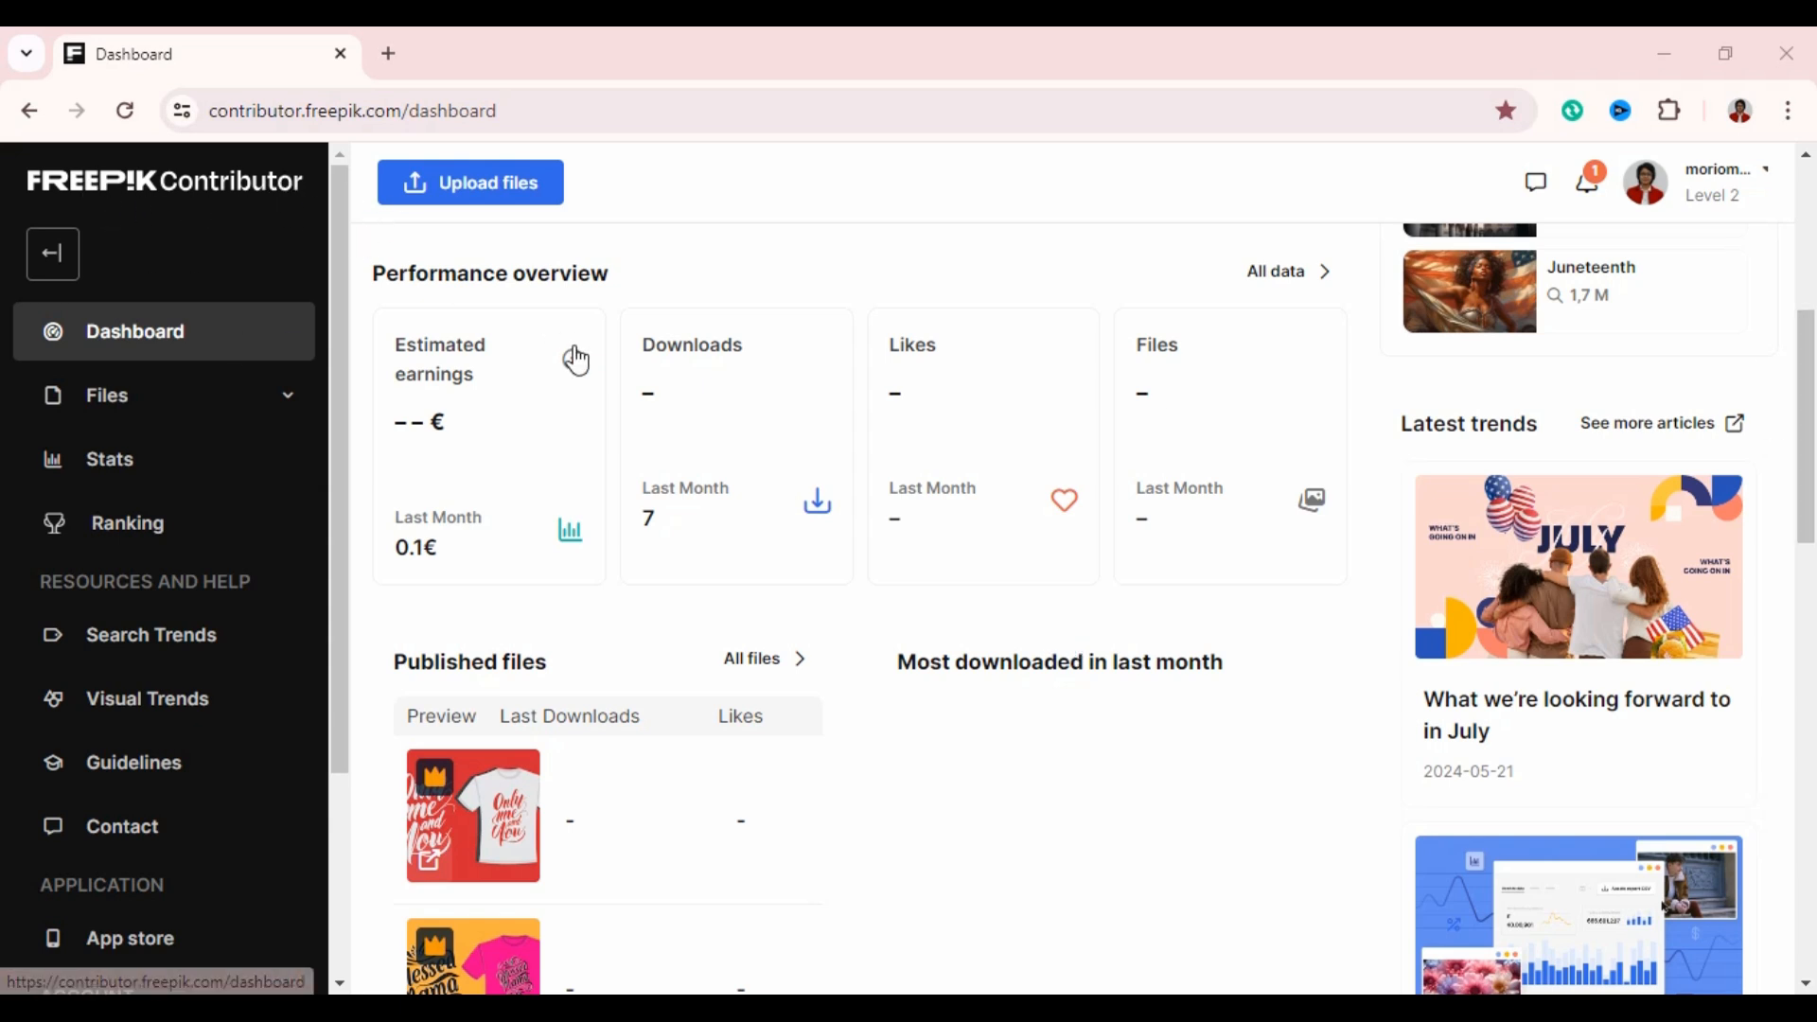
# Examine the performance overview and published files on the dashboard, and expand the Files categories.
pyautogui.scroll(2, 1165, 471)
pyautogui.scroll(-4, 1165, 470)
pyautogui.scroll(4, 1166, 468)
pyautogui.scroll(-1, 1164, 469)
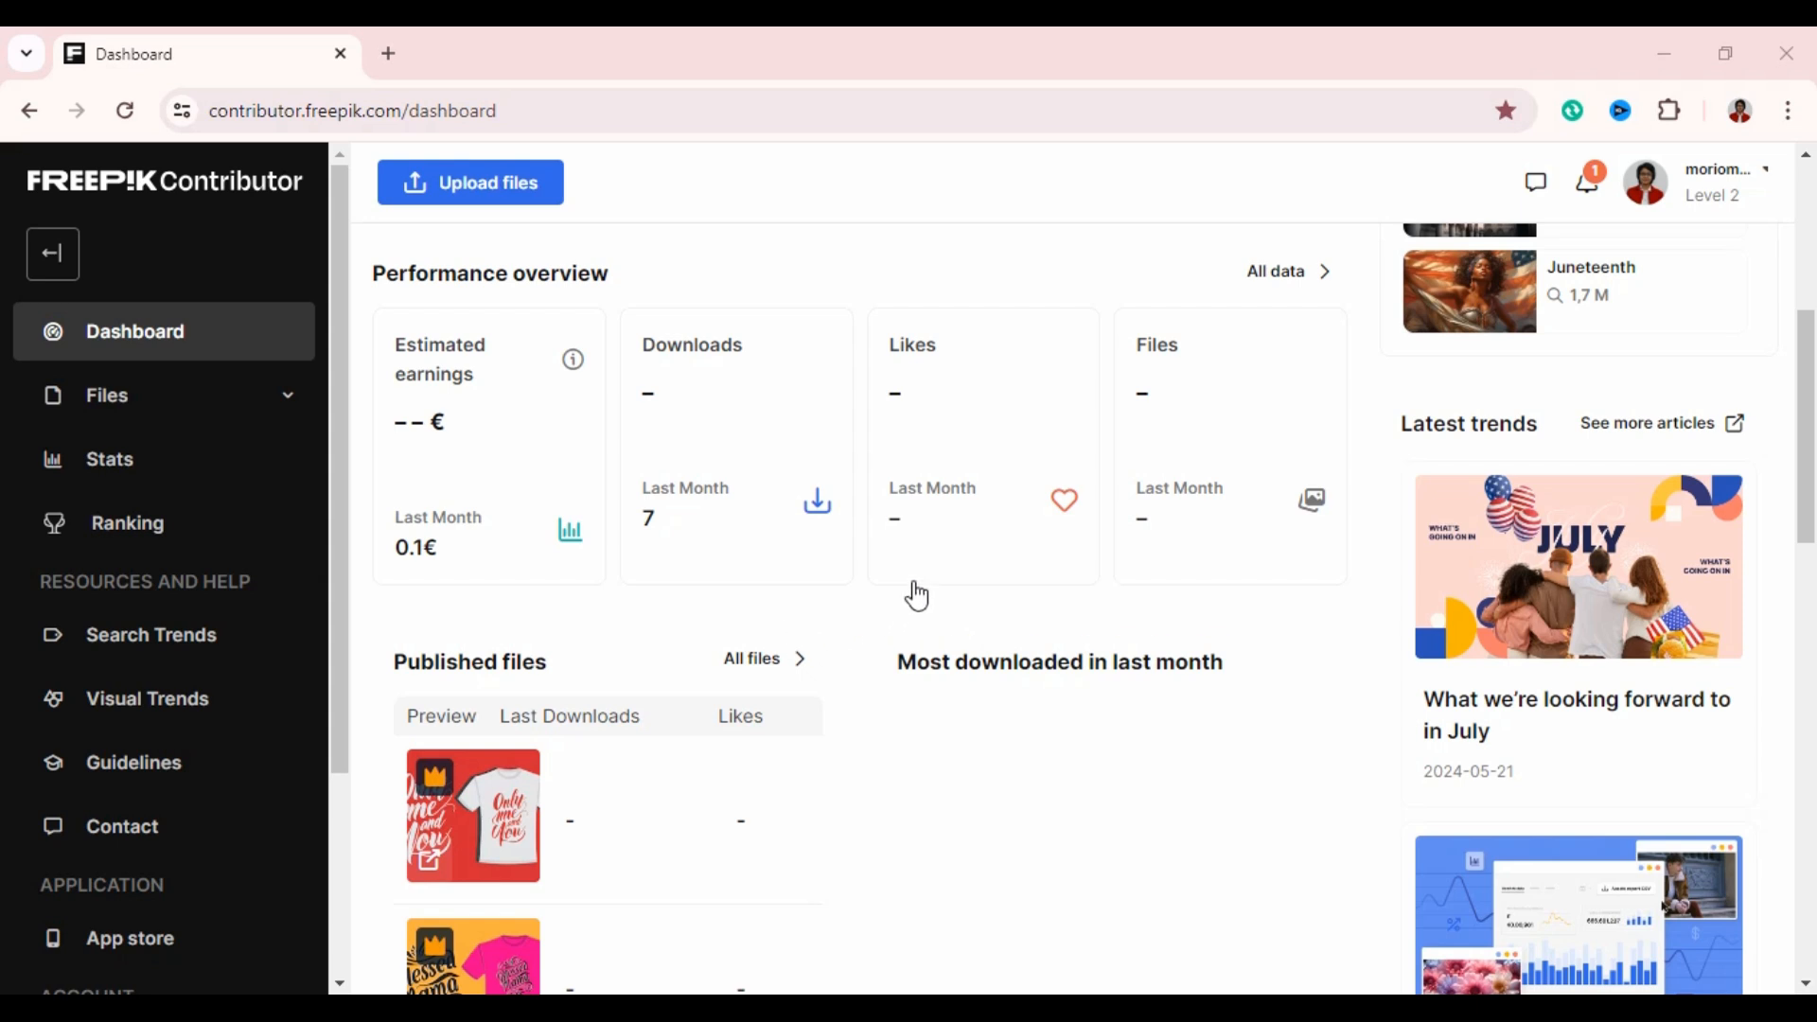
pyautogui.scroll(1, 923, 582)
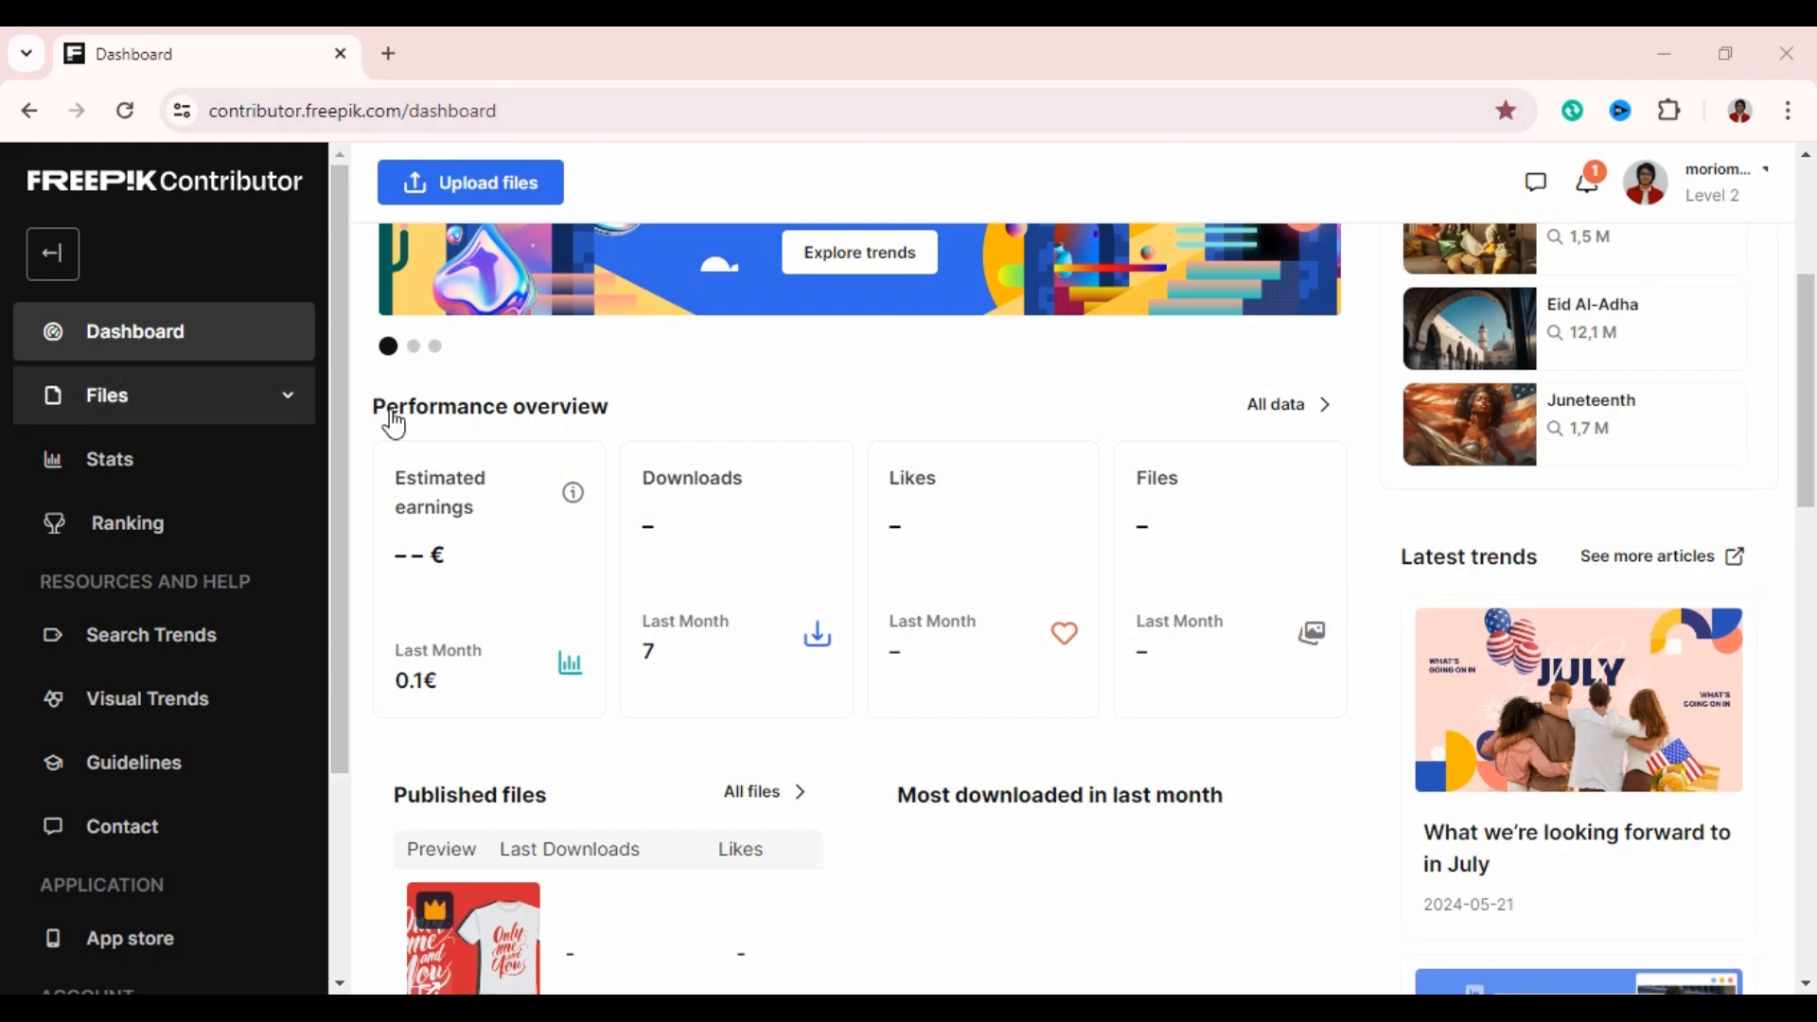
pyautogui.scroll(-3, 1040, 473)
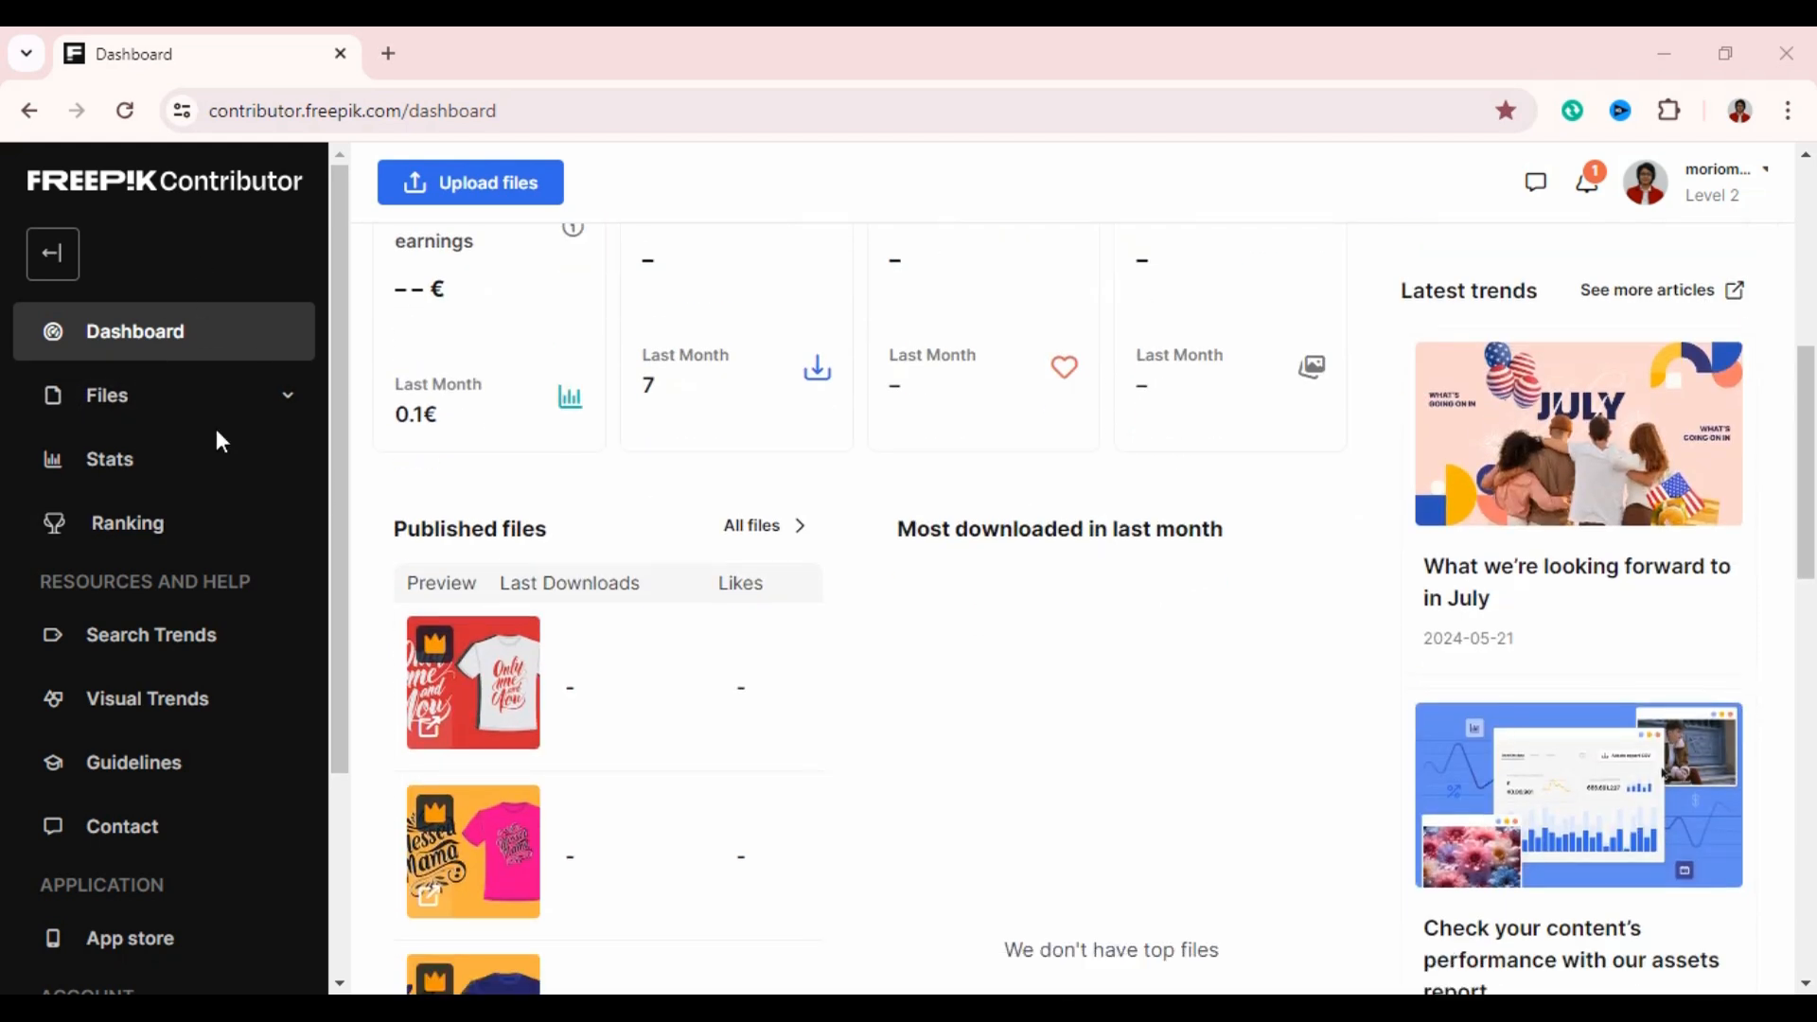
pyautogui.click(288, 397)
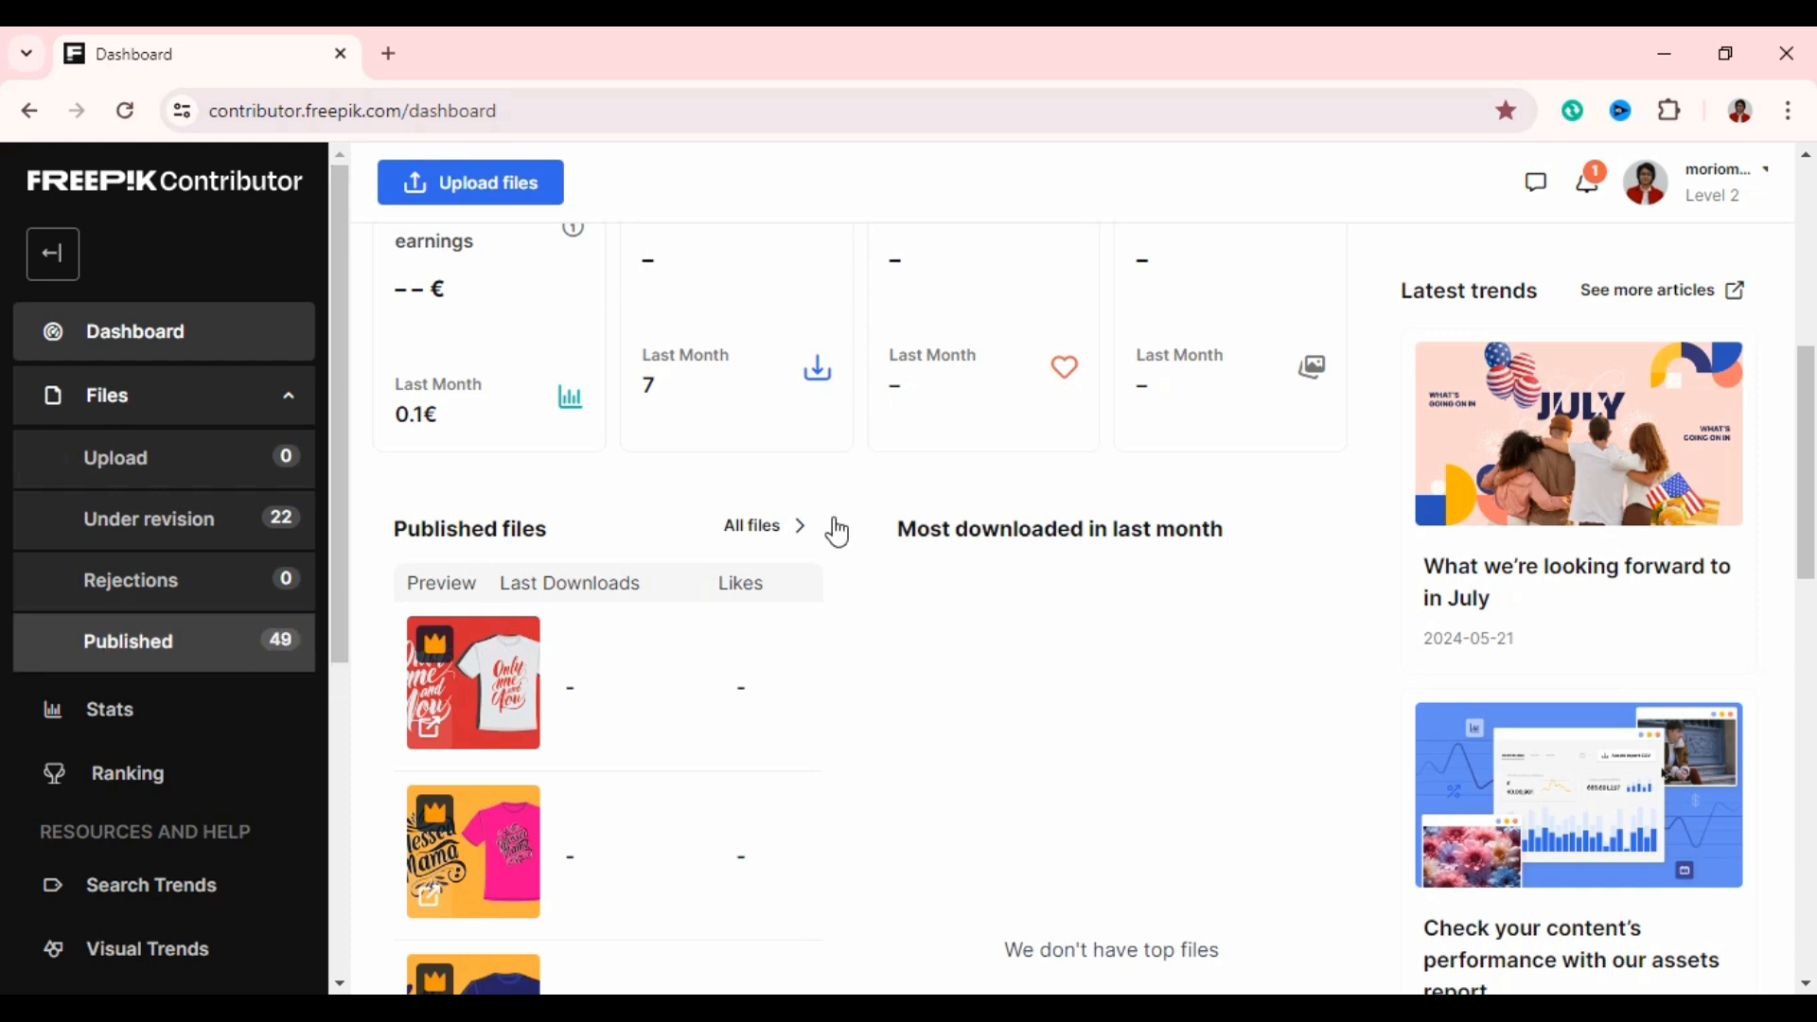
pyautogui.scroll(3, 1282, 402)
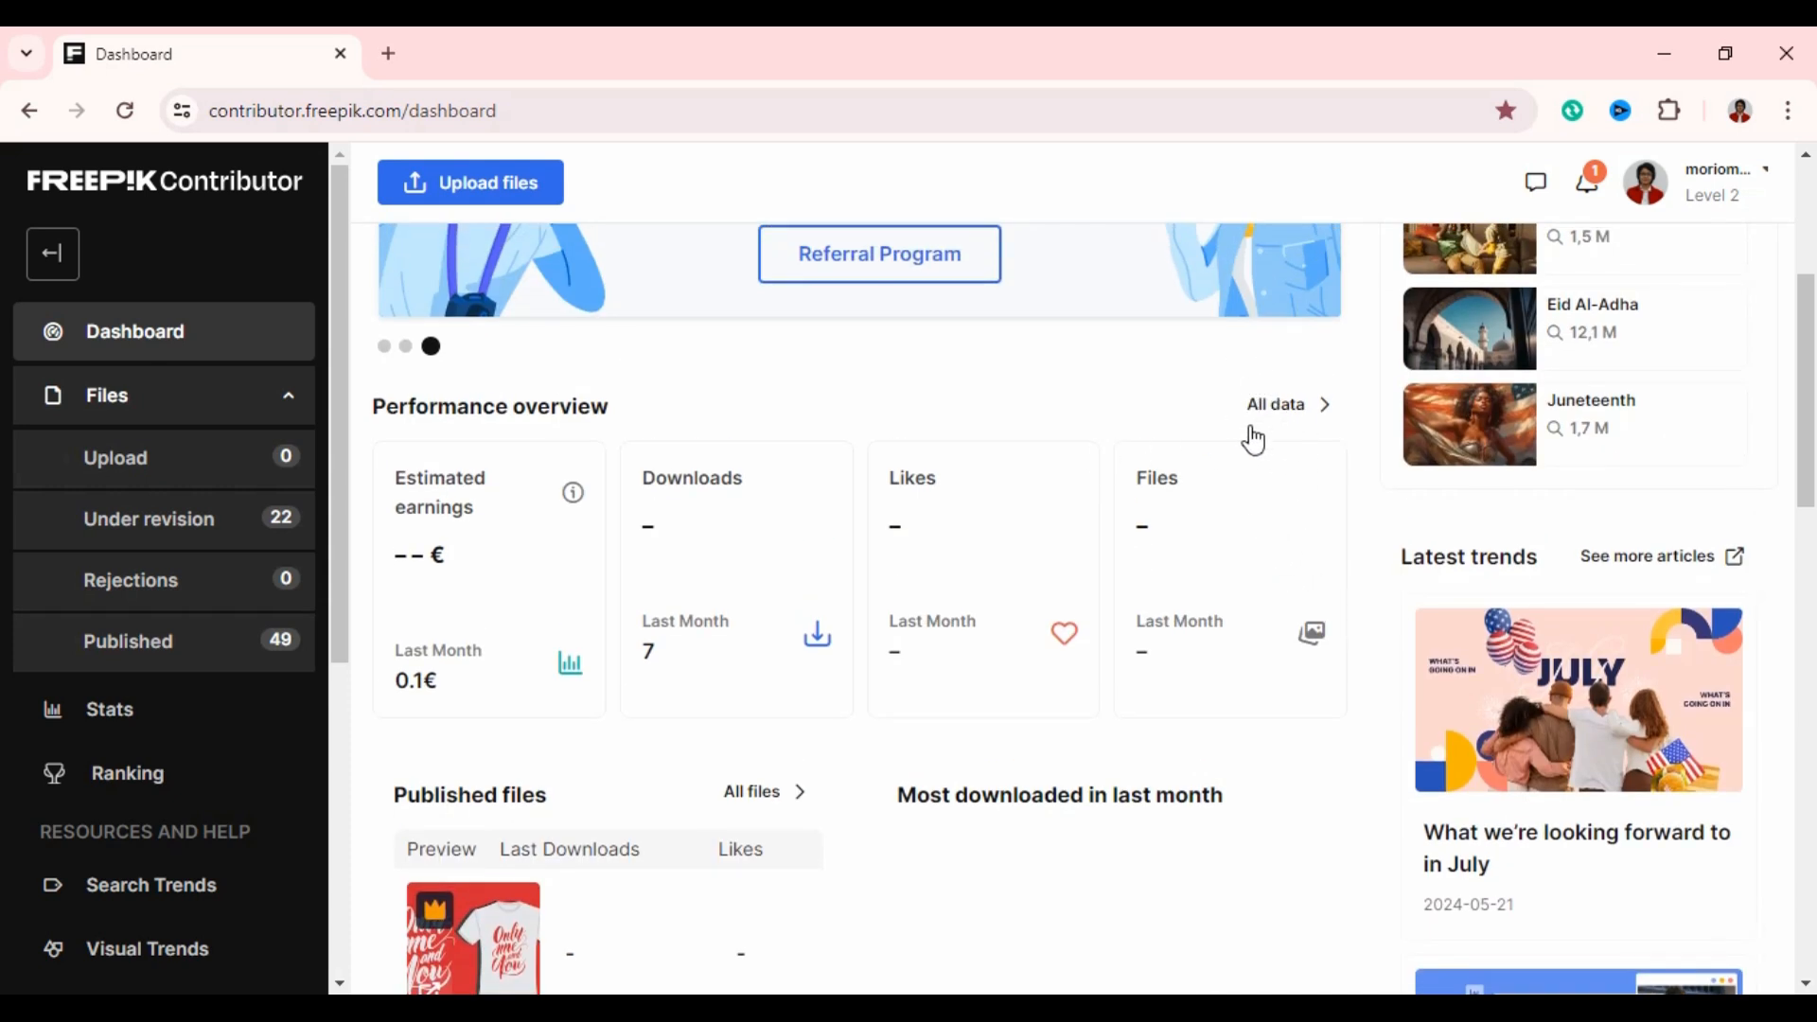
# Open all data for the performance overview and view the Year to date statistics and chart.
pyautogui.click(1290, 407)
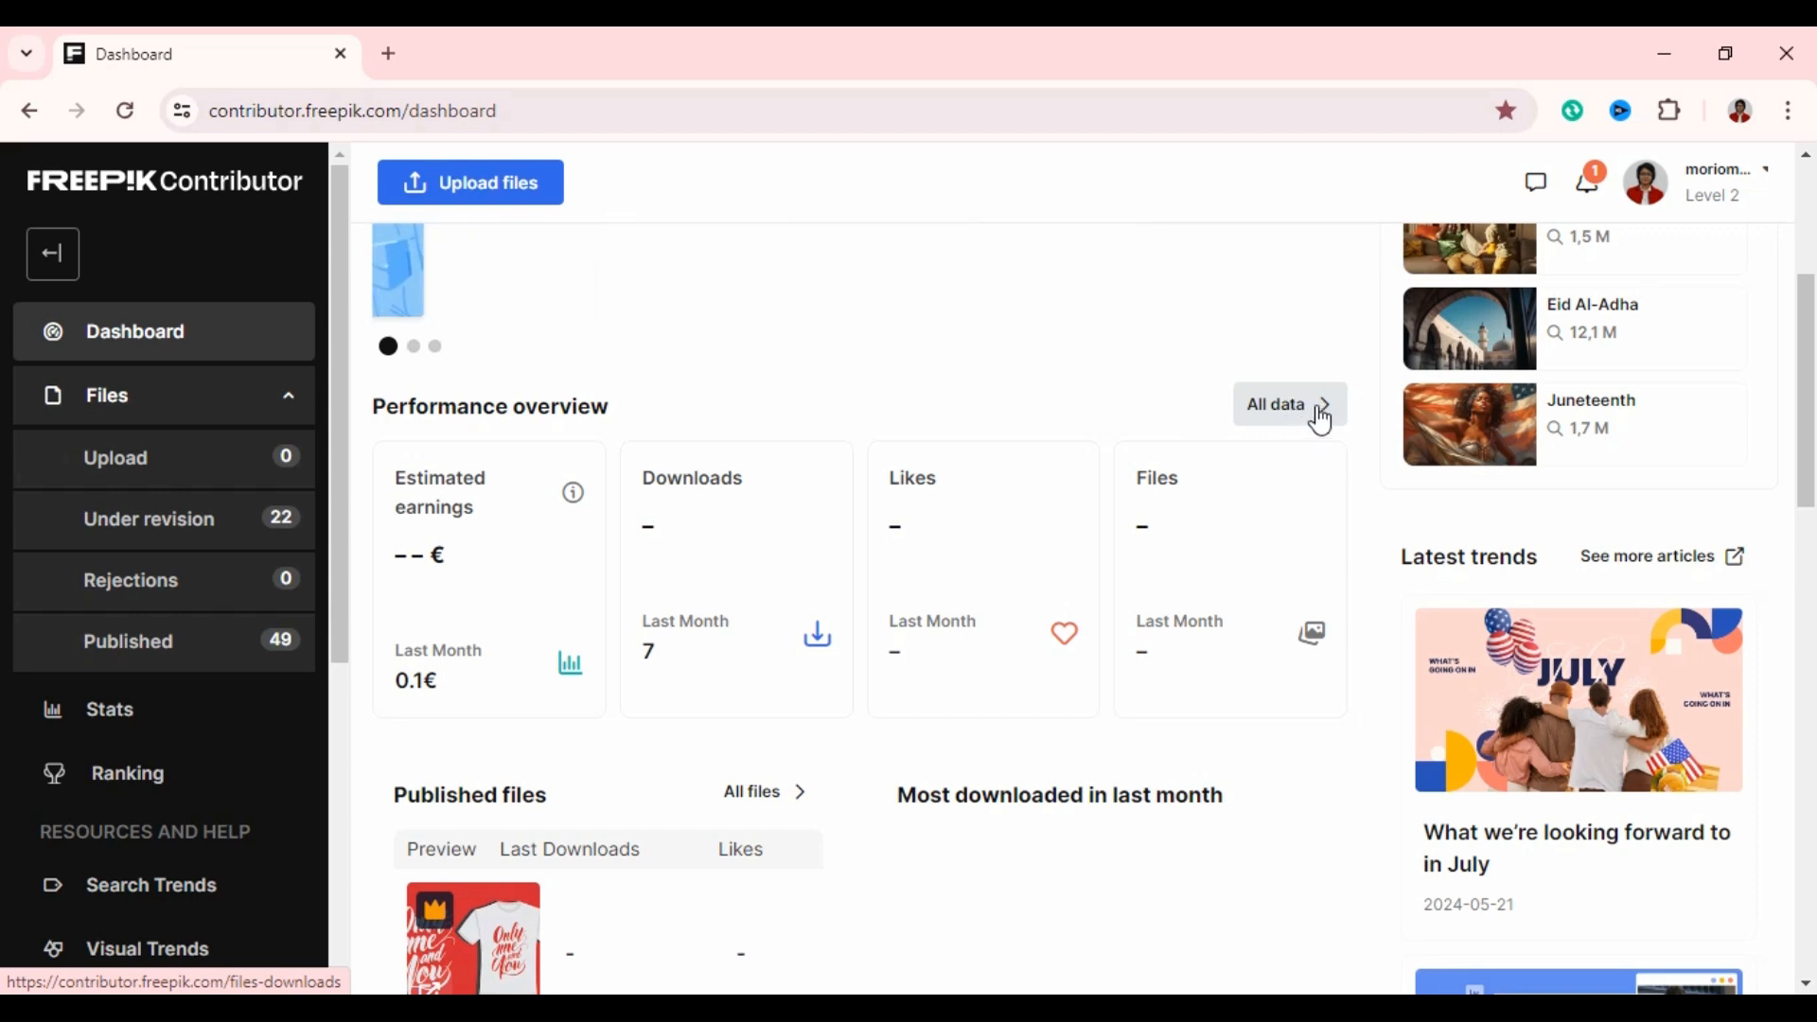
pyautogui.click(1311, 416)
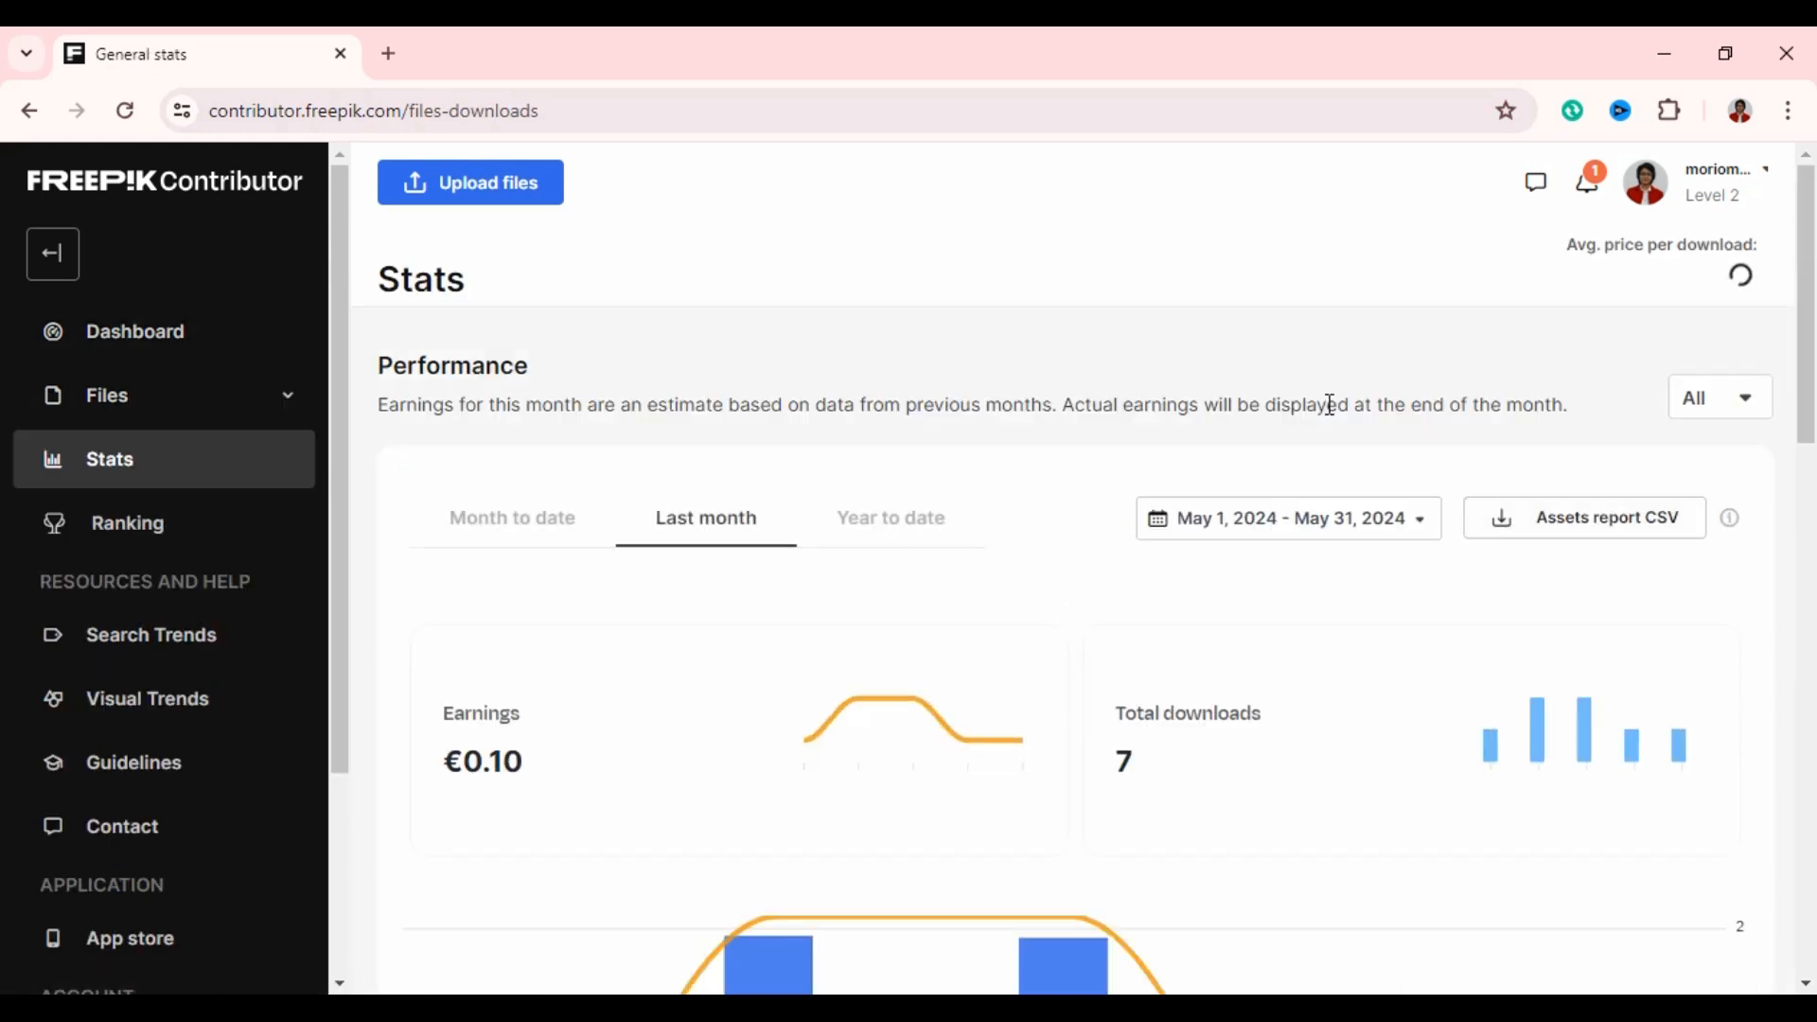
pyautogui.scroll(-2, 622, 627)
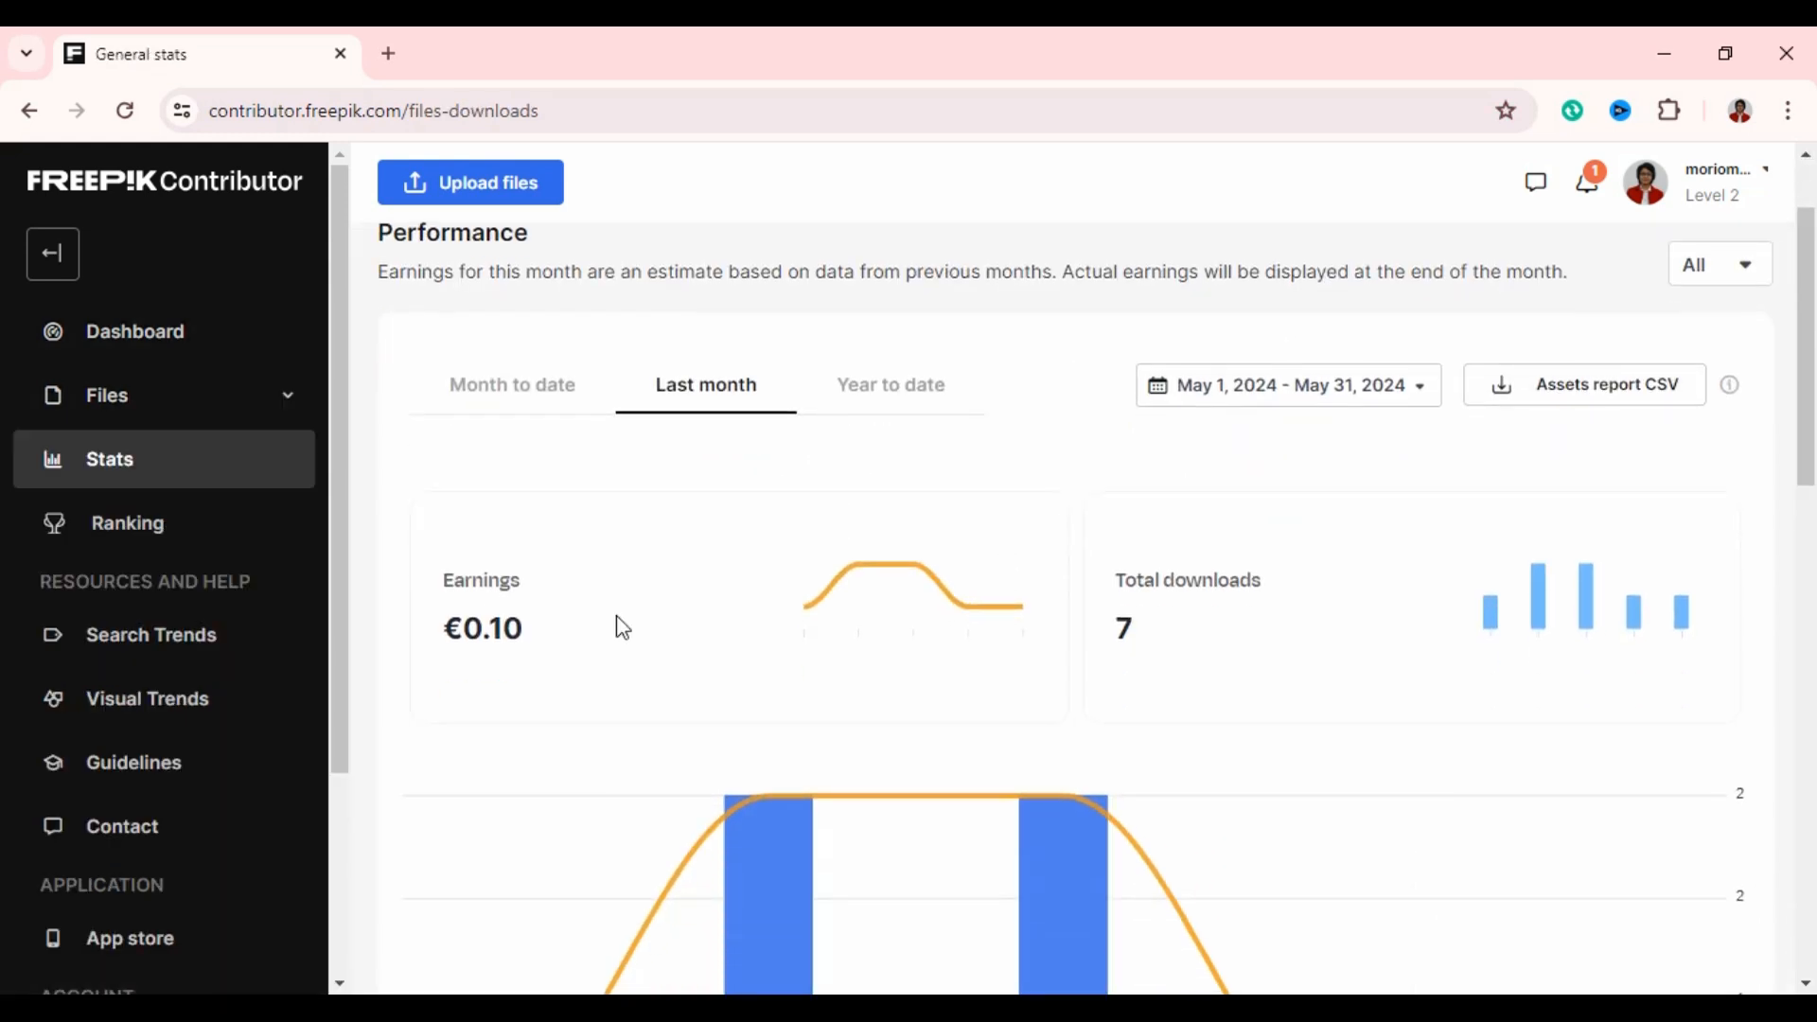
pyautogui.click(900, 393)
pyautogui.scroll(-1, 1117, 549)
pyautogui.scroll(-3, 751, 507)
pyautogui.scroll(4, 1167, 540)
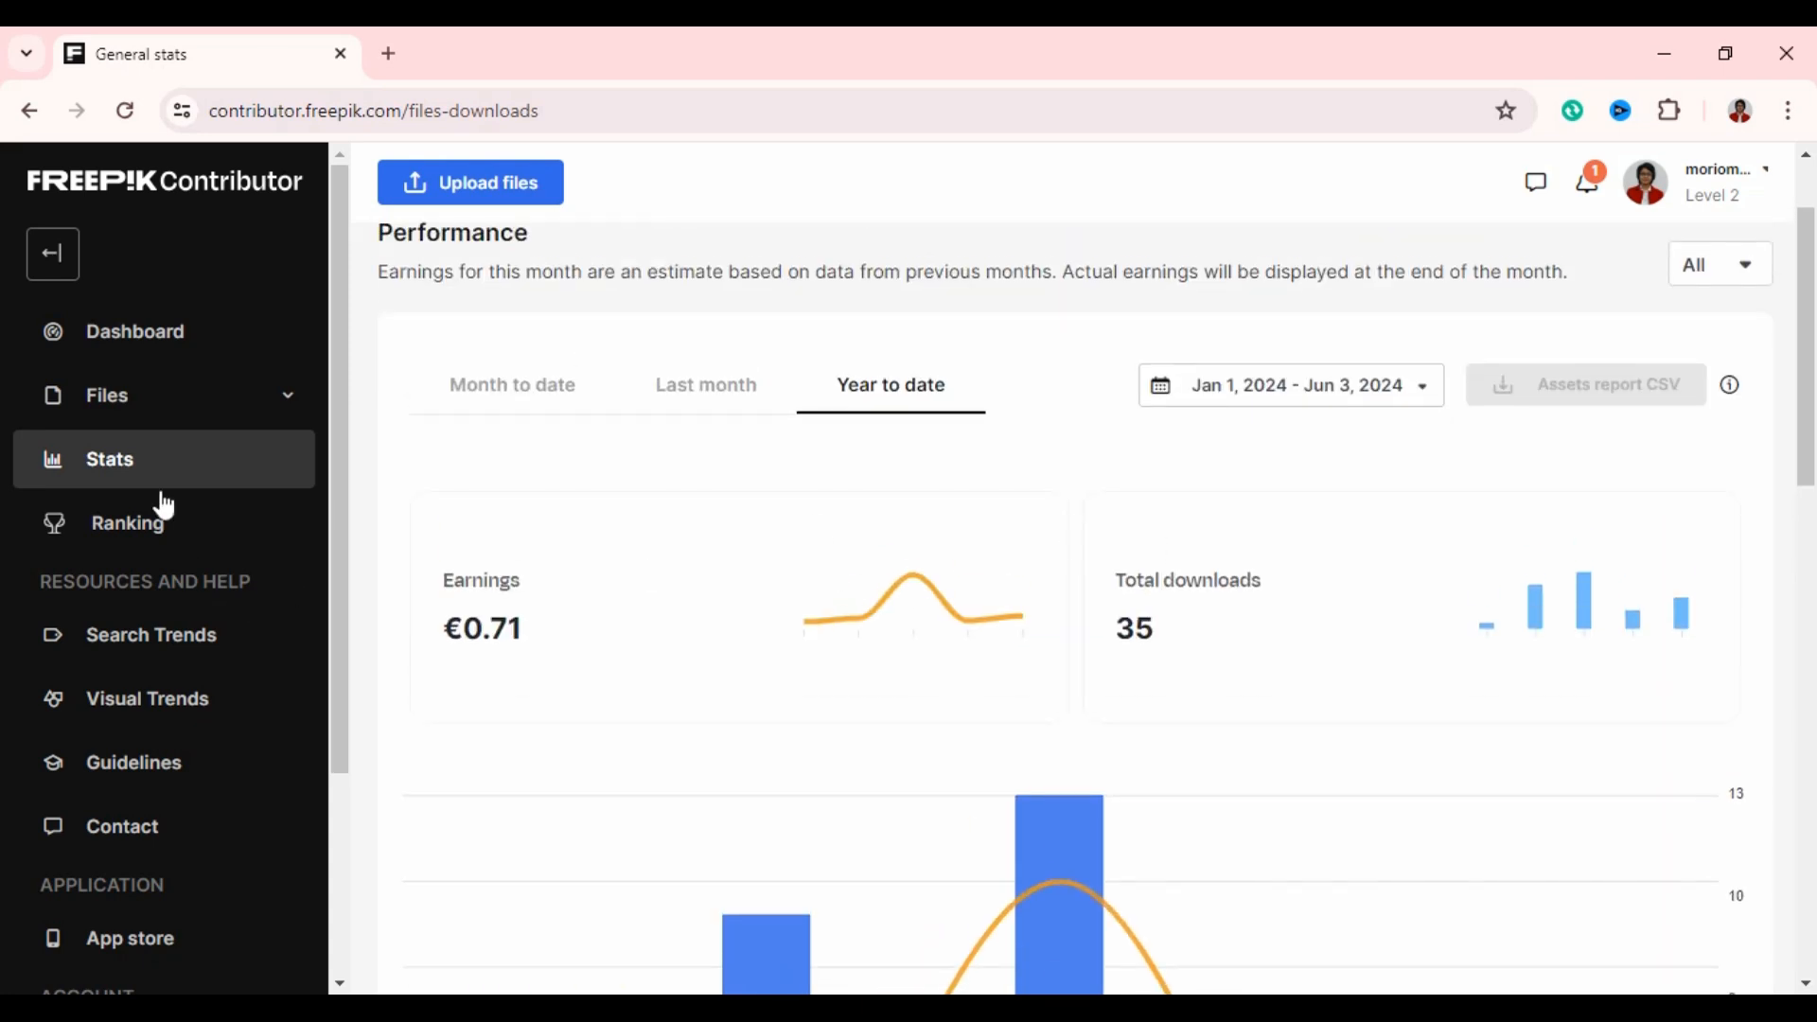
# Expand the Files categories and compare the published file count with the year-to-date earnings and total downloads.
pyautogui.click(288, 395)
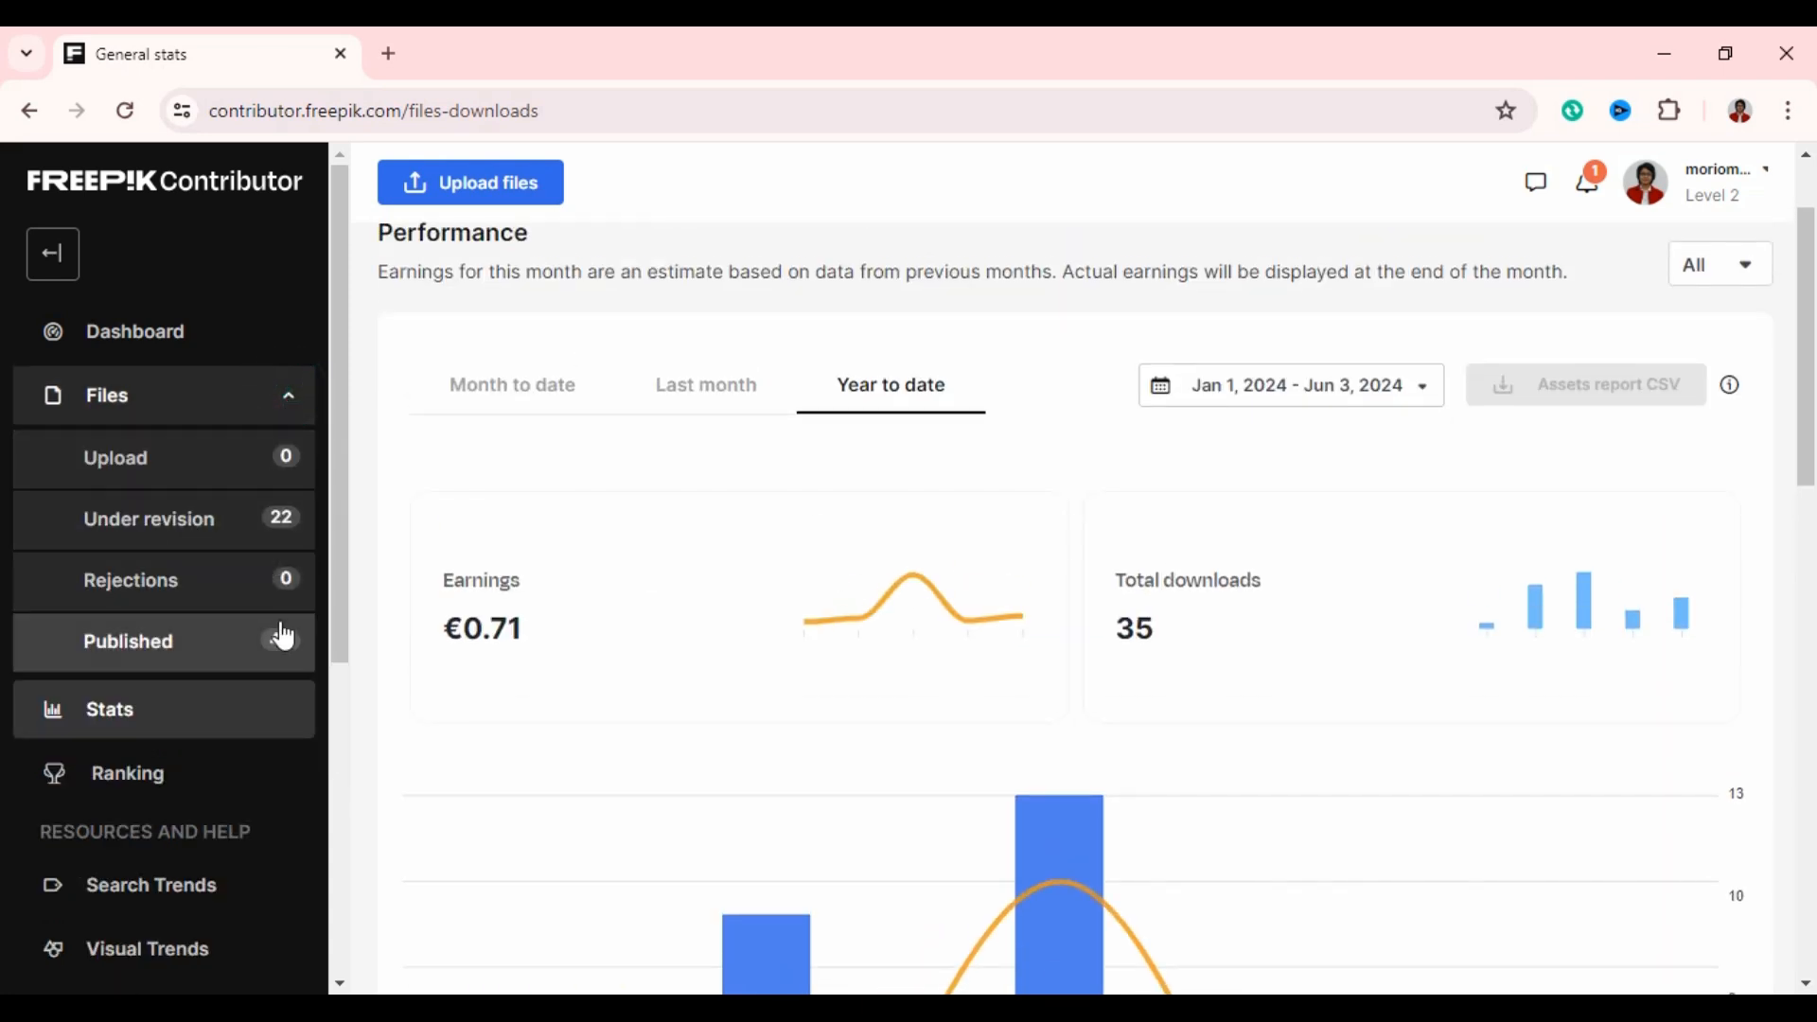
pyautogui.moveTo(1189, 628); pyautogui.dragTo(565, 753)
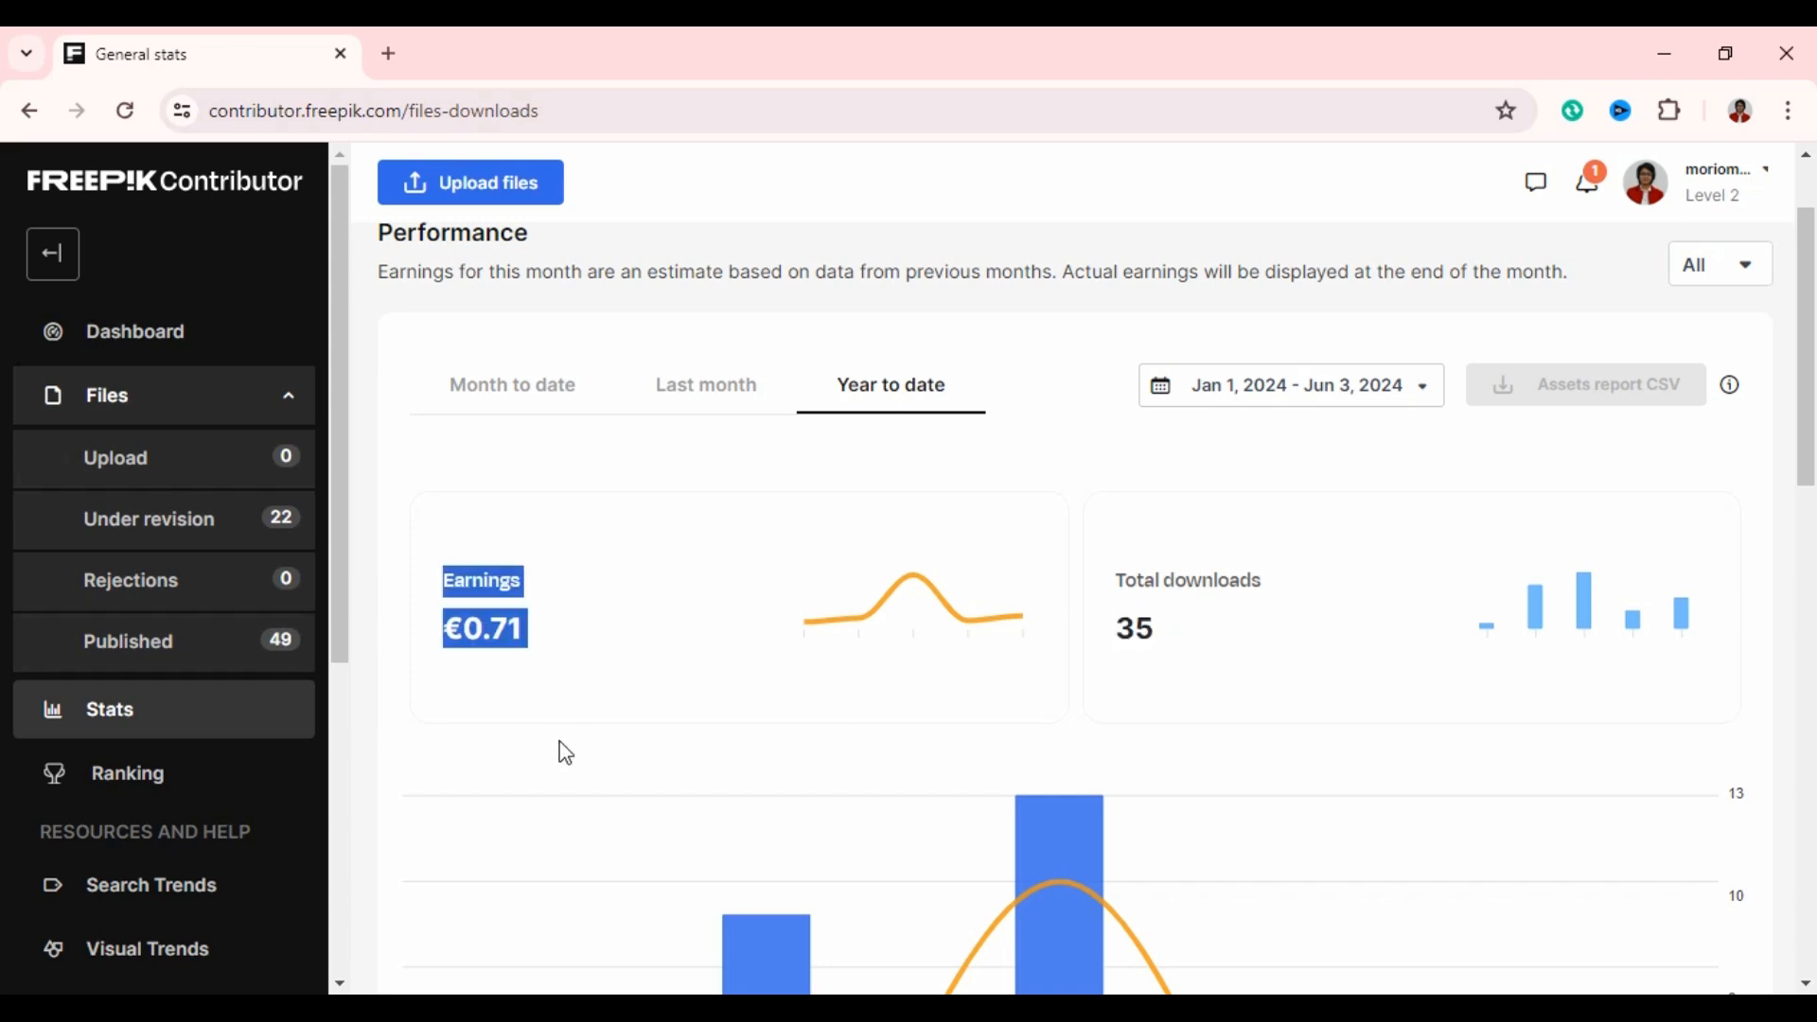
pyautogui.click(1140, 638)
pyautogui.moveTo(1176, 628); pyautogui.dragTo(1113, 631)
pyautogui.click(1195, 463)
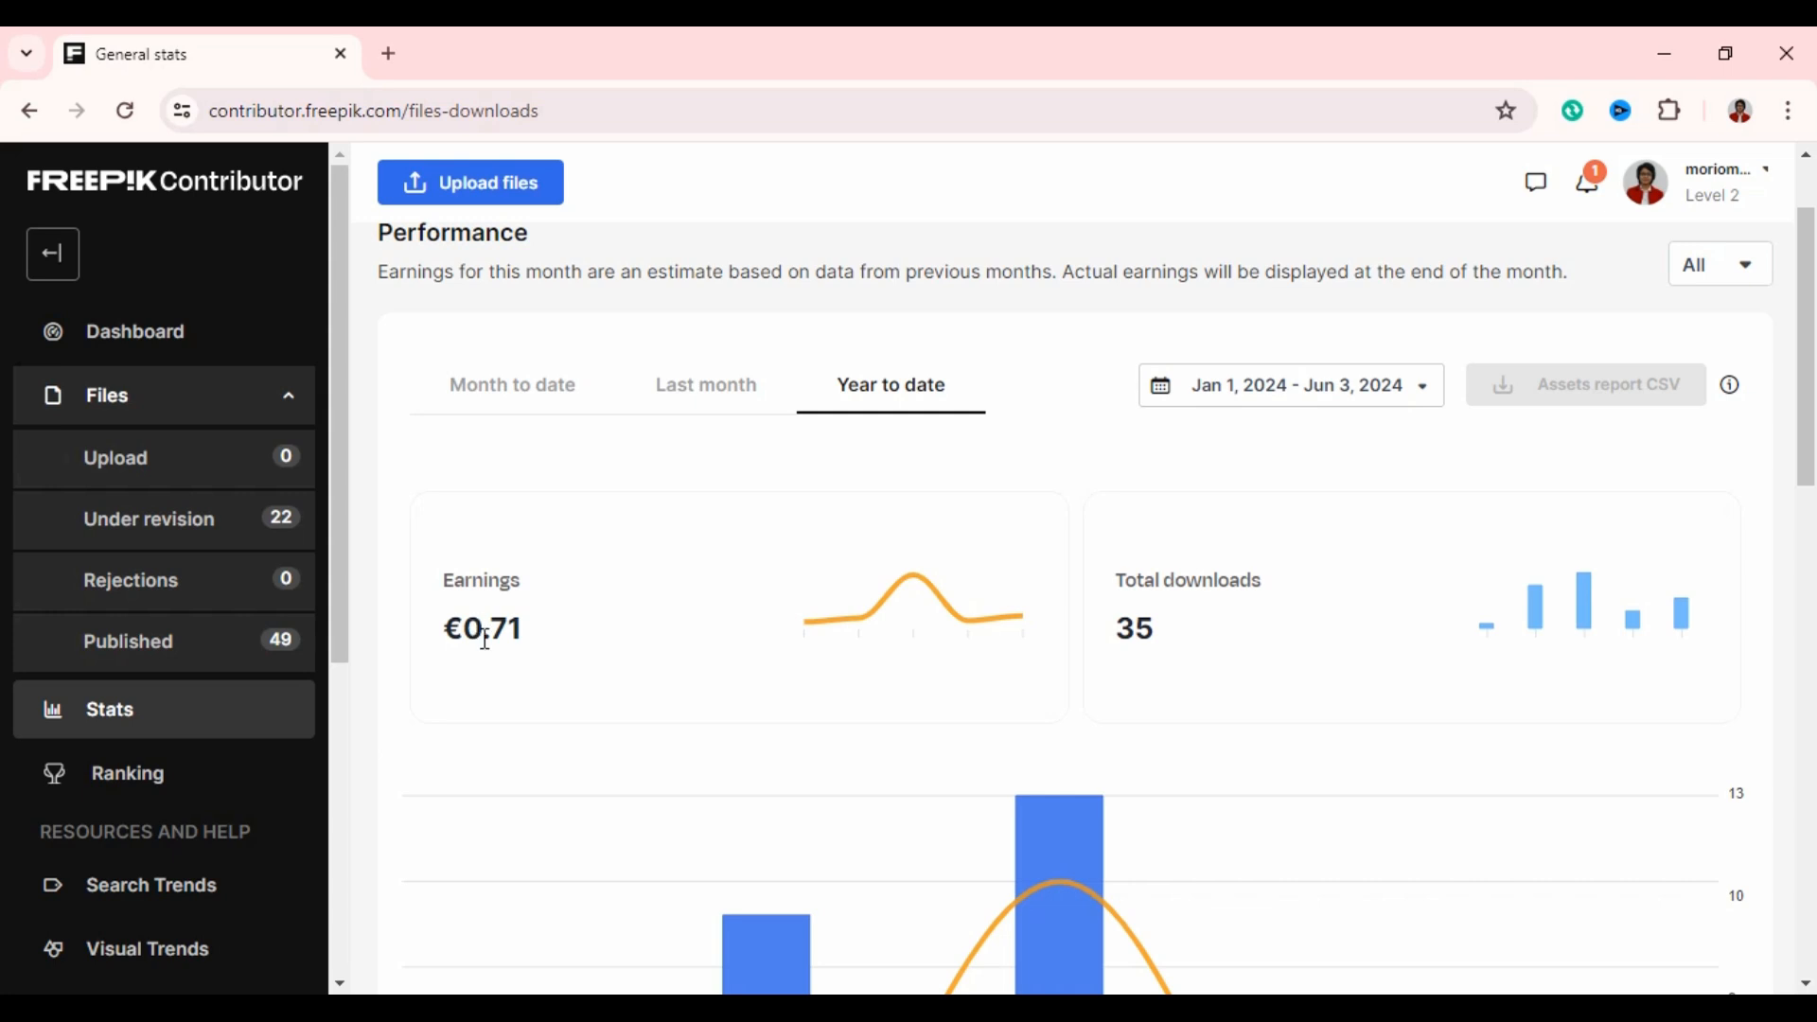
pyautogui.moveTo(522, 636); pyautogui.dragTo(417, 633)
pyautogui.moveTo(1166, 629); pyautogui.dragTo(1121, 627)
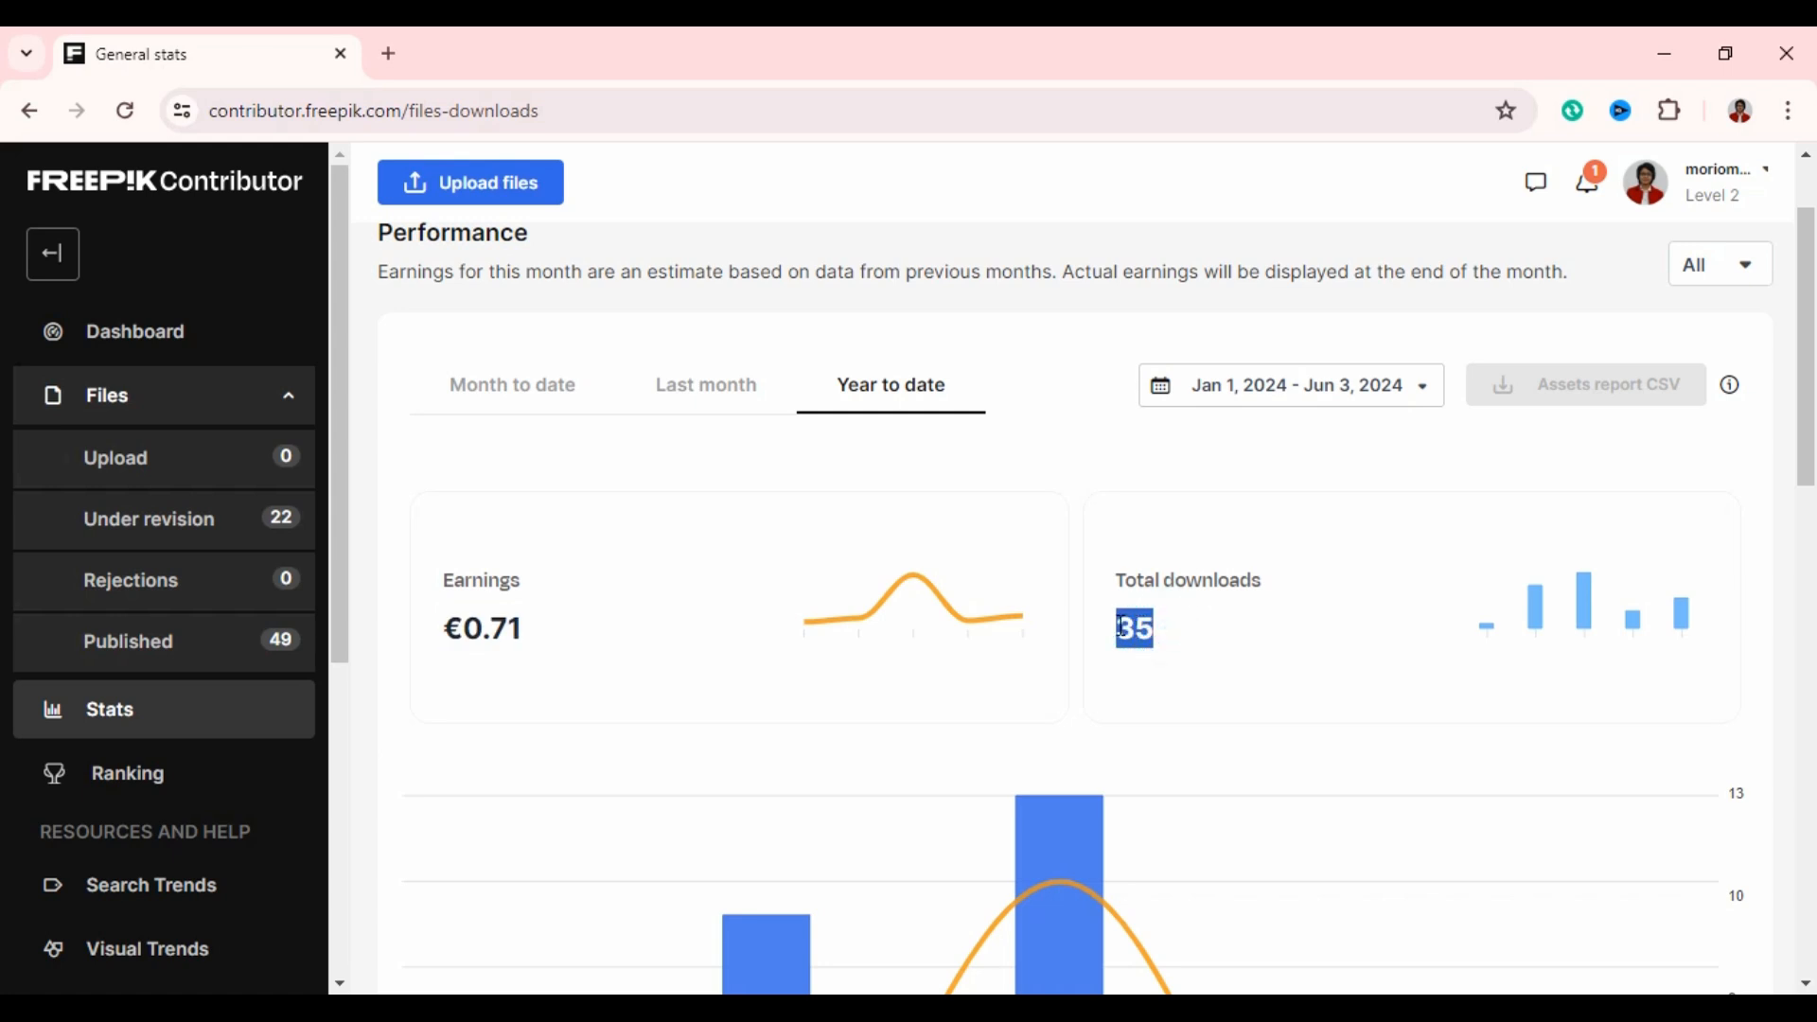
pyautogui.click(1184, 641)
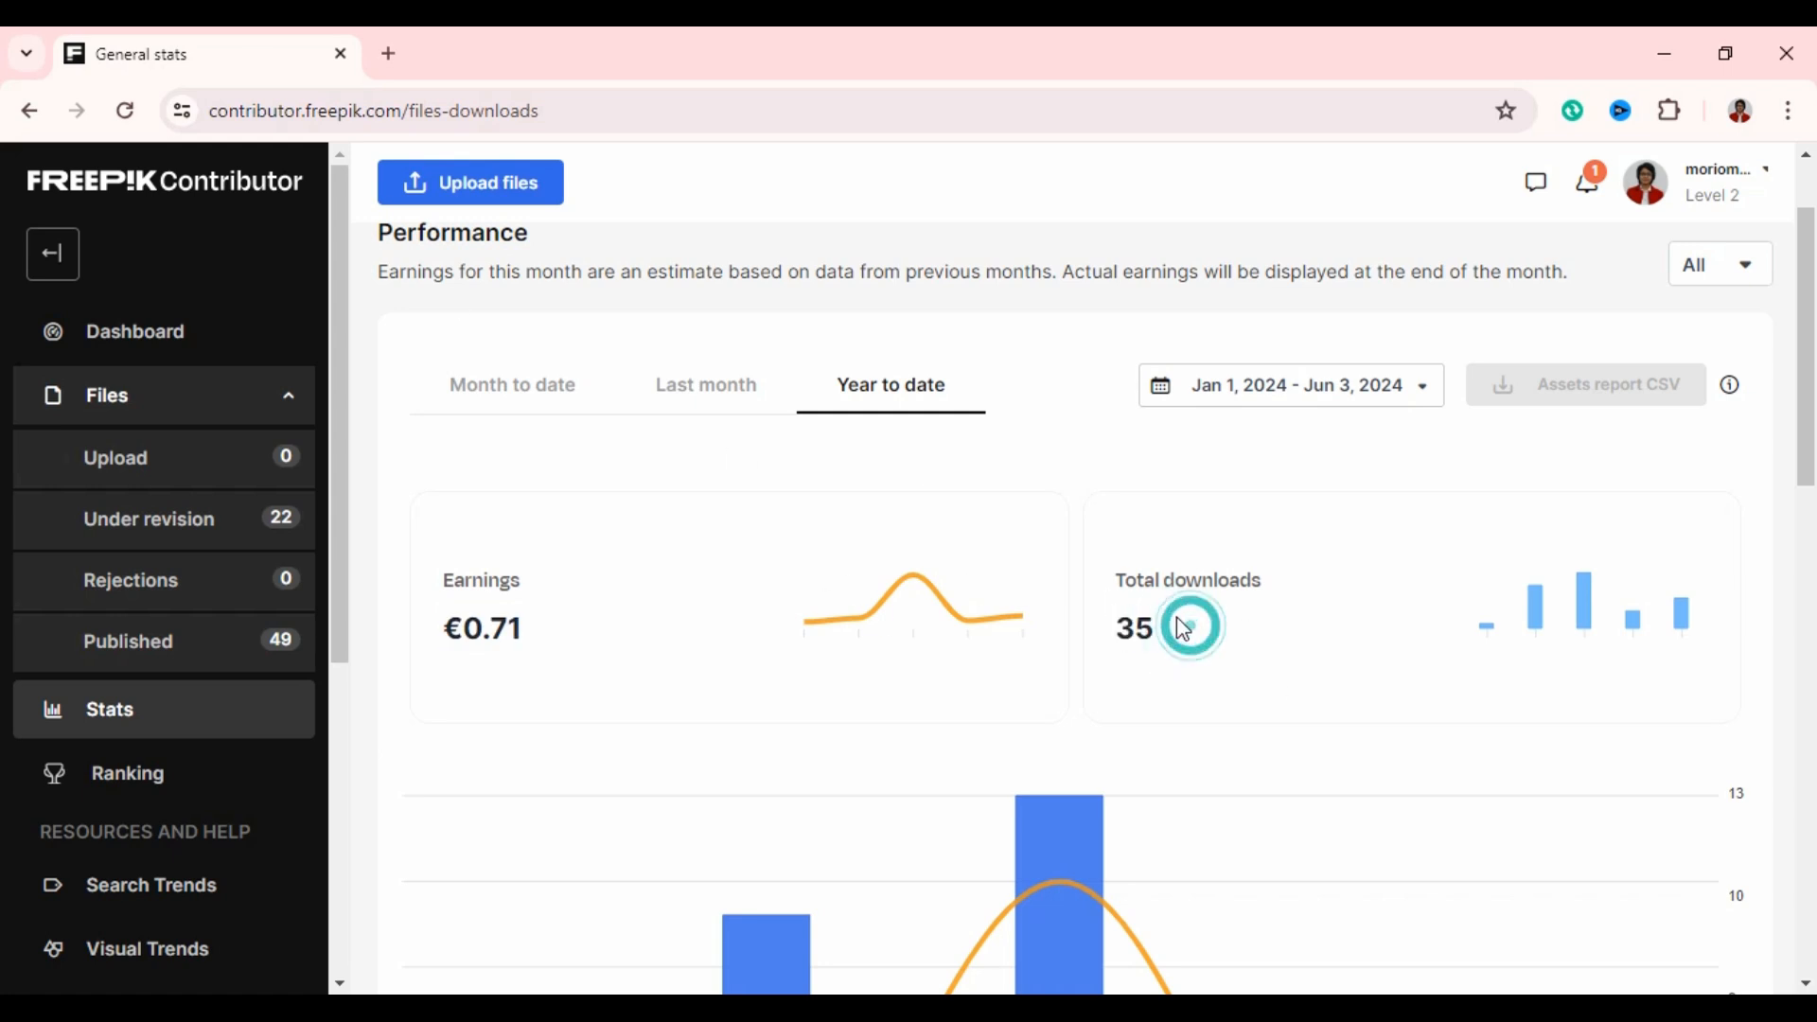
pyautogui.moveTo(1183, 628); pyautogui.dragTo(1105, 636)
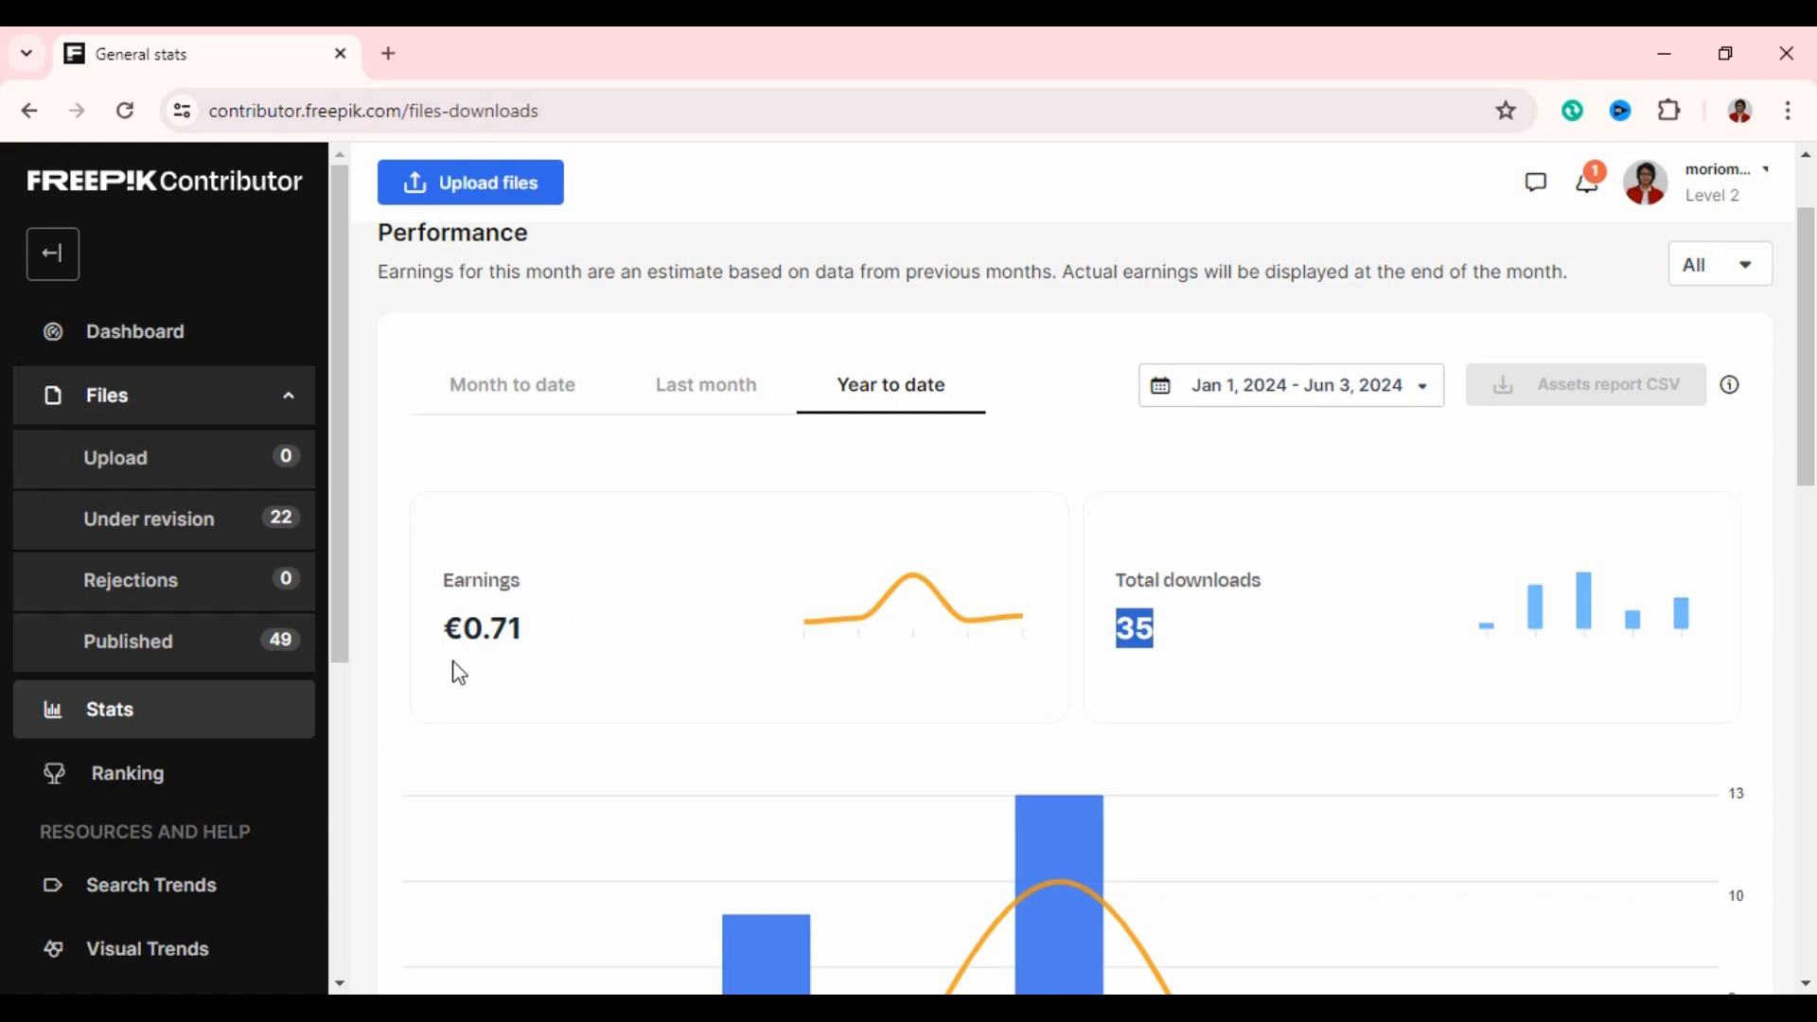
pyautogui.moveTo(526, 632); pyautogui.dragTo(465, 632)
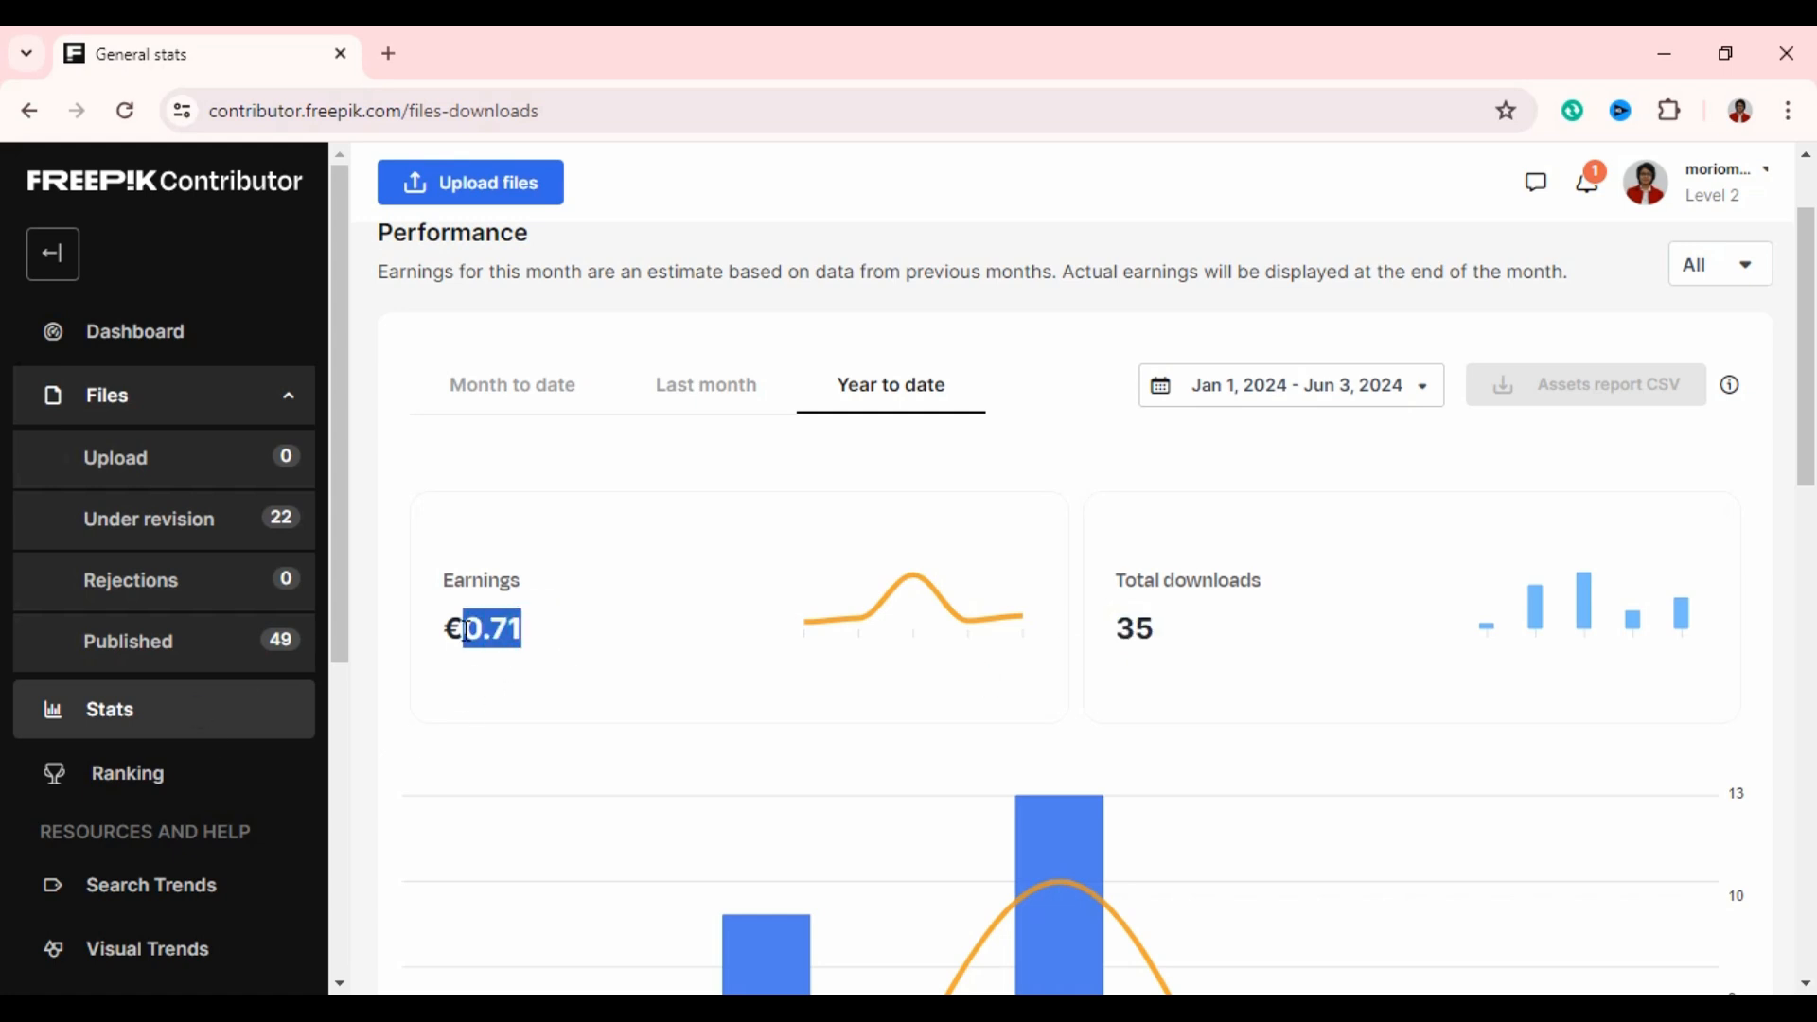
pyautogui.click(1292, 493)
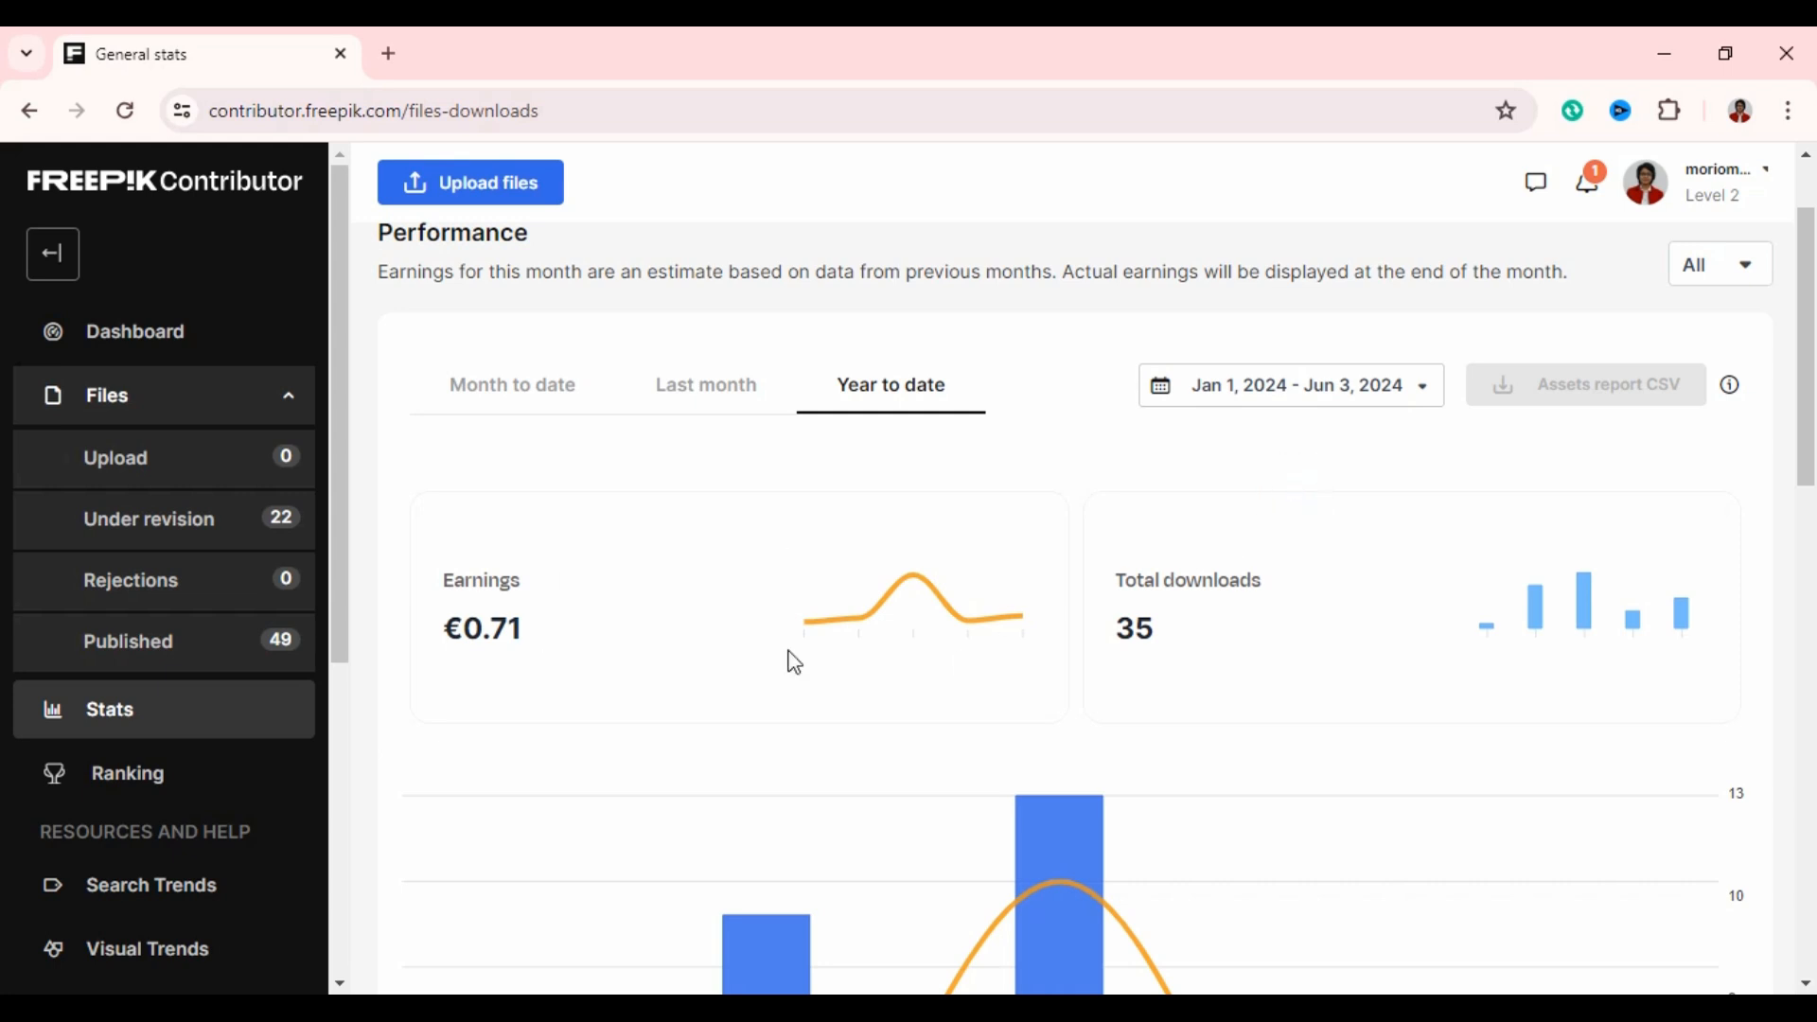
pyautogui.doubleClick(1150, 631)
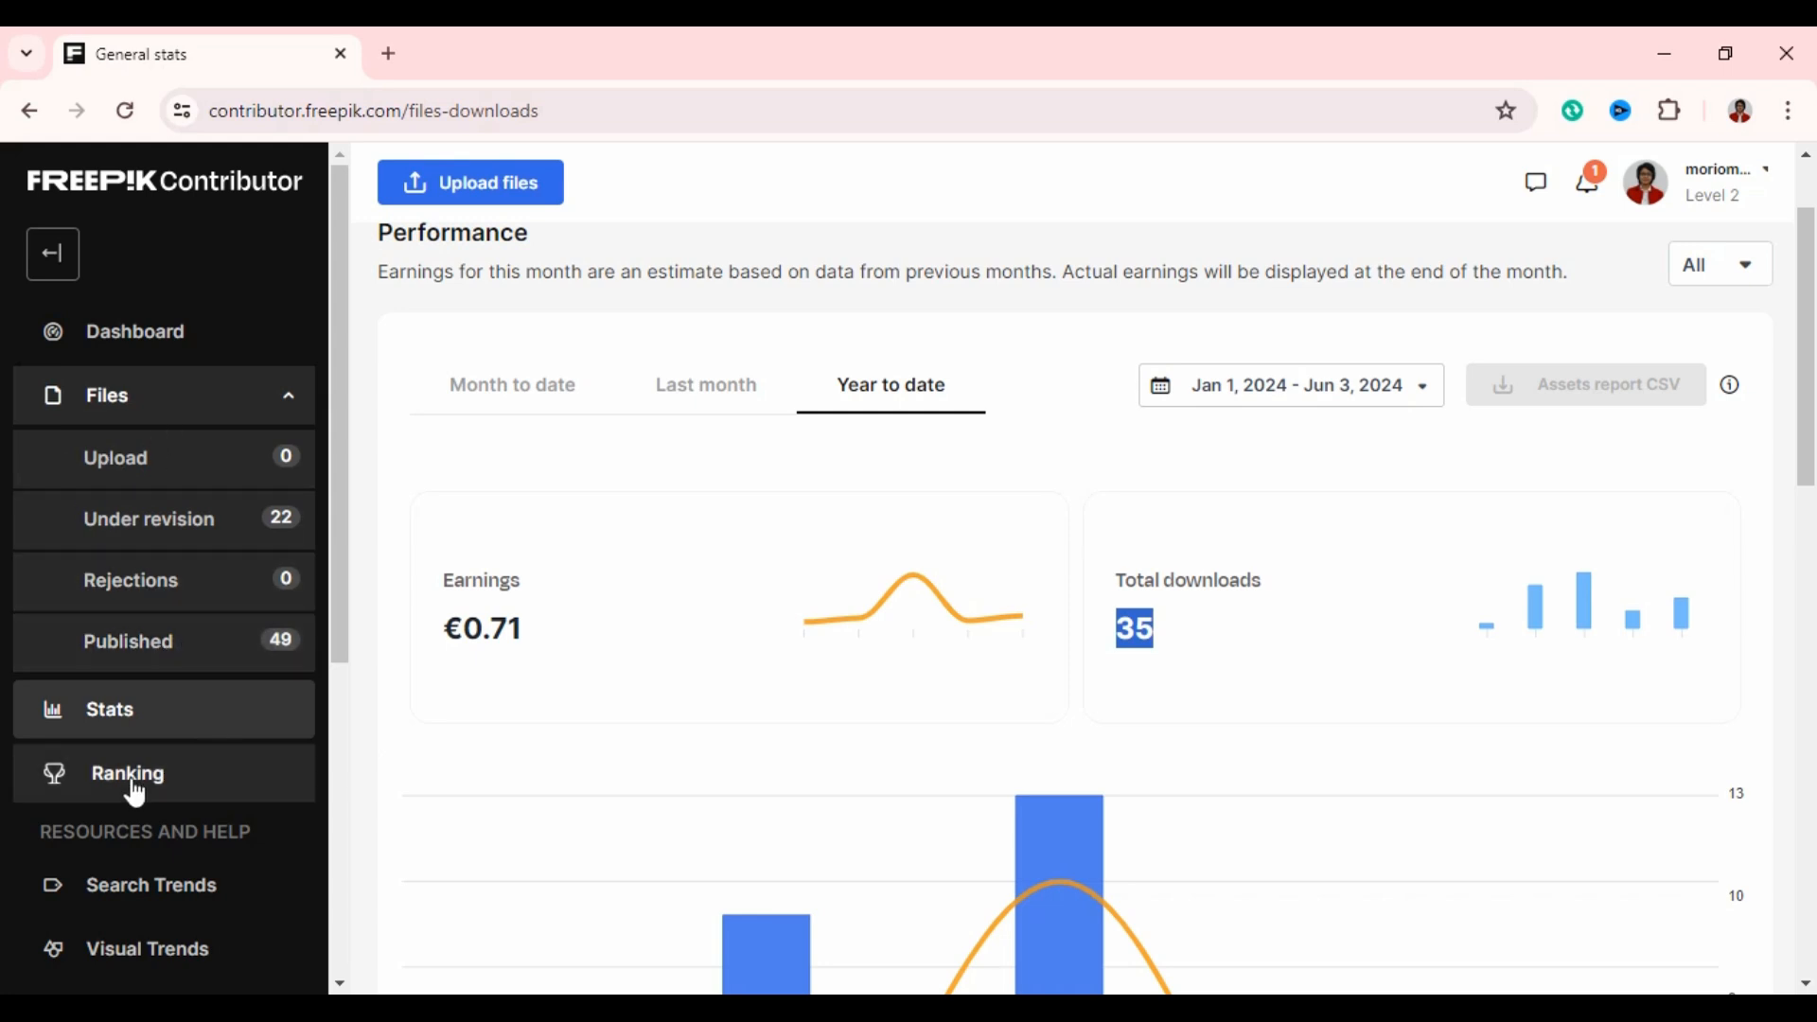
pyautogui.click(1170, 634)
pyautogui.doubleClick(1164, 632)
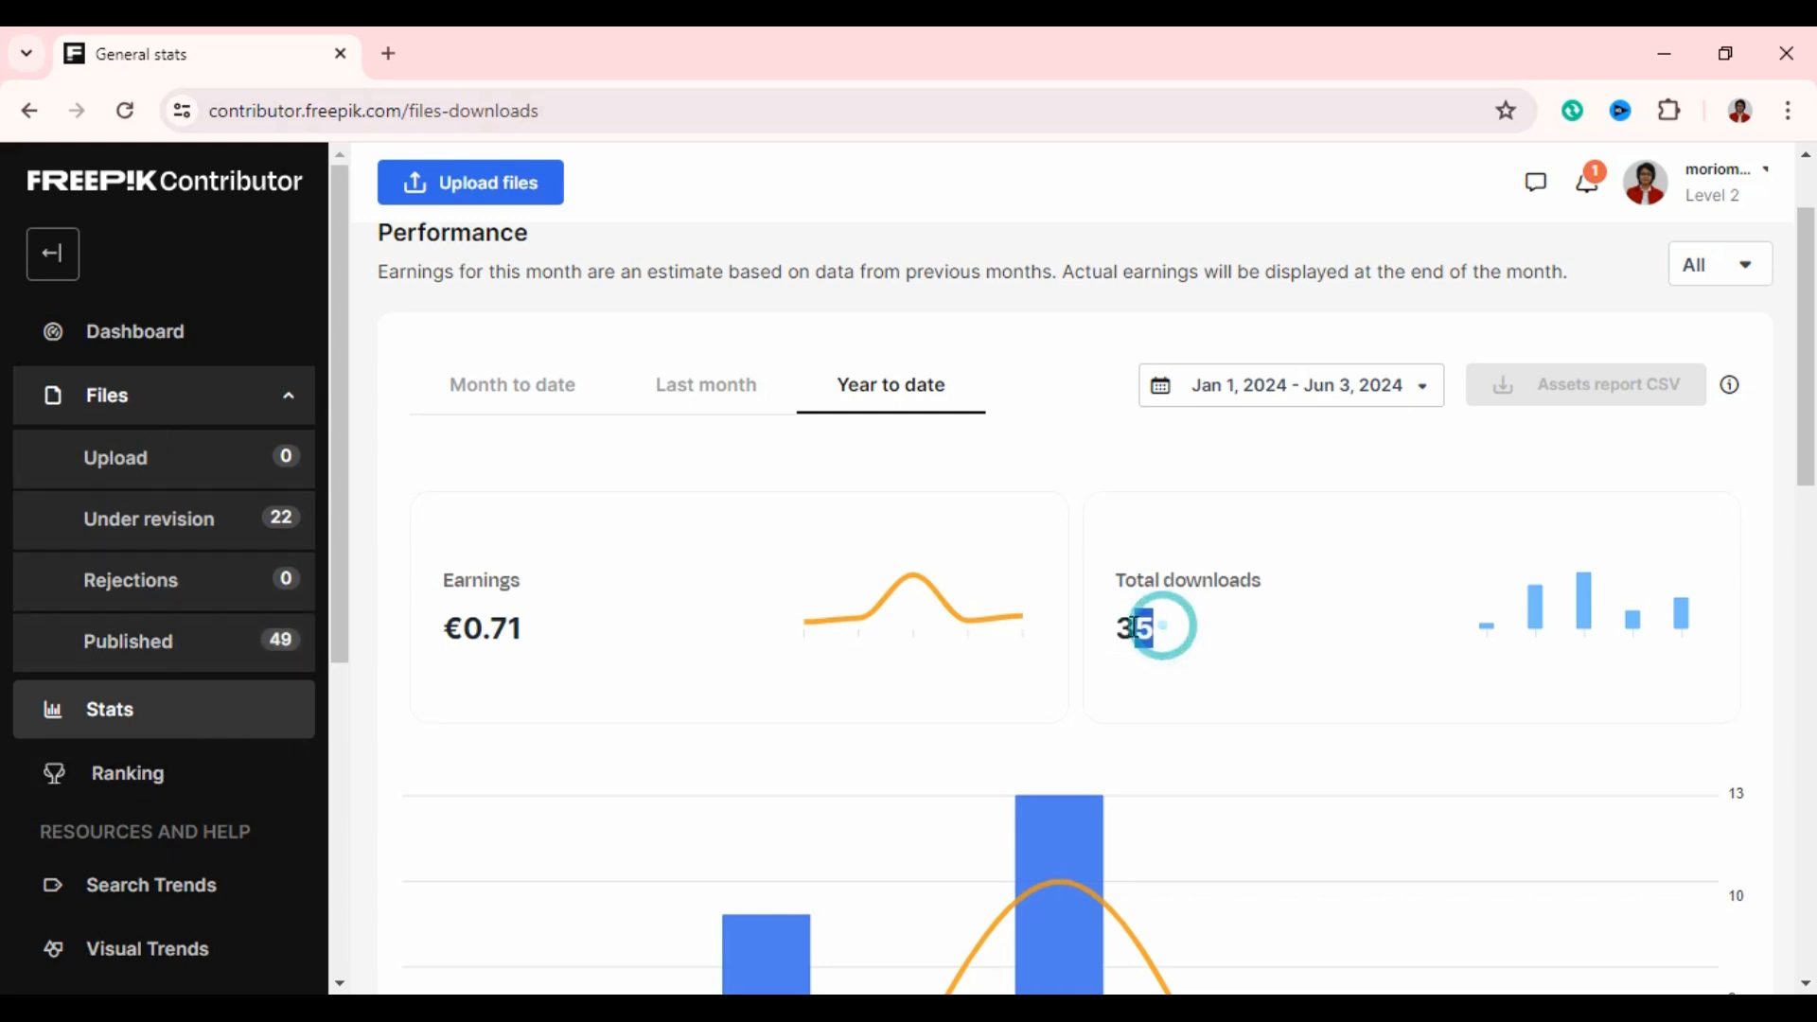
pyautogui.doubleClick(544, 627)
pyautogui.hotkey('ctrl', 'a')
pyautogui.click(680, 514)
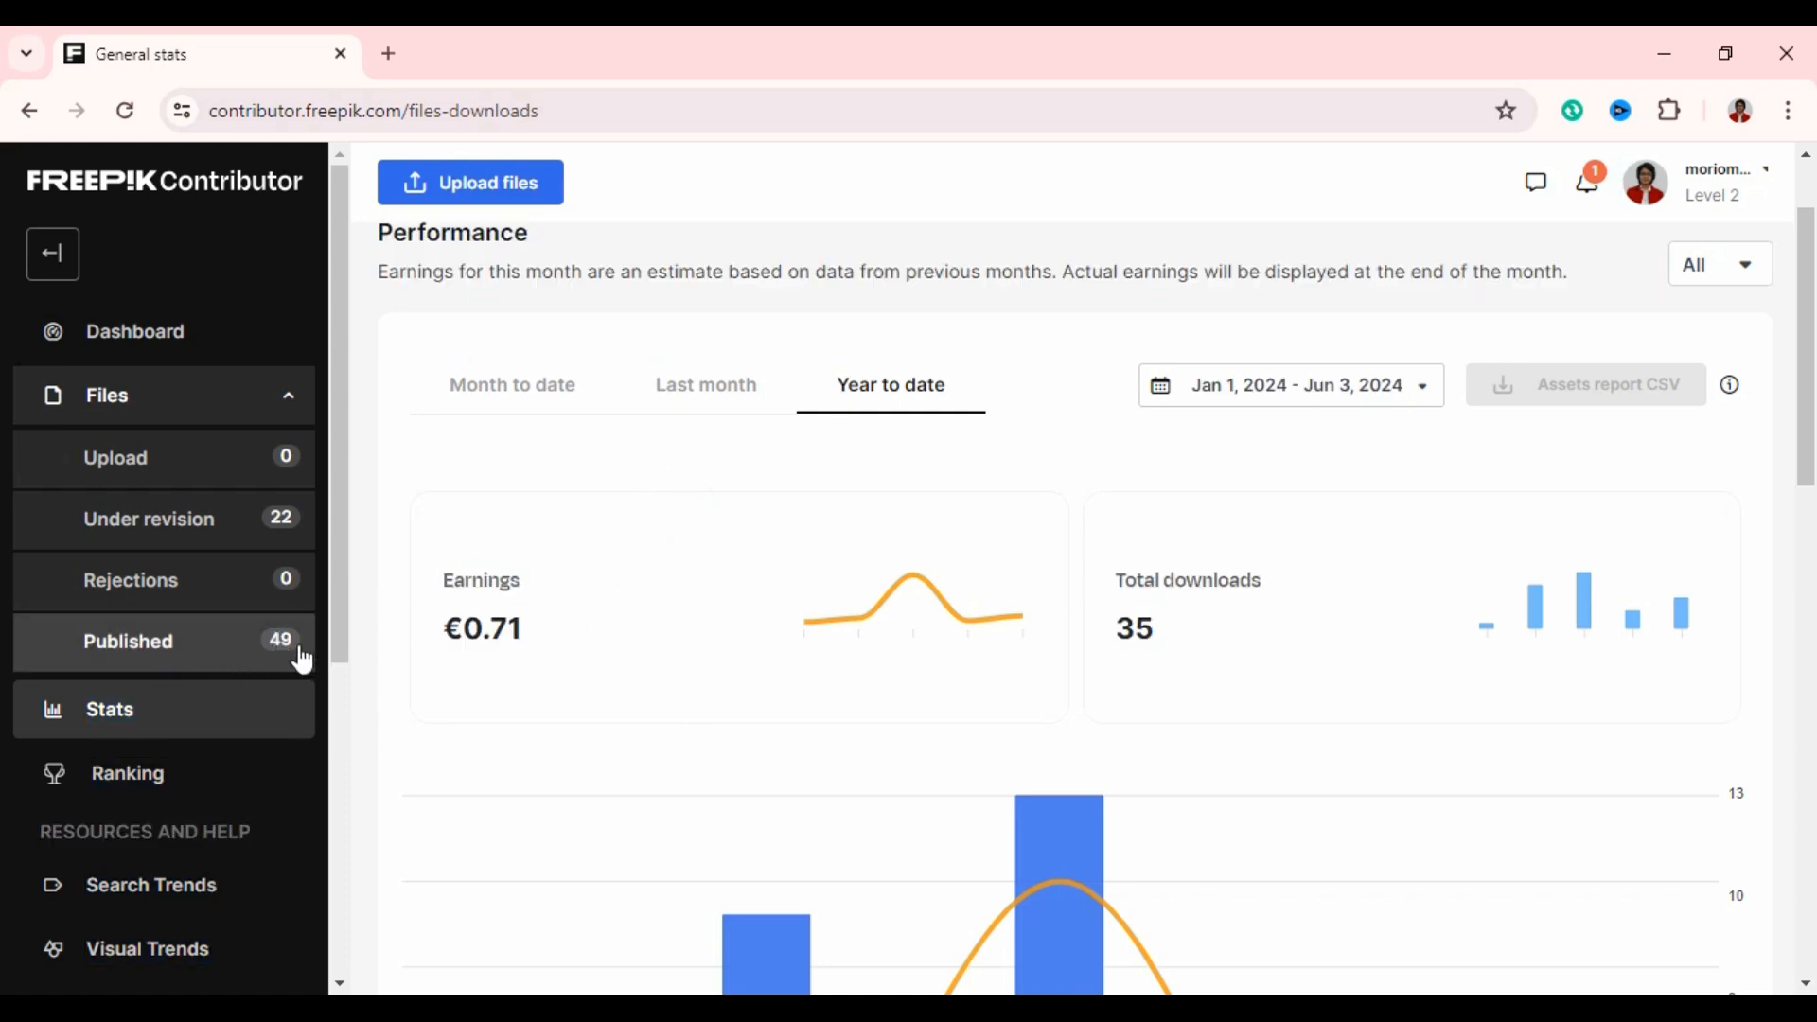
pyautogui.doubleClick(1169, 632)
pyautogui.click(1173, 631)
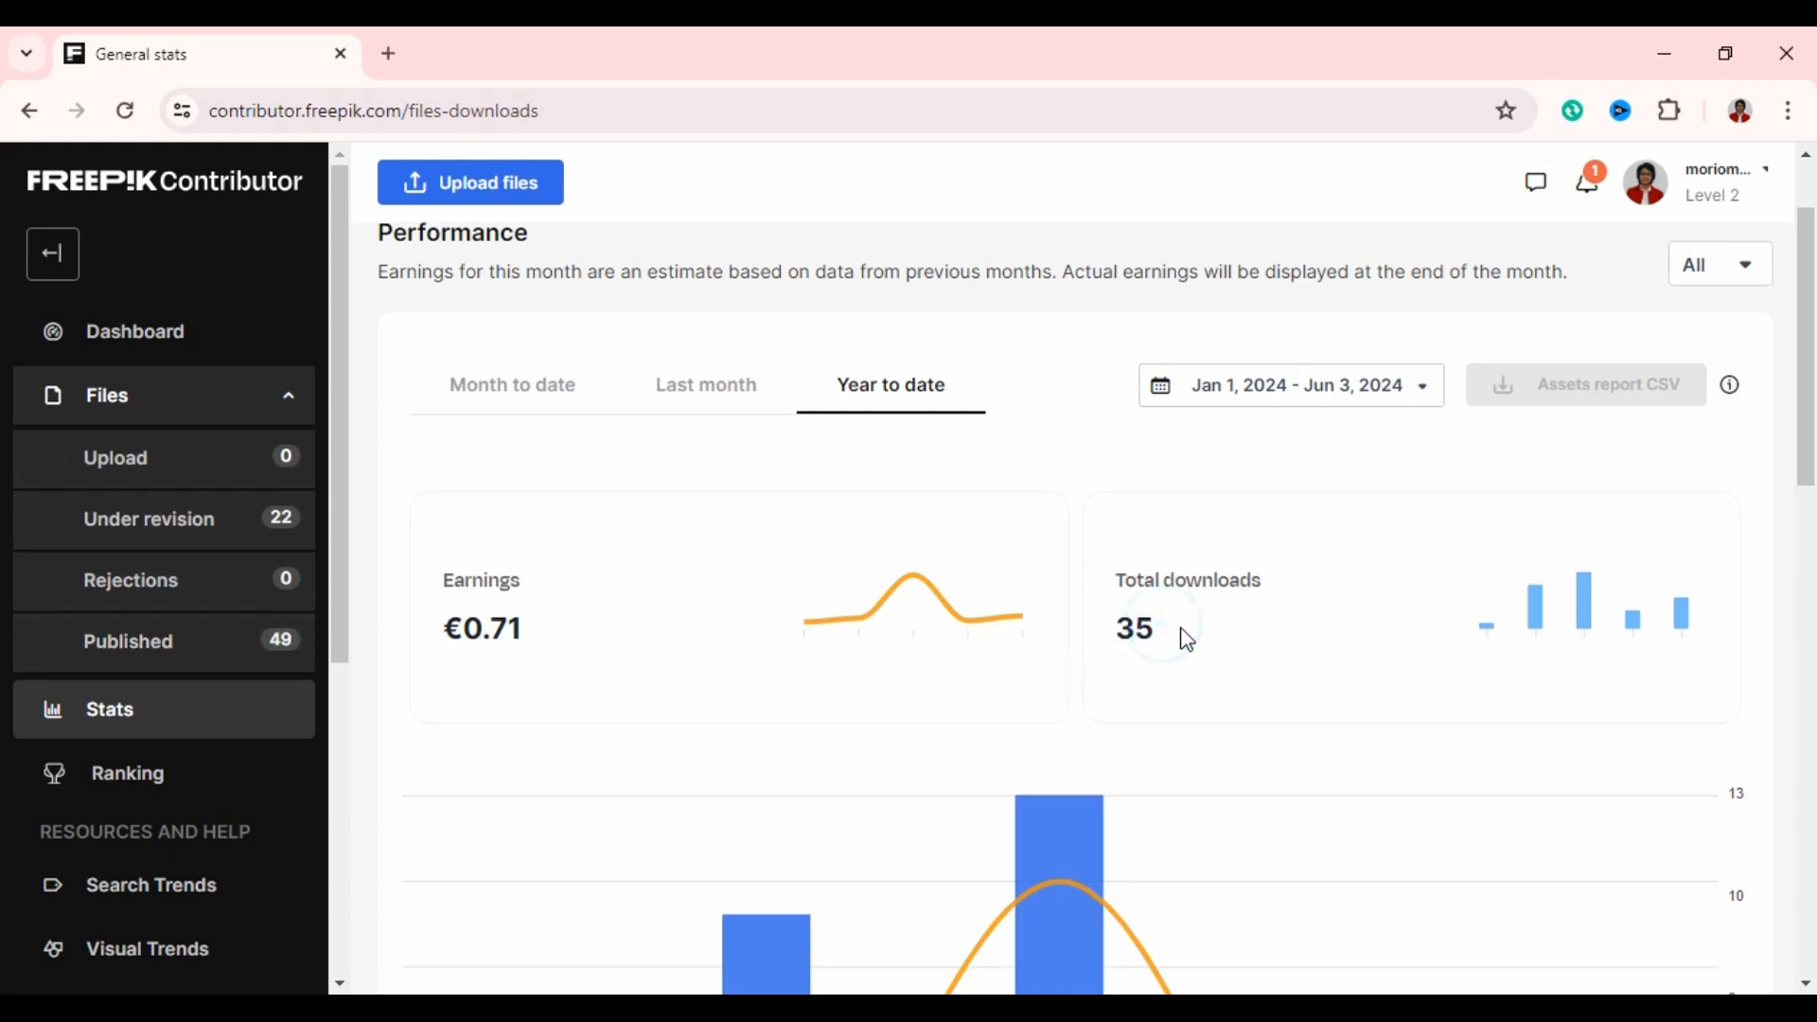
pyautogui.doubleClick(1160, 634)
pyautogui.doubleClick(519, 633)
pyautogui.hotkey('ctrl', 'a')
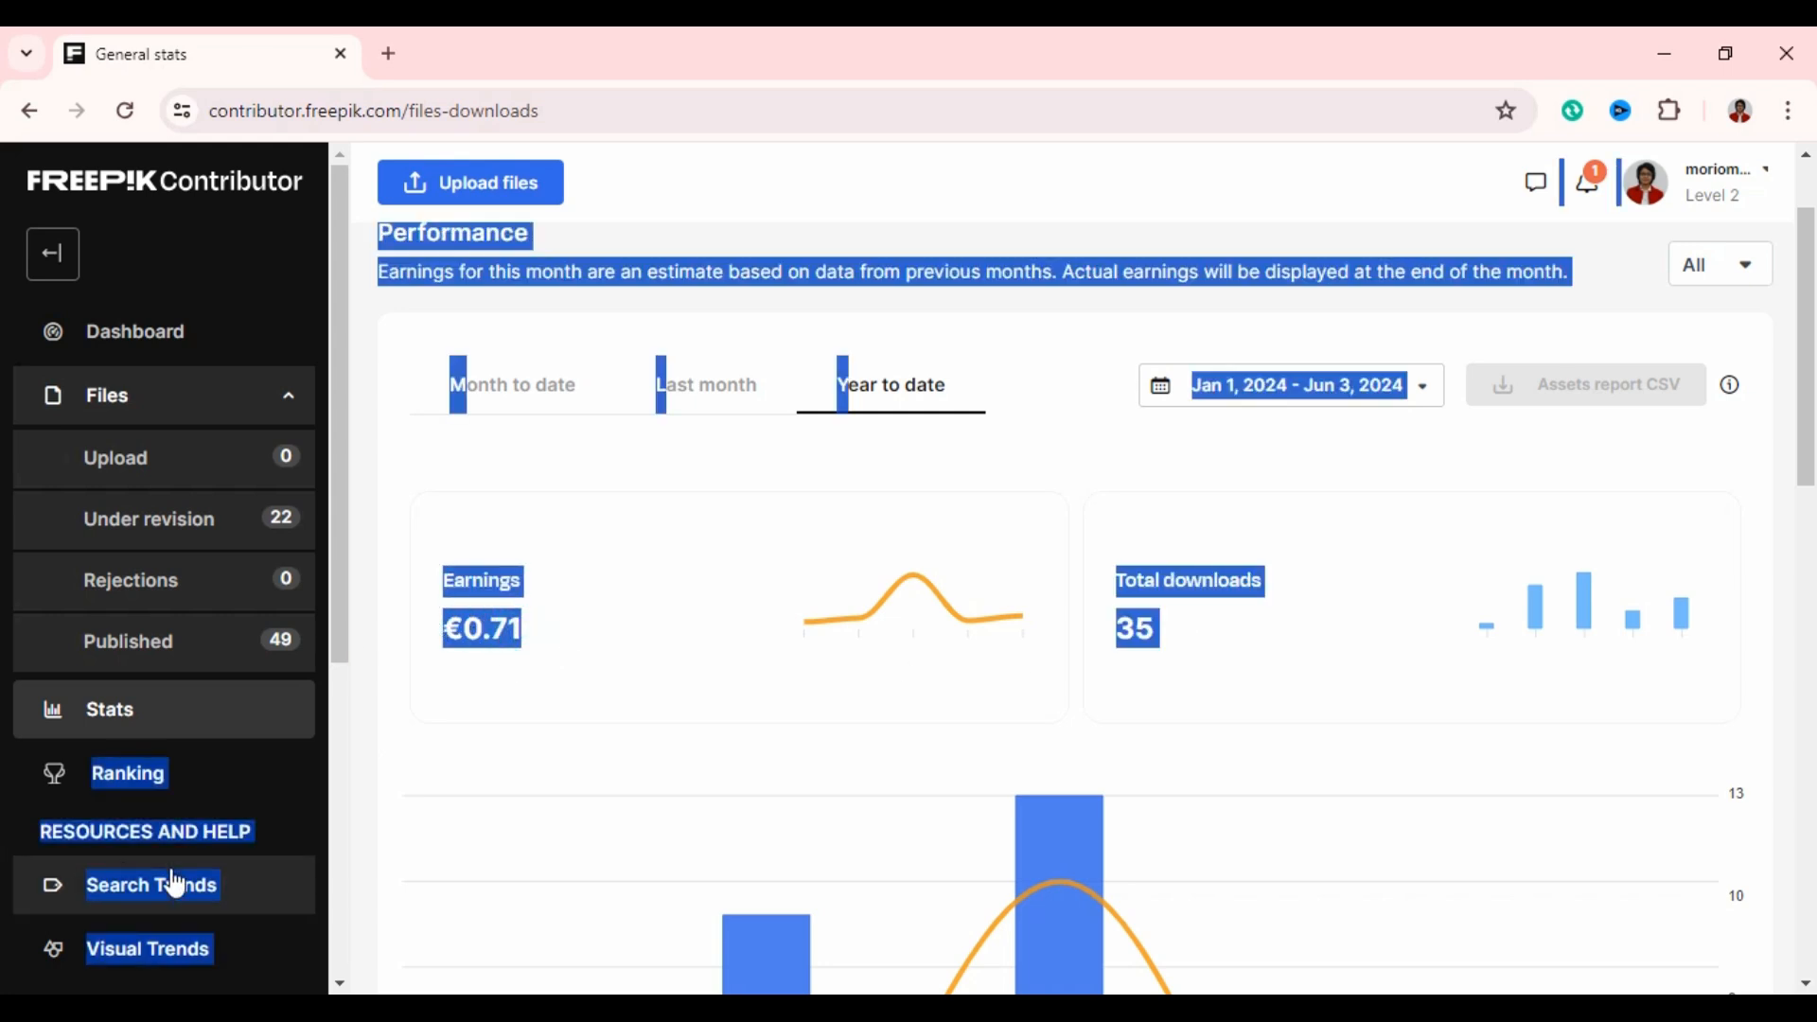
pyautogui.click(1058, 497)
pyautogui.scroll(-1, 1282, 625)
pyautogui.scroll(1, 1380, 608)
pyautogui.scroll(2, 1380, 609)
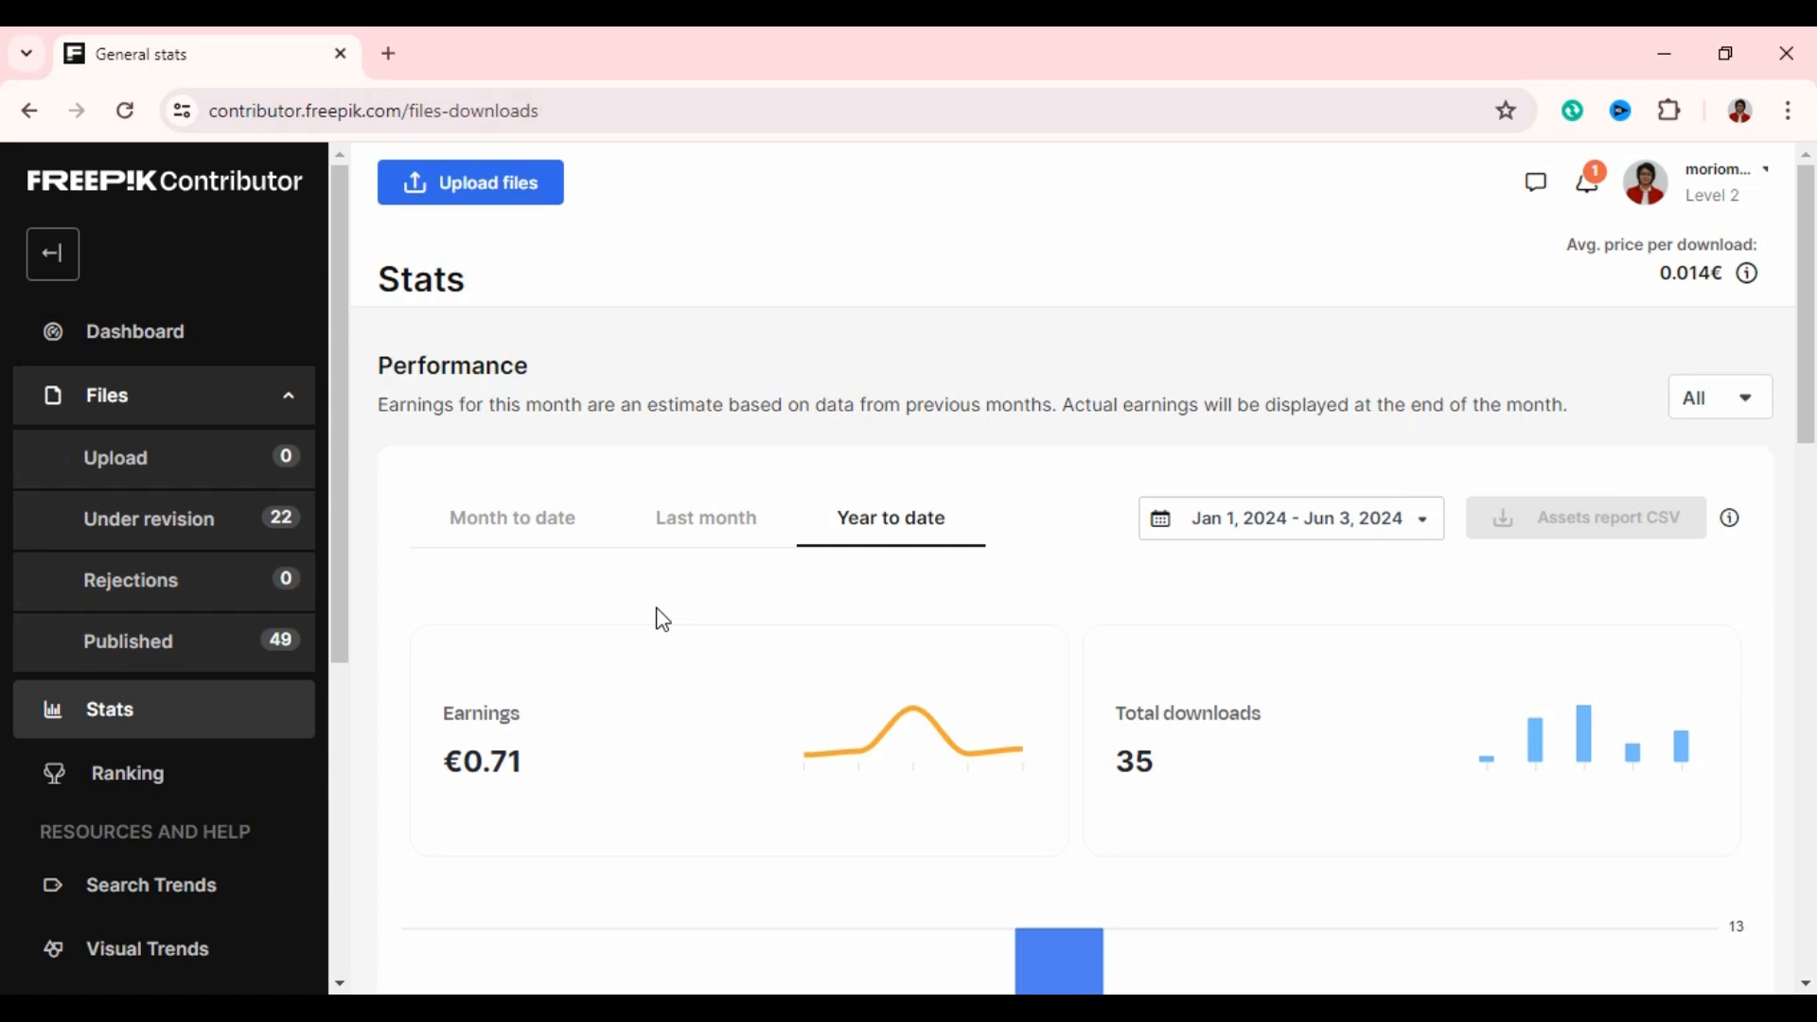
pyautogui.scroll(-1, 948, 660)
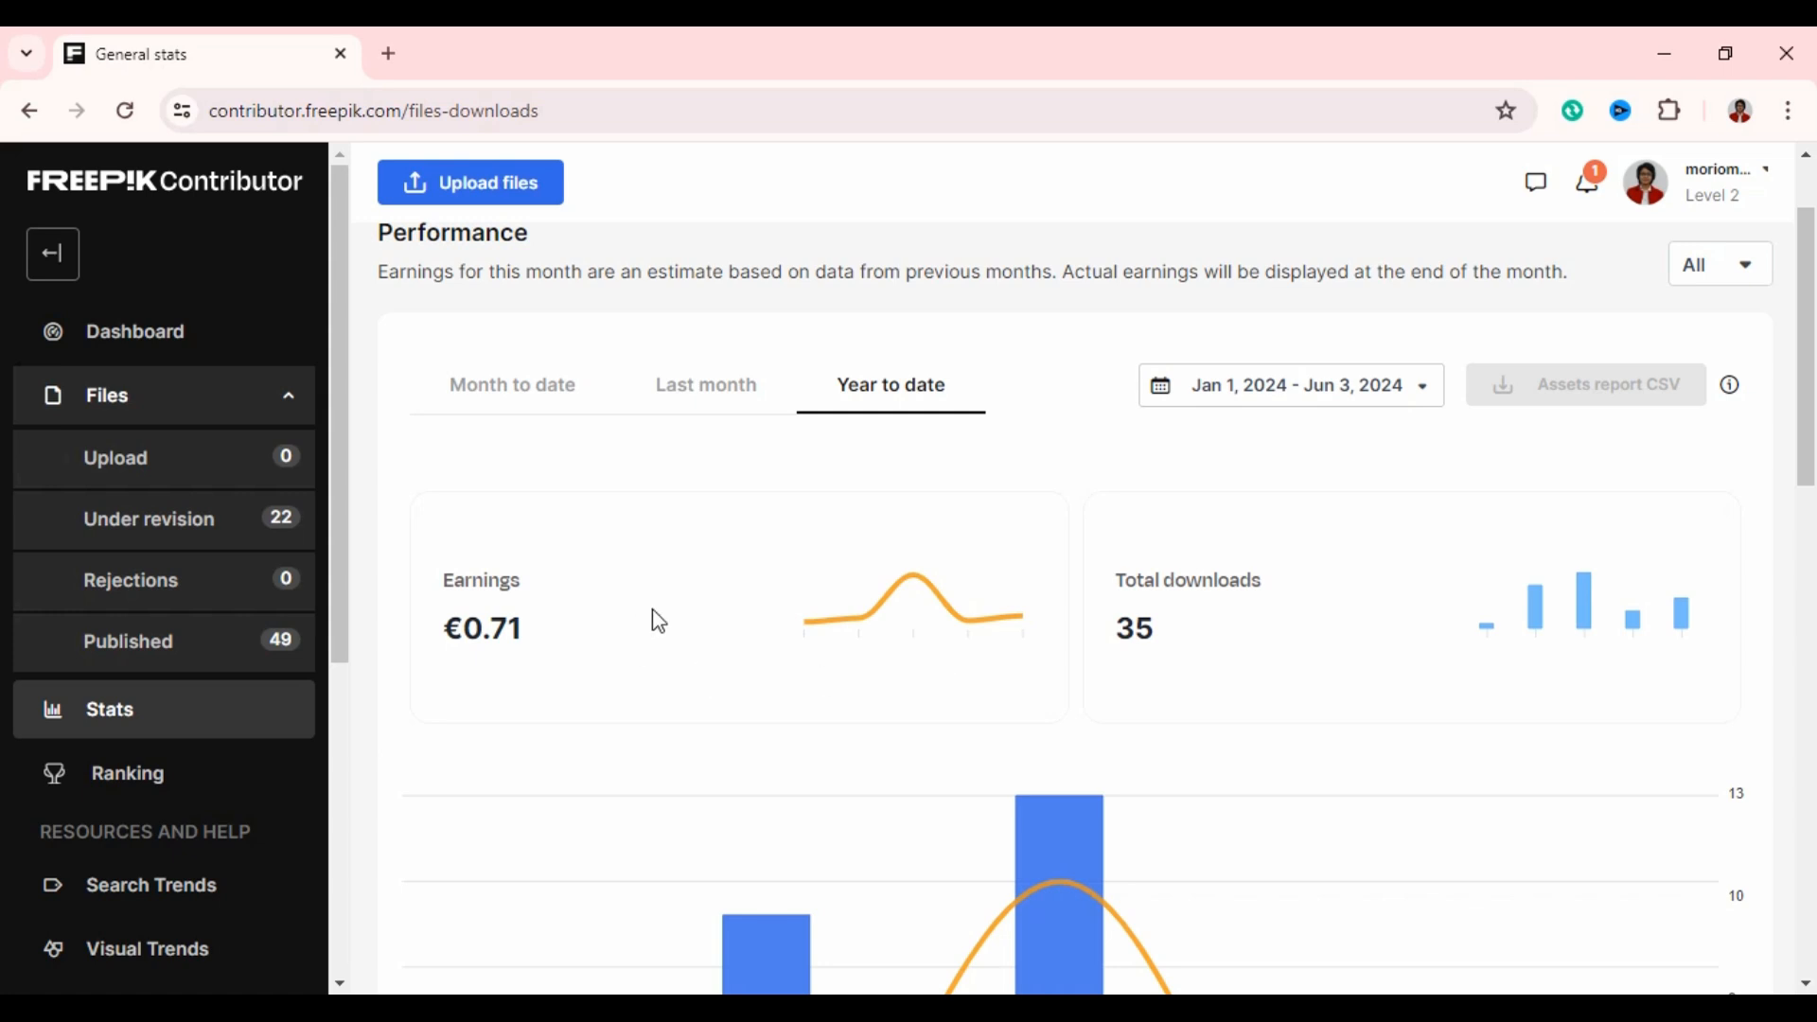
pyautogui.scroll(1, 659, 621)
# Return to the dashboard and examine the performance overview, published files and most downloaded files of last month.
pyautogui.click(153, 344)
pyautogui.scroll(-3, 1014, 574)
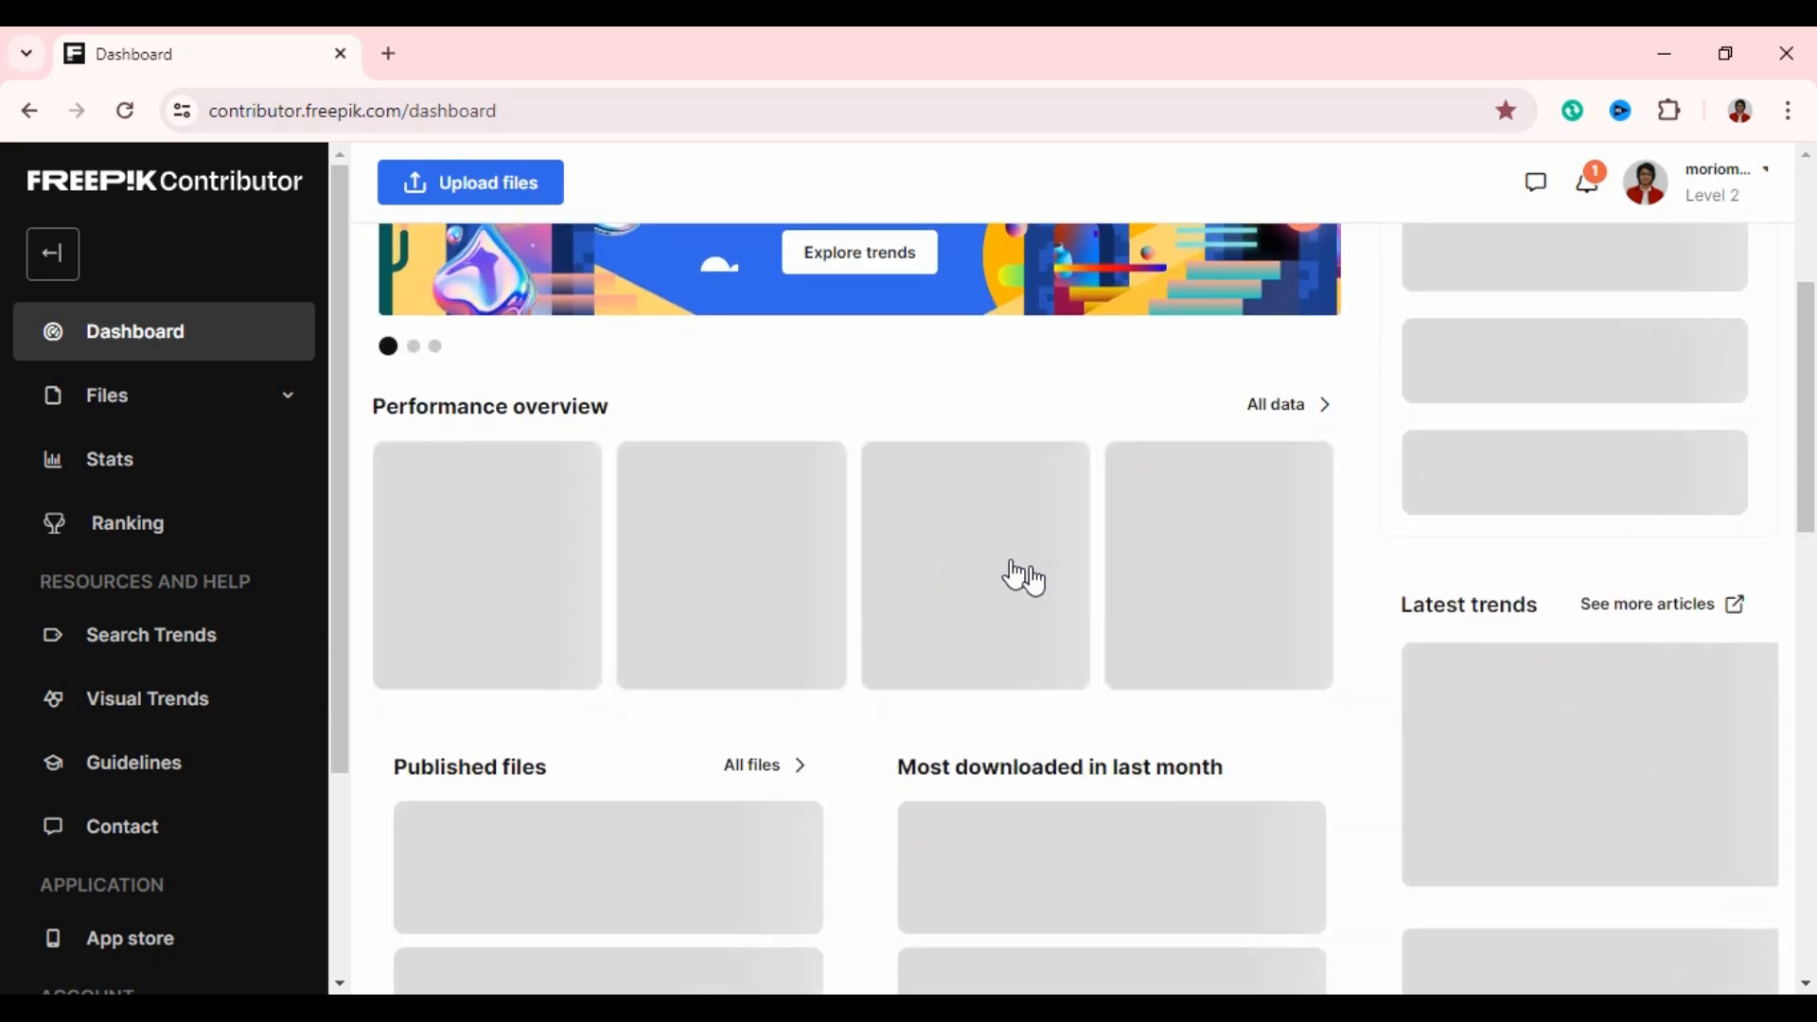
pyautogui.scroll(-6, 1027, 581)
pyautogui.scroll(3, 932, 588)
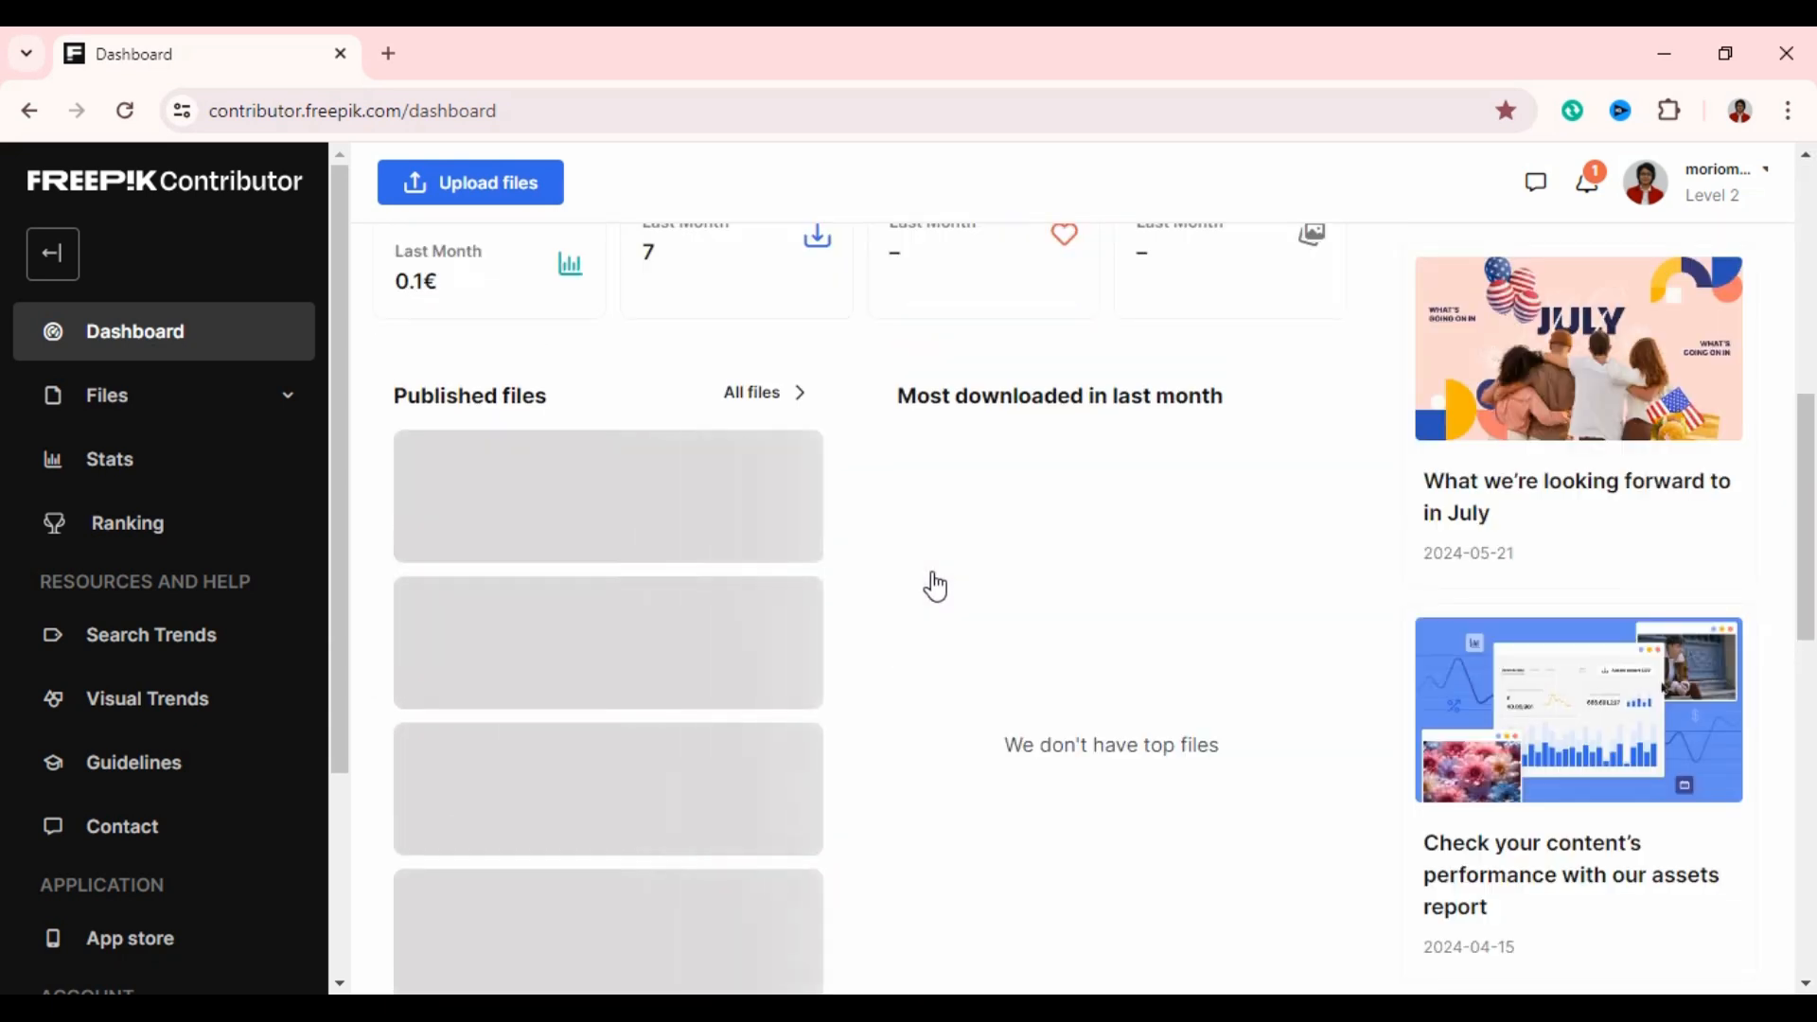
pyautogui.scroll(-2, 935, 587)
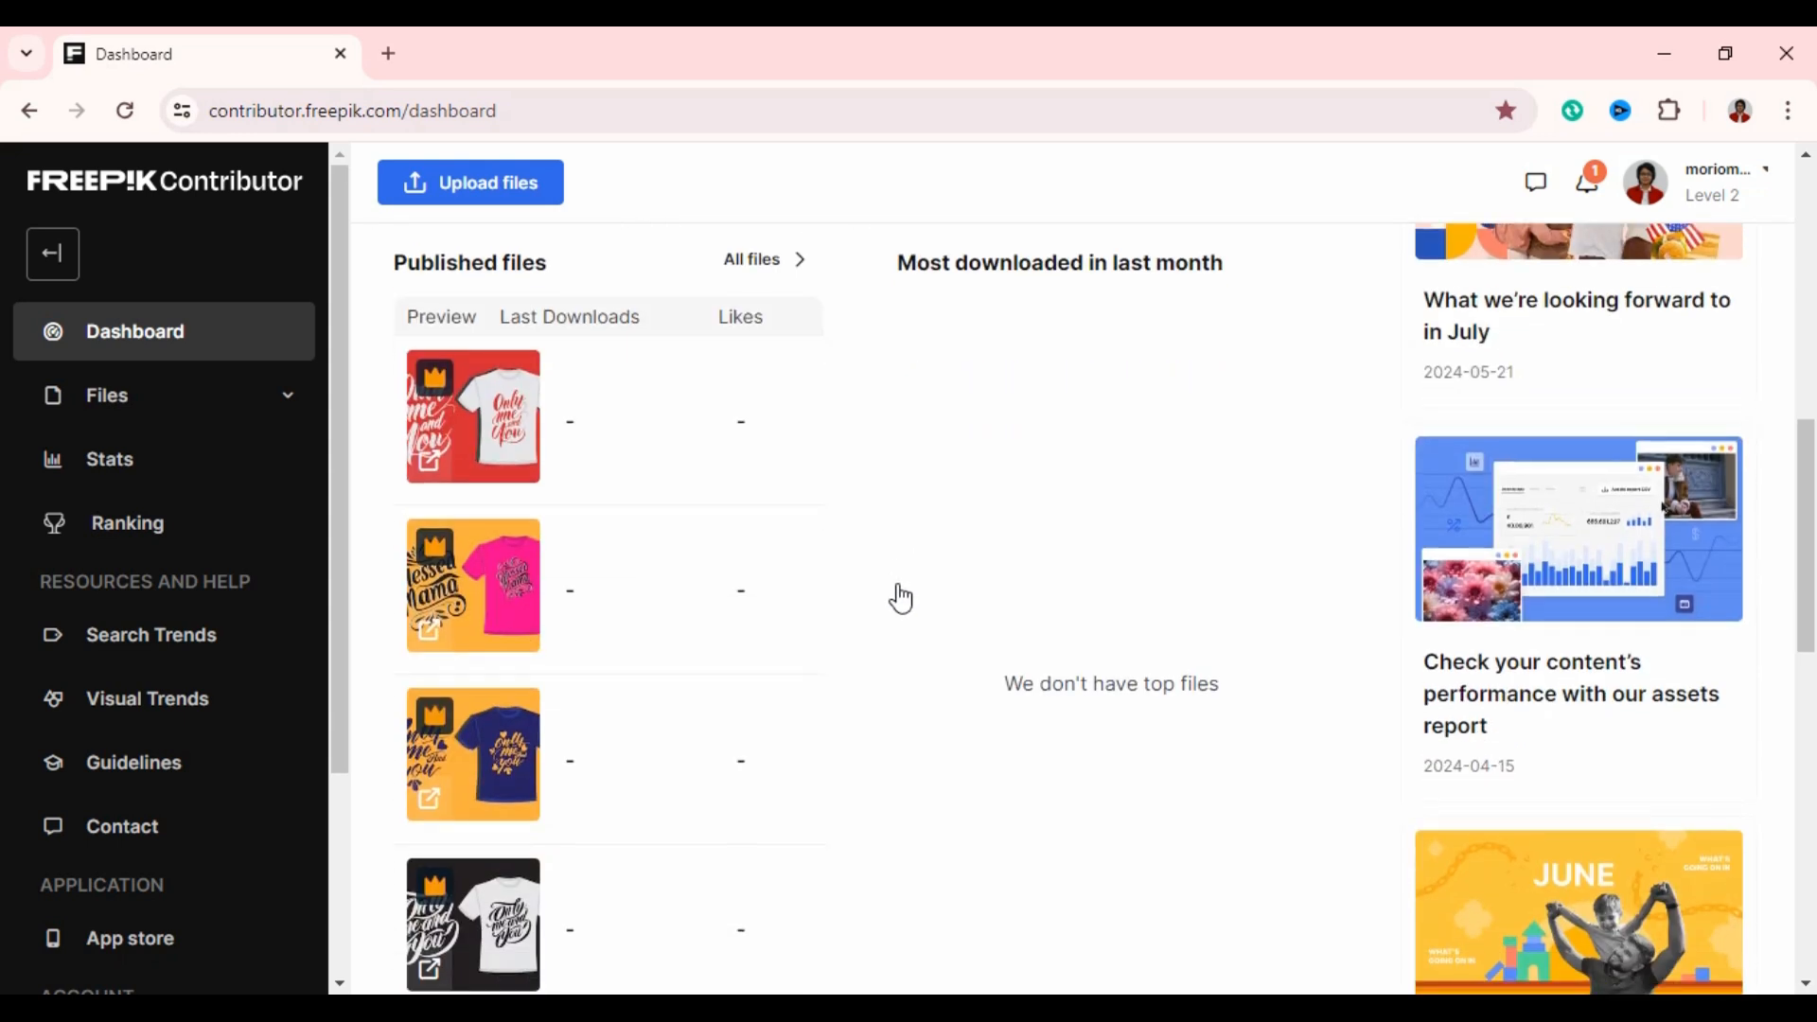
pyautogui.scroll(-1, 901, 598)
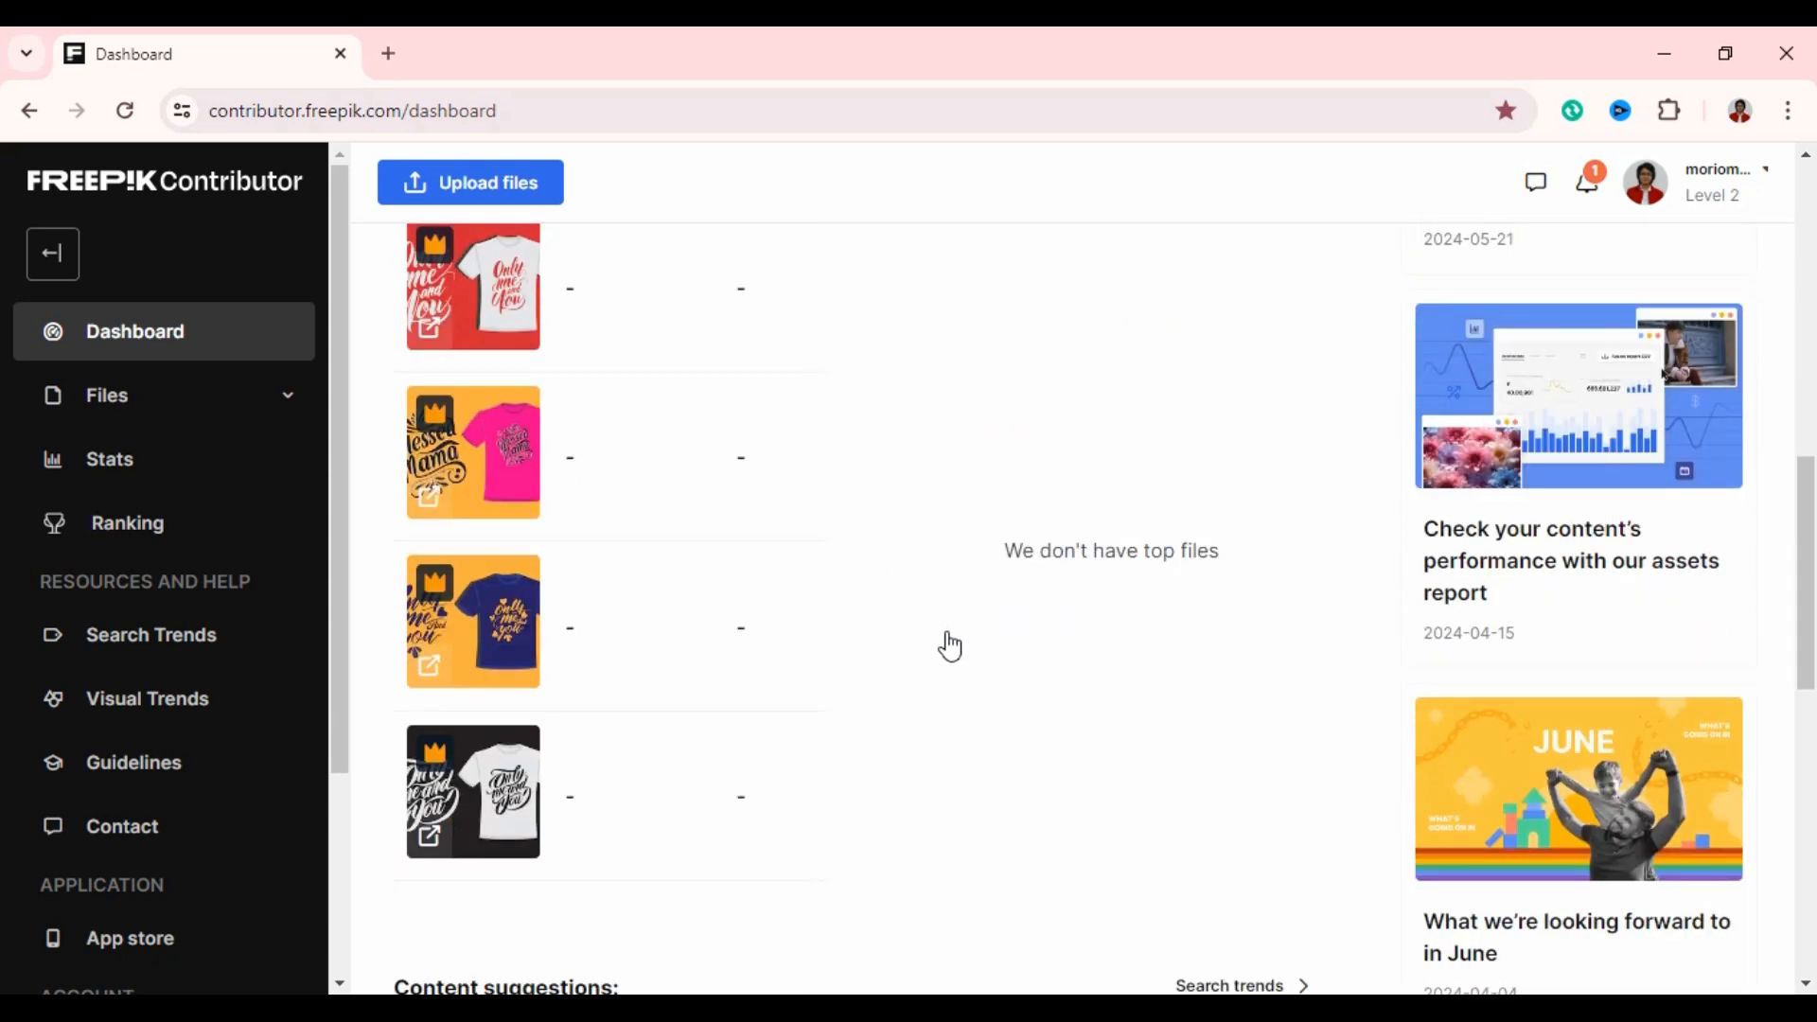
pyautogui.scroll(1, 946, 643)
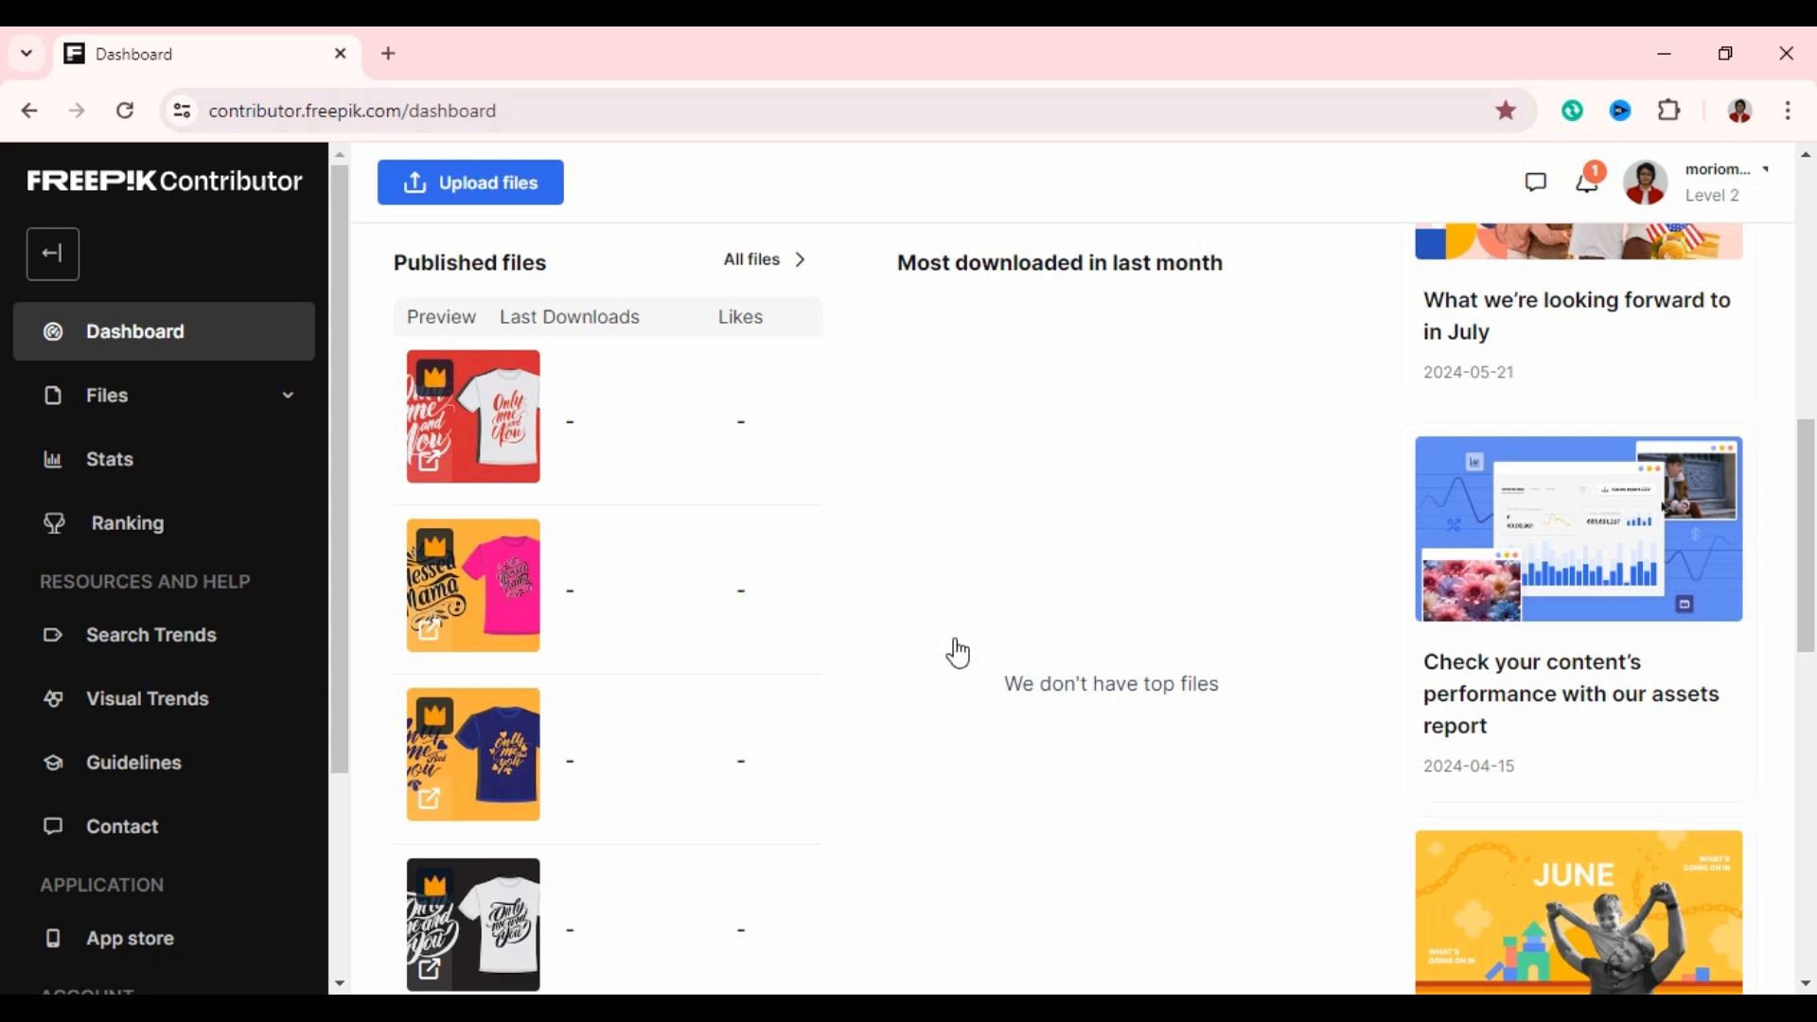
pyautogui.scroll(3, 1046, 610)
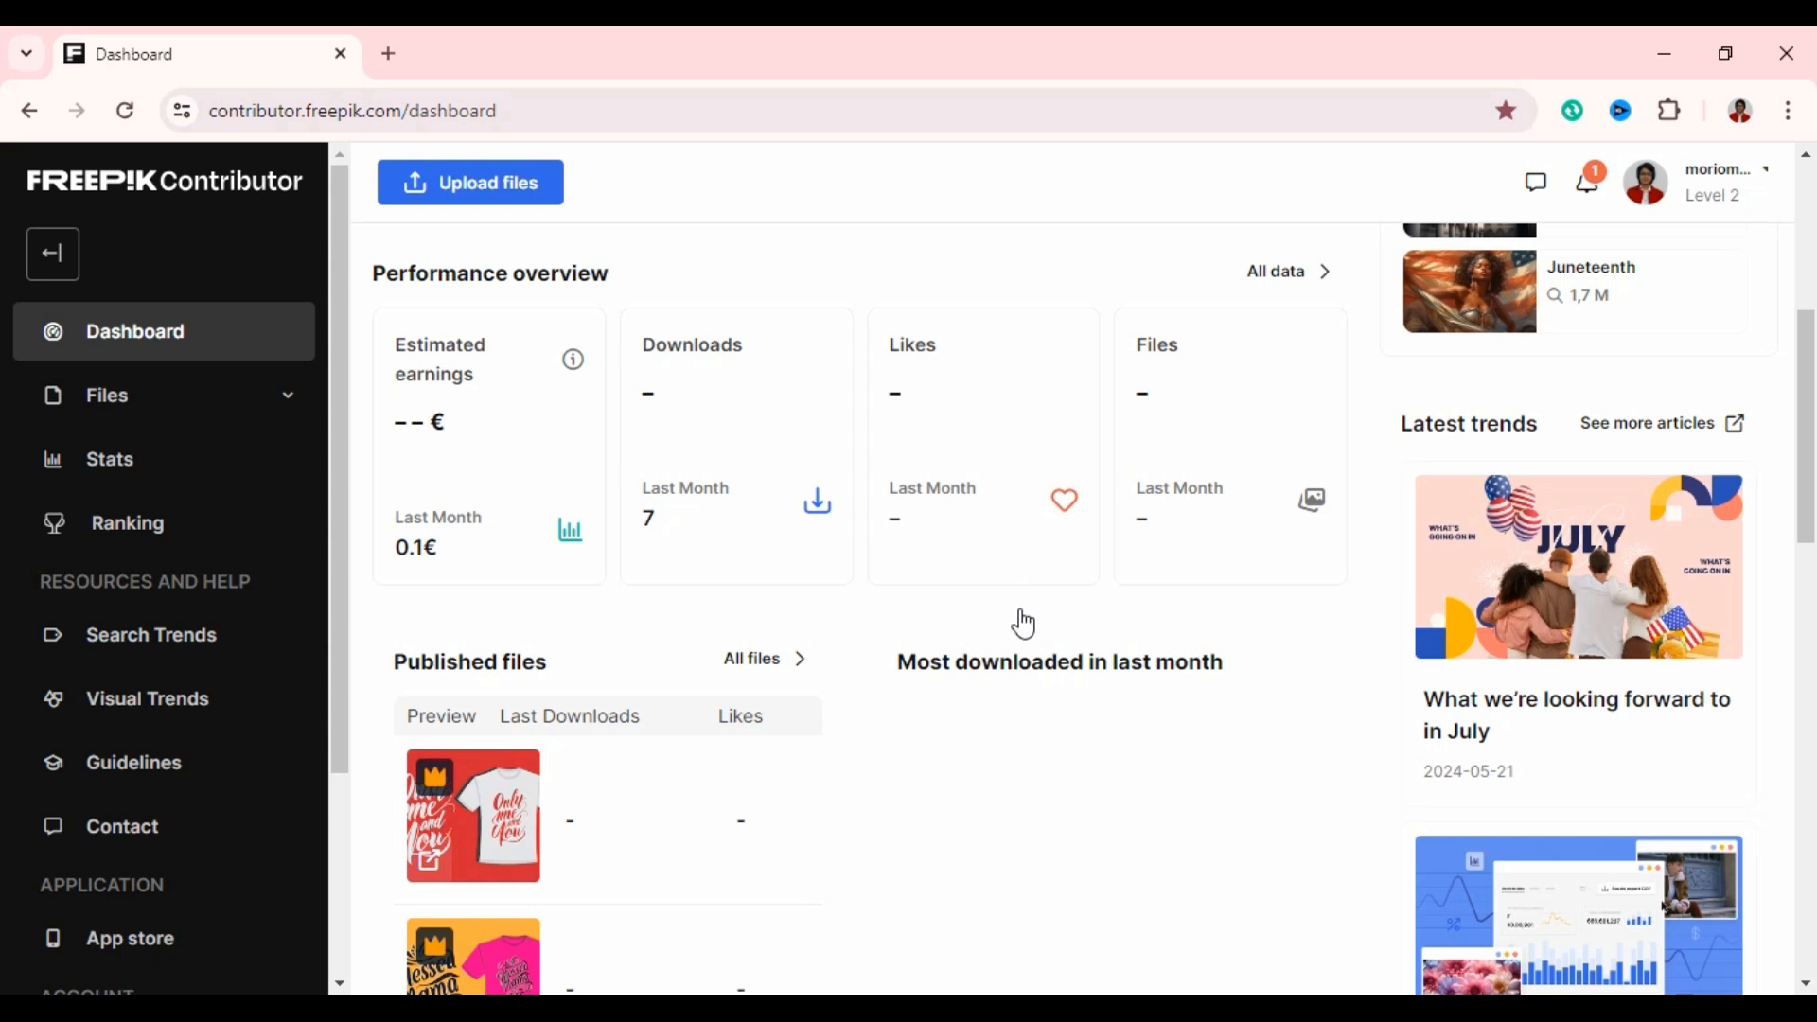
pyautogui.scroll(-1, 1022, 623)
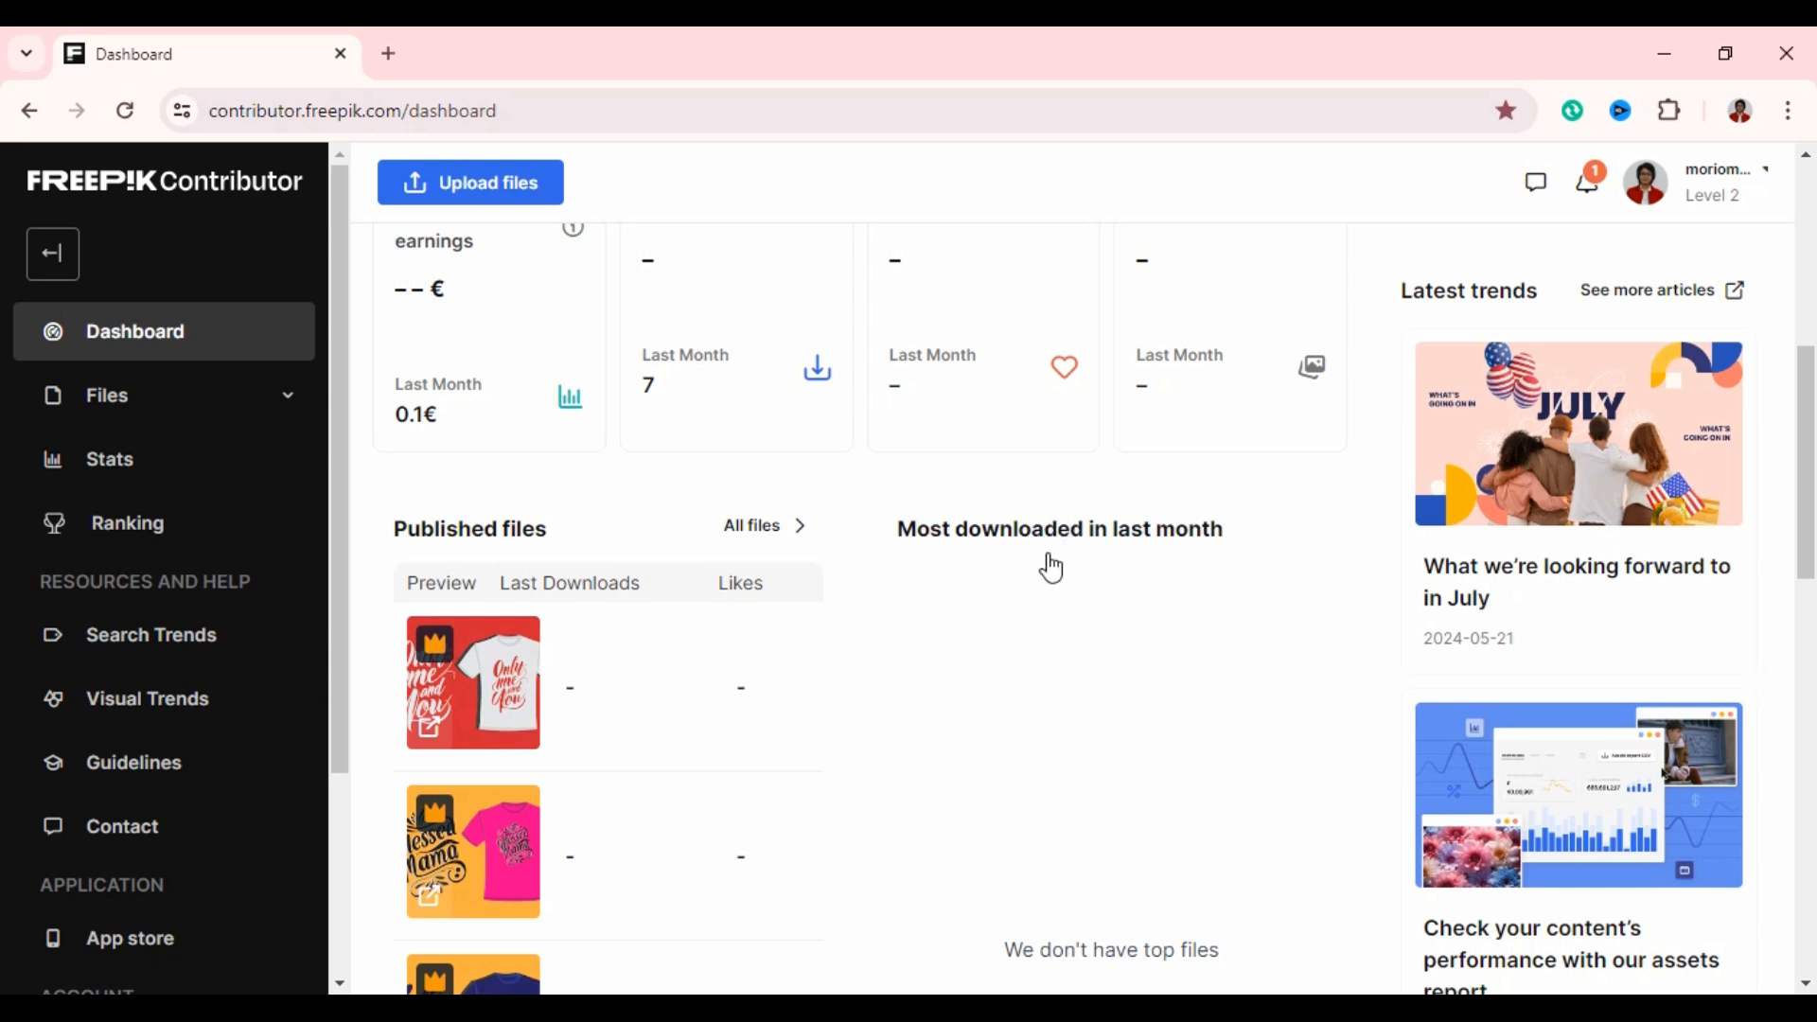
pyautogui.scroll(-3, 1012, 602)
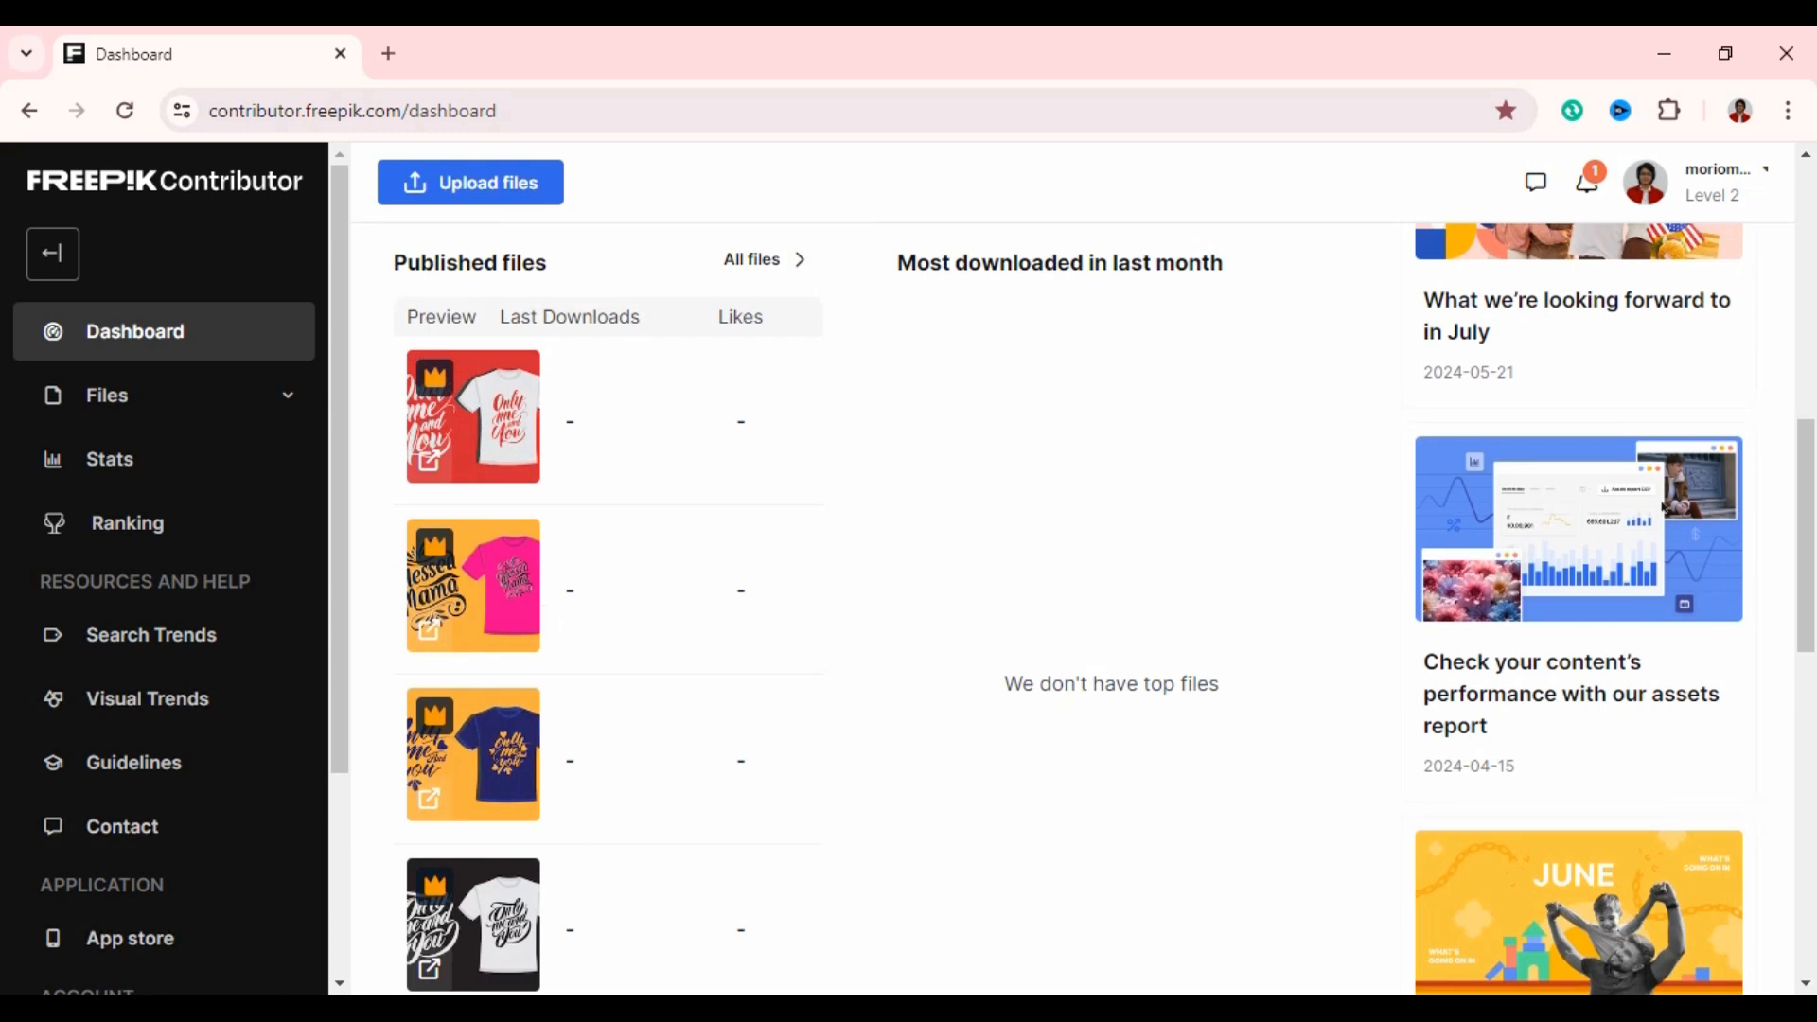
# Switch to Microsoft Edge on a new tab.
pyautogui.click(208, 1012)
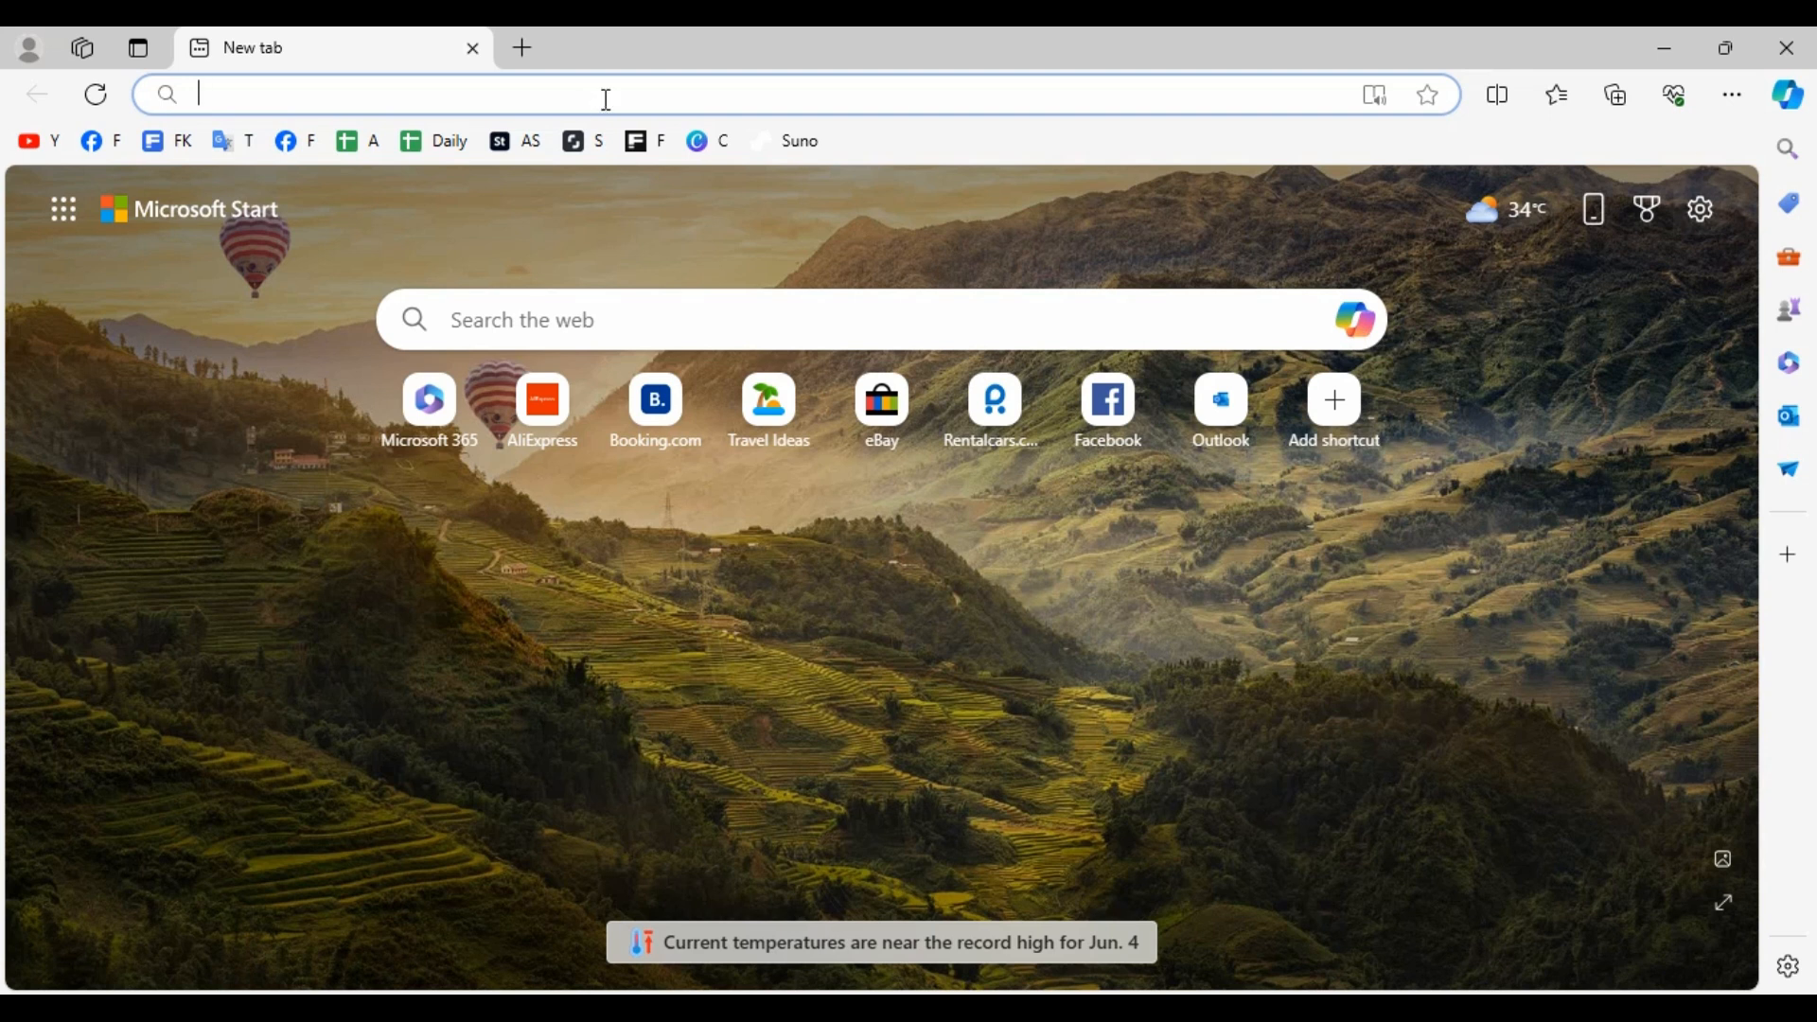
pyautogui.click(497, 98)
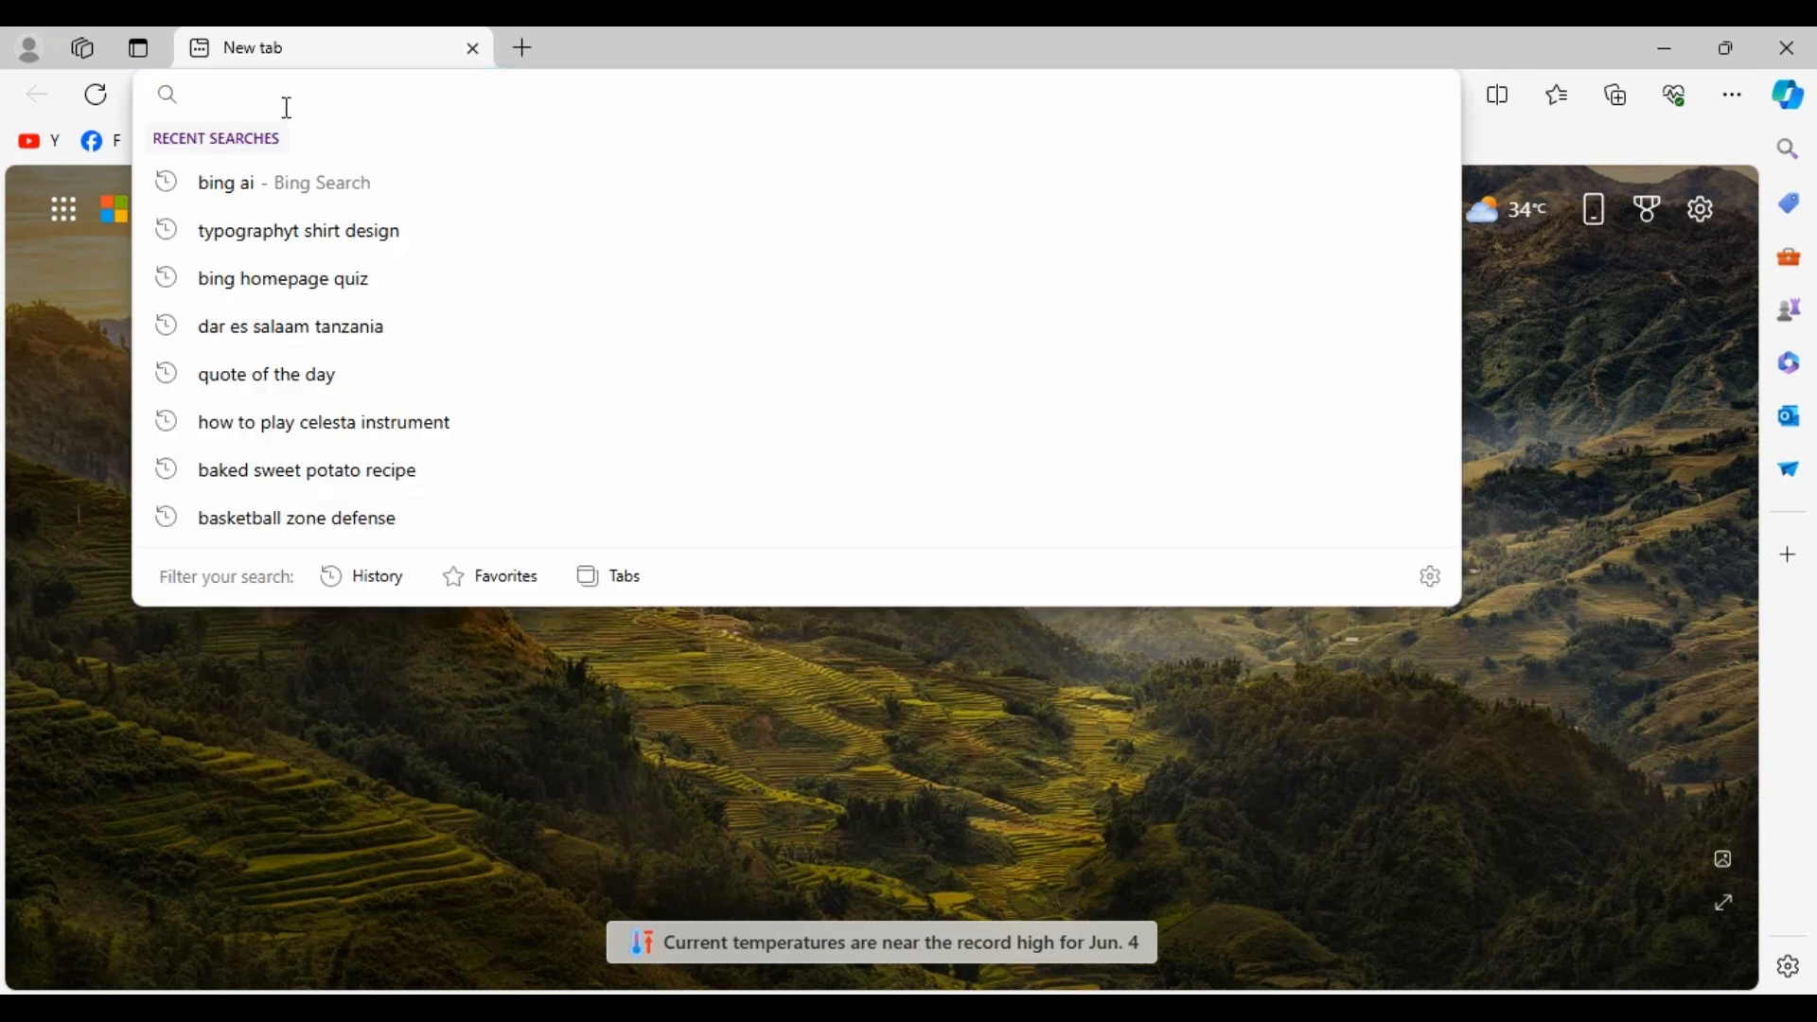
pyautogui.click(118, 318)
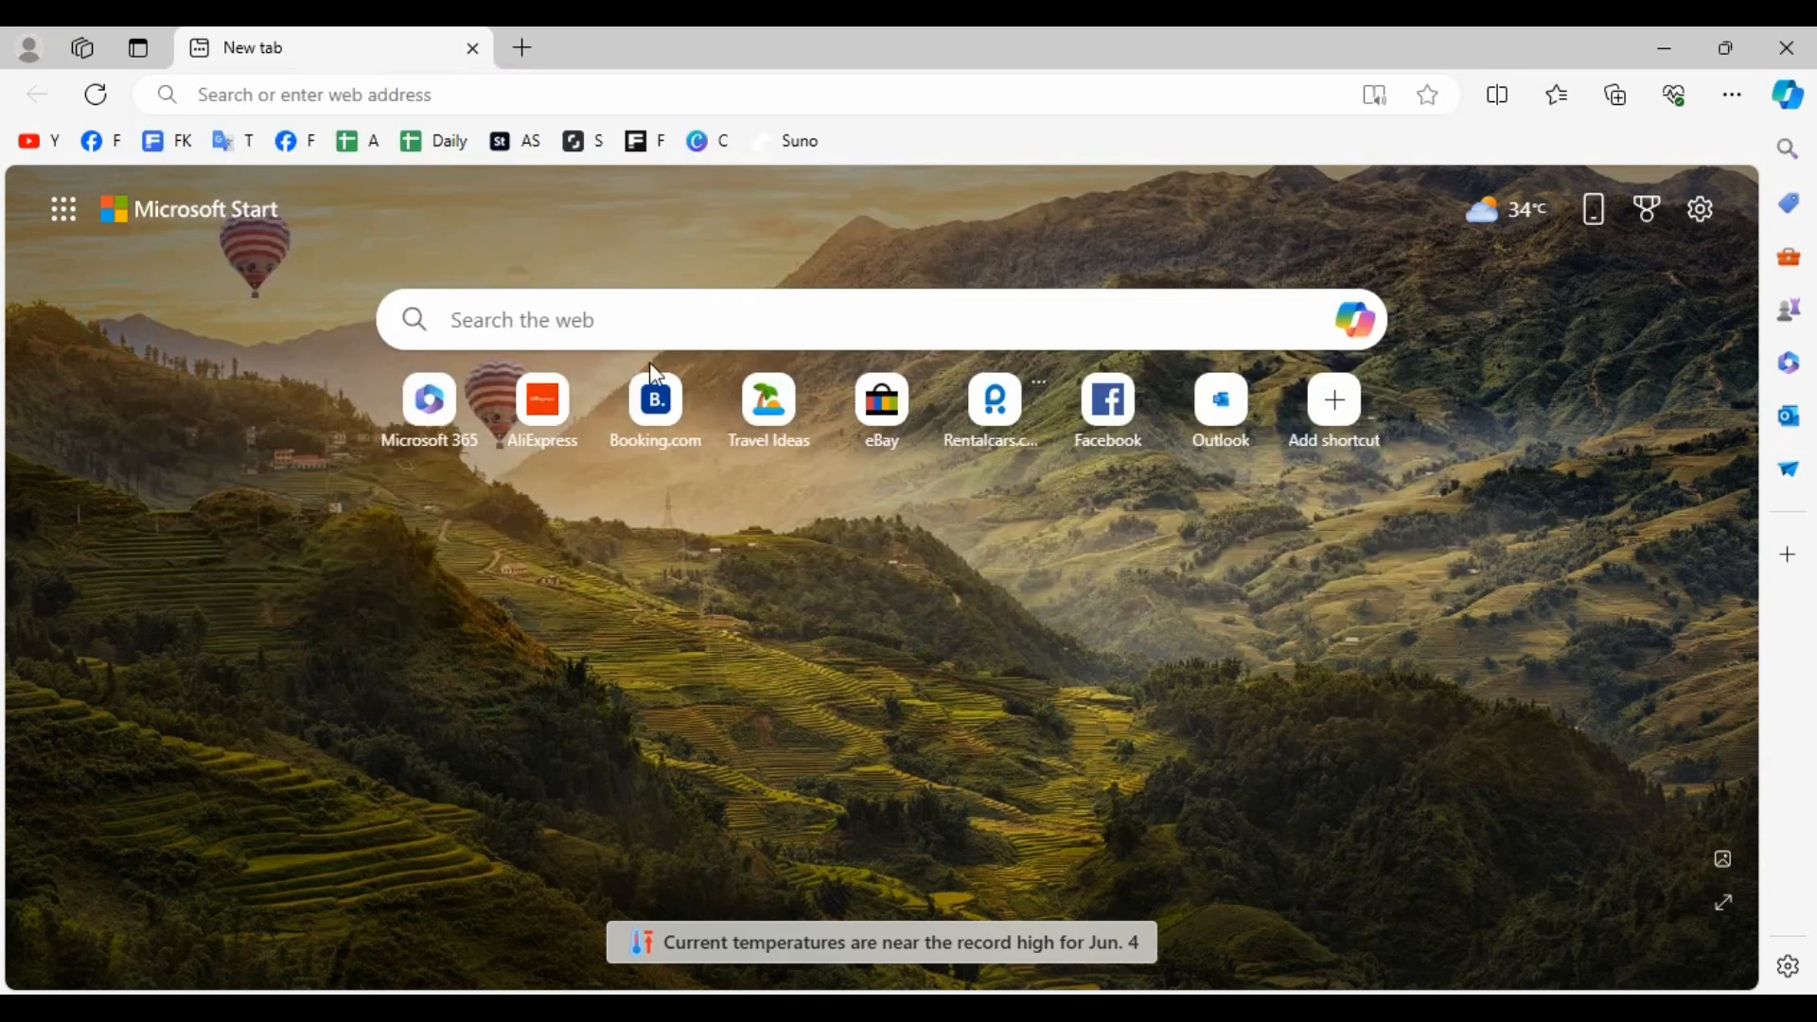
# Open the Copilot chat from the new tab page and look over its start page.
pyautogui.click(1355, 320)
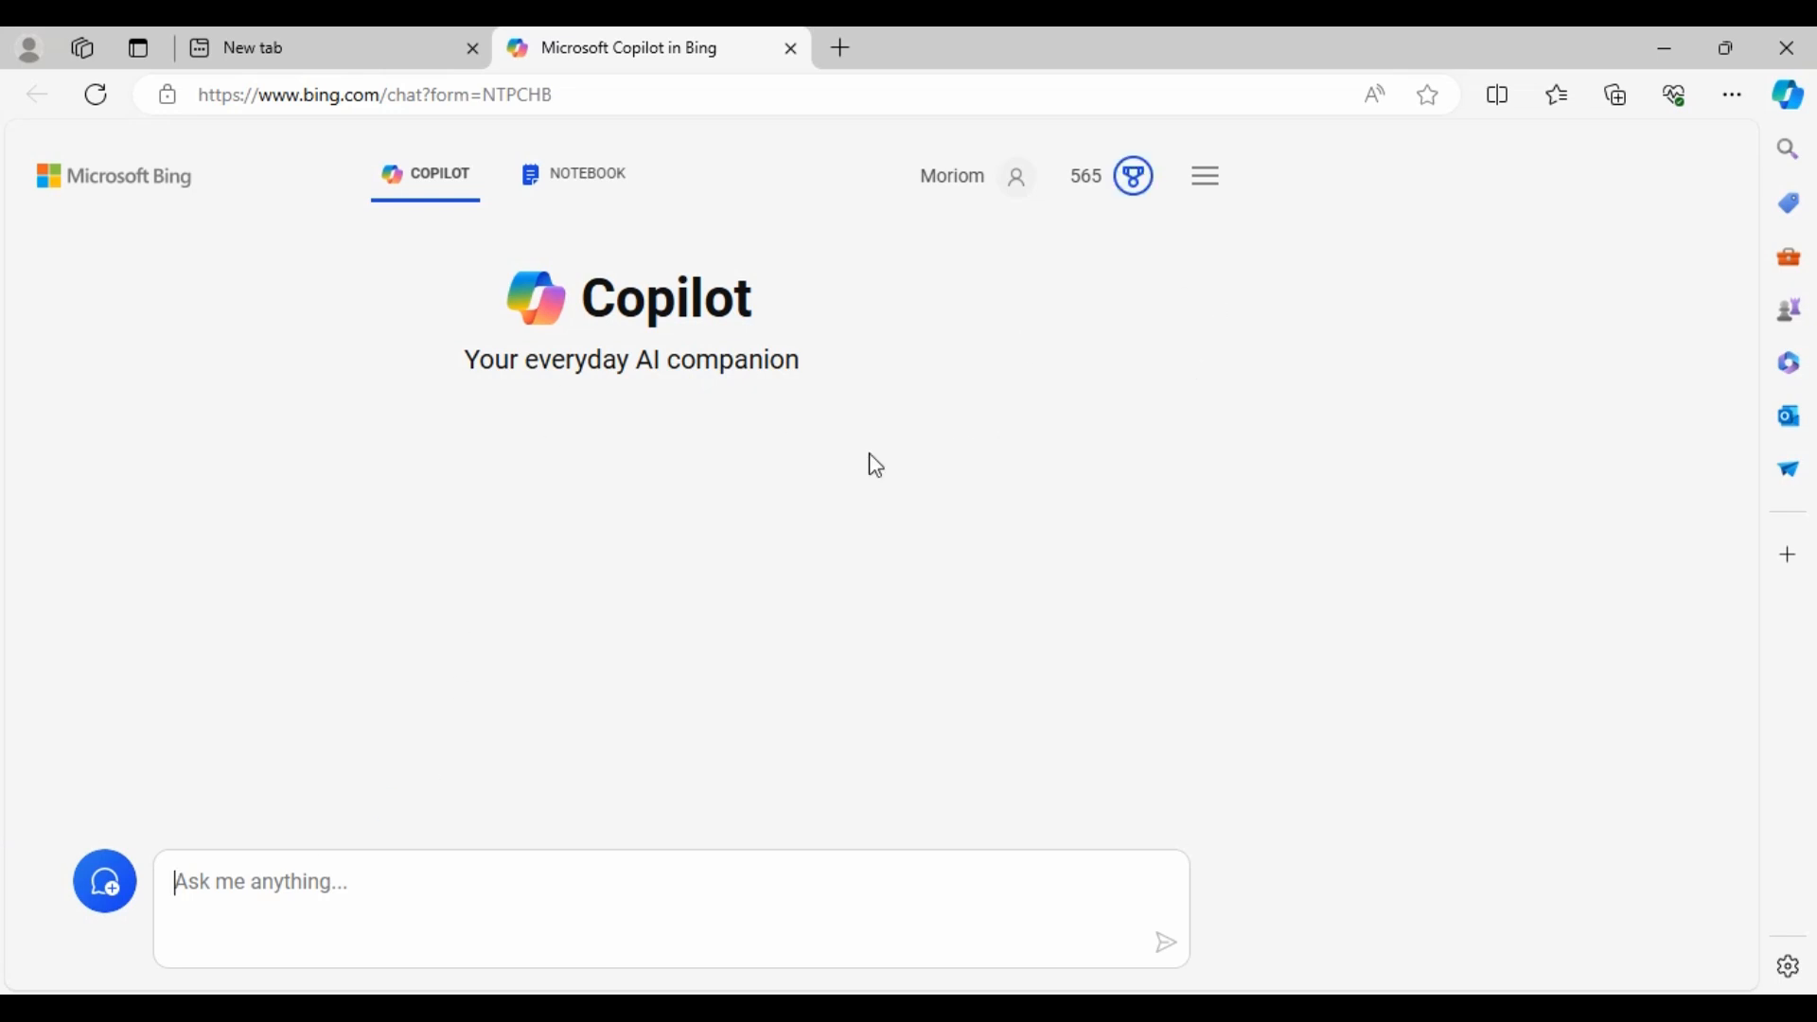
pyautogui.click(265, 872)
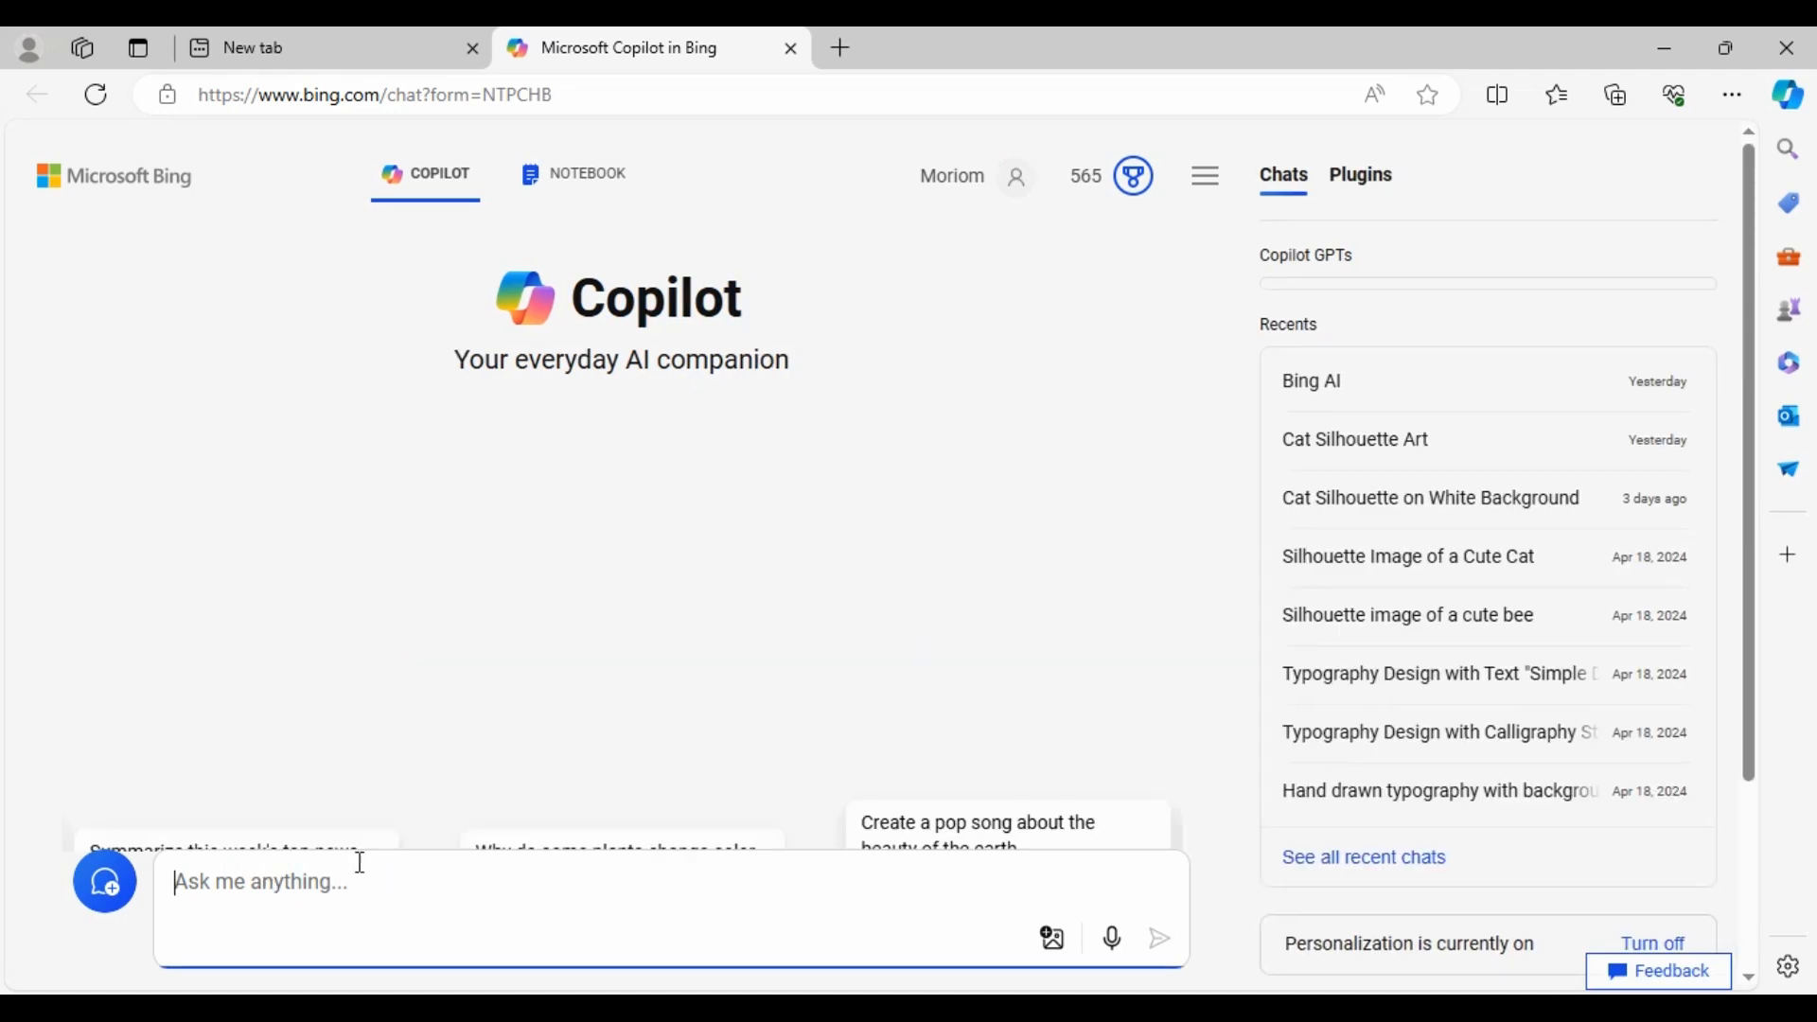
pyautogui.click(334, 890)
pyautogui.scroll(-1, 961, 436)
pyautogui.scroll(-2, 957, 424)
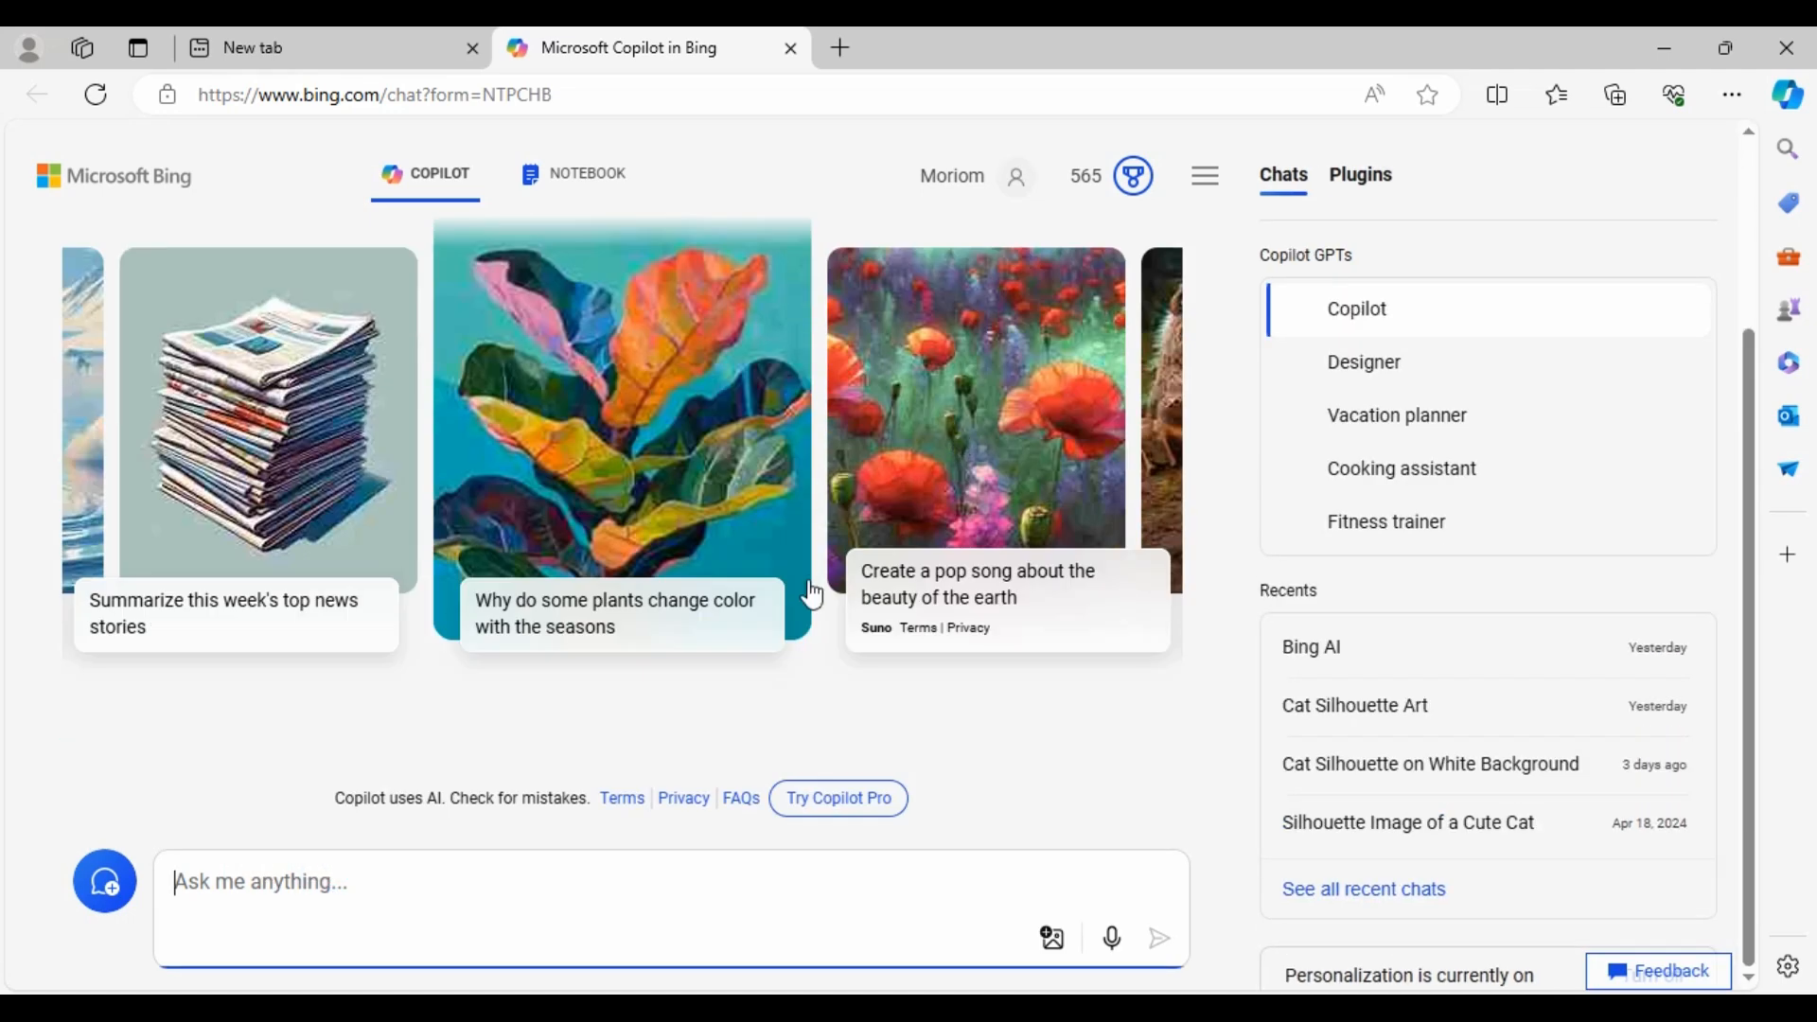
# Begin the Copilot prompt with "create a lion head" and dismiss the Edge mobile app offer.
pyautogui.click(276, 870)
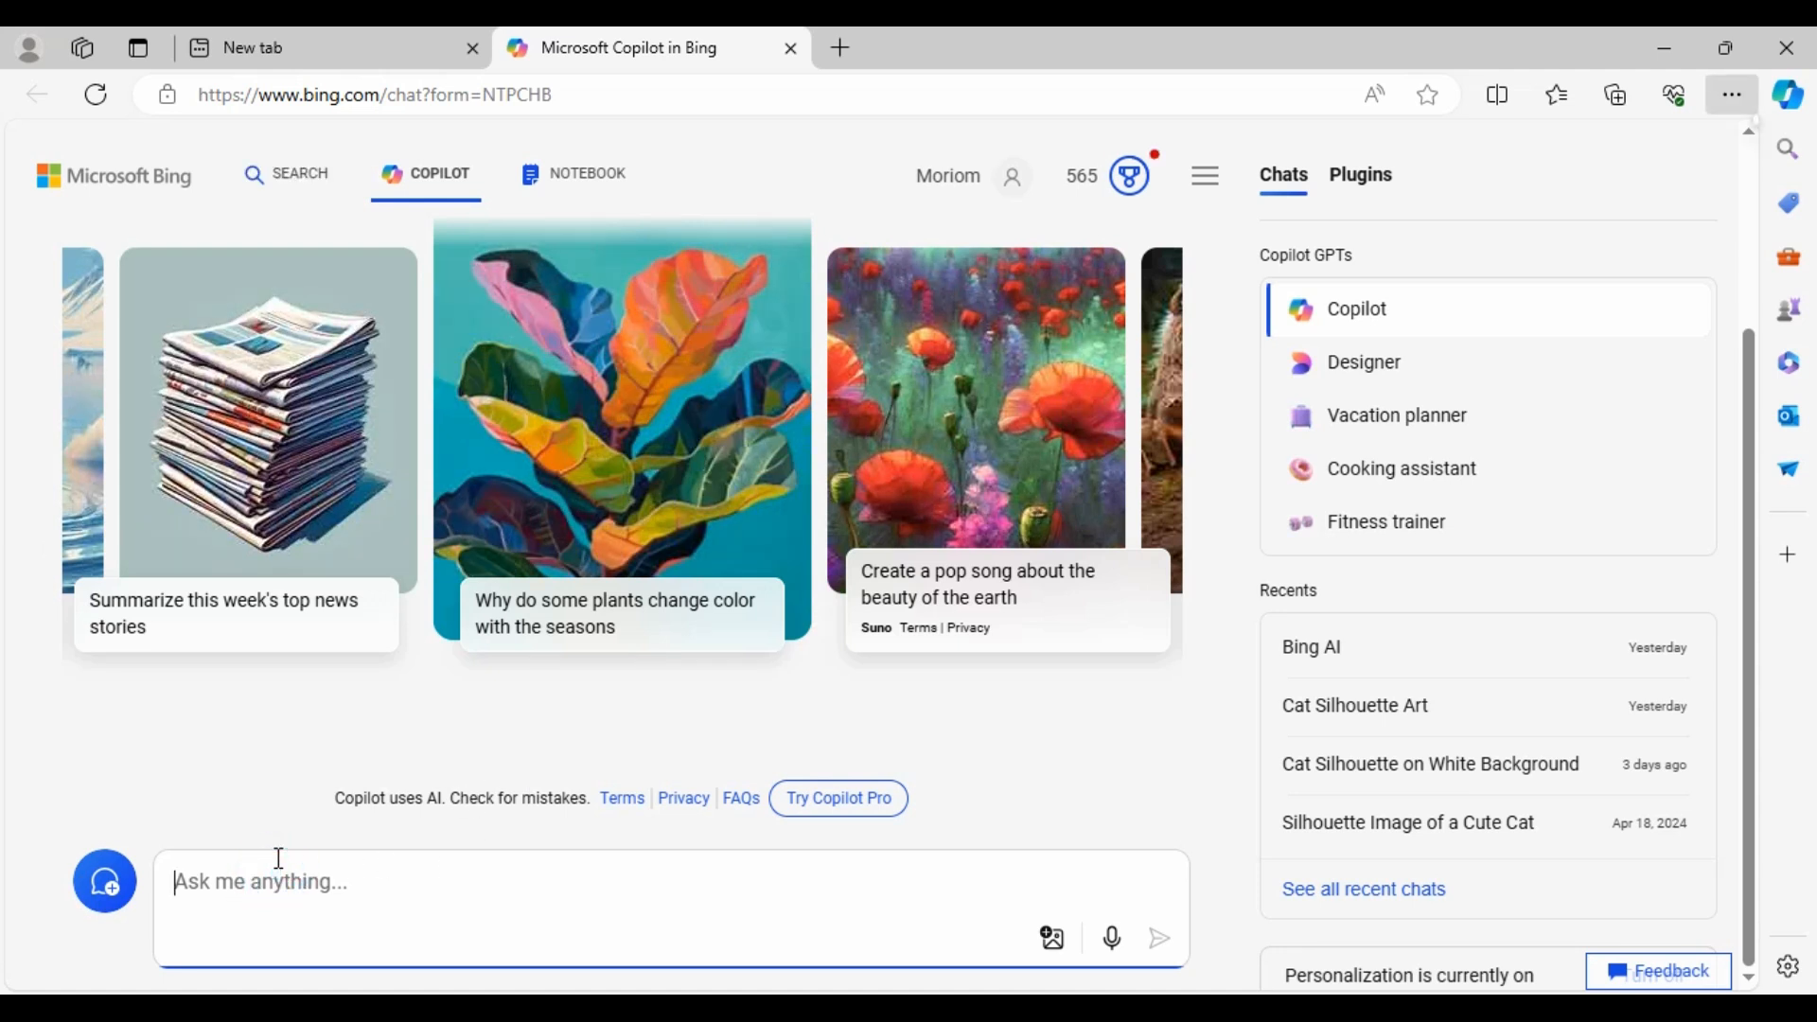
pyautogui.write('create ')
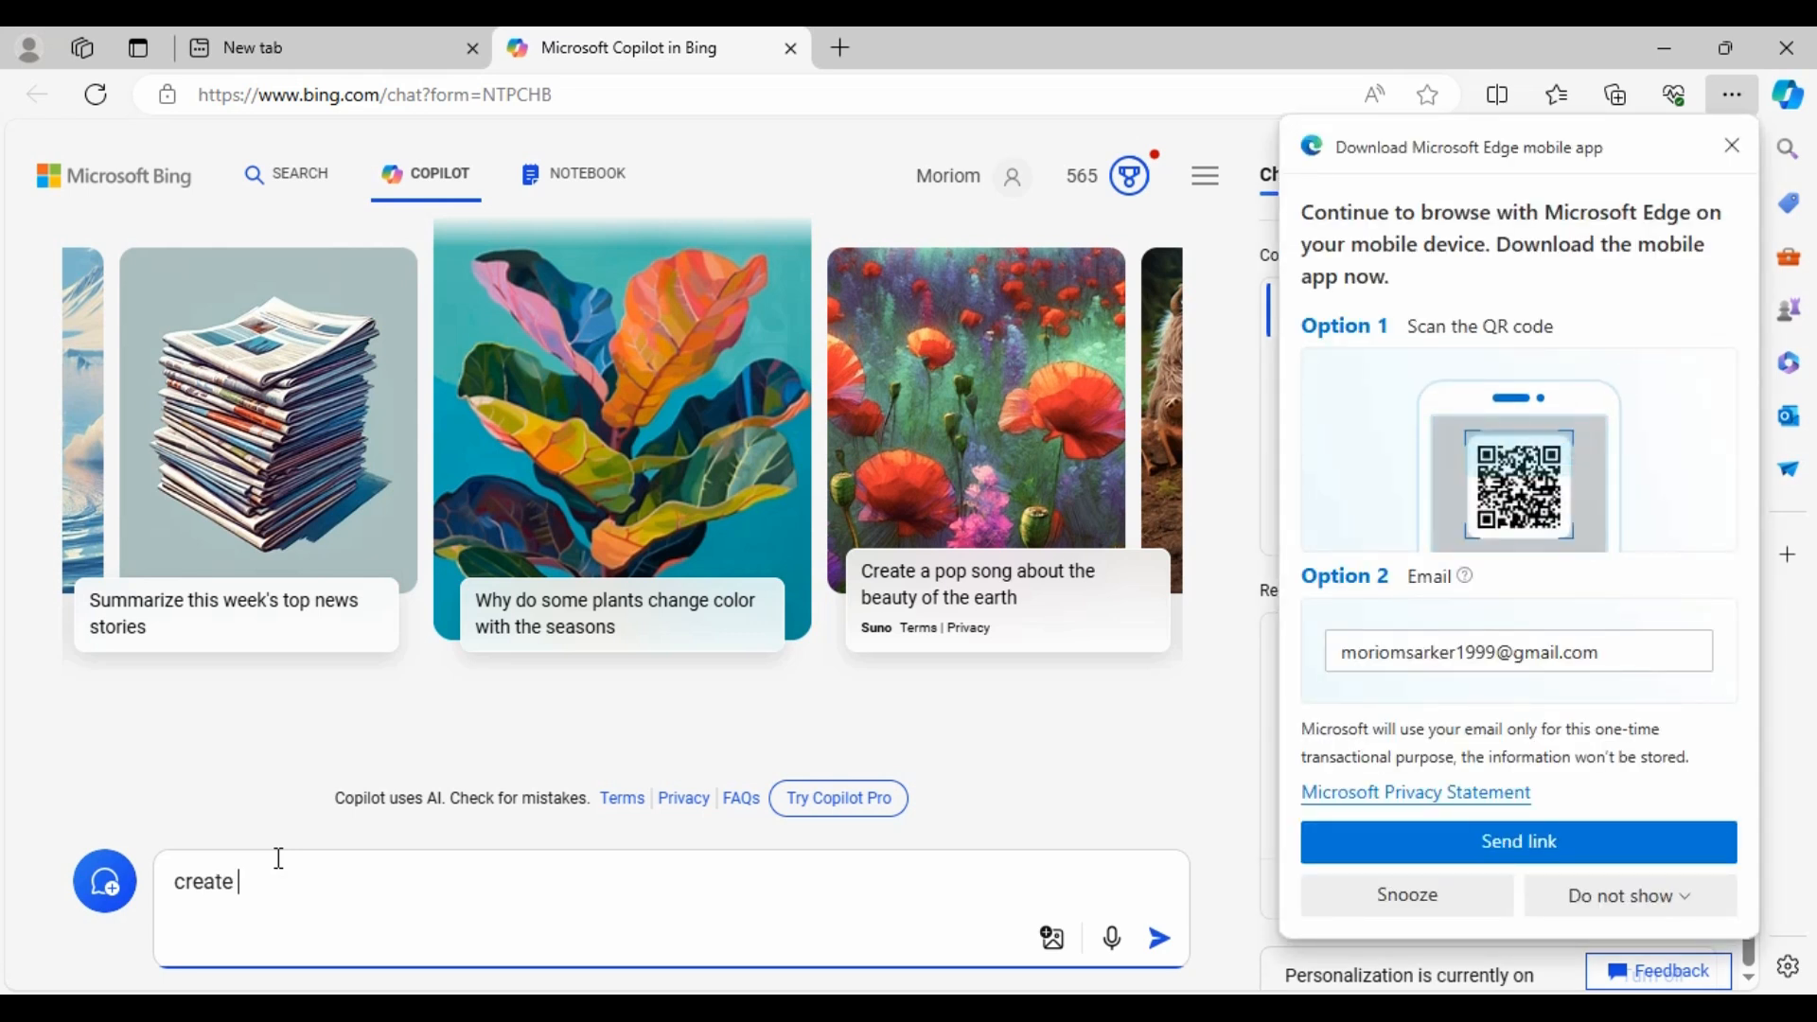
pyautogui.write('a li')
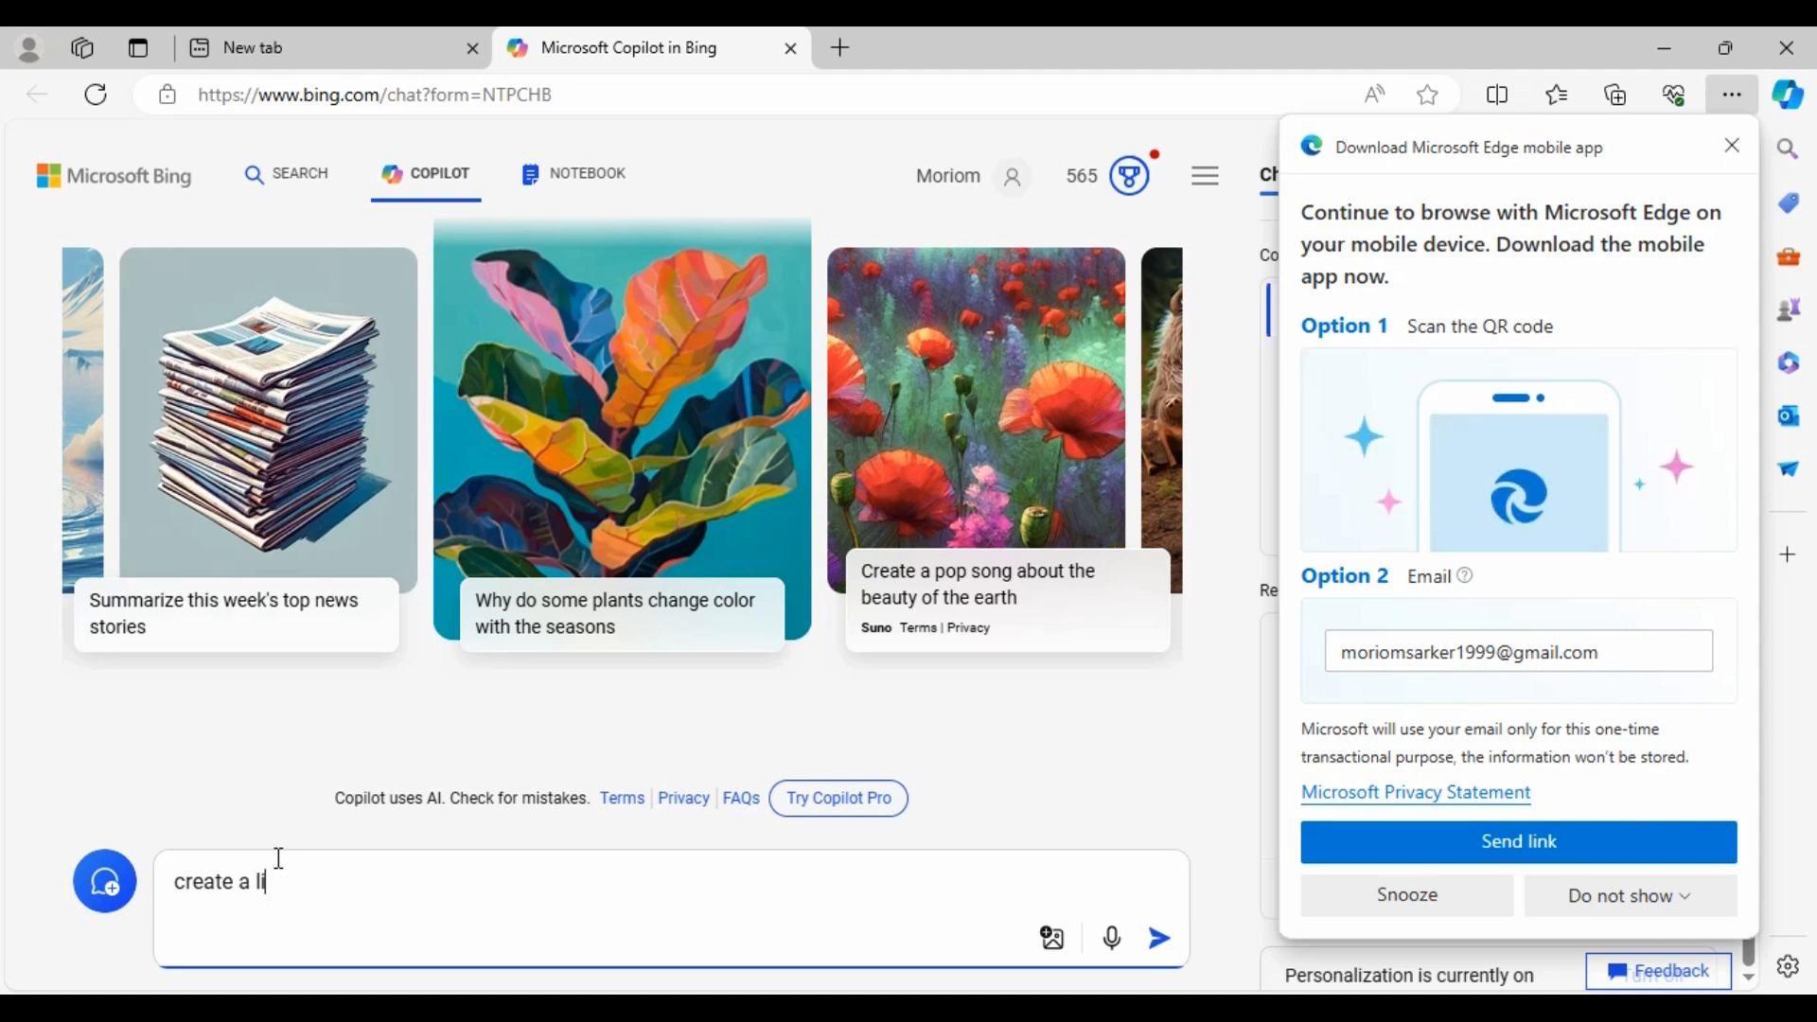
pyautogui.write('on ')
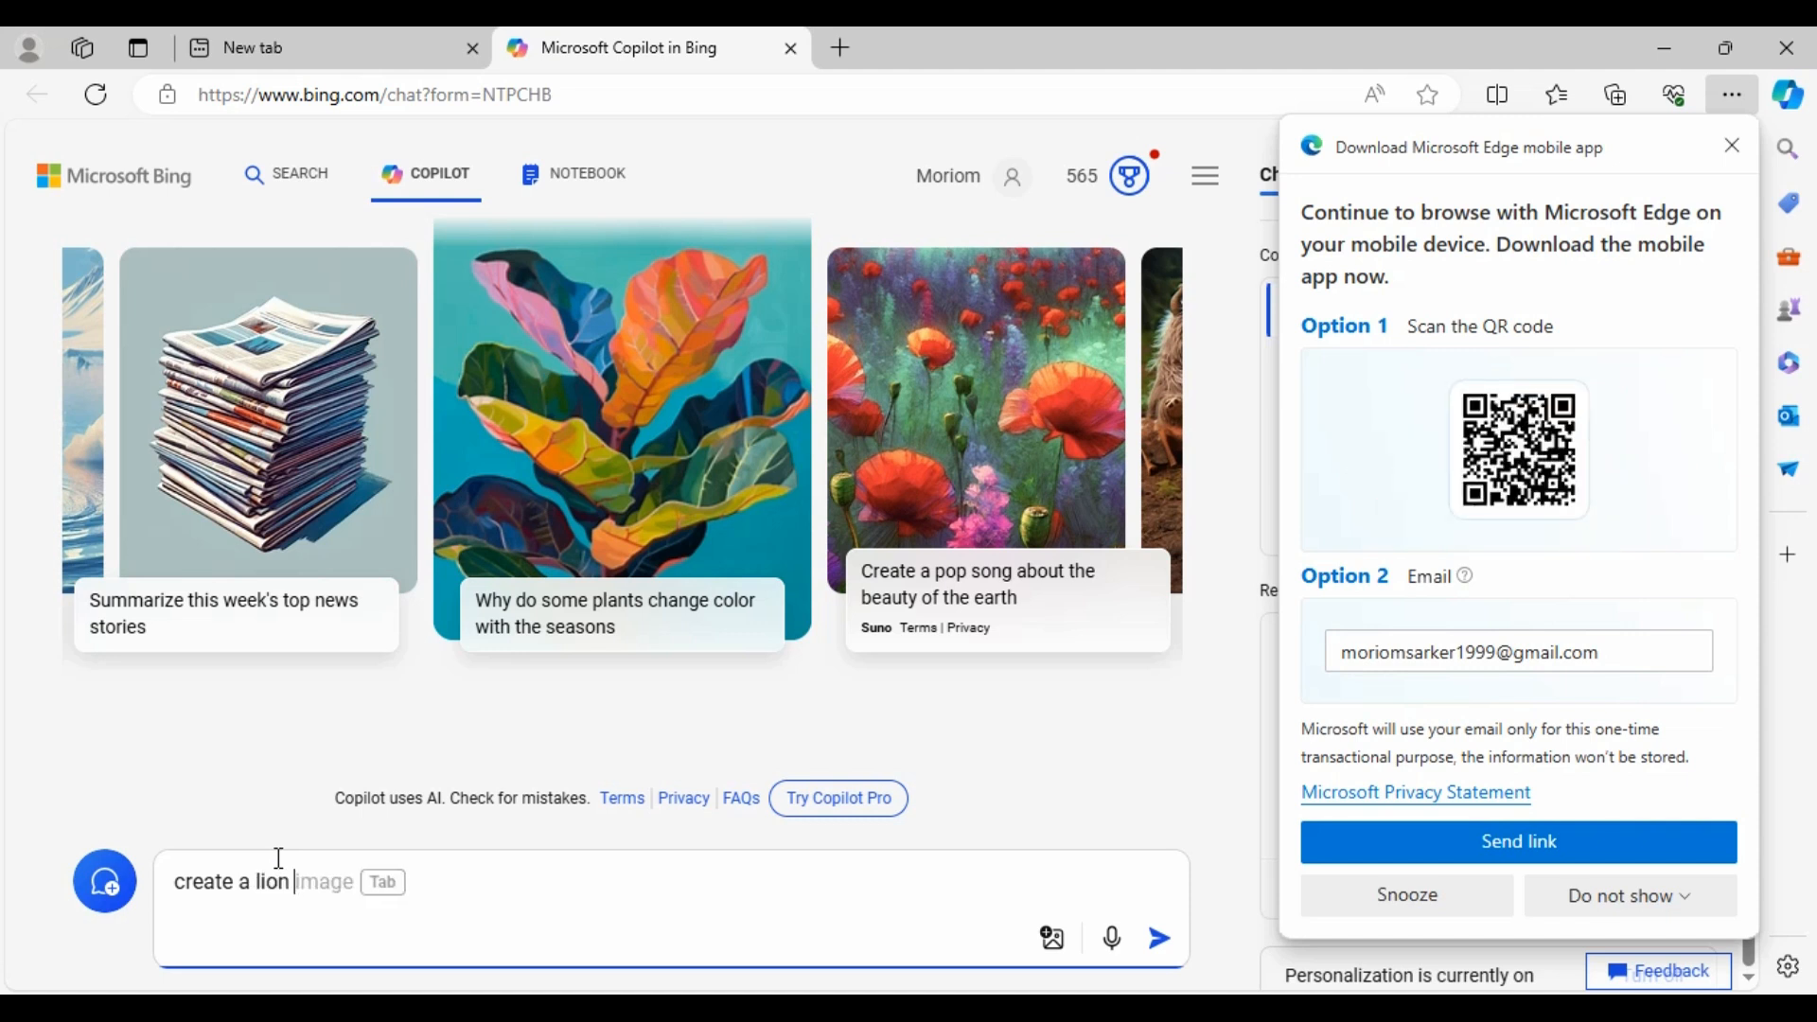
pyautogui.write('head')
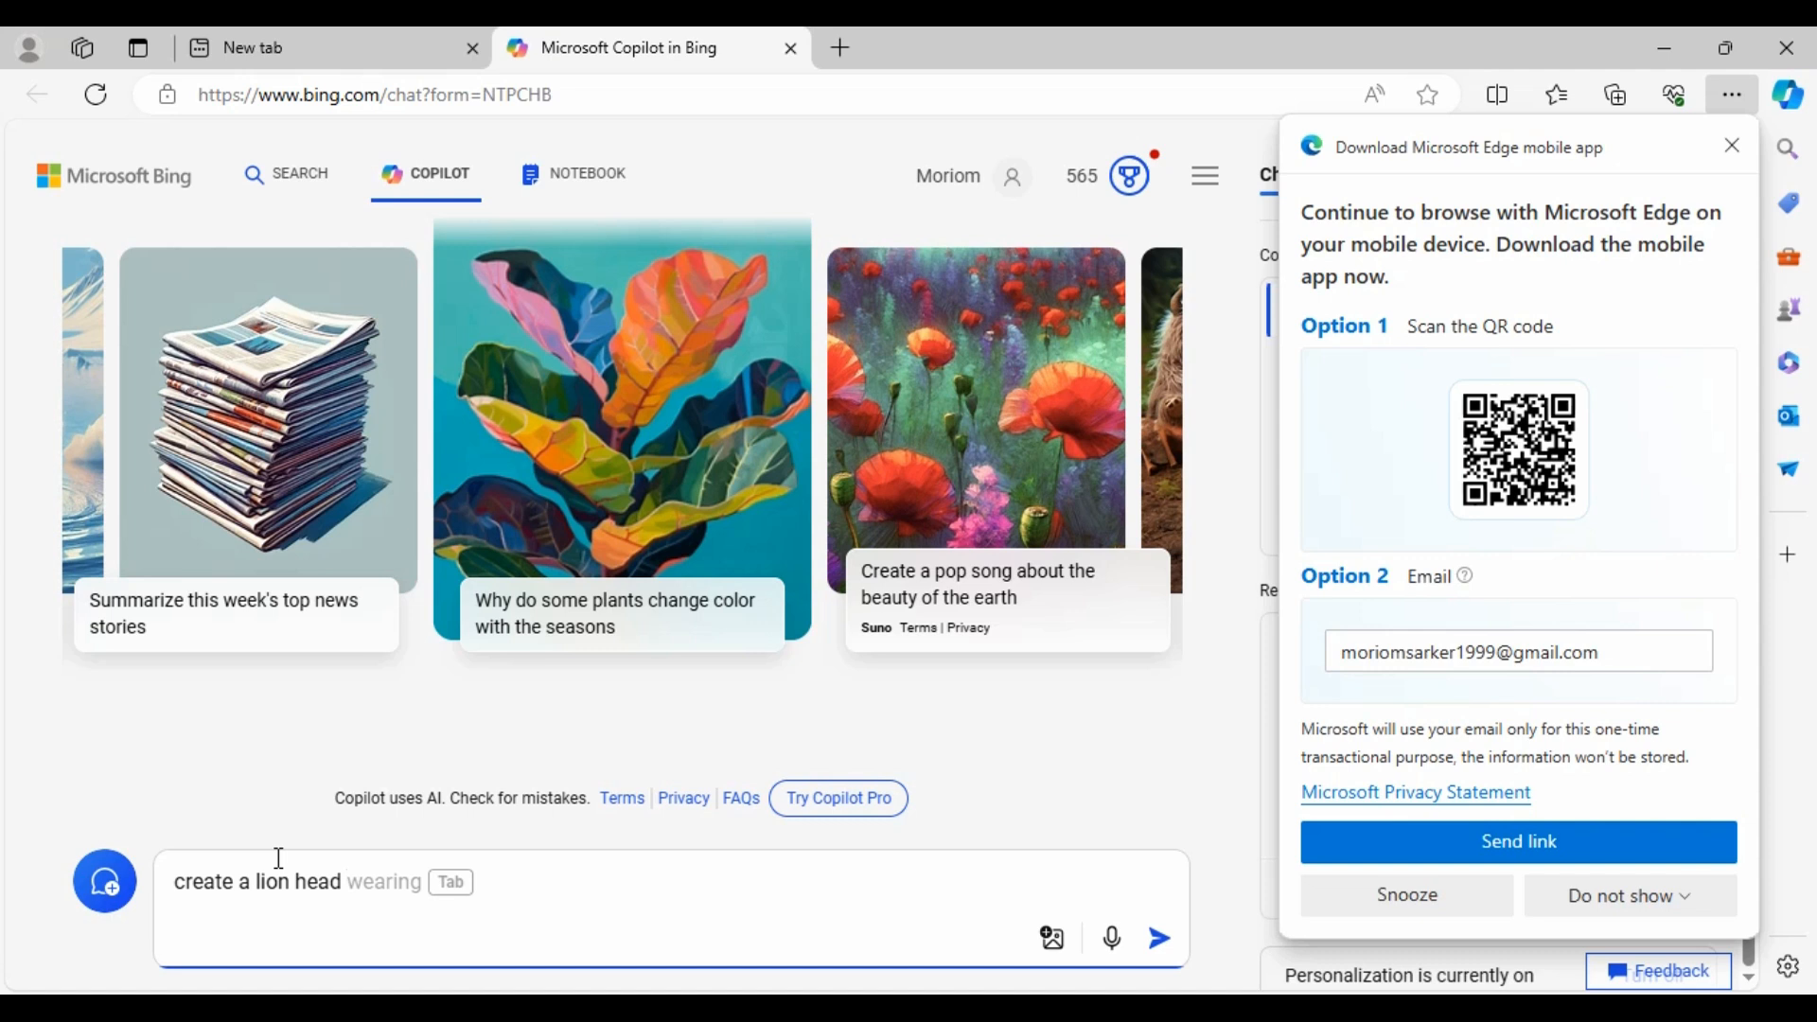
pyautogui.click(1738, 147)
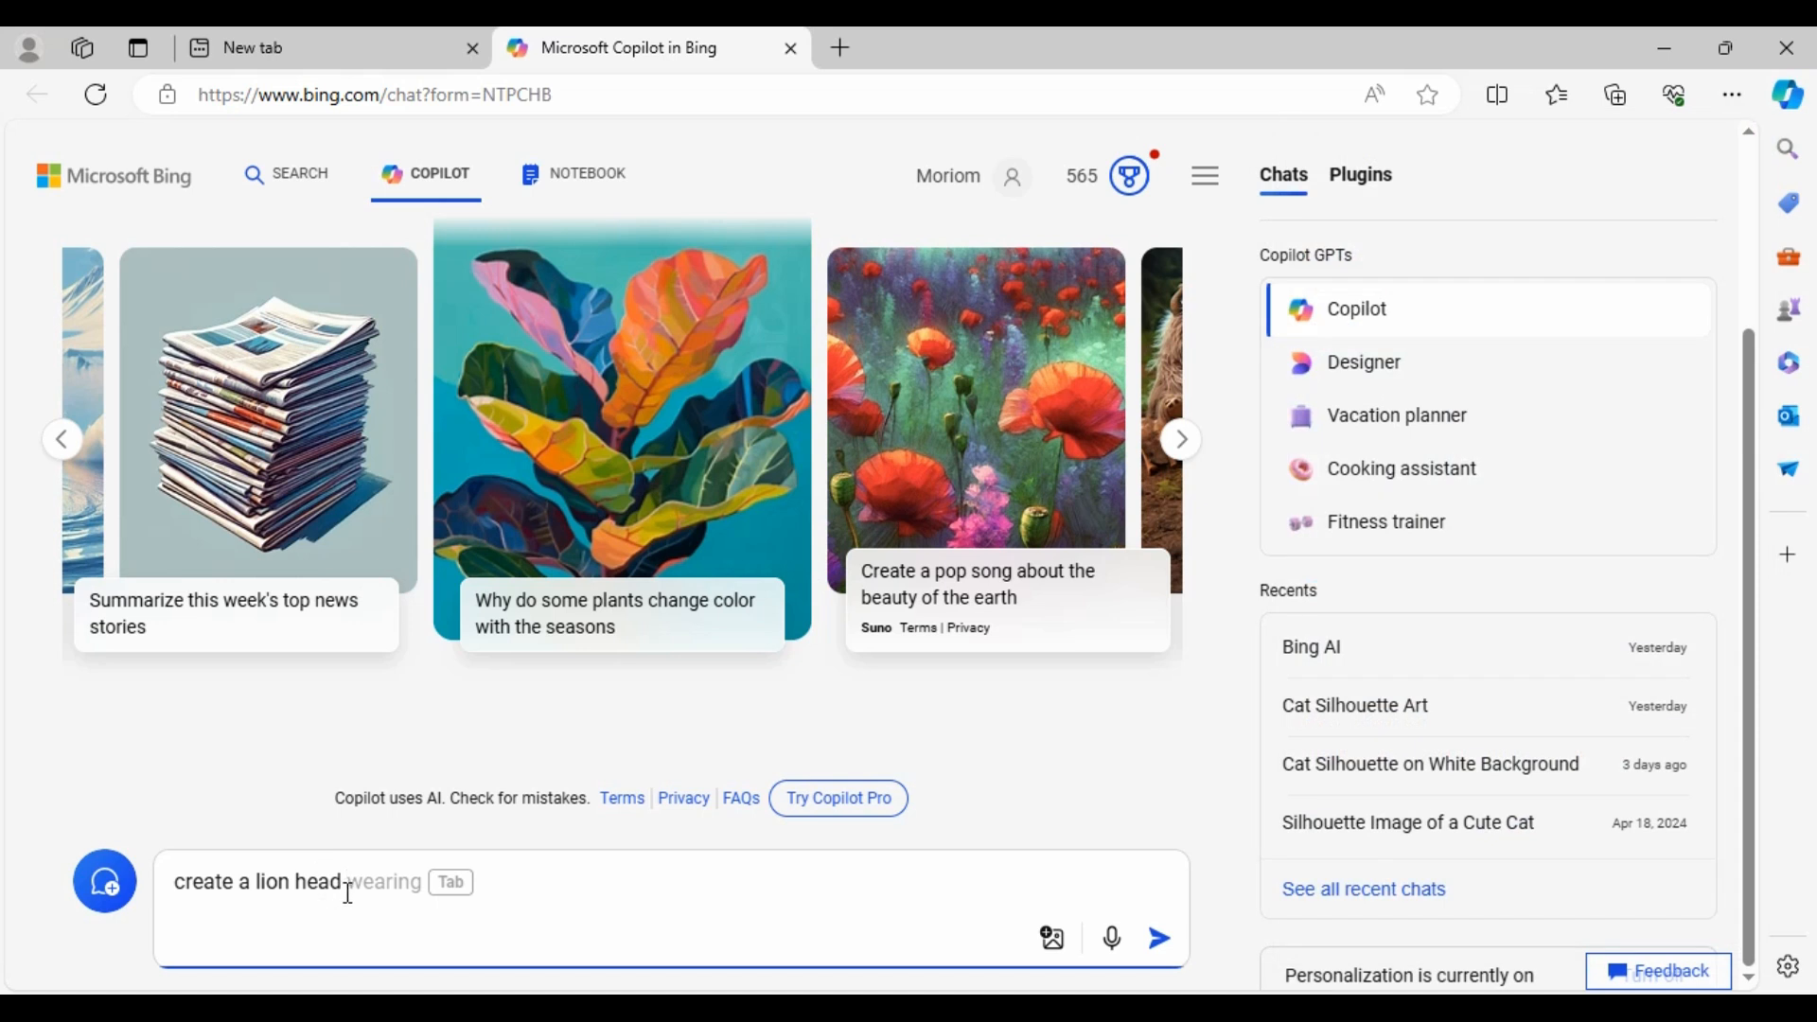
# Continue the prompt after "lion head" with "silhouette vector style".
pyautogui.write('silhouette ')
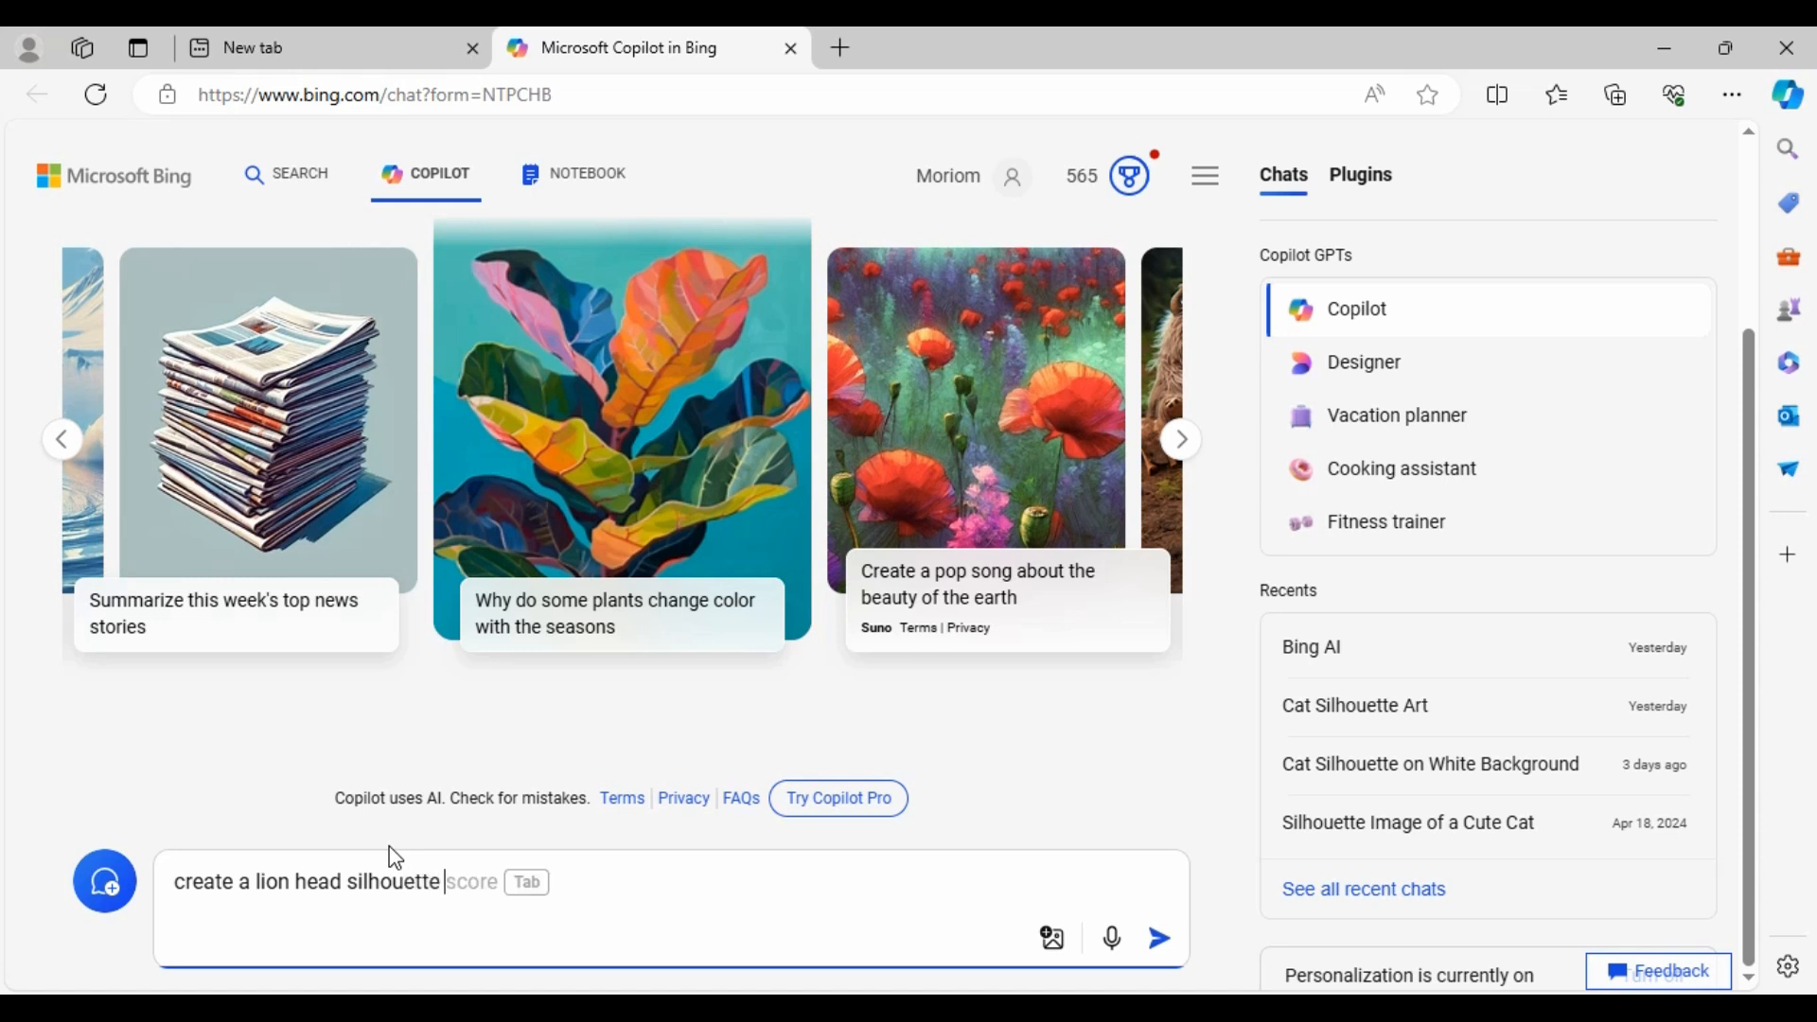
pyautogui.write('vector art')
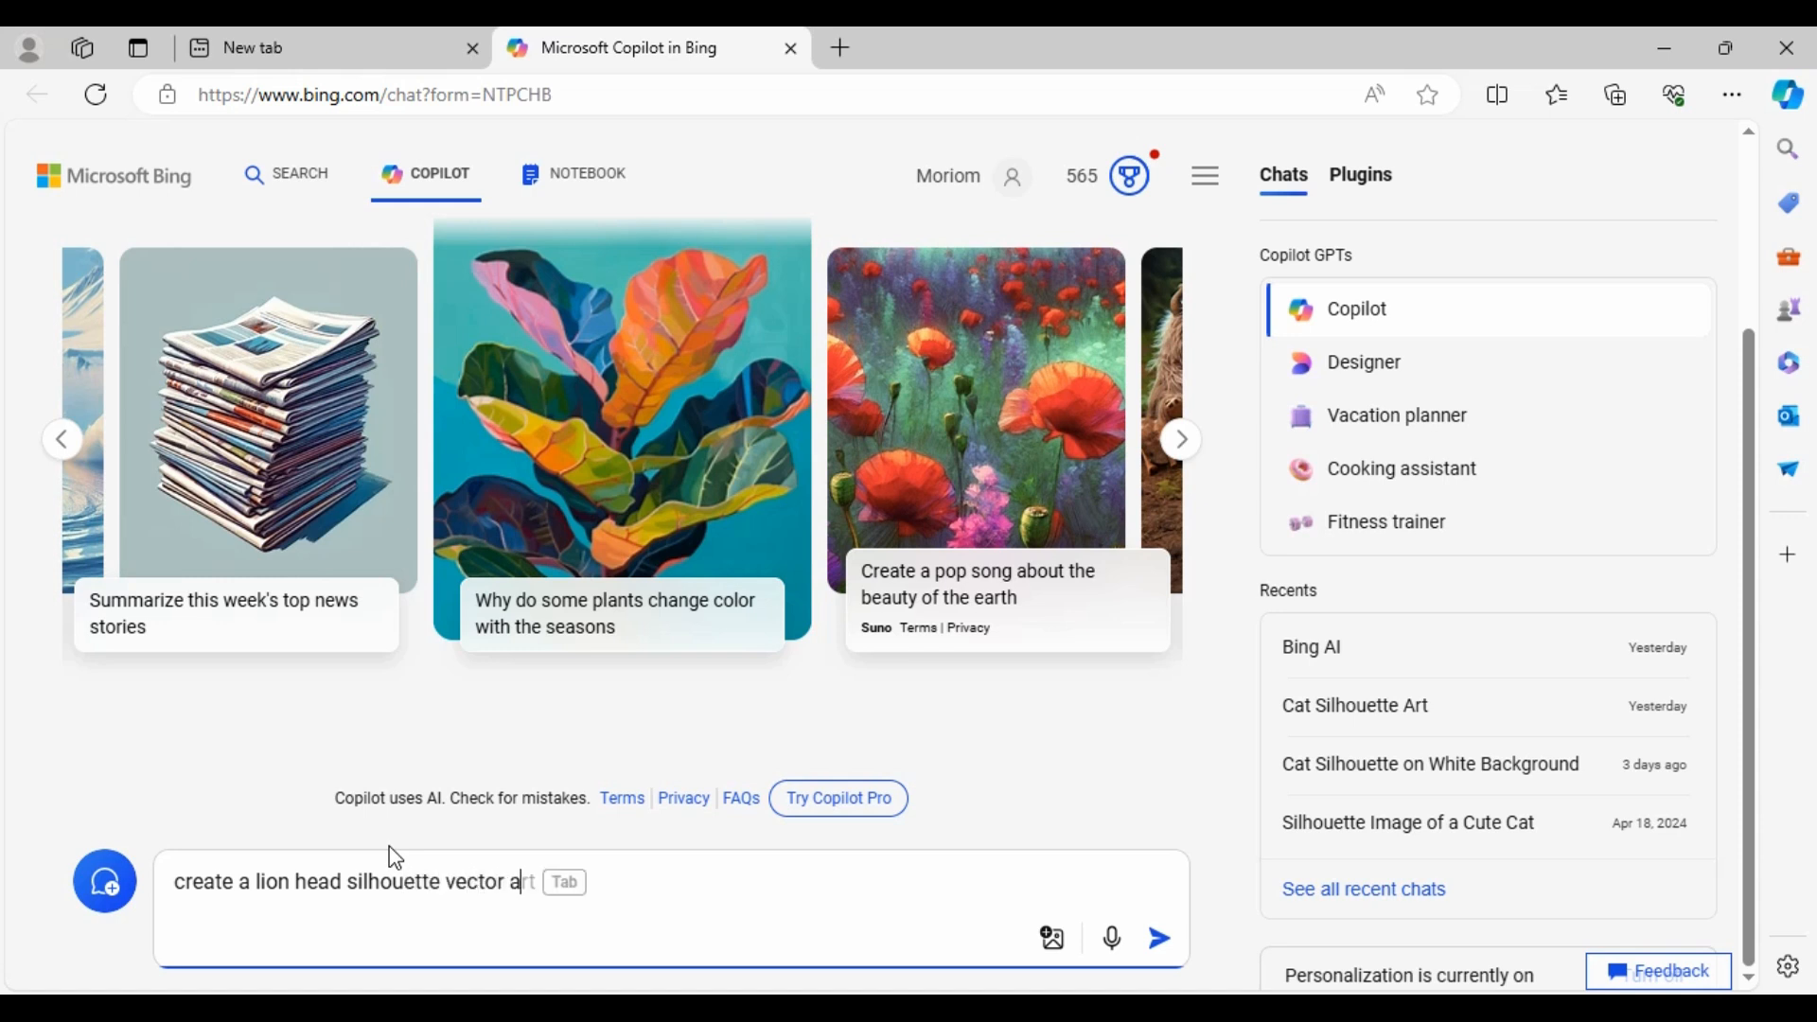
pyautogui.press('BackSpace')
pyautogui.press('BackSpace')
pyautogui.press('BackSpace')
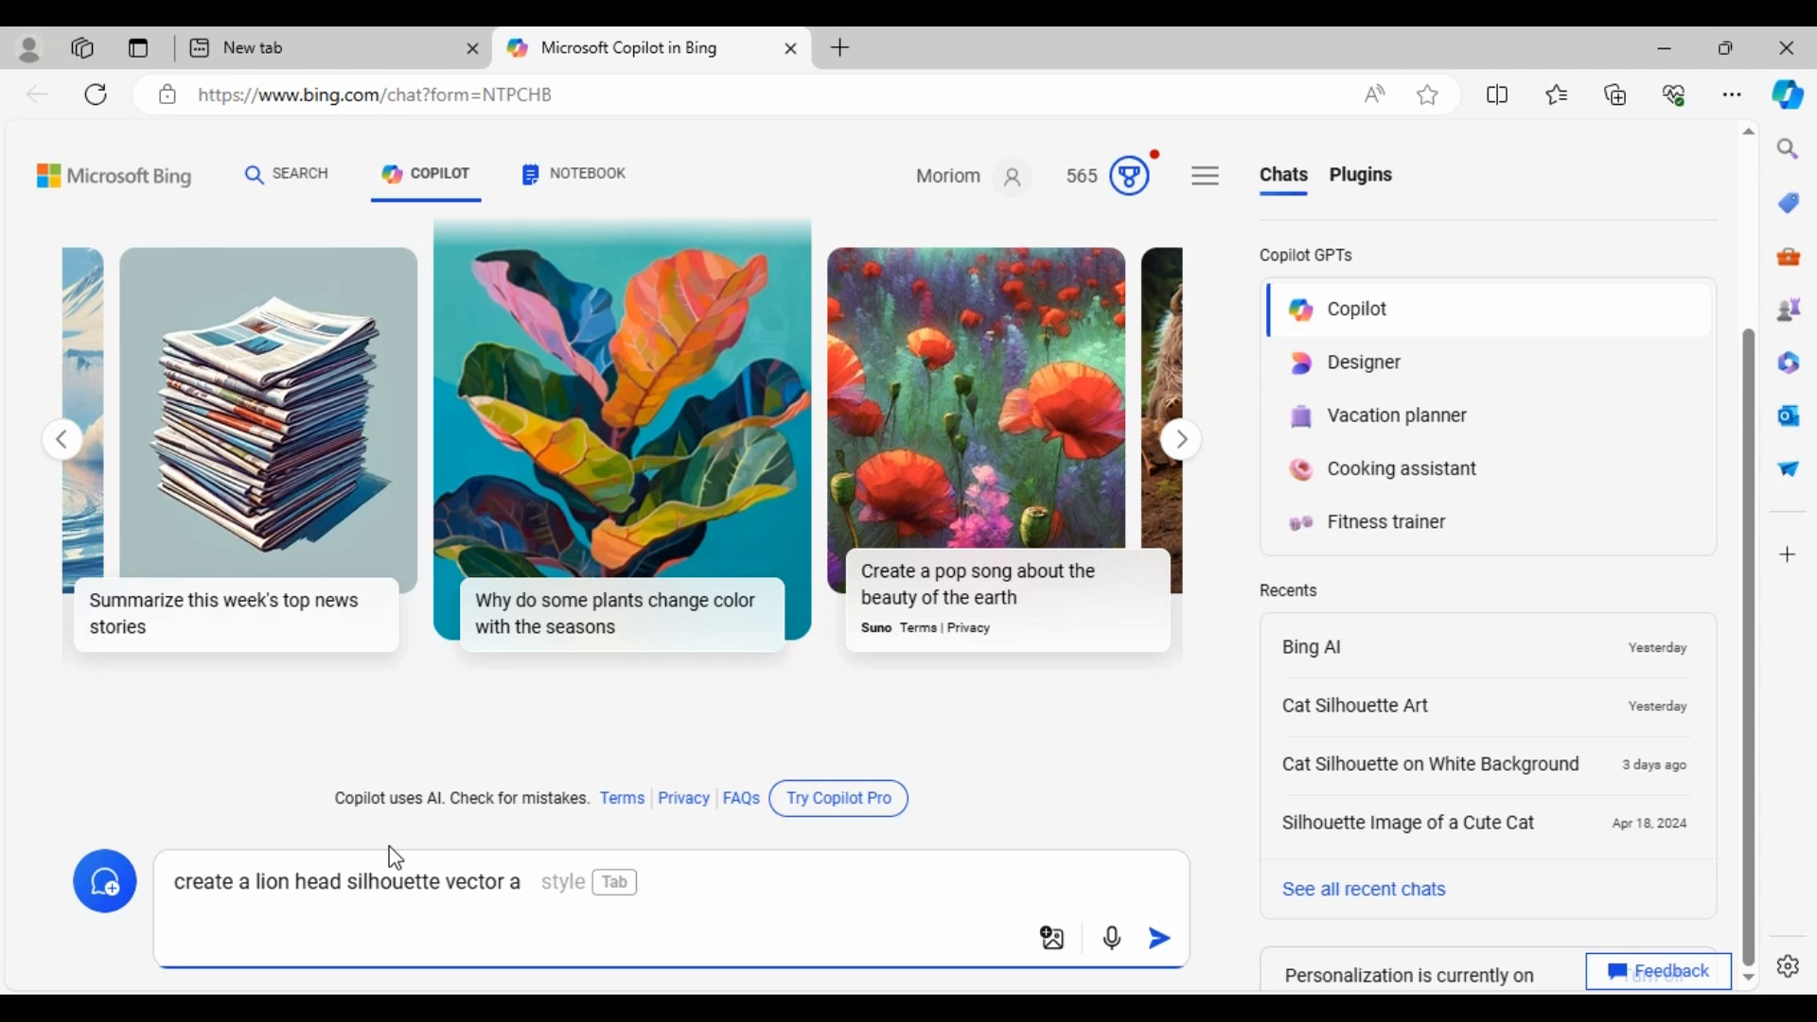
pyautogui.write('style')
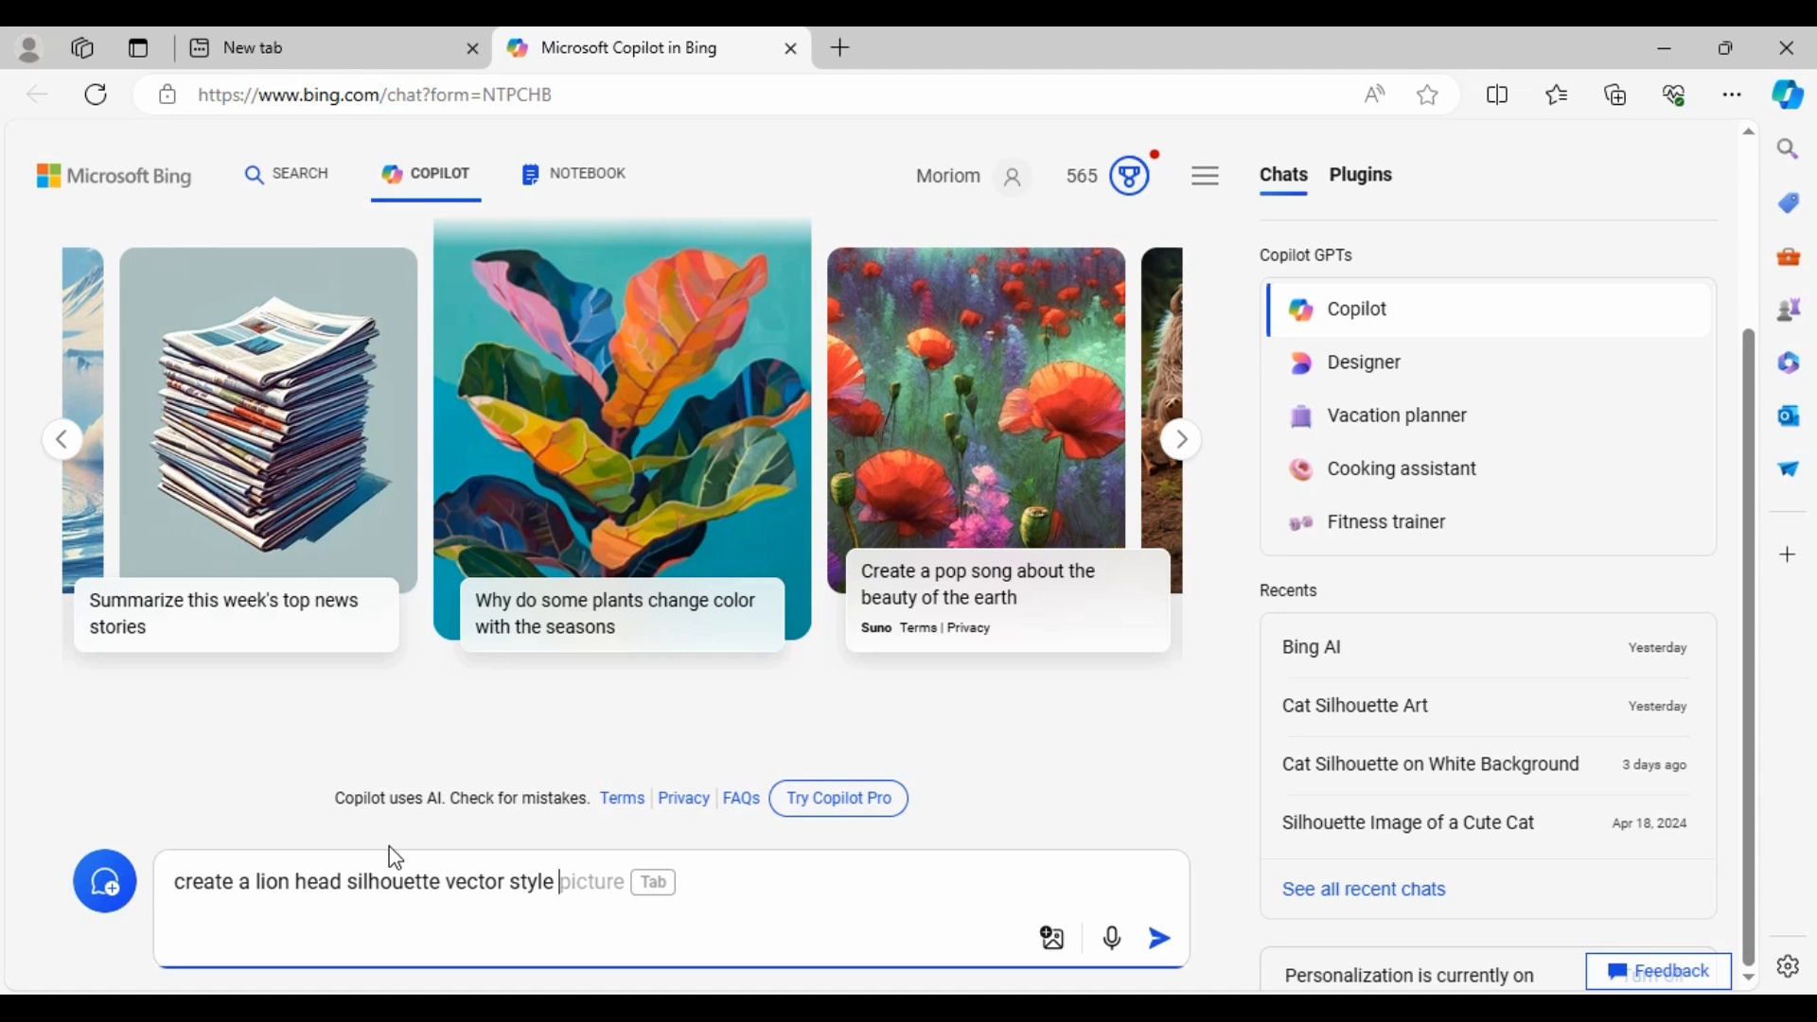
# Complete the prompt with "with white background", correcting the spelling of the last word.
pyautogui.click(202, 888)
pyautogui.click(584, 875)
pyautogui.write('with ')
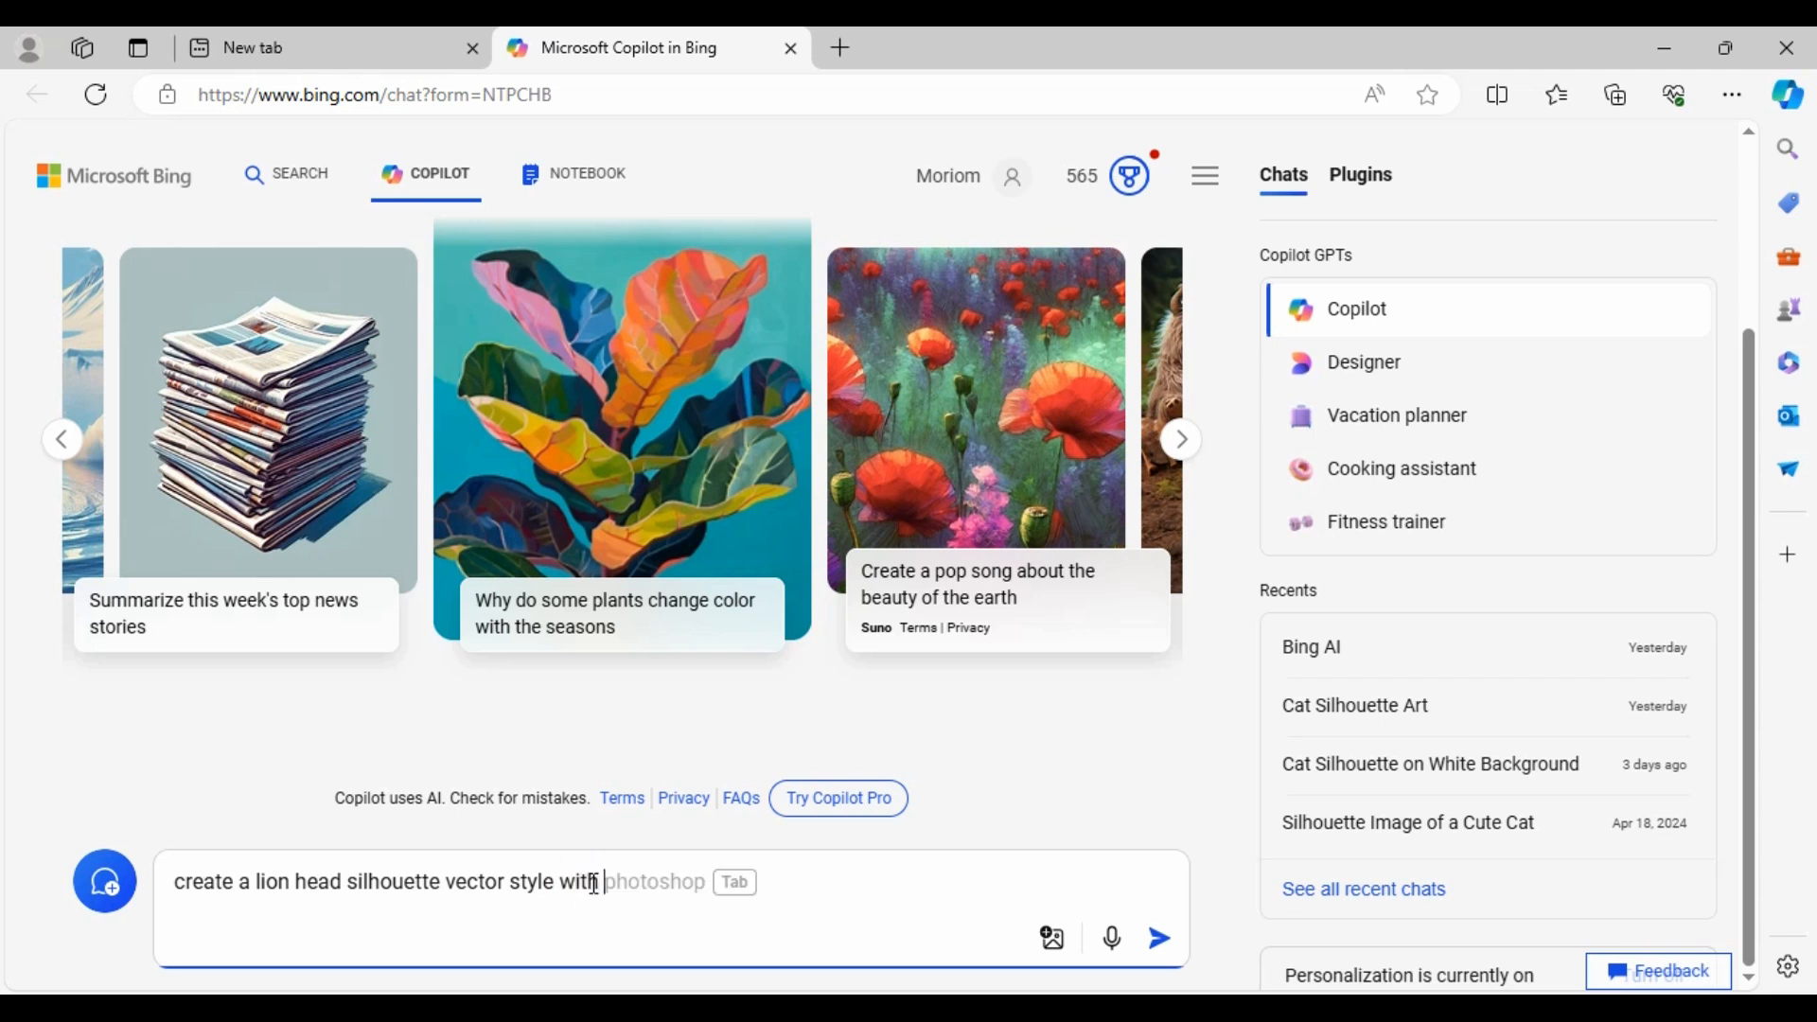
pyautogui.write('white')
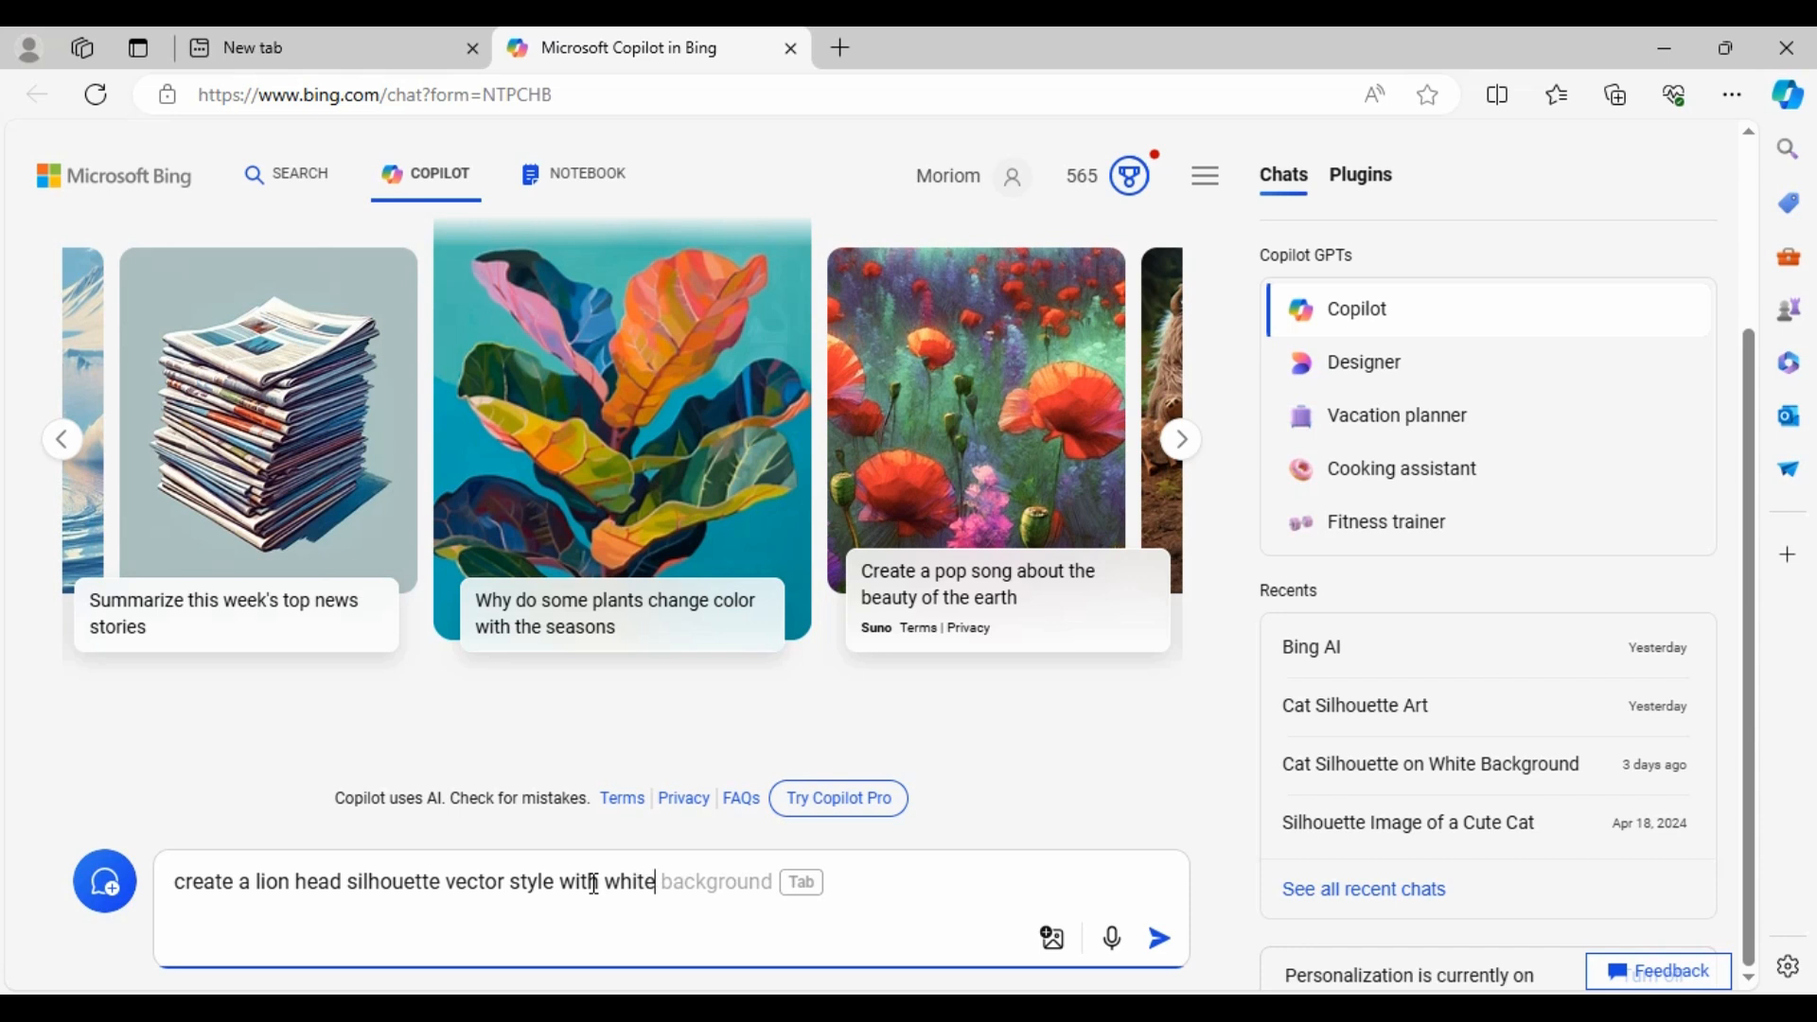
pyautogui.write(' backroun')
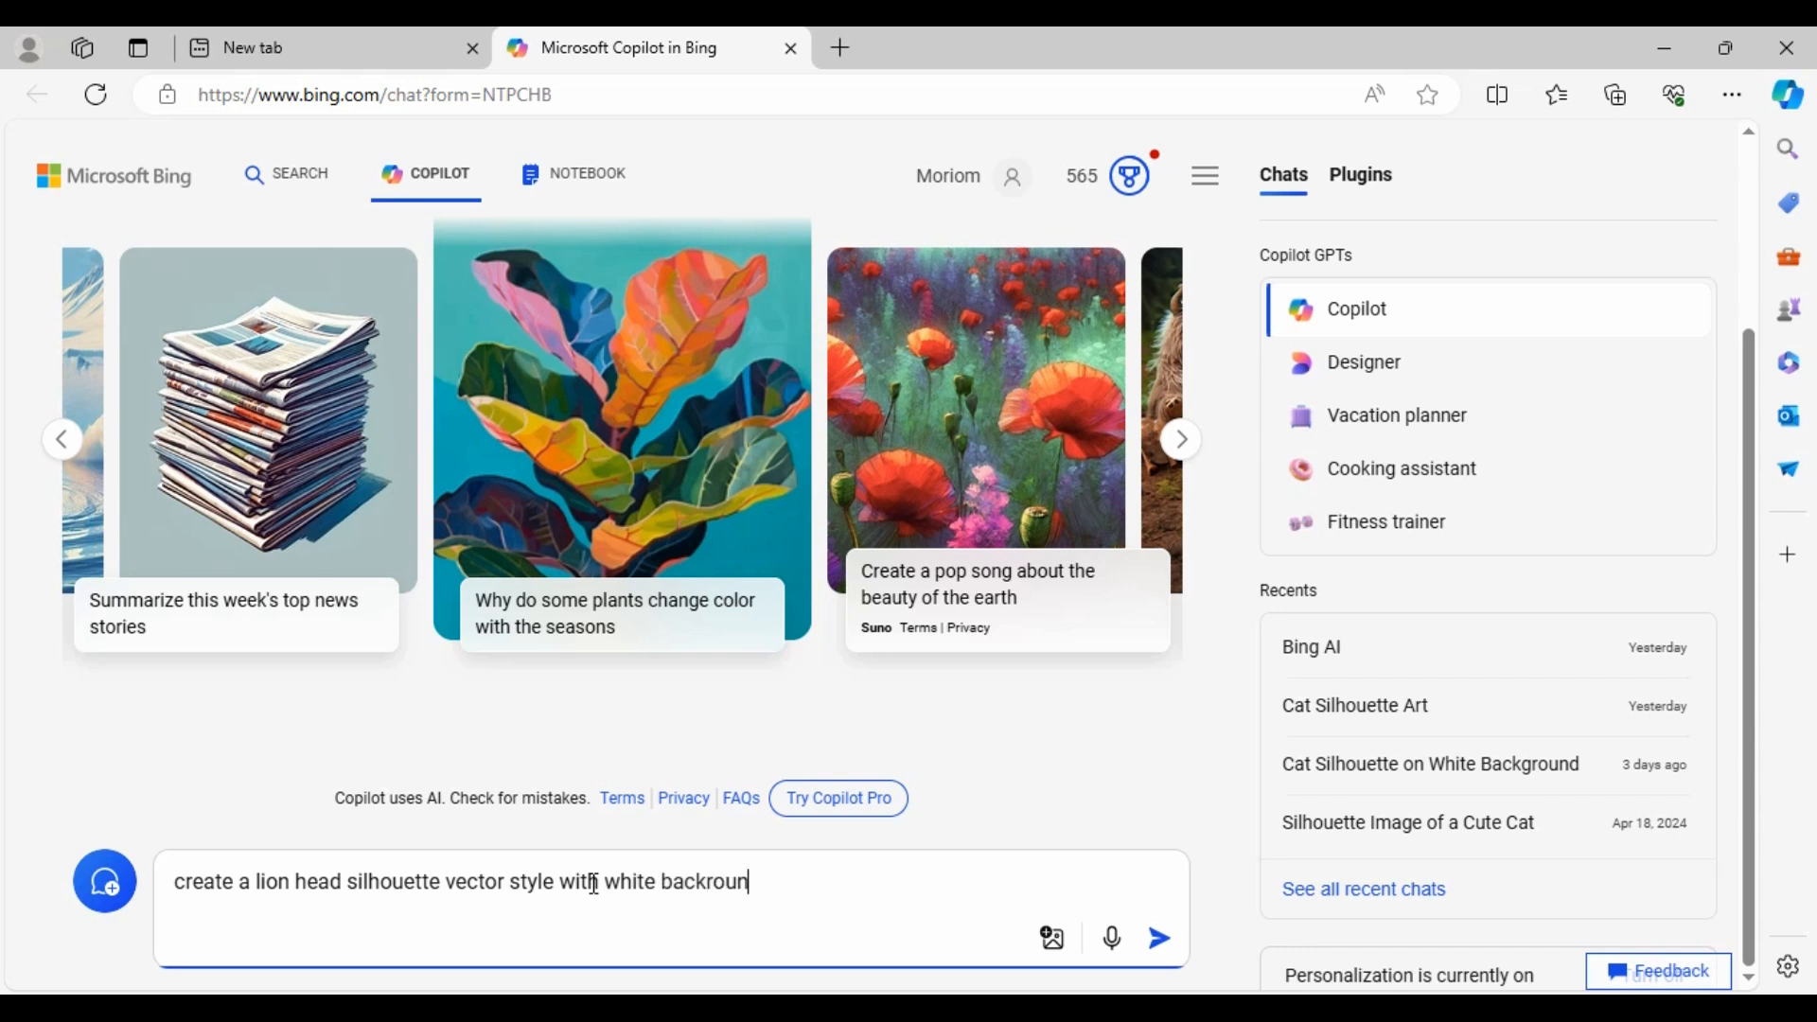
pyautogui.write('d')
pyautogui.click(716, 881)
pyautogui.write('g')
pyautogui.click(869, 887)
# Examine the wording of the whole prompt, especially its subject phrase "lion head".
pyautogui.moveTo(819, 896); pyautogui.dragTo(177, 923)
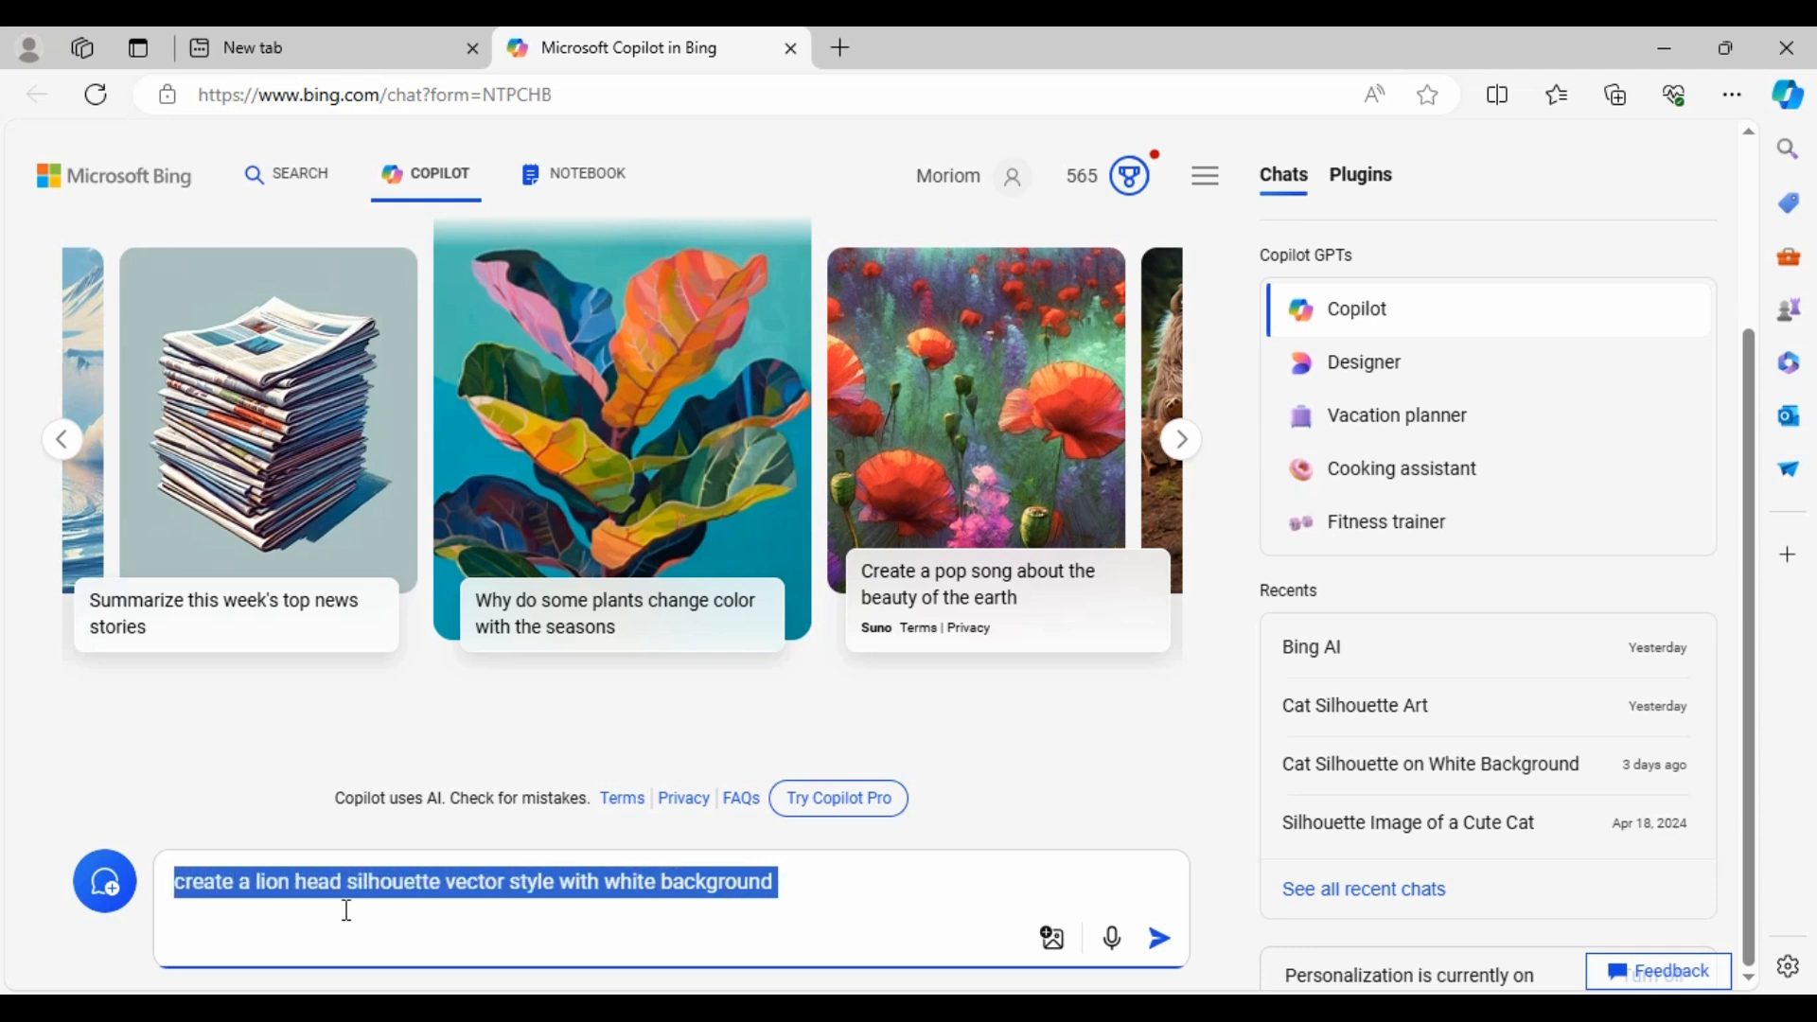
pyautogui.click(834, 895)
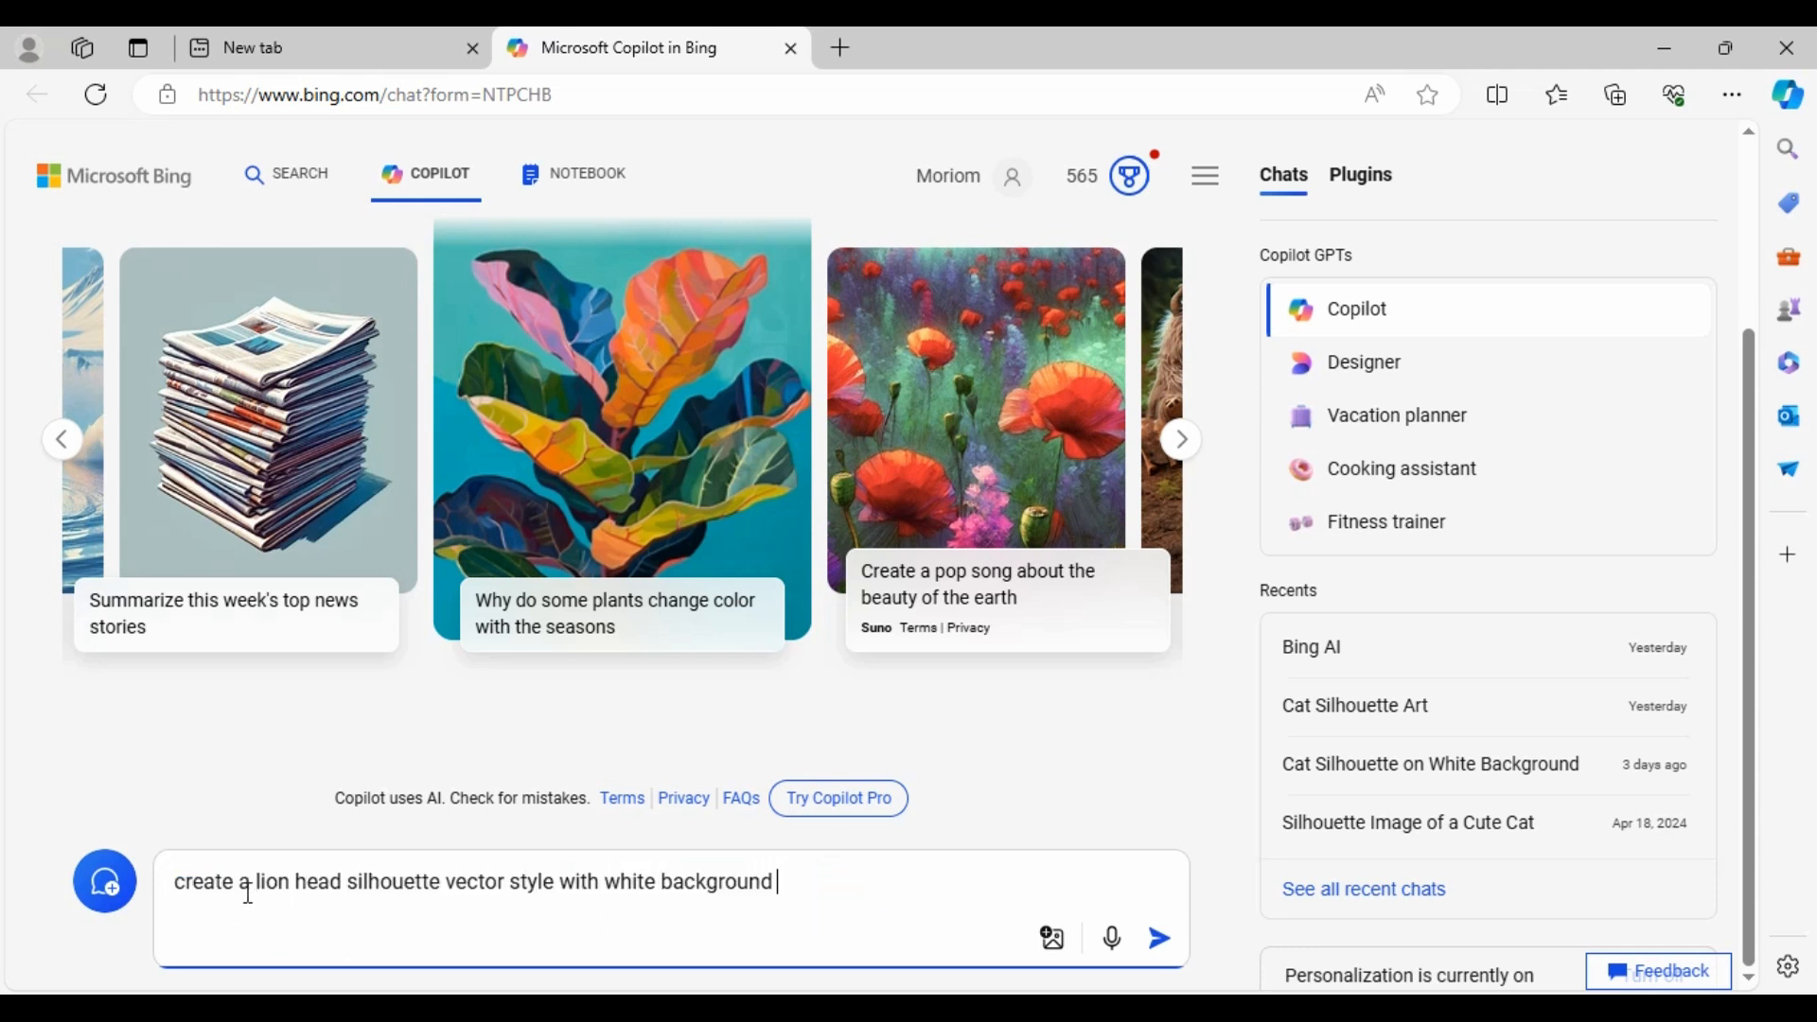
pyautogui.moveTo(252, 880); pyautogui.dragTo(341, 885)
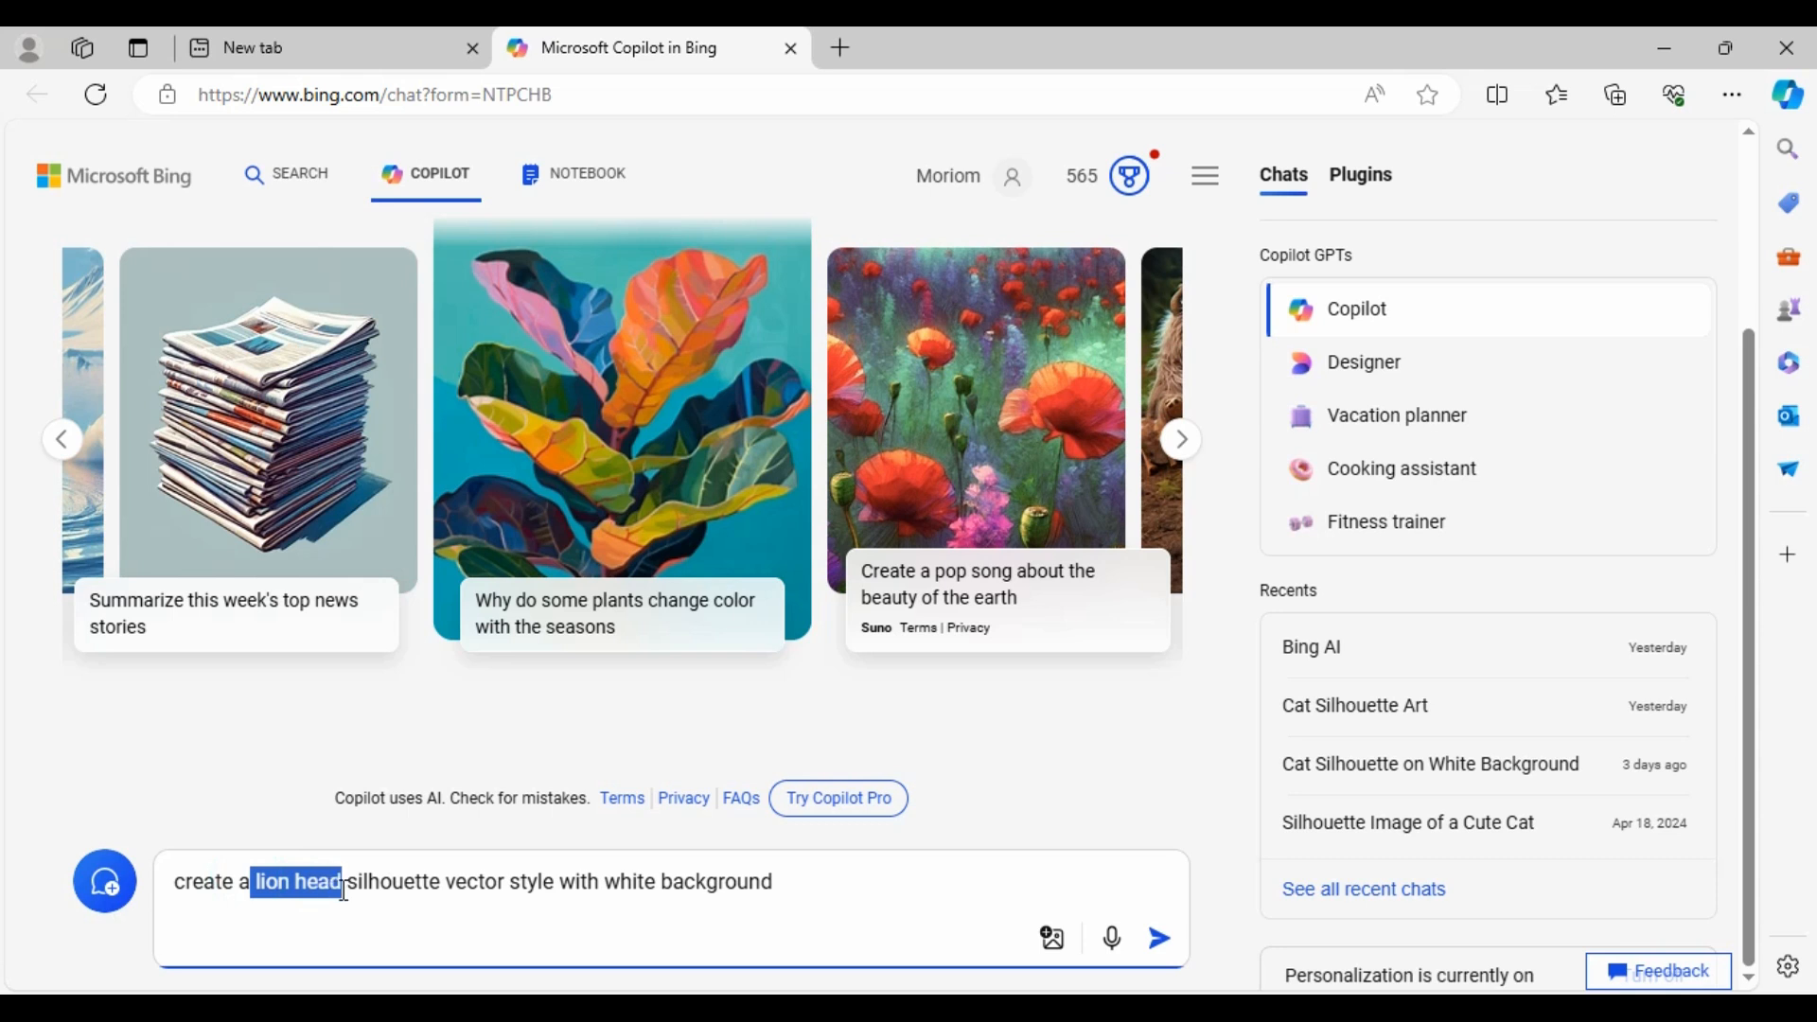
pyautogui.click(358, 883)
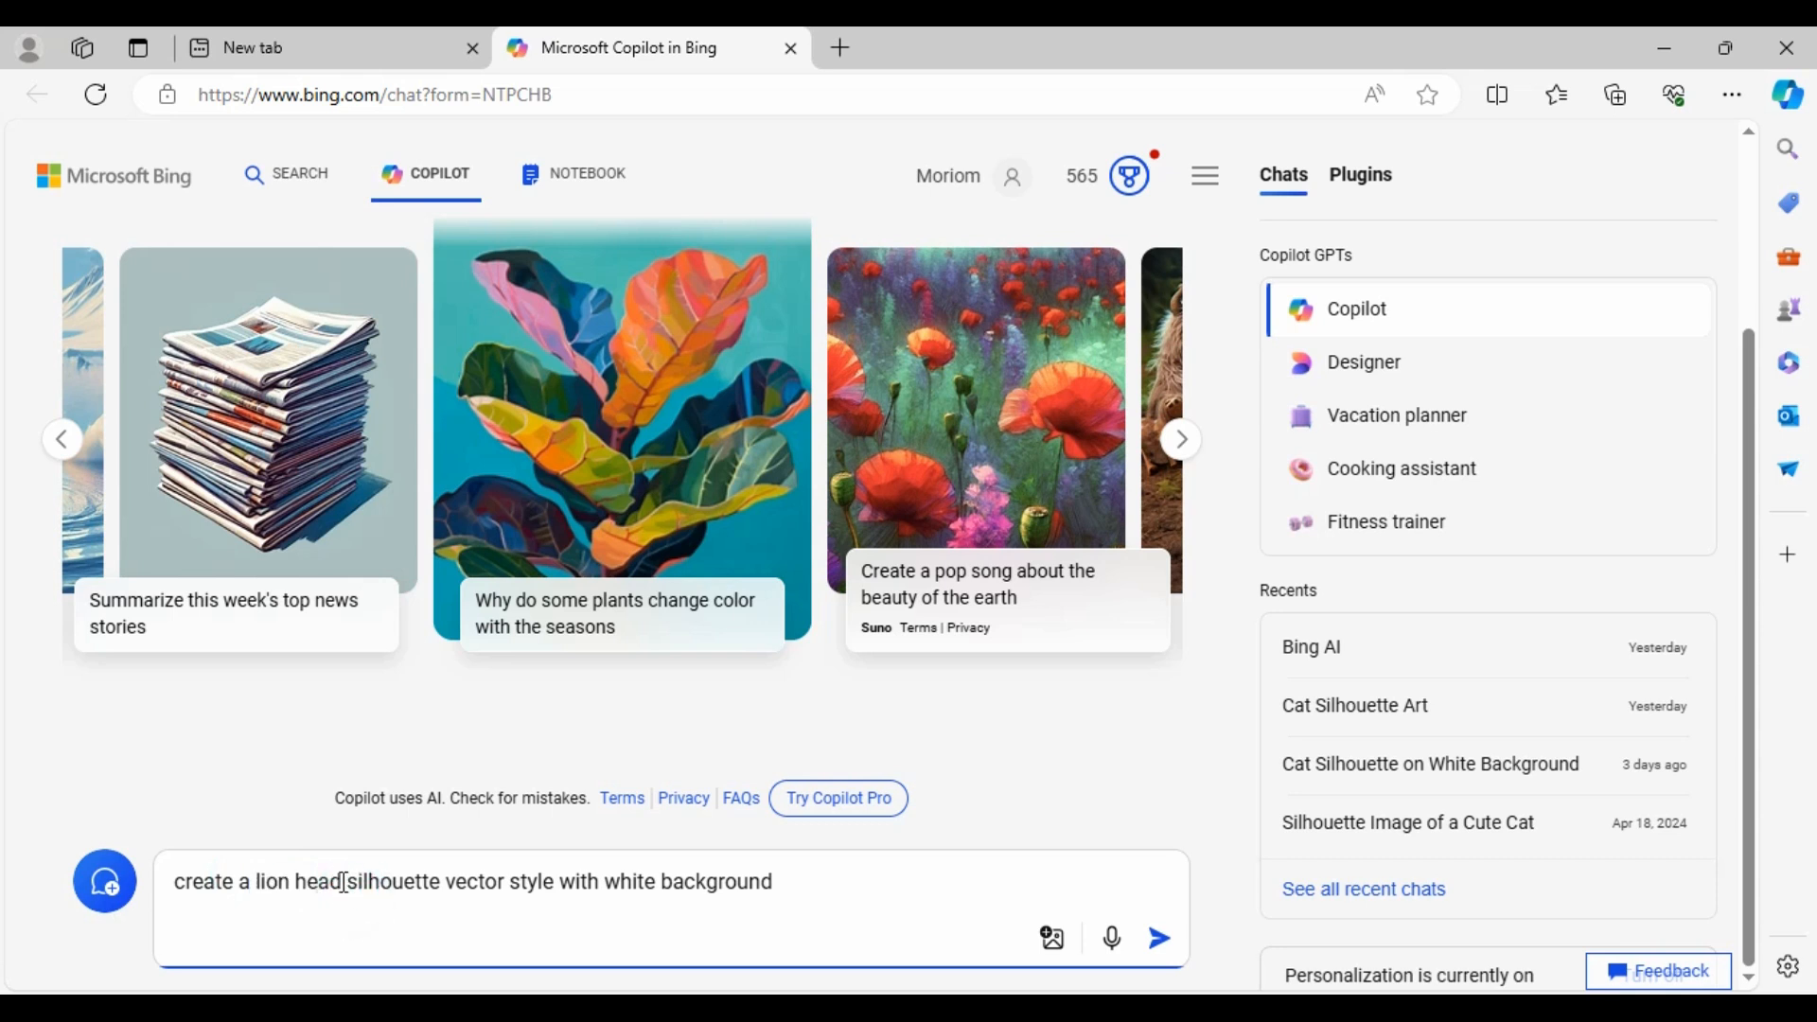
pyautogui.moveTo(341, 882); pyautogui.dragTo(256, 880)
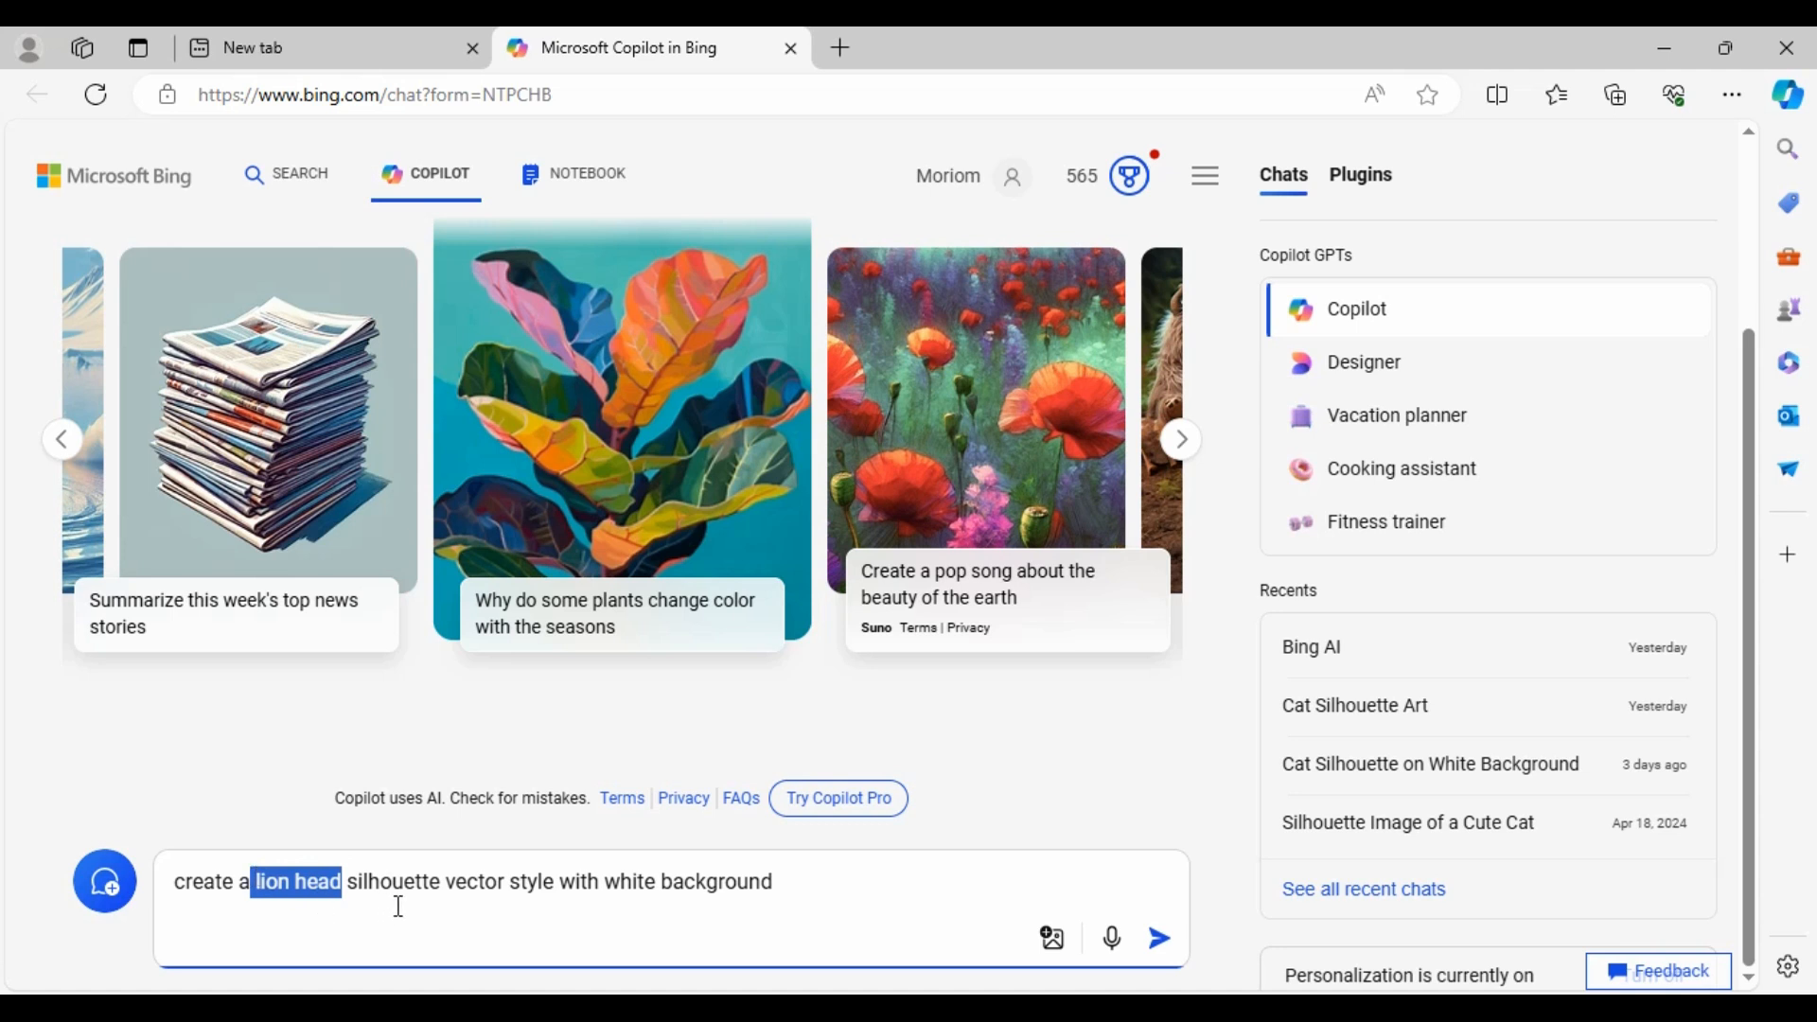
pyautogui.click(334, 882)
pyautogui.moveTo(345, 882); pyautogui.dragTo(255, 881)
pyautogui.click(801, 880)
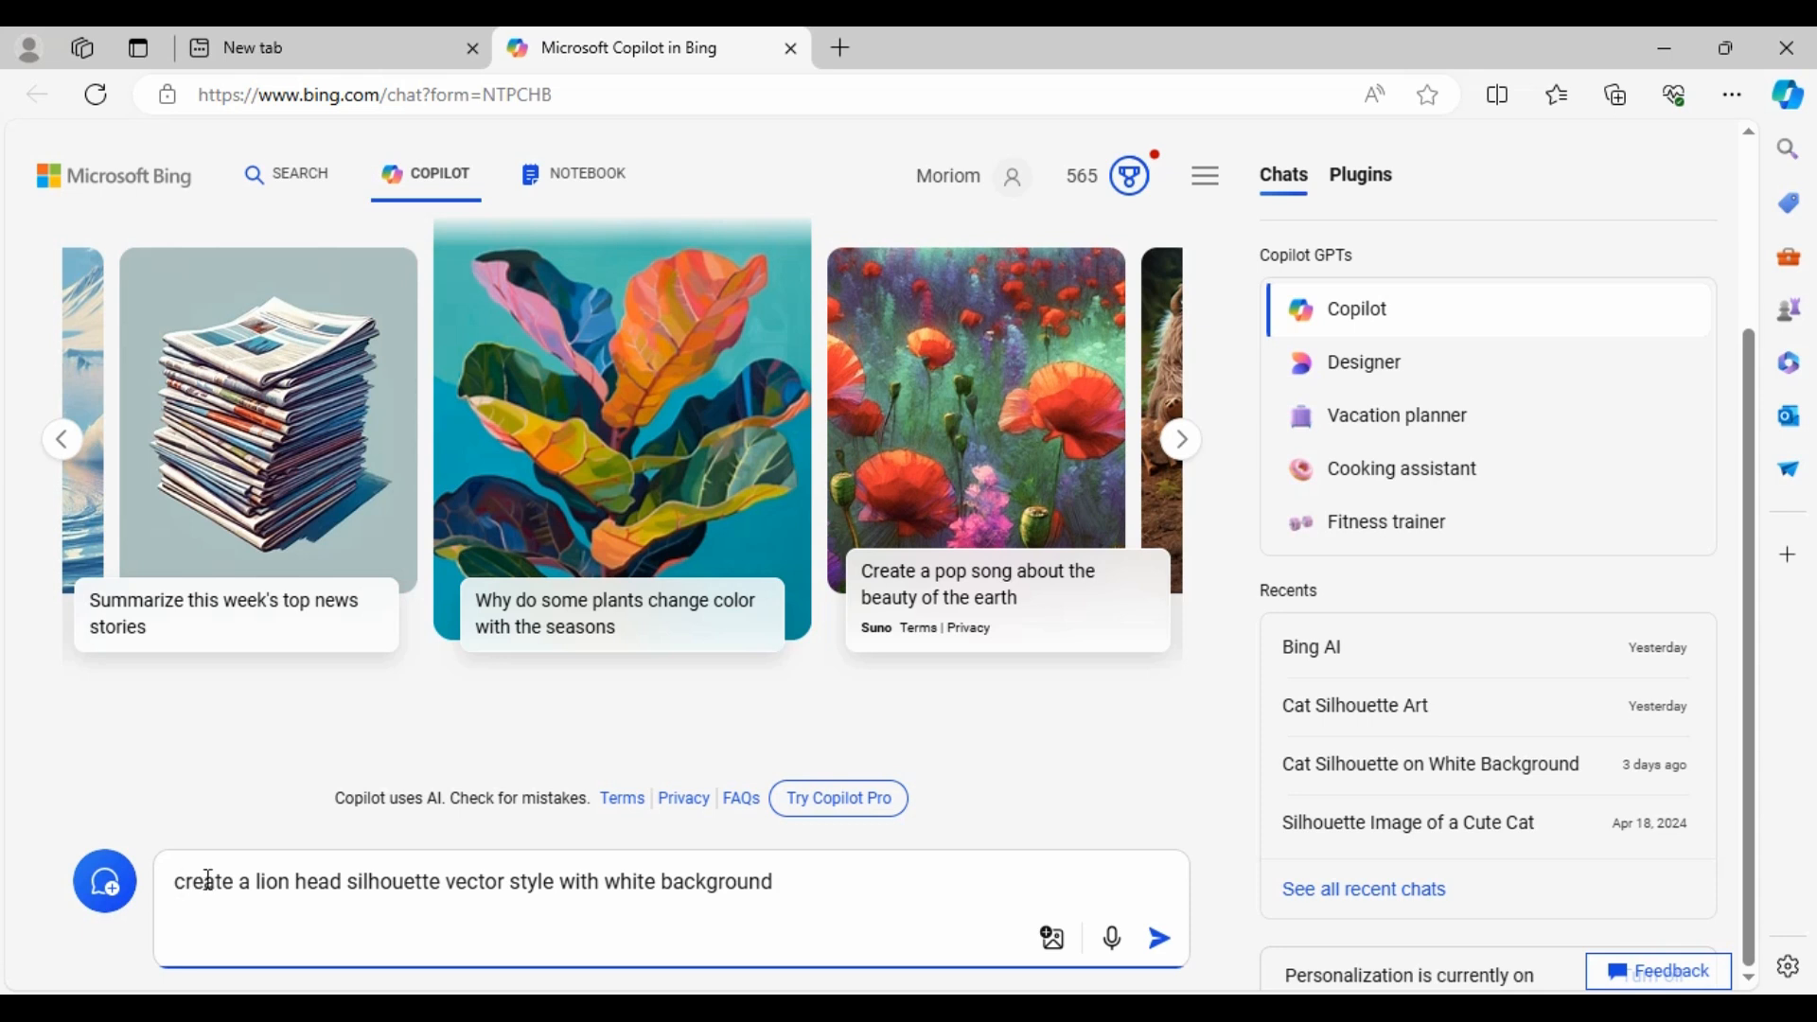
# Submit the lion head prompt to Copilot and view the generated images together with the request.
pyautogui.click(1158, 939)
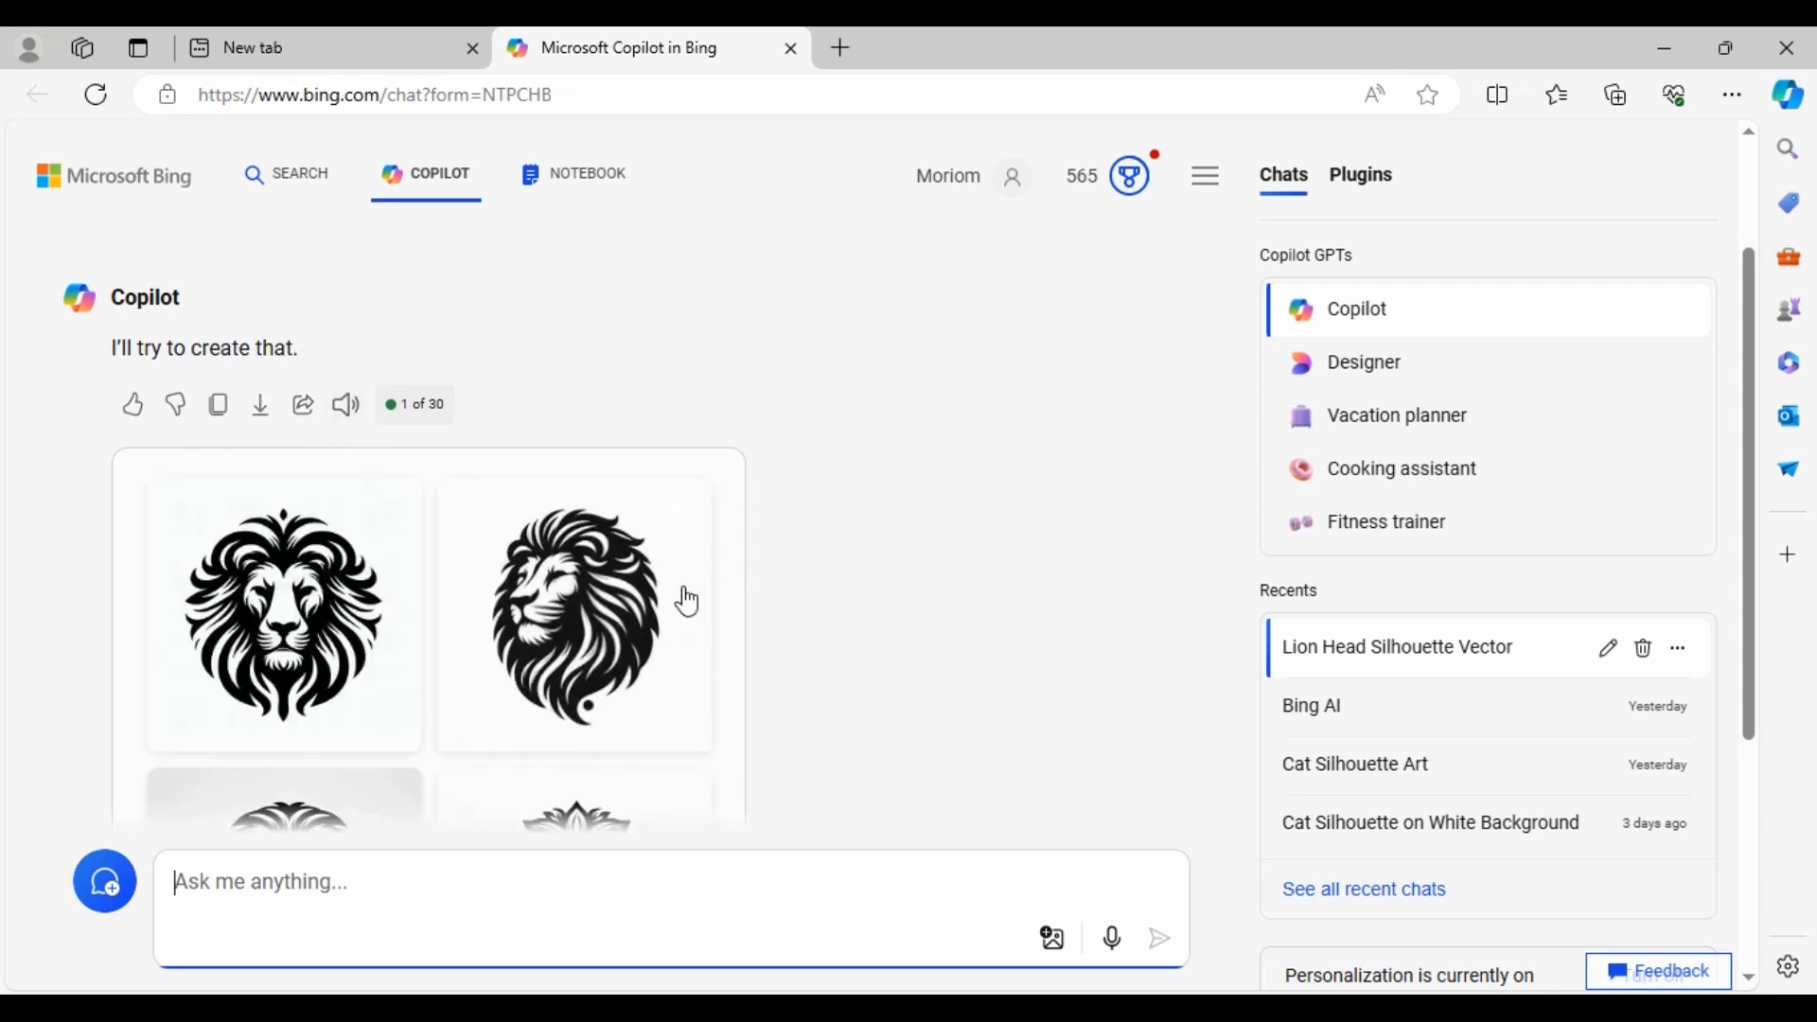
pyautogui.scroll(-1, 342, 402)
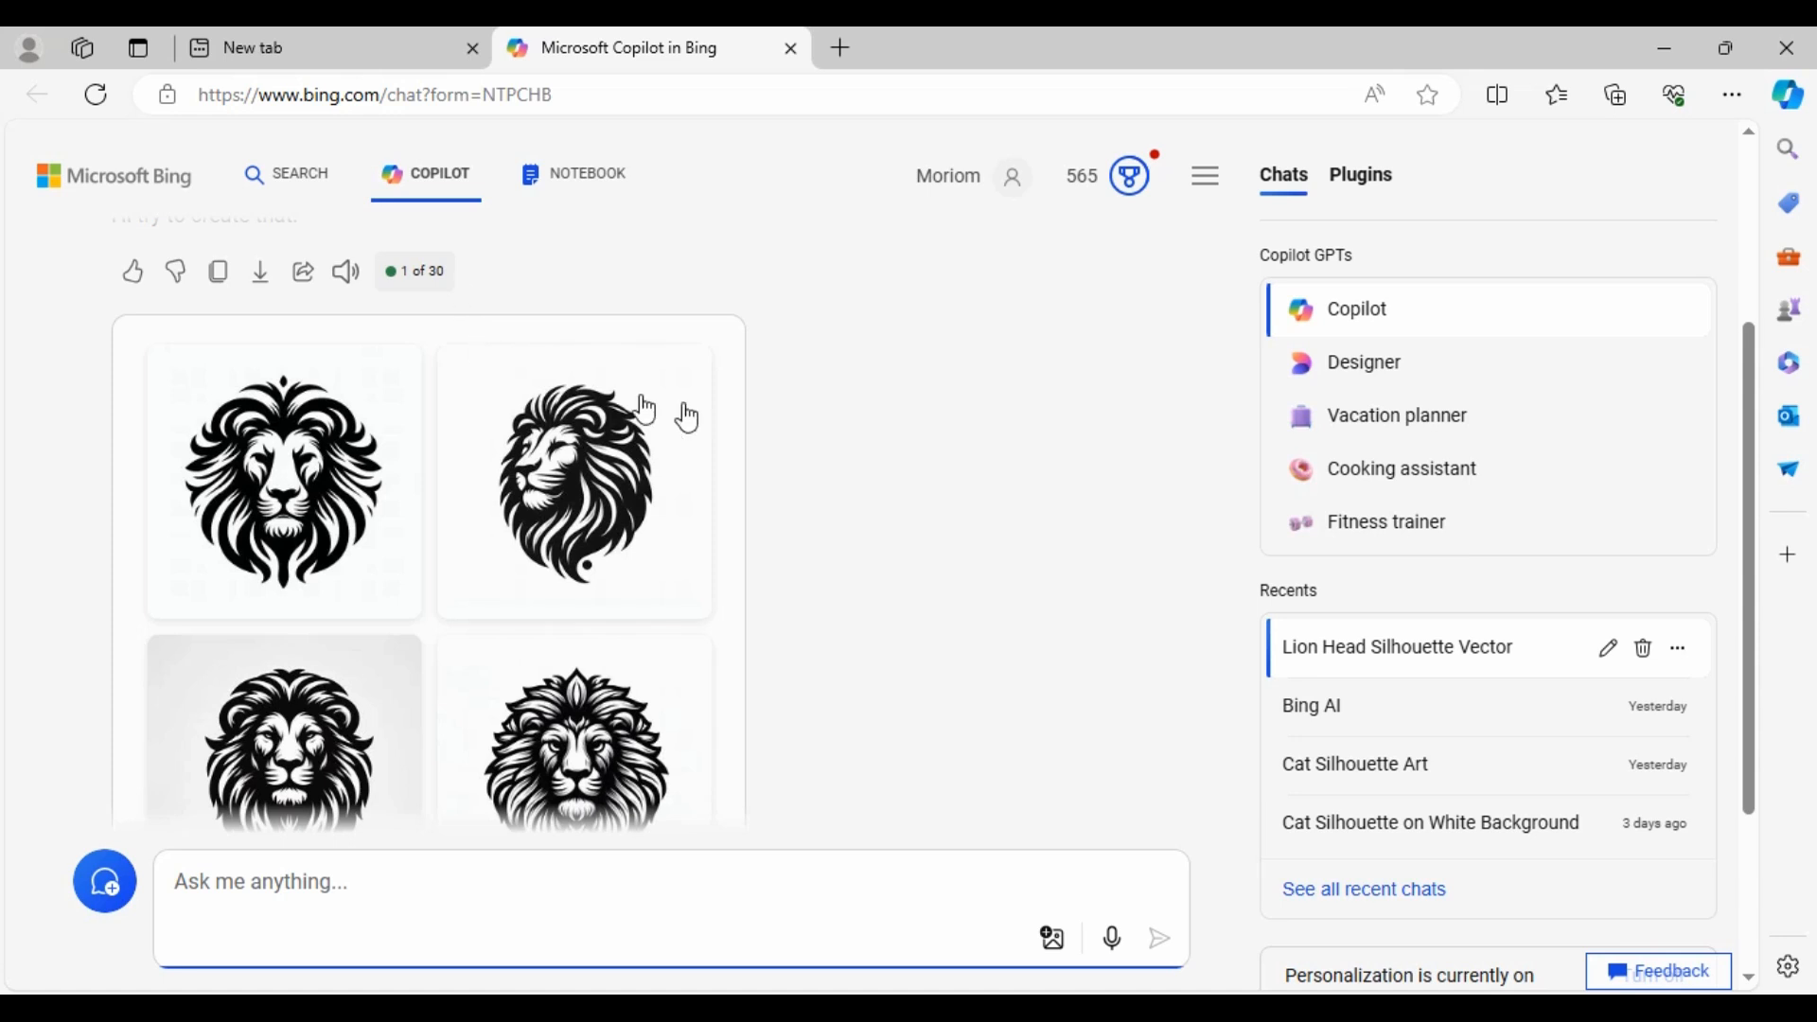
pyautogui.scroll(3, 653, 417)
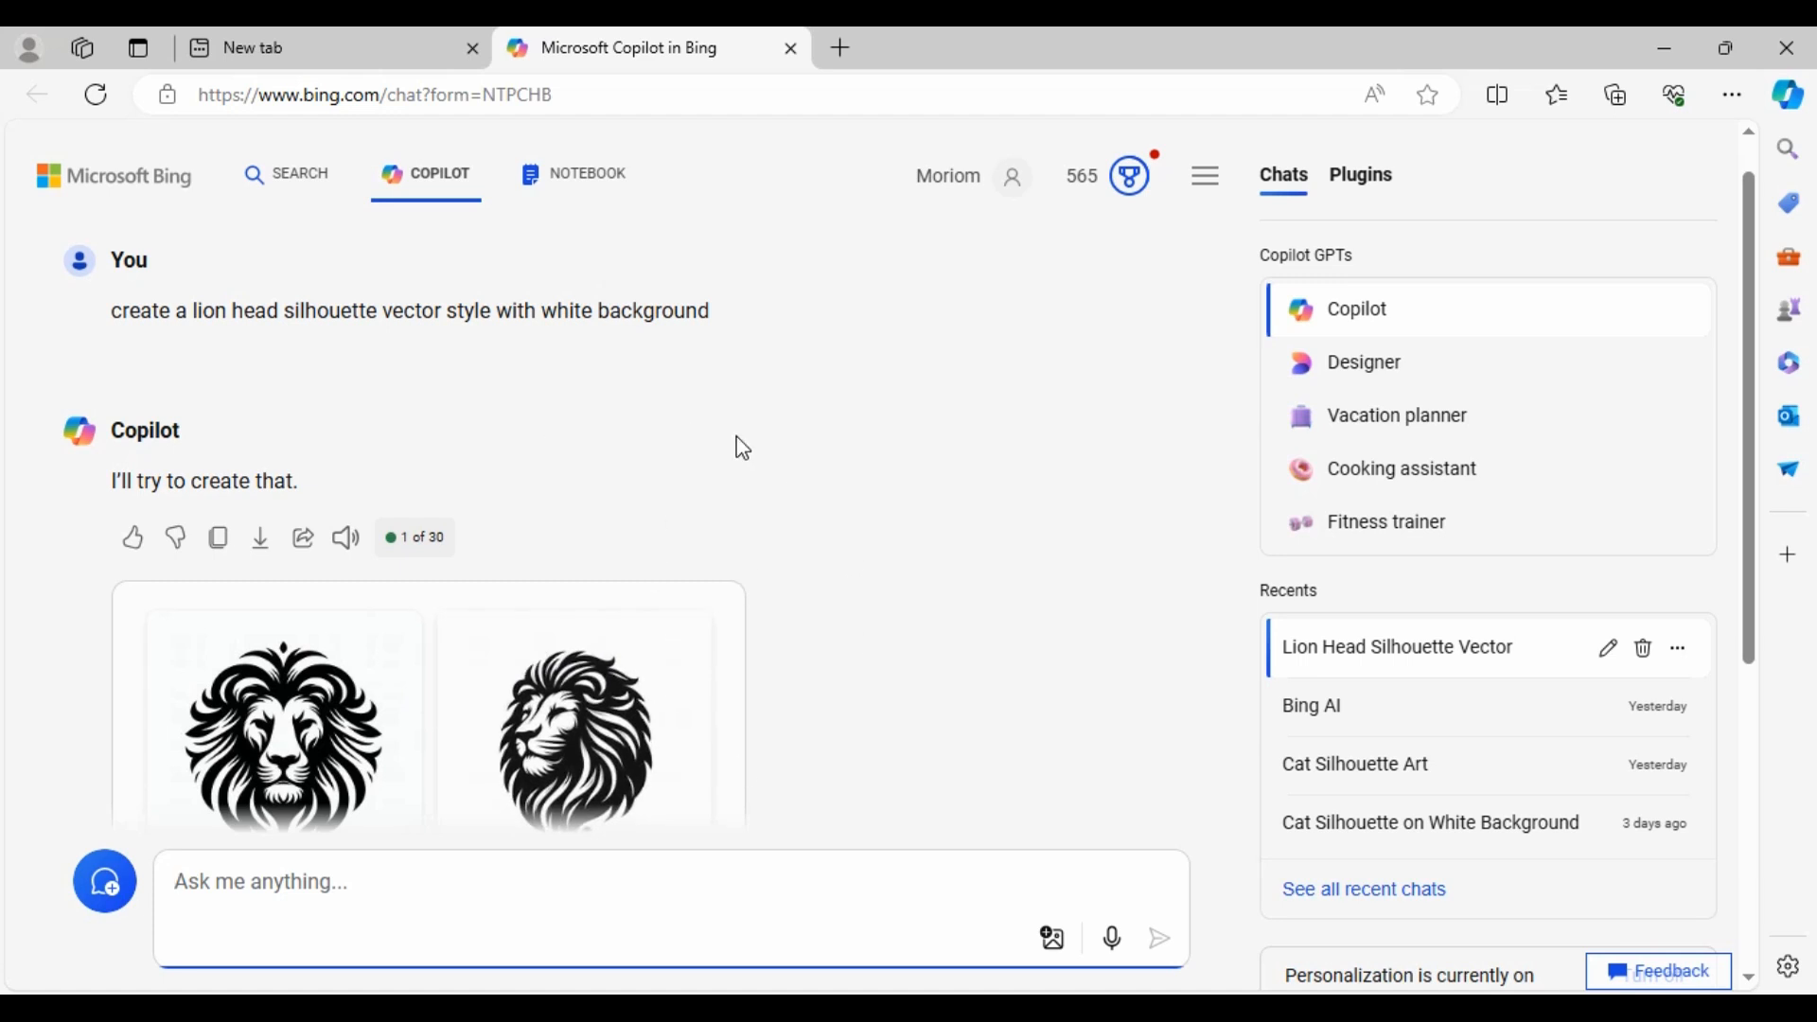
pyautogui.scroll(-5, 735, 446)
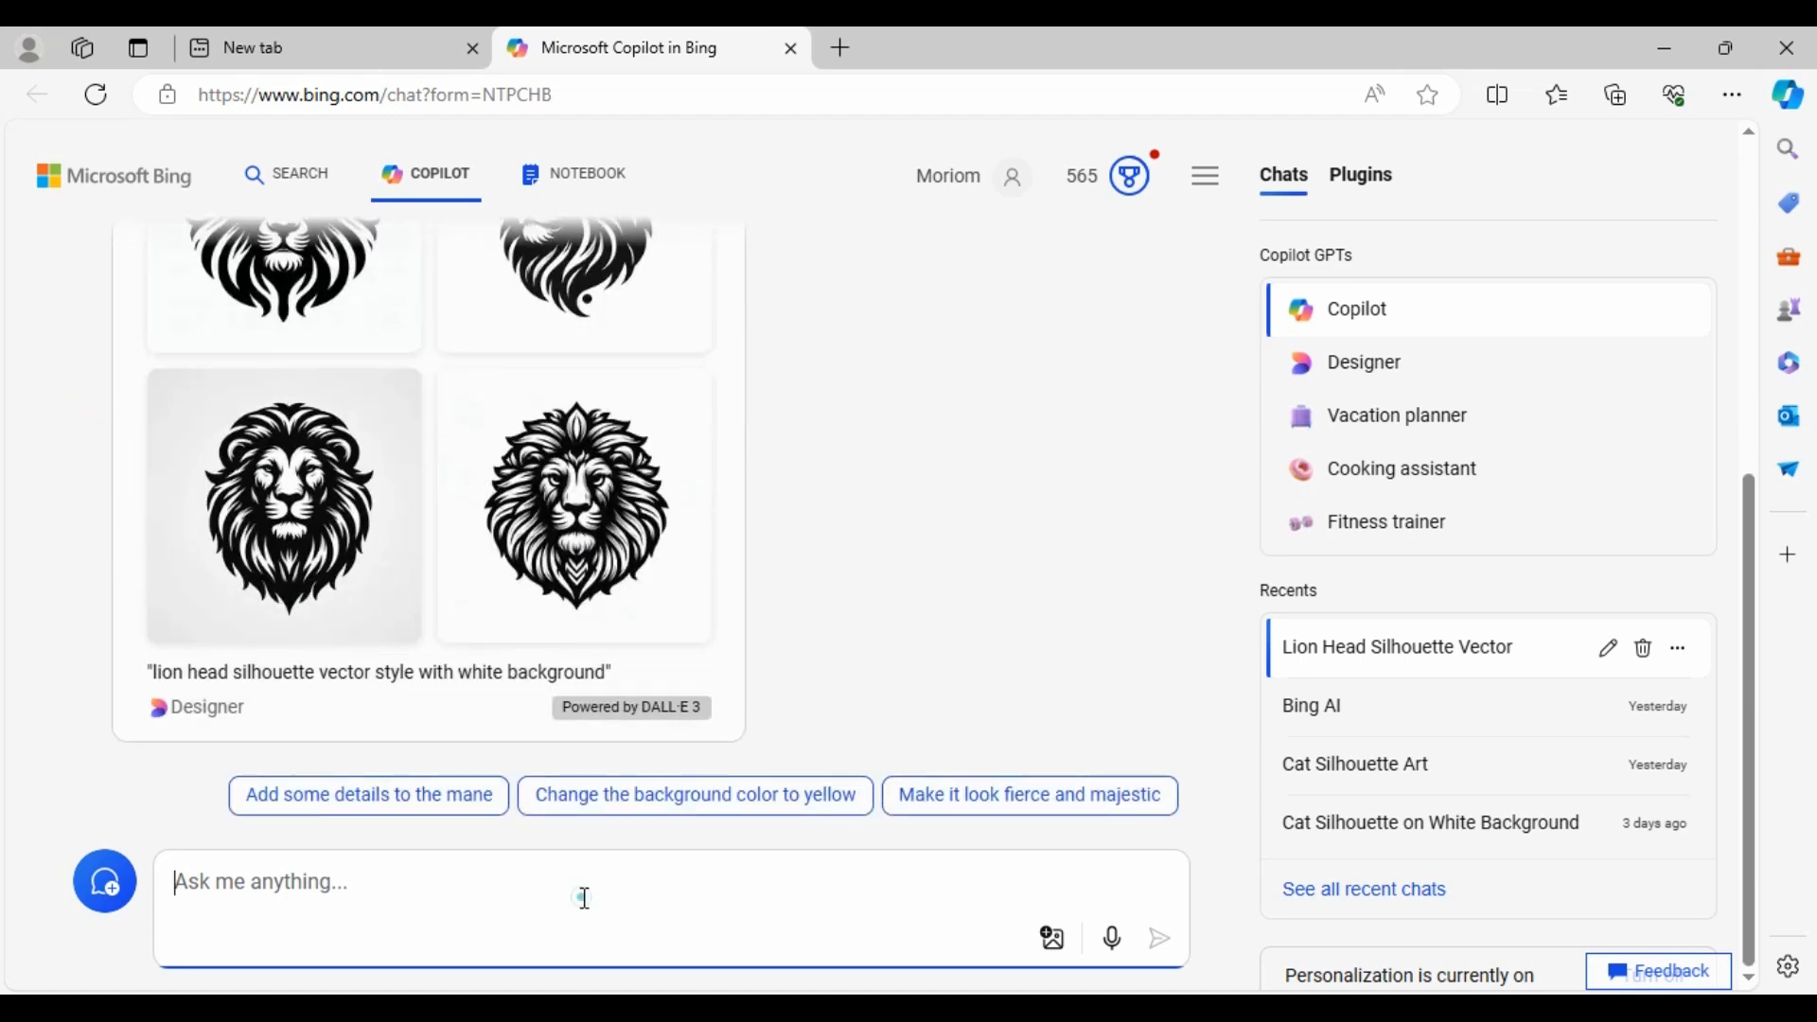
# Examine and compare the four generated lion head silhouettes against the prompt's wording.
pyautogui.click(326, 873)
pyautogui.click(350, 879)
pyautogui.scroll(5, 857, 460)
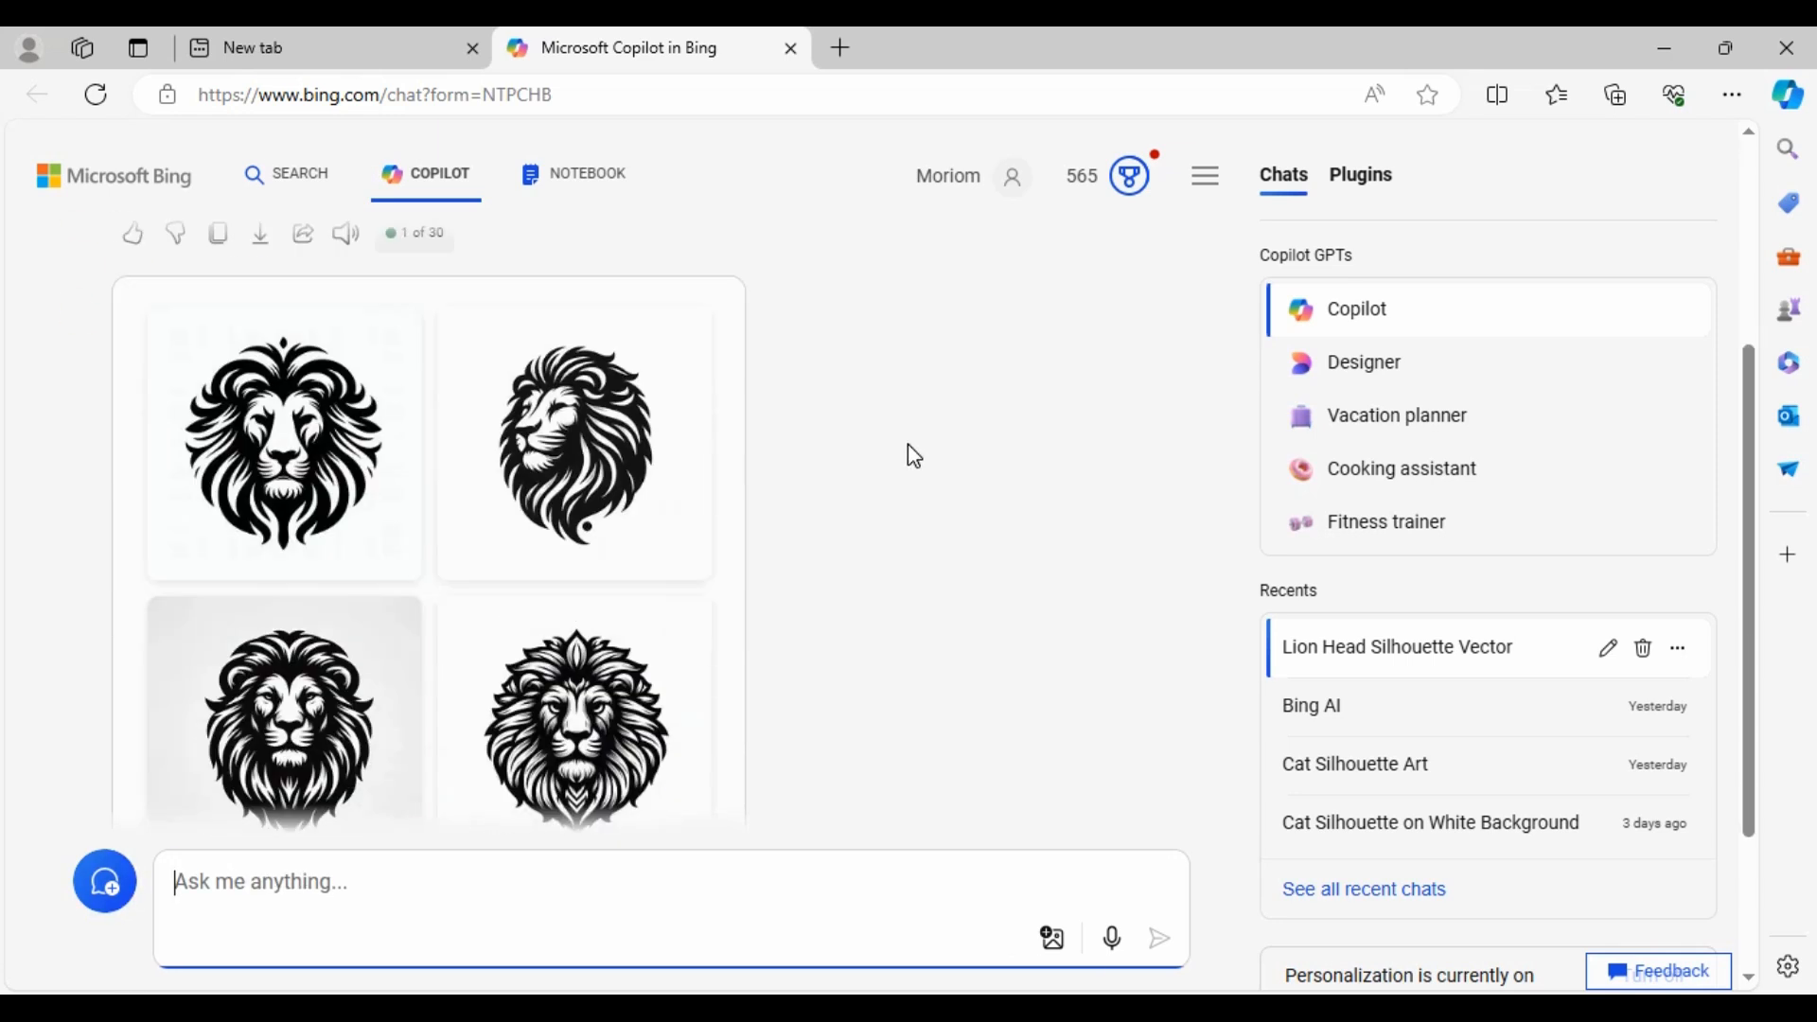
pyautogui.scroll(2, 896, 509)
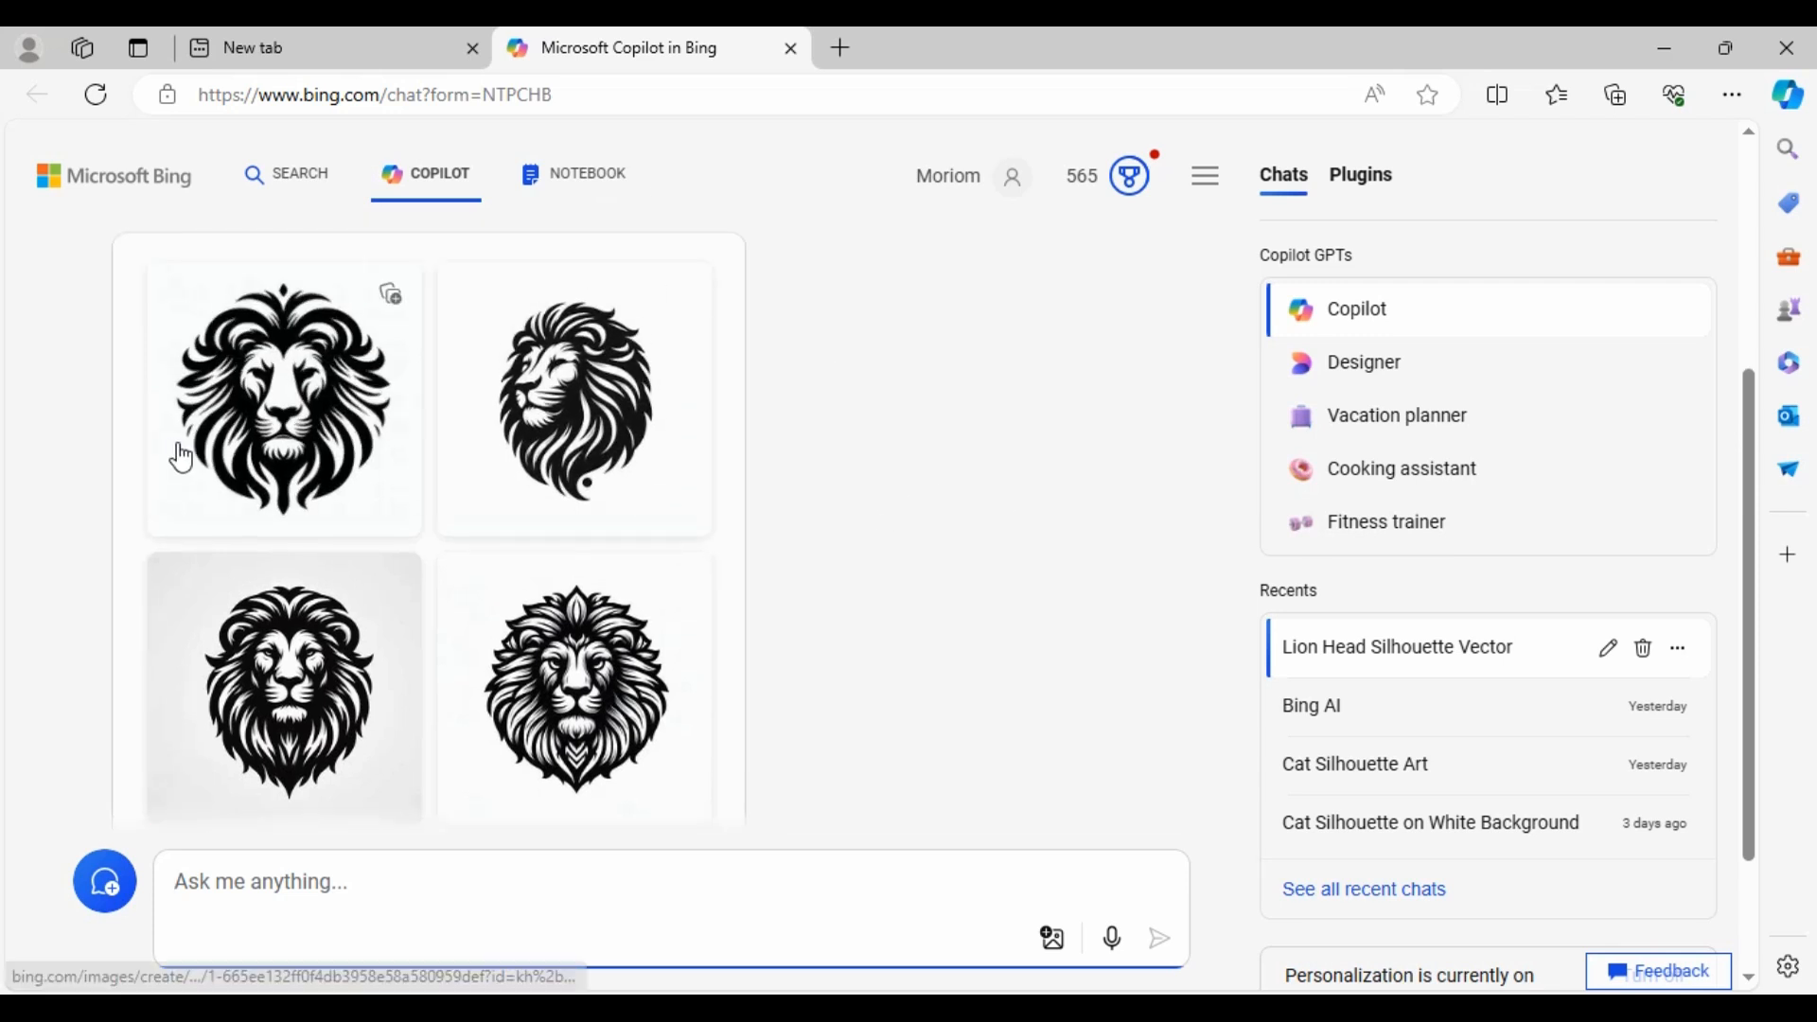
pyautogui.scroll(3, 318, 383)
pyautogui.scroll(1, 224, 282)
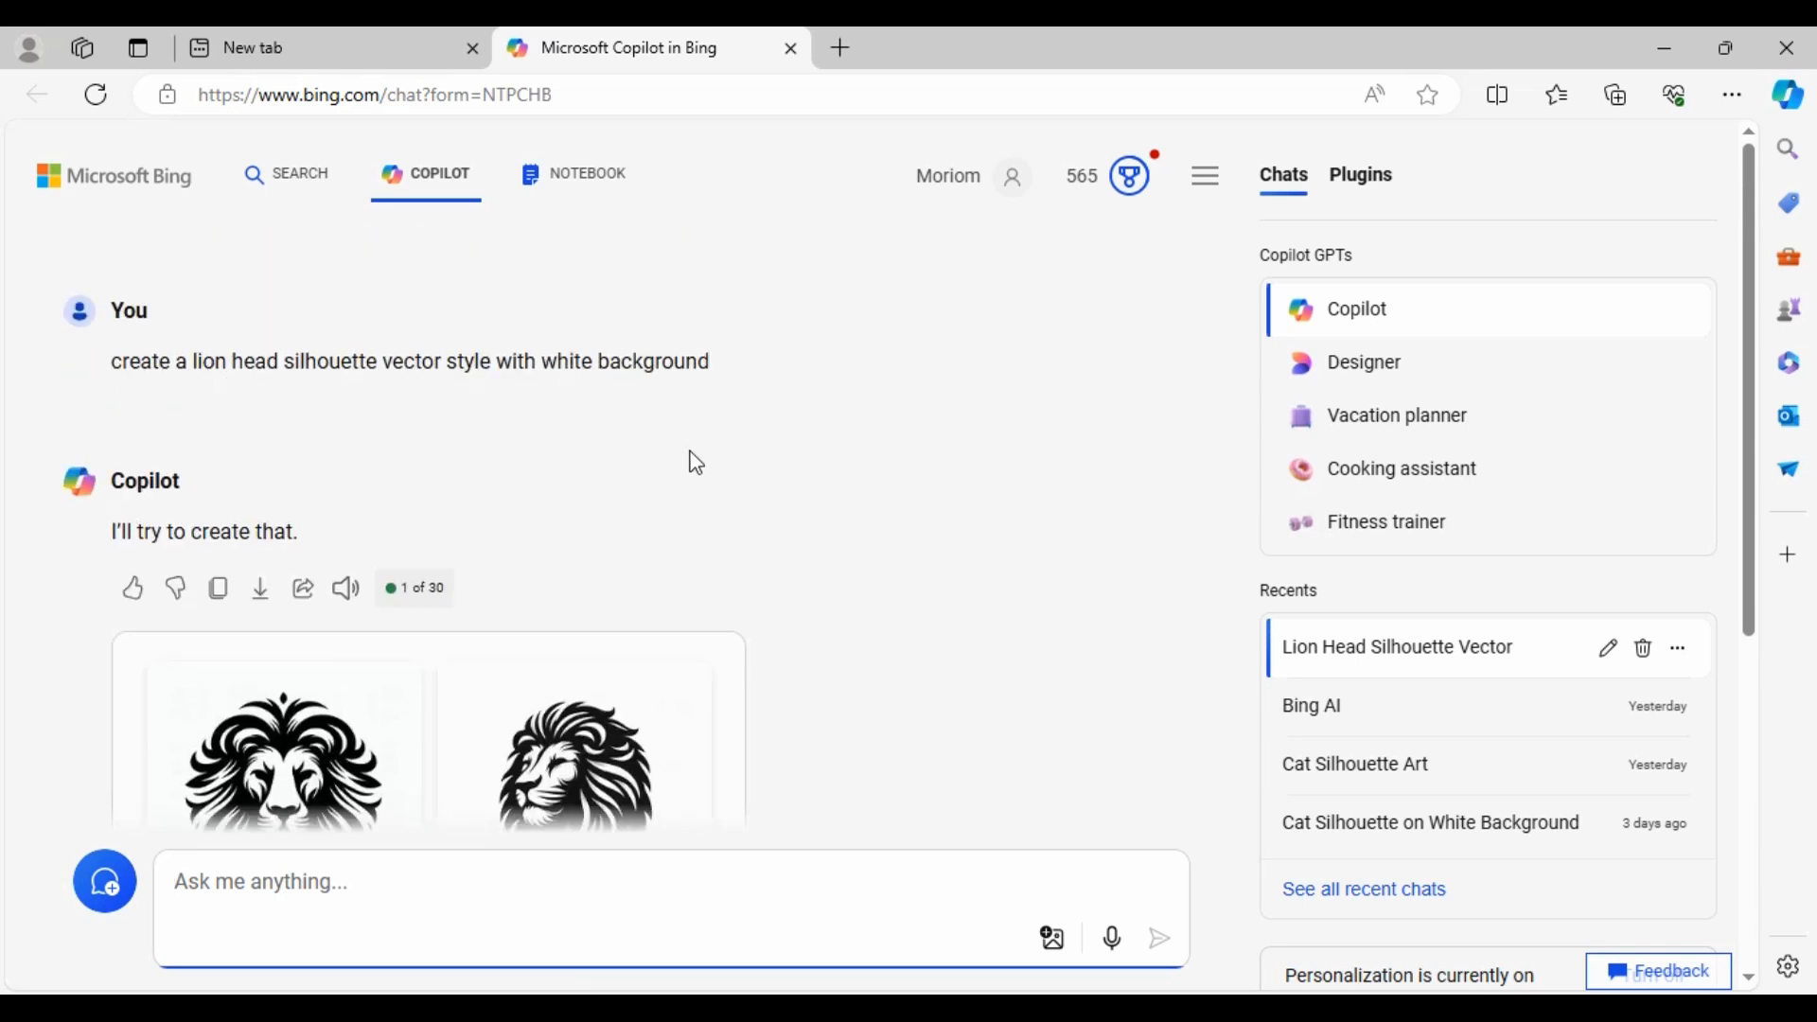
pyautogui.scroll(-2, 695, 462)
pyautogui.scroll(-2, 725, 479)
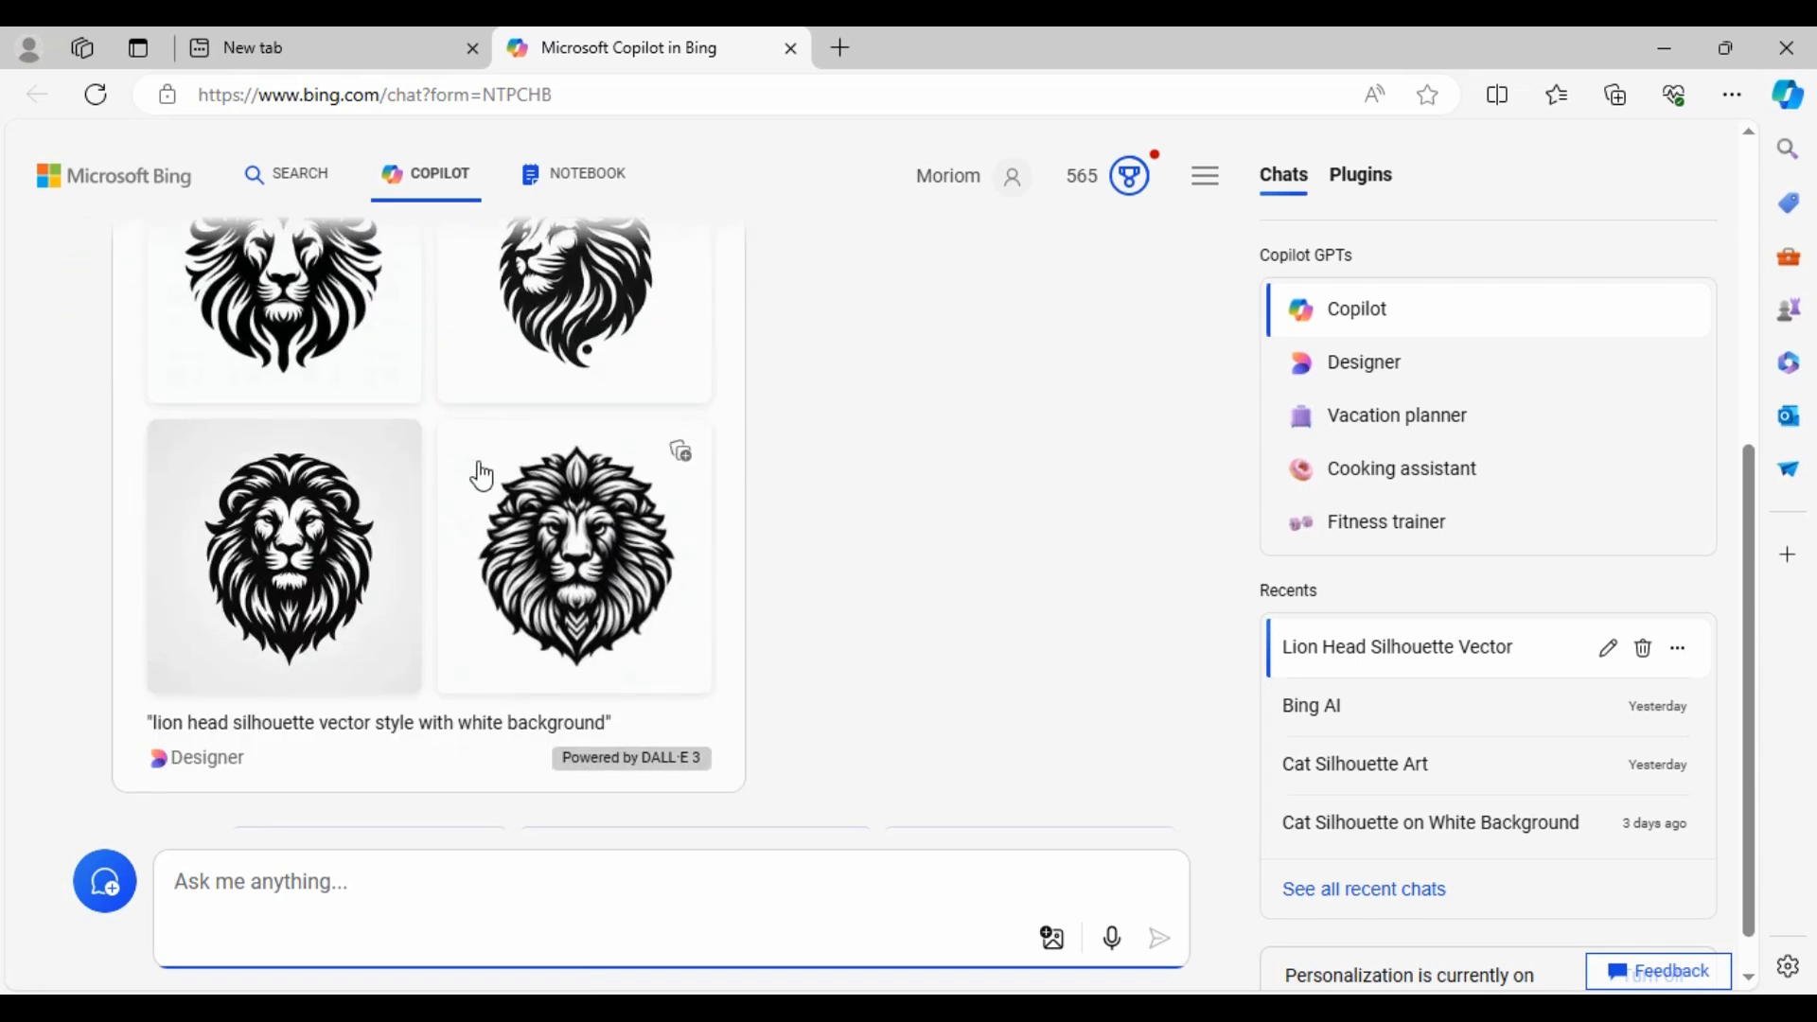
pyautogui.scroll(2, 481, 476)
pyautogui.scroll(-1, 465, 650)
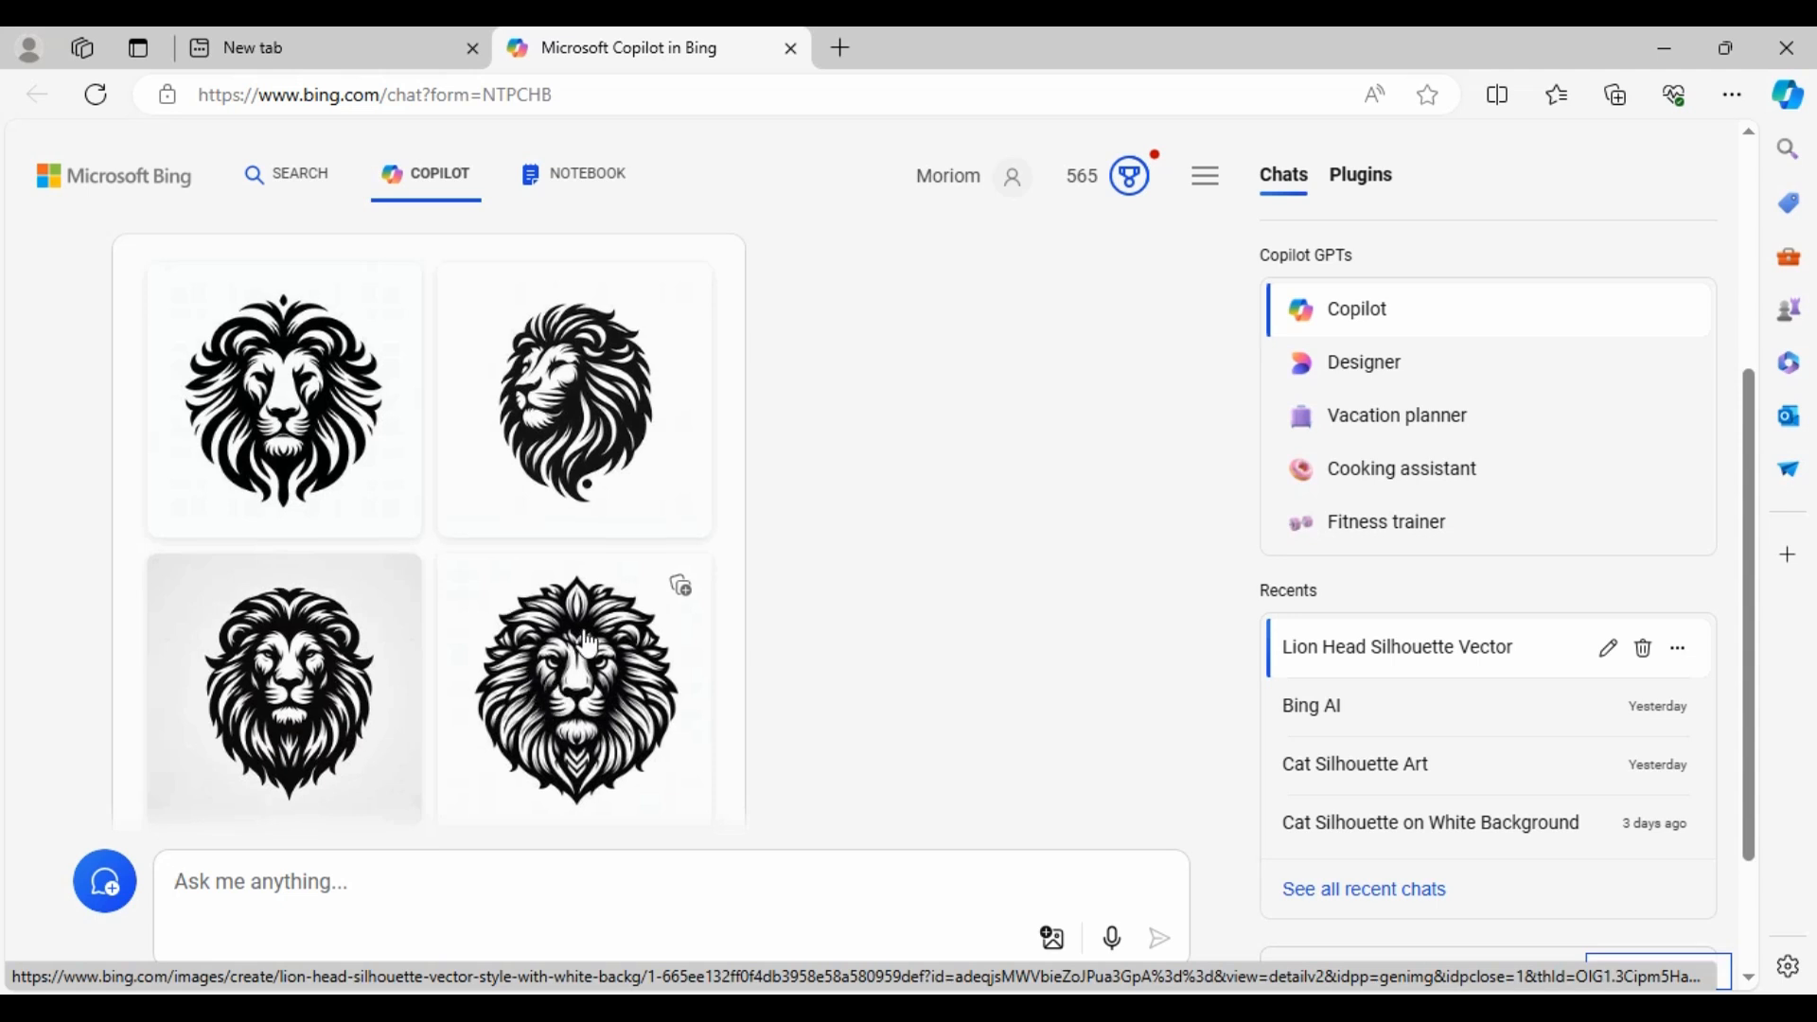
pyautogui.scroll(1, 587, 644)
pyautogui.scroll(-2, 599, 620)
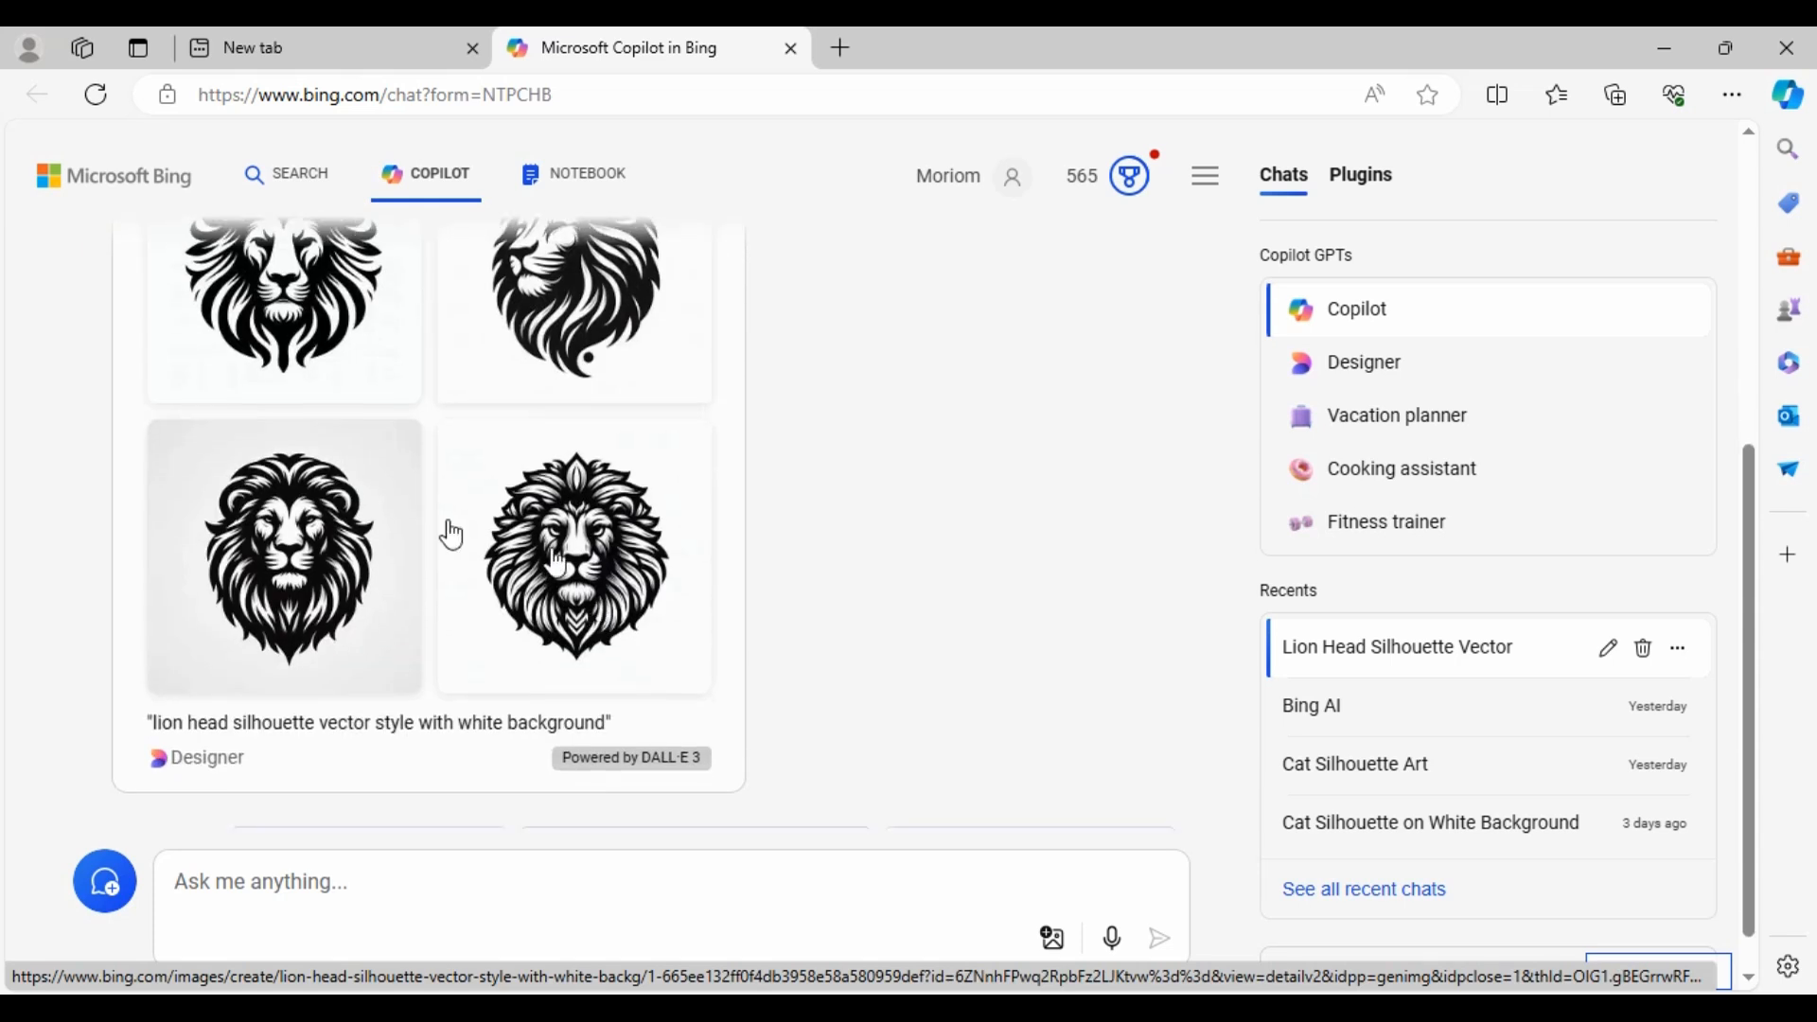
pyautogui.scroll(1, 445, 531)
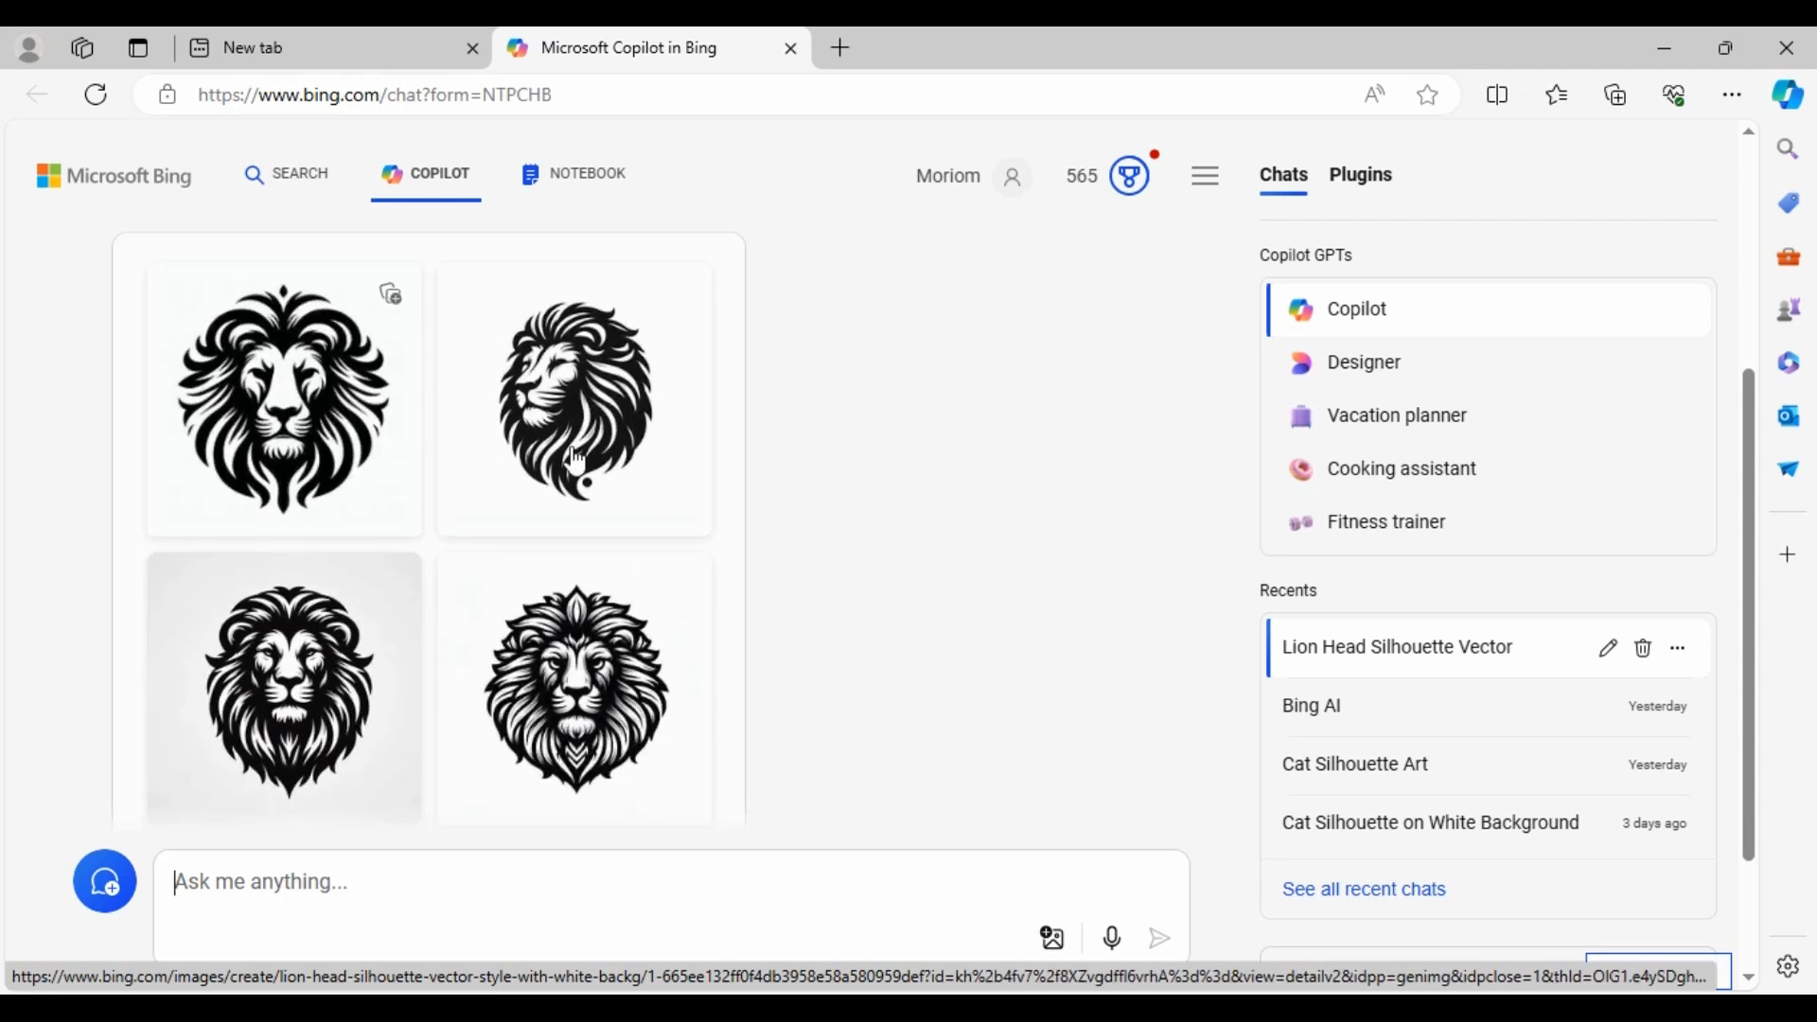
pyautogui.scroll(1, 438, 446)
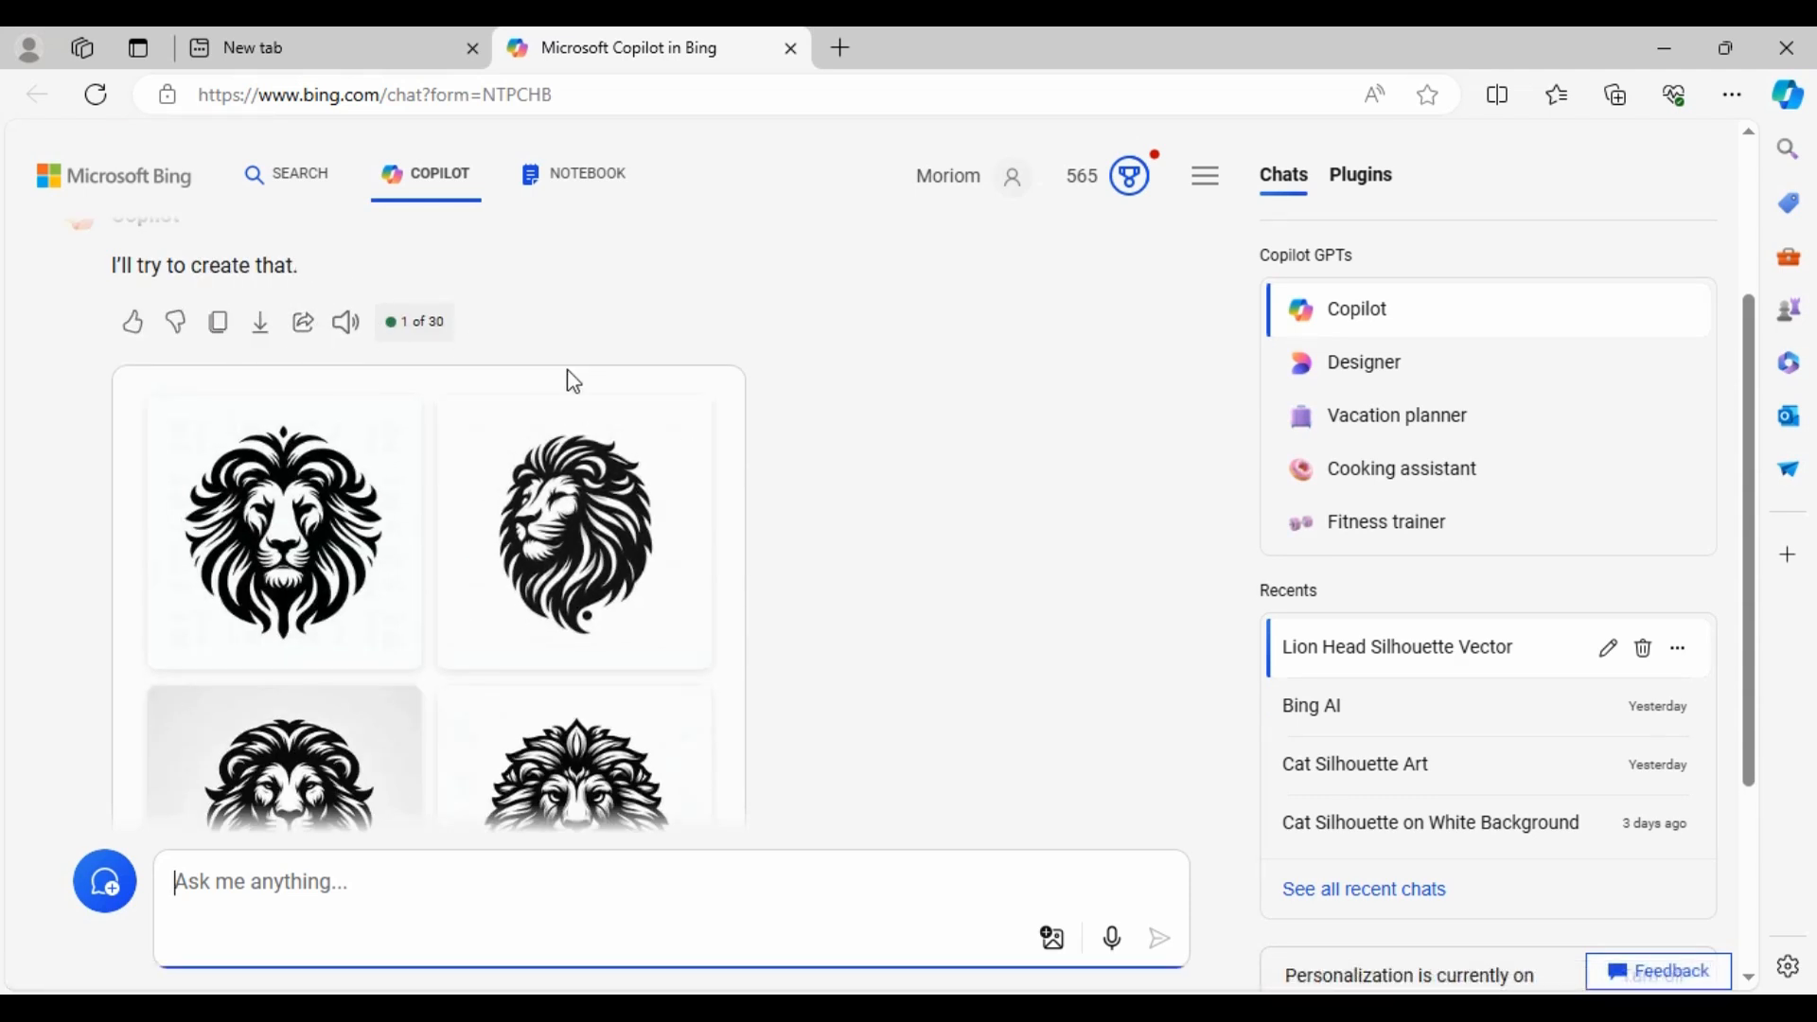
pyautogui.scroll(-1, 592, 406)
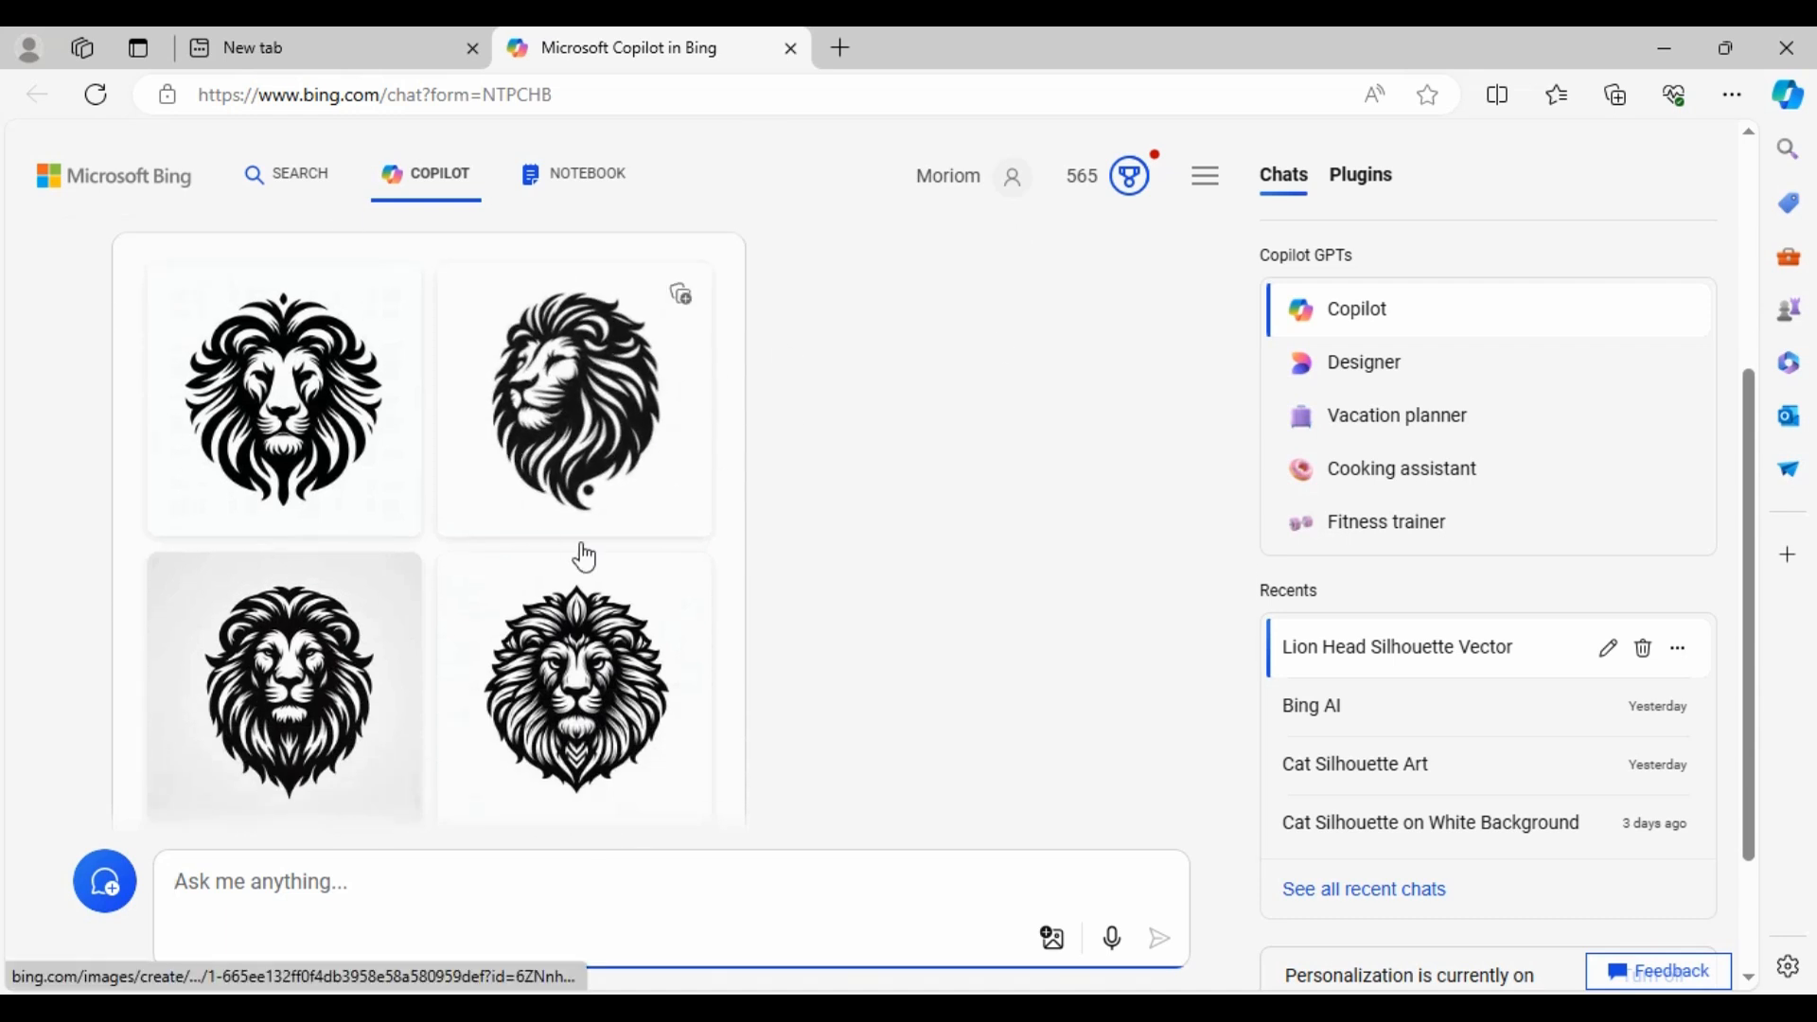
# Download the first two generated lion heads, the front-facing one with closed eyes and the one turned sideways.
pyautogui.click(280, 361)
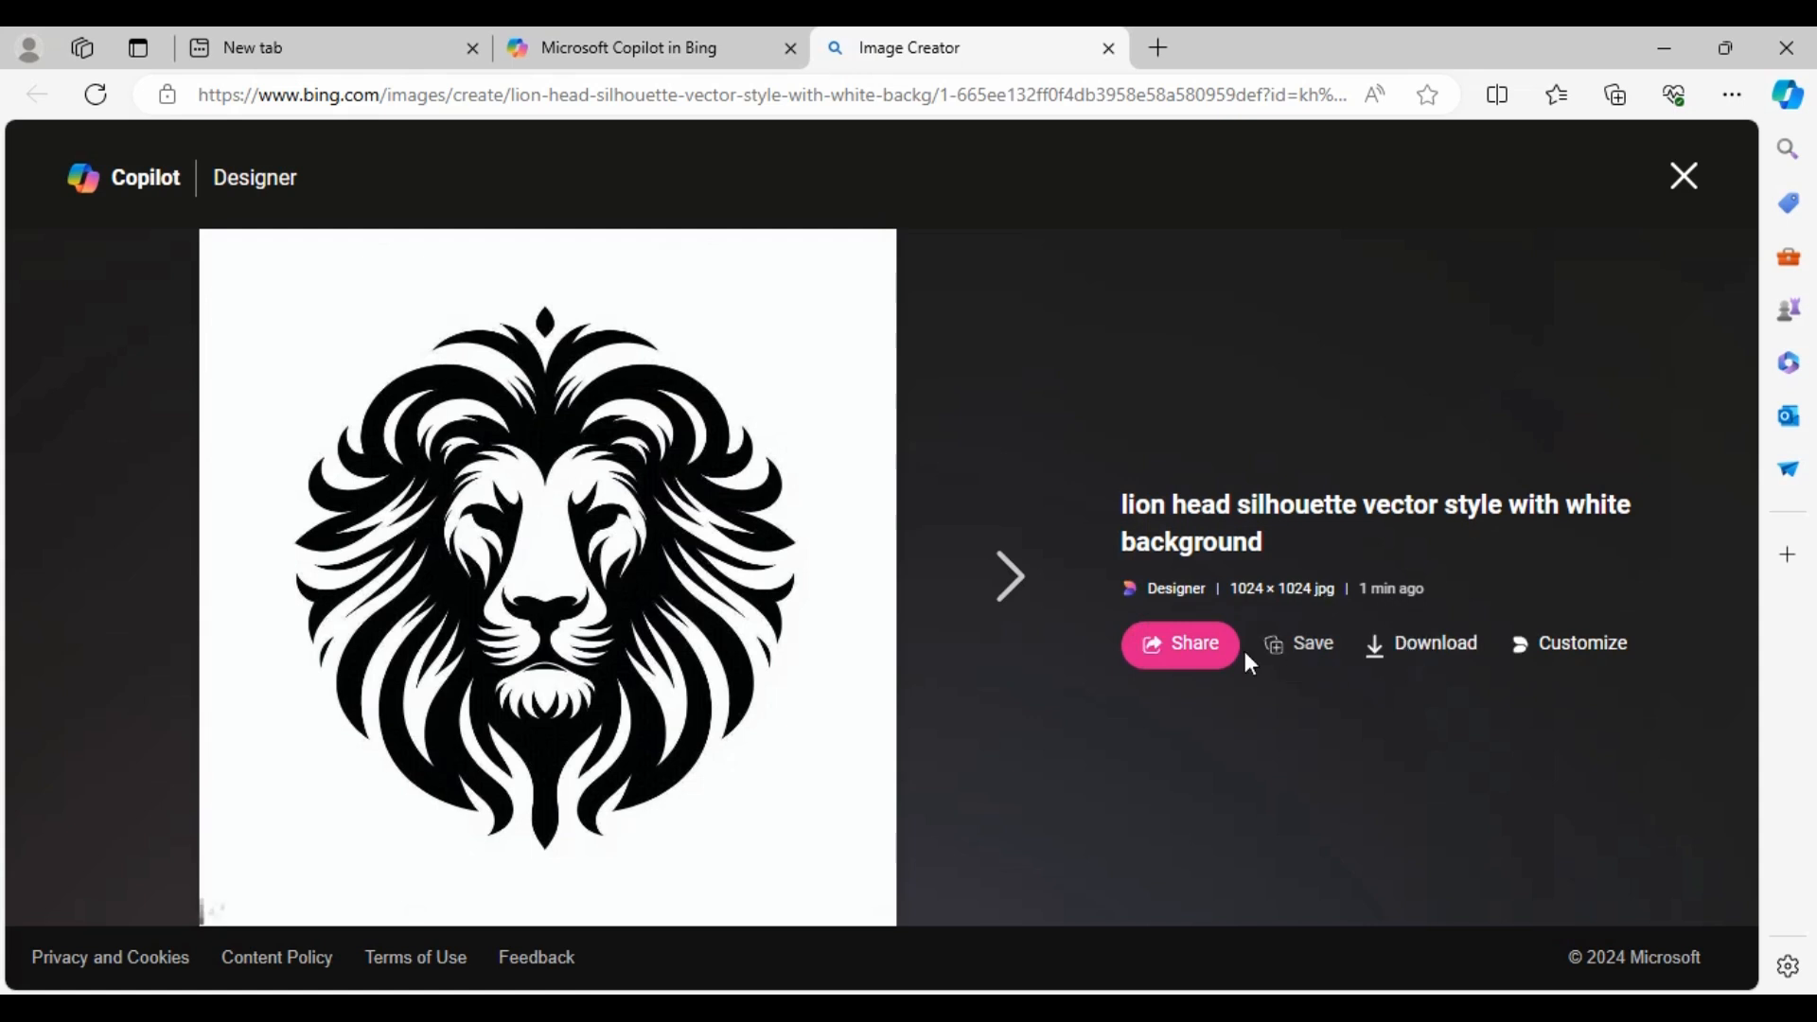
pyautogui.click(1426, 646)
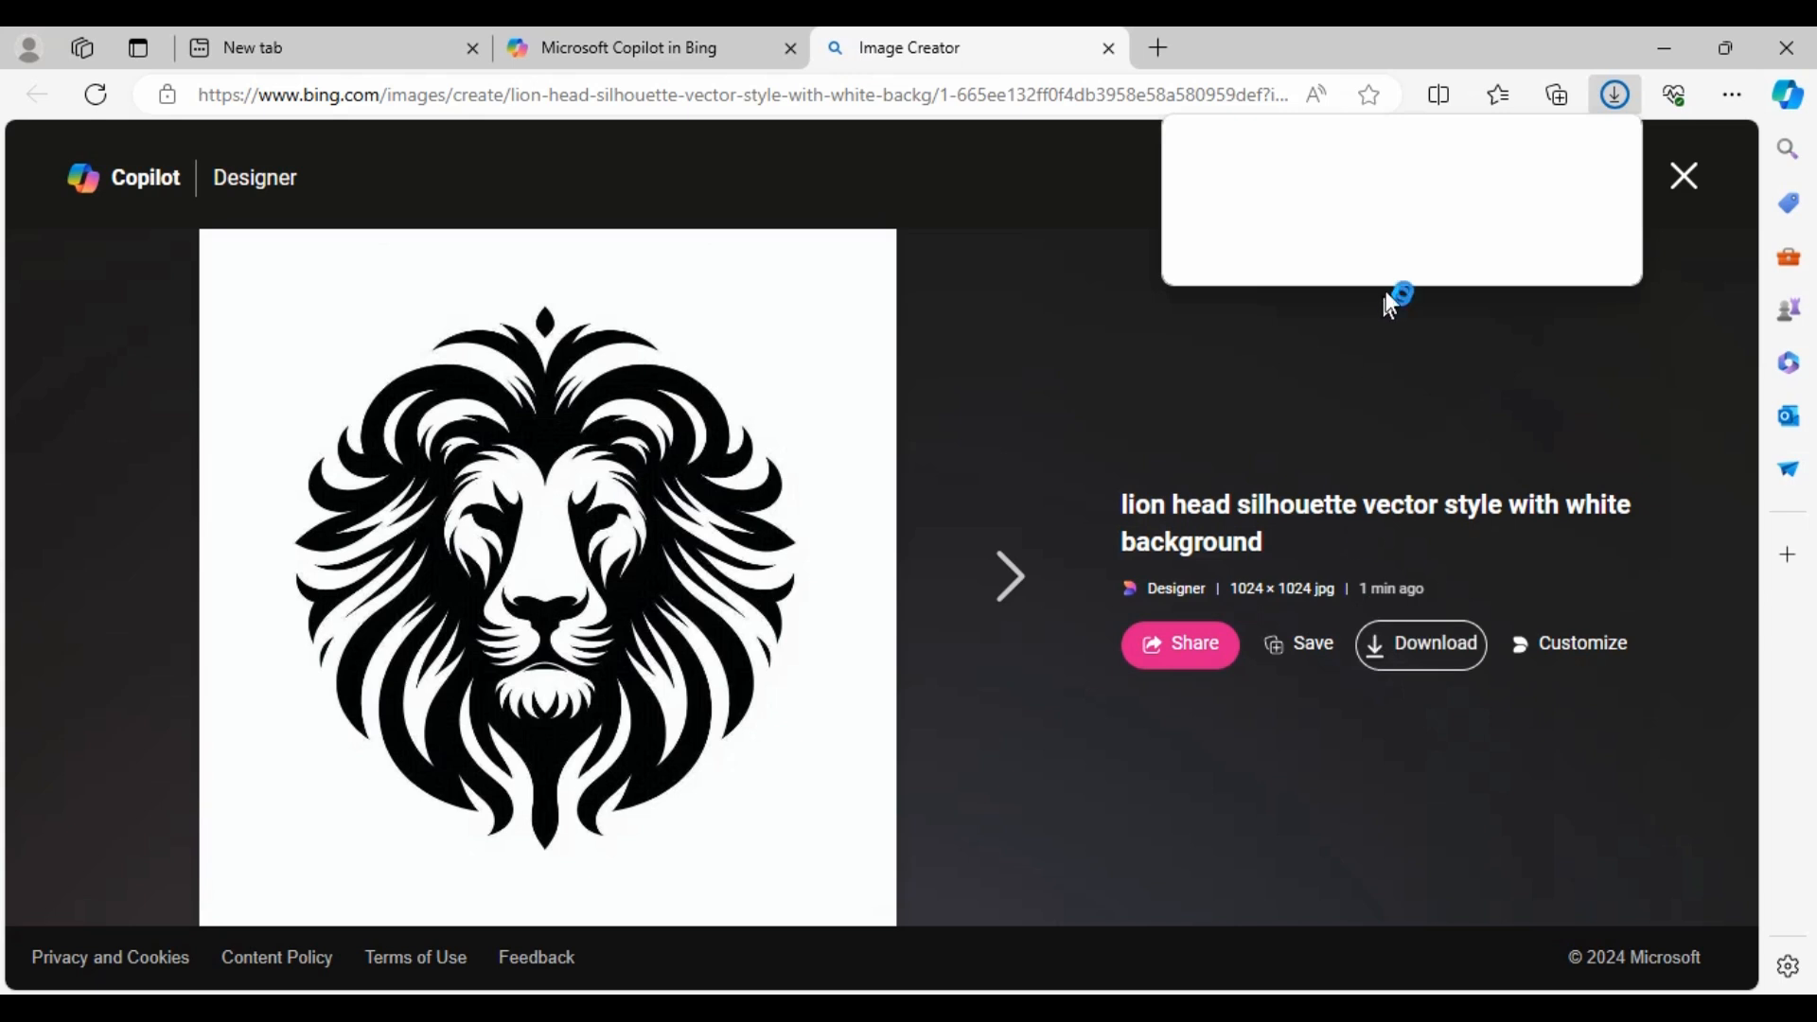
pyautogui.click(989, 596)
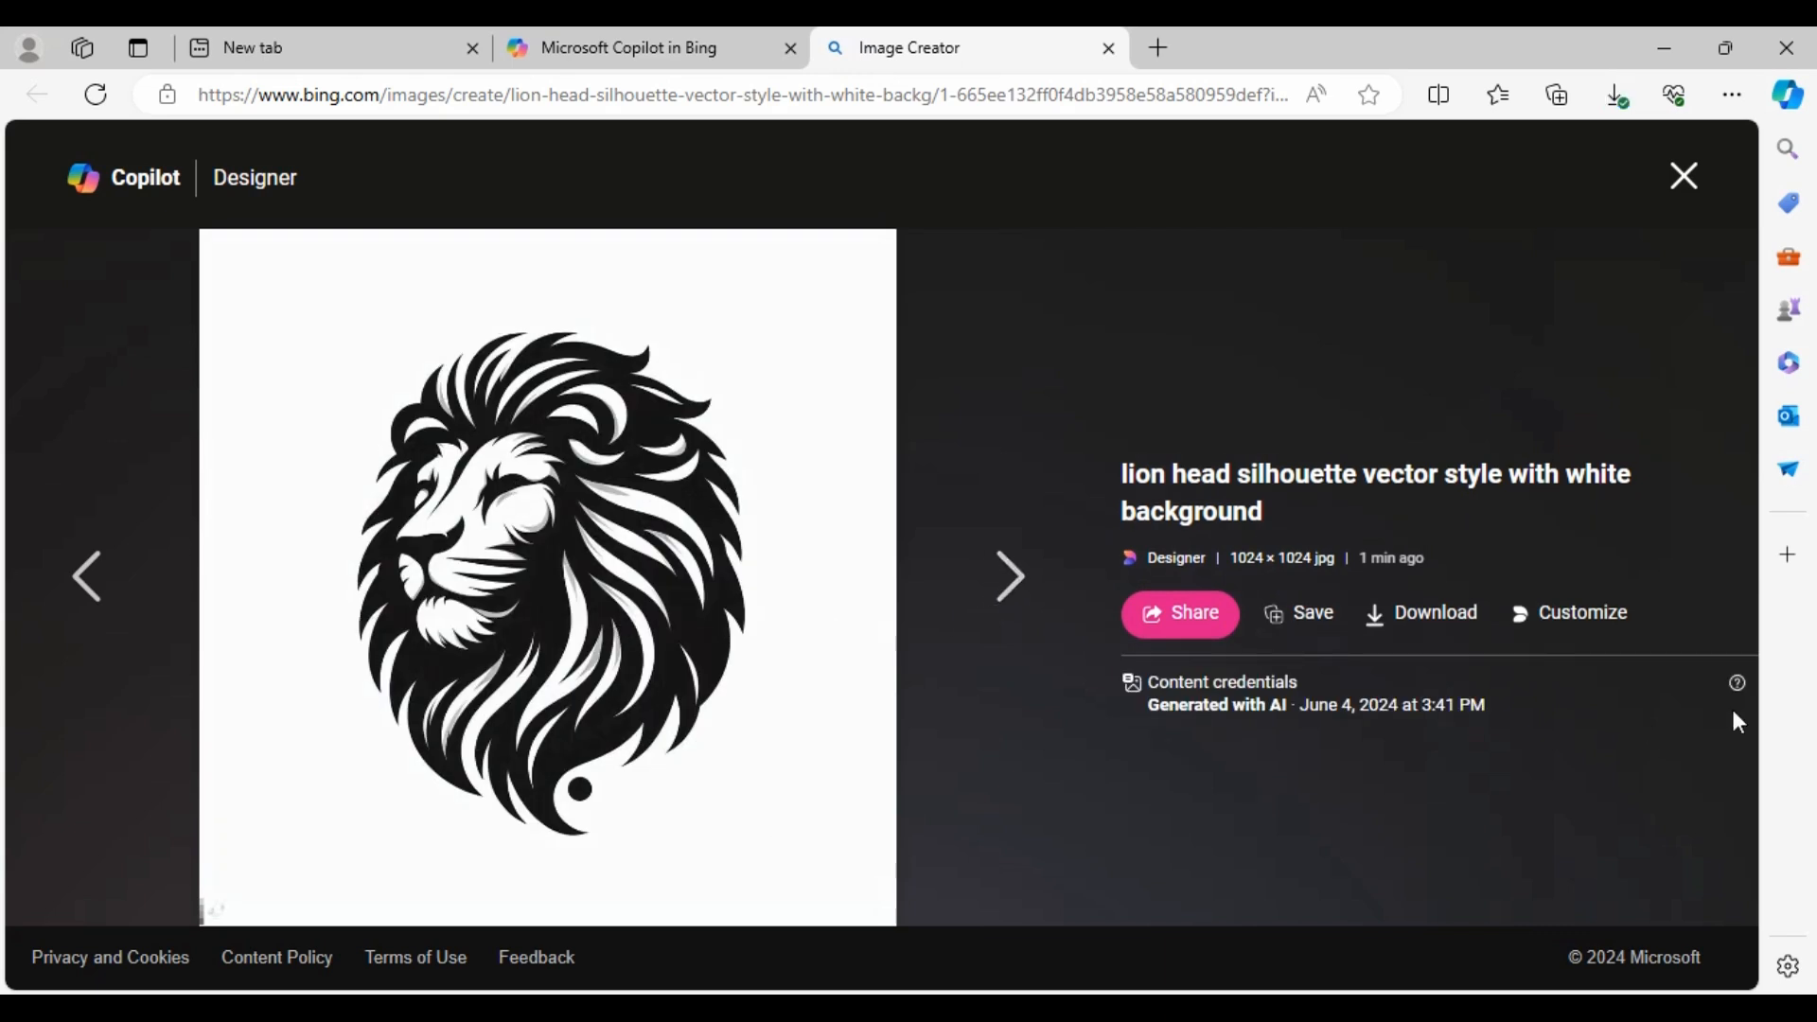
pyautogui.click(1448, 625)
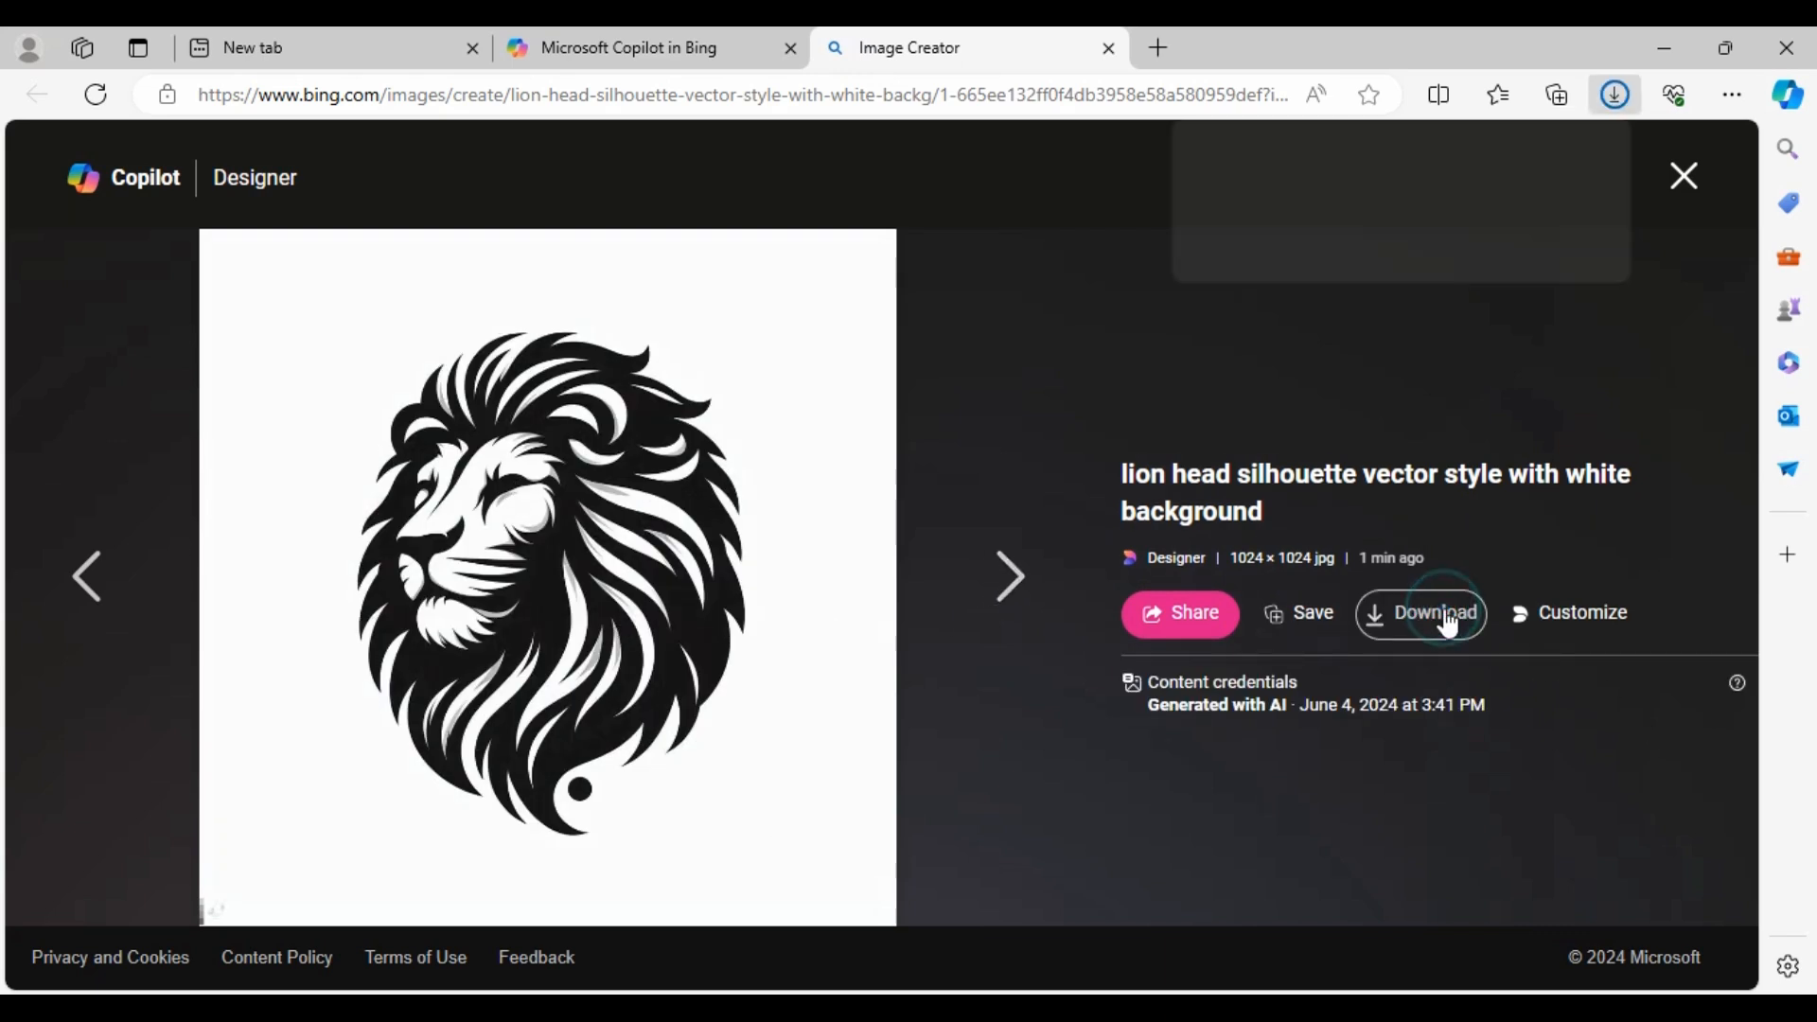
# Download the remaining two front-facing lion heads, on grey and white backgrounds, and close the image viewer.
pyautogui.click(998, 582)
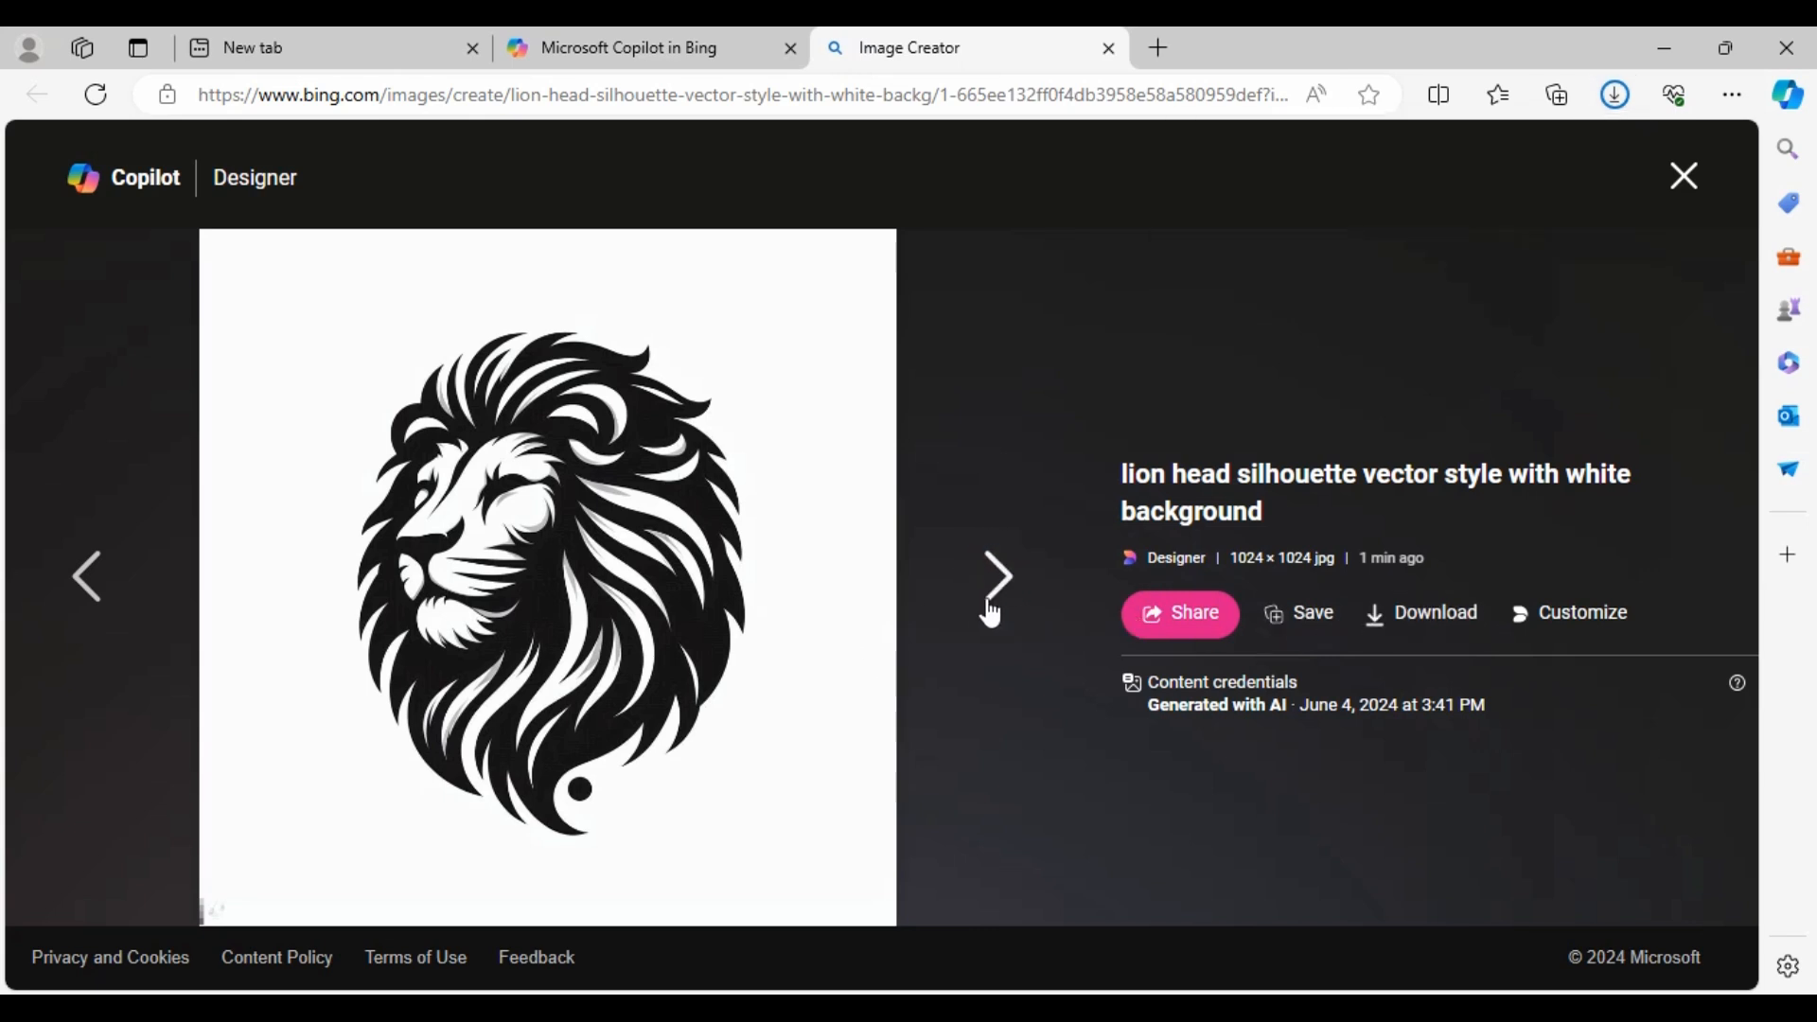
pyautogui.click(996, 579)
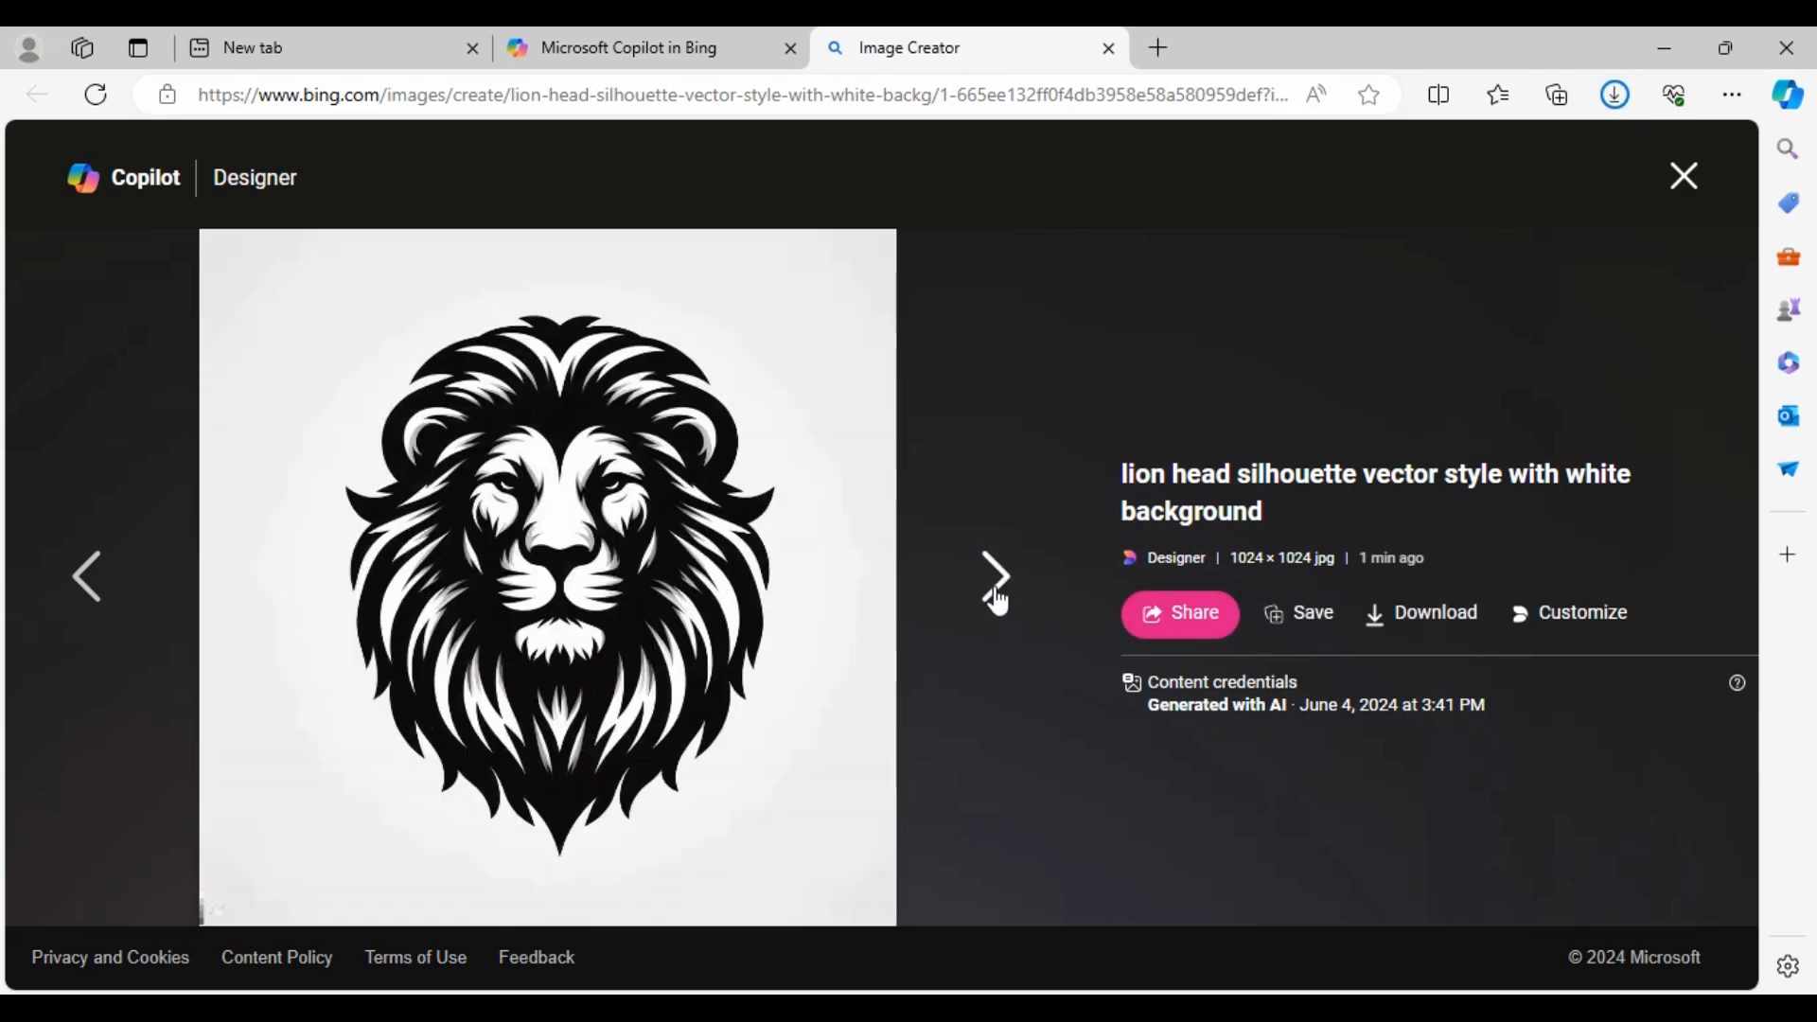
pyautogui.click(103, 588)
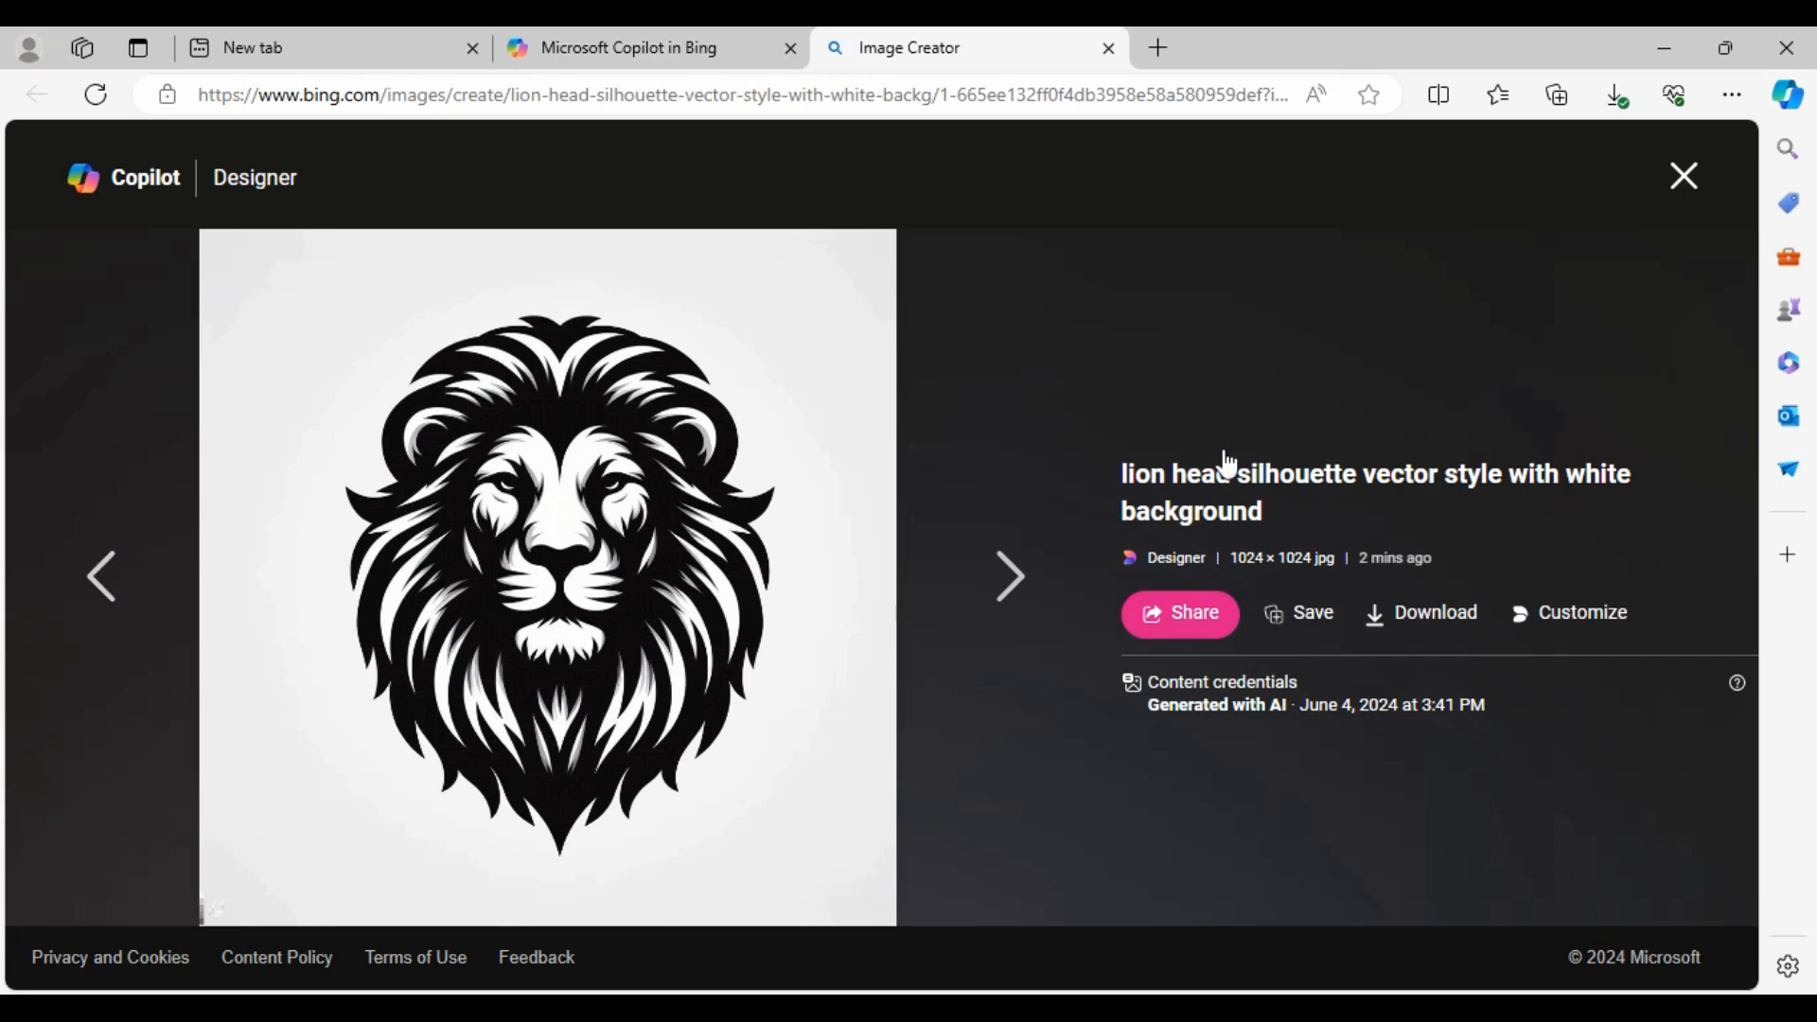
pyautogui.click(1412, 615)
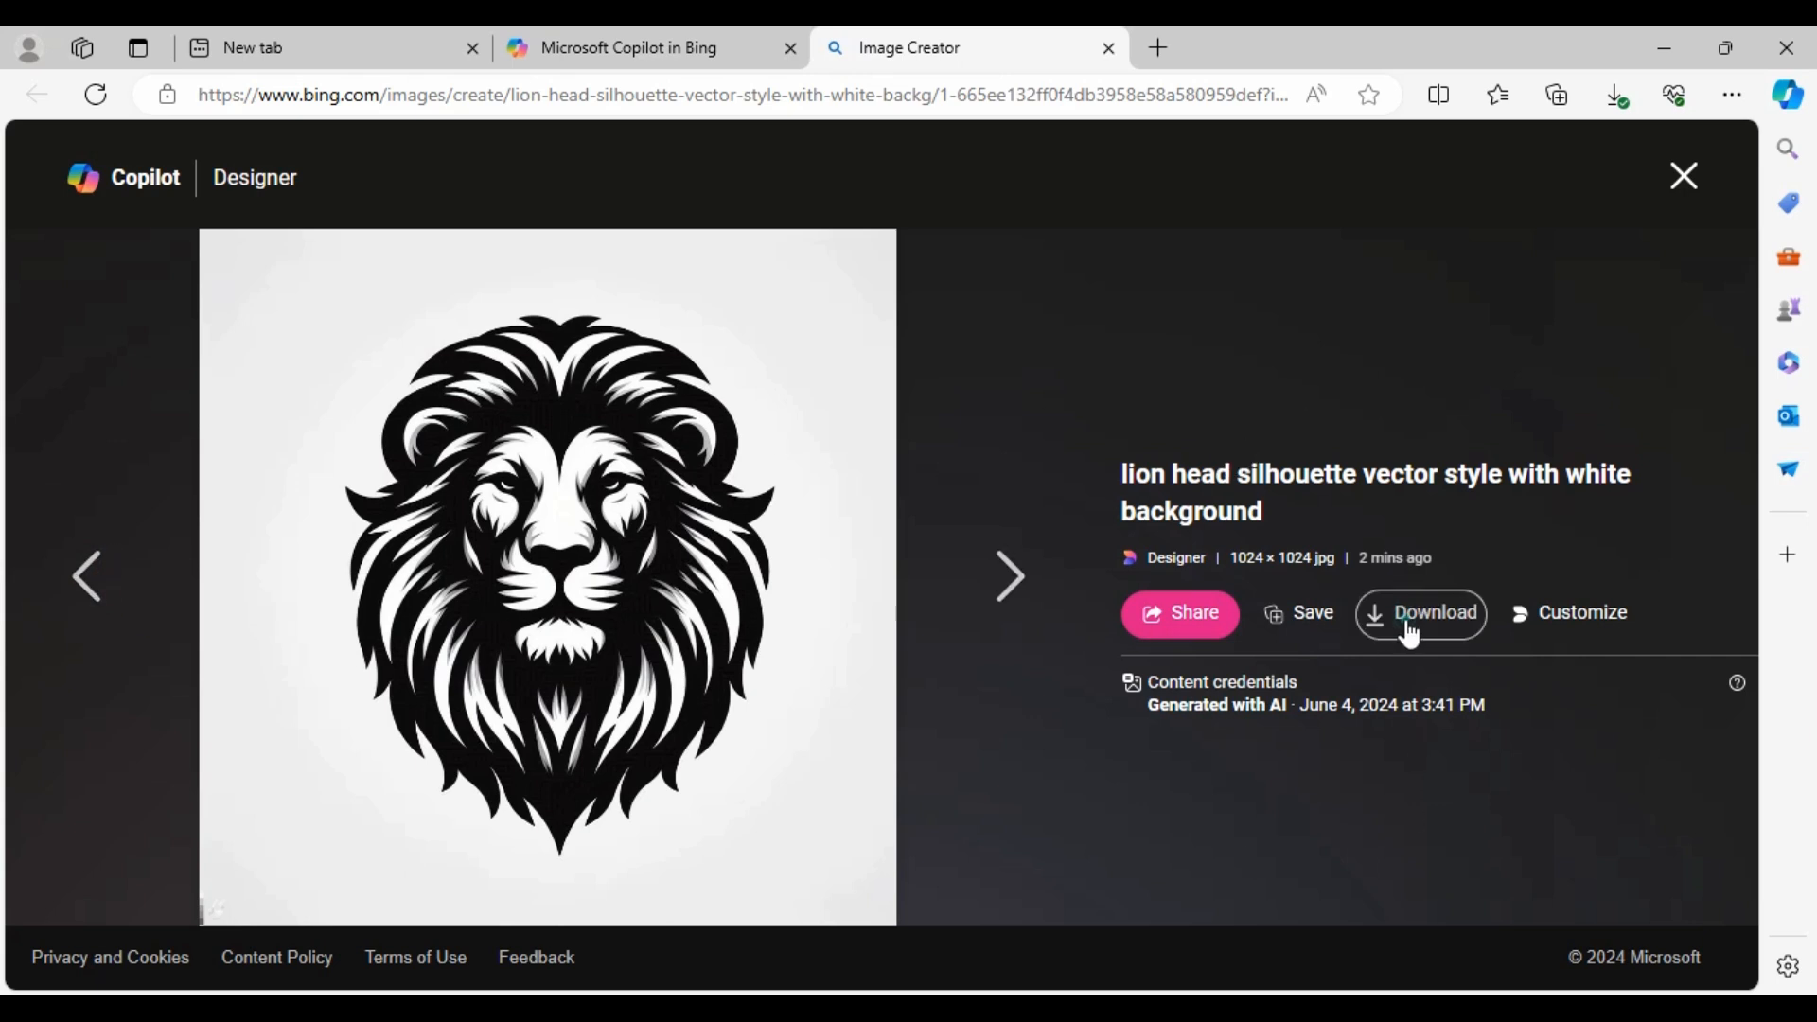
pyautogui.click(994, 593)
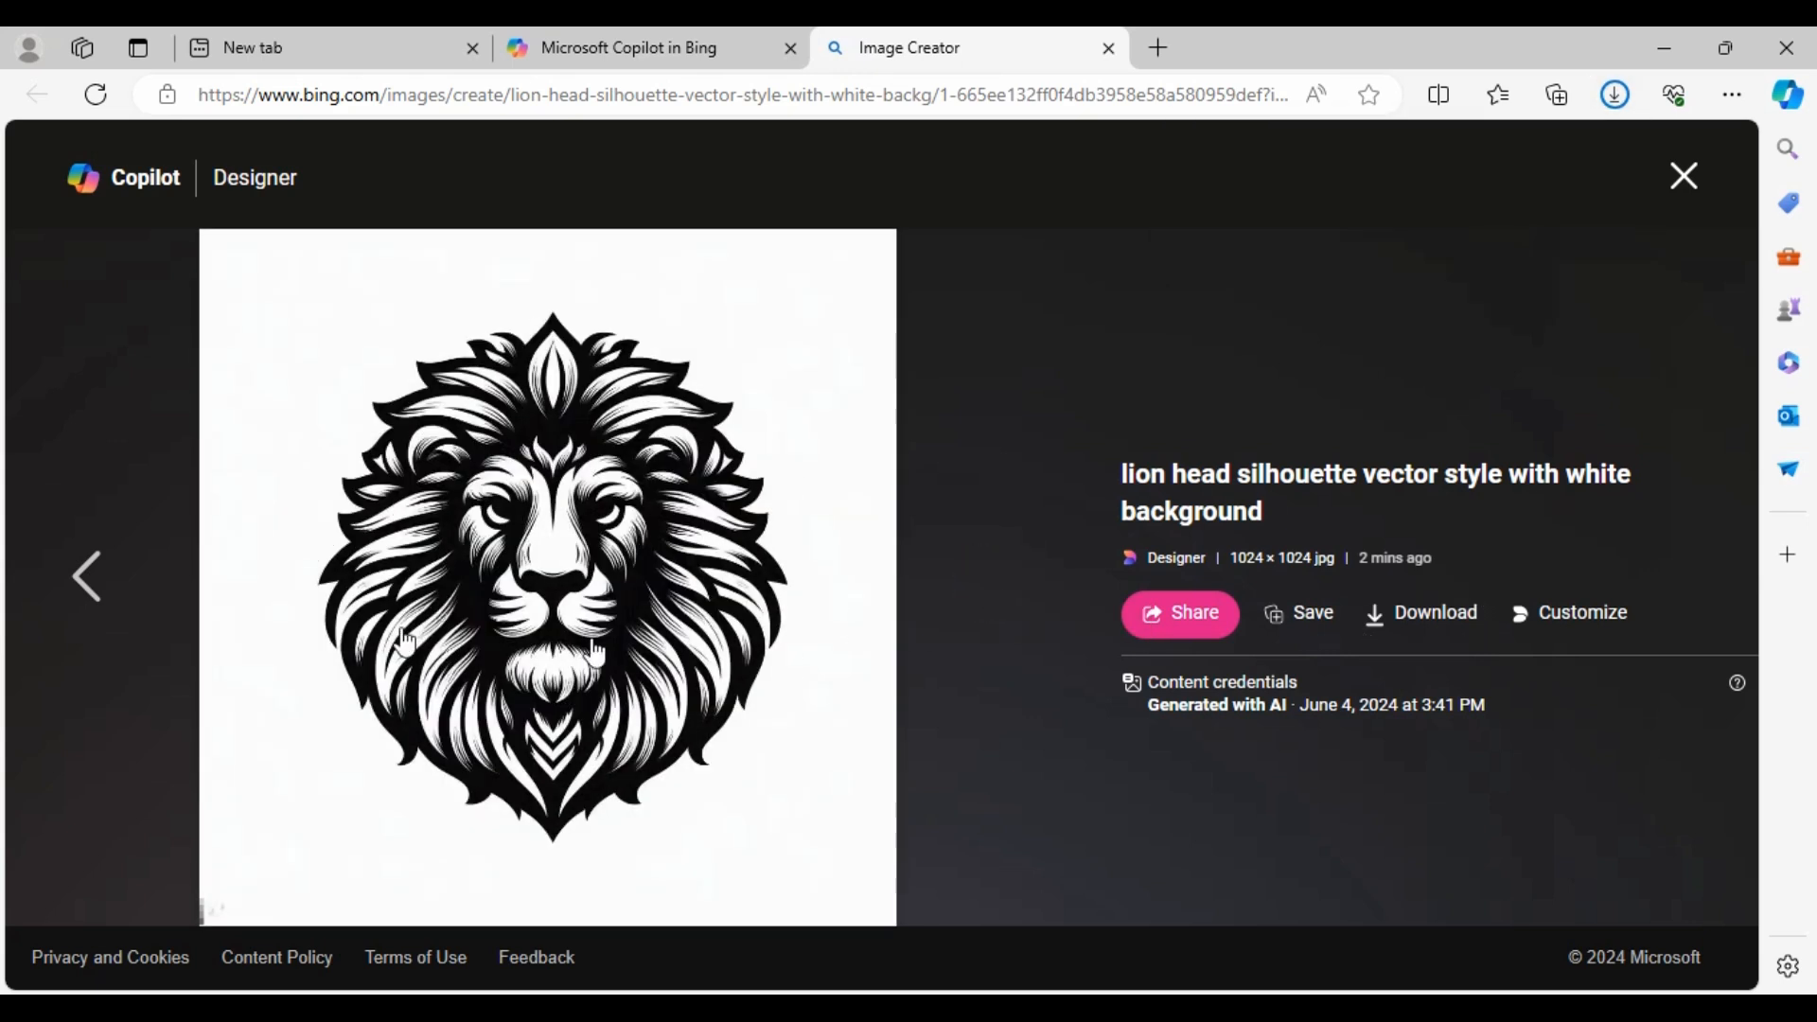
pyautogui.click(1435, 617)
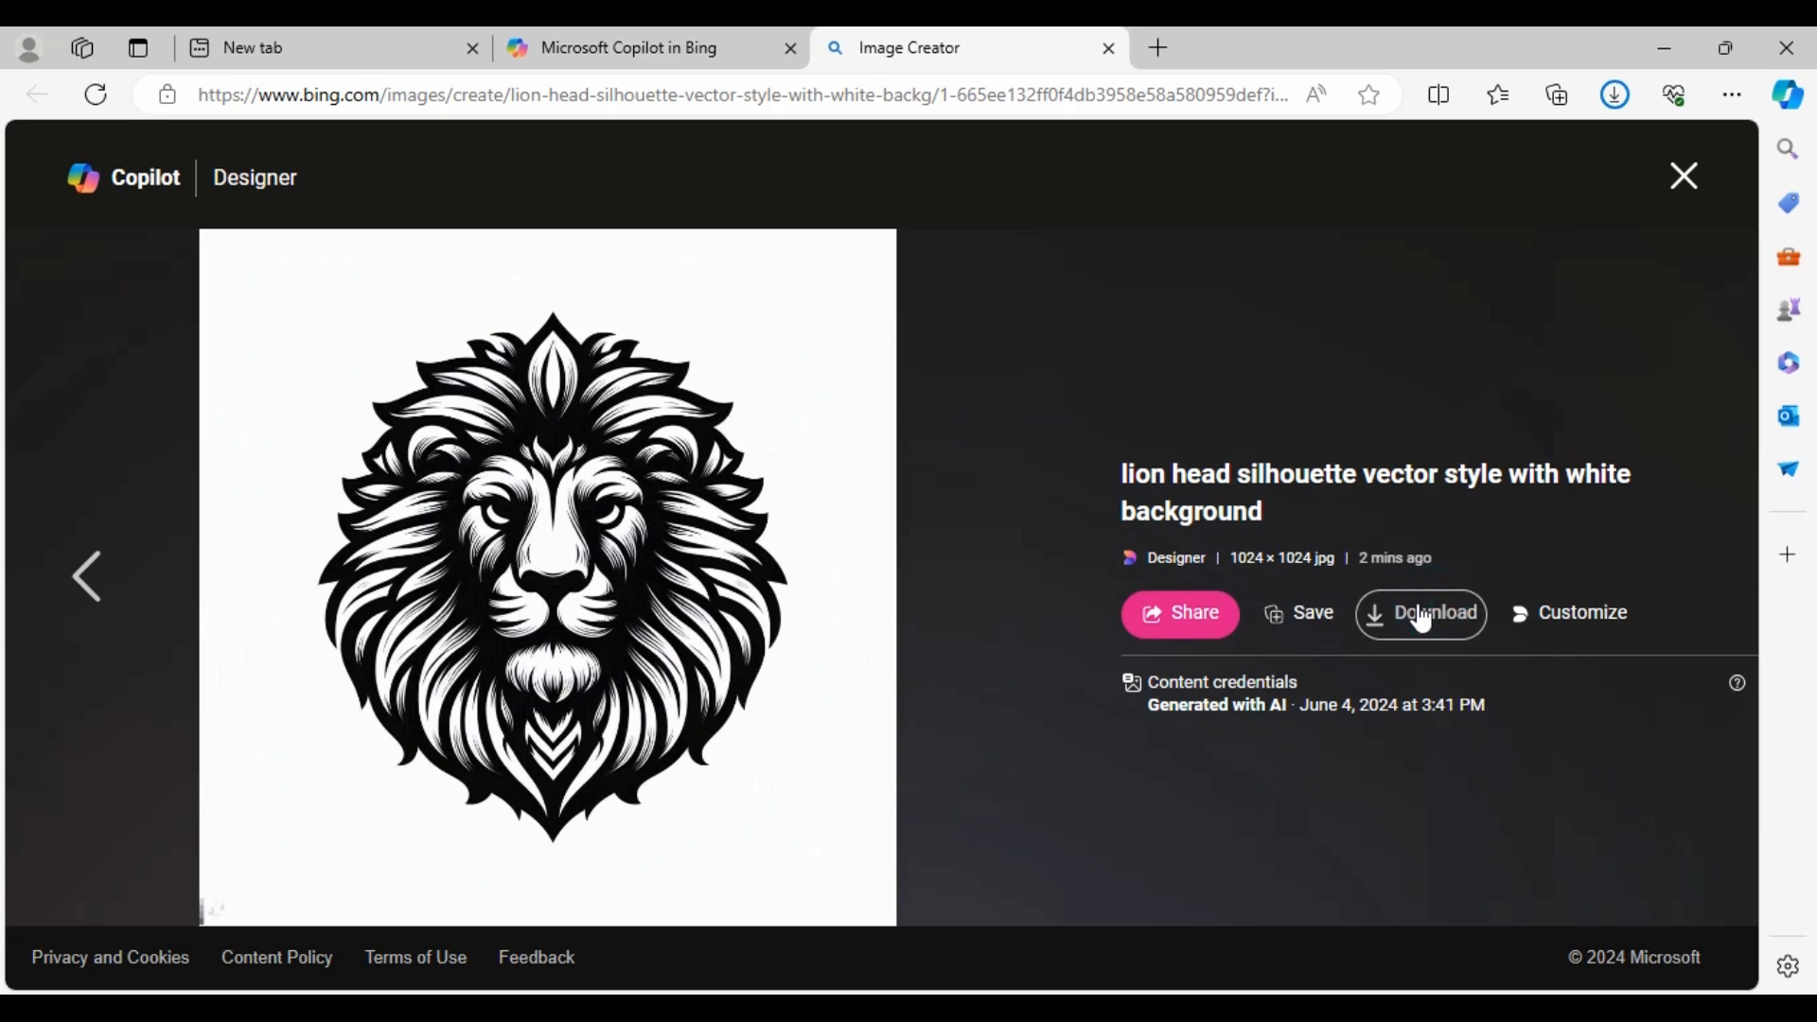
pyautogui.click(1694, 180)
pyautogui.click(1683, 180)
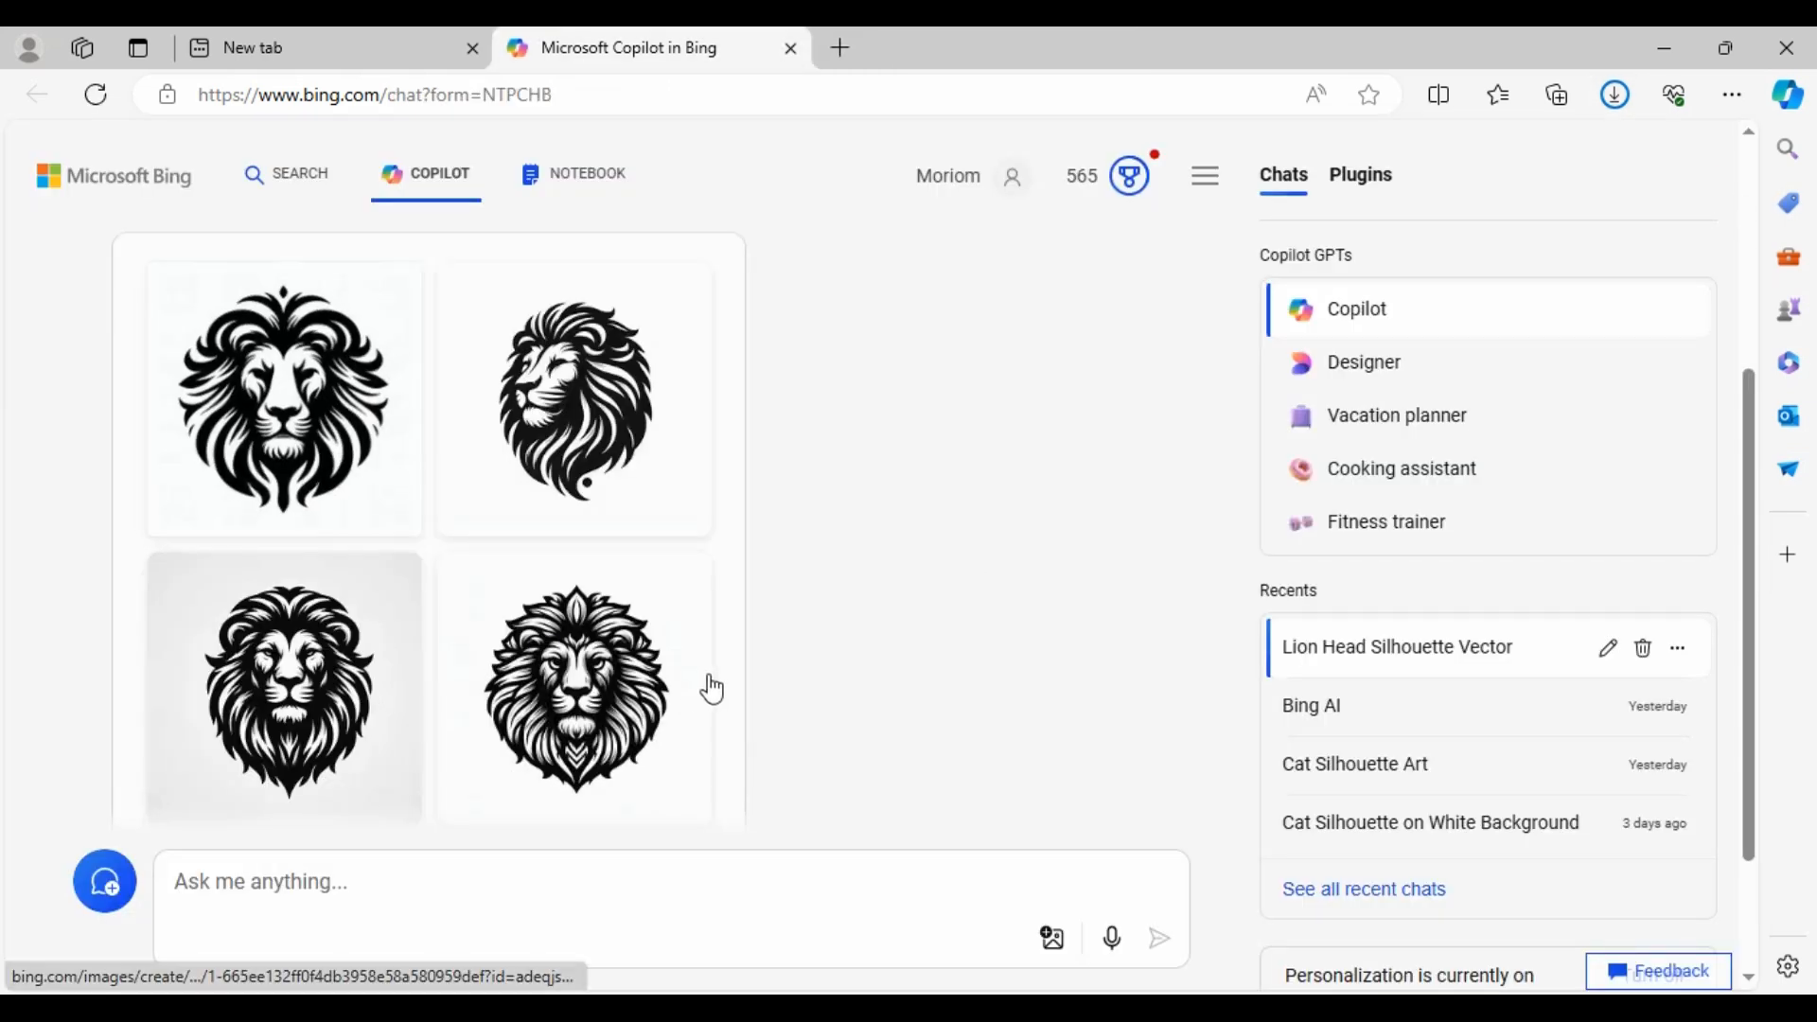
# Copy the earlier prompt "create a lion head silhouette vector style with white background" and submit it again in the same chat.
pyautogui.scroll(5, 823, 486)
pyautogui.moveTo(135, 421)
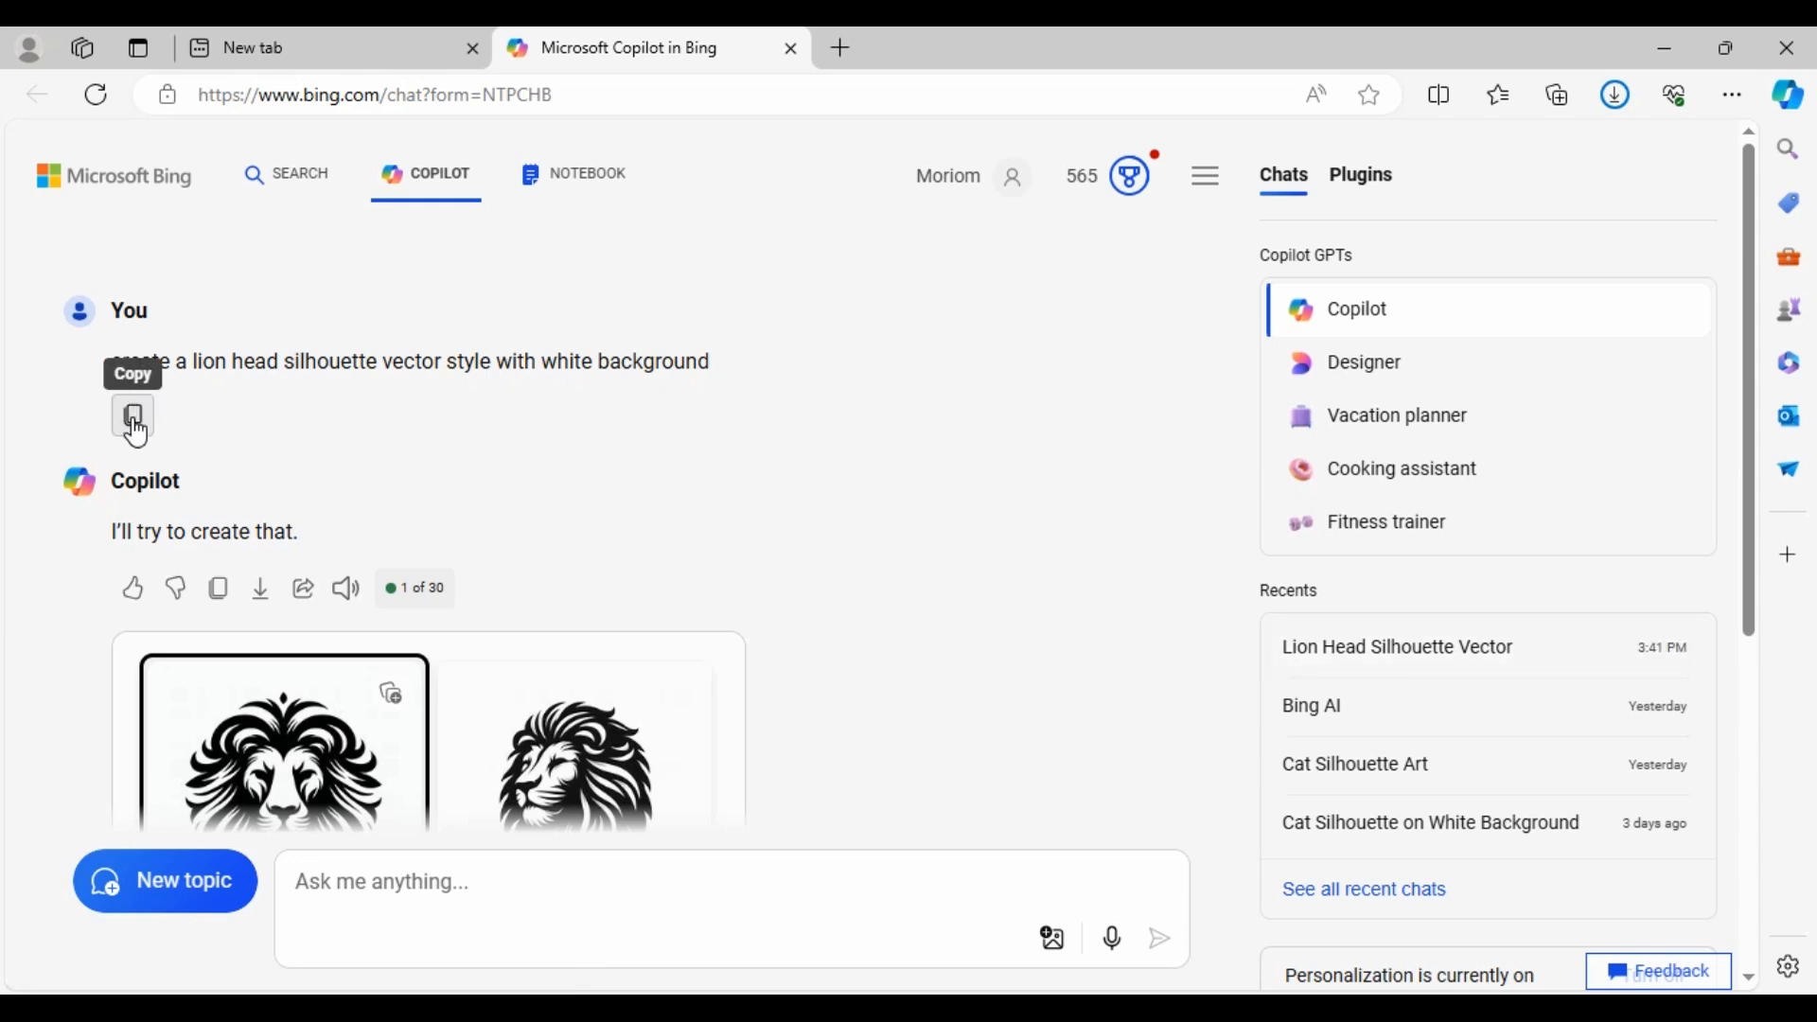
pyautogui.scroll(-3, 378, 984)
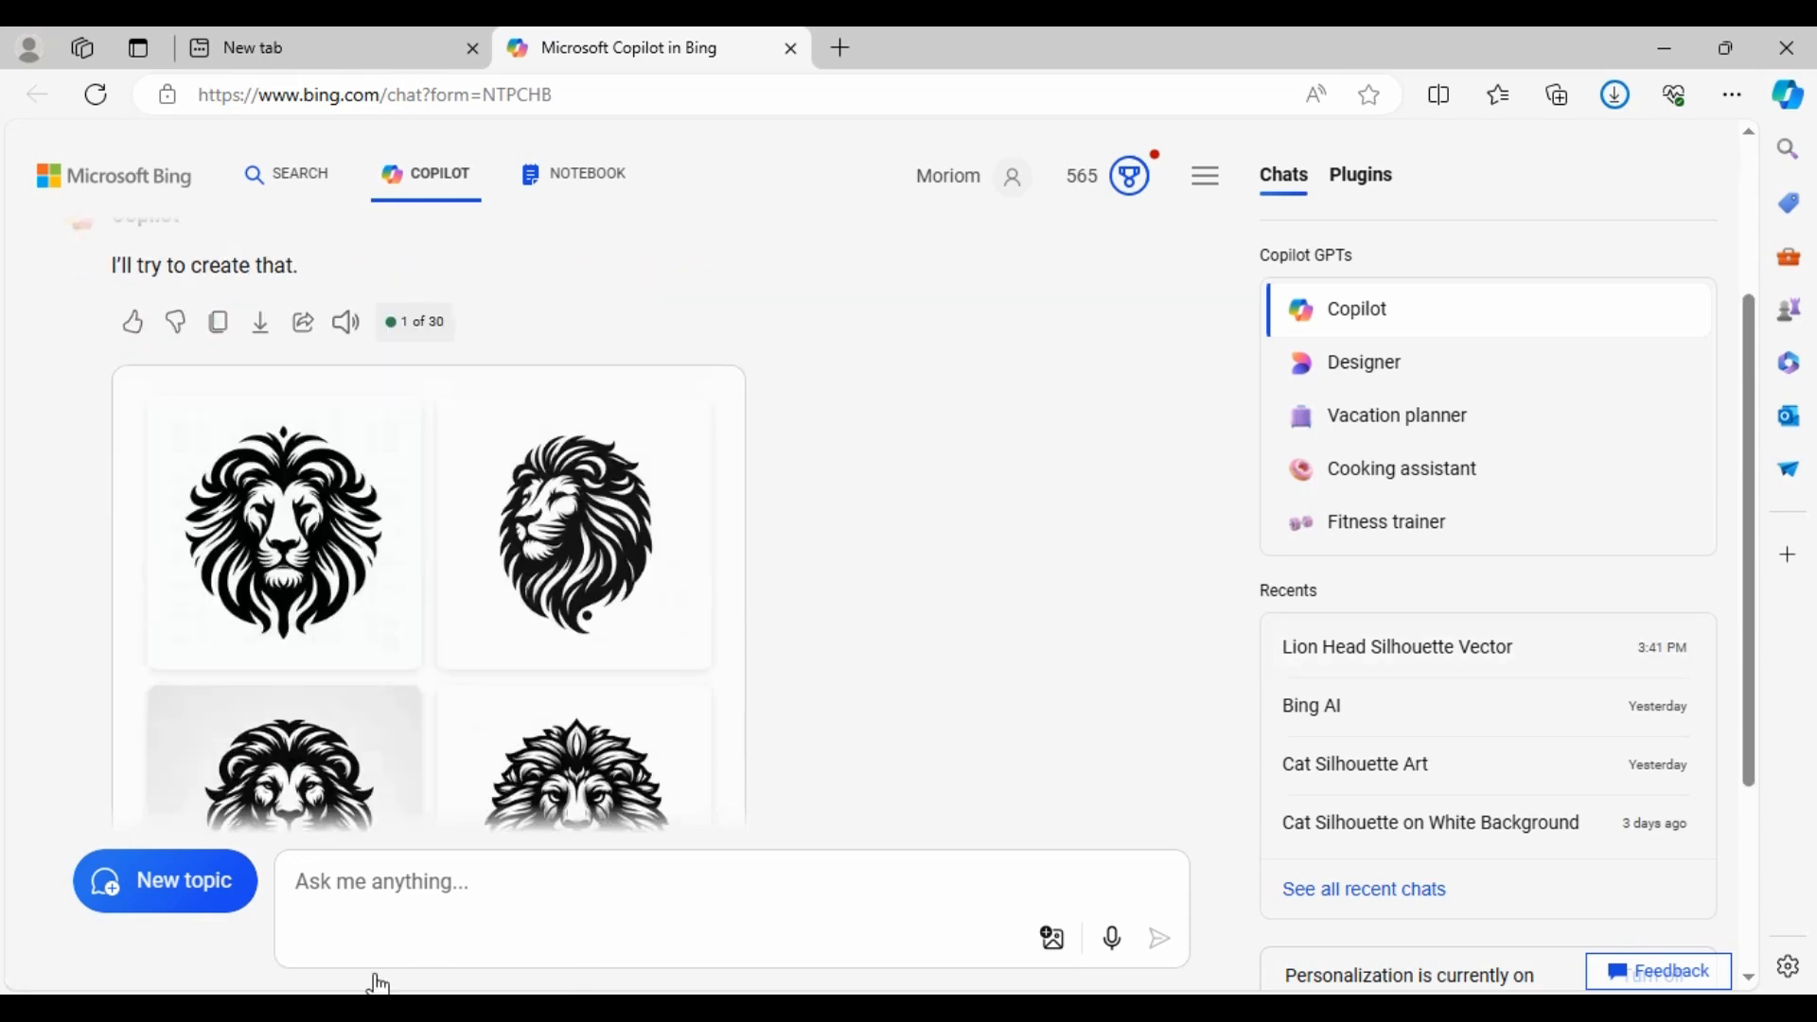
pyautogui.click(381, 888)
pyautogui.hotkey('ctrl', 'v')
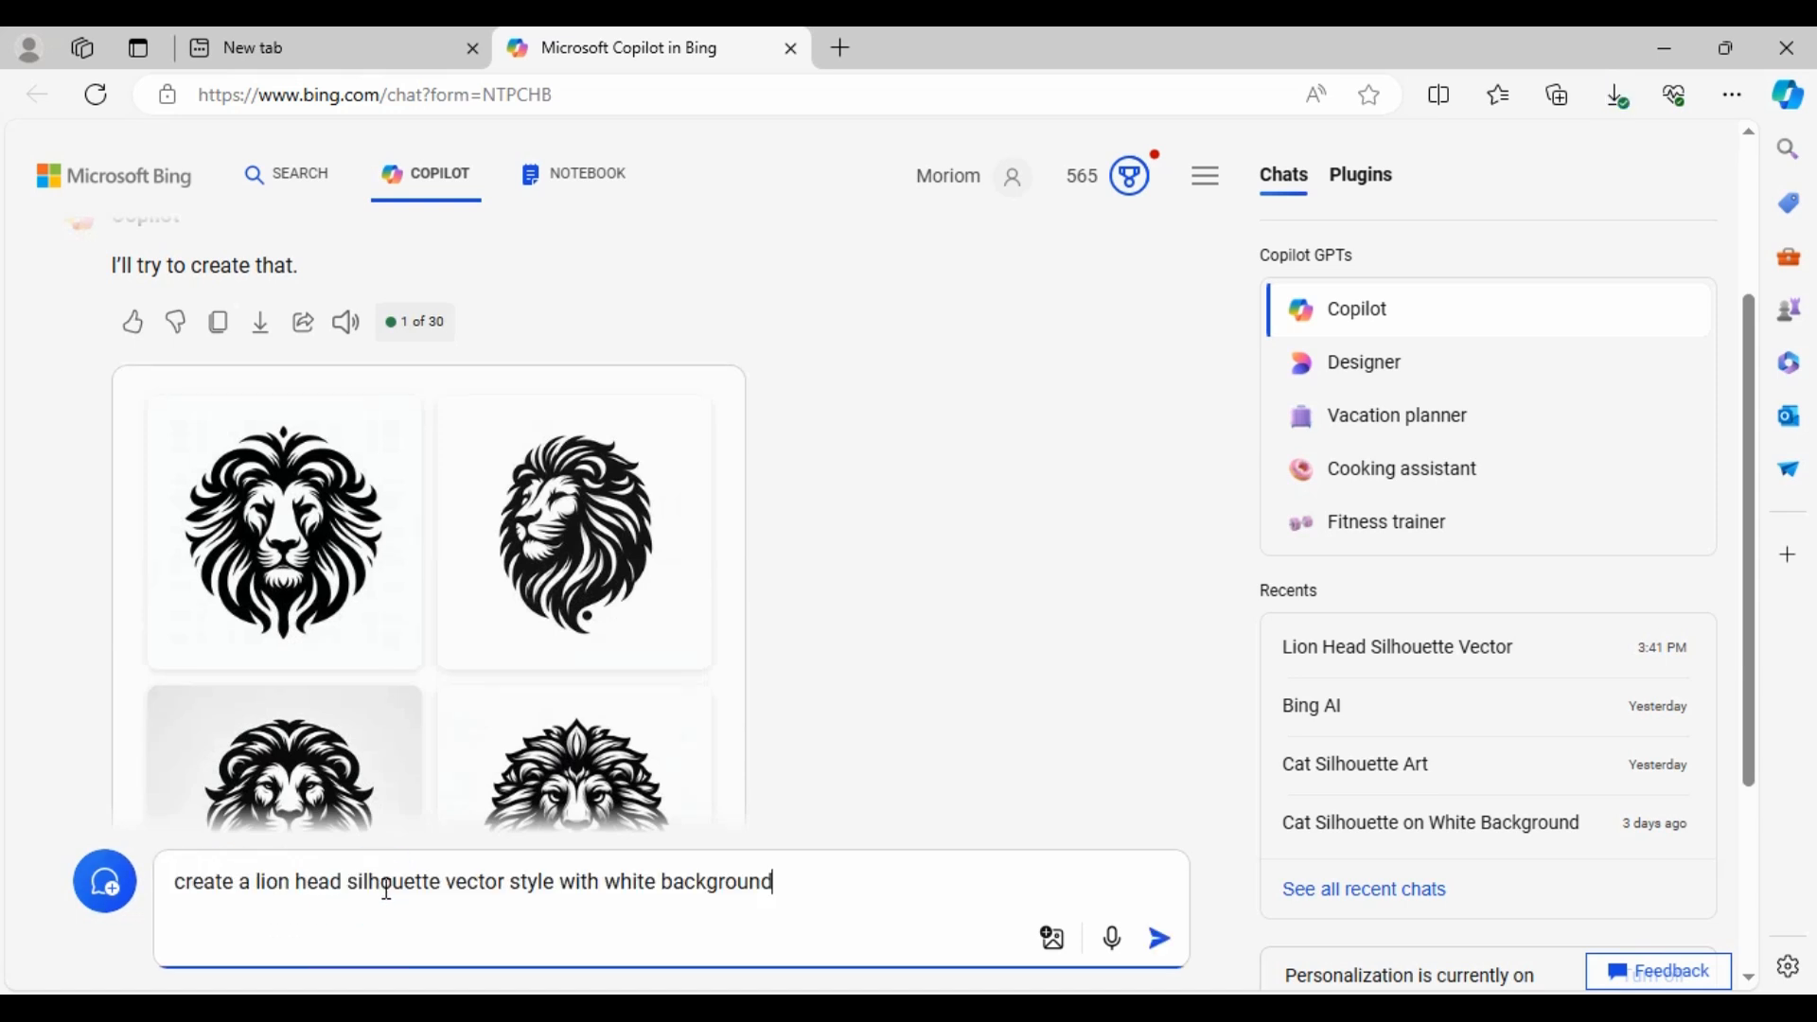
pyautogui.click(1159, 939)
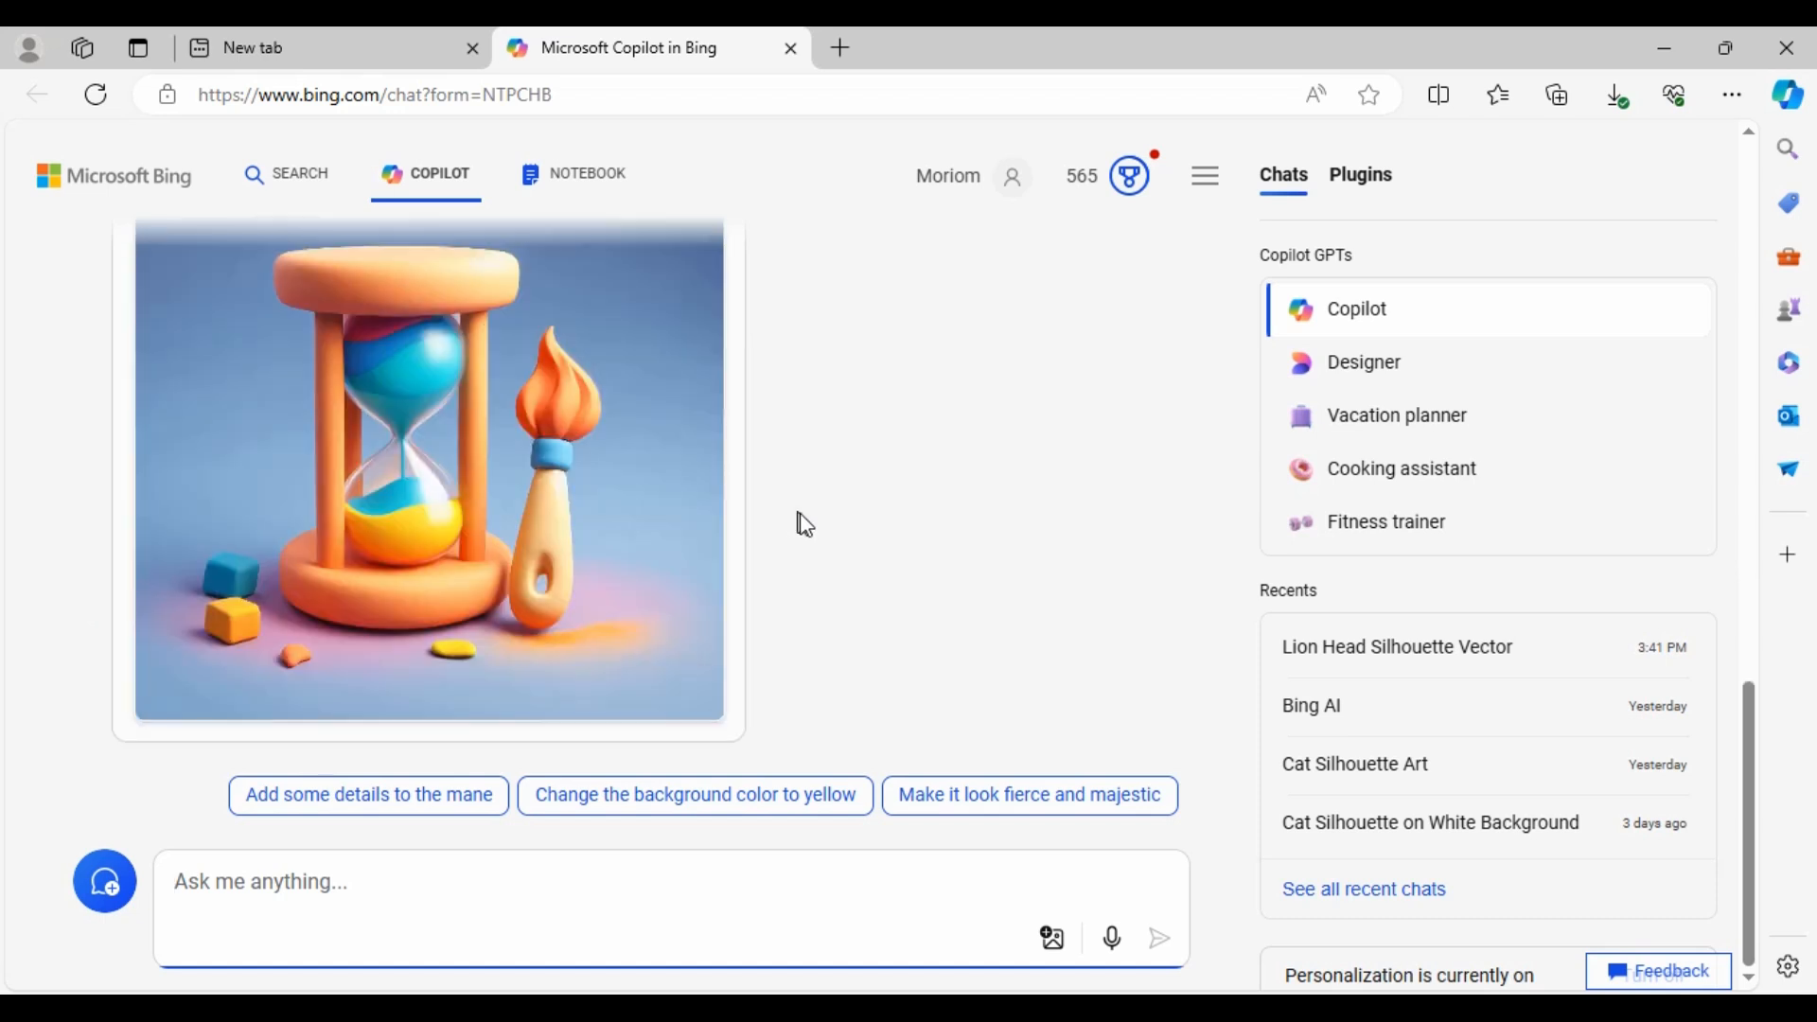
# Download the first two left-facing lion profiles from the second set of generated images.
pyautogui.scroll(3, 891, 532)
pyautogui.scroll(1, 888, 523)
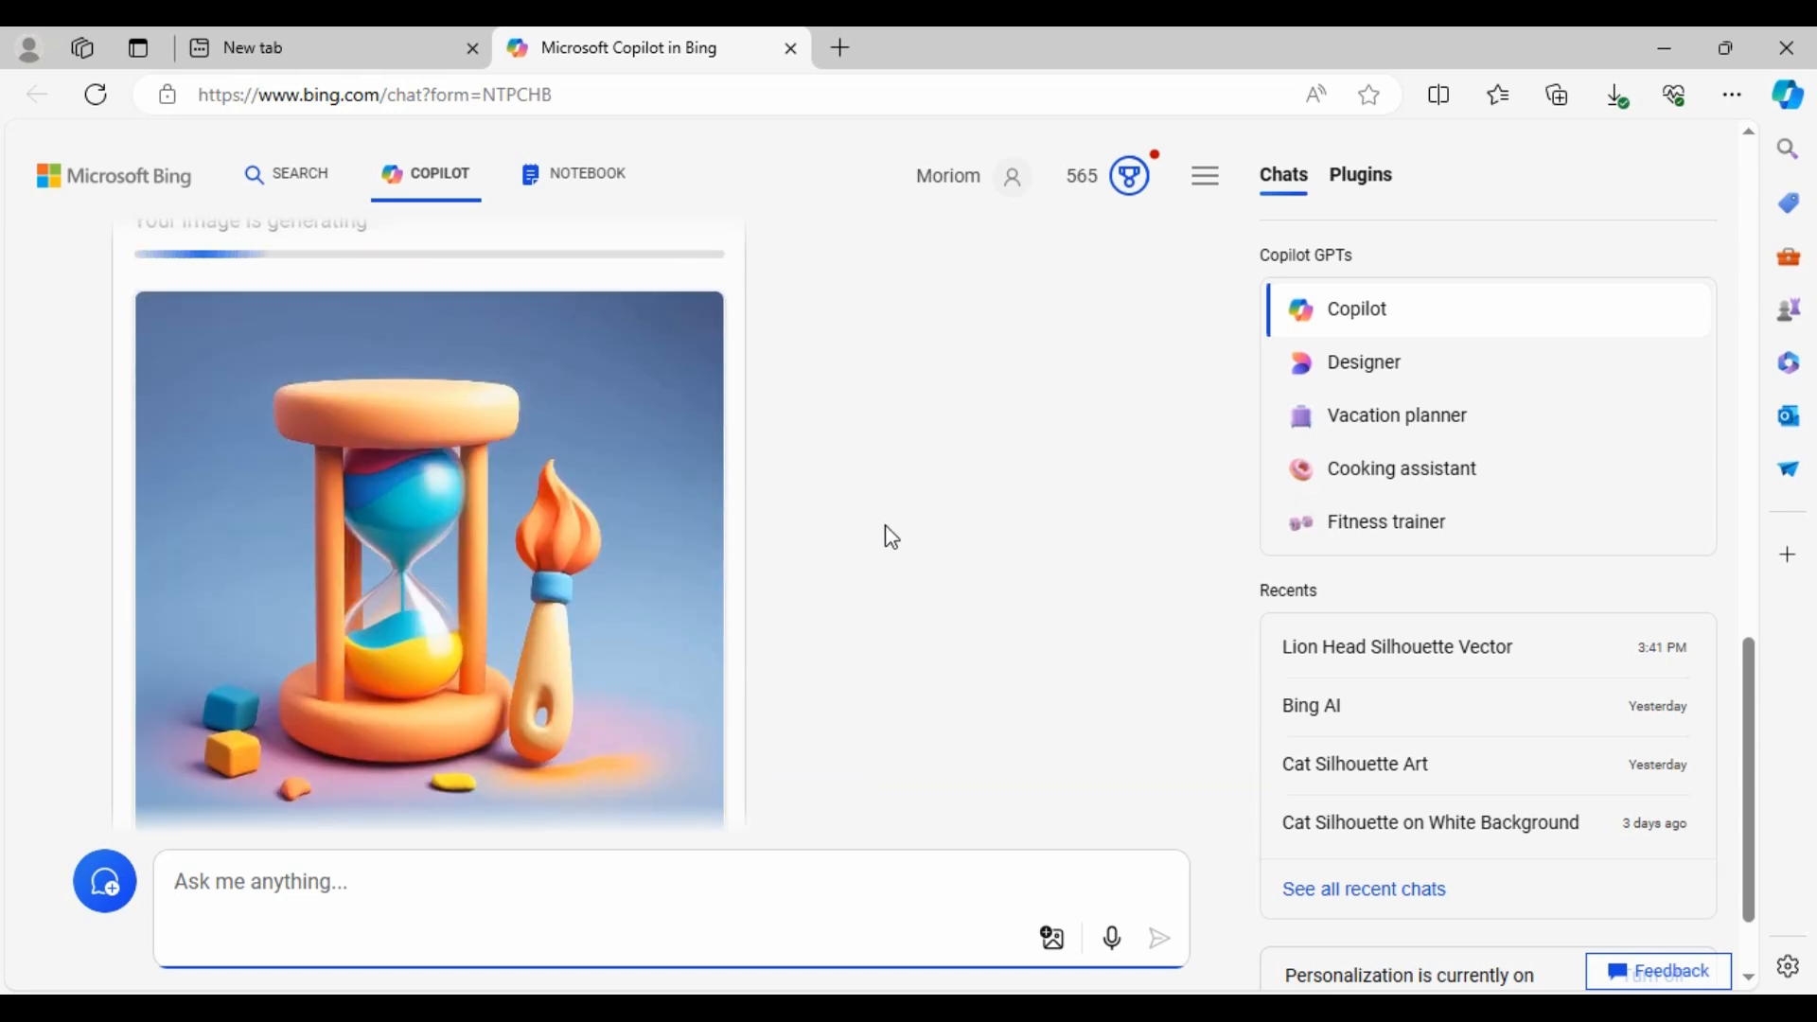
pyautogui.scroll(3, 889, 539)
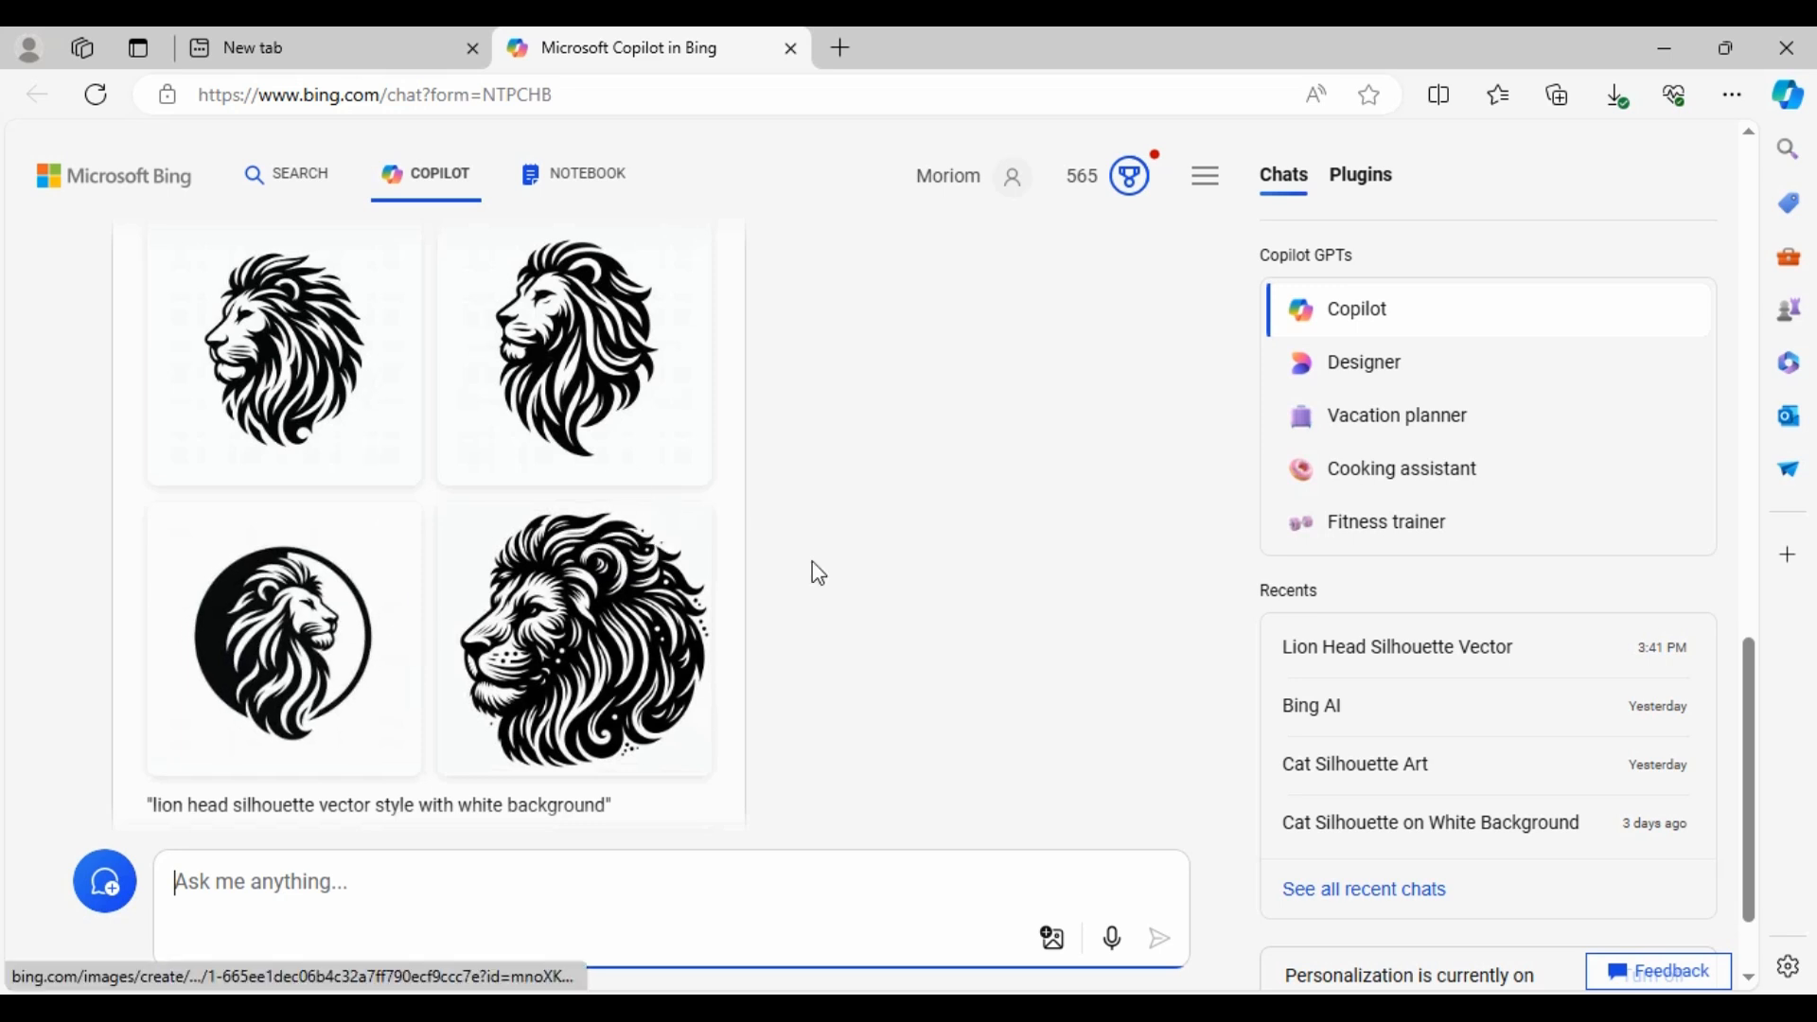
pyautogui.scroll(10, 818, 572)
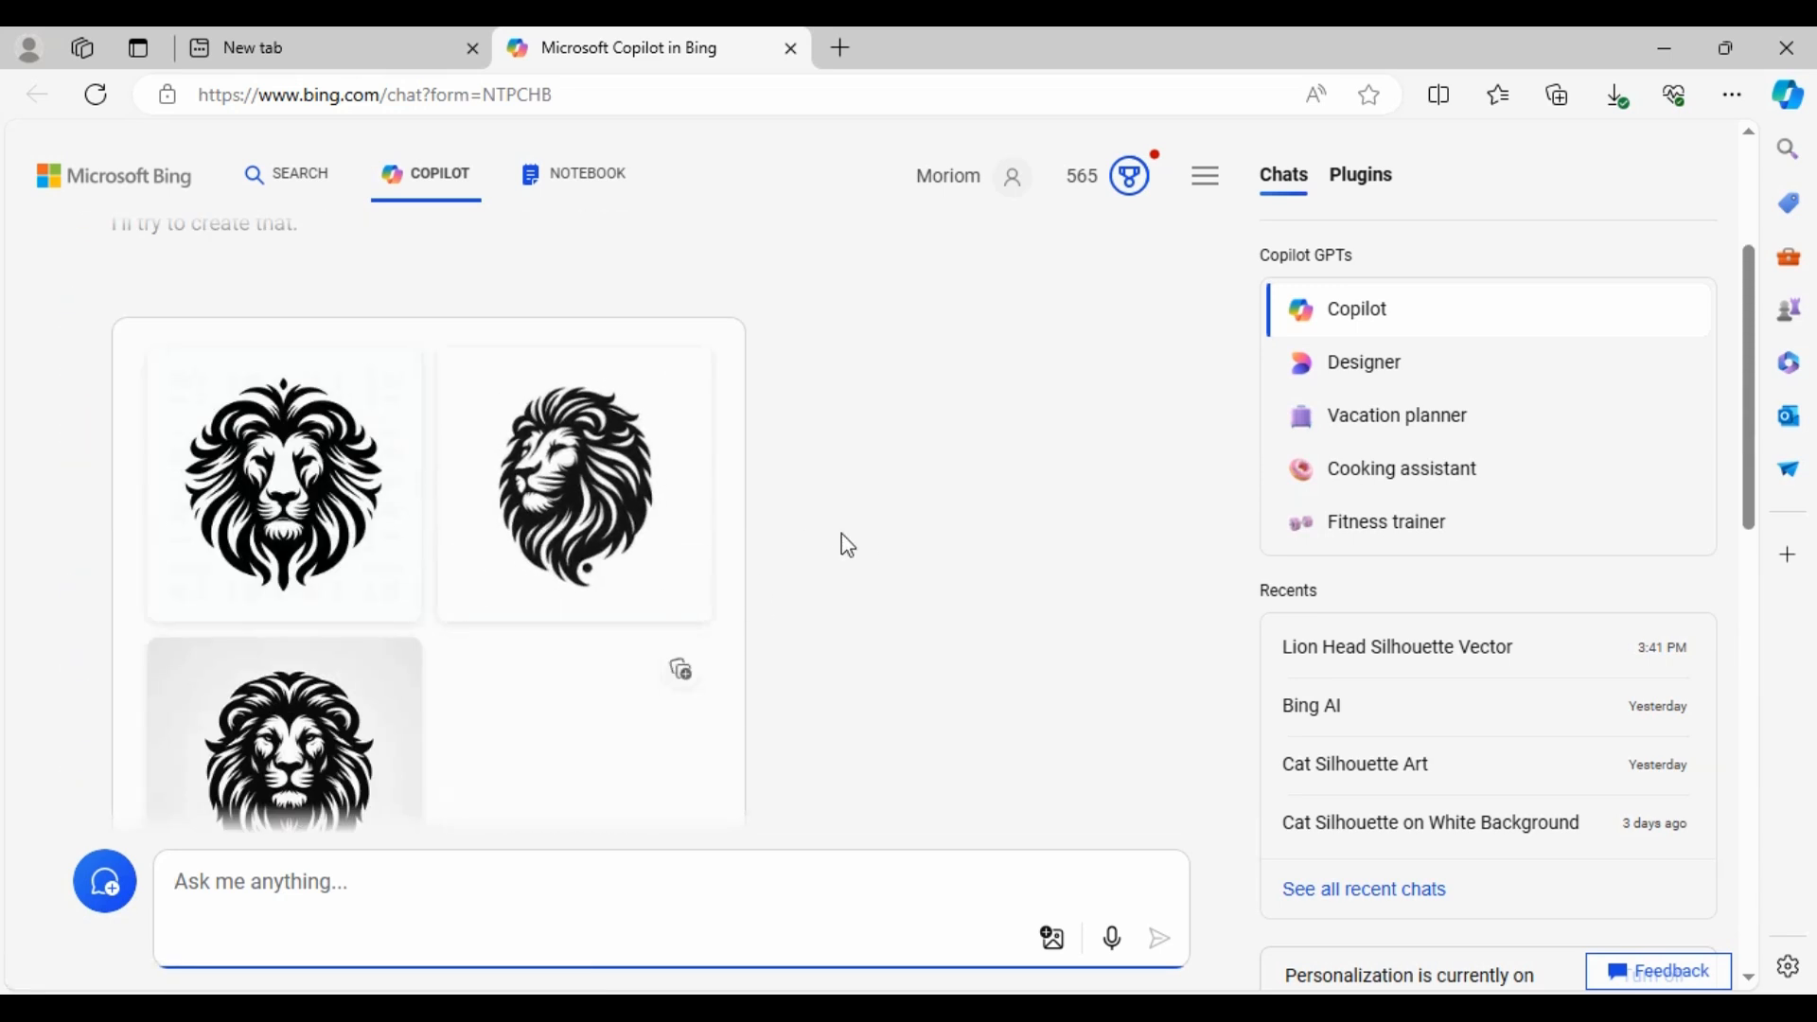
pyautogui.scroll(-10, 882, 549)
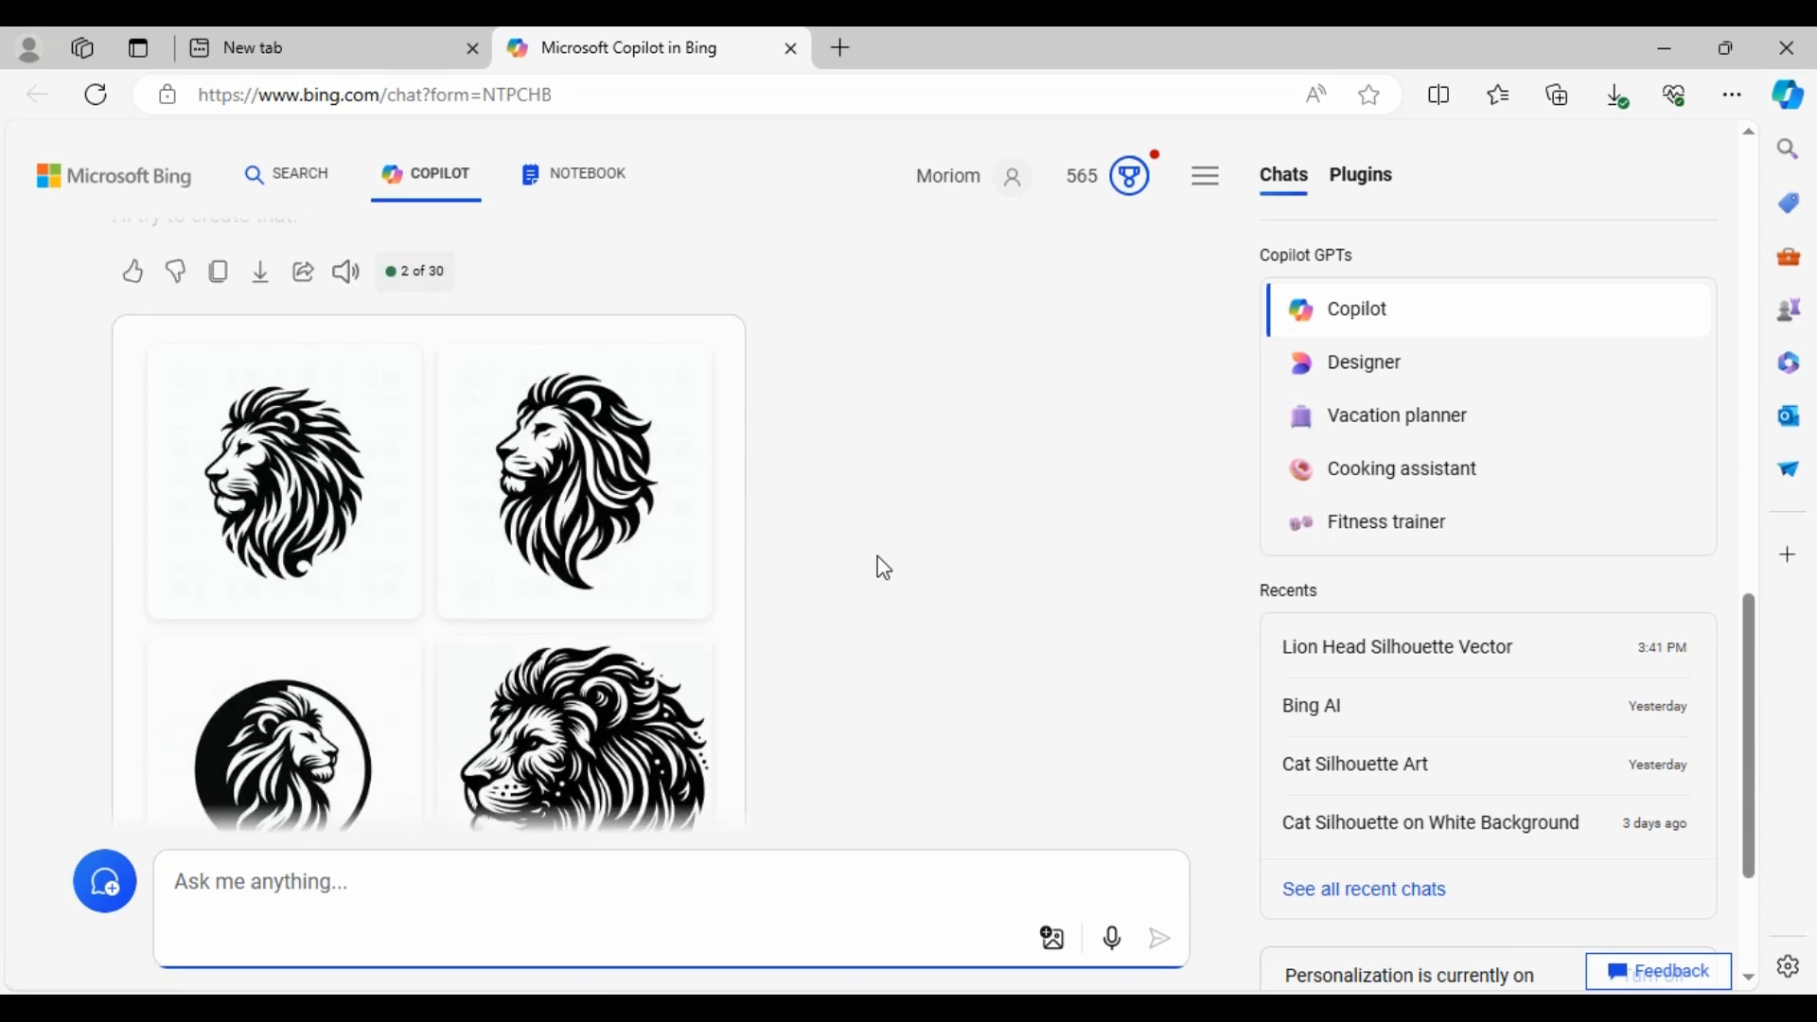
pyautogui.click(301, 448)
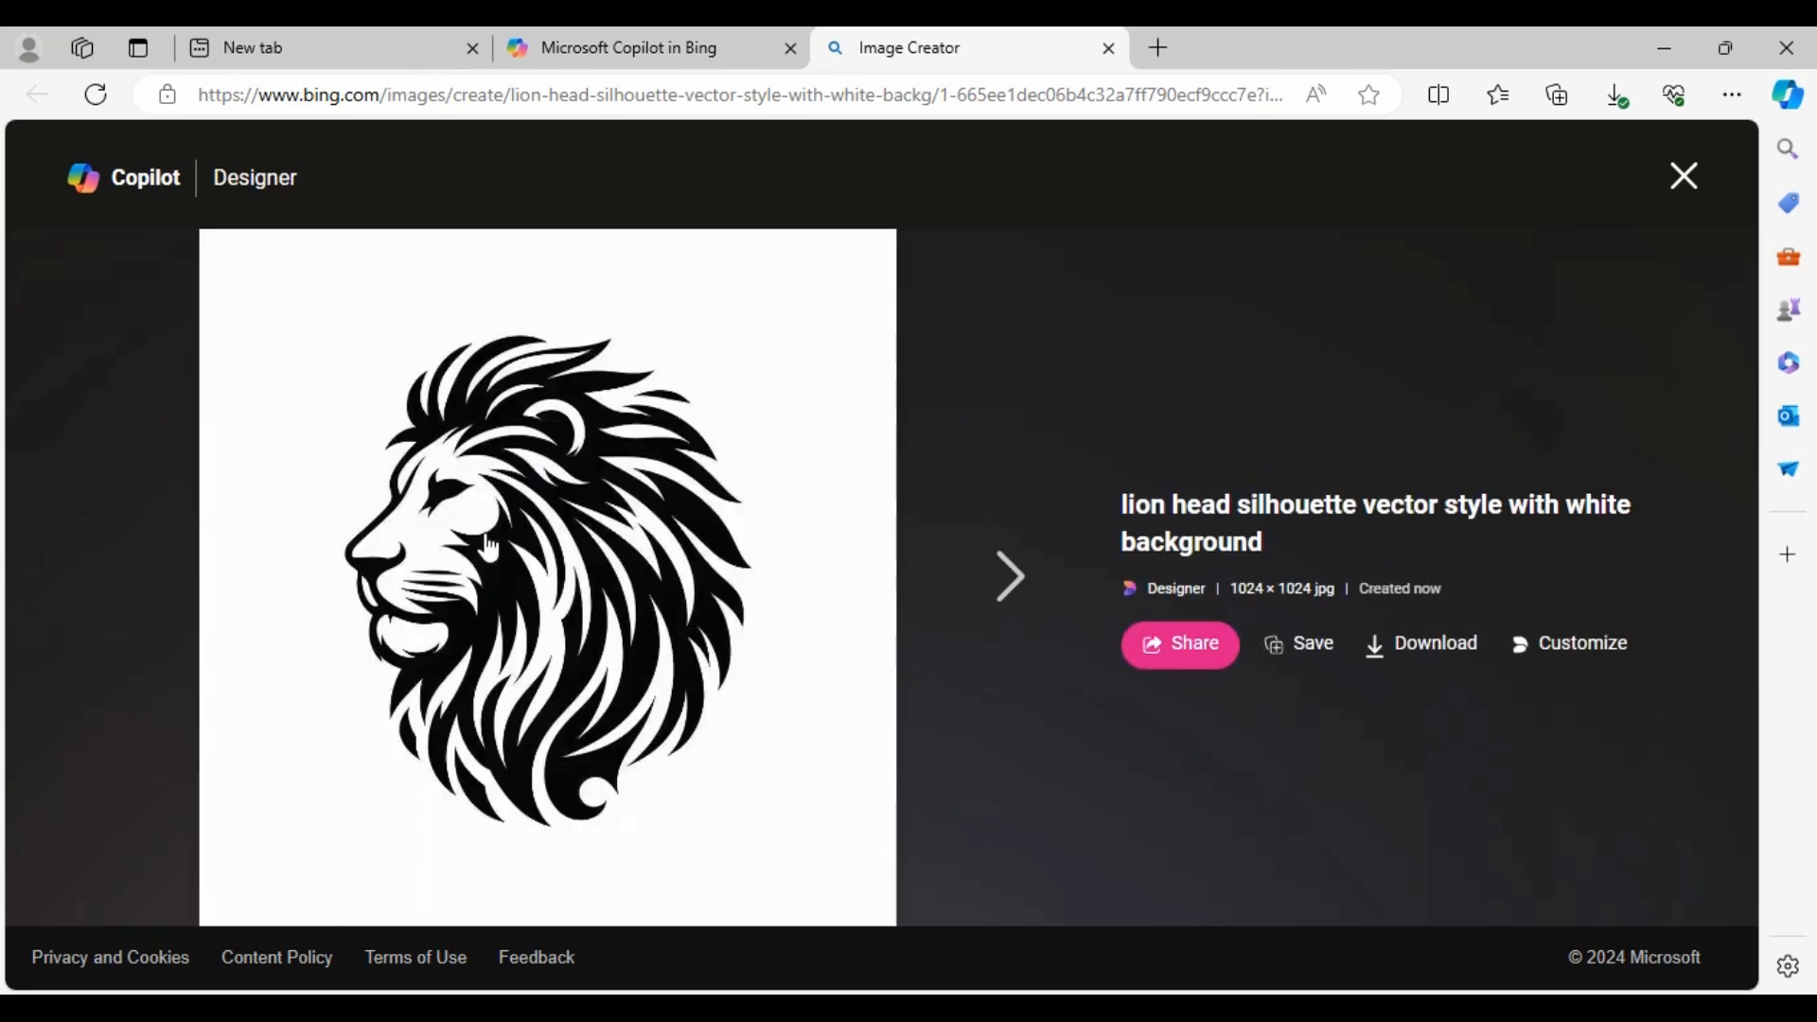
pyautogui.click(1413, 660)
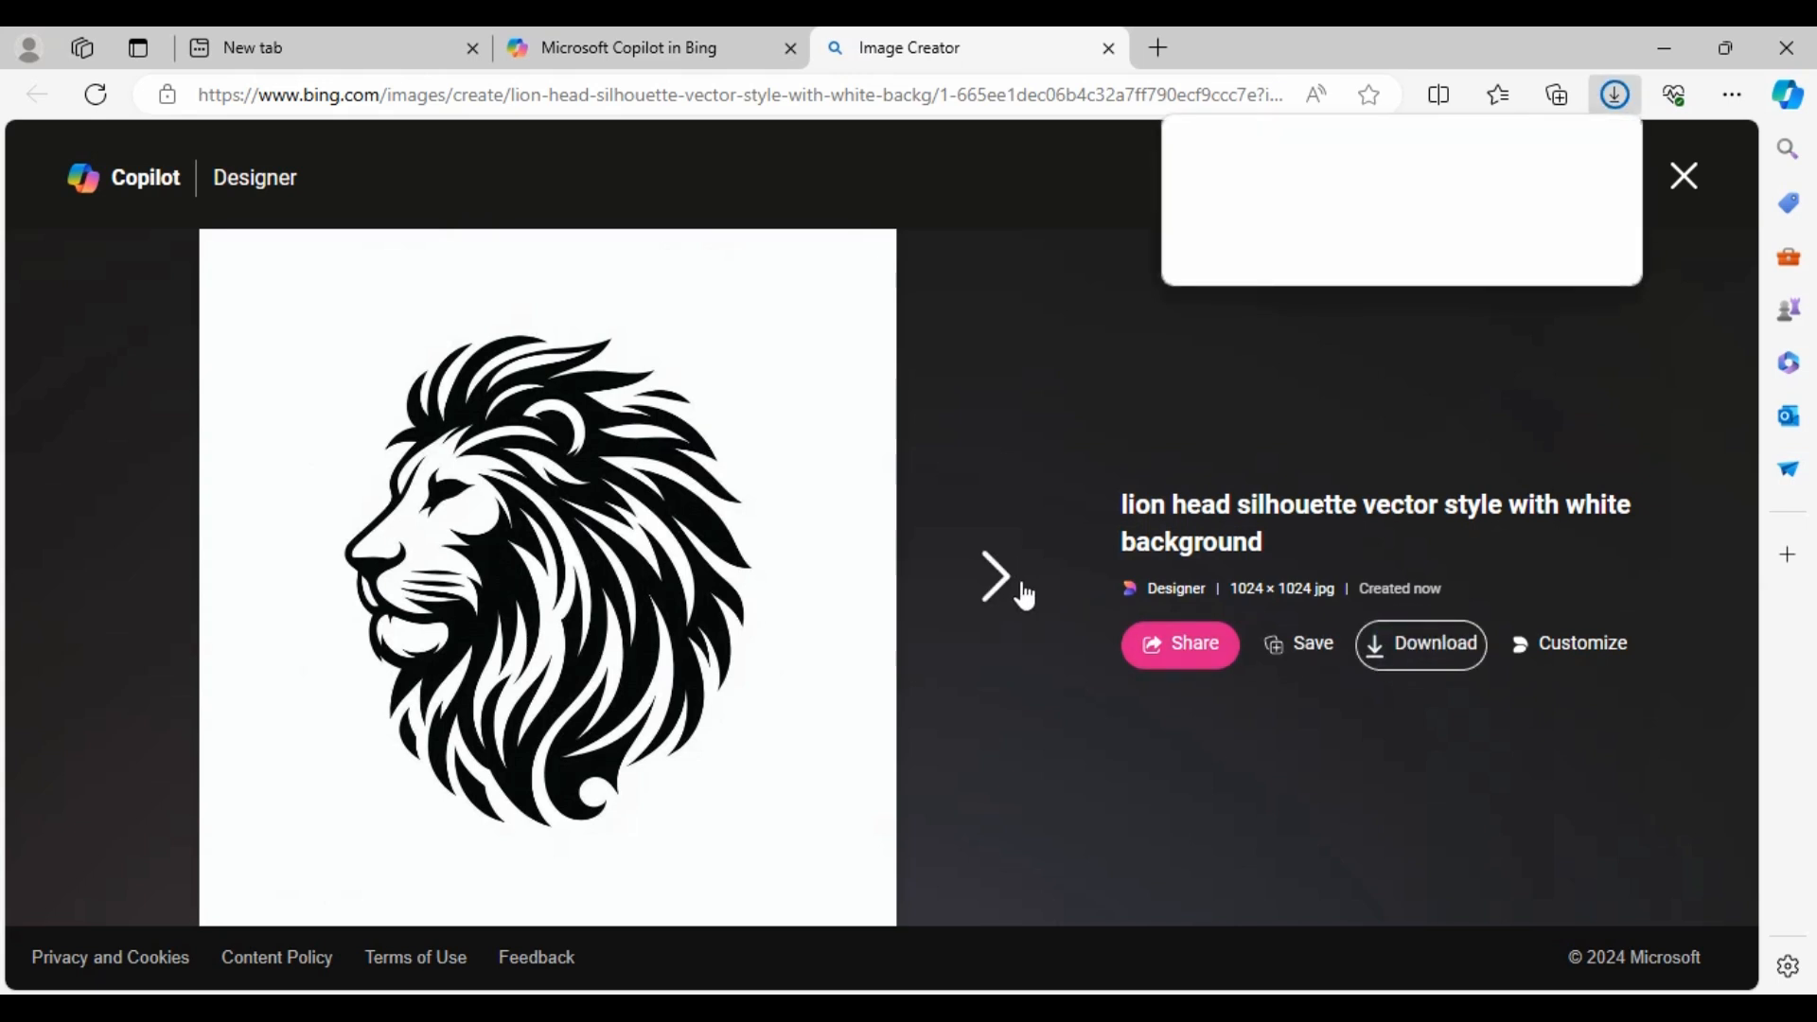
pyautogui.click(1001, 591)
pyautogui.click(1000, 591)
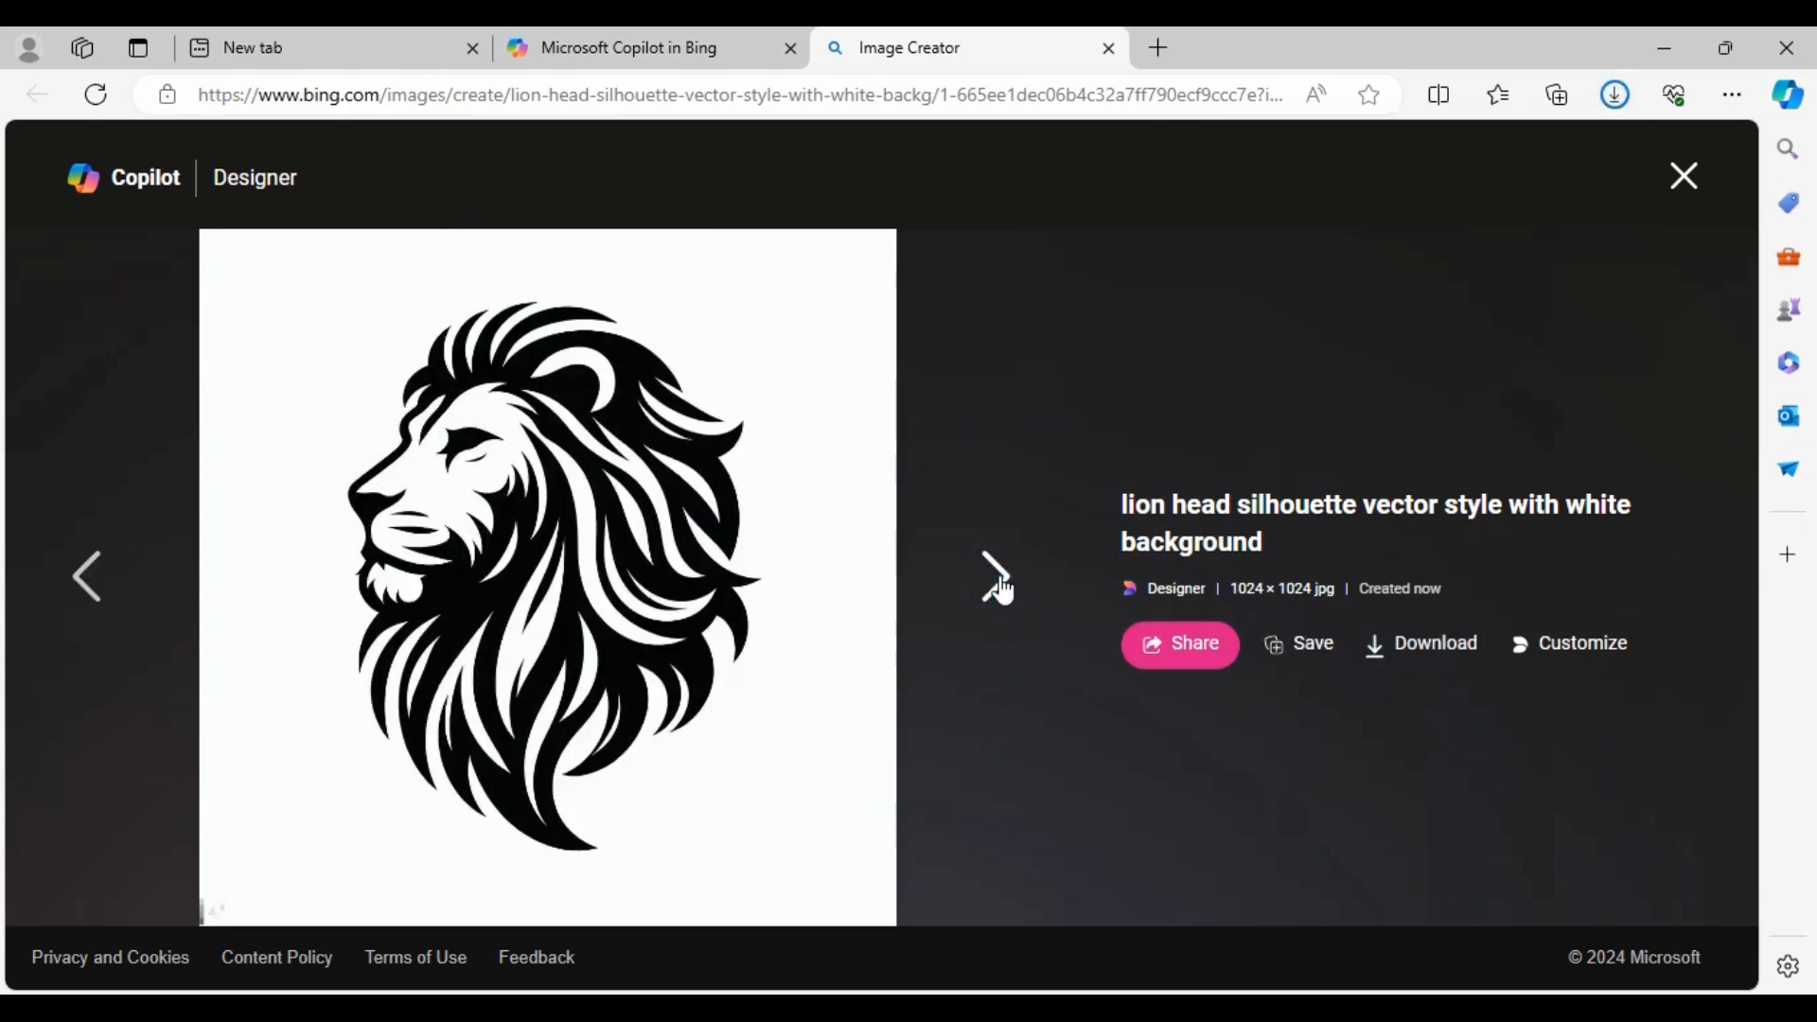
pyautogui.click(1413, 622)
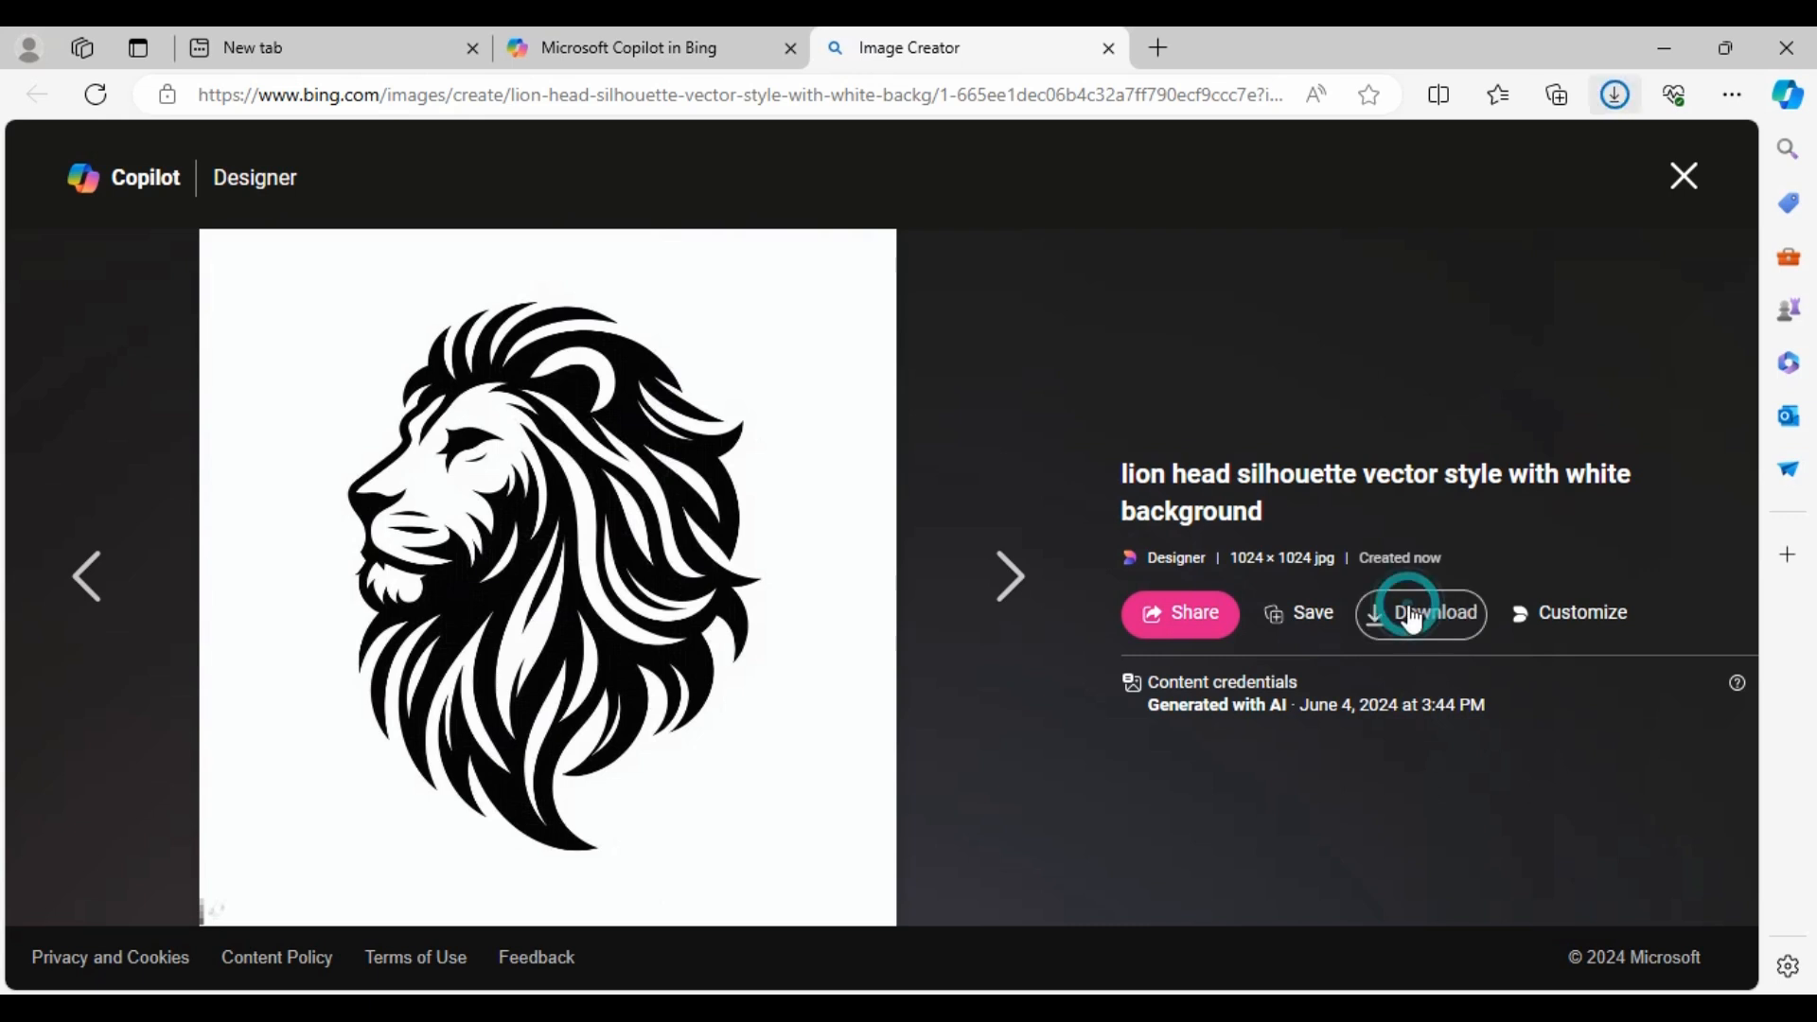
# View the third image of the second set, the lion in a circle, and close the image viewer.
pyautogui.click(1005, 580)
pyautogui.click(1005, 580)
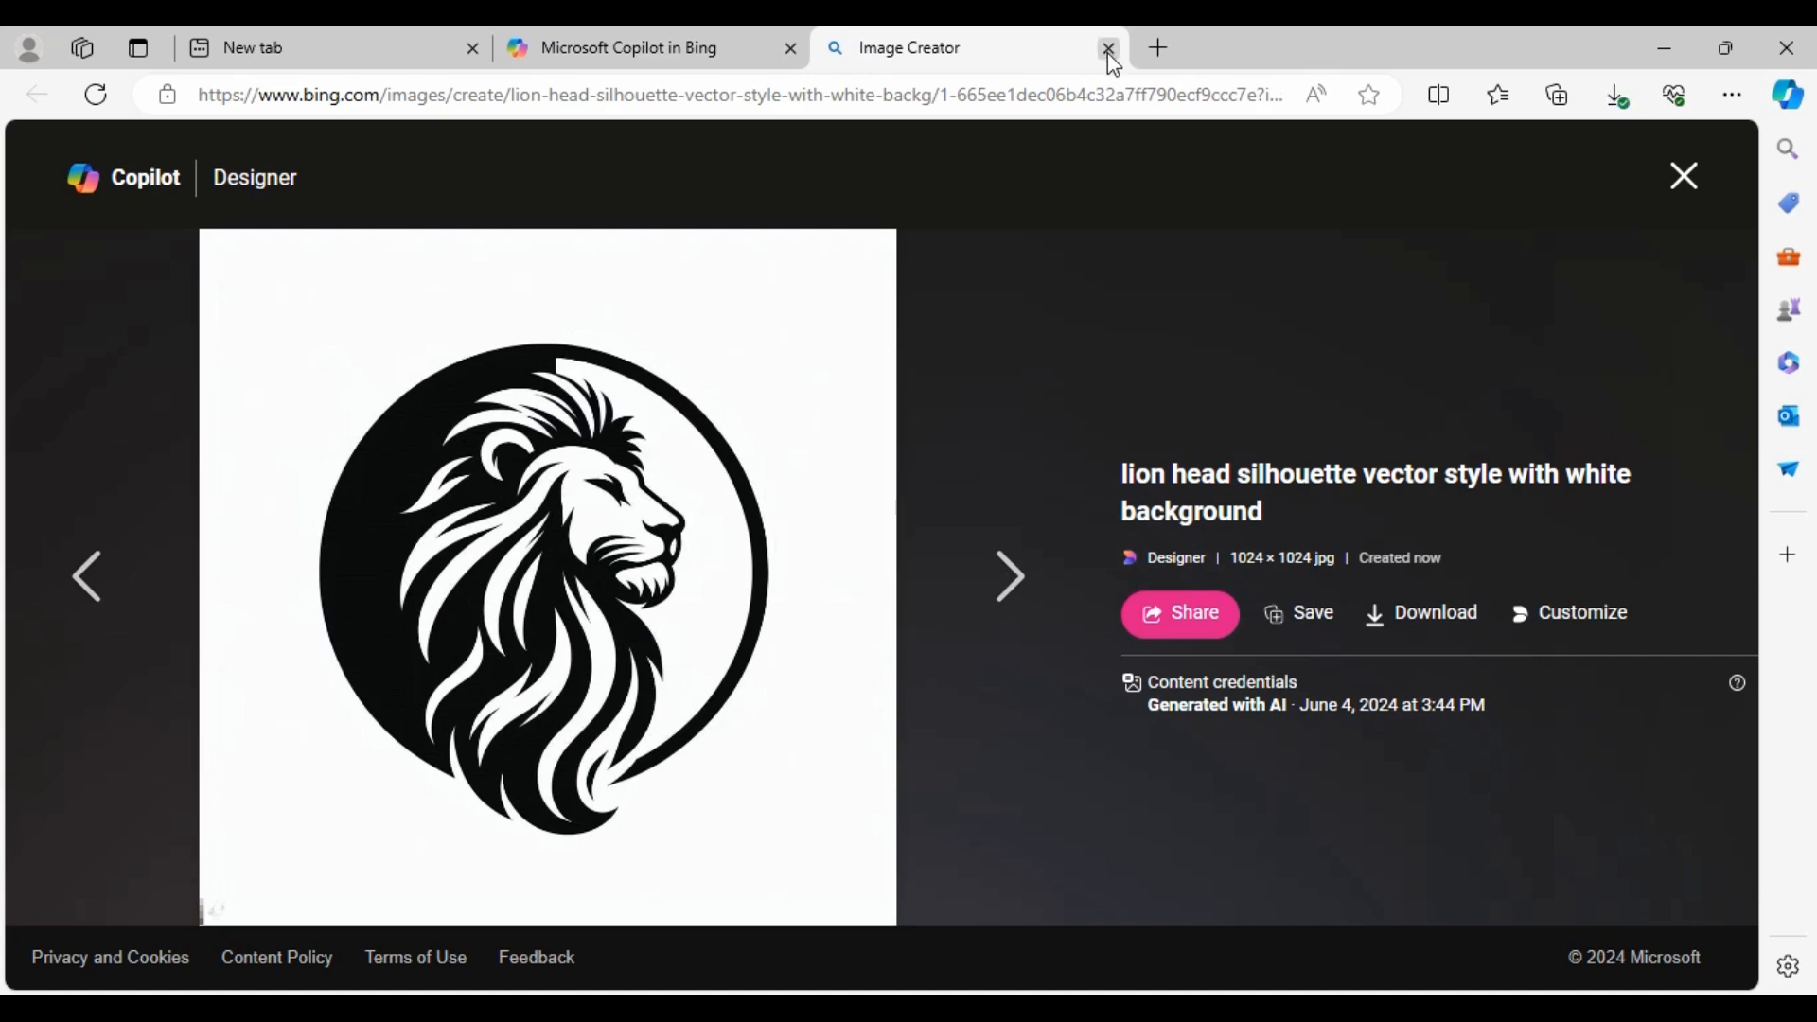
pyautogui.click(1683, 176)
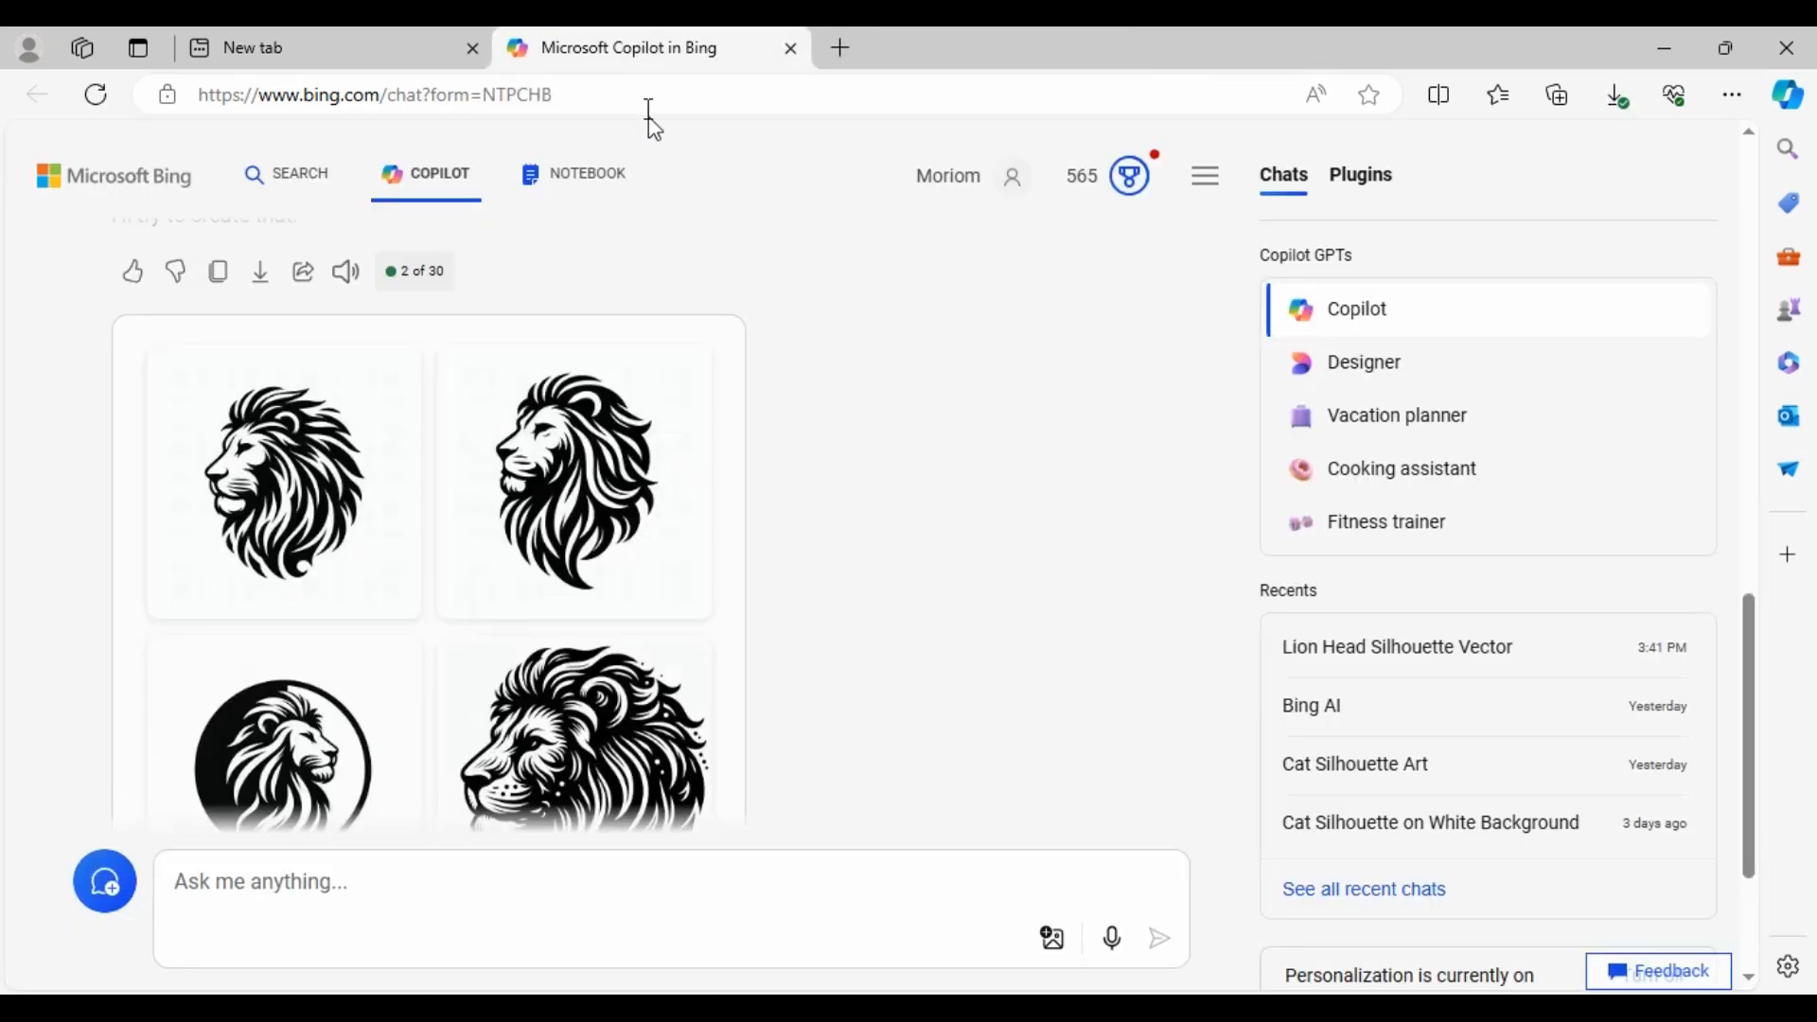
# Compare both generated sets of lion heads, checking the repeated prompt and each reply's response counter.
pyautogui.scroll(-3, 1026, 629)
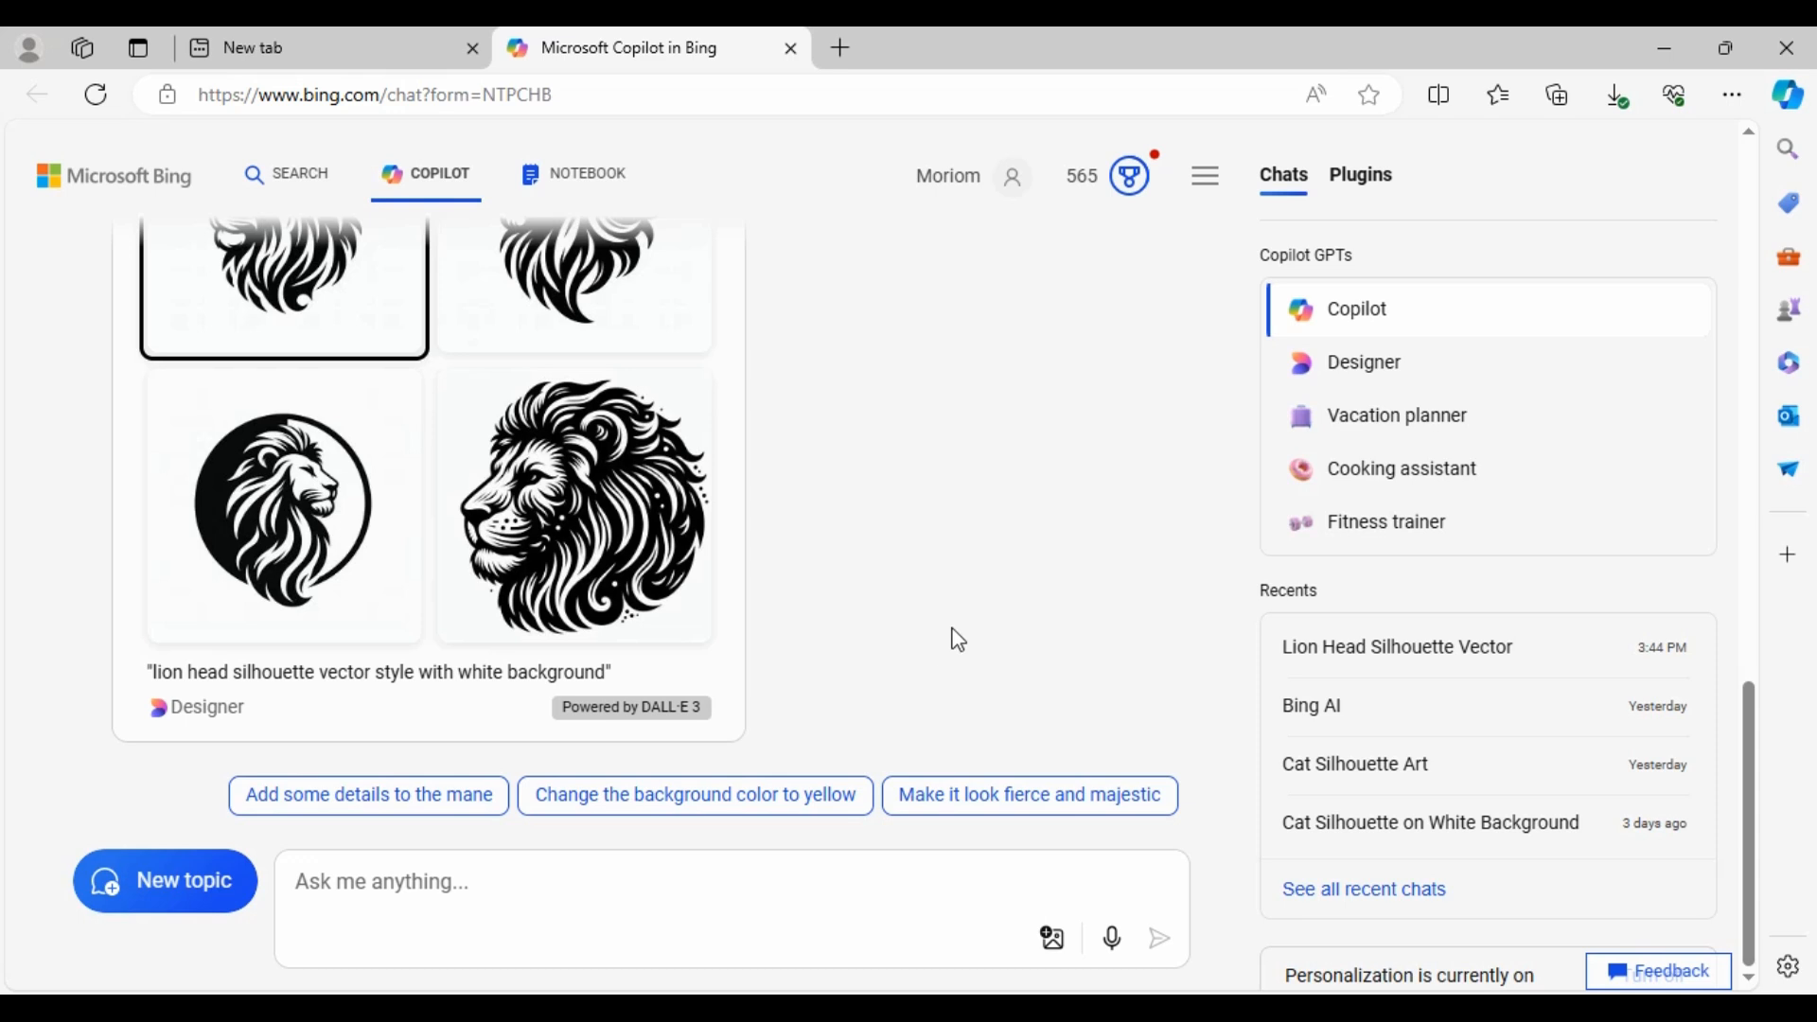
pyautogui.scroll(2, 833, 624)
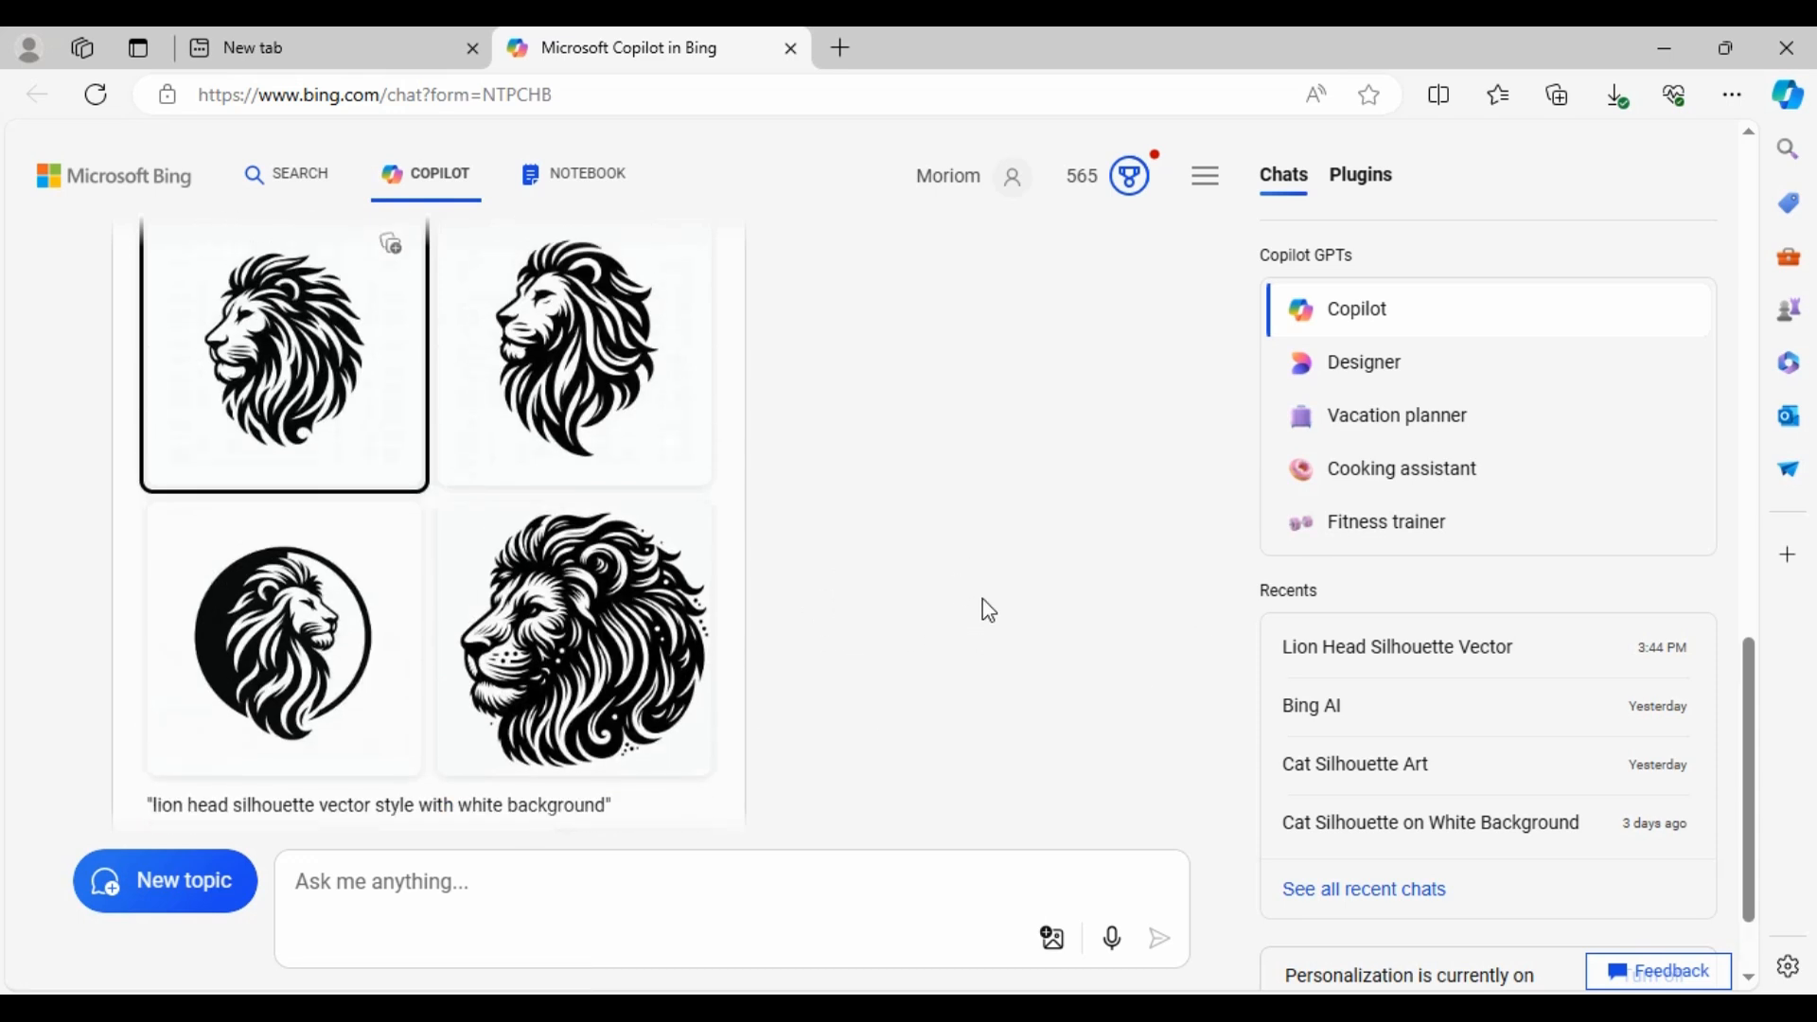
pyautogui.scroll(2, 982, 604)
pyautogui.scroll(-3, 977, 608)
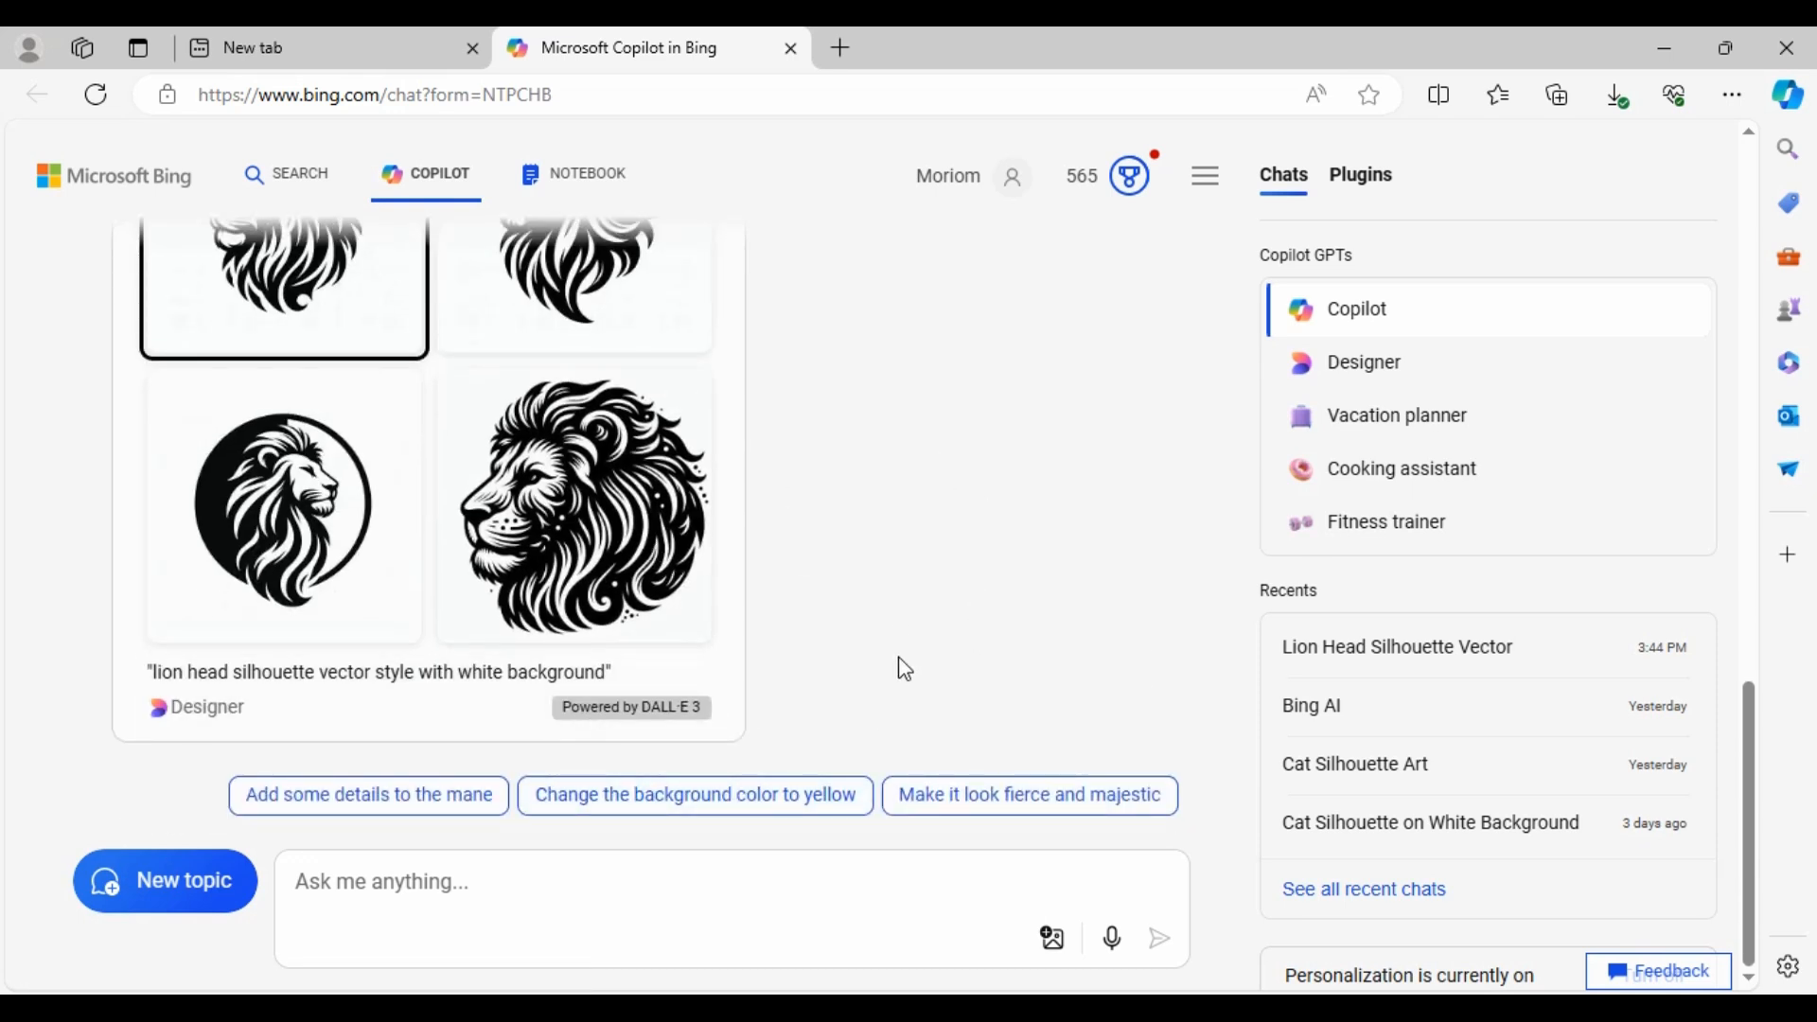
pyautogui.scroll(10, 904, 668)
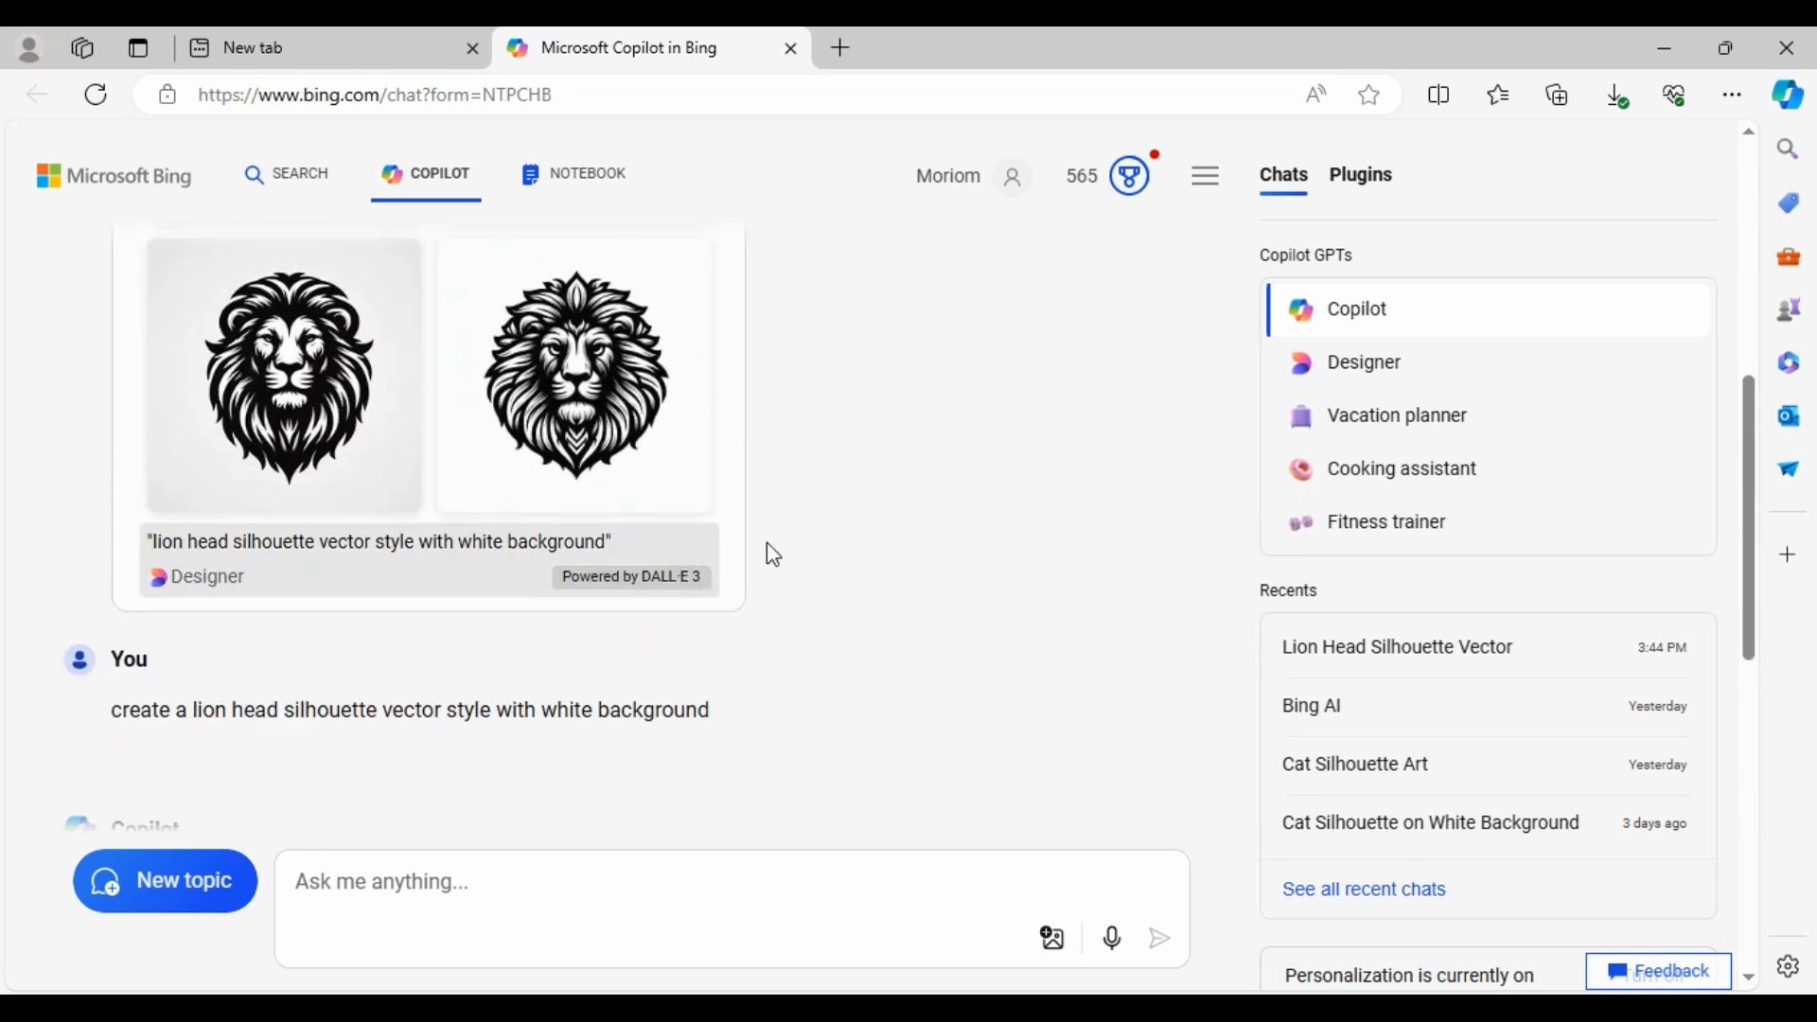
pyautogui.scroll(-7, 794, 587)
pyautogui.scroll(3, 800, 592)
pyautogui.scroll(-1, 800, 592)
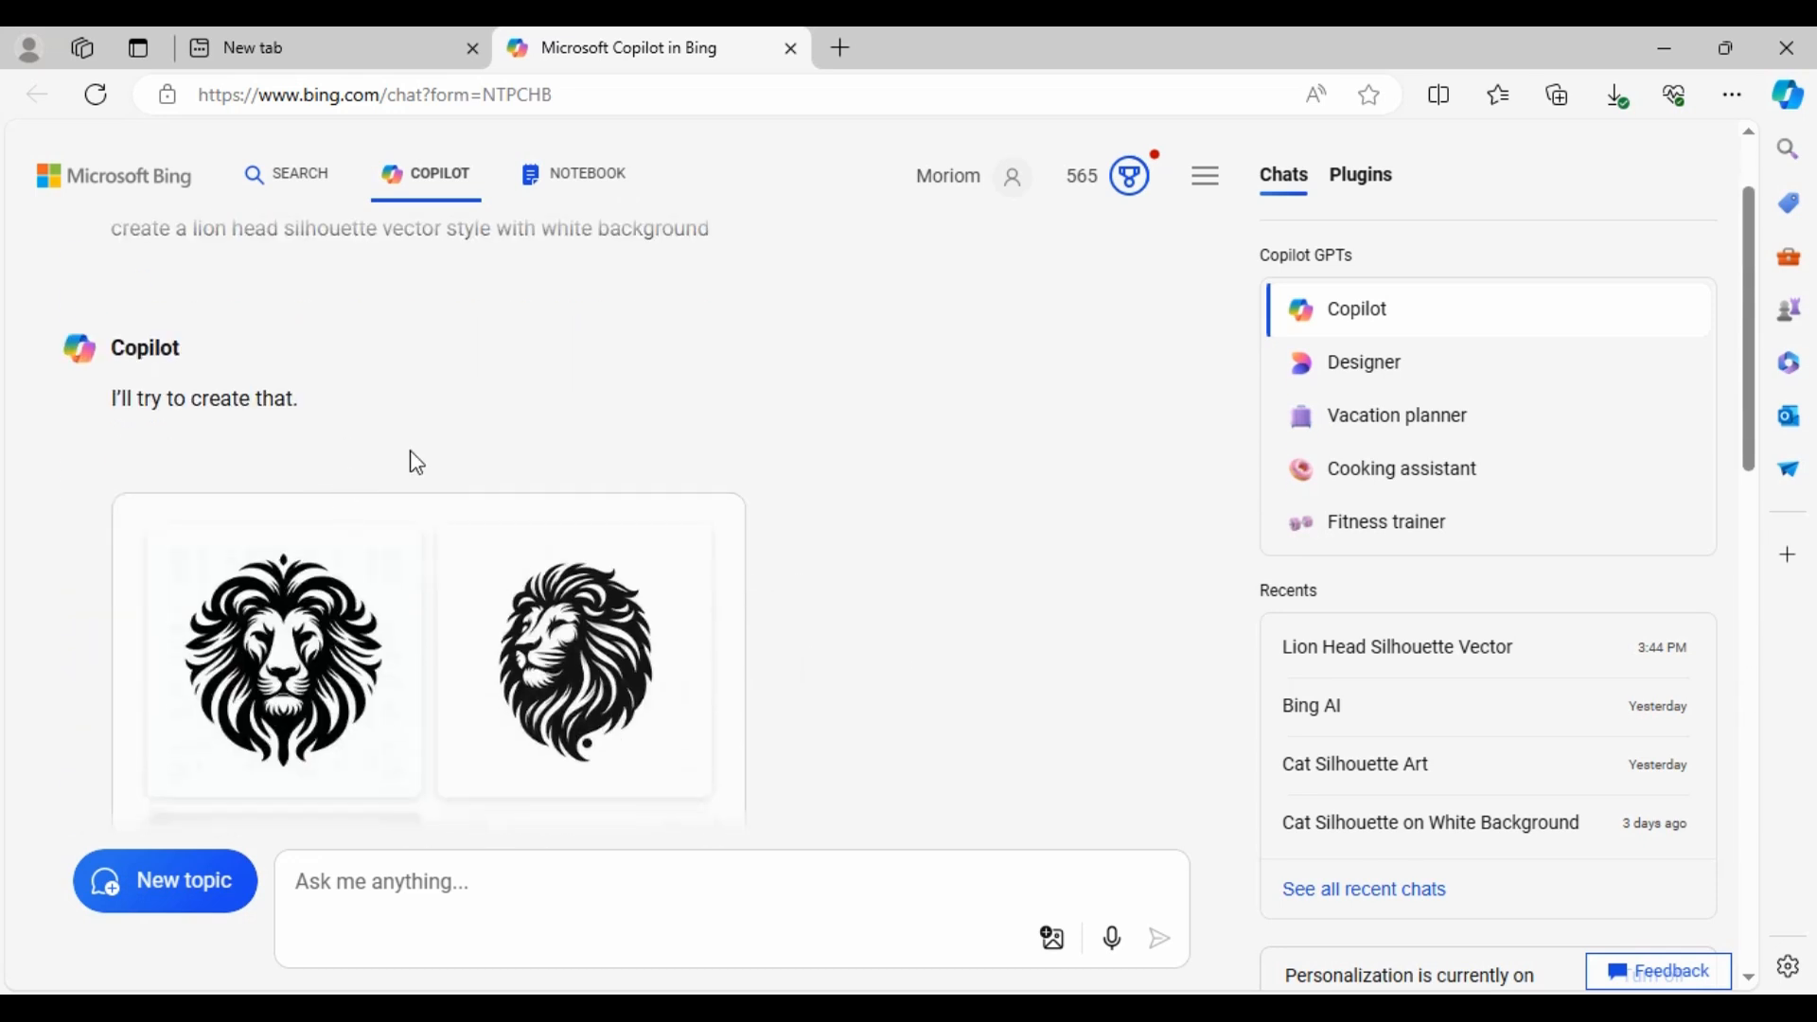
pyautogui.moveTo(440, 468)
pyautogui.scroll(3, 840, 580)
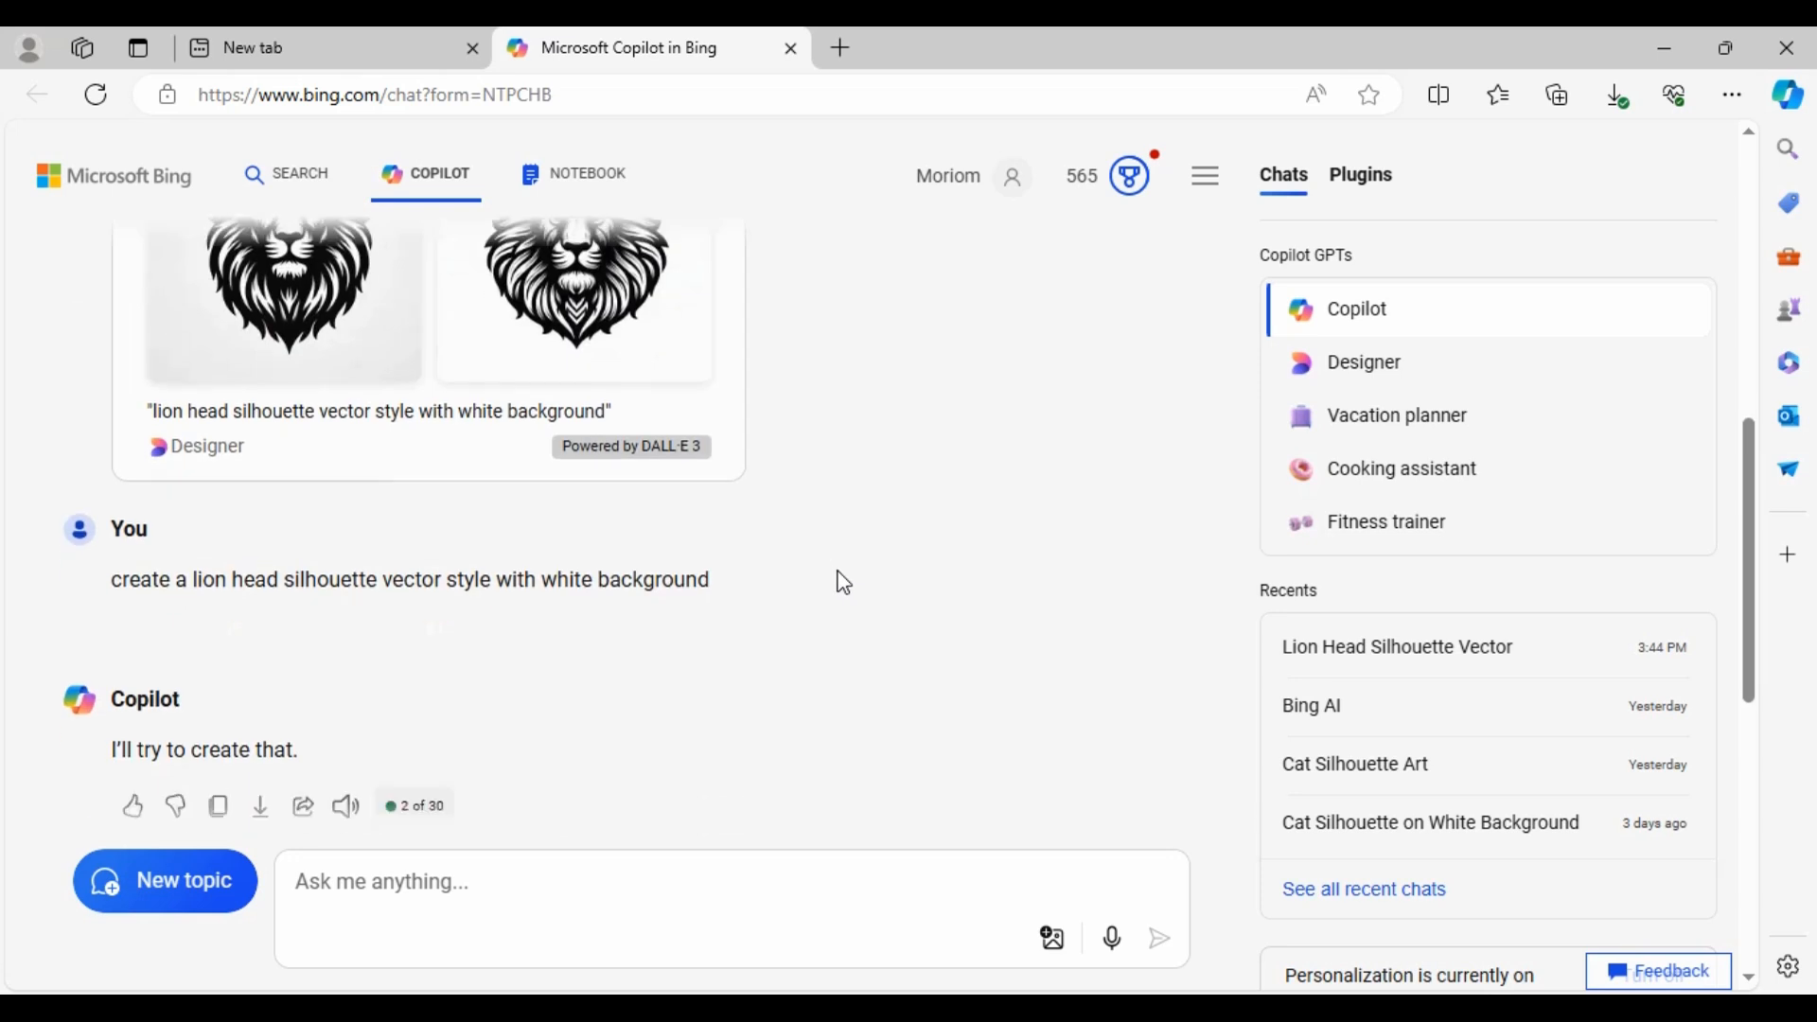
pyautogui.scroll(-7, 827, 587)
pyautogui.scroll(4, 512, 432)
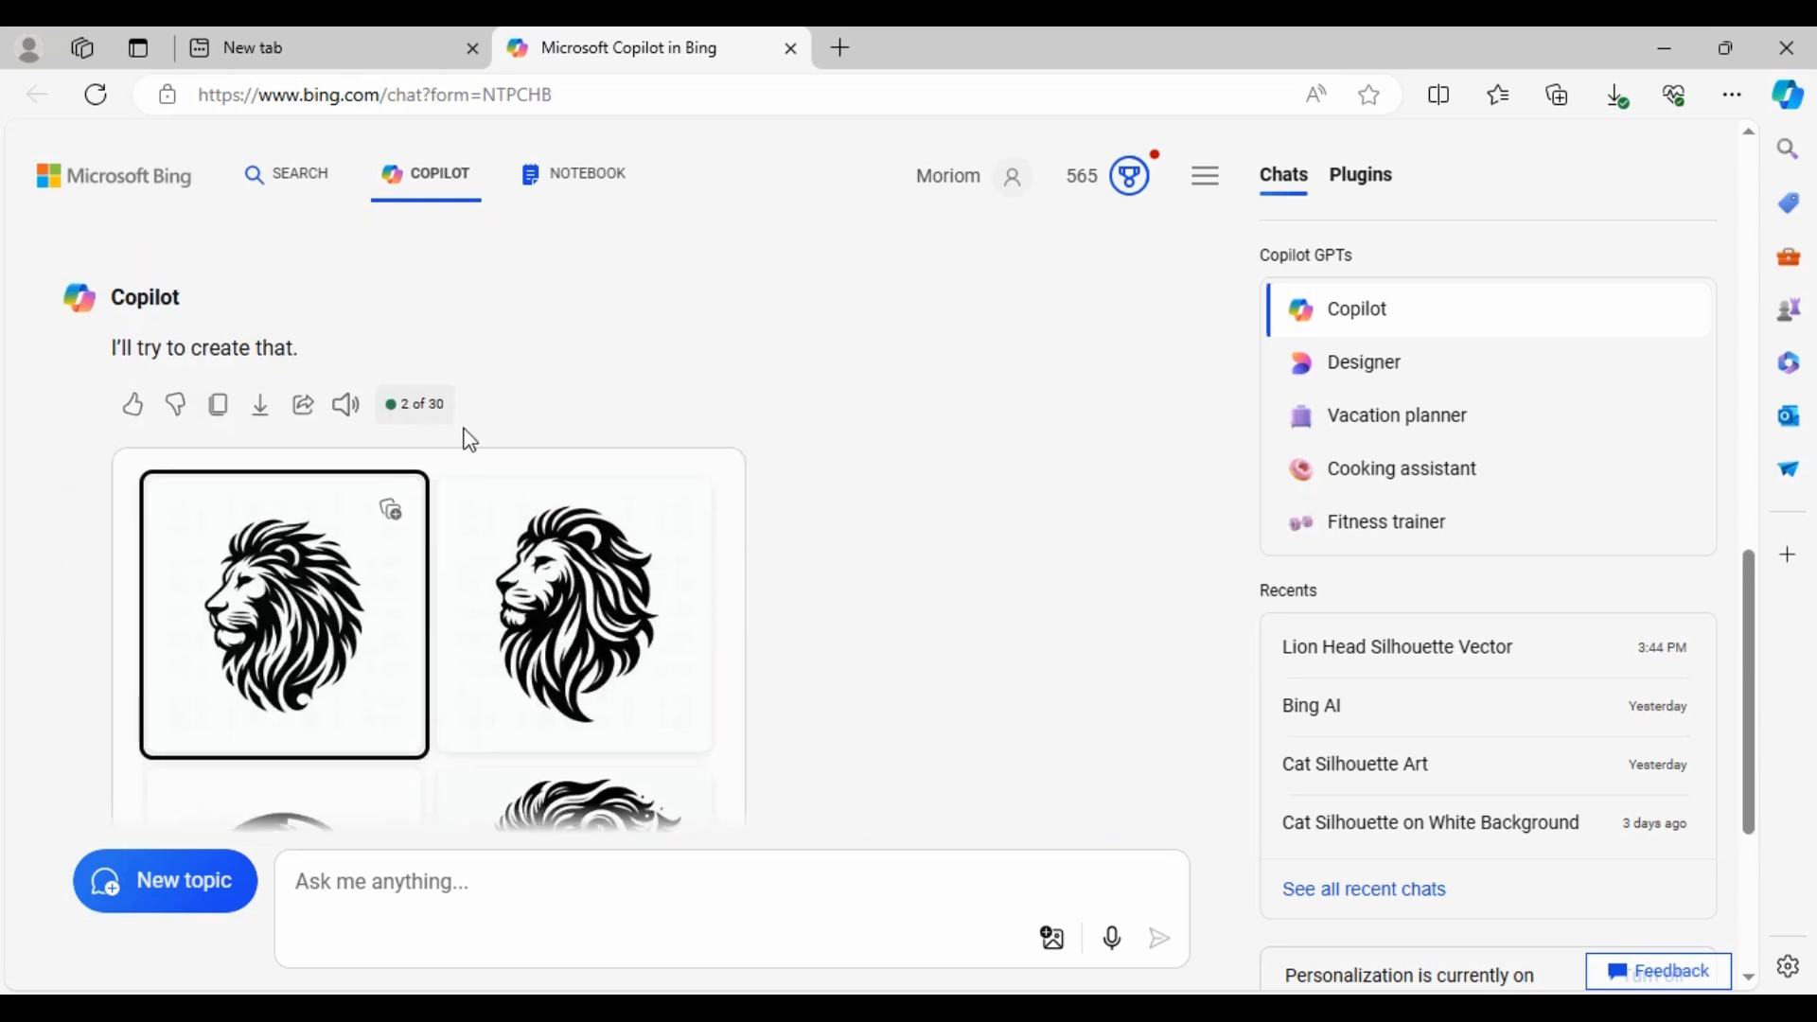
pyautogui.scroll(-4, 776, 569)
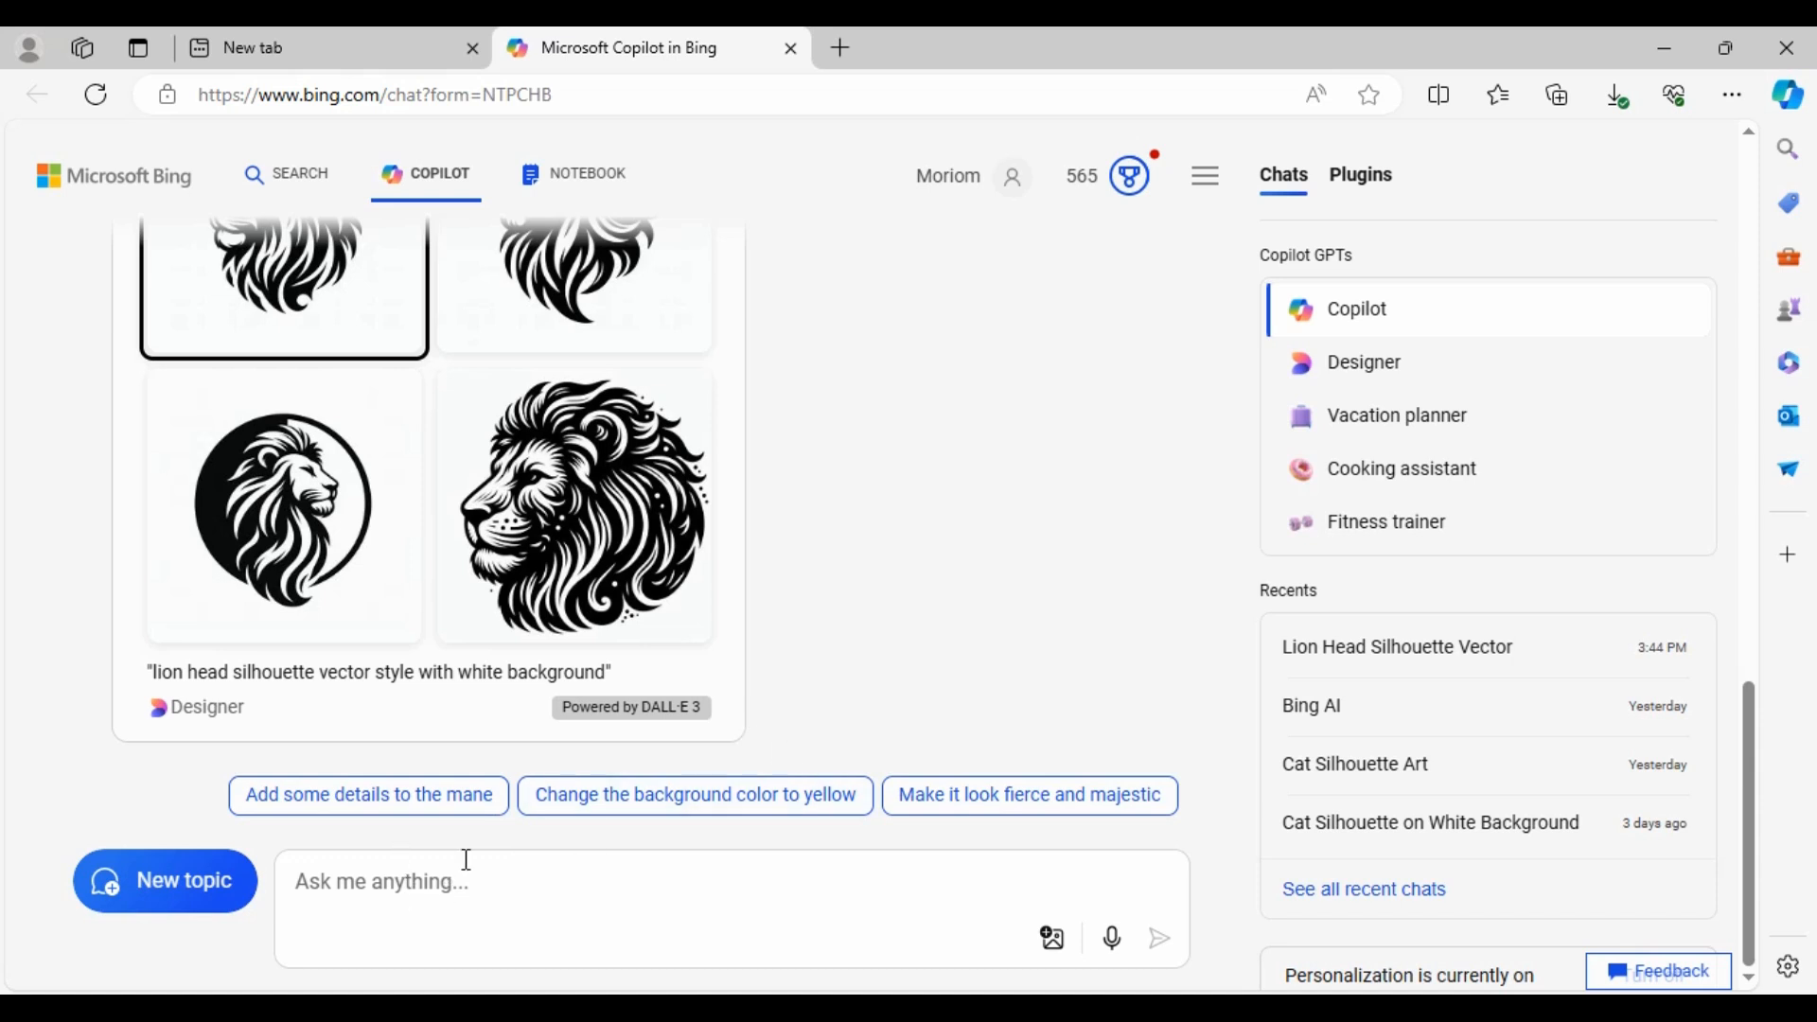
# Start a new topic and enter the prompt "create a lion head silhouette vector style with white background".
pyautogui.click(222, 890)
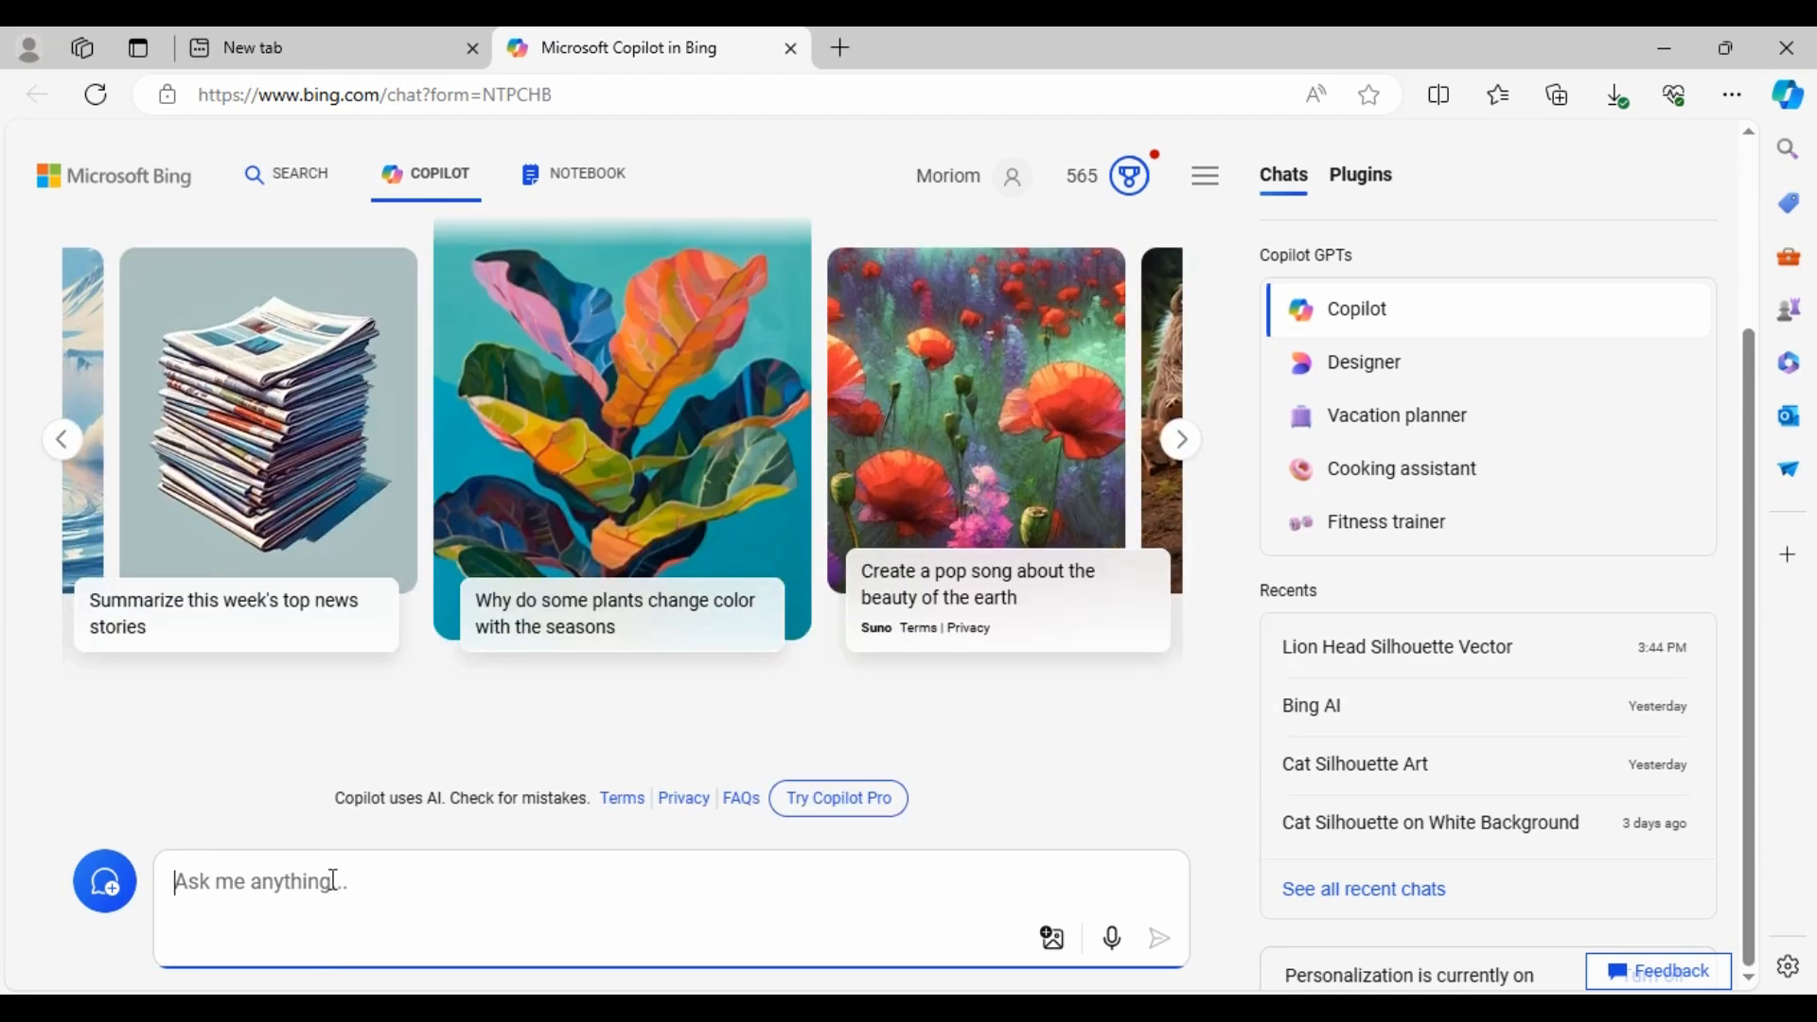
pyautogui.click(333, 881)
pyautogui.write('create a lion head silhouette vector style with white background')
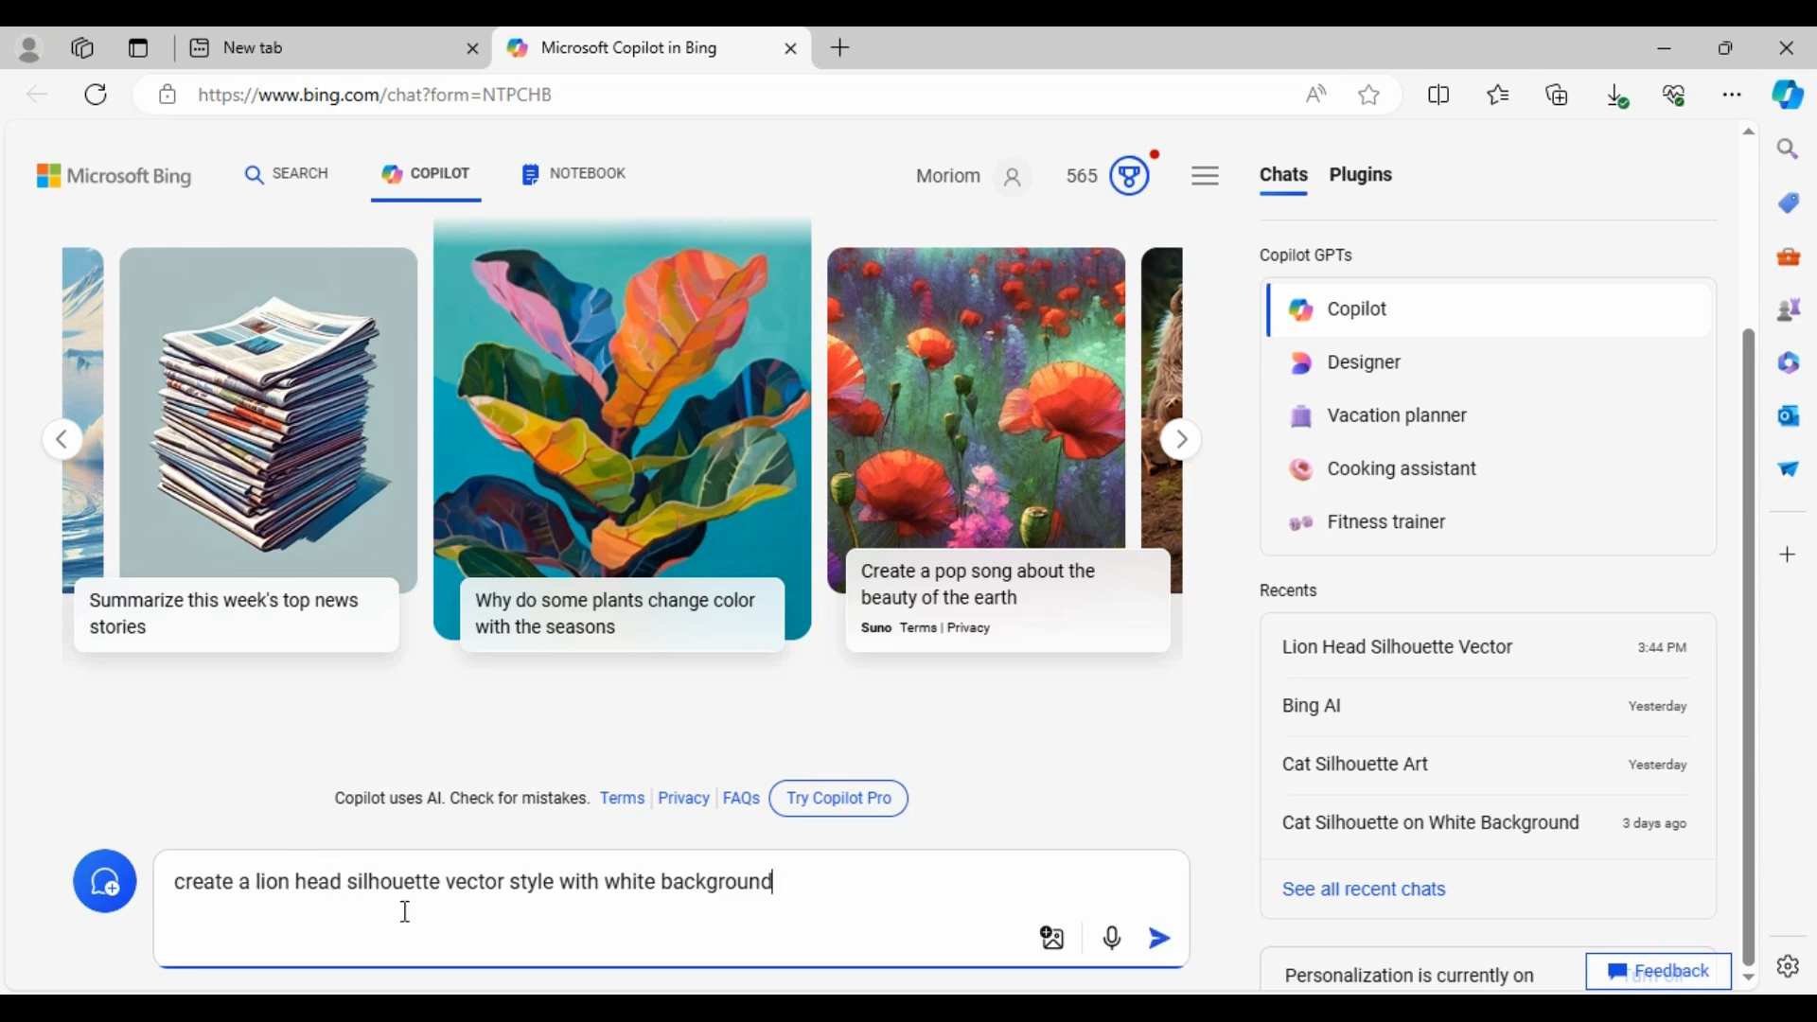
# Submit the entered lion head silhouette prompt to generate a new set of images.
pyautogui.click(1156, 939)
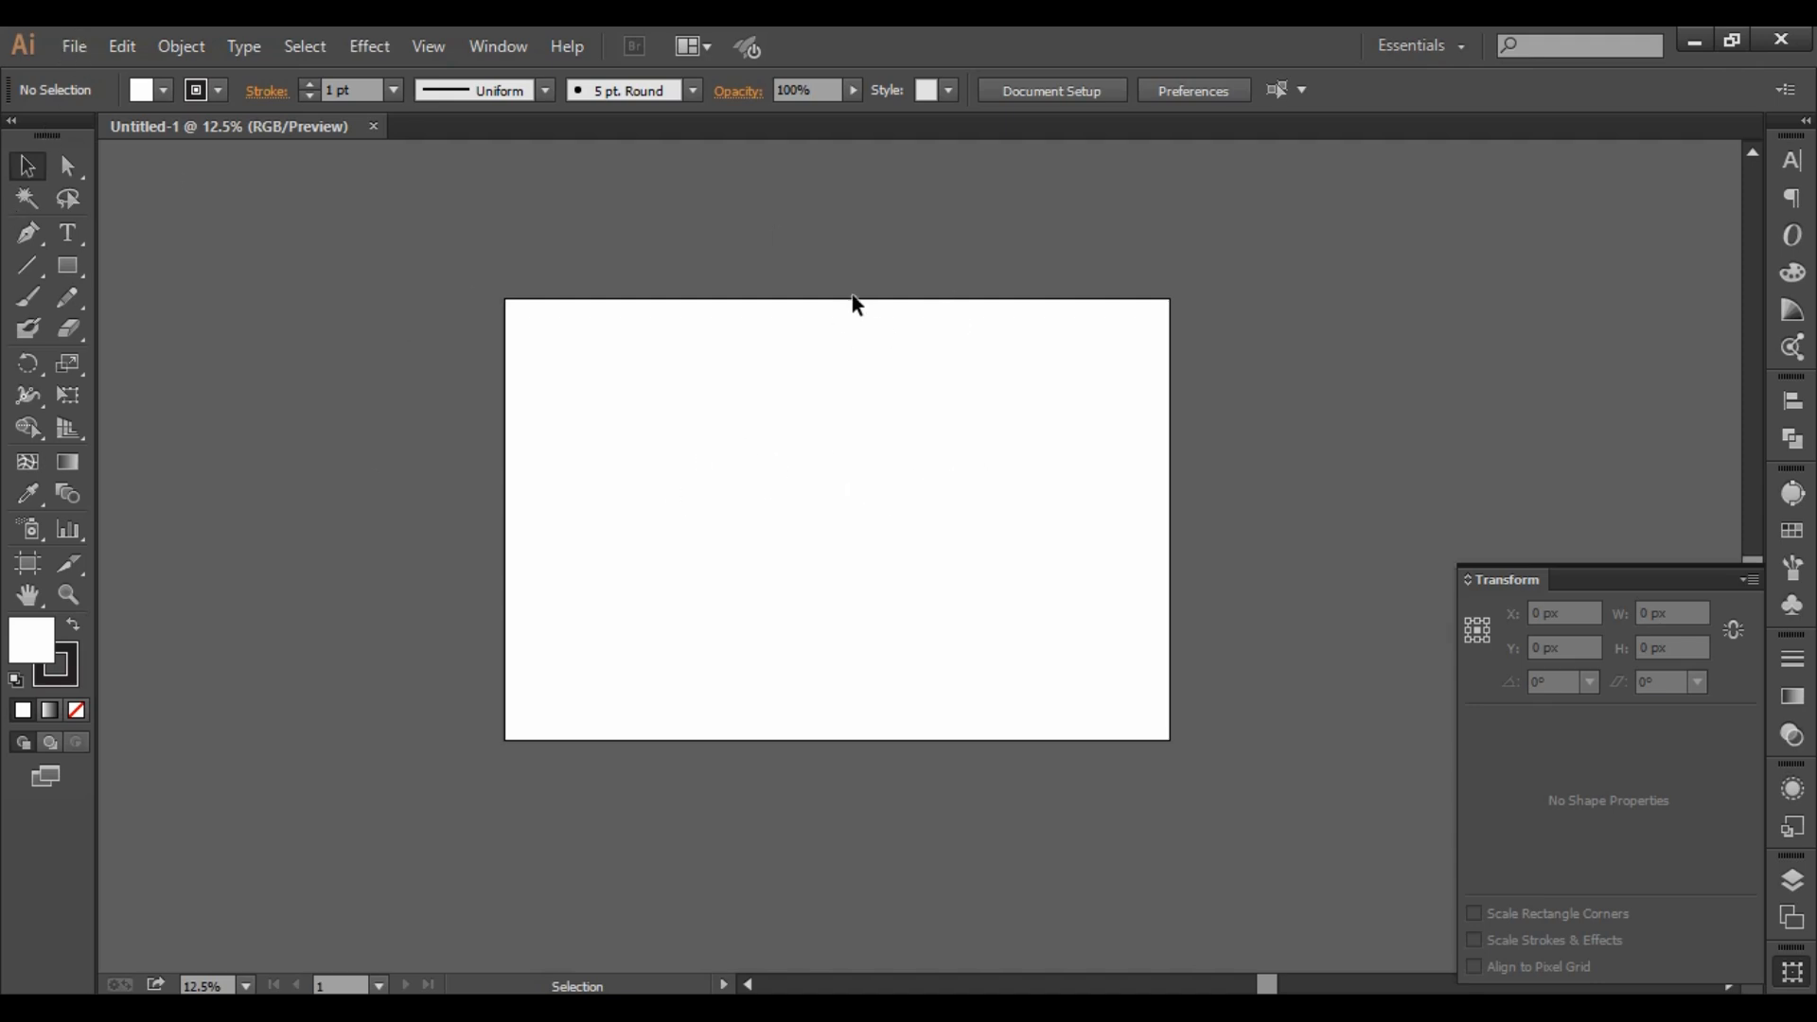
# Switch to Adobe Illustrator and set up a new document in pixels, 4000 px wide and 2663 px high.
pyautogui.click(75, 45)
pyautogui.moveTo(122, 46)
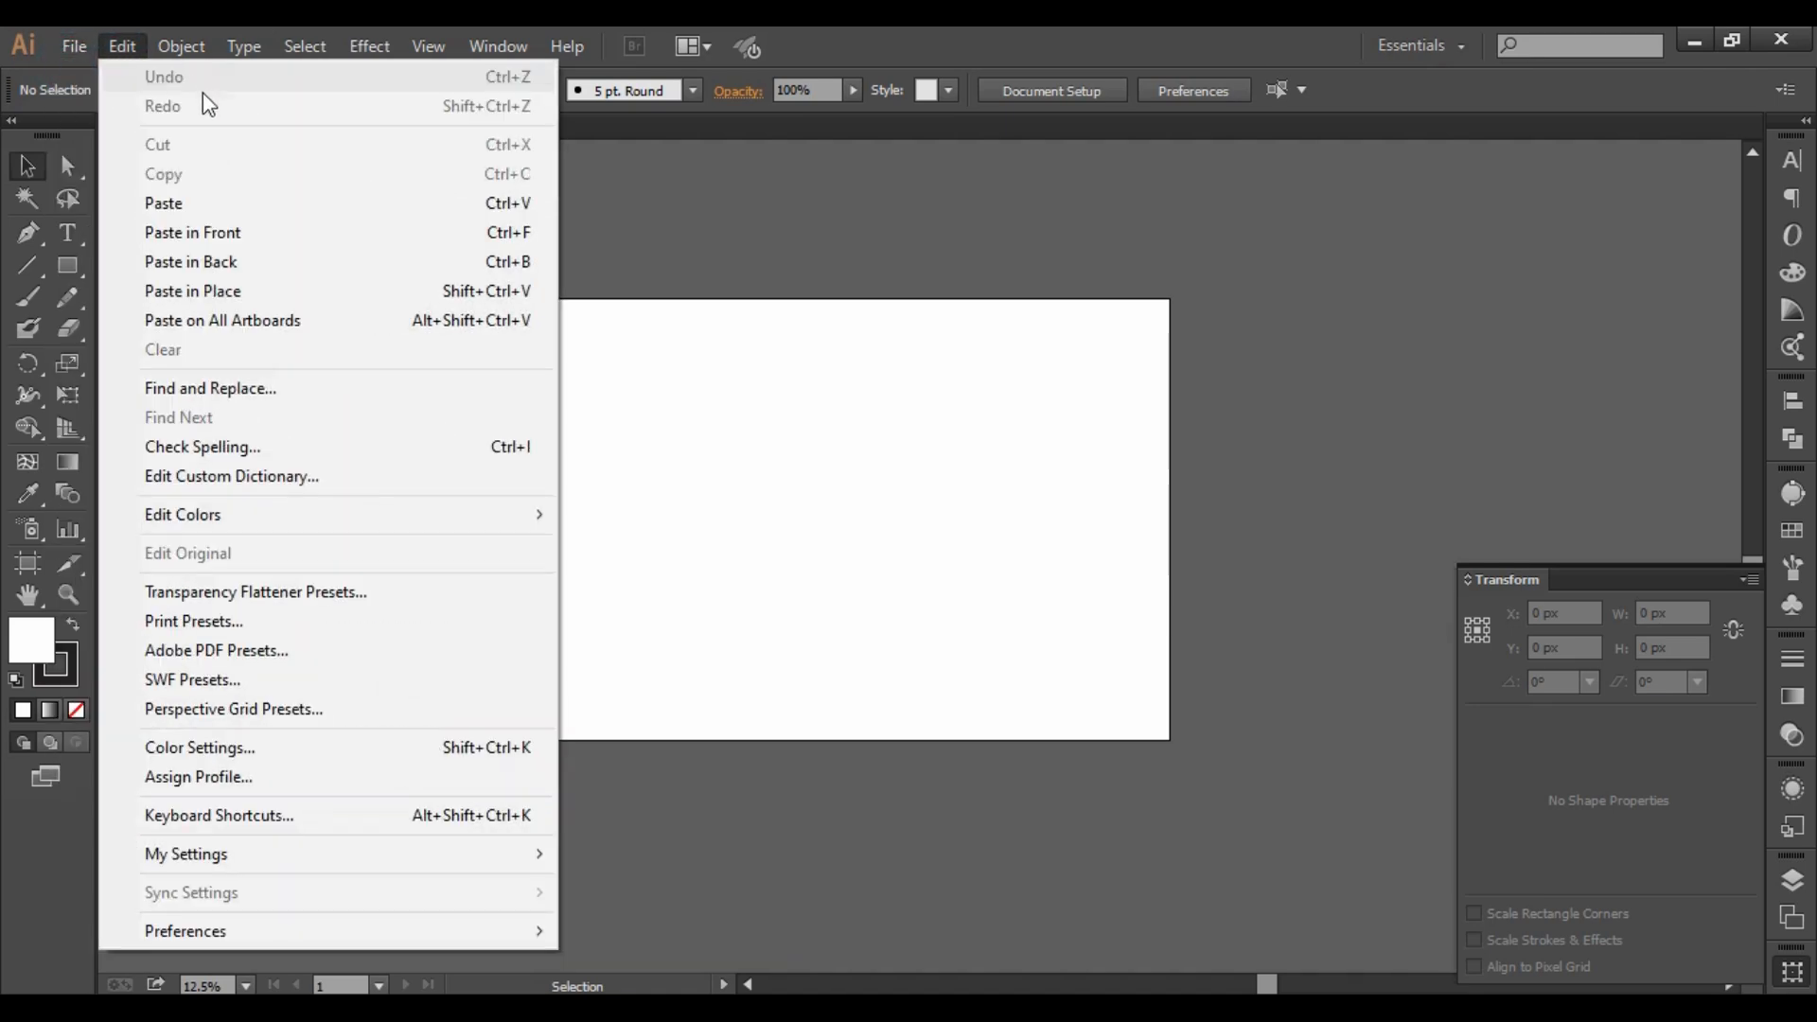
pyautogui.click(119, 74)
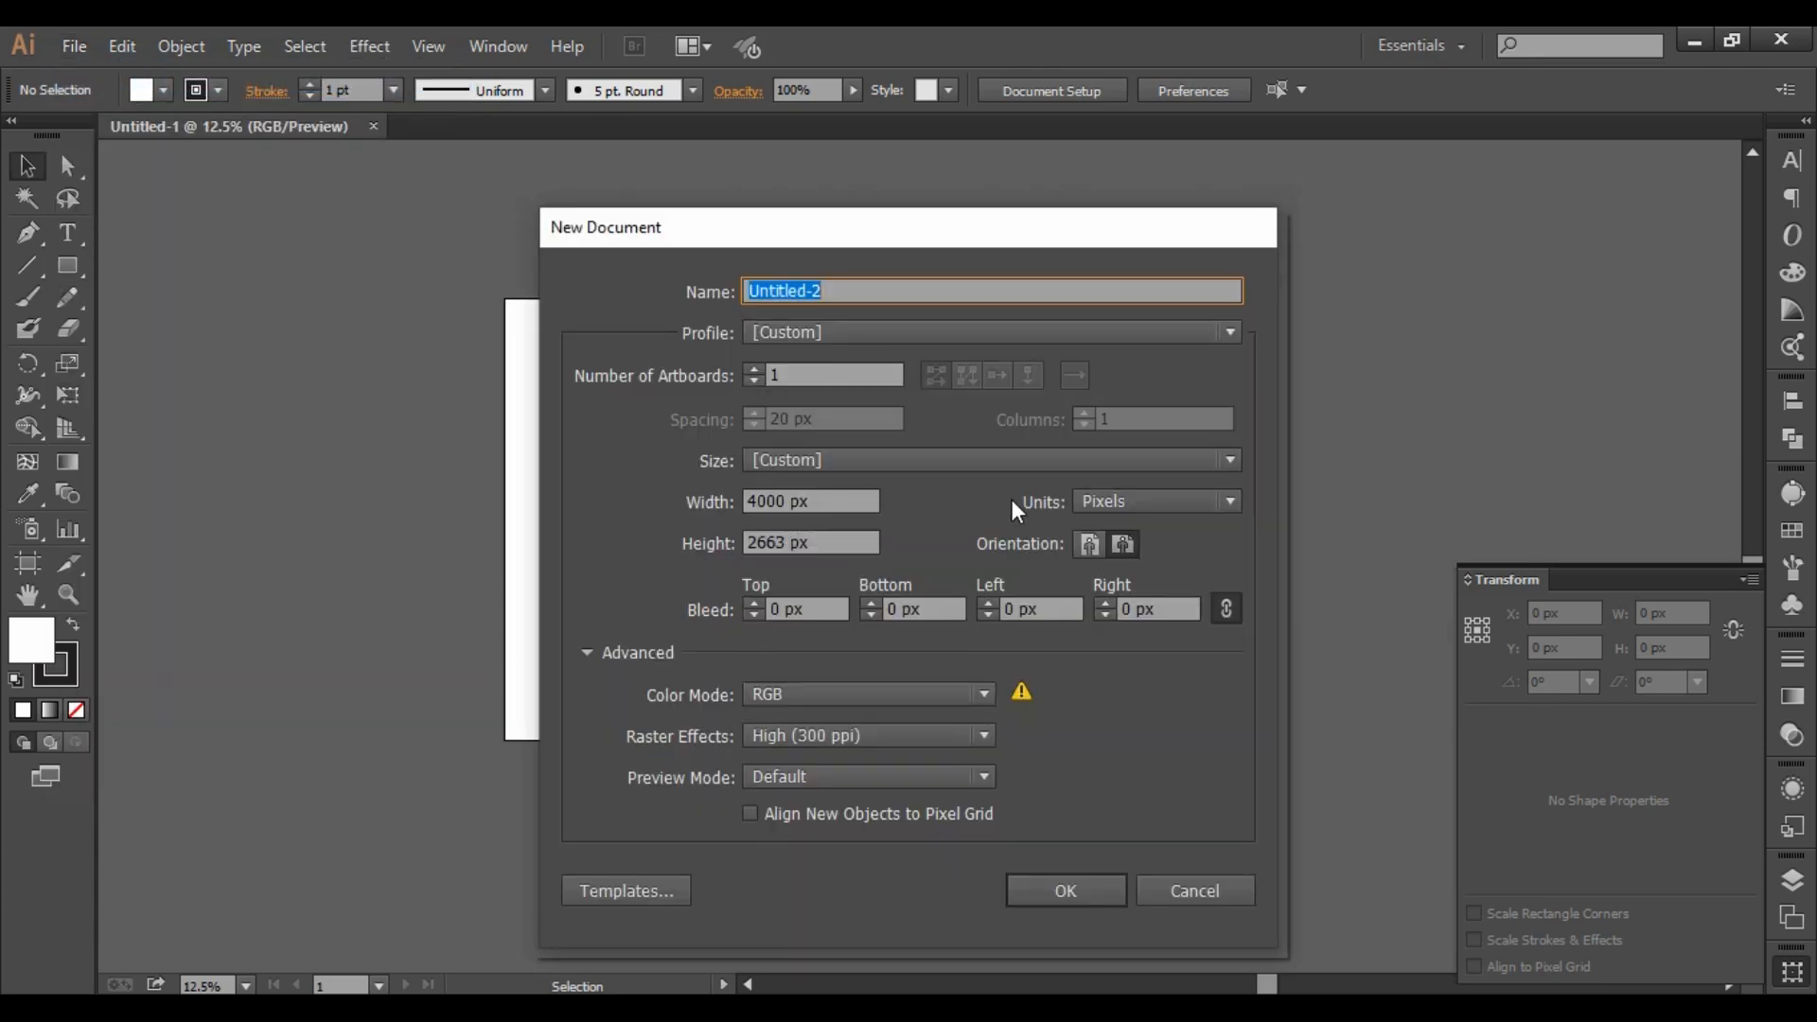
pyautogui.click(1139, 504)
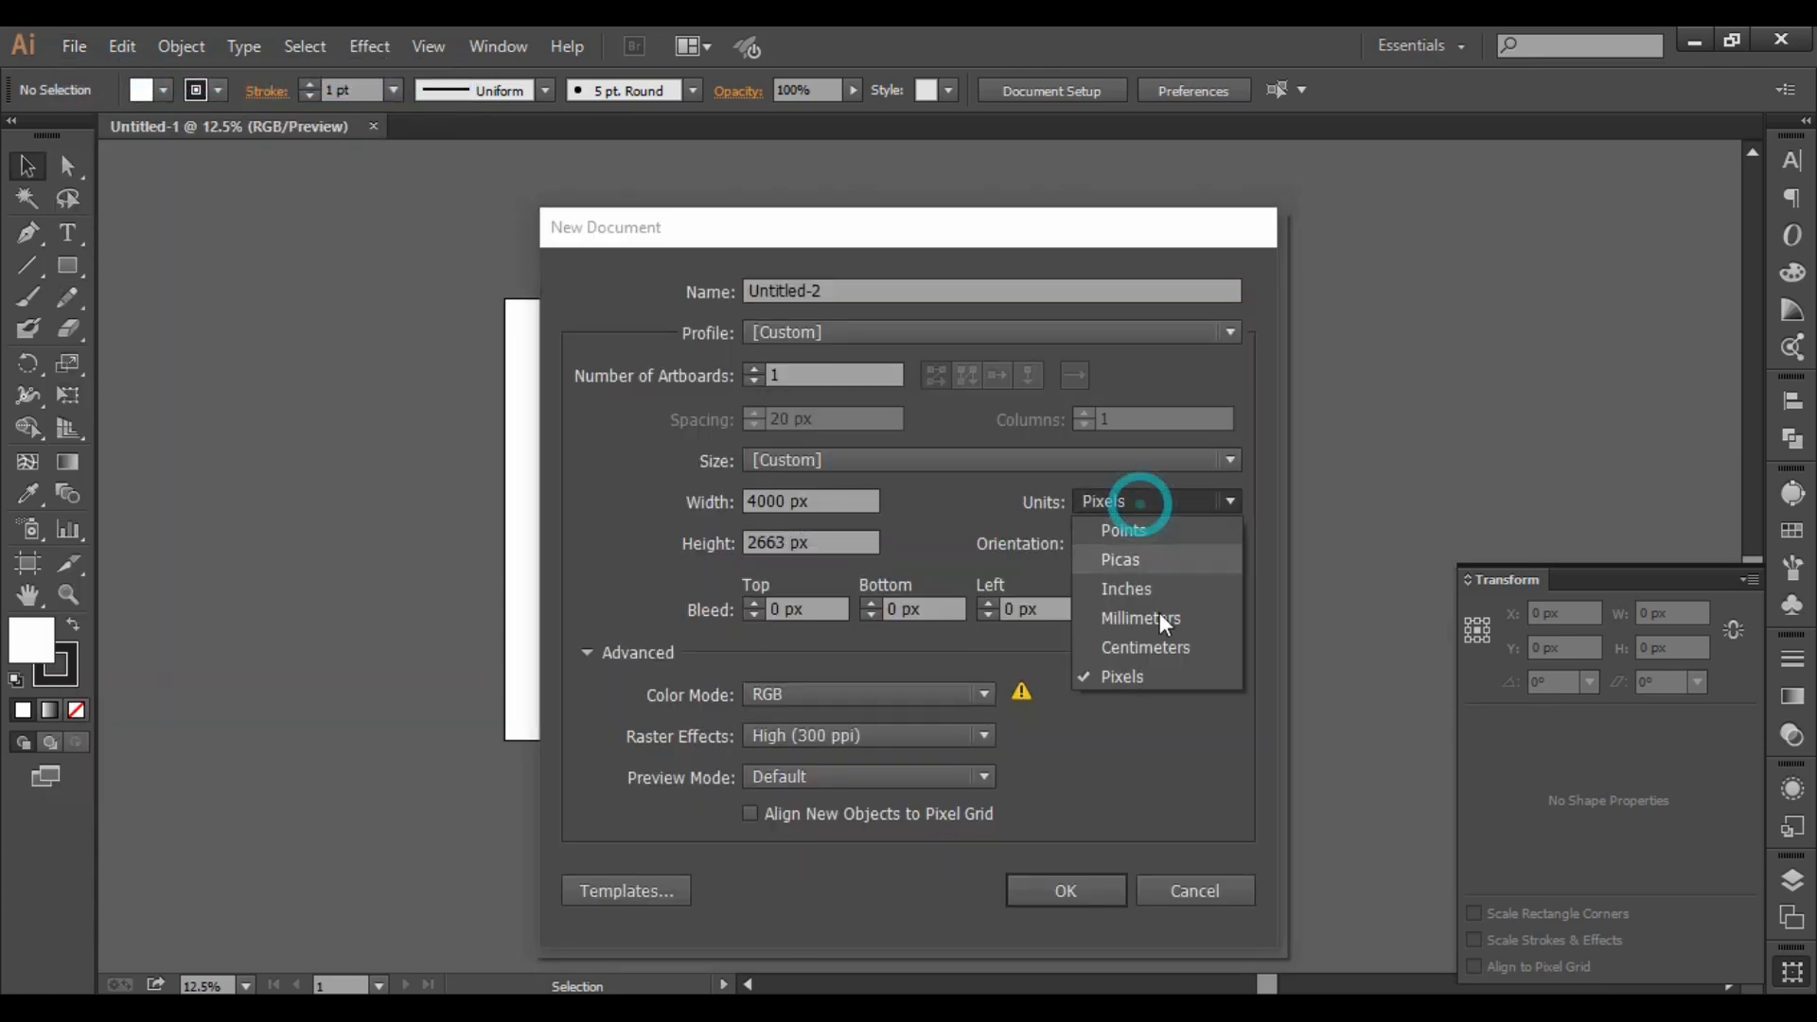
pyautogui.click(1150, 676)
pyautogui.doubleClick(789, 503)
pyautogui.write('4000')
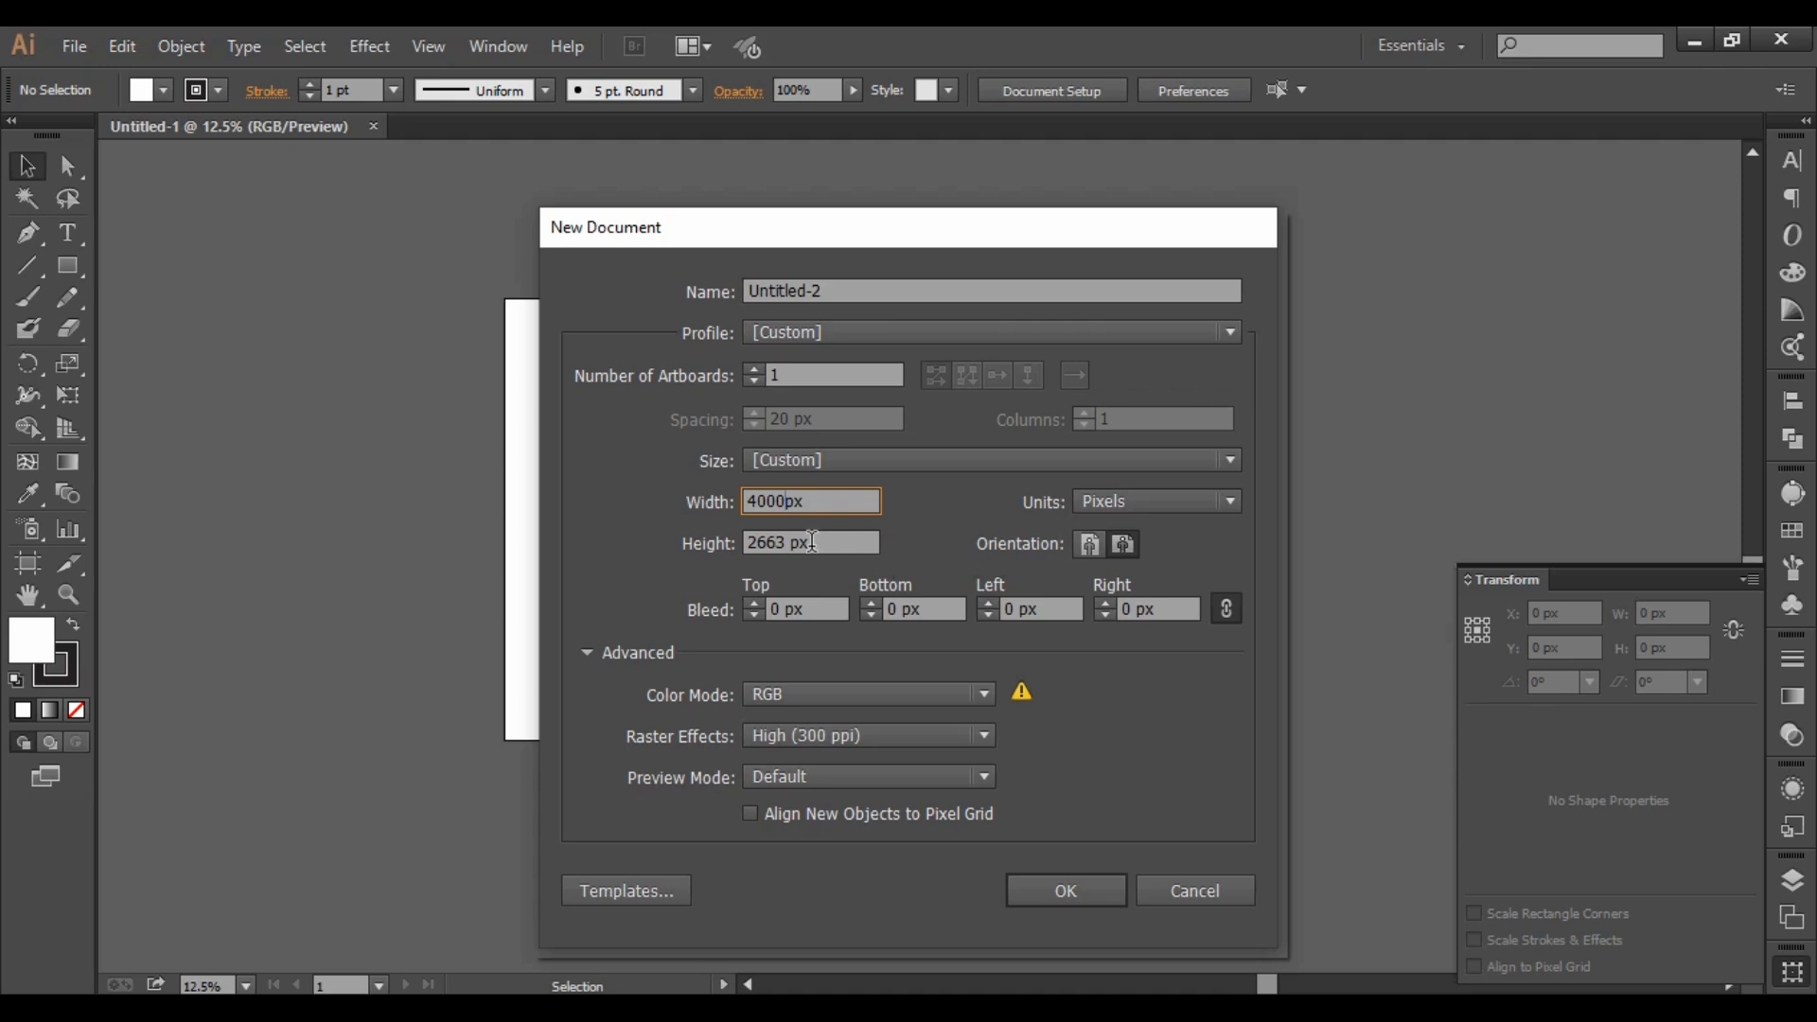
pyautogui.doubleClick(776, 541)
pyautogui.write('2663')
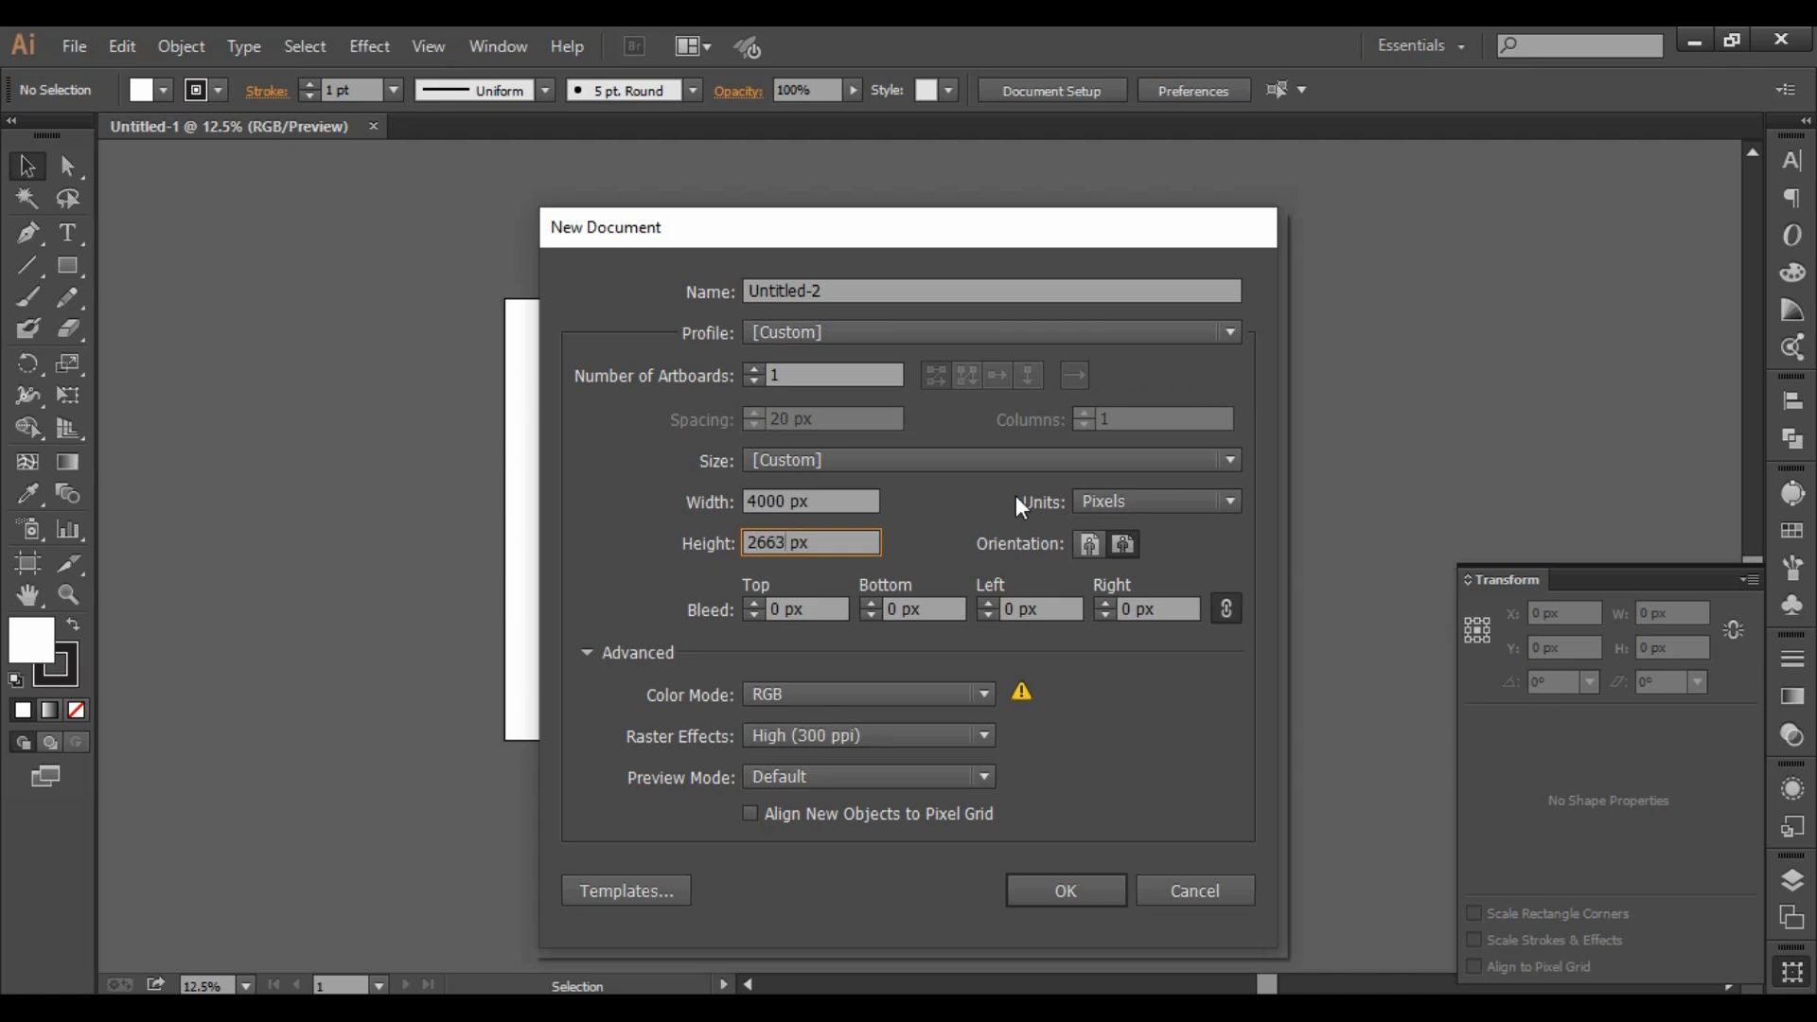
# Recheck the pixel units and the document dimensions, and create the new document.
pyautogui.click(1202, 496)
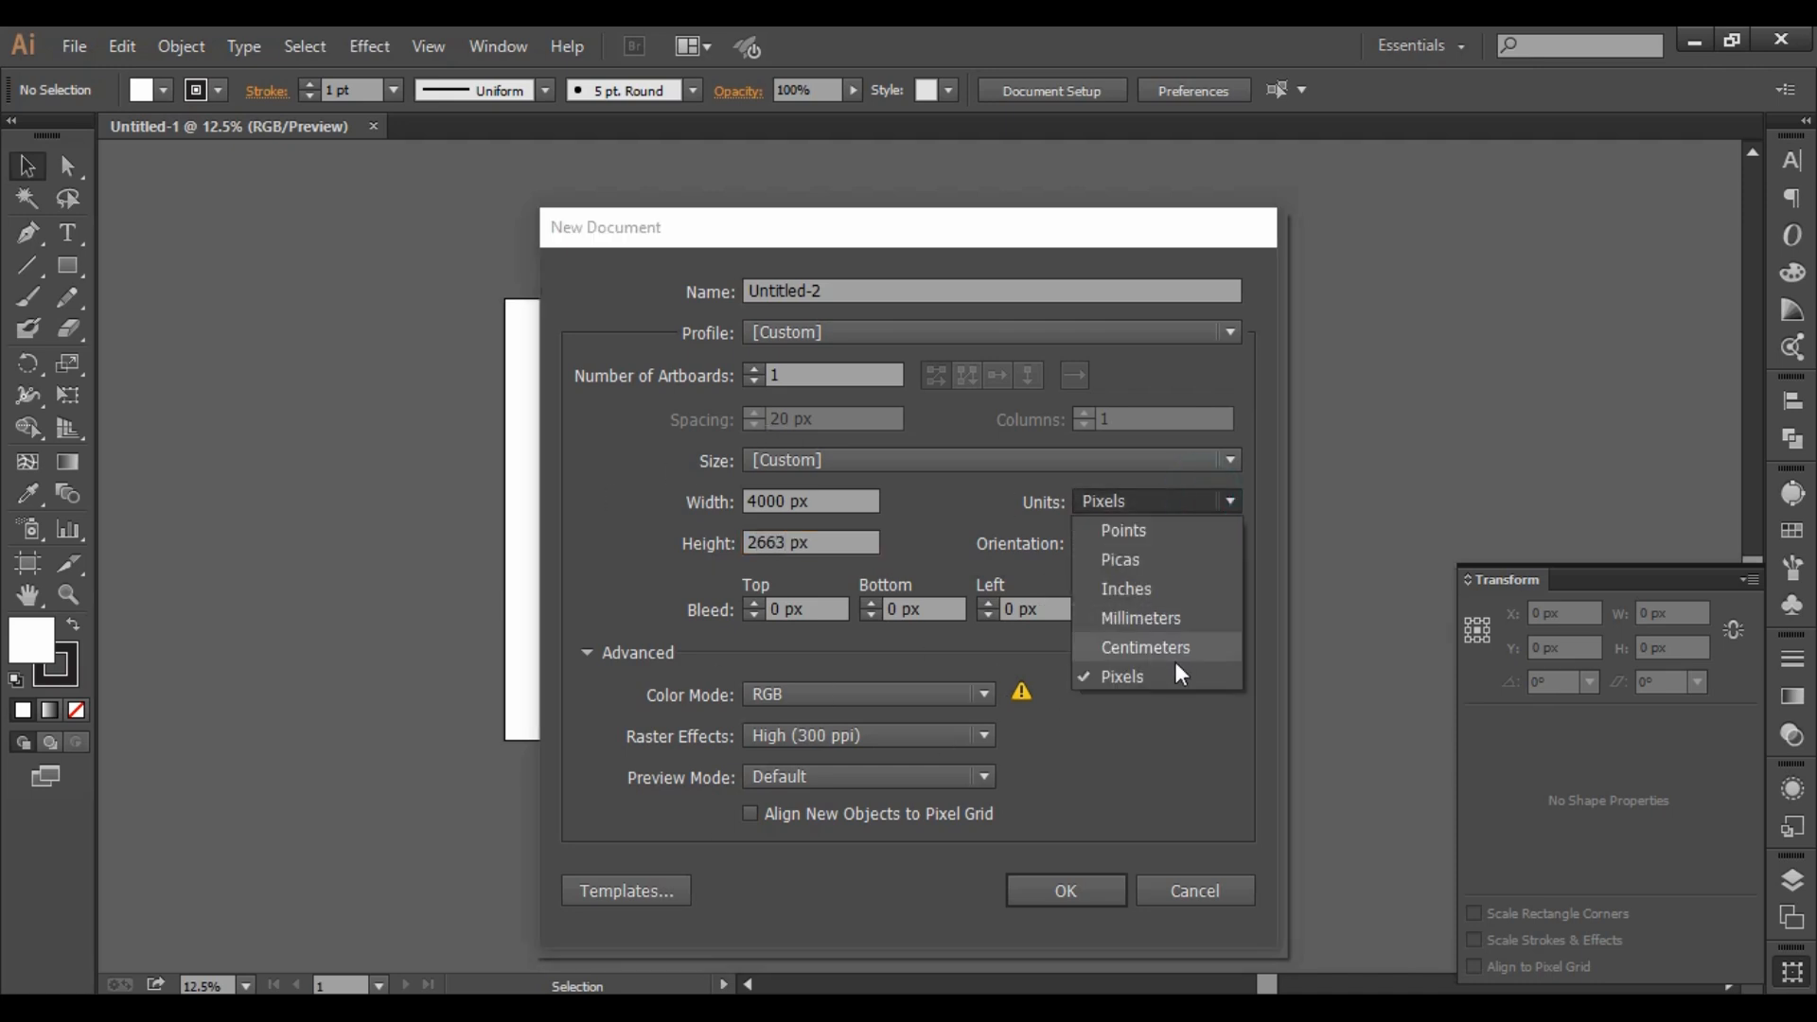
pyautogui.click(1141, 673)
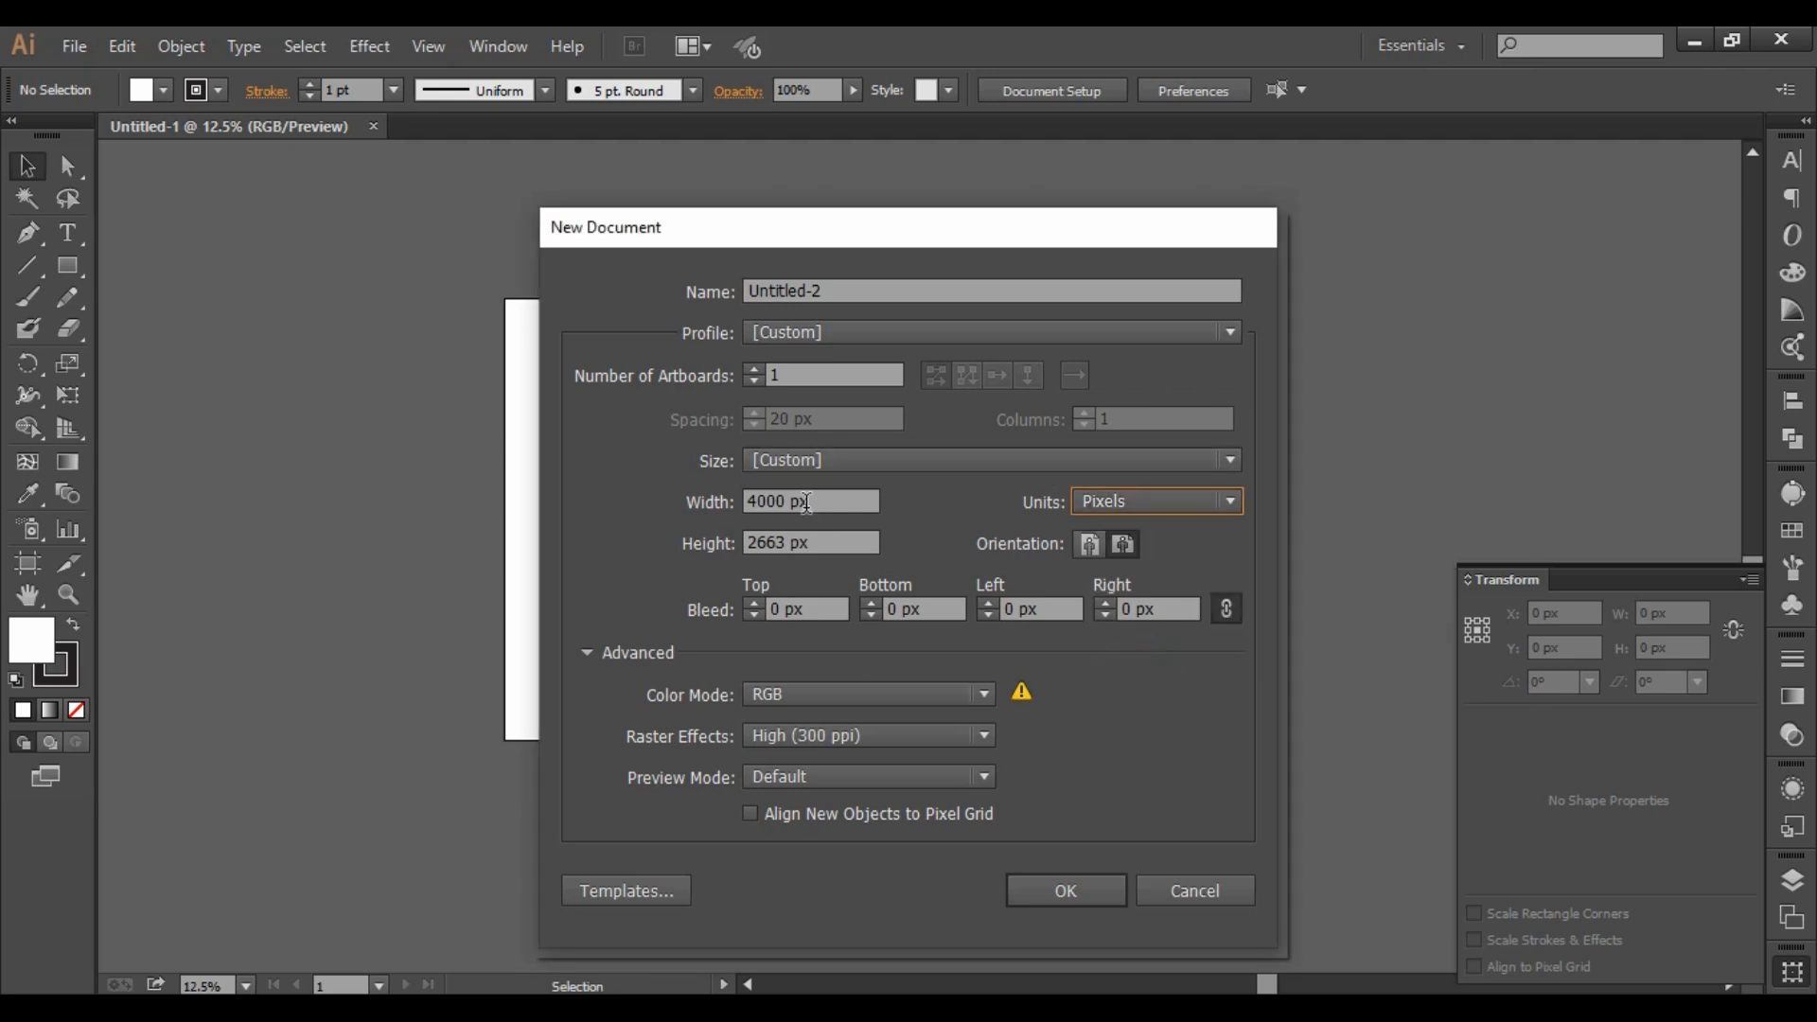
pyautogui.doubleClick(778, 502)
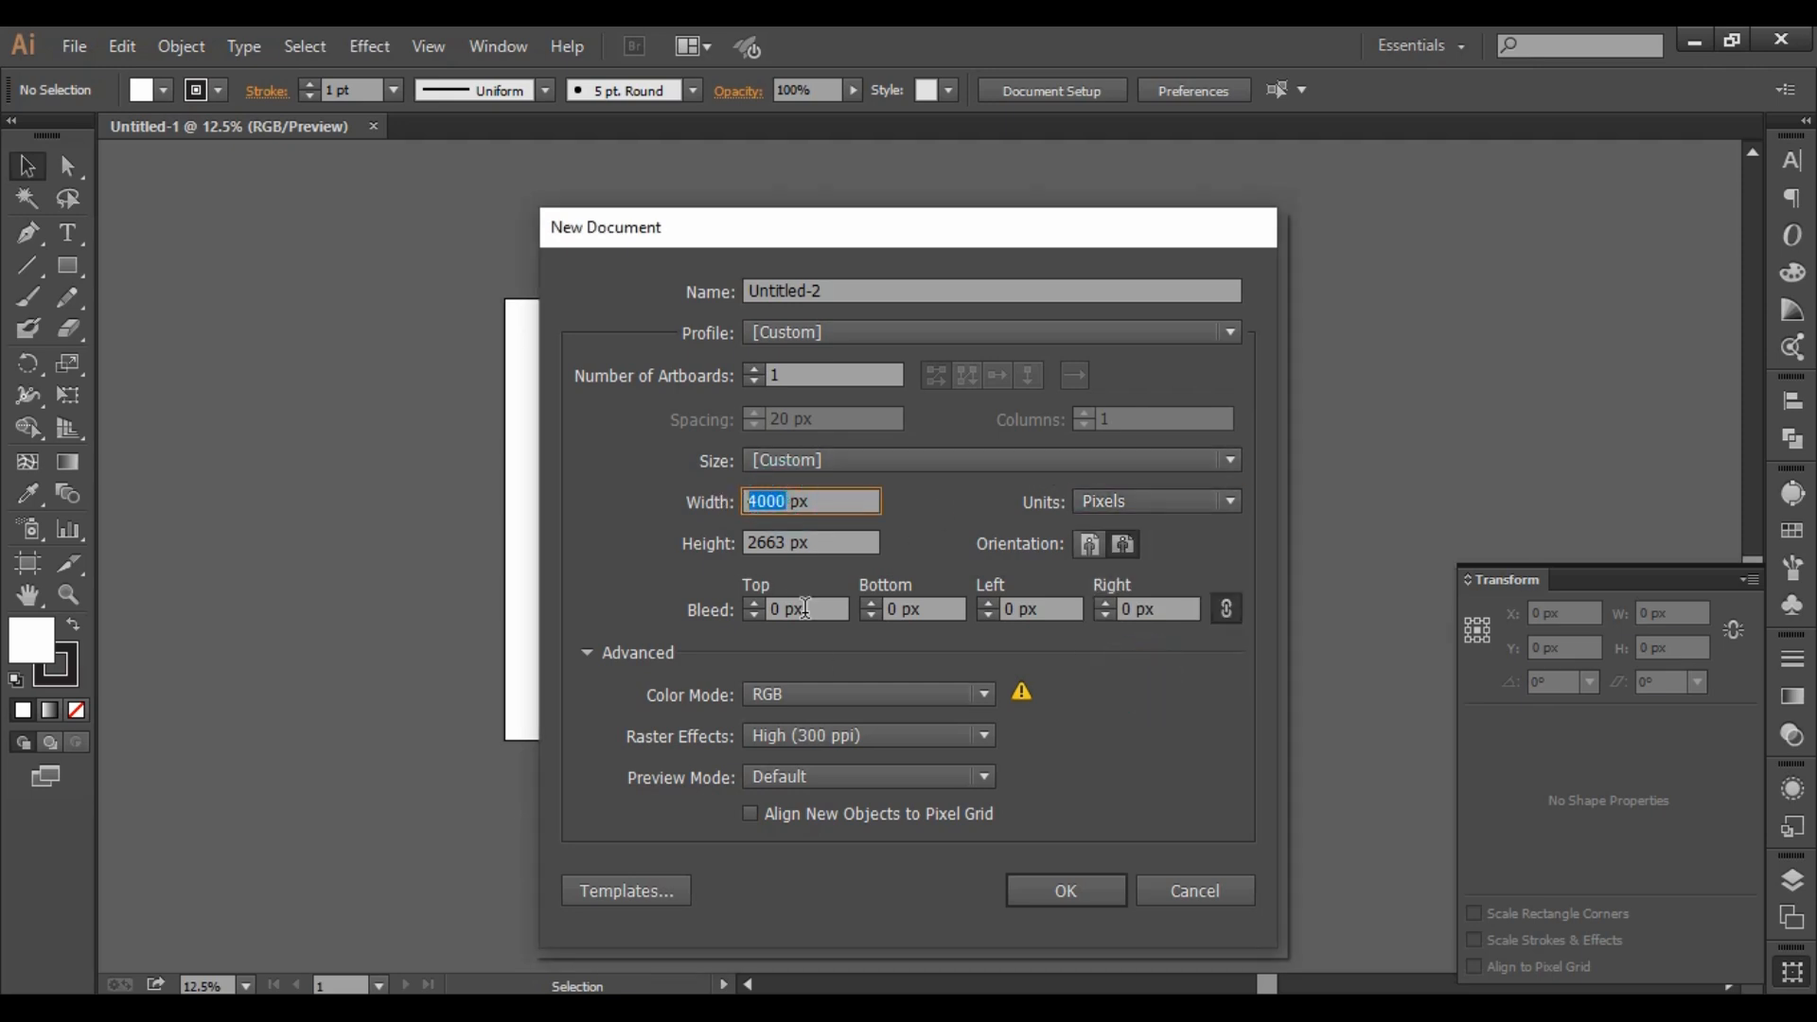
pyautogui.doubleClick(777, 543)
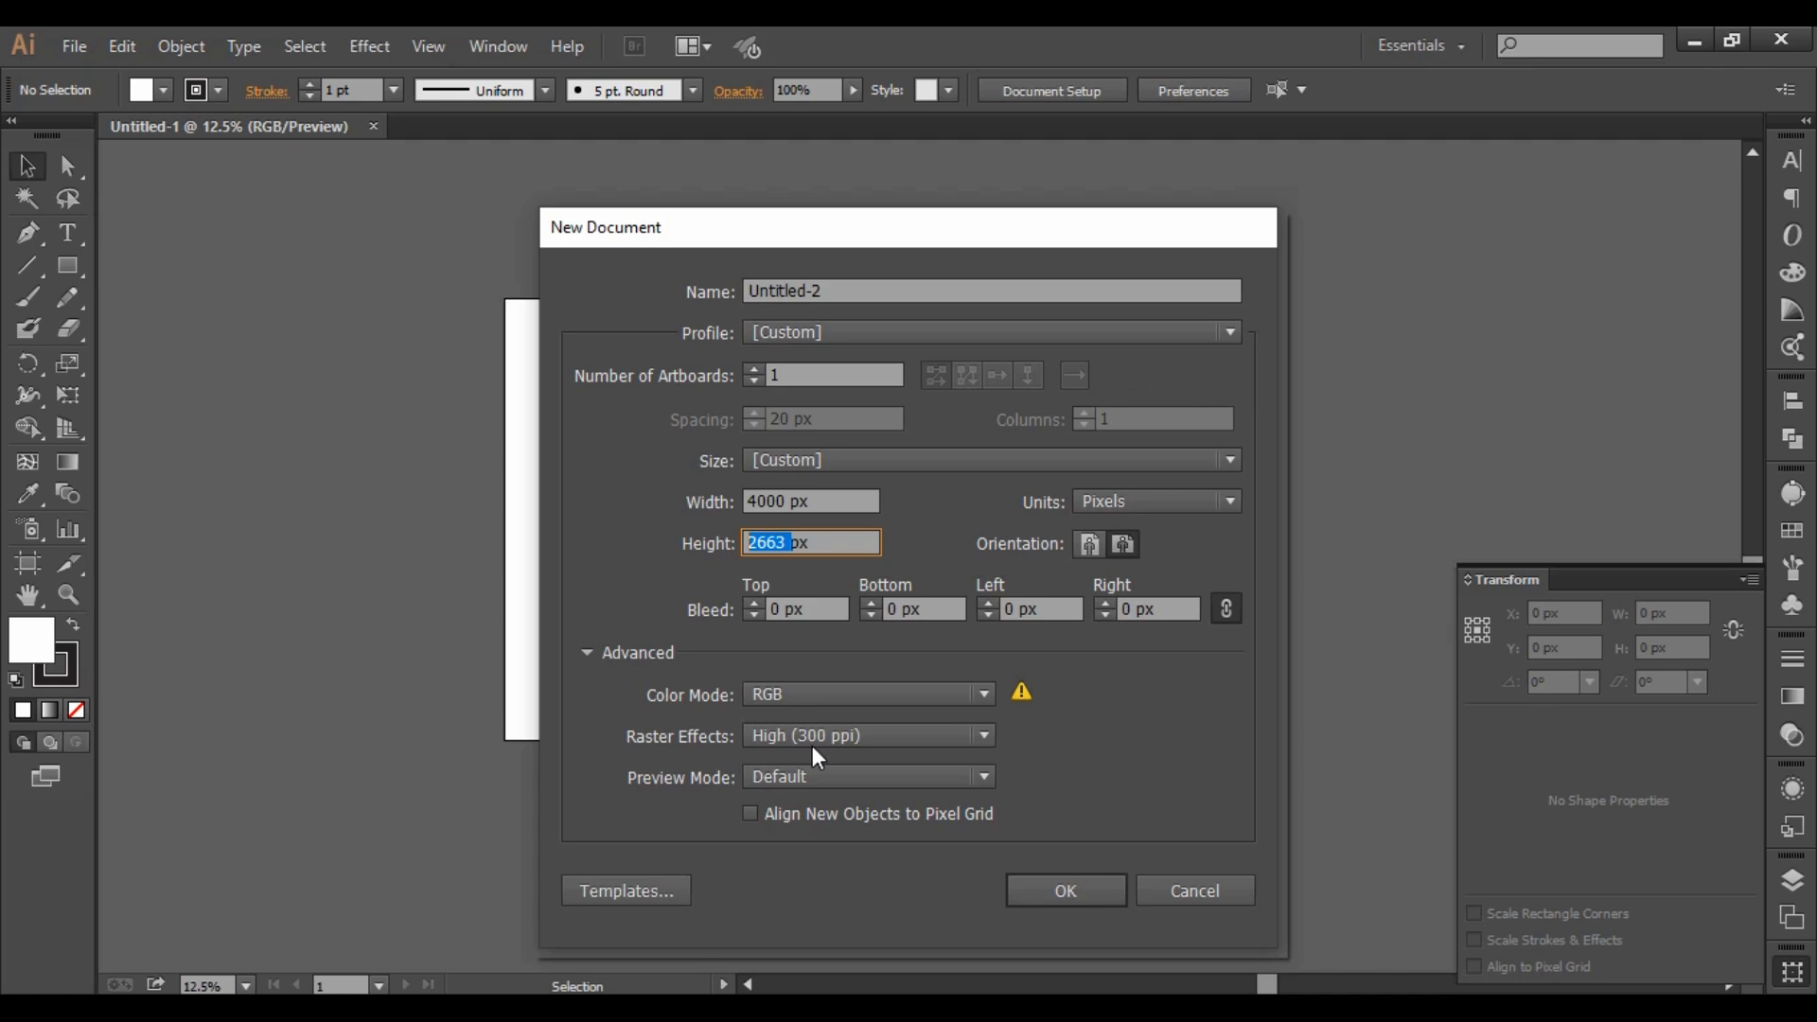
pyautogui.click(1088, 886)
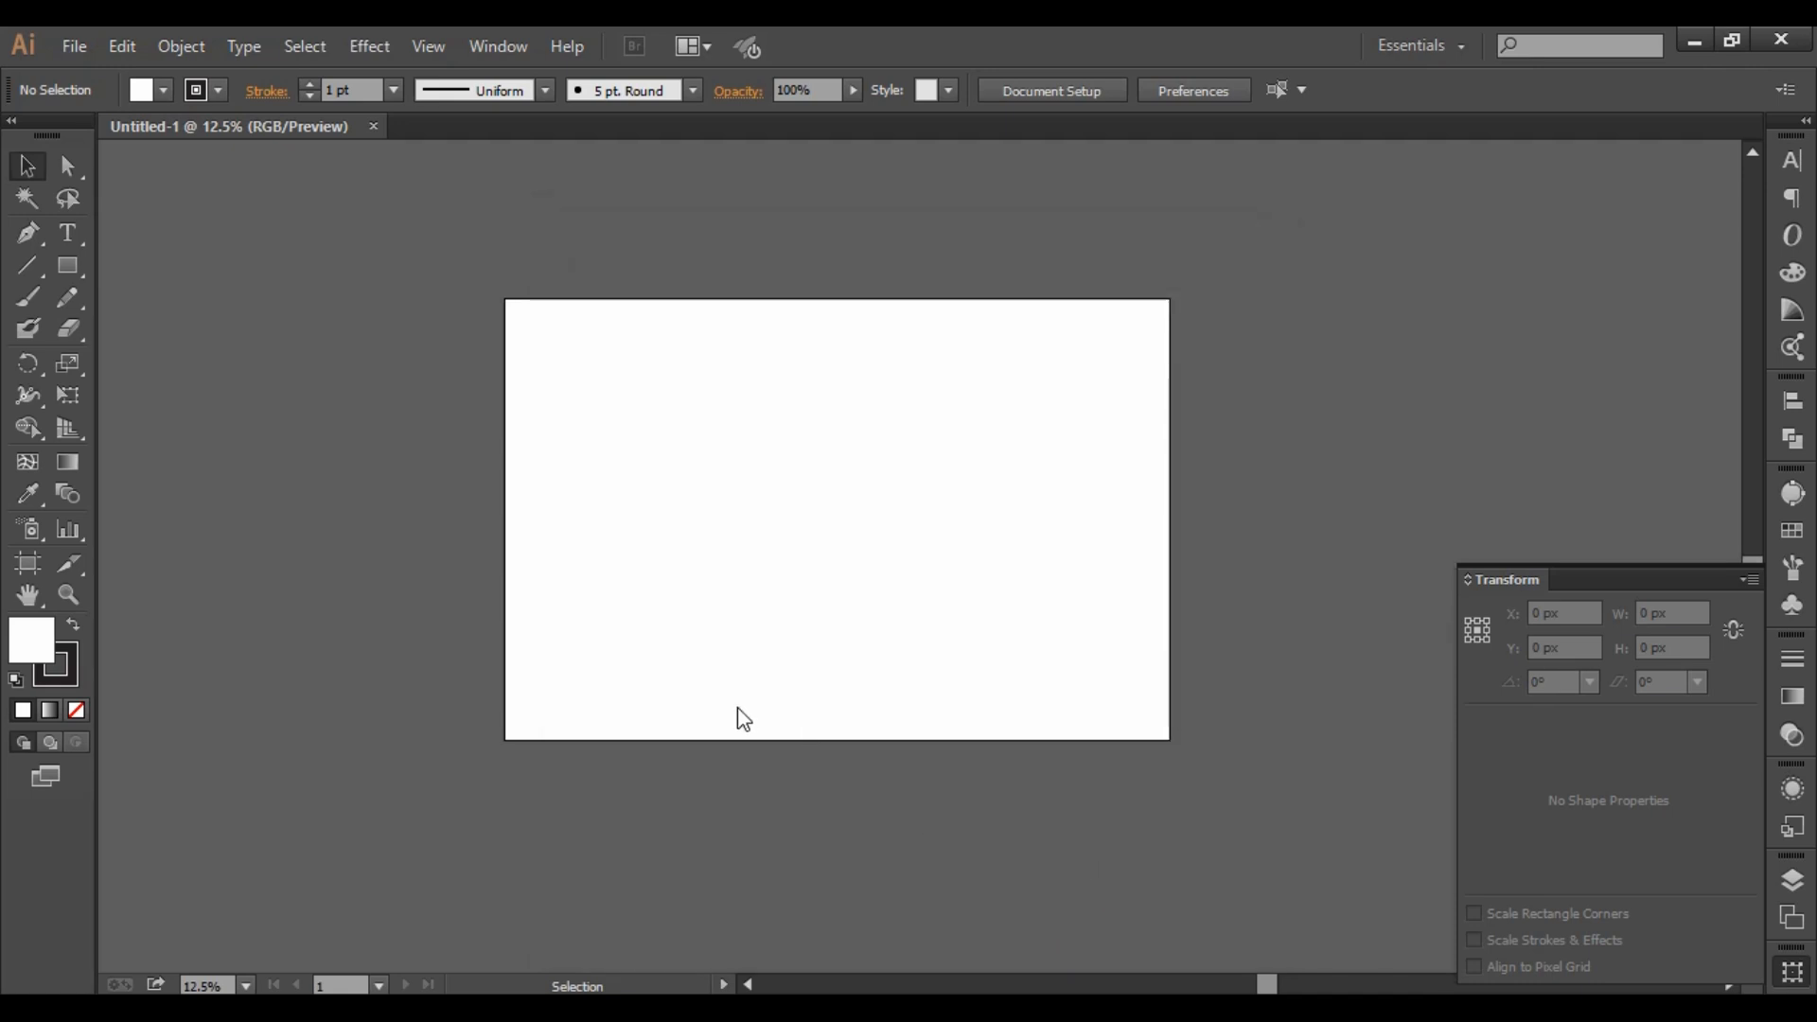
pyautogui.hotkey('ctrl', 'alt', 'n')
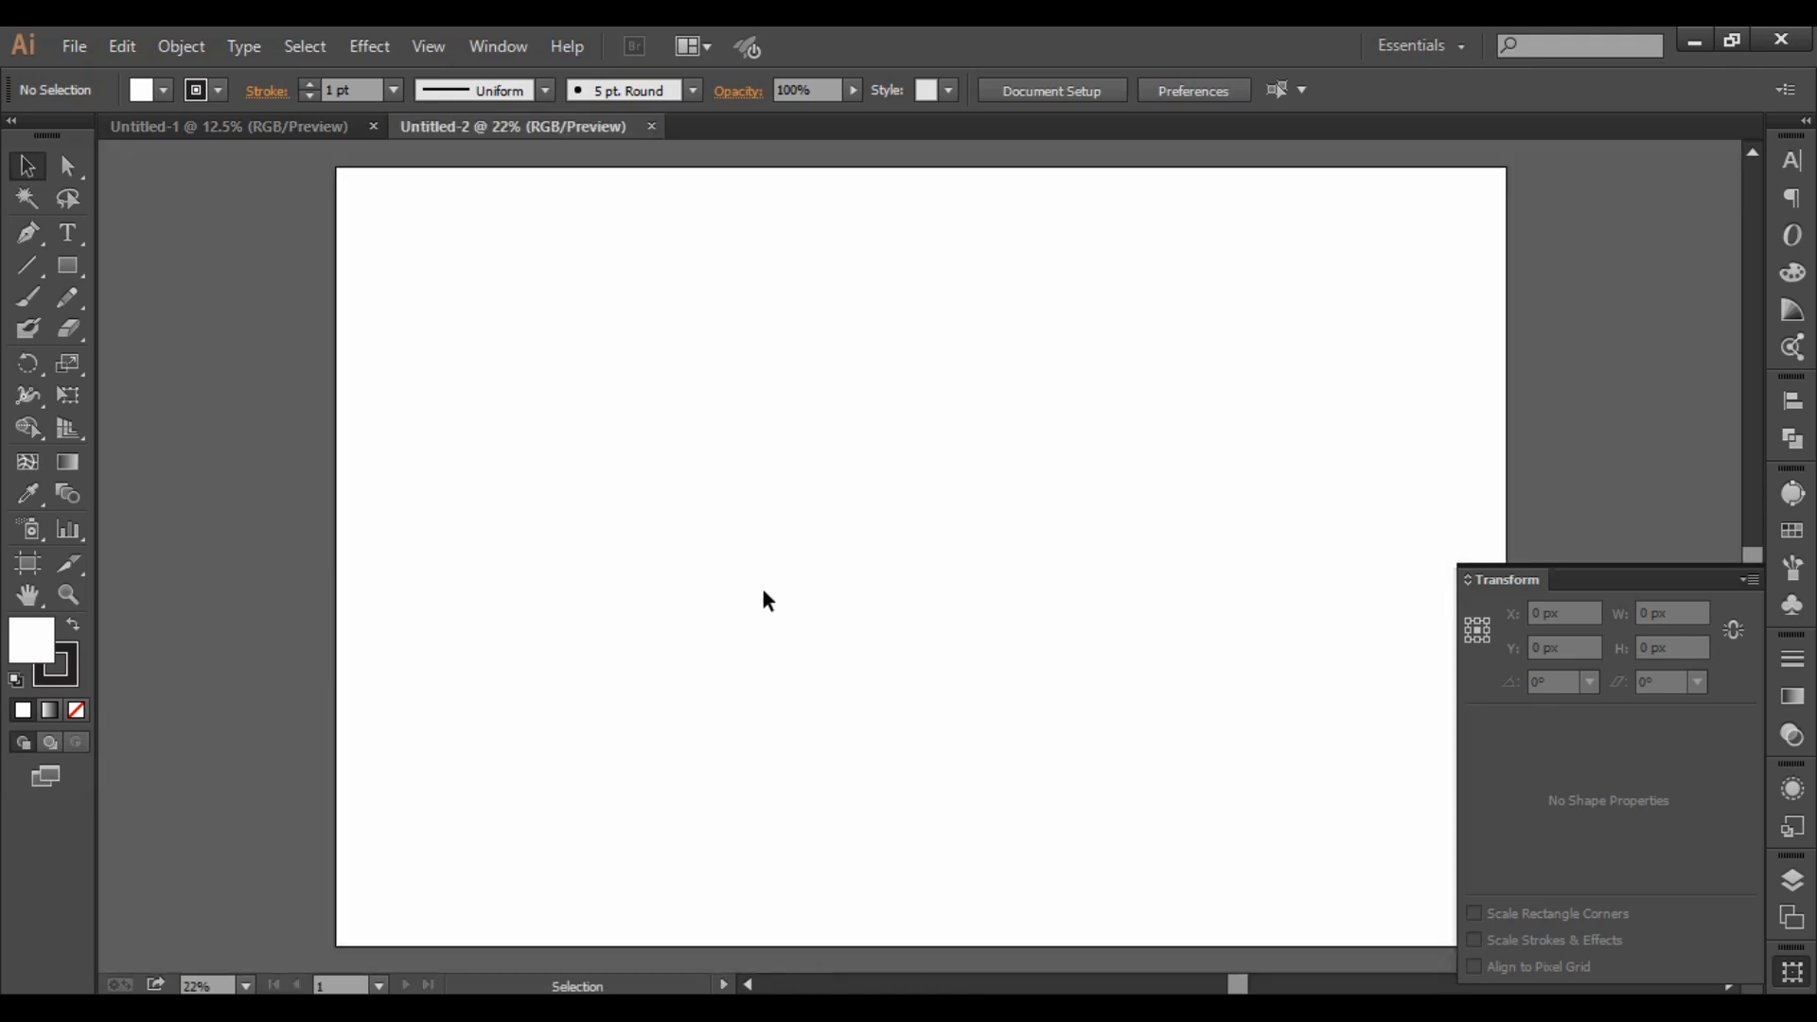
pyautogui.scroll(-3, 853, 479)
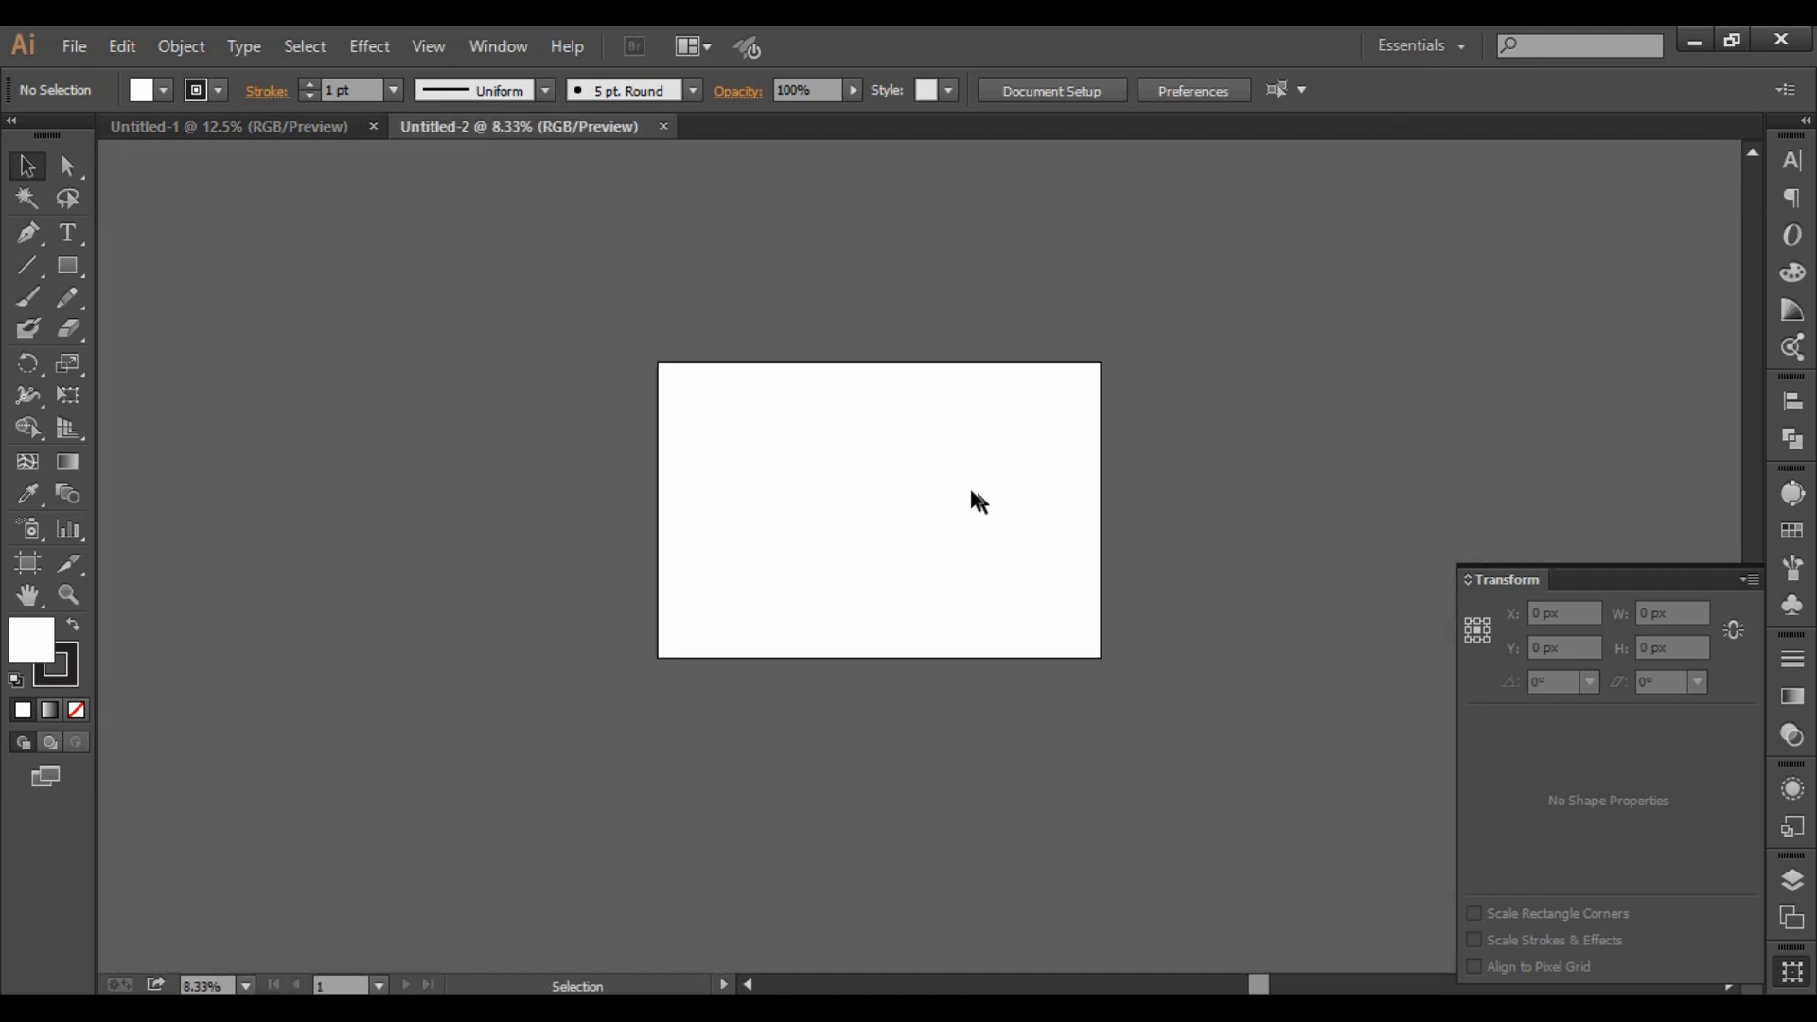
pyautogui.scroll(1, 978, 502)
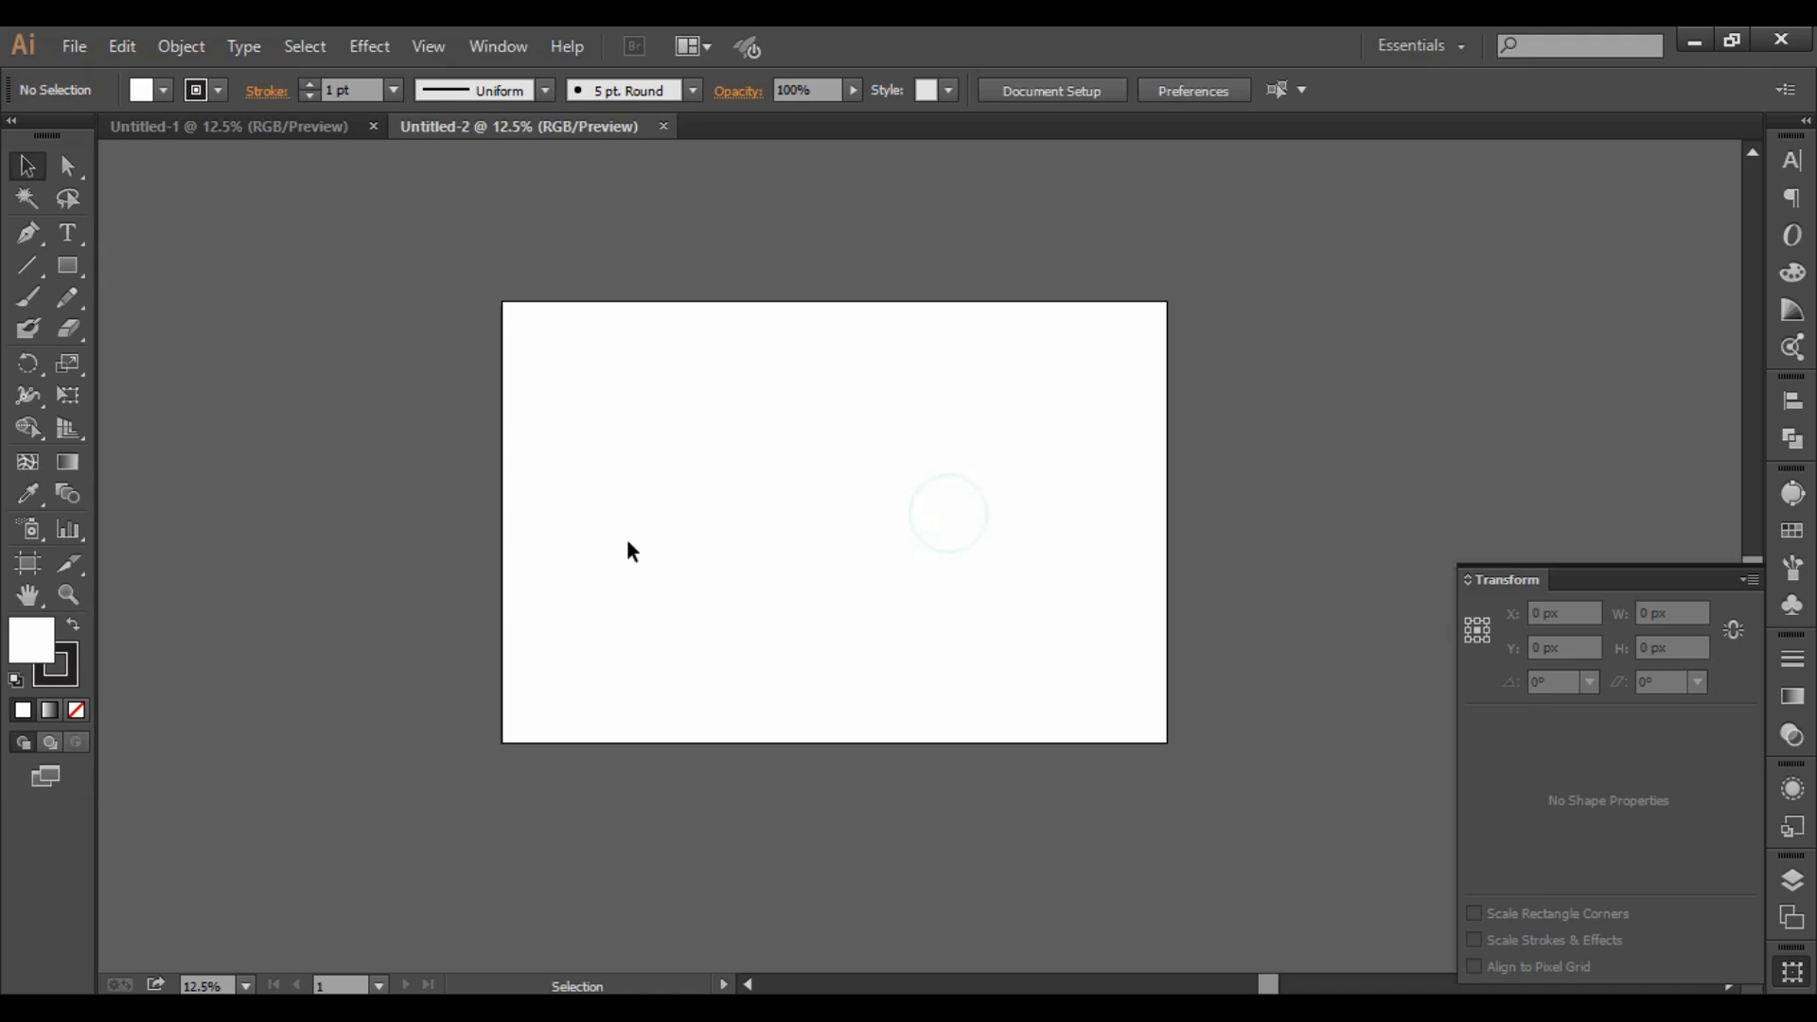
# Load the six downloaded lion head images from the Downloads folder for placing in the document.
pyautogui.click(76, 47)
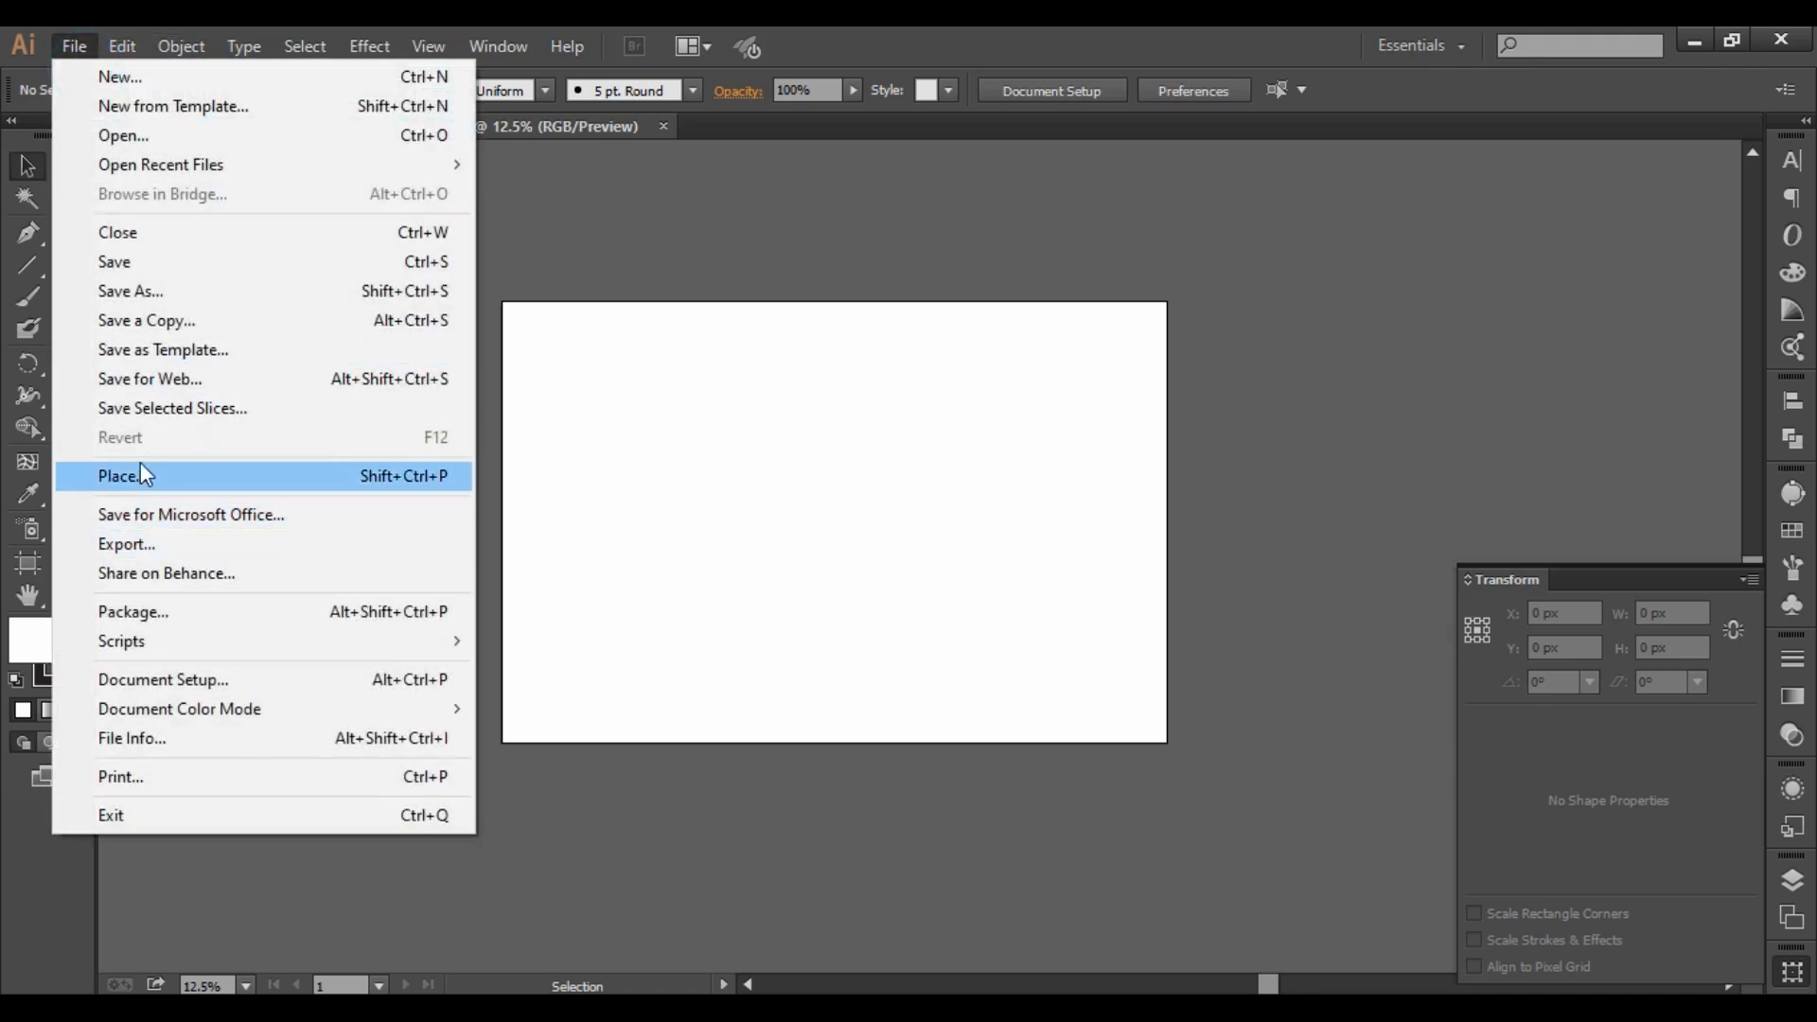
pyautogui.click(74, 44)
pyautogui.click(73, 44)
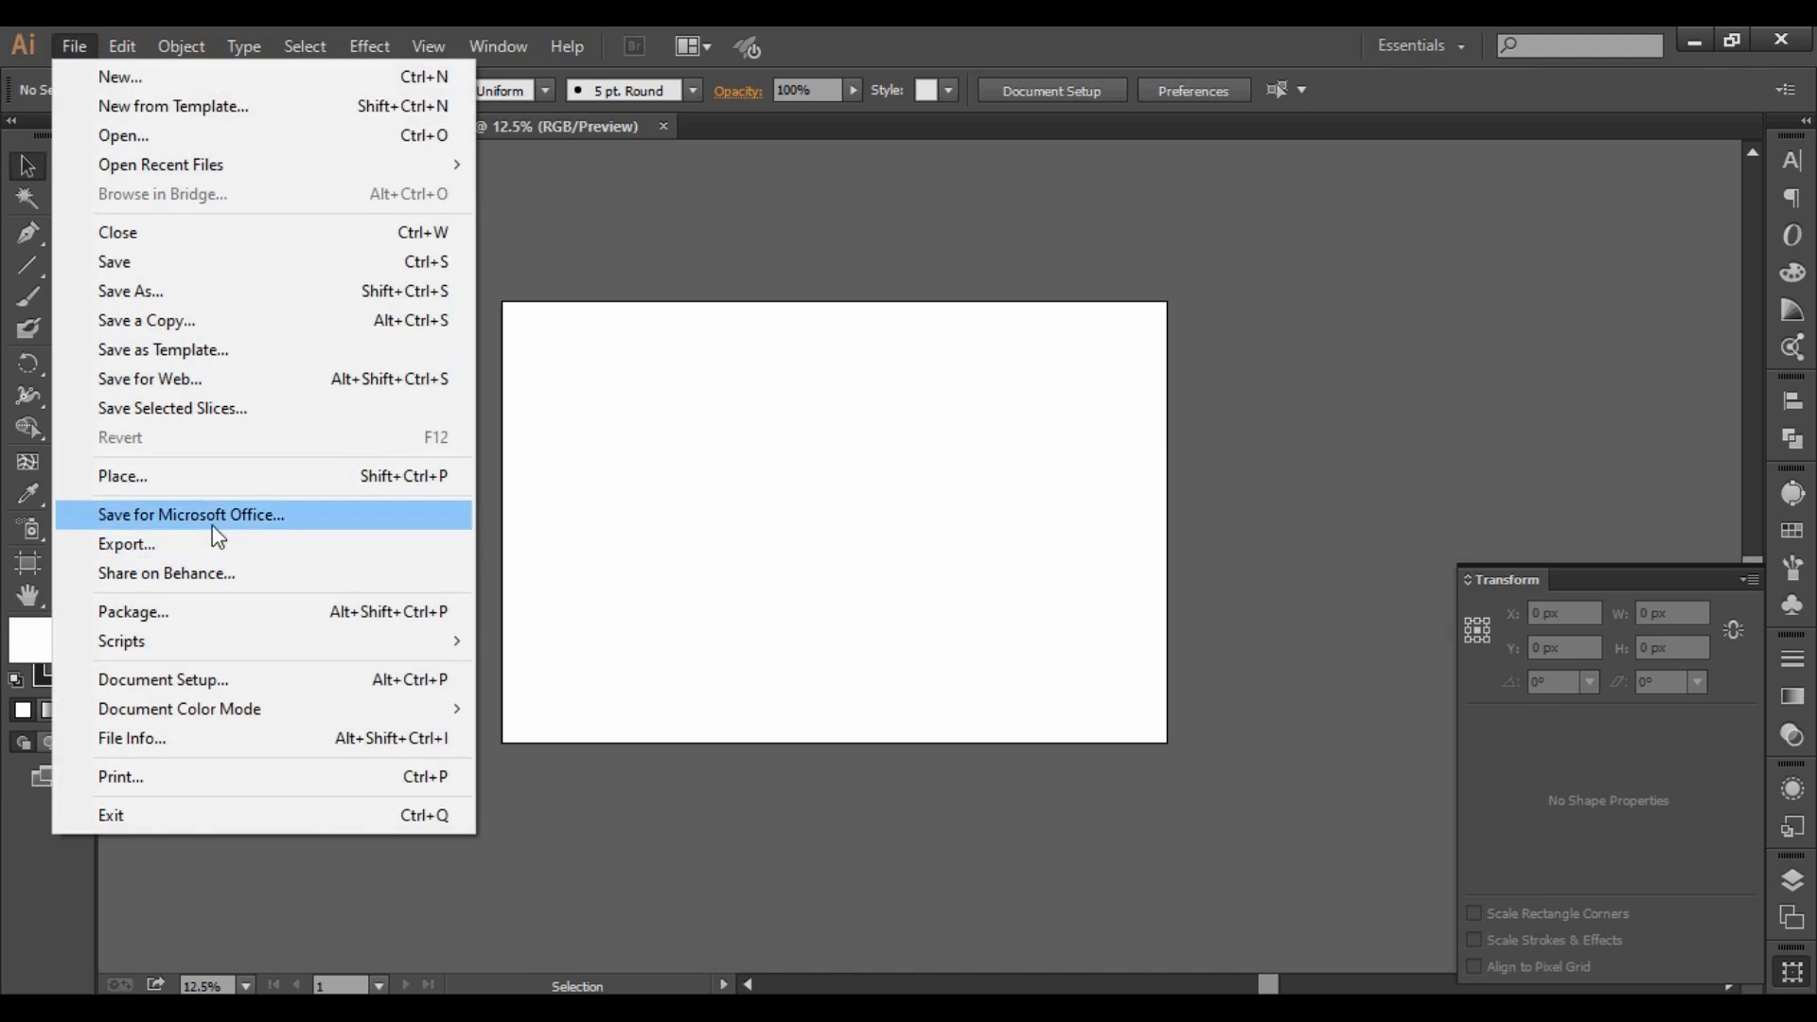
pyautogui.click(195, 476)
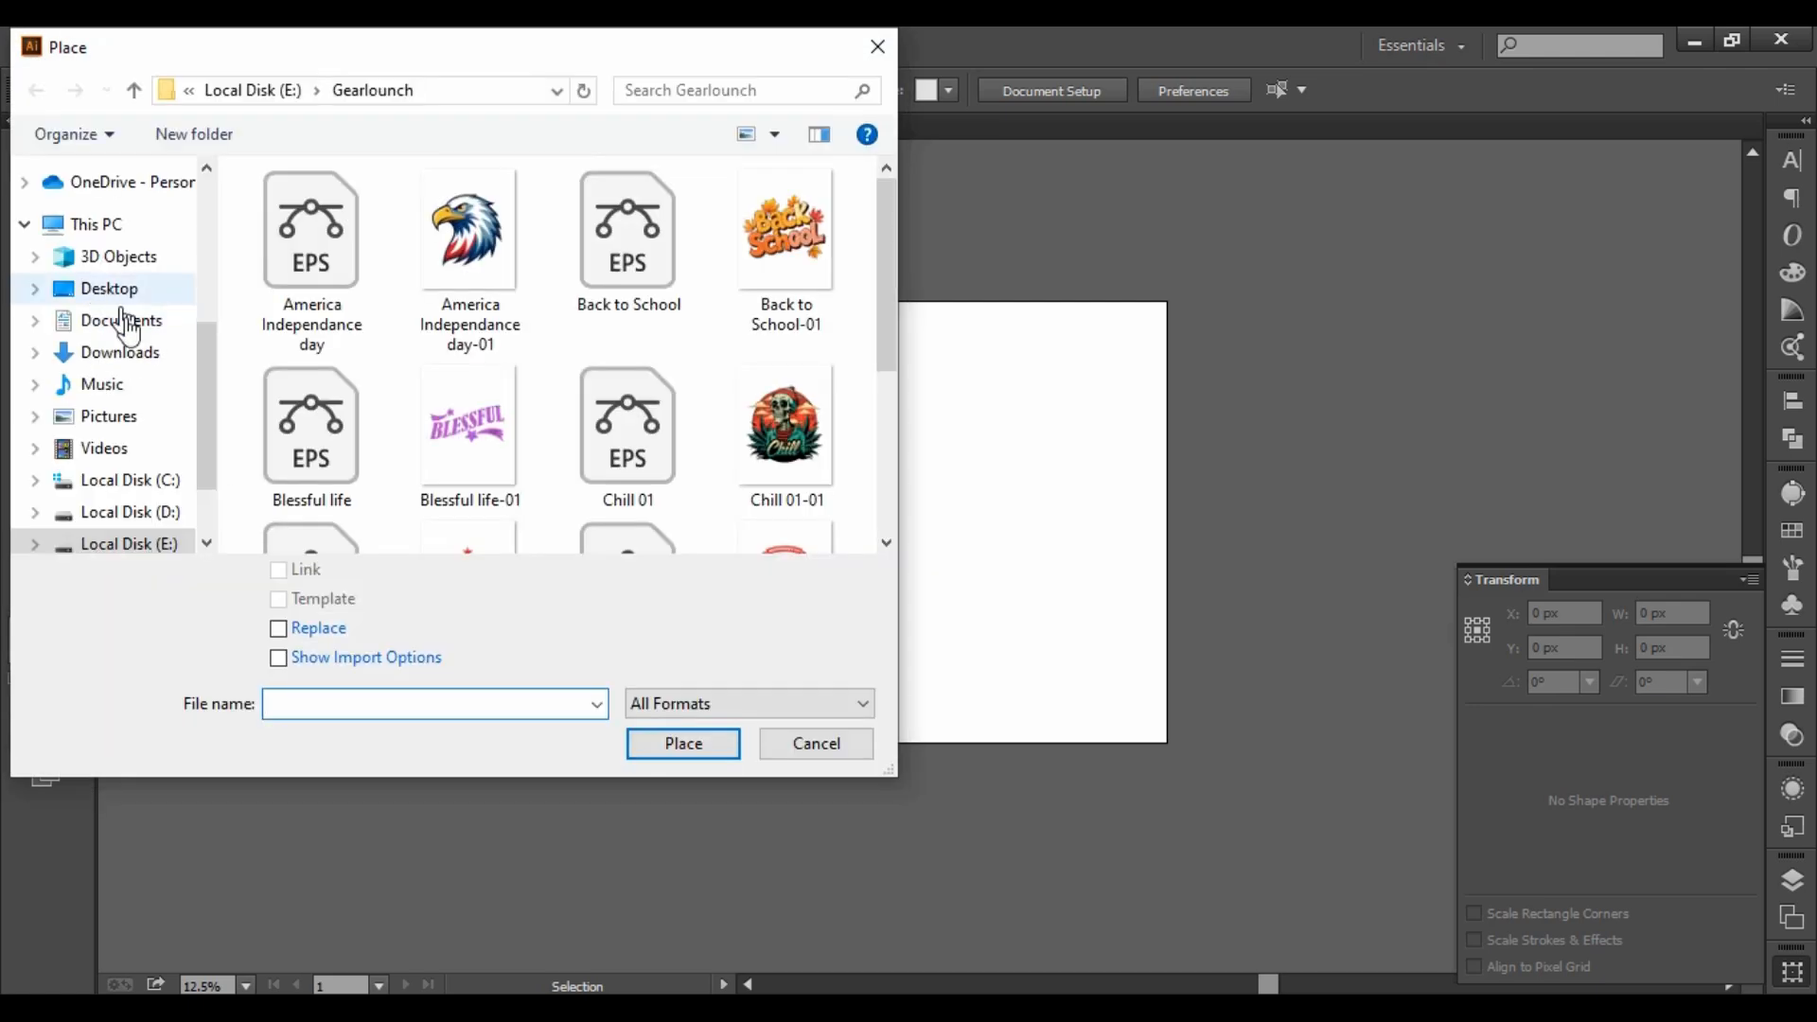
pyautogui.click(150, 357)
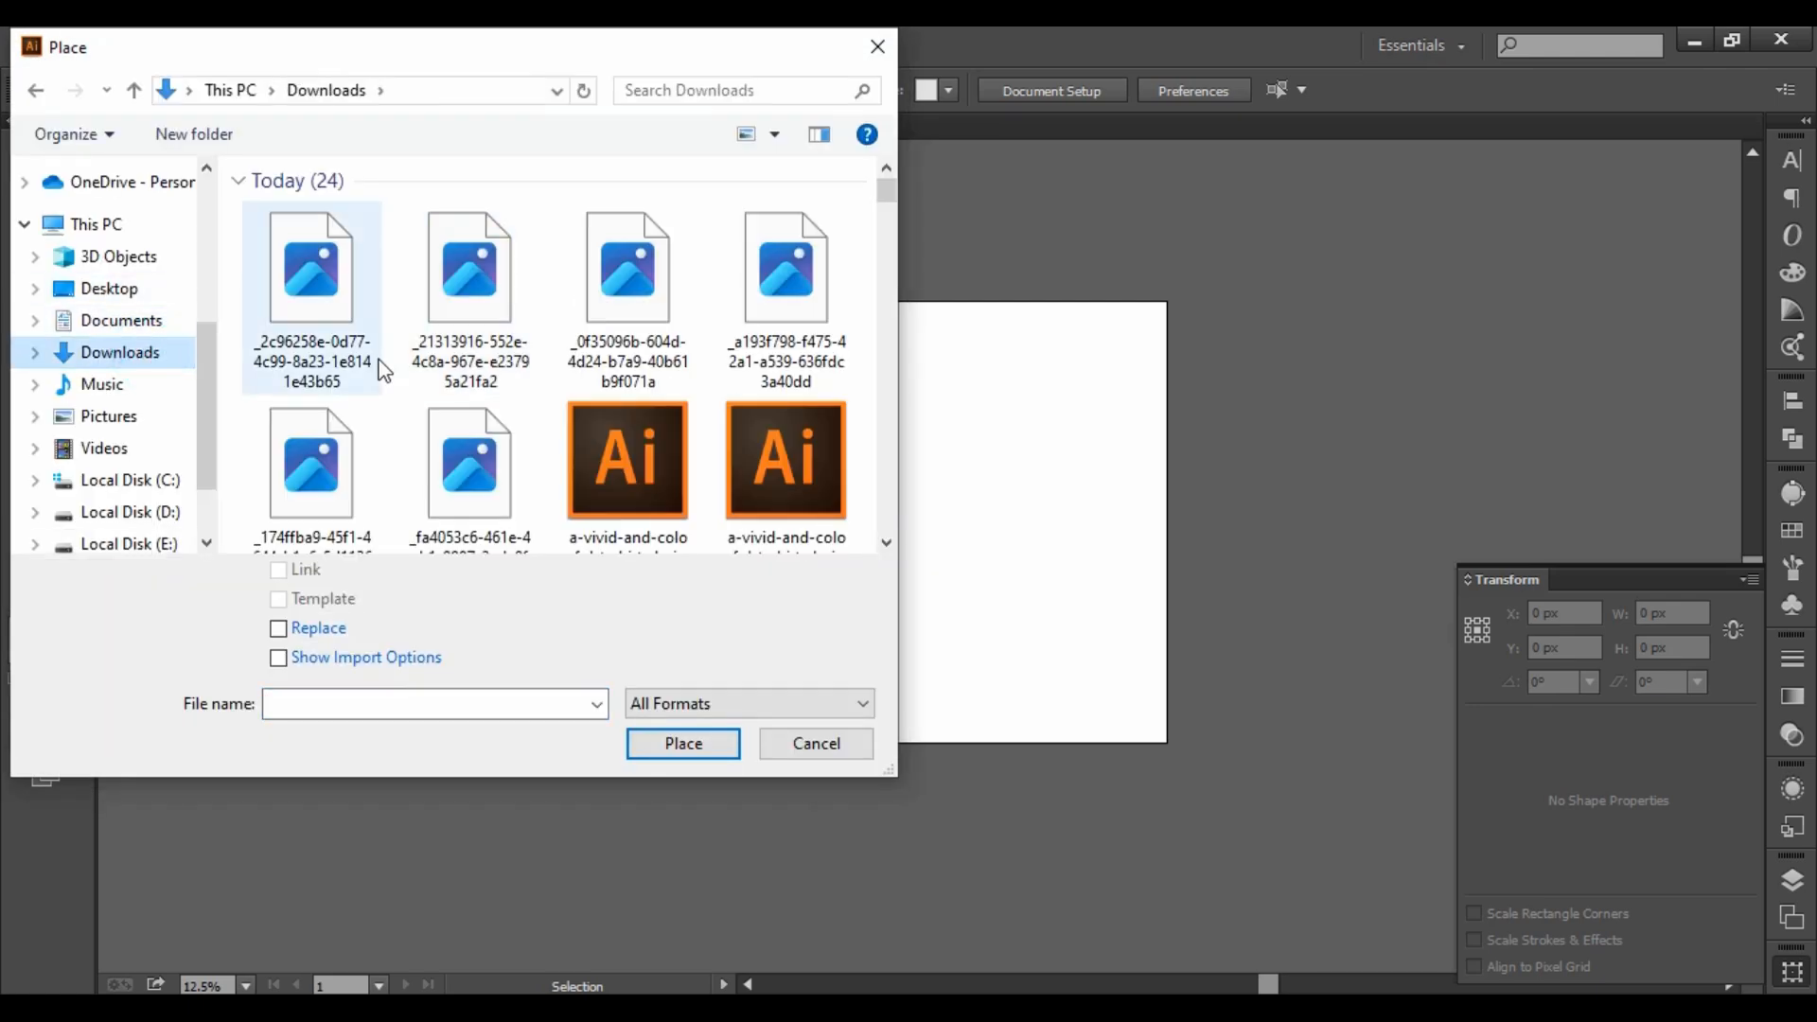
pyautogui.click(292, 261)
pyautogui.keyDown('shift'); pyautogui.click(501, 437); pyautogui.keyUp('shift')
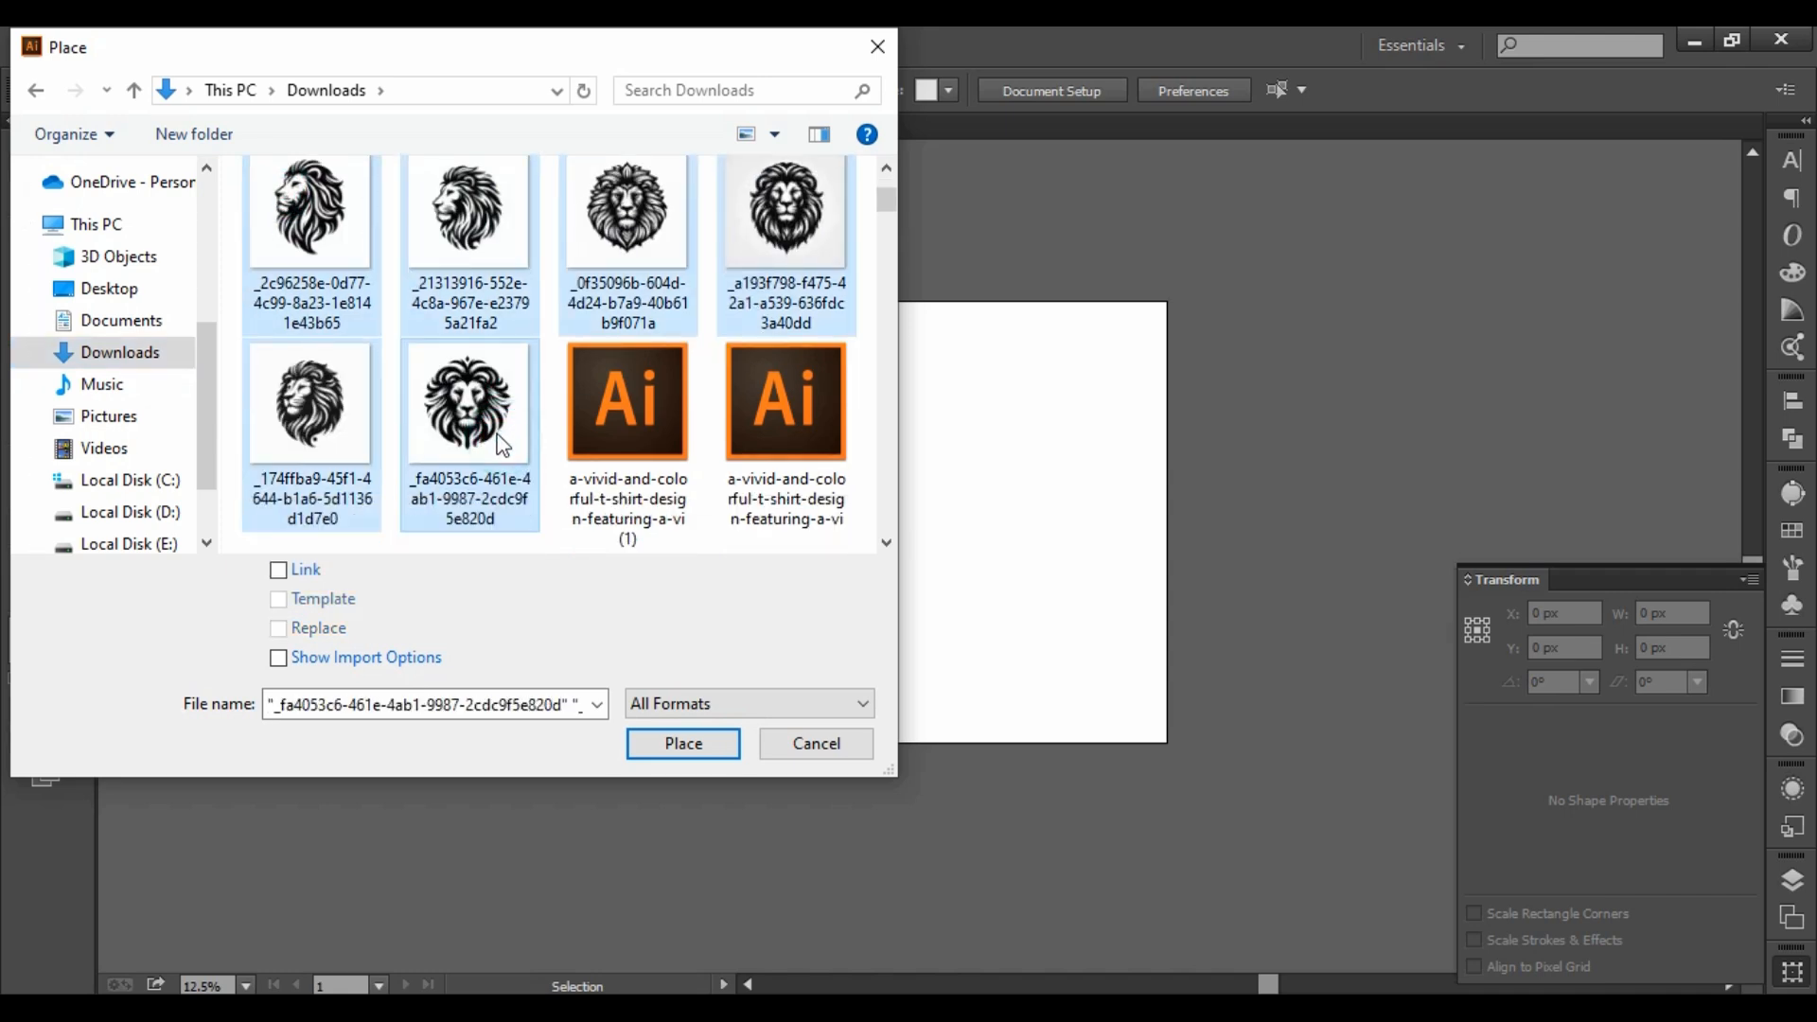
pyautogui.click(693, 746)
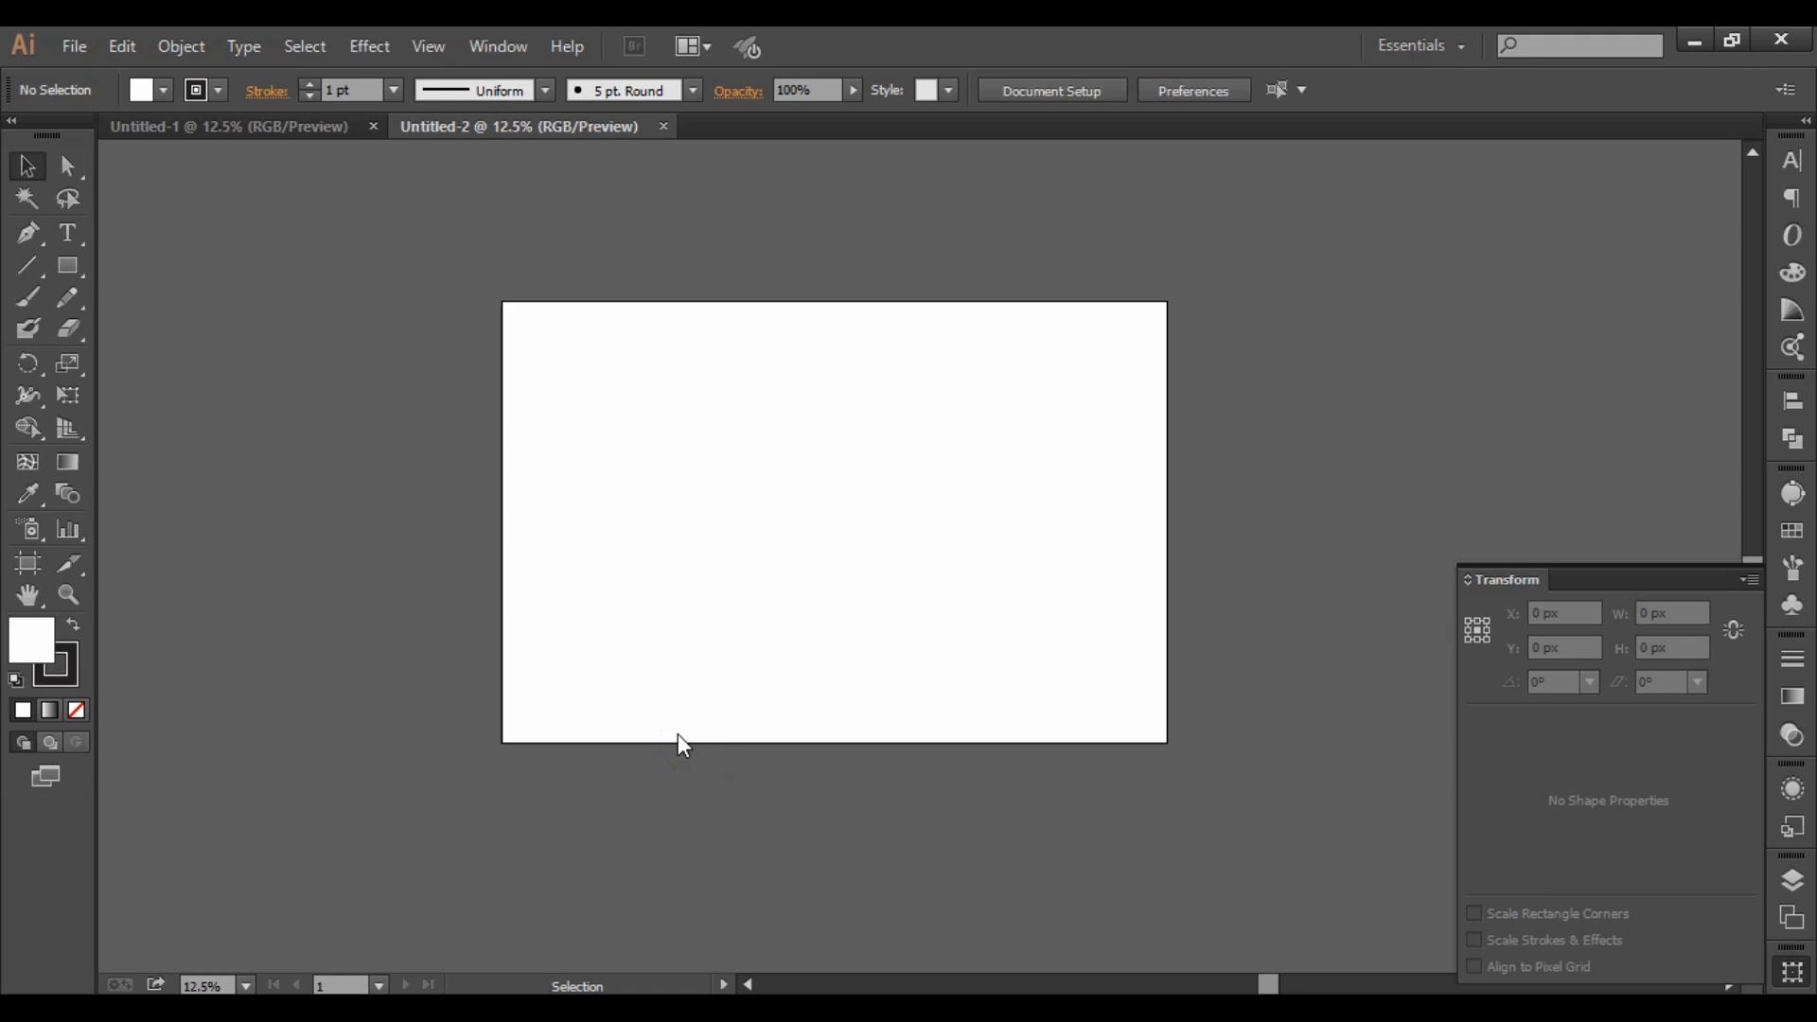
# Place the six lion images in two loose columns beside the artboard's left edge, each about 670 to 990 px wide.
pyautogui.click(120, 211)
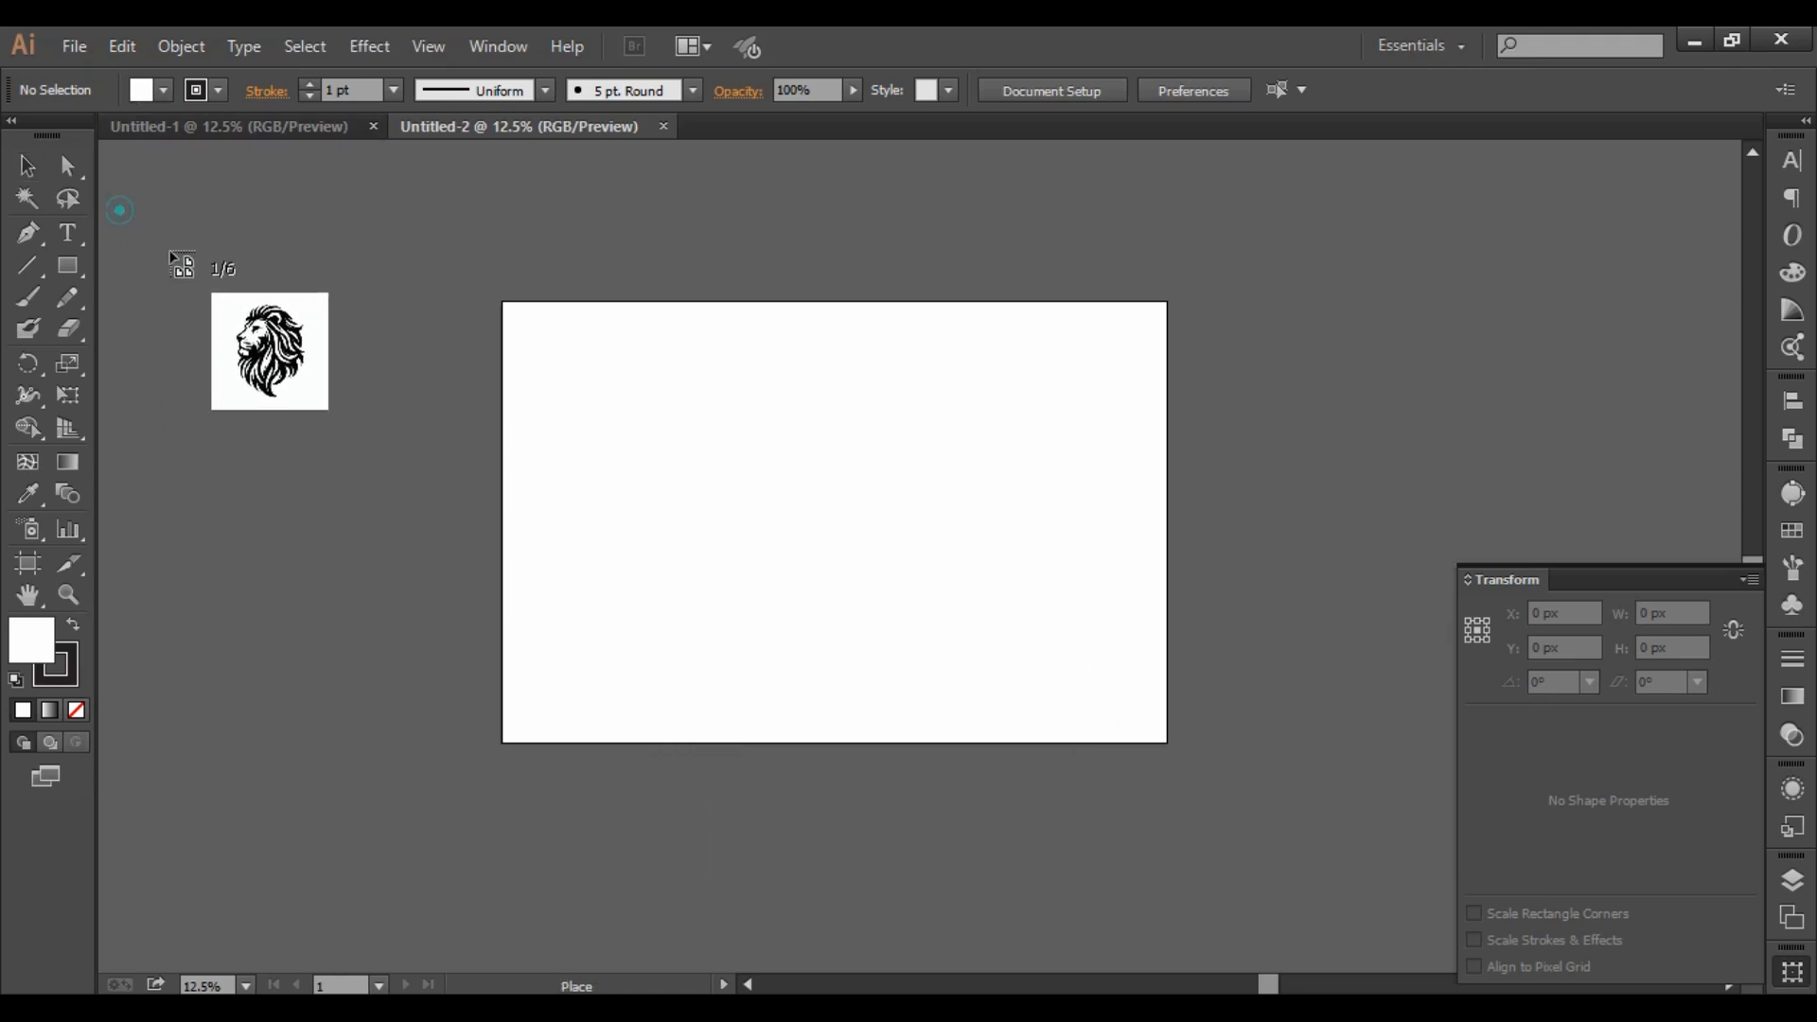
pyautogui.click(149, 446)
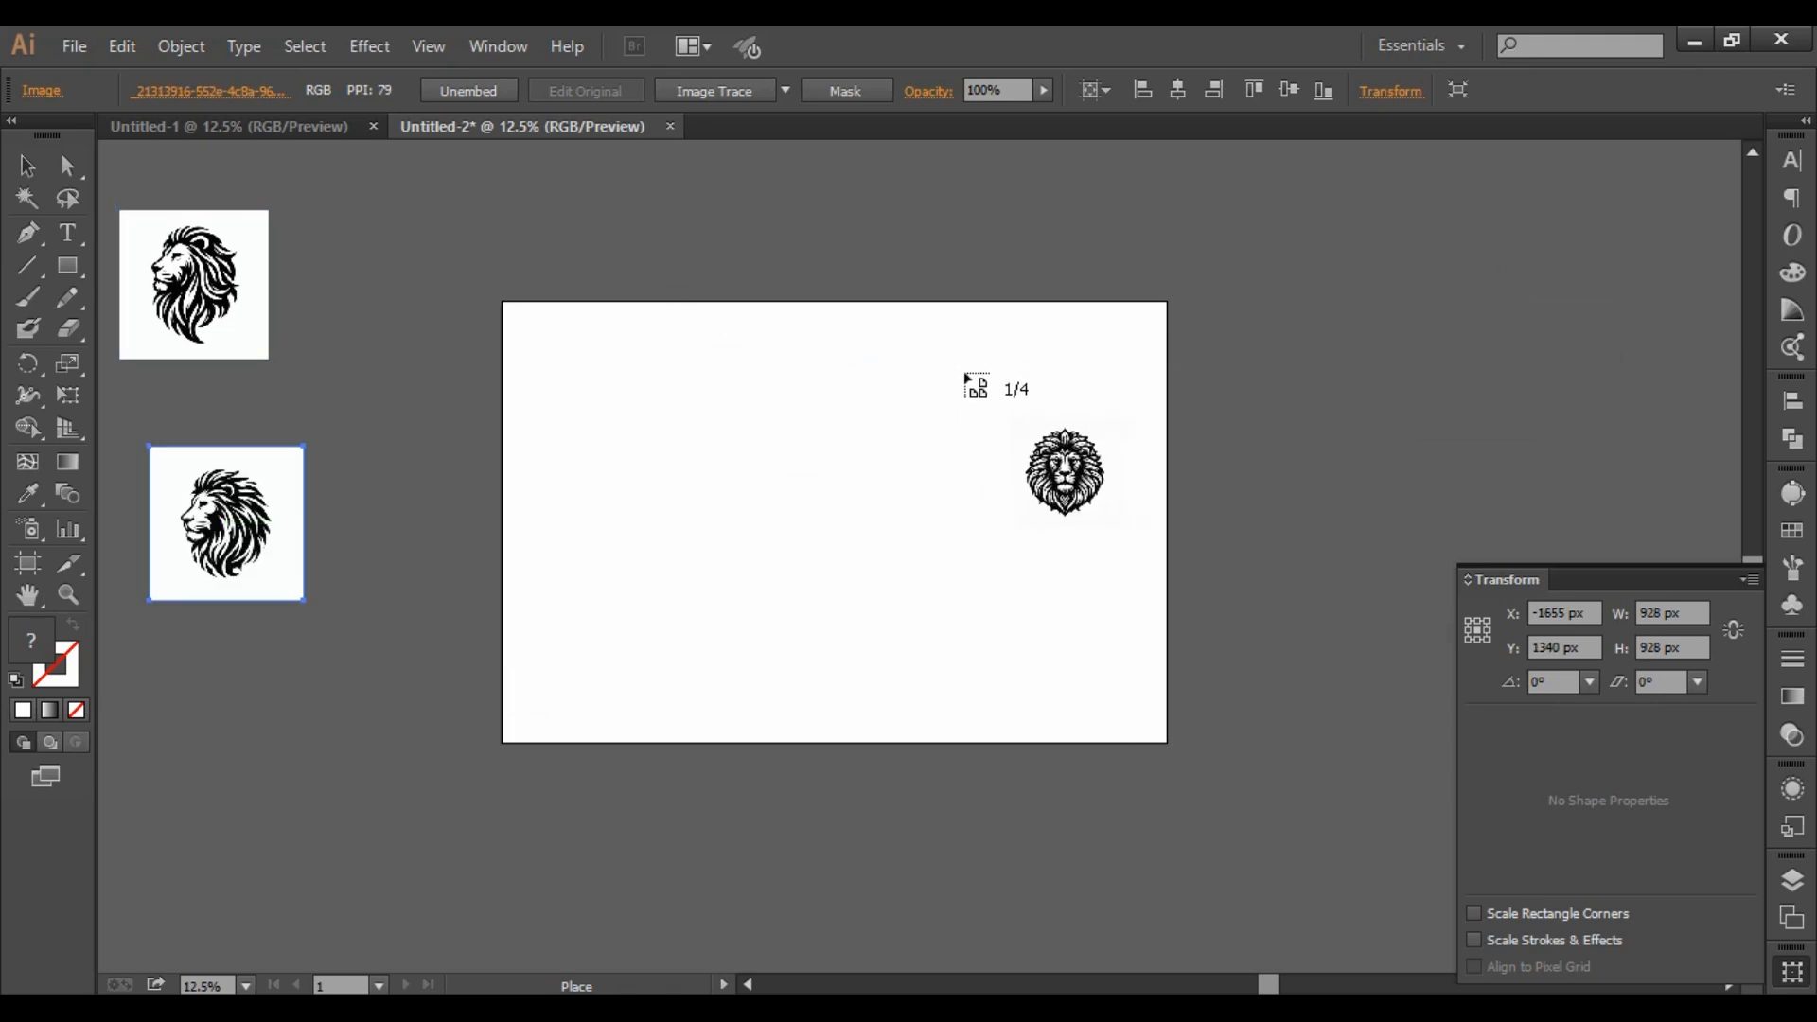
pyautogui.moveTo(216, 662); pyautogui.dragTo(381, 826)
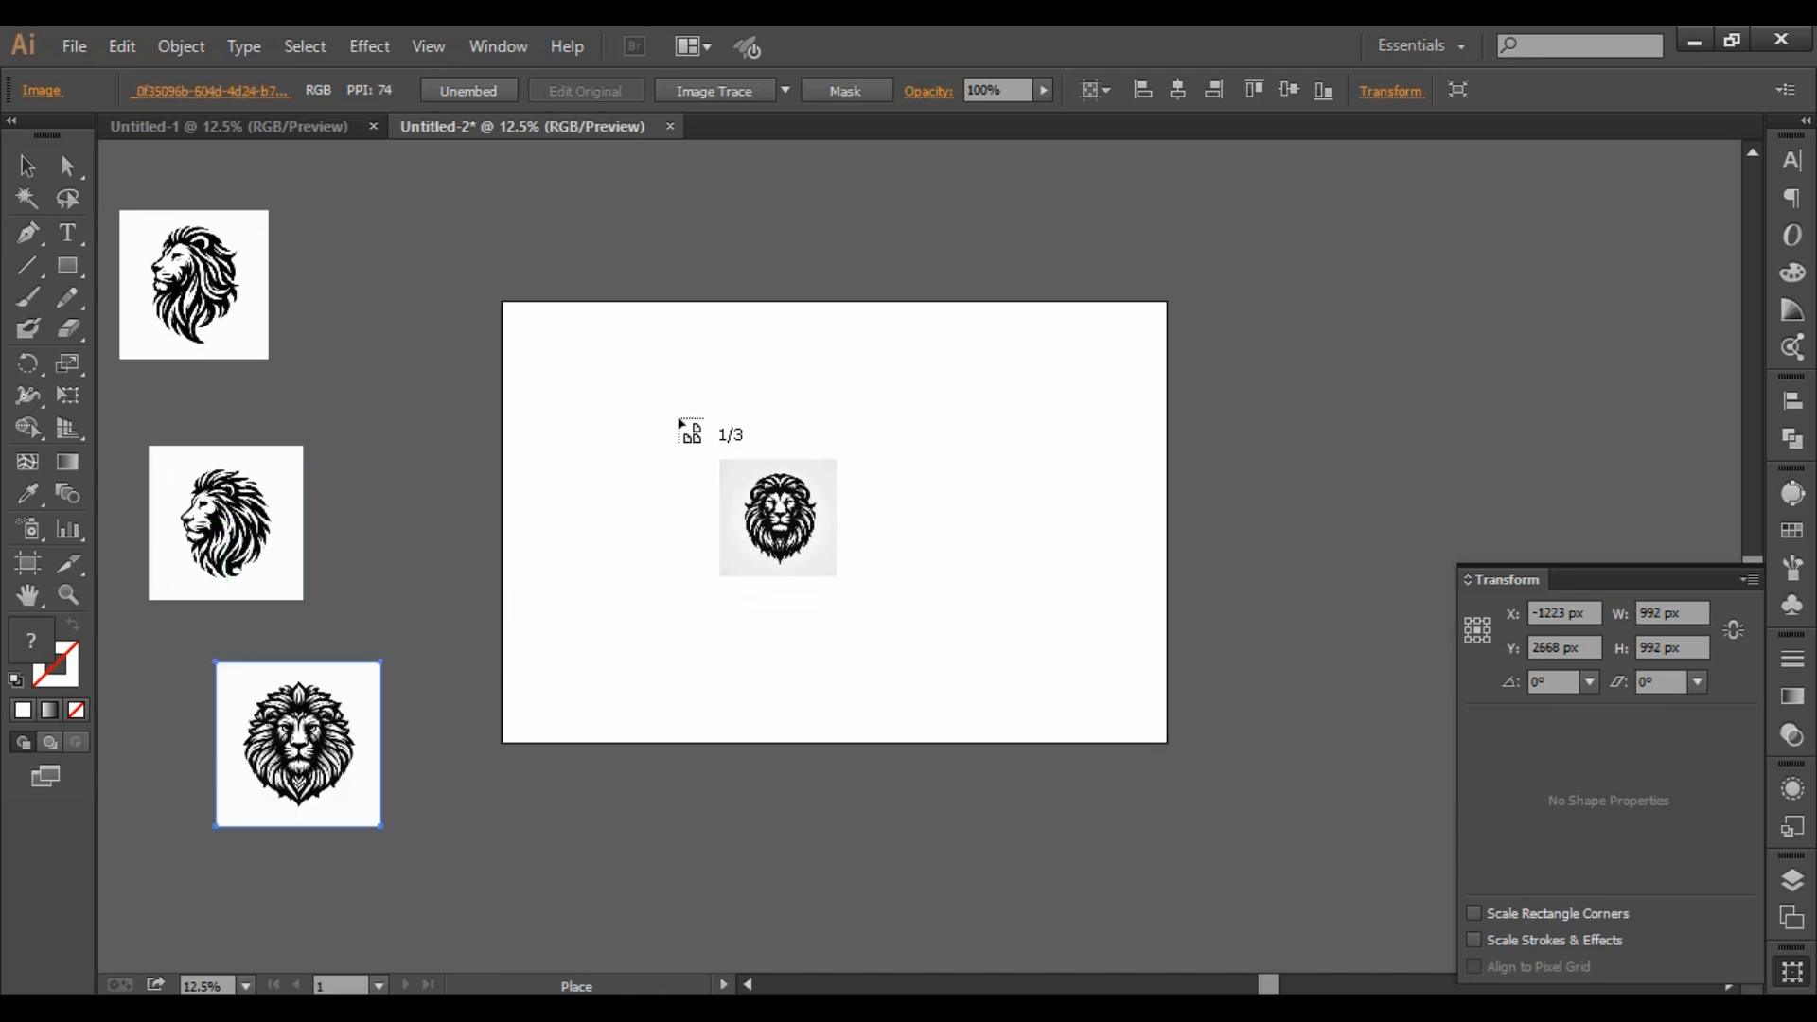
pyautogui.moveTo(331, 229); pyautogui.dragTo(447, 347)
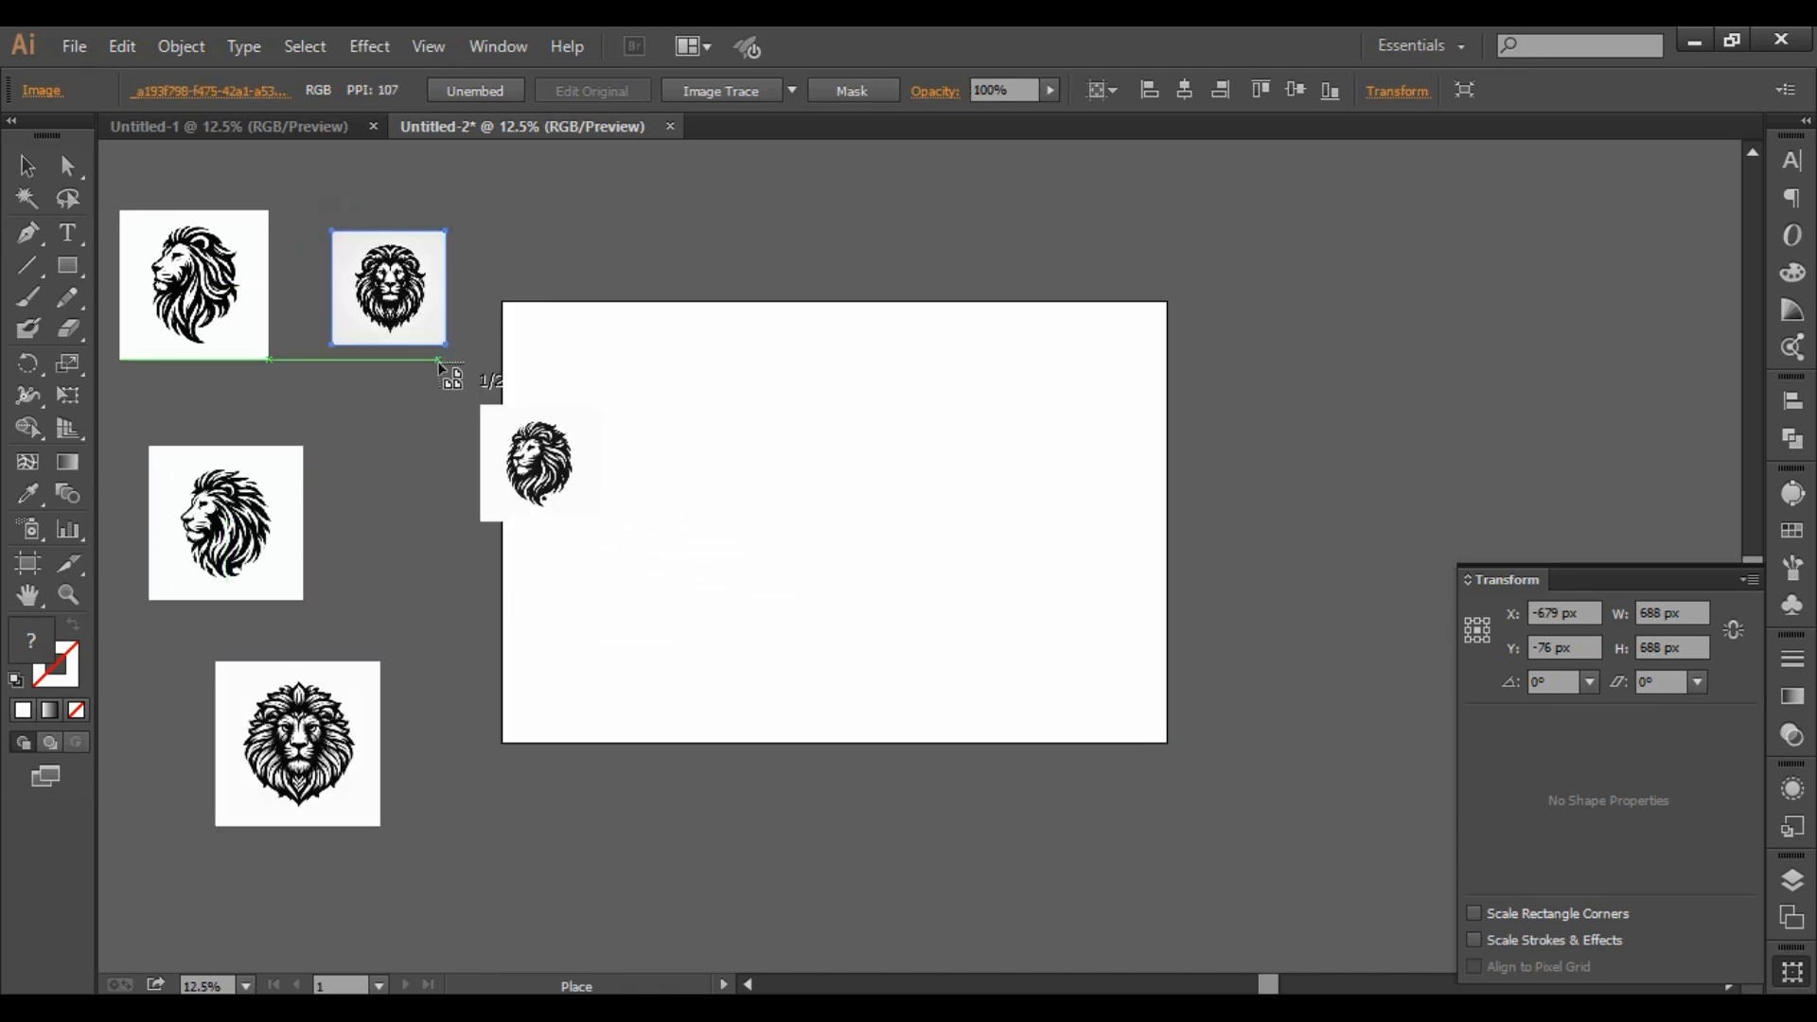
pyautogui.moveTo(356, 395); pyautogui.dragTo(511, 518)
pyautogui.moveTo(366, 543); pyautogui.dragTo(537, 654)
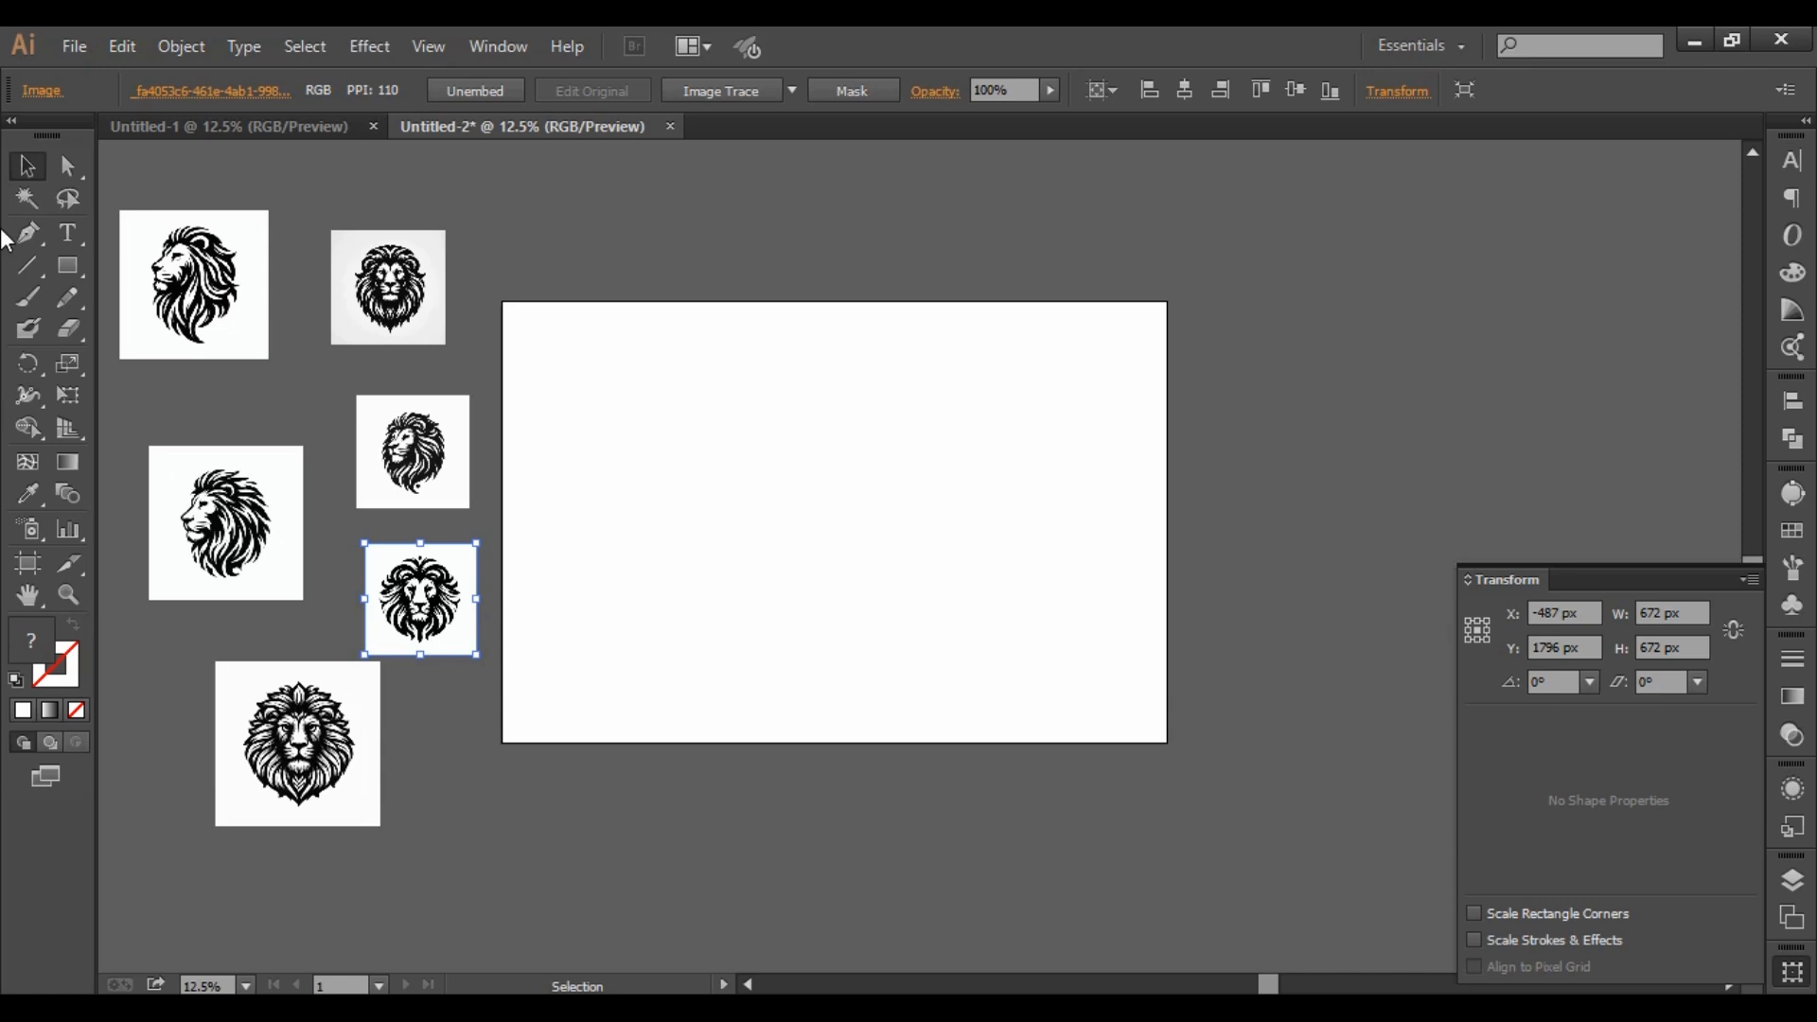
# Move the first lion profile to the empty canvas right of the artboard, at about X 4533 px, Y 438 px.
pyautogui.click(41, 166)
pyautogui.click(847, 413)
pyautogui.moveTo(231, 283); pyautogui.dragTo(1400, 320)
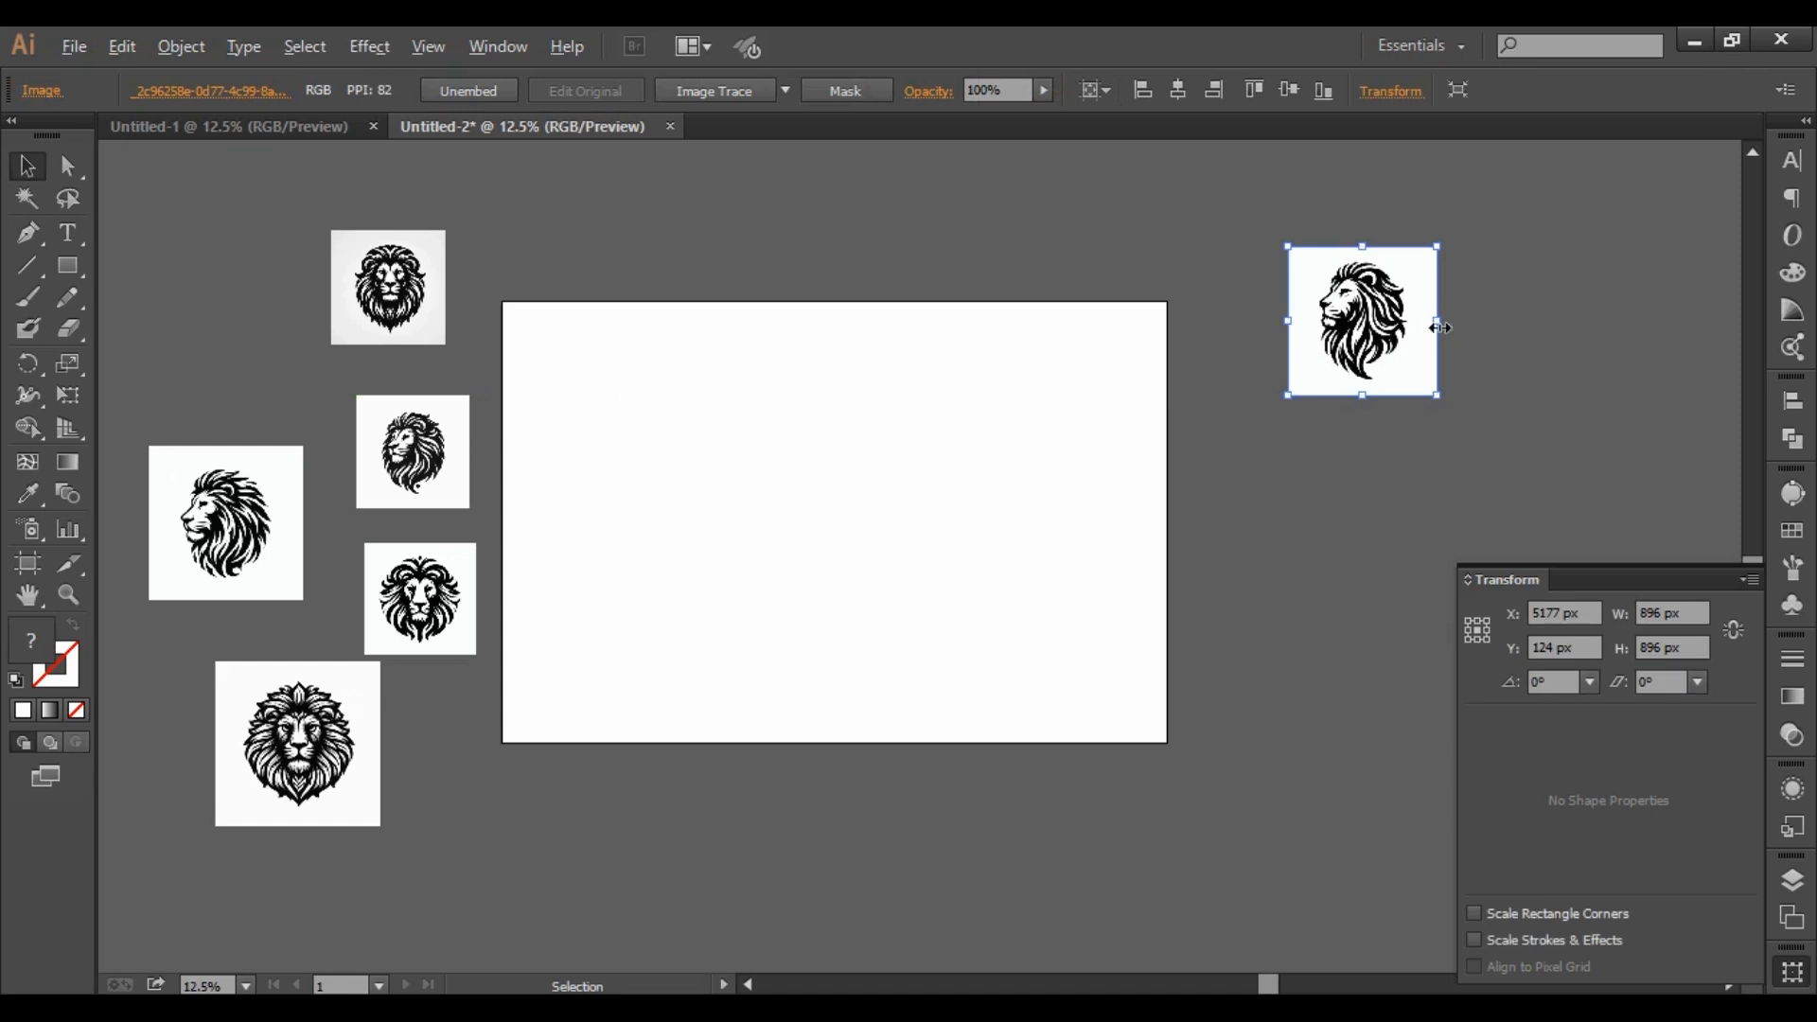
pyautogui.scroll(-1, 1440, 328)
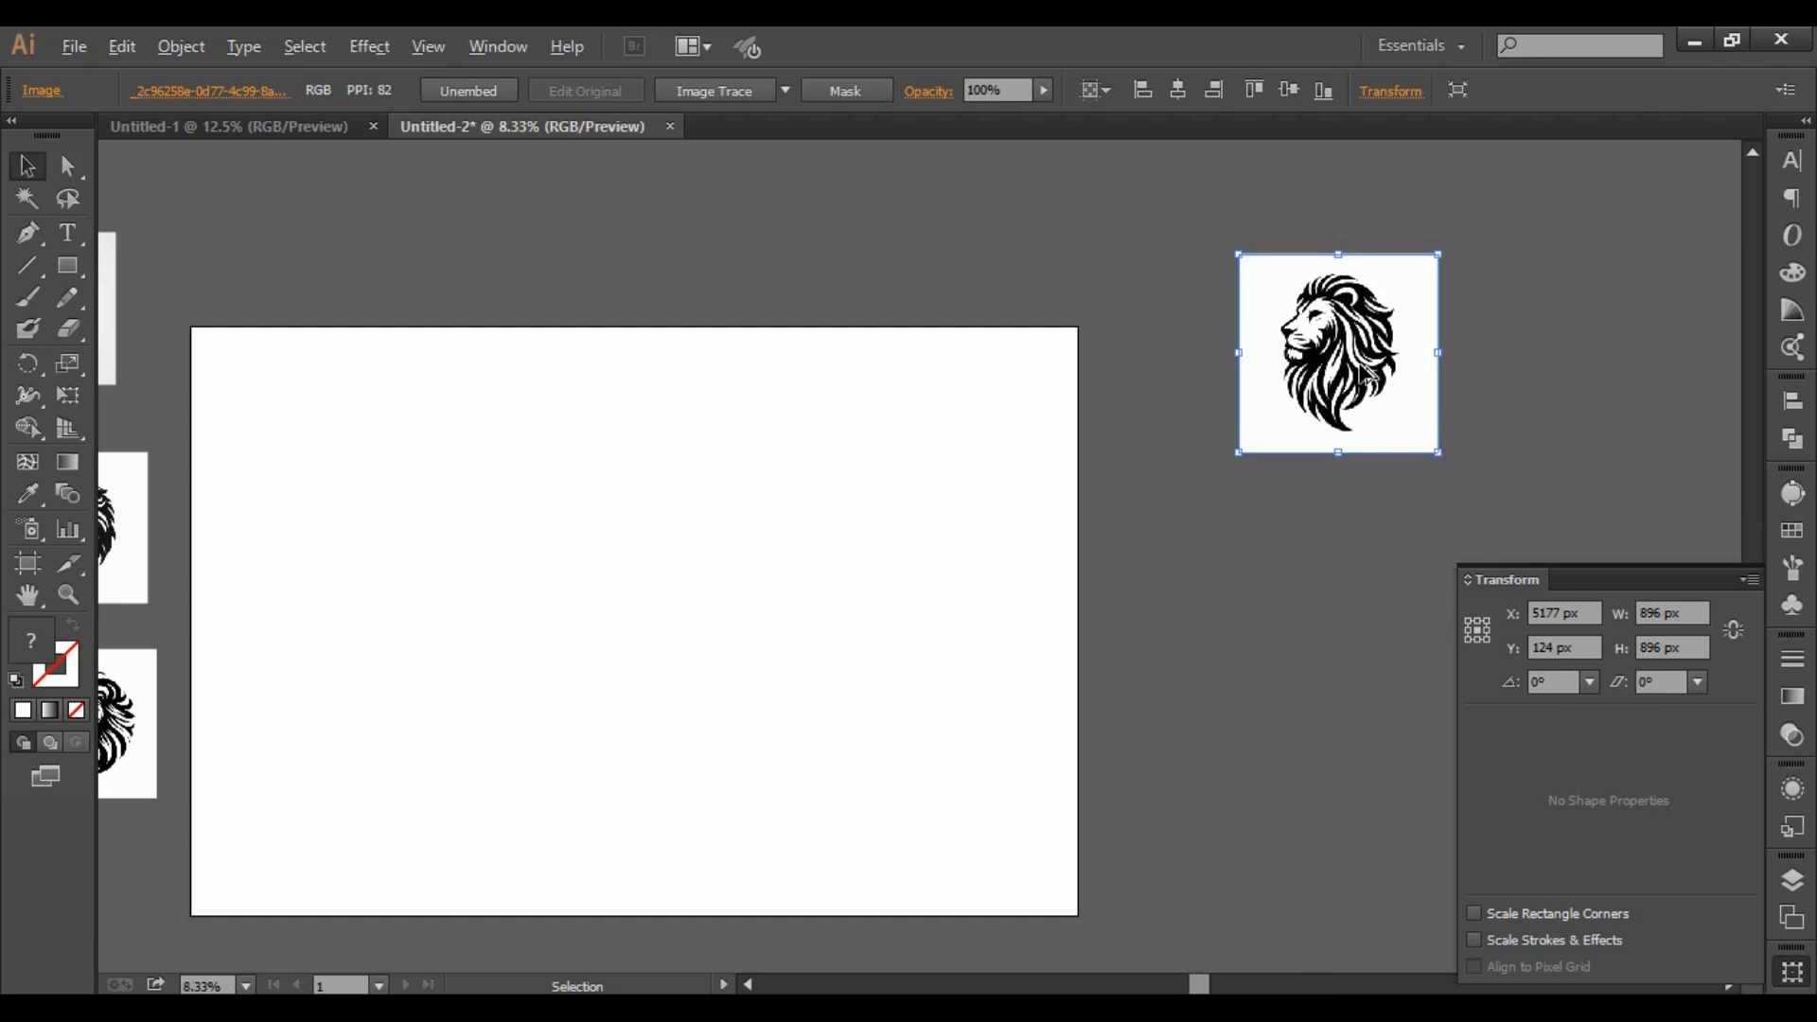
pyautogui.scroll(-2, 1369, 377)
pyautogui.scroll(6, 1387, 360)
pyautogui.moveTo(1278, 367); pyautogui.dragTo(1034, 414)
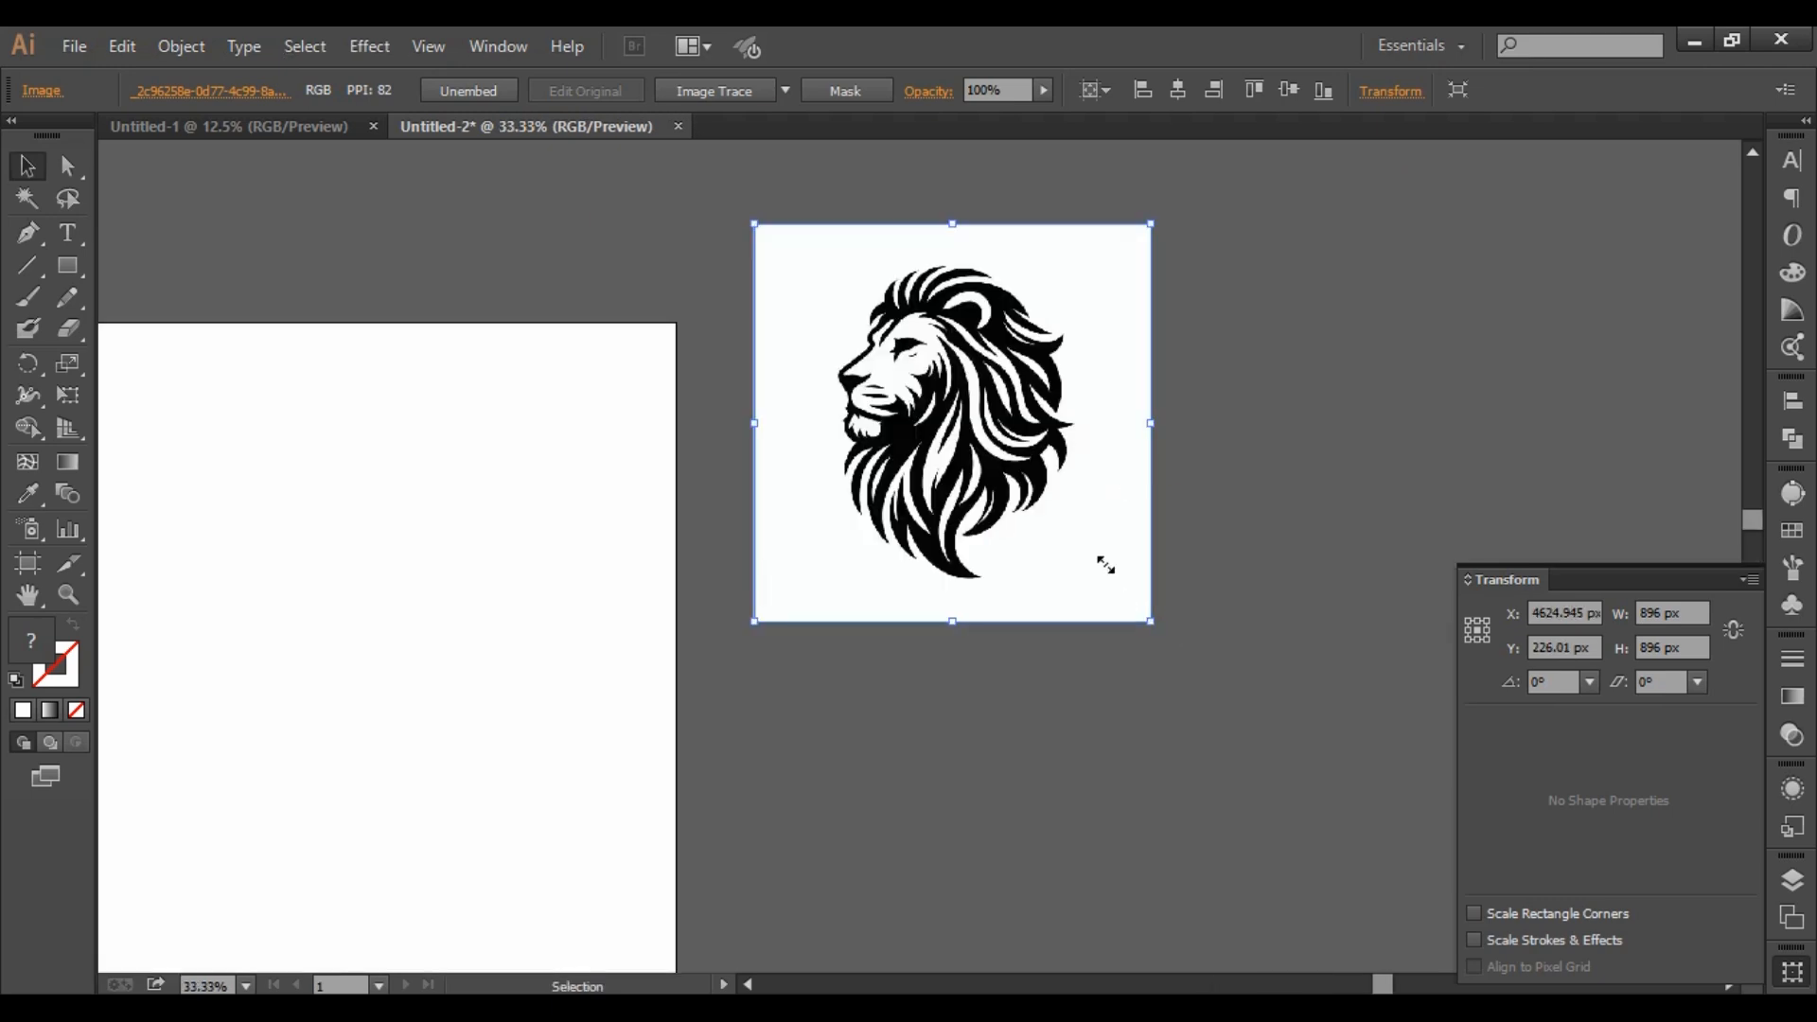
pyautogui.scroll(1, 943, 402)
pyautogui.moveTo(1090, 407); pyautogui.dragTo(1020, 537)
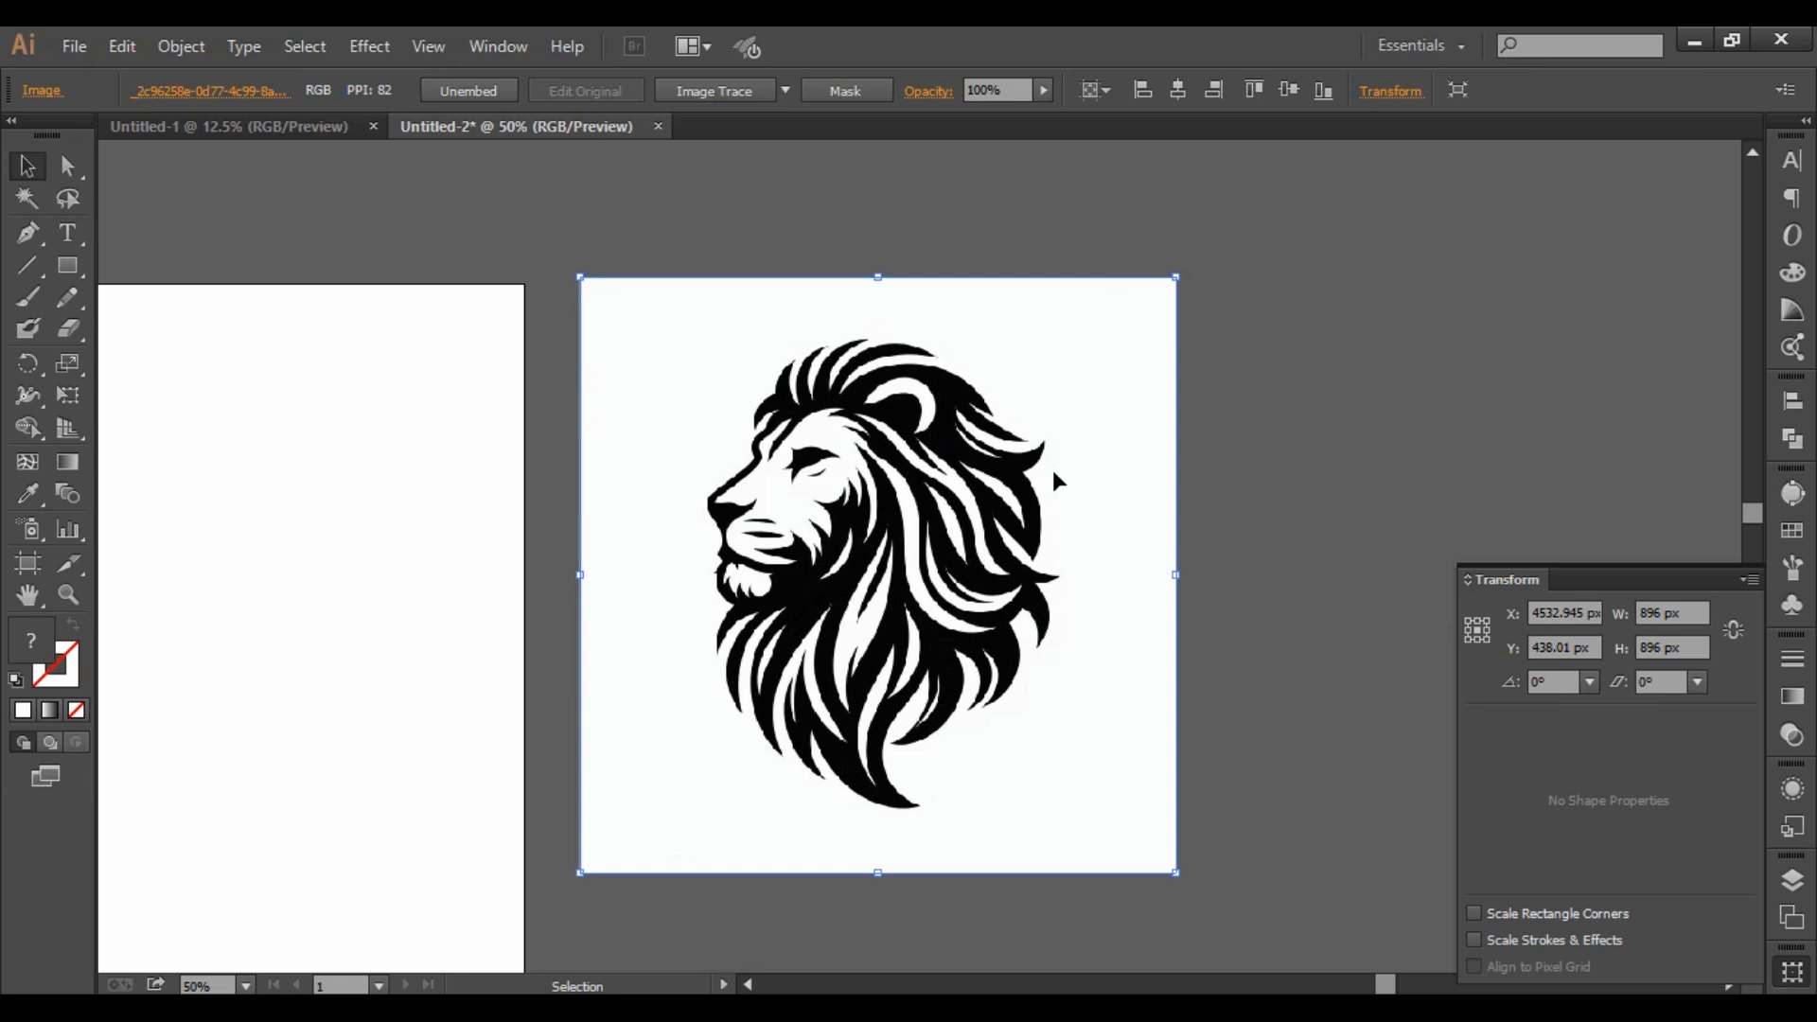
pyautogui.click(786, 92)
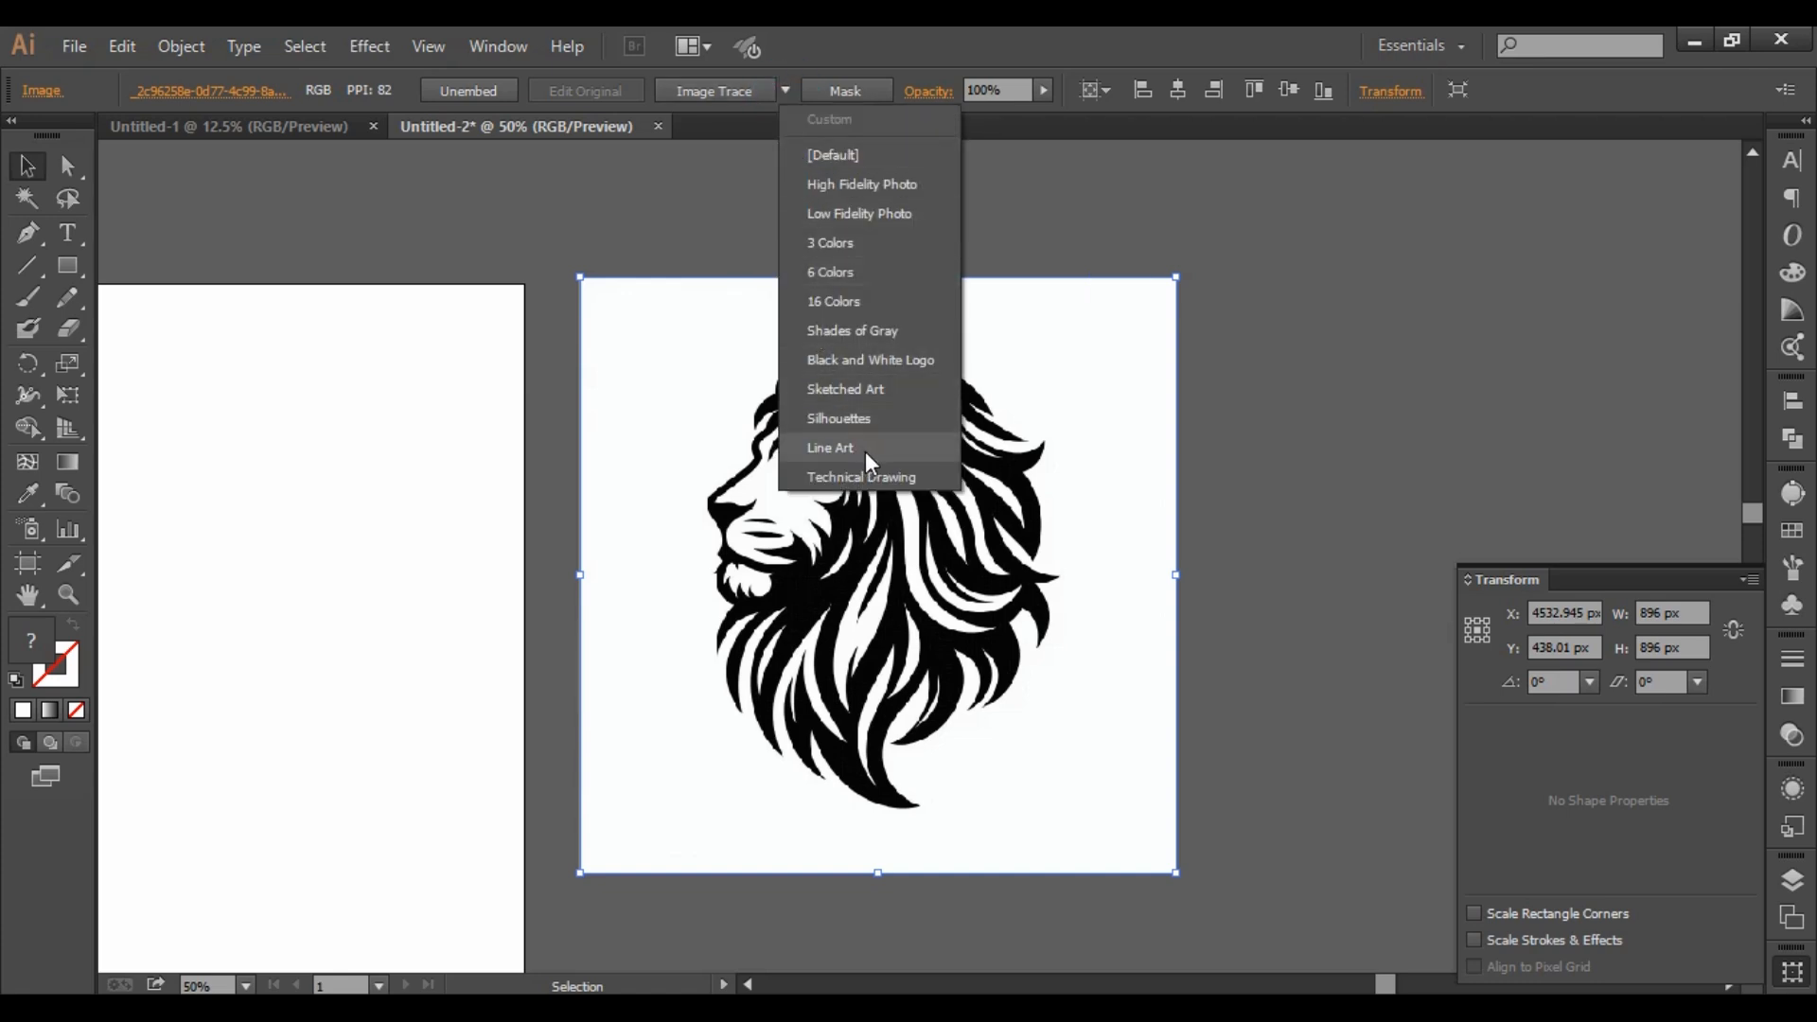
pyautogui.click(854, 423)
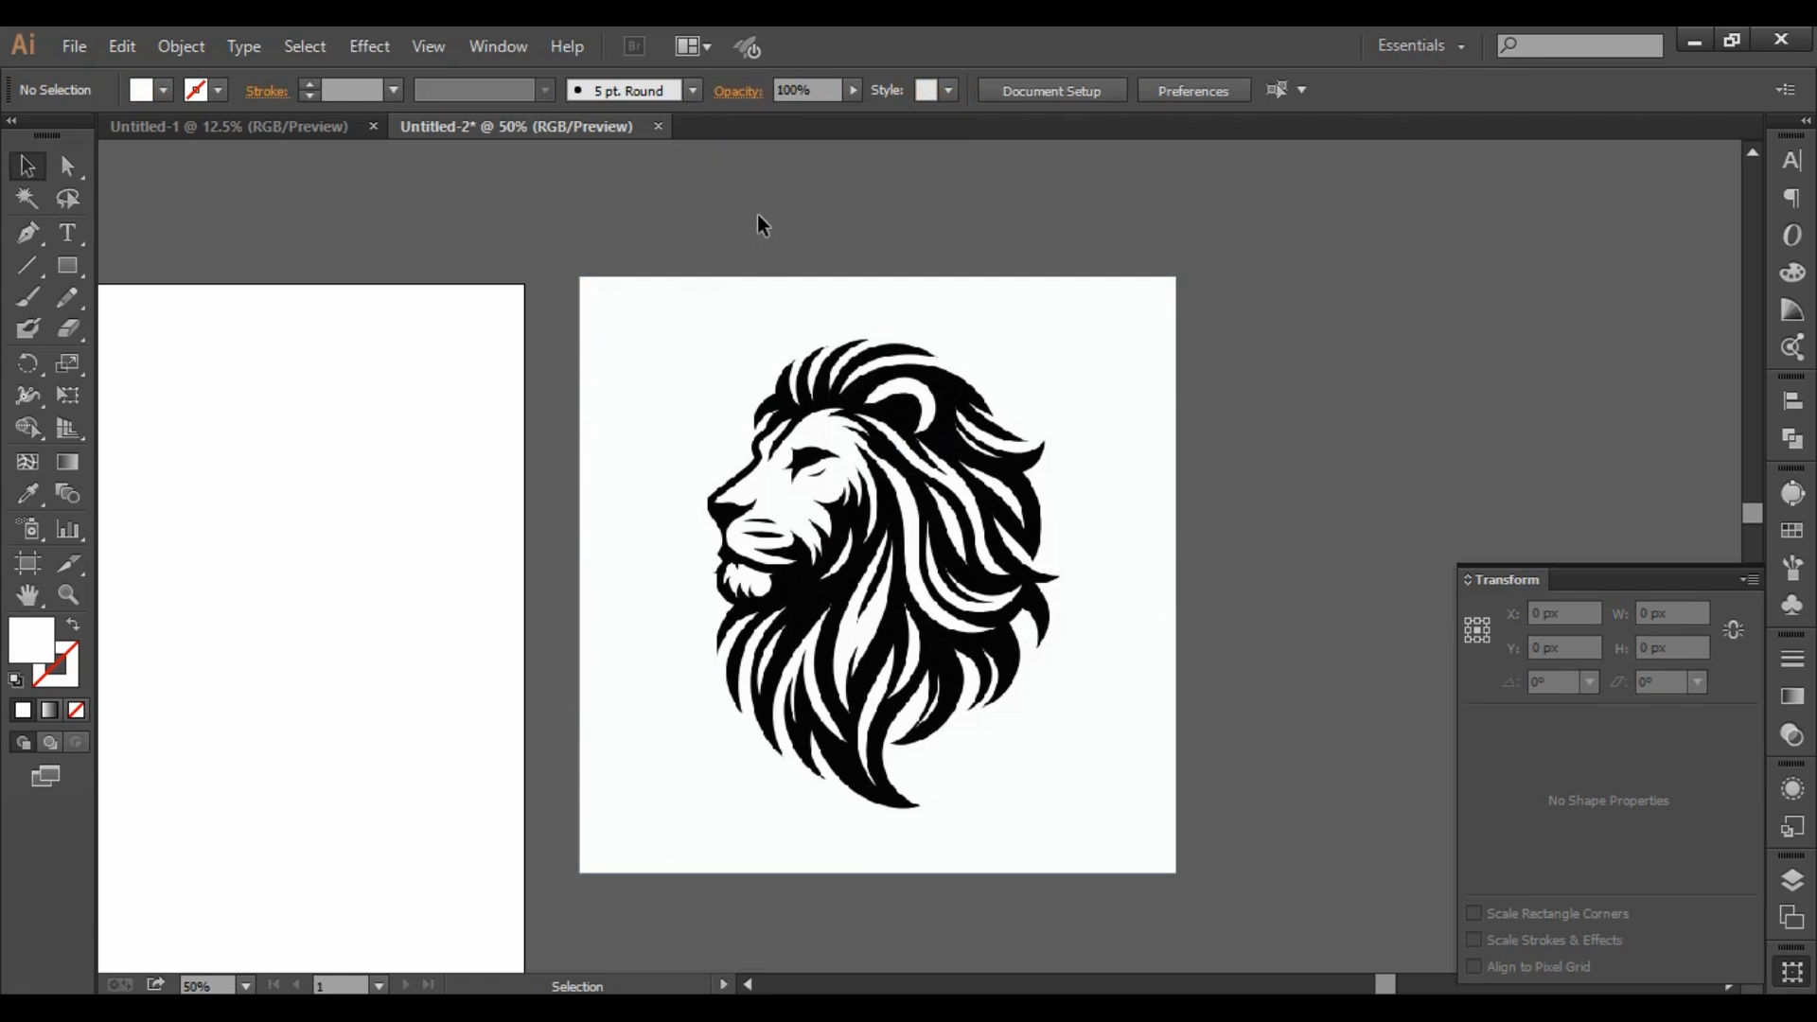
pyautogui.click(809, 478)
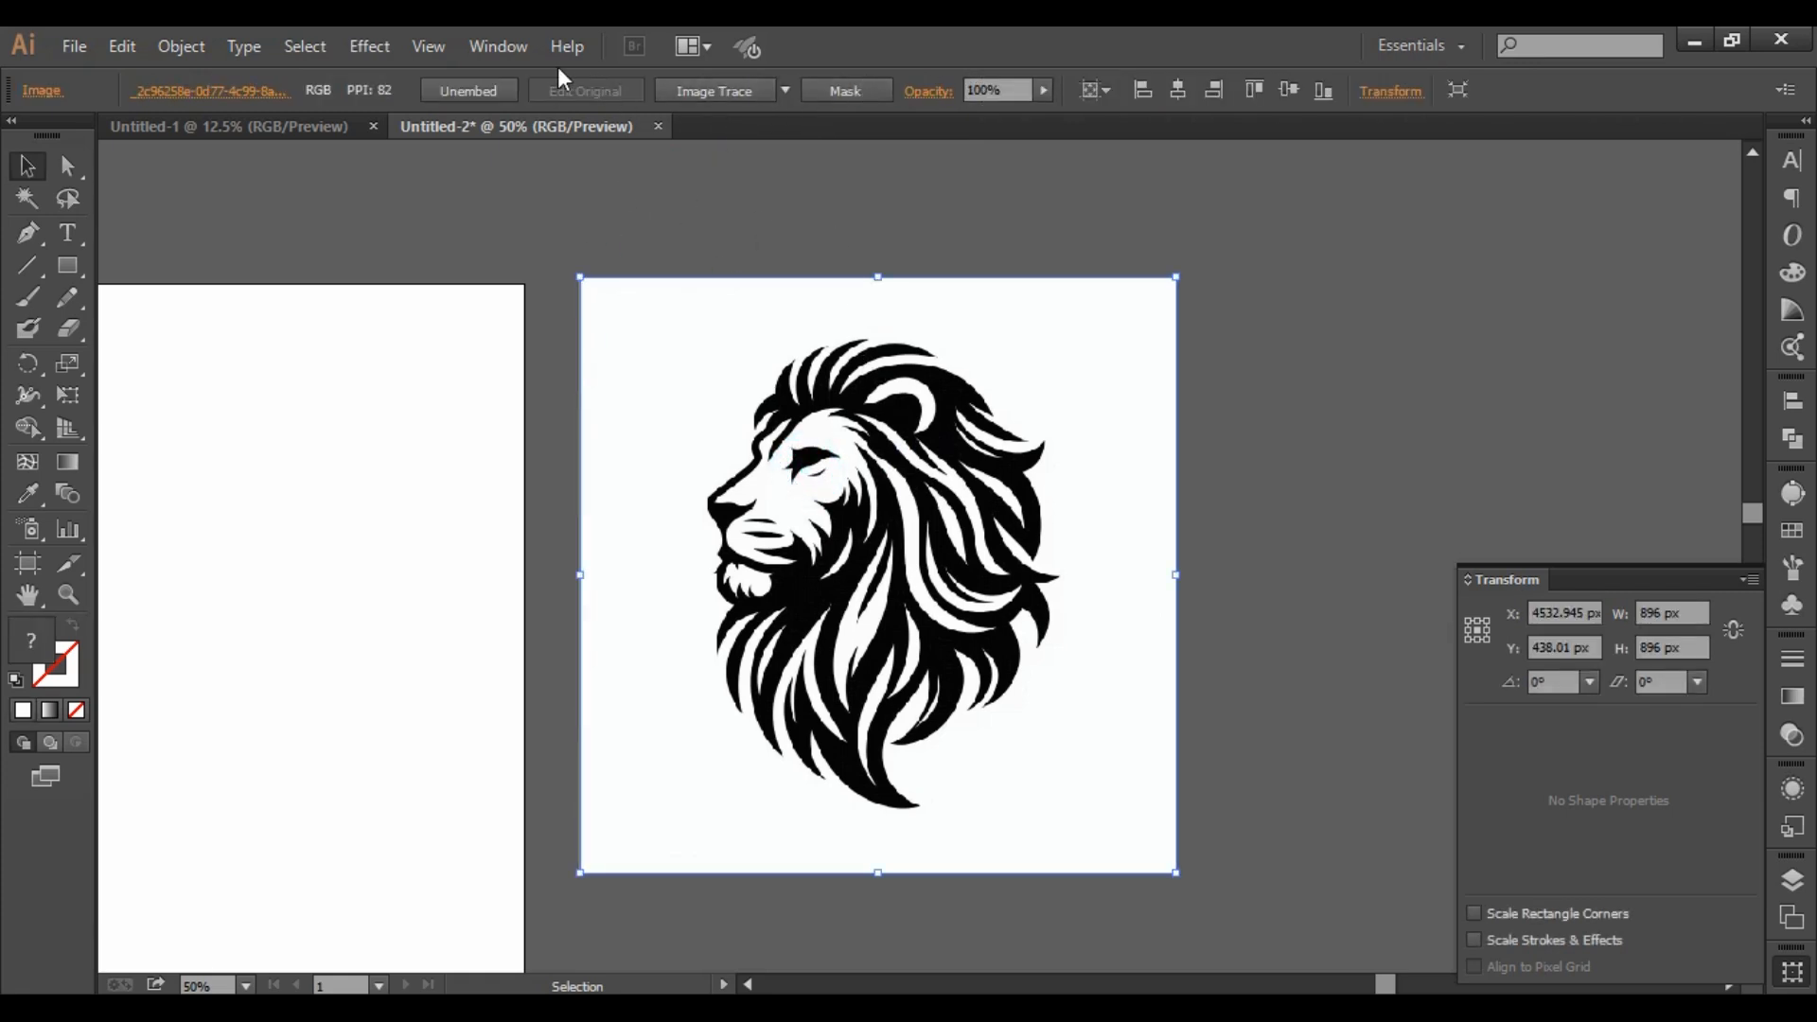
# Open the Image Trace settings for the selected lion profile and detach them from the dock onto the canvas.
pyautogui.click(501, 49)
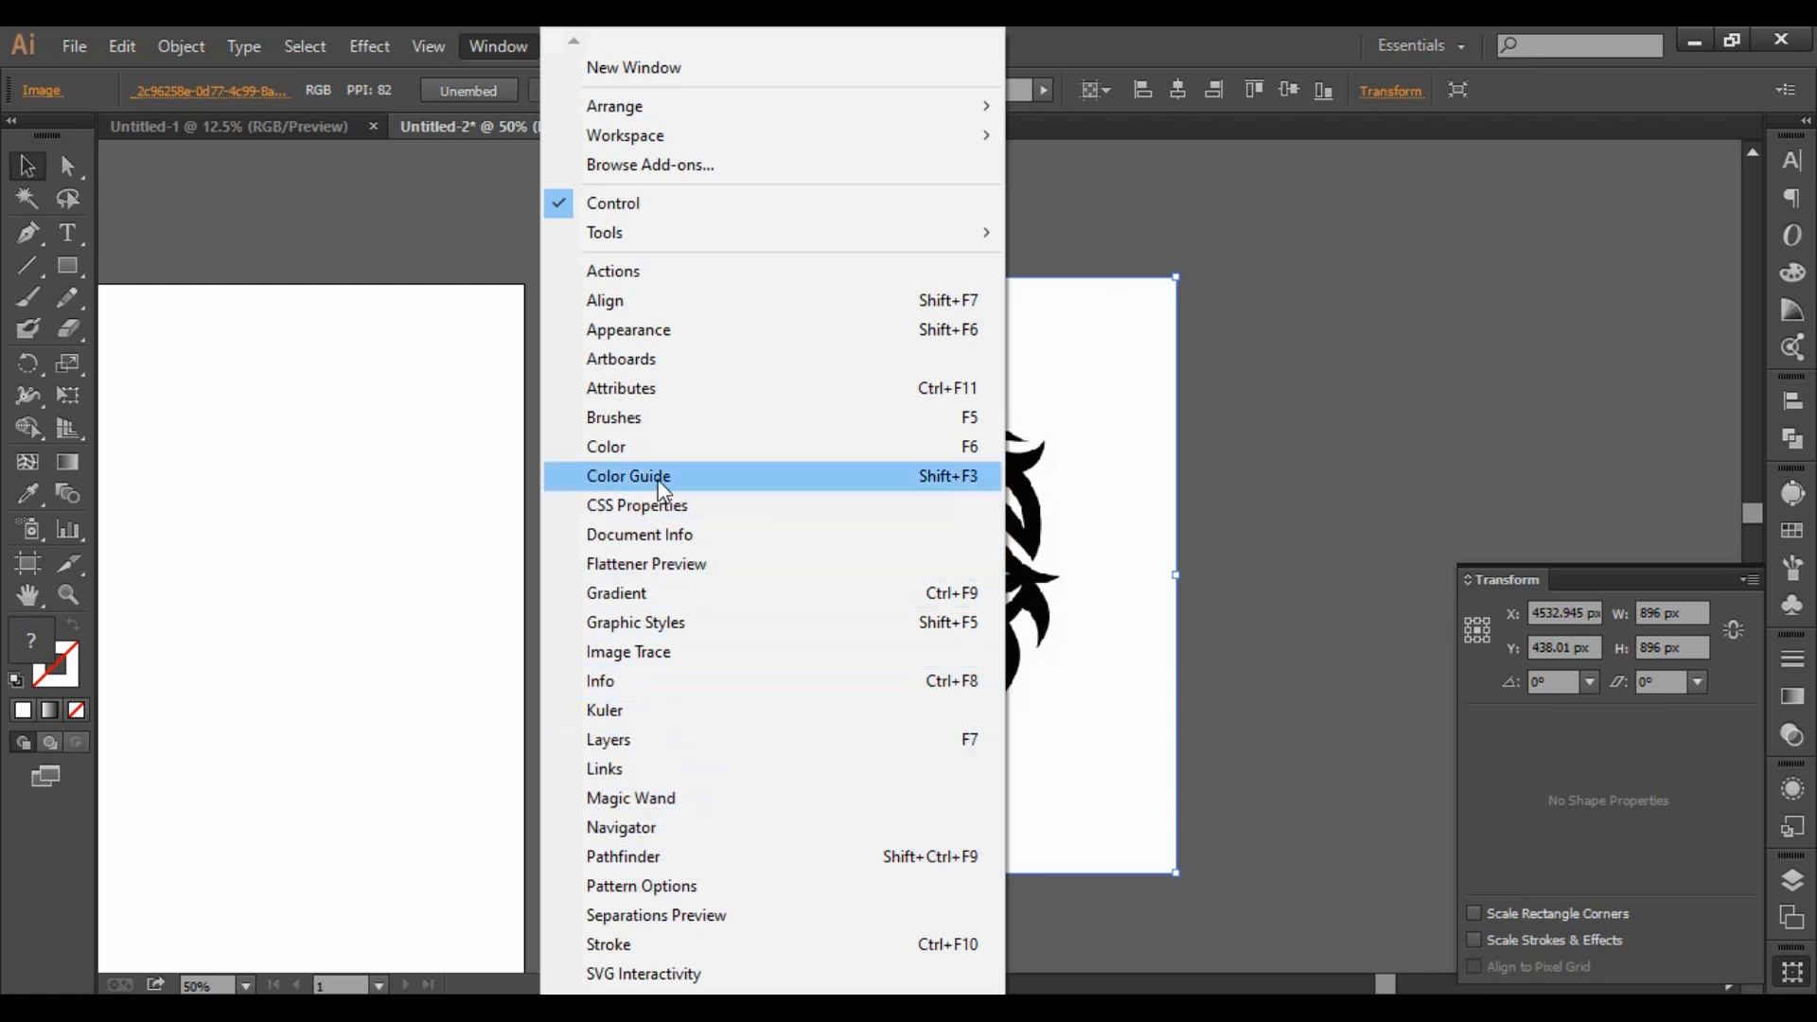
pyautogui.click(665, 653)
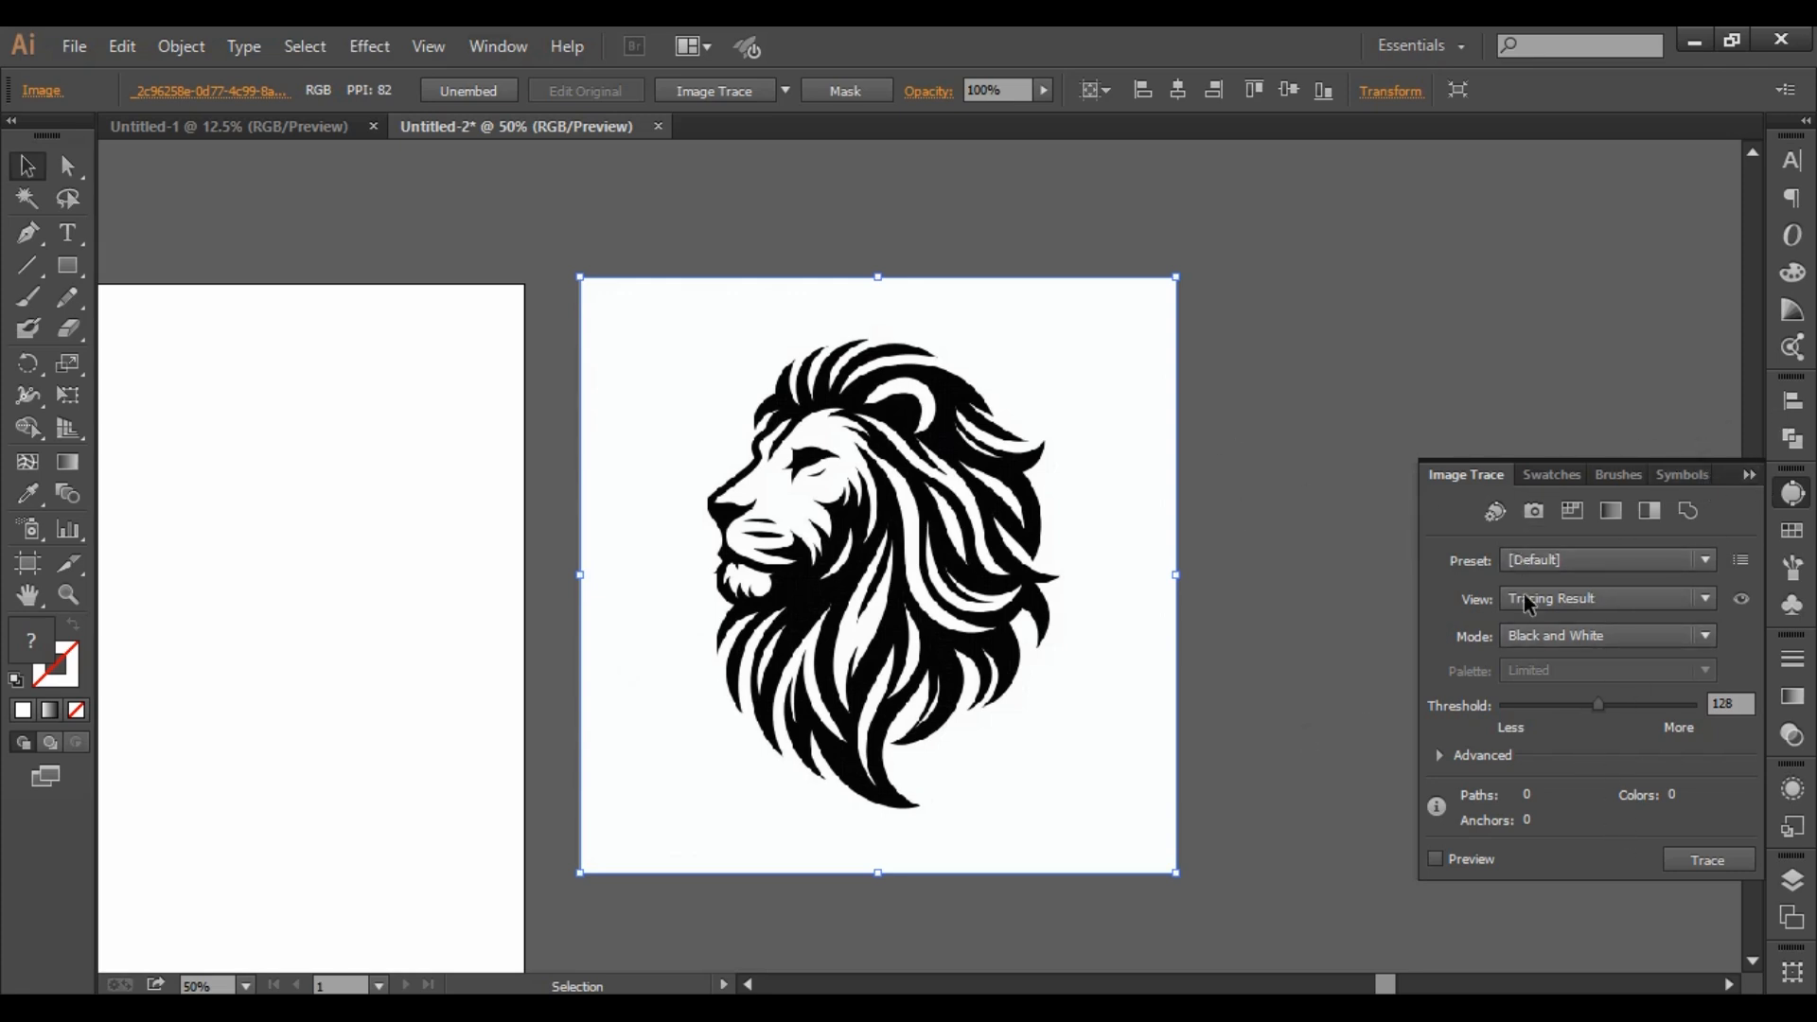
pyautogui.moveTo(1798, 511); pyautogui.dragTo(1560, 298)
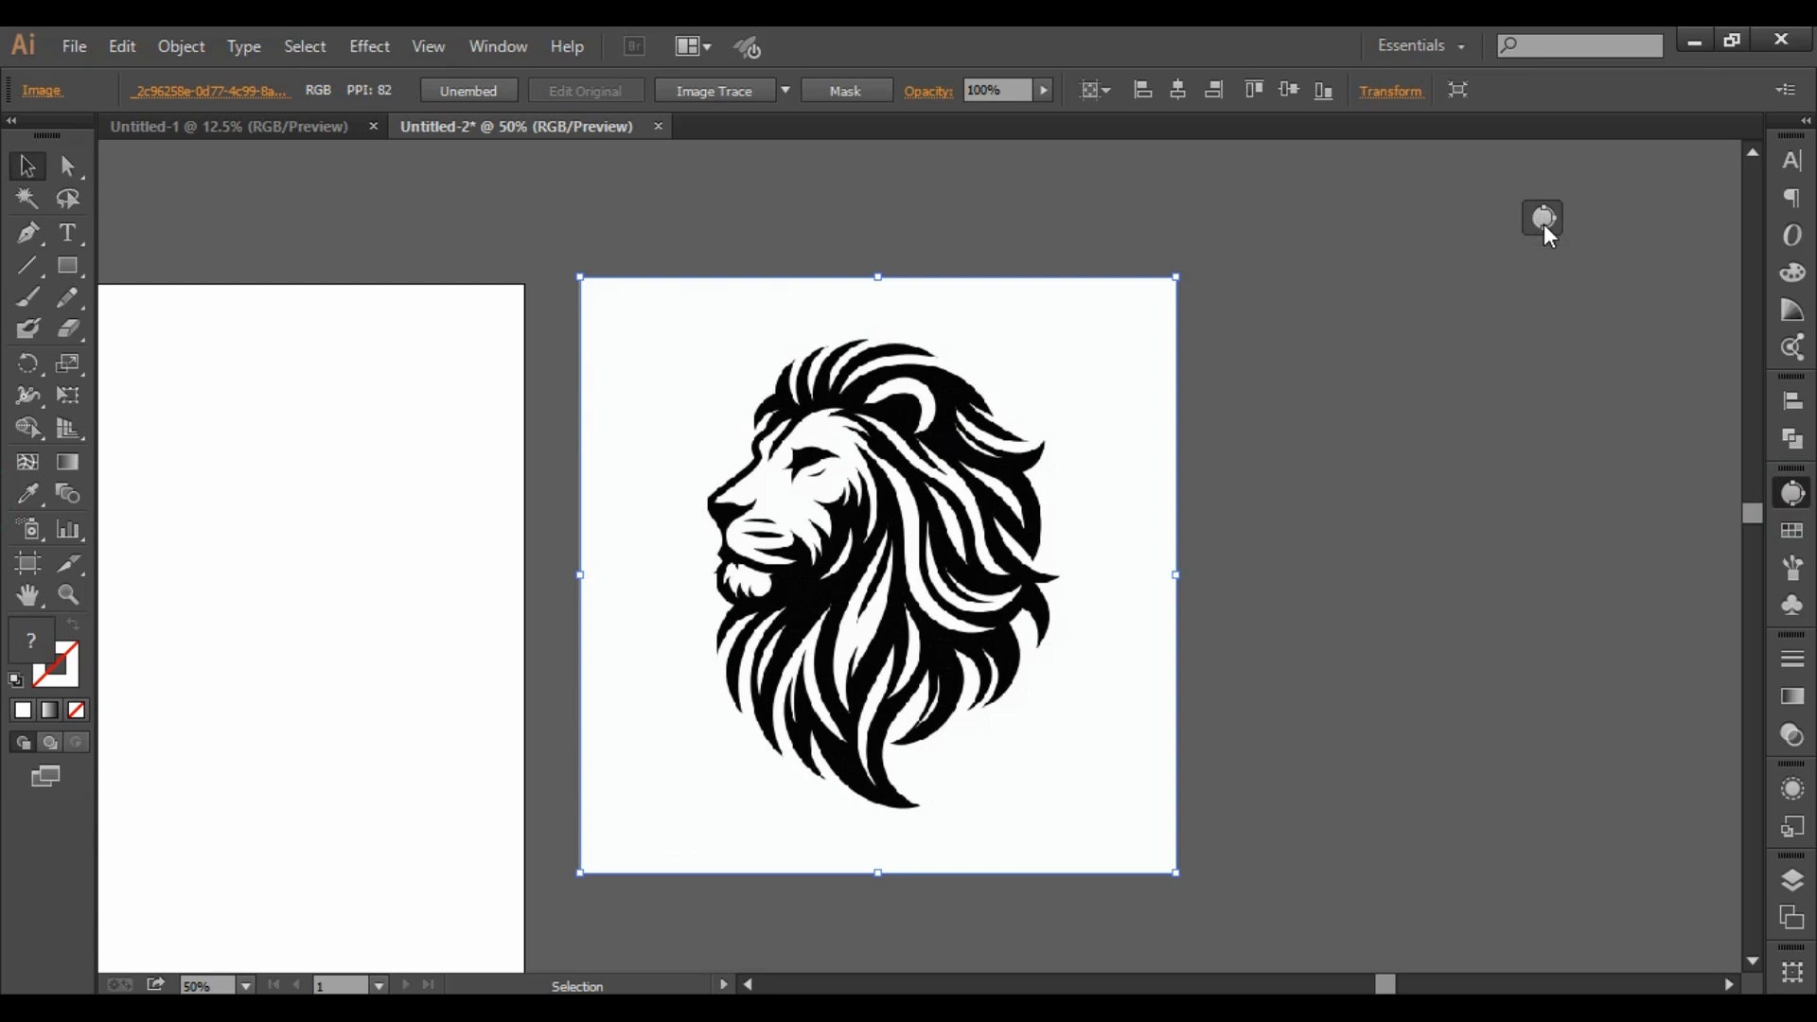
# Expand the Image Trace settings and position them on the empty canvas, clear of the lion profile.
pyautogui.moveTo(1542, 223); pyautogui.dragTo(1544, 225)
pyautogui.click(1544, 225)
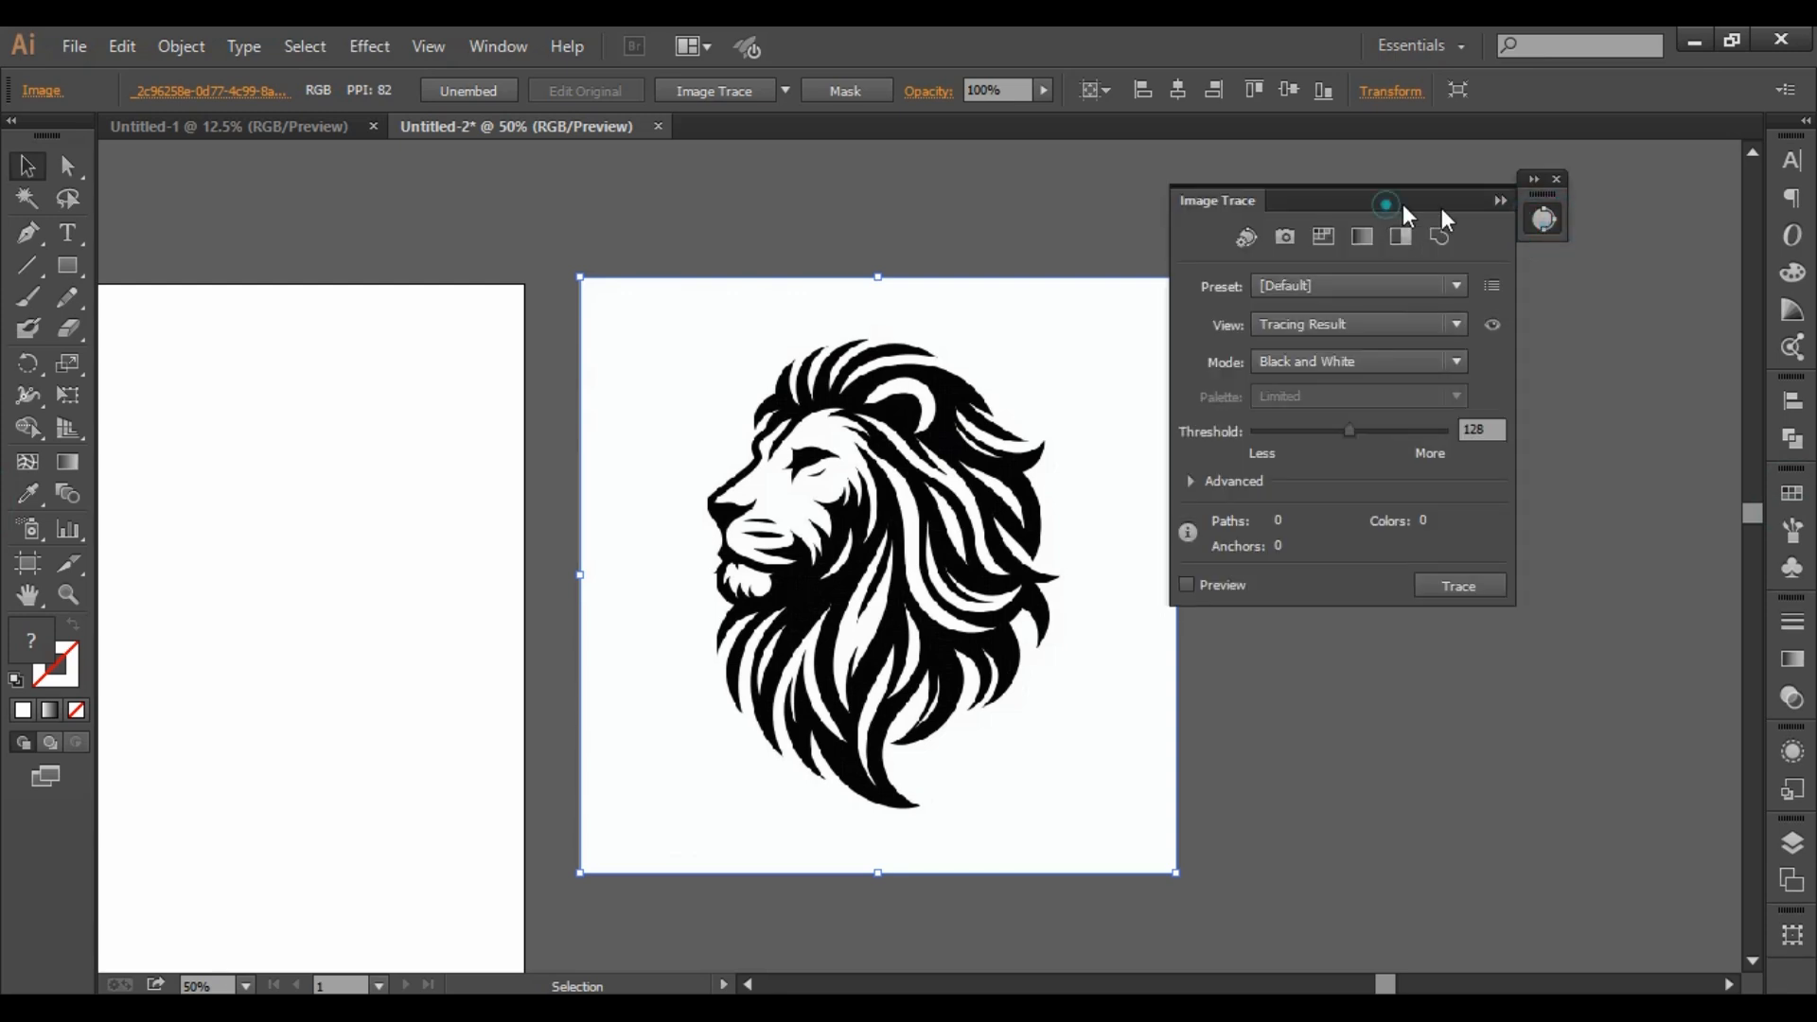
pyautogui.moveTo(1387, 207); pyautogui.dragTo(1558, 178)
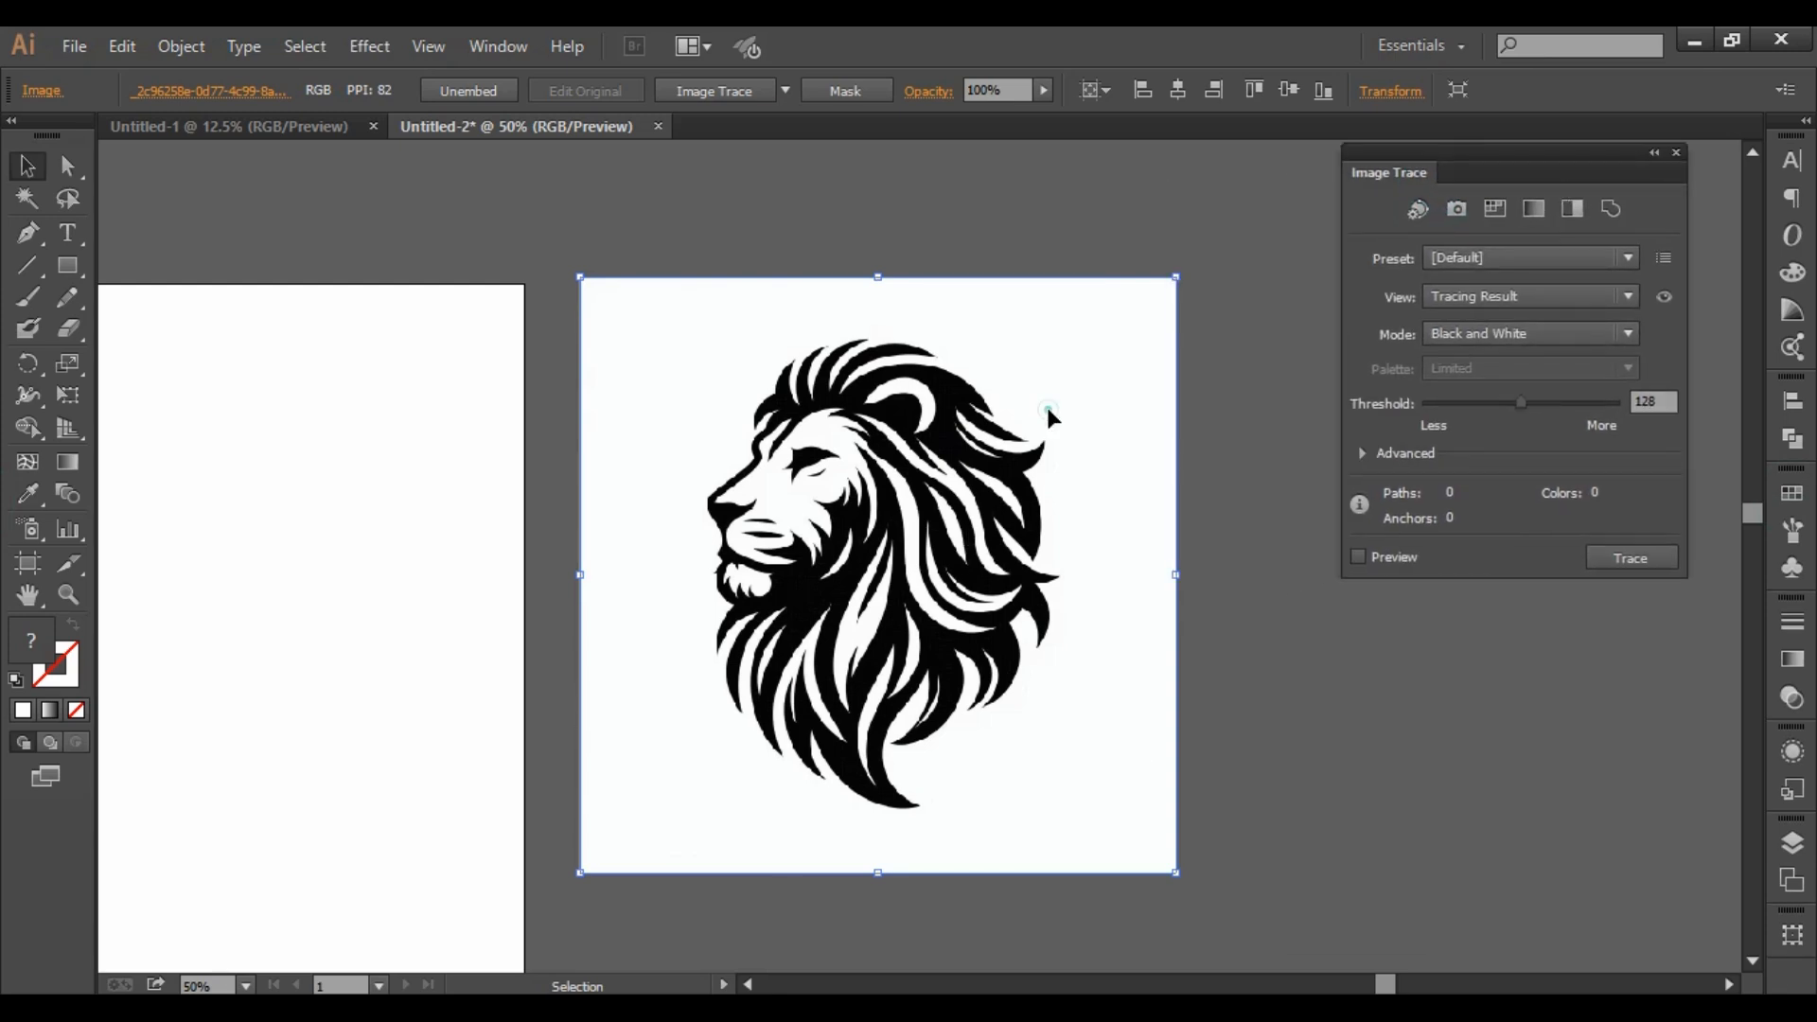
pyautogui.click(1628, 331)
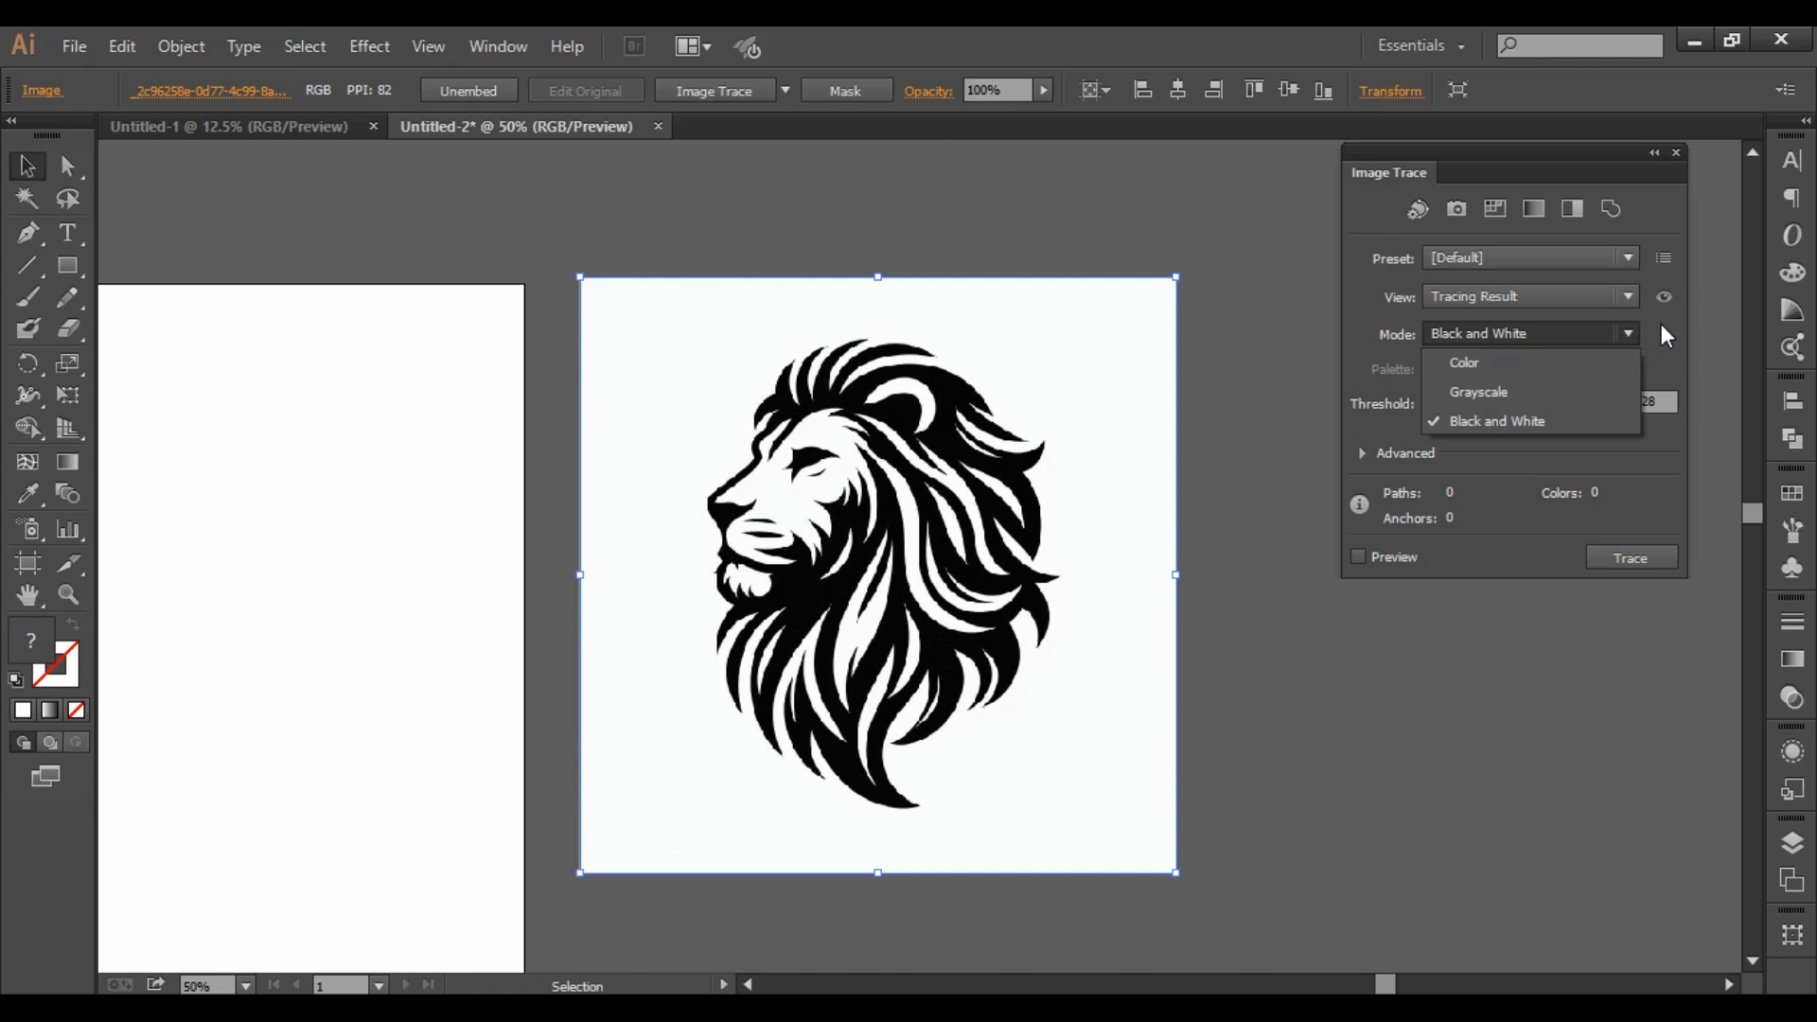
pyautogui.click(1632, 321)
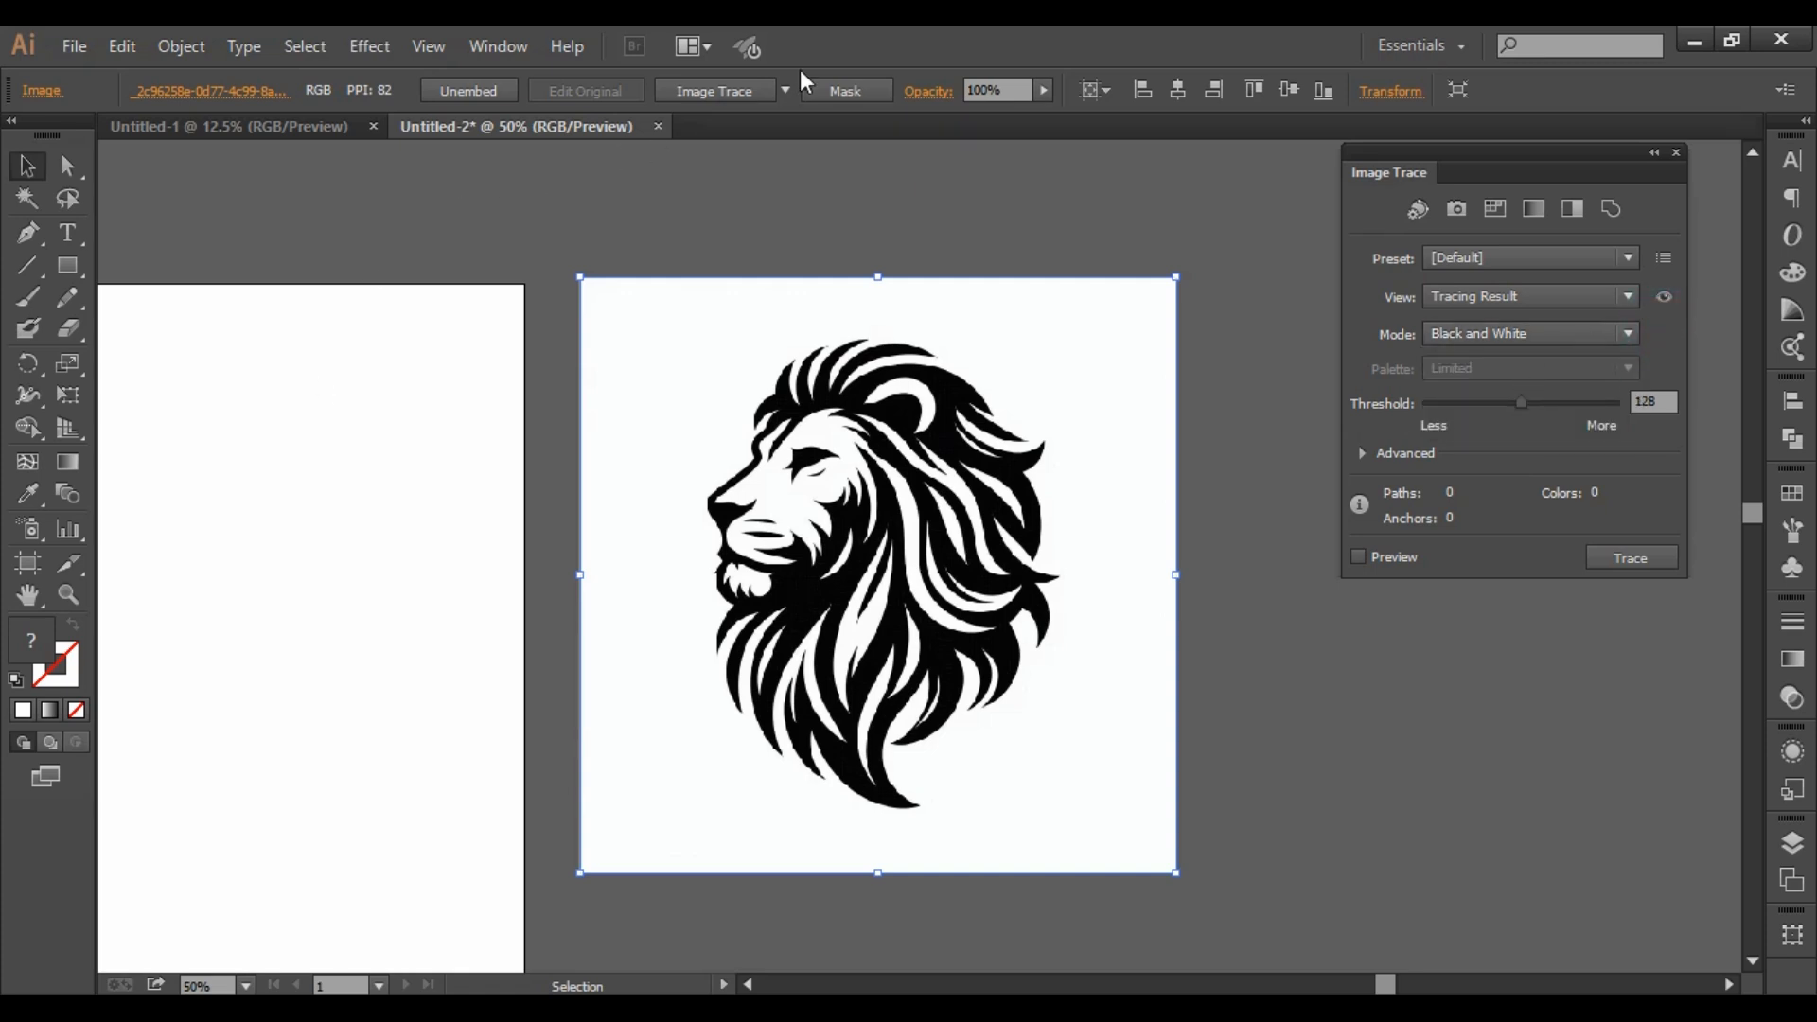
# Trace the lion profile with the Silhouettes preset, lower its threshold, and expand the tracing into editable paths.
pyautogui.click(786, 91)
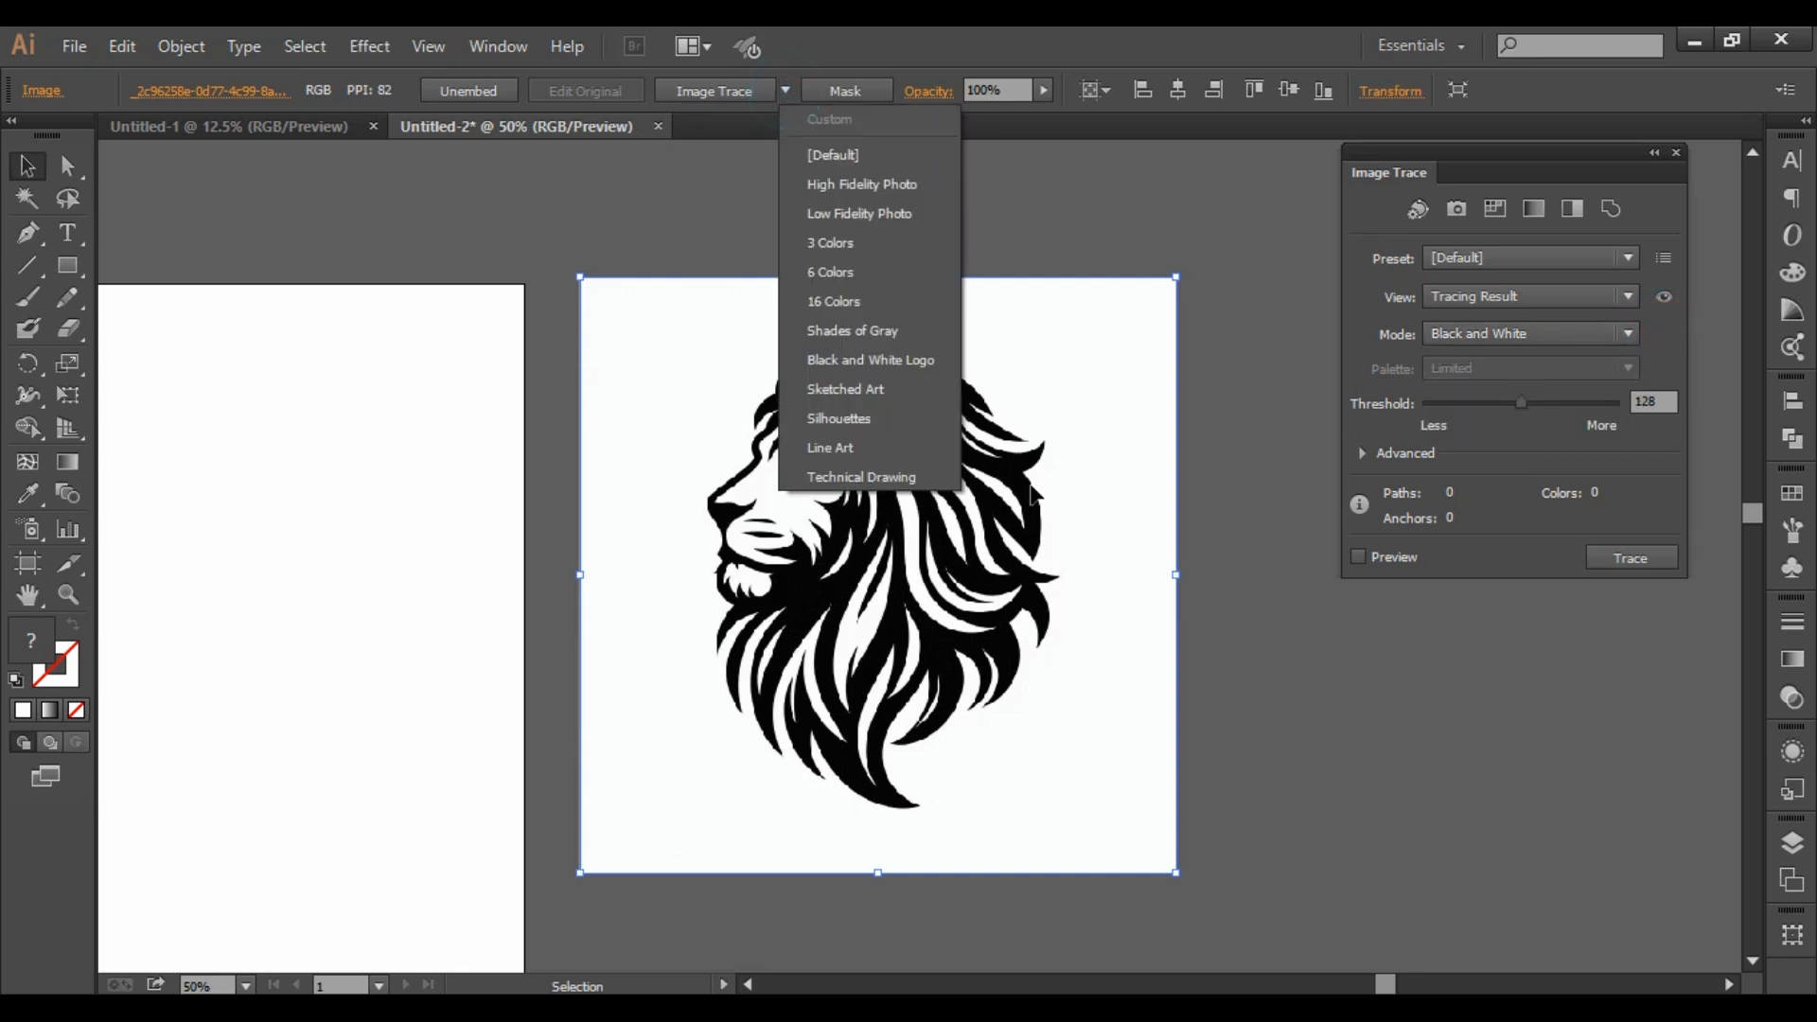
pyautogui.click(866, 424)
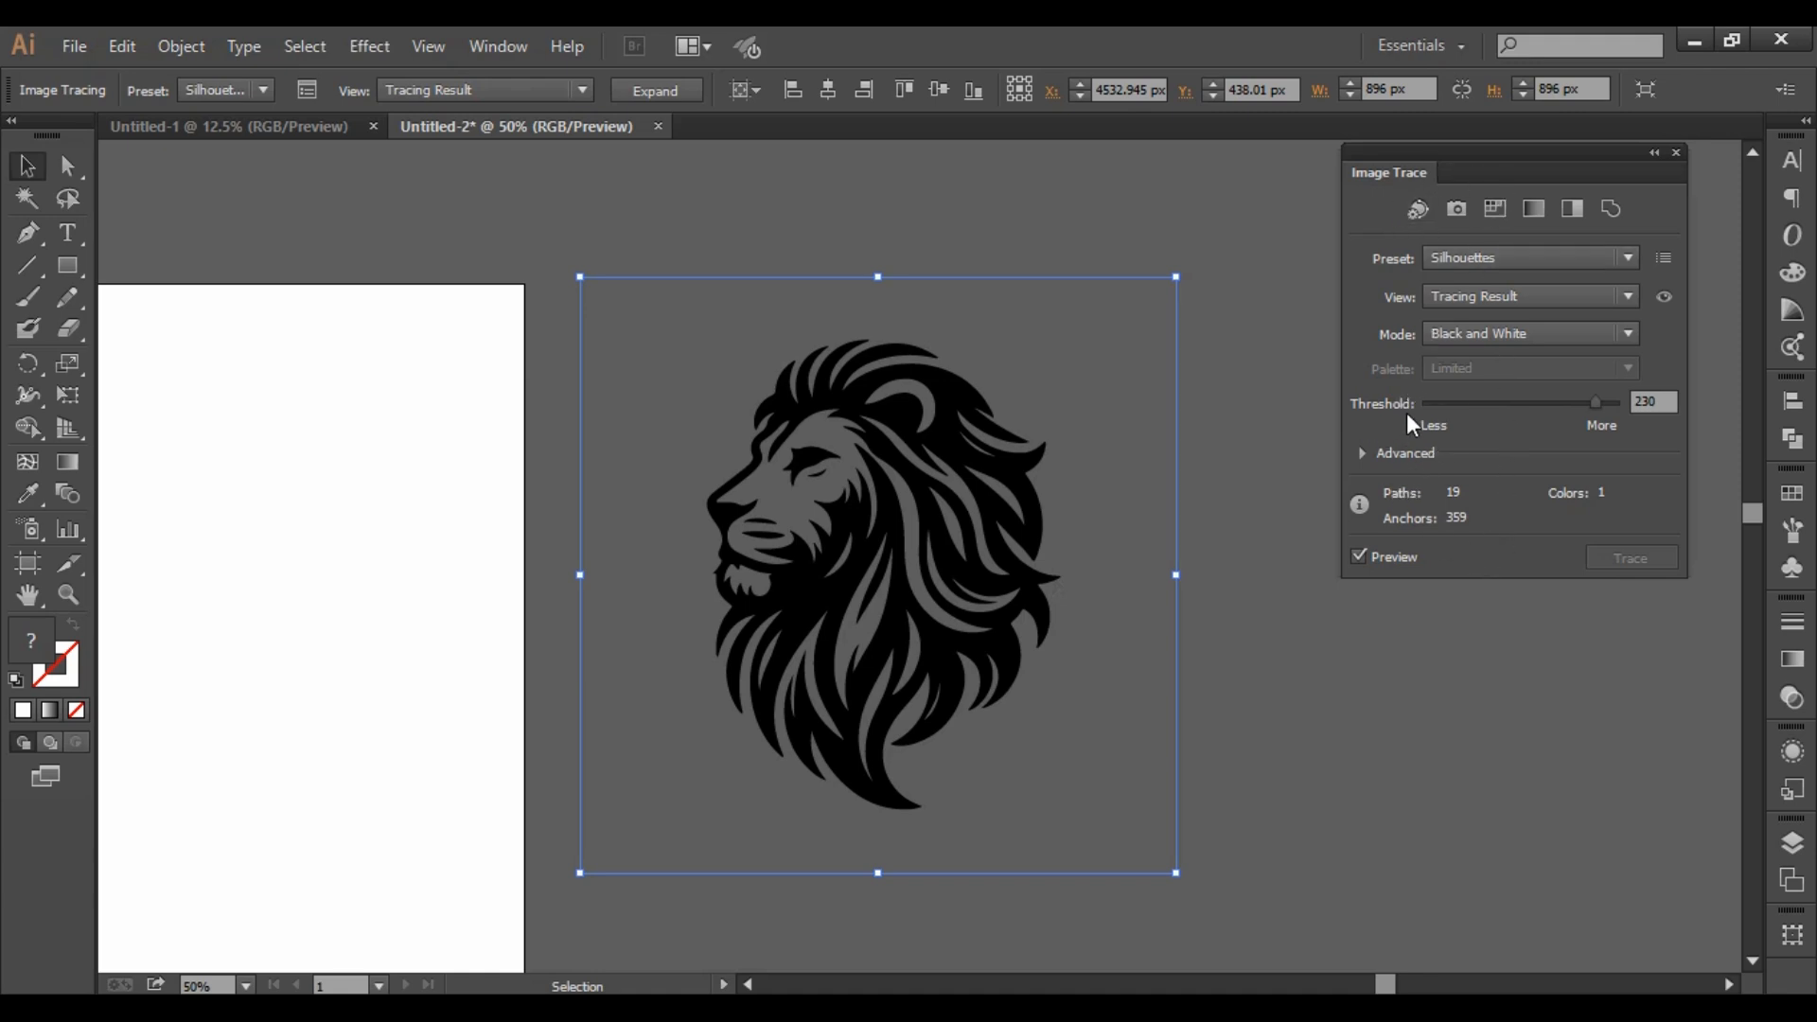
pyautogui.moveTo(1594, 402); pyautogui.dragTo(1552, 406)
pyautogui.click(655, 92)
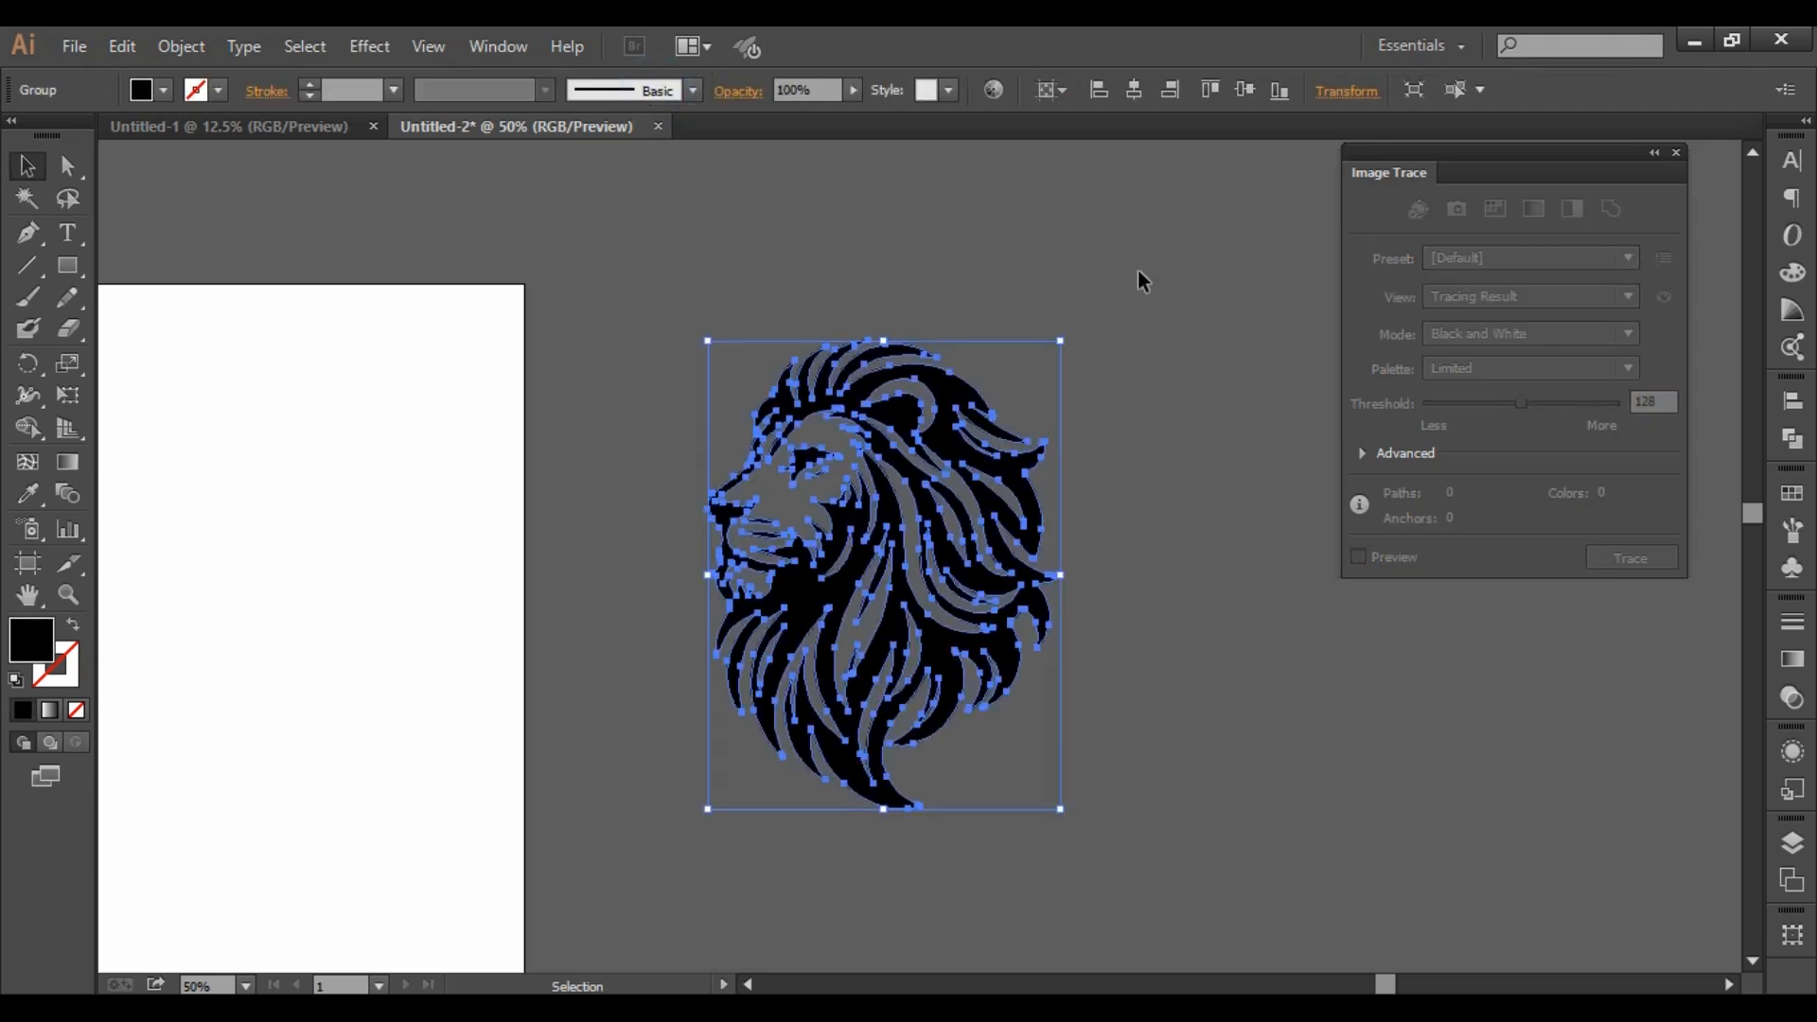
pyautogui.click(1165, 599)
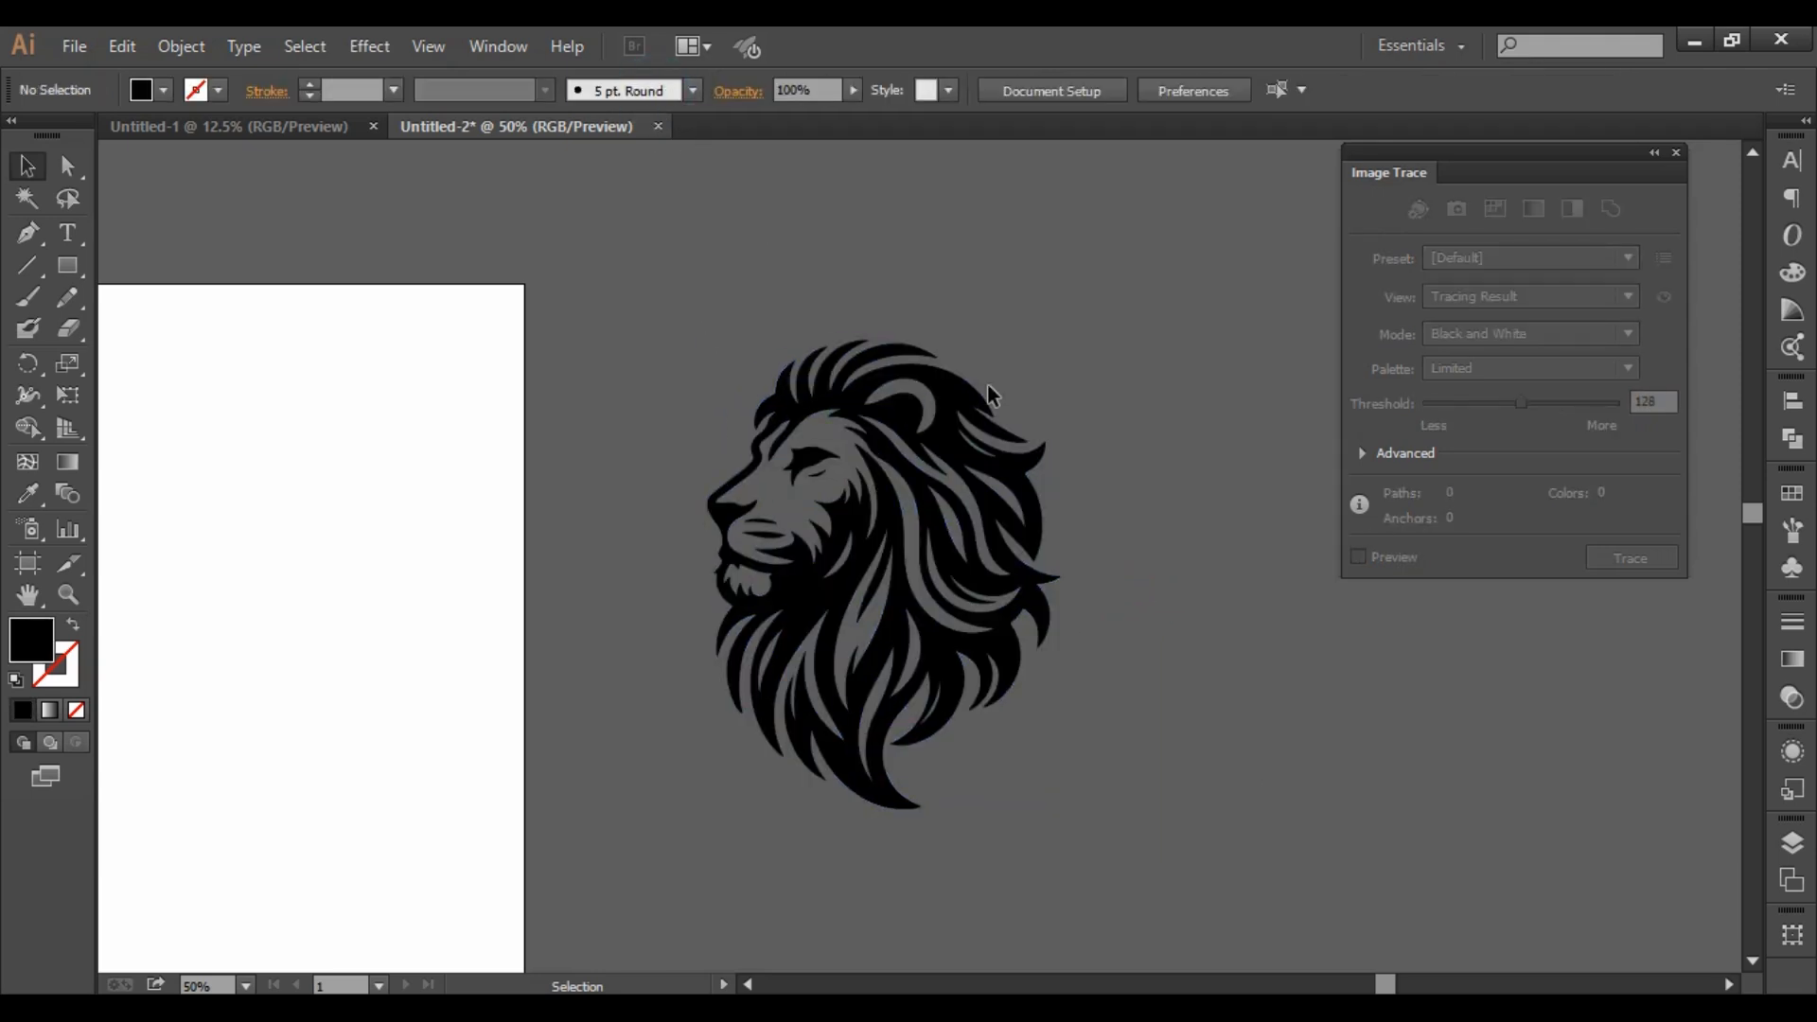
# Move the traced lion profile into the artboard's upper-left area.
pyautogui.click(994, 469)
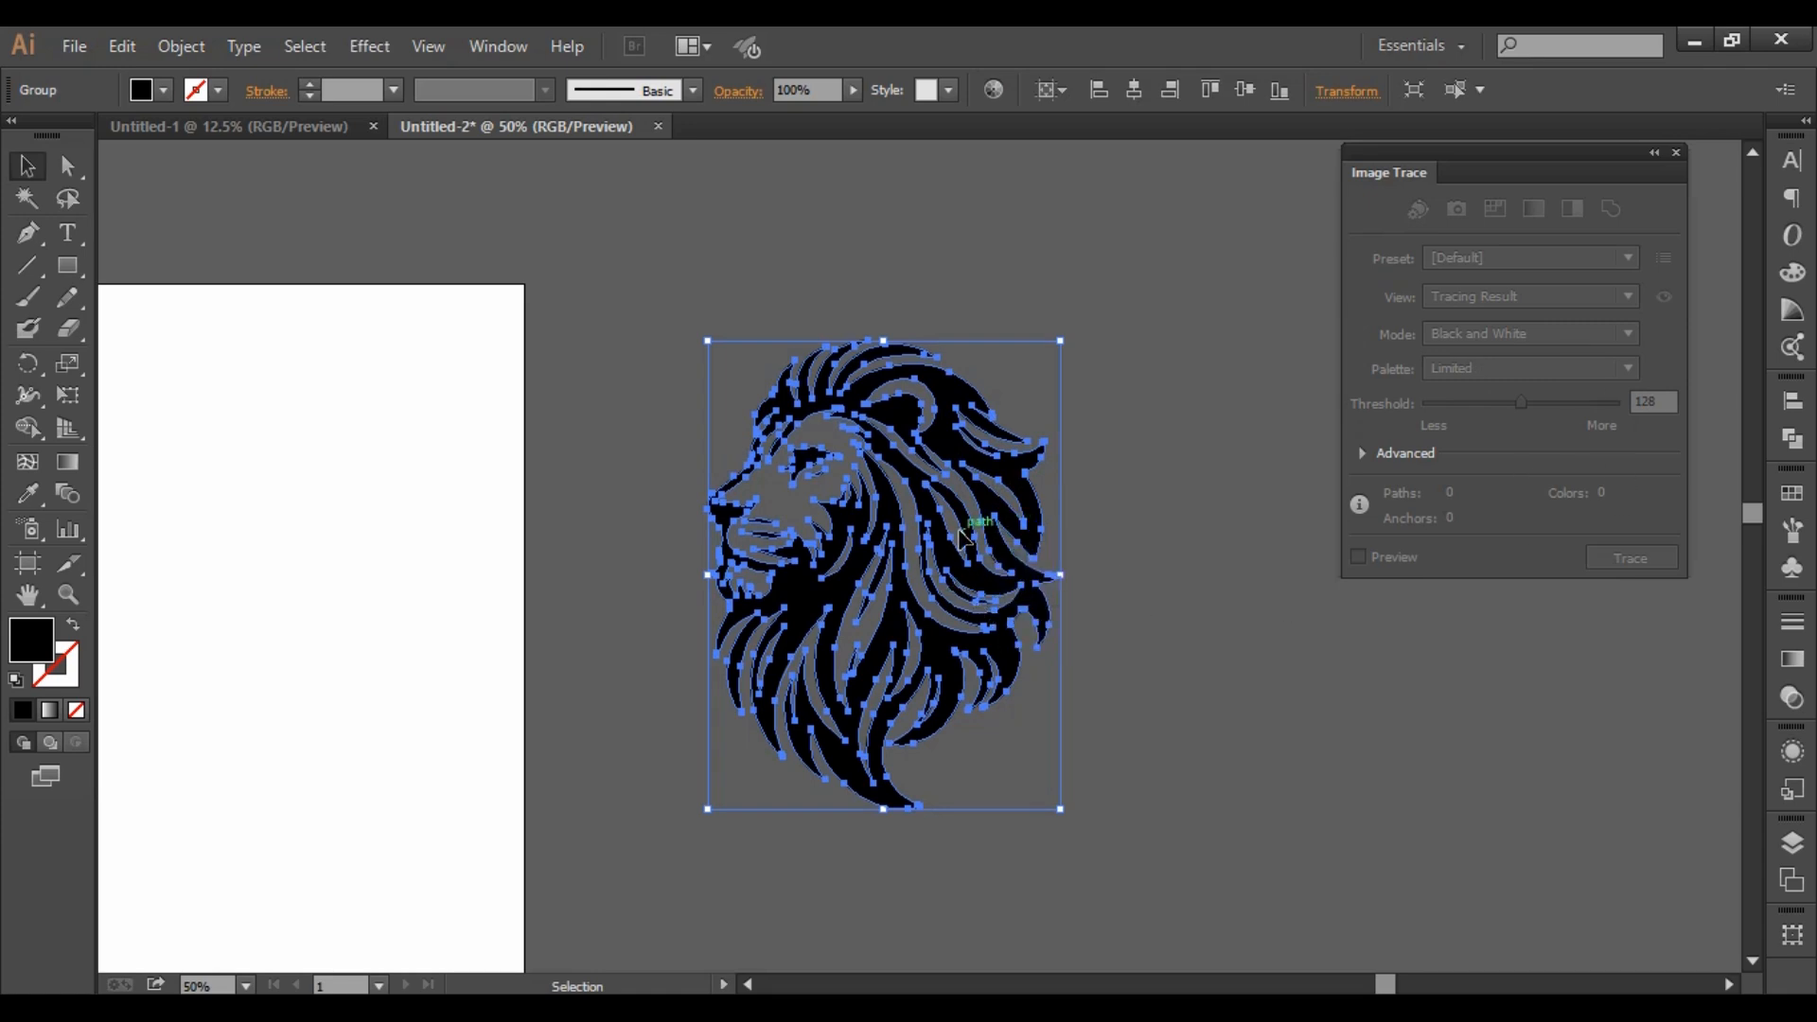
pyautogui.scroll(-2, 978, 540)
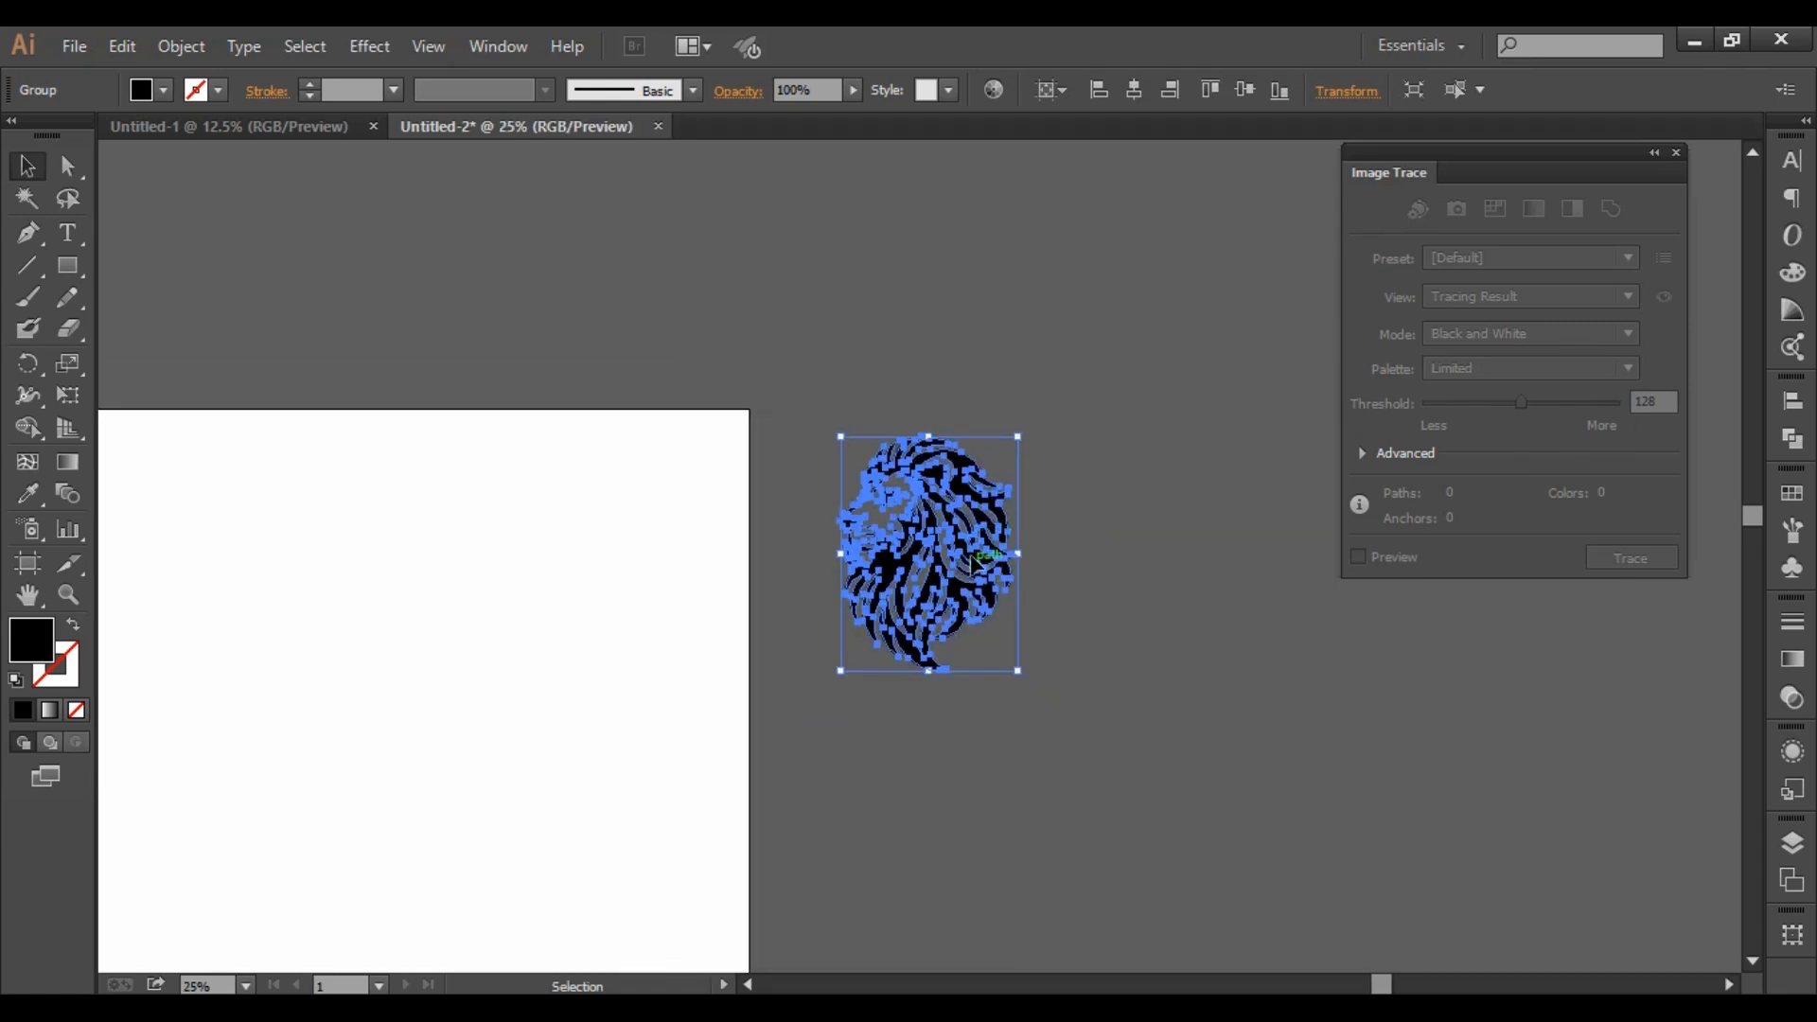
pyautogui.moveTo(977, 552); pyautogui.dragTo(351, 569)
# Move the uppermost front-facing lion image to the empty canvas right of the artboard, at about X 4641 px, Y 724 px.
pyautogui.press('space')
pyautogui.moveTo(678, 580); pyautogui.dragTo(877, 455)
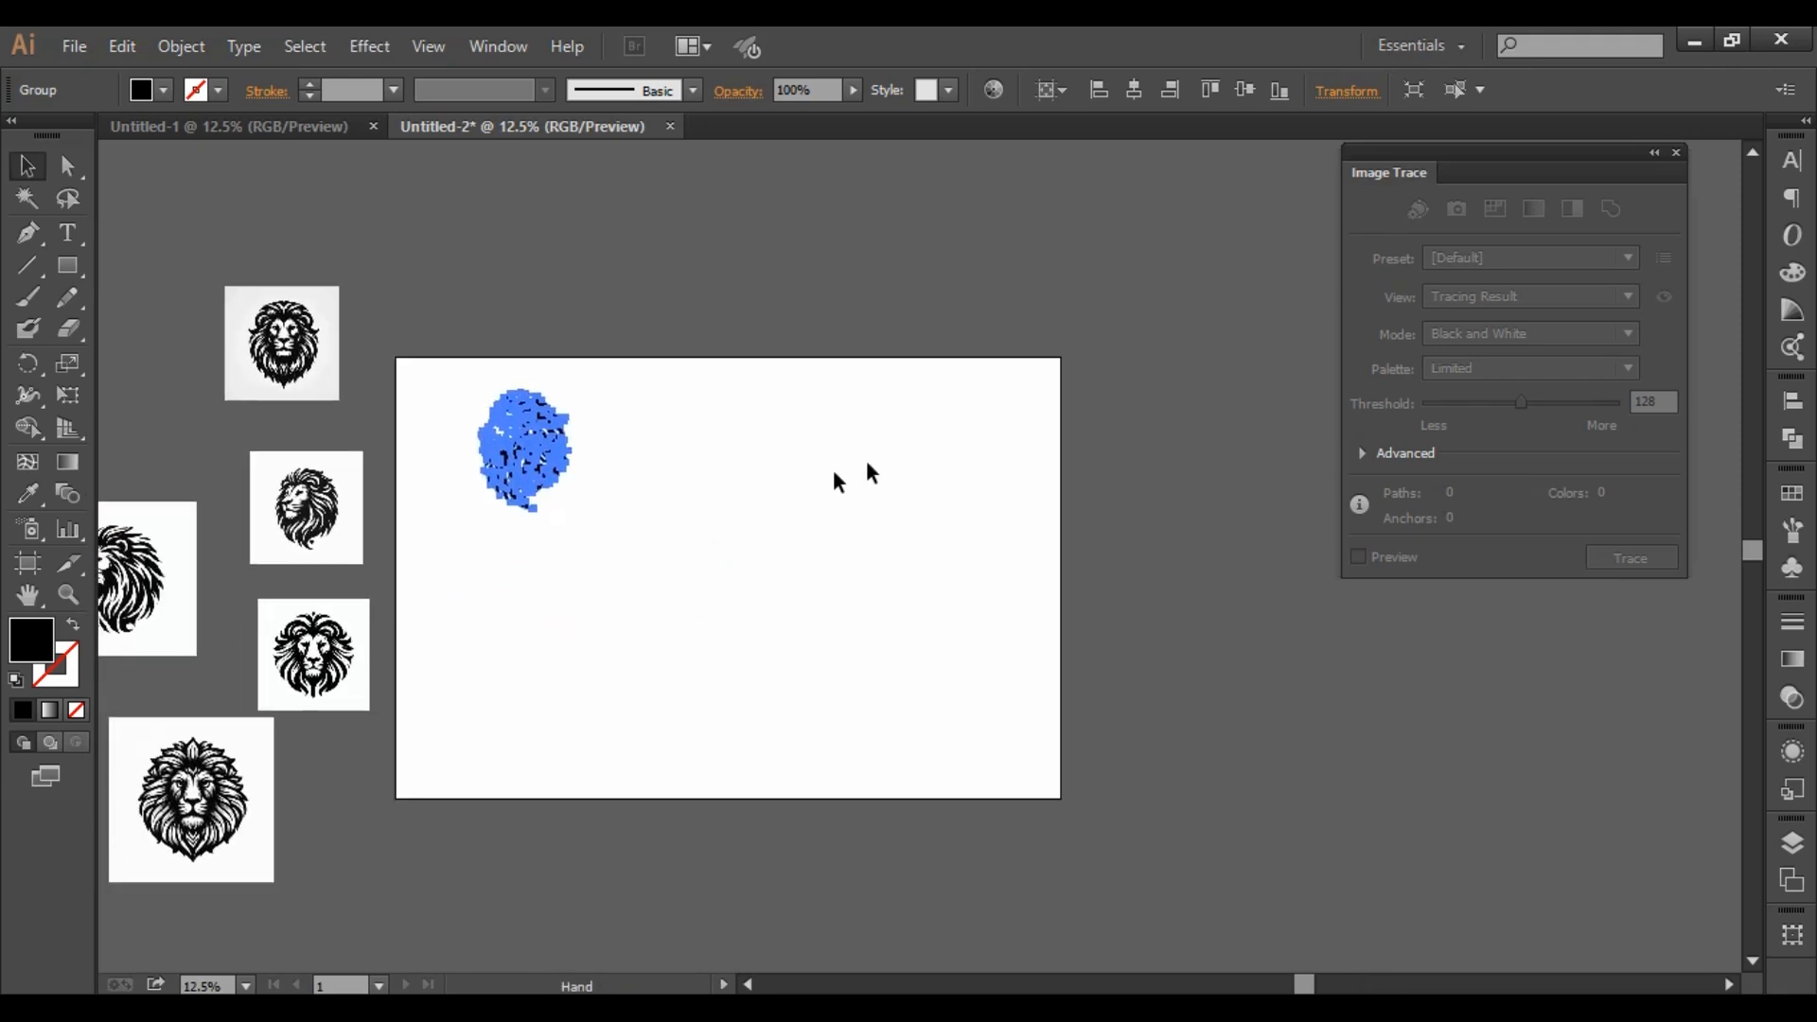
pyautogui.moveTo(282, 331); pyautogui.dragTo(1239, 473)
pyautogui.scroll(4, 1239, 467)
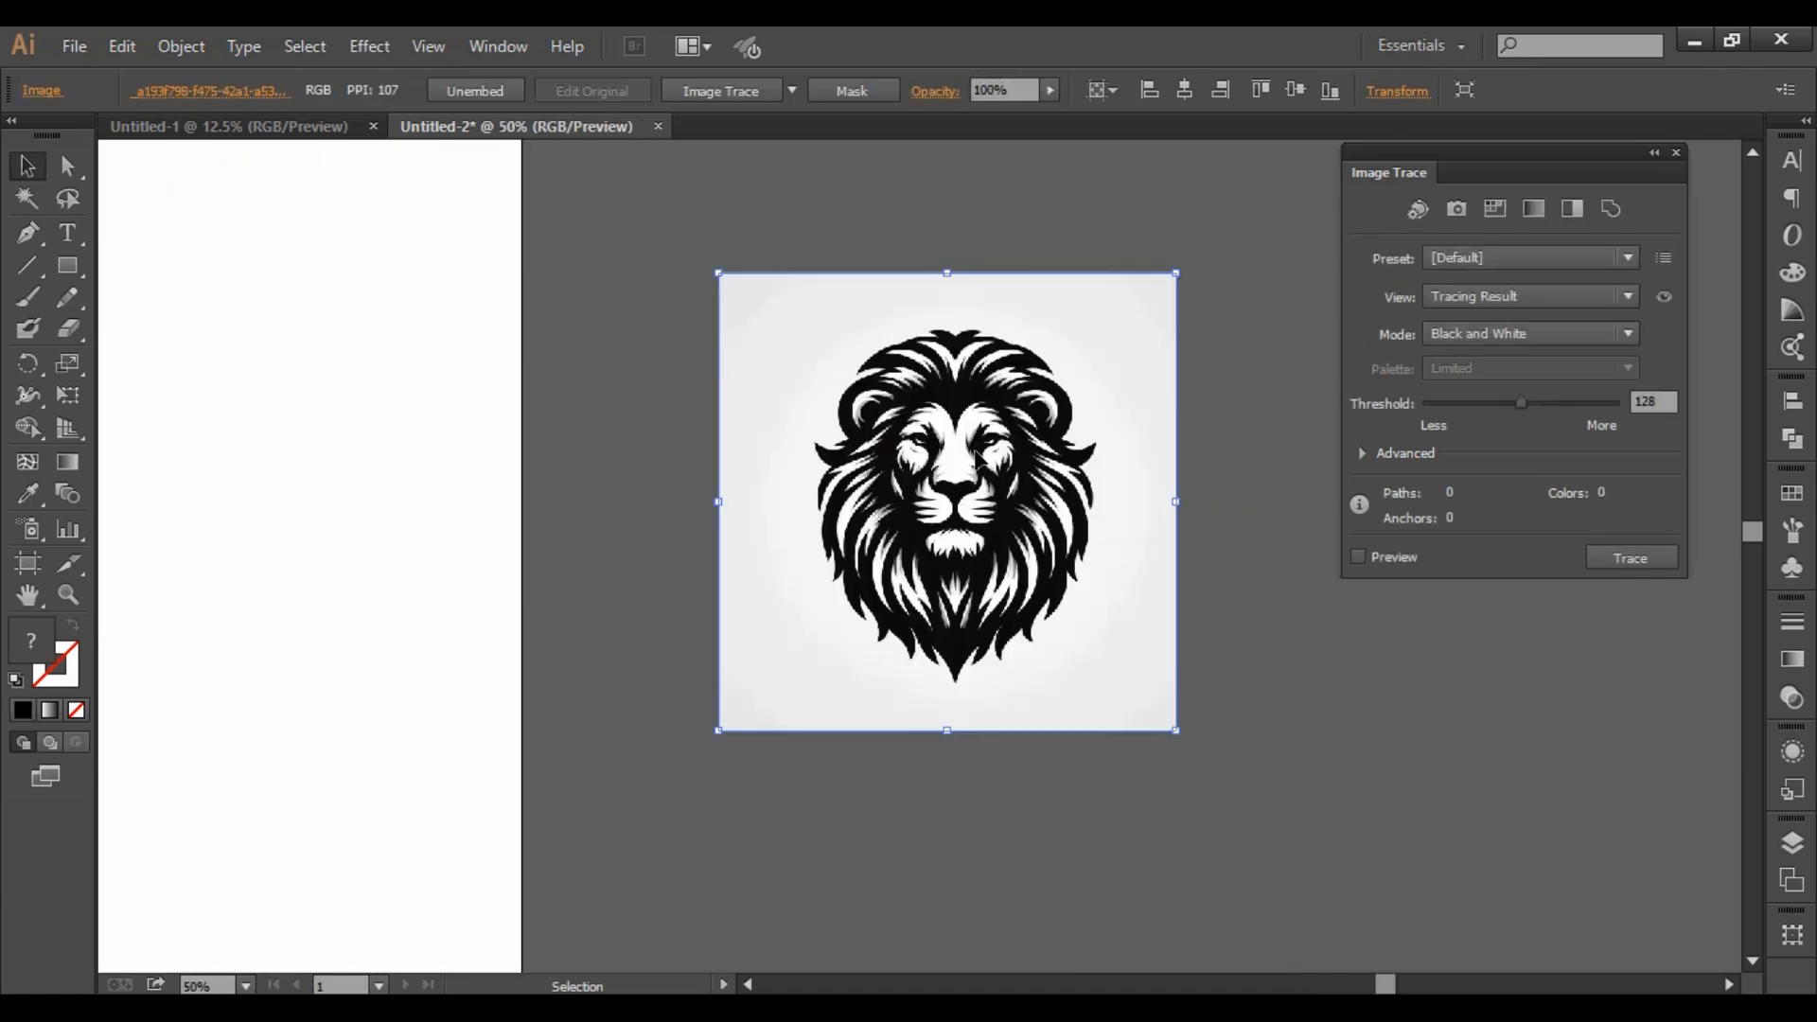
# Trace the front-facing lion with the Silhouettes preset at threshold 87 and expand the tracing into editable paths.
pyautogui.click(792, 90)
pyautogui.click(905, 423)
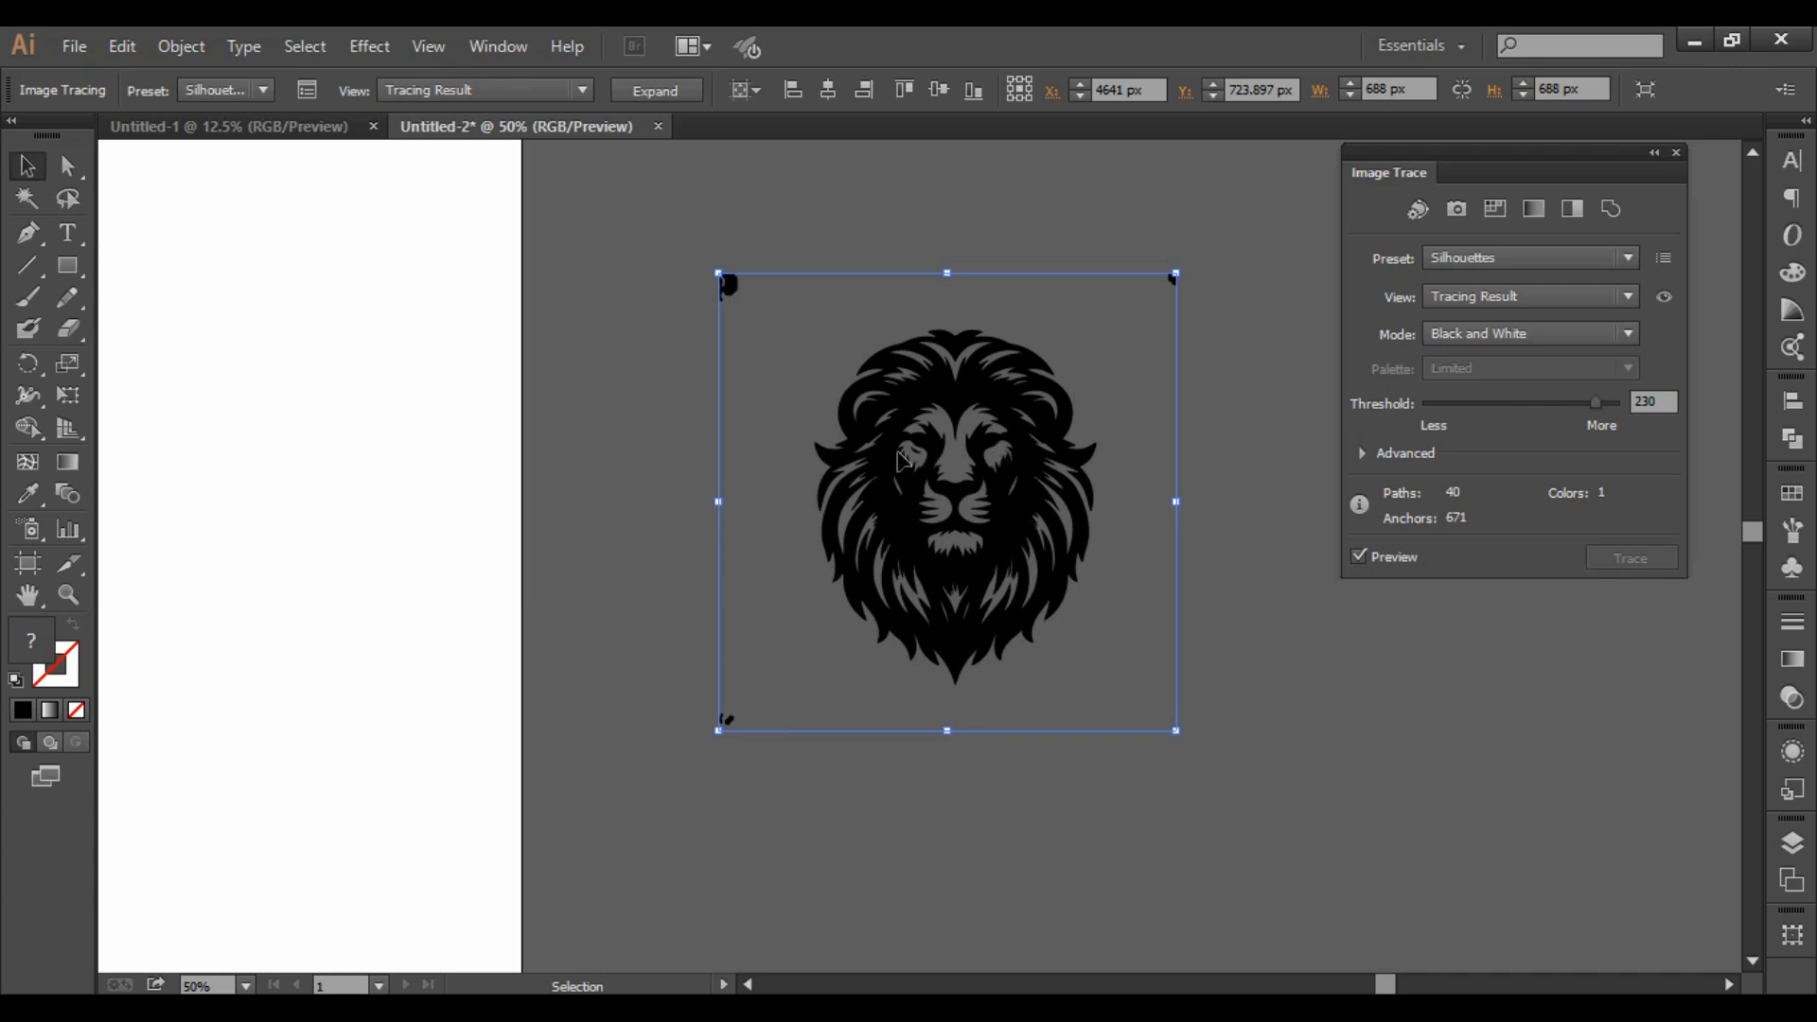
pyautogui.moveTo(1596, 402); pyautogui.dragTo(1514, 417)
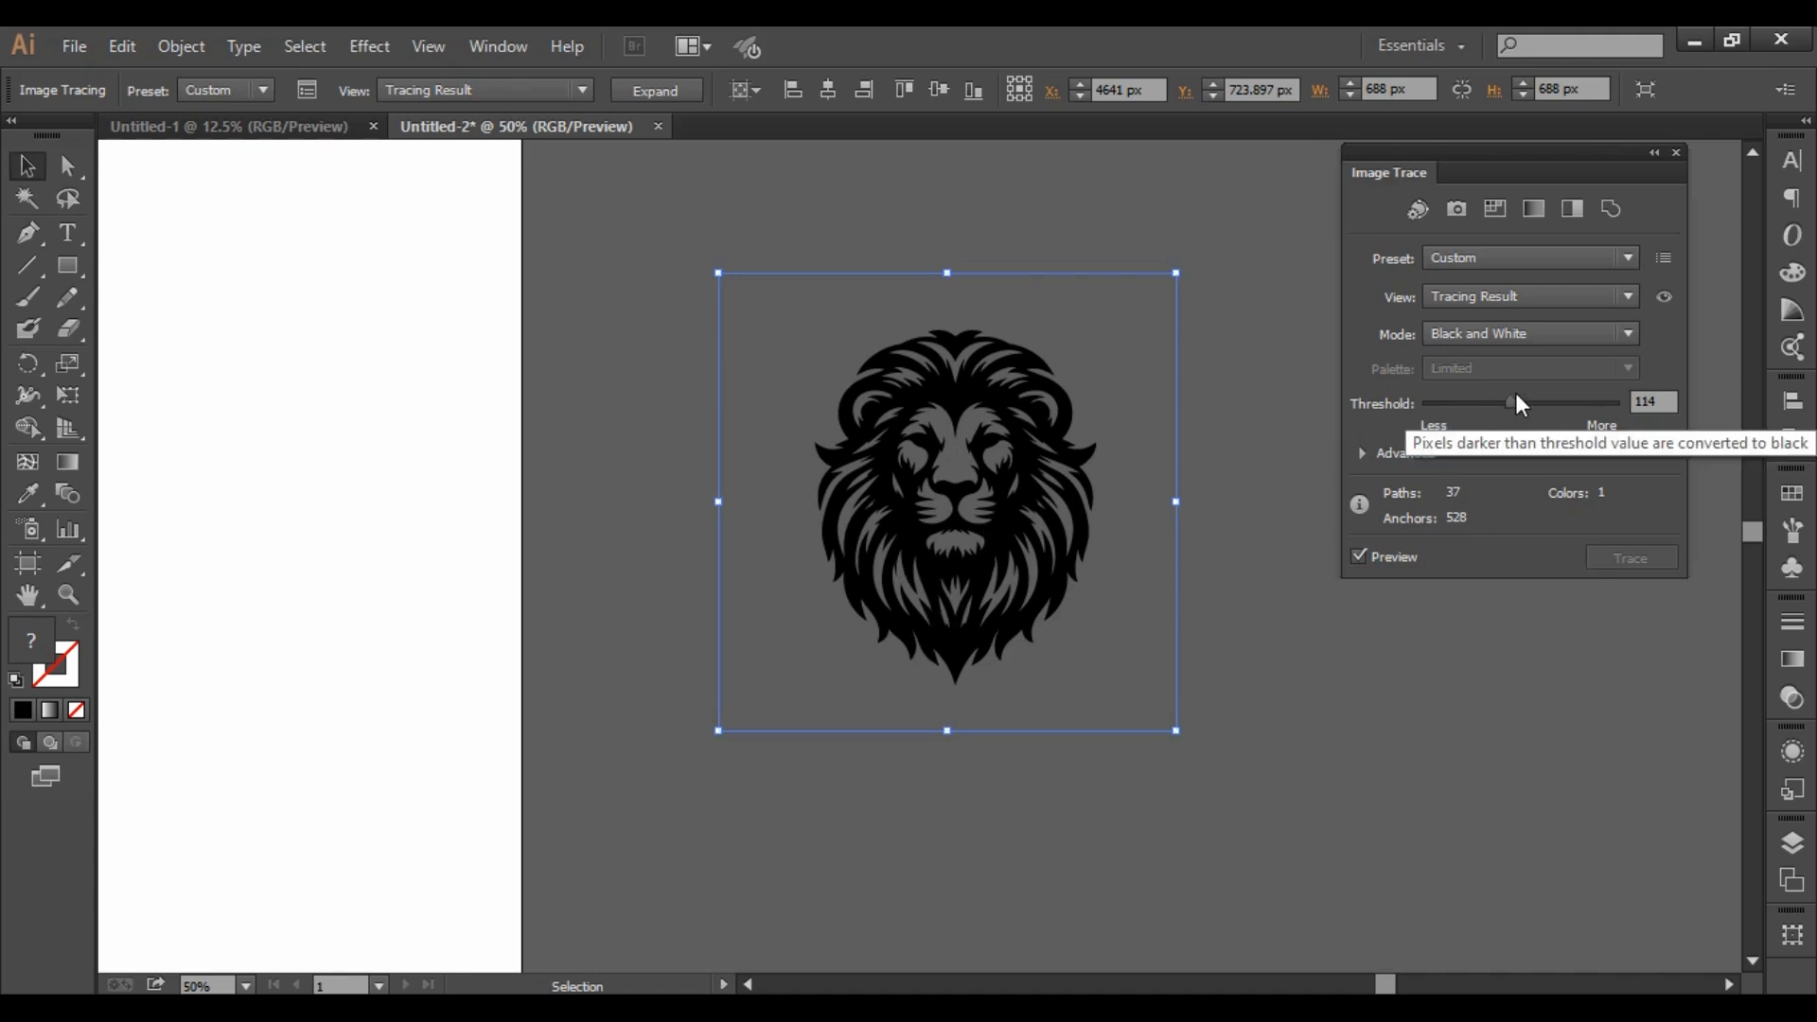
pyautogui.moveTo(1521, 405); pyautogui.dragTo(1491, 404)
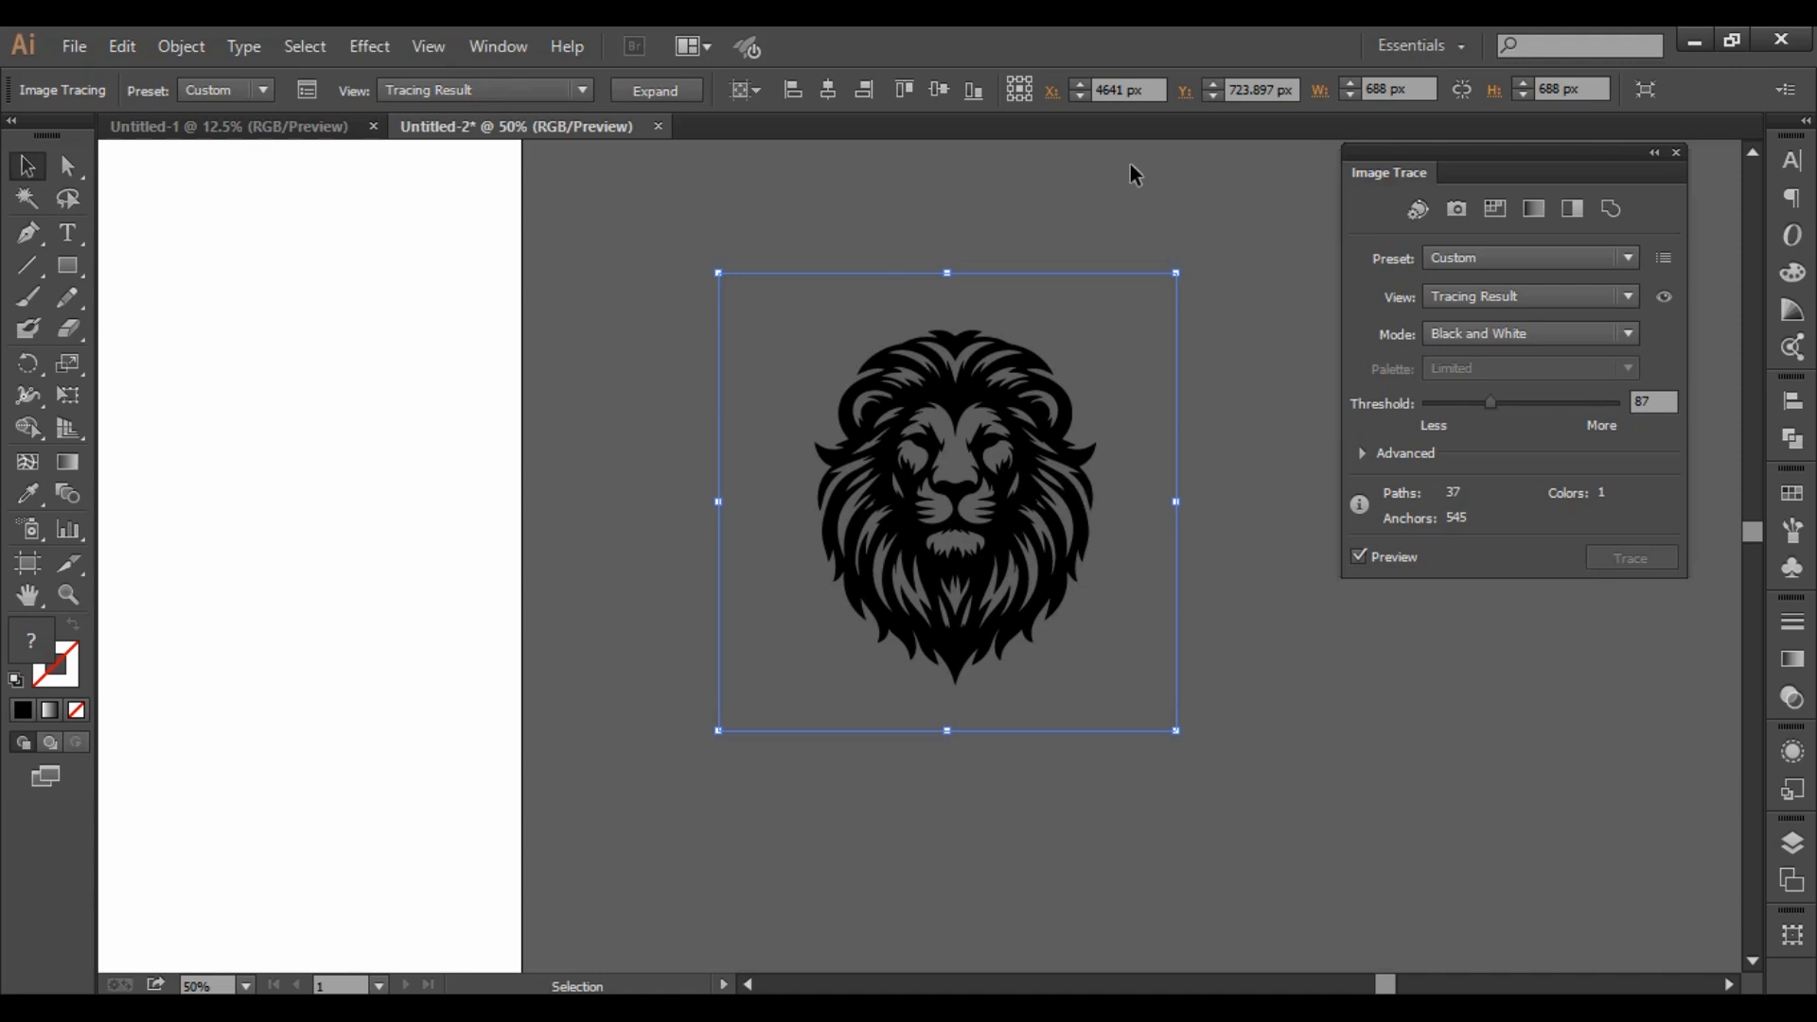
pyautogui.click(671, 89)
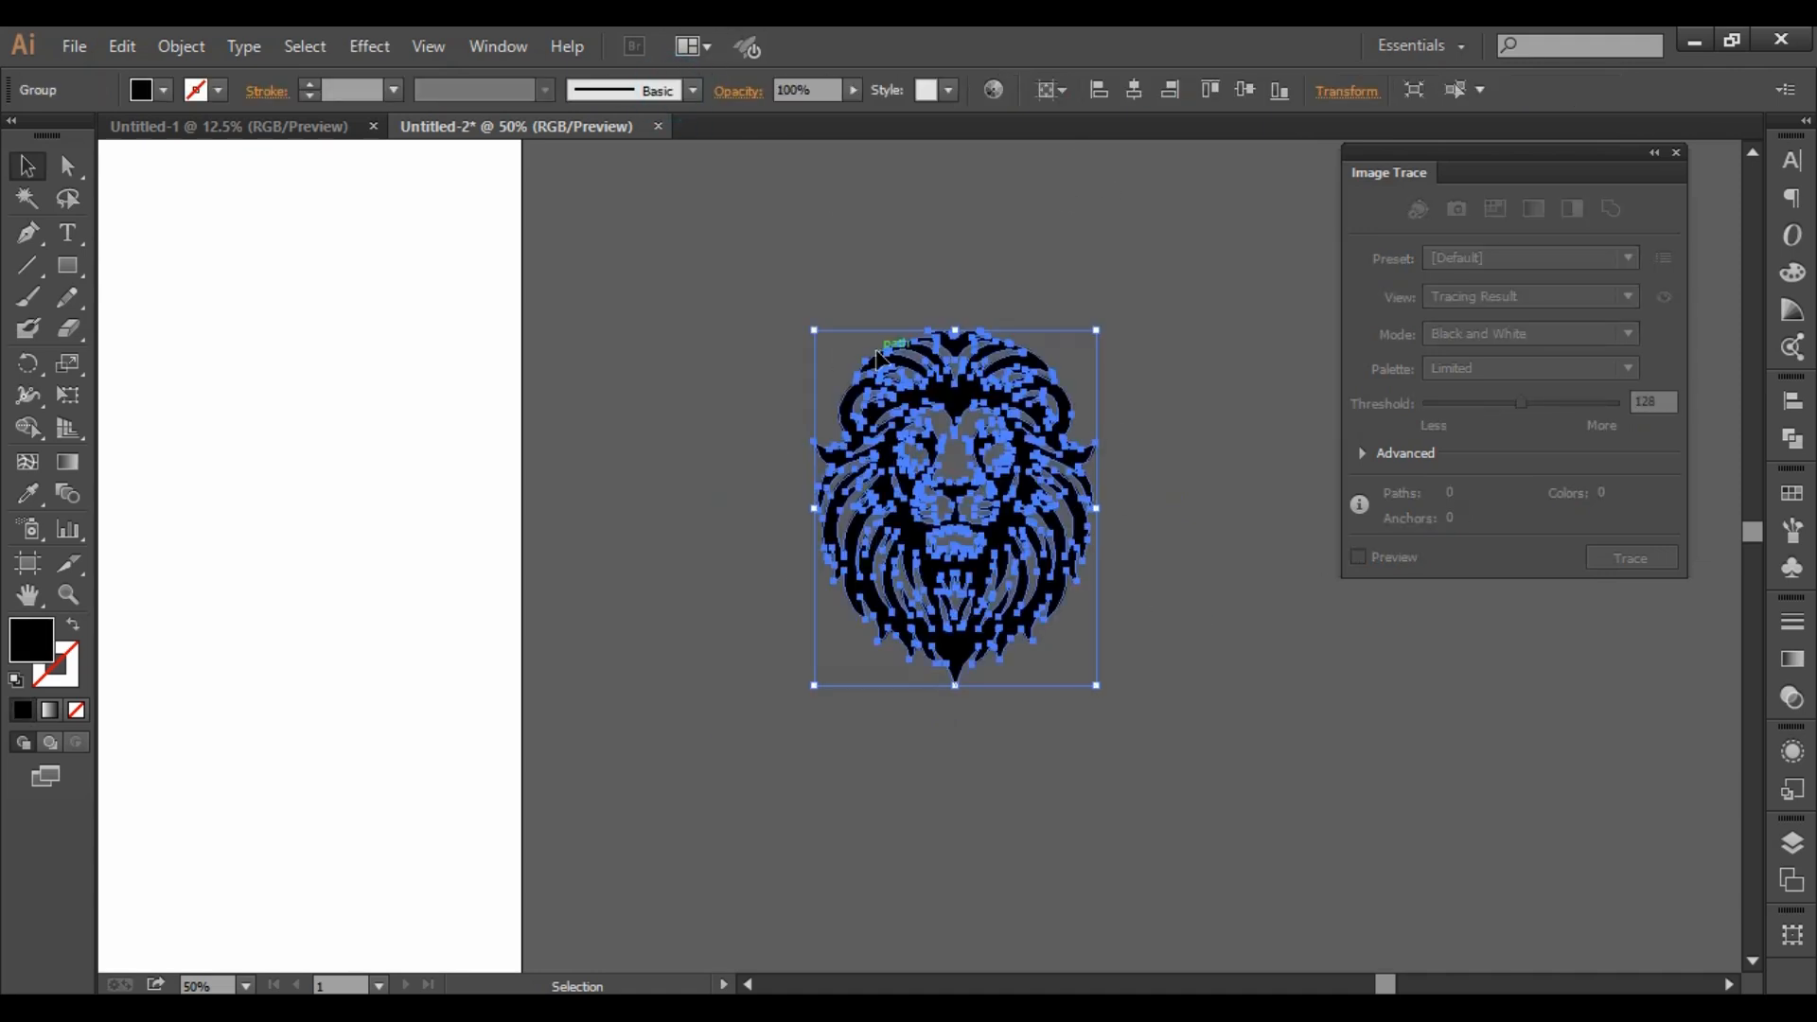
pyautogui.click(1177, 456)
# Move the traced front-facing lion beside the profile on the artboard, and bring the three-quarter lion image to about X 4693 px, Y 305 px.
pyautogui.scroll(-4, 1182, 460)
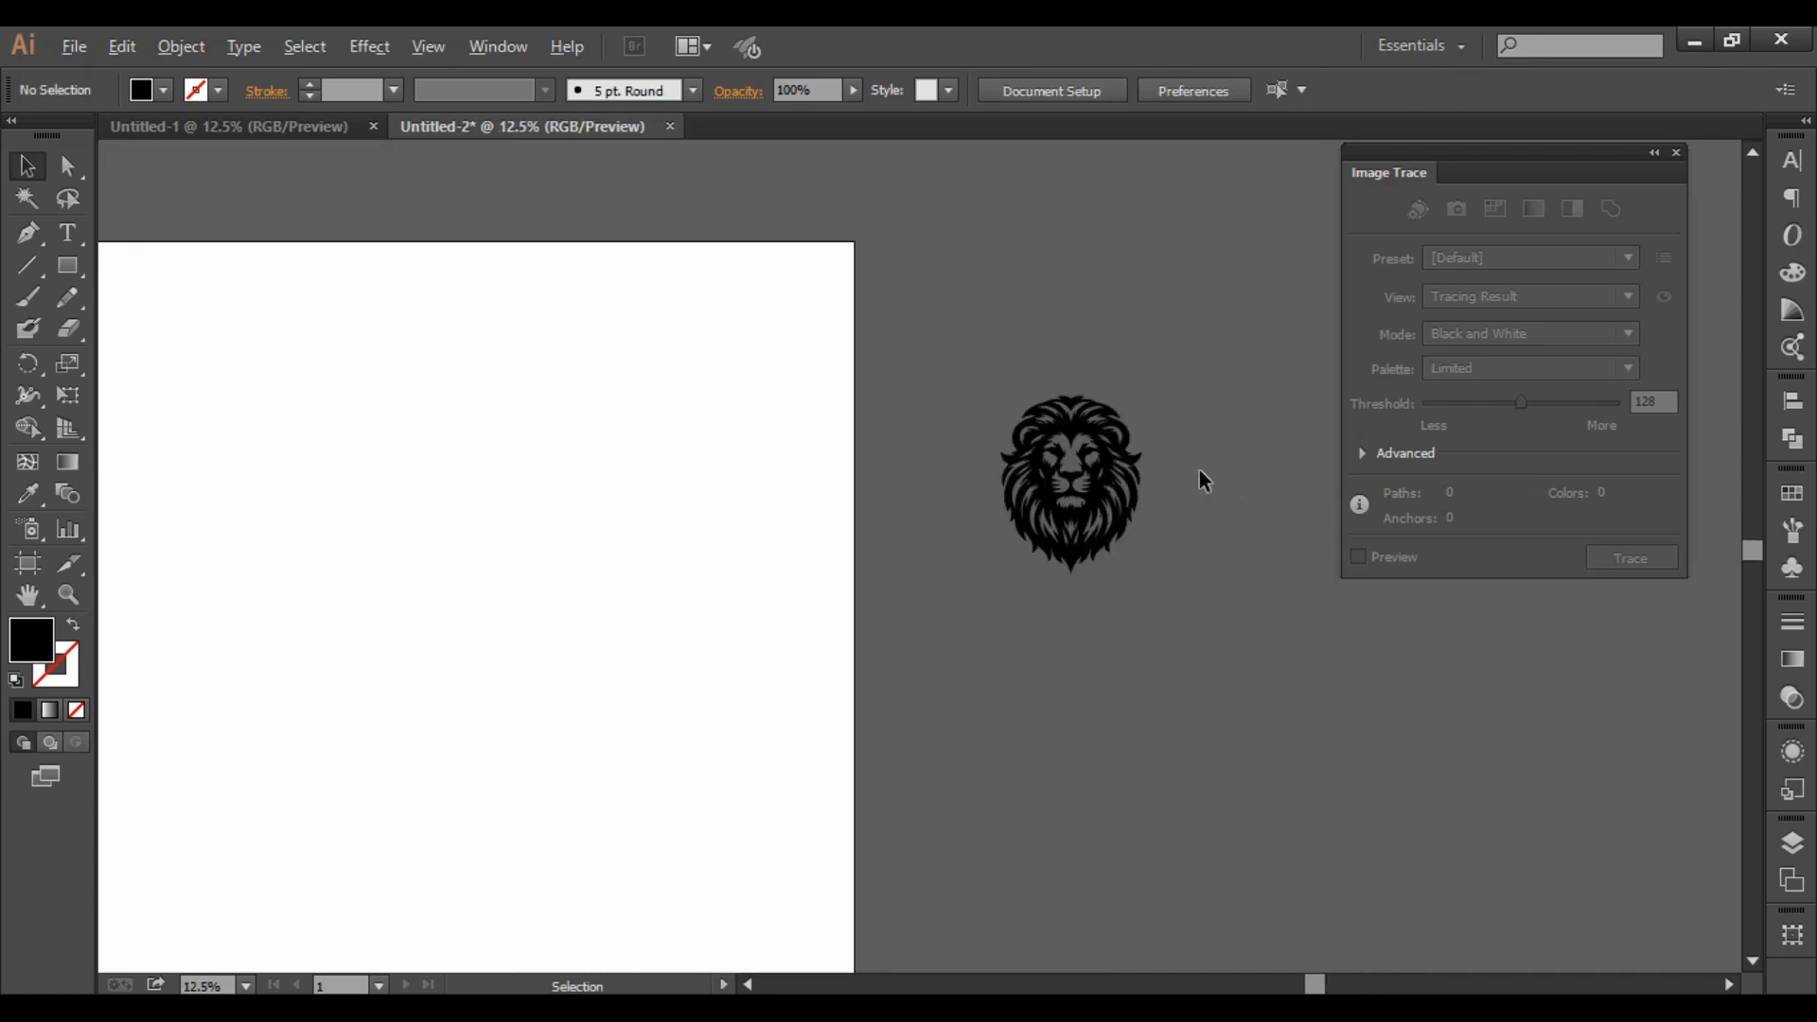
pyautogui.moveTo(1112, 481); pyautogui.dragTo(651, 456)
pyautogui.click(949, 558)
pyautogui.moveTo(316, 540); pyautogui.dragTo(1121, 406)
pyautogui.scroll(3, 1164, 409)
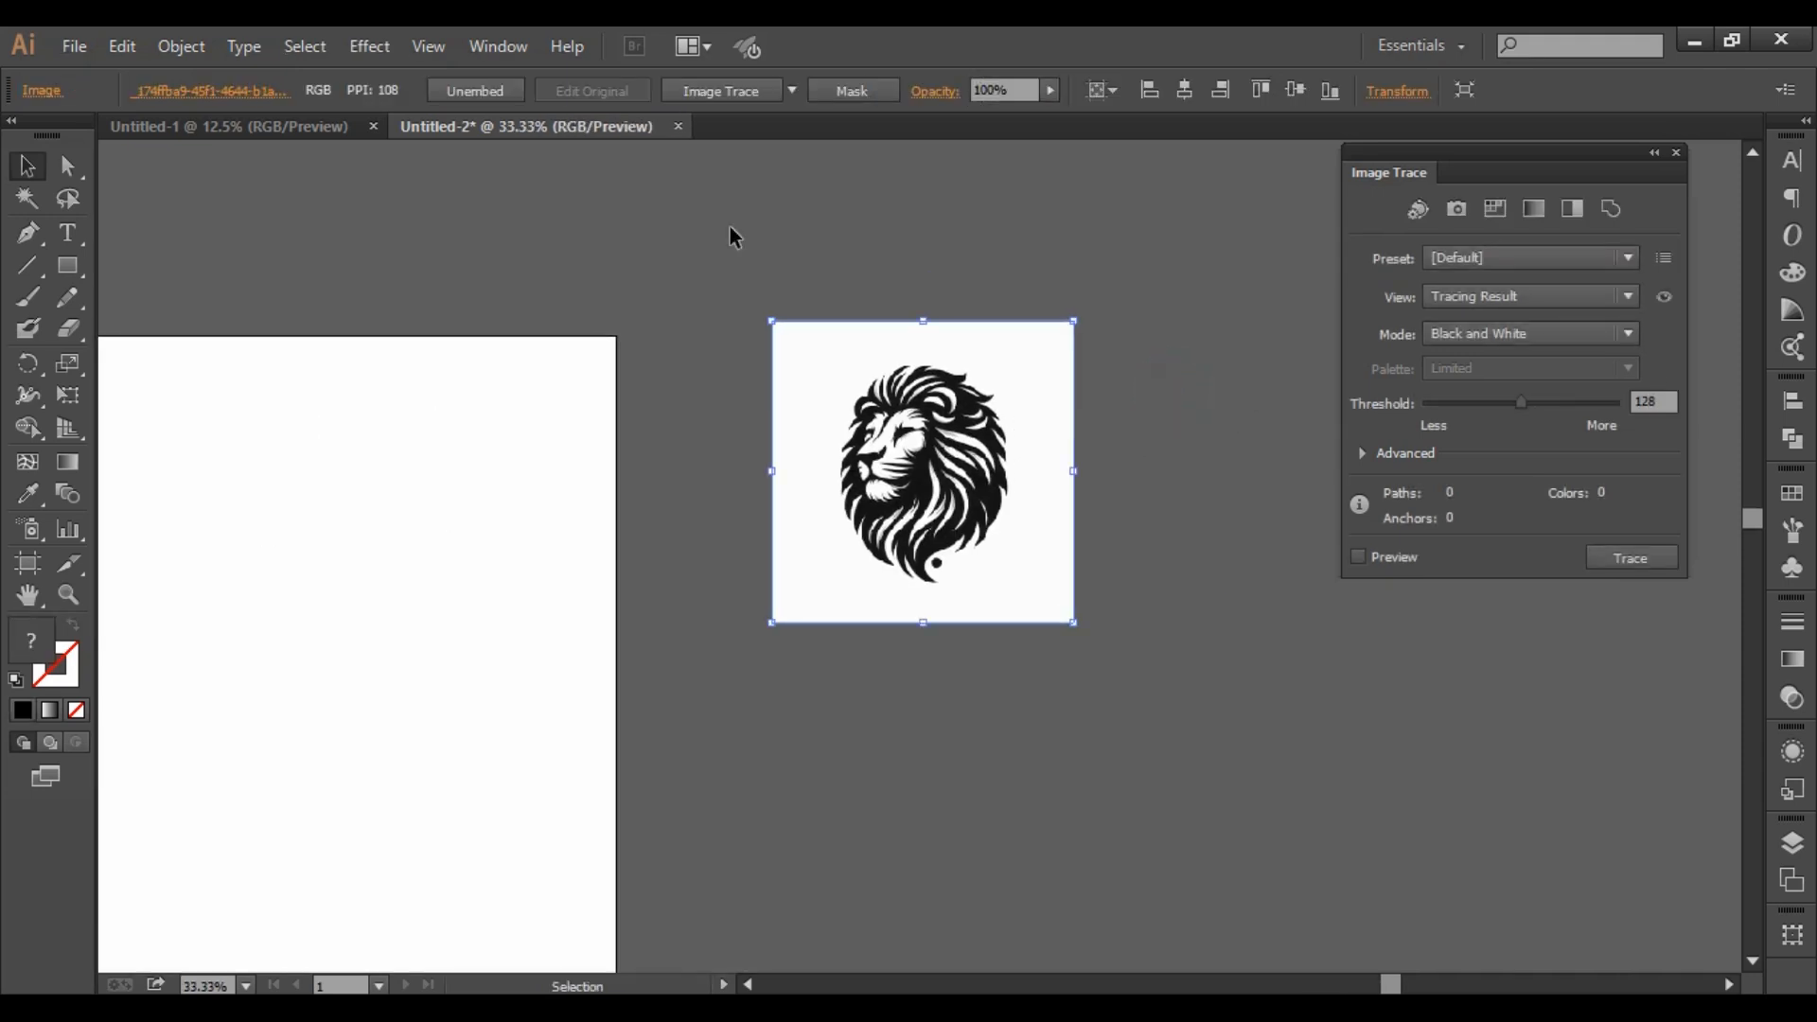
# Trace the three-quarter lion with the Silhouettes preset at threshold 154 and expand the tracing into editable paths.
pyautogui.click(793, 89)
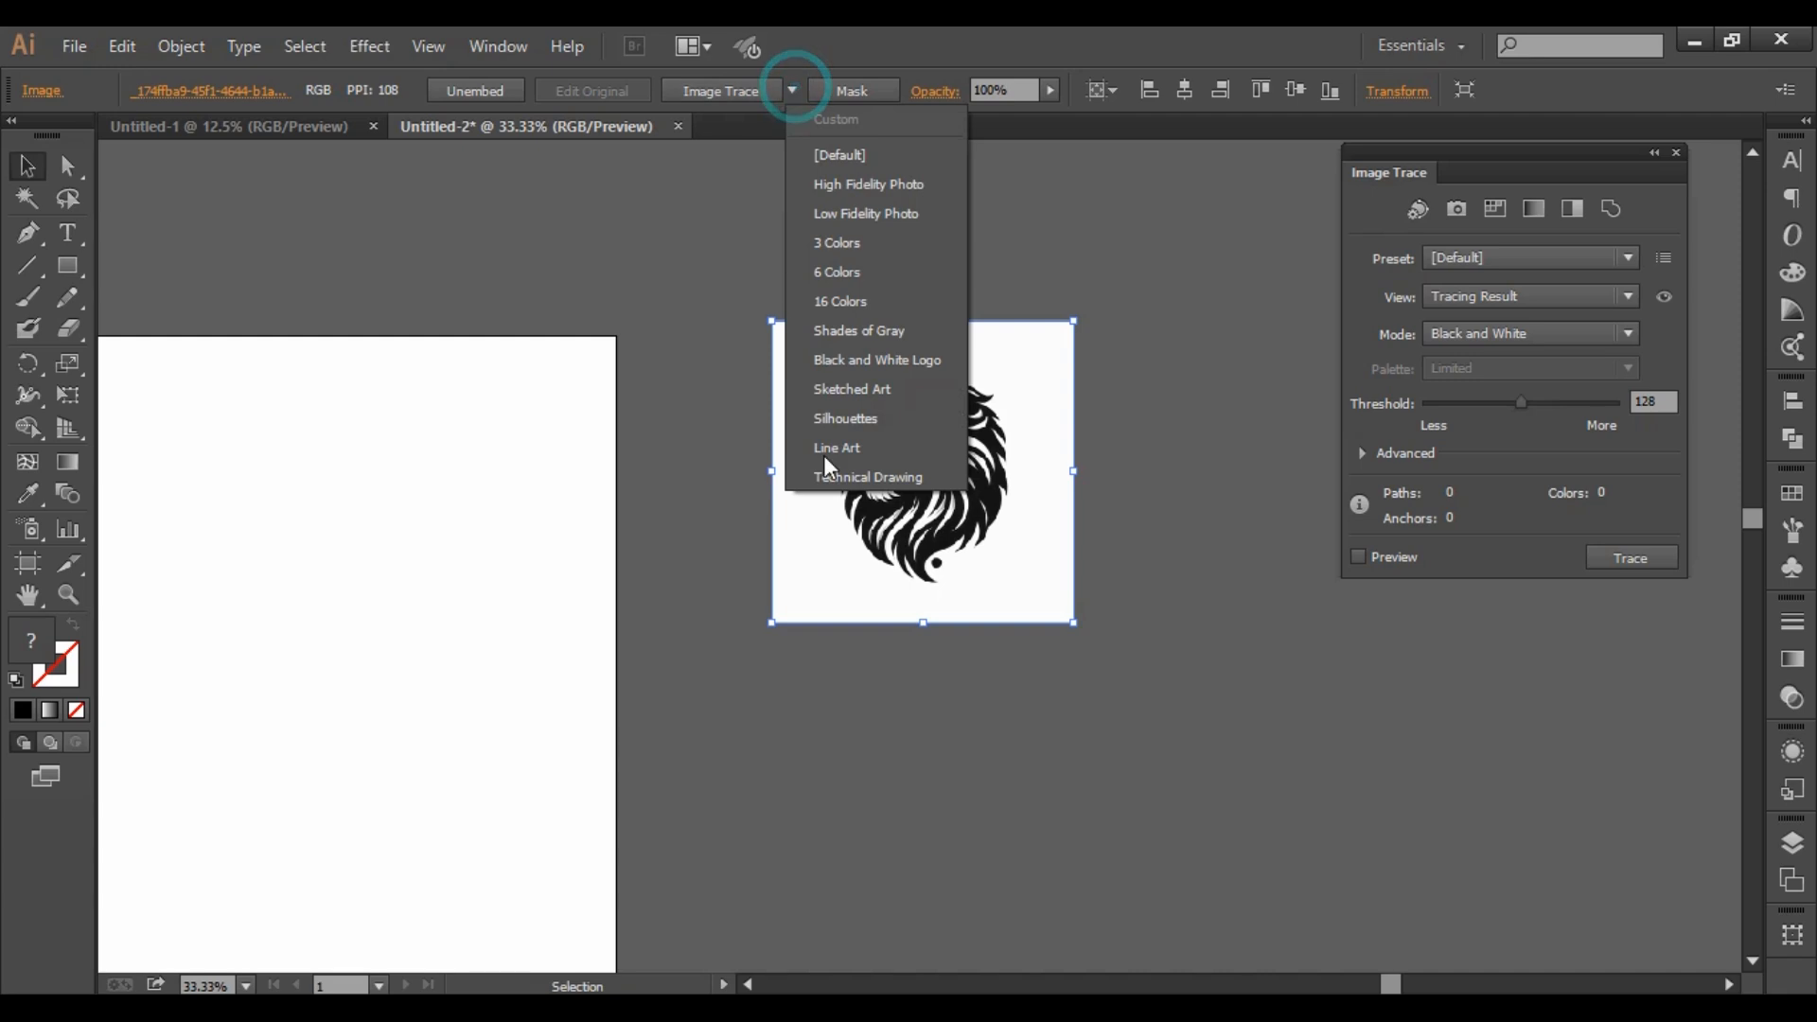
pyautogui.click(909, 417)
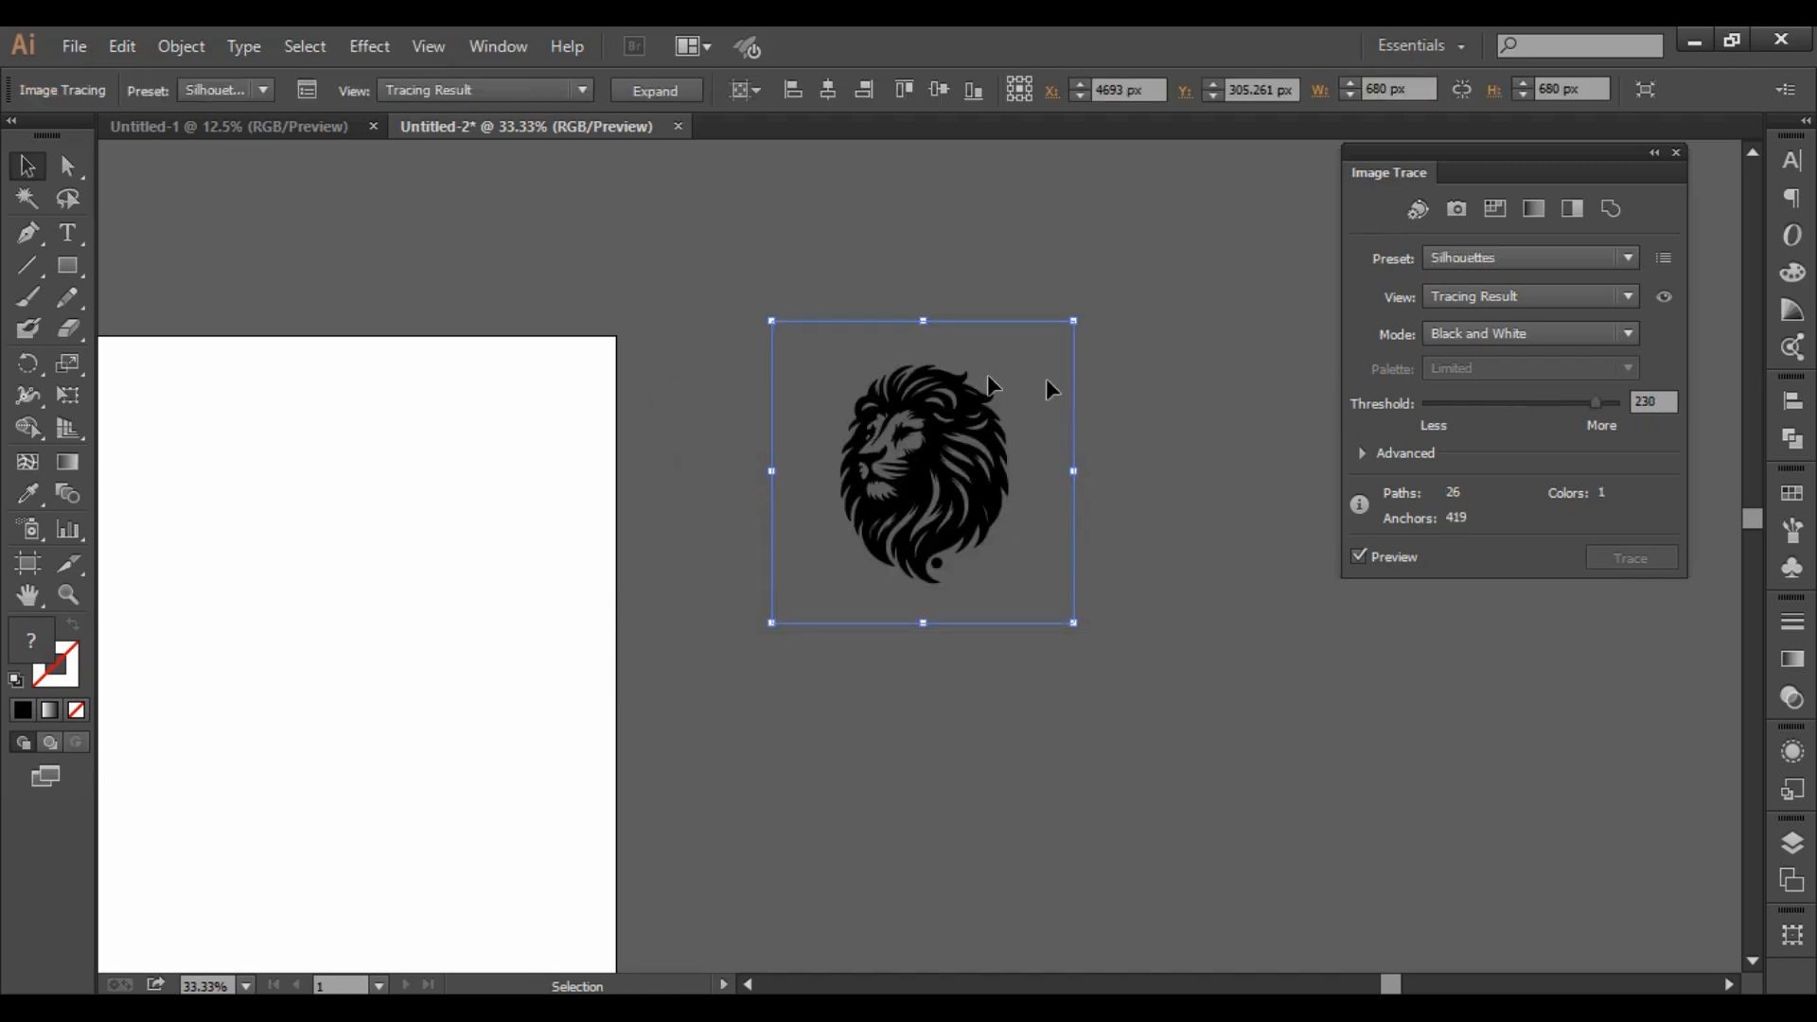
pyautogui.moveTo(1603, 403); pyautogui.dragTo(1539, 403)
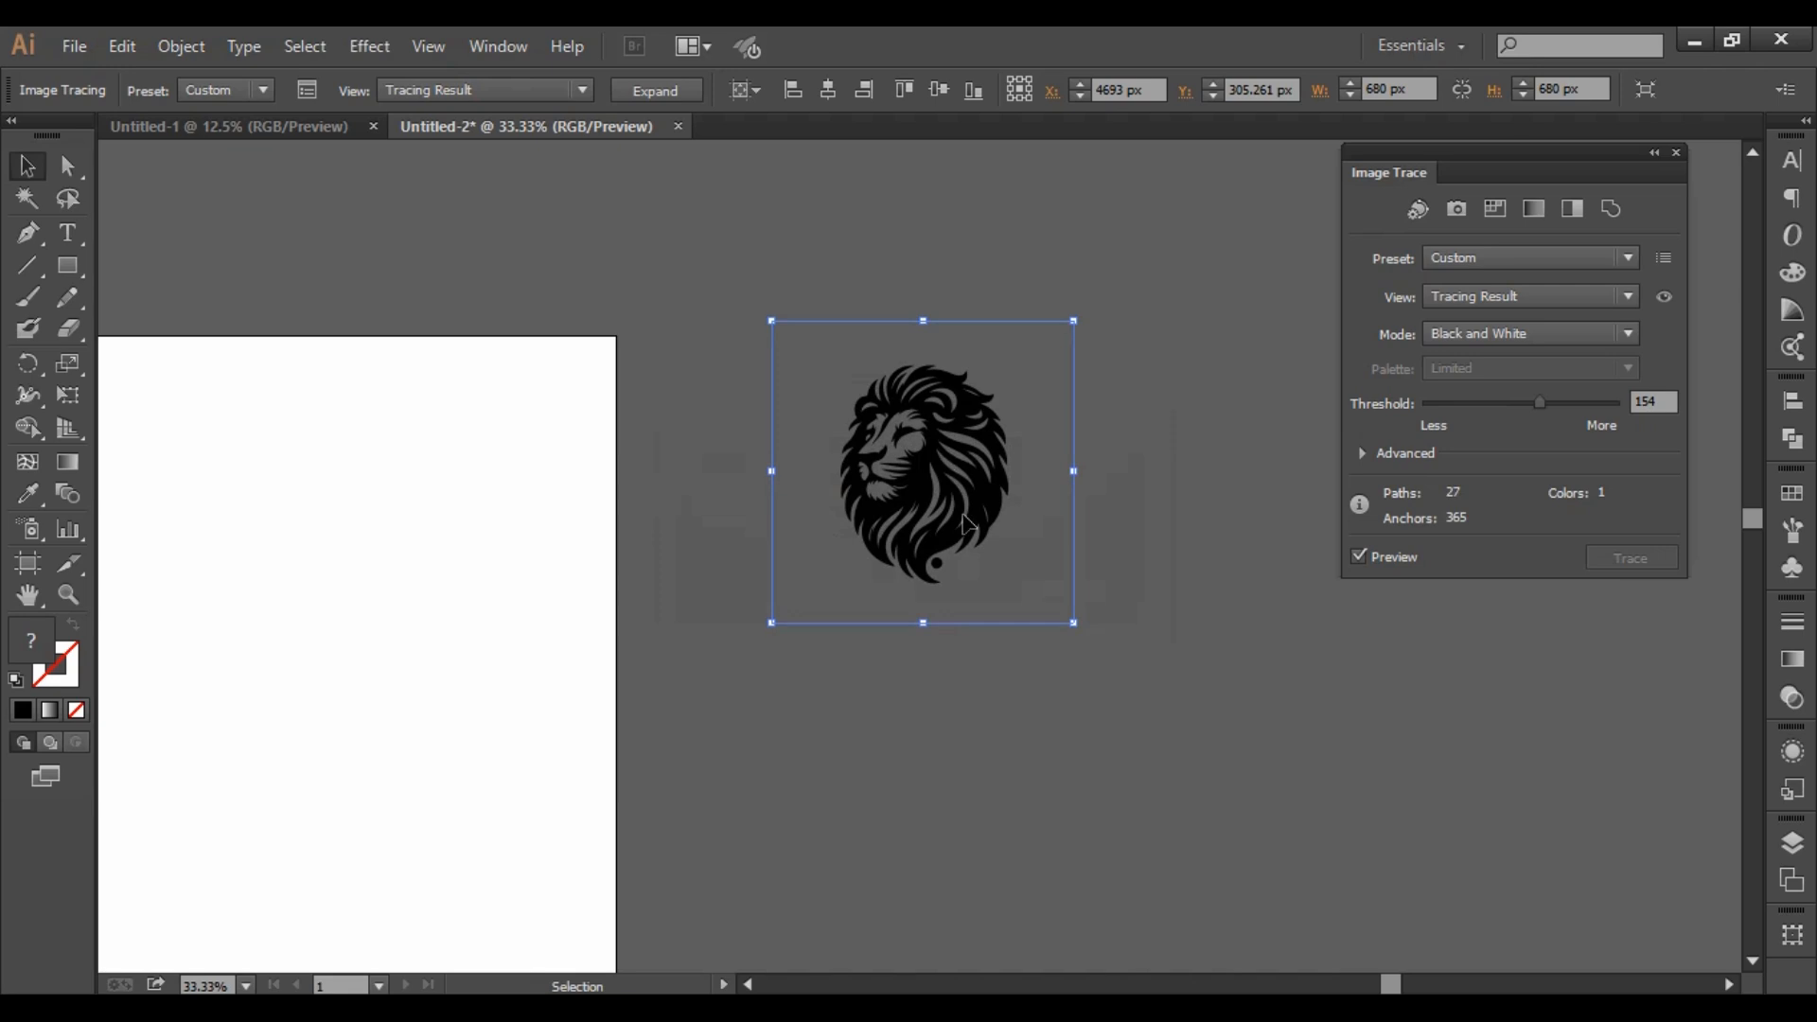
pyautogui.click(661, 91)
# Move the traced three-quarter lion onto the artboard, to the right of the two lions already there.
pyautogui.scroll(-3, 1037, 439)
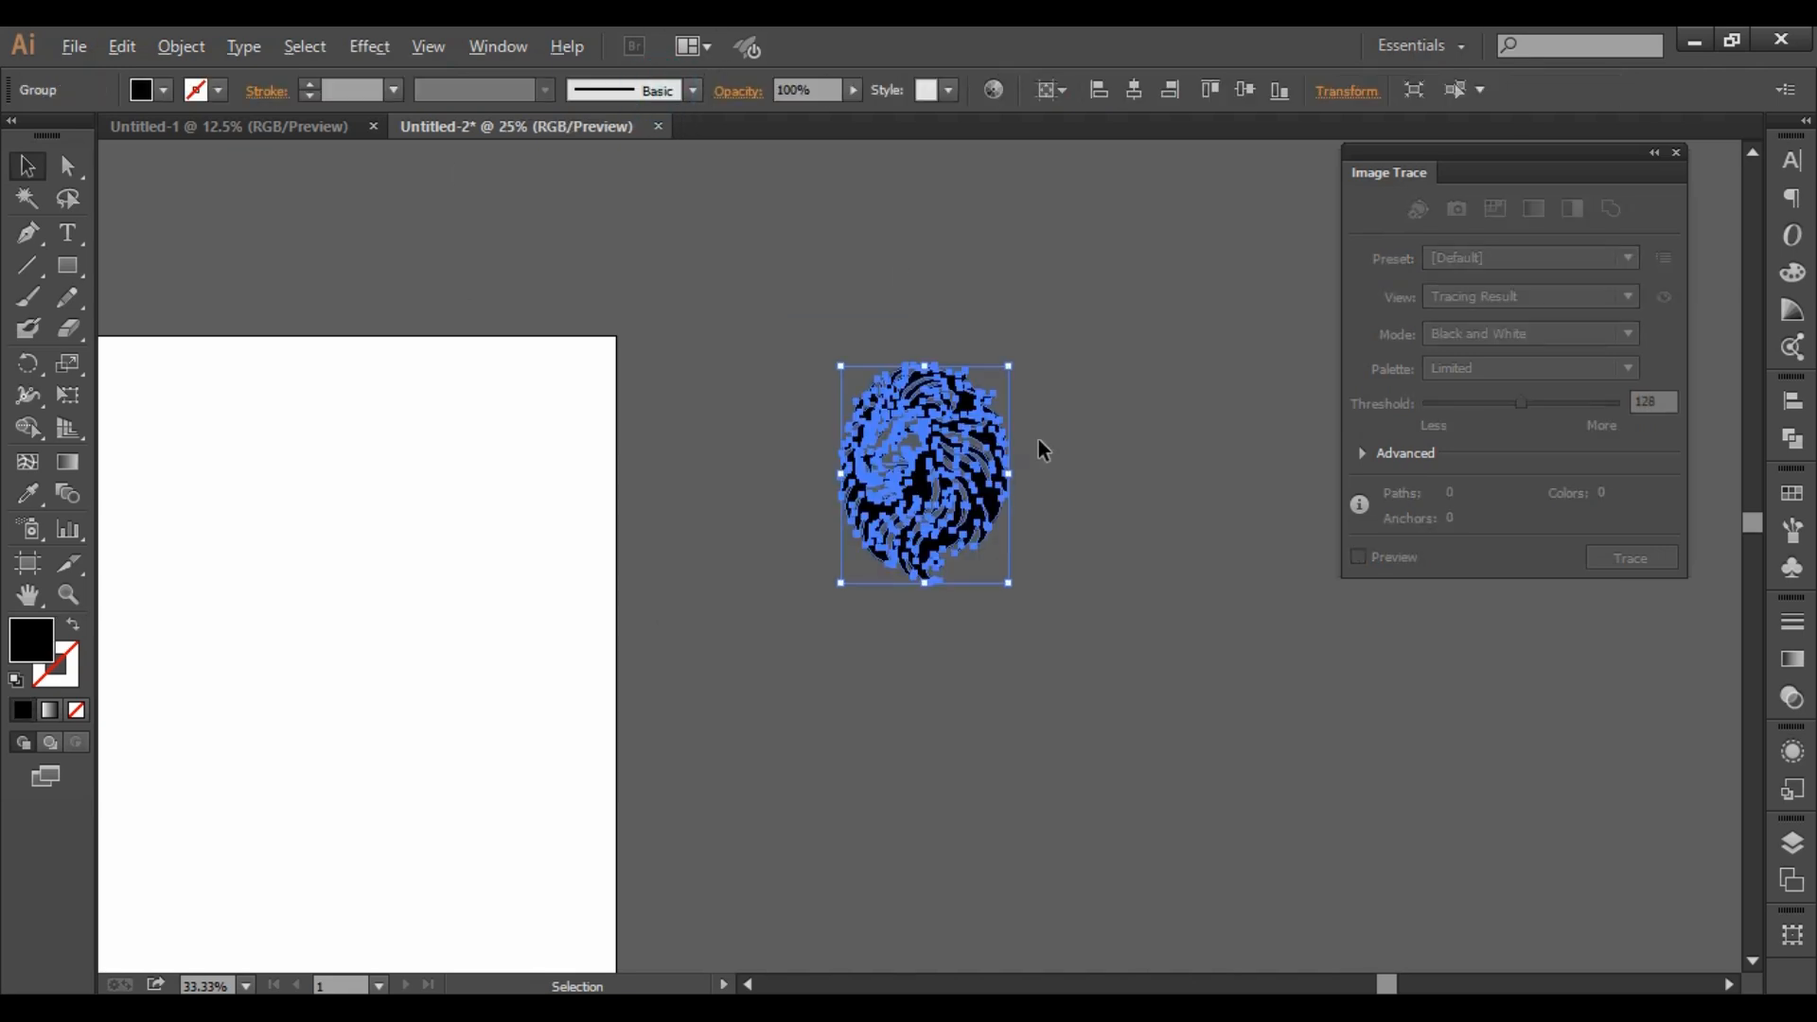
pyautogui.moveTo(428, 643); pyautogui.dragTo(764, 586)
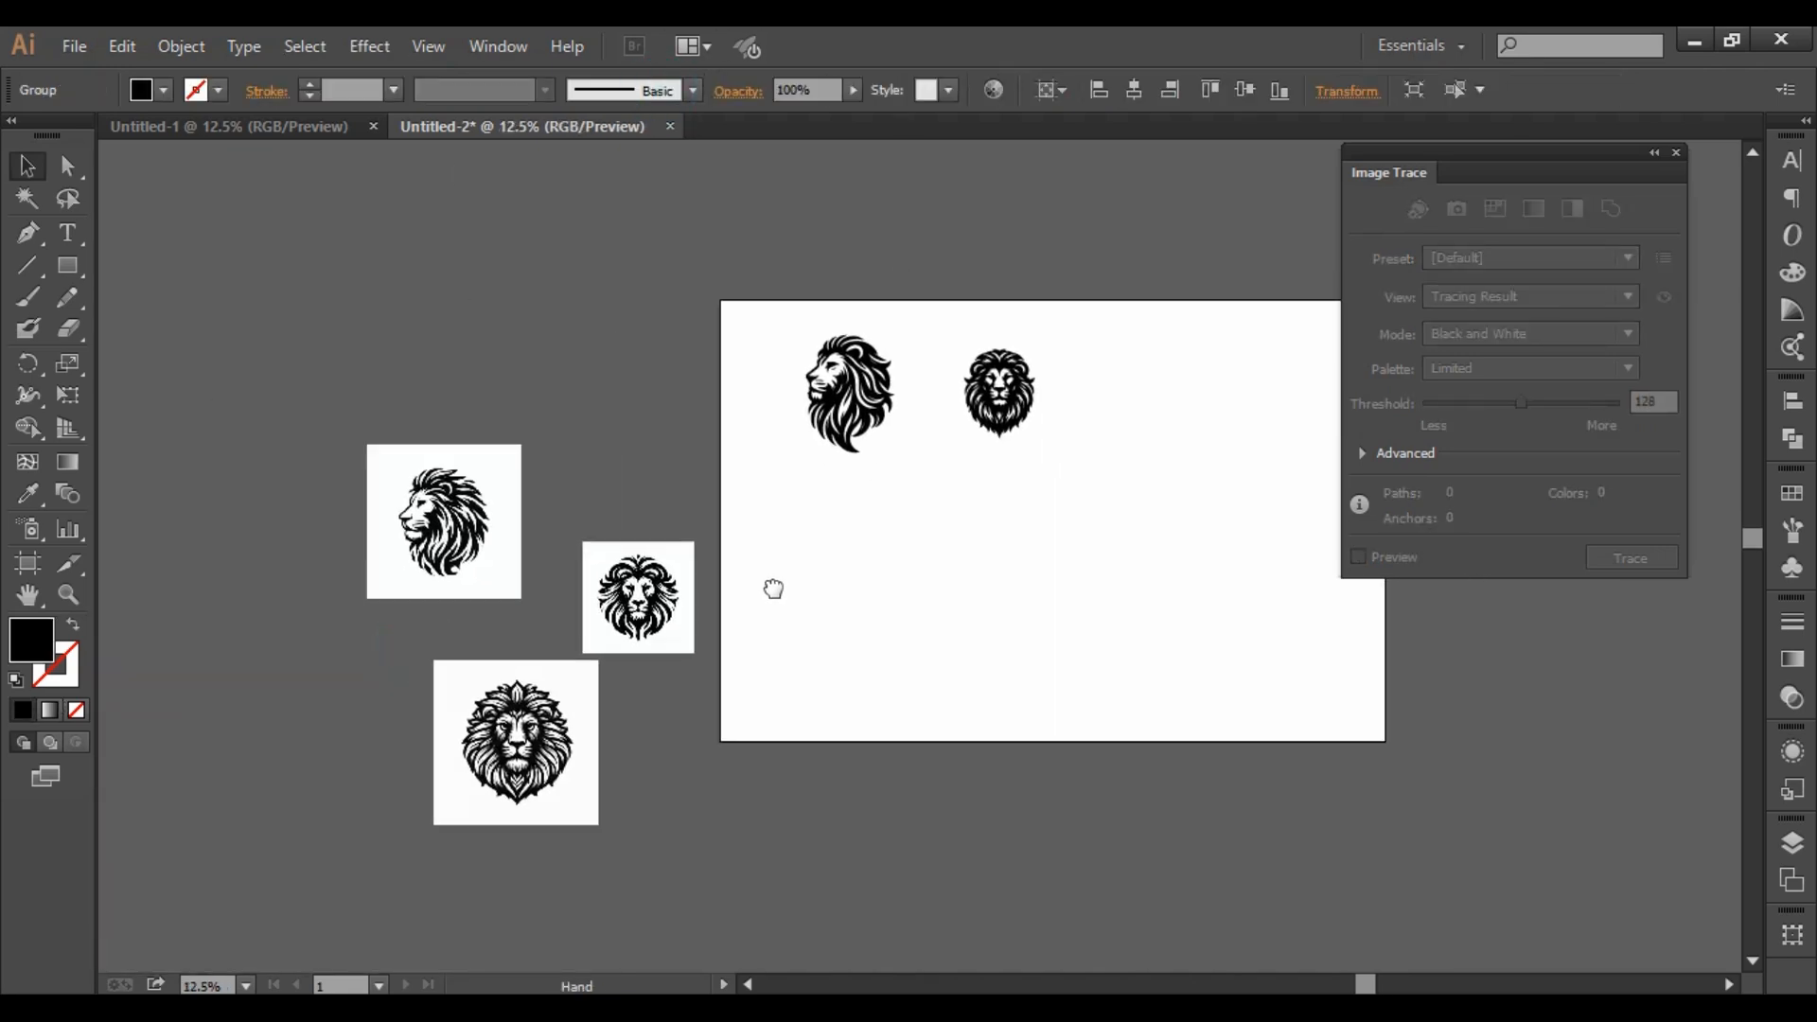
pyautogui.moveTo(1320, 393); pyautogui.dragTo(1022, 454)
# Select the remaining lion profile image among the three untraced images left of the artboard.
pyautogui.moveTo(396, 568); pyautogui.dragTo(945, 436)
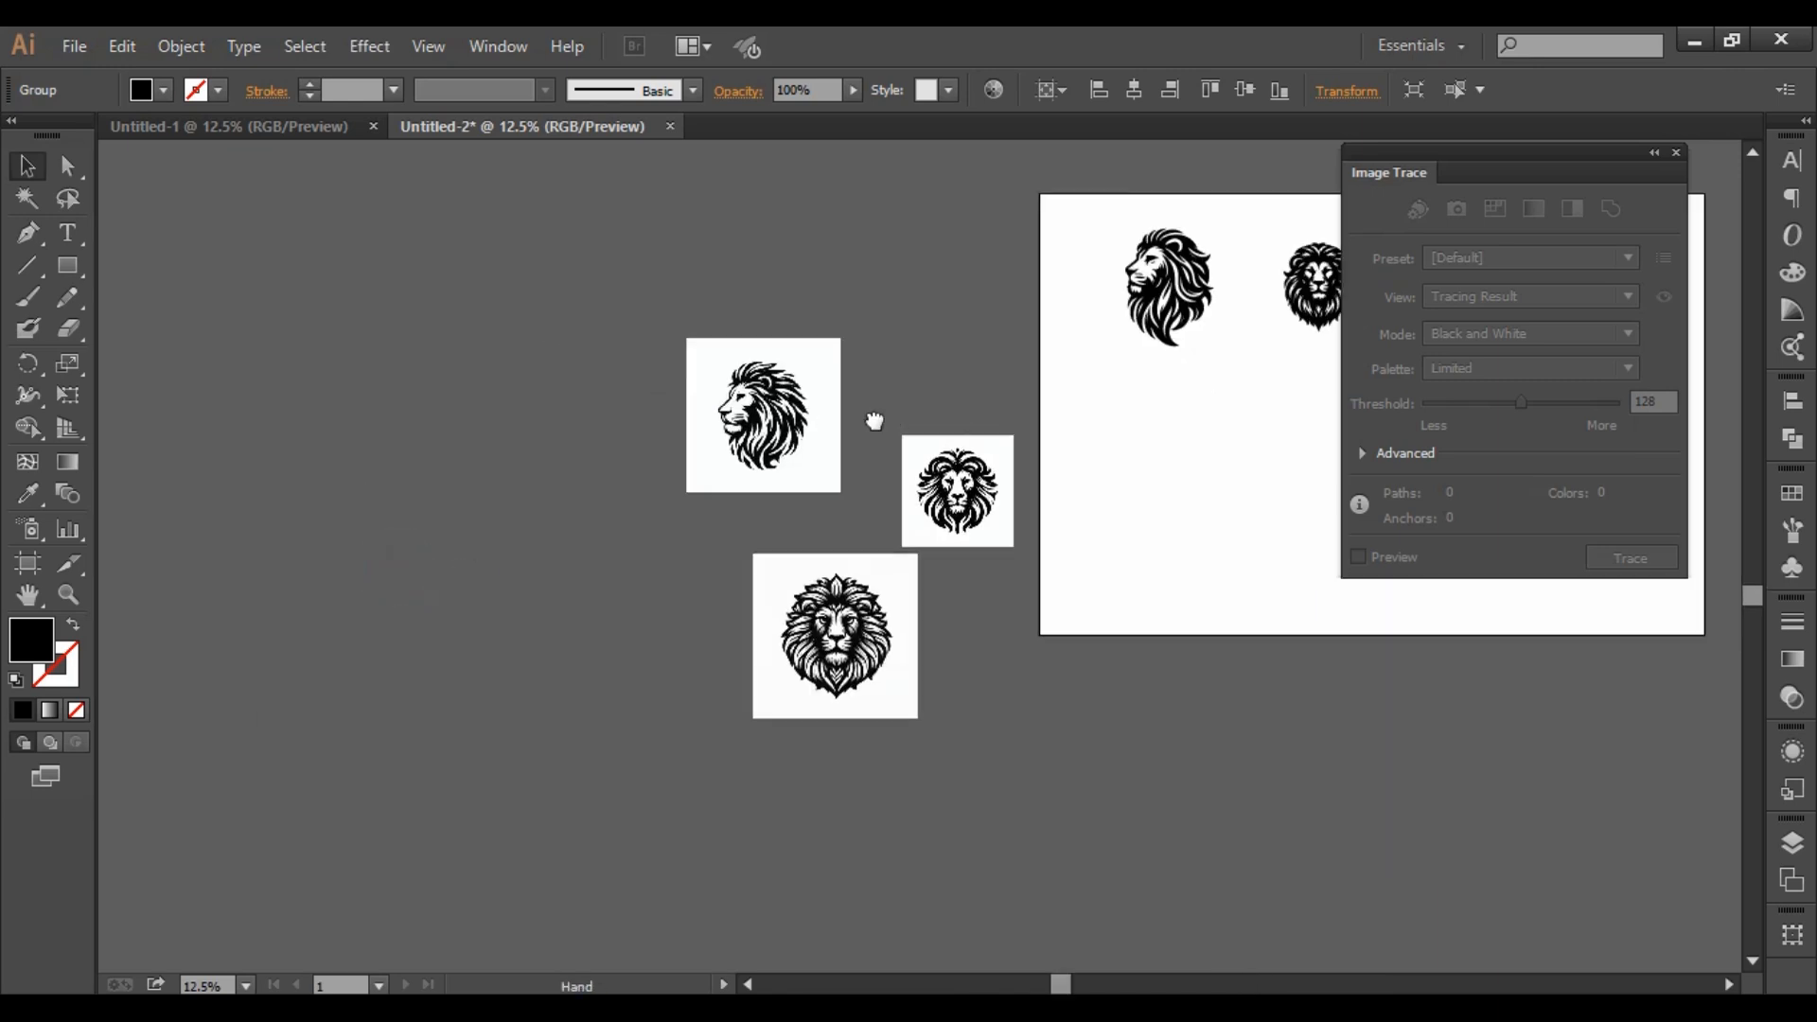
pyautogui.click(884, 426)
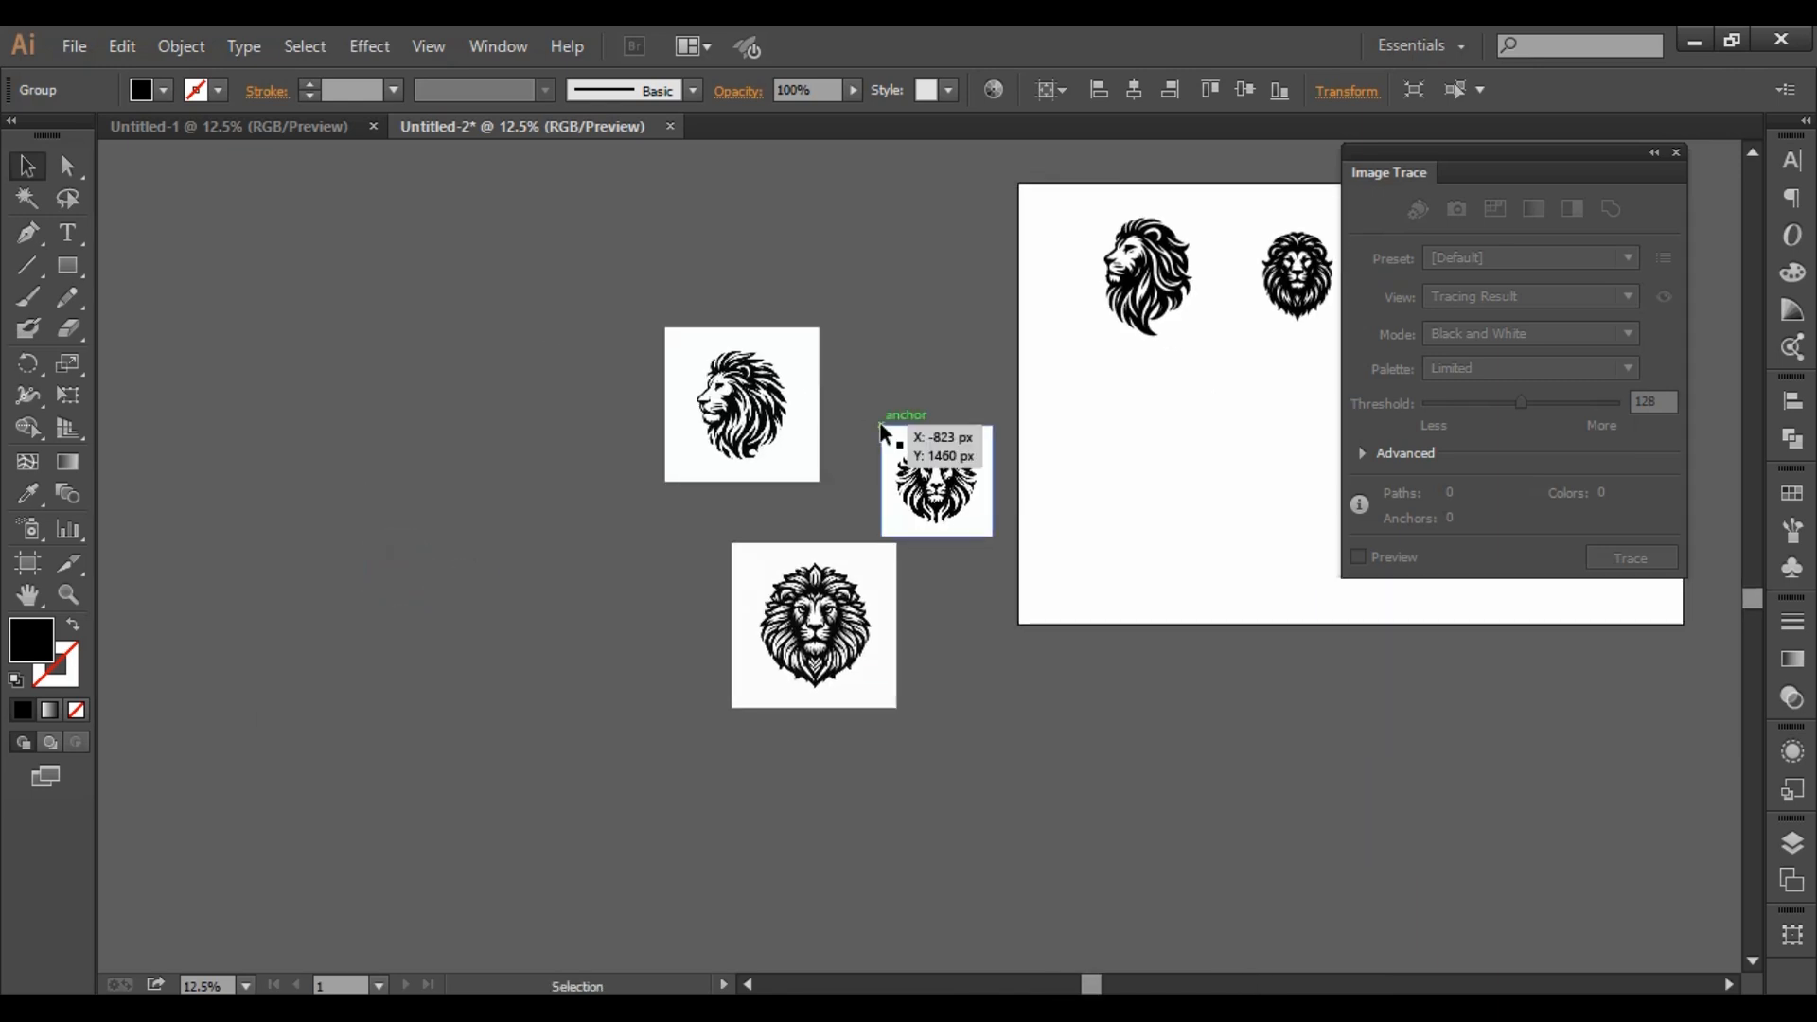
pyautogui.scroll(1, 916, 435)
pyautogui.scroll(1, 900, 492)
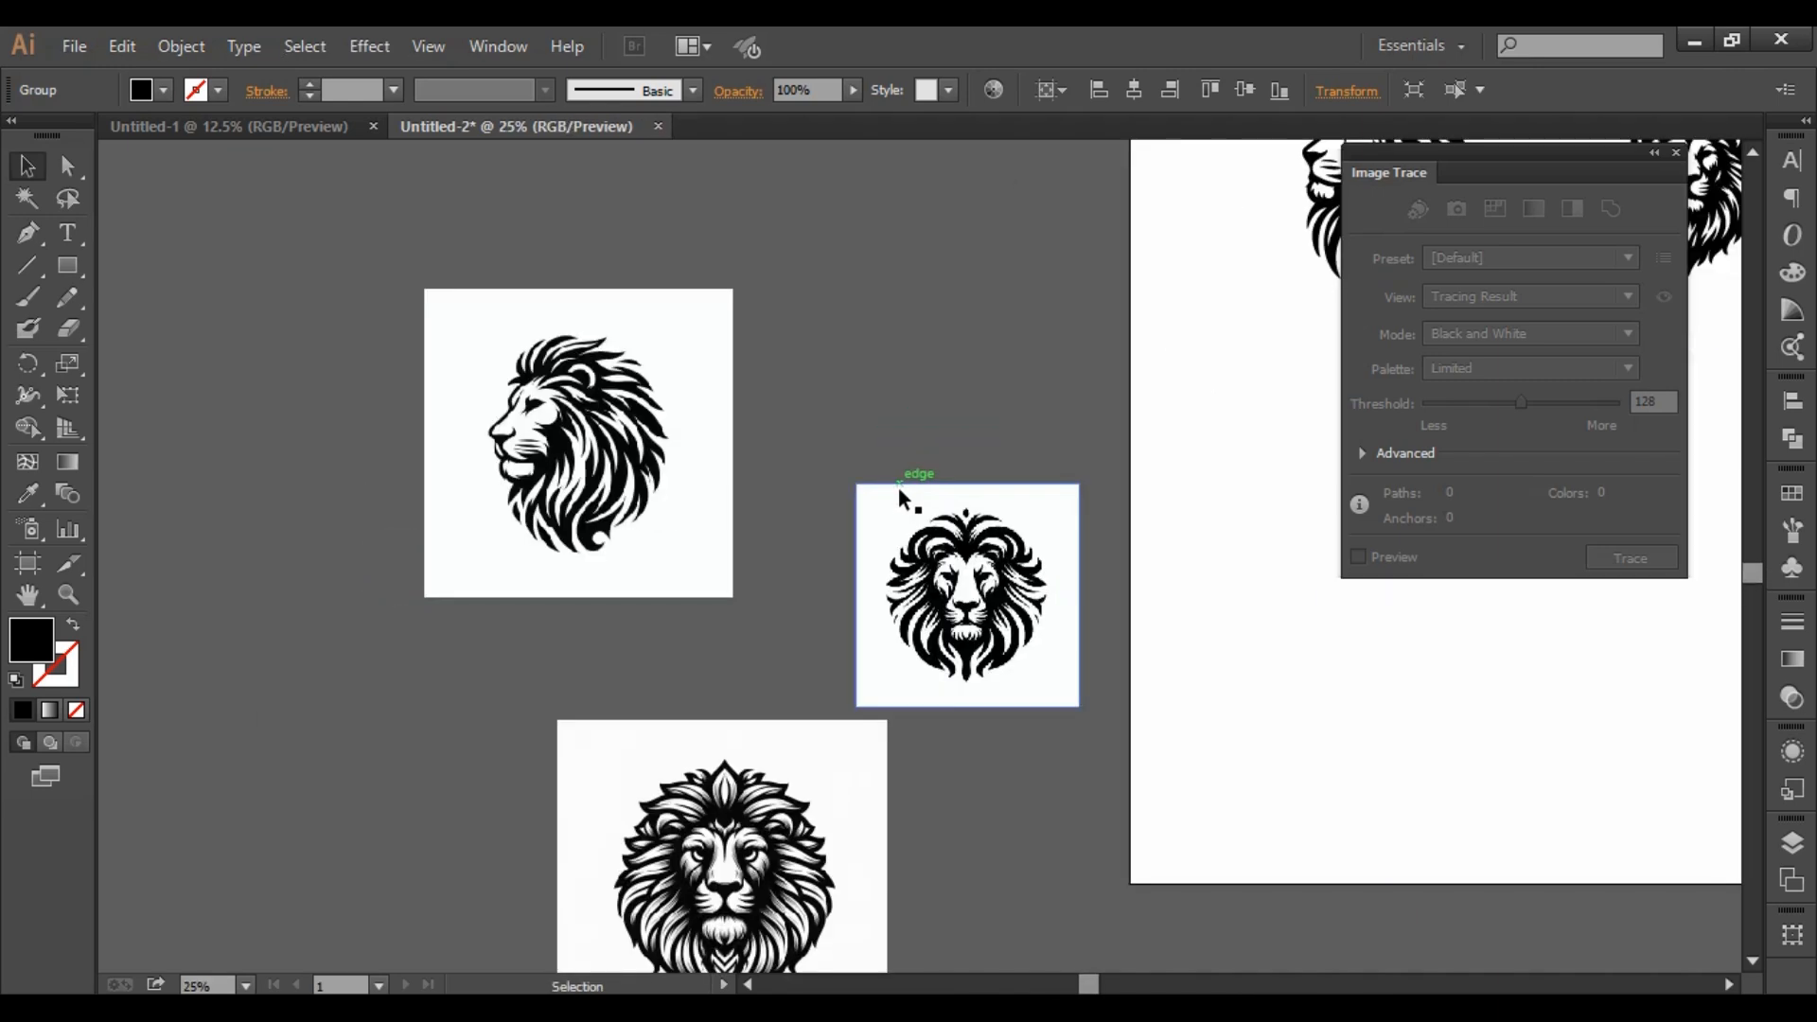
pyautogui.scroll(-1, 897, 487)
pyautogui.click(596, 387)
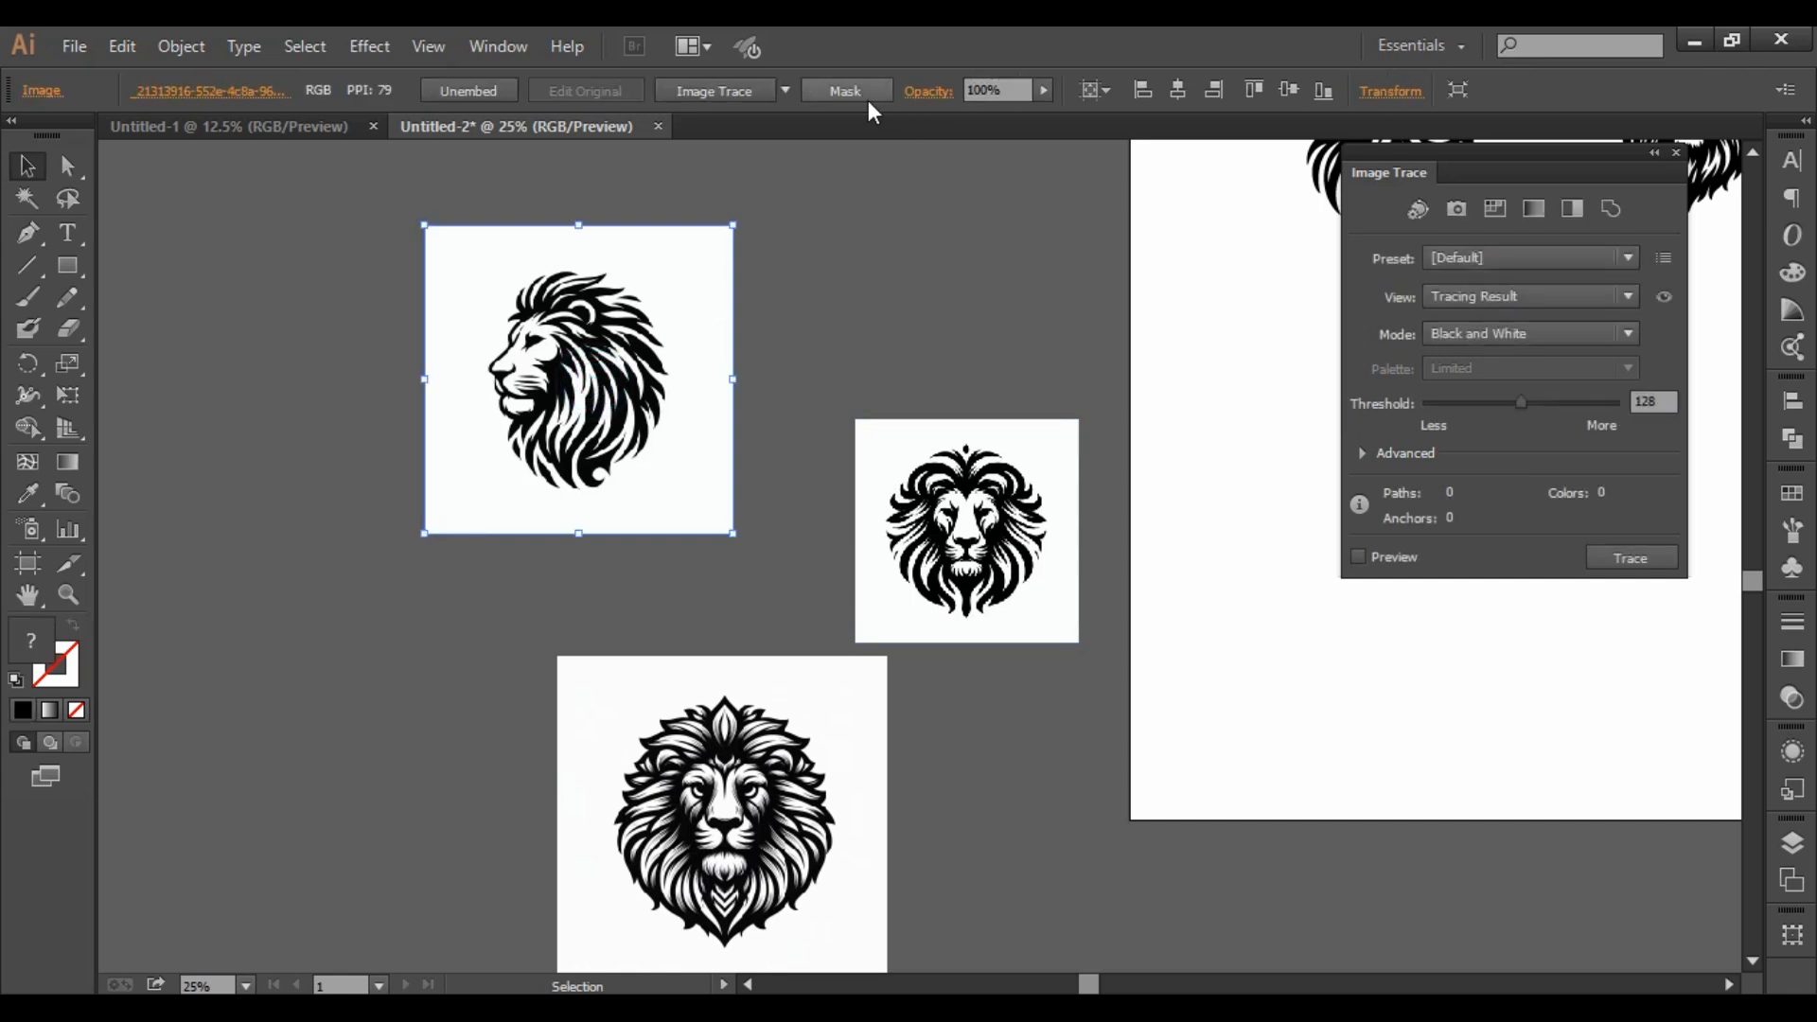
pyautogui.click(774, 89)
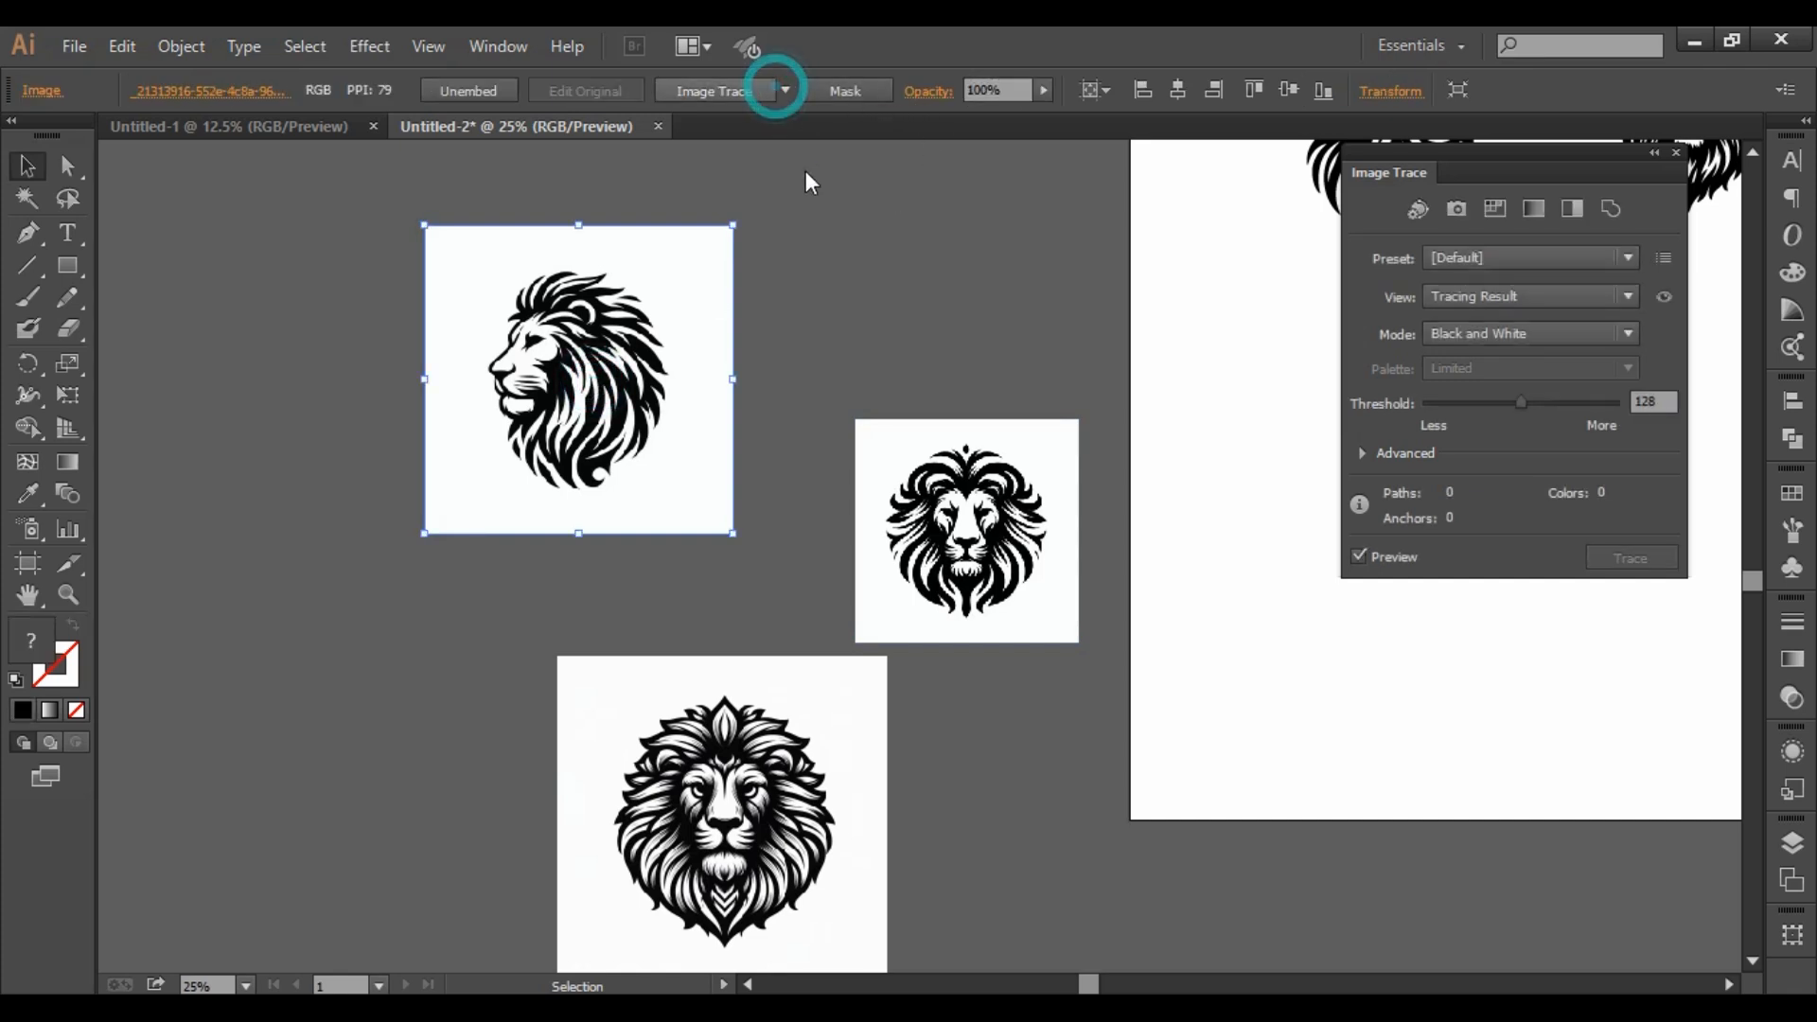
pyautogui.click(787, 91)
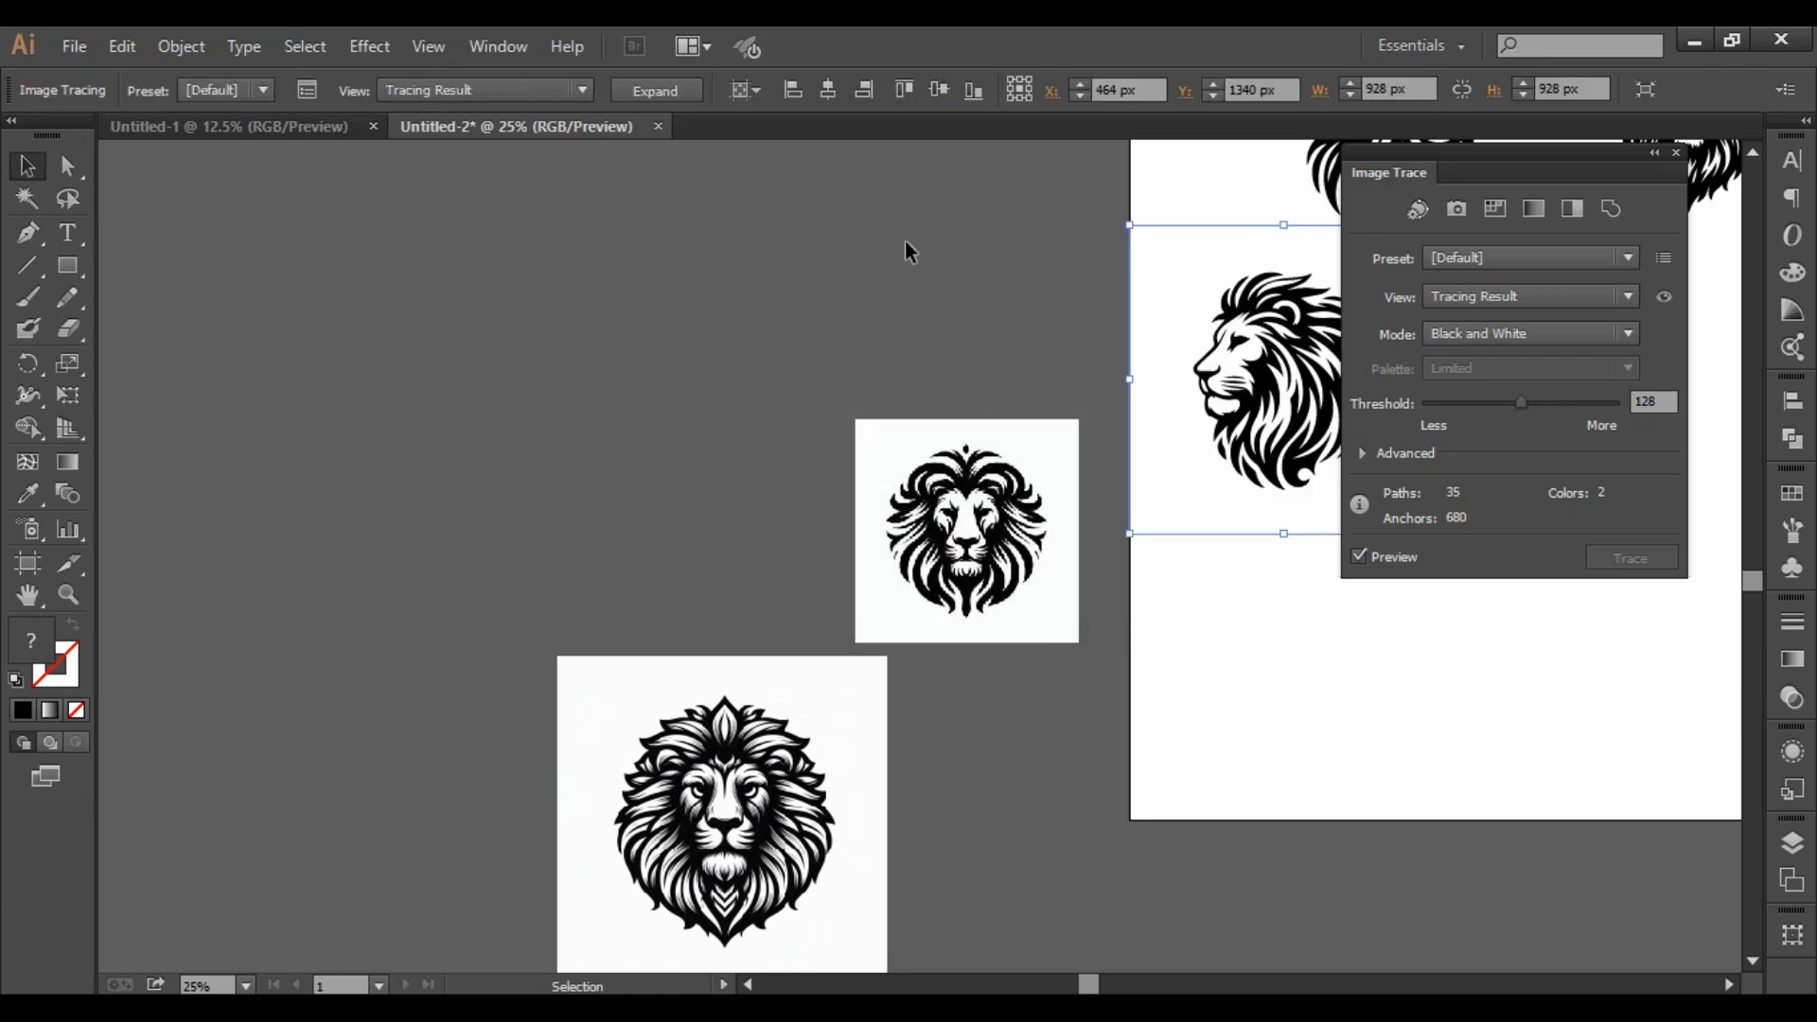
pyautogui.press('a')
pyautogui.hotkey('ctrl', 'z')
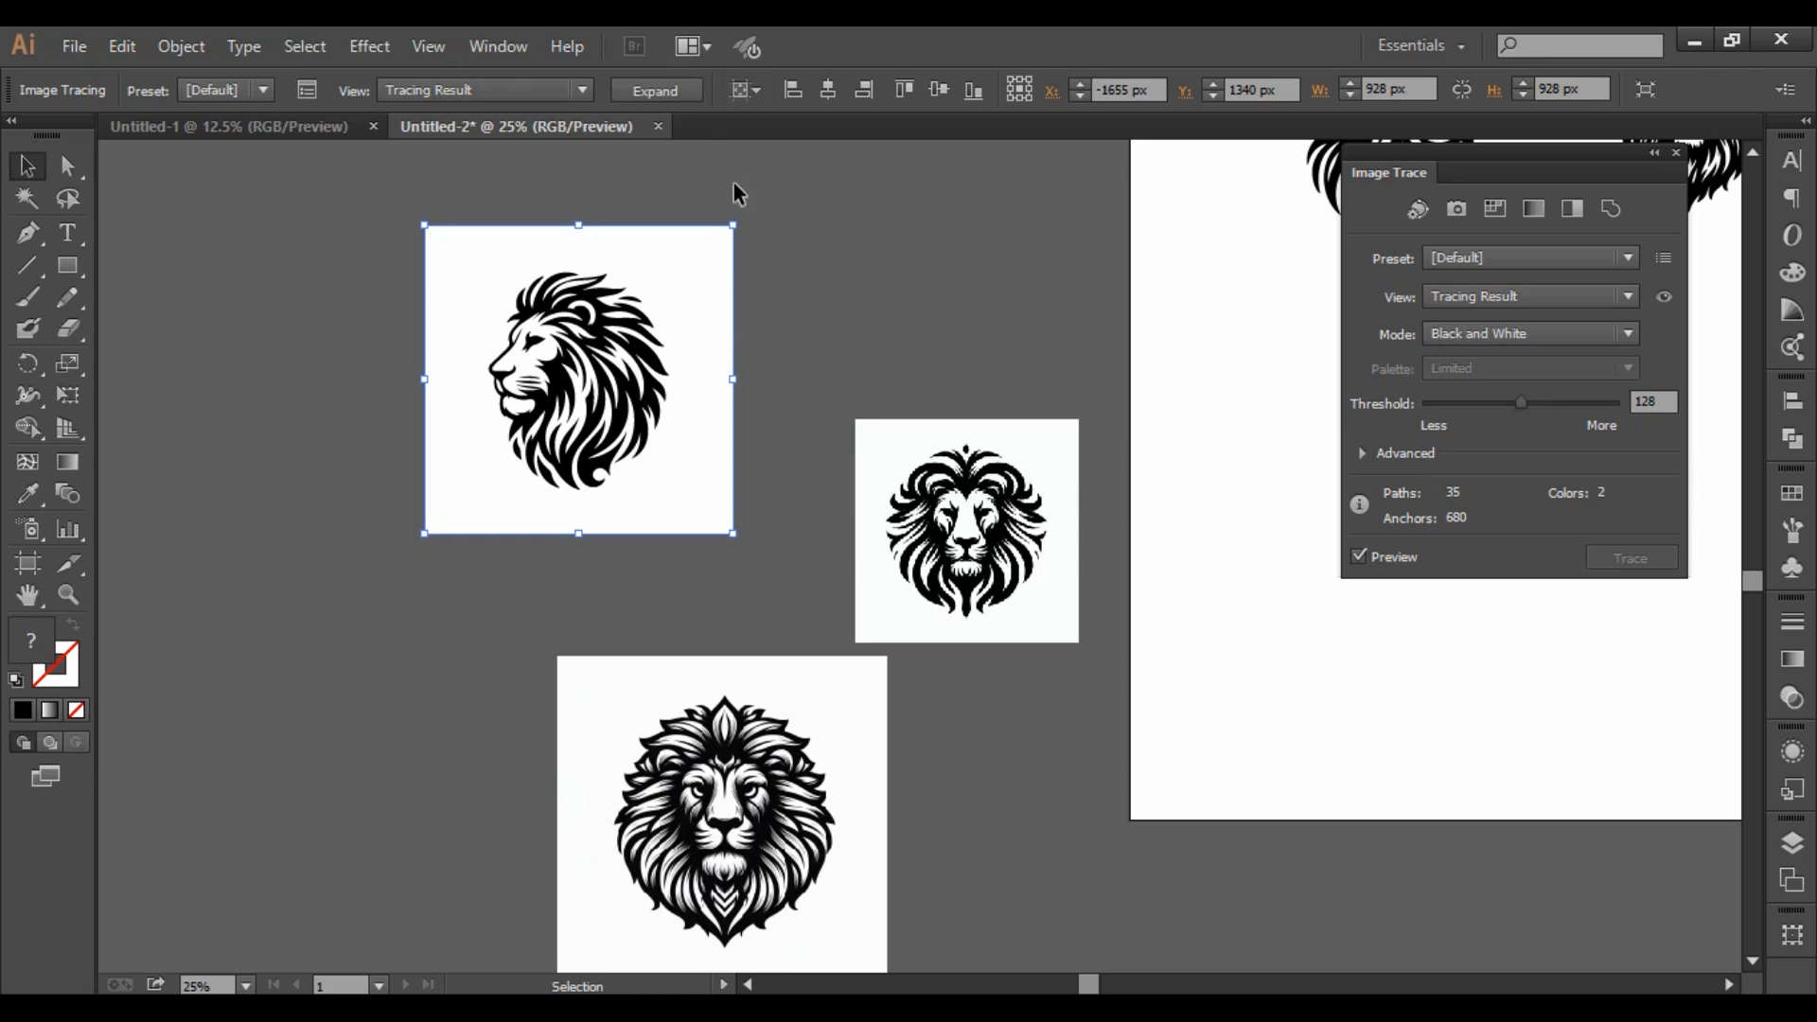
pyautogui.hotkey('ctrl', 'z')
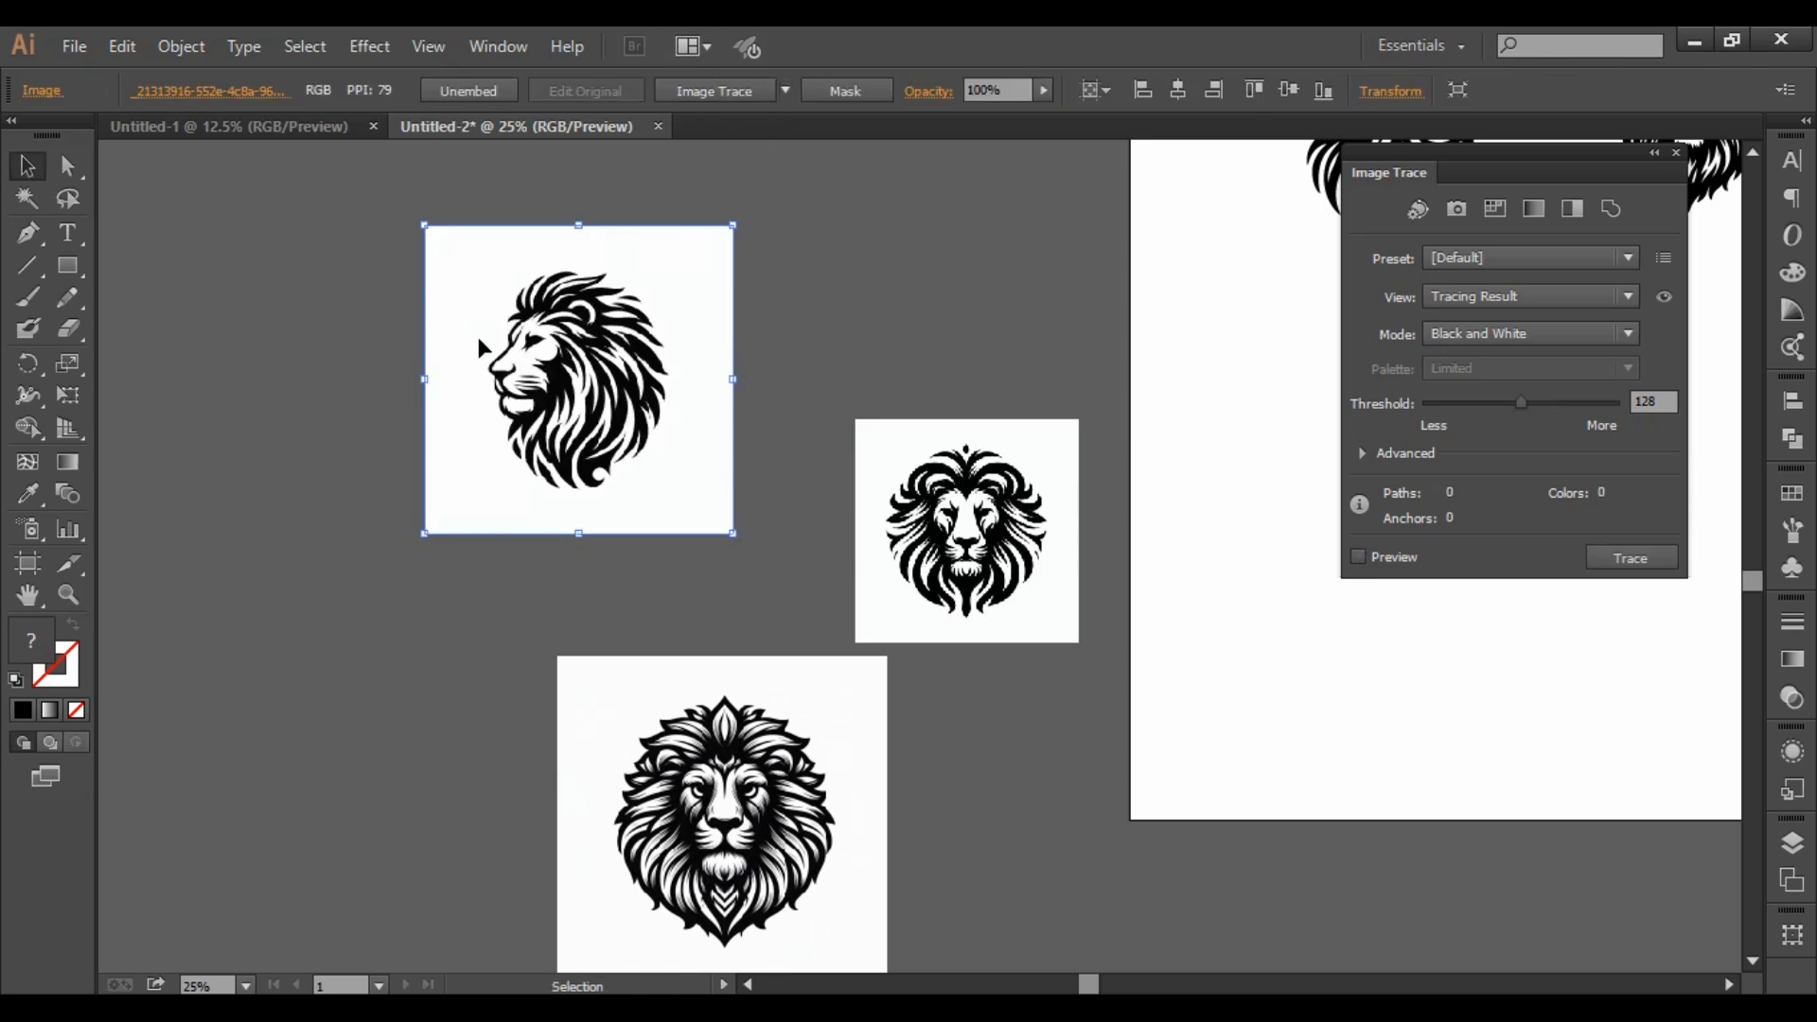
# Trace the second lion profile with the Silhouettes preset, lower its threshold, and expand the tracing into editable paths.
pyautogui.click(786, 89)
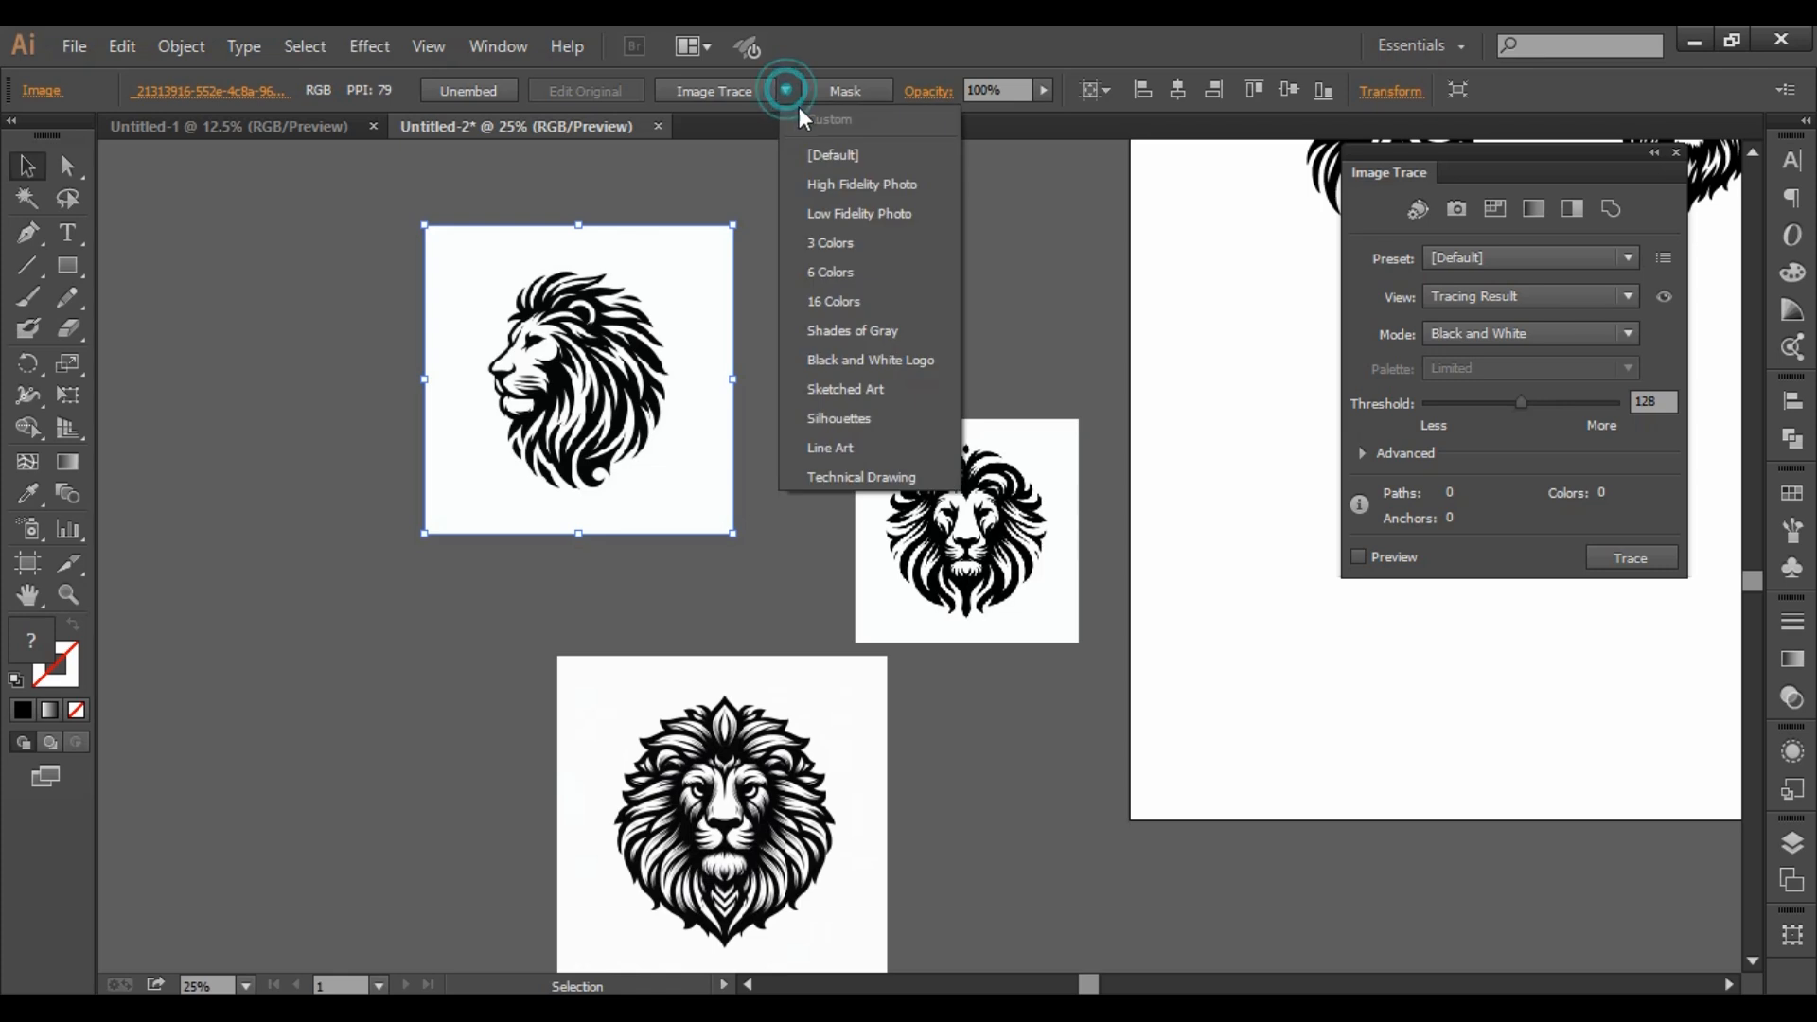
pyautogui.click(851, 418)
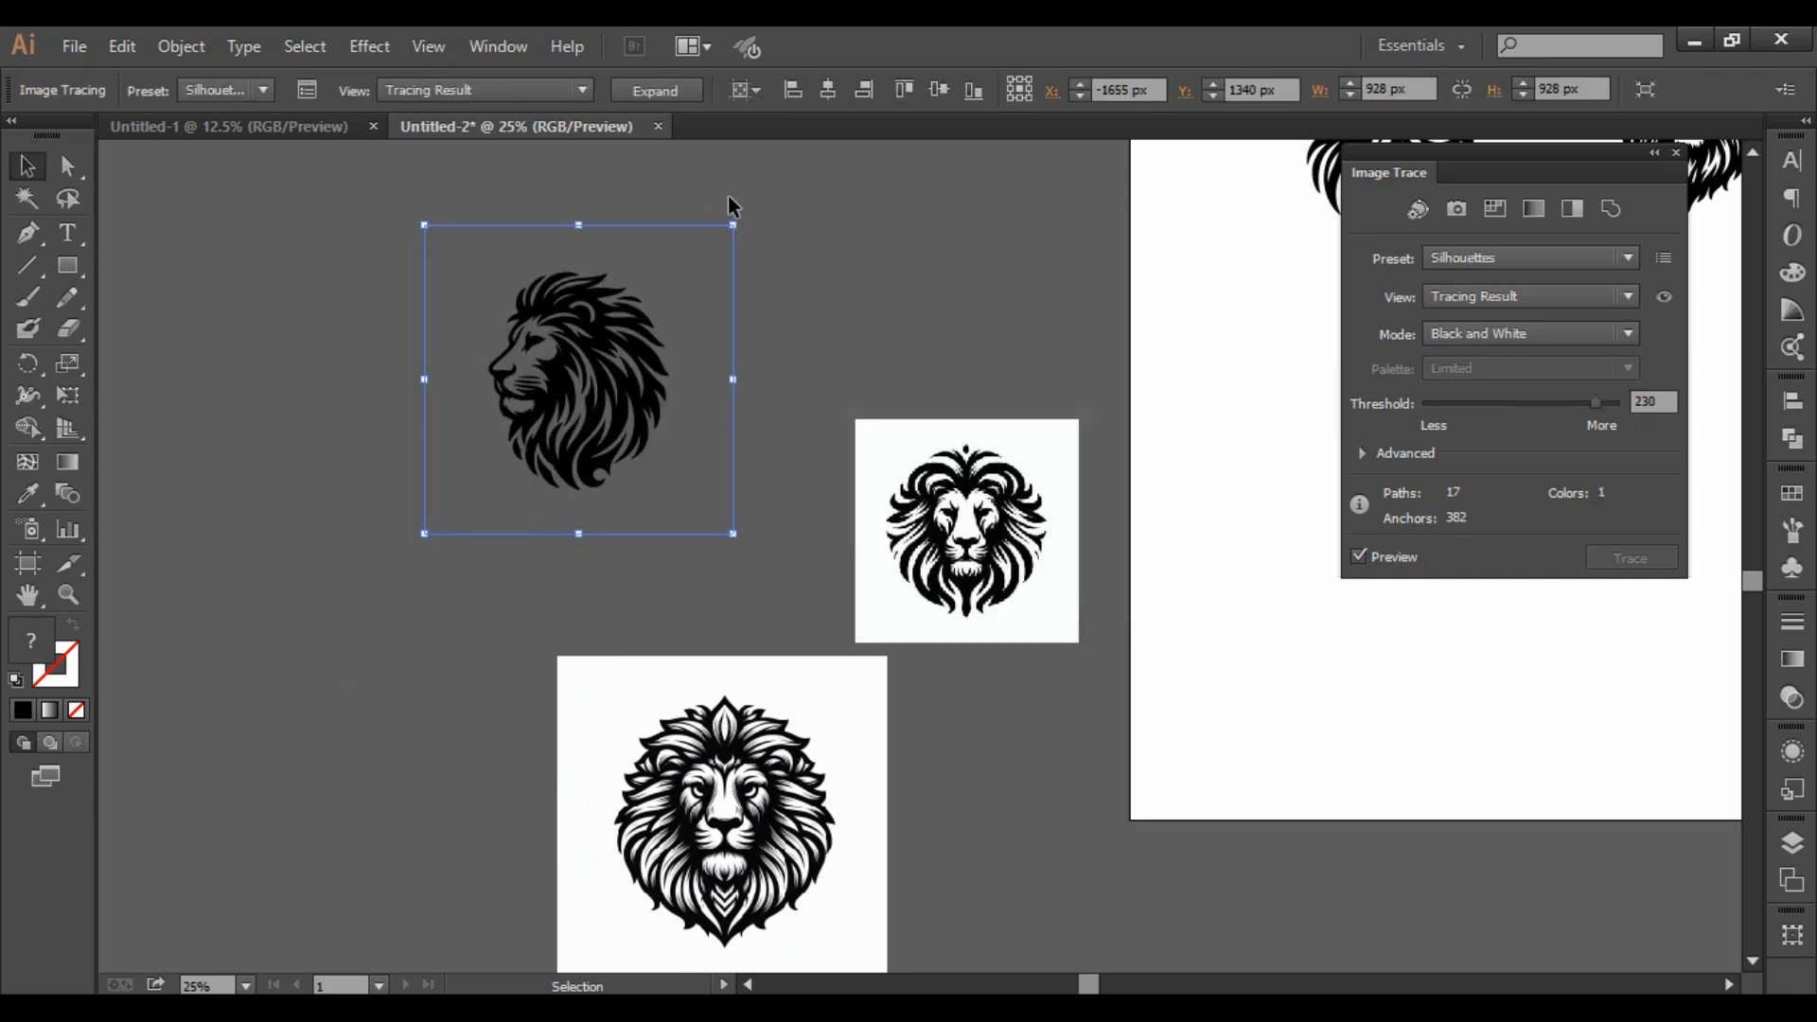
pyautogui.moveTo(1597, 402); pyautogui.dragTo(1526, 407)
pyautogui.click(676, 89)
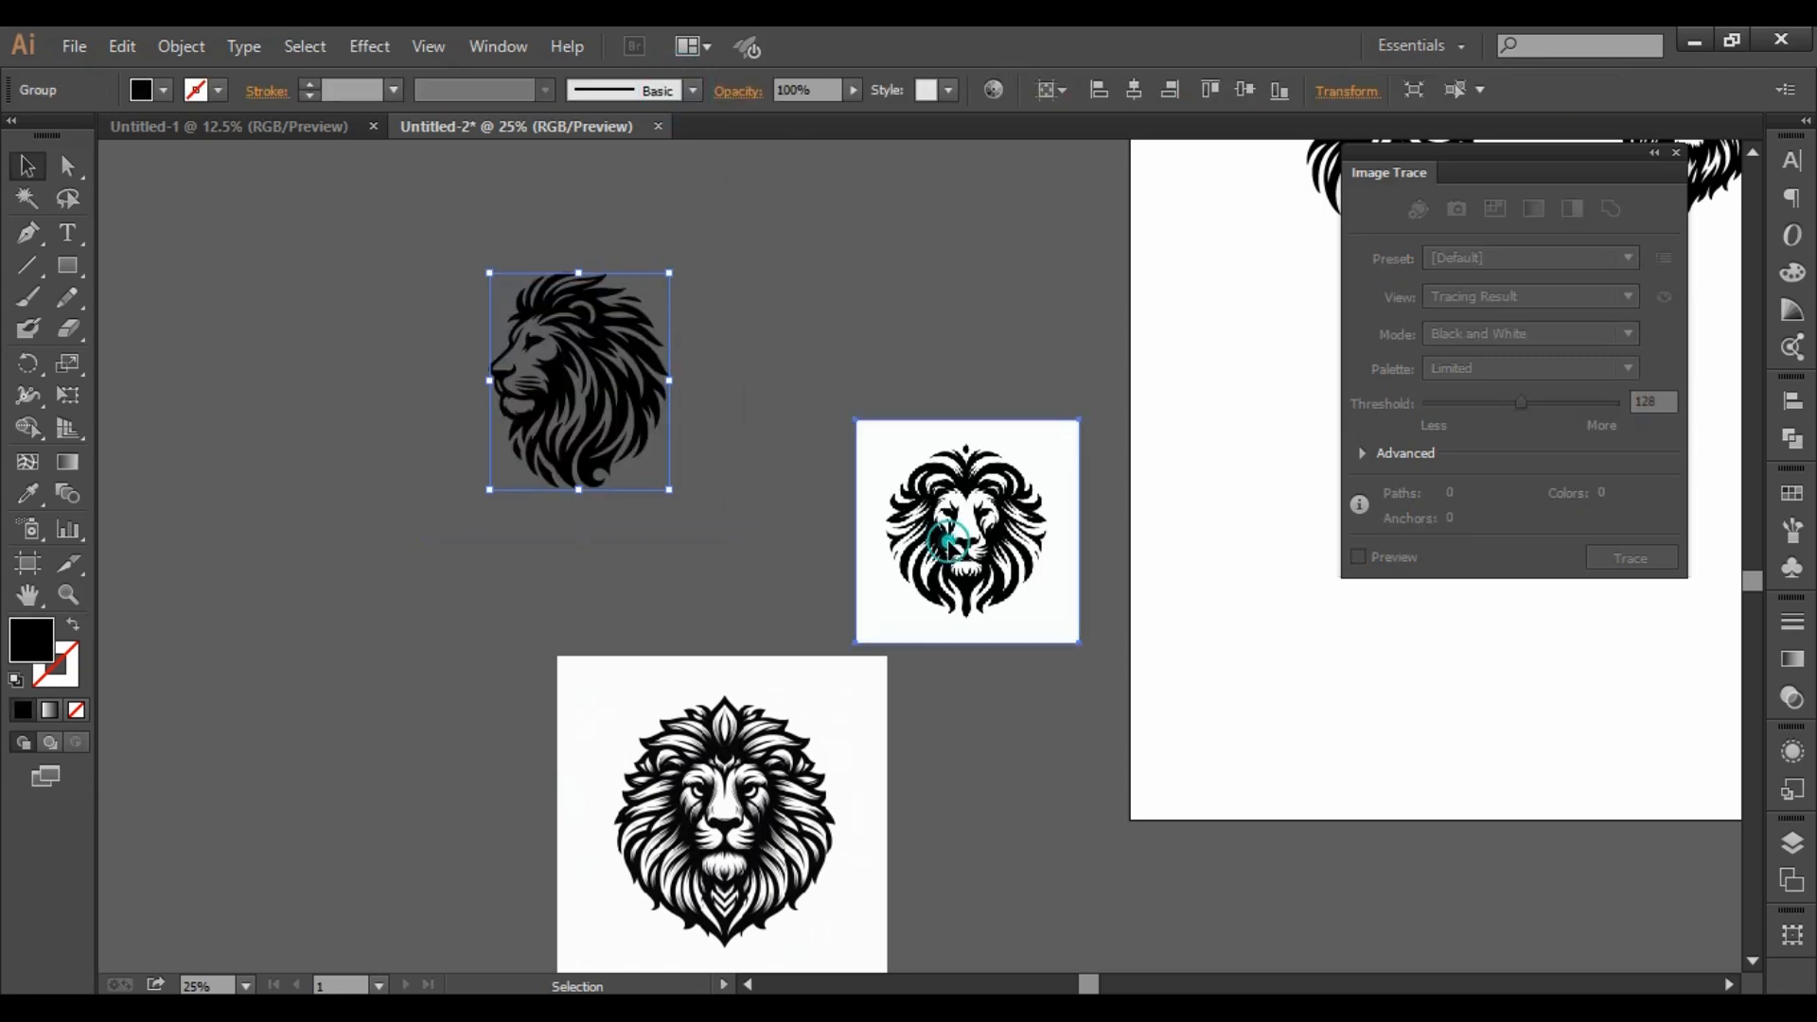
# Trace the small frontal lion image with the Silhouettes preset, set its threshold to 119, and expand the tracing into paths.
pyautogui.click(949, 539)
pyautogui.click(791, 90)
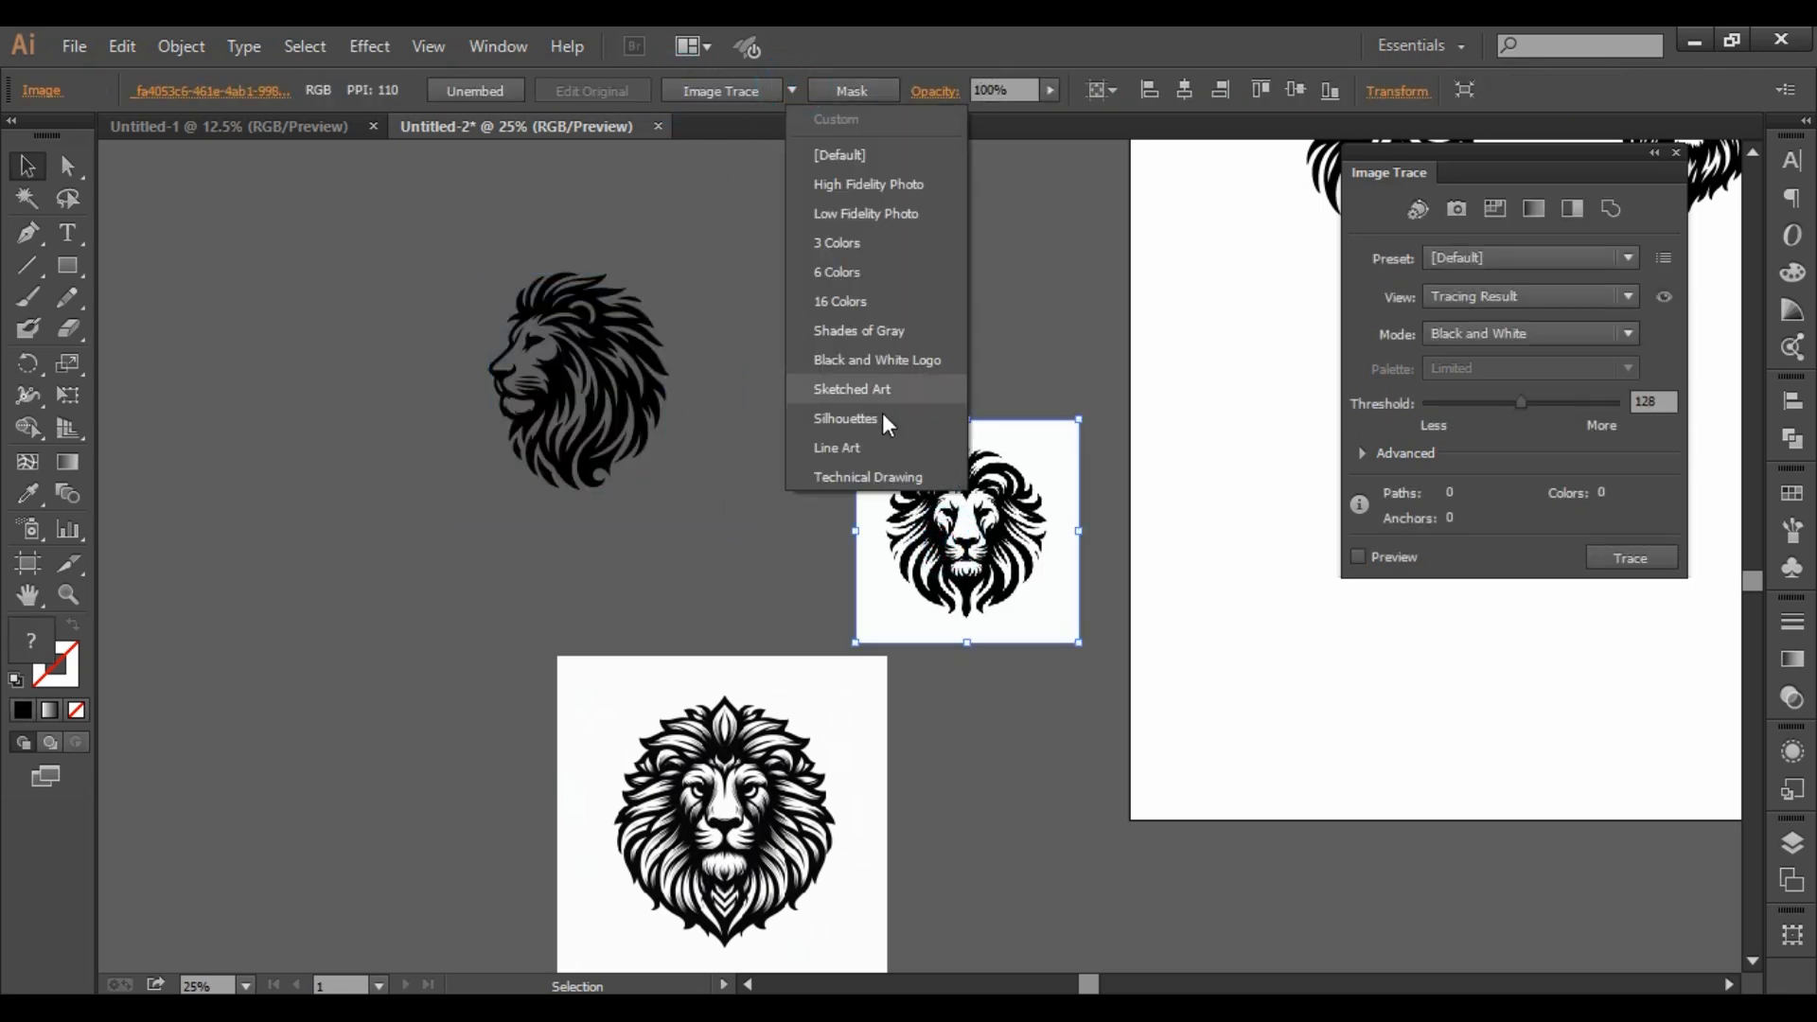
pyautogui.click(910, 432)
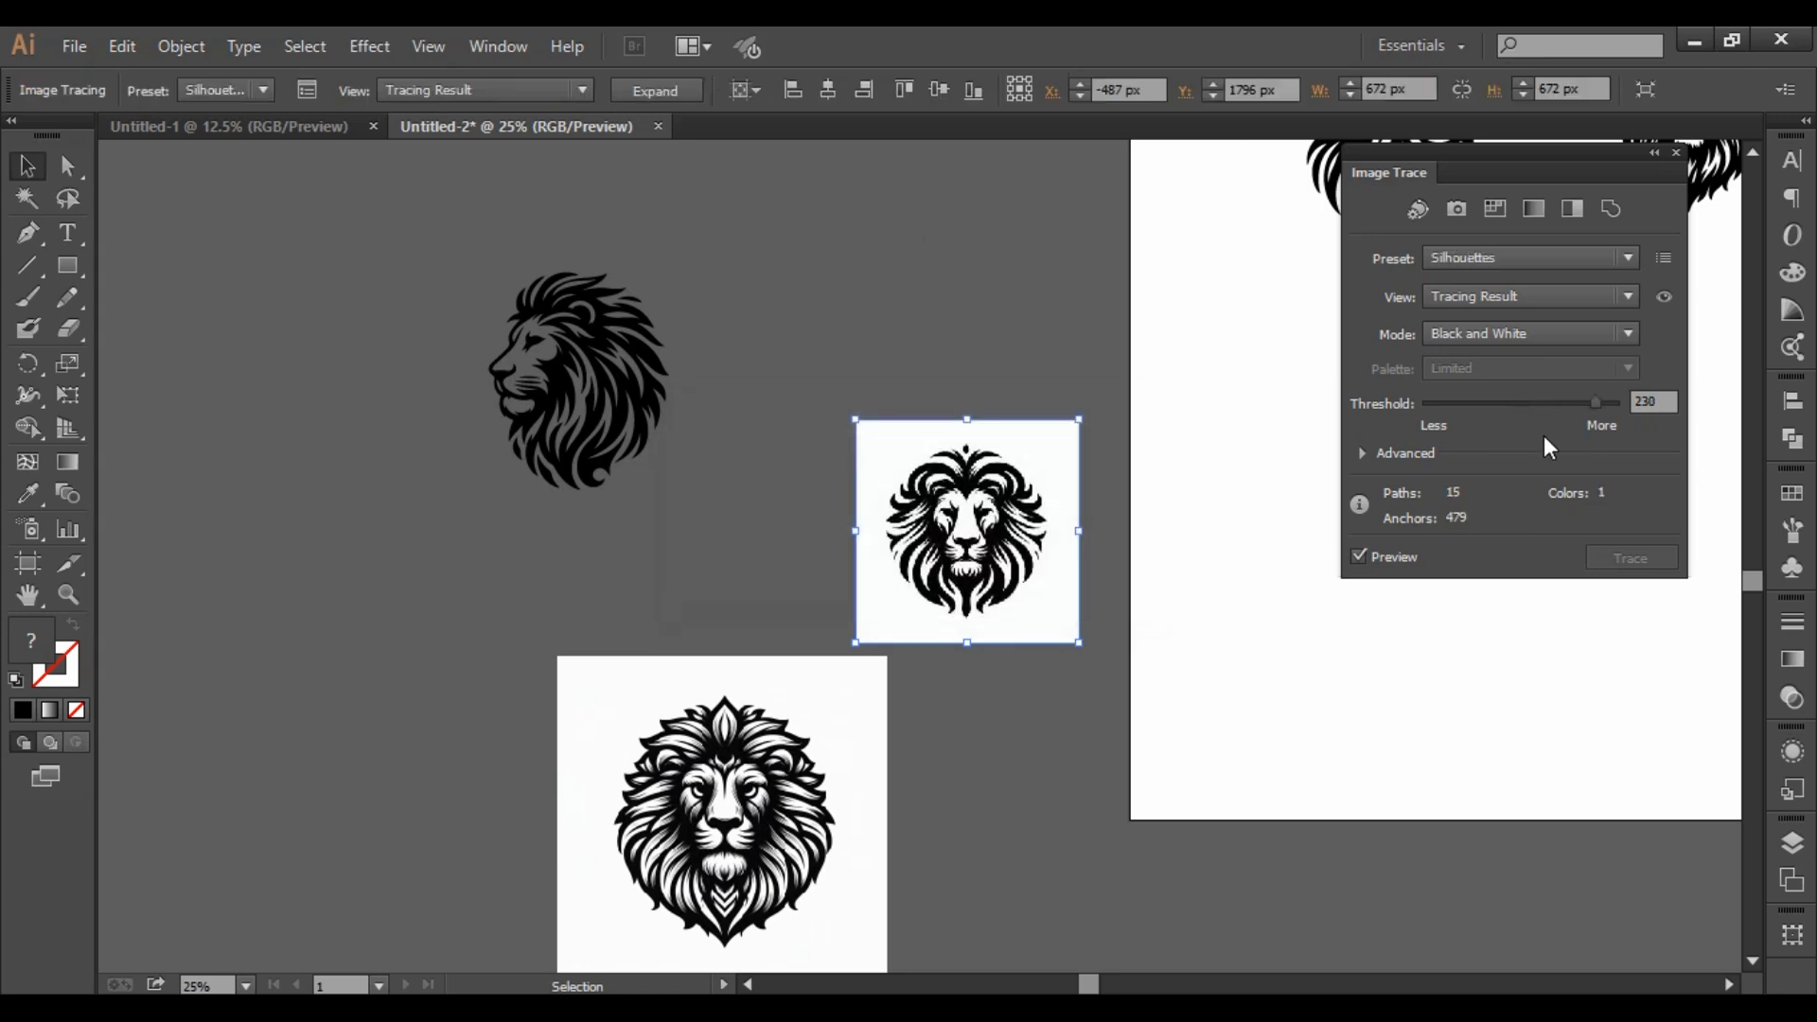
pyautogui.moveTo(1596, 402); pyautogui.dragTo(1506, 417)
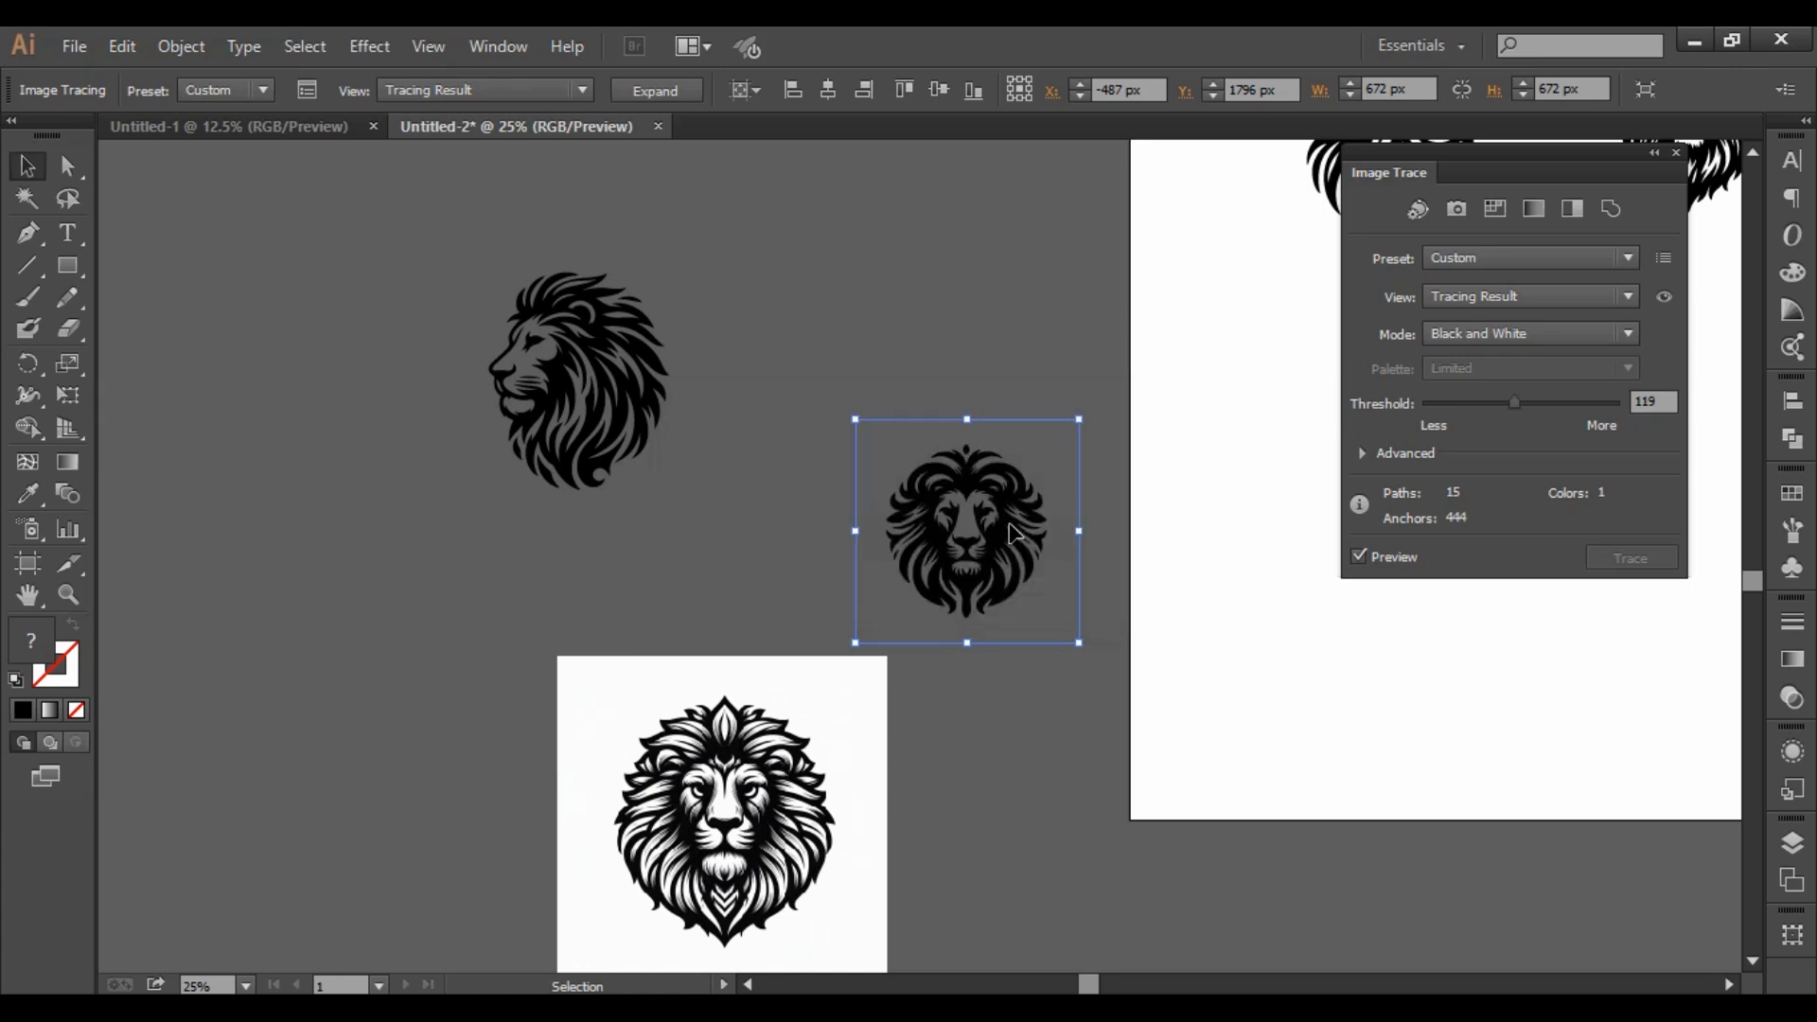
pyautogui.click(653, 91)
# Trace the large frontal lion image with the Silhouettes preset at threshold 78 and expand the tracing into paths.
pyautogui.scroll(-3, 865, 465)
pyautogui.click(794, 757)
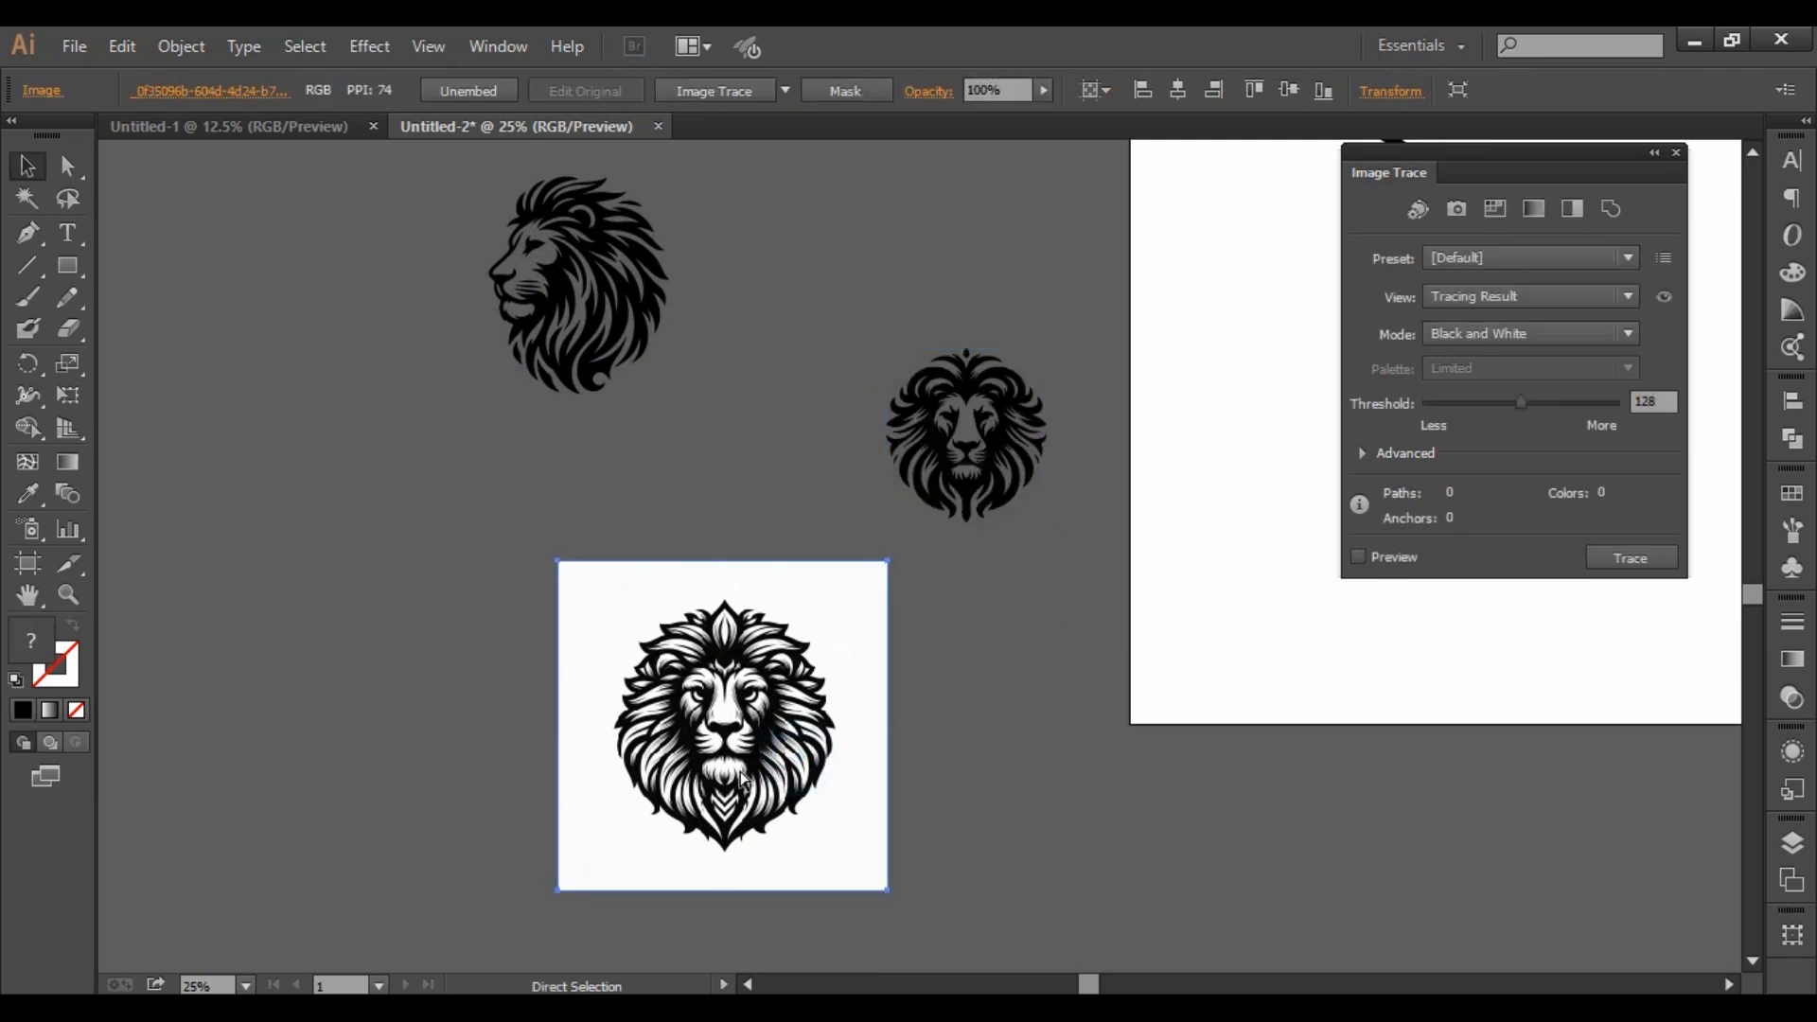
pyautogui.hscroll(-1, 738, 762)
pyautogui.scroll(-3, 743, 768)
pyautogui.click(784, 90)
pyautogui.click(867, 428)
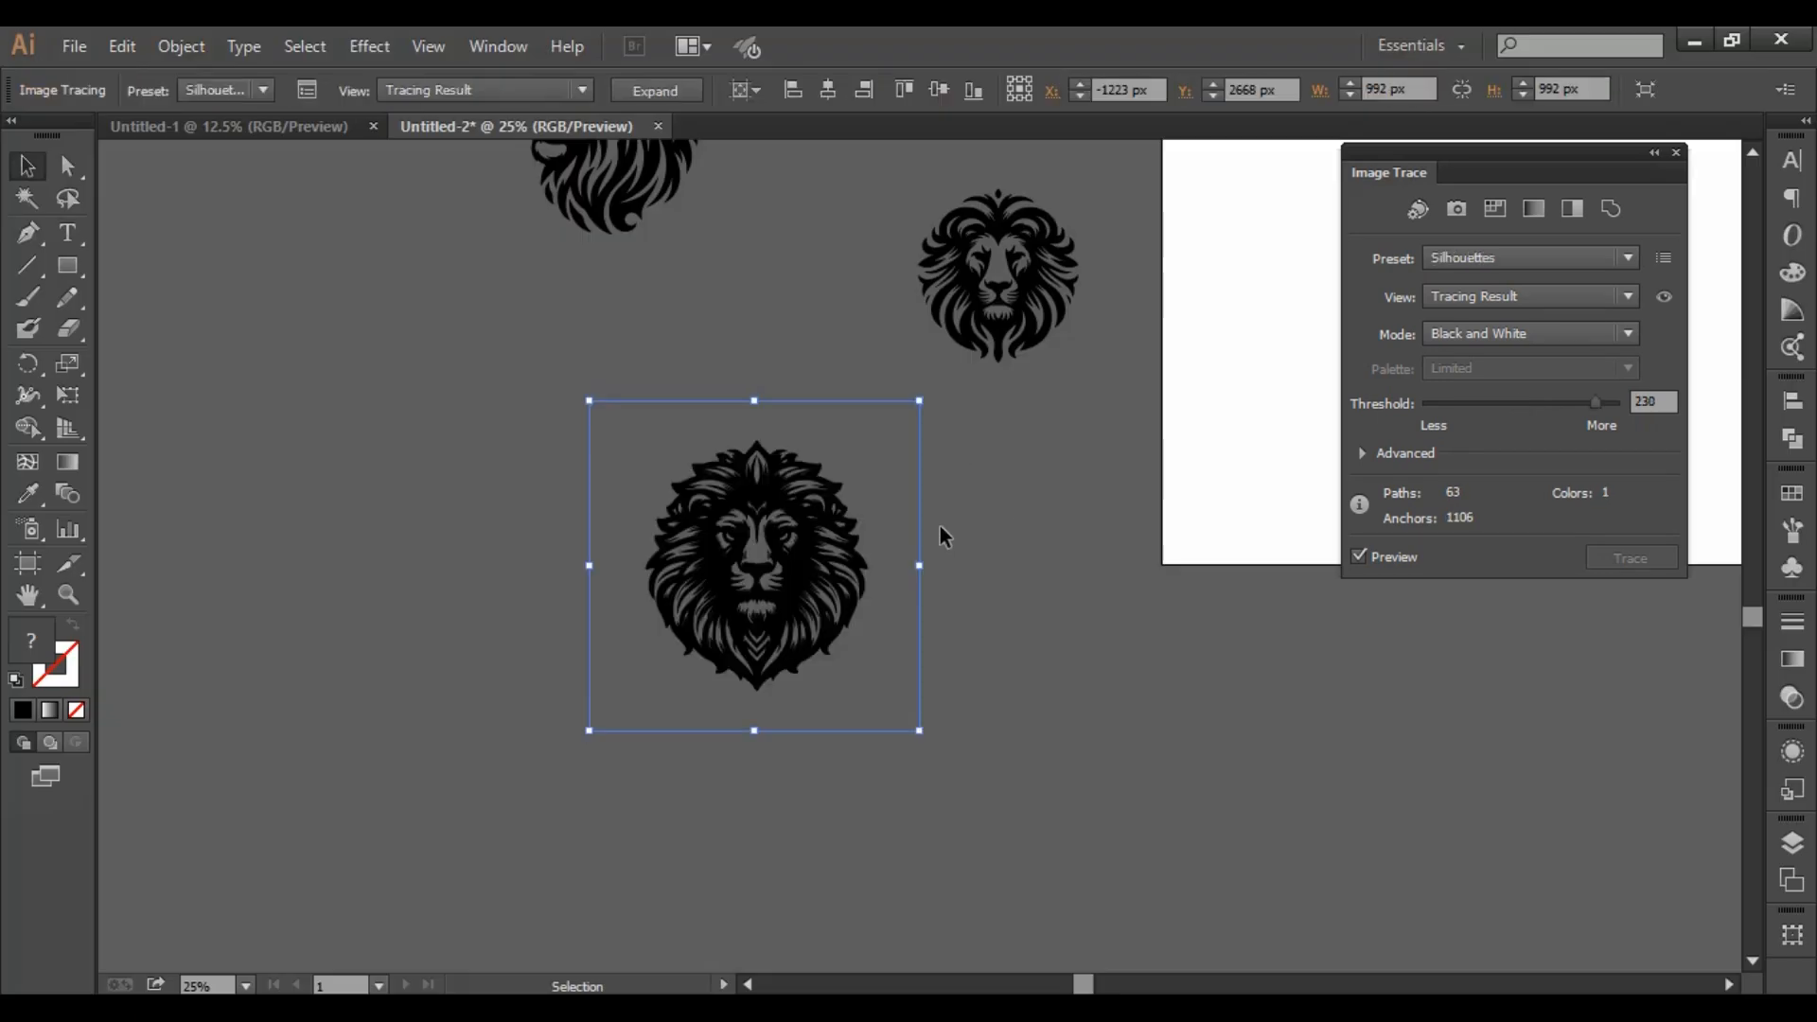
pyautogui.moveTo(1595, 403); pyautogui.dragTo(1485, 423)
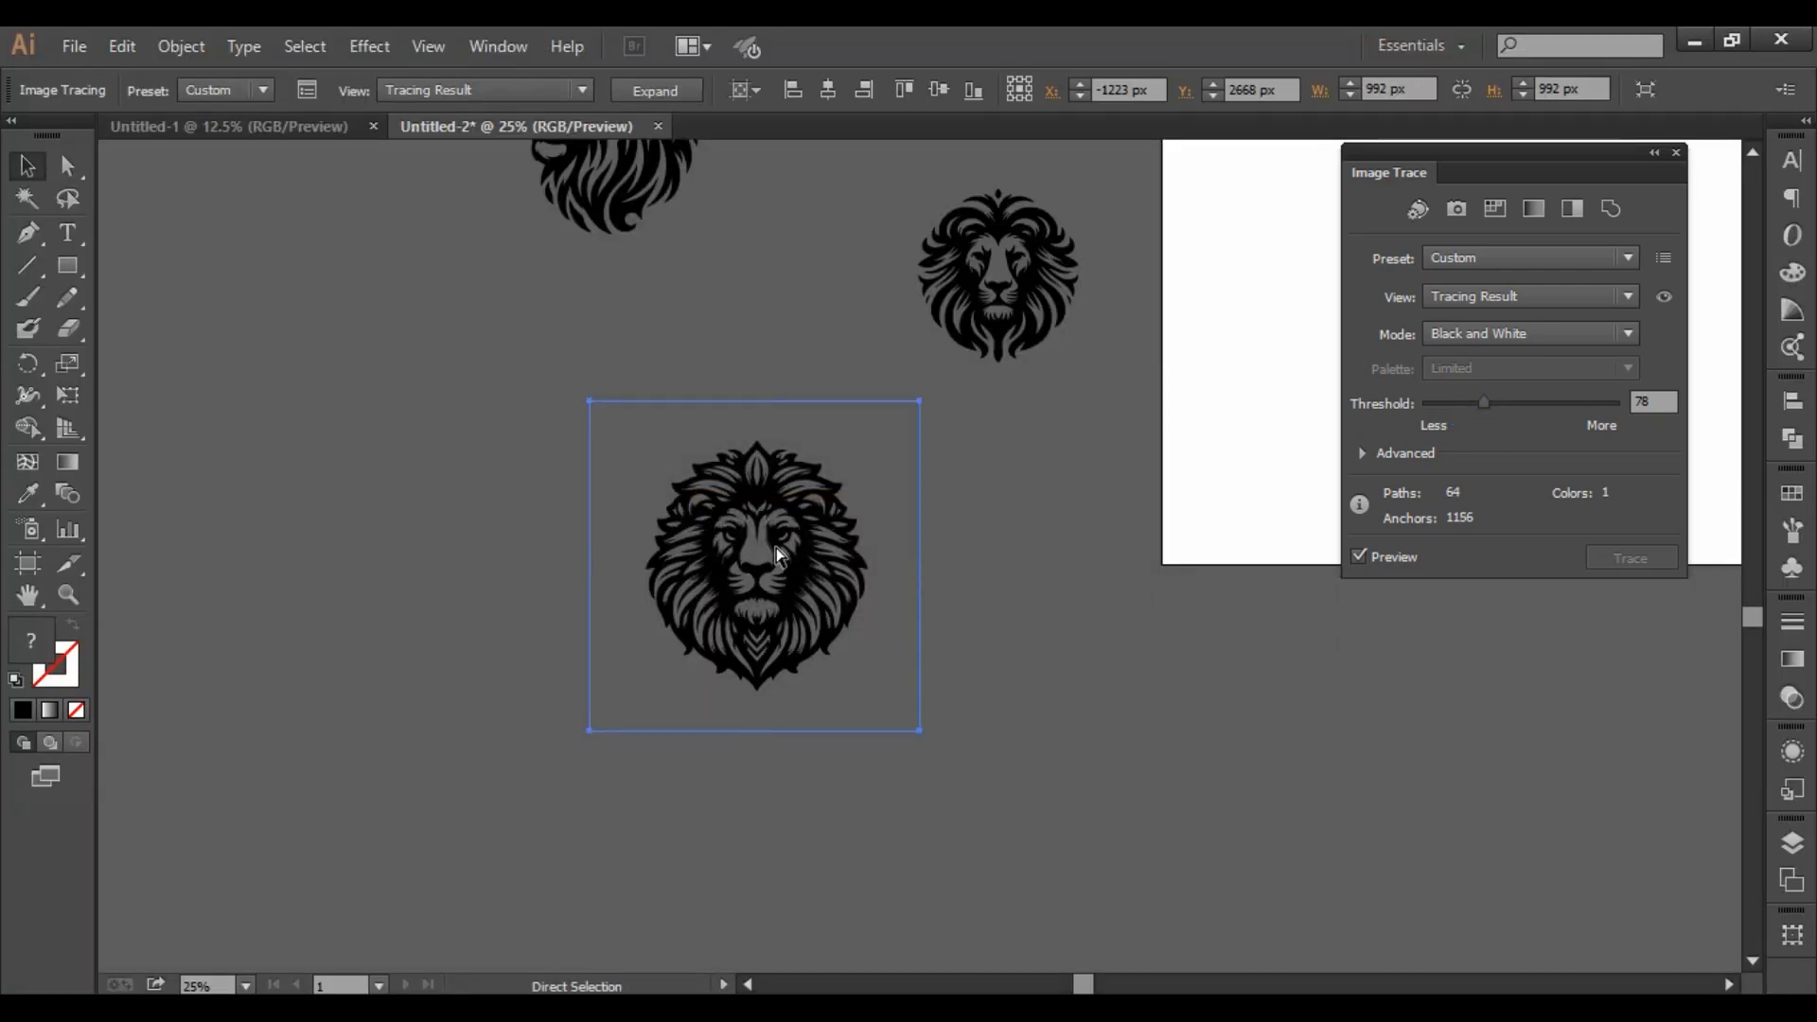
pyautogui.hscroll(-2, 785, 558)
pyautogui.hotkey('ctrl', '1')
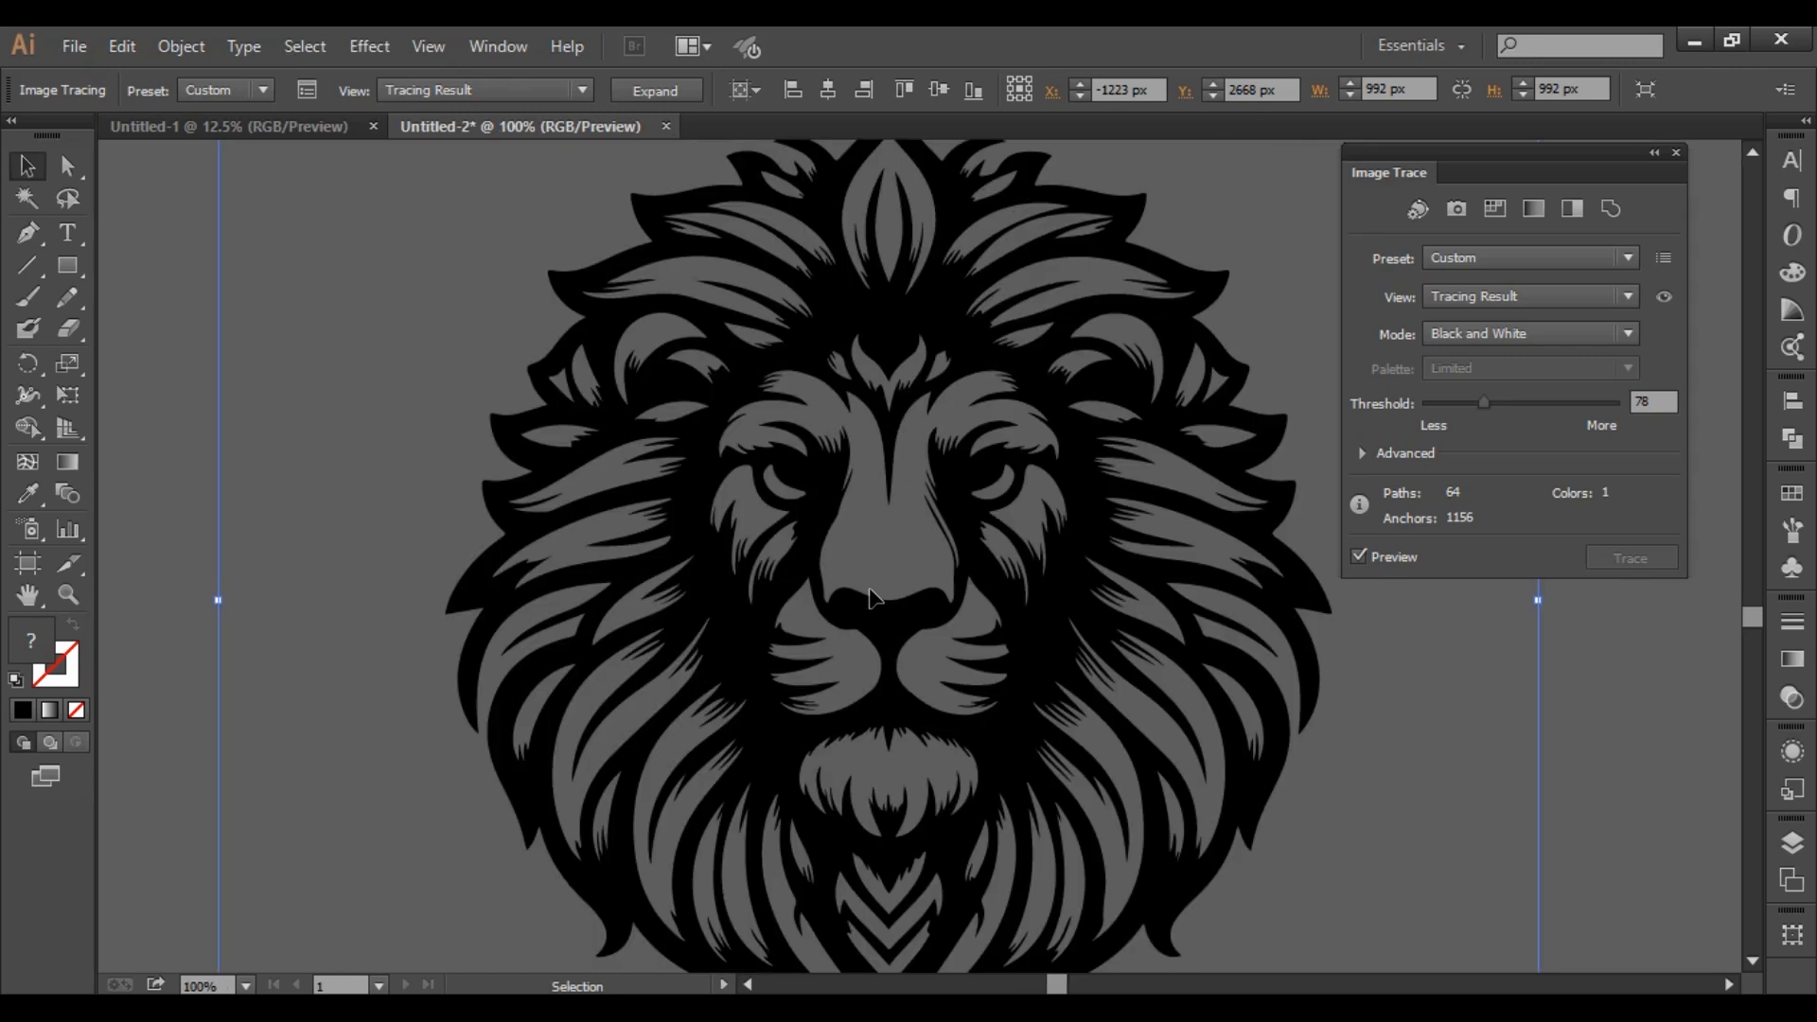
pyautogui.hotkey('ctrl', '-')
pyautogui.hotkey('ctrl', '-')
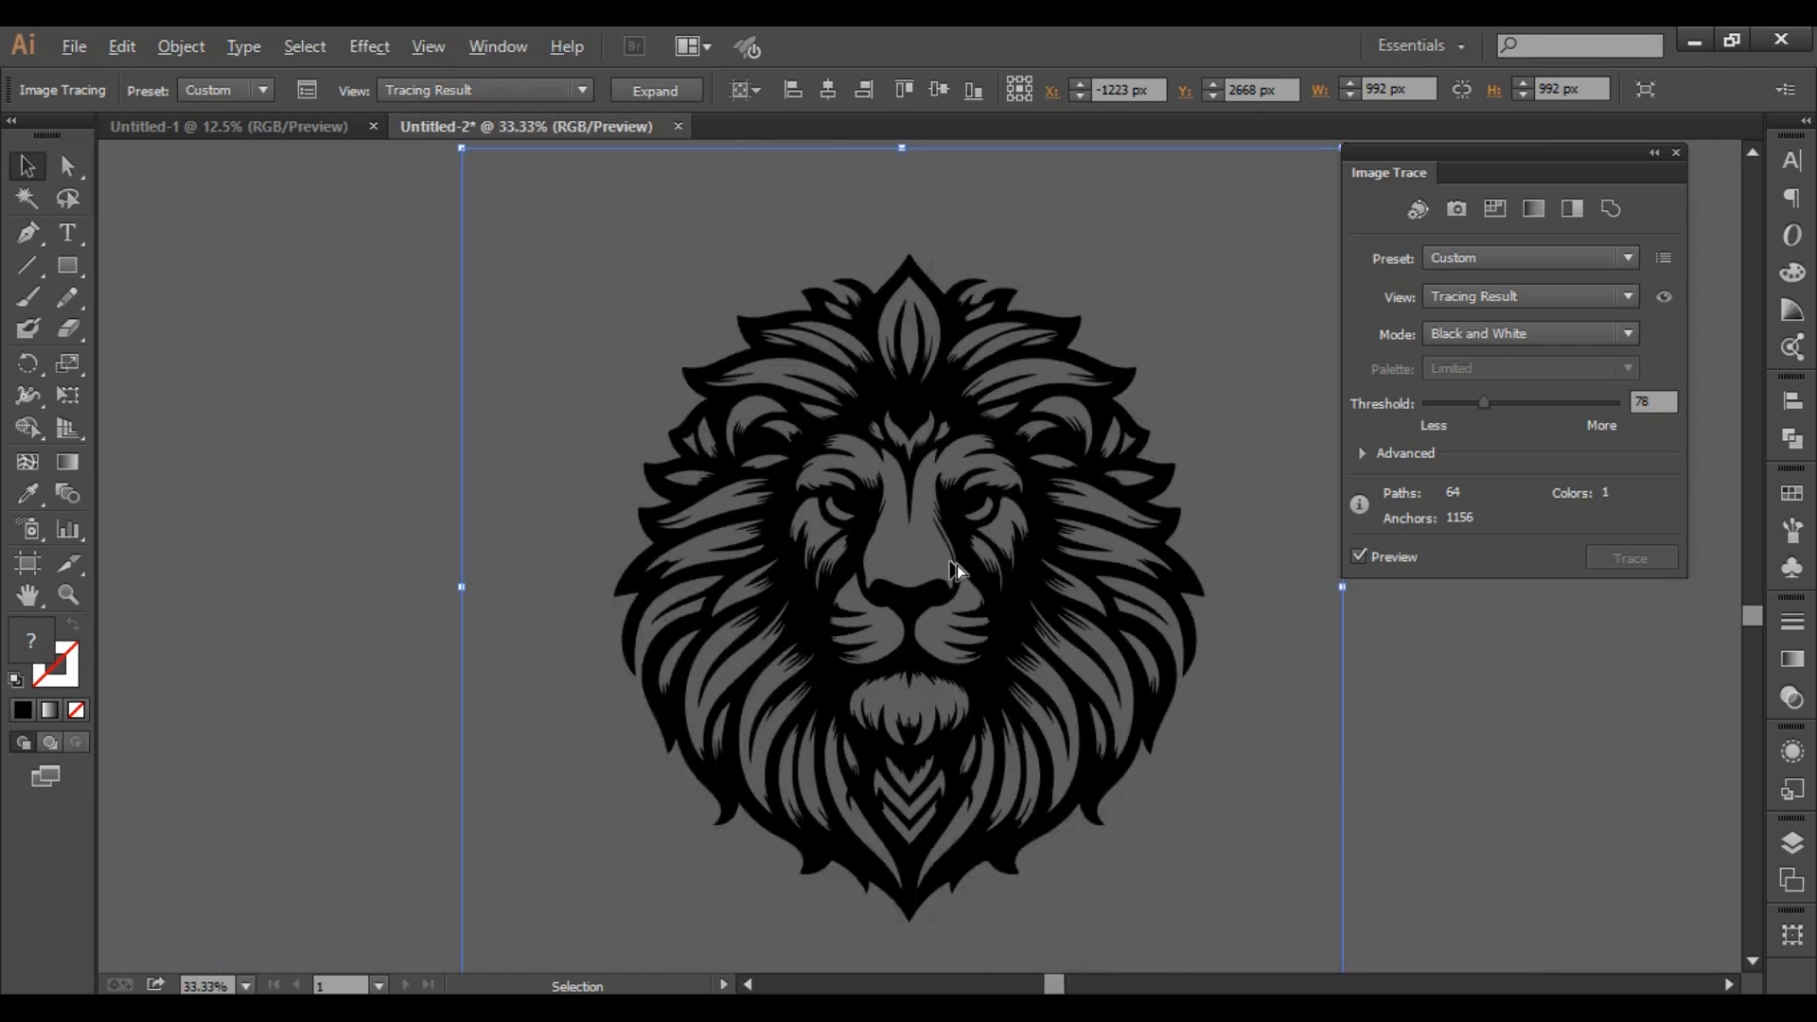
pyautogui.hotkey('ctrl', '-')
pyautogui.click(666, 89)
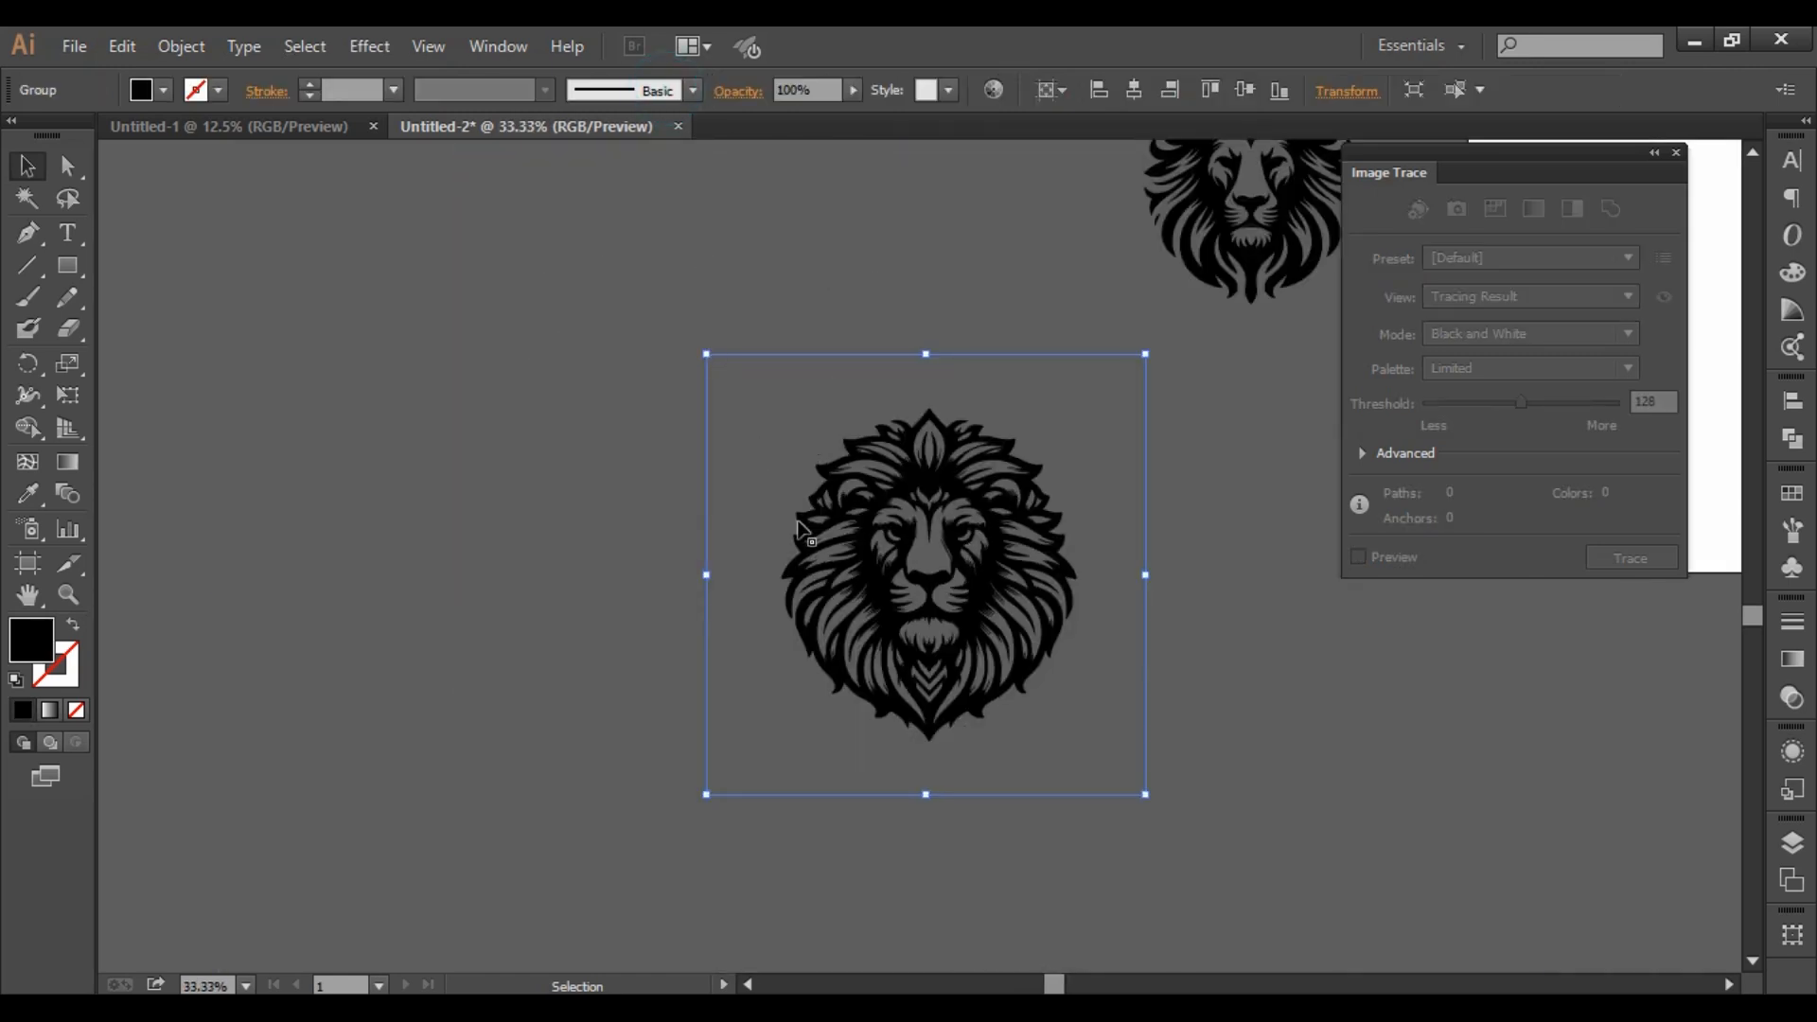
# Move the three traced lions beside the artboard onto it as a second row: profile, small frontal, and large frontal.
pyautogui.hotkey('ctrl', '-')
pyautogui.hotkey('ctrl', '-')
pyautogui.hotkey('ctrl', '-')
pyautogui.hotkey('ctrl', '-')
pyautogui.hotkey('ctrl', '-')
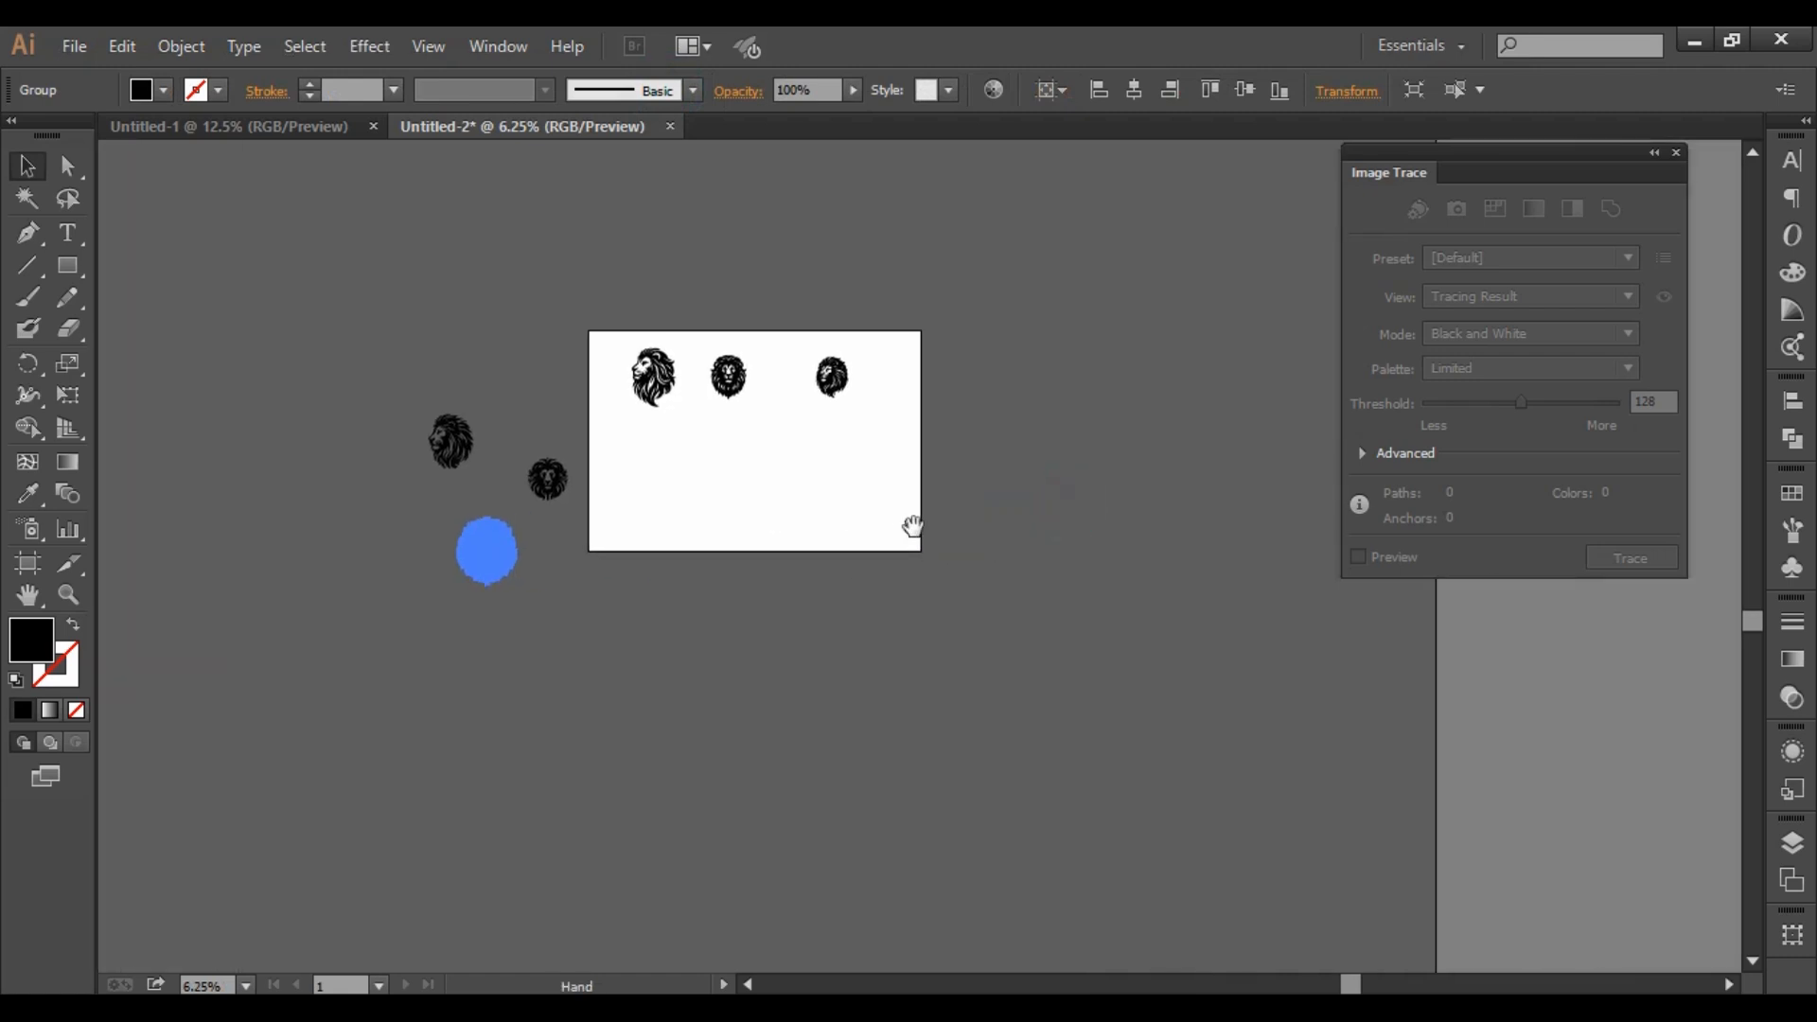
pyautogui.click(528, 552)
pyautogui.moveTo(527, 553); pyautogui.dragTo(857, 456)
pyautogui.moveTo(547, 482); pyautogui.dragTo(736, 475)
pyautogui.moveTo(463, 451); pyautogui.dragTo(659, 480)
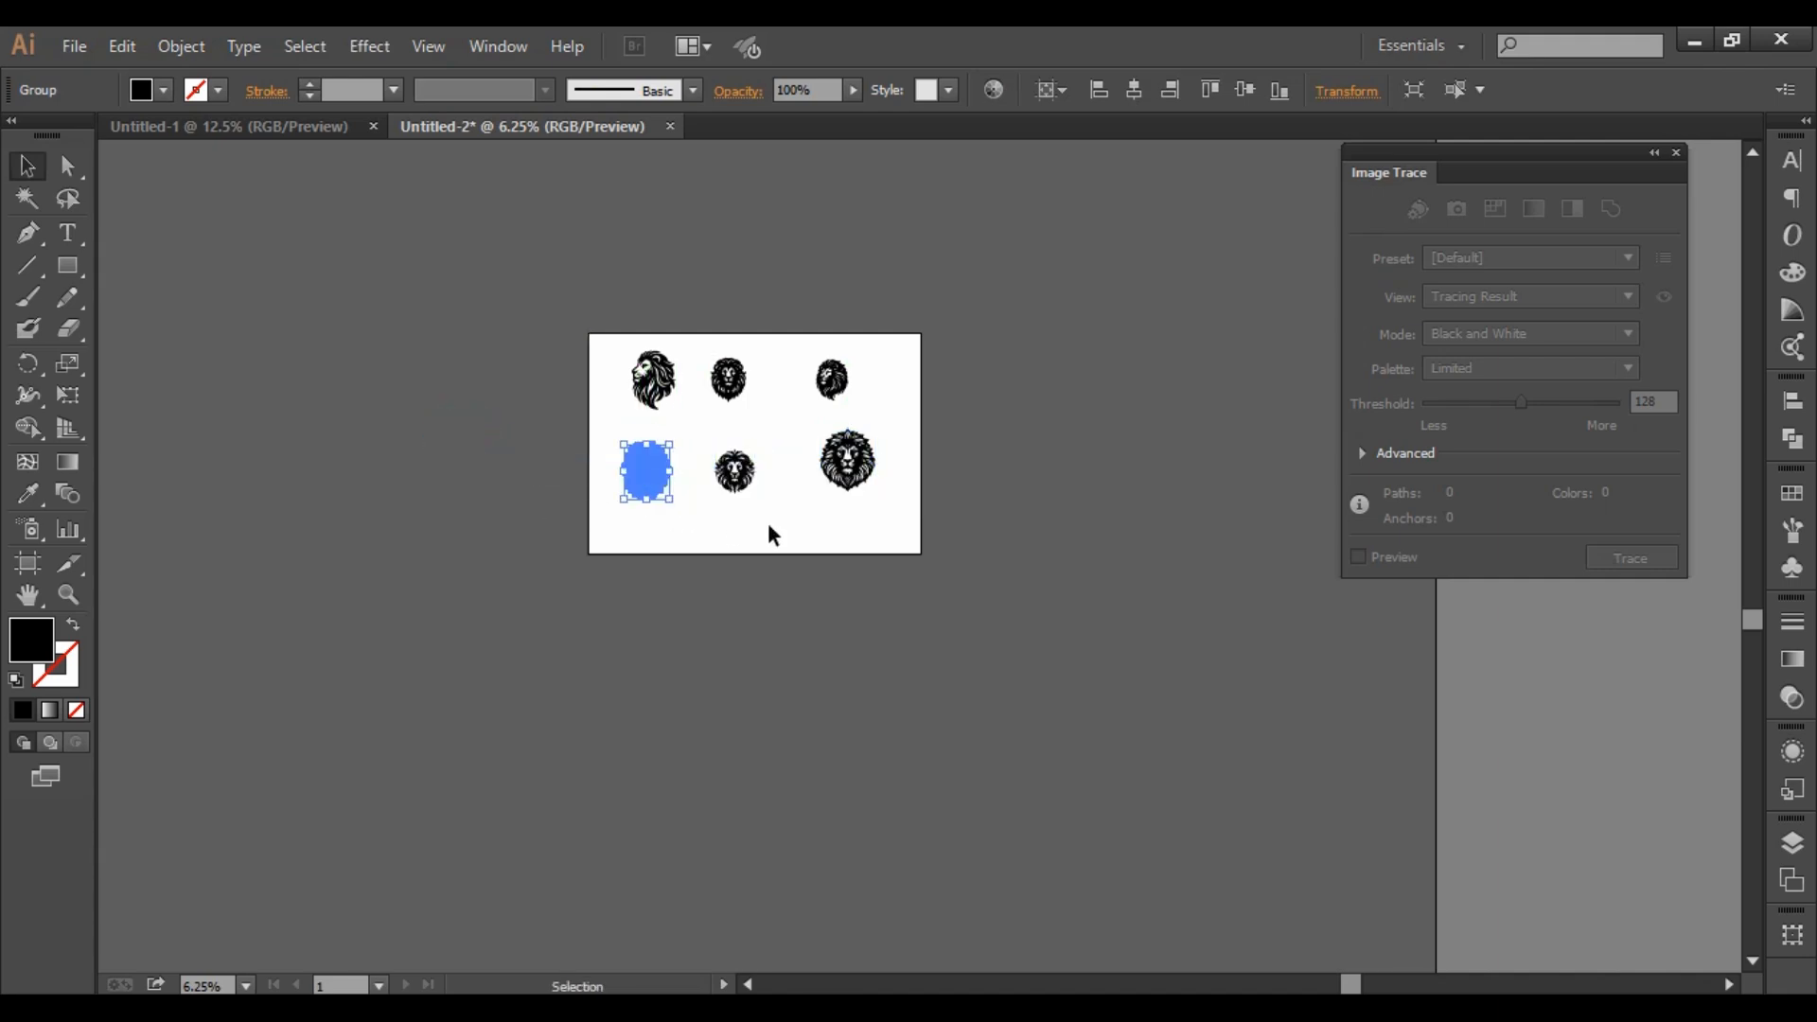
# Show the rulers around the artboard.
pyautogui.hotkey('ctrl', '+')
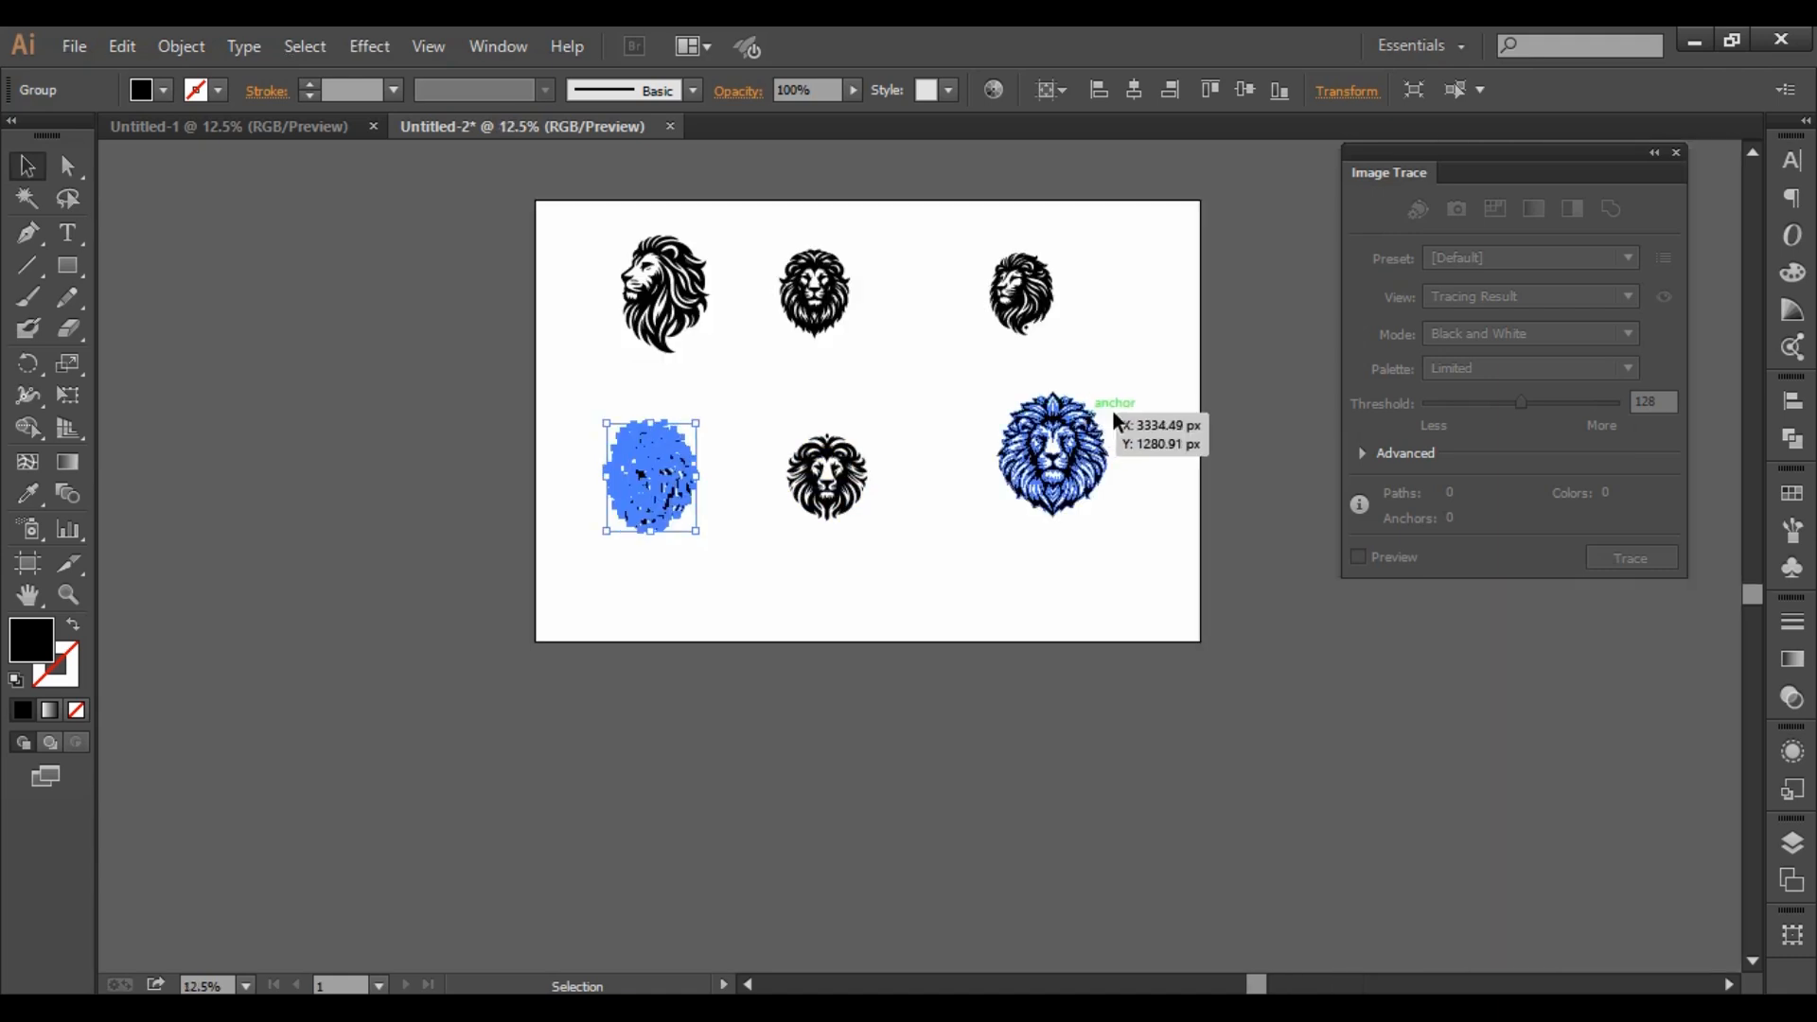
pyautogui.scroll(1, 1154, 403)
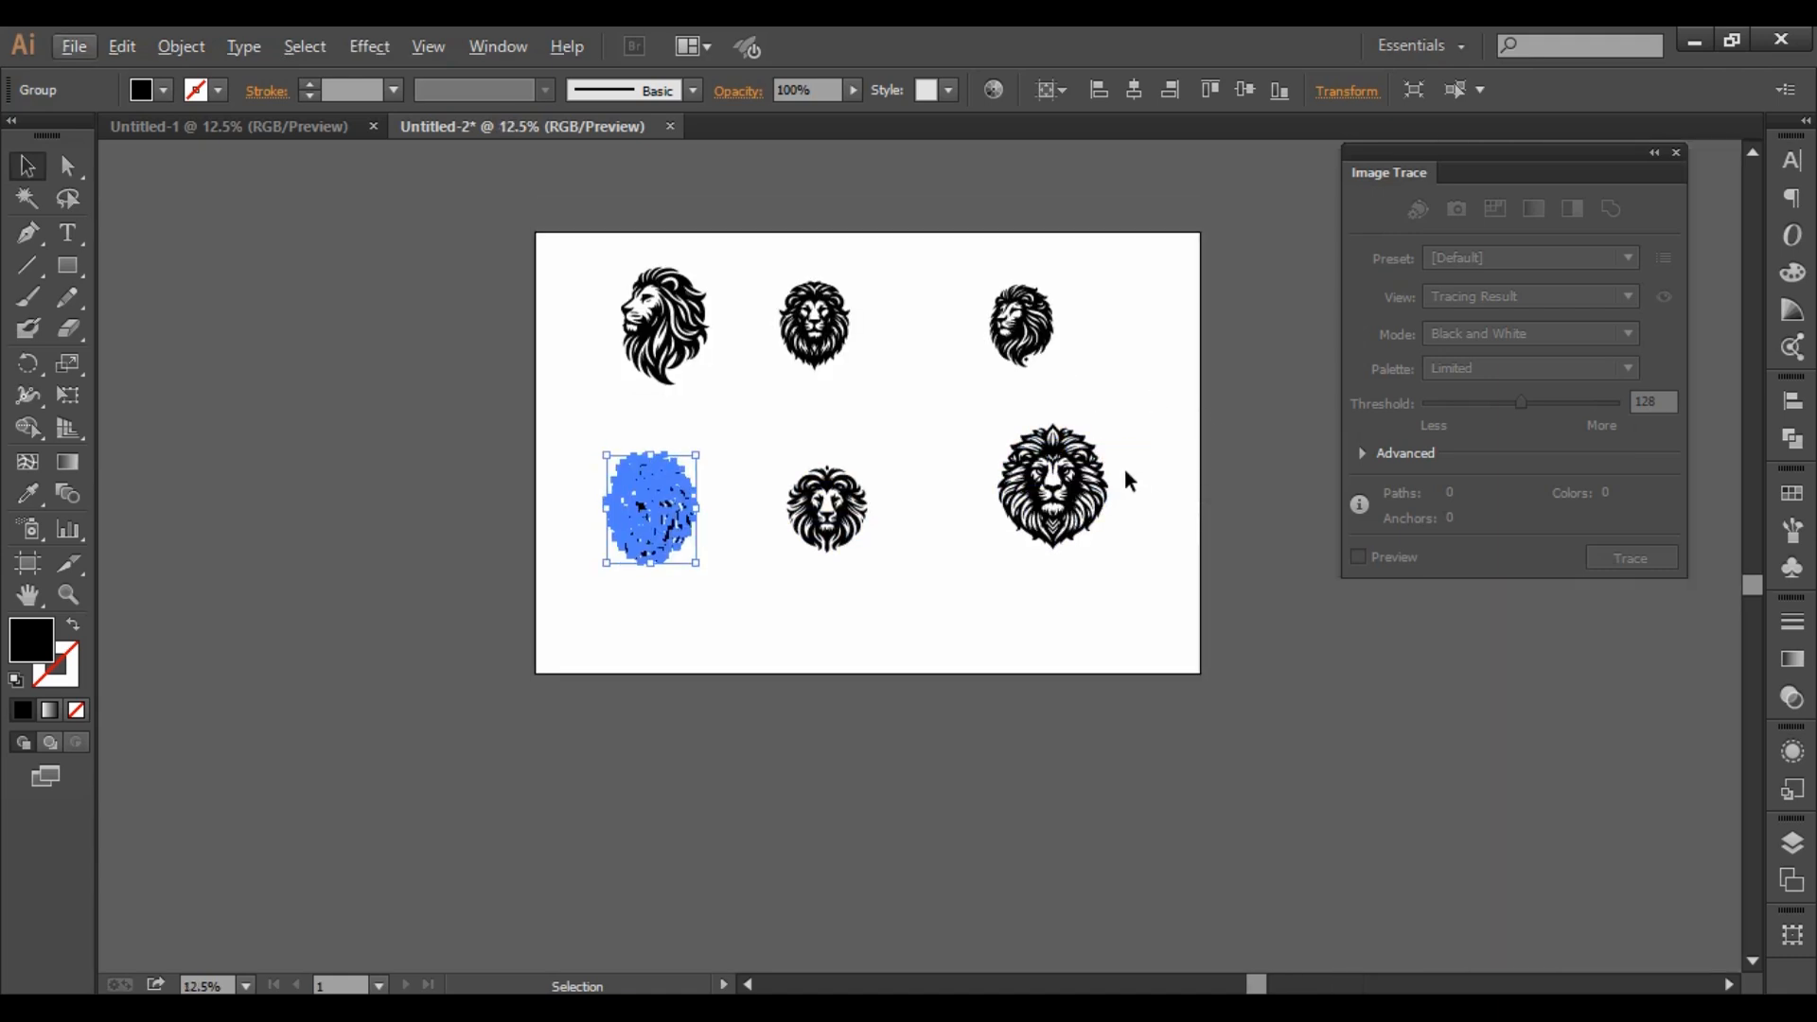
pyautogui.scroll(1, 1062, 403)
pyautogui.scroll(1, 1107, 417)
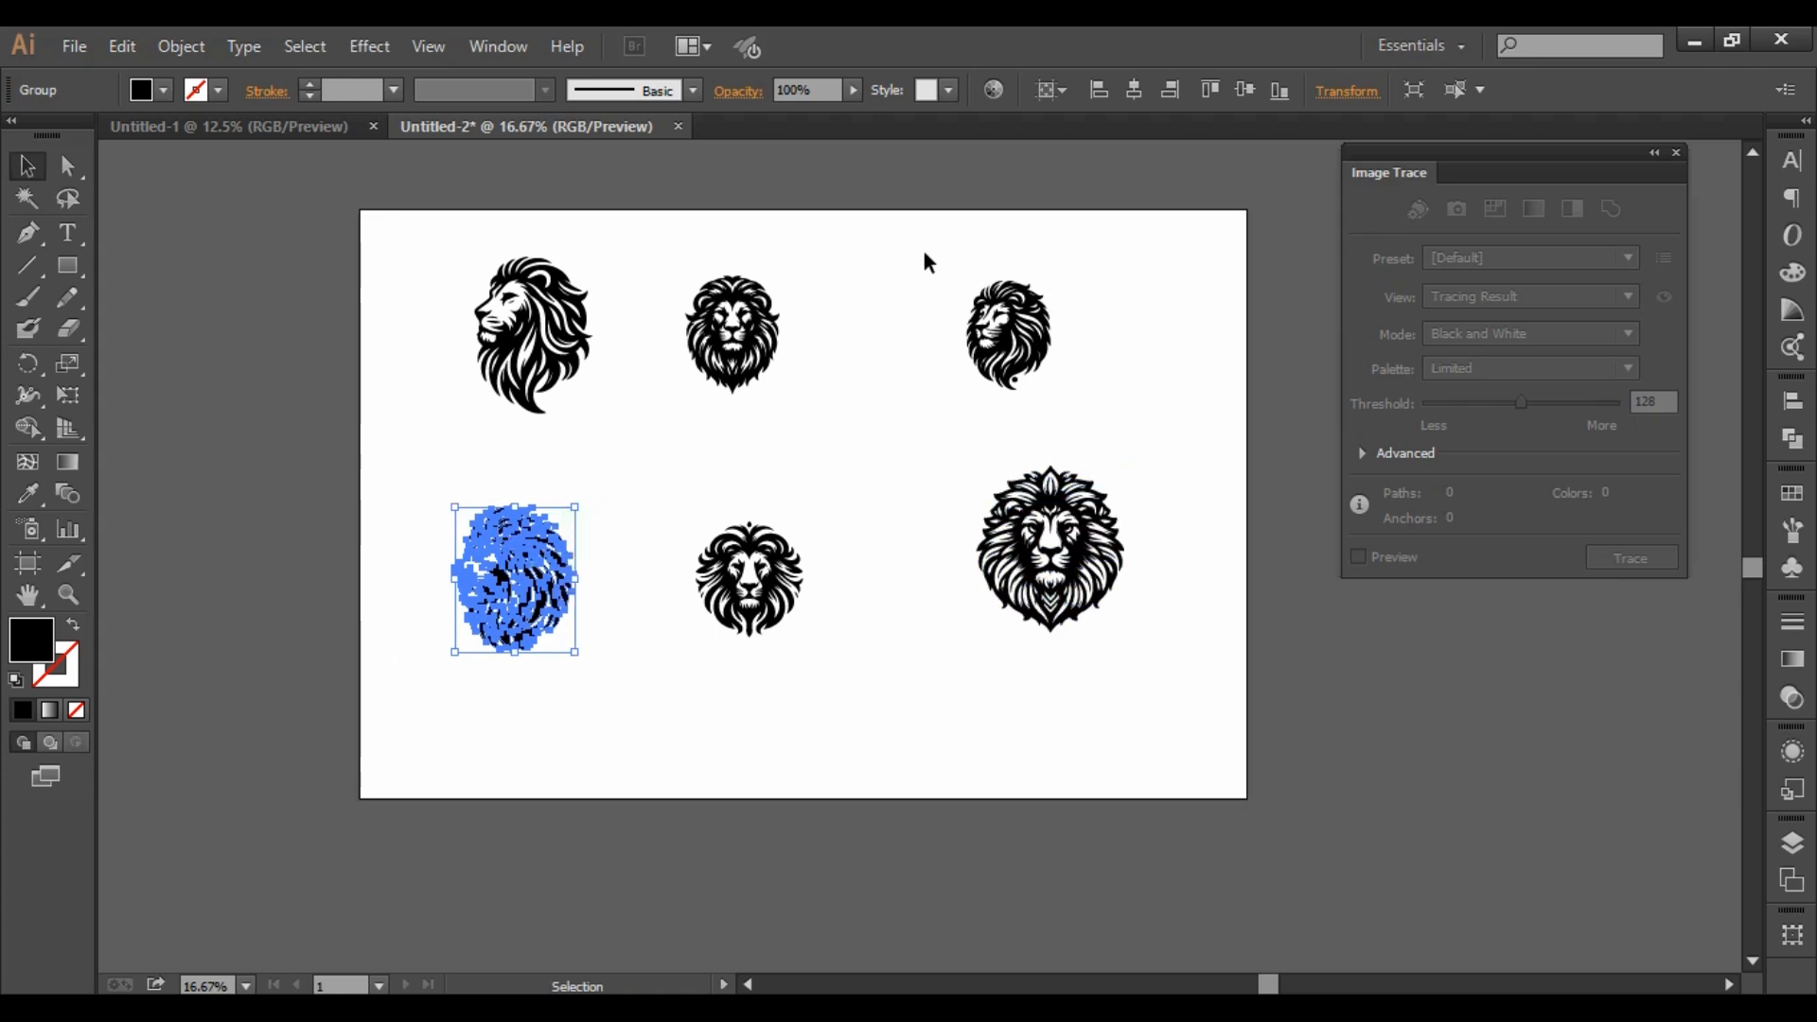
pyautogui.hotkey('ctrl', 'r')
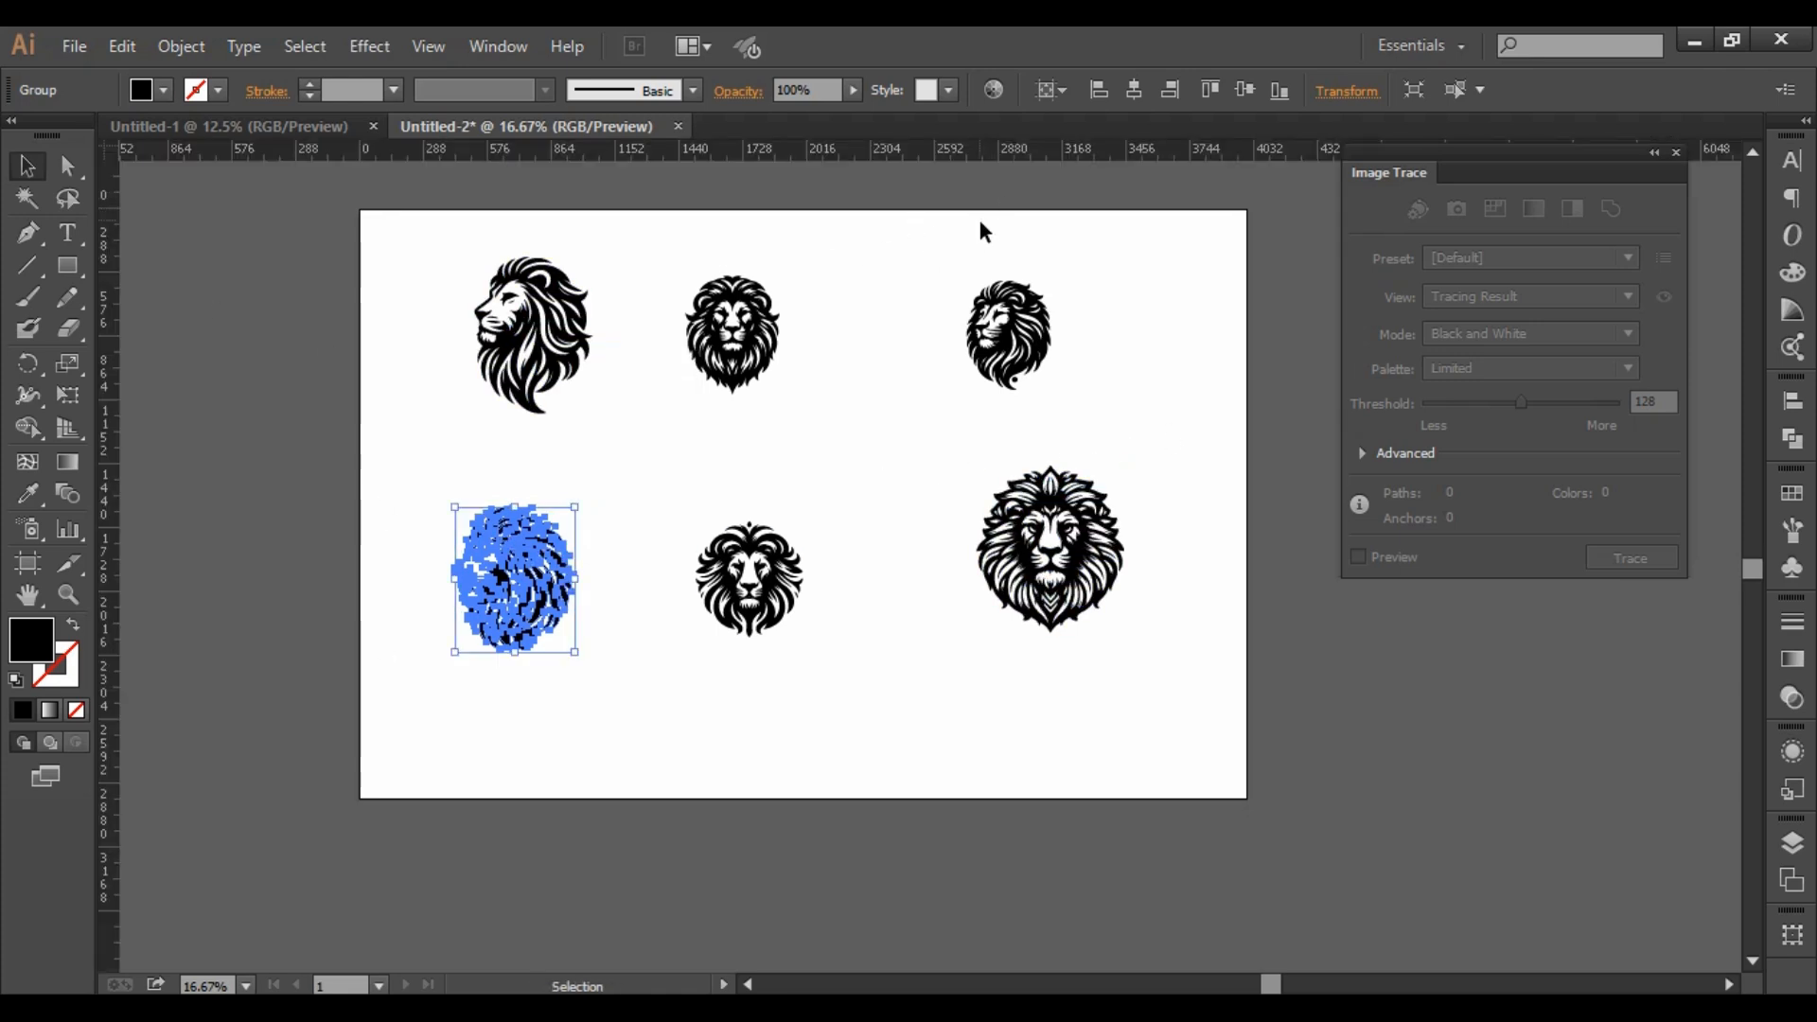
# Try dividing the artboard with two vertical guides and one horizontal guide, and delete all three guides.
pyautogui.moveTo(110, 417); pyautogui.dragTo(658, 487)
pyautogui.moveTo(115, 463); pyautogui.dragTo(949, 576)
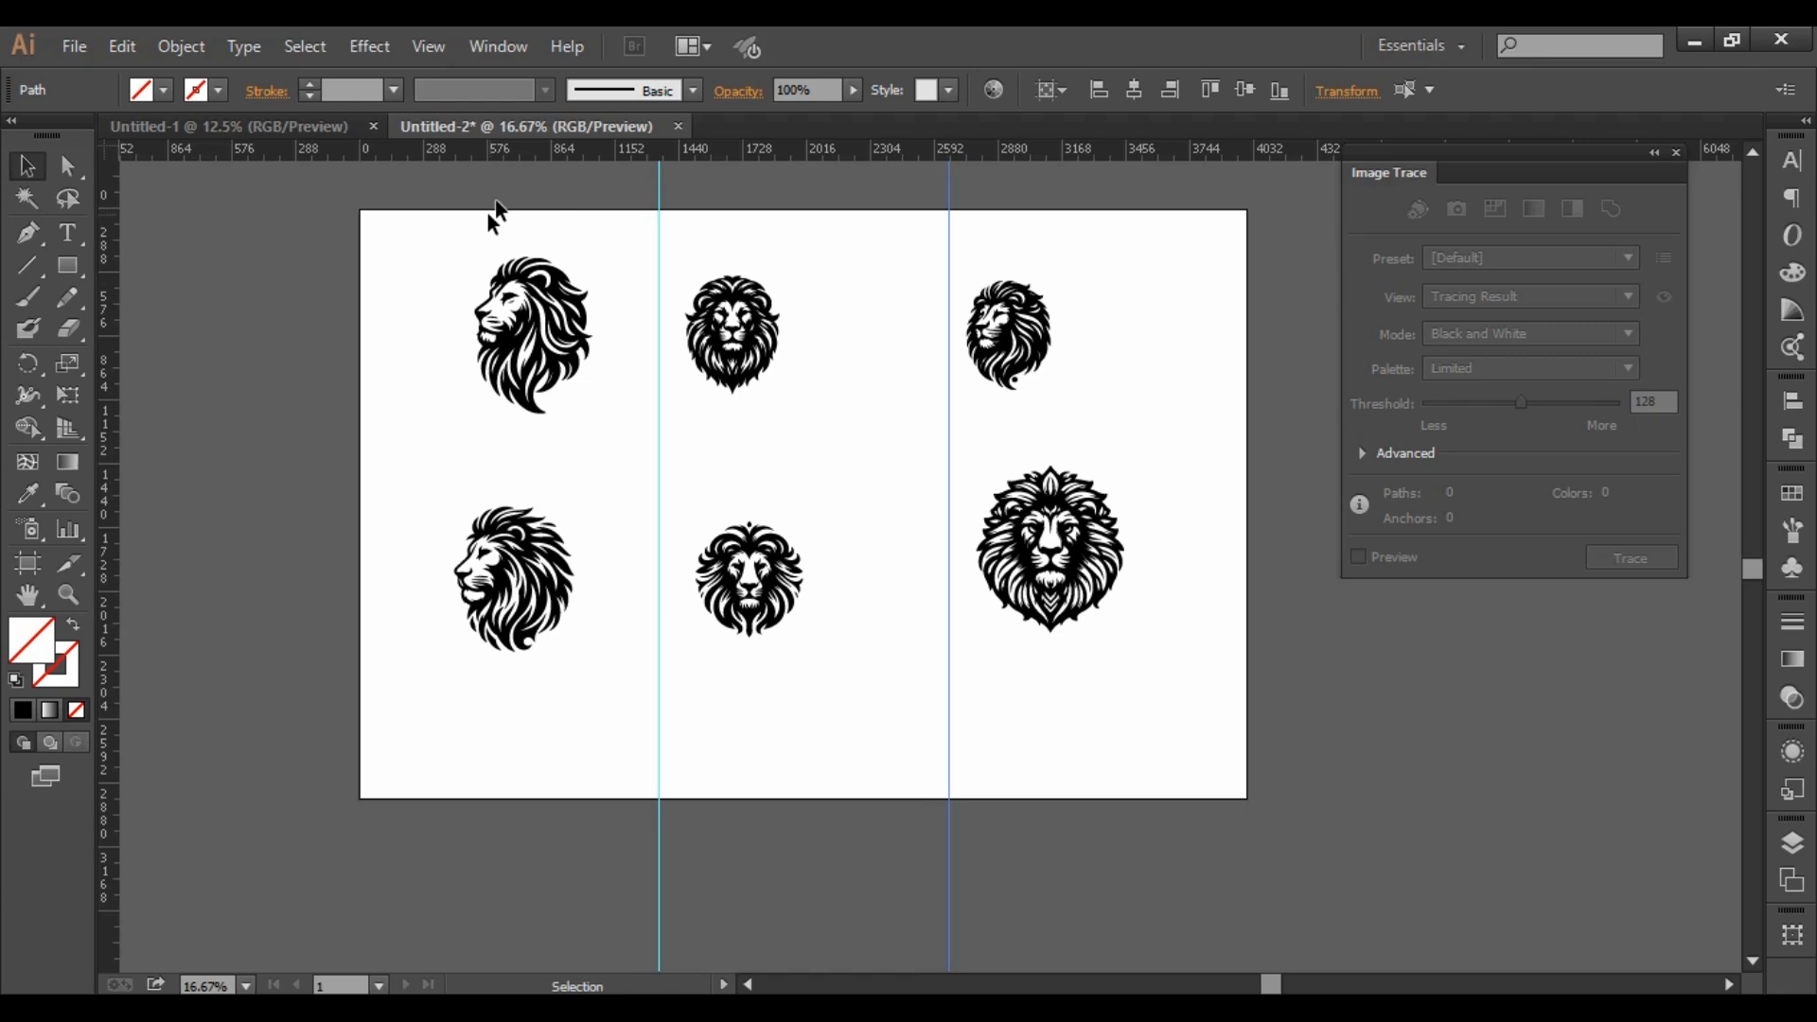
pyautogui.moveTo(555, 156); pyautogui.dragTo(618, 481)
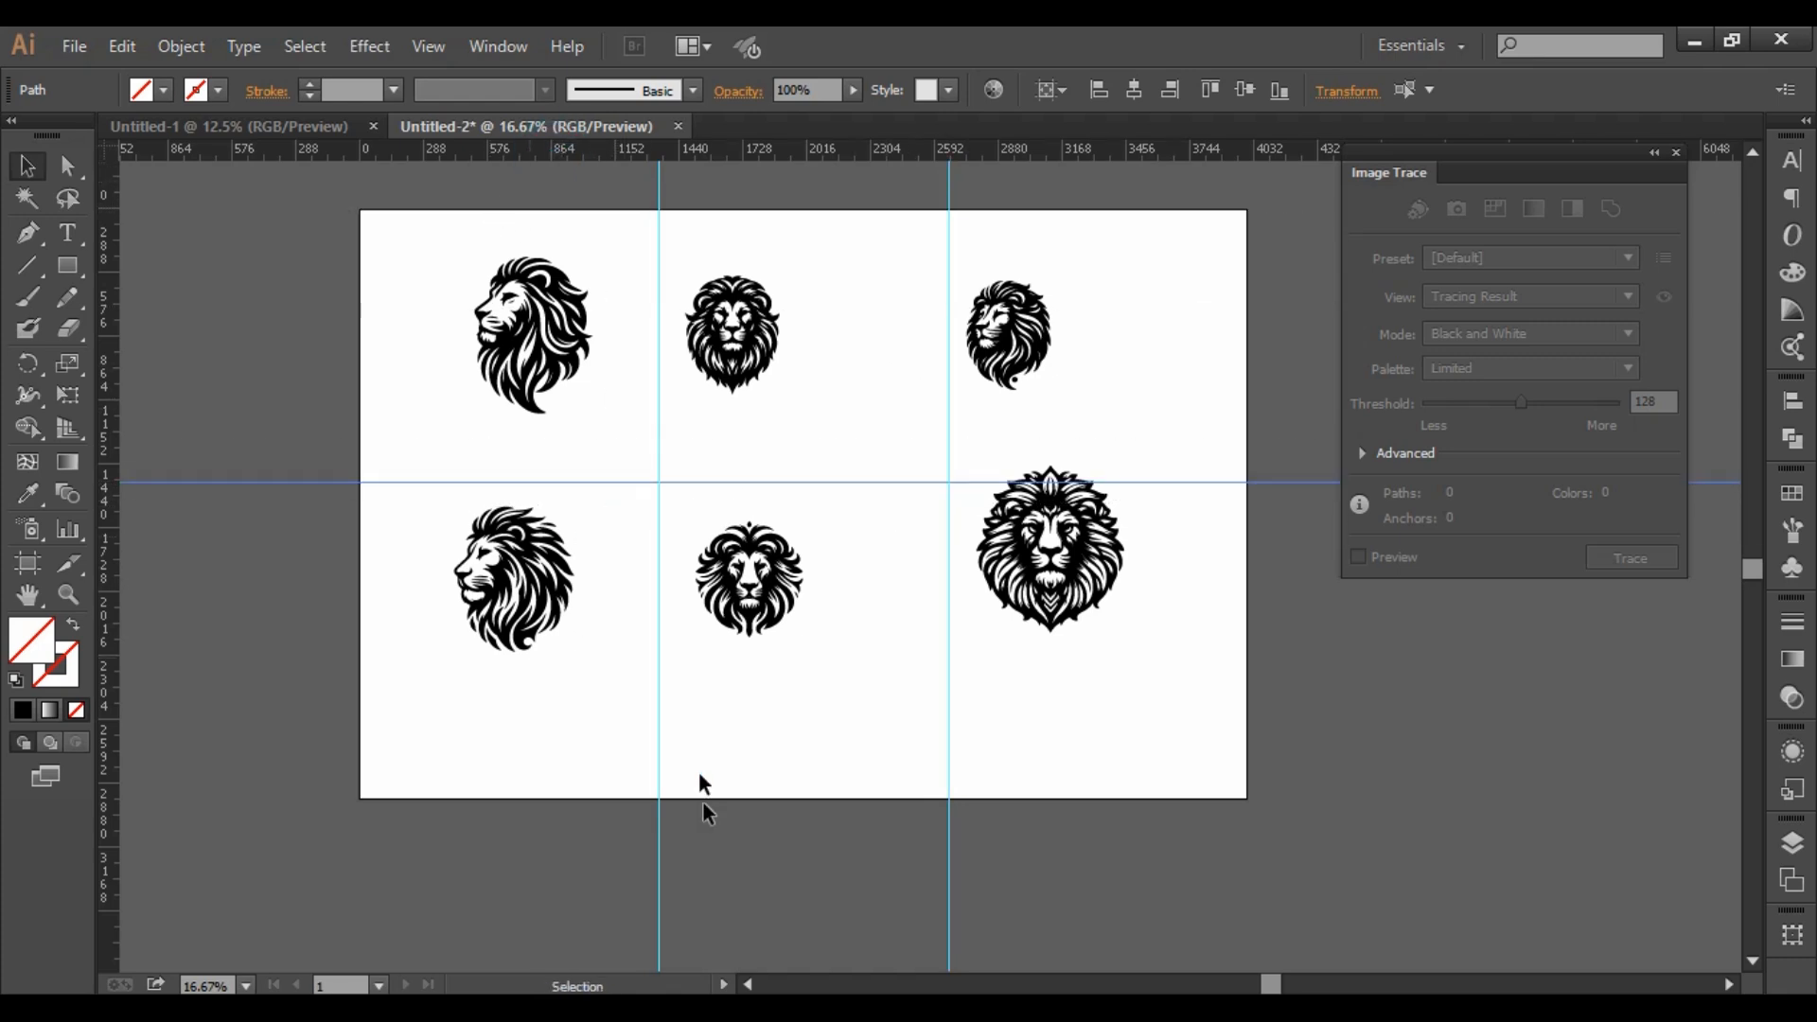
pyautogui.moveTo(1003, 884); pyautogui.dragTo(1120, 876)
pyautogui.press('Delete')
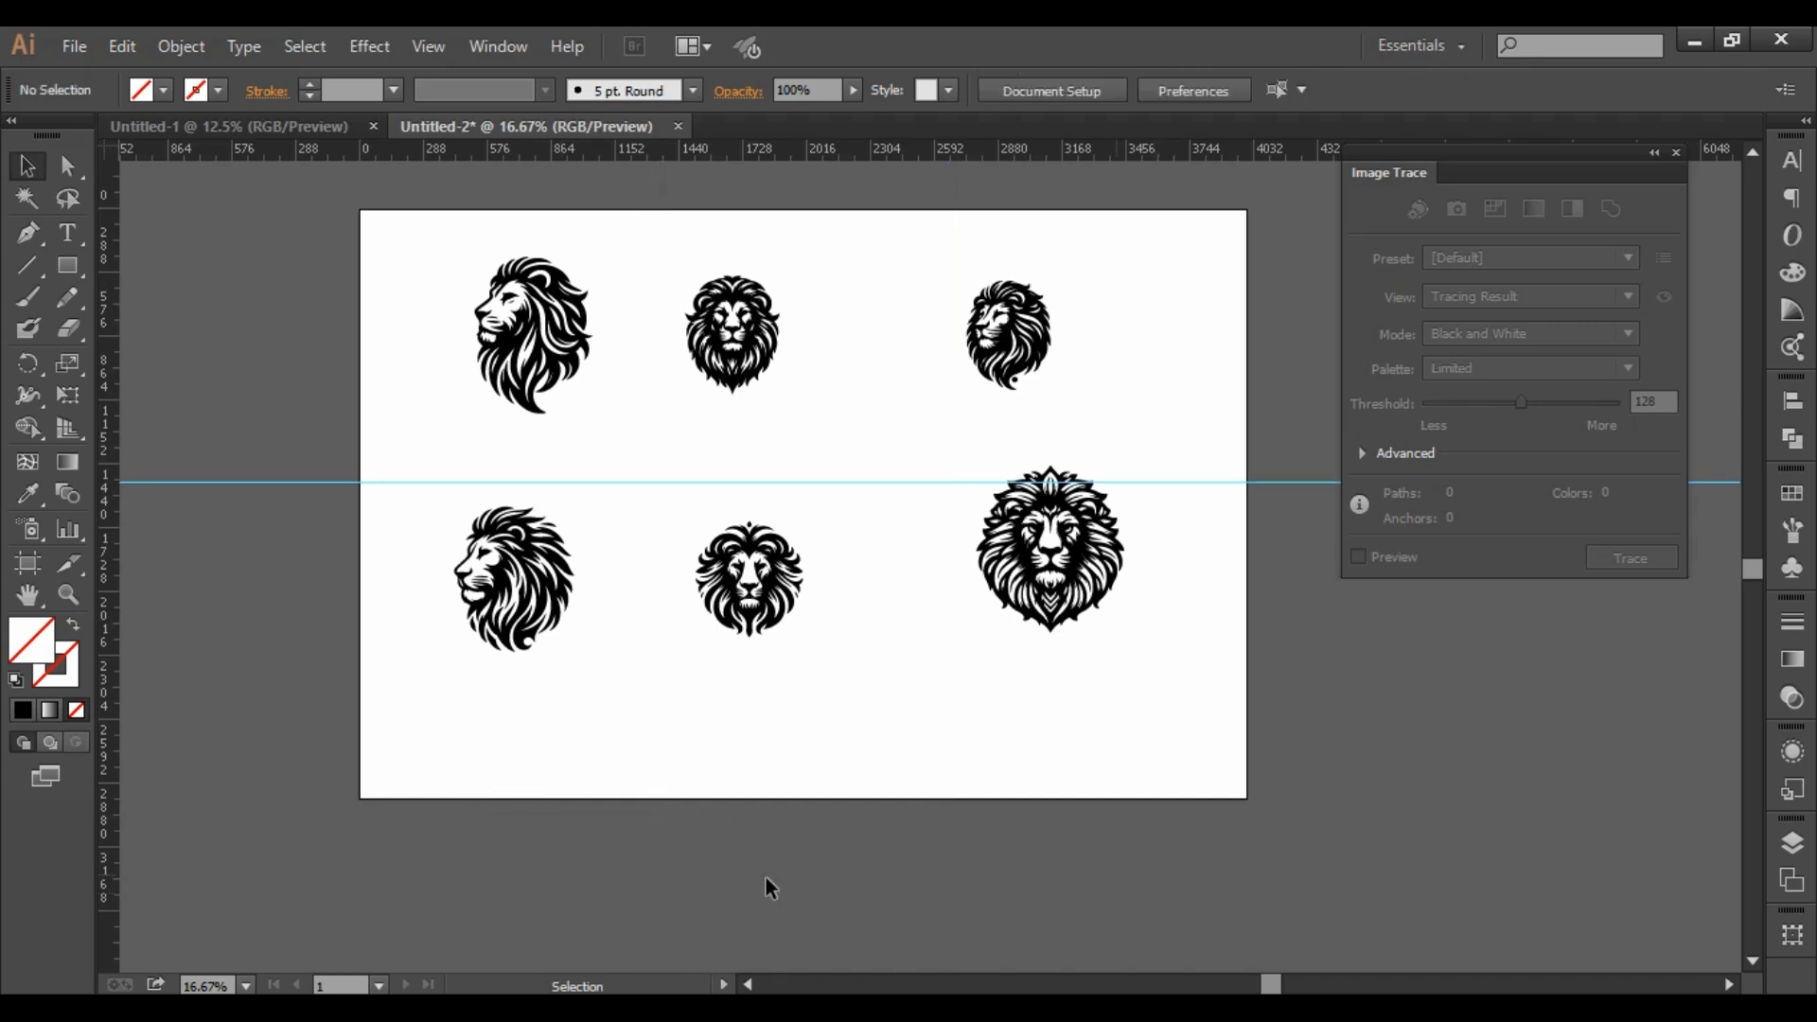
pyautogui.moveTo(201, 405); pyautogui.dragTo(286, 638)
pyautogui.press('Delete')
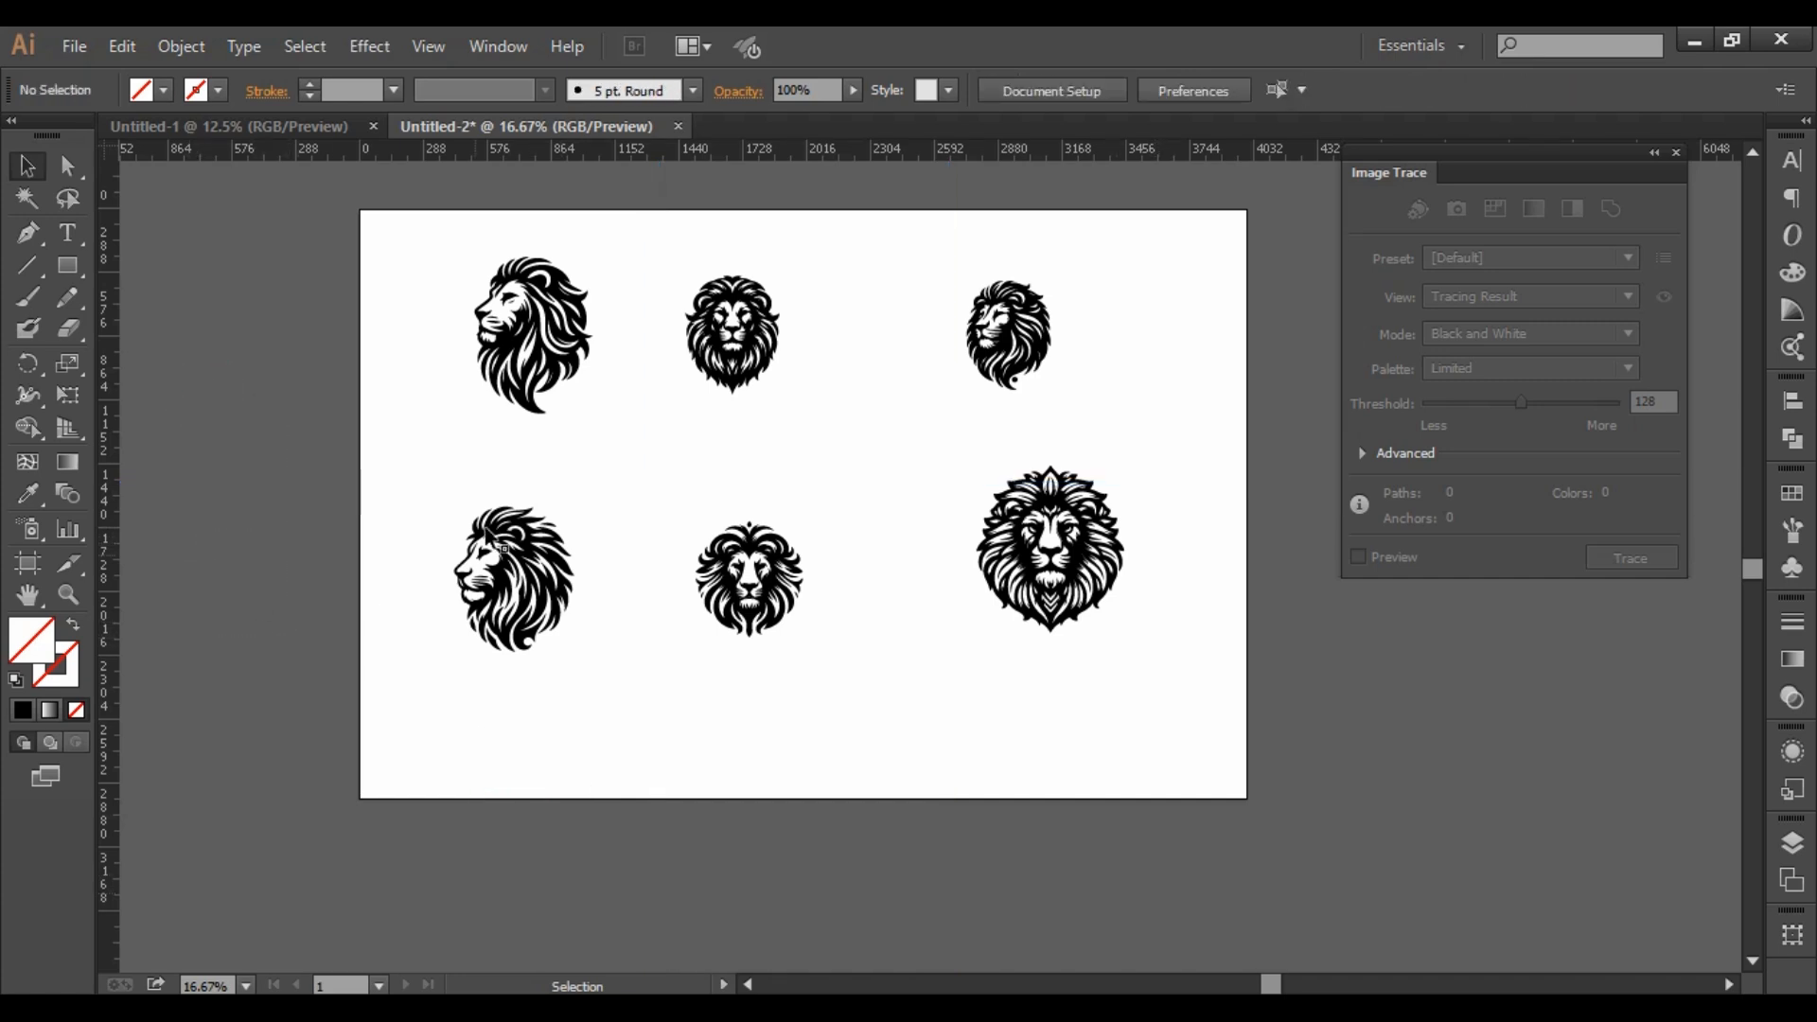
# Shift the top-row profile lion slightly toward the artboard's left edge and lower the large frontal lion in the bottom row.
pyautogui.moveTo(543, 379); pyautogui.dragTo(514, 388)
pyautogui.click(627, 420)
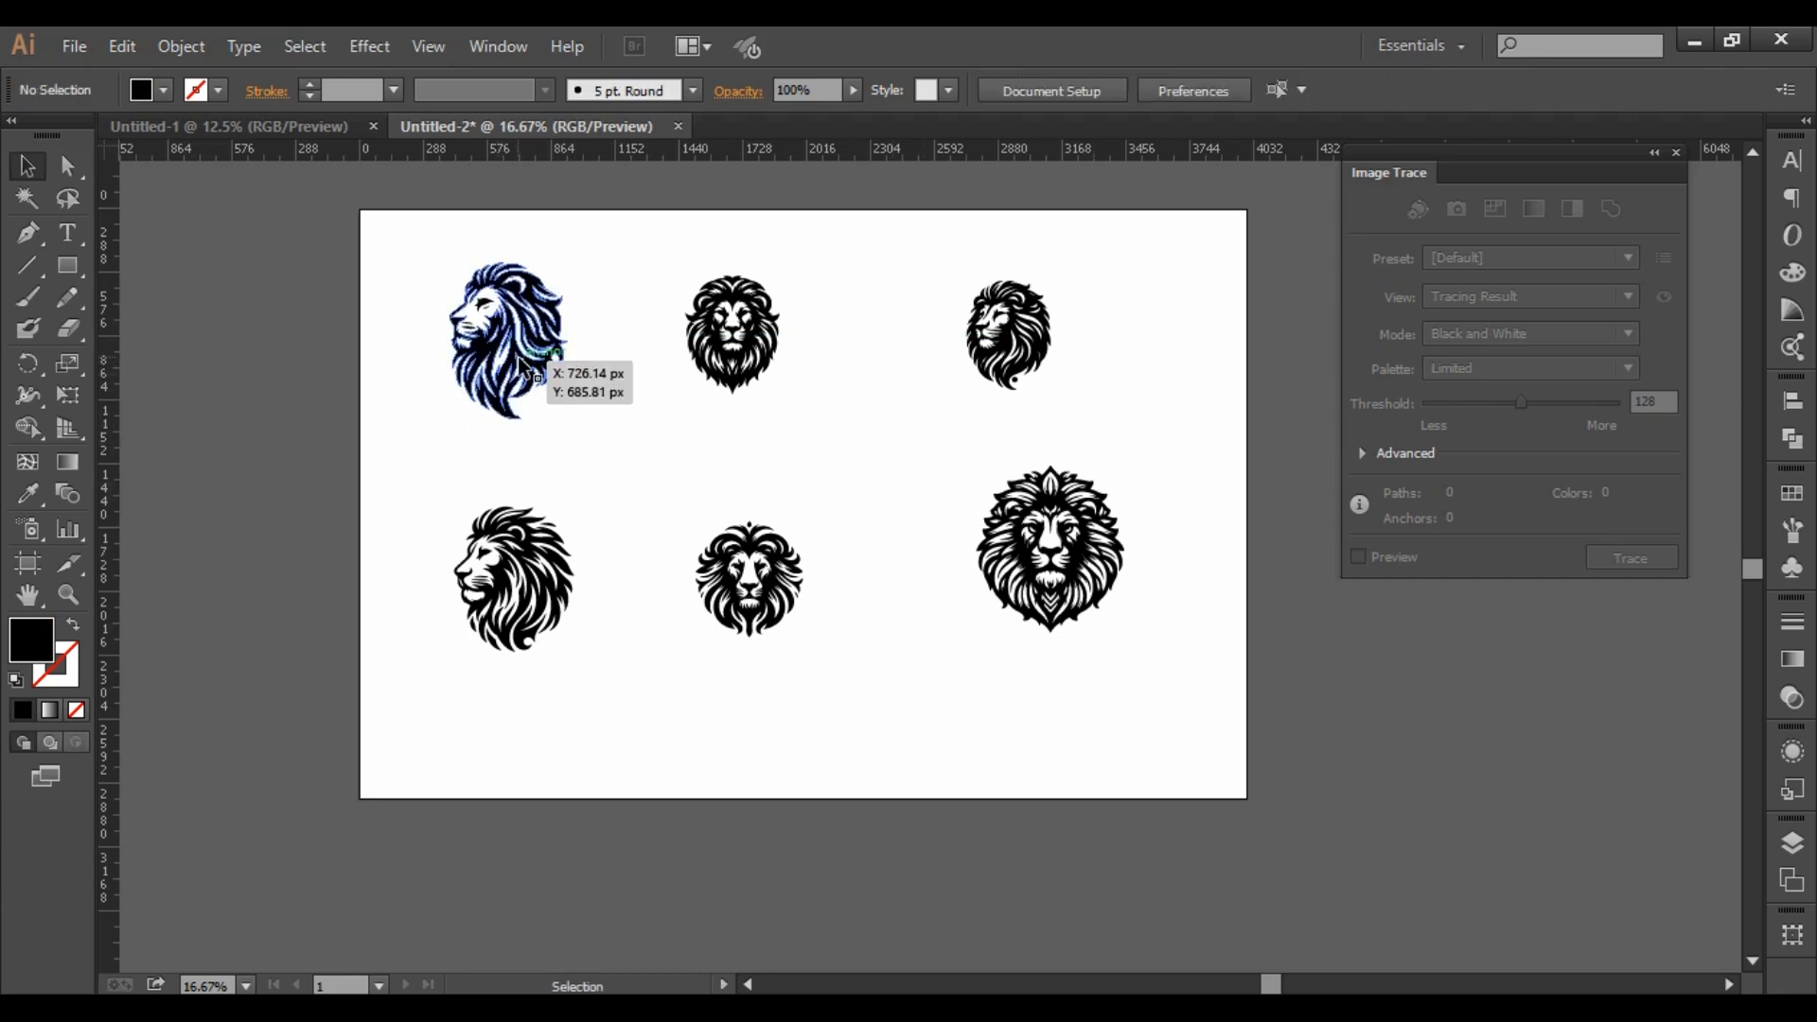
pyautogui.moveTo(1095, 560); pyautogui.dragTo(1094, 636)
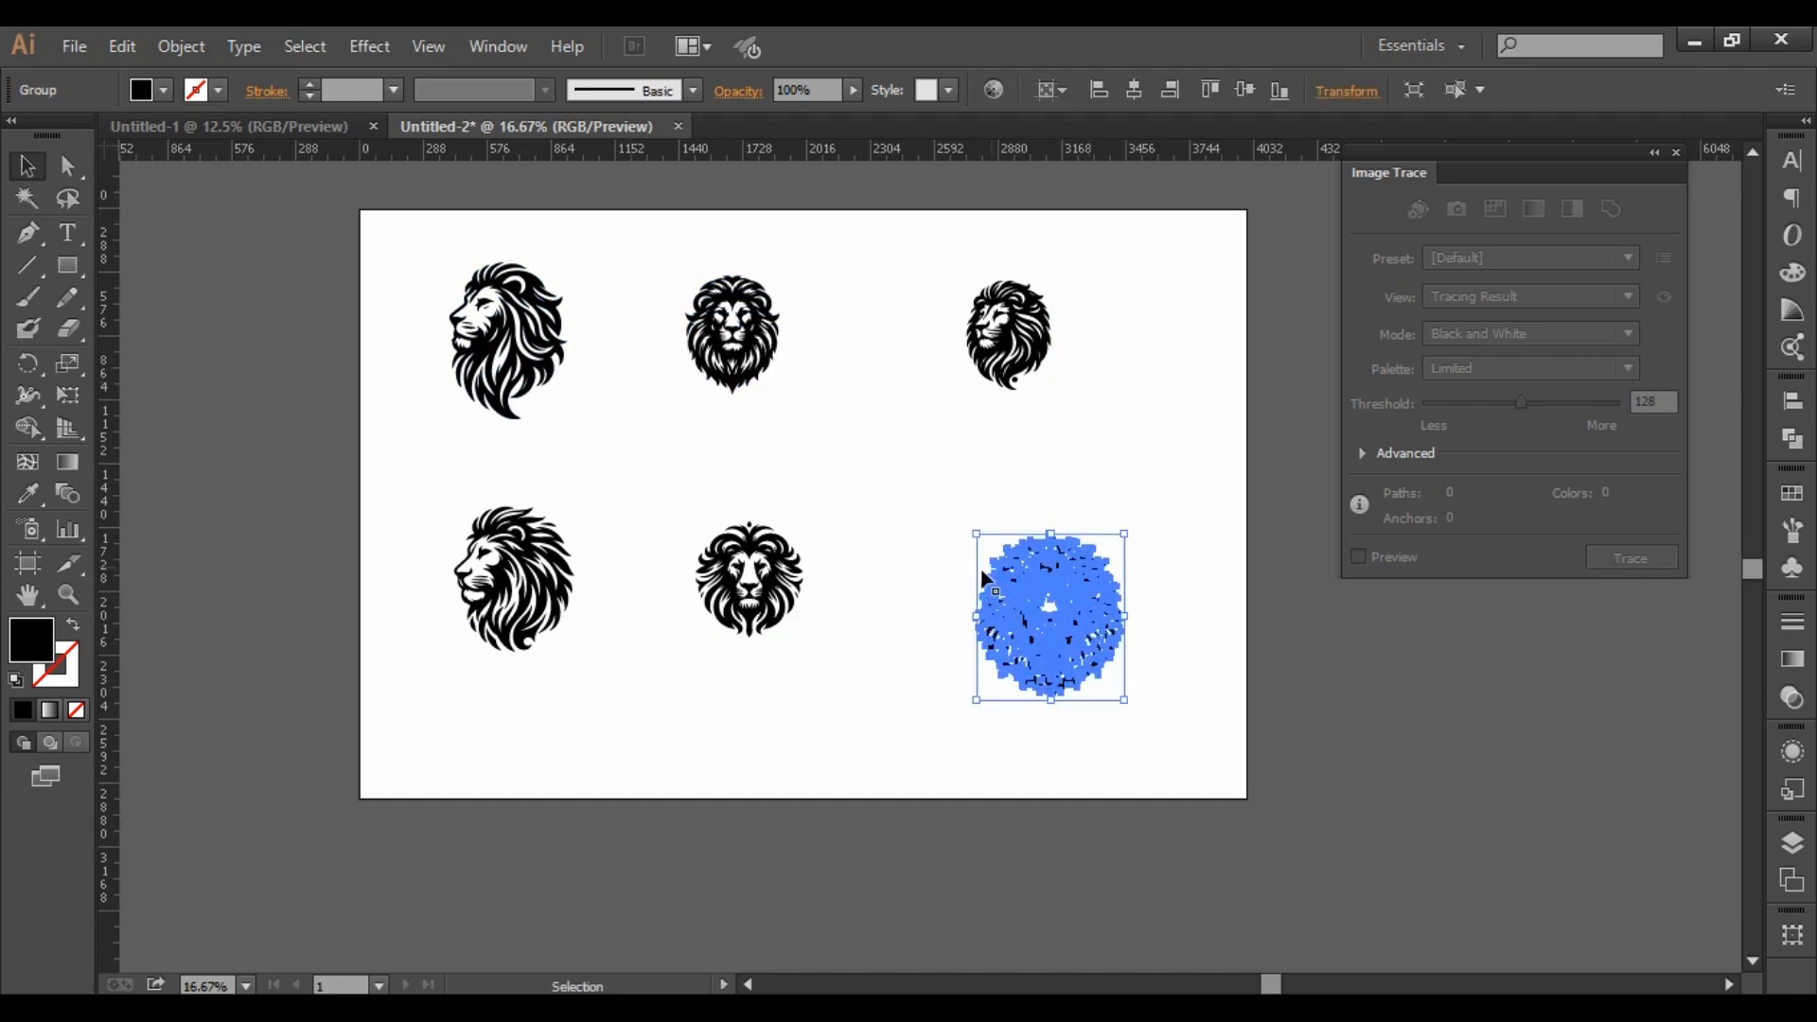
# Enlarge the top row's frontal and three-quarter lions to about the profile lion's height and space the three evenly.
pyautogui.click(730, 335)
pyautogui.moveTo(782, 400); pyautogui.dragTo(736, 372)
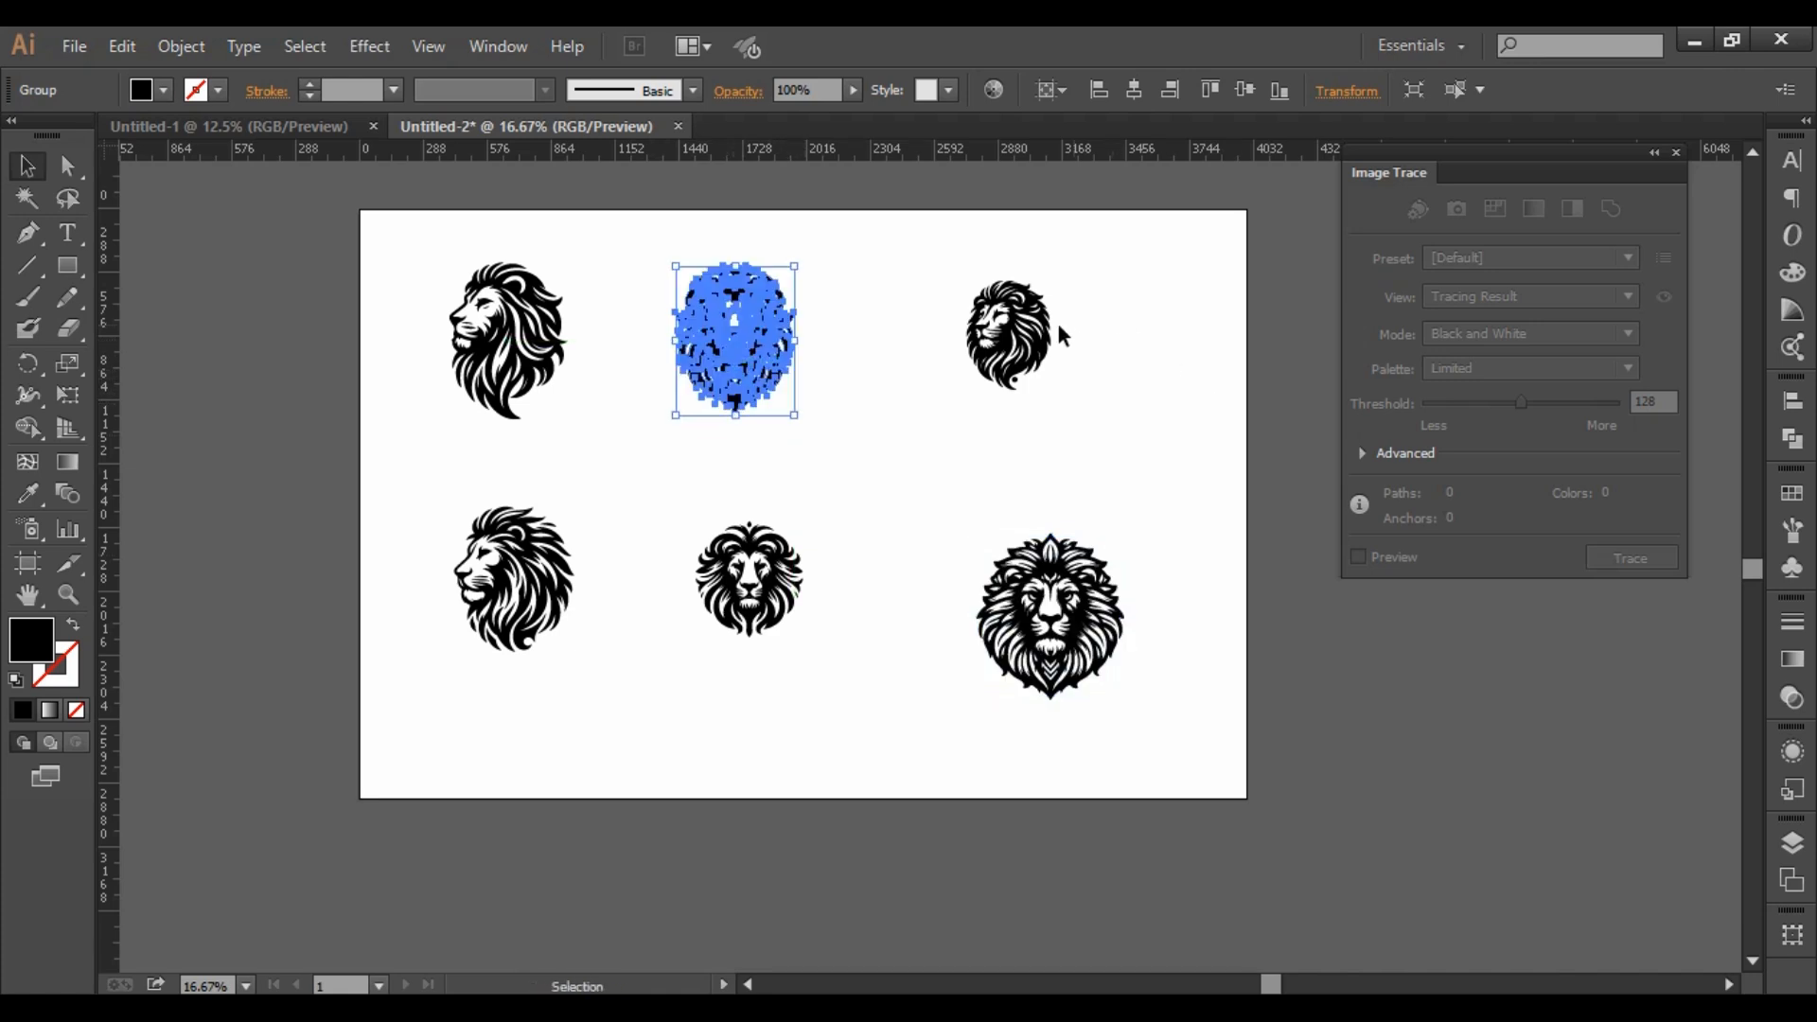
pyautogui.click(1032, 329)
pyautogui.moveTo(1073, 398); pyautogui.dragTo(975, 383)
pyautogui.click(1190, 378)
# Move the large frontal lion directly below the three-quarter lion and scale it down to match the bottom row's profile lion.
pyautogui.moveTo(1109, 647); pyautogui.dragTo(1025, 626)
pyautogui.click(1220, 547)
pyautogui.click(999, 607)
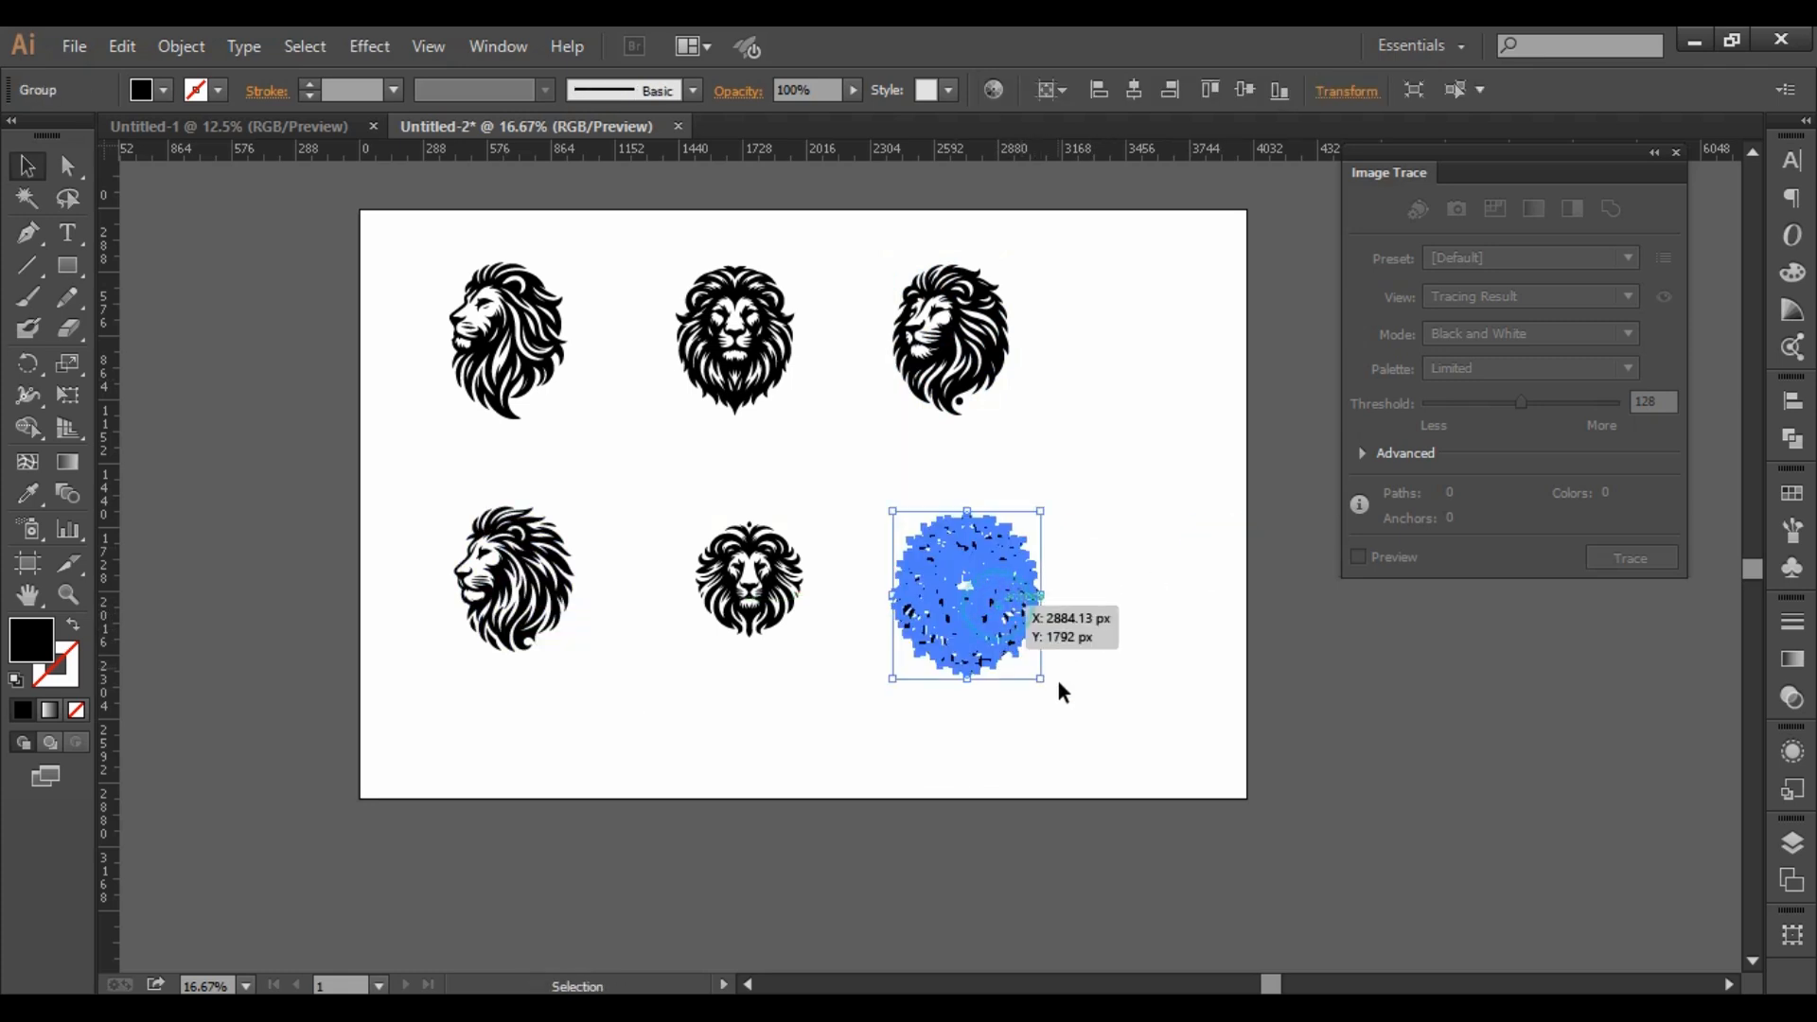
pyautogui.moveTo(1041, 679); pyautogui.dragTo(1023, 660)
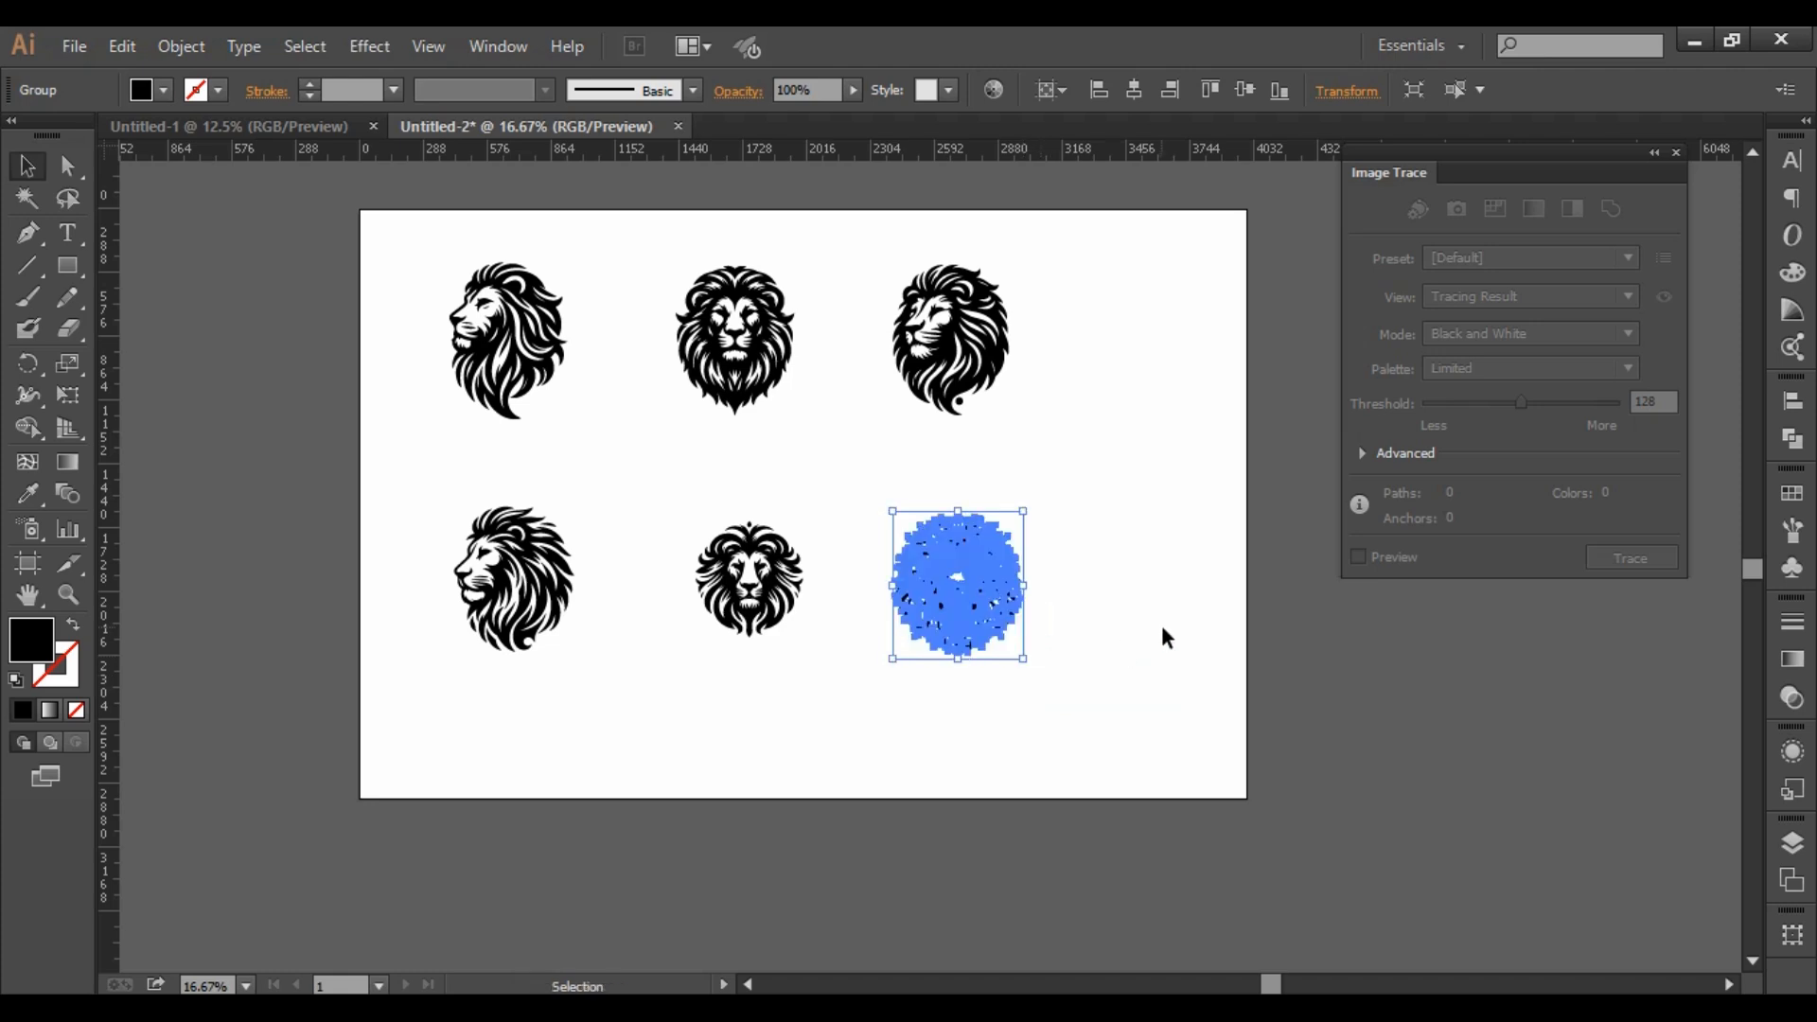
# Enlarge the bottom row's middle lion, centre it under the lion above, and scale up the profile lion beside it slightly.
pyautogui.click(747, 579)
pyautogui.moveTo(802, 641); pyautogui.dragTo(748, 602)
pyautogui.click(478, 610)
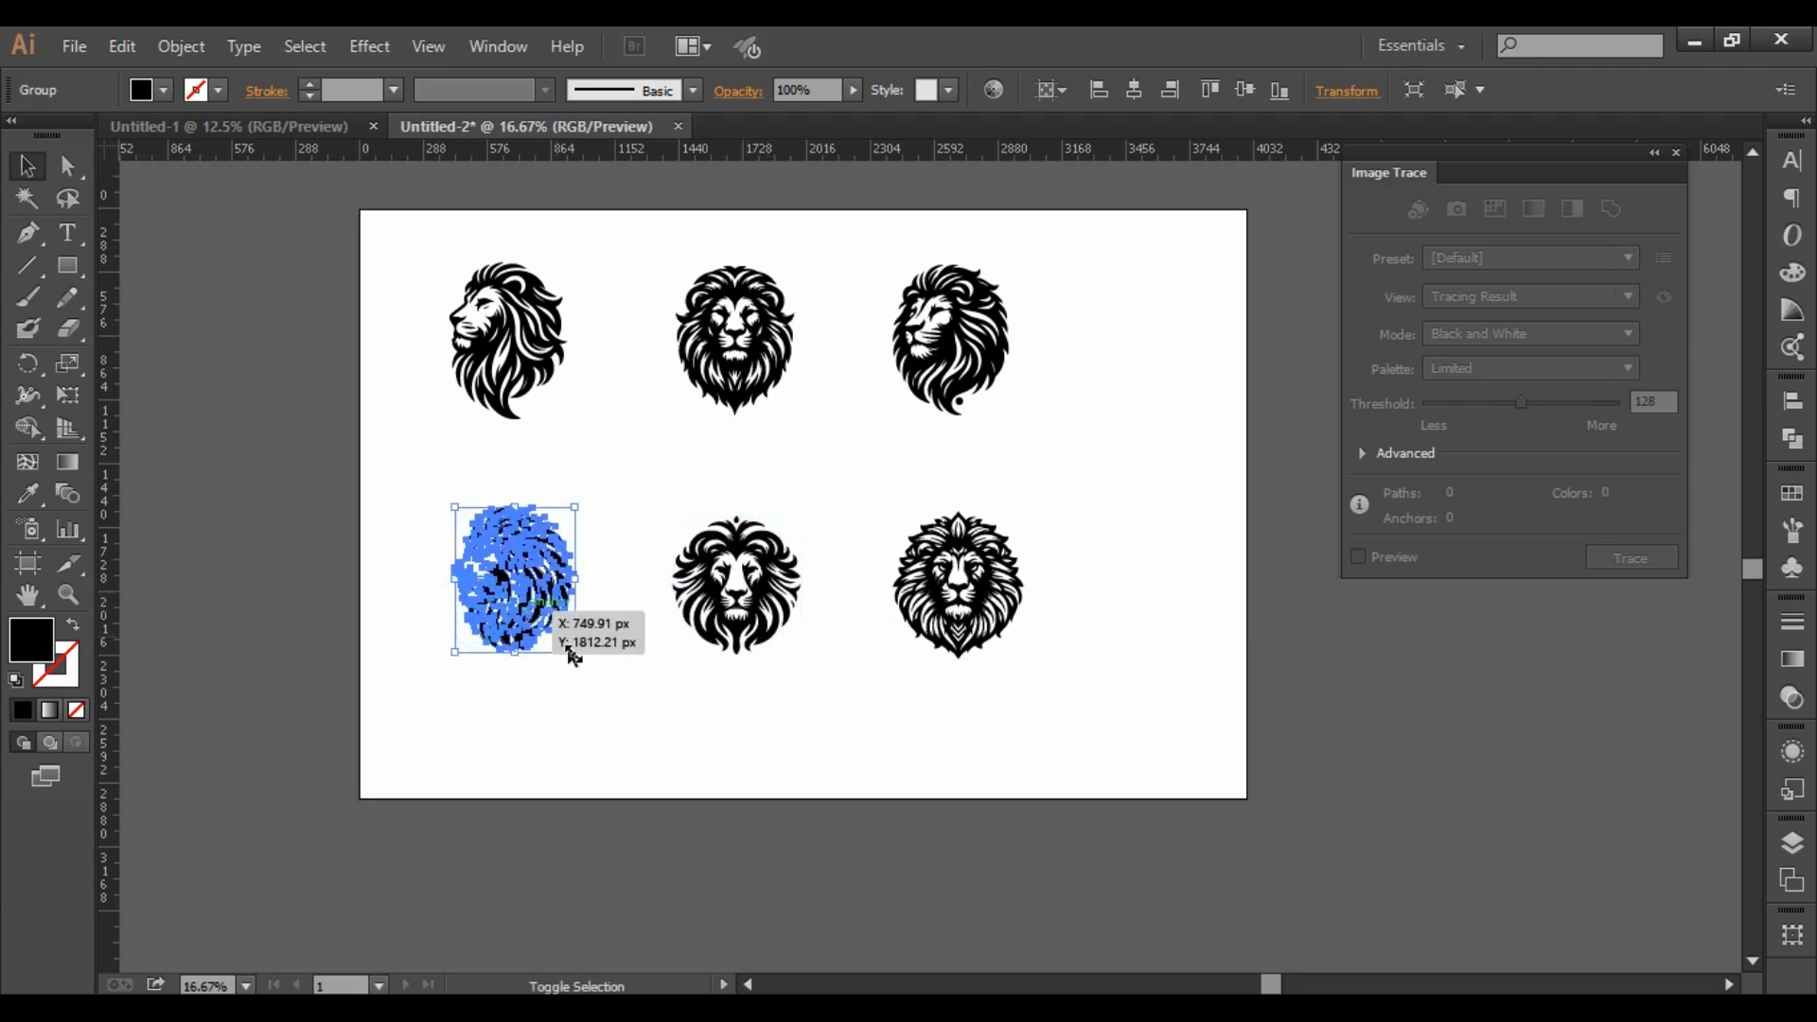
pyautogui.moveTo(579, 653); pyautogui.dragTo(581, 655)
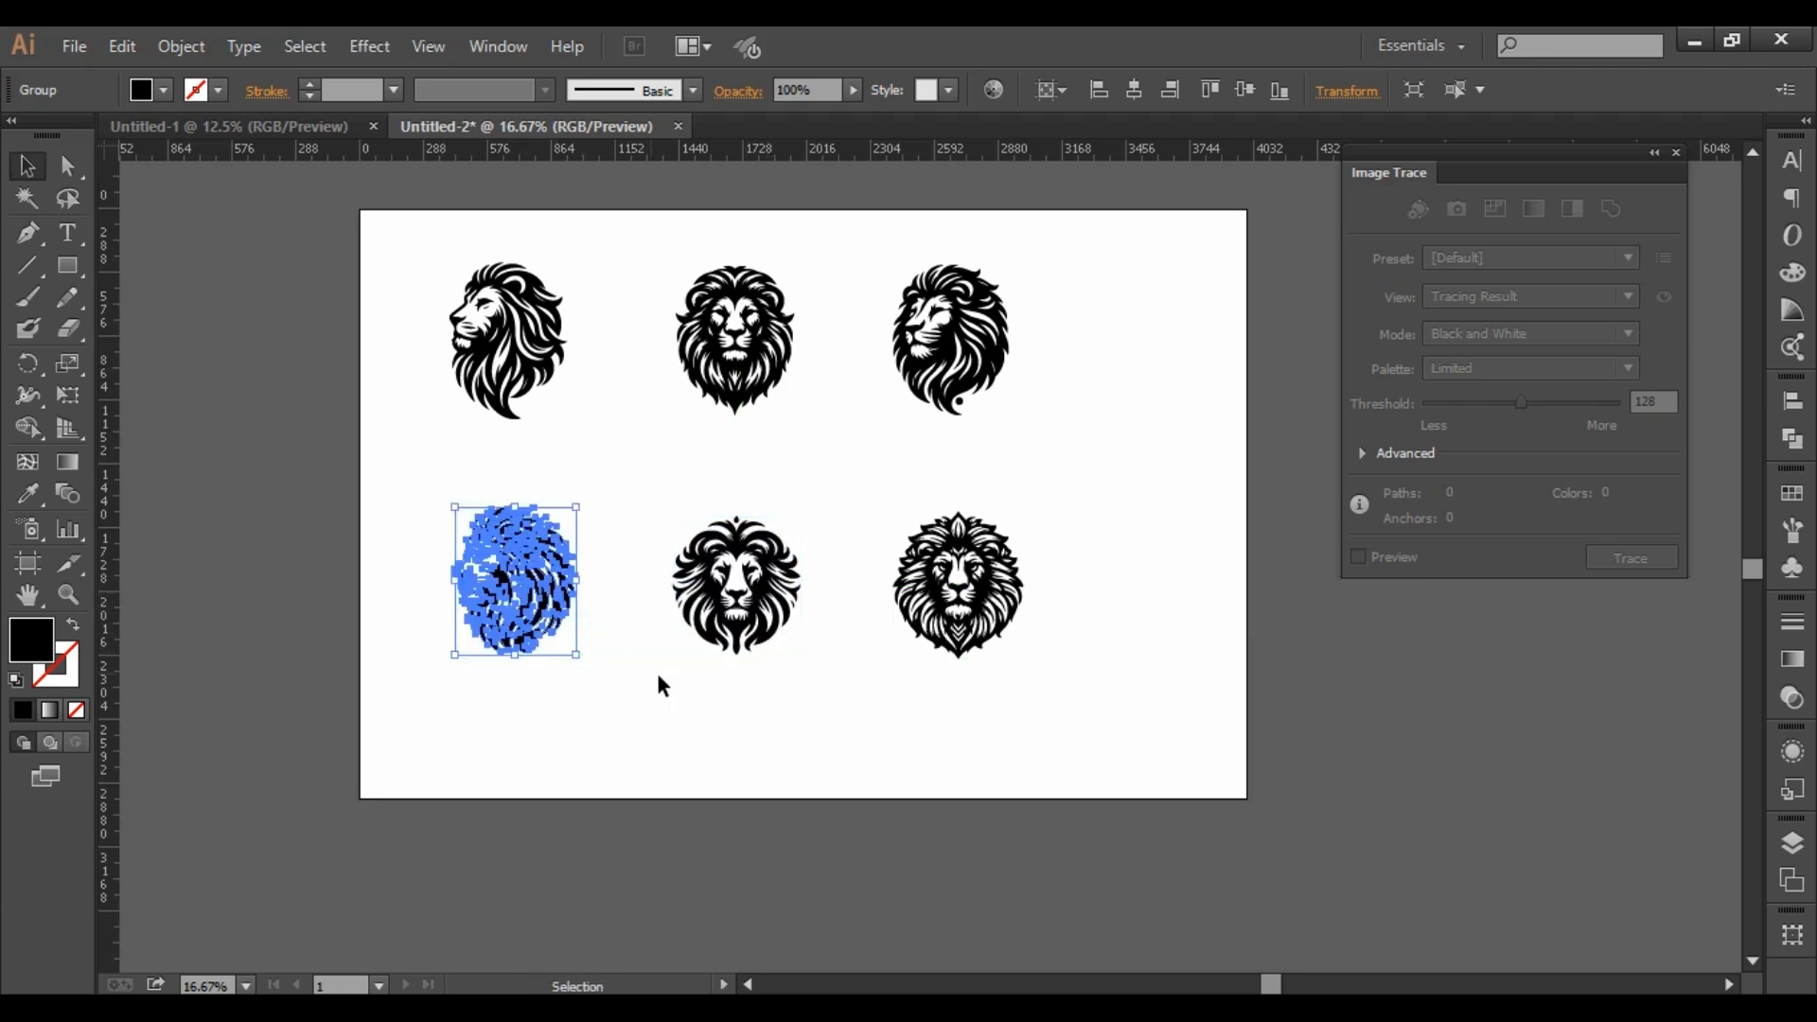
pyautogui.click(1092, 669)
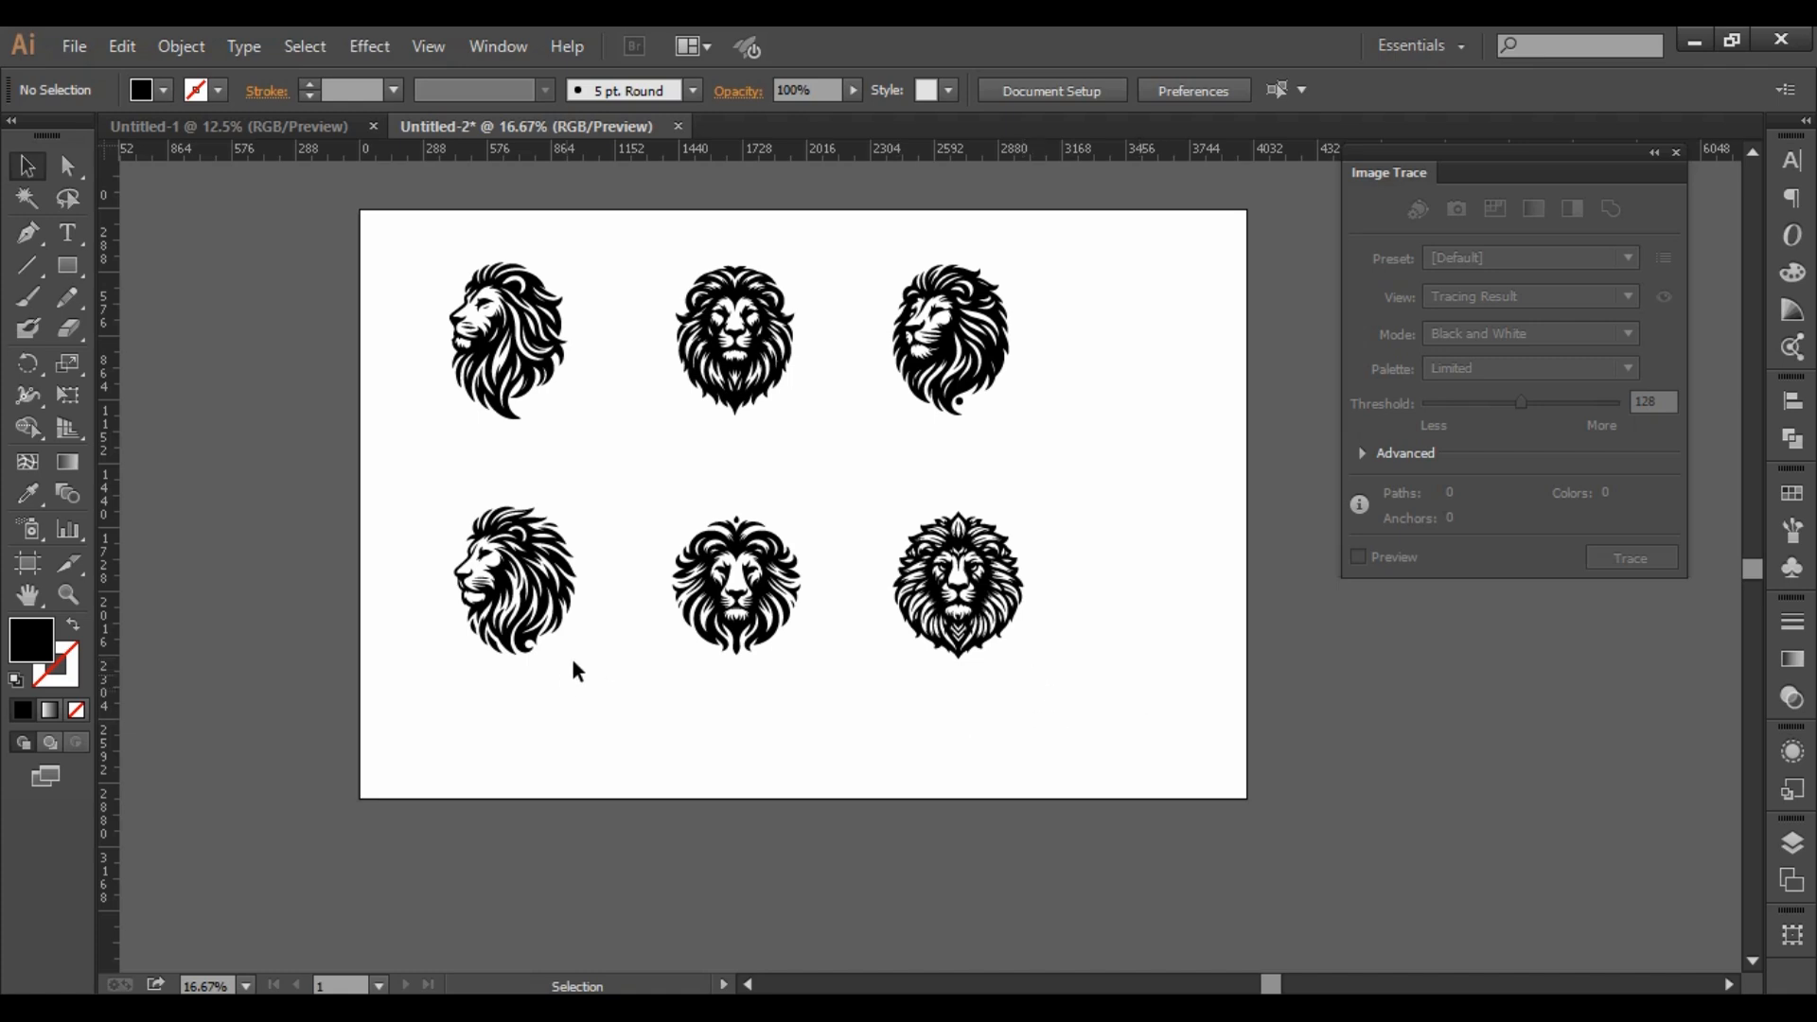
# Fine-tune the size of the bottom row's middle lion so its height matches the two lions beside it.
pyautogui.moveTo(380, 504); pyautogui.dragTo(1152, 672)
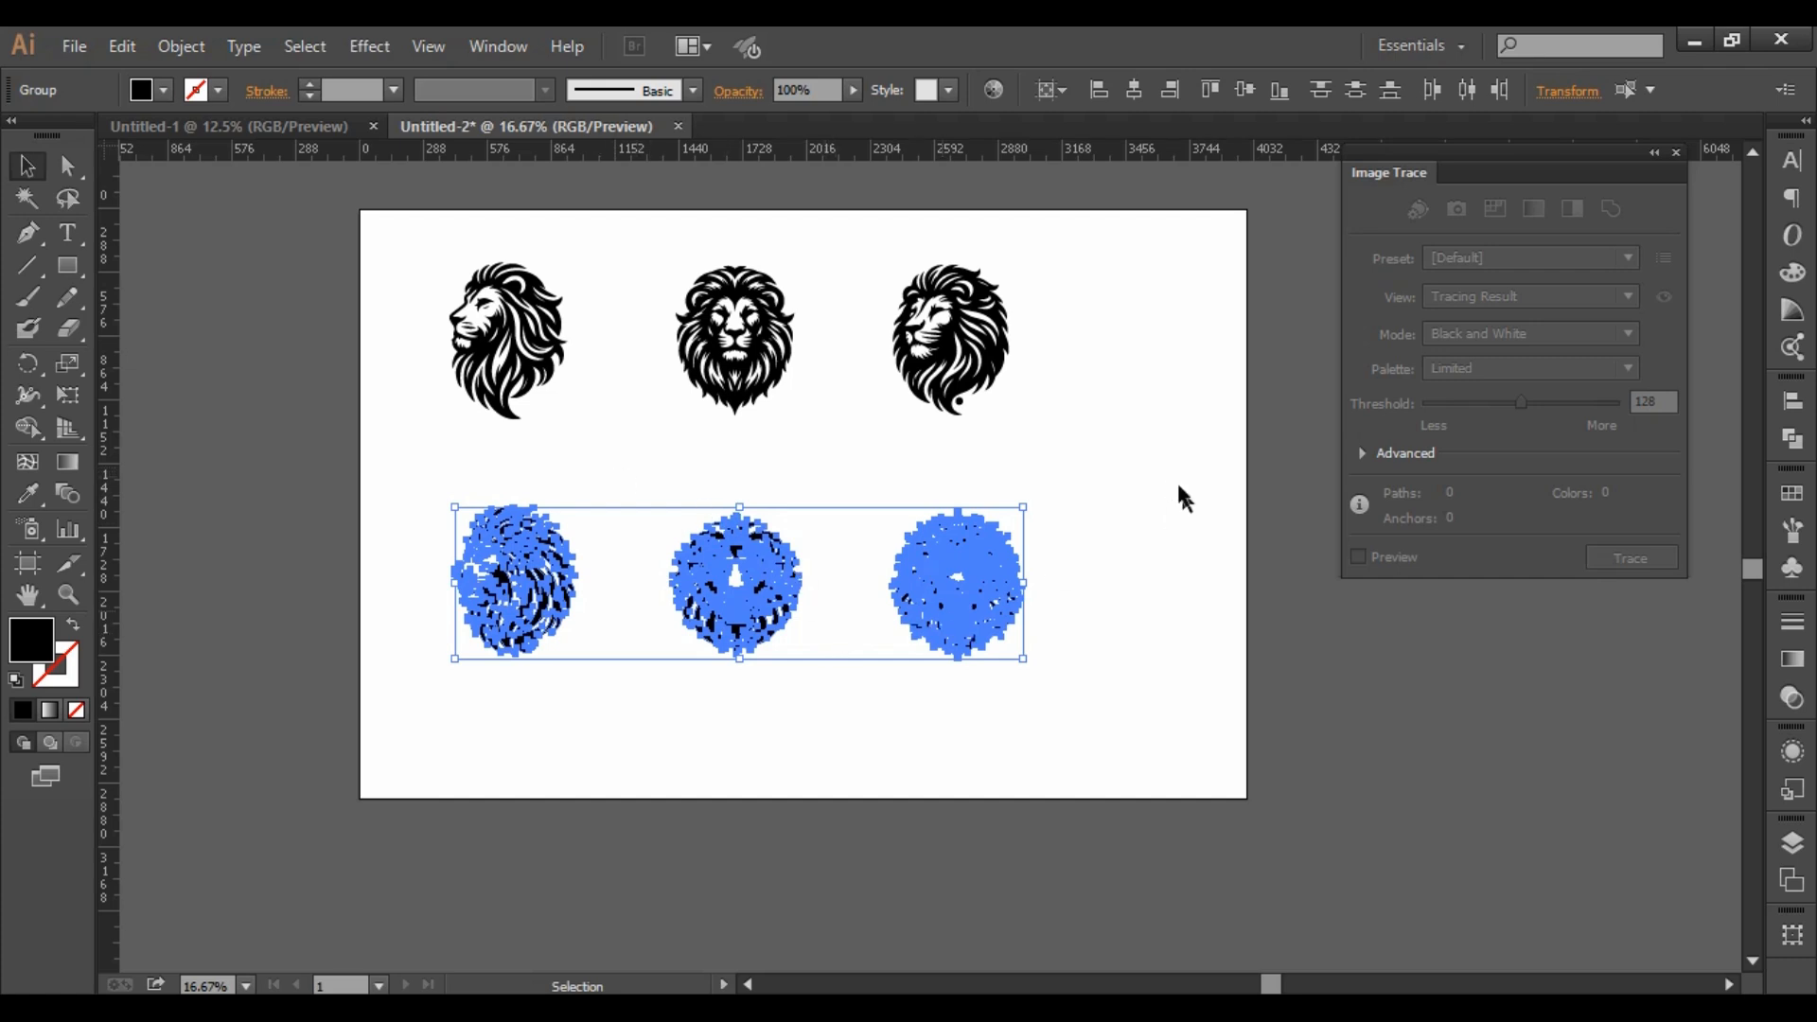
pyautogui.click(1126, 464)
pyautogui.click(738, 579)
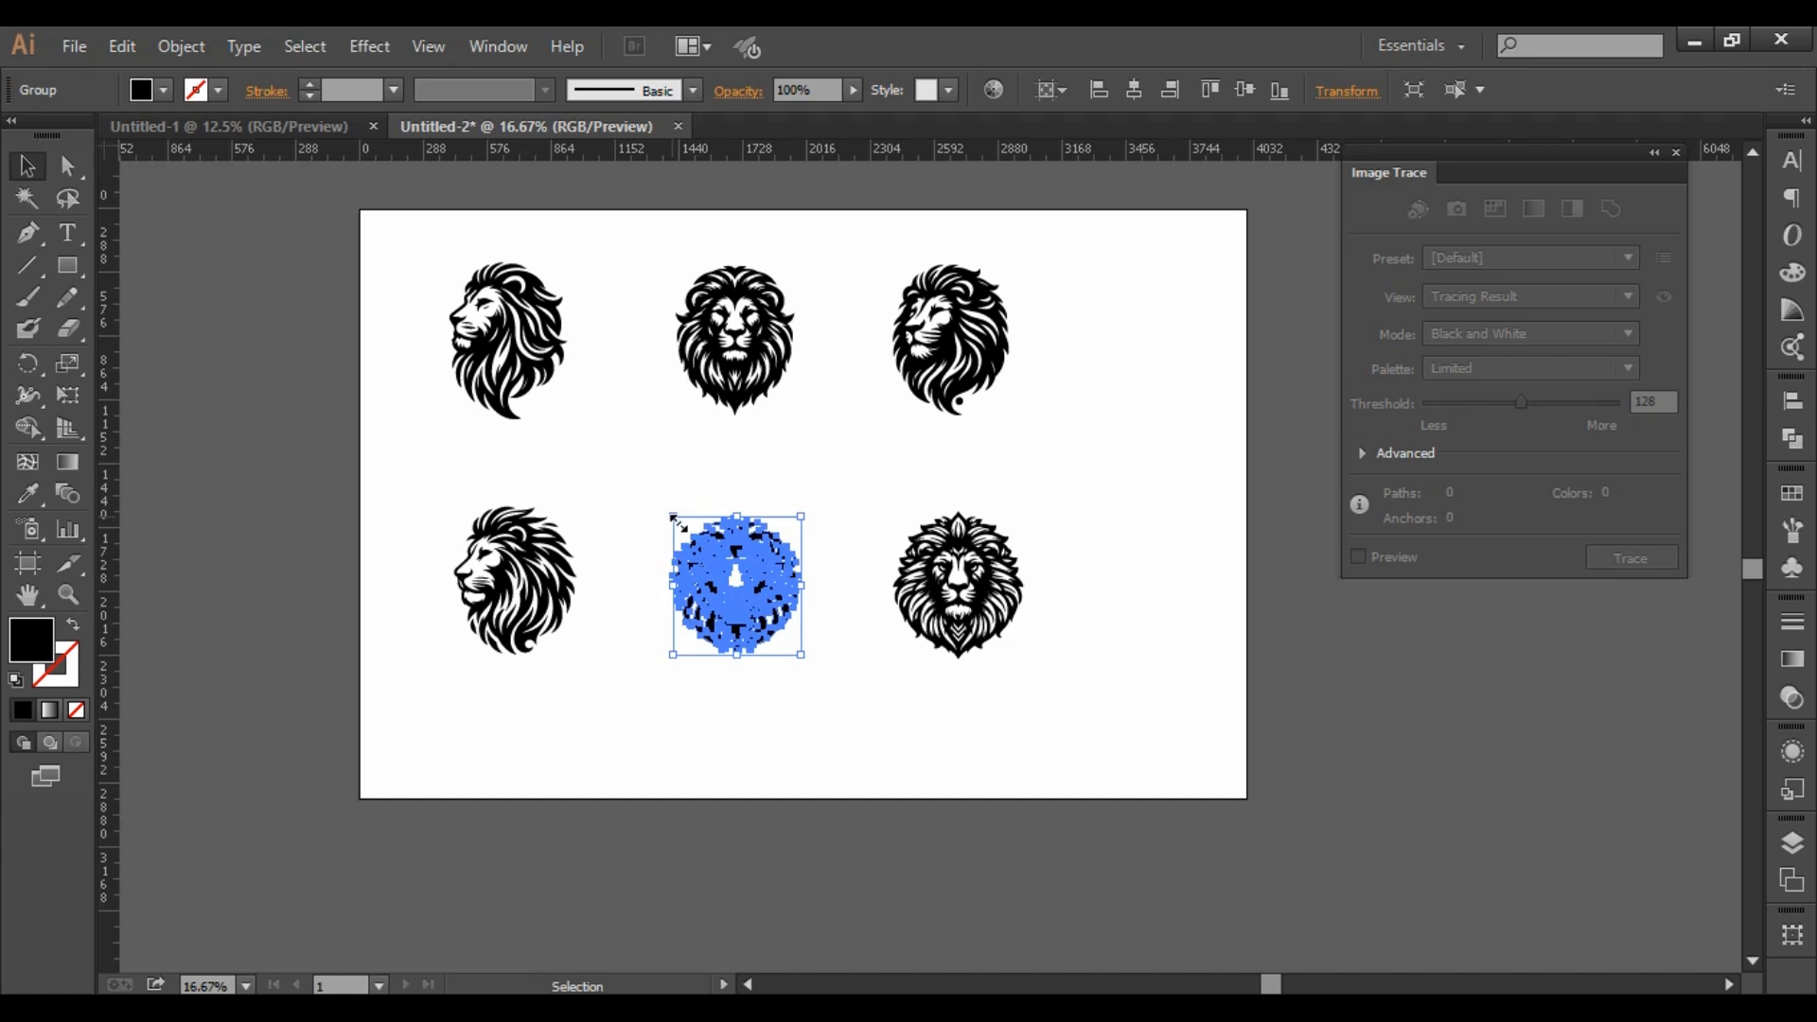
pyautogui.moveTo(674, 511)
pyautogui.mouseDown()
pyautogui.moveTo(651, 497)
pyautogui.moveTo(661, 509)
pyautogui.mouseUp()
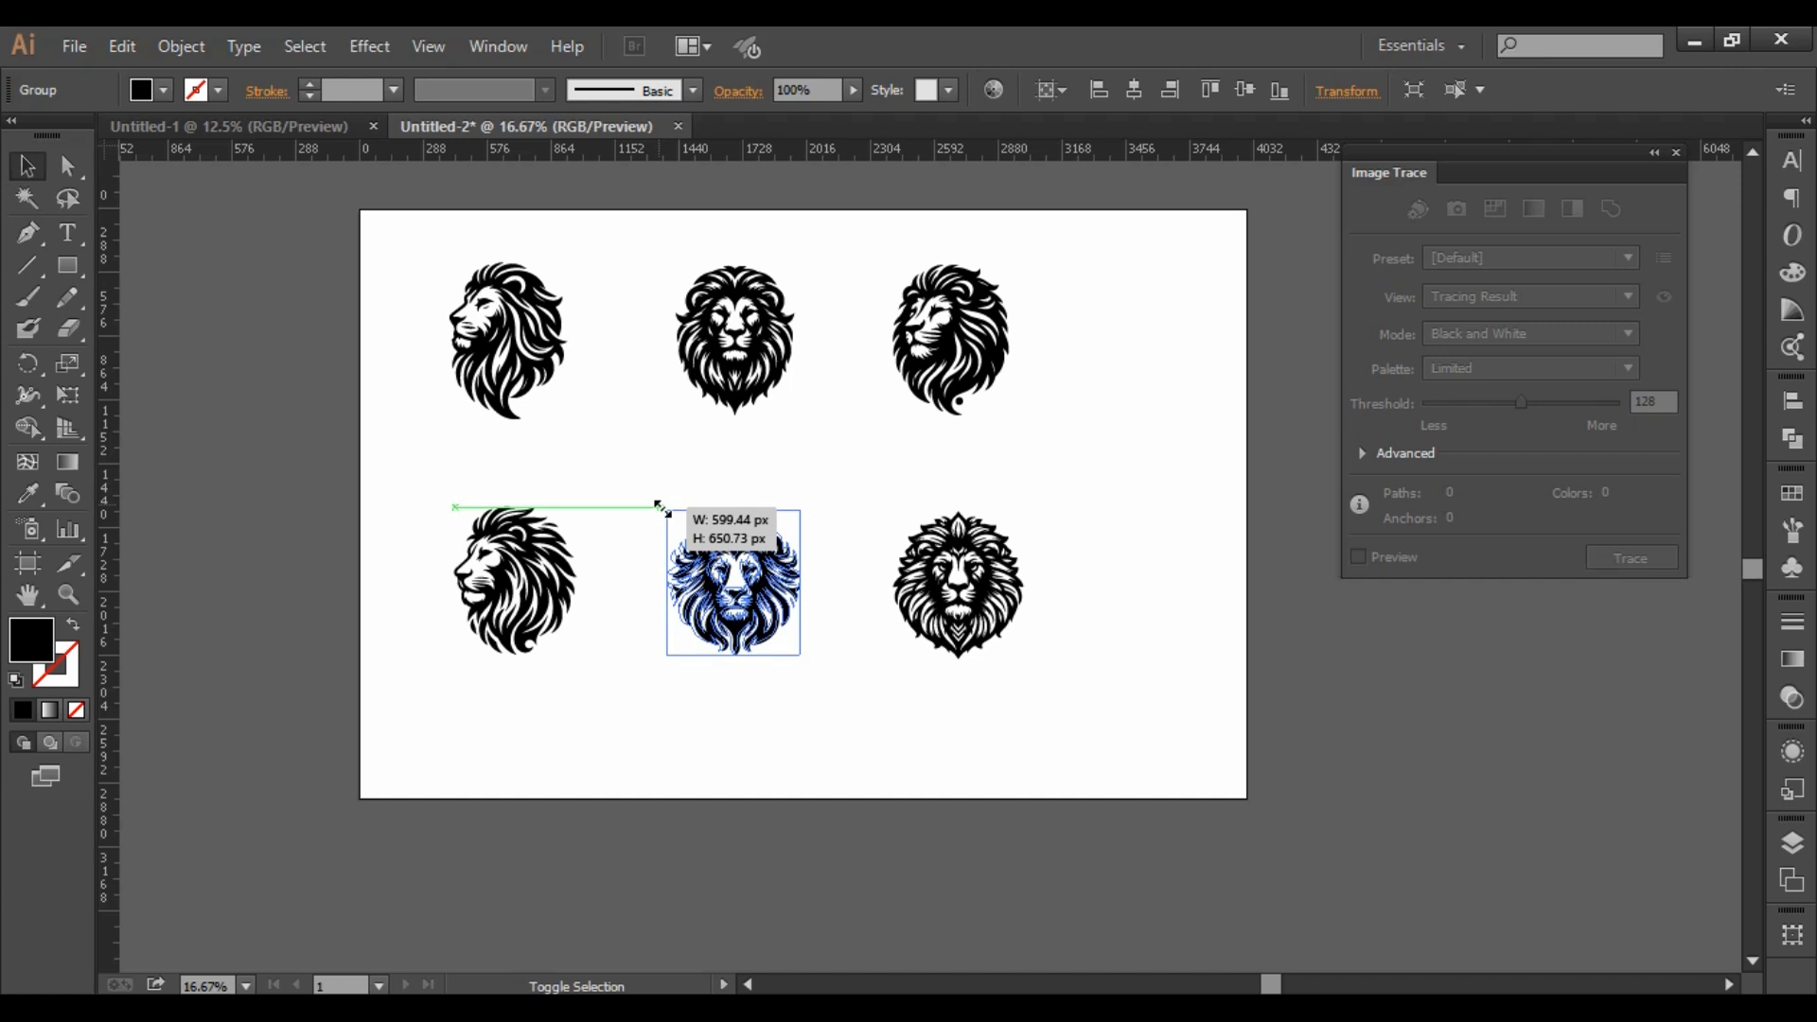
pyautogui.moveTo(660, 508); pyautogui.dragTo(653, 507)
pyautogui.click(904, 661)
pyautogui.click(785, 651)
pyautogui.moveTo(803, 658)
pyautogui.mouseDown()
pyautogui.moveTo(818, 665)
pyautogui.moveTo(804, 657)
pyautogui.mouseUp()
pyautogui.click(893, 666)
pyautogui.moveTo(385, 482); pyautogui.dragTo(1080, 674)
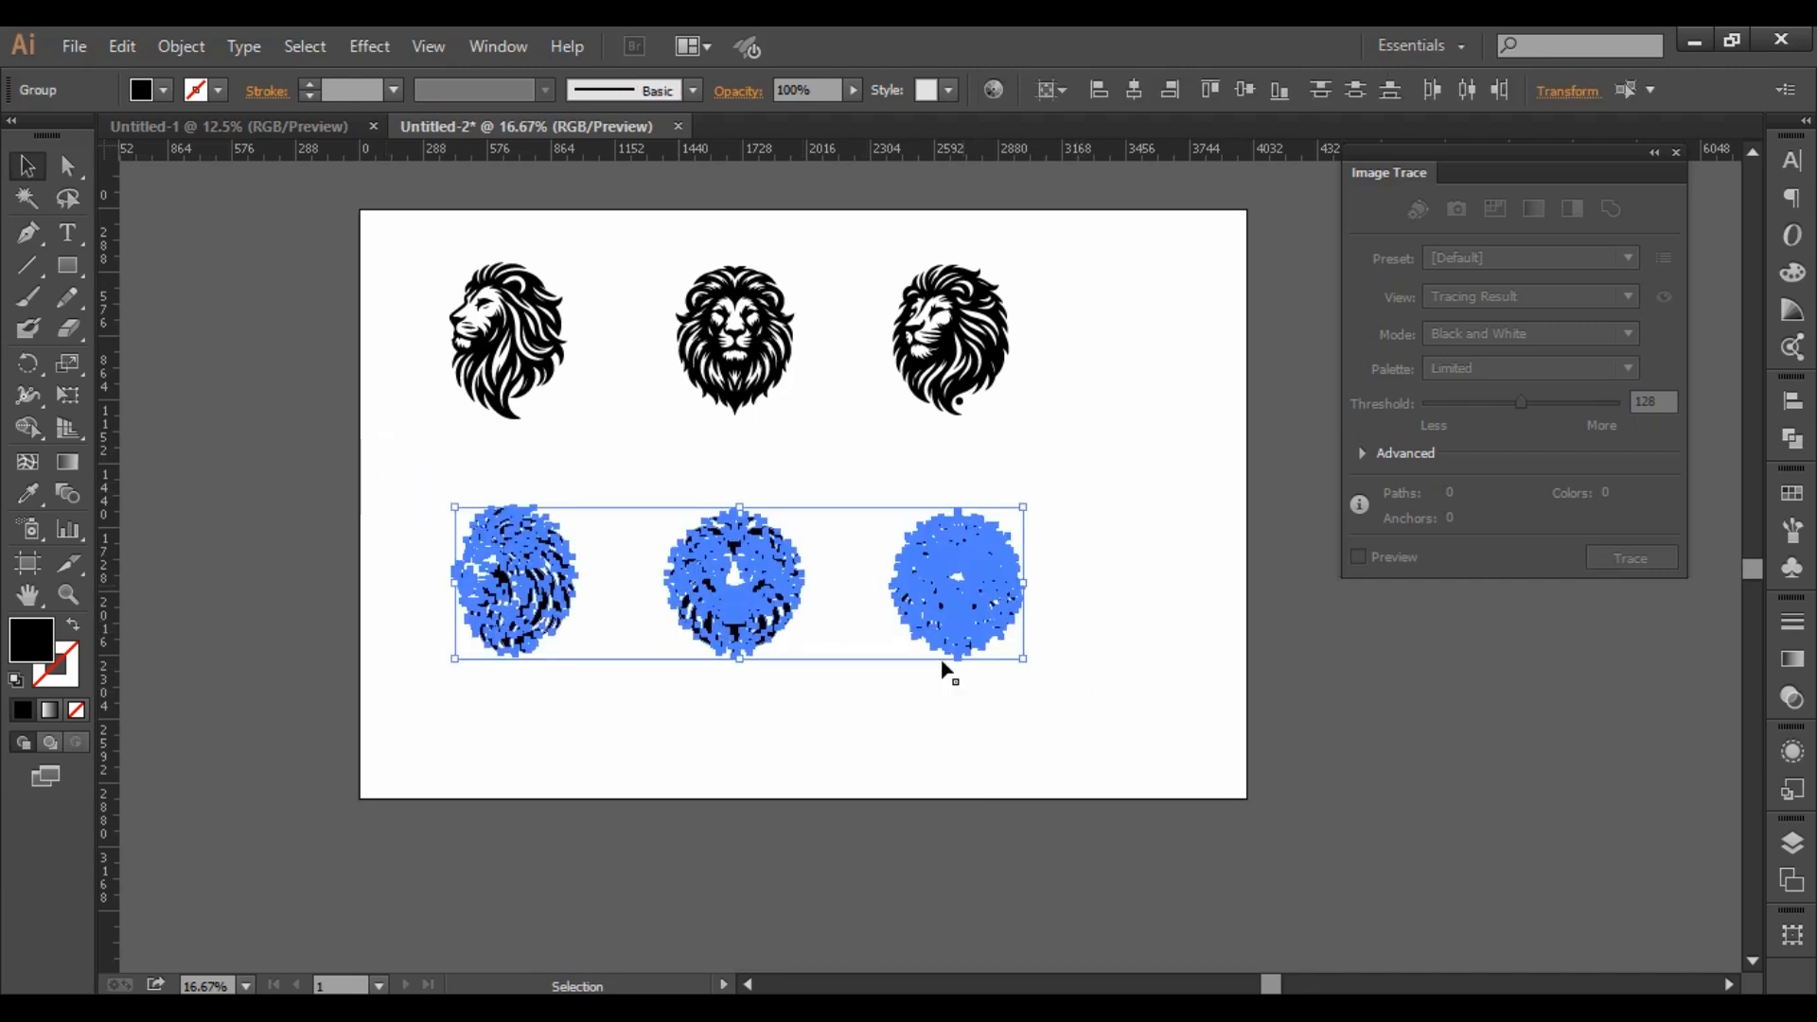
pyautogui.click(1099, 405)
pyautogui.moveTo(433, 195); pyautogui.dragTo(1060, 384)
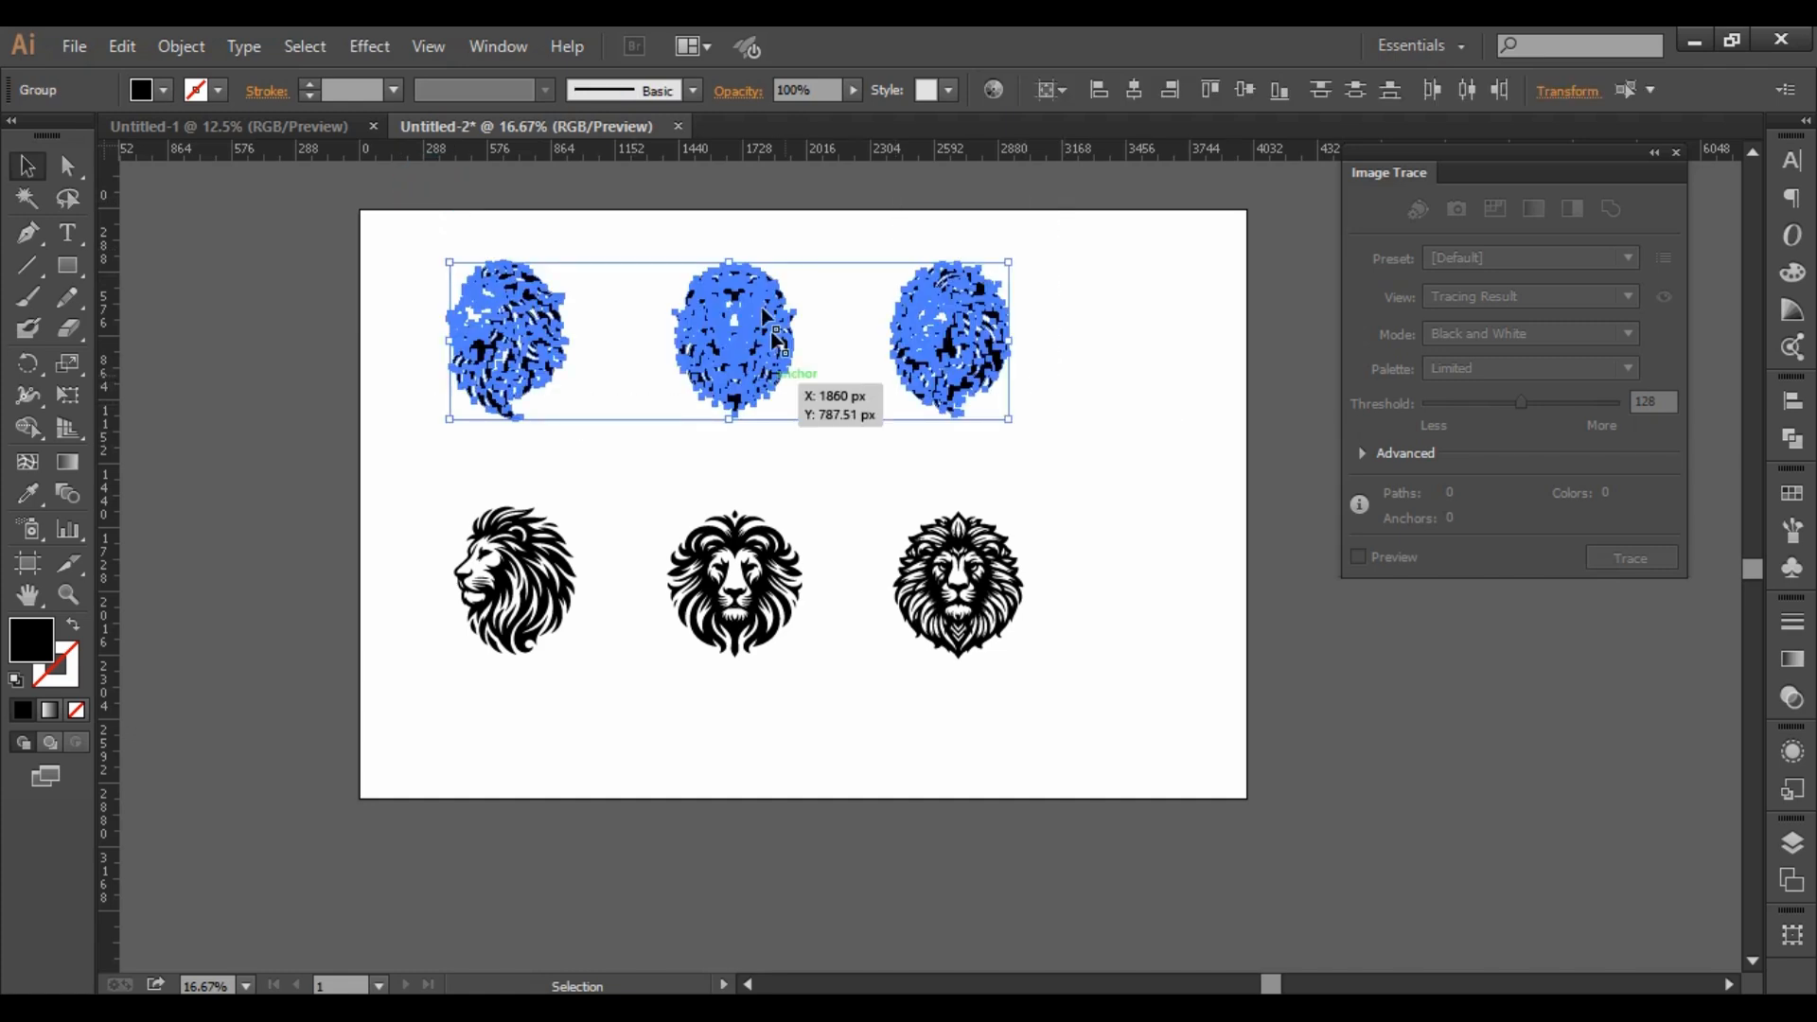
pyautogui.click(1084, 485)
pyautogui.moveTo(1025, 441); pyautogui.dragTo(1115, 470)
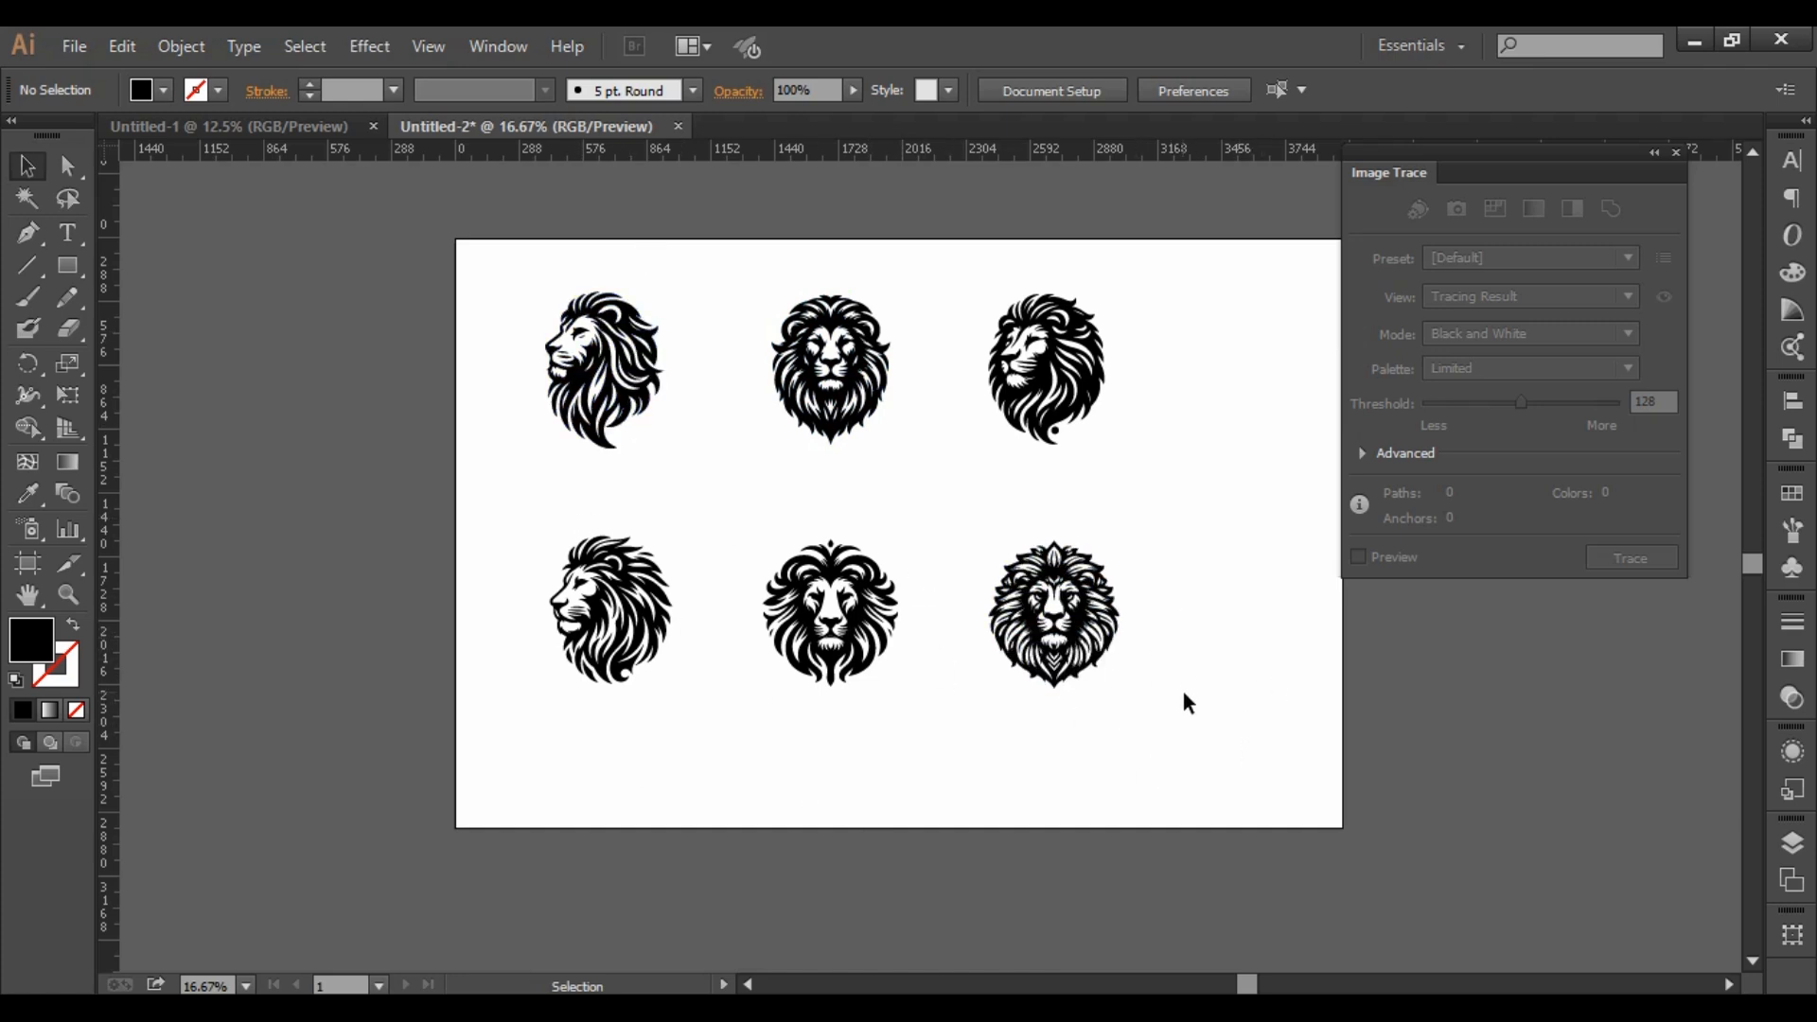
# Select the three bottom-row lions and open the choice of what they align to.
pyautogui.moveTo(1192, 693); pyautogui.dragTo(470, 564)
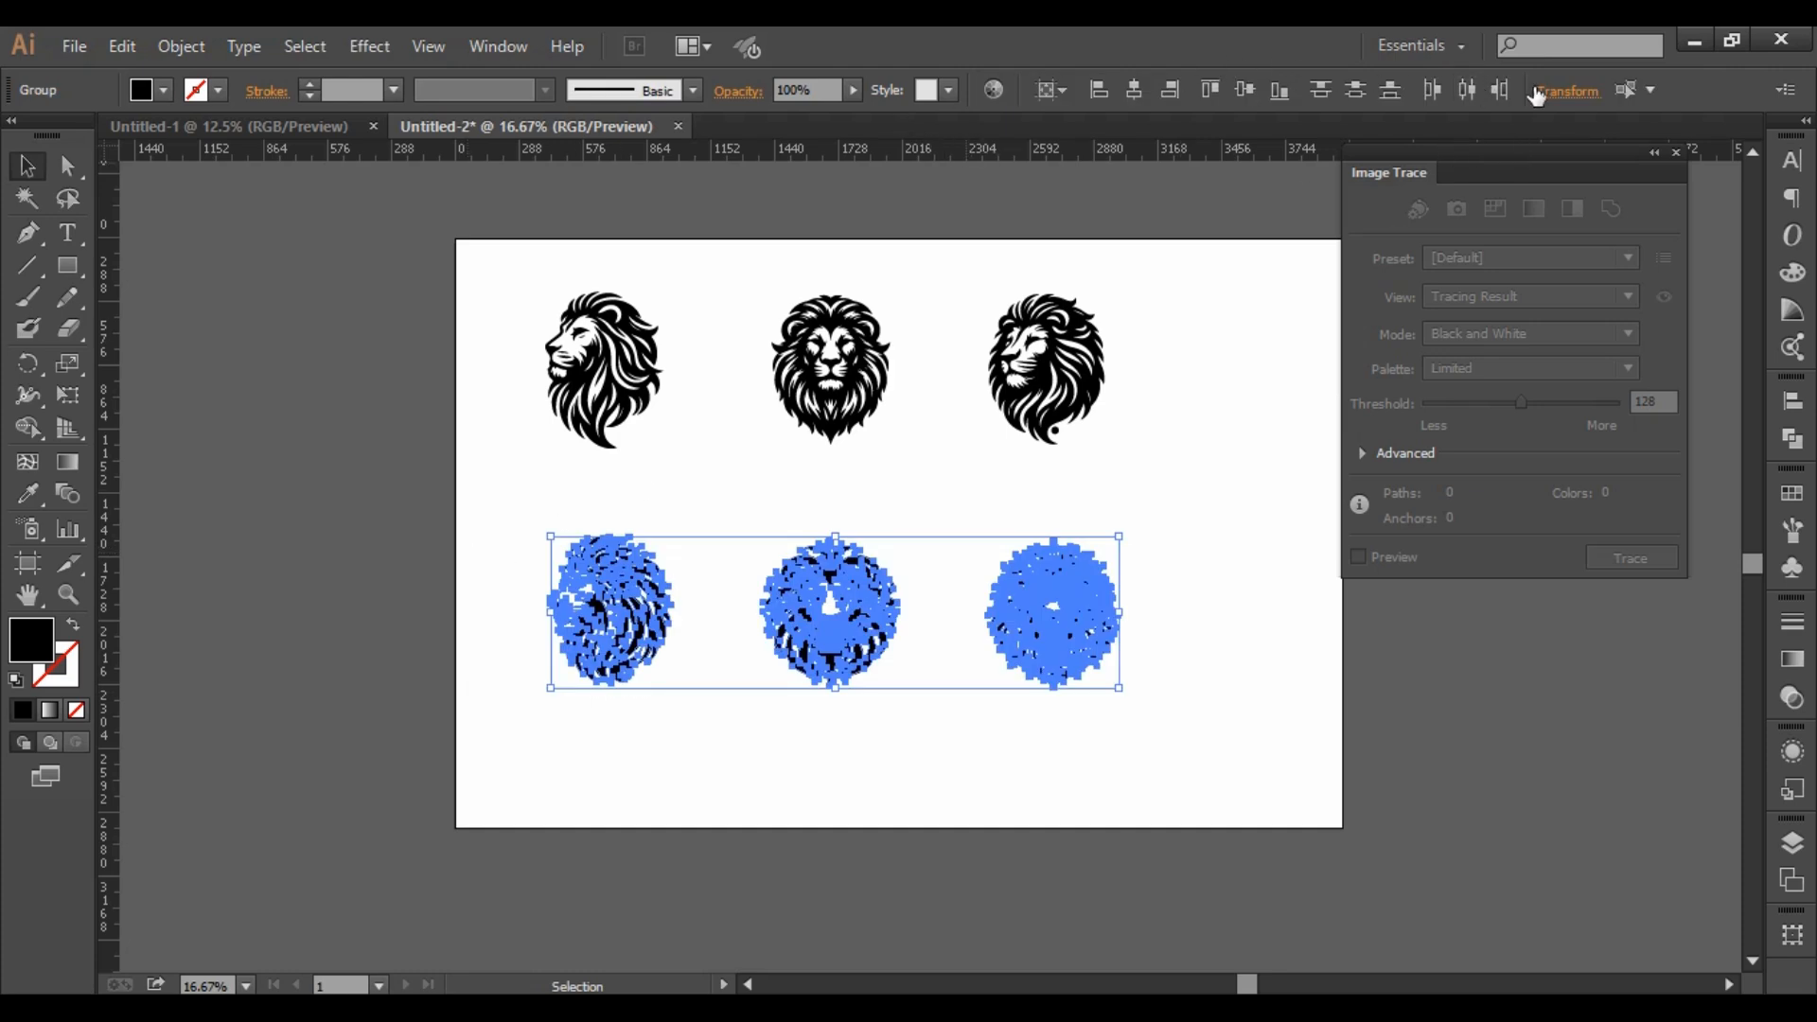
pyautogui.click(1064, 89)
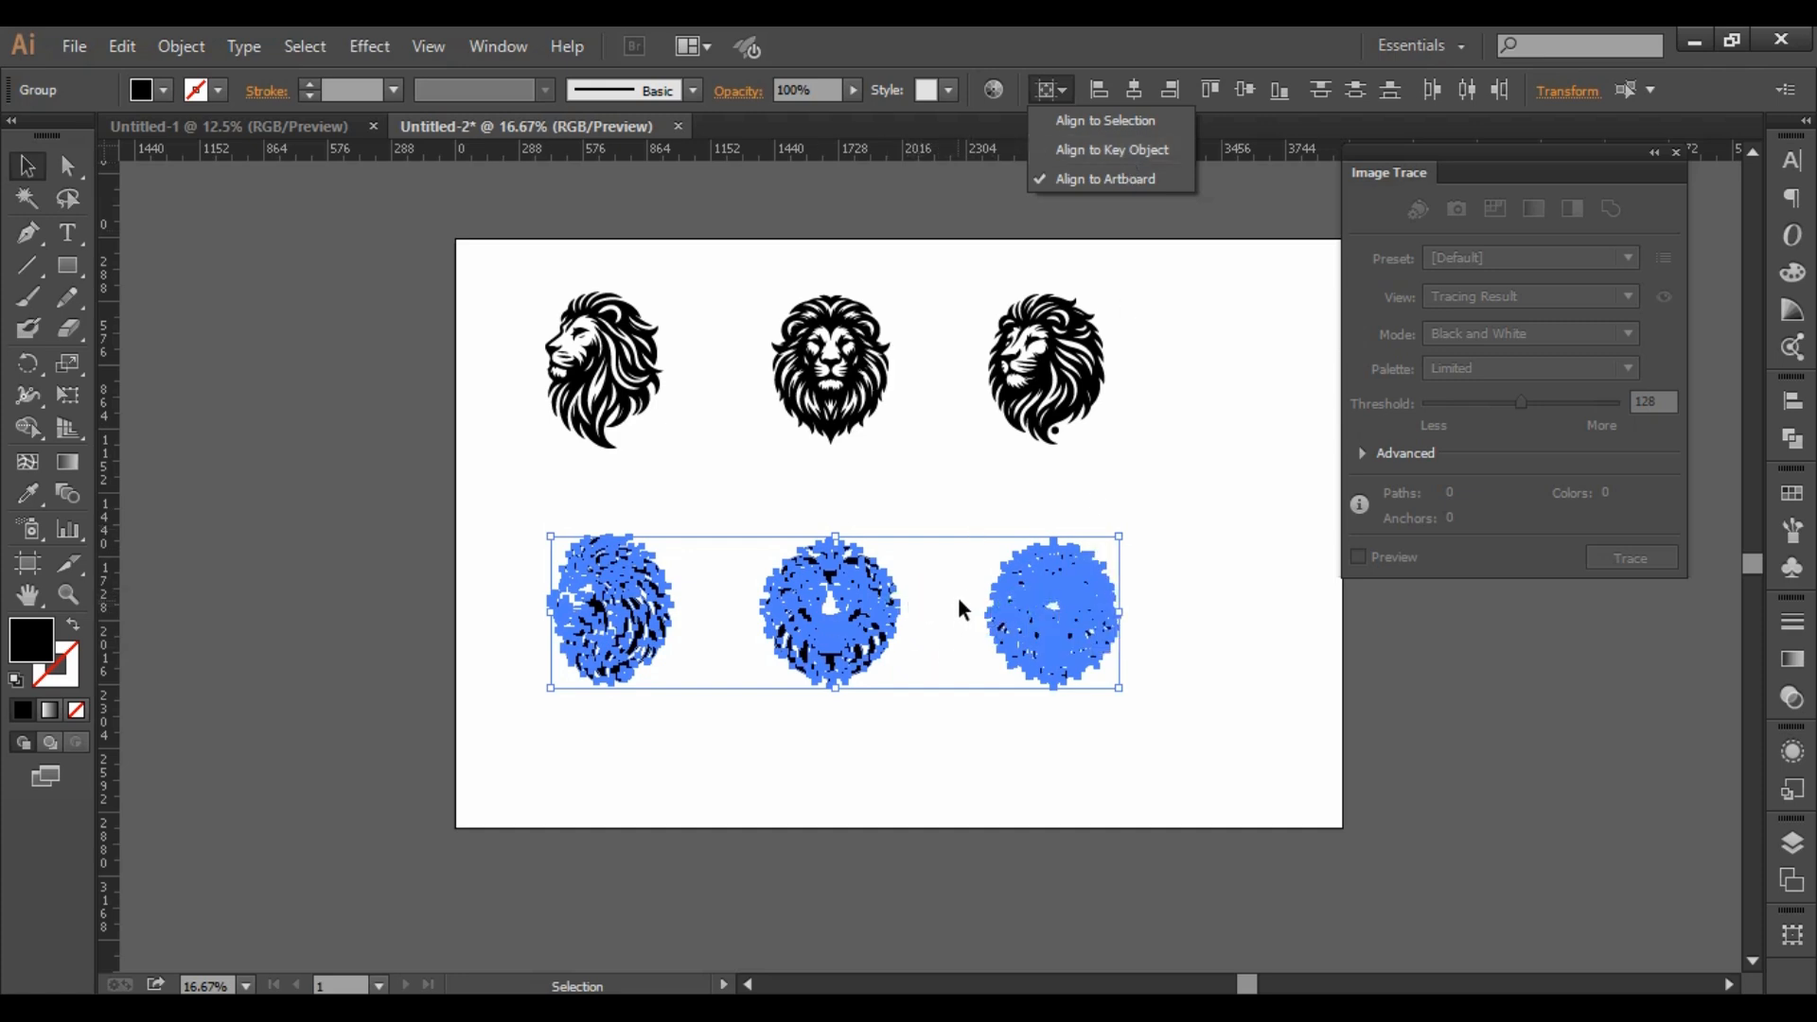
# Align the lower row of lions and the upper row of lions on their vertical centres, using Align to Selection.
pyautogui.click(1062, 121)
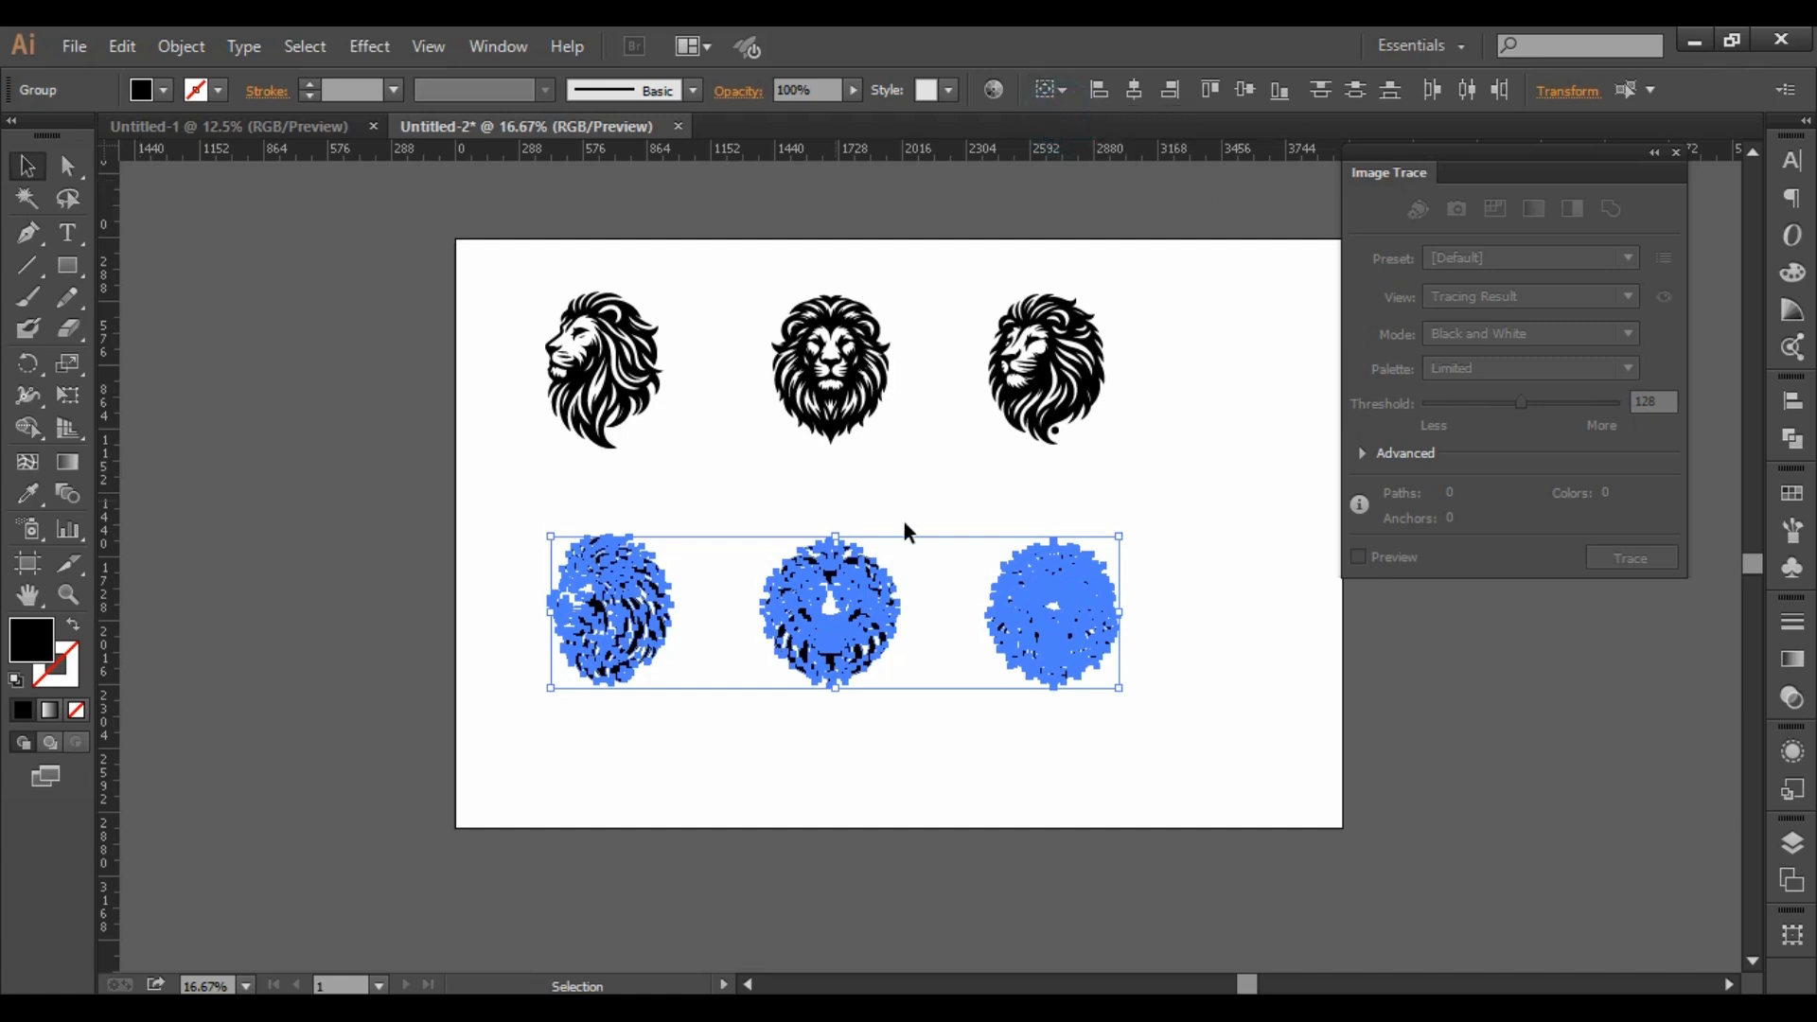
pyautogui.click(1248, 87)
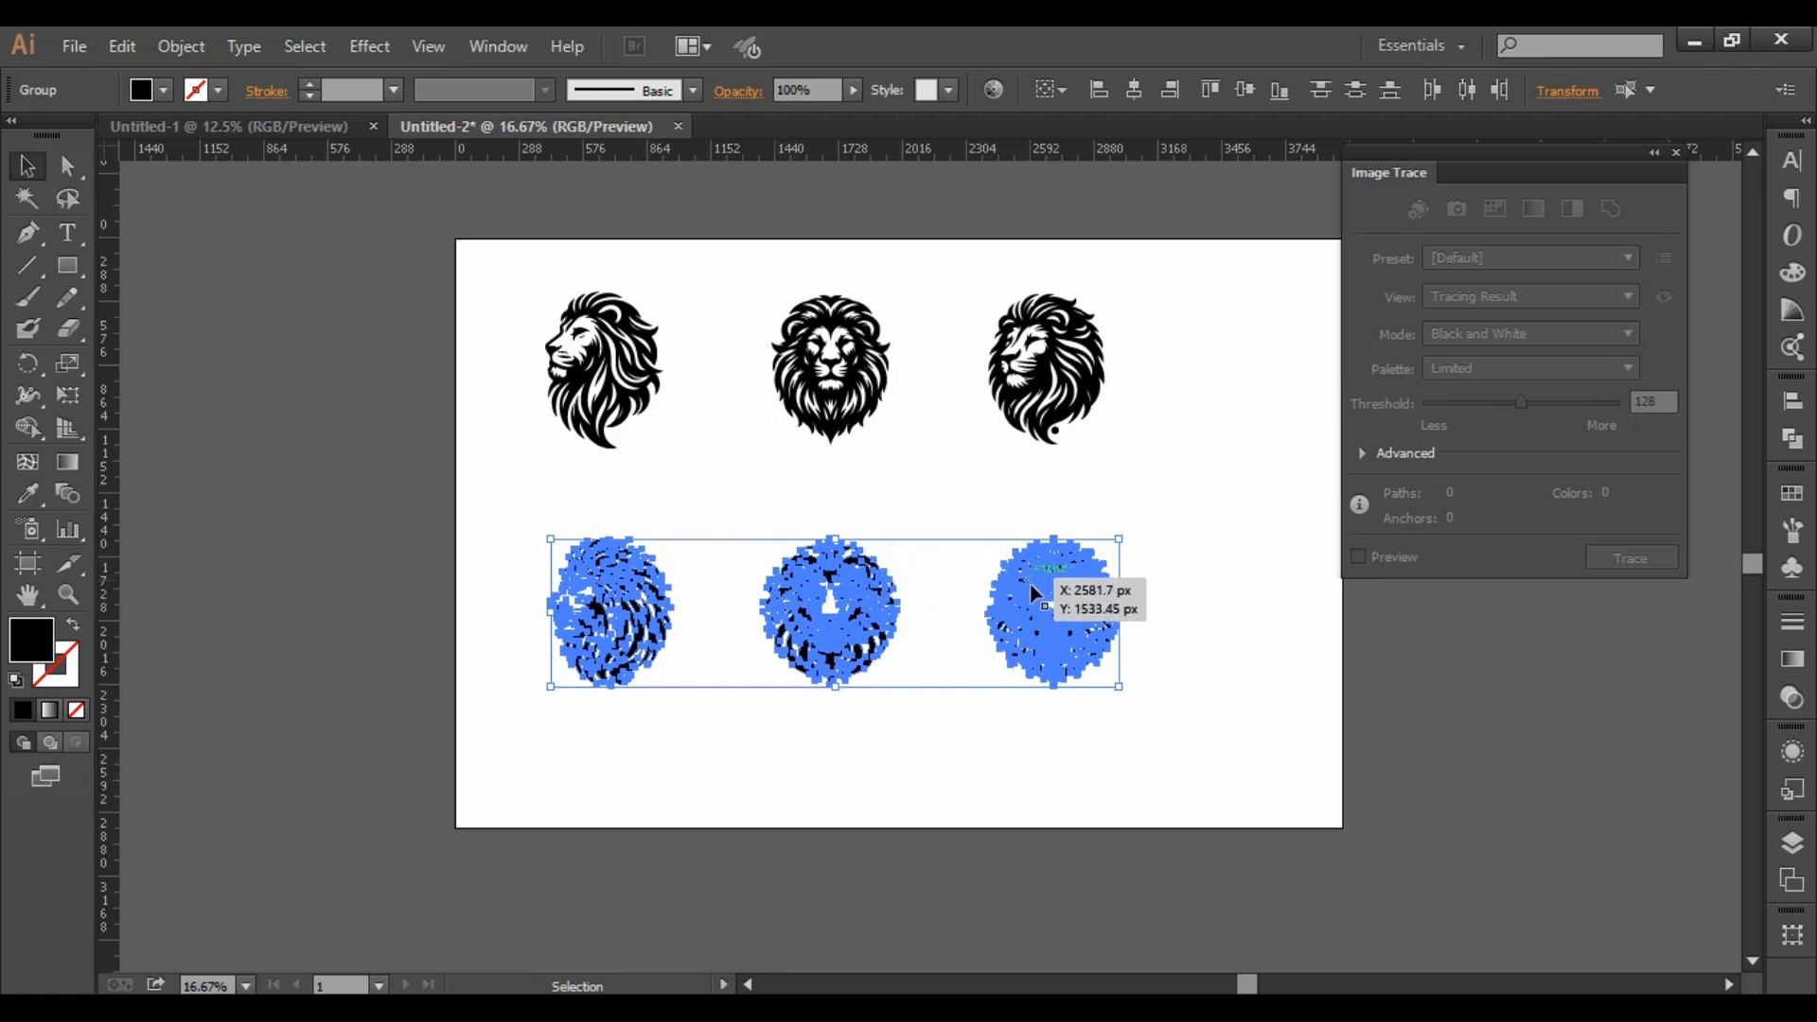
pyautogui.click(1199, 479)
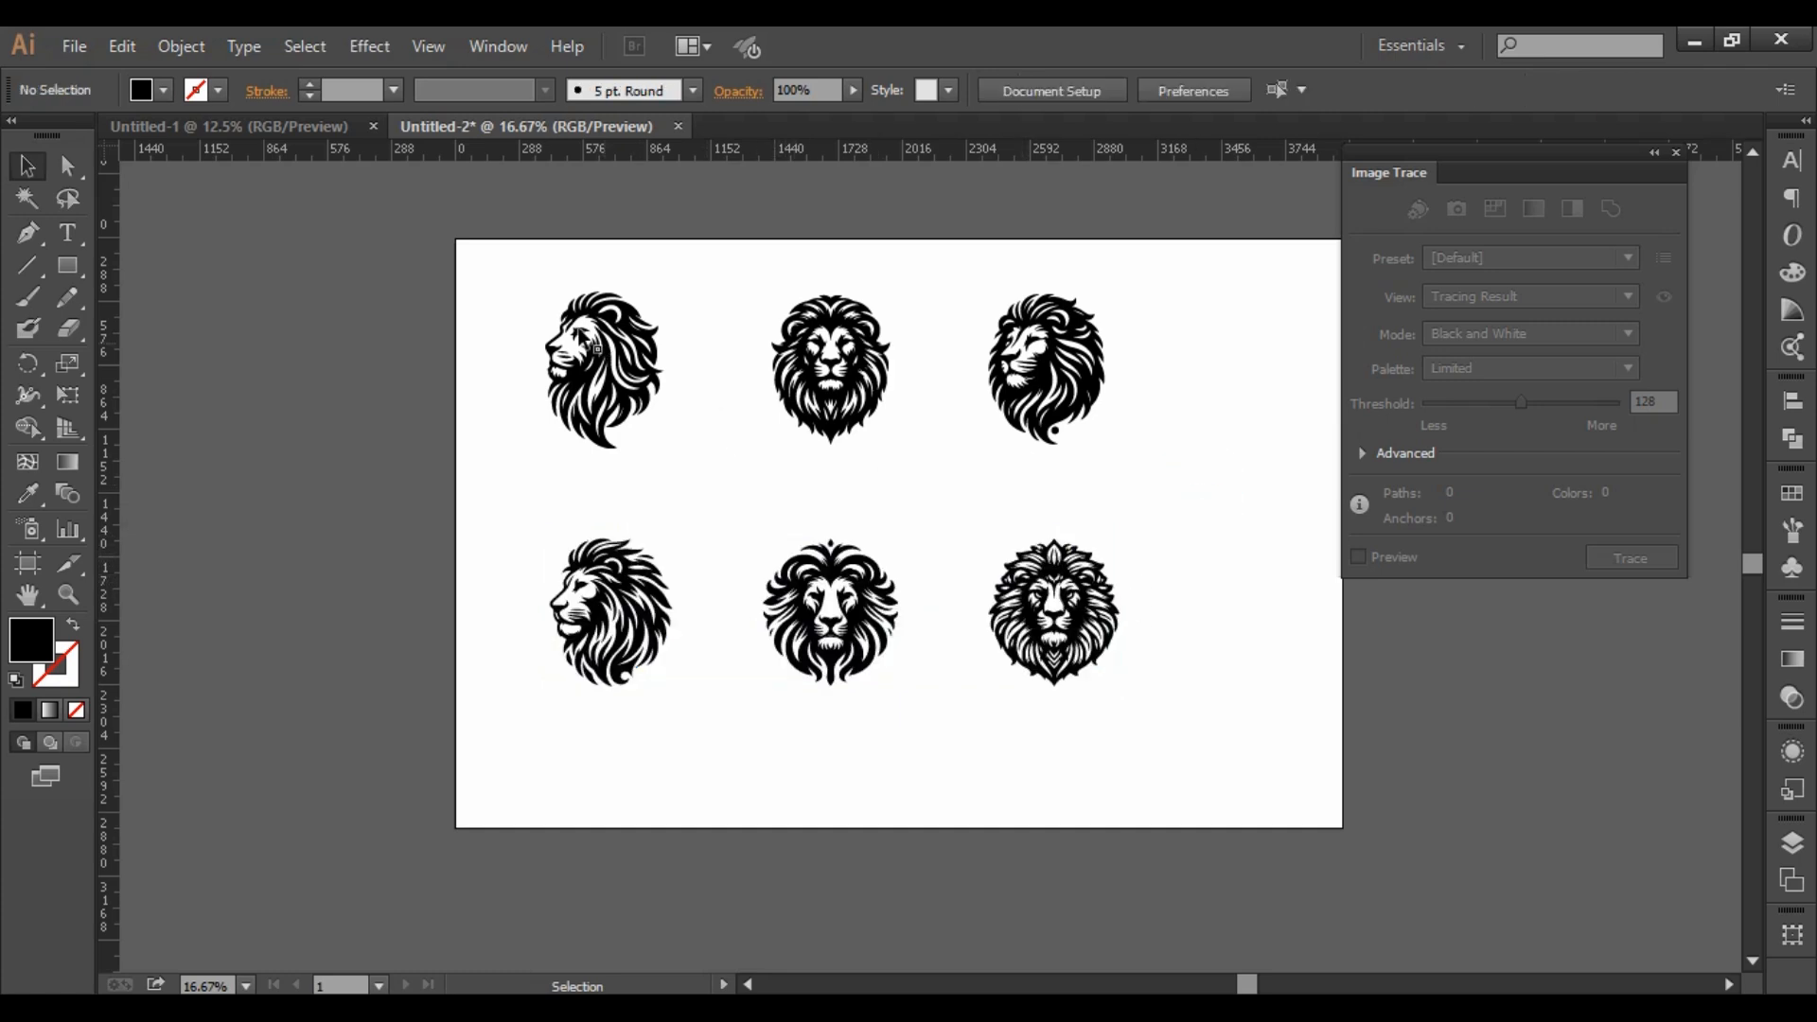
pyautogui.moveTo(943, 377); pyautogui.dragTo(1233, 405)
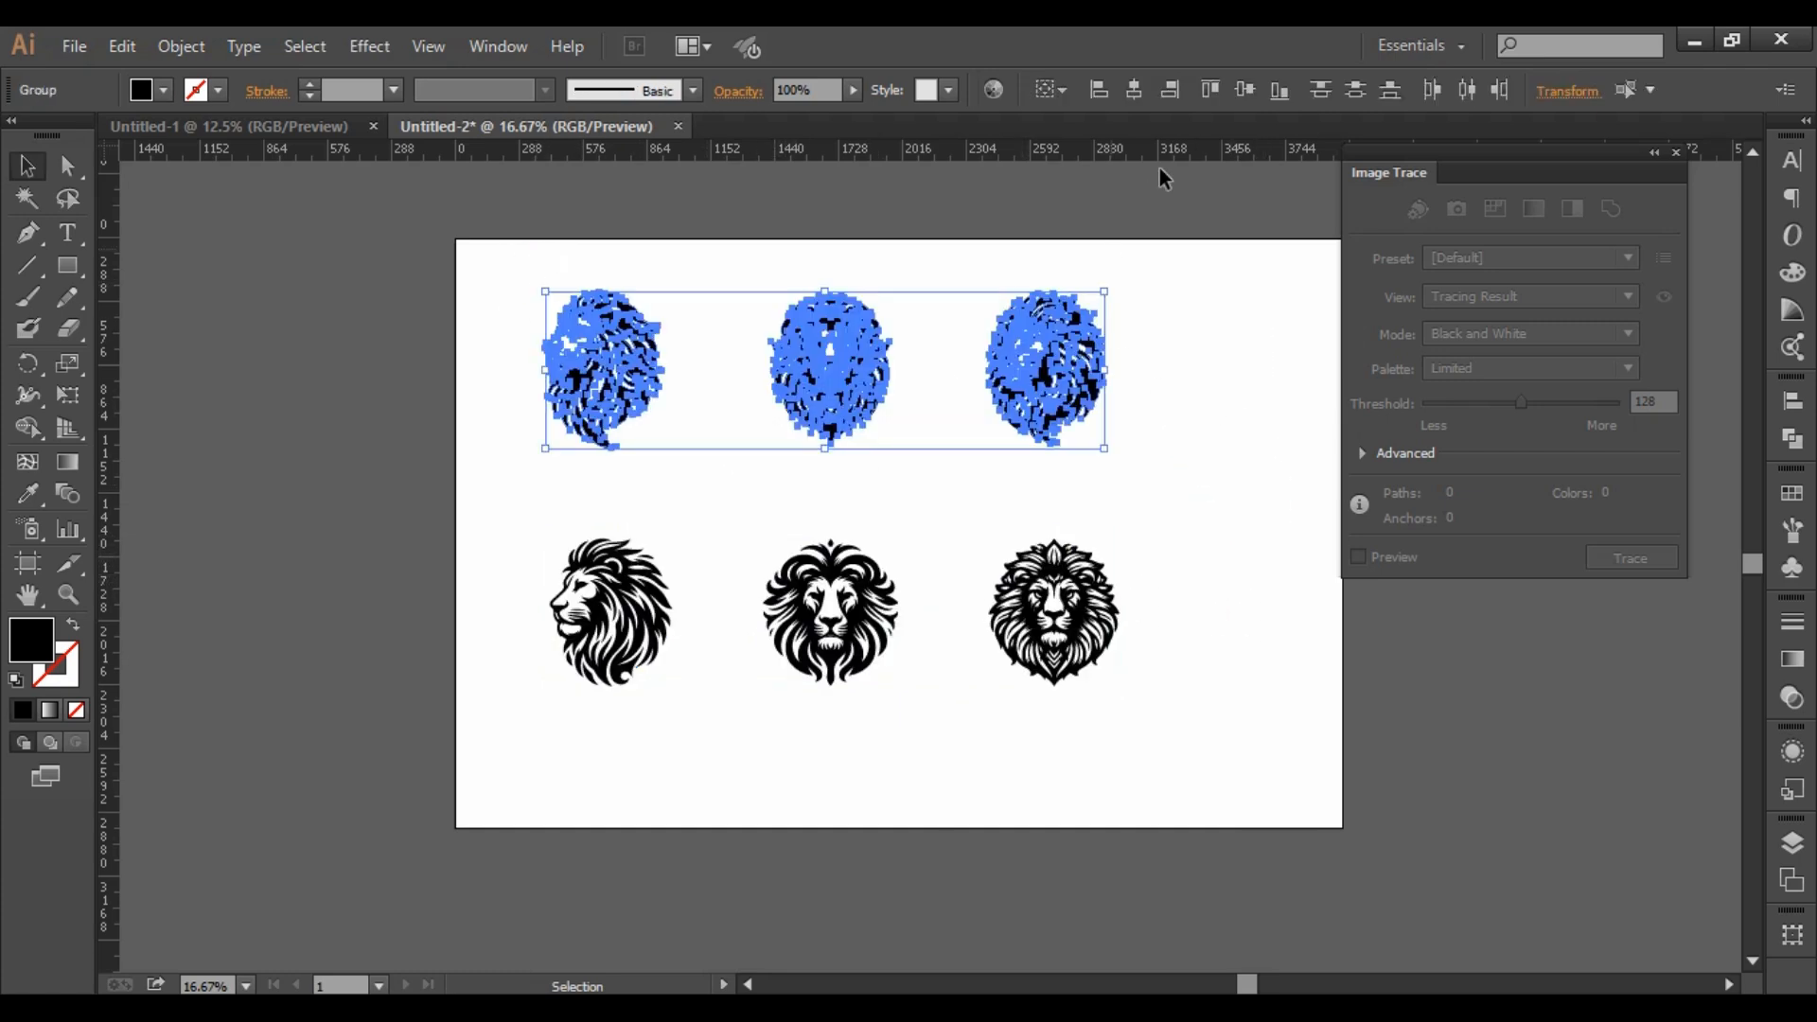
pyautogui.click(1249, 93)
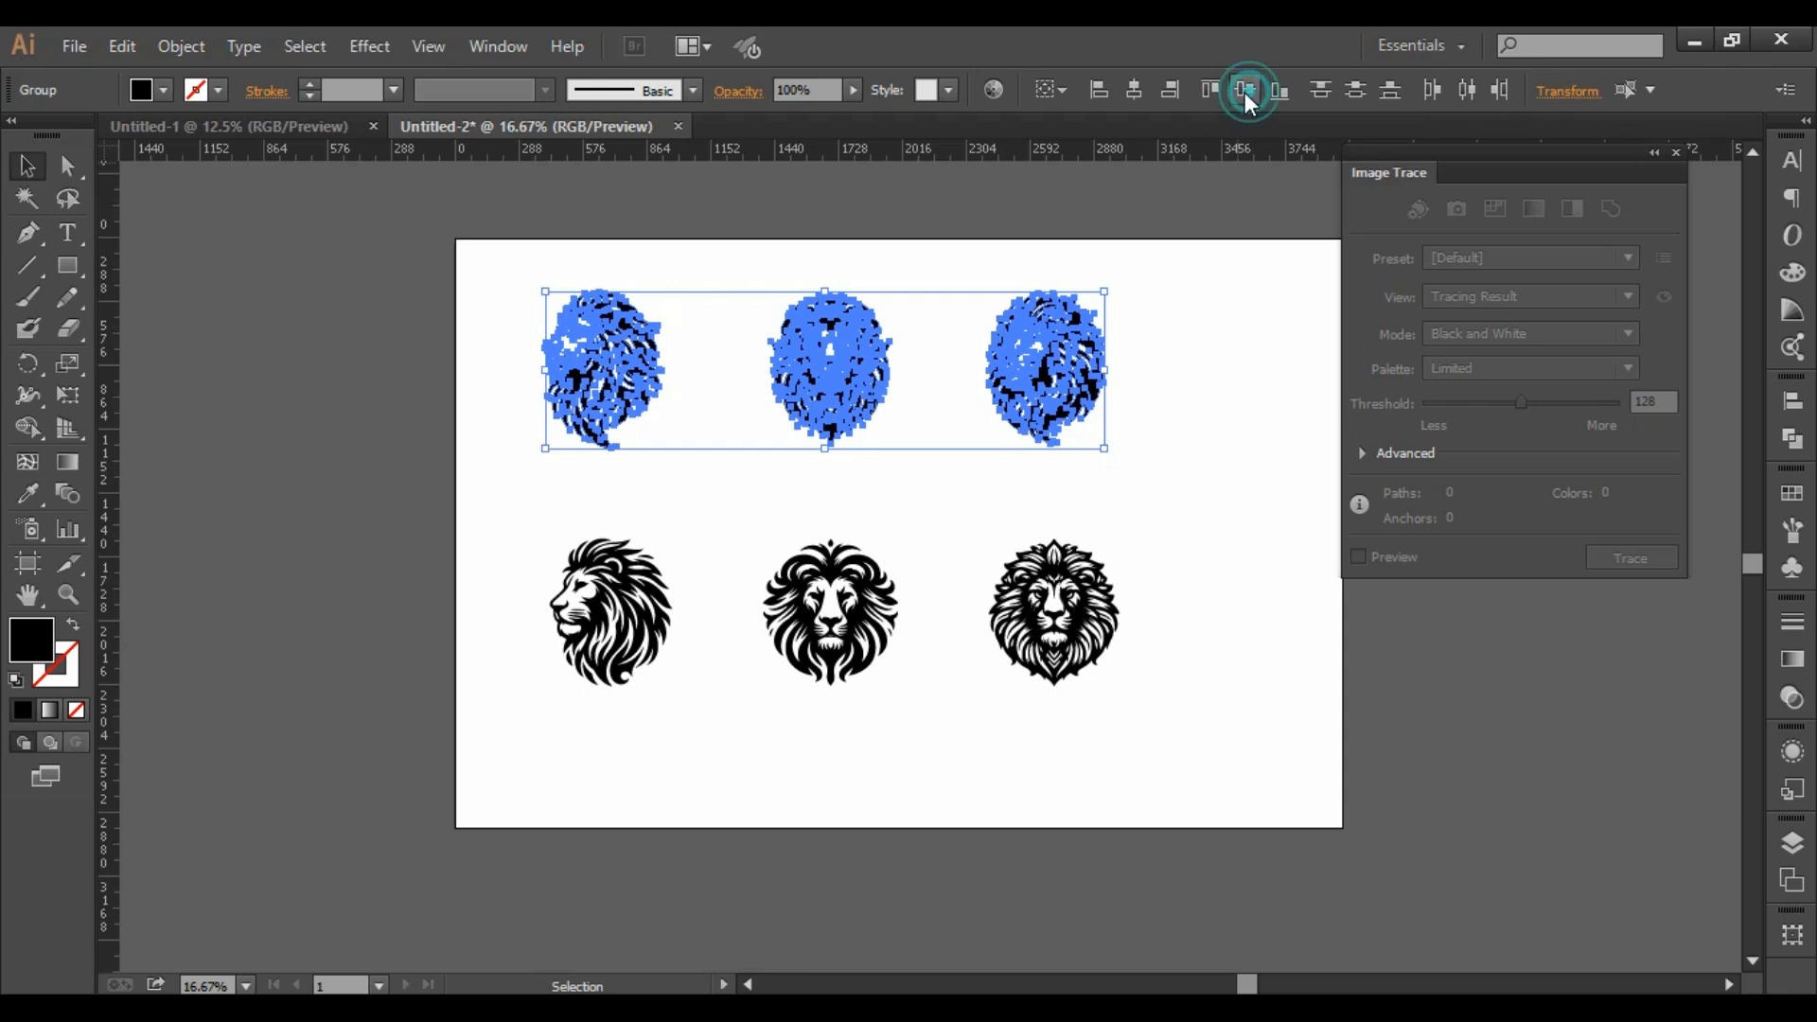
pyautogui.click(1236, 454)
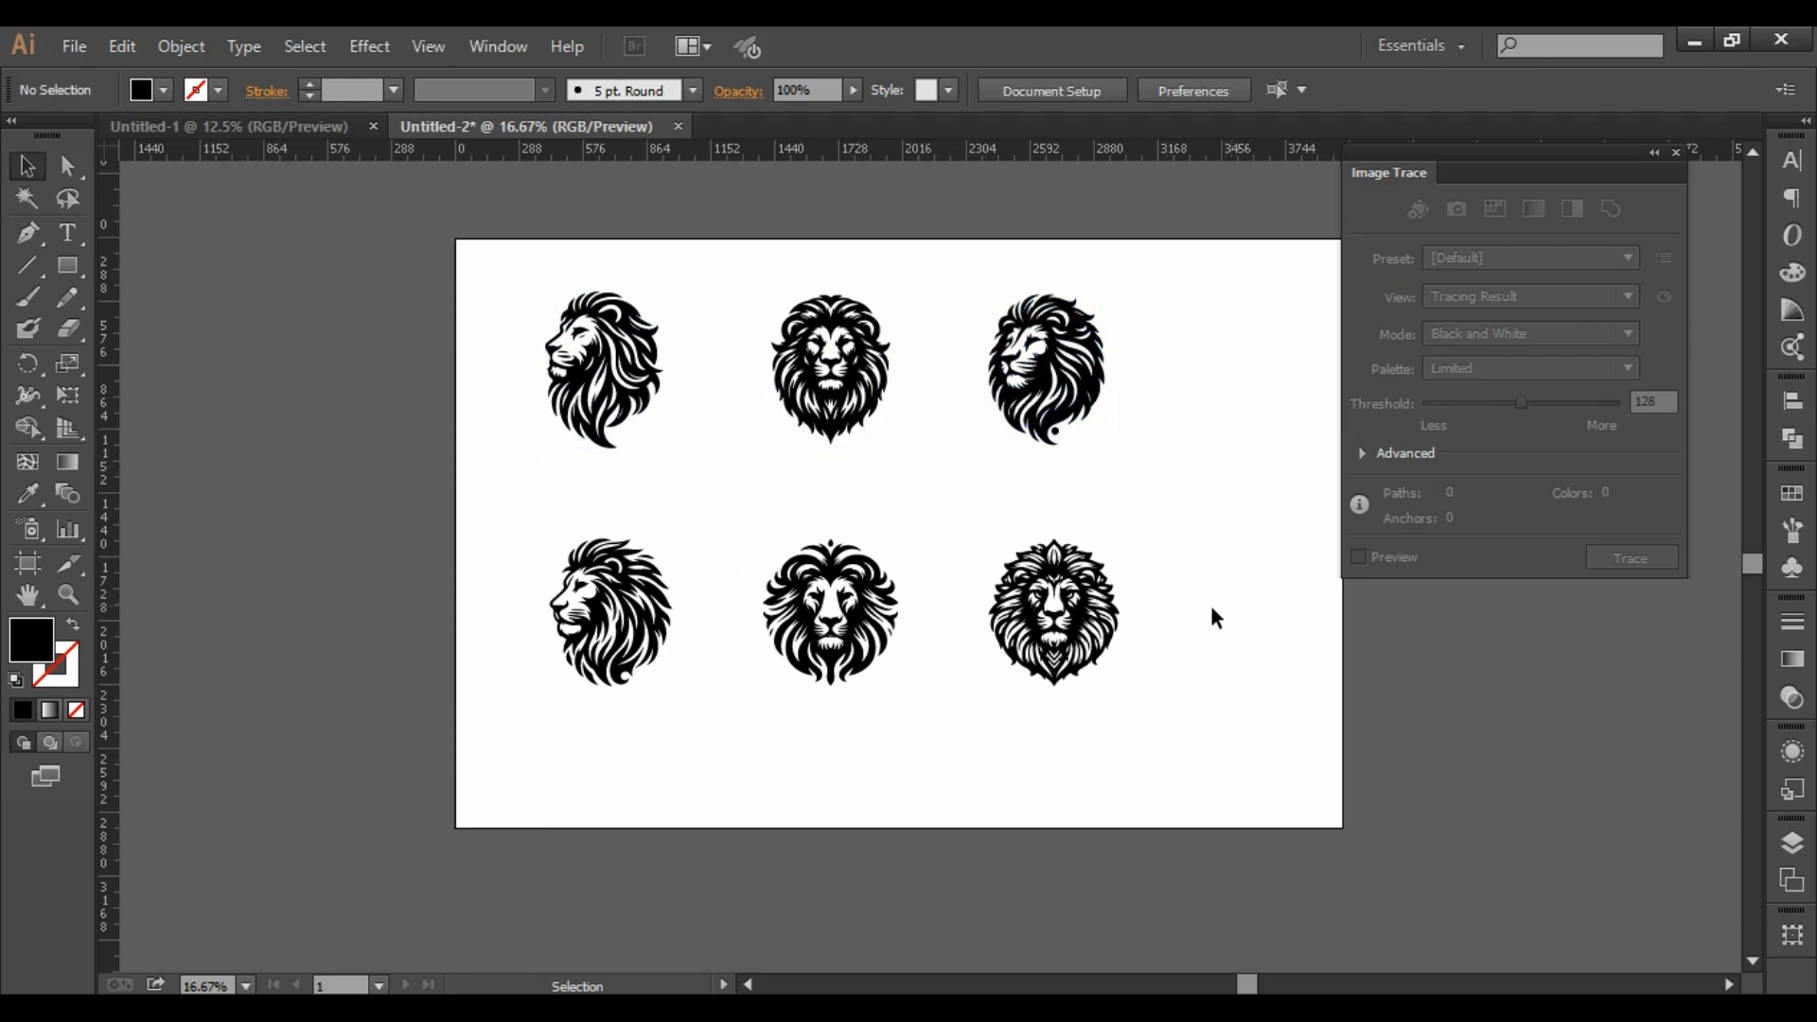
# Horizontally centre-align the two lions in each of the three columns.
pyautogui.moveTo(959, 230); pyautogui.dragTo(1166, 755)
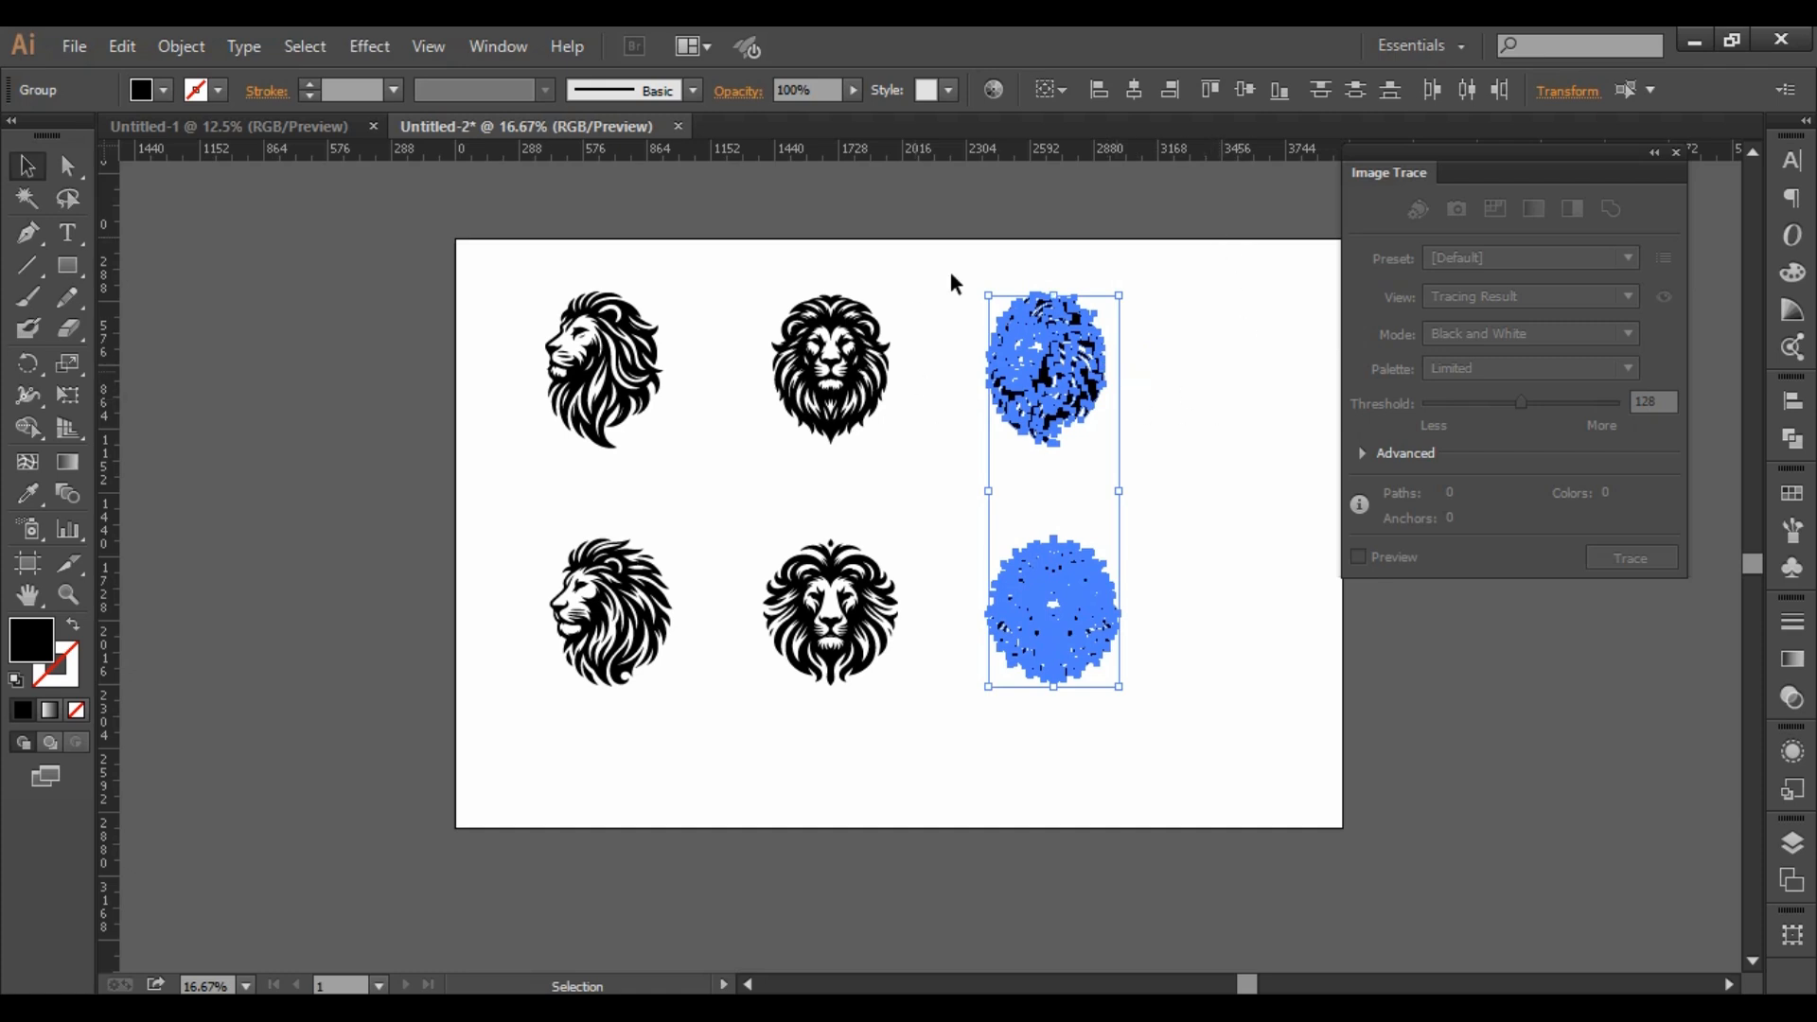
pyautogui.click(1133, 90)
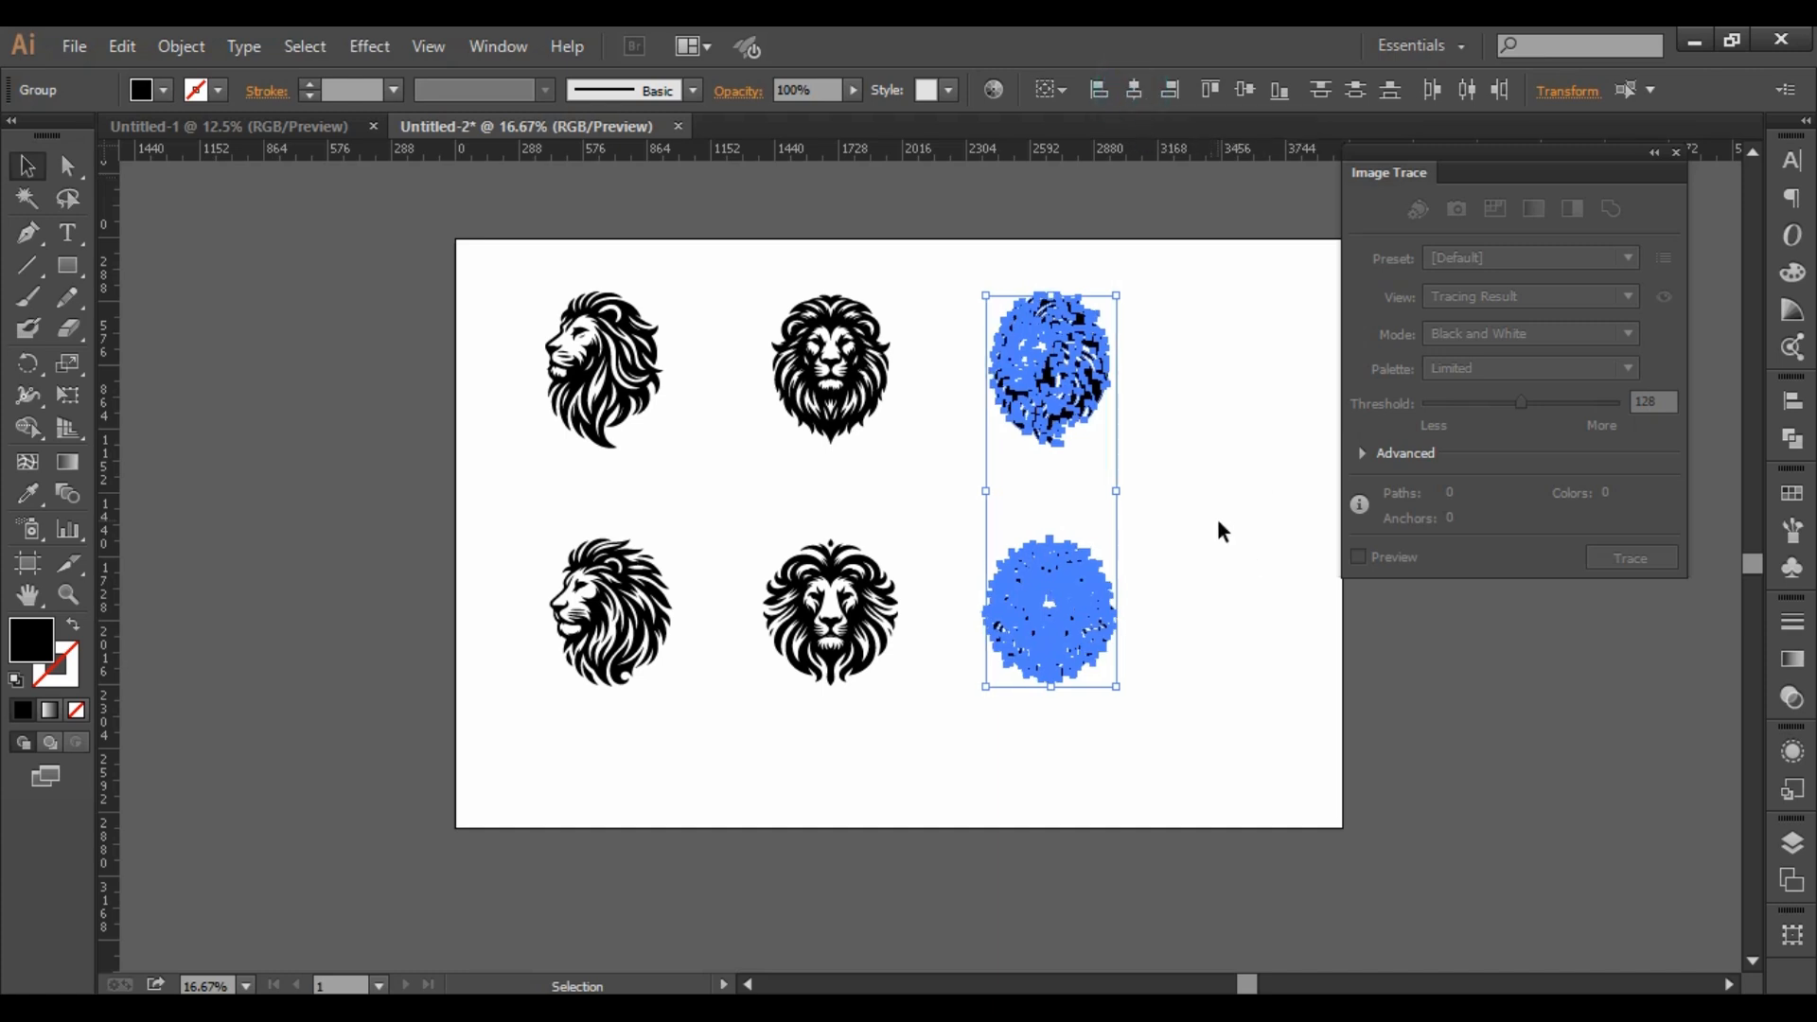
pyautogui.moveTo(754, 239); pyautogui.dragTo(906, 704)
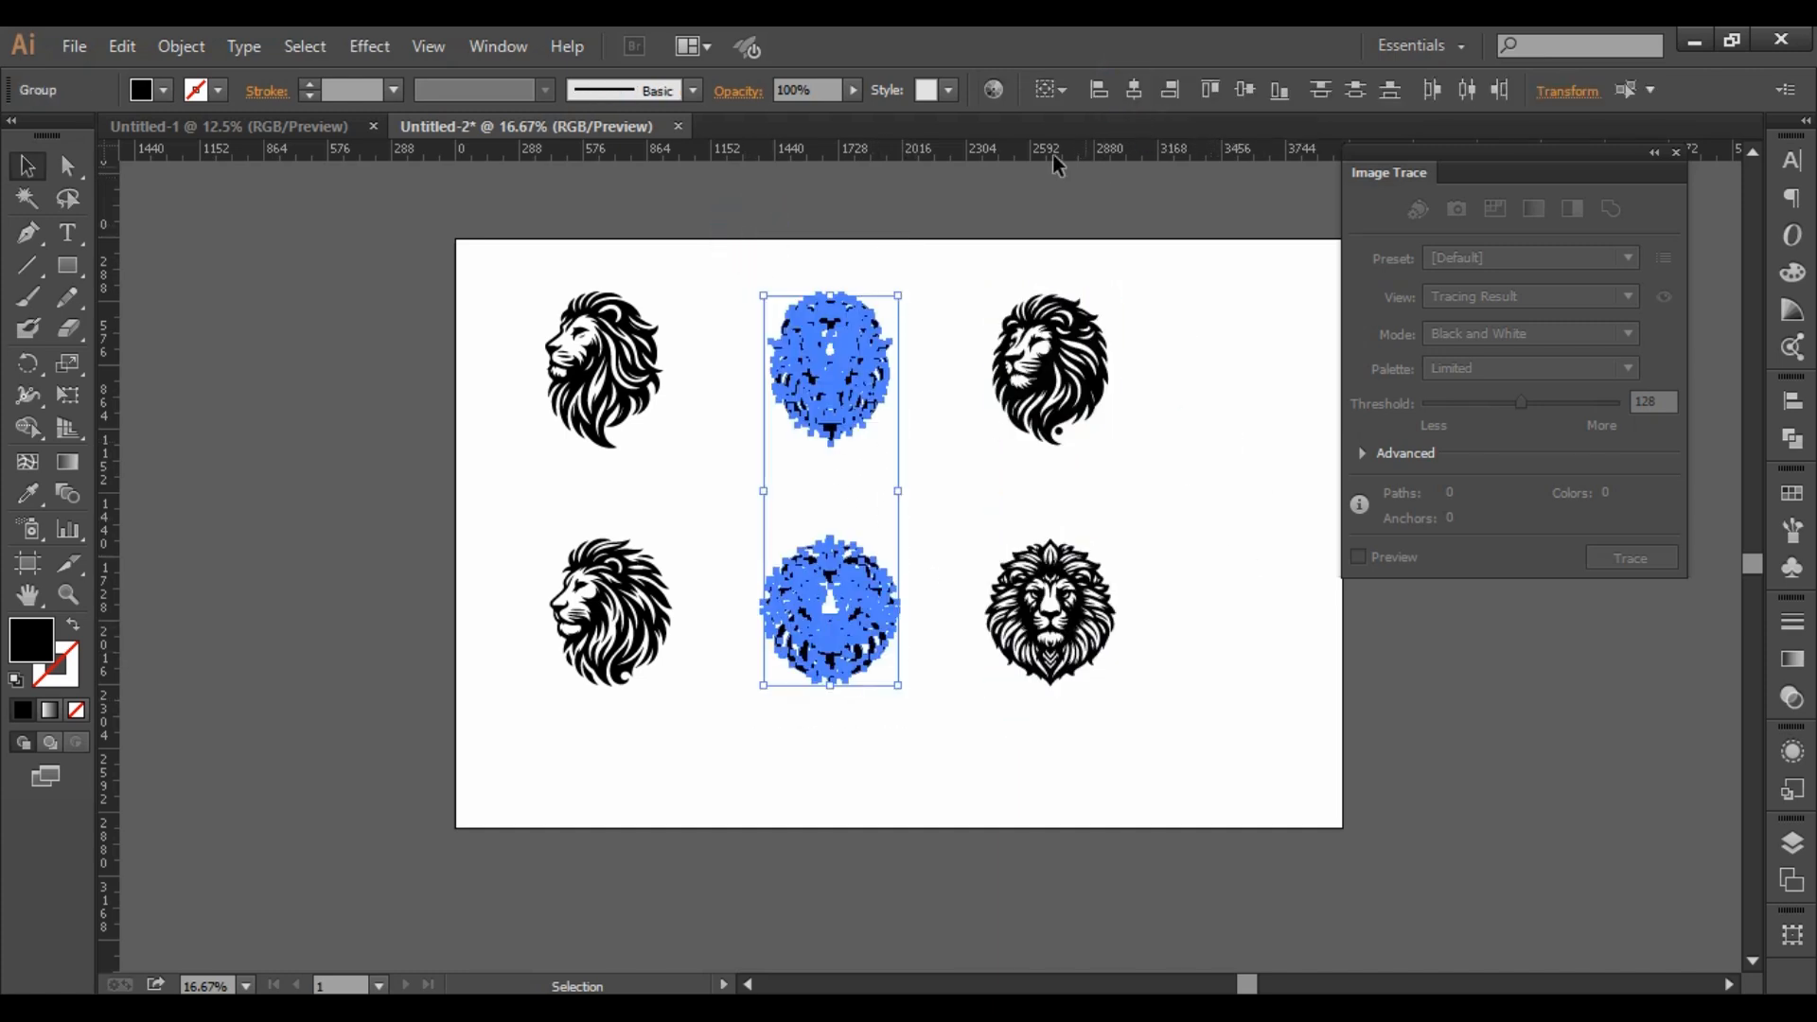
pyautogui.click(1134, 92)
pyautogui.moveTo(632, 493); pyautogui.dragTo(685, 730)
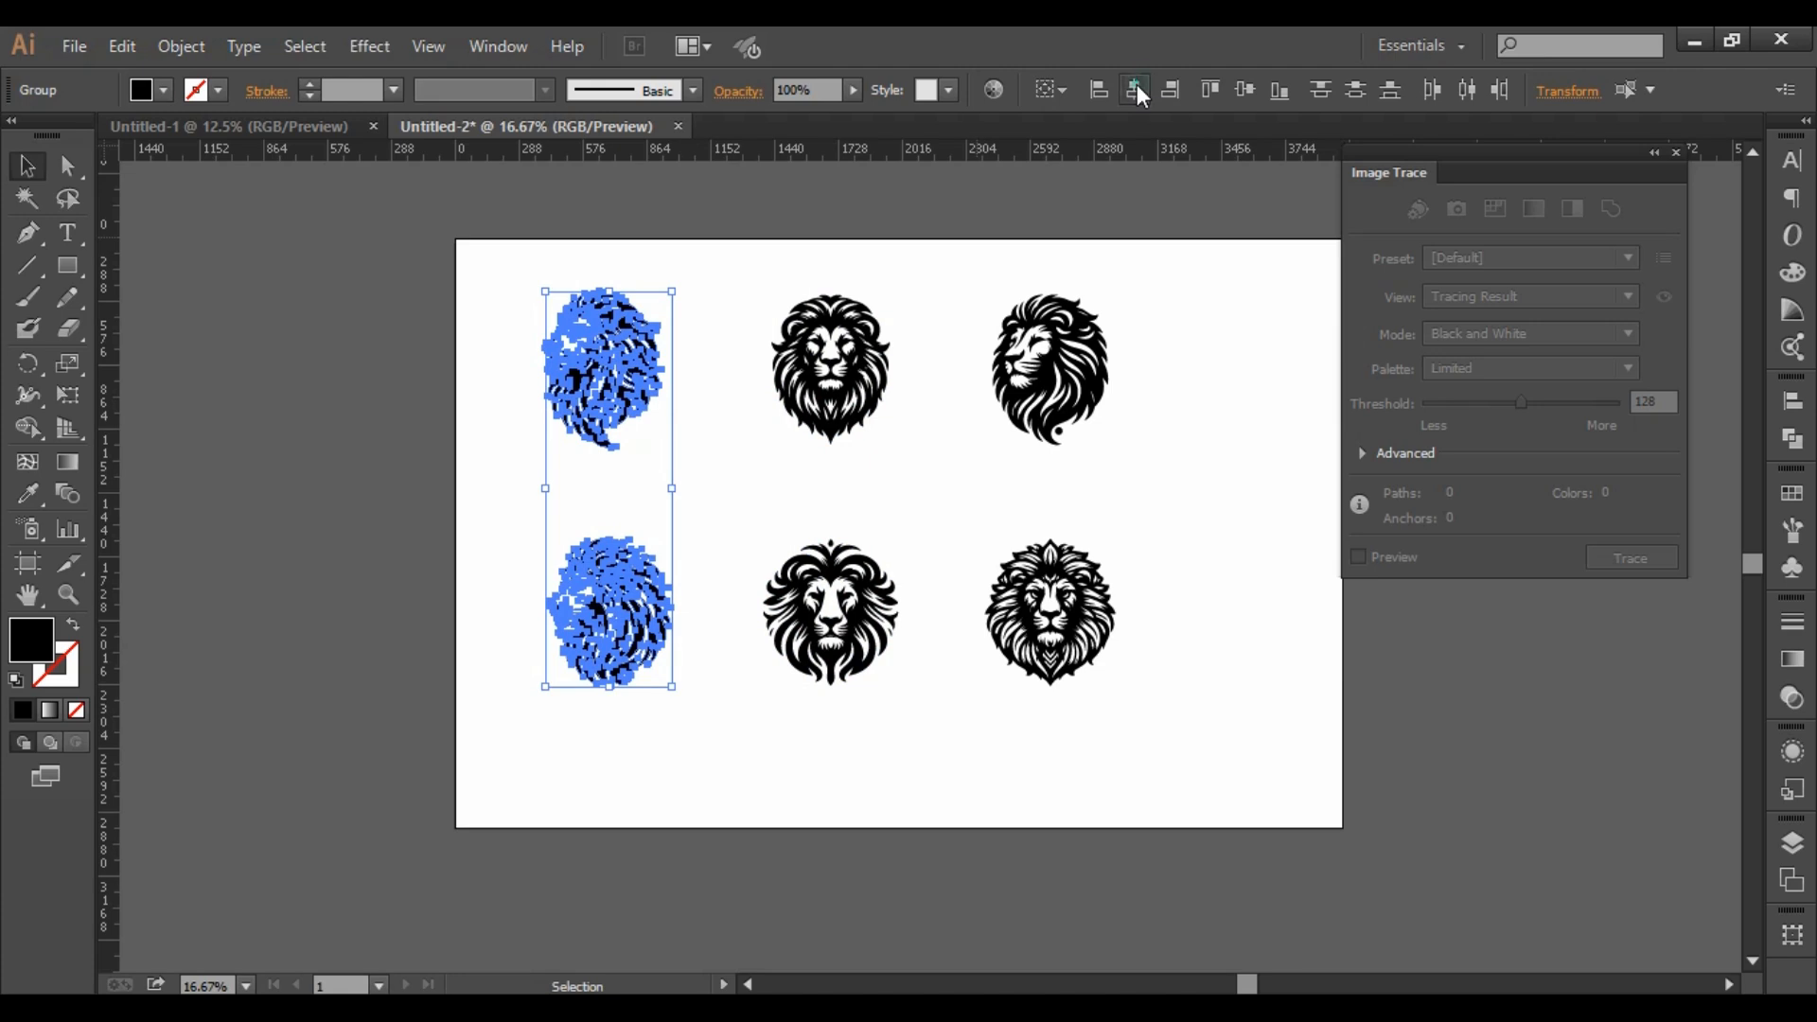
pyautogui.click(1136, 89)
pyautogui.click(1171, 417)
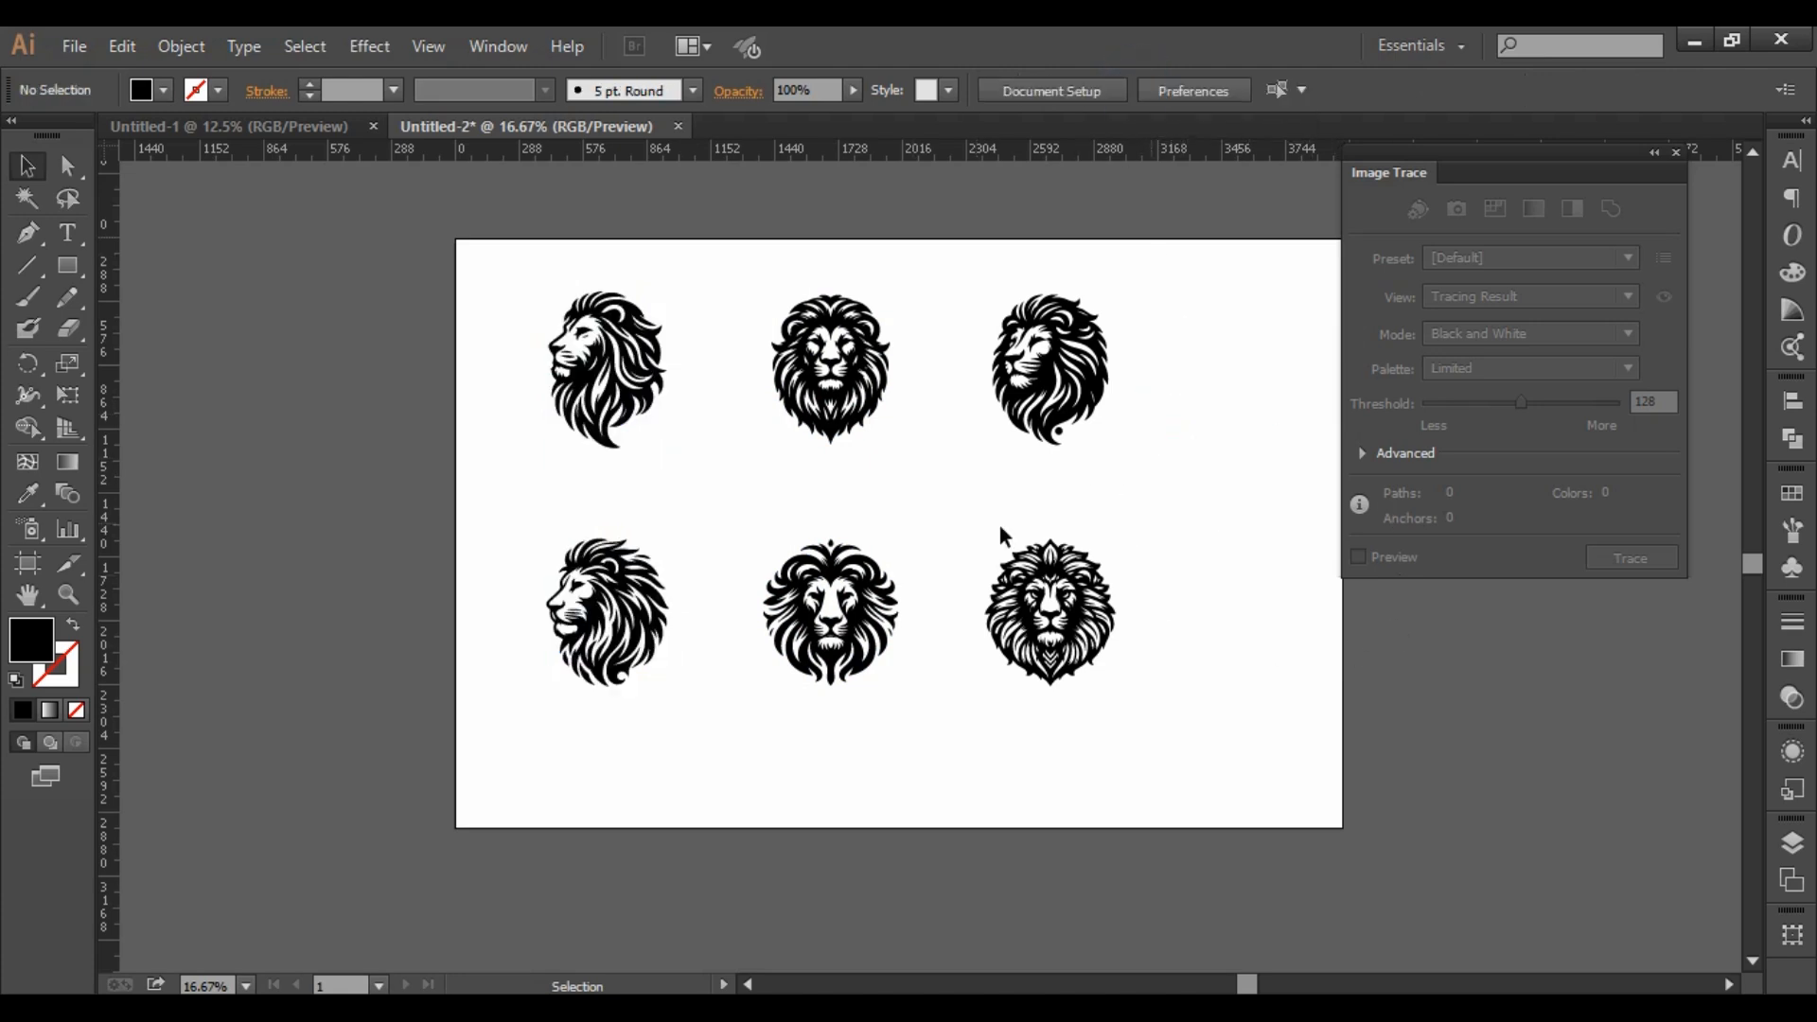
# Group all six lions and scale the group up proportionally to fill more of the artboard.
pyautogui.moveTo(460, 245); pyautogui.dragTo(1186, 775)
pyautogui.press('ctrl')
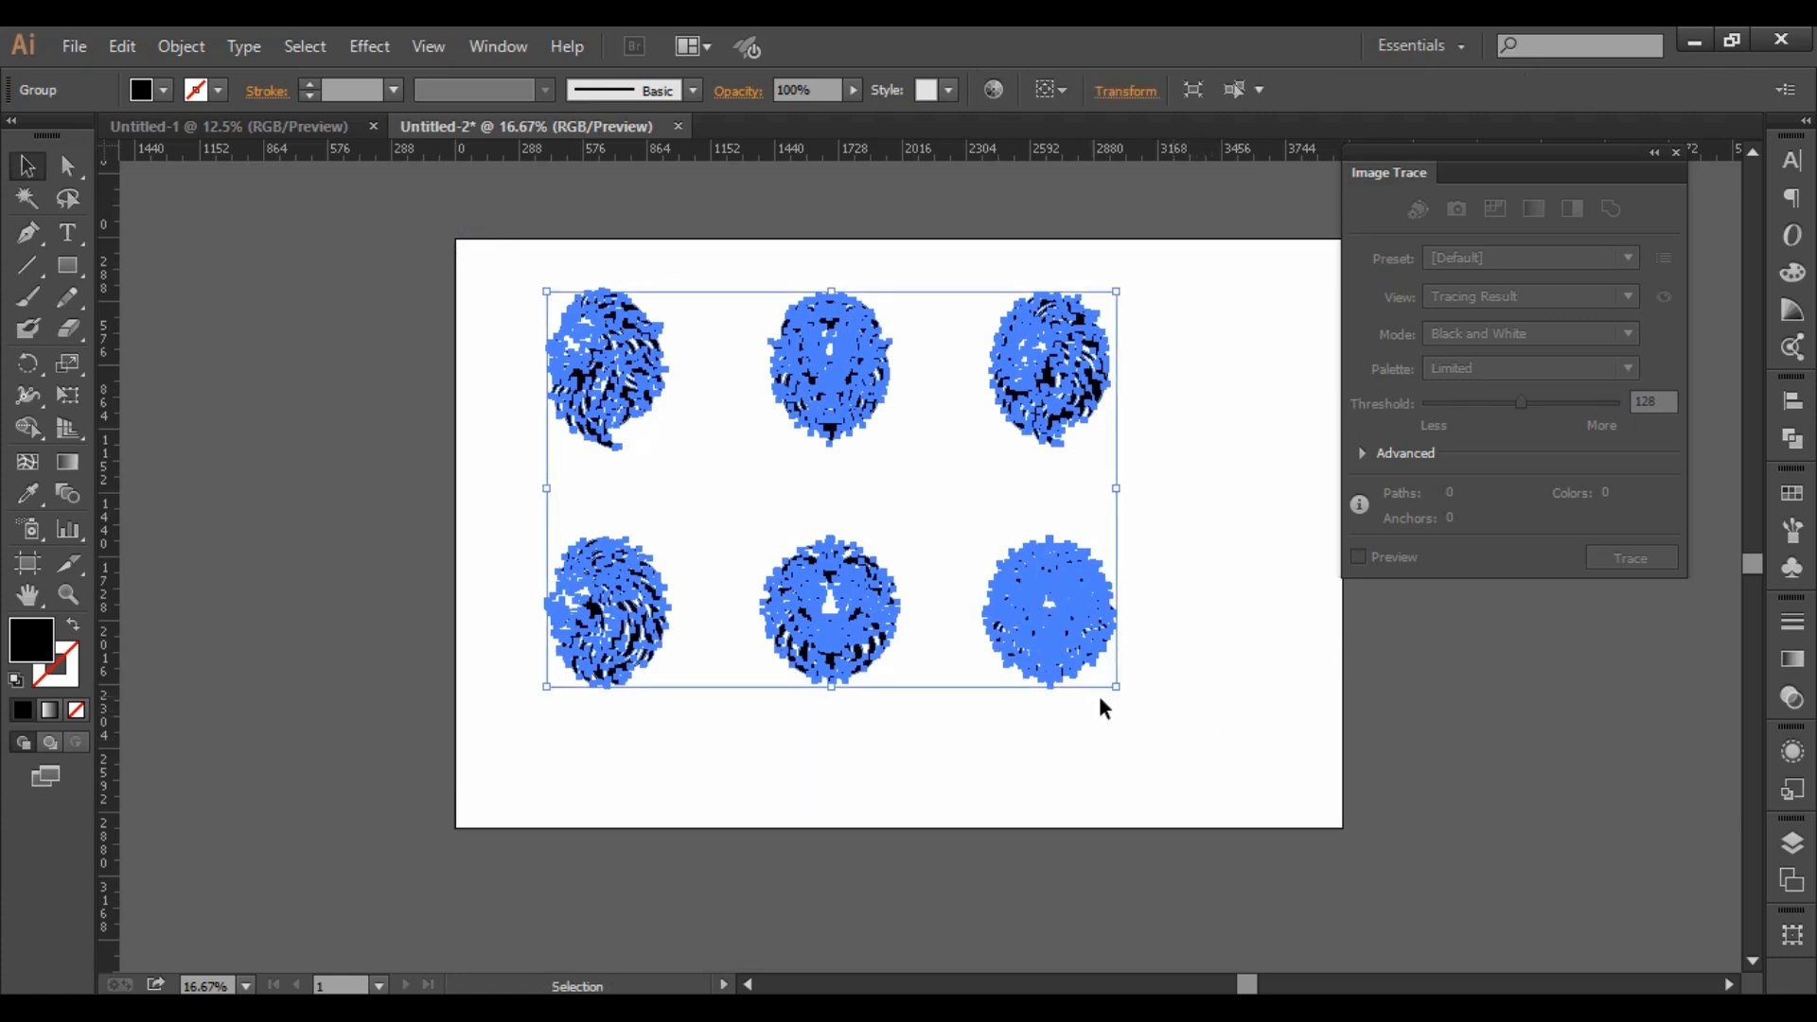
pyautogui.moveTo(1116, 687); pyautogui.dragTo(1234, 781)
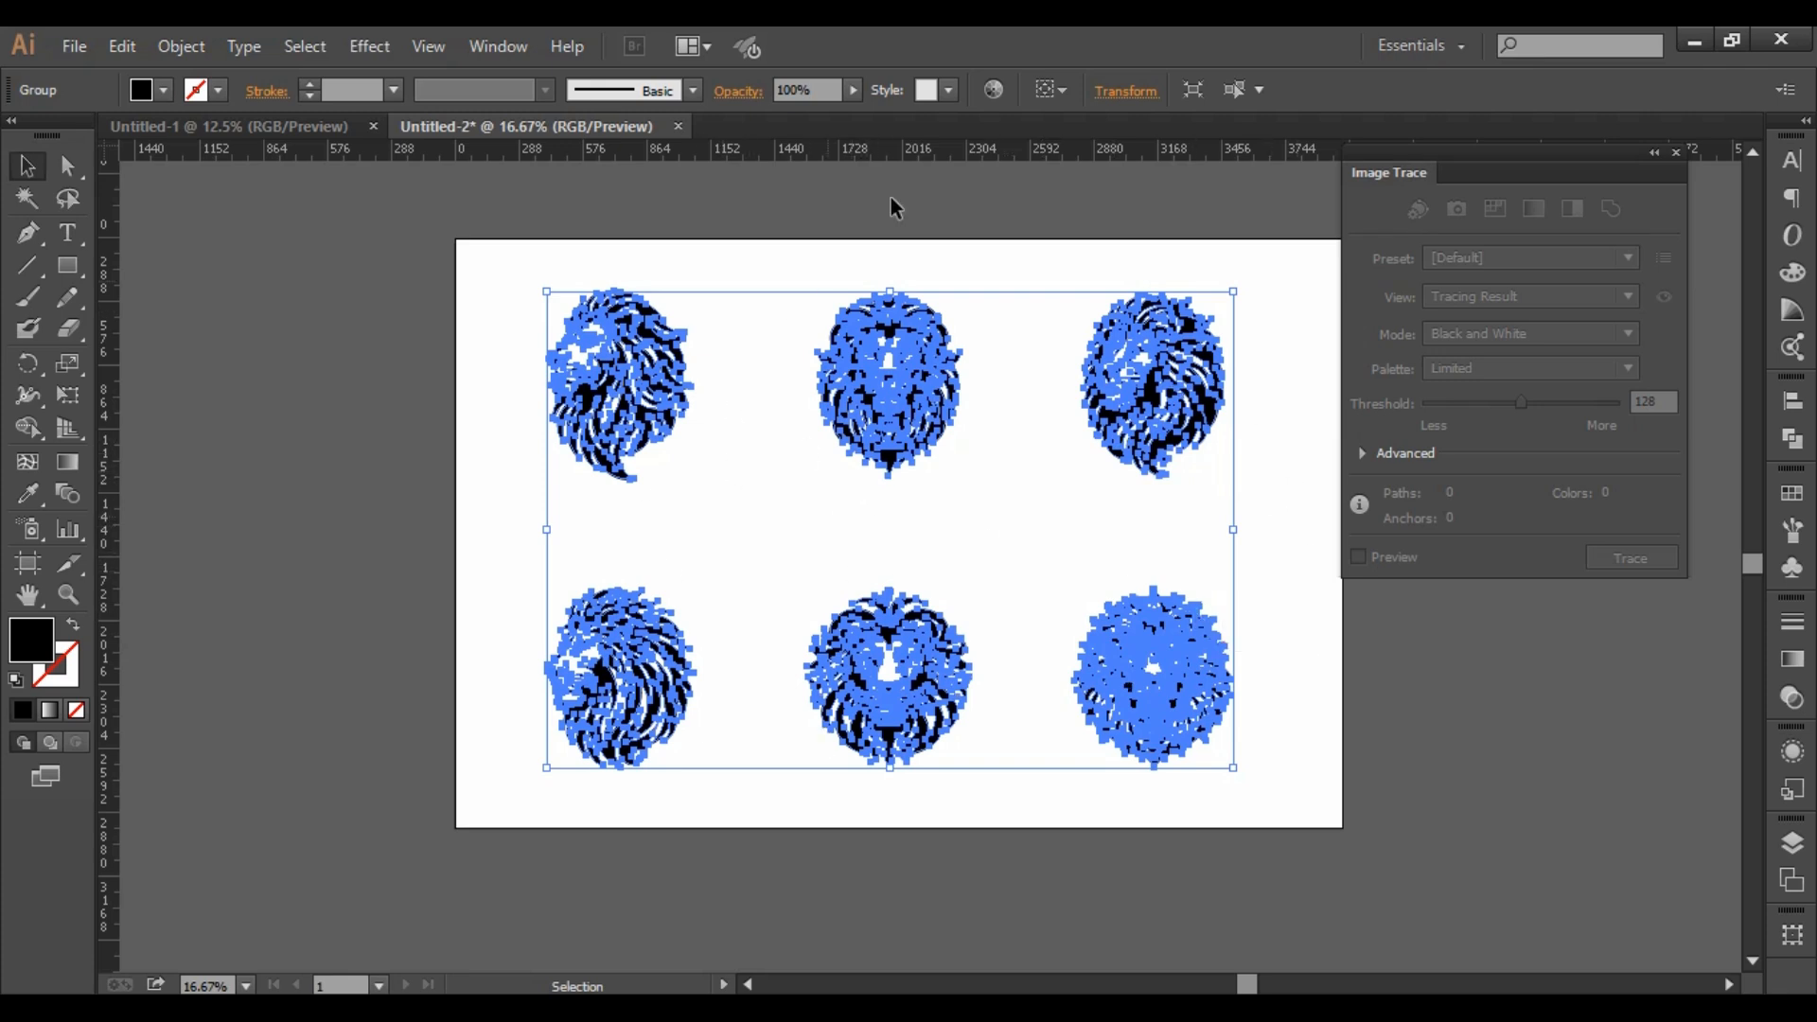
# Centre the lion group horizontally and vertically on the artboard using Align to Artboard.
pyautogui.click(1064, 87)
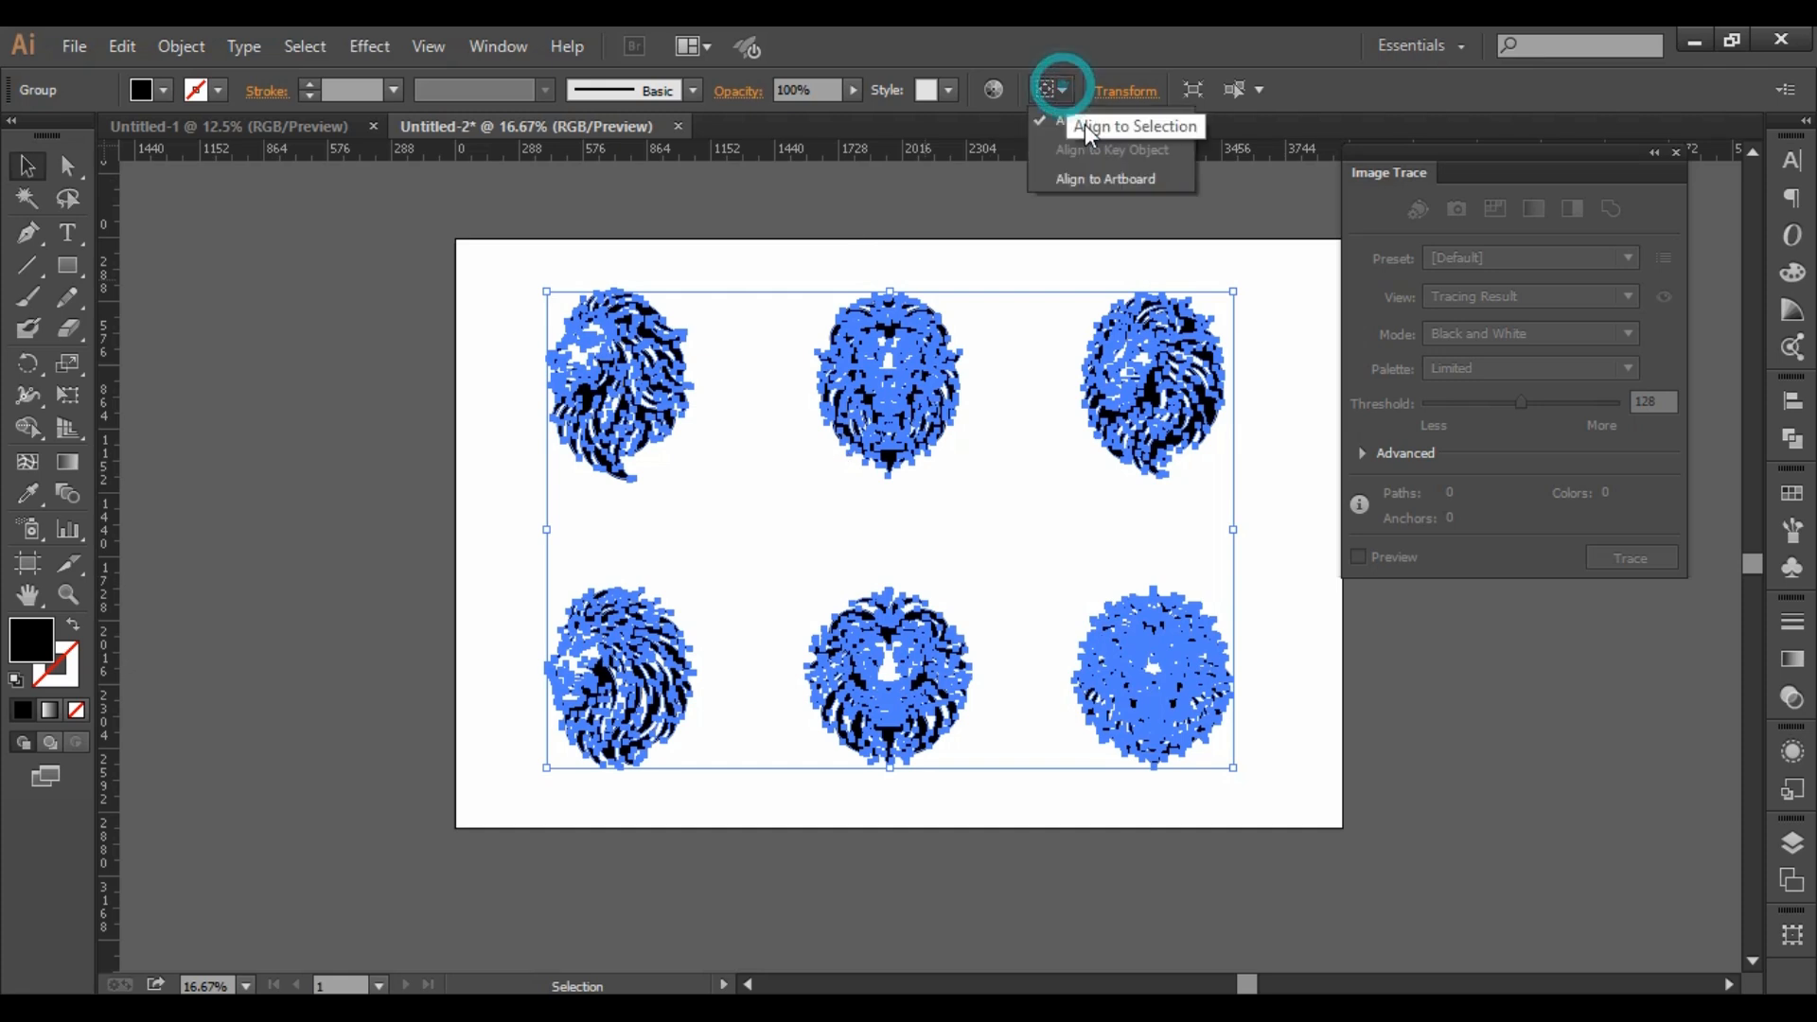
pyautogui.click(1126, 174)
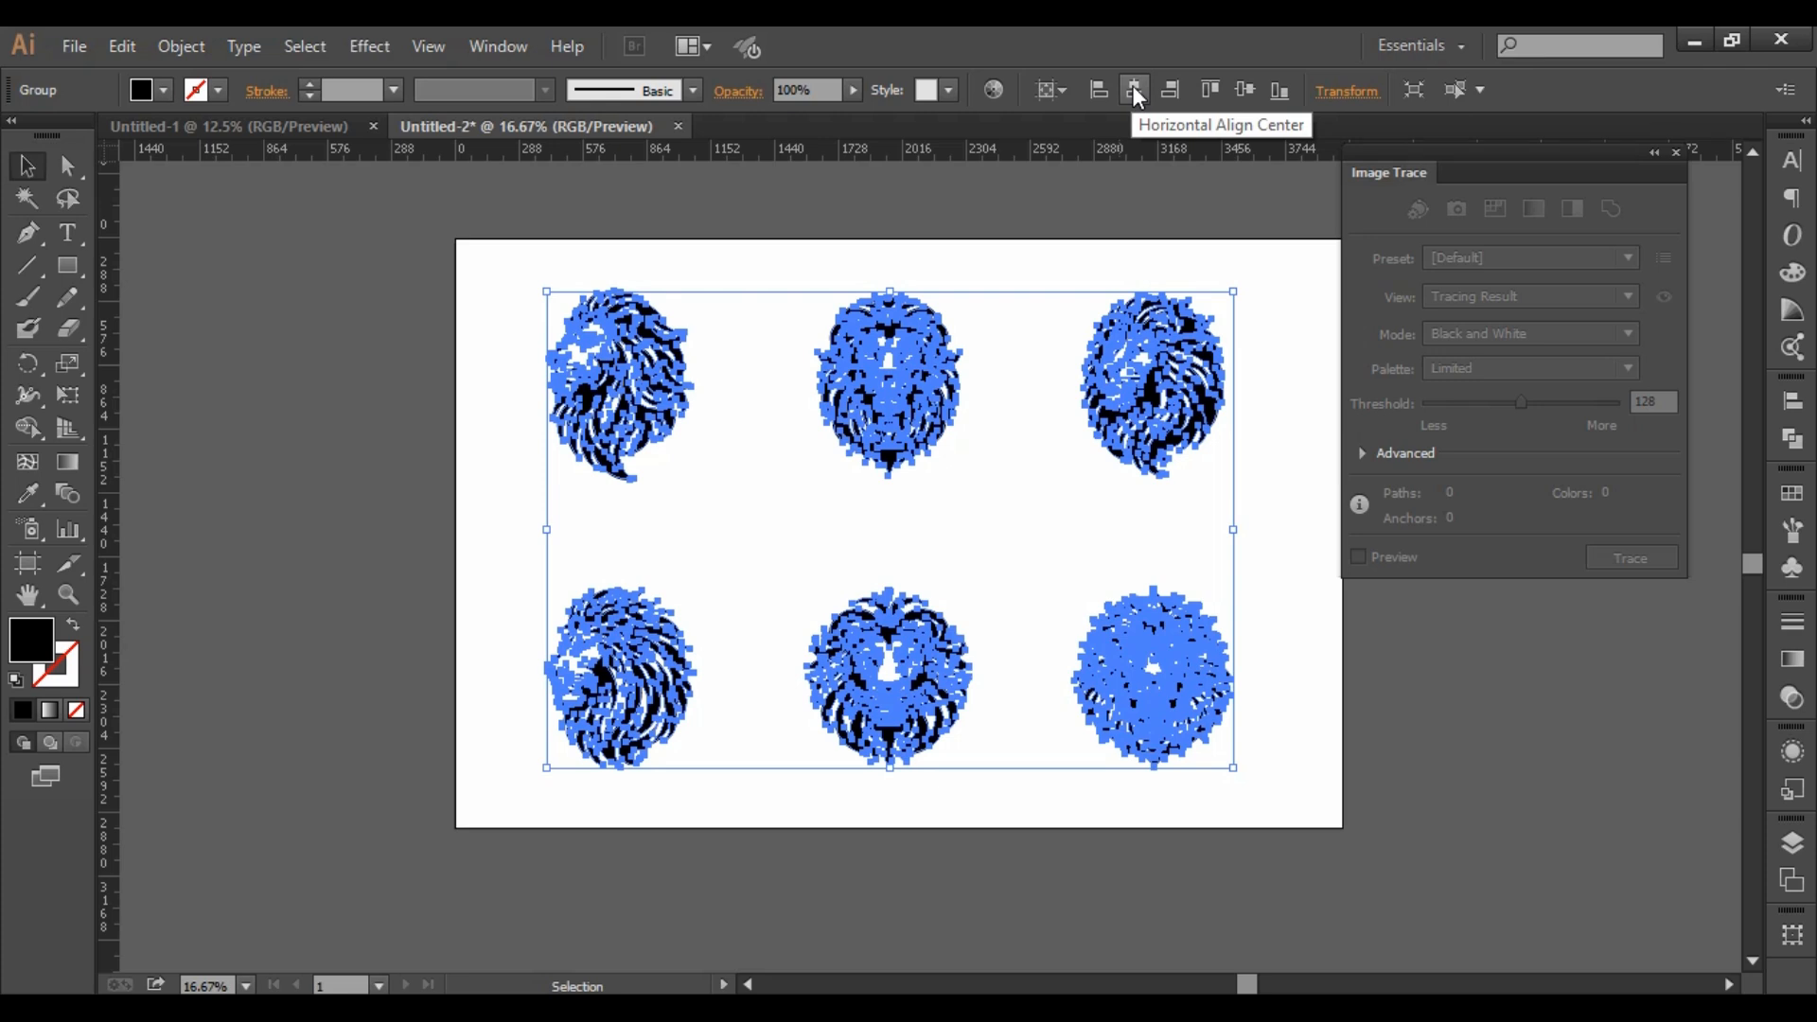
pyautogui.click(1133, 89)
pyautogui.click(1245, 91)
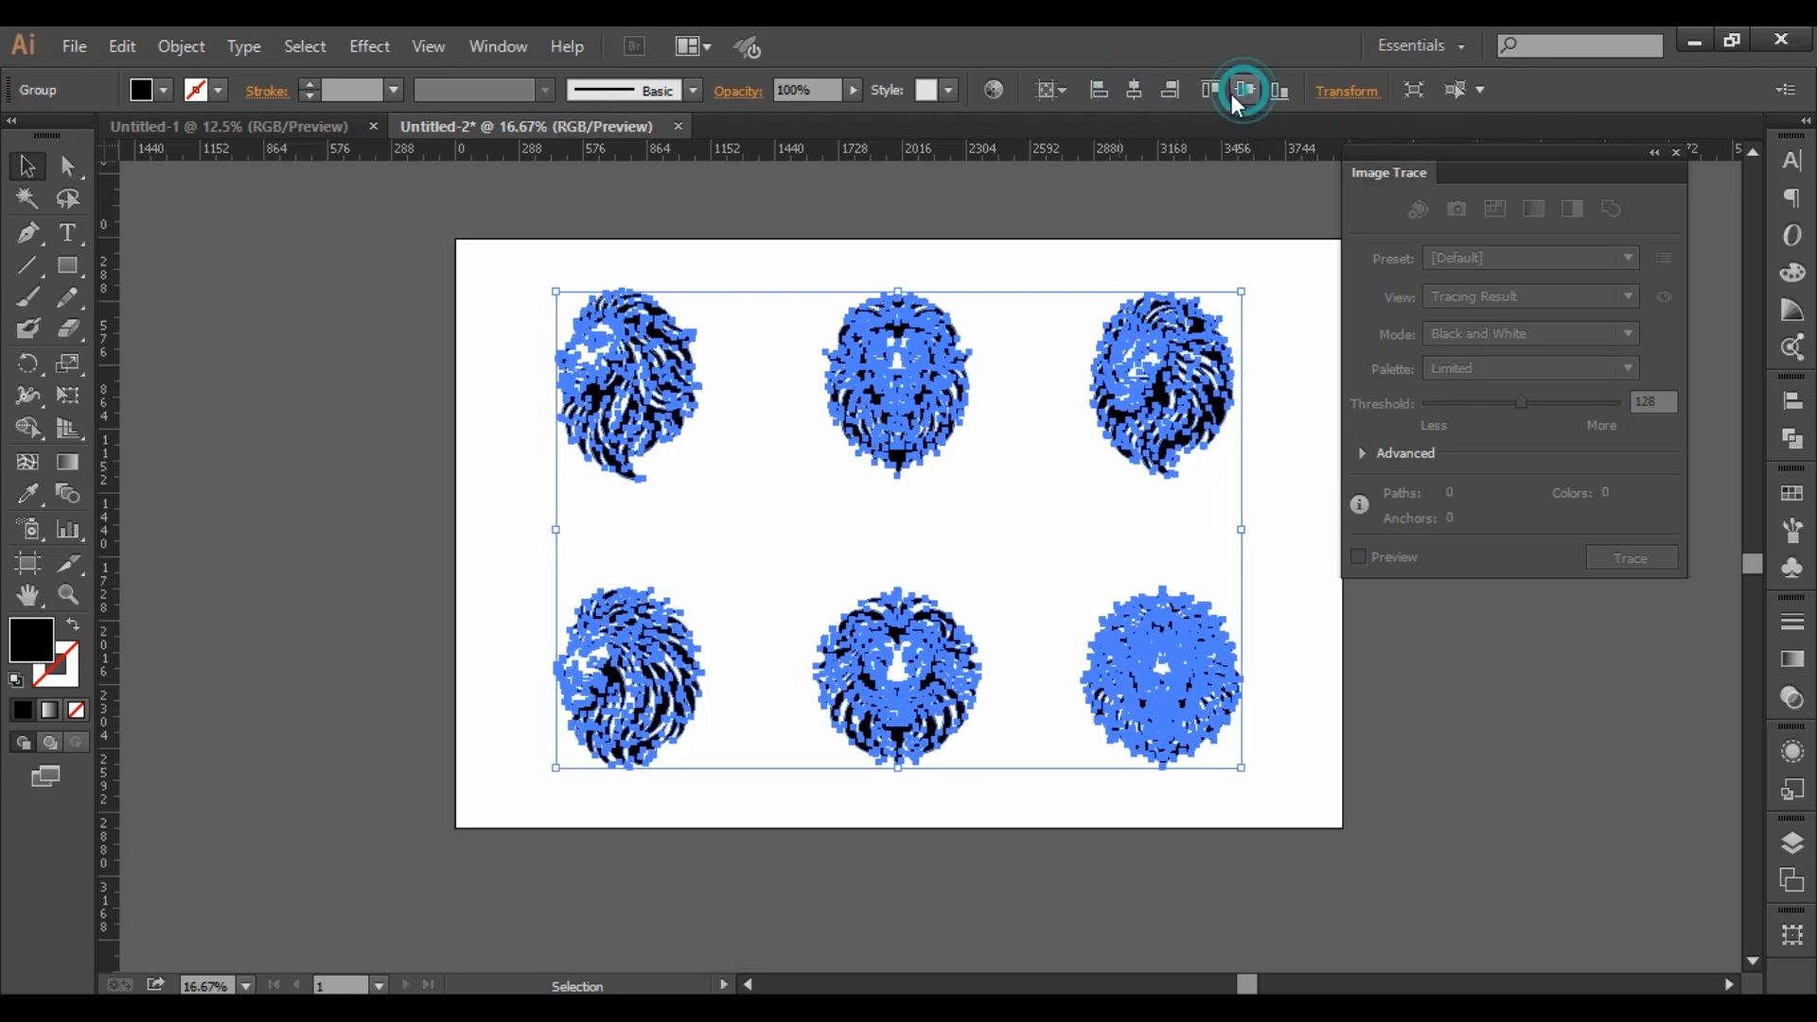
pyautogui.click(1291, 395)
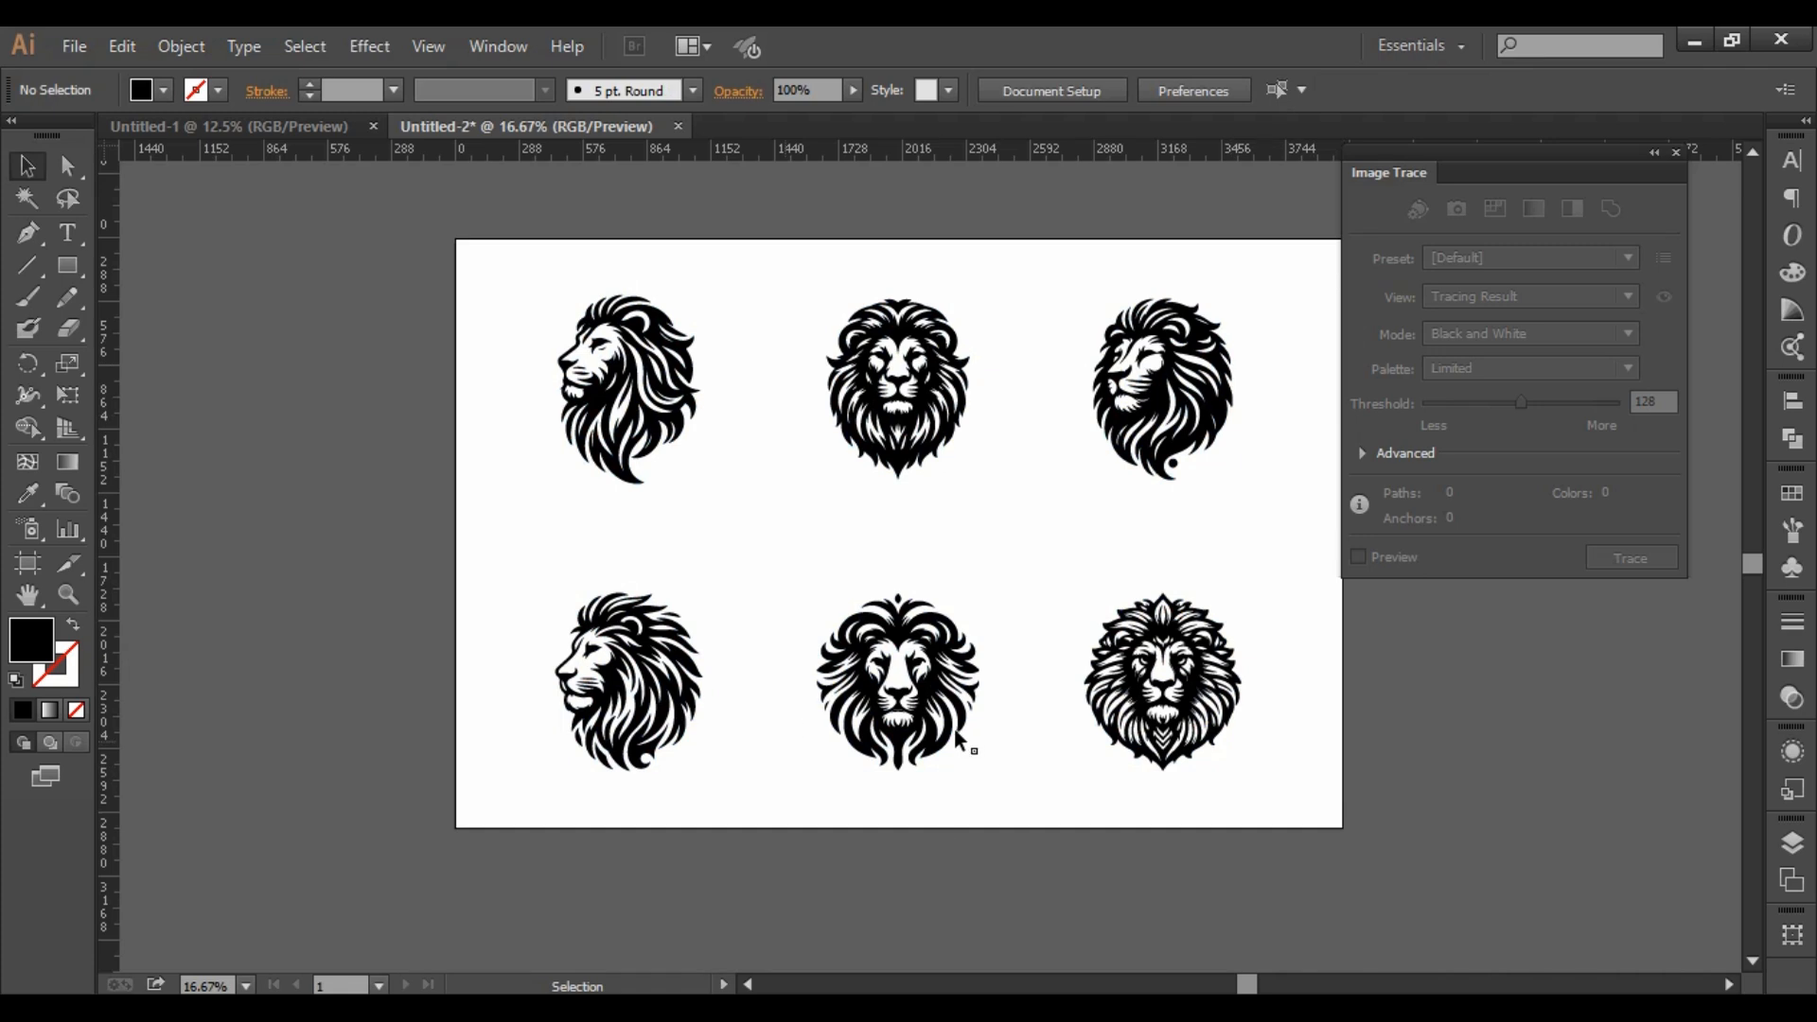
# Ungroup the set of six lions.
pyautogui.scroll(-2, 930, 621)
pyautogui.moveTo(1164, 565); pyautogui.dragTo(1040, 535)
pyautogui.scroll(2, 770, 513)
pyautogui.click(1189, 502)
pyautogui.click(1103, 726)
pyautogui.rightClick(1098, 715)
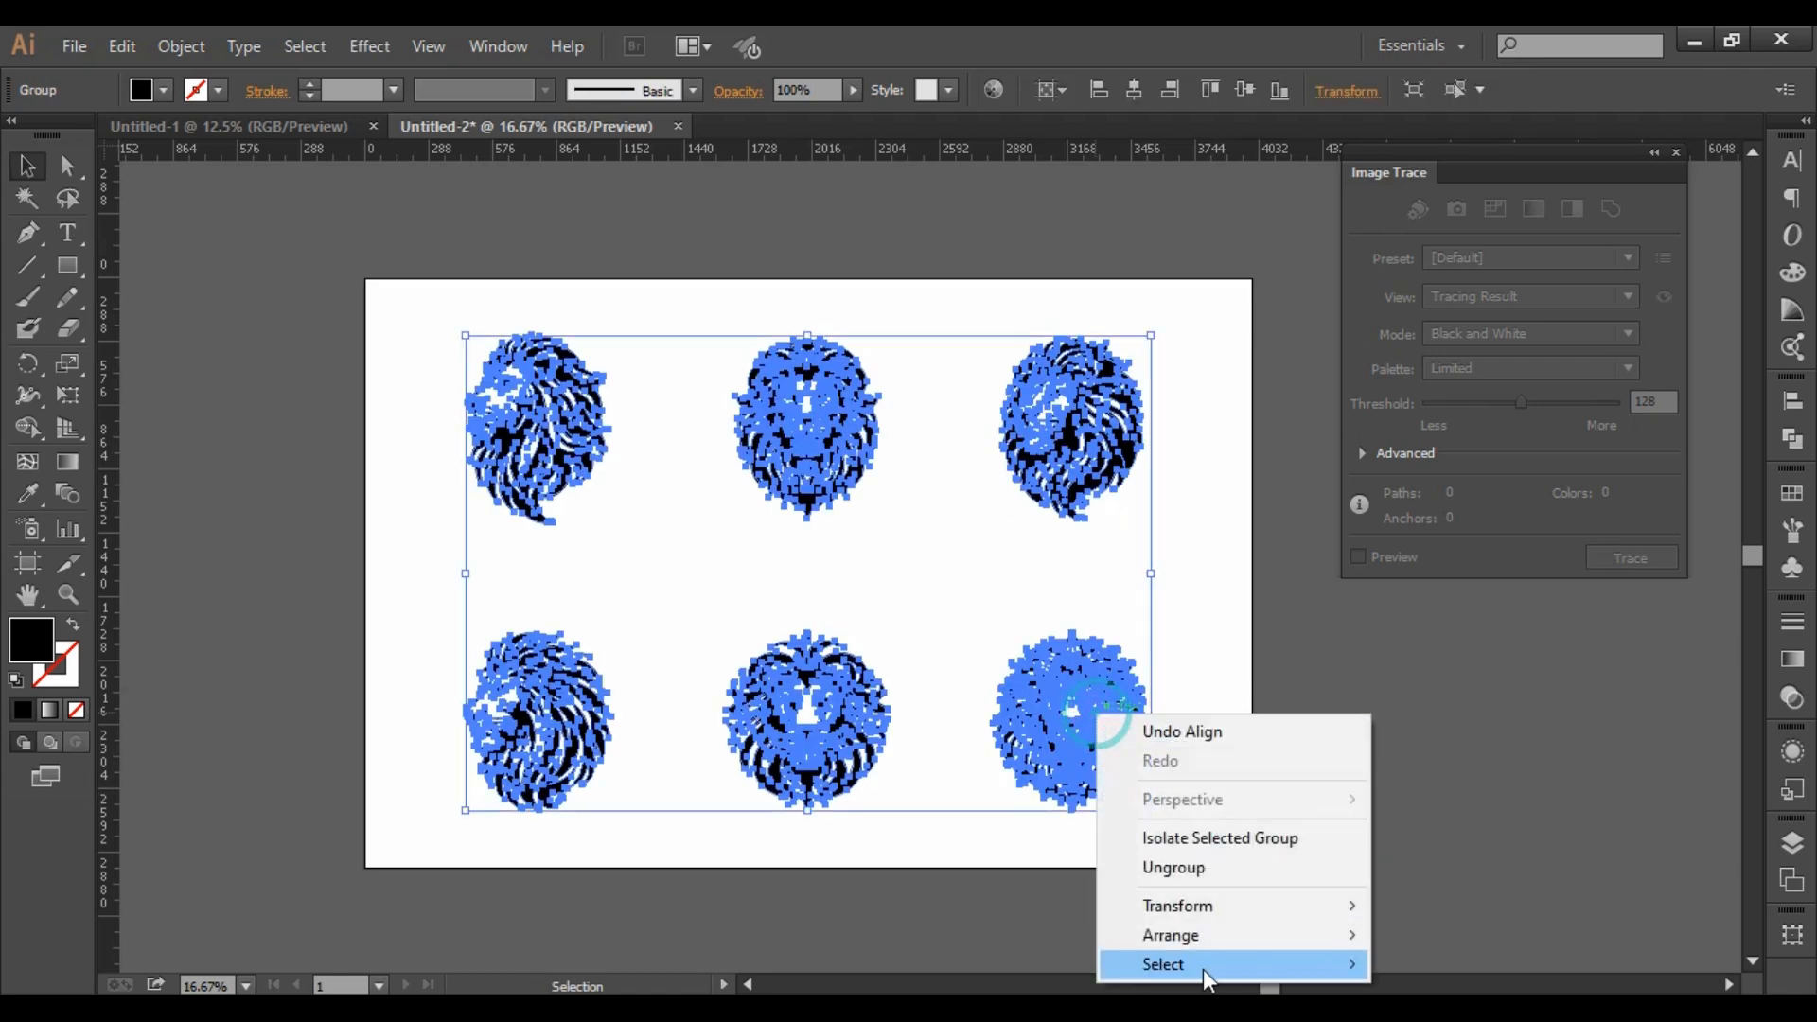
pyautogui.click(1178, 866)
# Nudge the lower row of three lions upward to narrow the gap between the rows.
pyautogui.moveTo(1237, 858); pyautogui.dragTo(344, 661)
pyautogui.press('Up')
pyautogui.press('Up')
pyautogui.press('Up')
pyautogui.press('Up')
pyautogui.press('Up')
pyautogui.press('Up')
pyautogui.press('Up')
pyautogui.press('Up')
pyautogui.press('Up')
pyautogui.press('Up')
pyautogui.press('Up')
pyautogui.press('Up')
pyautogui.press('Up')
pyautogui.press('Up')
pyautogui.press('Up')
pyautogui.press('Up')
pyautogui.press('Up')
pyautogui.press('Up')
pyautogui.press('Up')
pyautogui.press('Up')
pyautogui.press('Up')
pyautogui.press('Up')
pyautogui.press('Up')
pyautogui.press('Up')
pyautogui.press('Up')
pyautogui.press('Up')
pyautogui.press('Up')
pyautogui.press('Up')
pyautogui.press('Up')
pyautogui.press('Up')
pyautogui.press('Up')
pyautogui.press('Up')
pyautogui.press('Up')
pyautogui.press('Up')
pyautogui.press('Up')
pyautogui.press('Up')
pyautogui.press('Up')
pyautogui.press('Up')
pyautogui.press('Up')
pyautogui.press('Up')
pyautogui.press('Up')
pyautogui.press('Up')
pyautogui.press('Up')
pyautogui.press('Up')
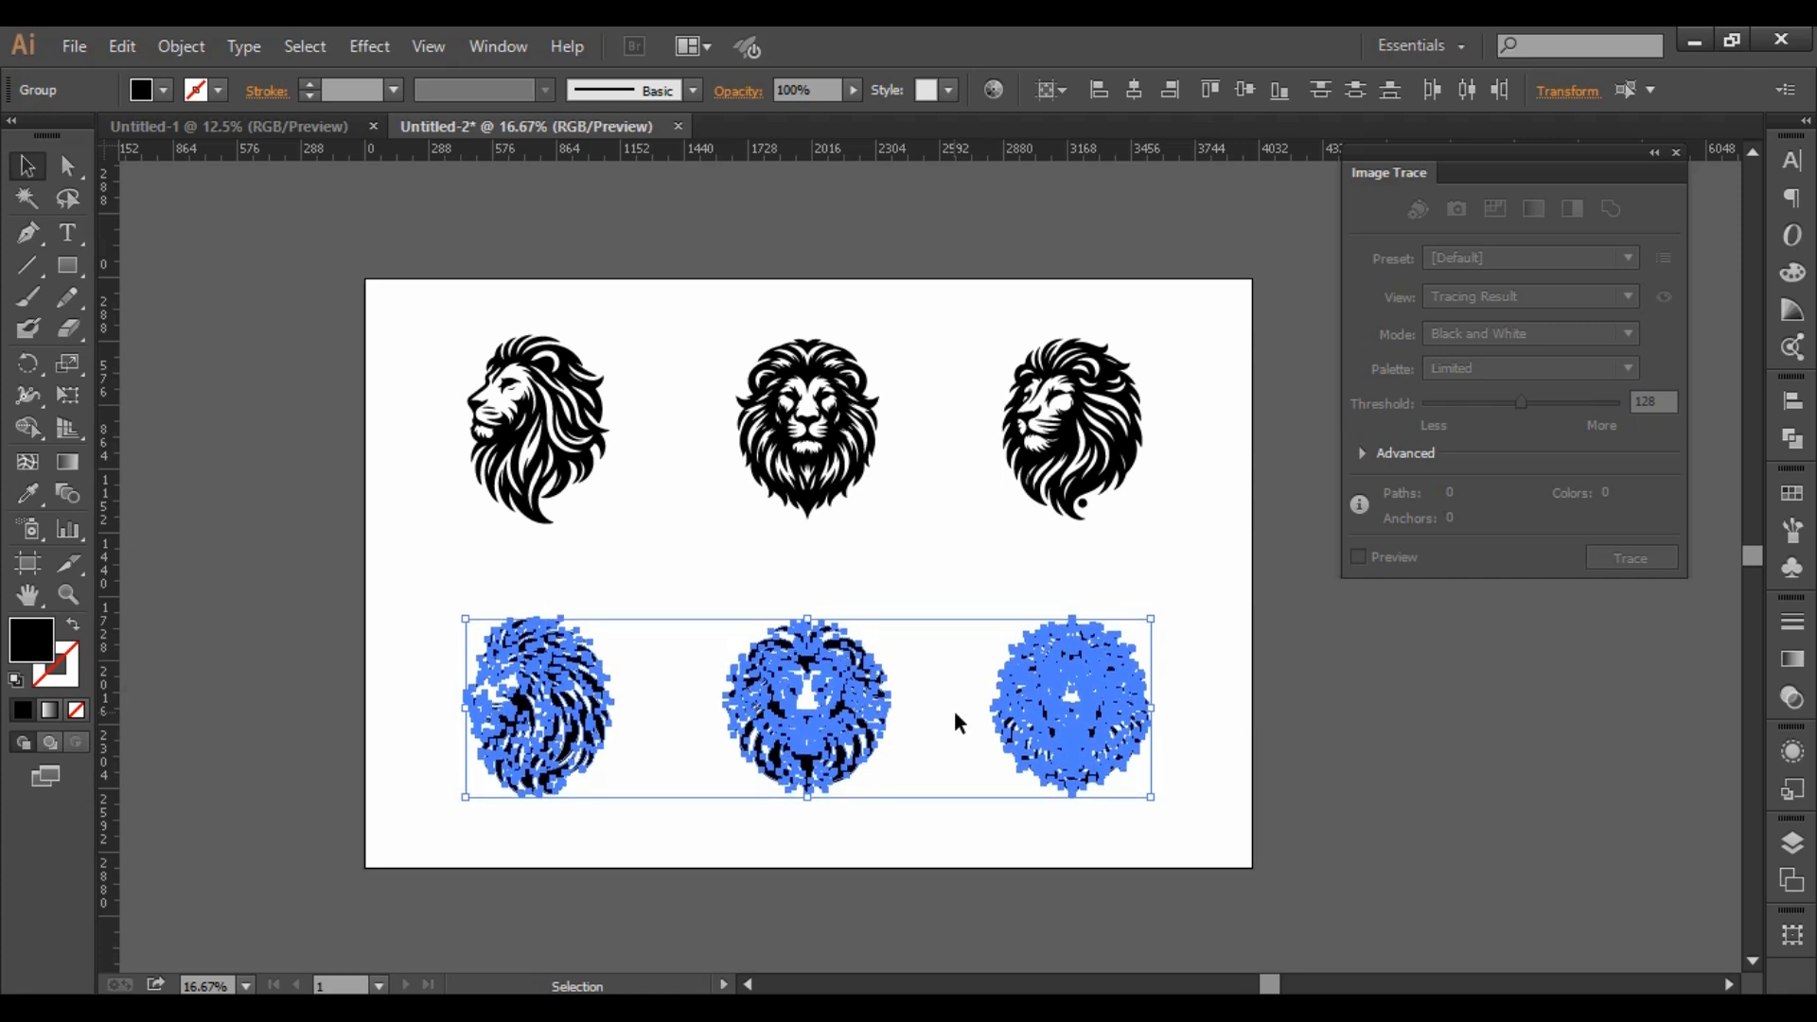
pyautogui.click(1212, 545)
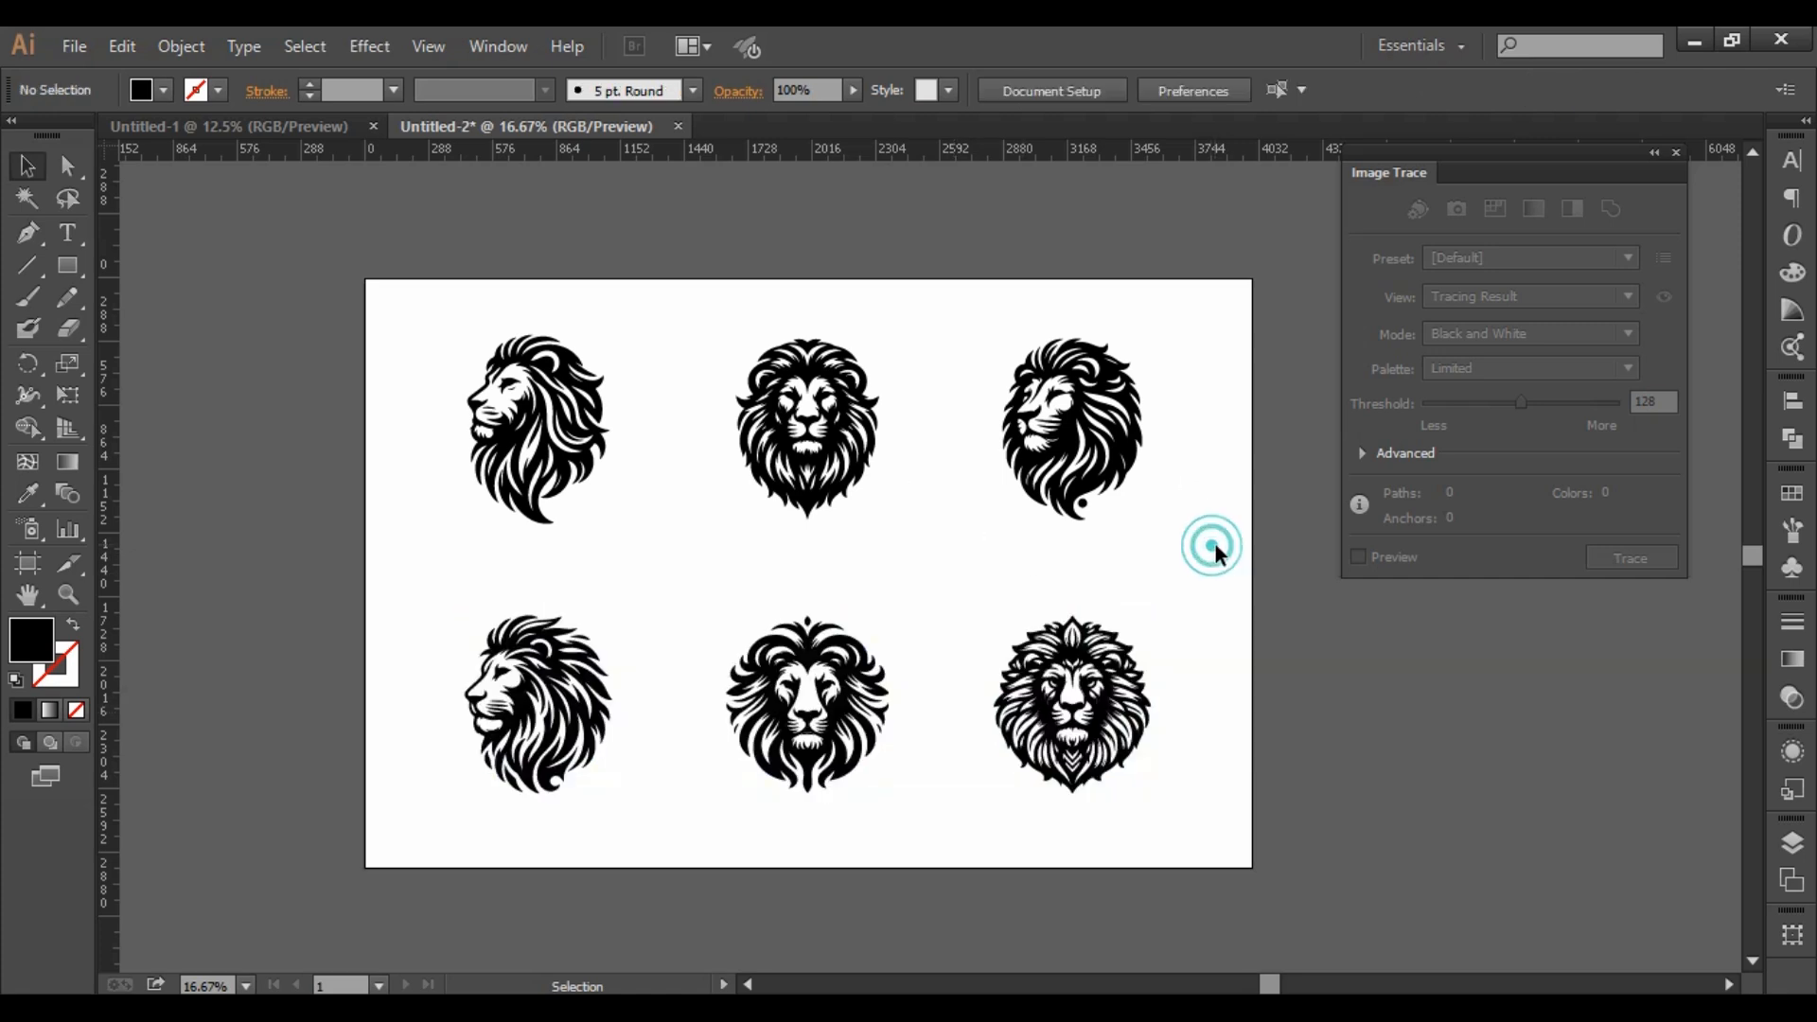
# Regroup all six lions and centre the group vertically on the artboard.
pyautogui.moveTo(394, 275)
pyautogui.mouseDown()
pyautogui.moveTo(914, 683)
pyautogui.moveTo(1181, 806)
pyautogui.mouseUp()
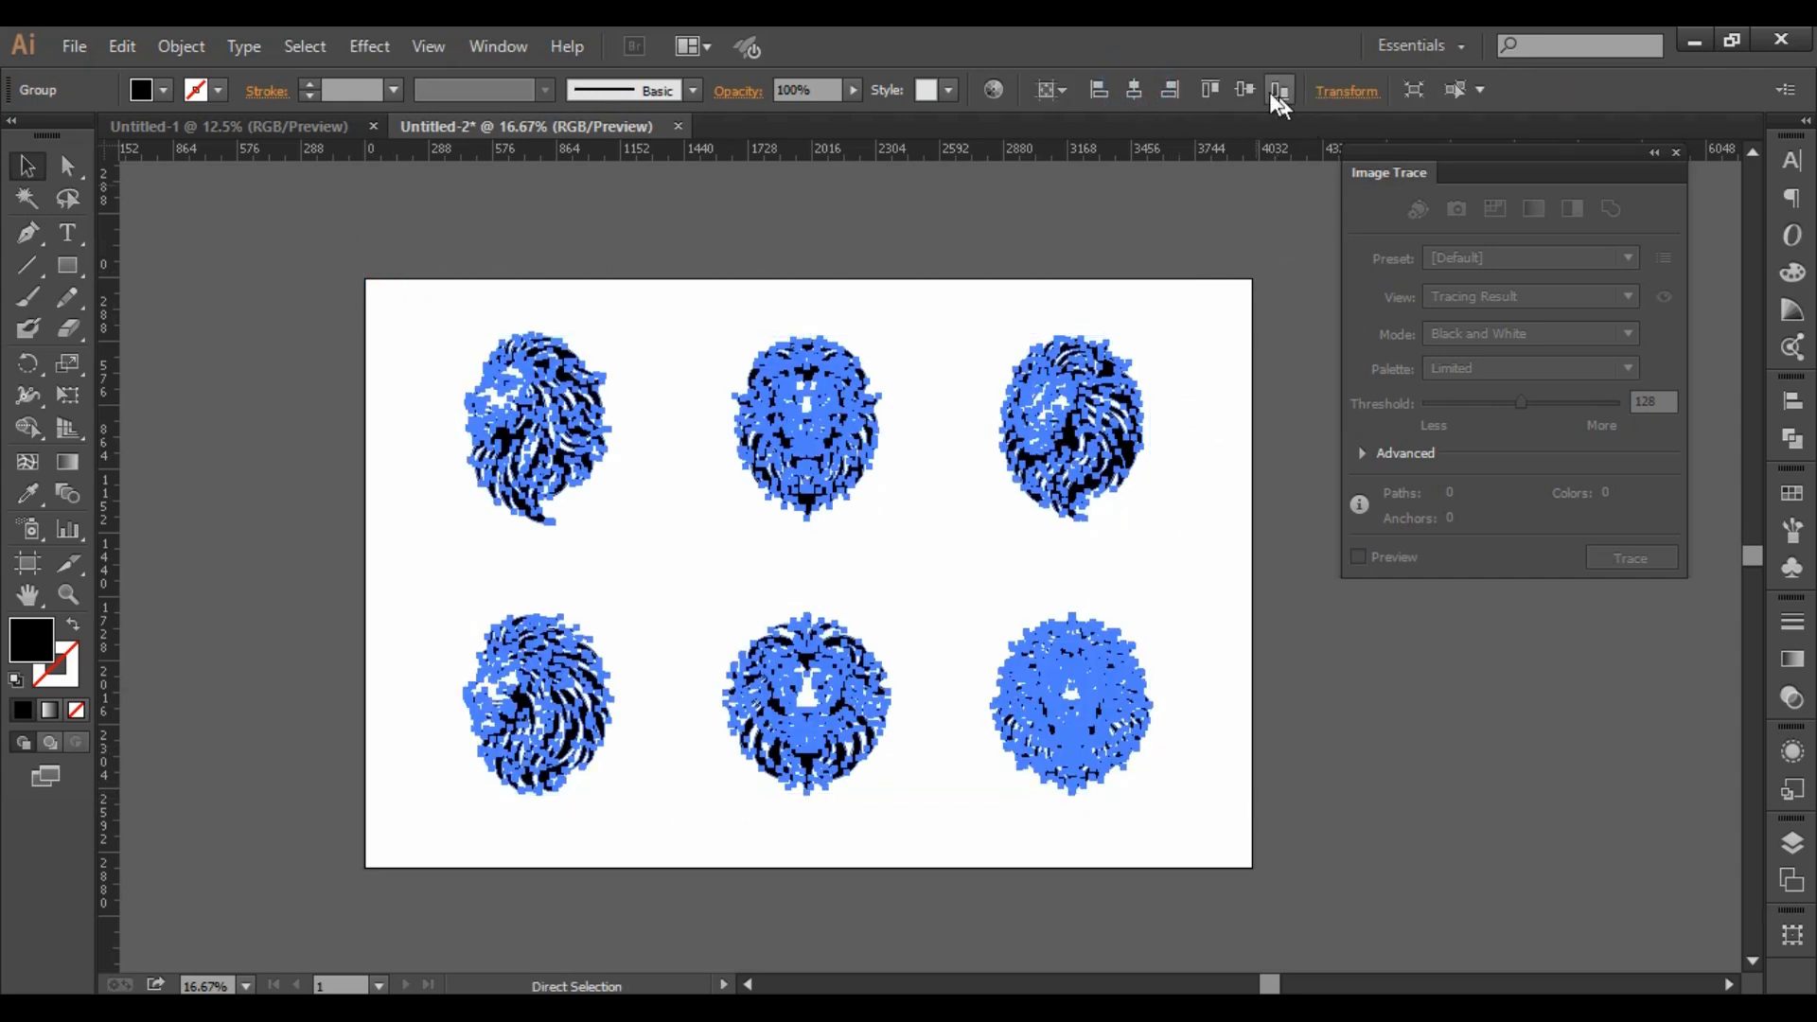
pyautogui.click(1245, 88)
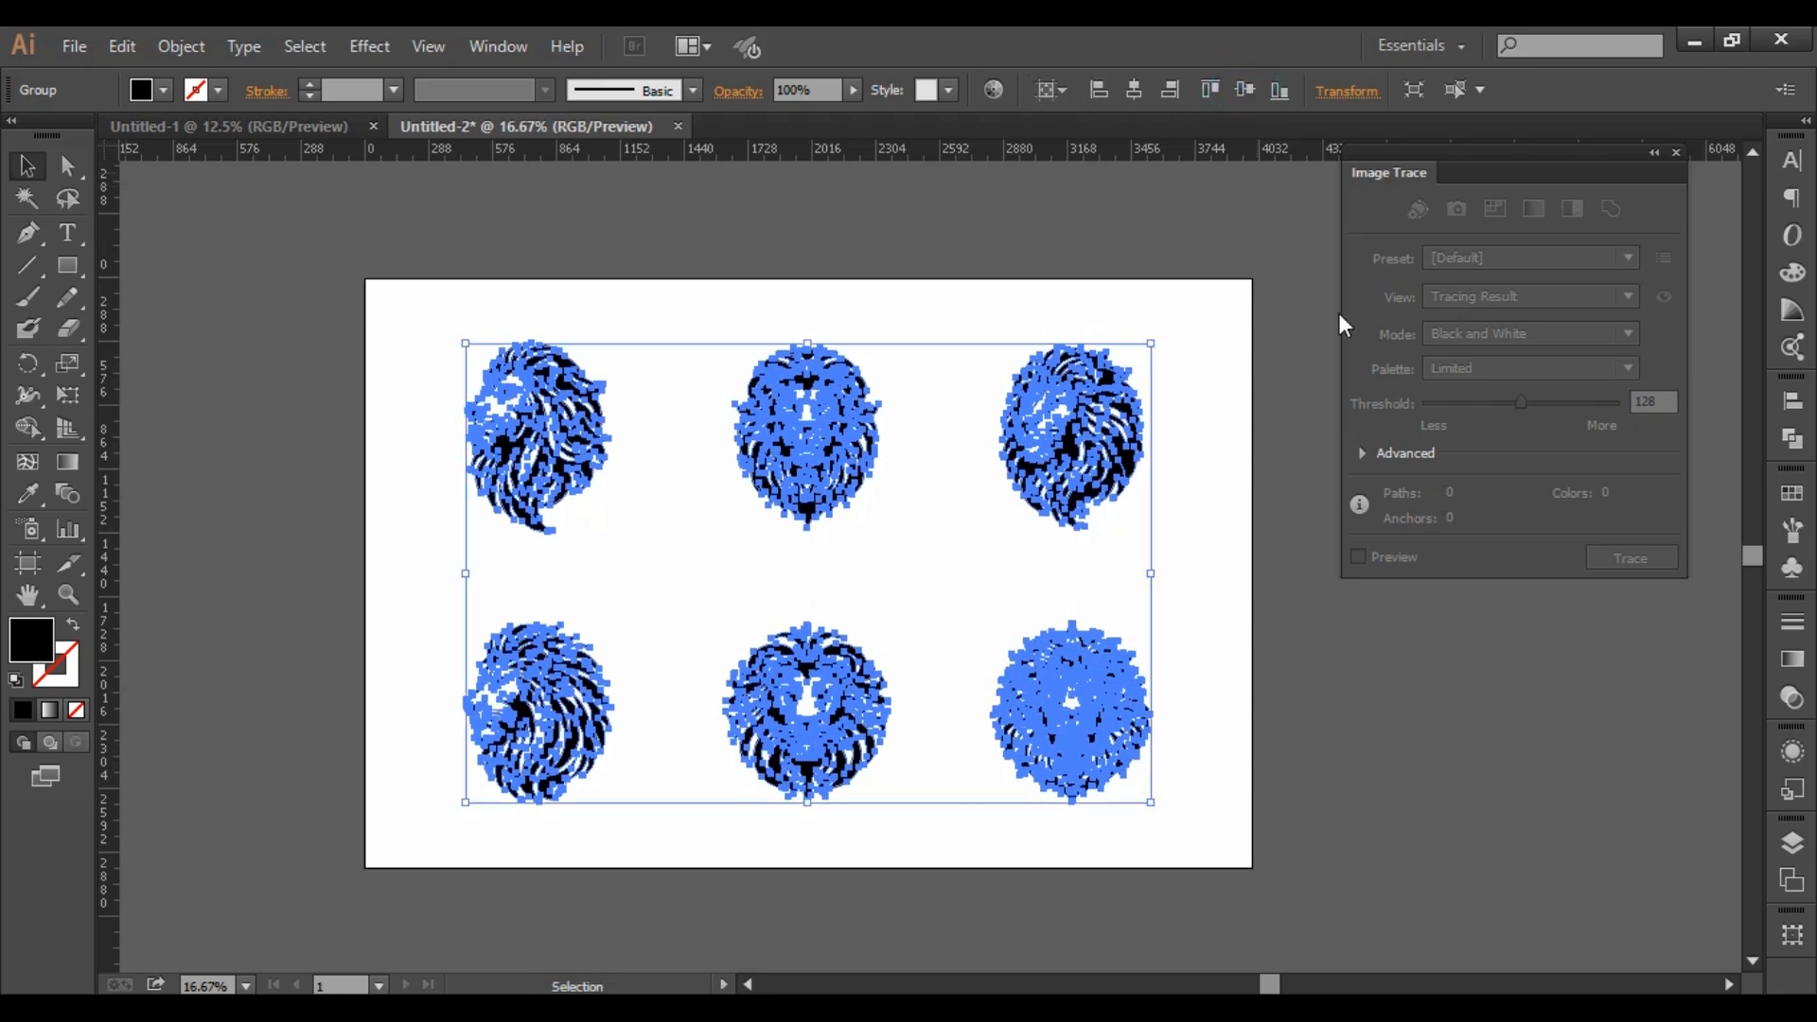
pyautogui.click(1268, 296)
pyautogui.scroll(-1, 1245, 437)
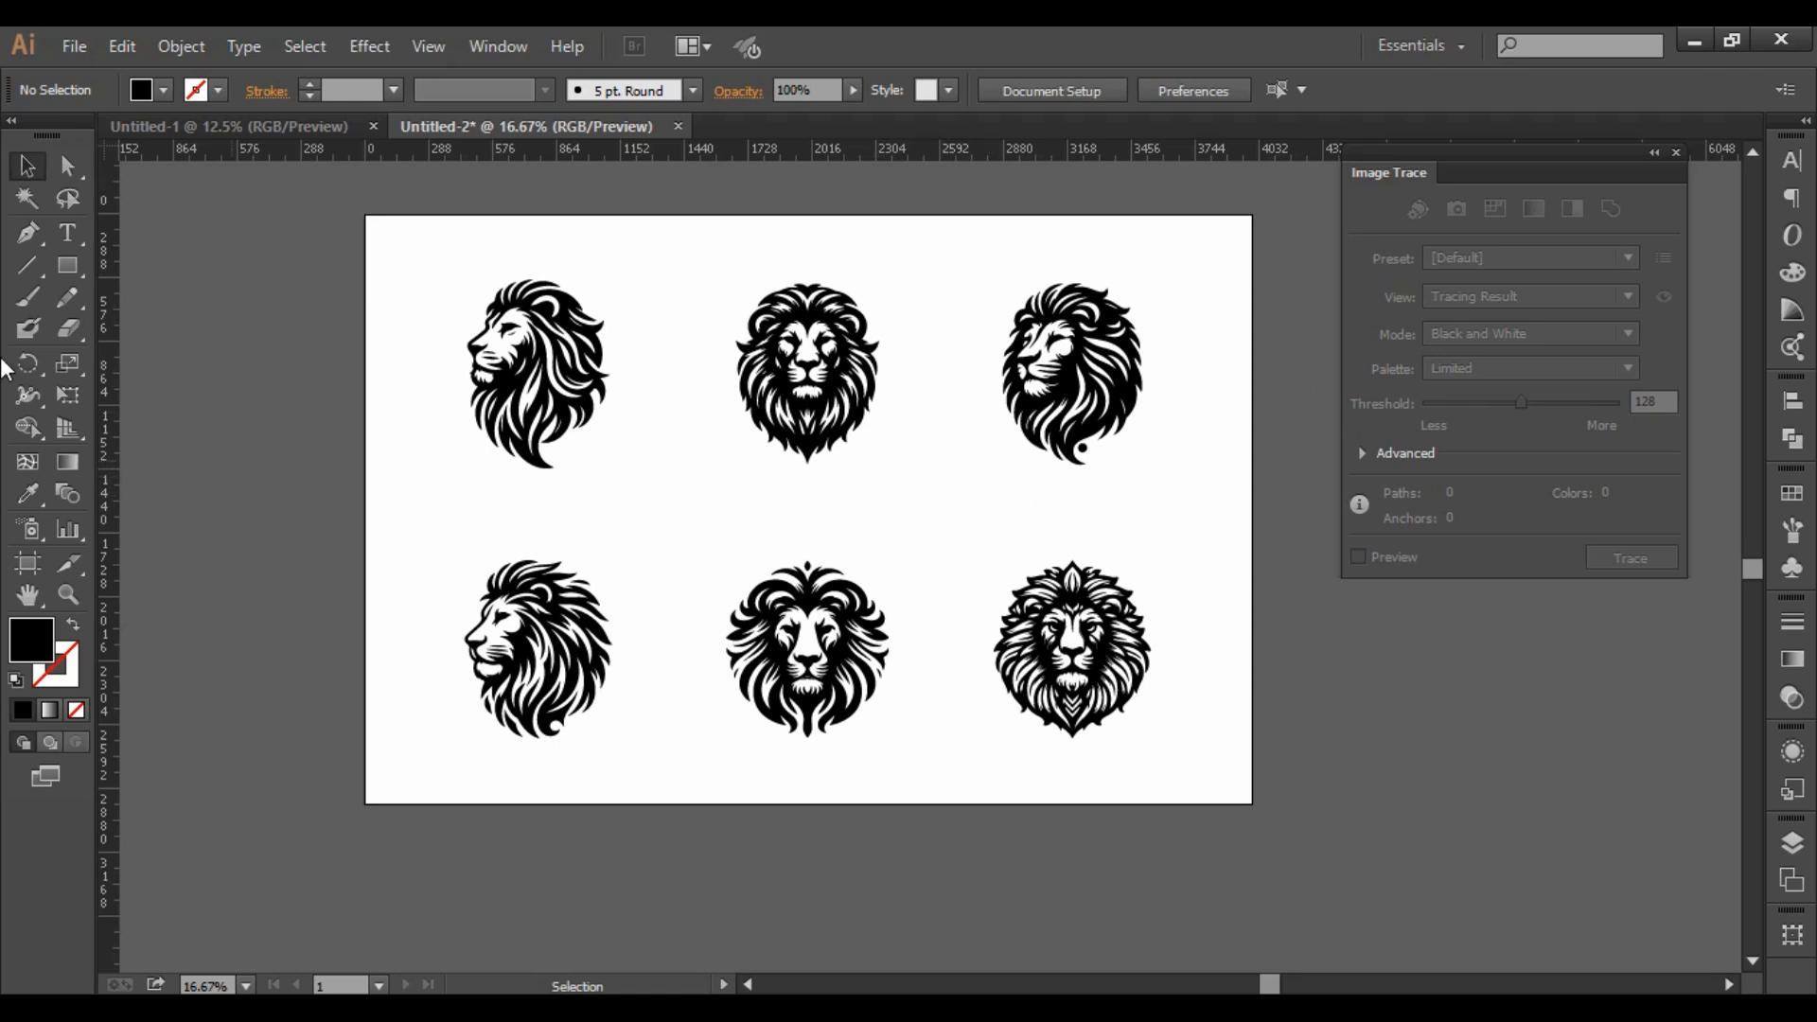
pyautogui.click(78, 47)
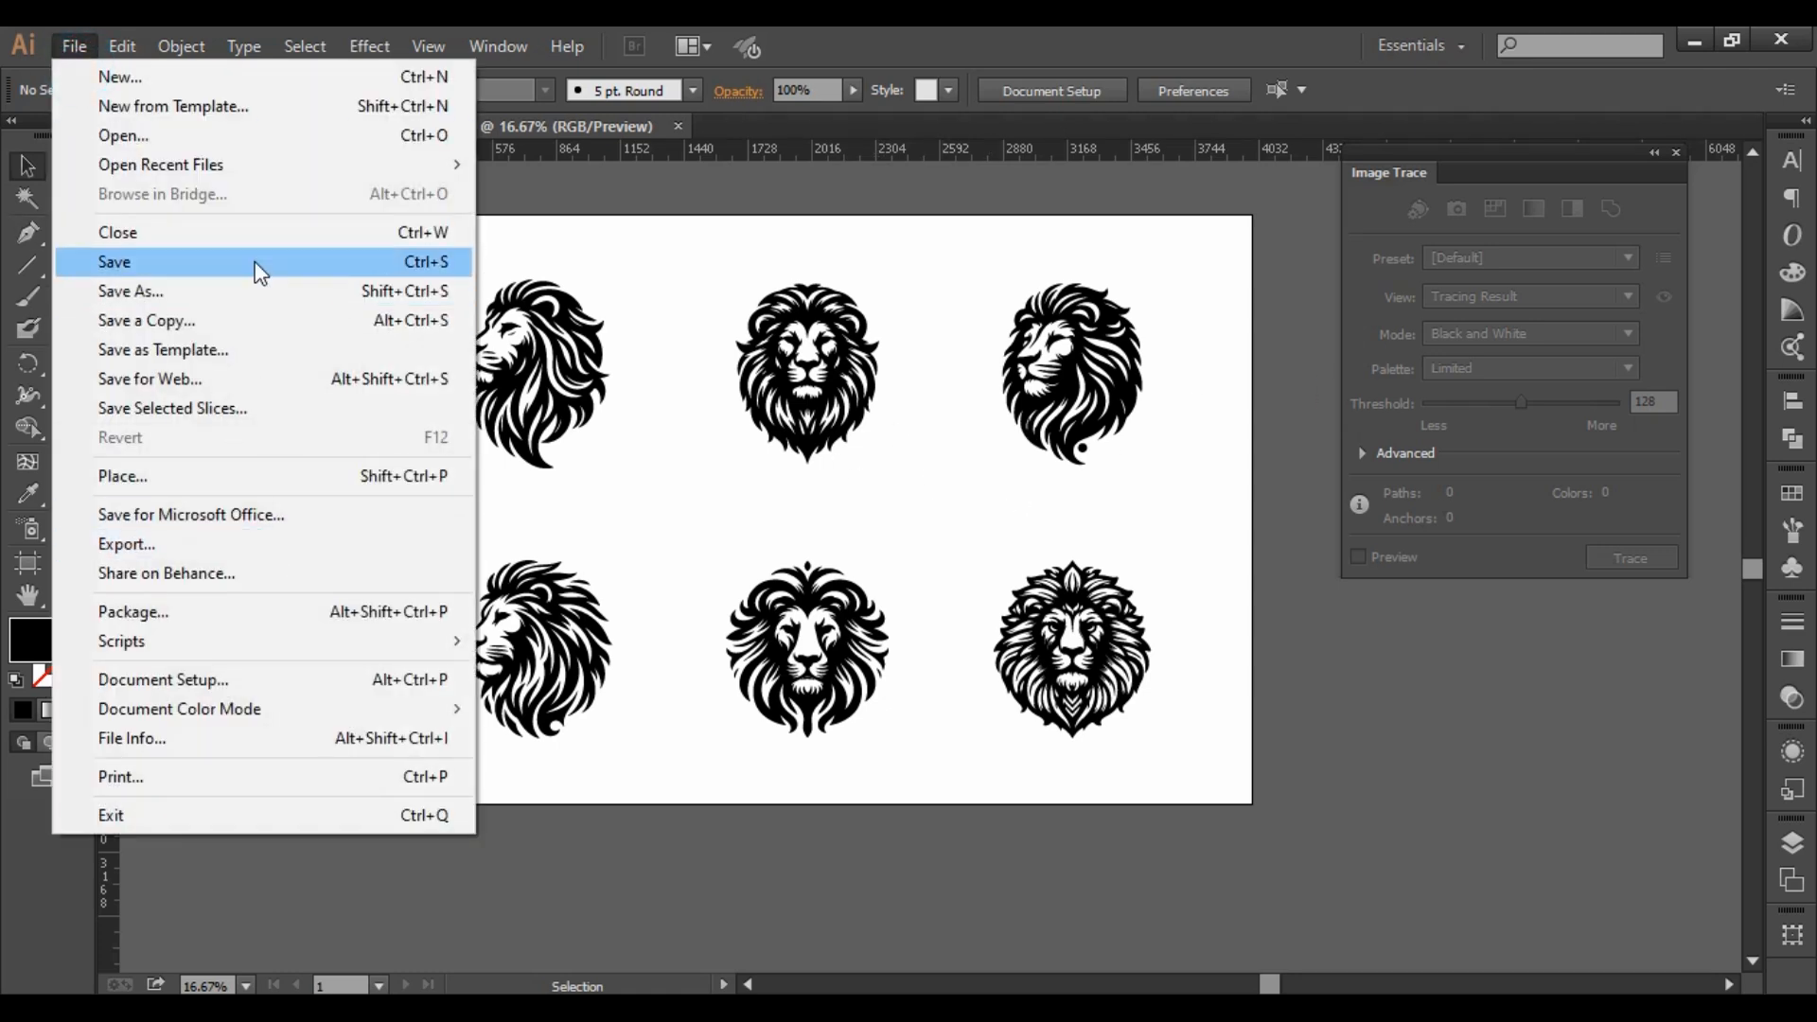
pyautogui.click(217, 291)
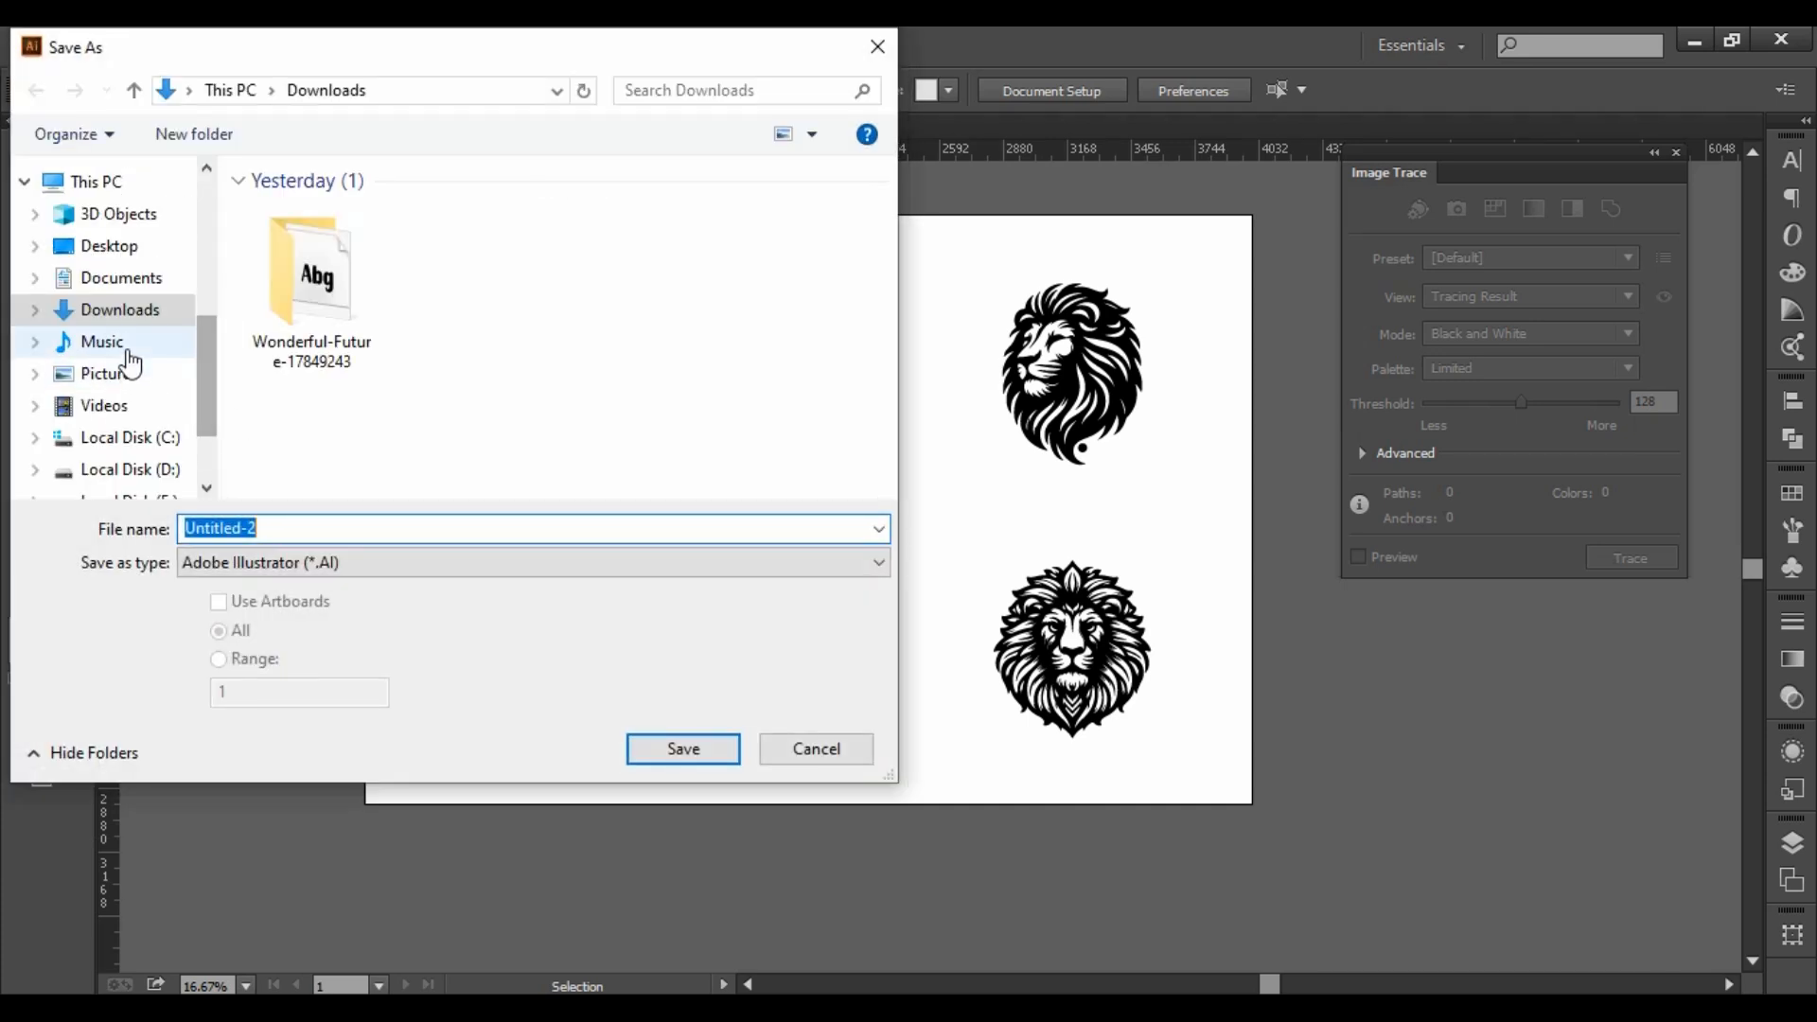
pyautogui.scroll(1, 130, 346)
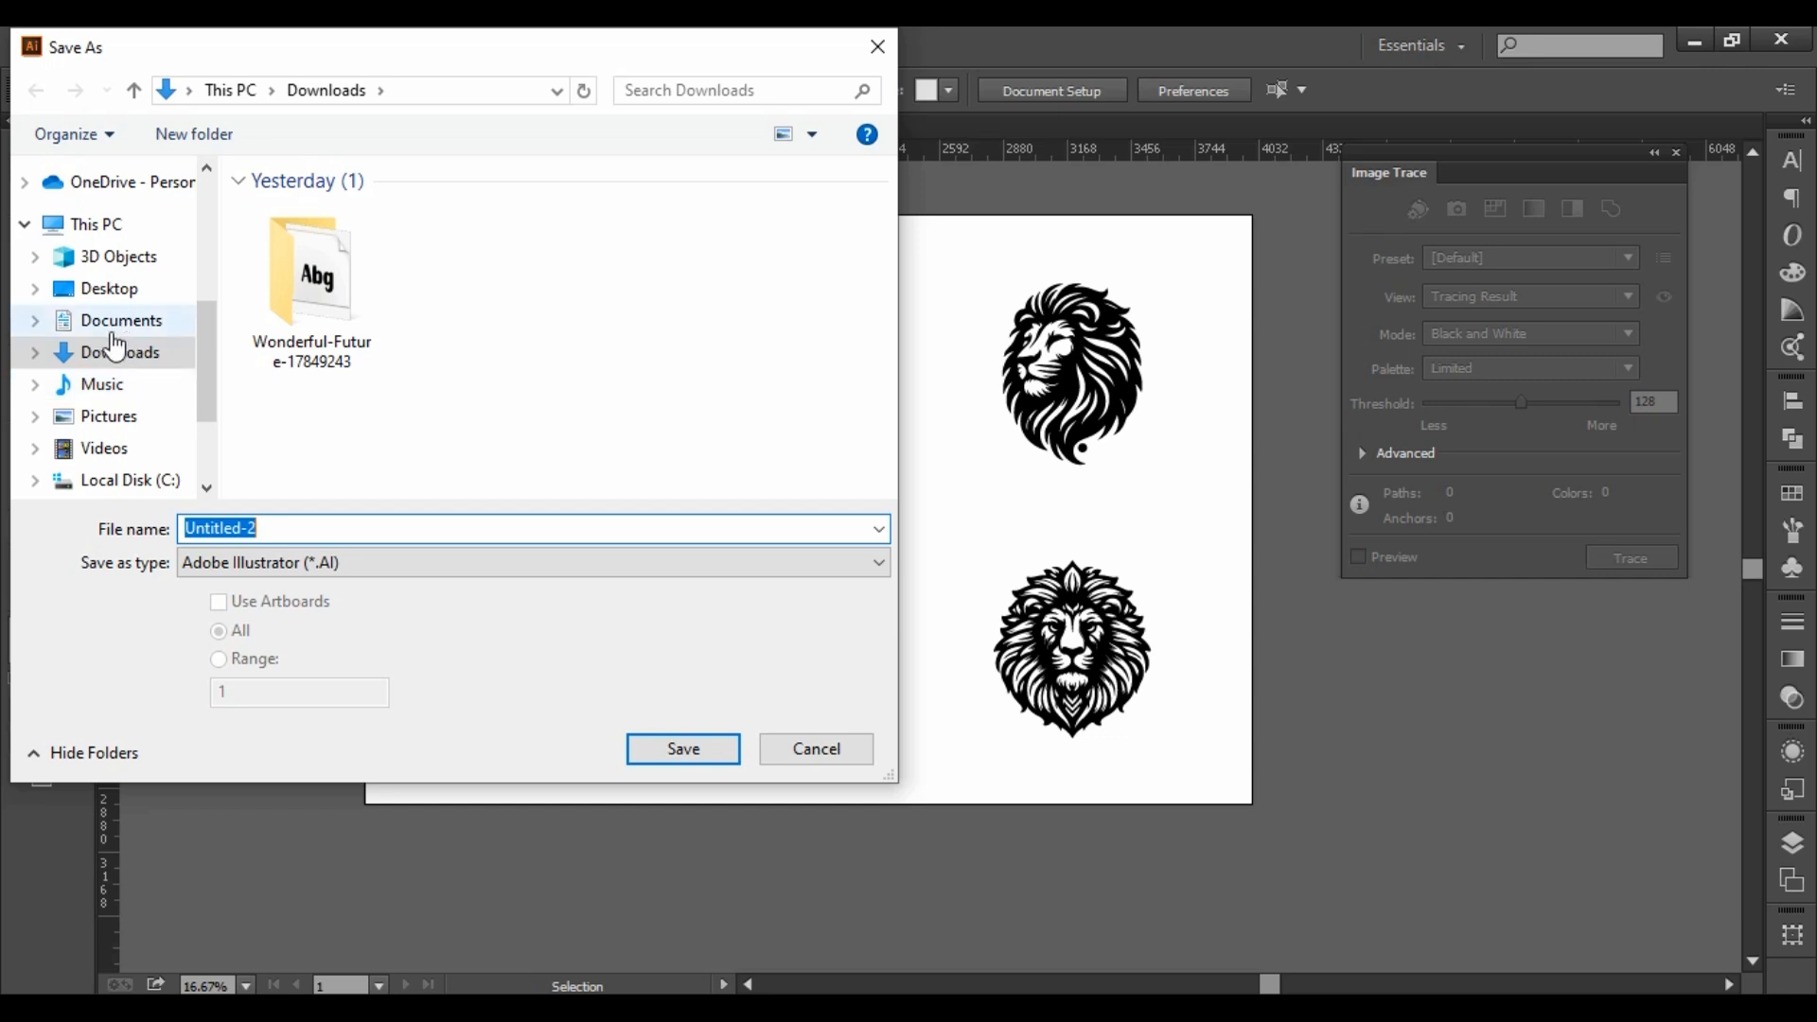
pyautogui.scroll(-2, 151, 393)
pyautogui.scroll(1, 172, 437)
pyautogui.scroll(1, 172, 437)
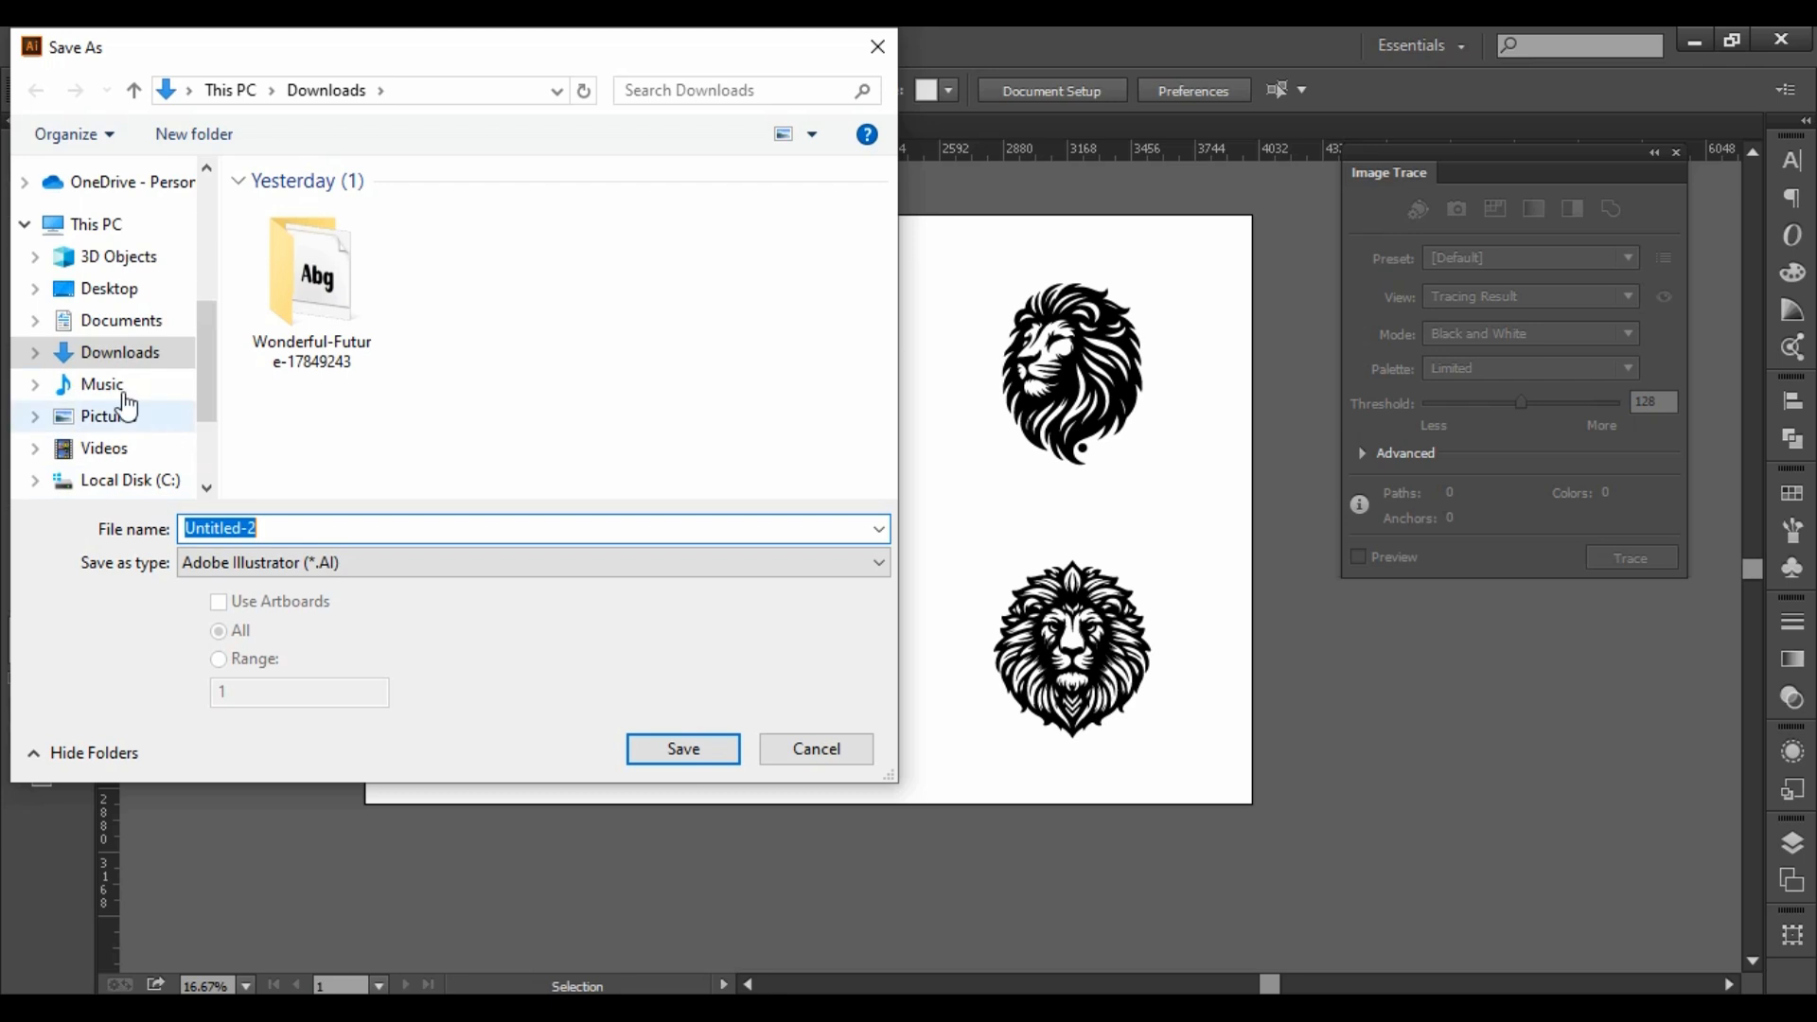
pyautogui.click(872, 50)
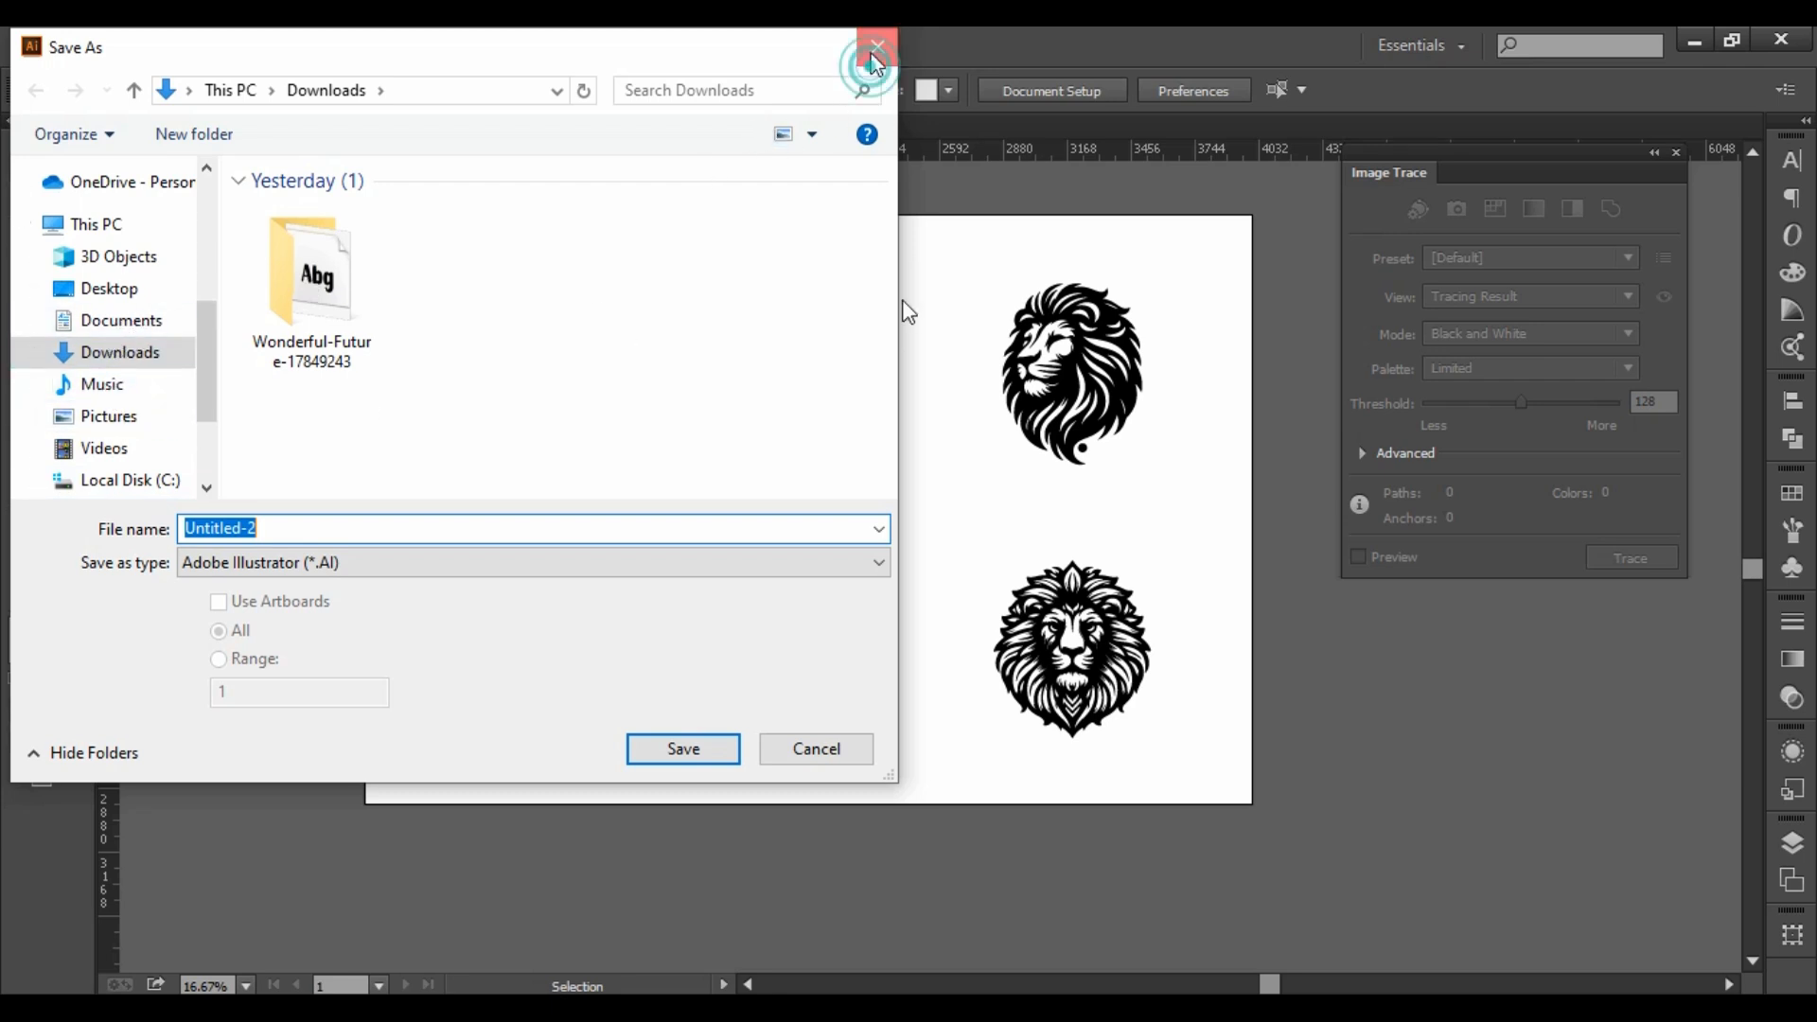
pyautogui.click(961, 270)
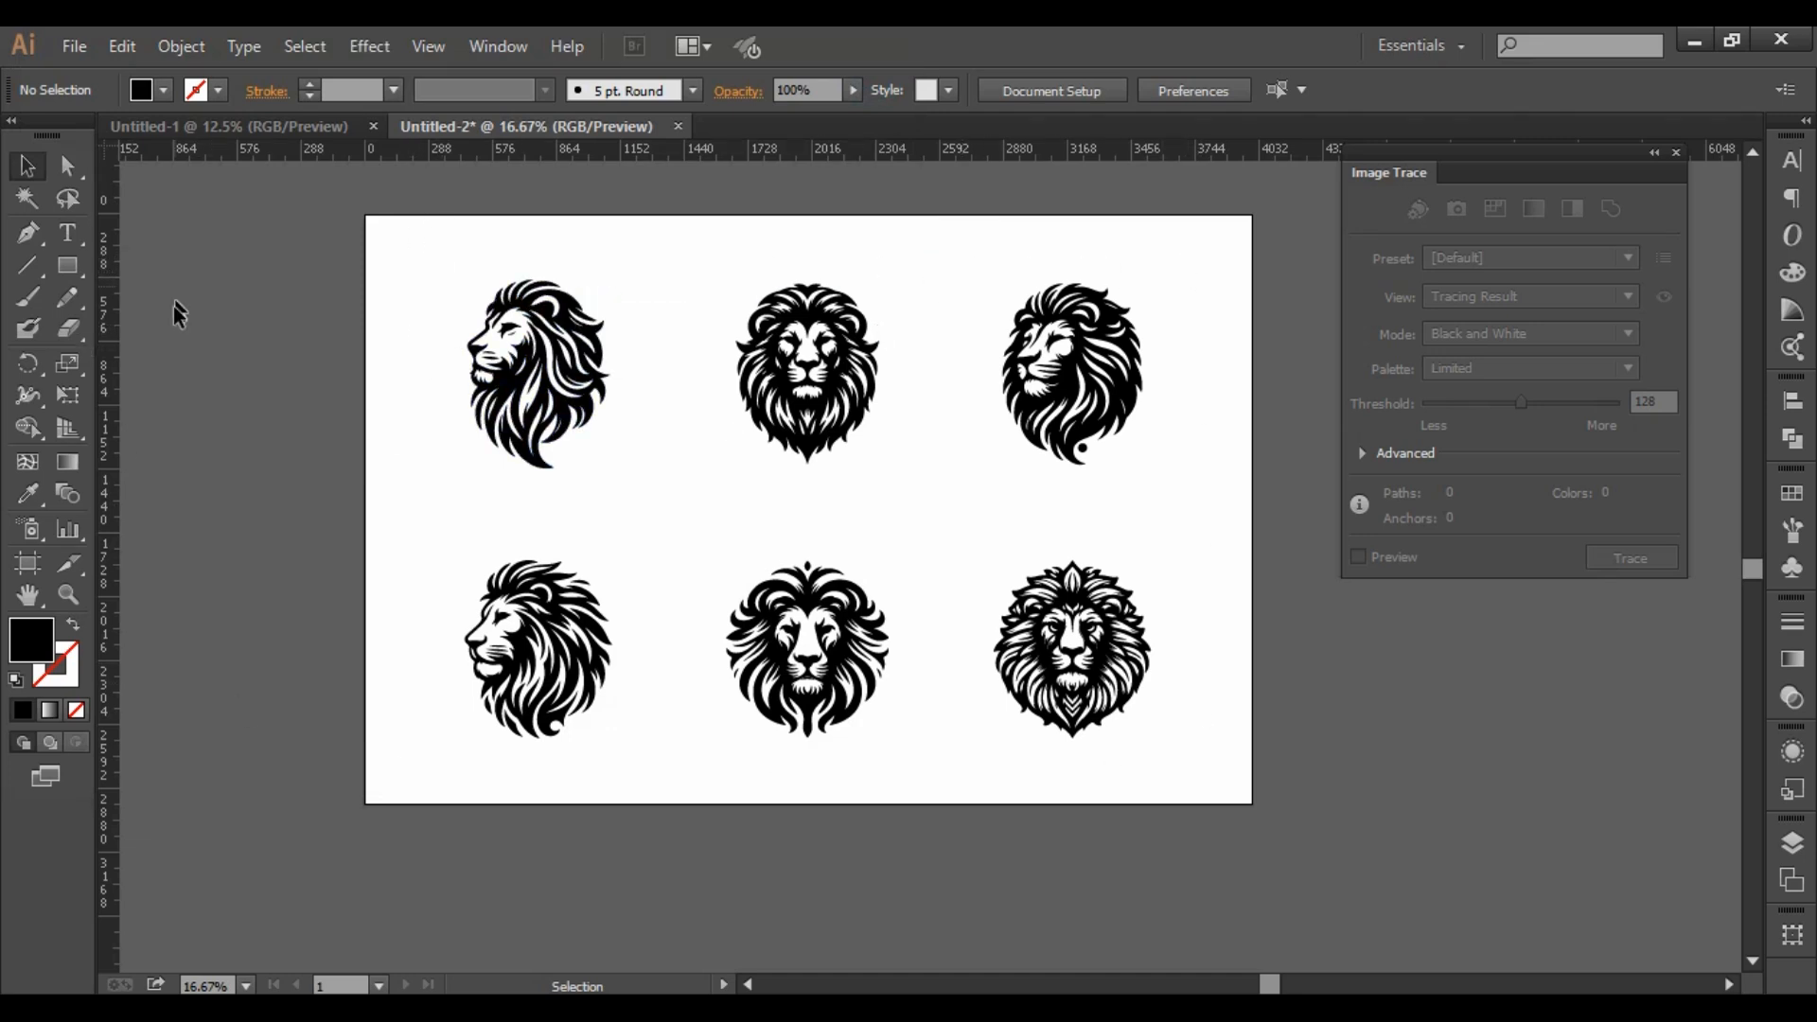
# Create a rectangle 4000 px wide and 2663 px high with the Rectangle tool.
pyautogui.click(72, 268)
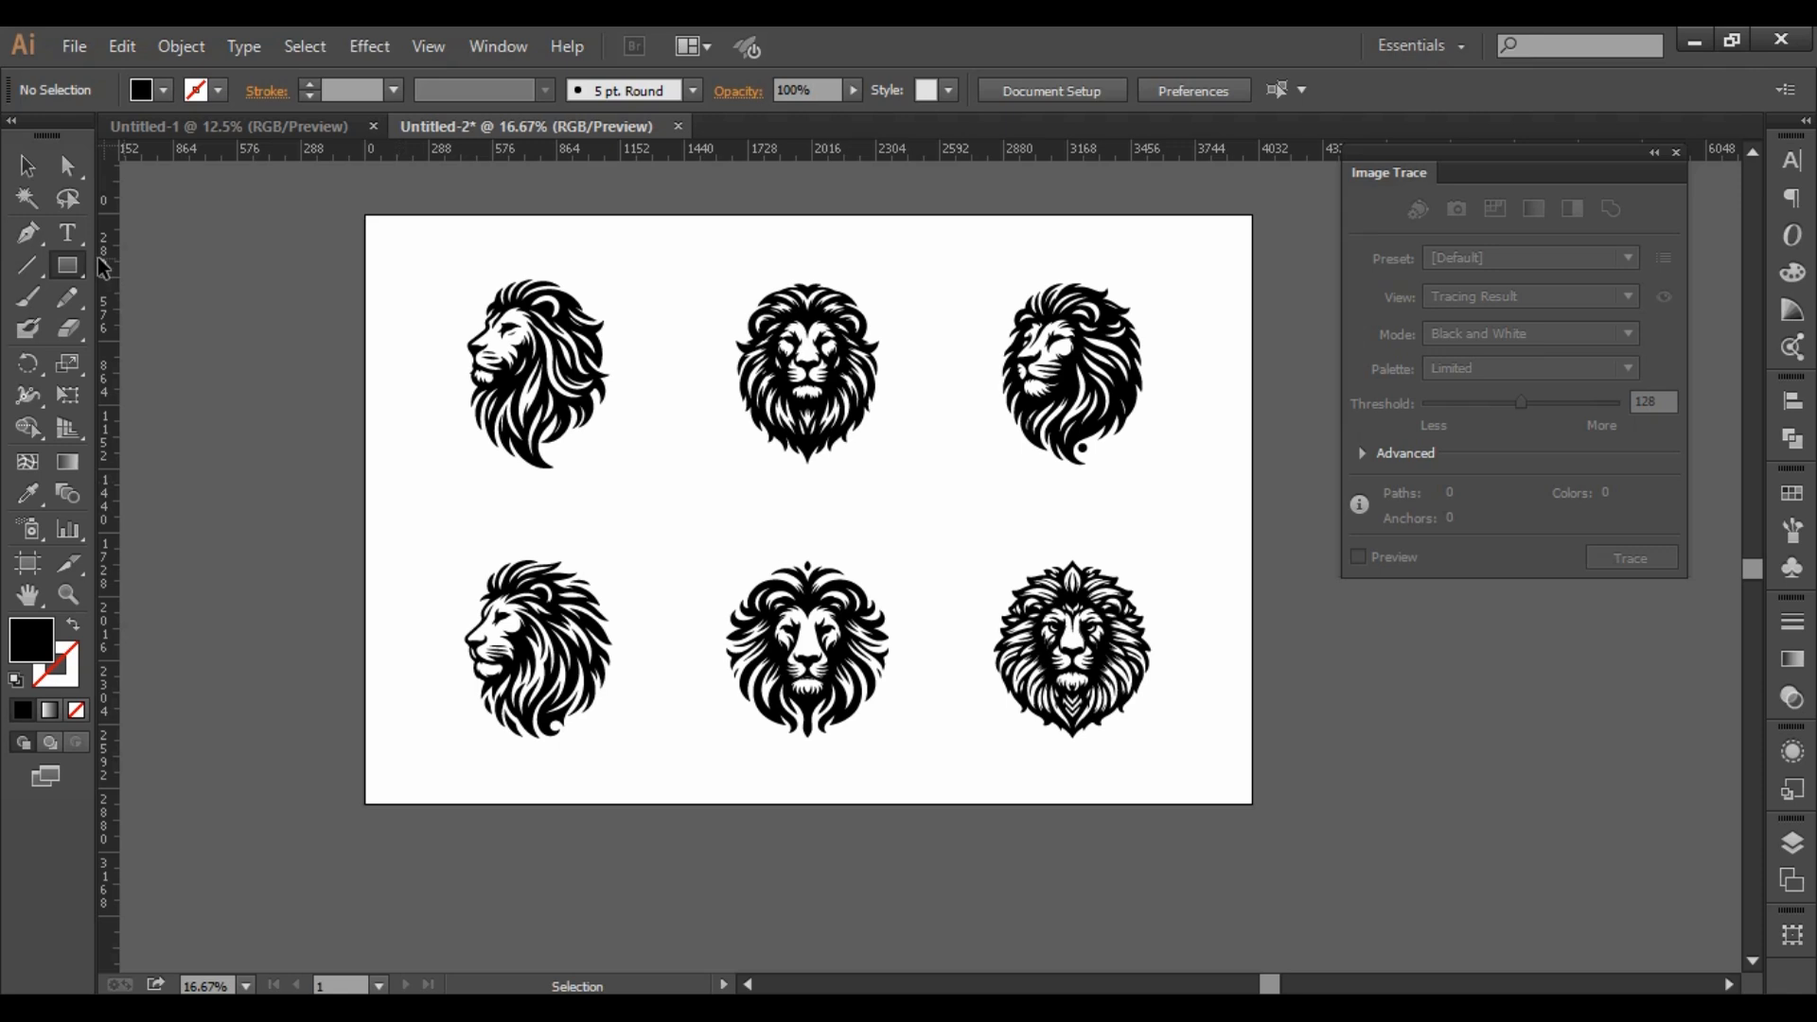
pyautogui.click(75, 264)
pyautogui.click(289, 427)
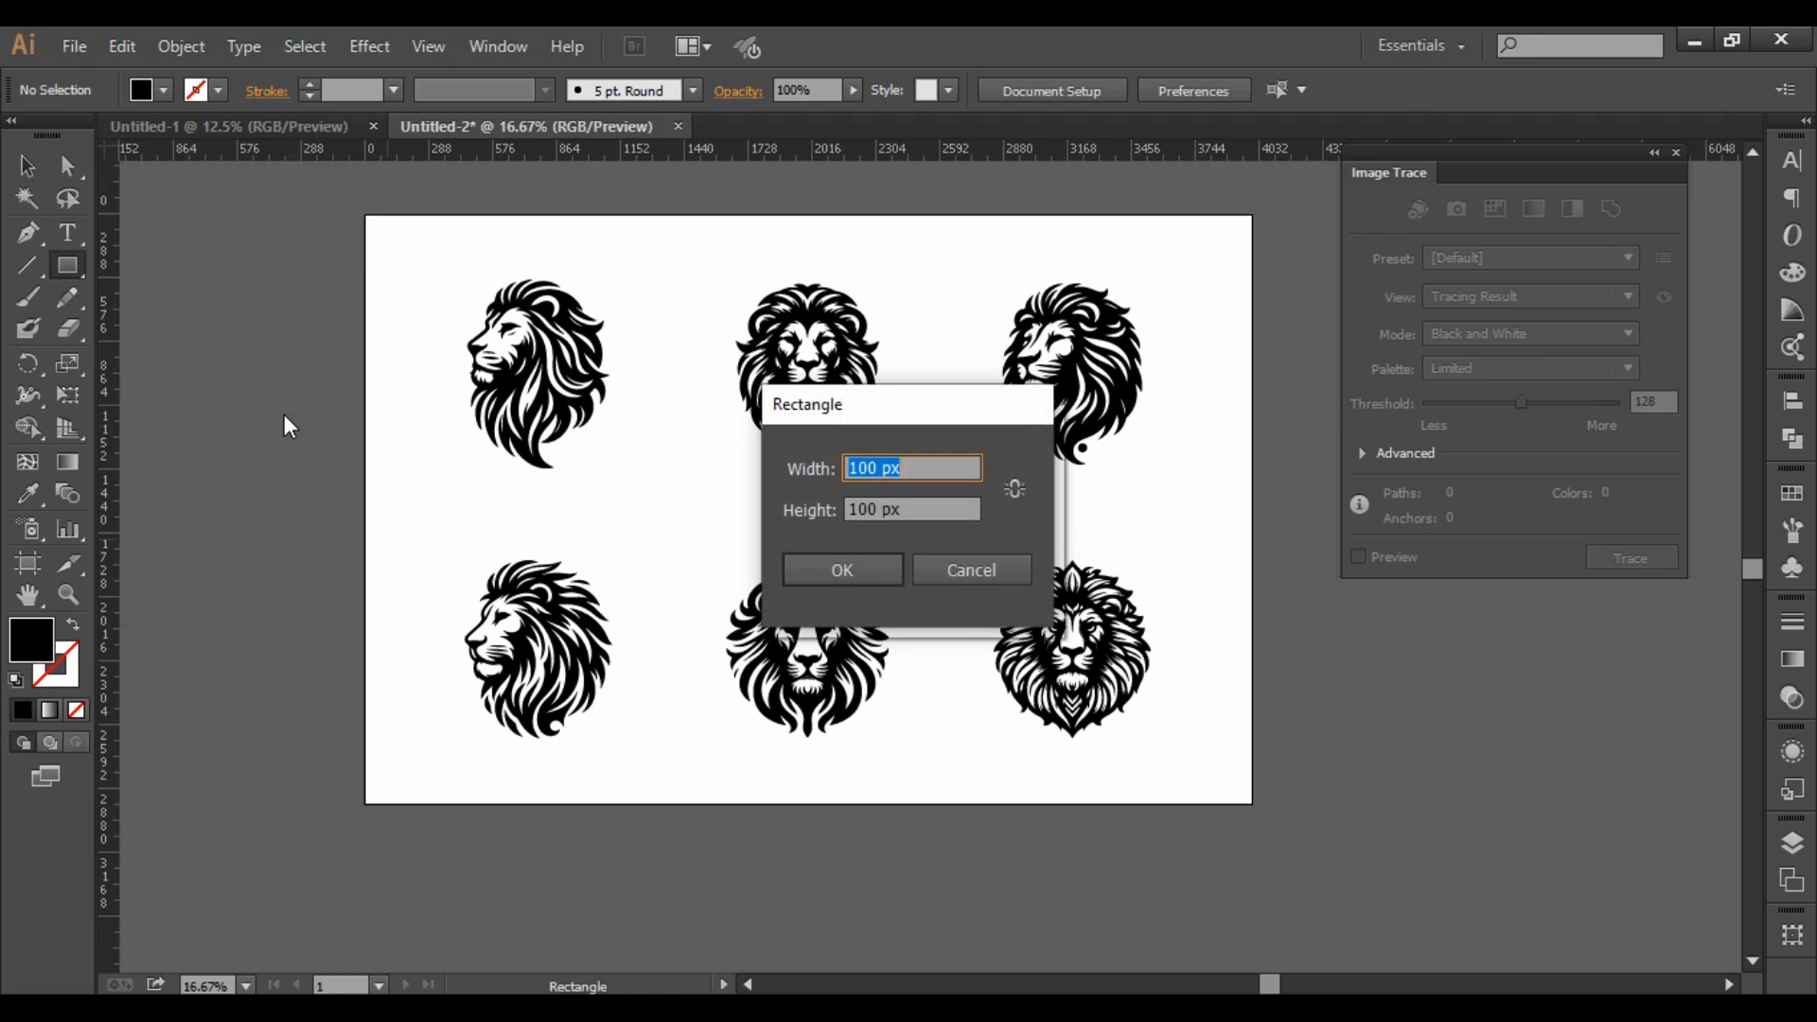
pyautogui.moveTo(883, 467); pyautogui.dragTo(830, 461)
pyautogui.write('4000')
pyautogui.moveTo(882, 507); pyautogui.dragTo(810, 490)
pyautogui.write('2663')
pyautogui.click(856, 574)
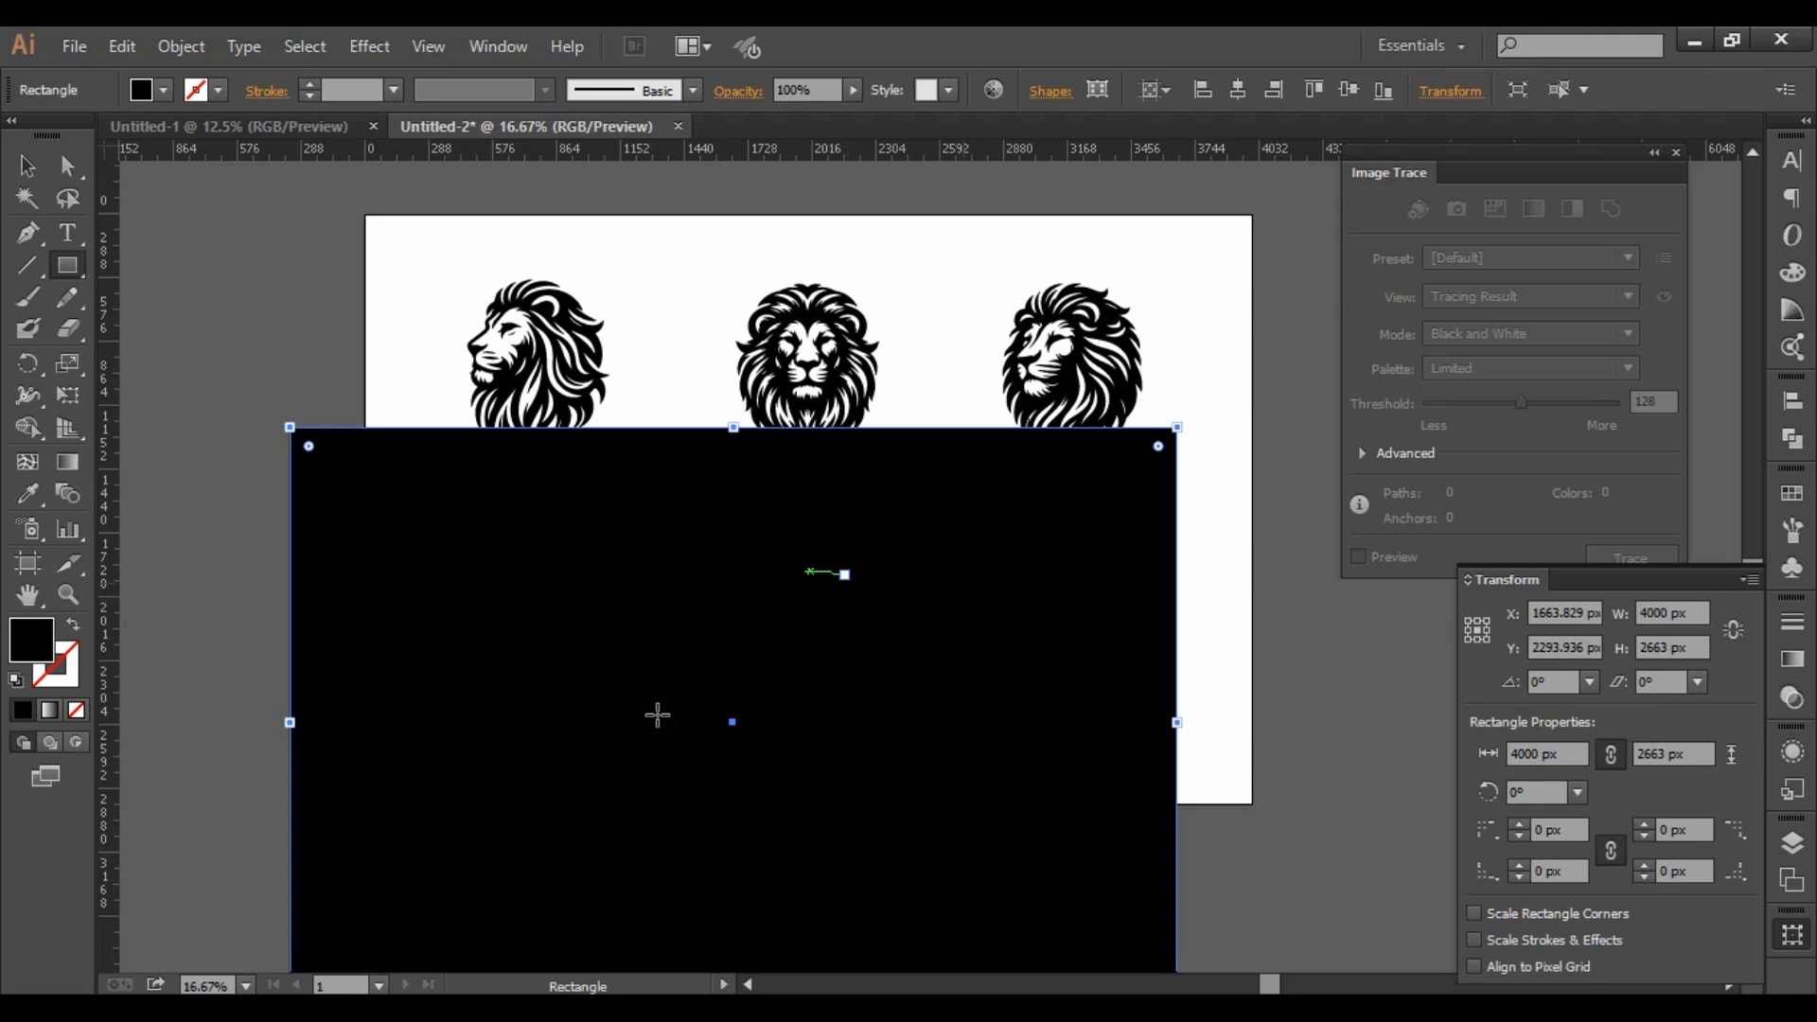
# Fill the 4000 × 2663 px rectangle with white.
pyautogui.click(14, 163)
pyautogui.click(14, 164)
pyautogui.scroll(-2, 1030, 580)
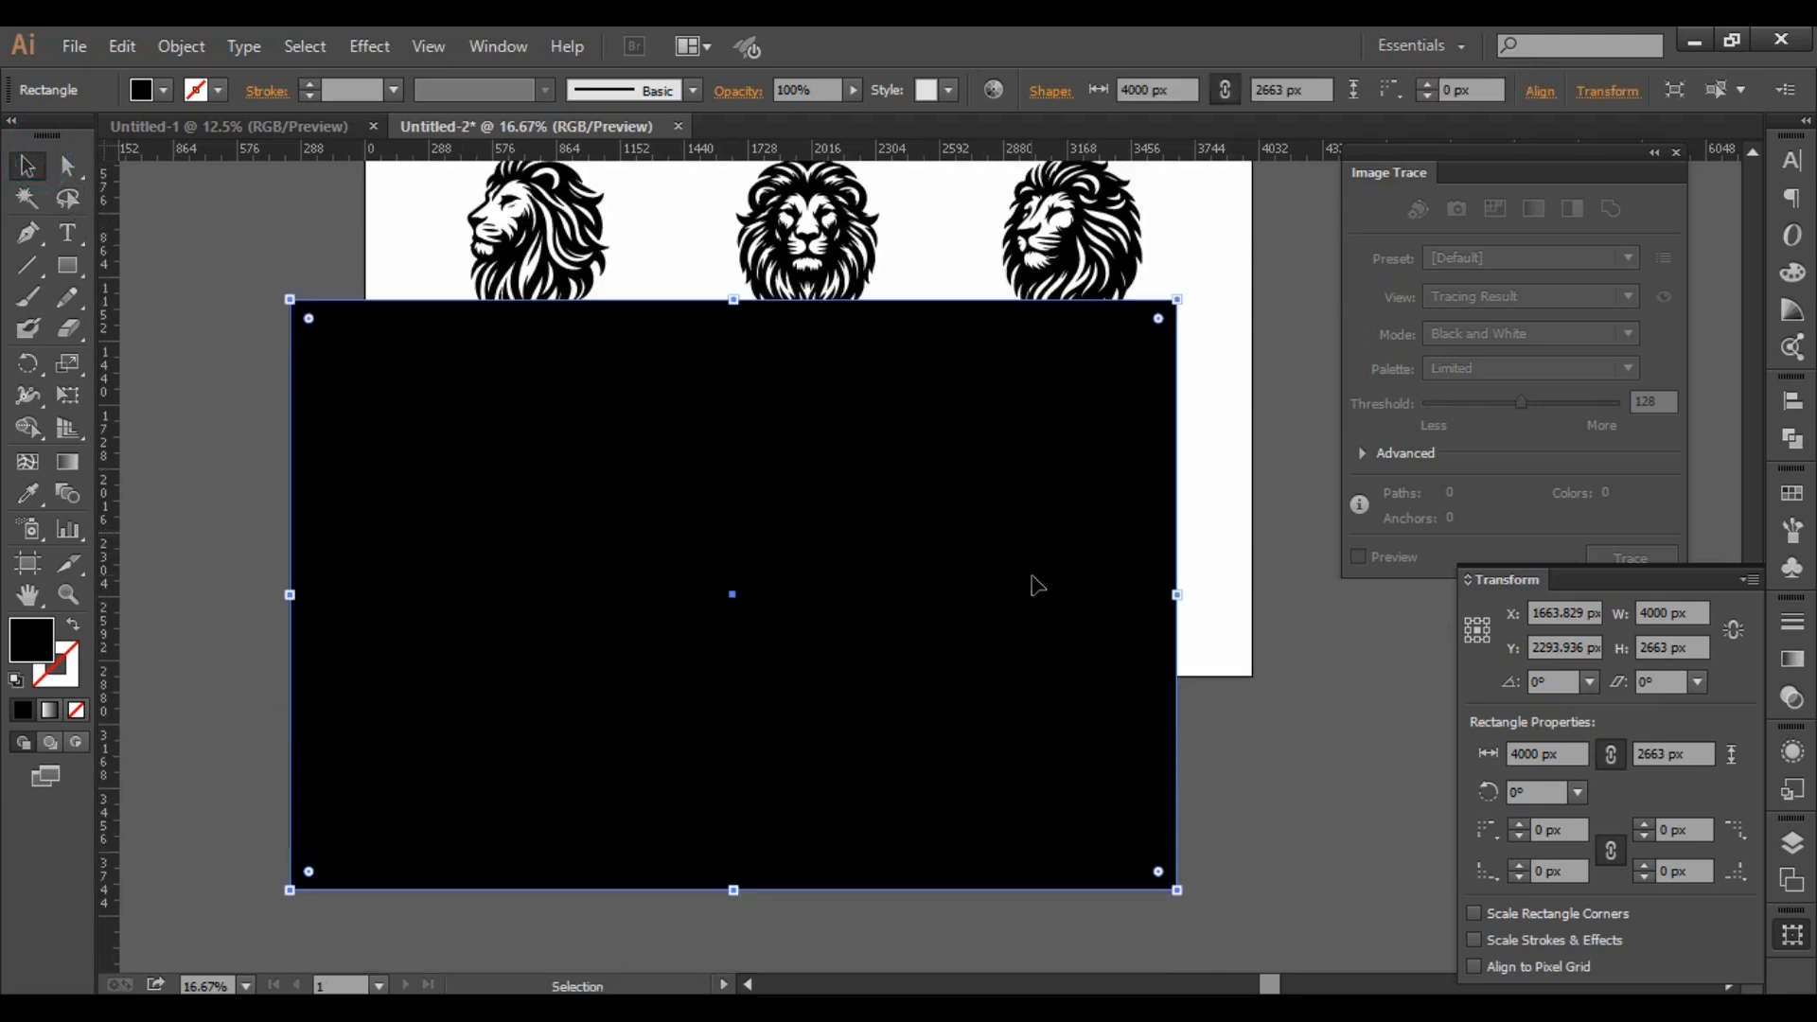
pyautogui.scroll(1, 1023, 584)
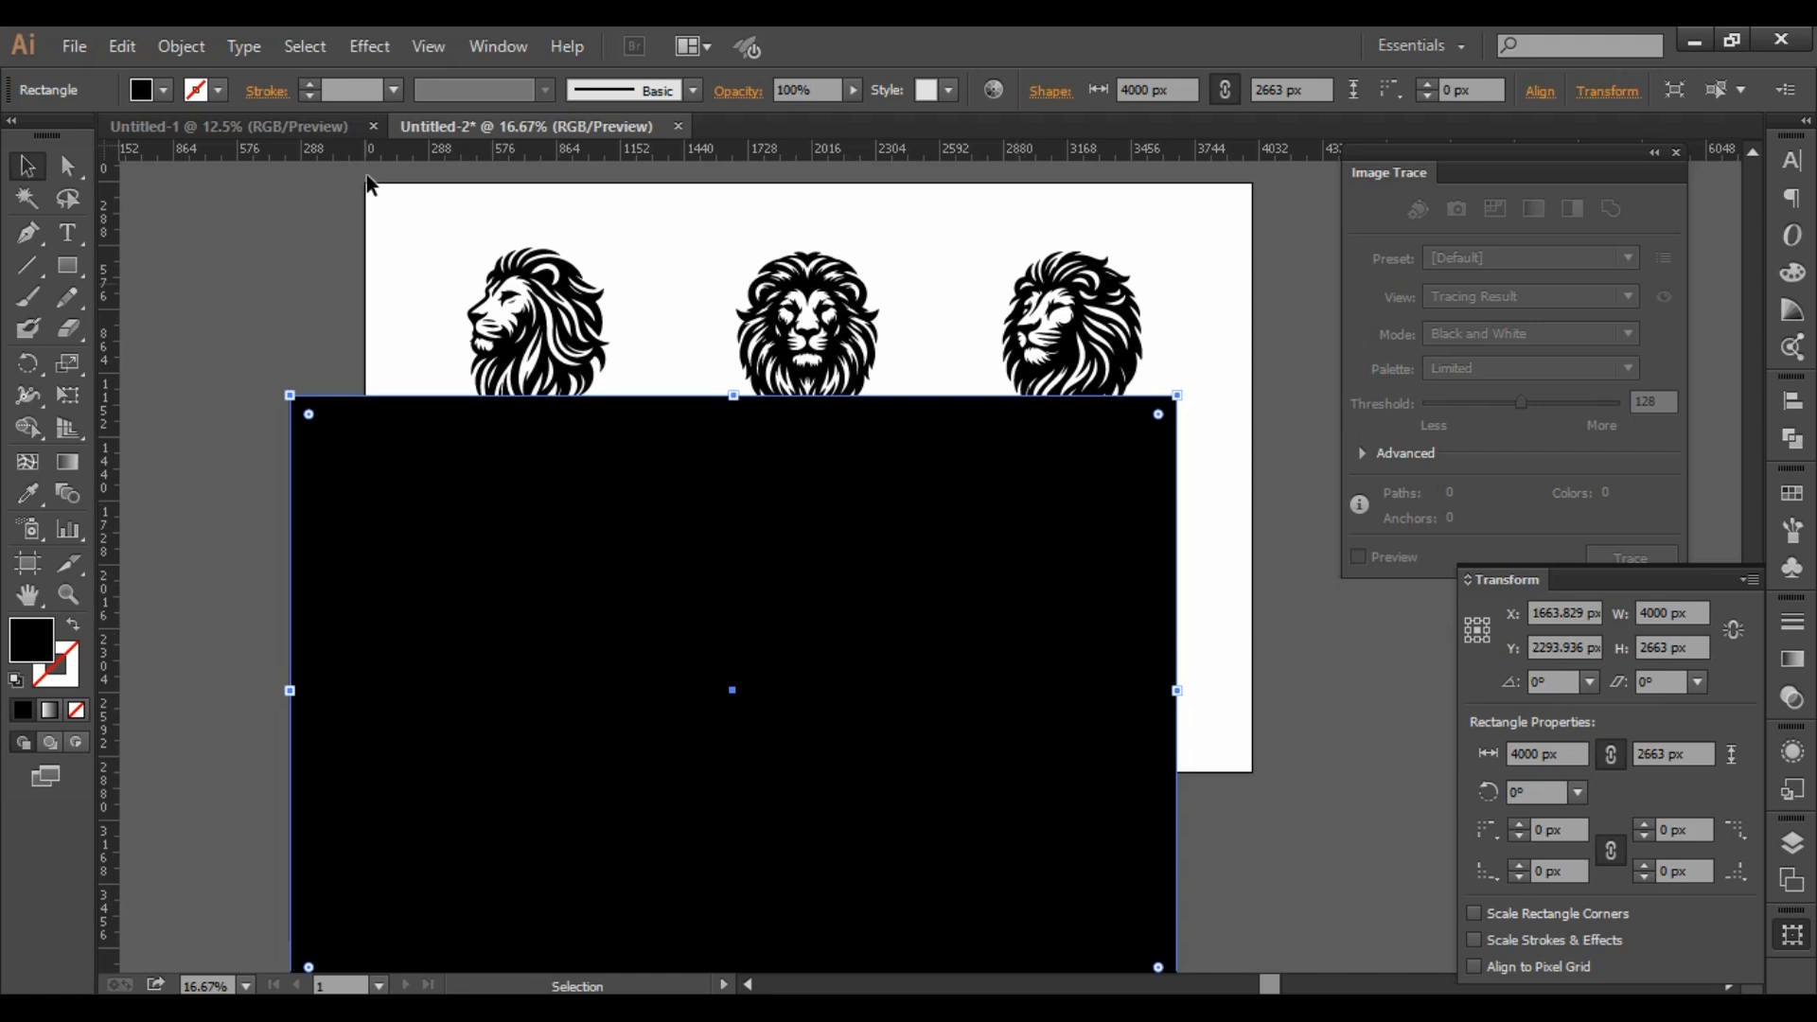
pyautogui.click(154, 88)
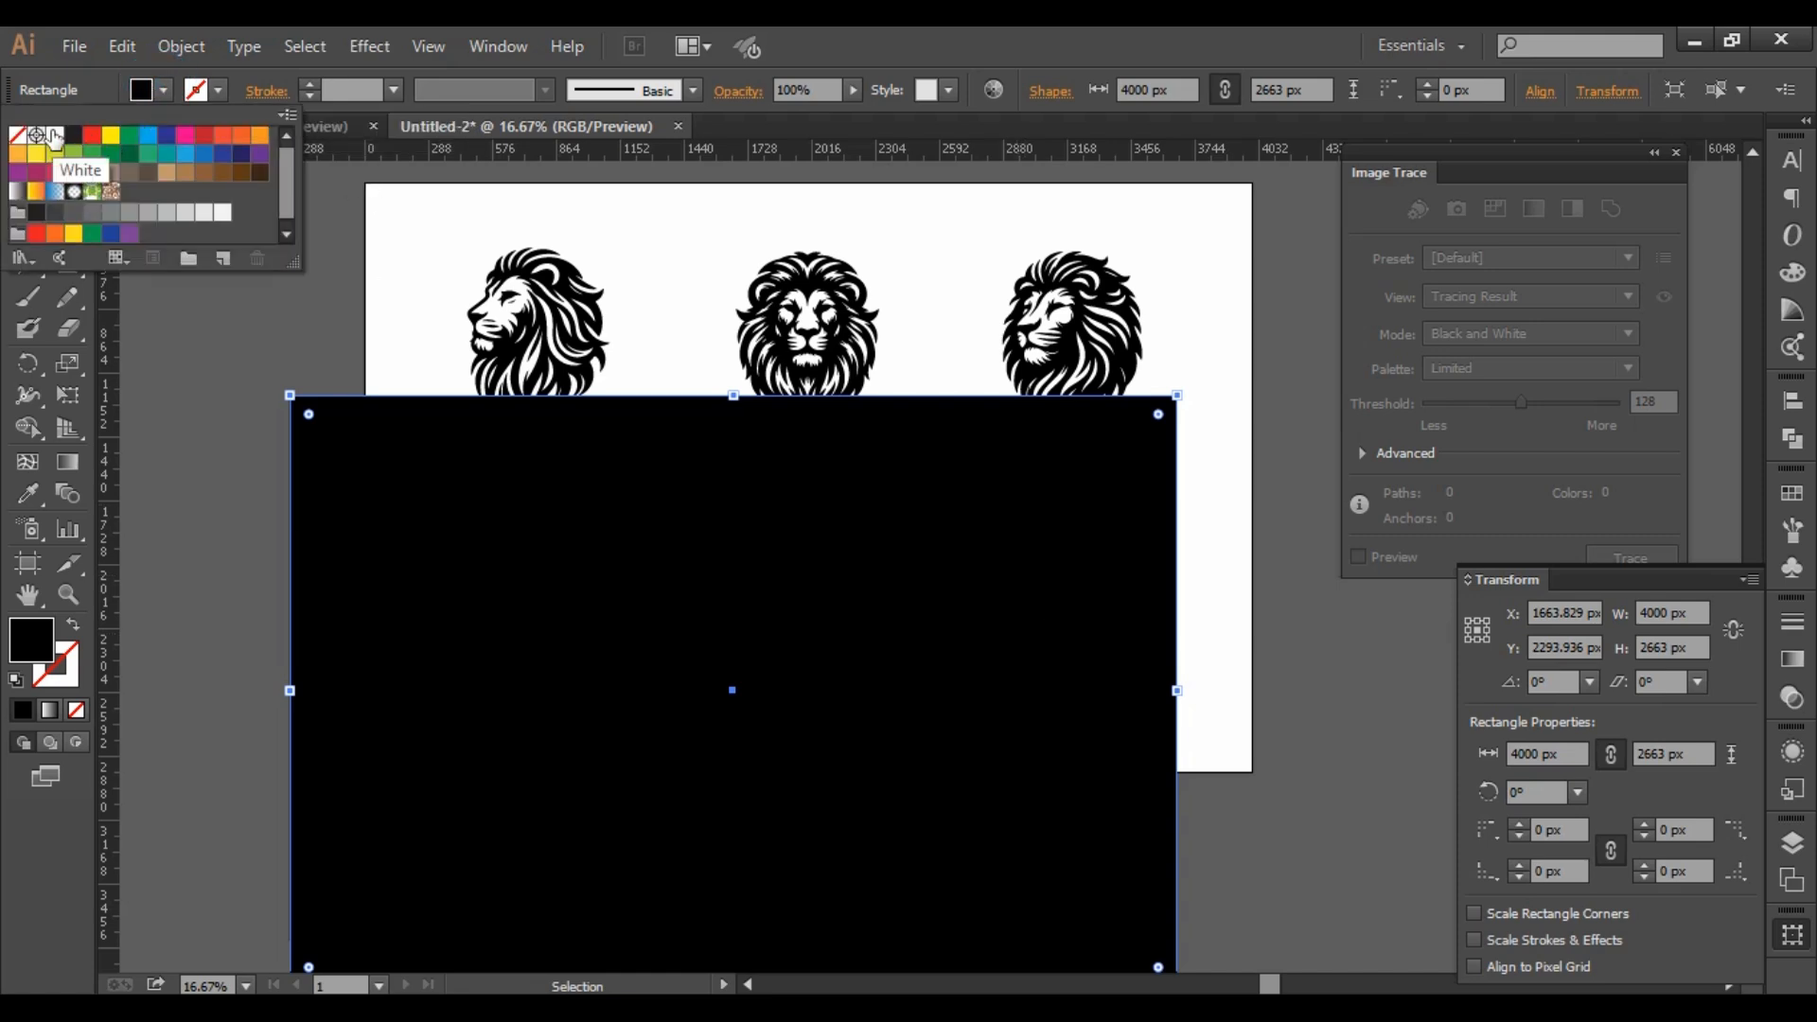
pyautogui.click(55, 135)
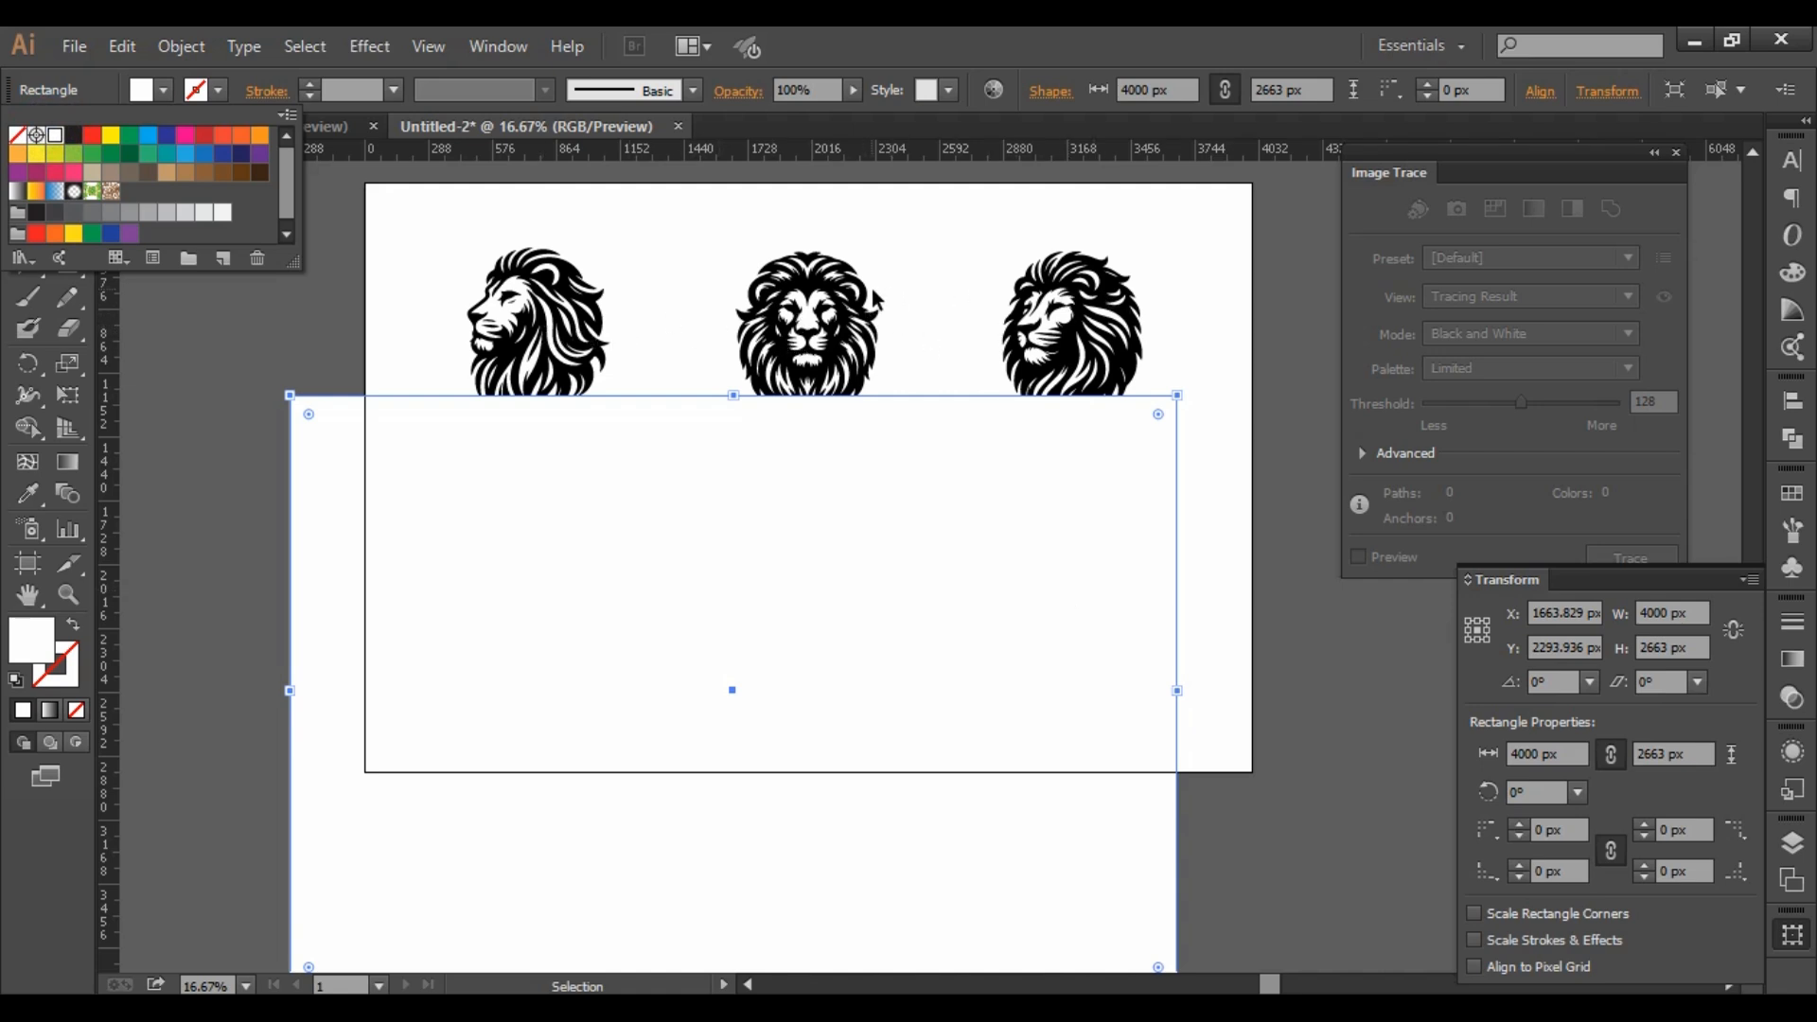
pyautogui.click(971, 620)
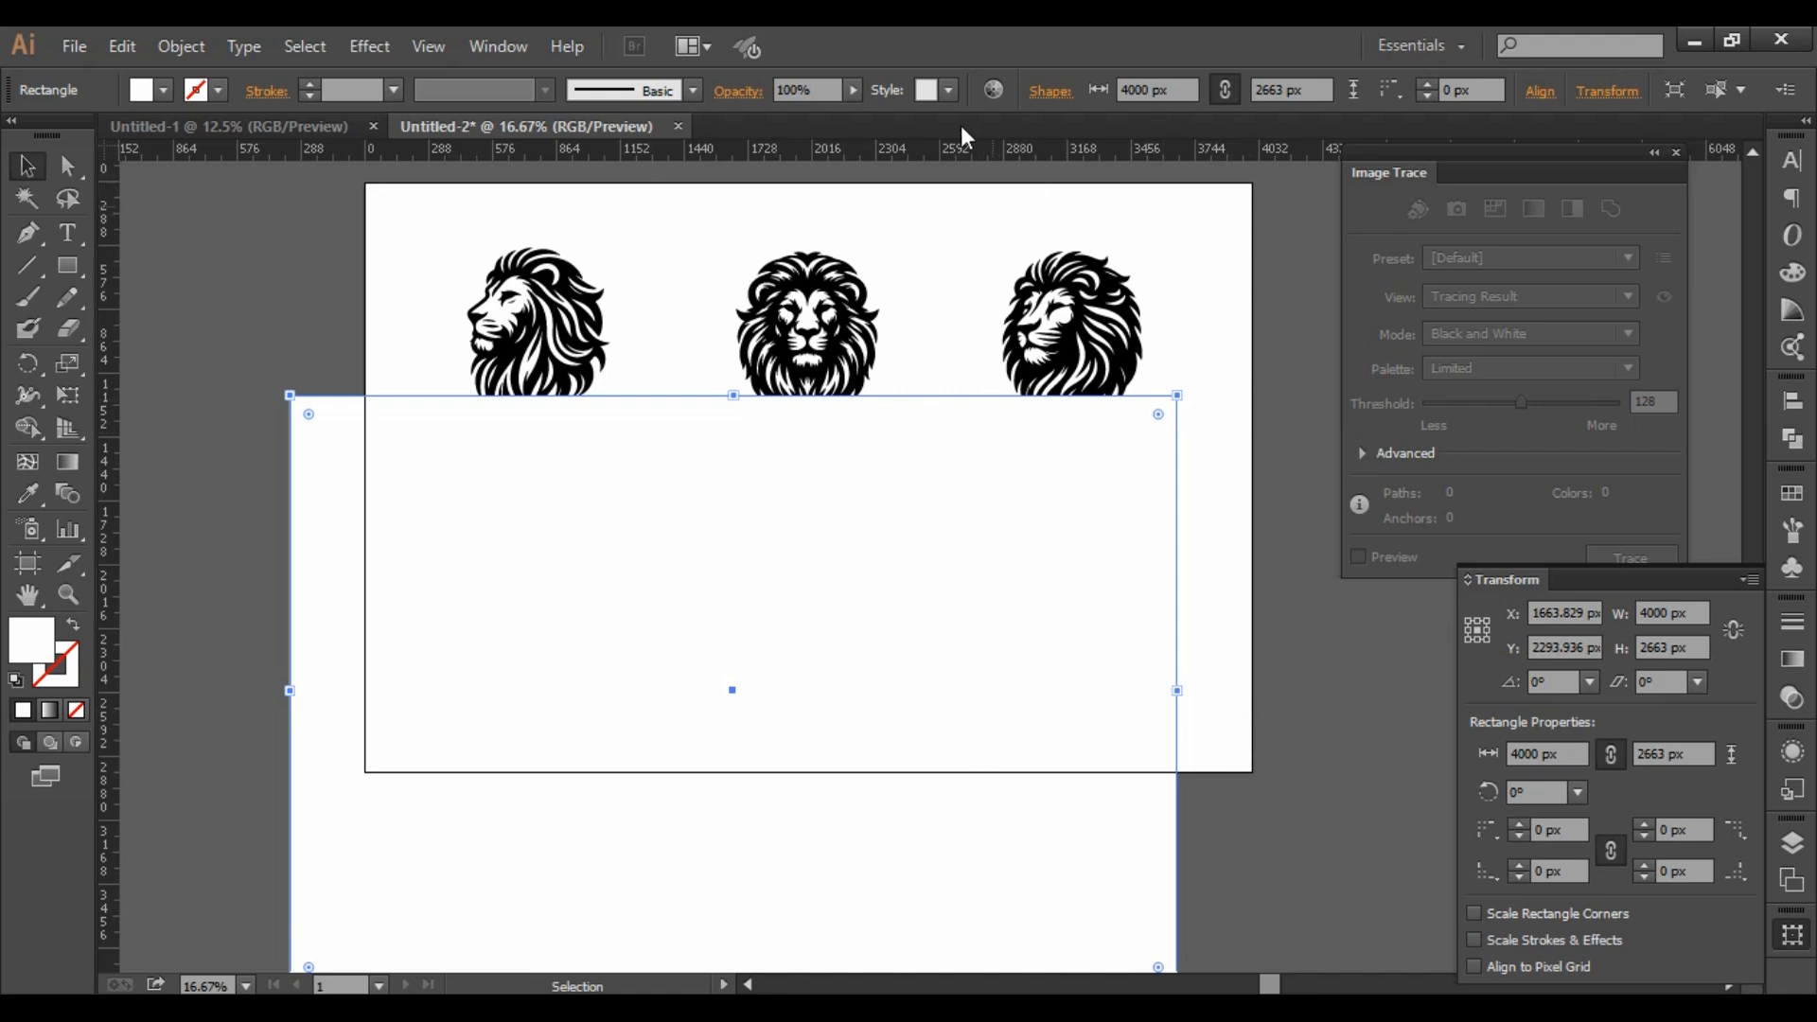
# Centre the white rectangle horizontally and vertically on the artboard.
pyautogui.click(1541, 92)
pyautogui.click(1519, 313)
pyautogui.click(1539, 407)
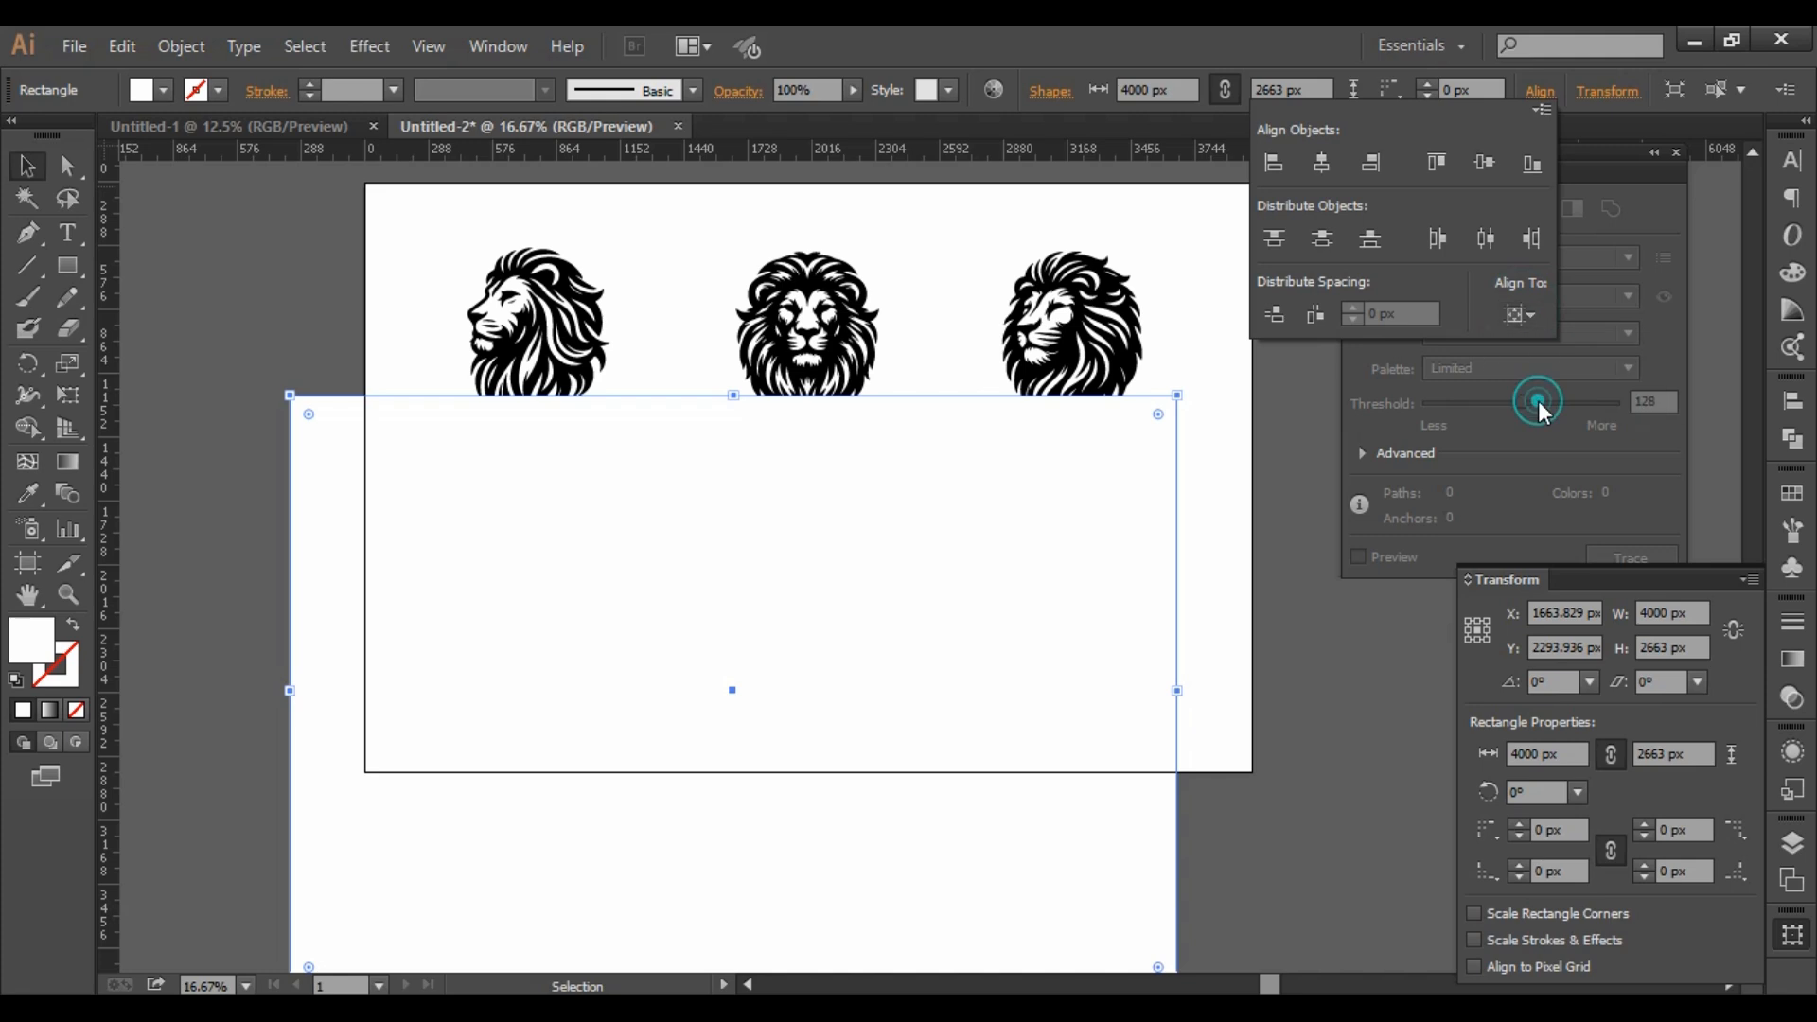
pyautogui.click(1322, 161)
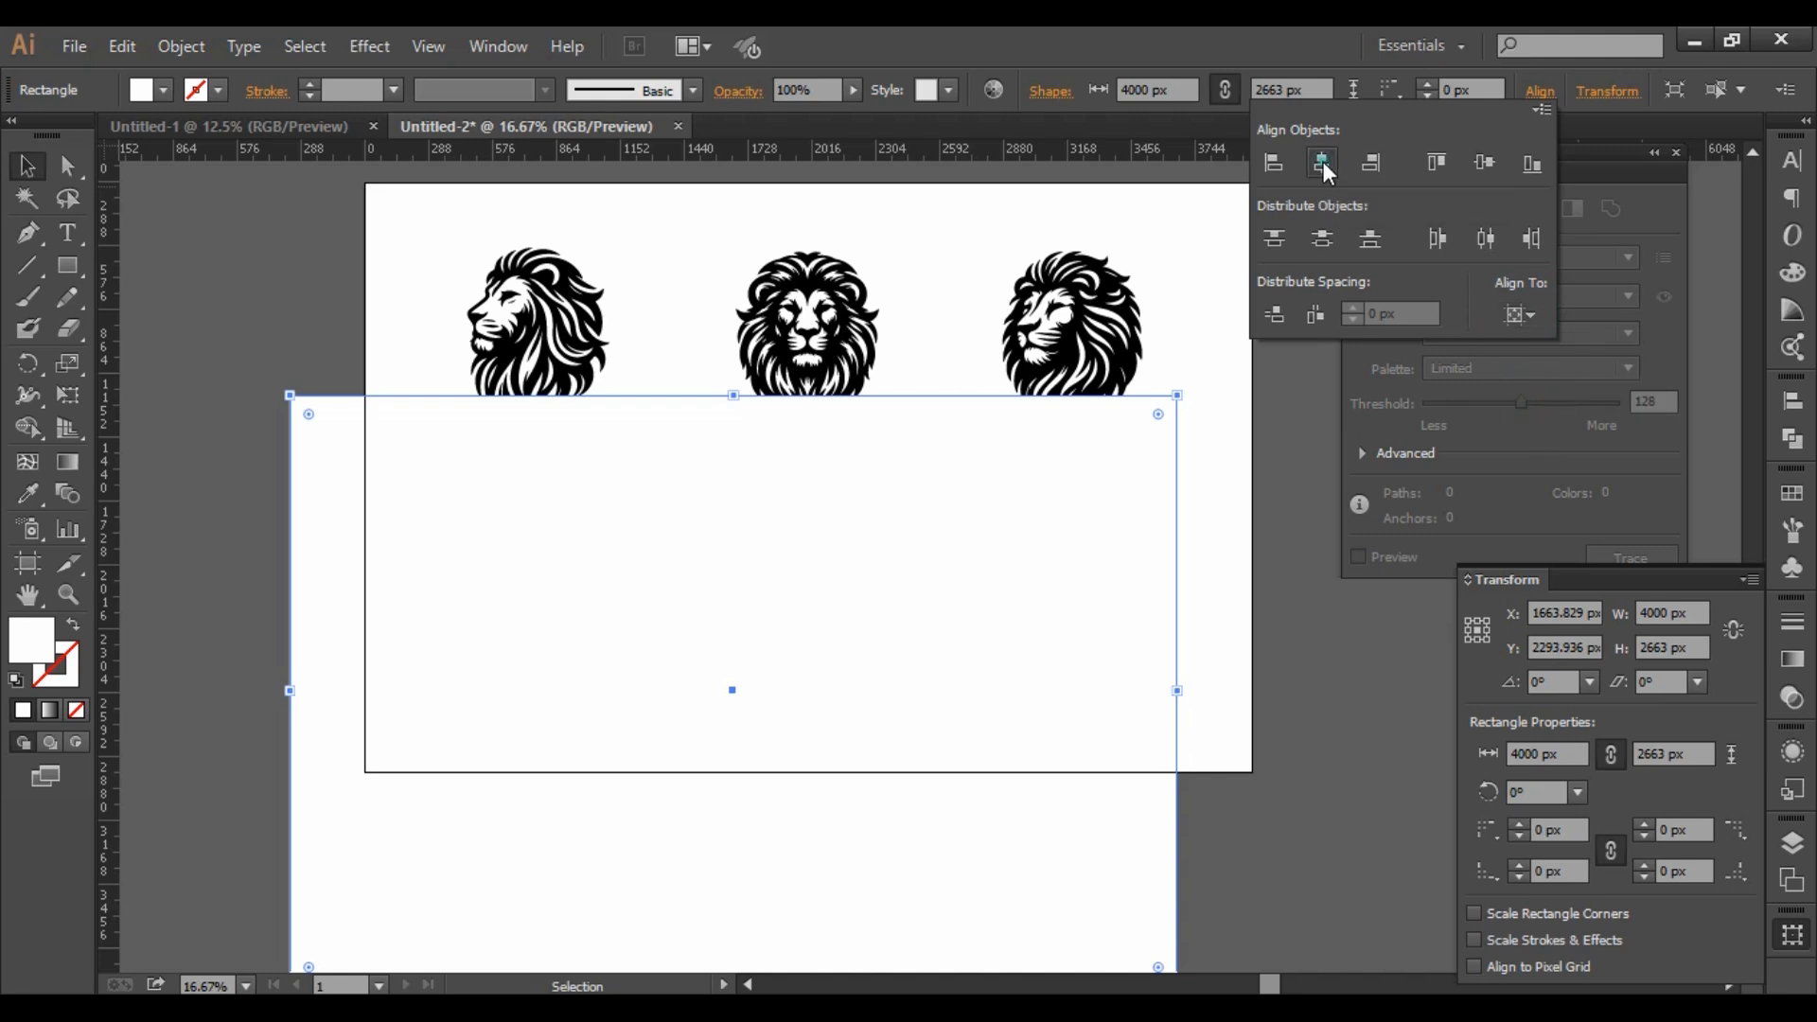
pyautogui.click(1486, 162)
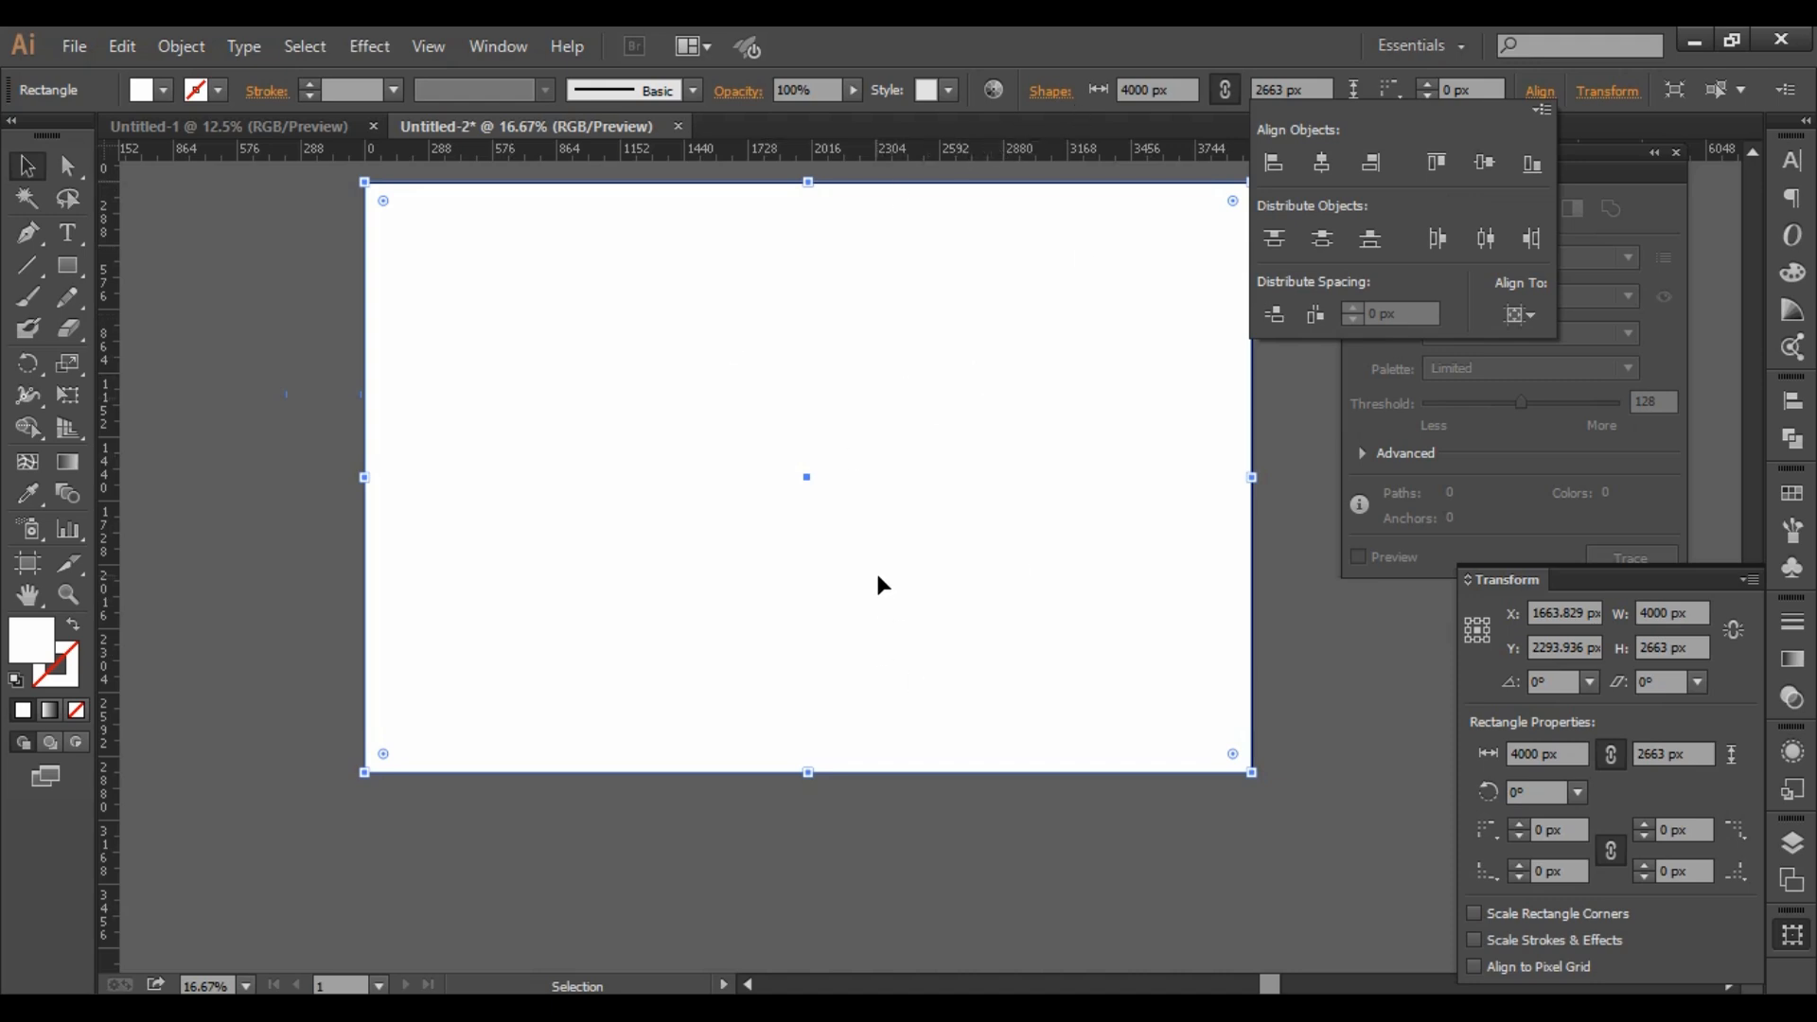
pyautogui.click(880, 410)
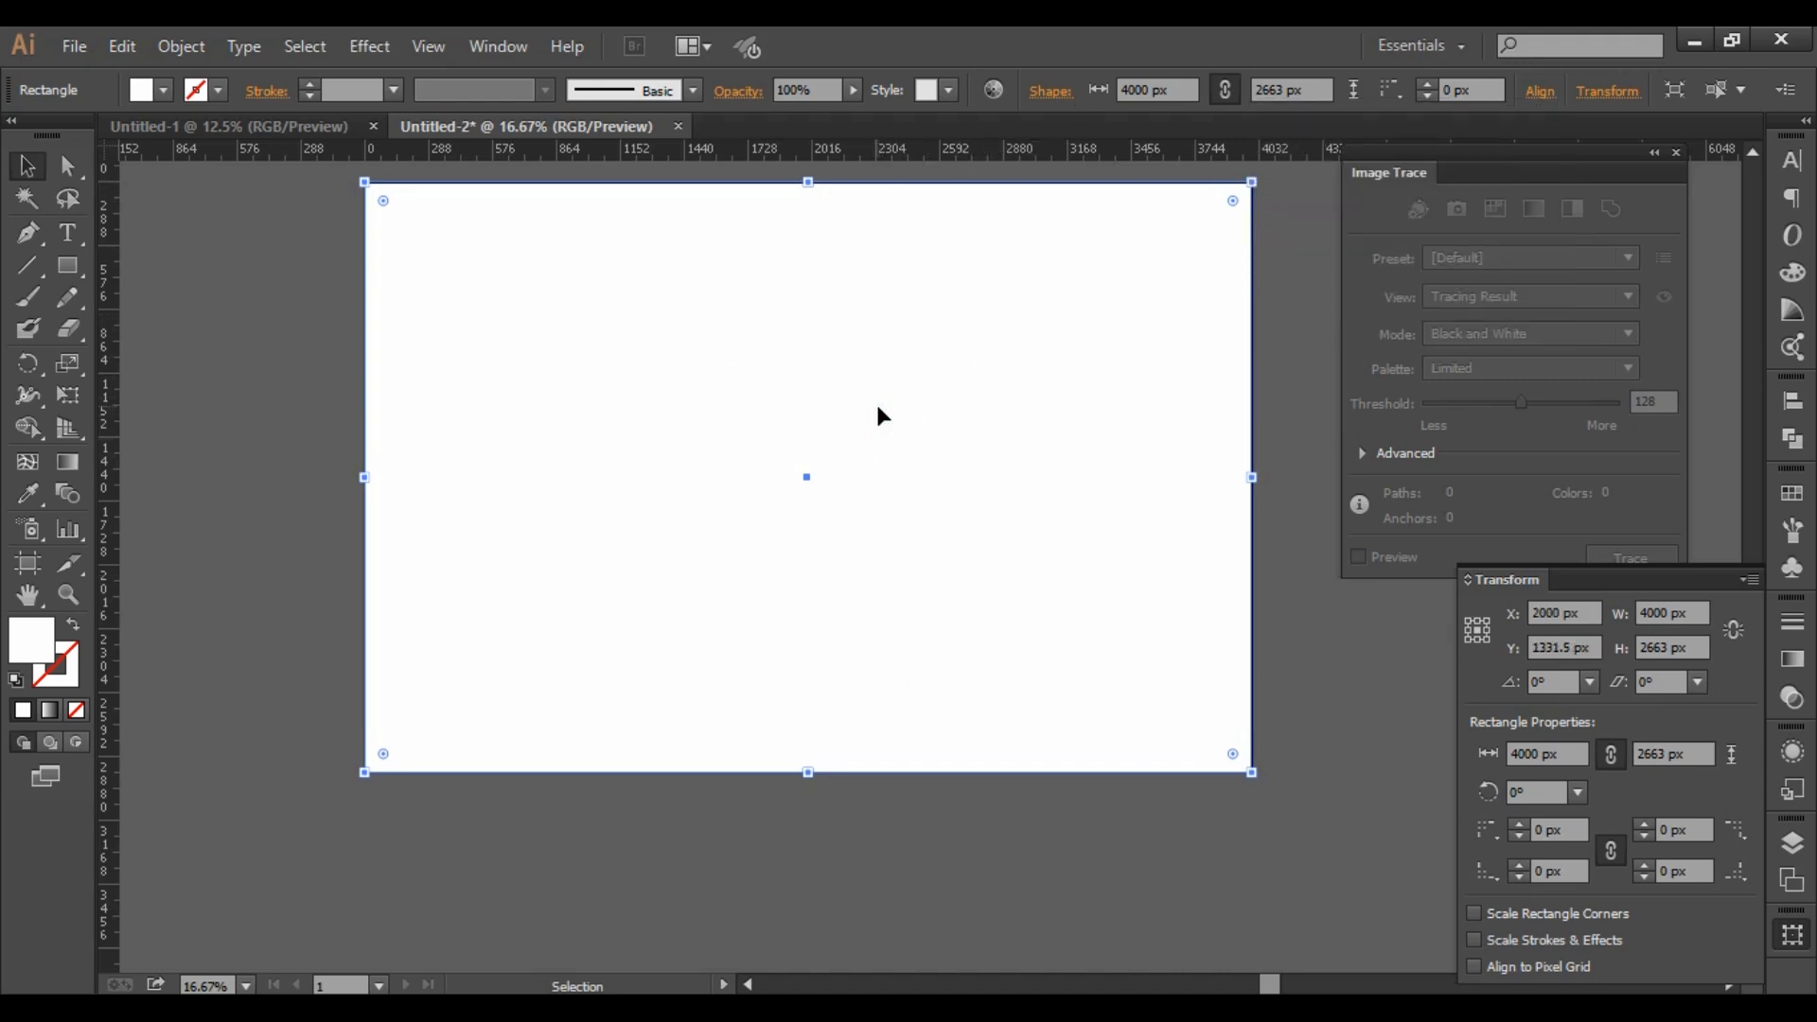
# Send the white rectangle to the back, behind the six lions, and deselect it.
pyautogui.rightClick(877, 406)
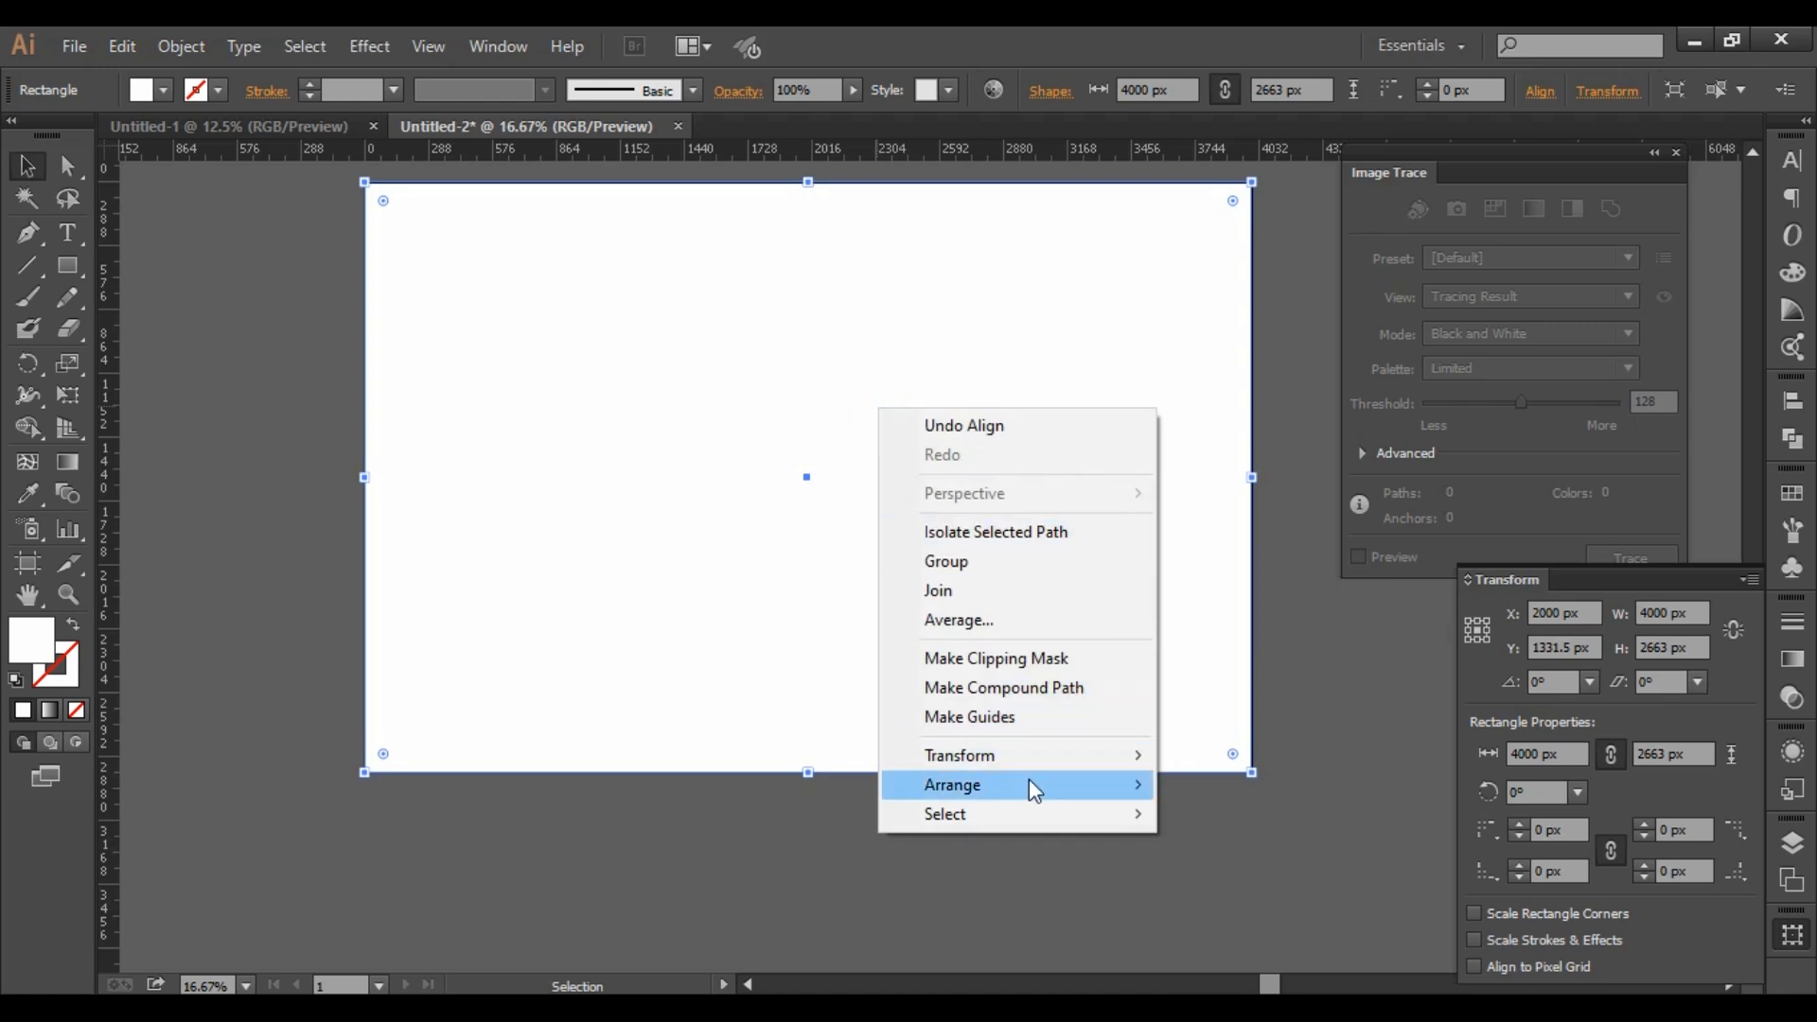
pyautogui.moveTo(1030, 784)
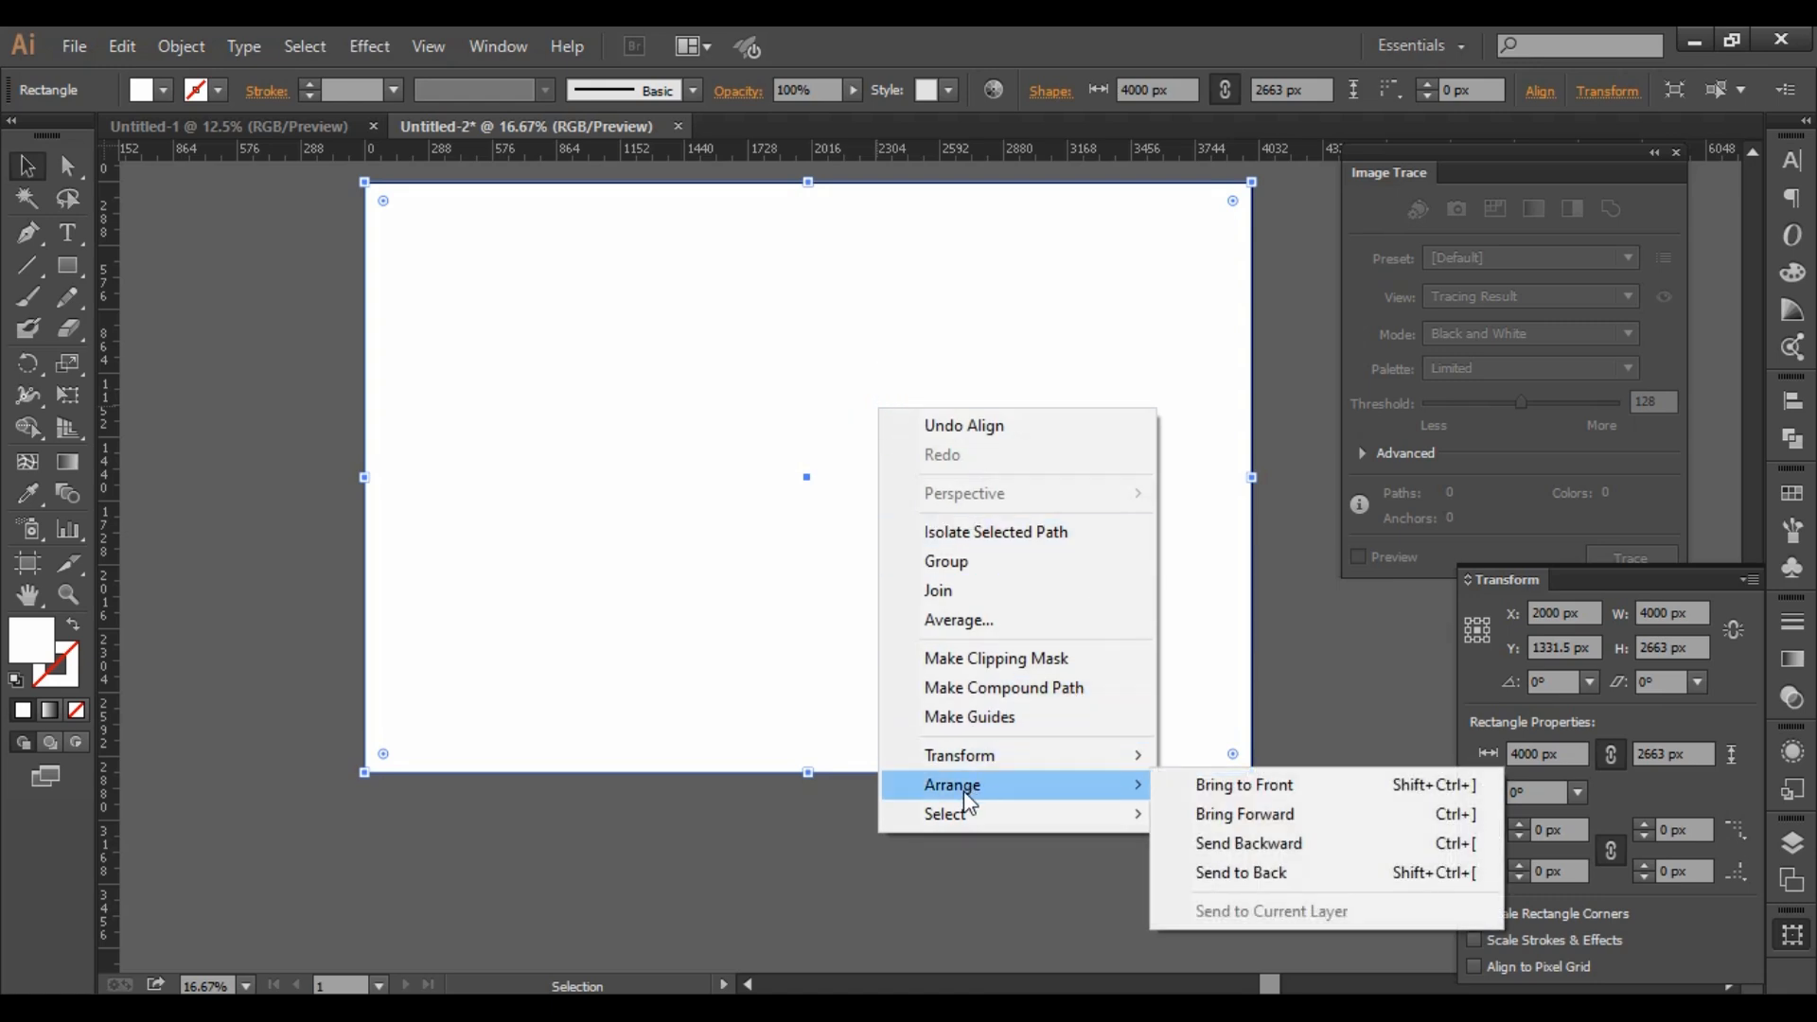
pyautogui.click(1255, 868)
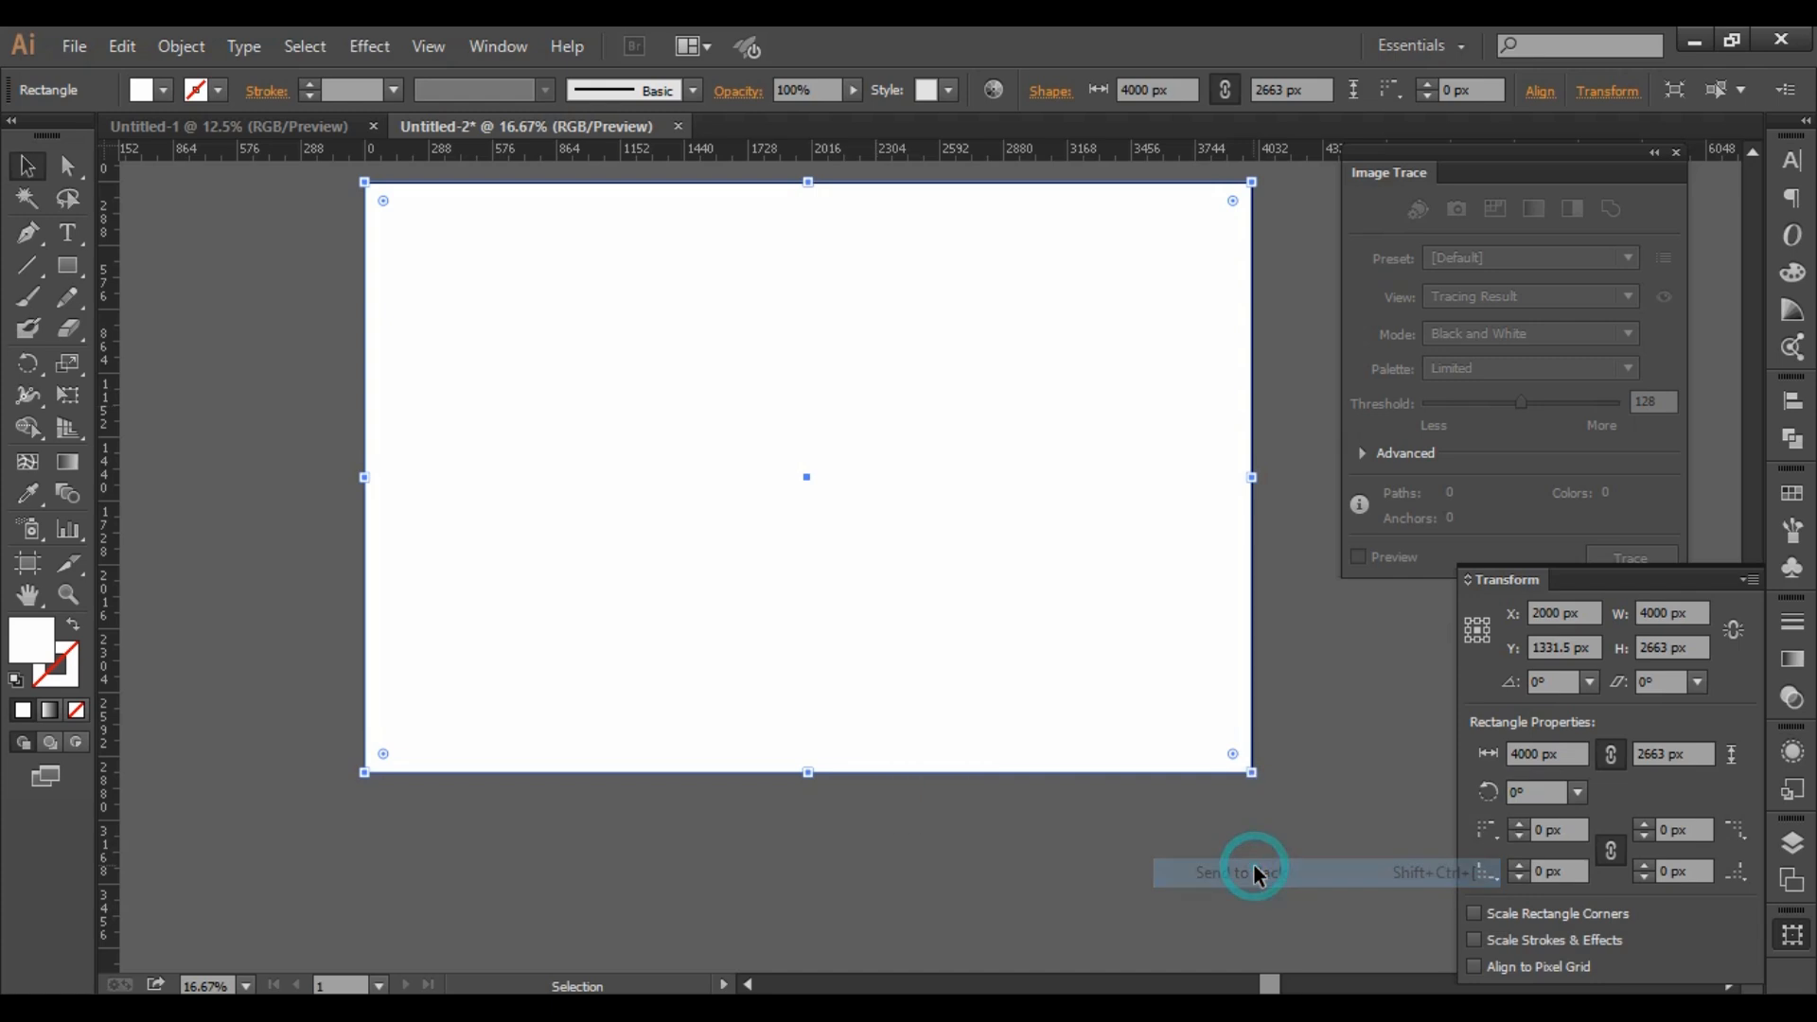
pyautogui.click(1298, 559)
# Examine the whole layout of lions and background on the artboard, selecting all artwork to check its extent.
pyautogui.scroll(-4, 764, 437)
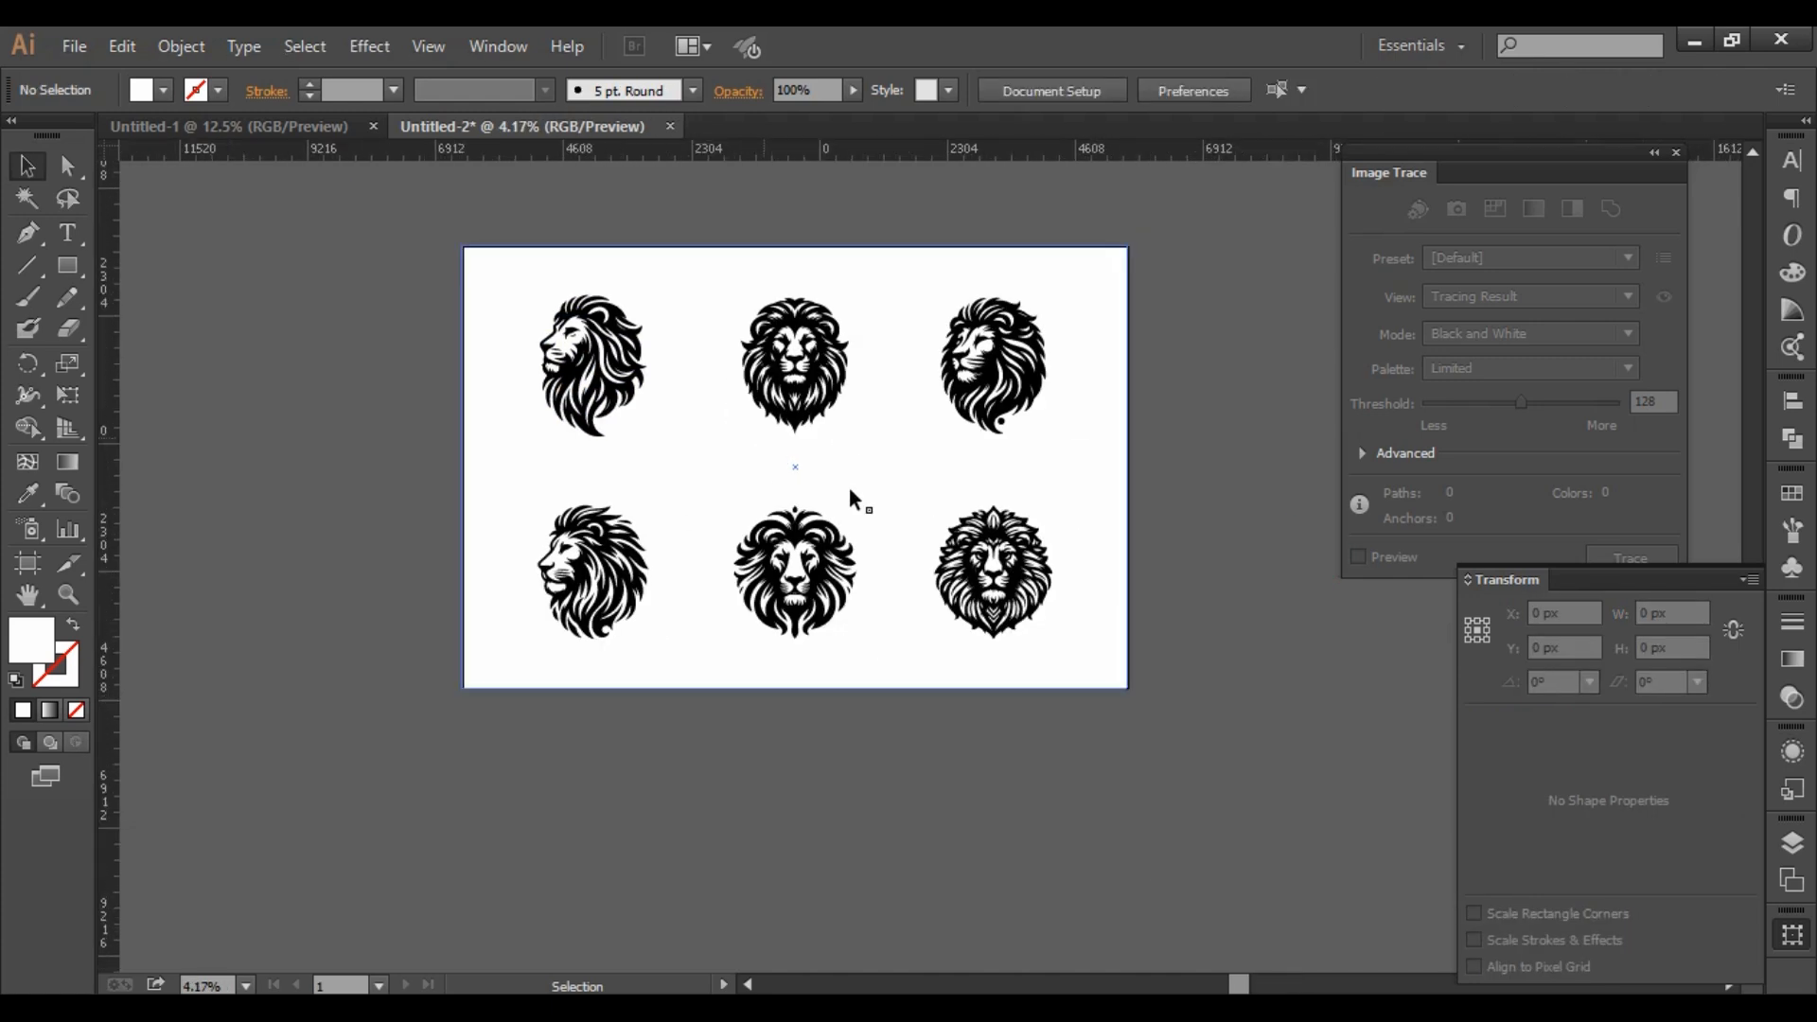
pyautogui.press('space')
pyautogui.moveTo(1160, 556); pyautogui.dragTo(965, 559)
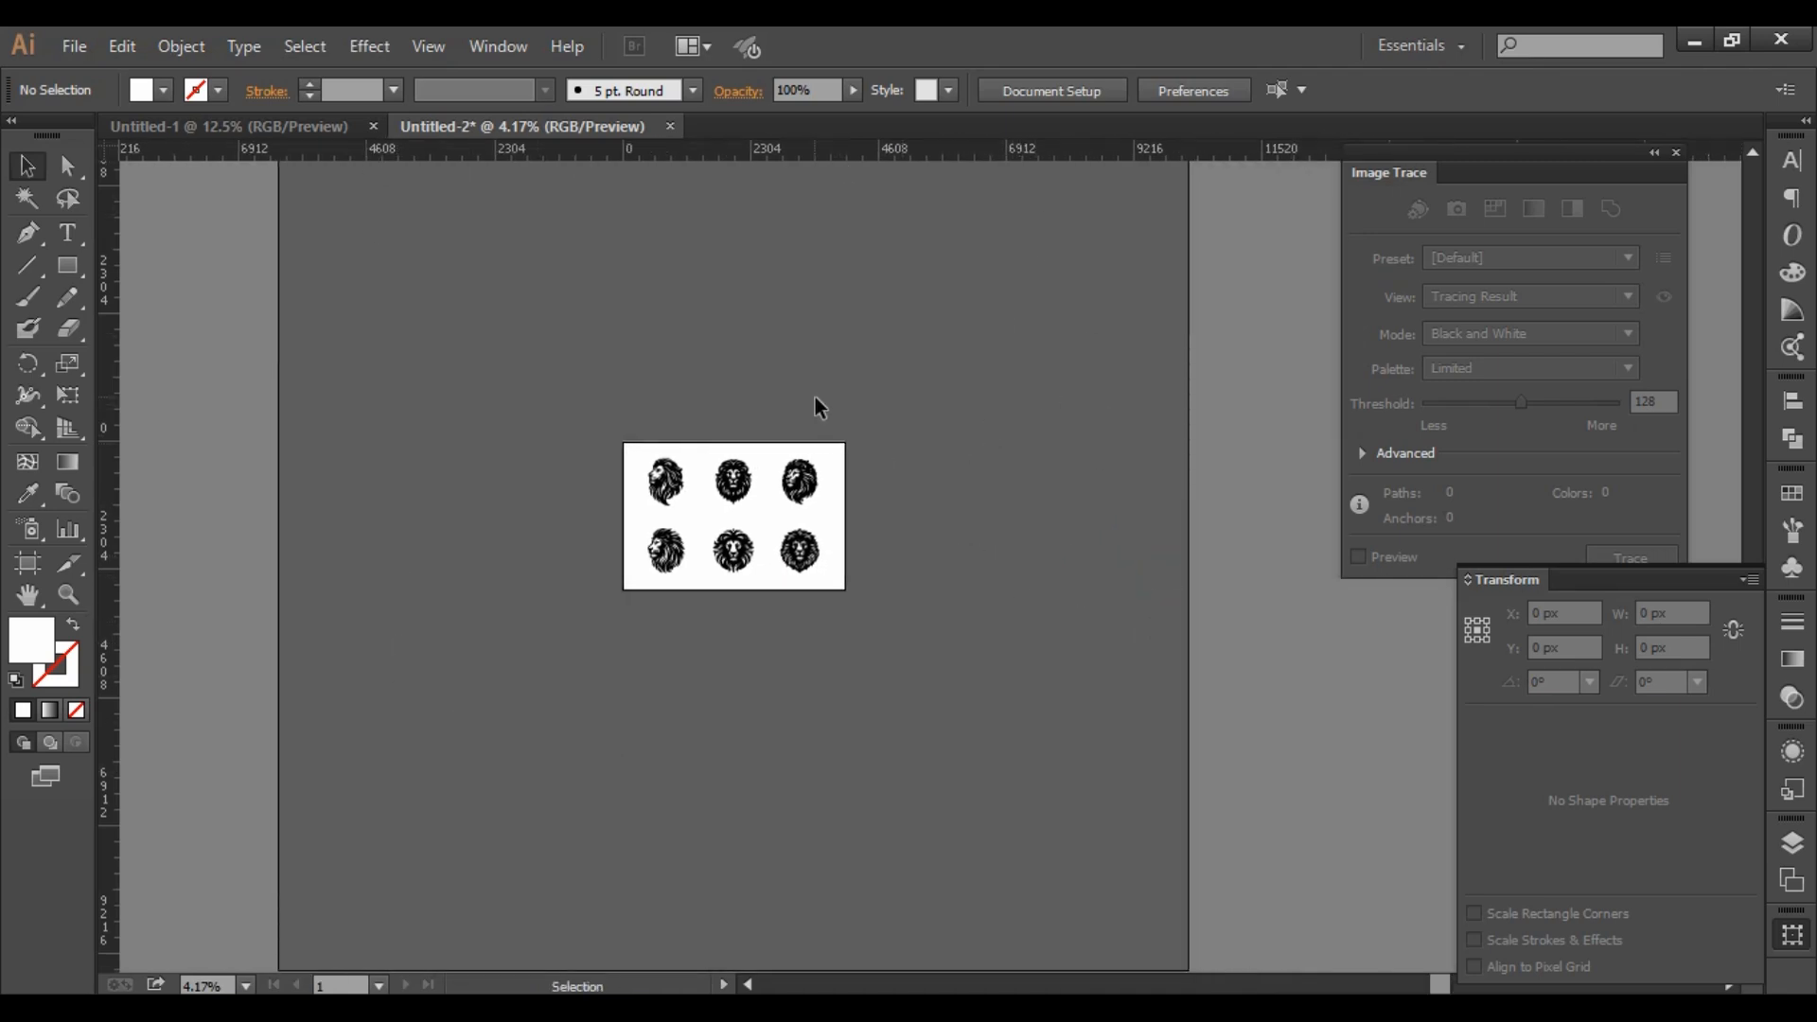
pyautogui.scroll(1, 829, 408)
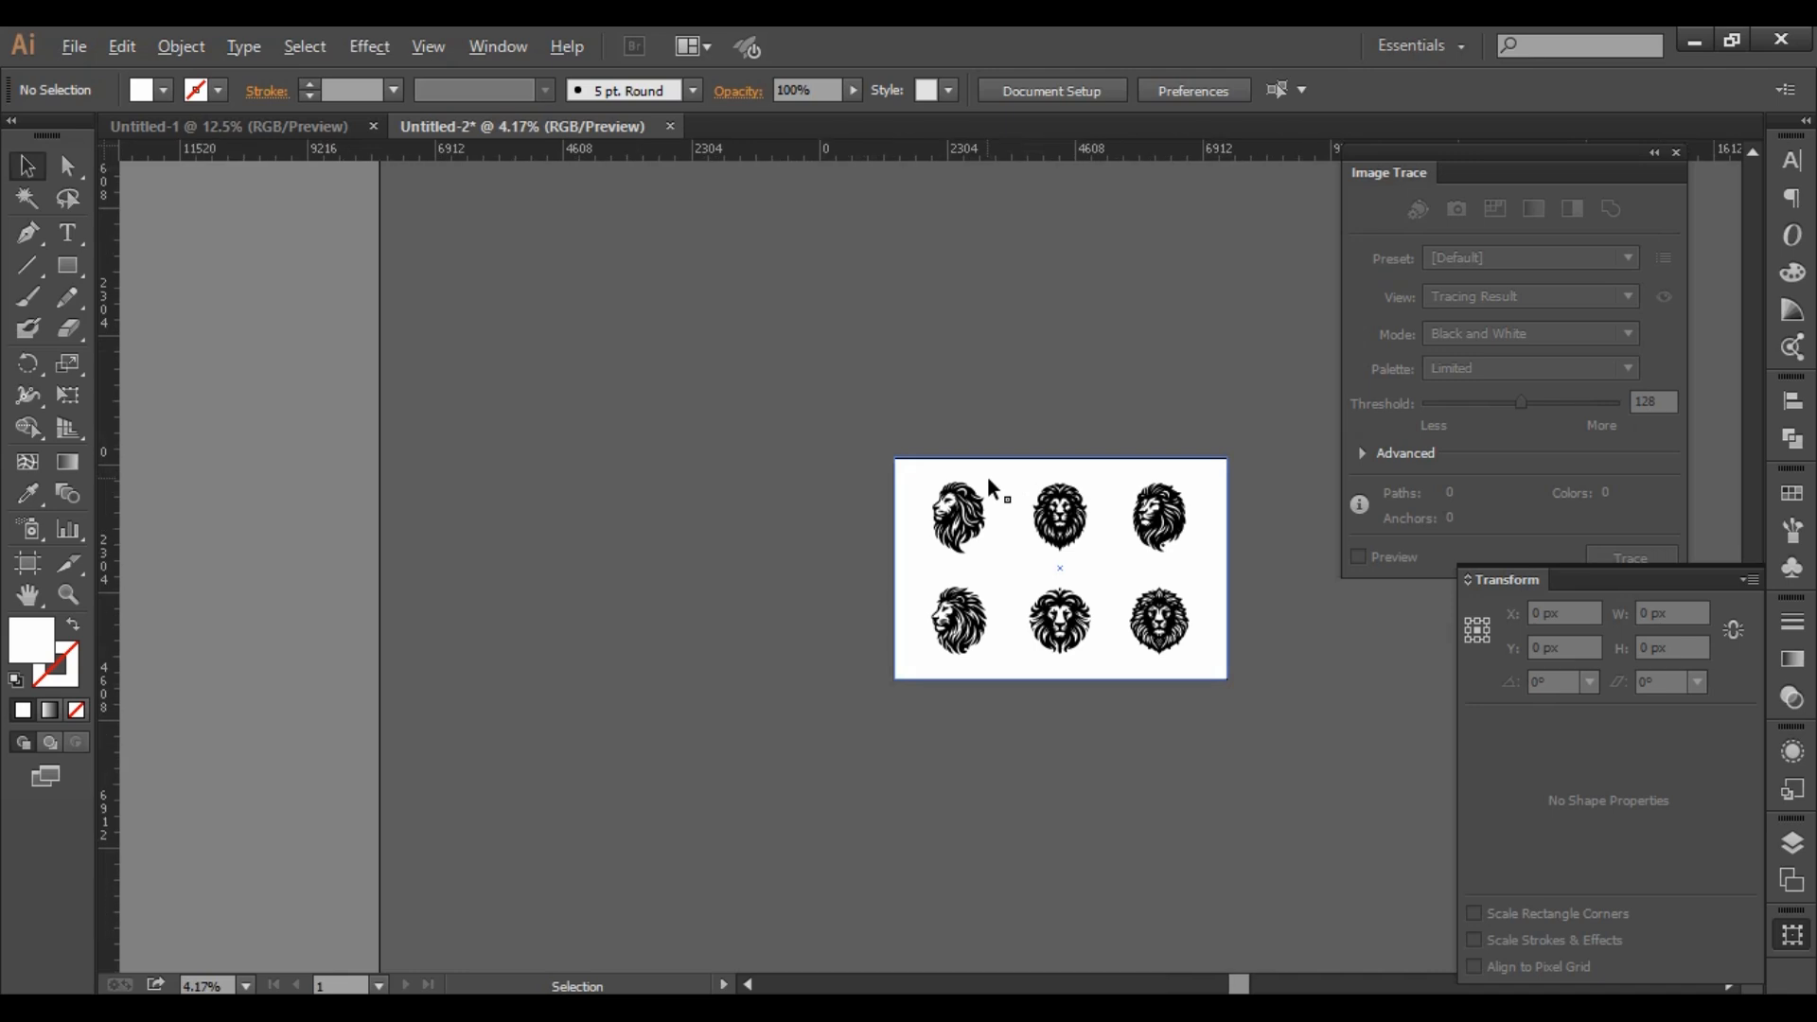
pyautogui.scroll(-1, 986, 475)
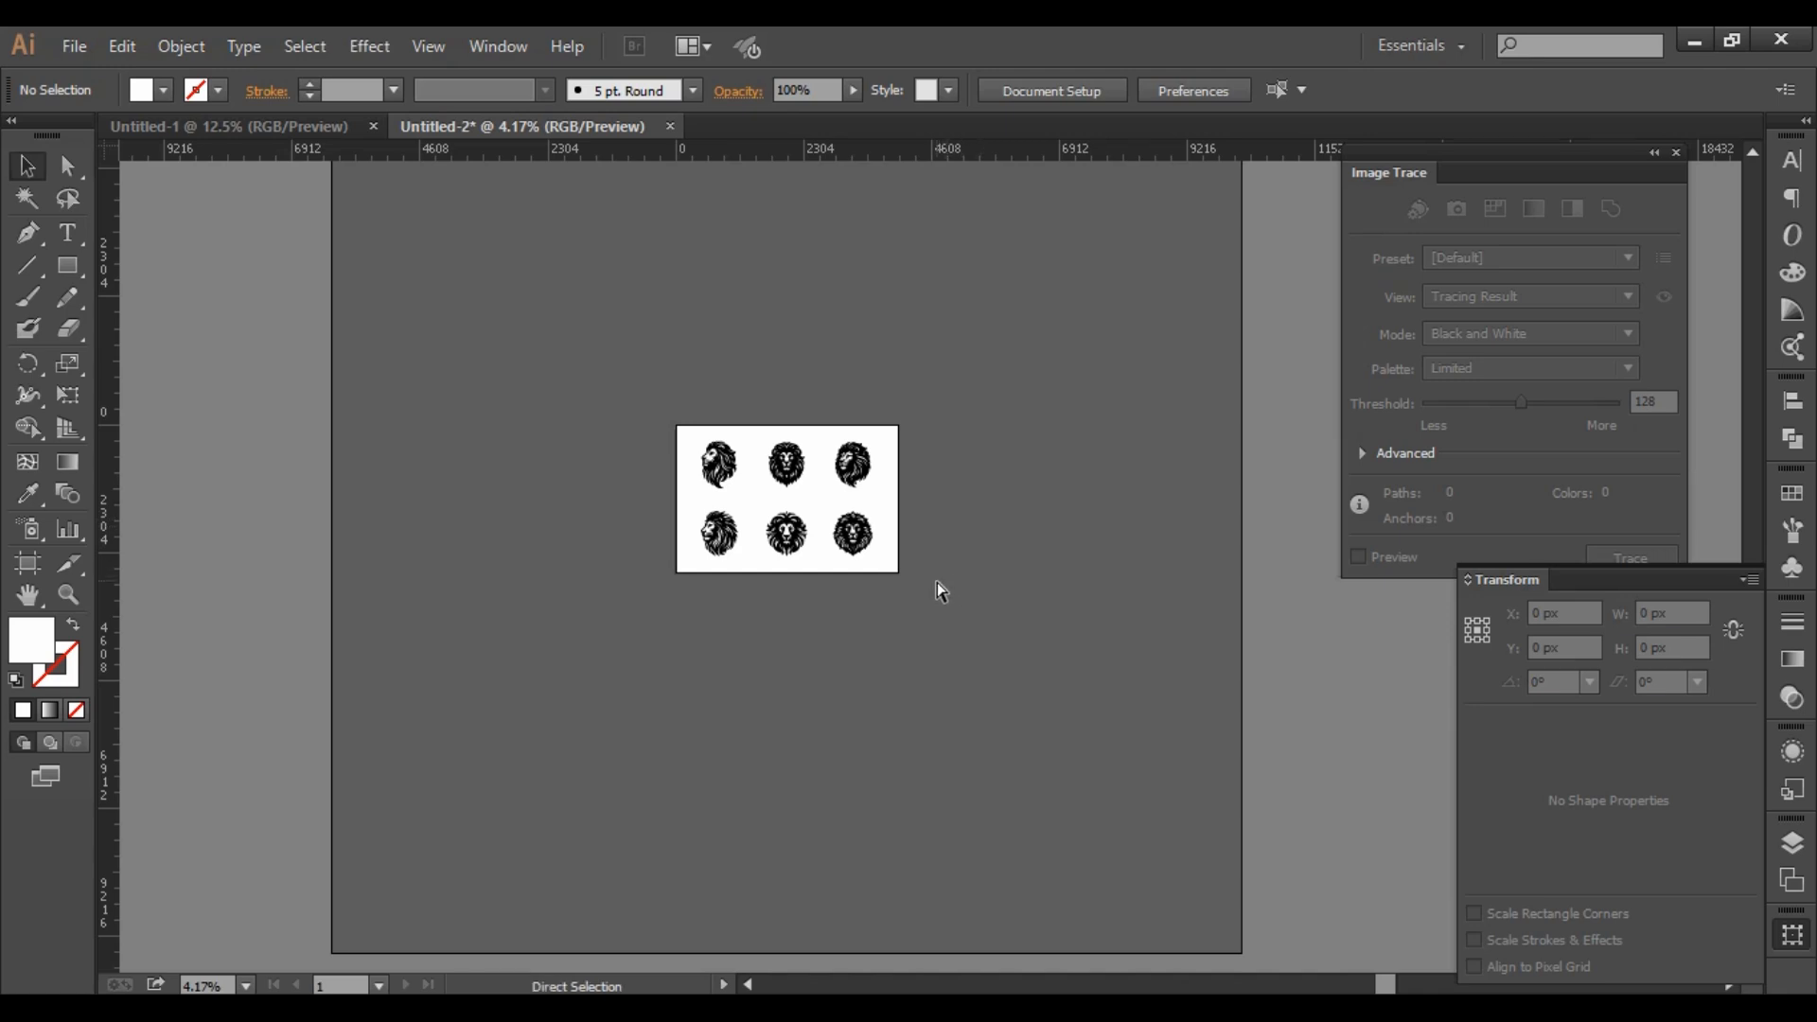
pyautogui.hotkey('ctrl', 'a')
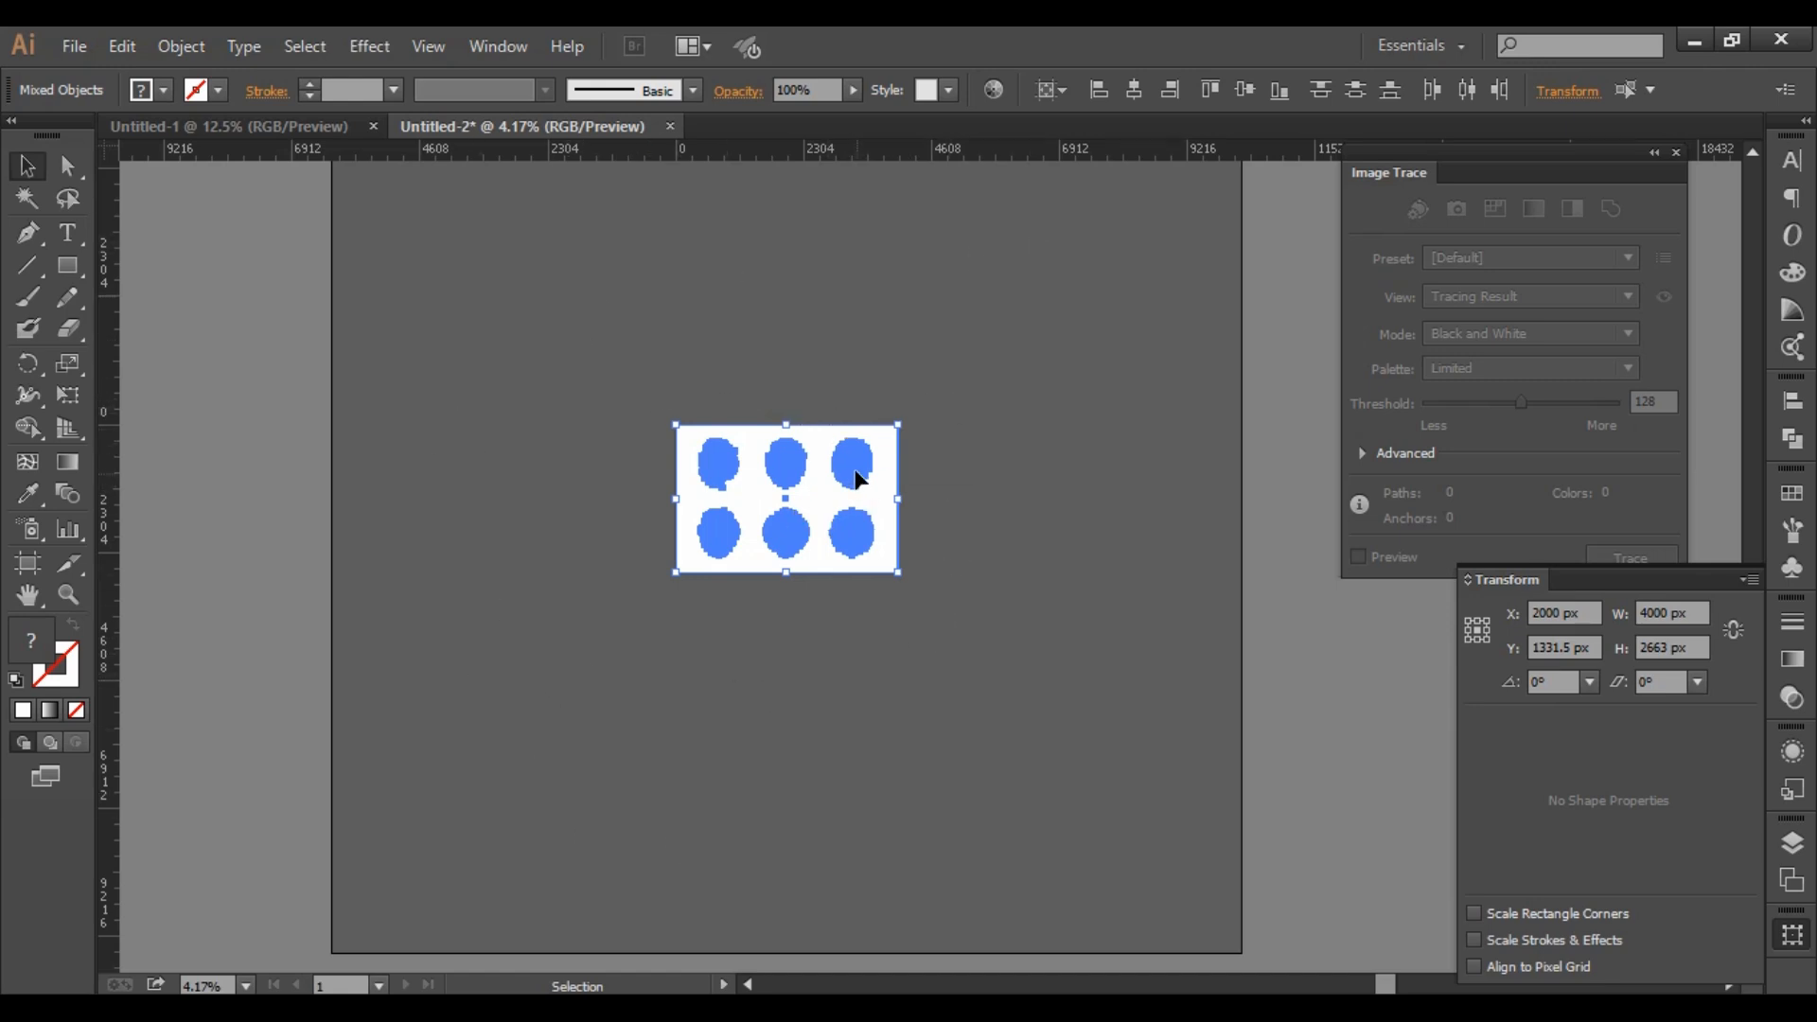
pyautogui.hotkey('ctrl', '=')
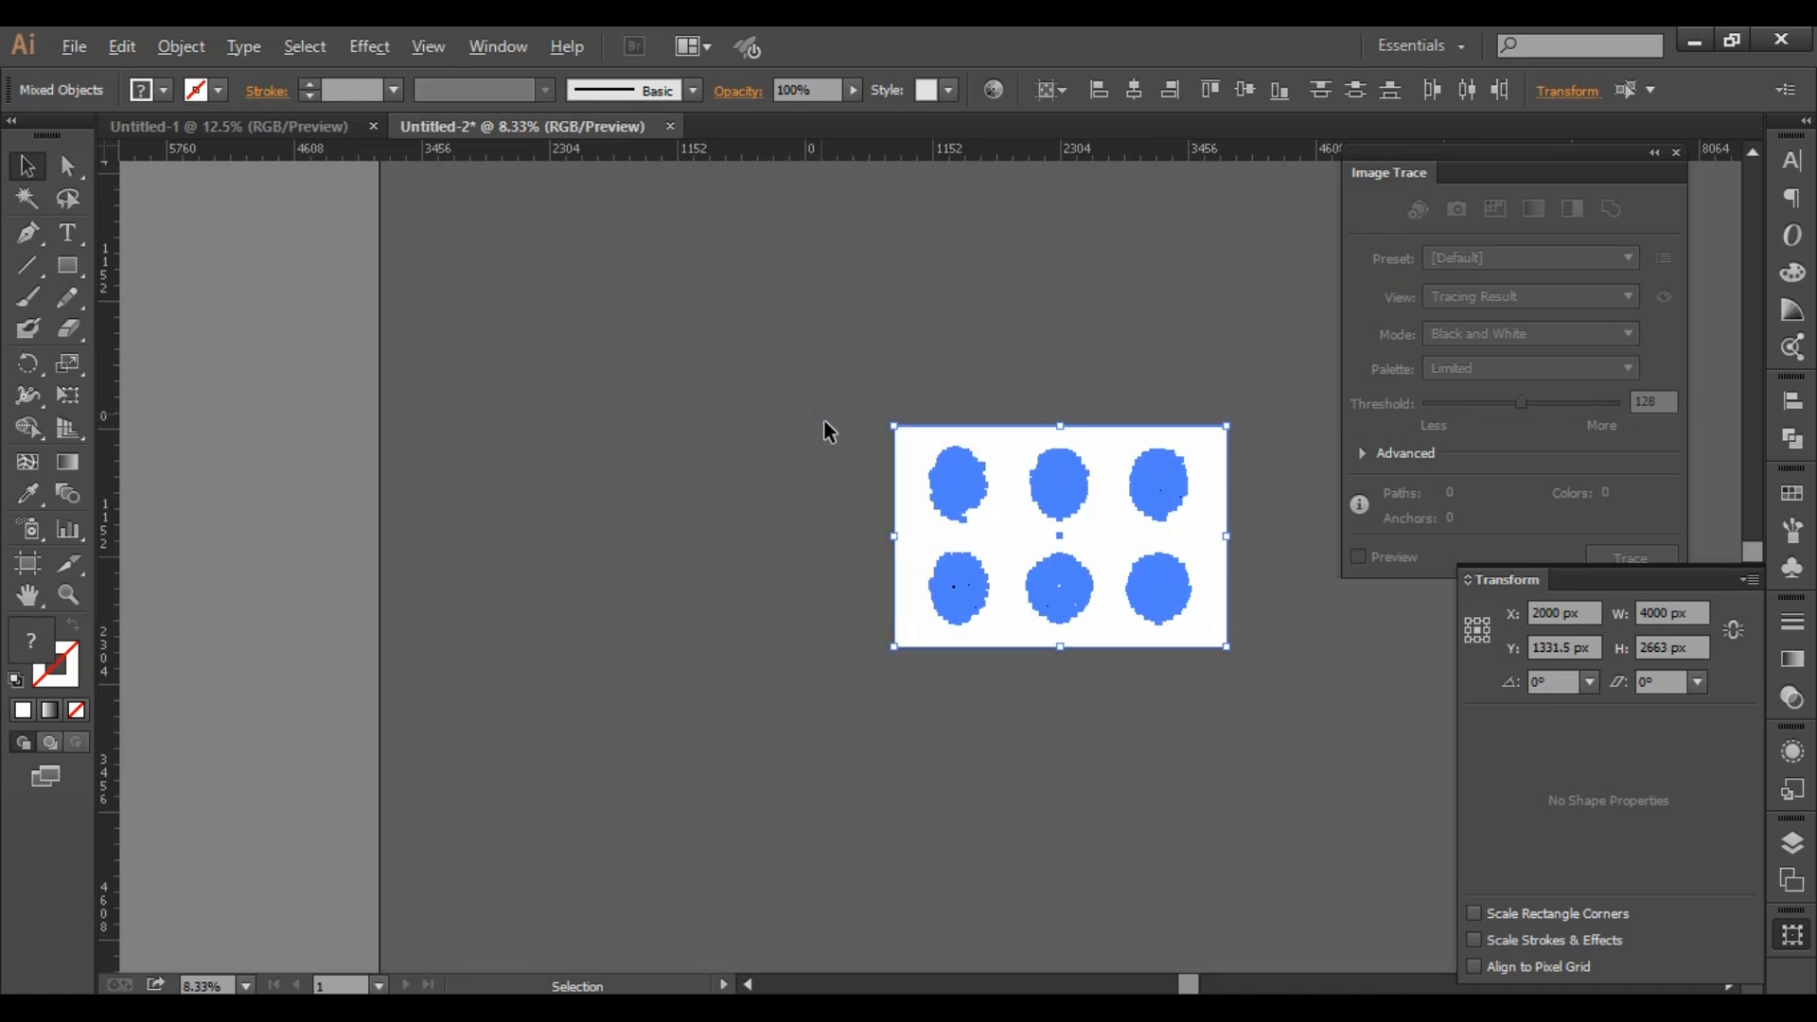
pyautogui.moveTo(1076, 356); pyautogui.dragTo(840, 323)
pyautogui.click(1256, 418)
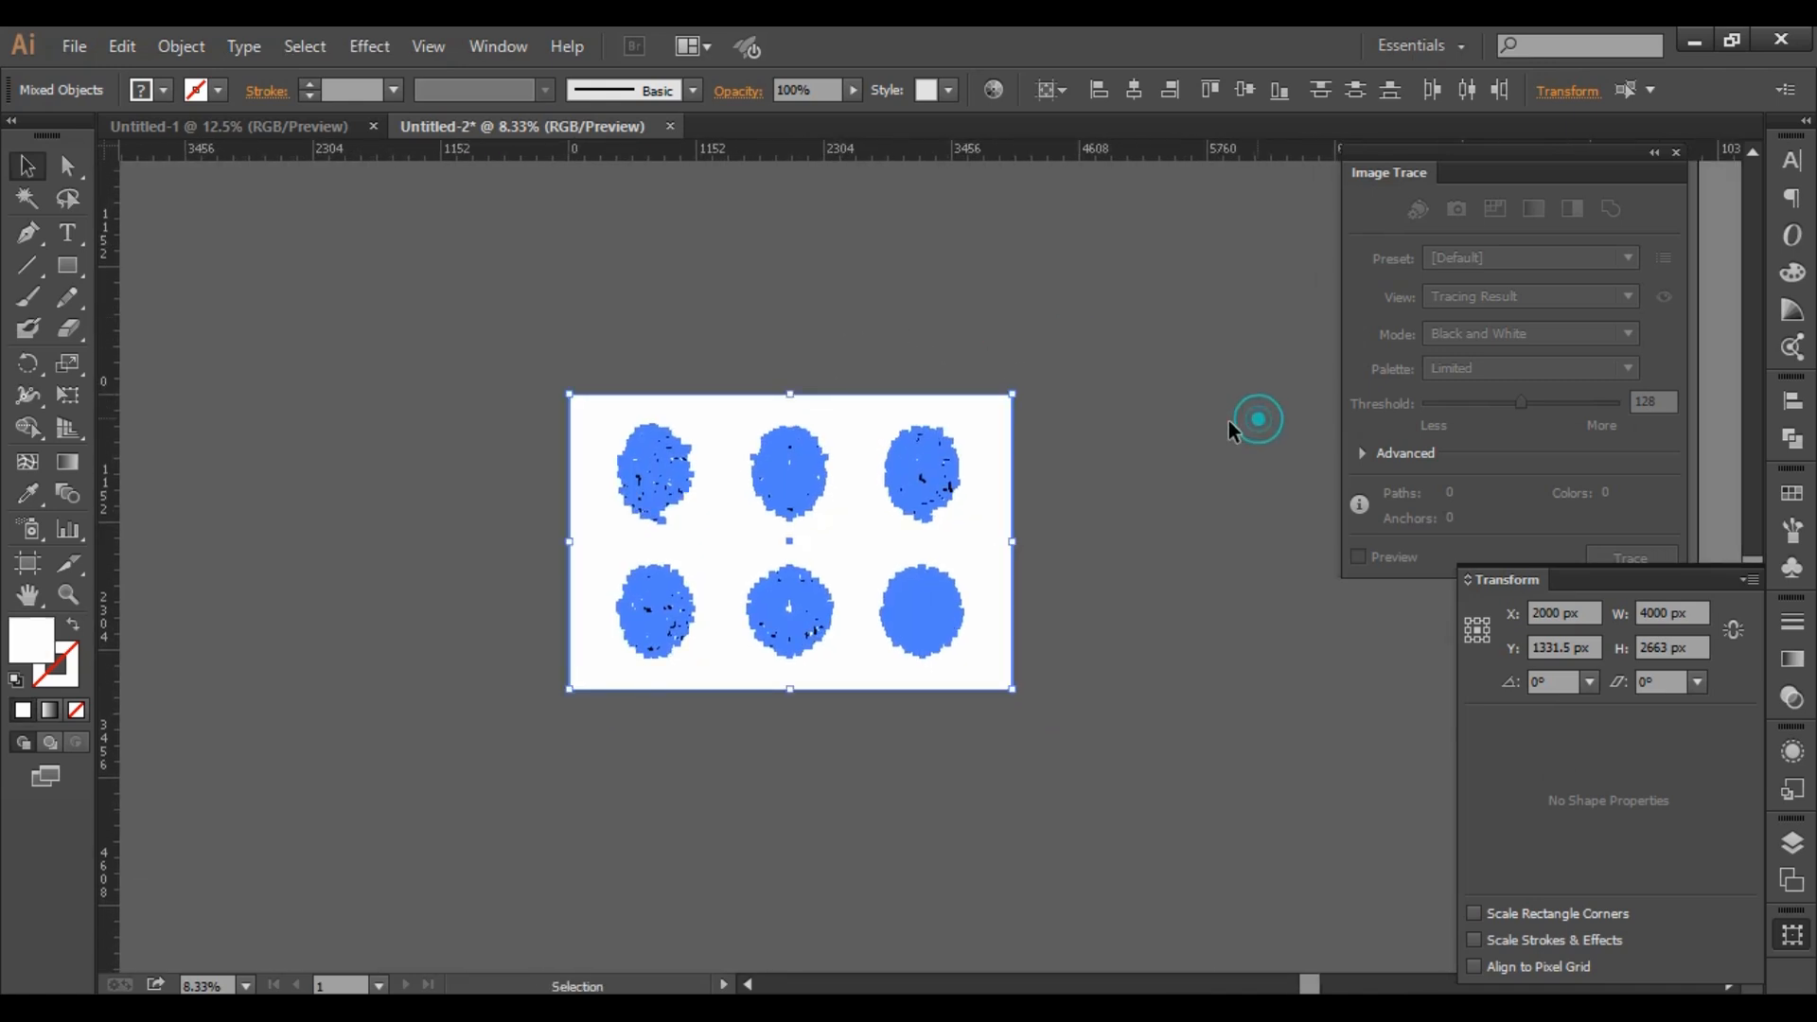
pyautogui.scroll(1, 666, 436)
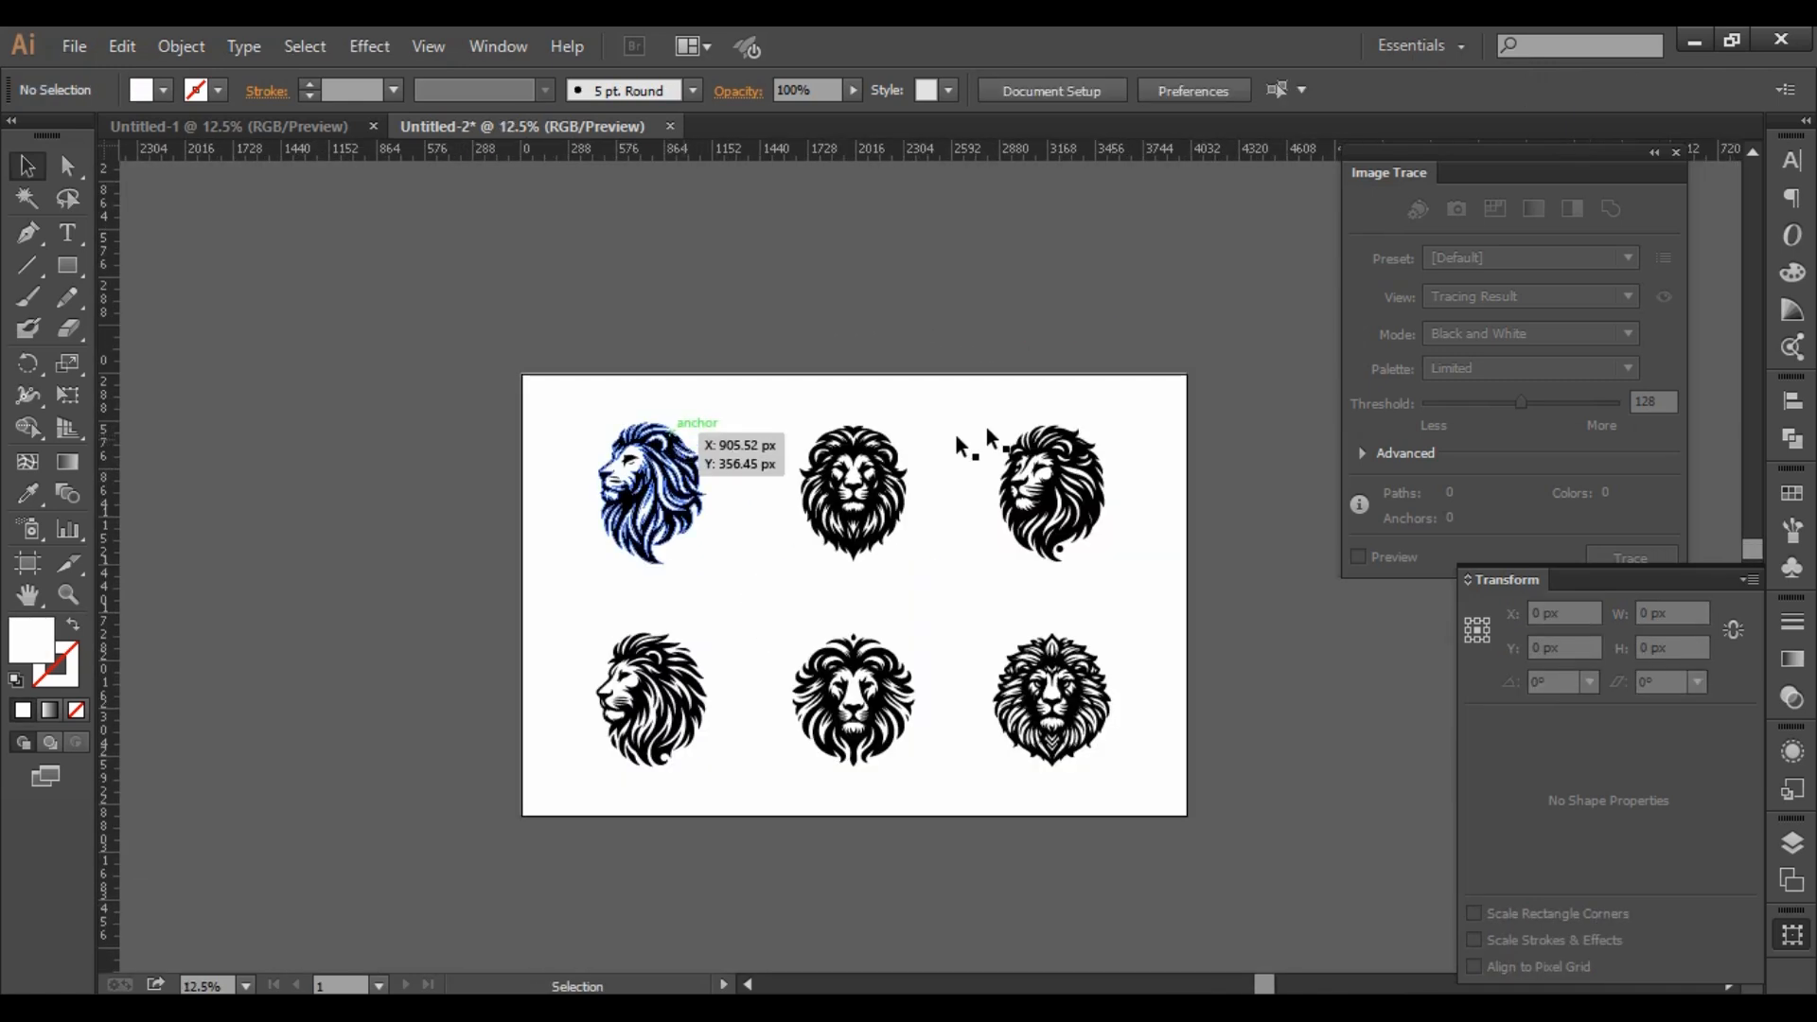
pyautogui.moveTo(973, 268); pyautogui.dragTo(823, 224)
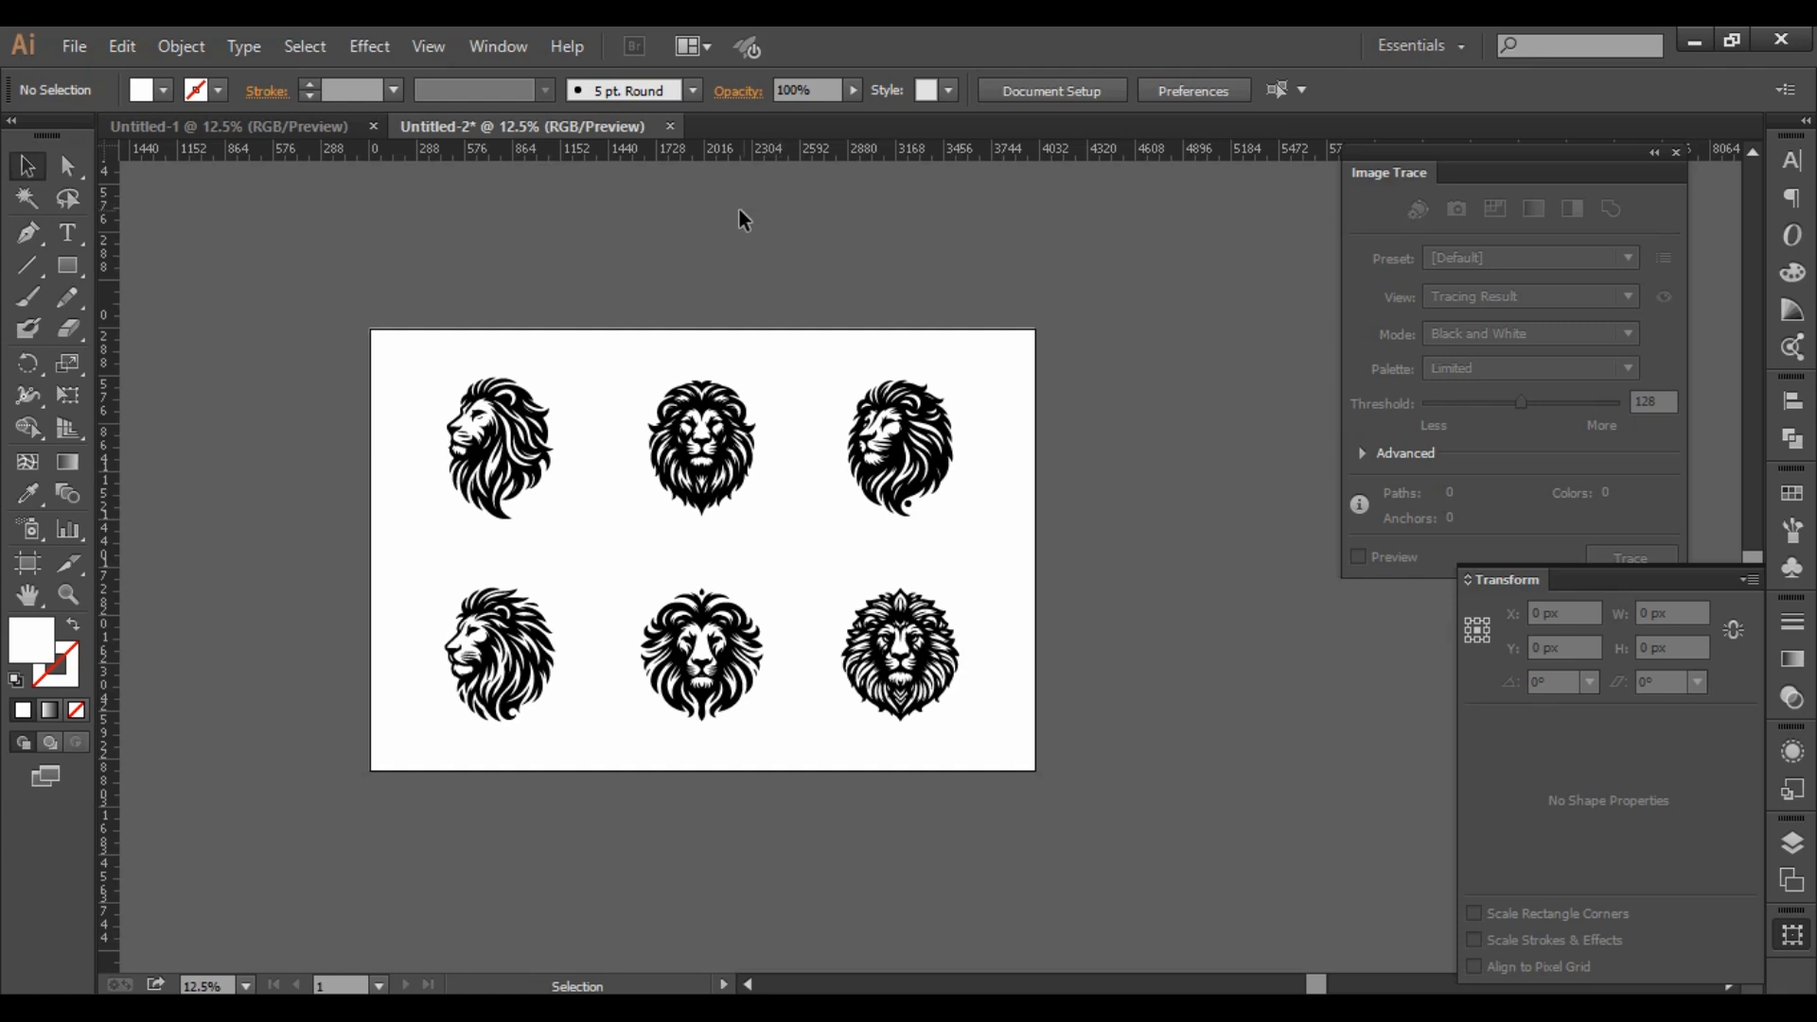
# Save the document in Downloads as an Illustrator EPS named "set of Lion head" with the default EPS options.
pyautogui.click(81, 46)
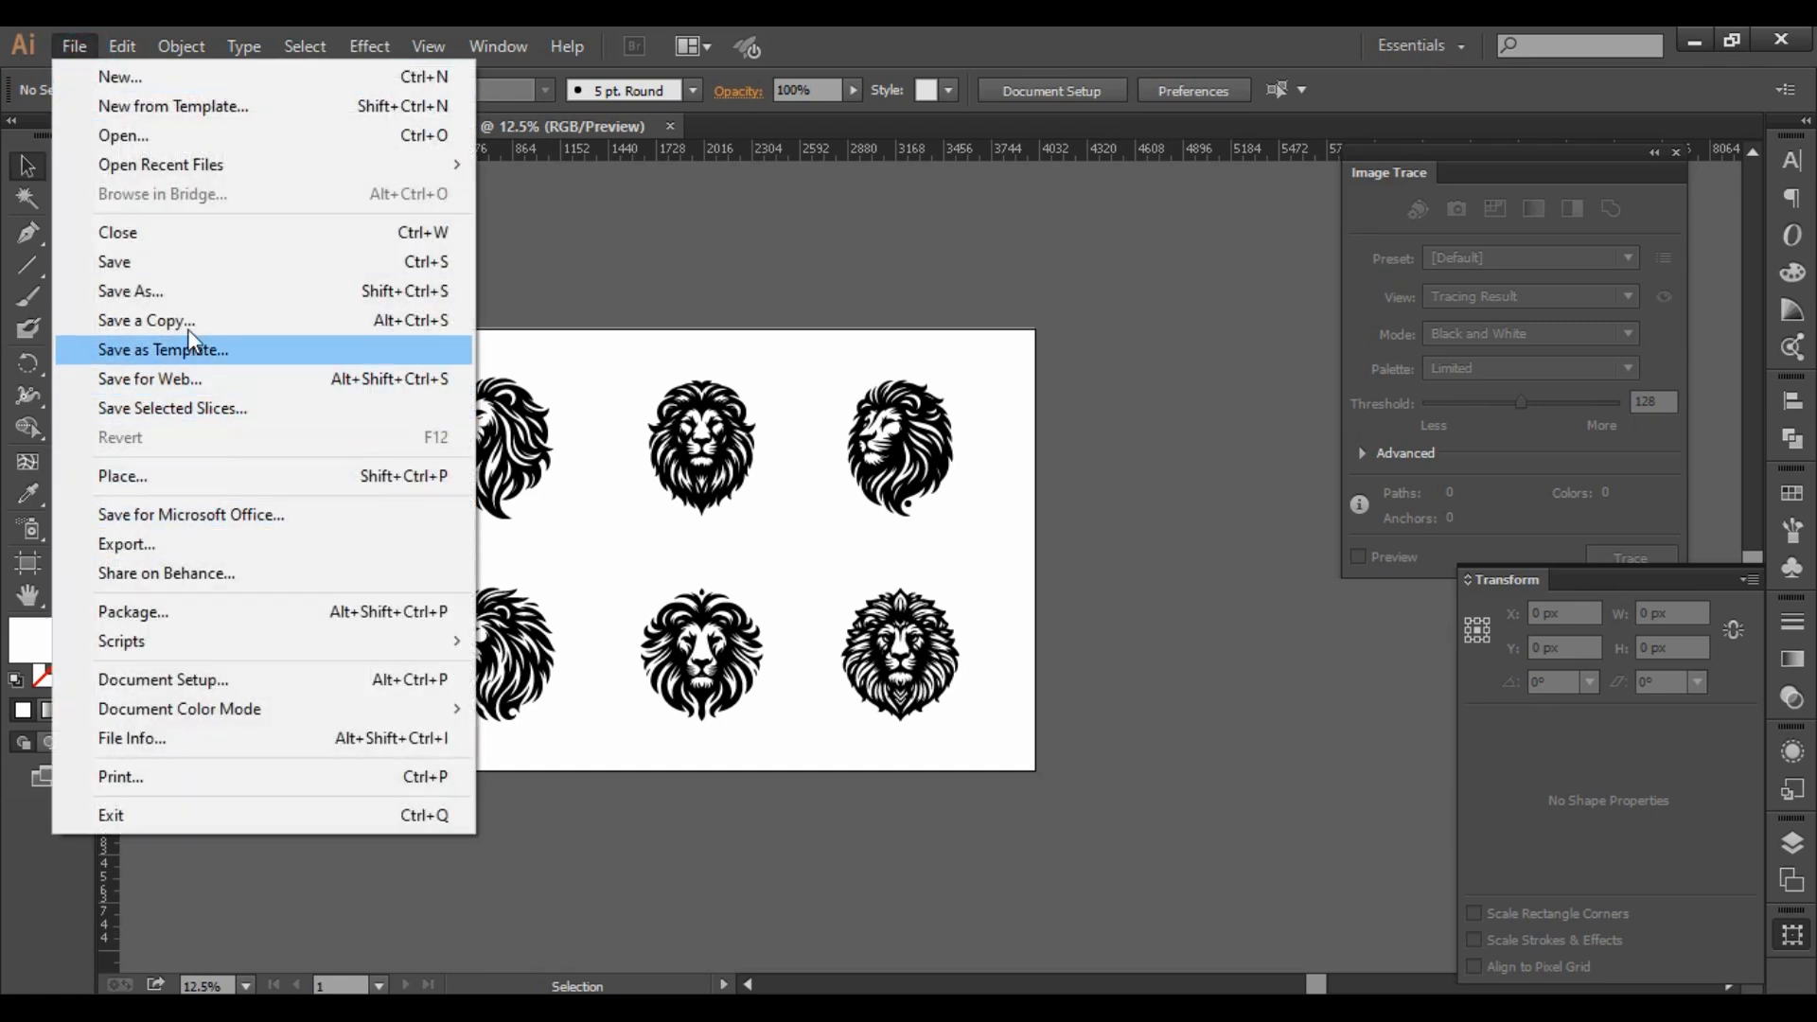
pyautogui.click(184, 298)
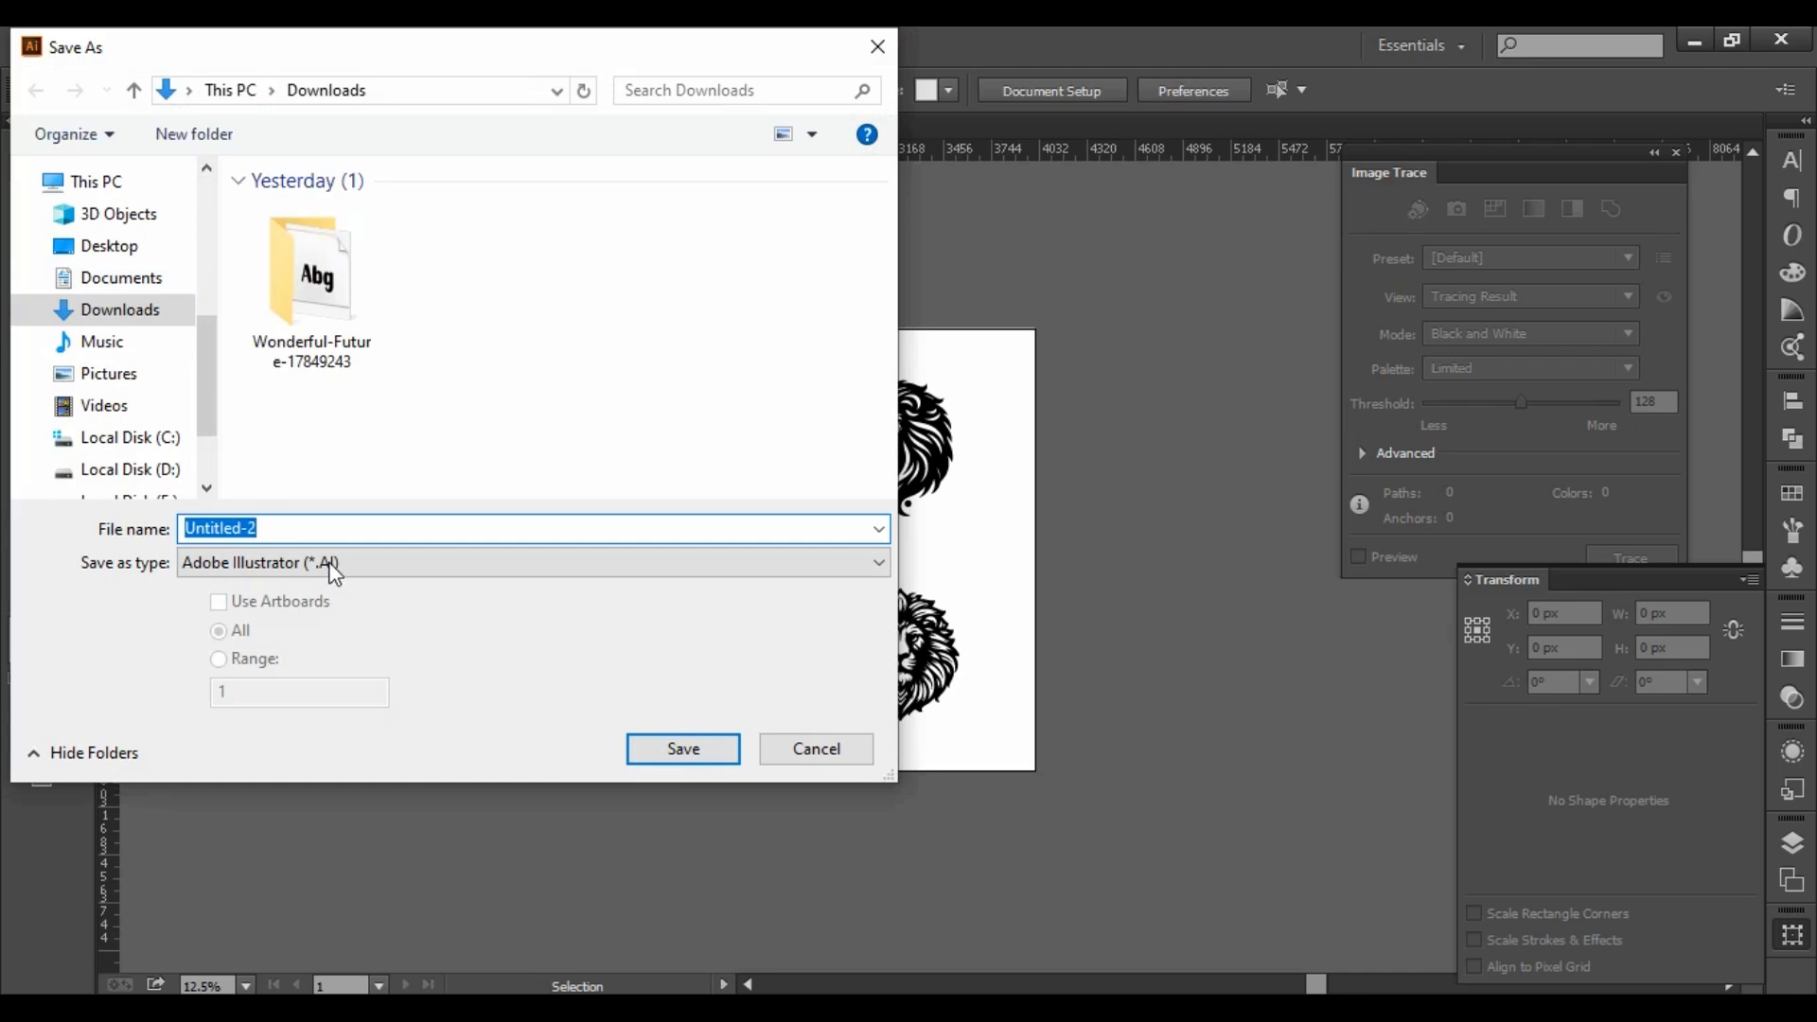
pyautogui.click(326, 561)
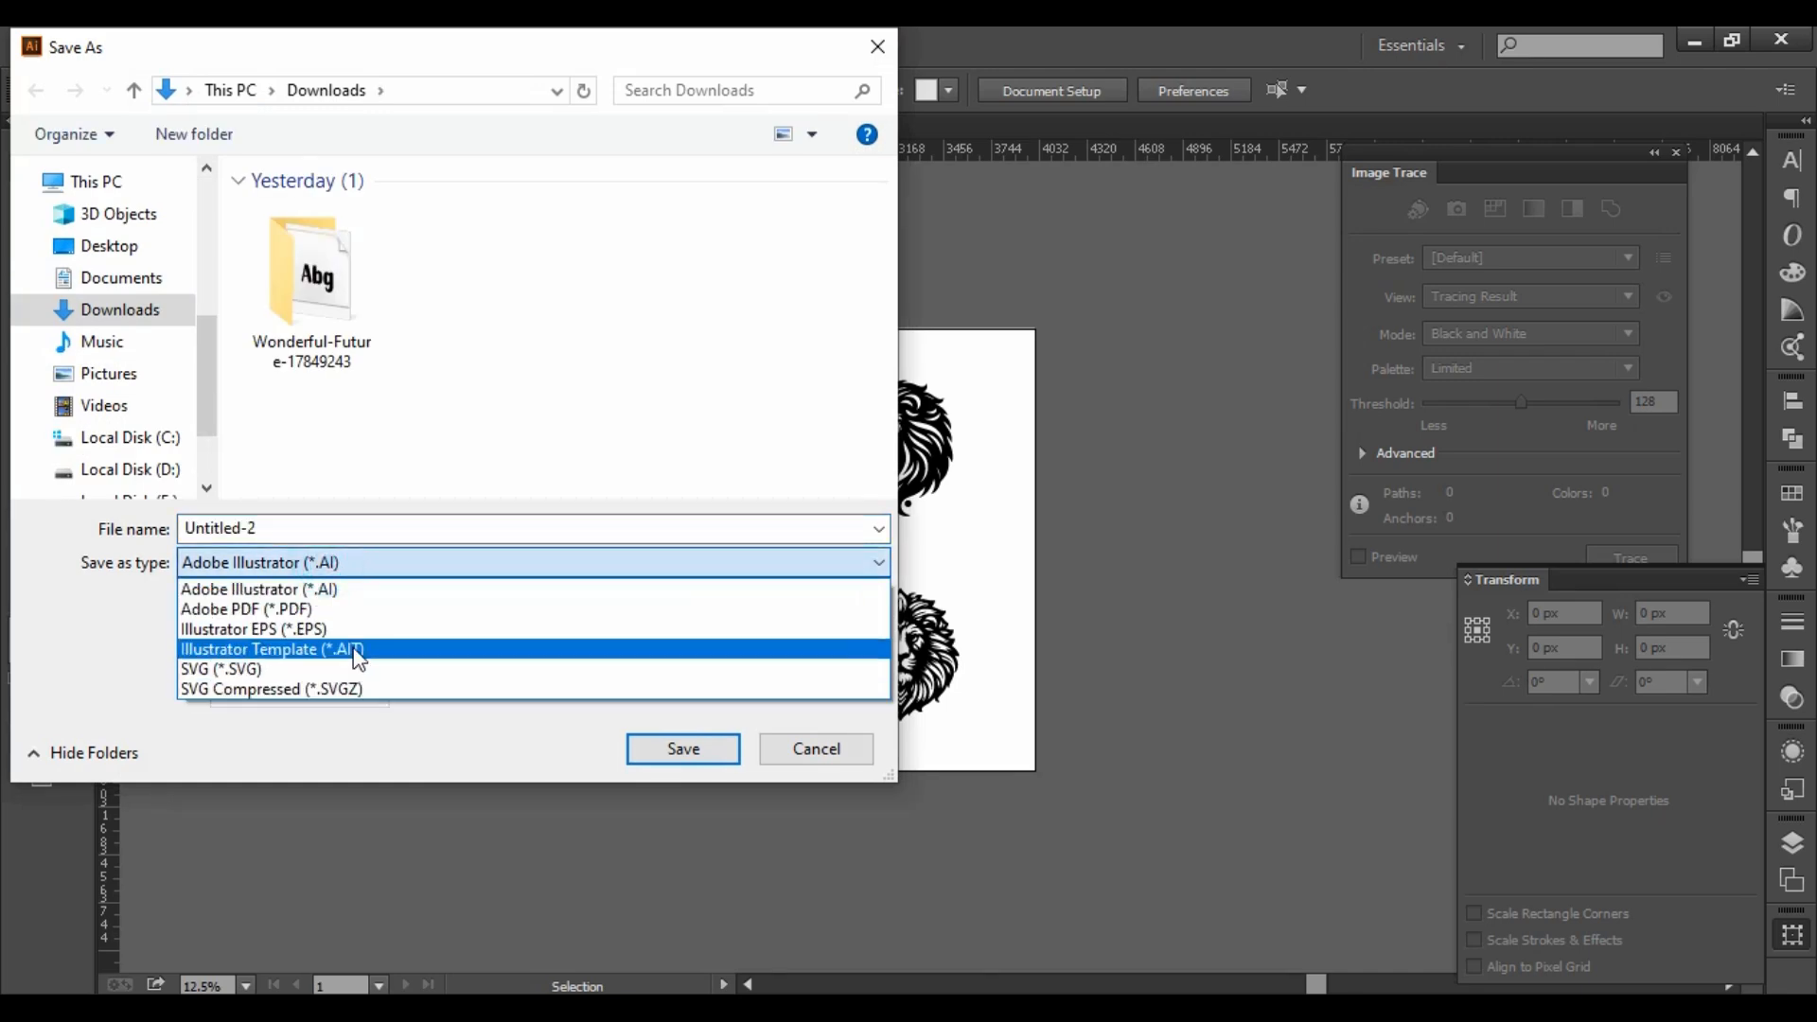
pyautogui.click(322, 621)
pyautogui.click(306, 519)
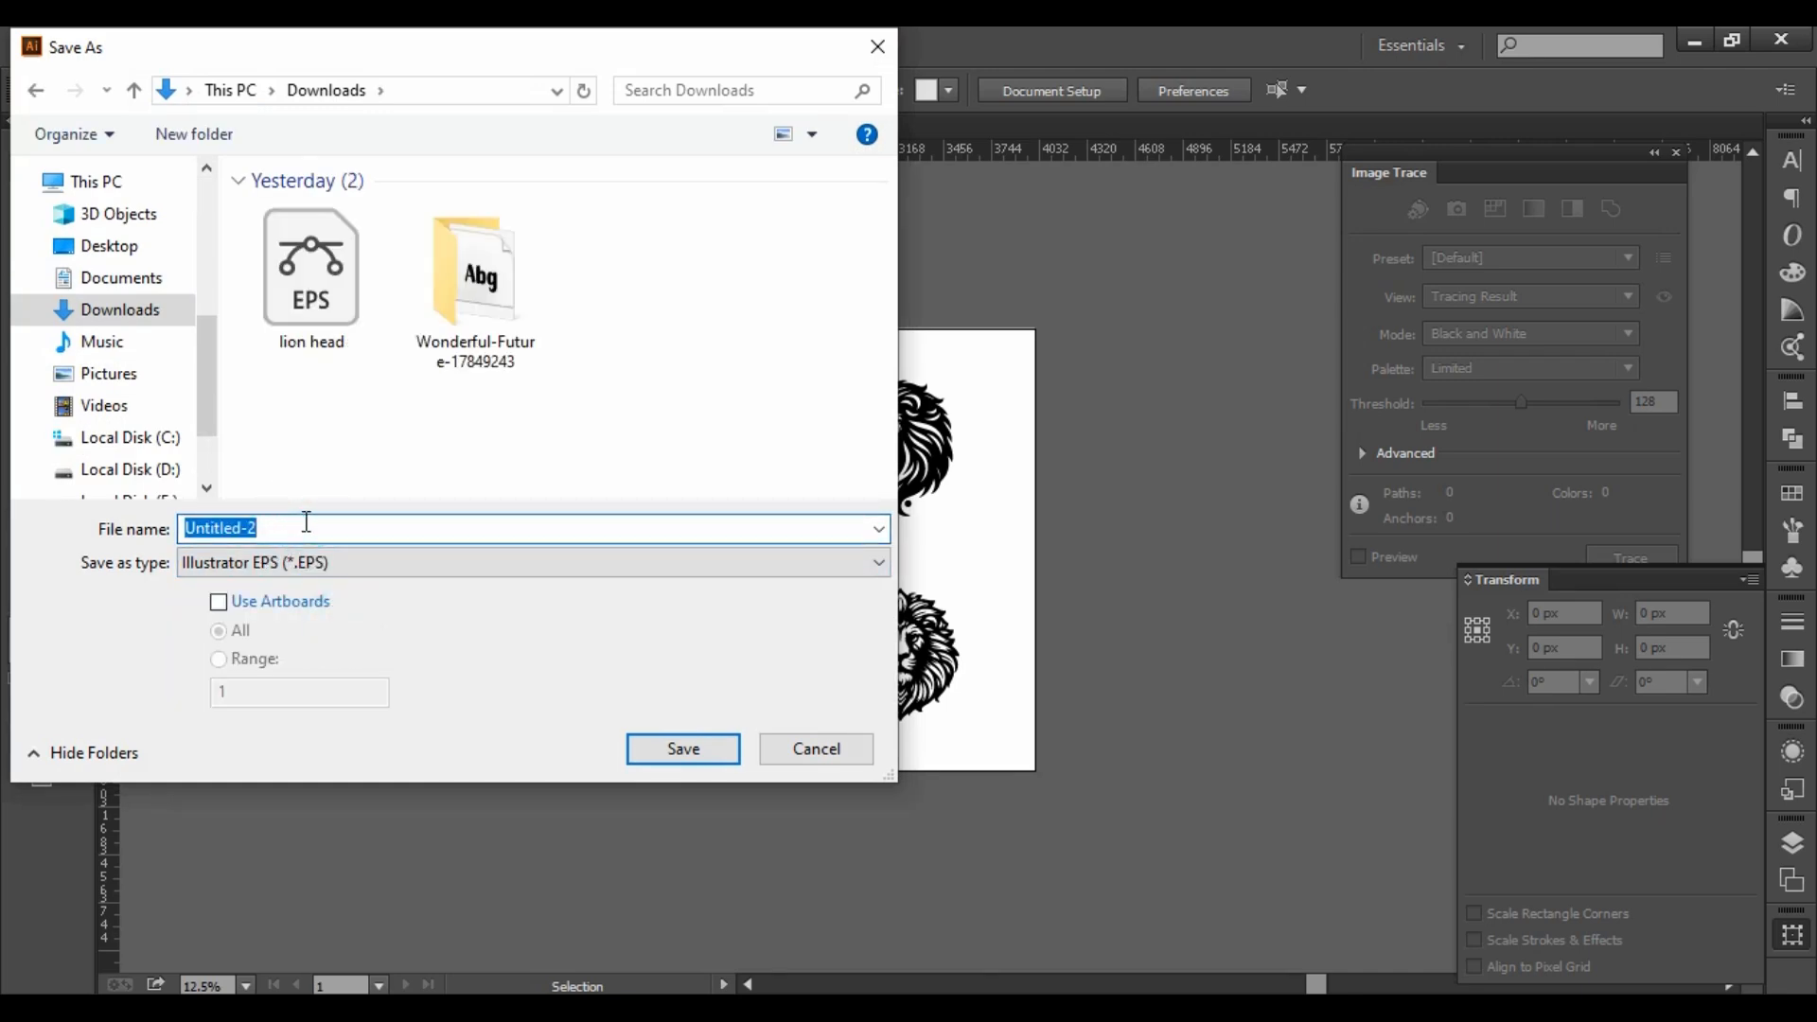
pyautogui.write('Li')
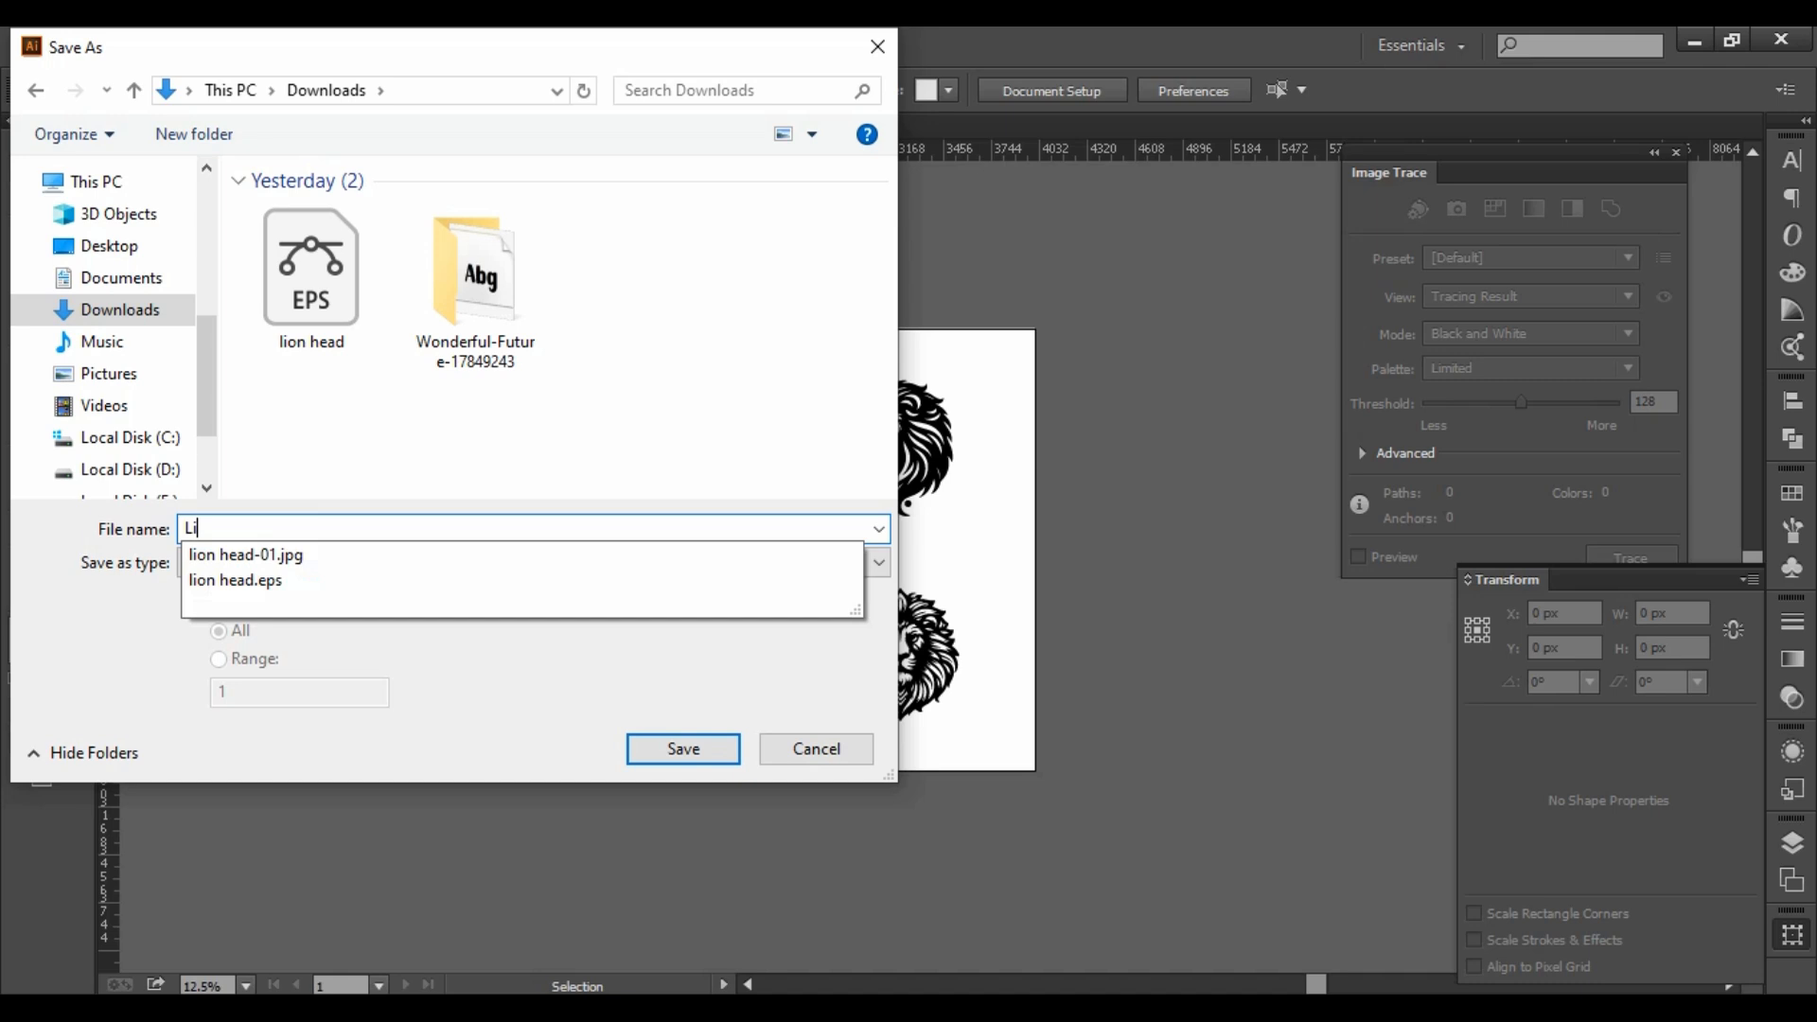
pyautogui.write('on head ')
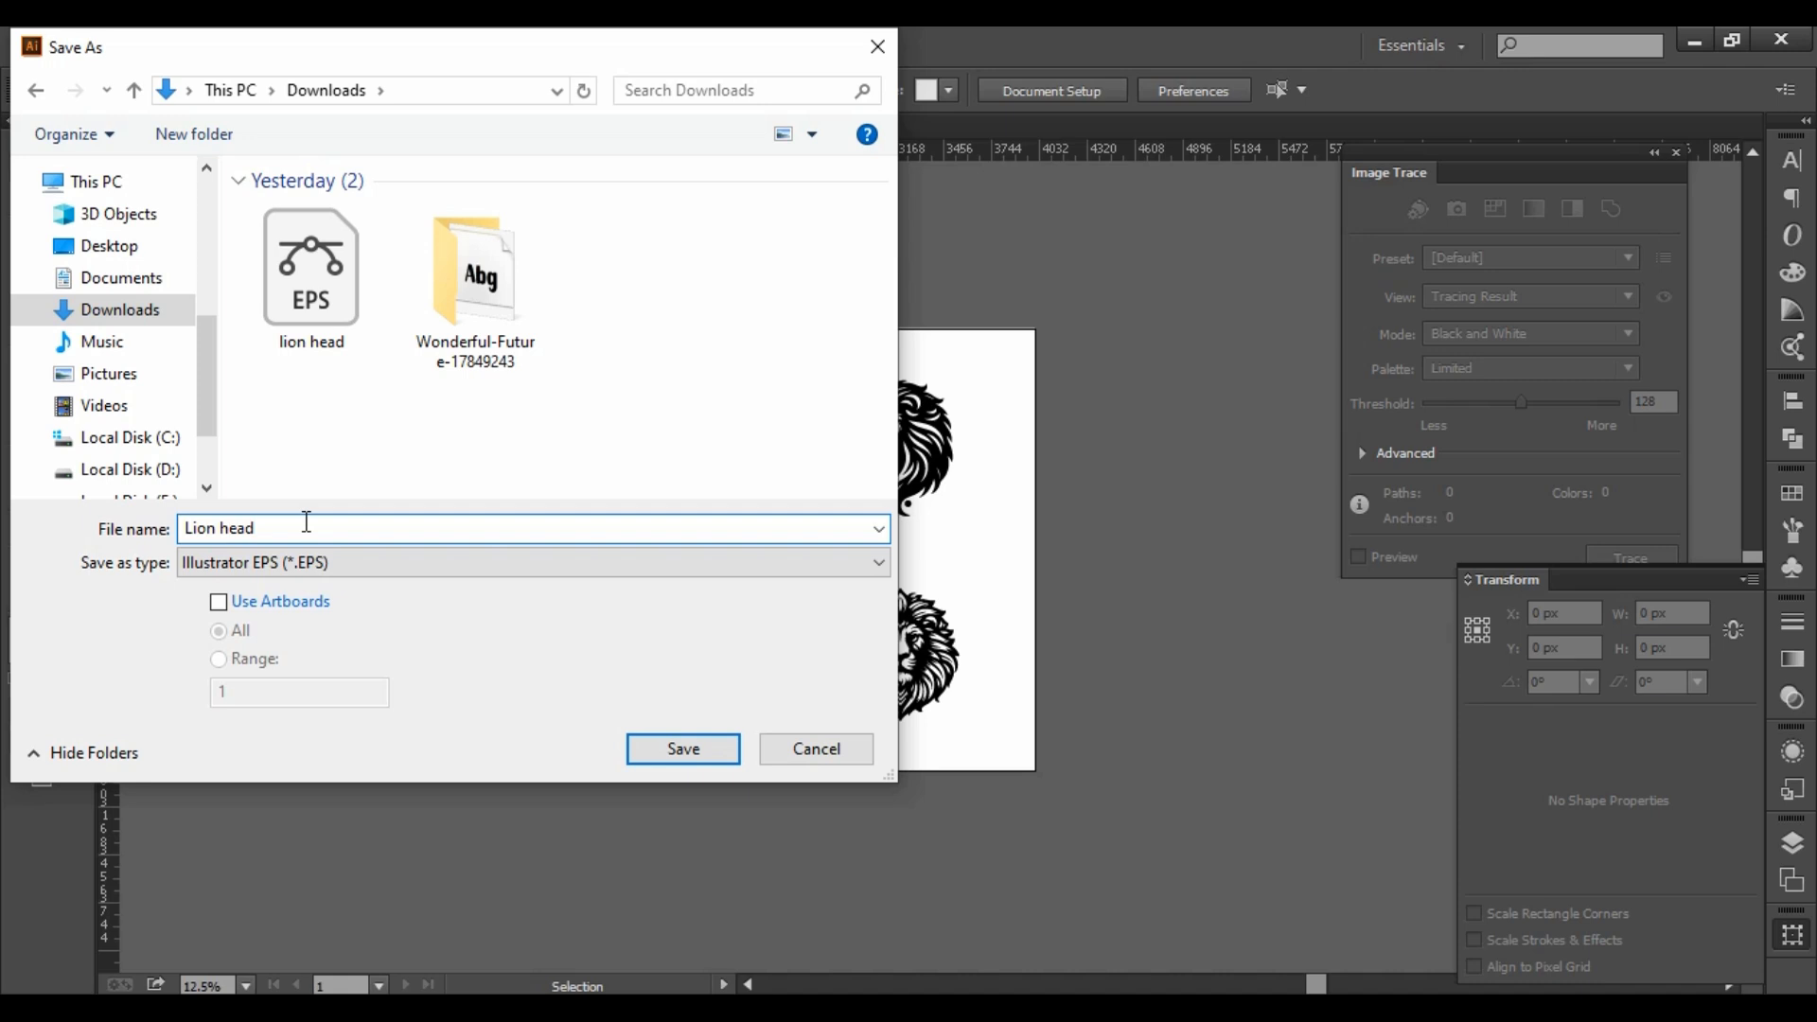
pyautogui.write('set of')
pyautogui.click(714, 749)
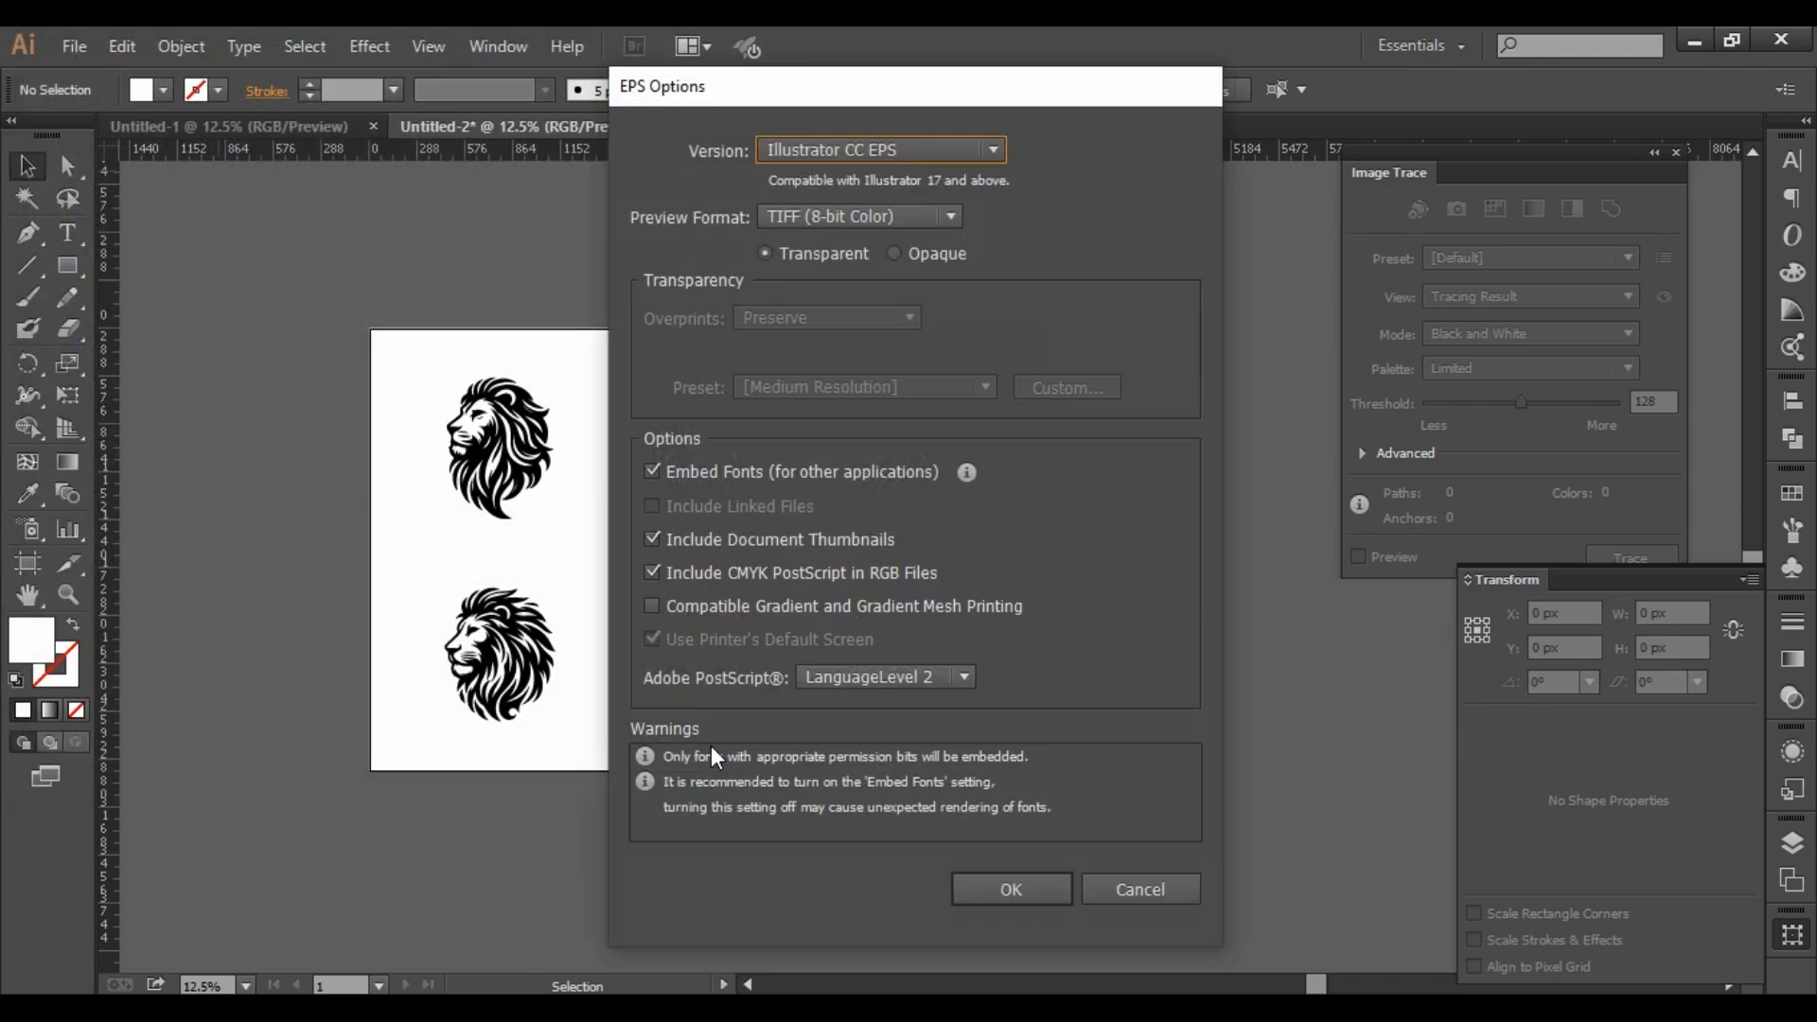
pyautogui.click(1039, 891)
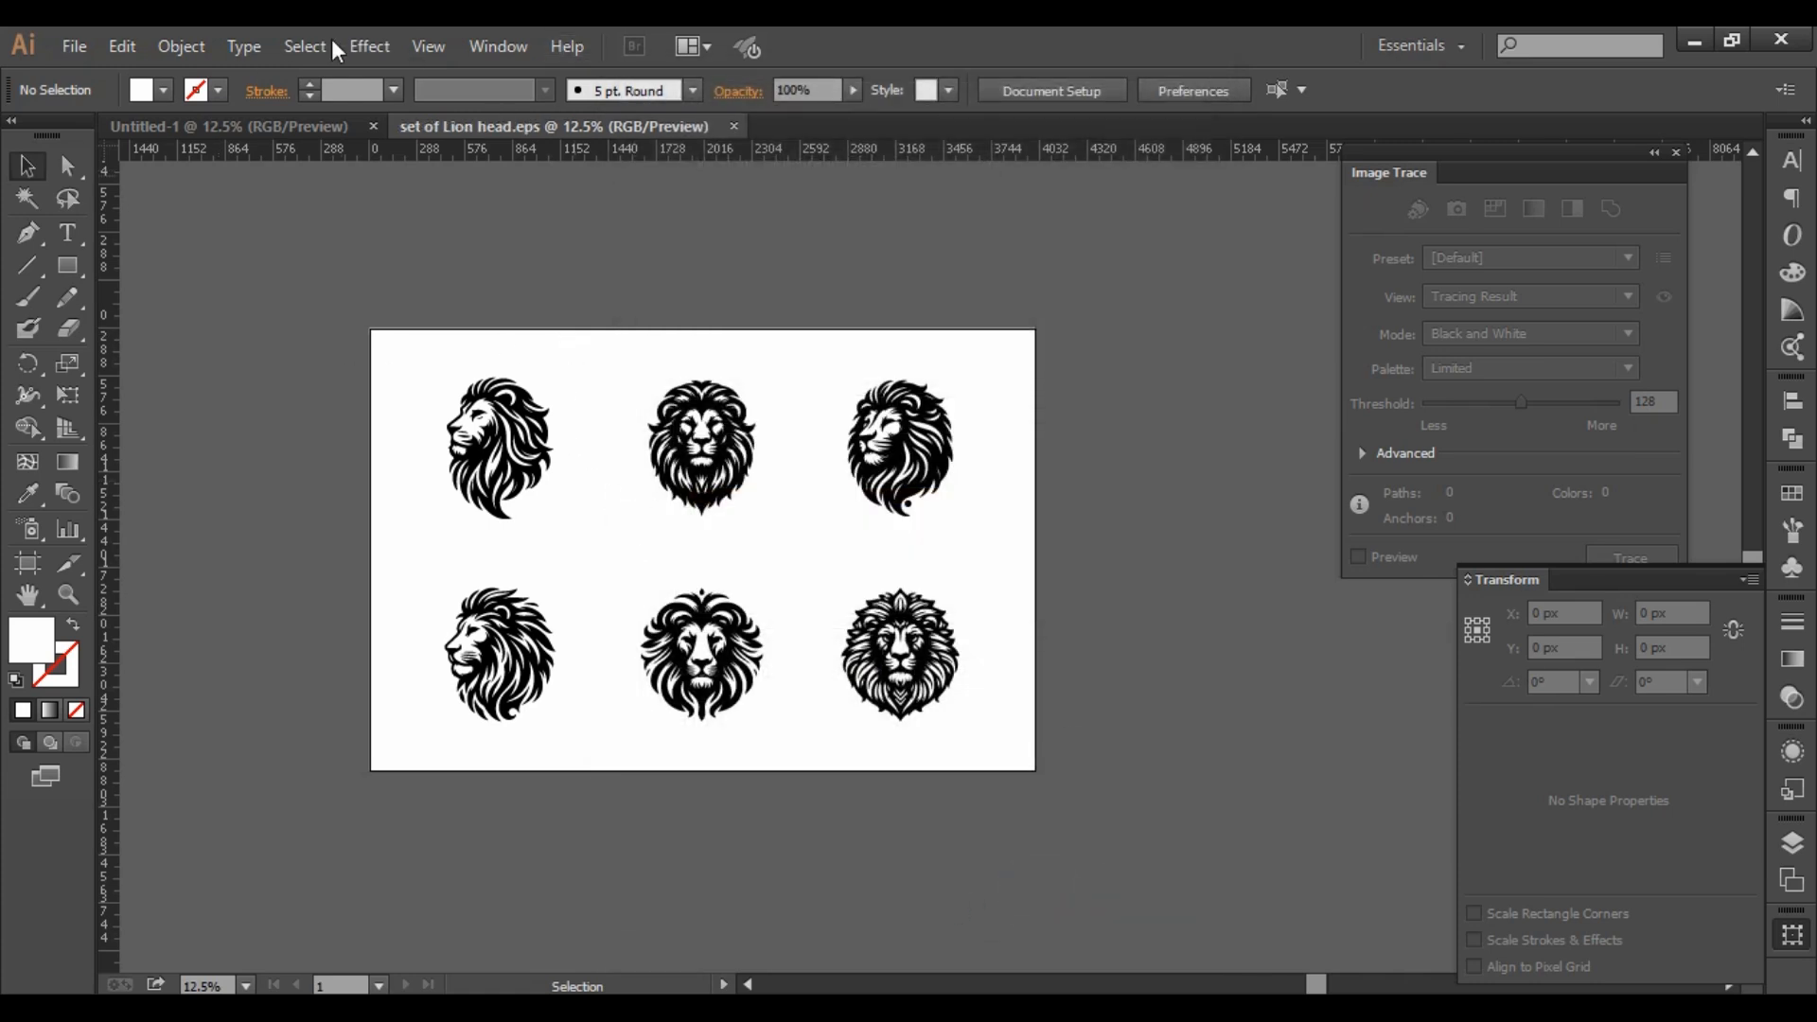
pyautogui.click(80, 45)
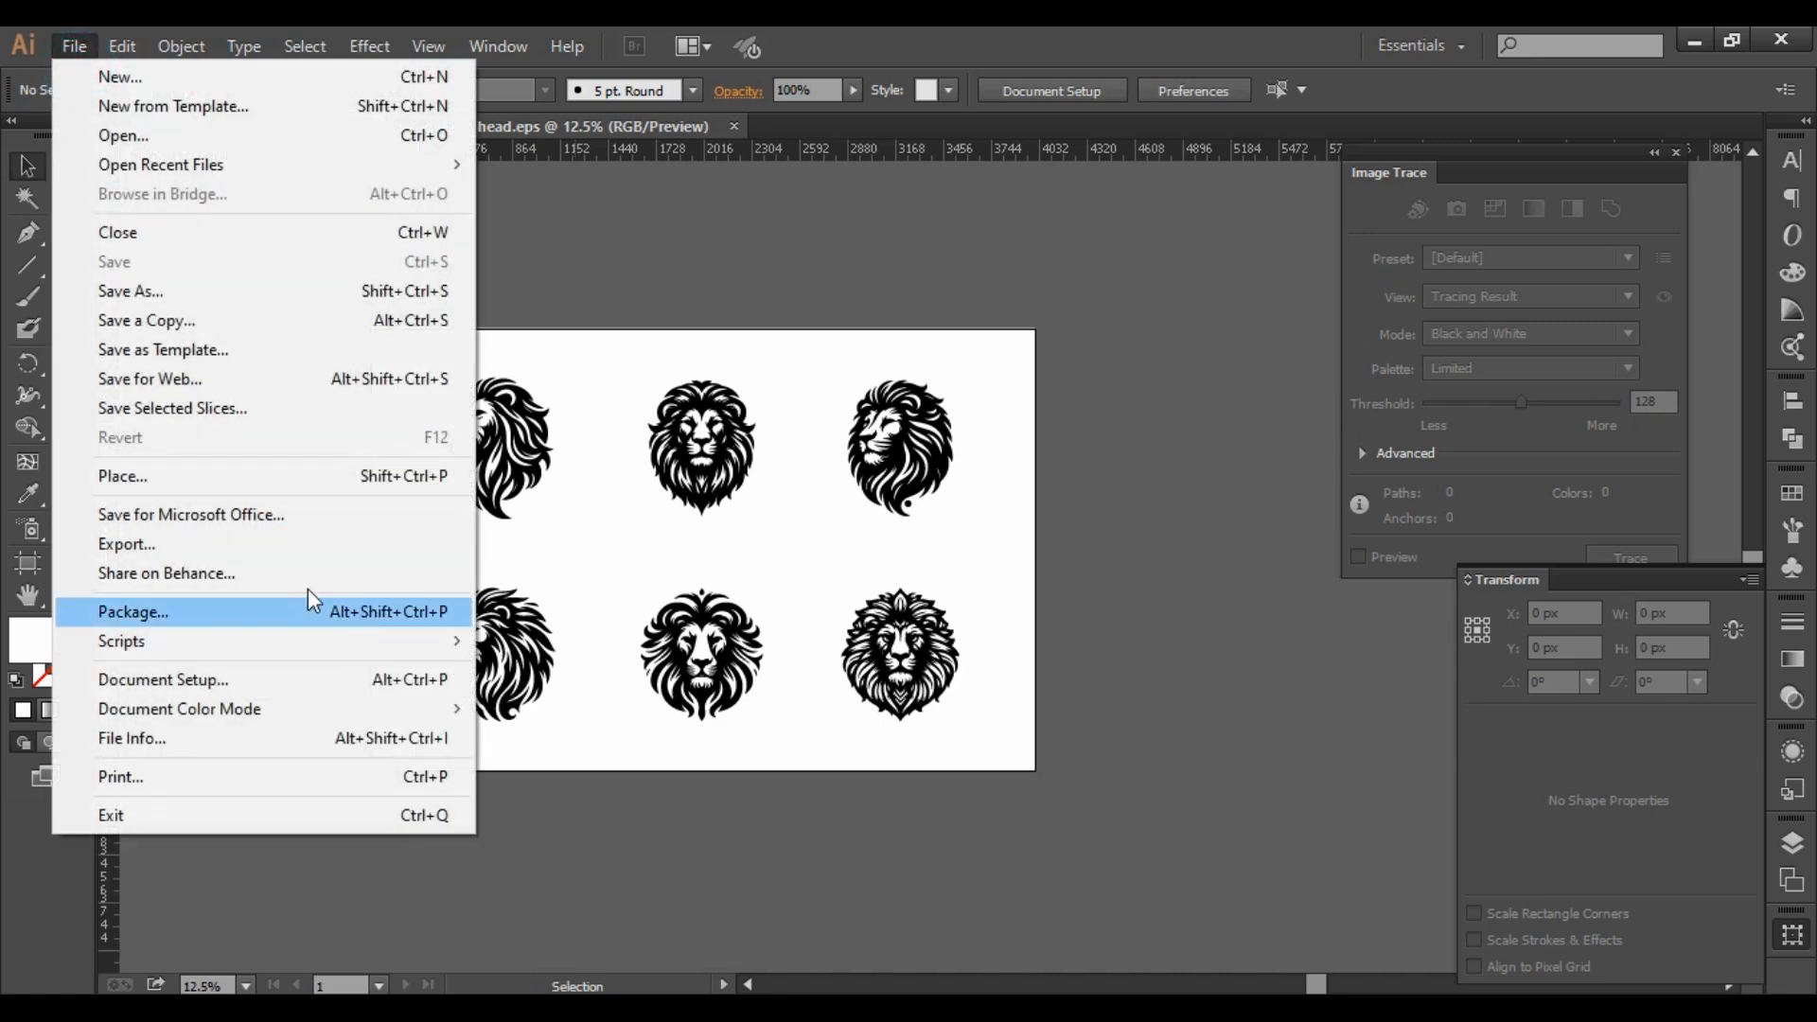
pyautogui.click(187, 287)
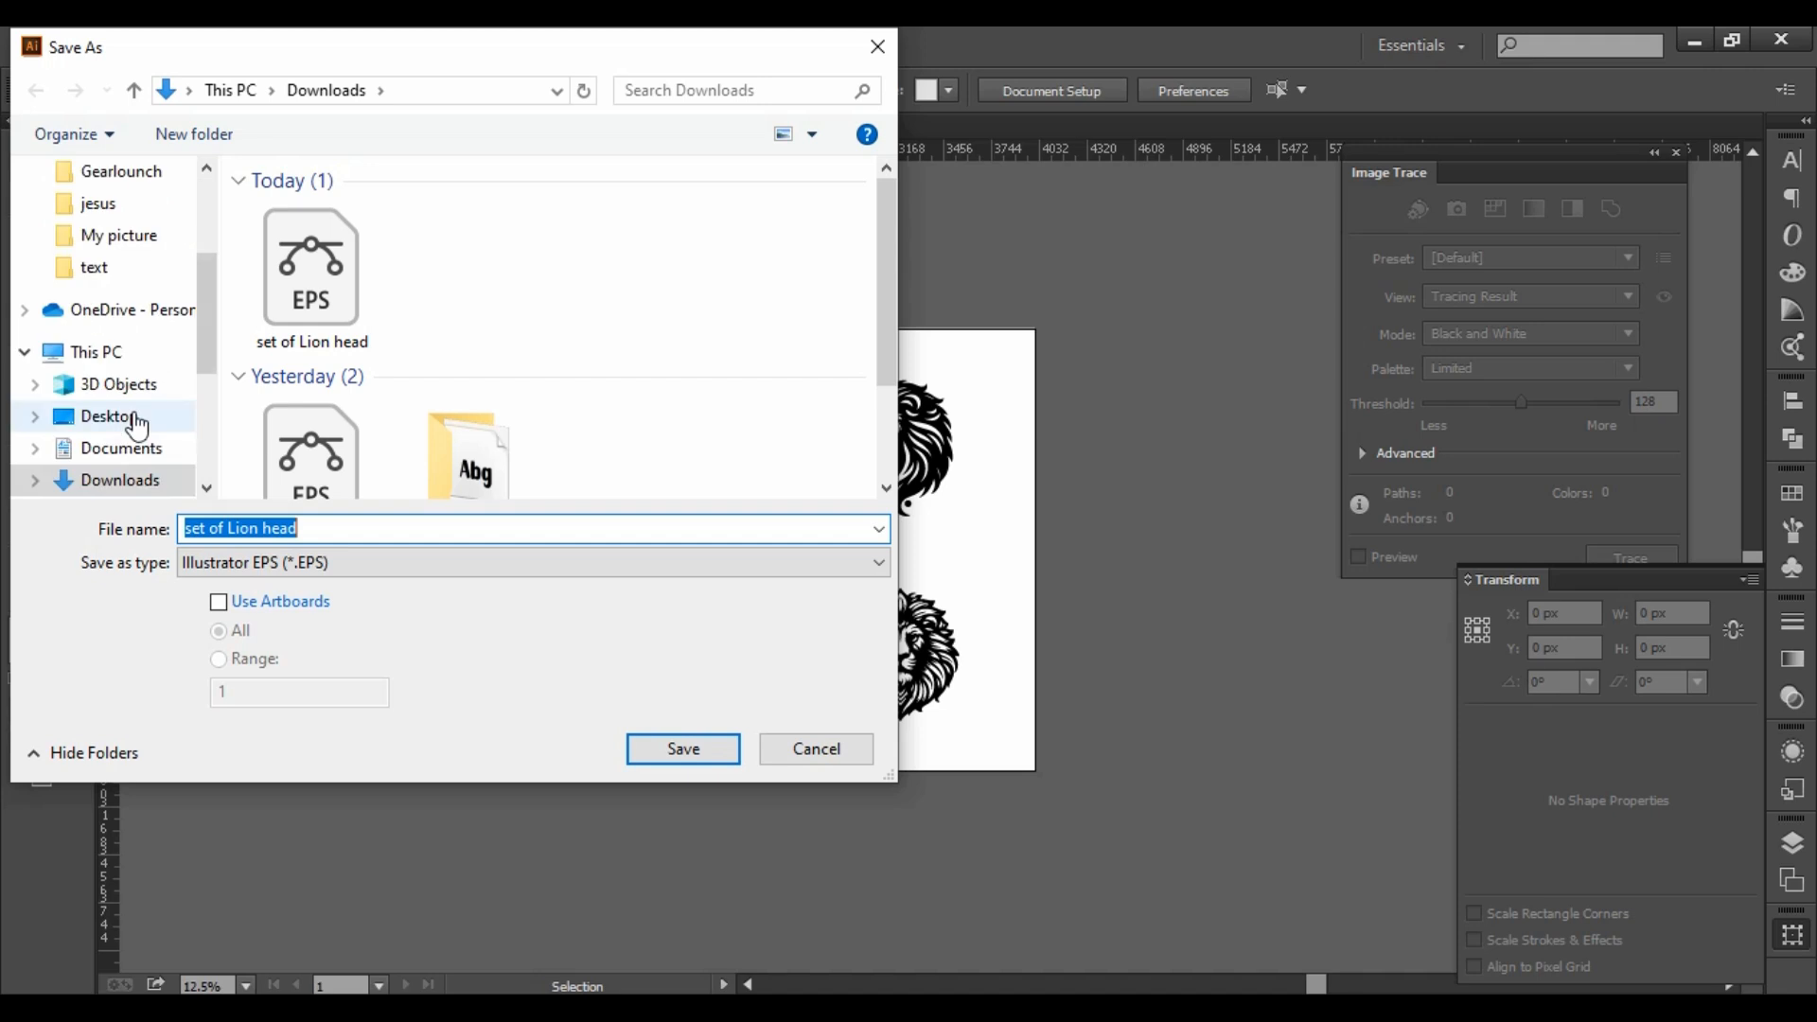
pyautogui.scroll(-2, 454, 337)
pyautogui.scroll(2, 444, 454)
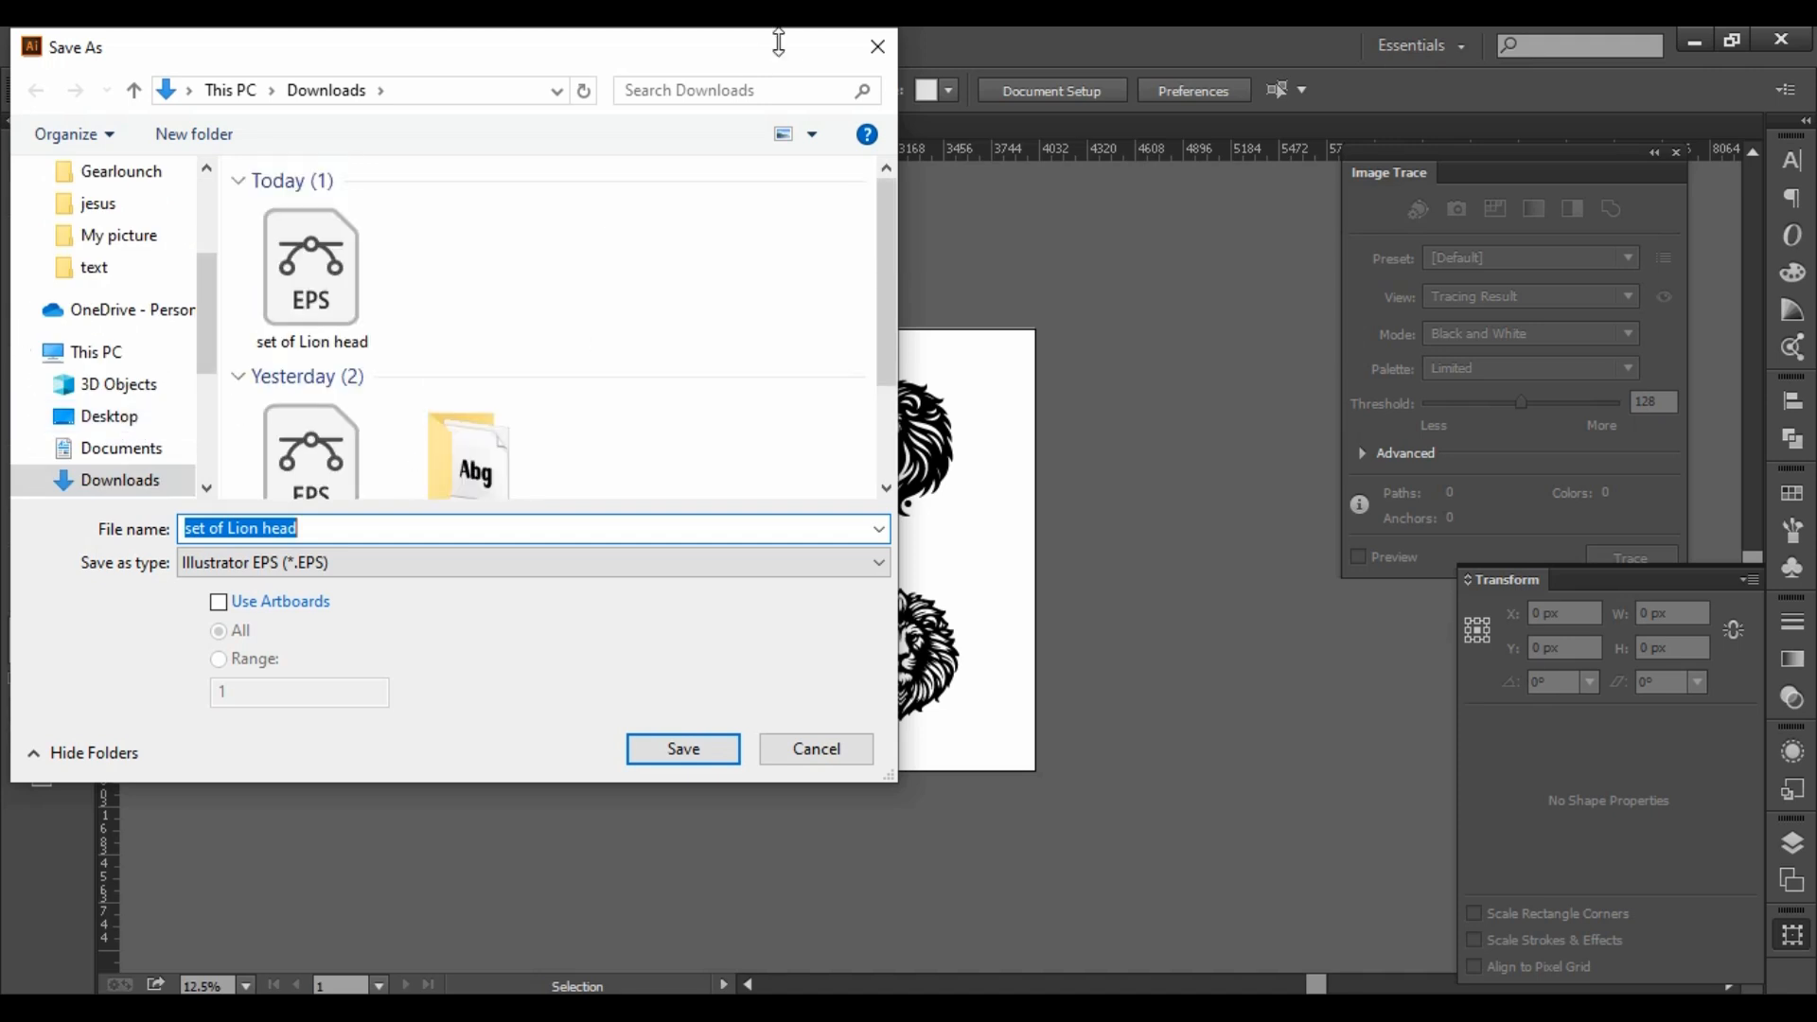
pyautogui.click(868, 55)
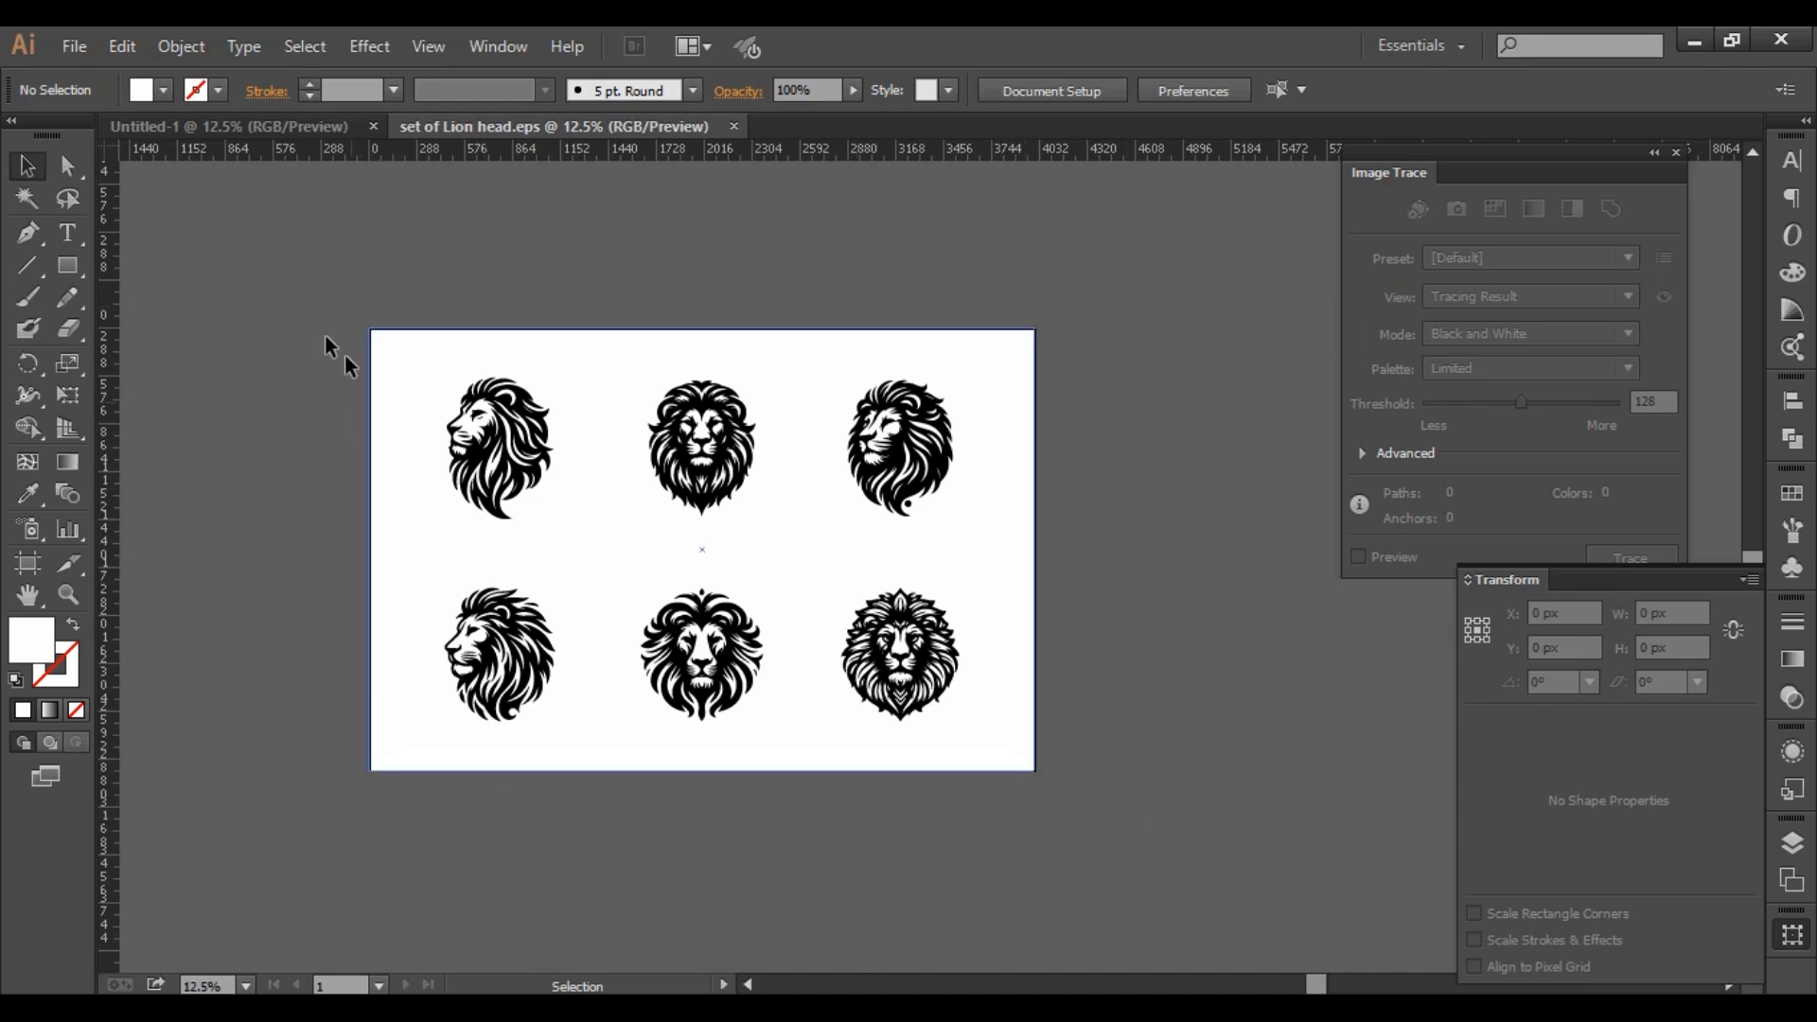
# Start exporting the lion sheet to the Downloads folder with JPEG (*.JPG) as the file format.
pyautogui.click(75, 43)
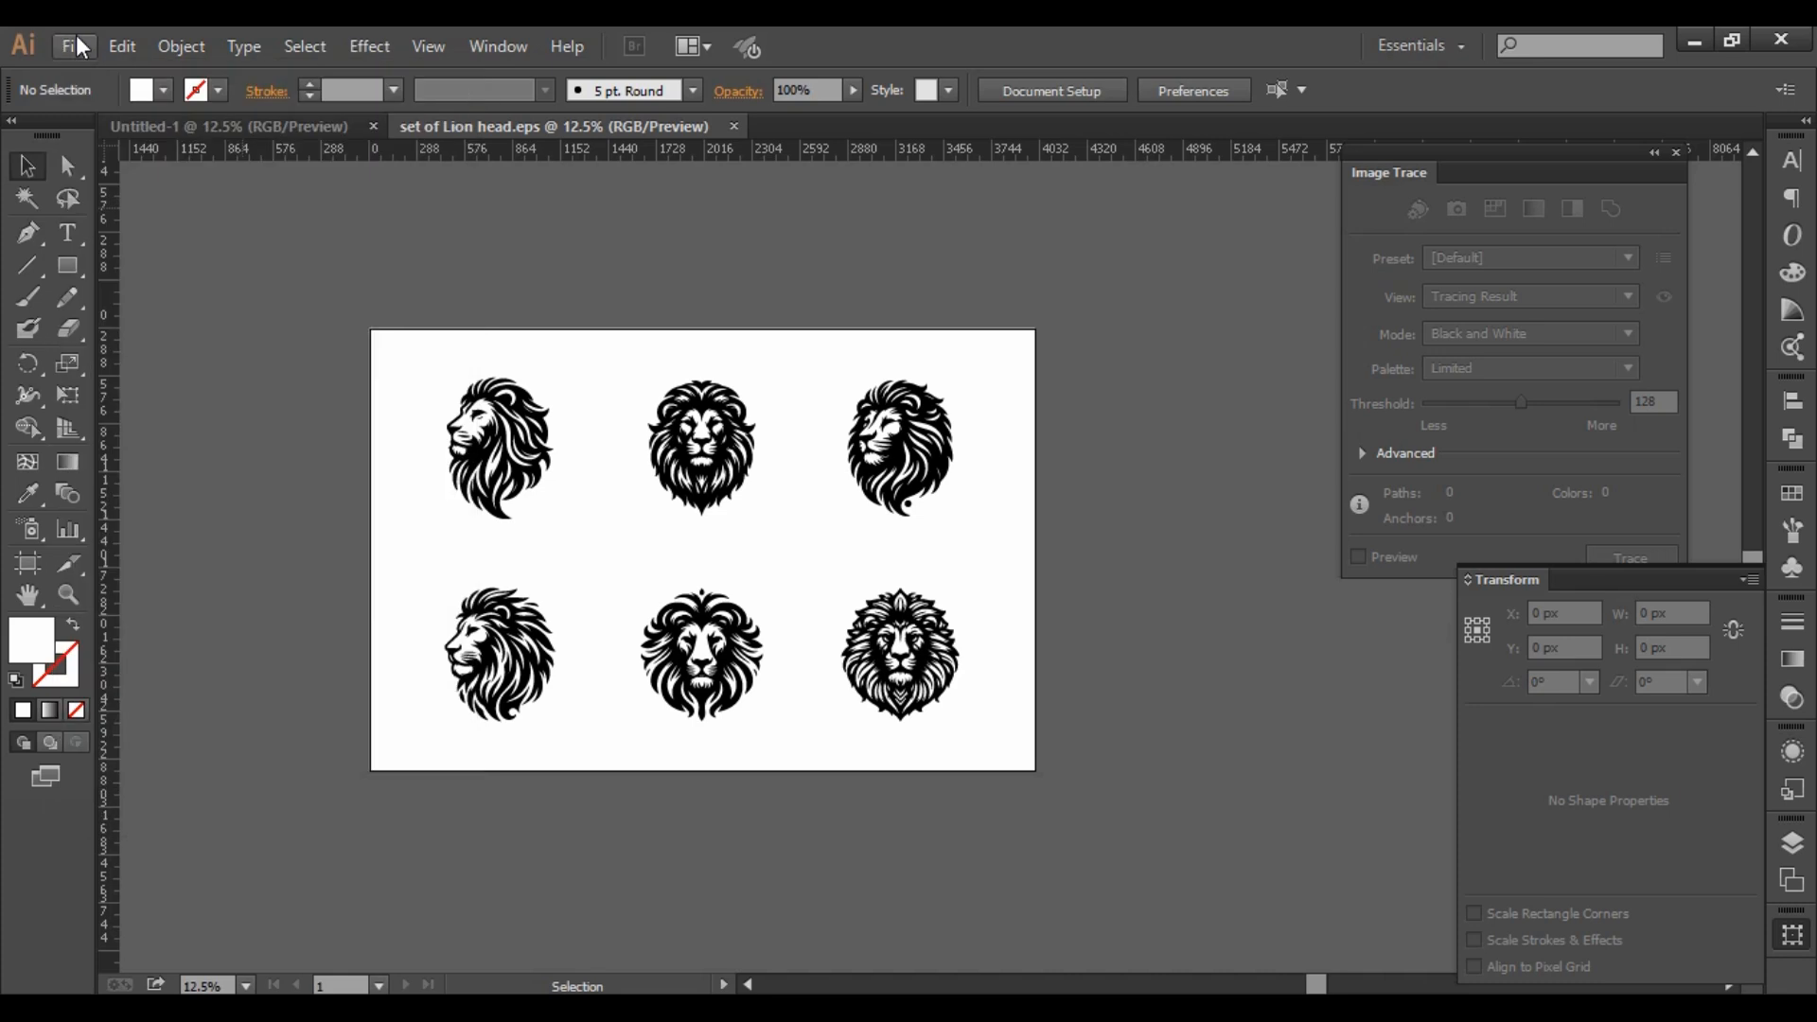
pyautogui.click(75, 42)
pyautogui.click(218, 543)
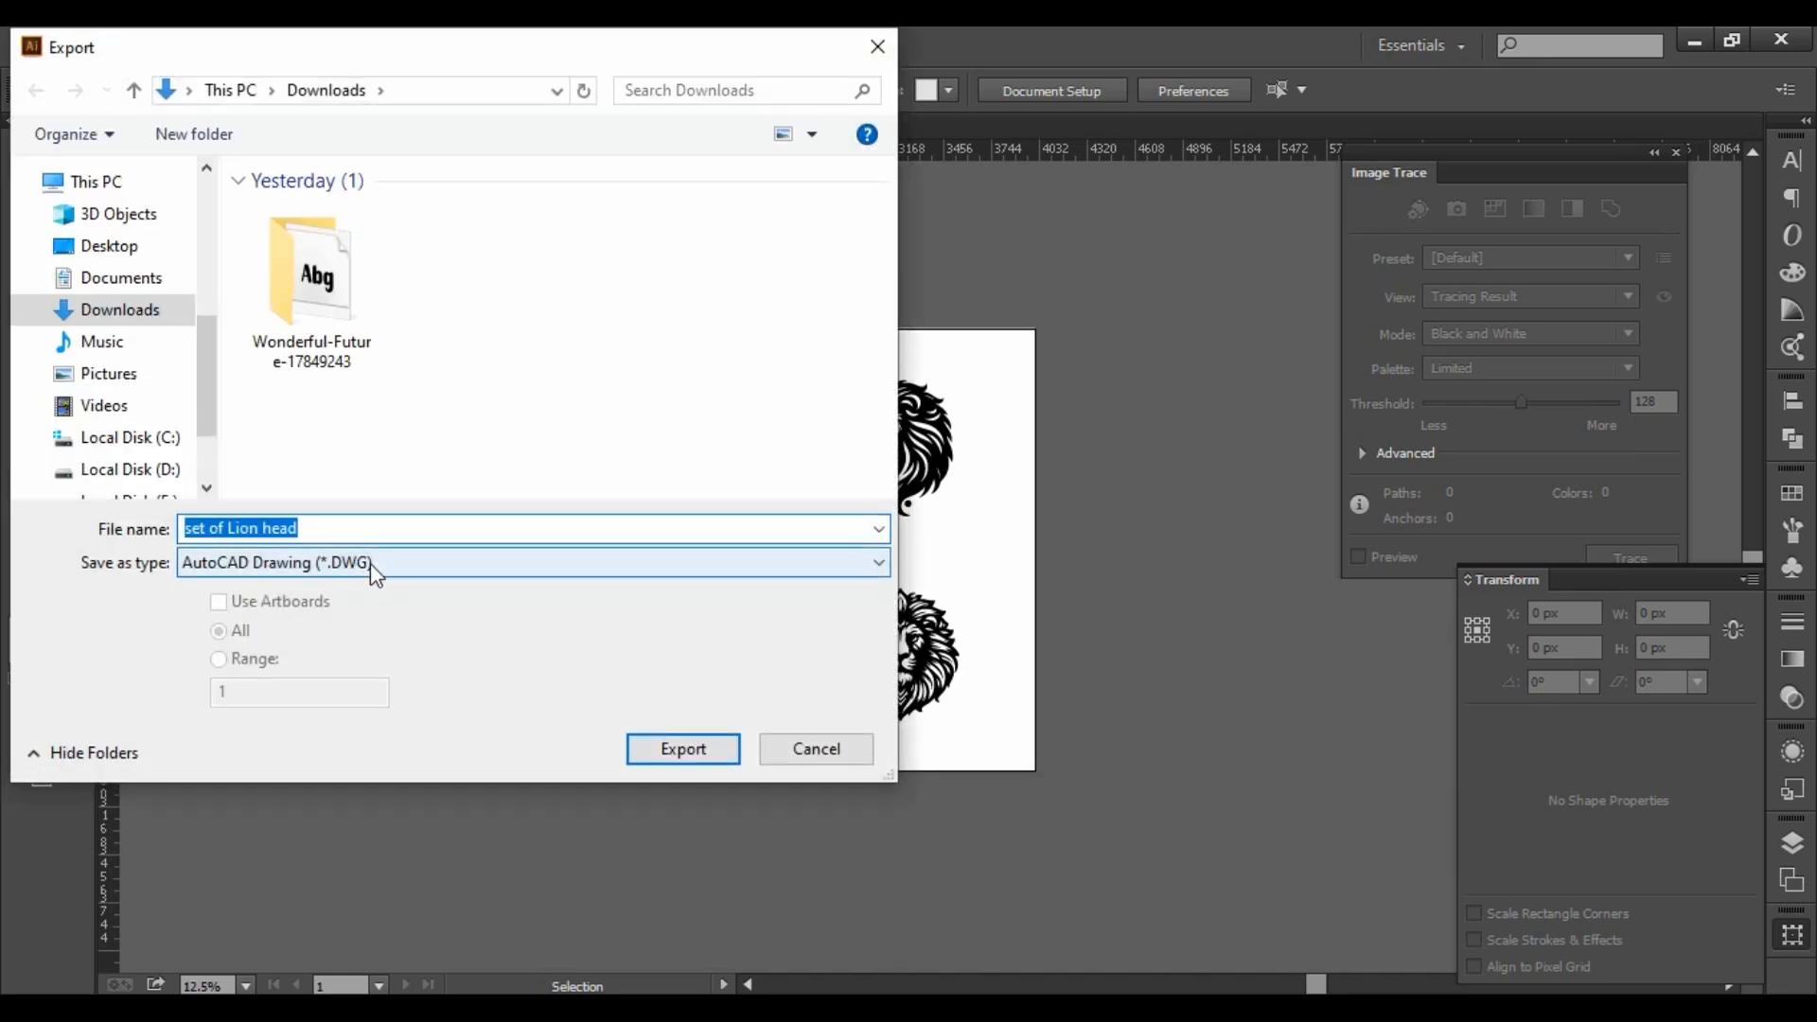
pyautogui.click(371, 564)
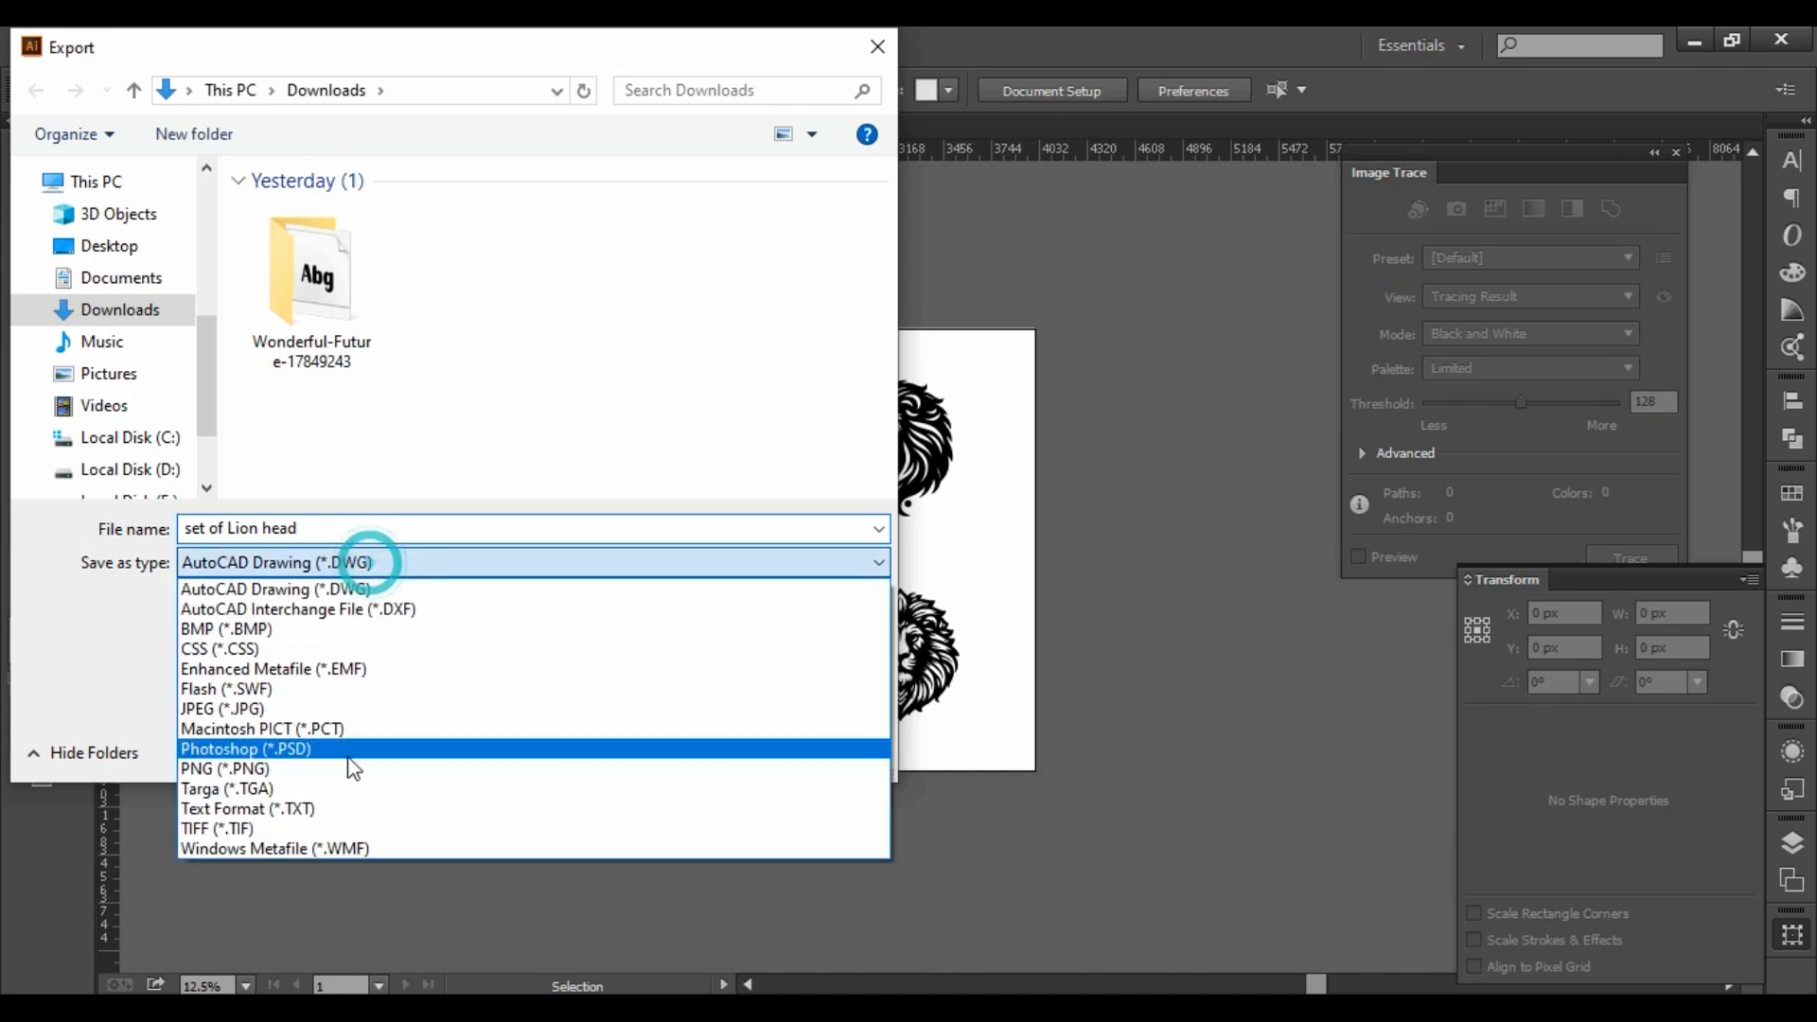
pyautogui.click(340, 701)
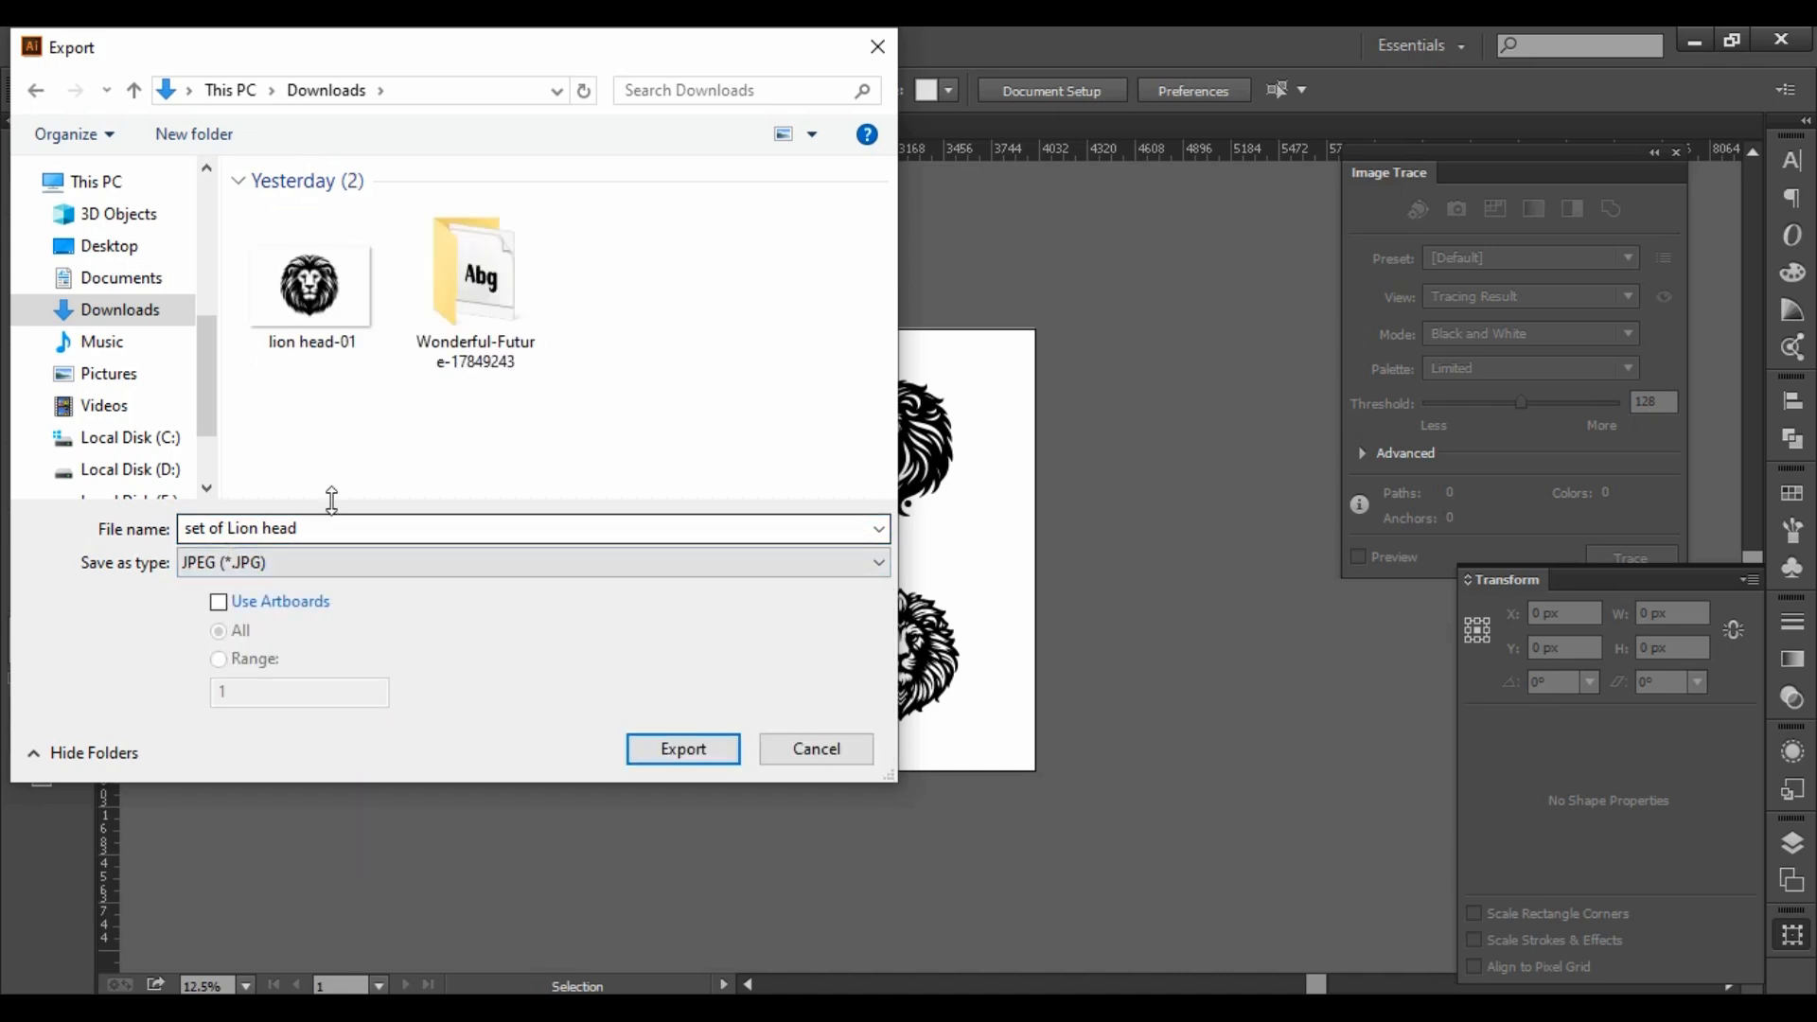
# Delete the old "lion head-01" image and the "Wonderful-Future-17849243" folder from Downloads within the export dialog.
pyautogui.click(346, 321)
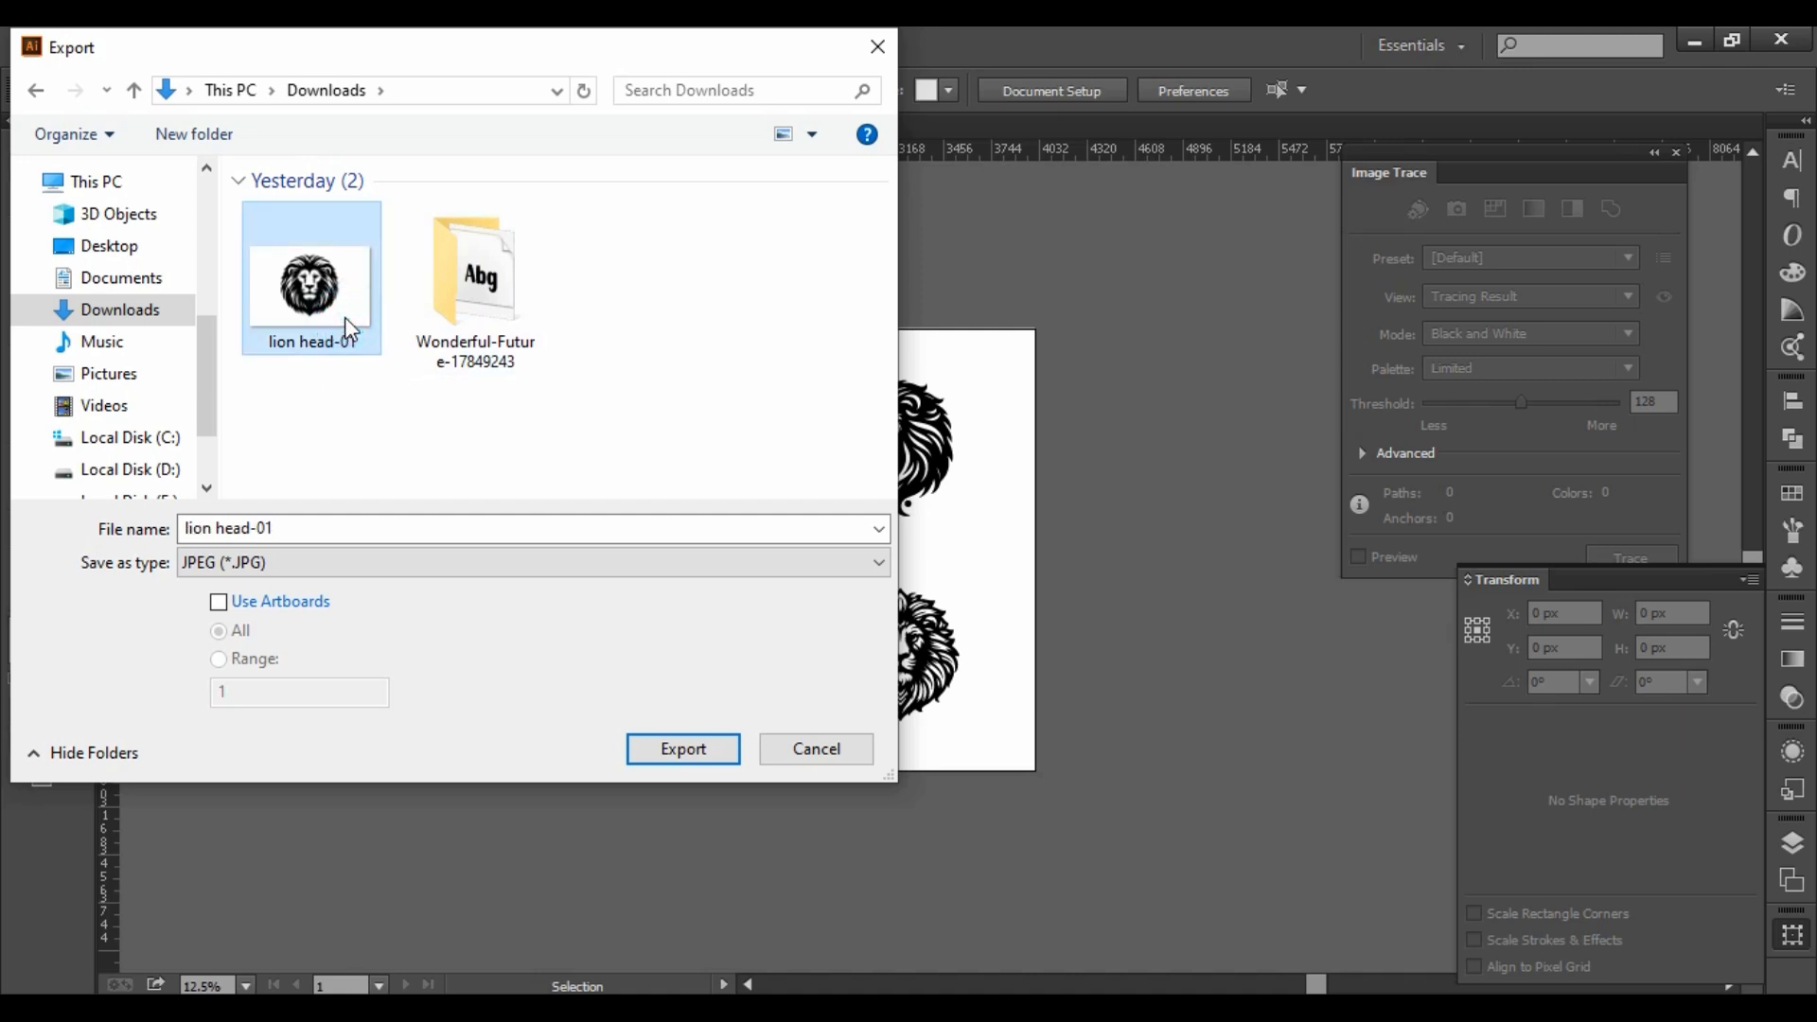
pyautogui.press('Delete')
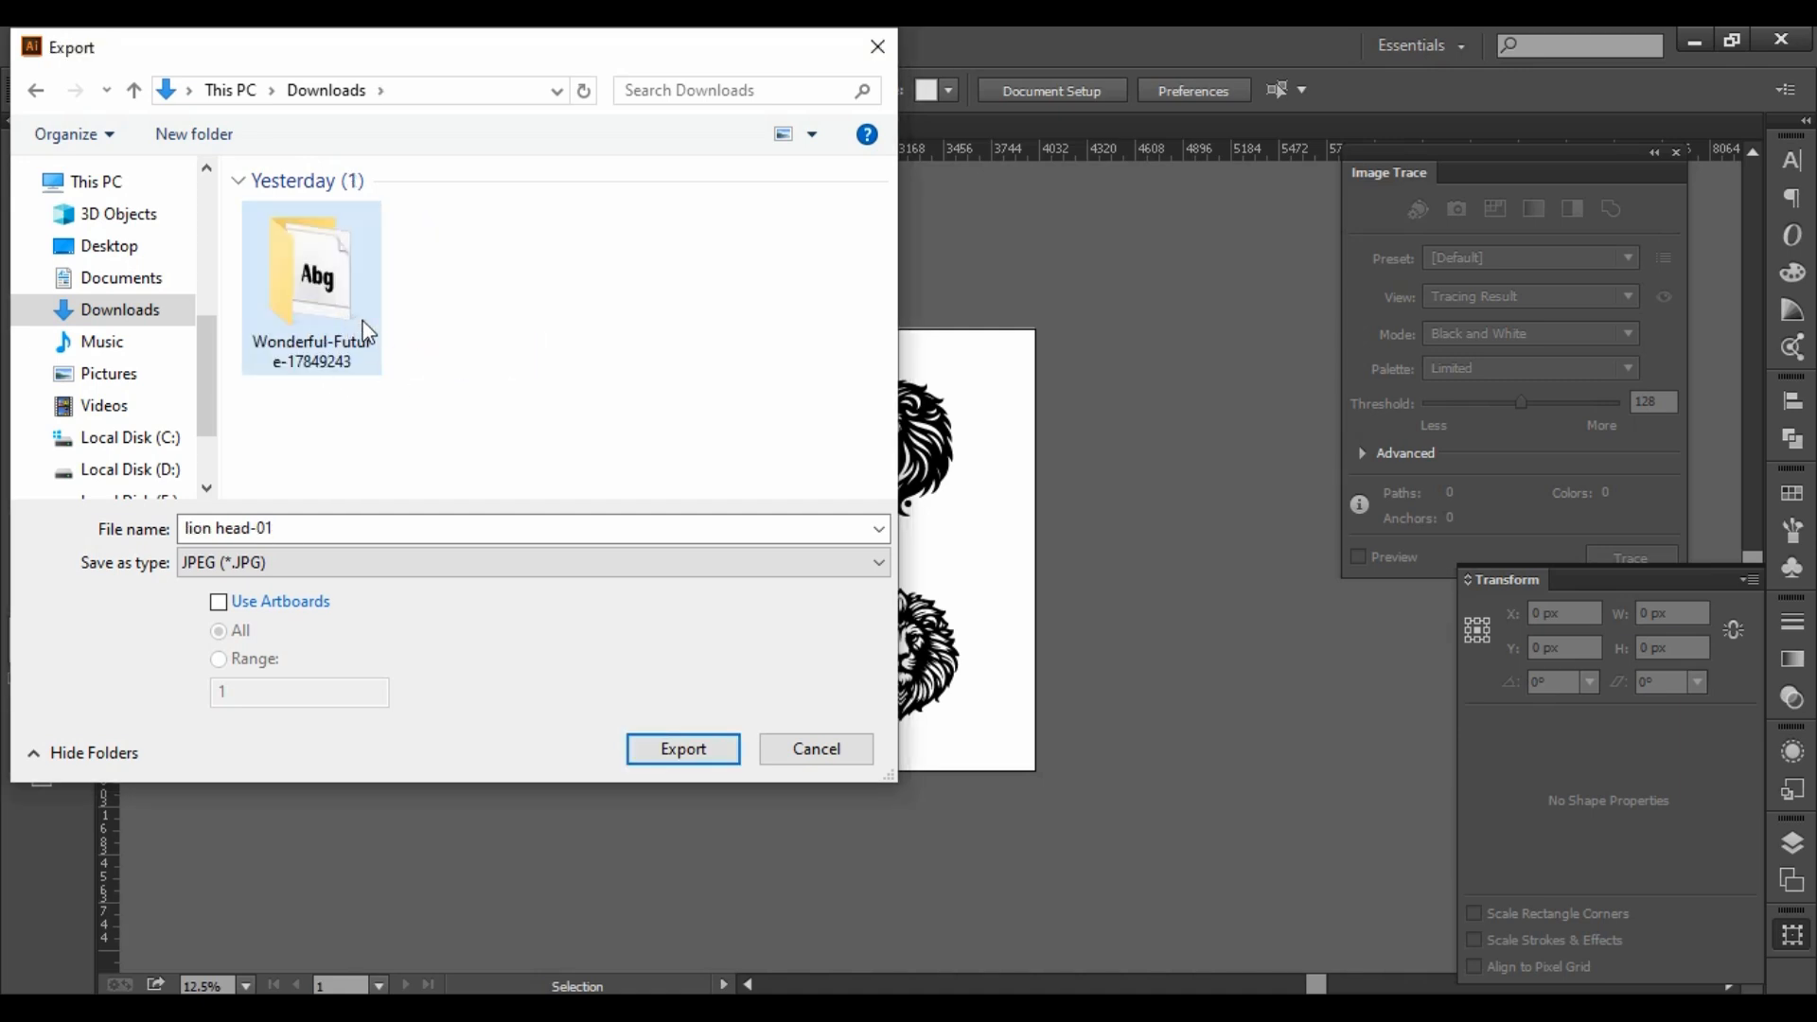
pyautogui.click(355, 304)
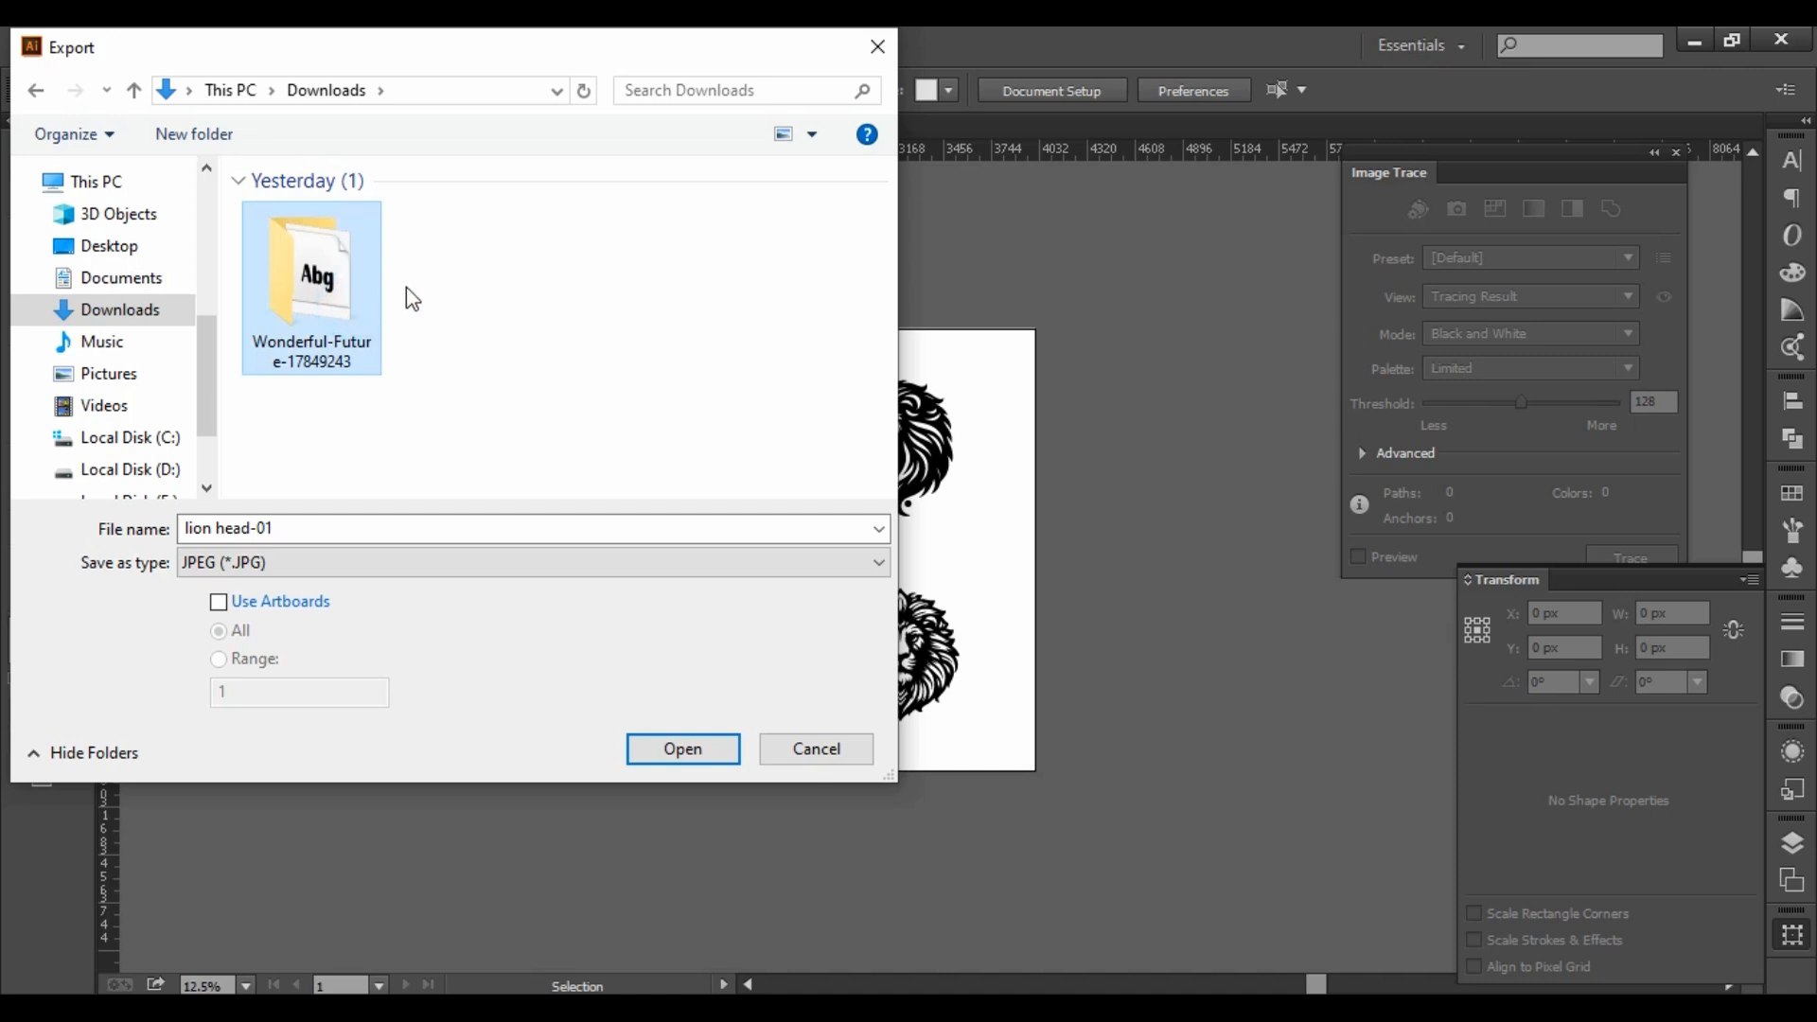
pyautogui.click(523, 310)
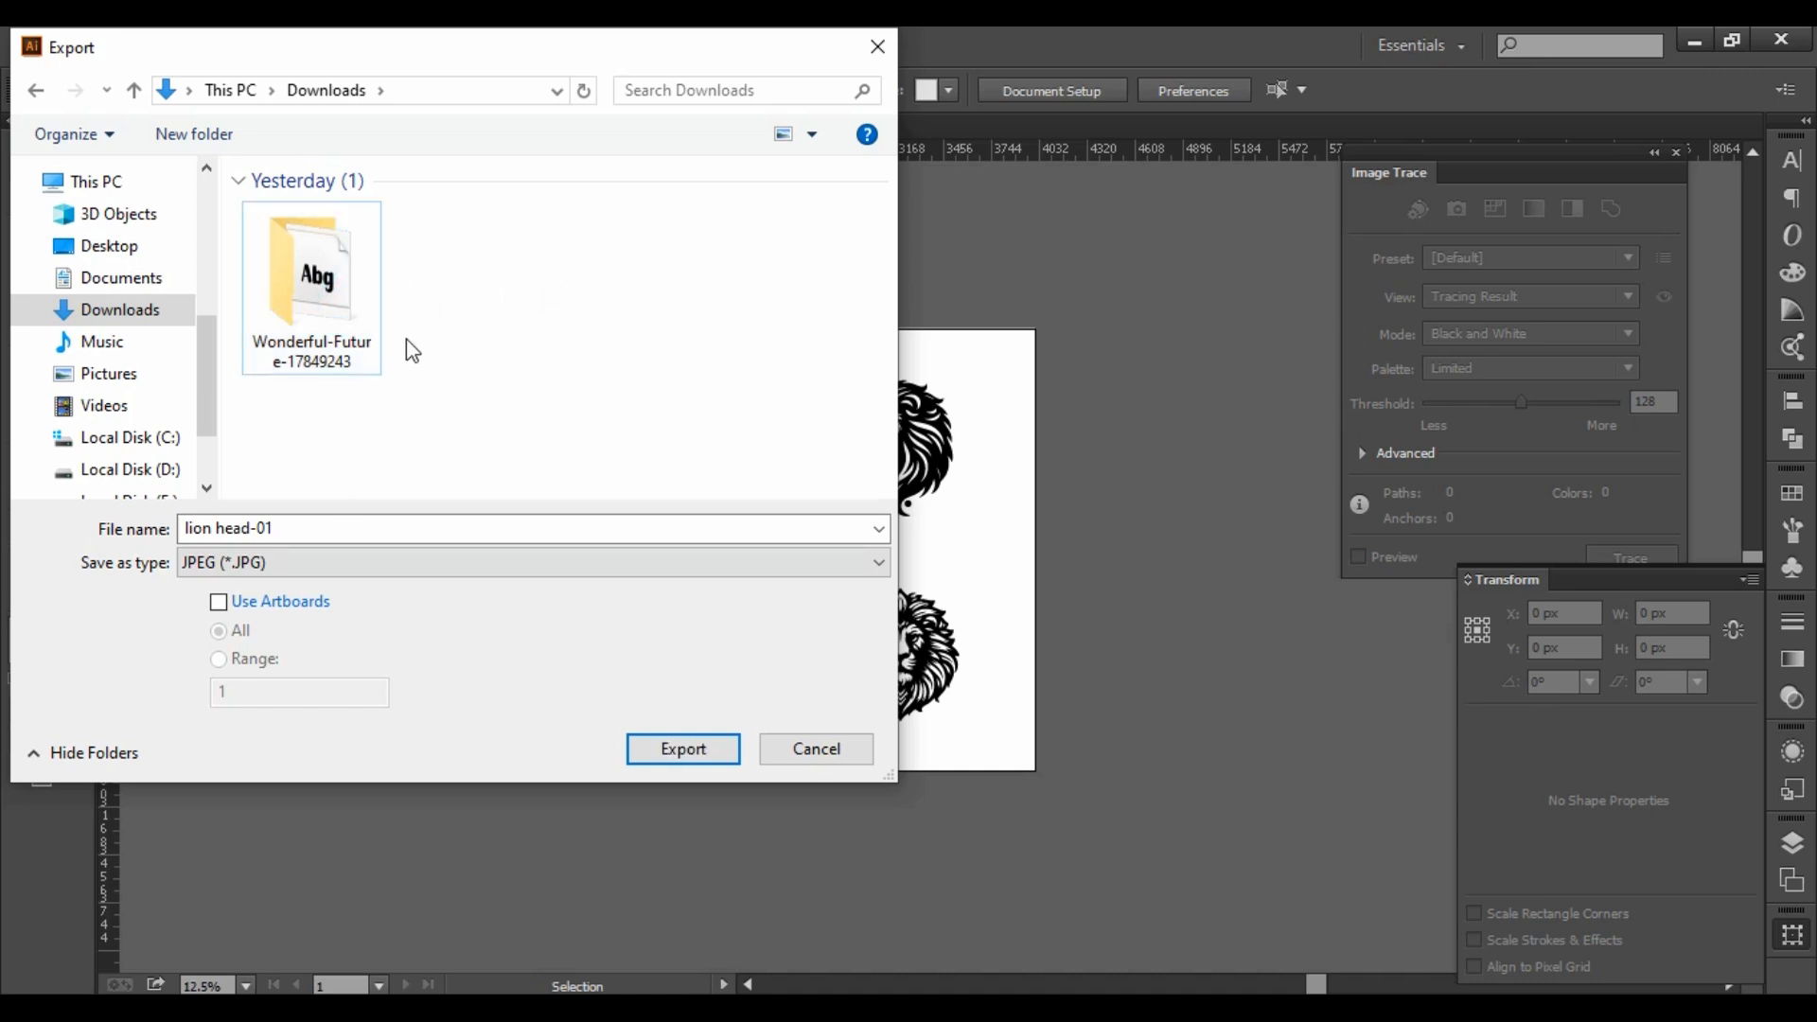
pyautogui.click(363, 260)
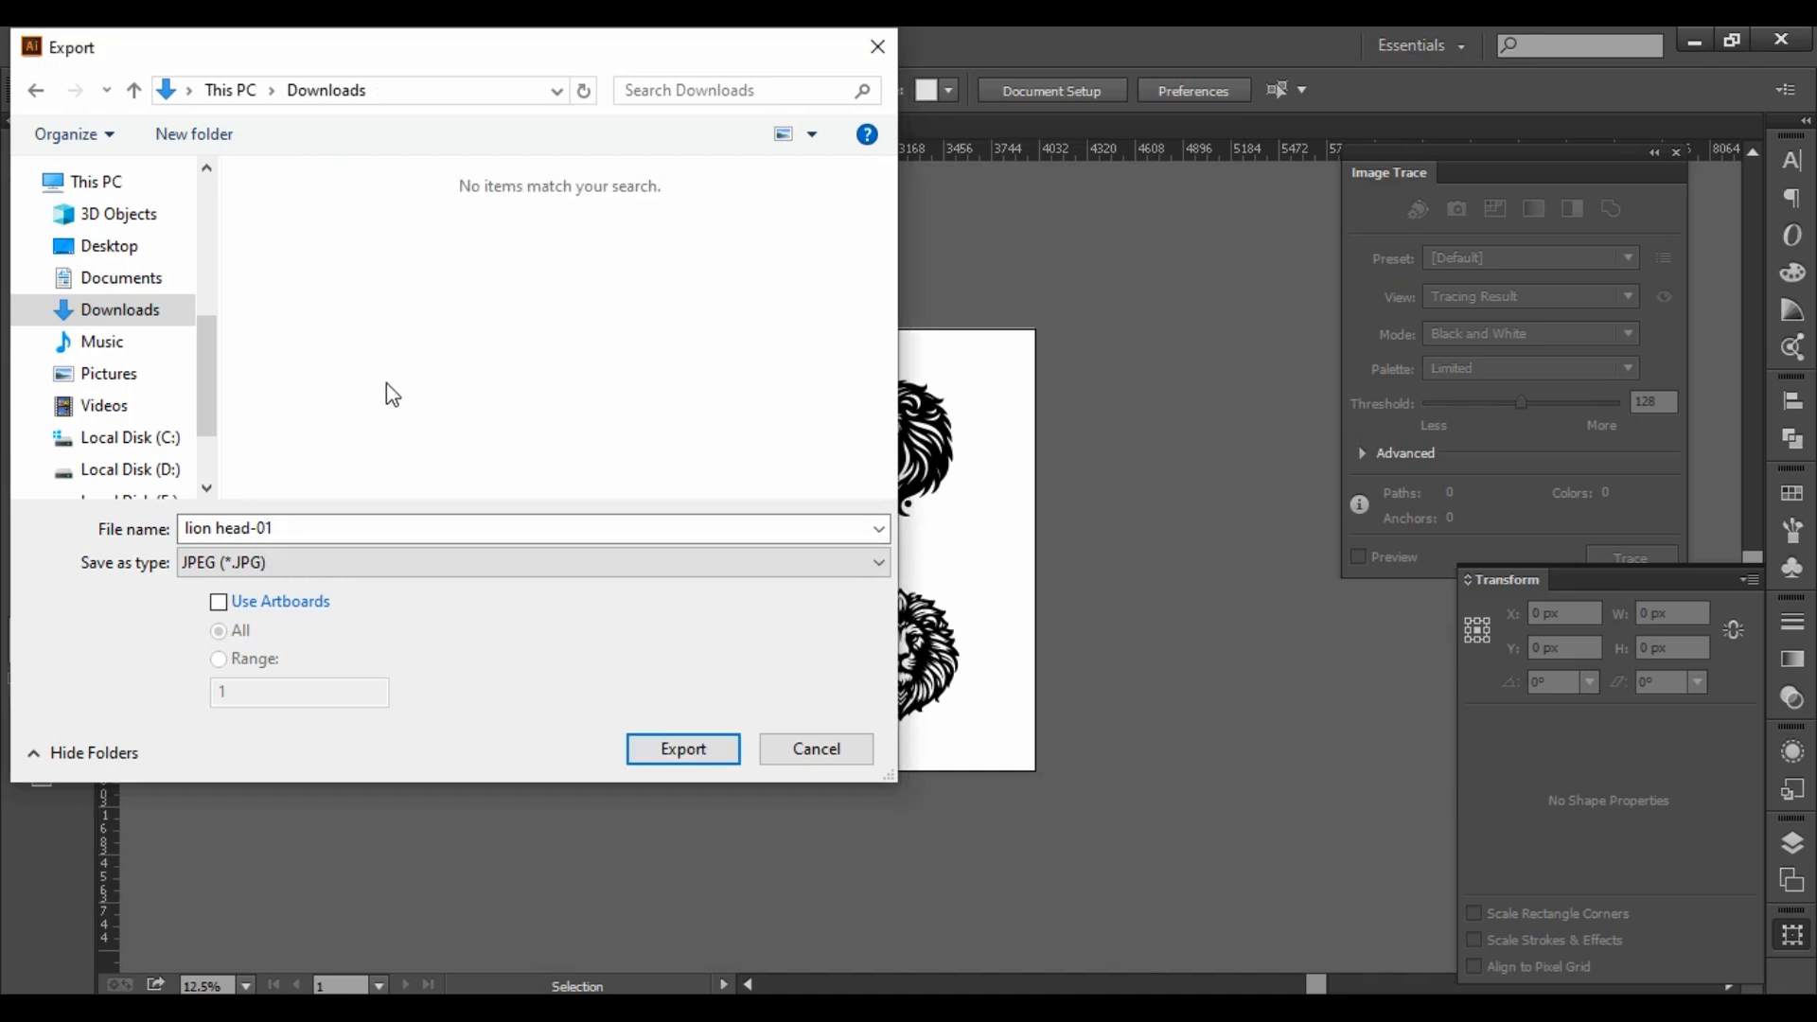
# Name the JPEG export "Set of lion head", enable Use Artboards and proceed to the JPEG options.
pyautogui.click(277, 530)
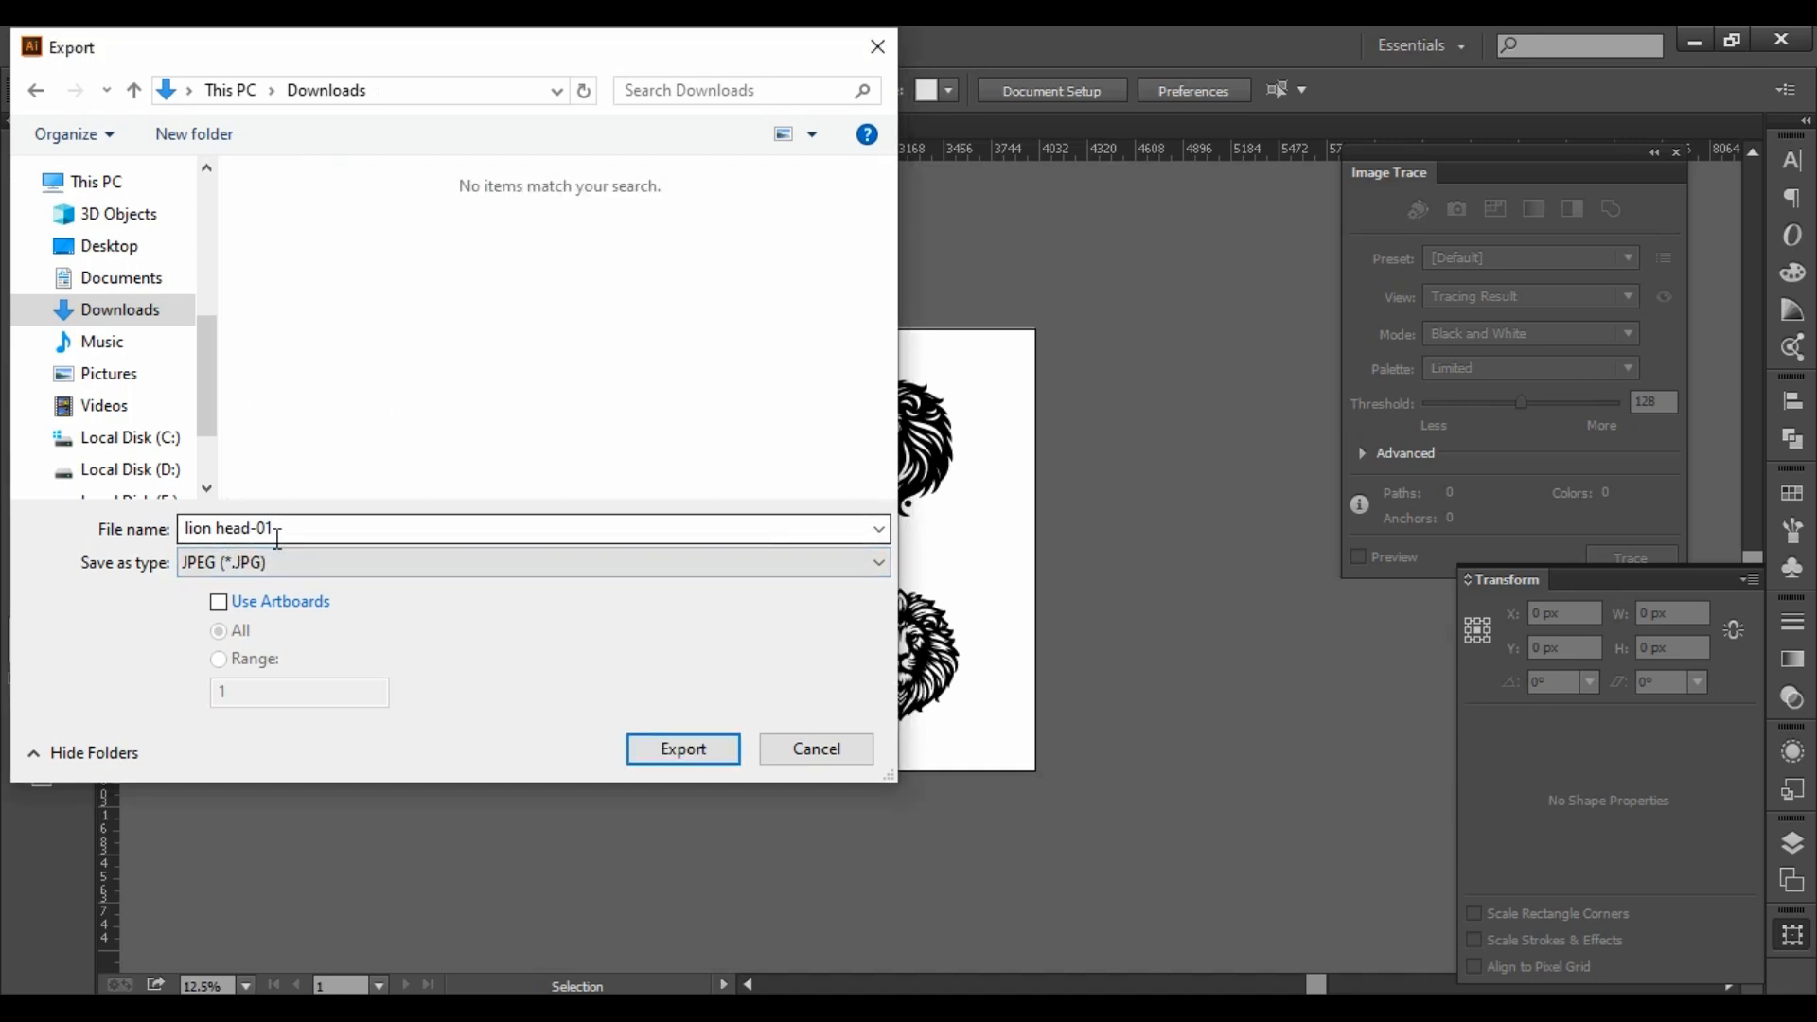
pyautogui.doubleClick(189, 527)
pyautogui.click(189, 530)
pyautogui.write('Set of')
pyautogui.click(378, 520)
pyautogui.moveTo(353, 527); pyautogui.dragTo(297, 514)
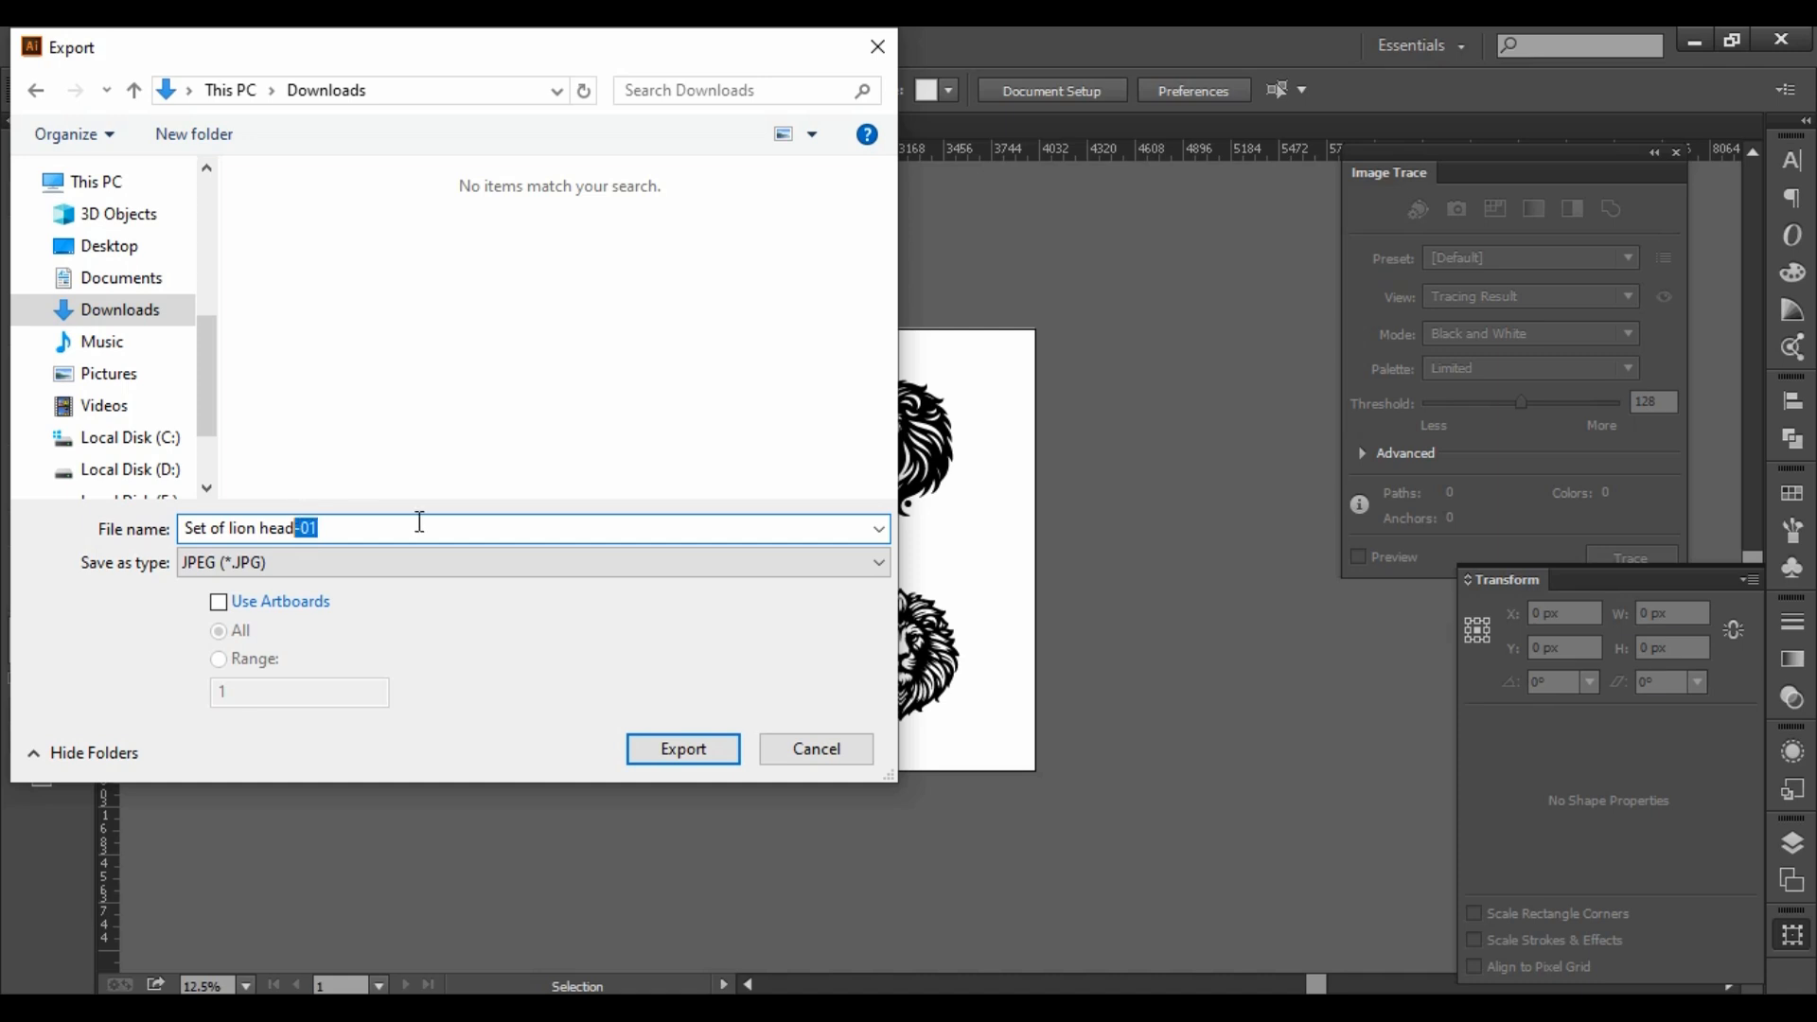
pyautogui.press('BackSpace')
pyautogui.click(219, 602)
pyautogui.click(701, 748)
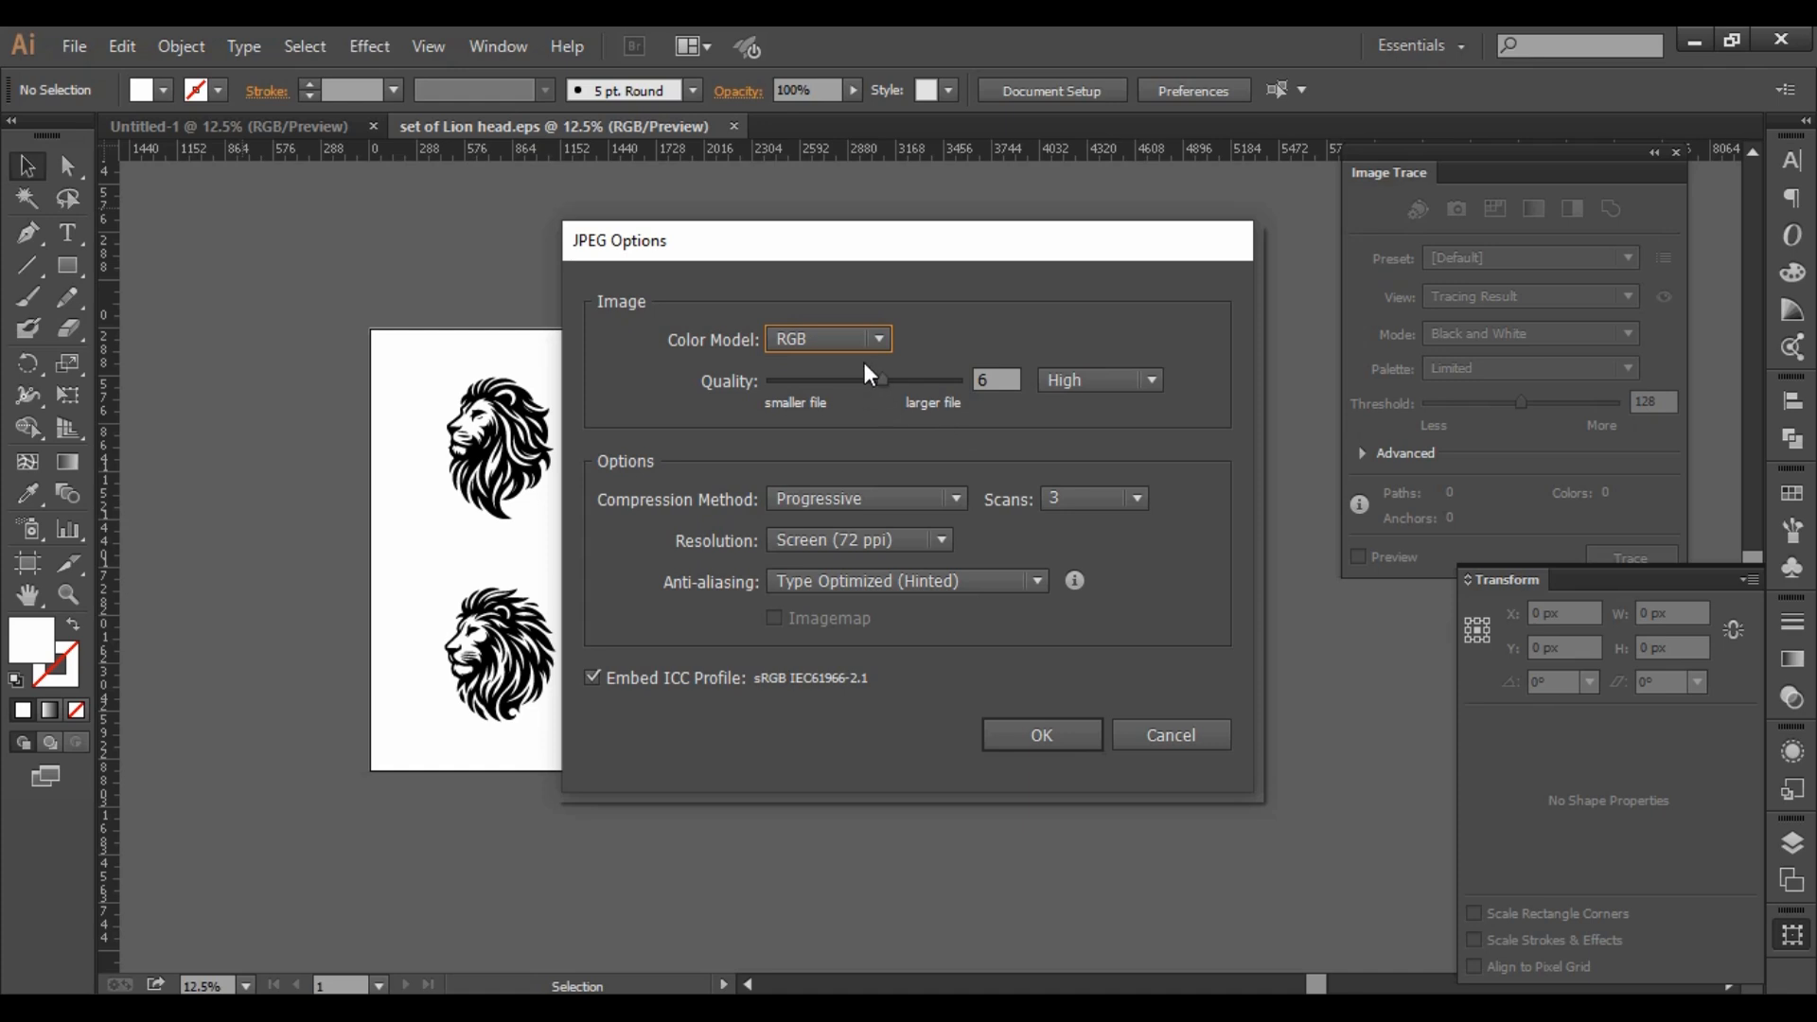
# Export the JPEG at Maximum quality 10 with Progressive compression and Screen (72 ppi) resolution.
pyautogui.click(936, 499)
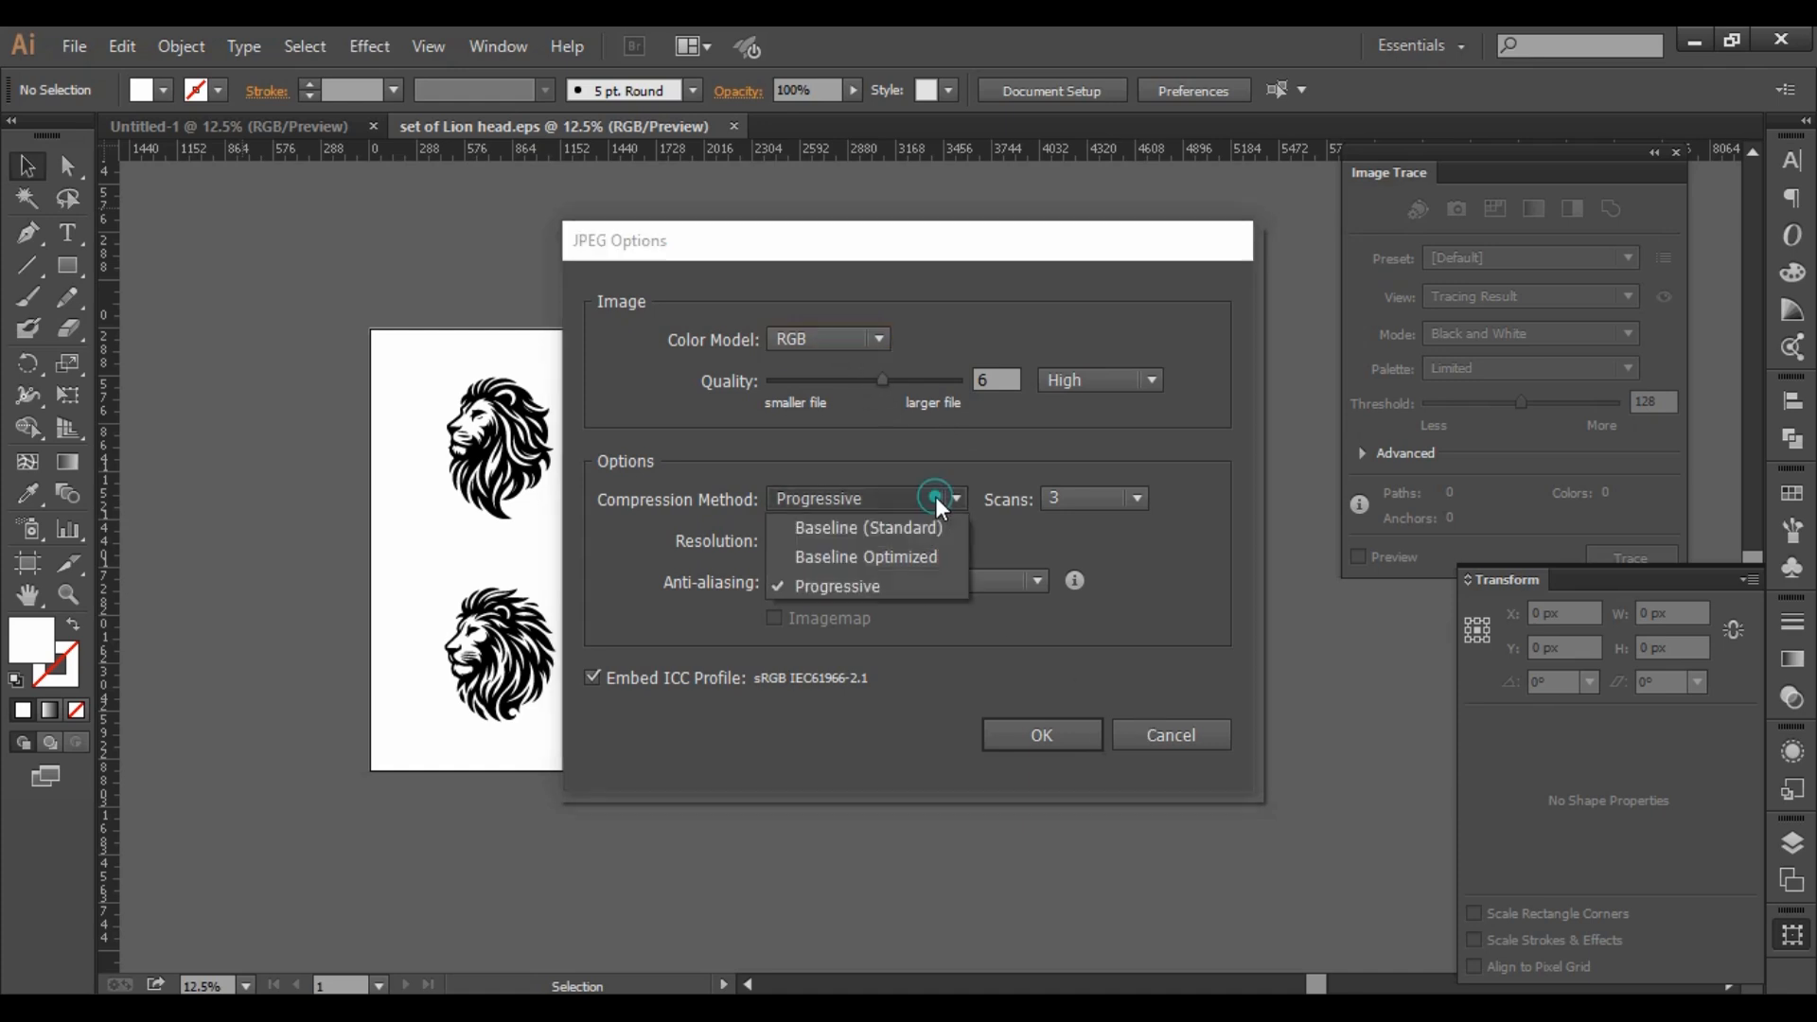
pyautogui.click(832, 594)
pyautogui.moveTo(884, 388); pyautogui.dragTo(956, 380)
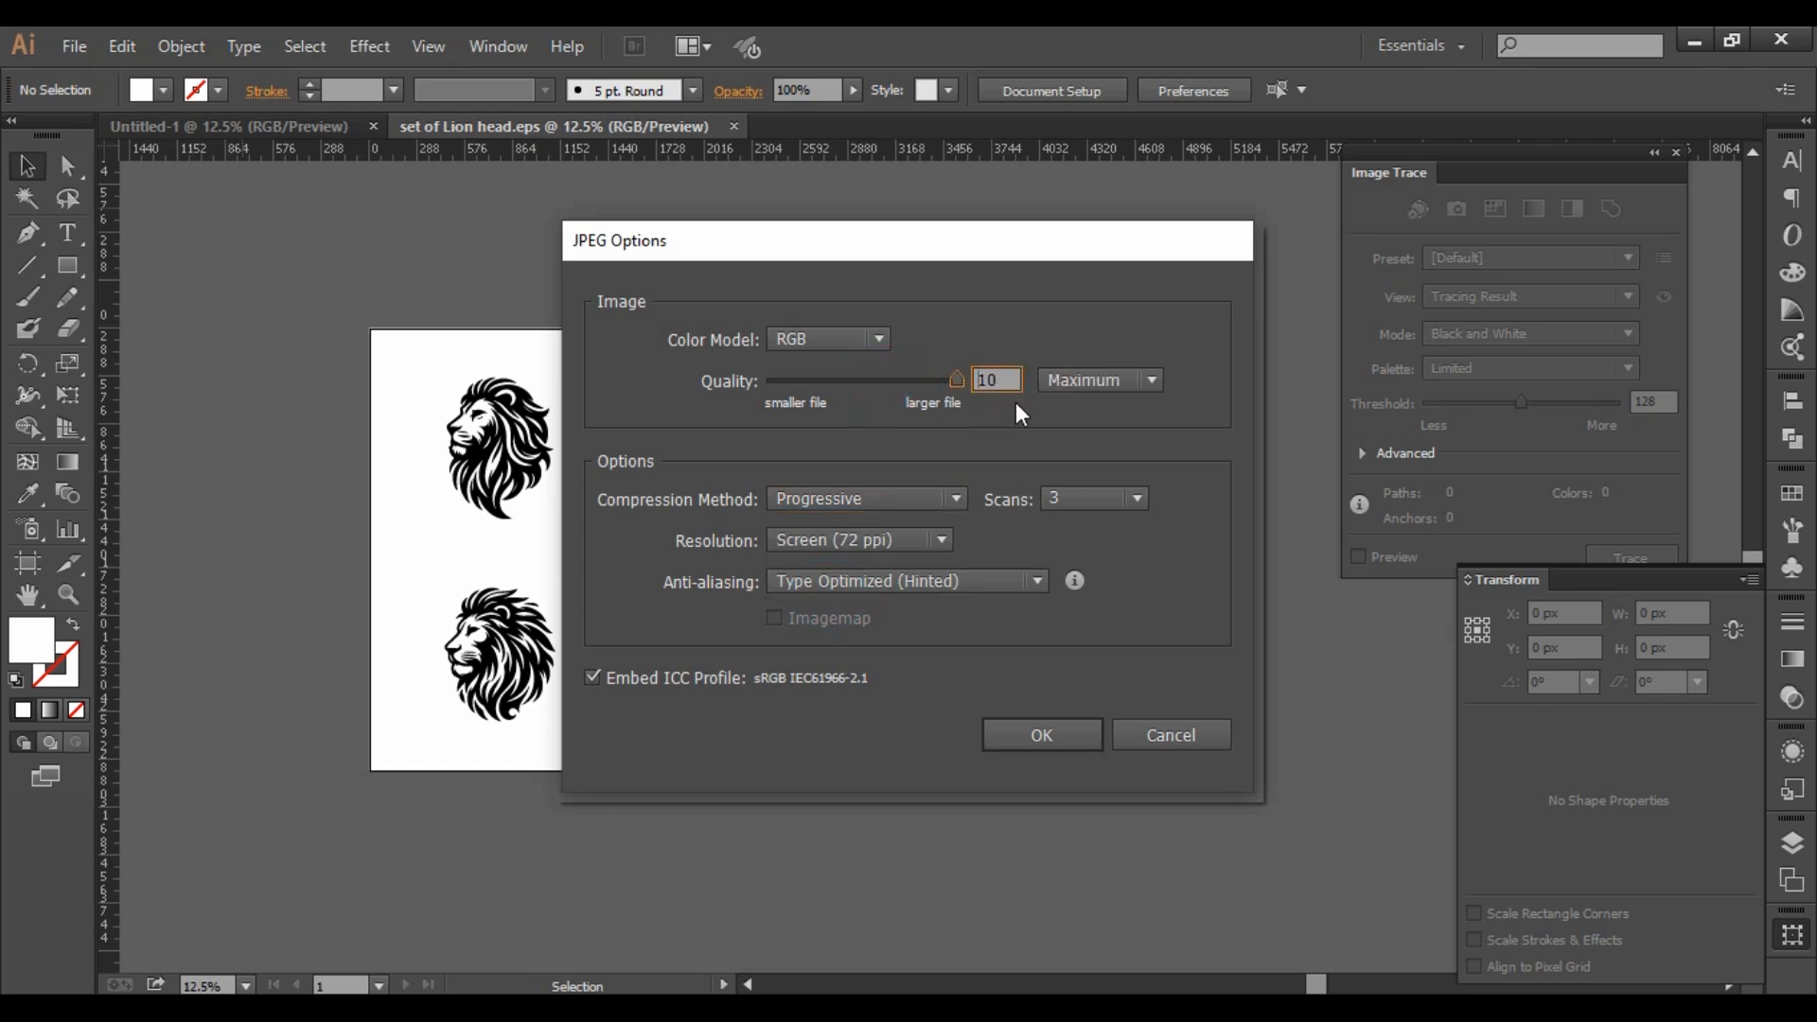
pyautogui.click(924, 547)
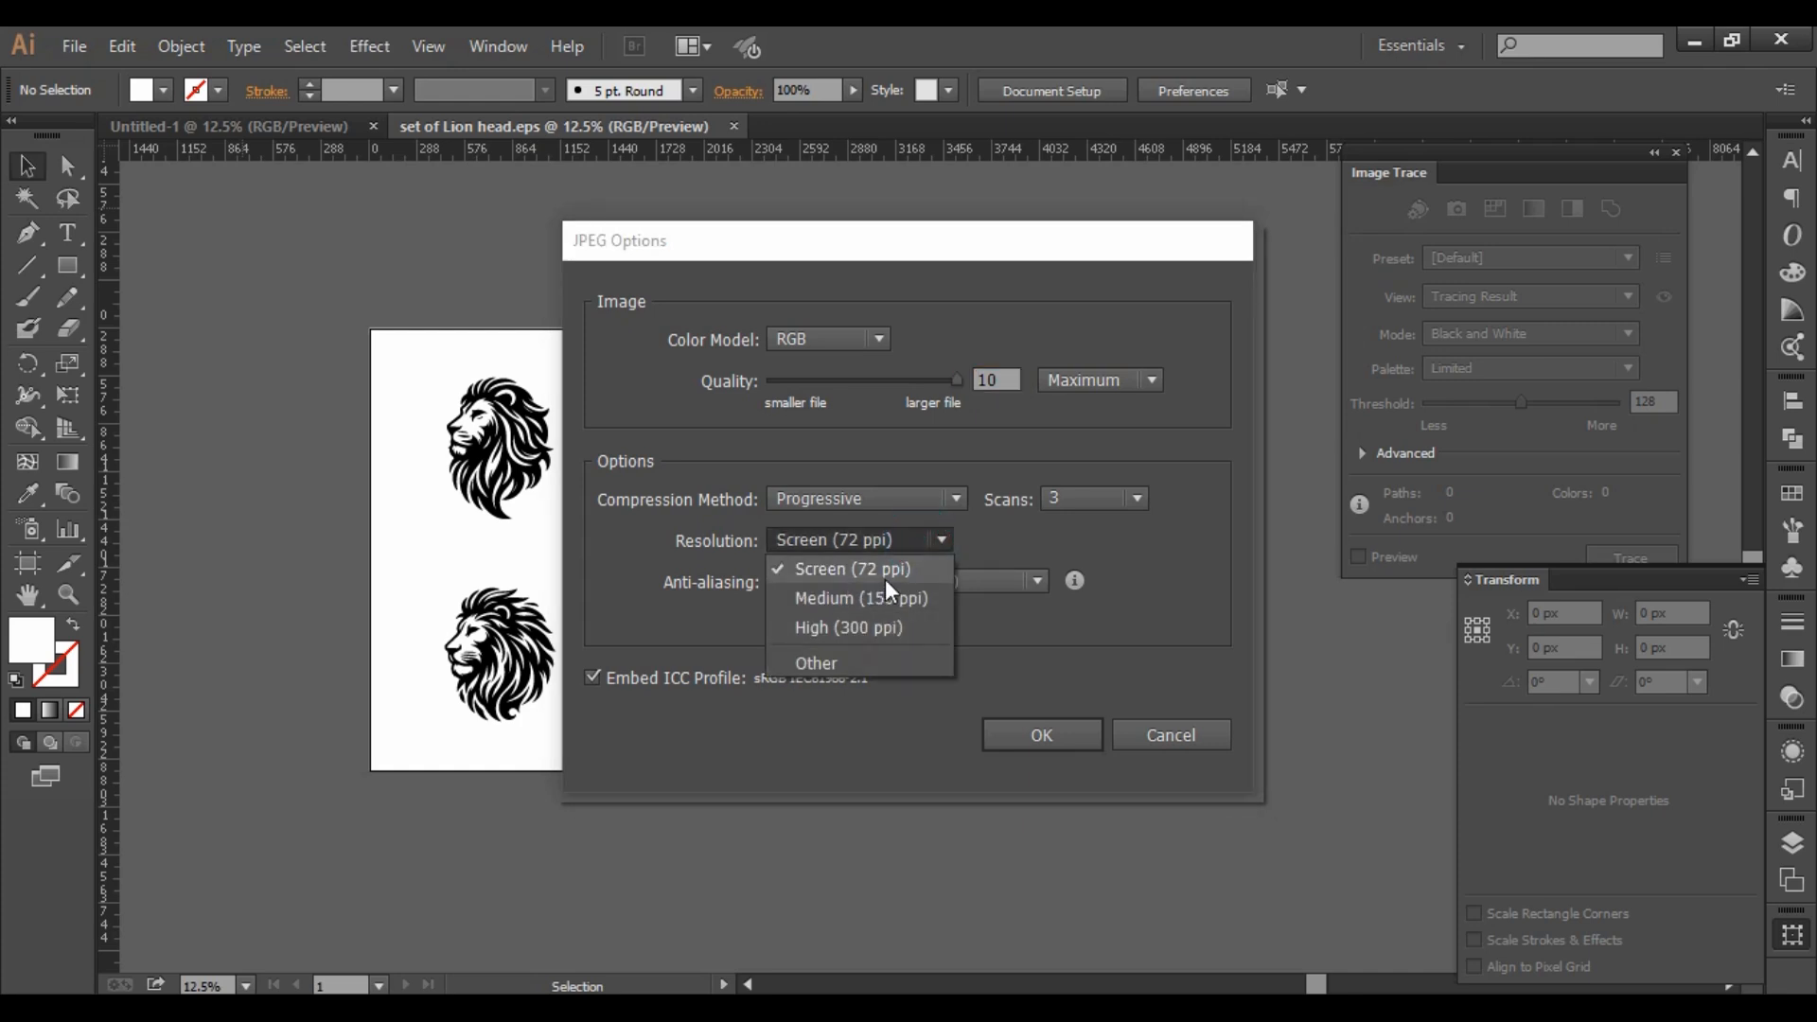
pyautogui.click(910, 567)
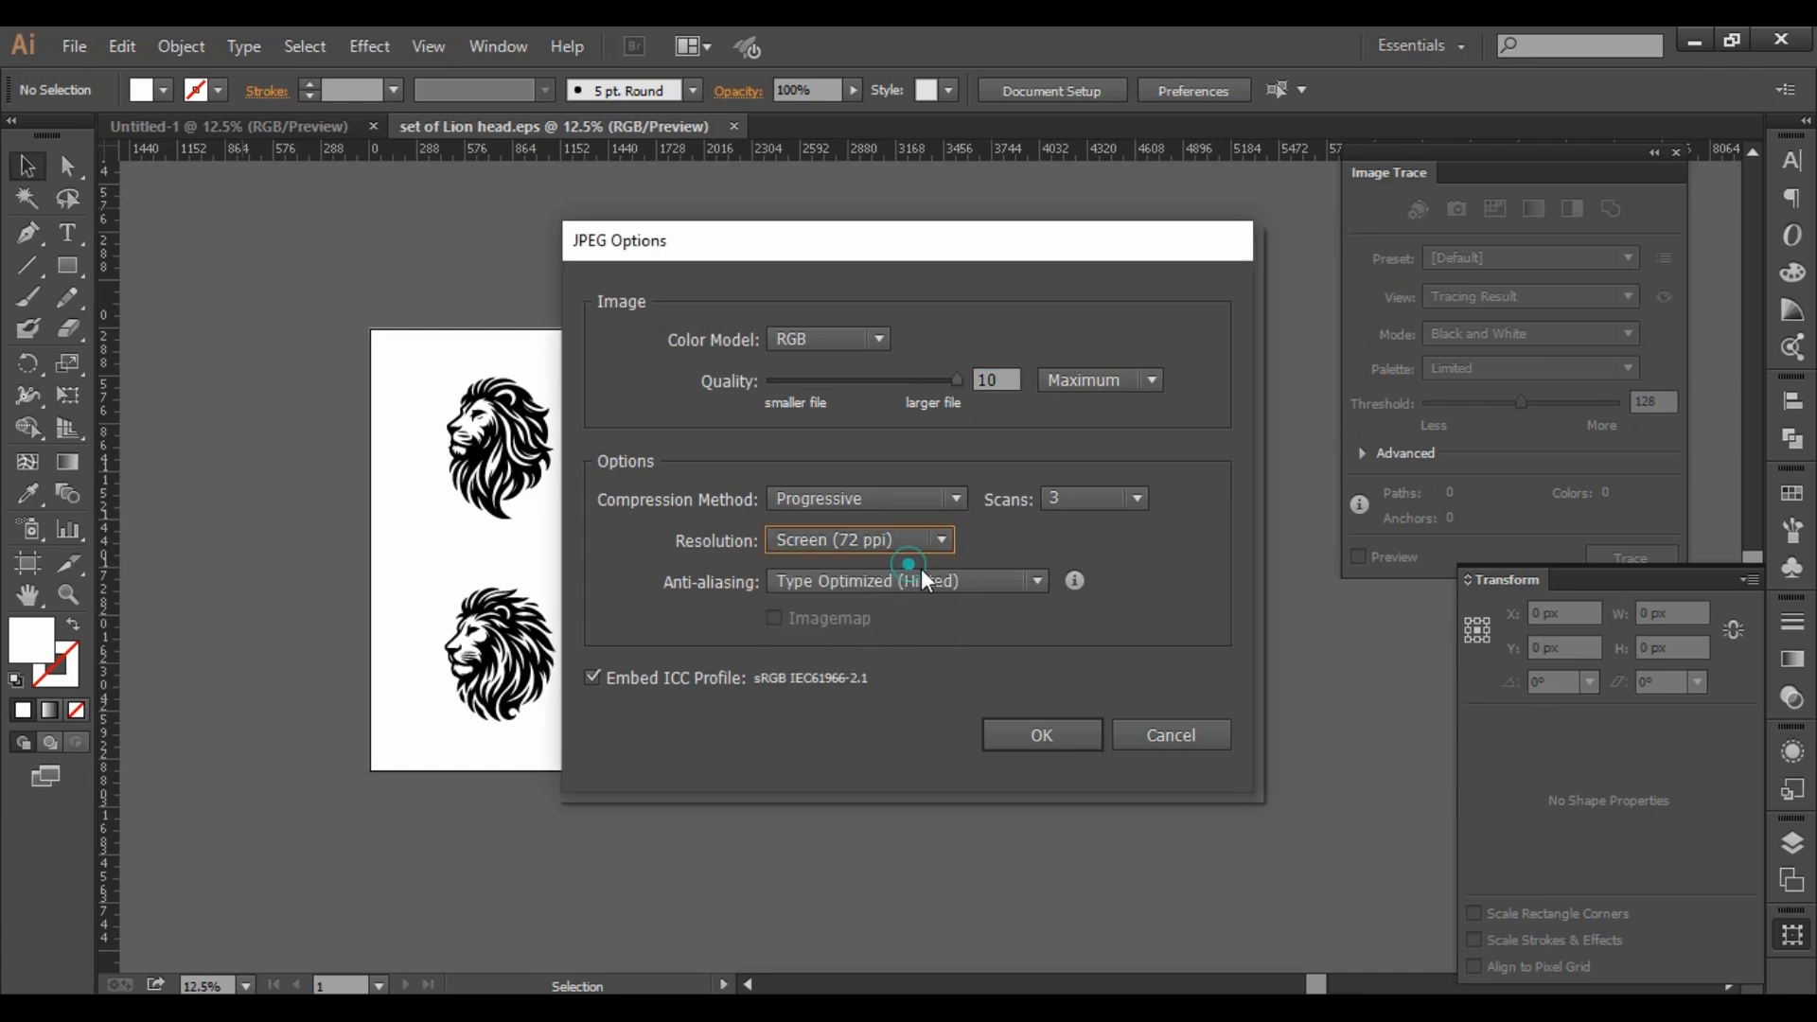
pyautogui.click(1044, 737)
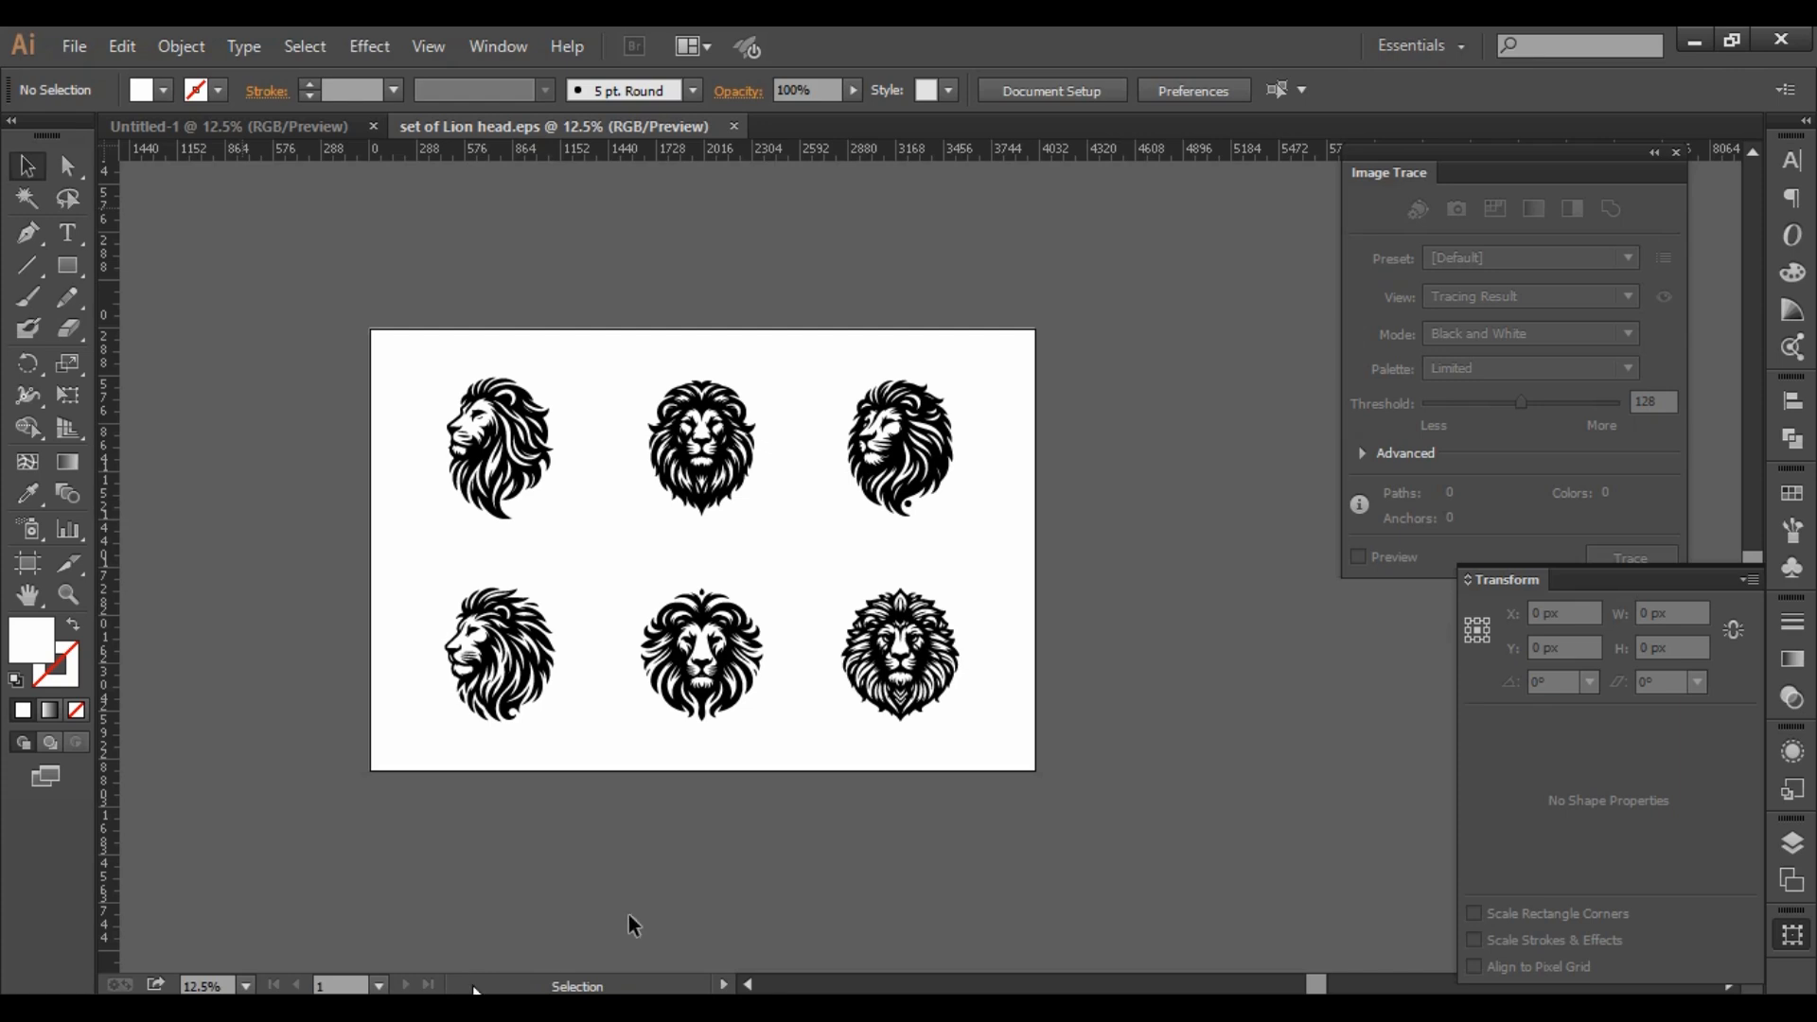
# Switch to File Explorer and open the Downloads folder to check the saved files.
pyautogui.hotkey('alt', 'Tab')
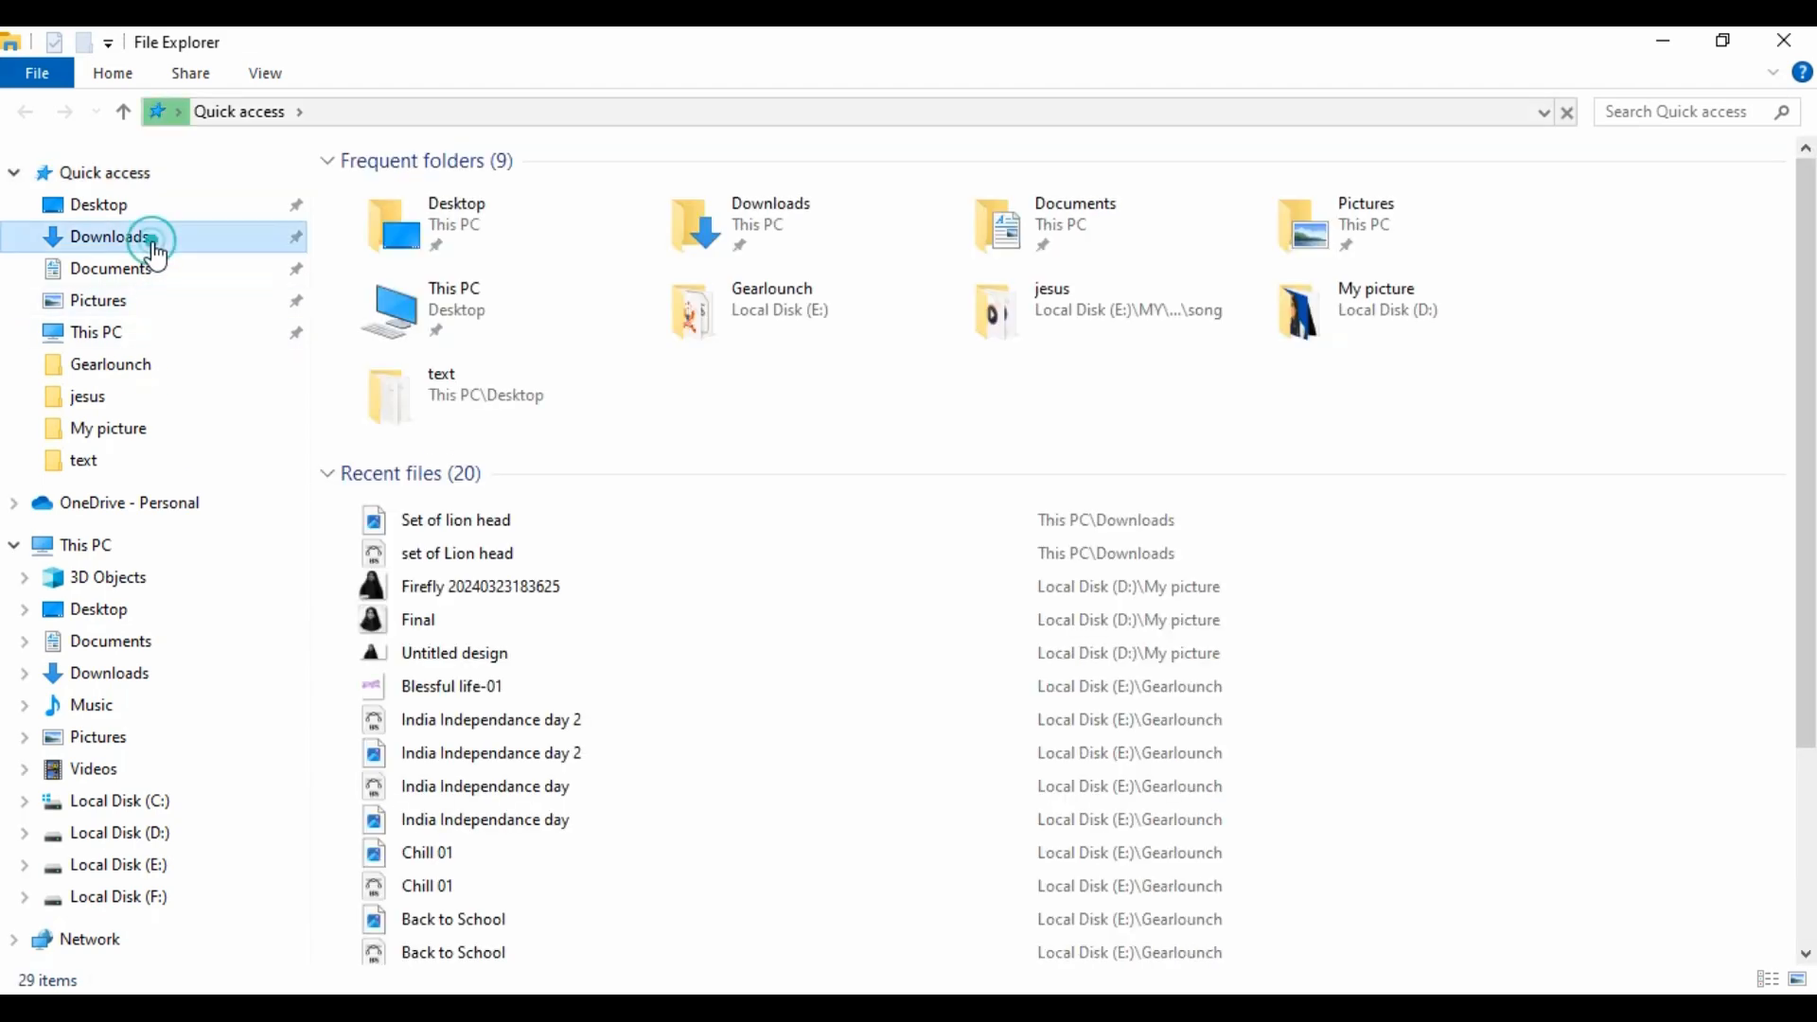
pyautogui.click(155, 241)
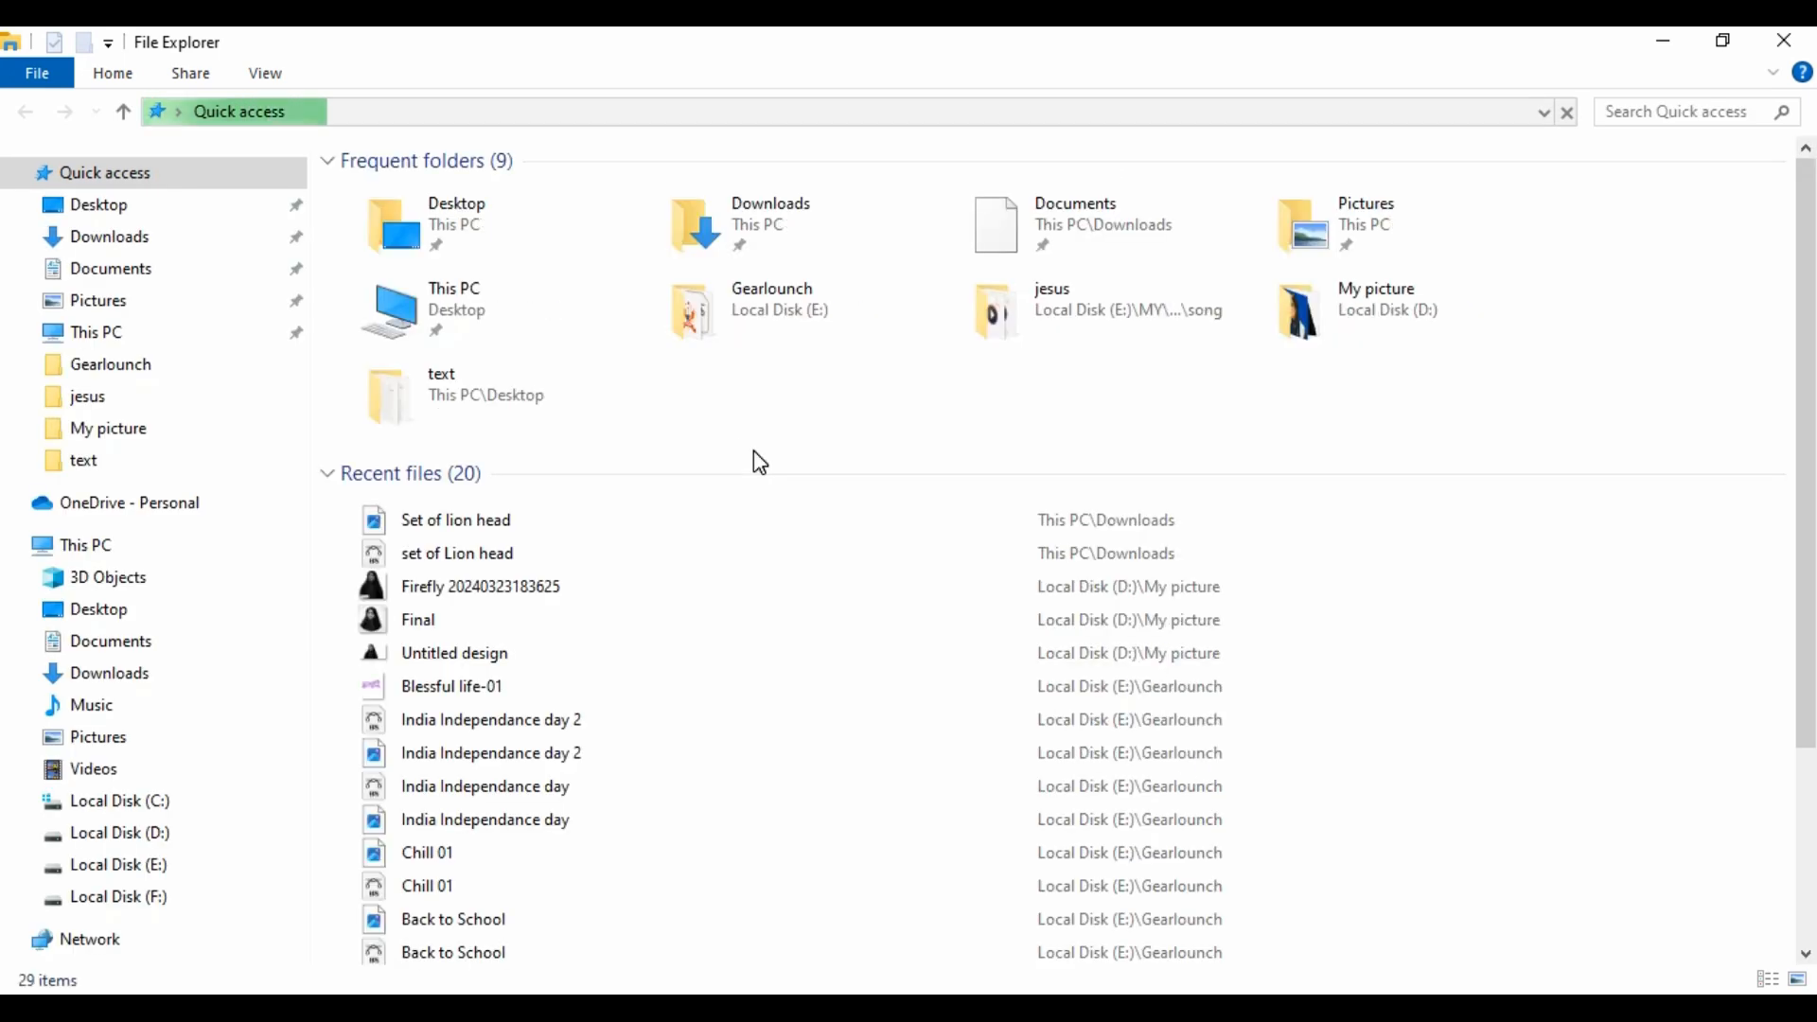
pyautogui.click(804, 232)
pyautogui.doubleClick(804, 232)
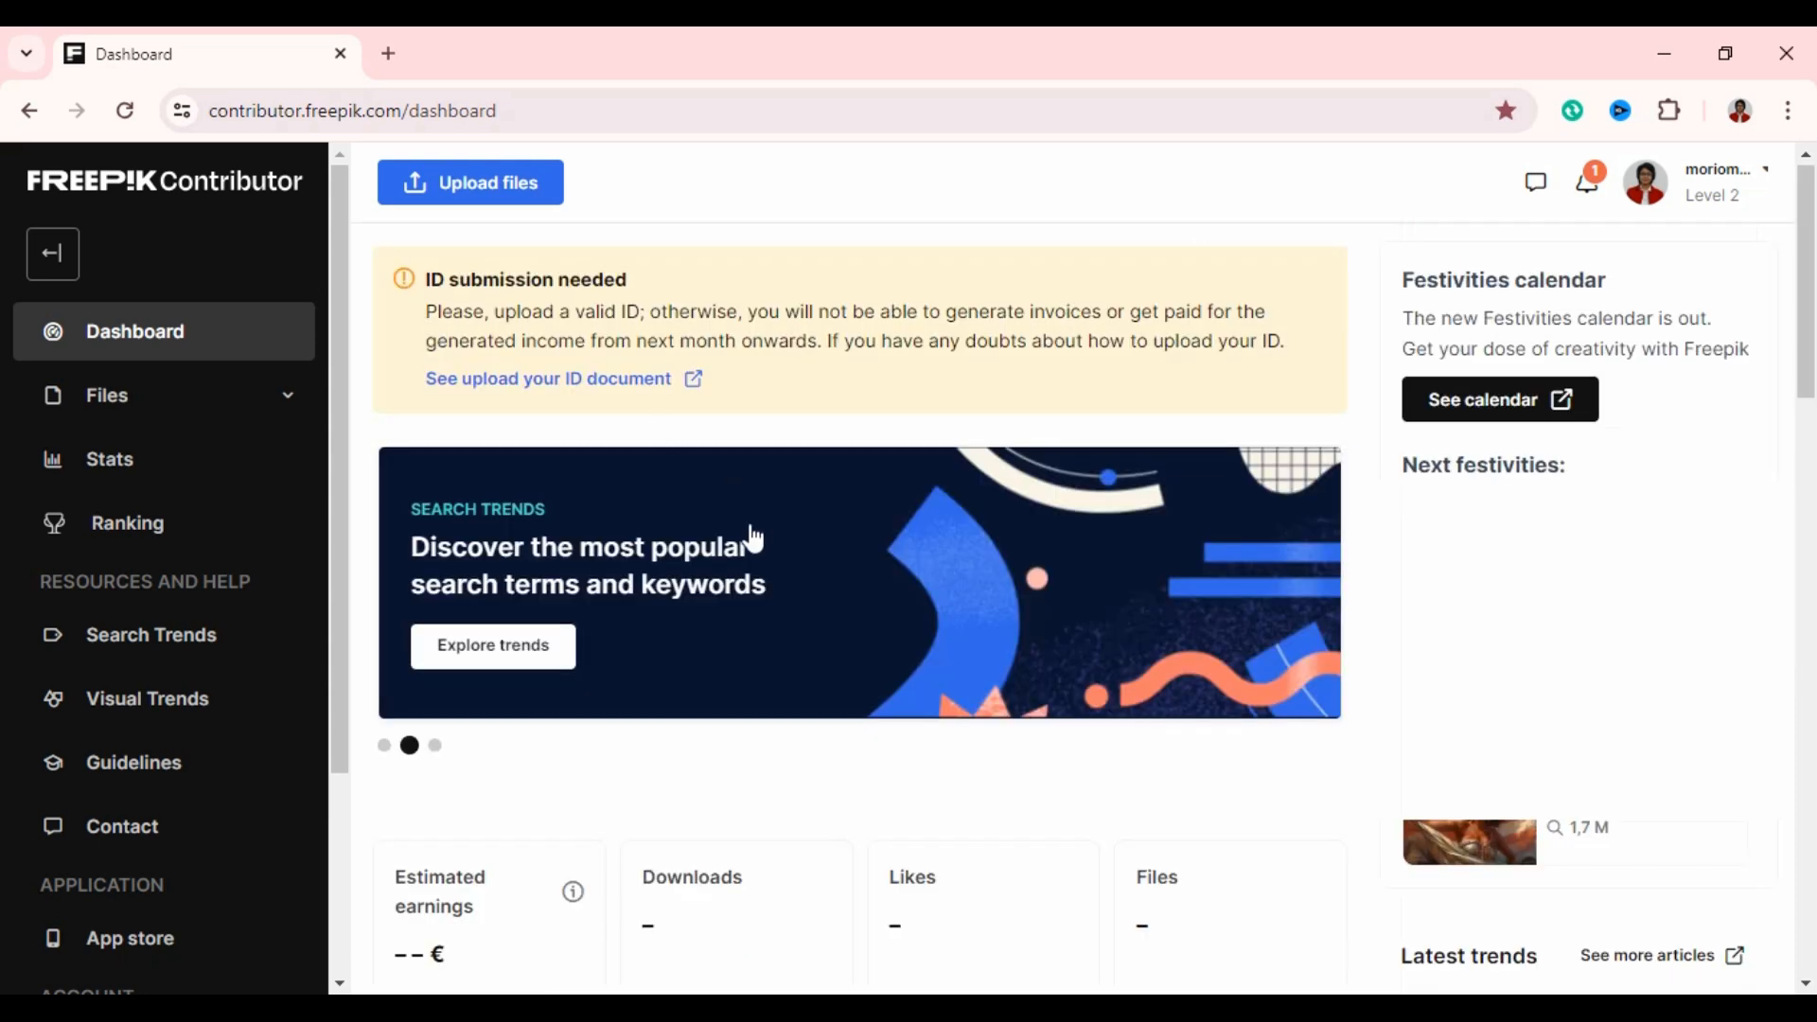
# In Chrome, open the Freepik Contributor site from a web search for "contributor freepik", and close that window after viewing it.
pyautogui.scroll(-1, 876, 294)
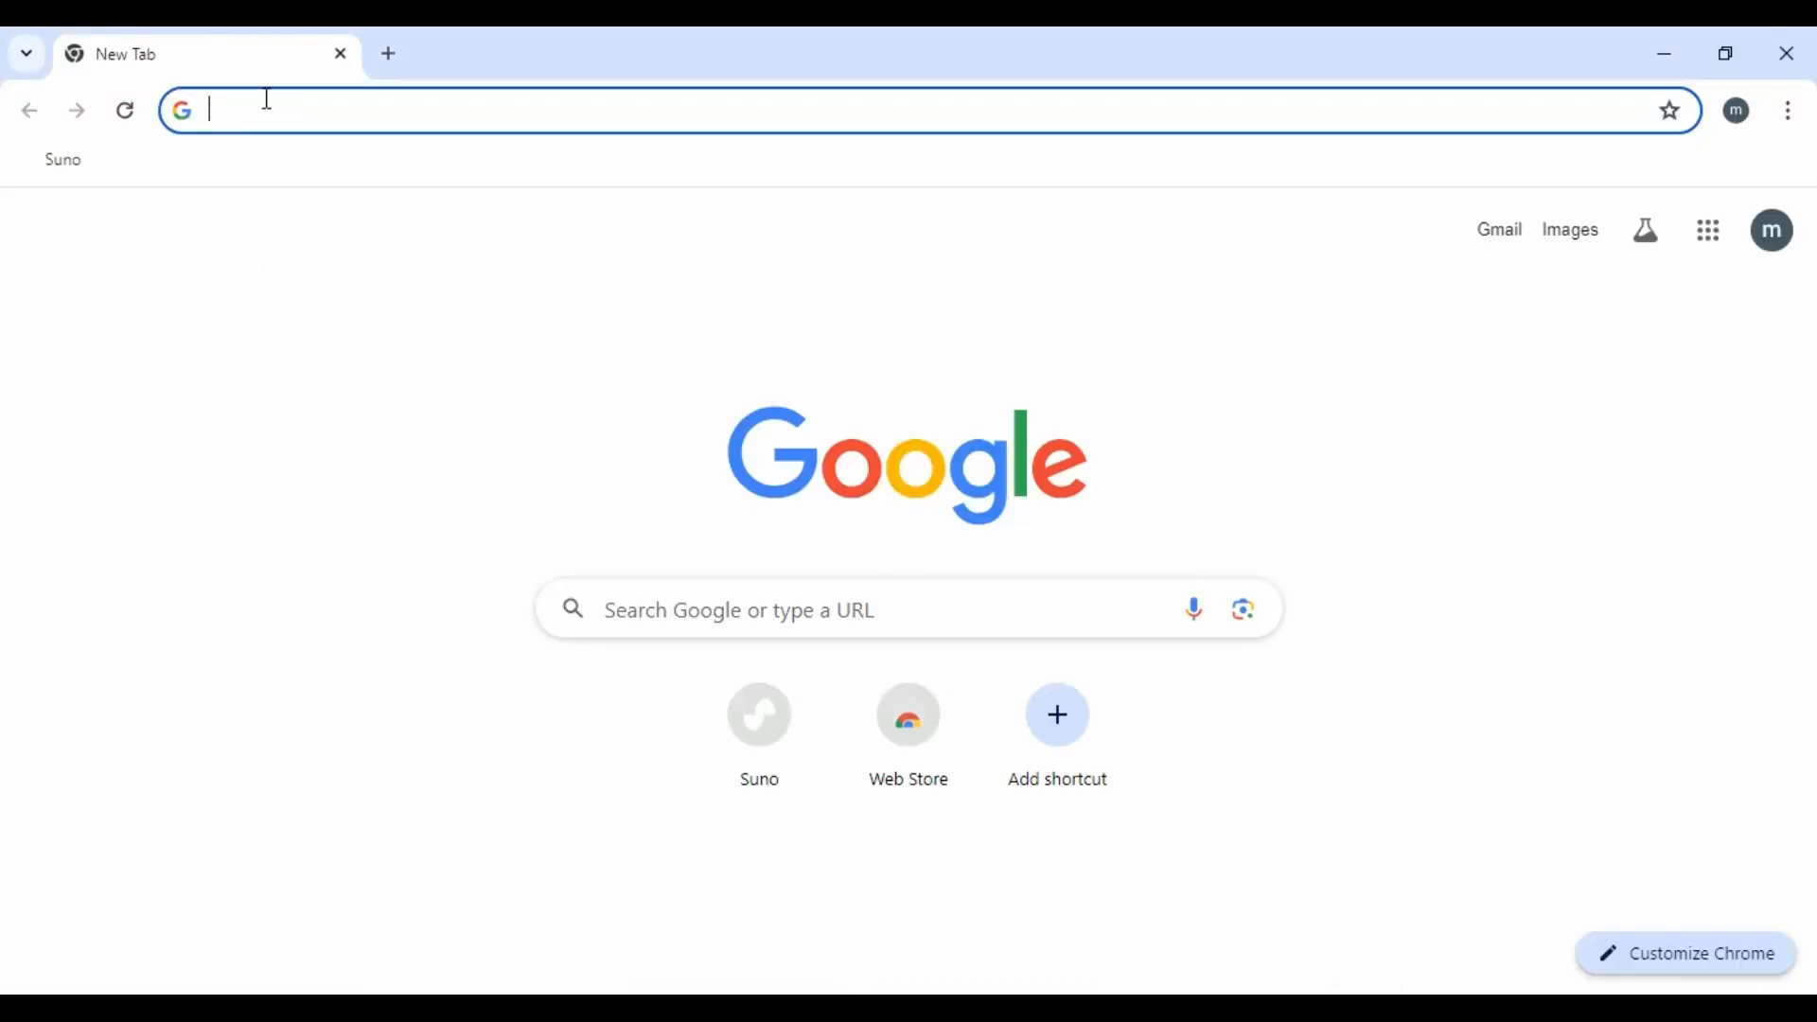
pyautogui.click(268, 102)
pyautogui.write('c')
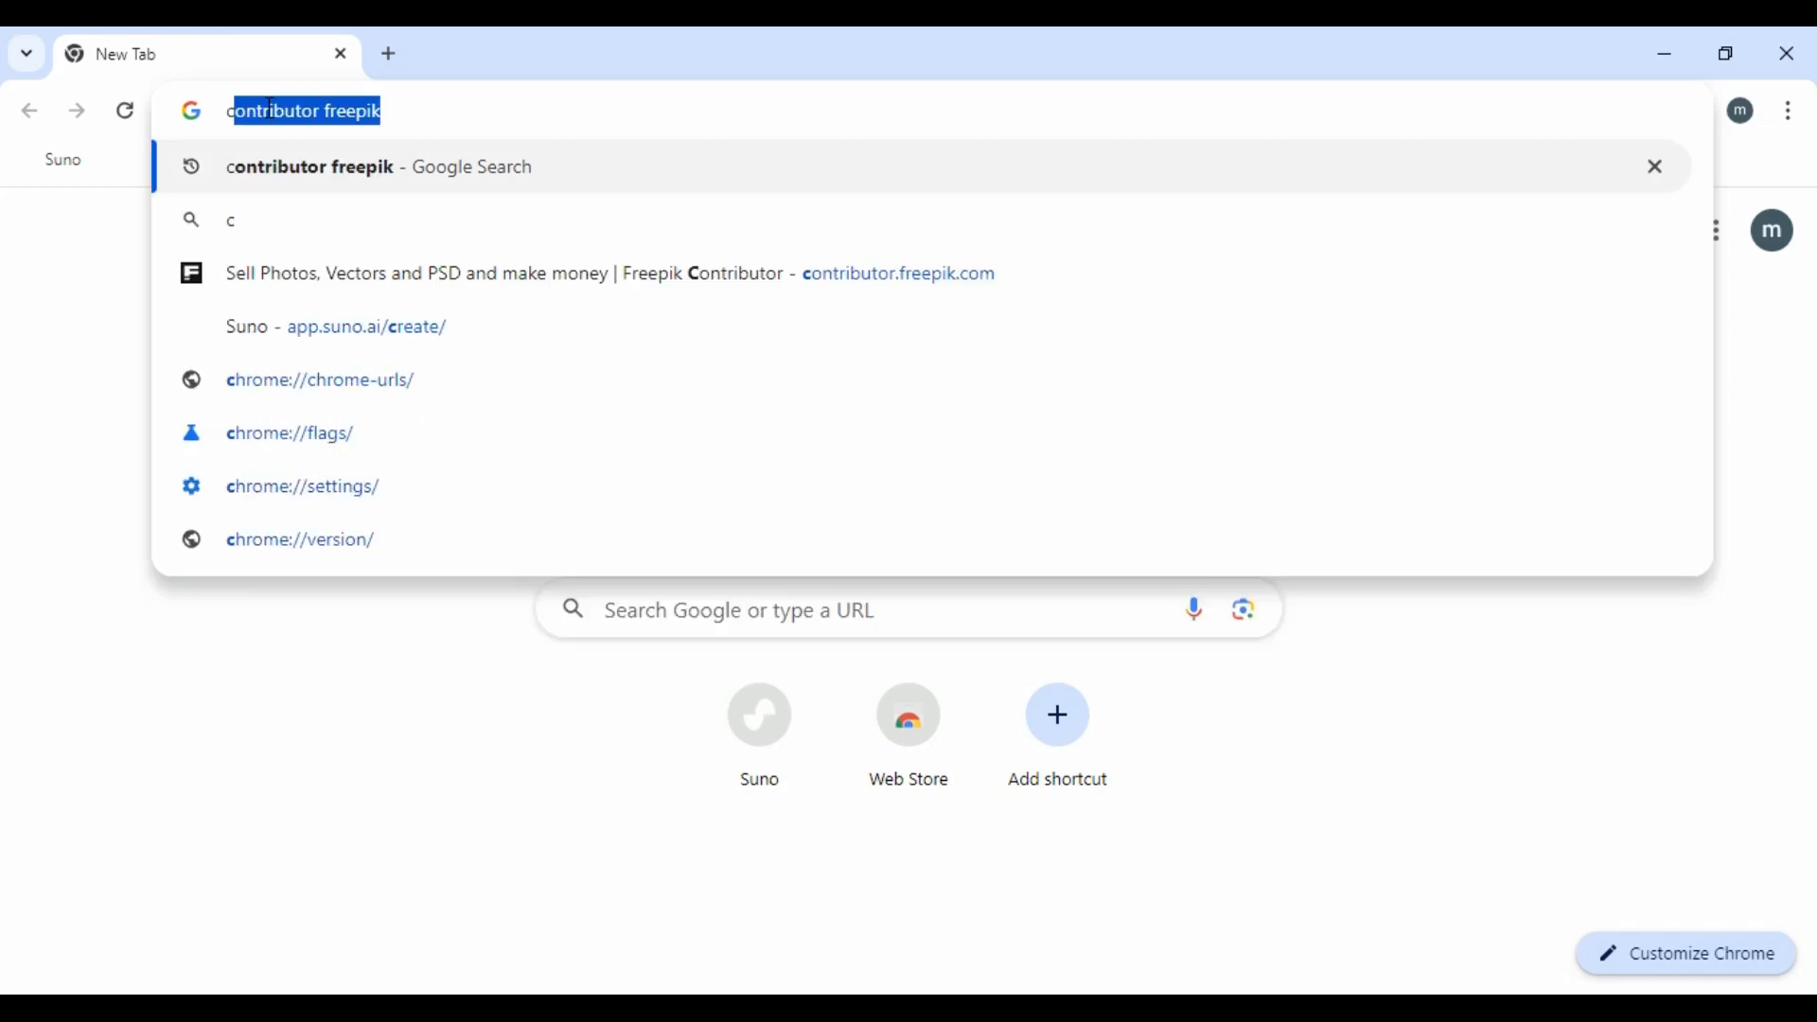
pyautogui.write('on')
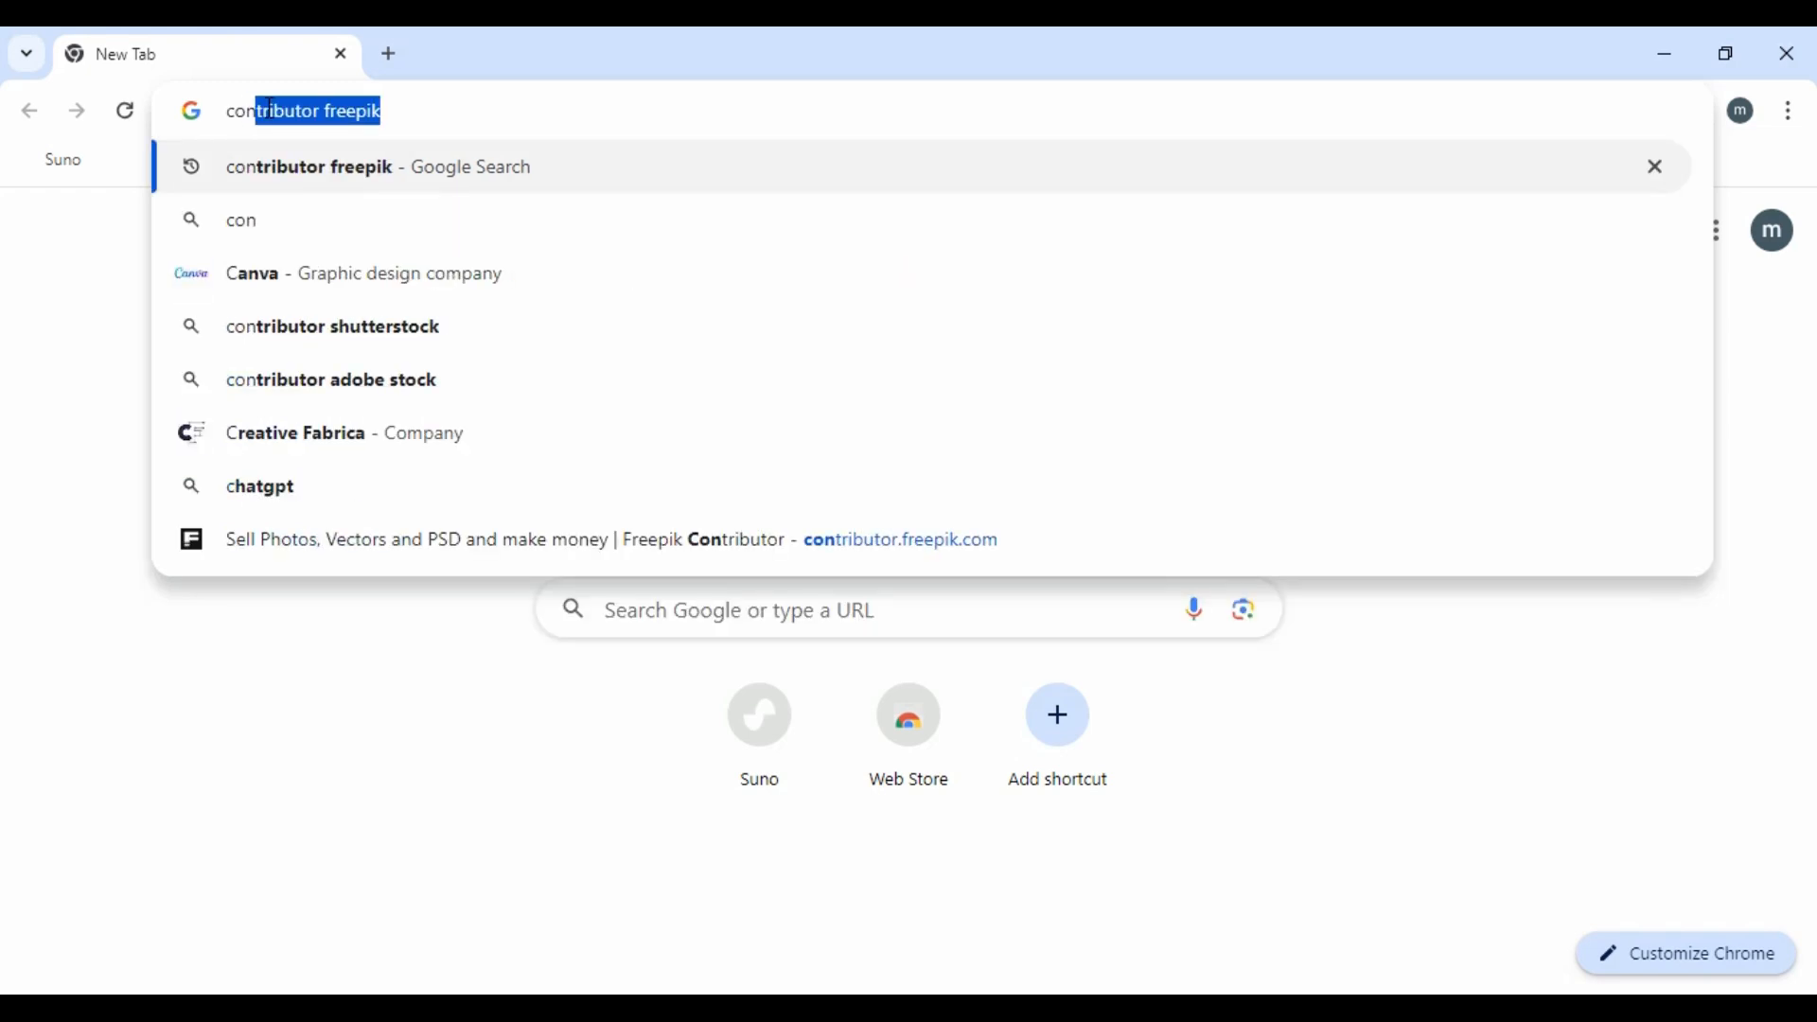
pyautogui.write('ti')
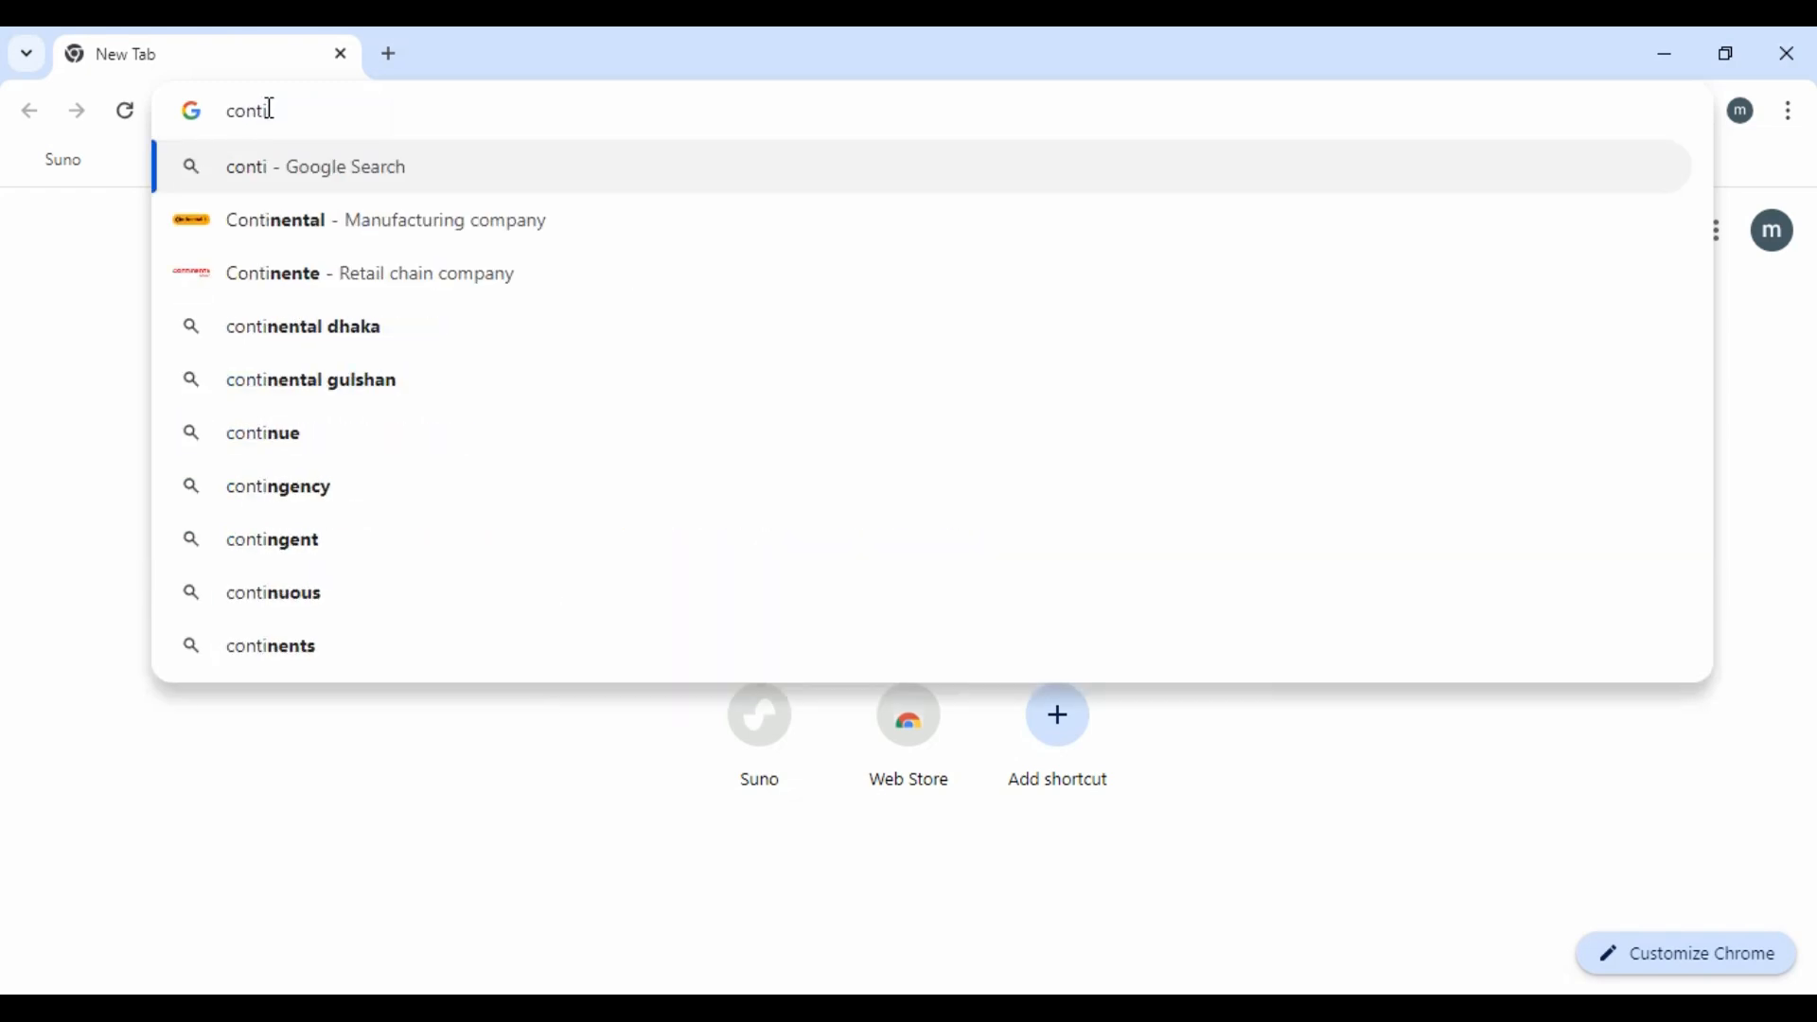
pyautogui.press('BackSpace')
pyautogui.click(354, 235)
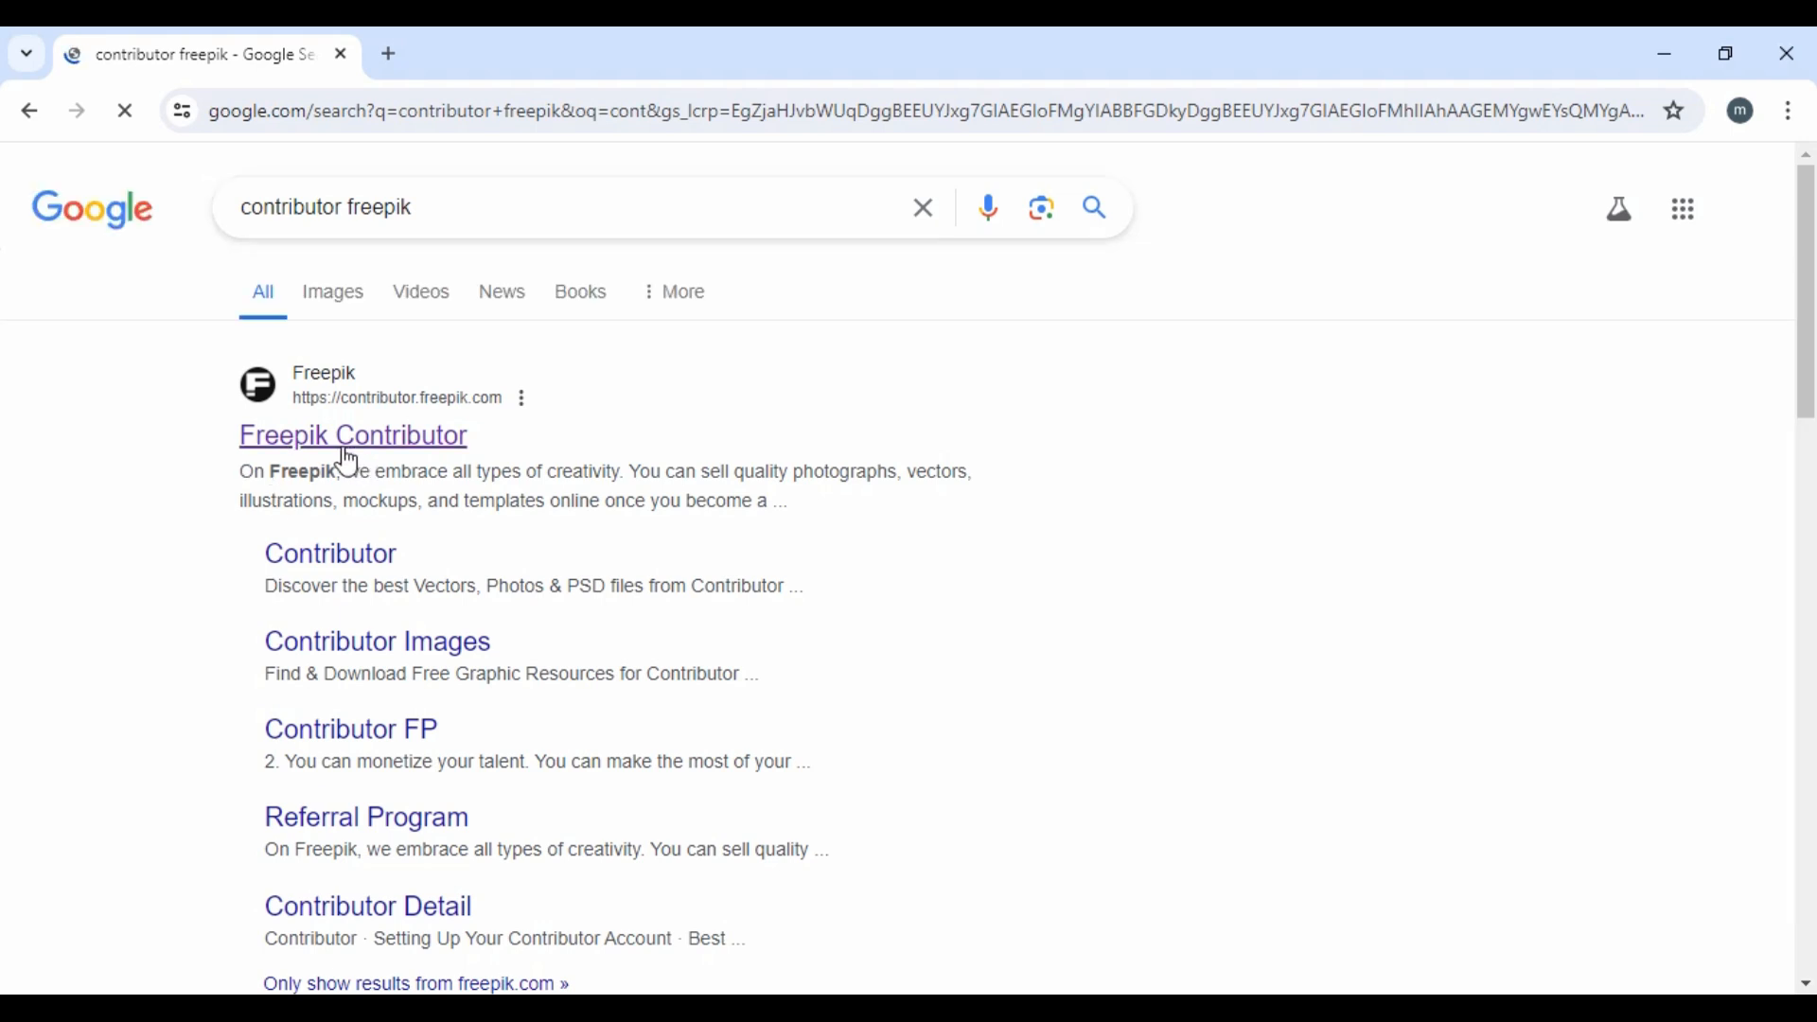
pyautogui.click(278, 447)
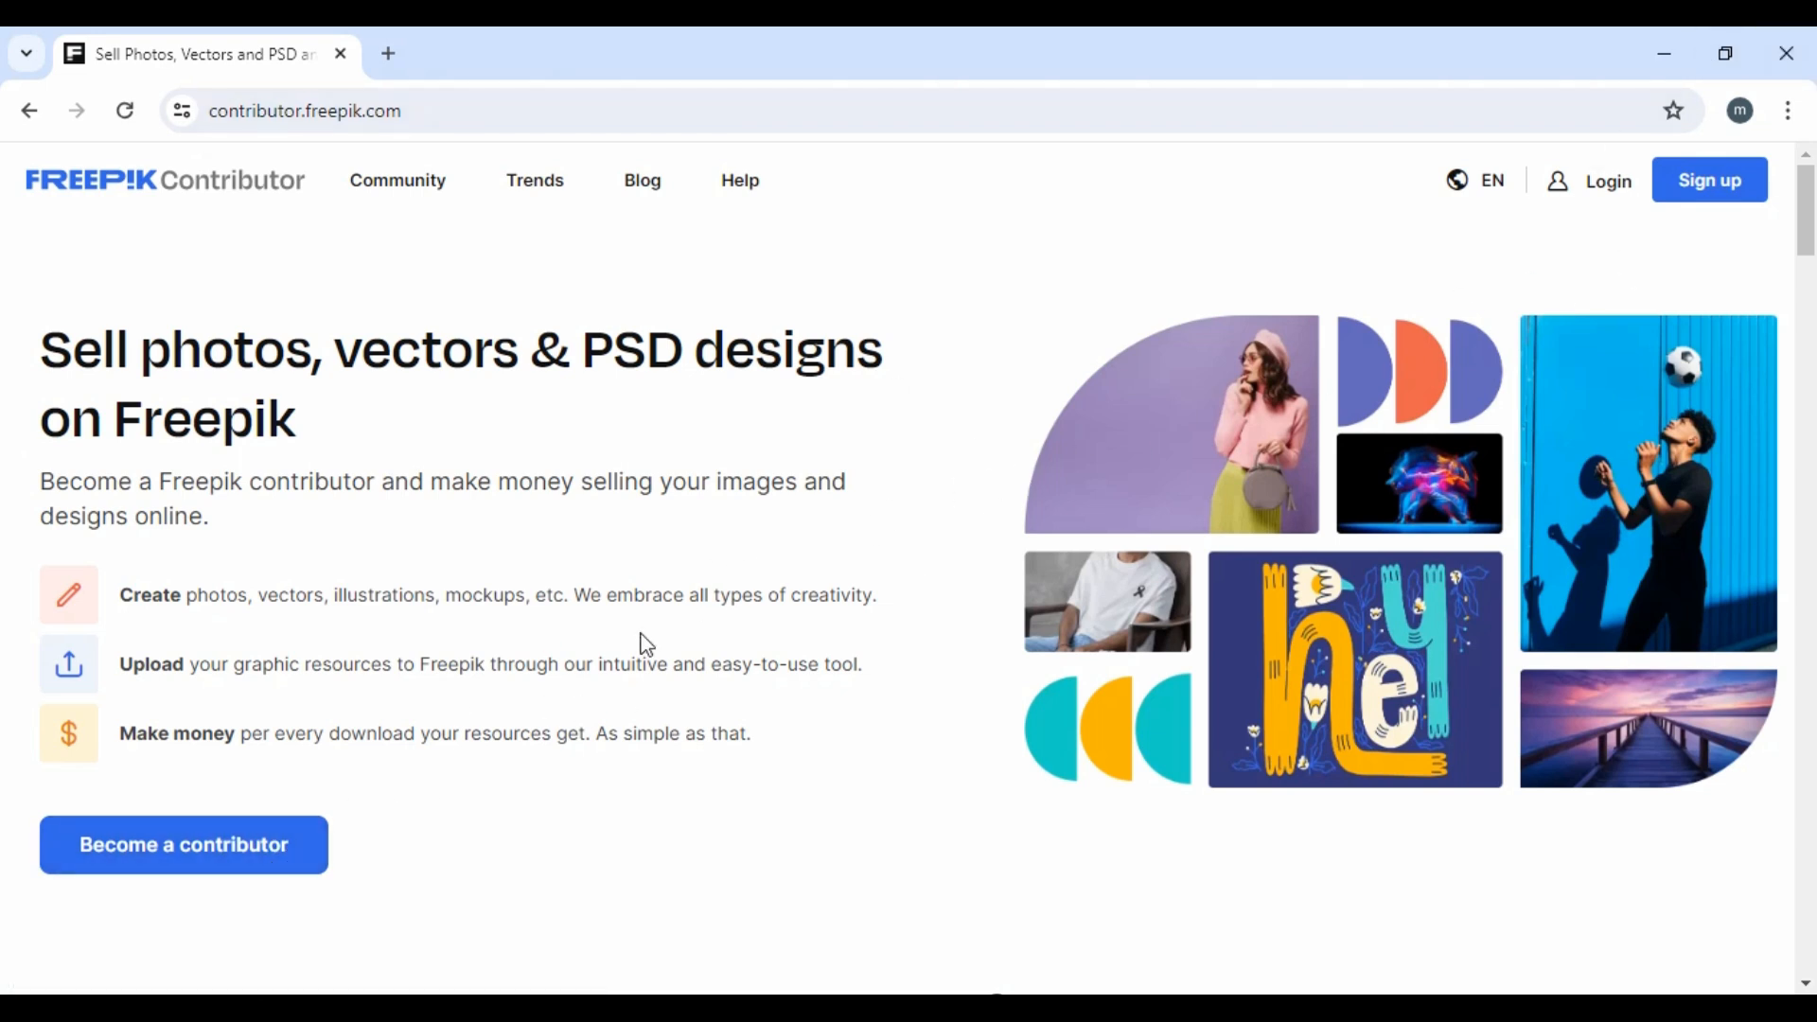
pyautogui.click(1784, 52)
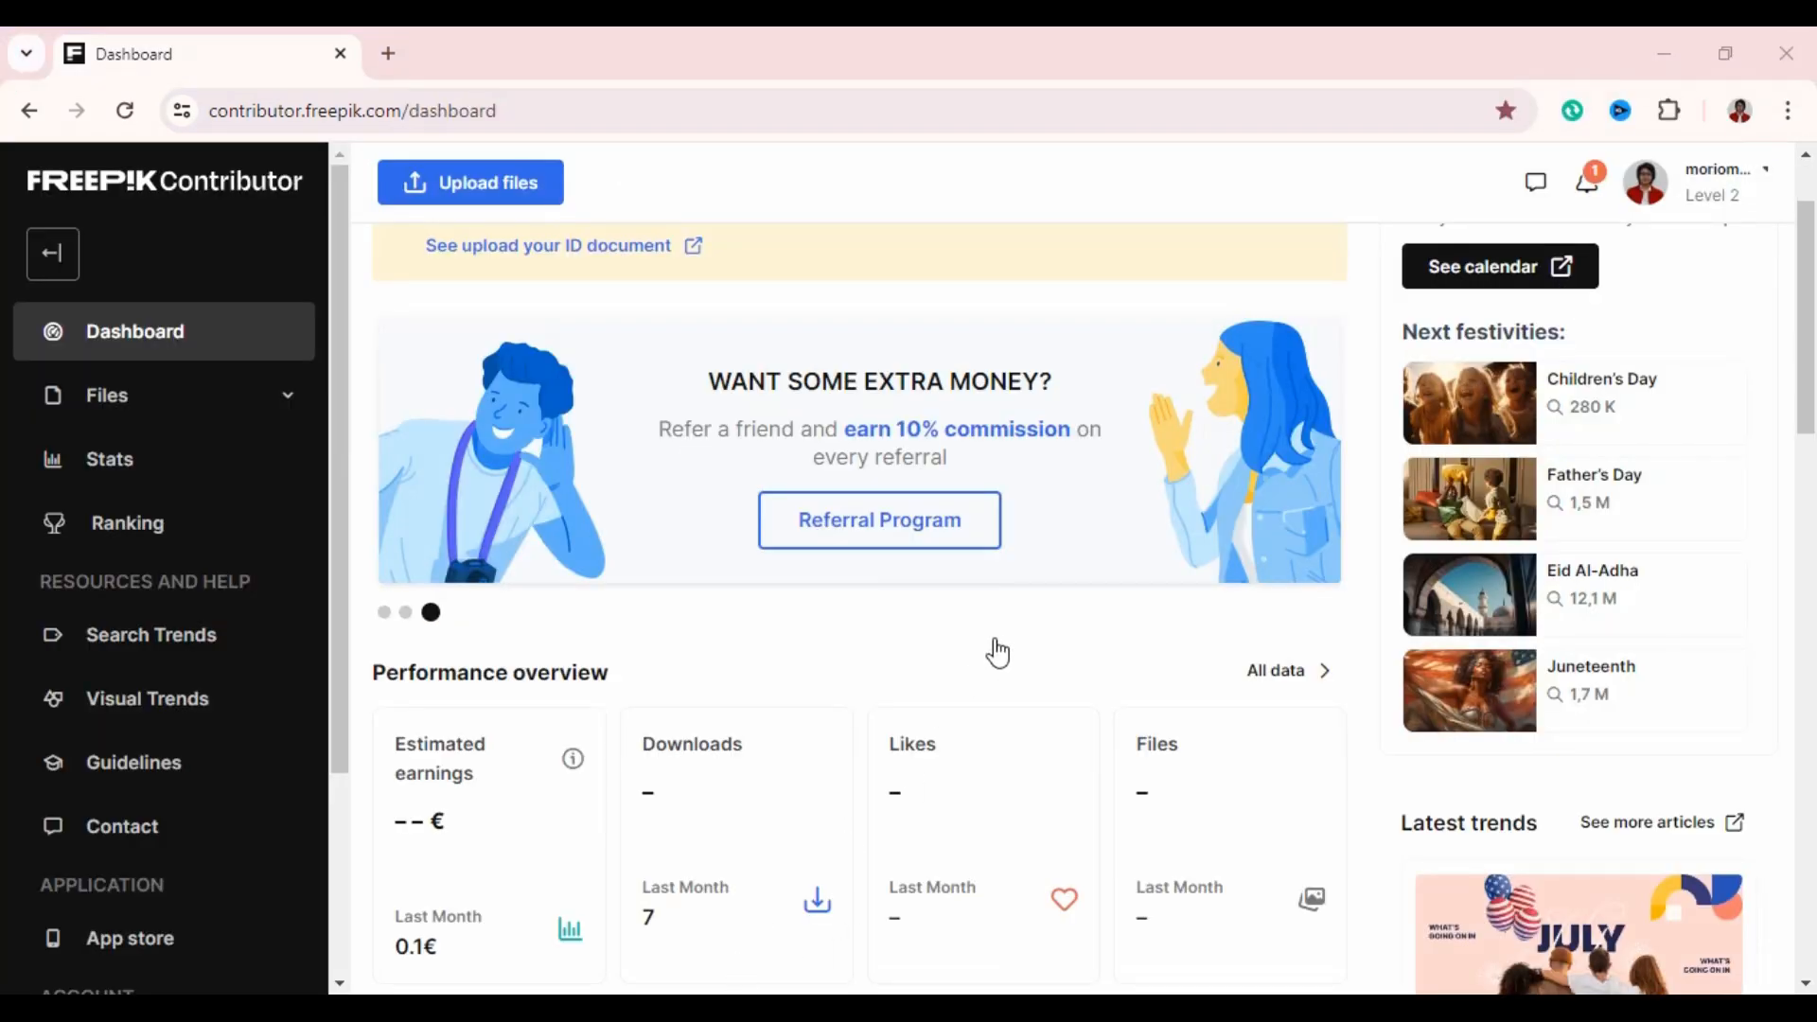
# Examine the Freepik Contributor dashboard, including its performance overview, published files and upcoming festivities.
pyautogui.scroll(-1, 994, 650)
pyautogui.scroll(2, 1008, 649)
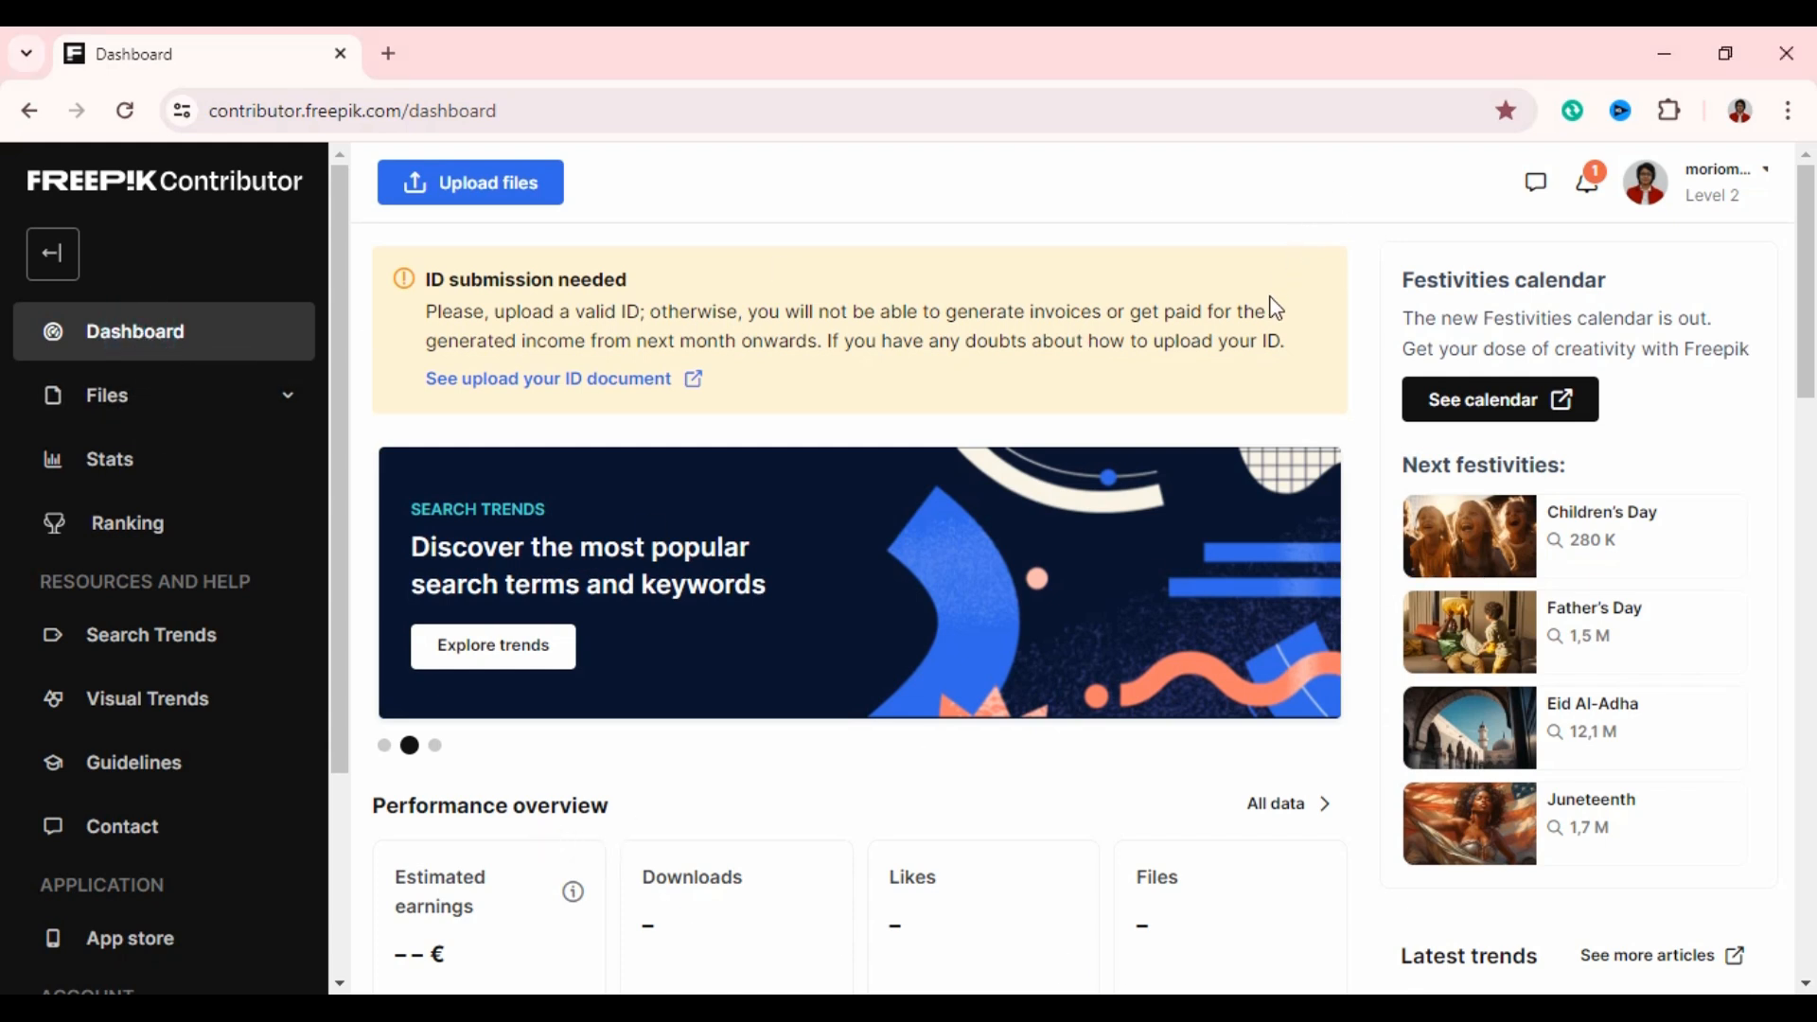
pyautogui.scroll(-2, 496, 353)
pyautogui.scroll(2, 496, 353)
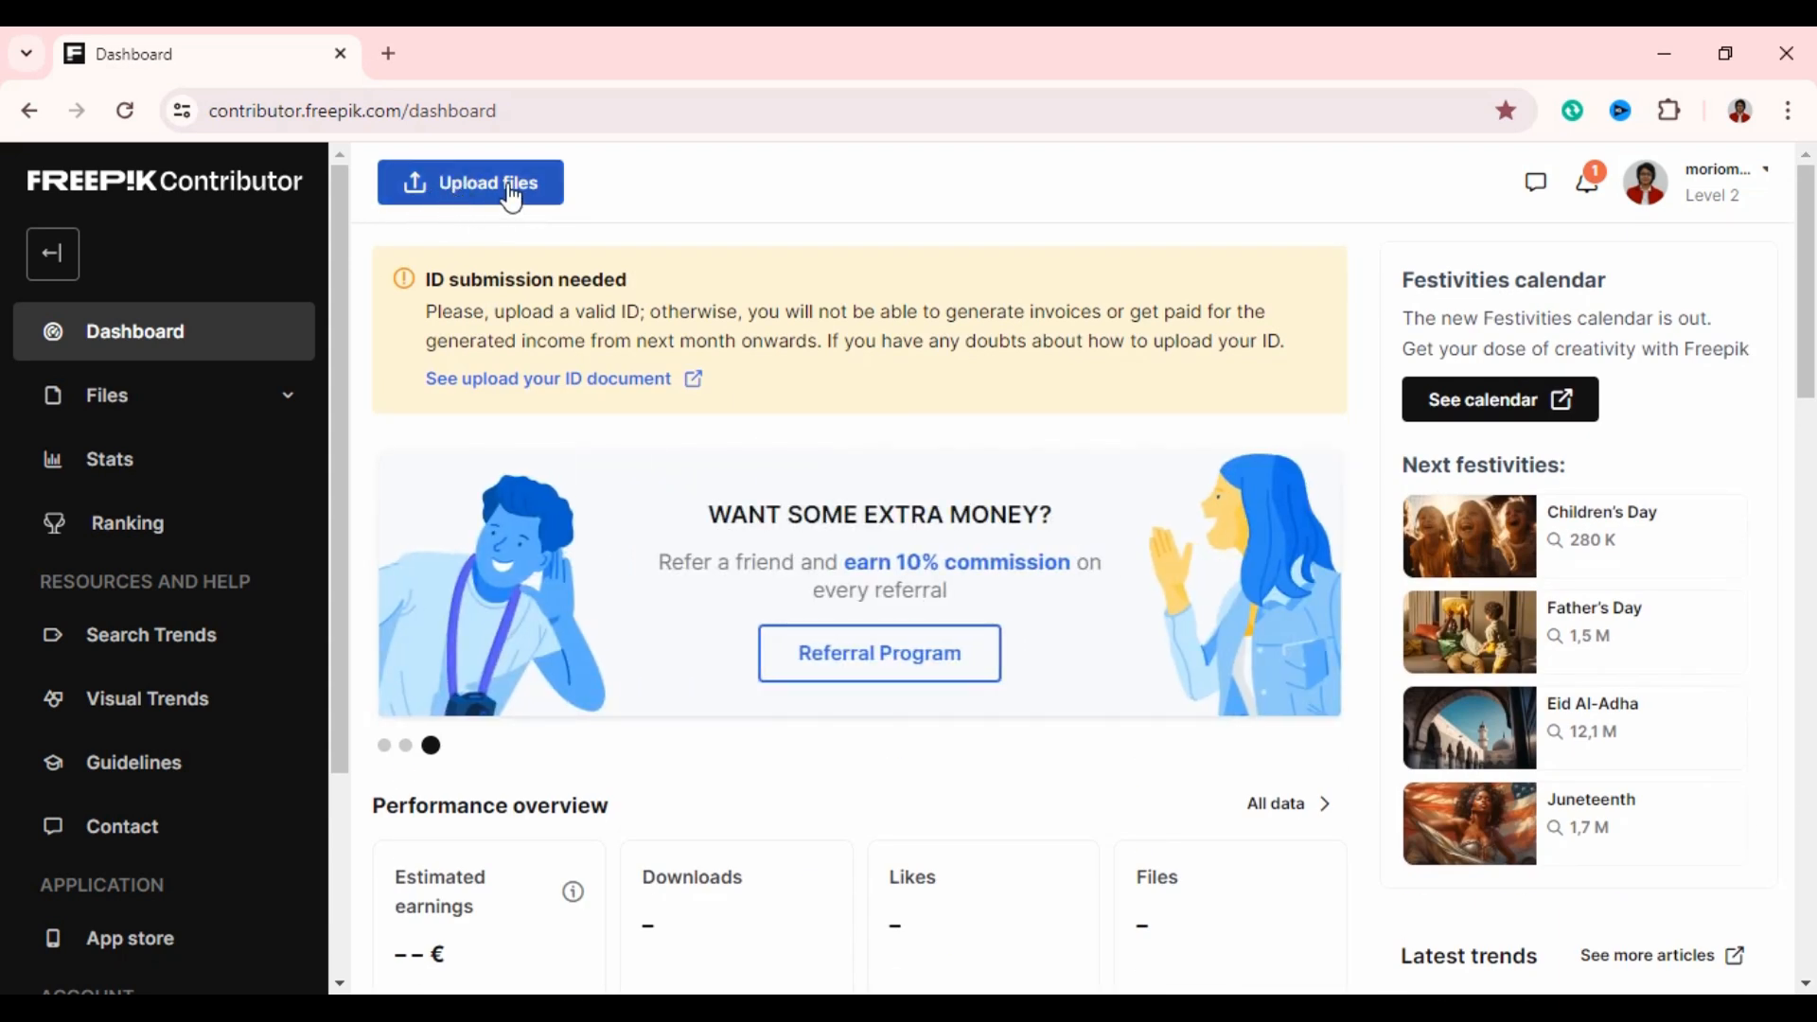
pyautogui.scroll(-3, 1483, 590)
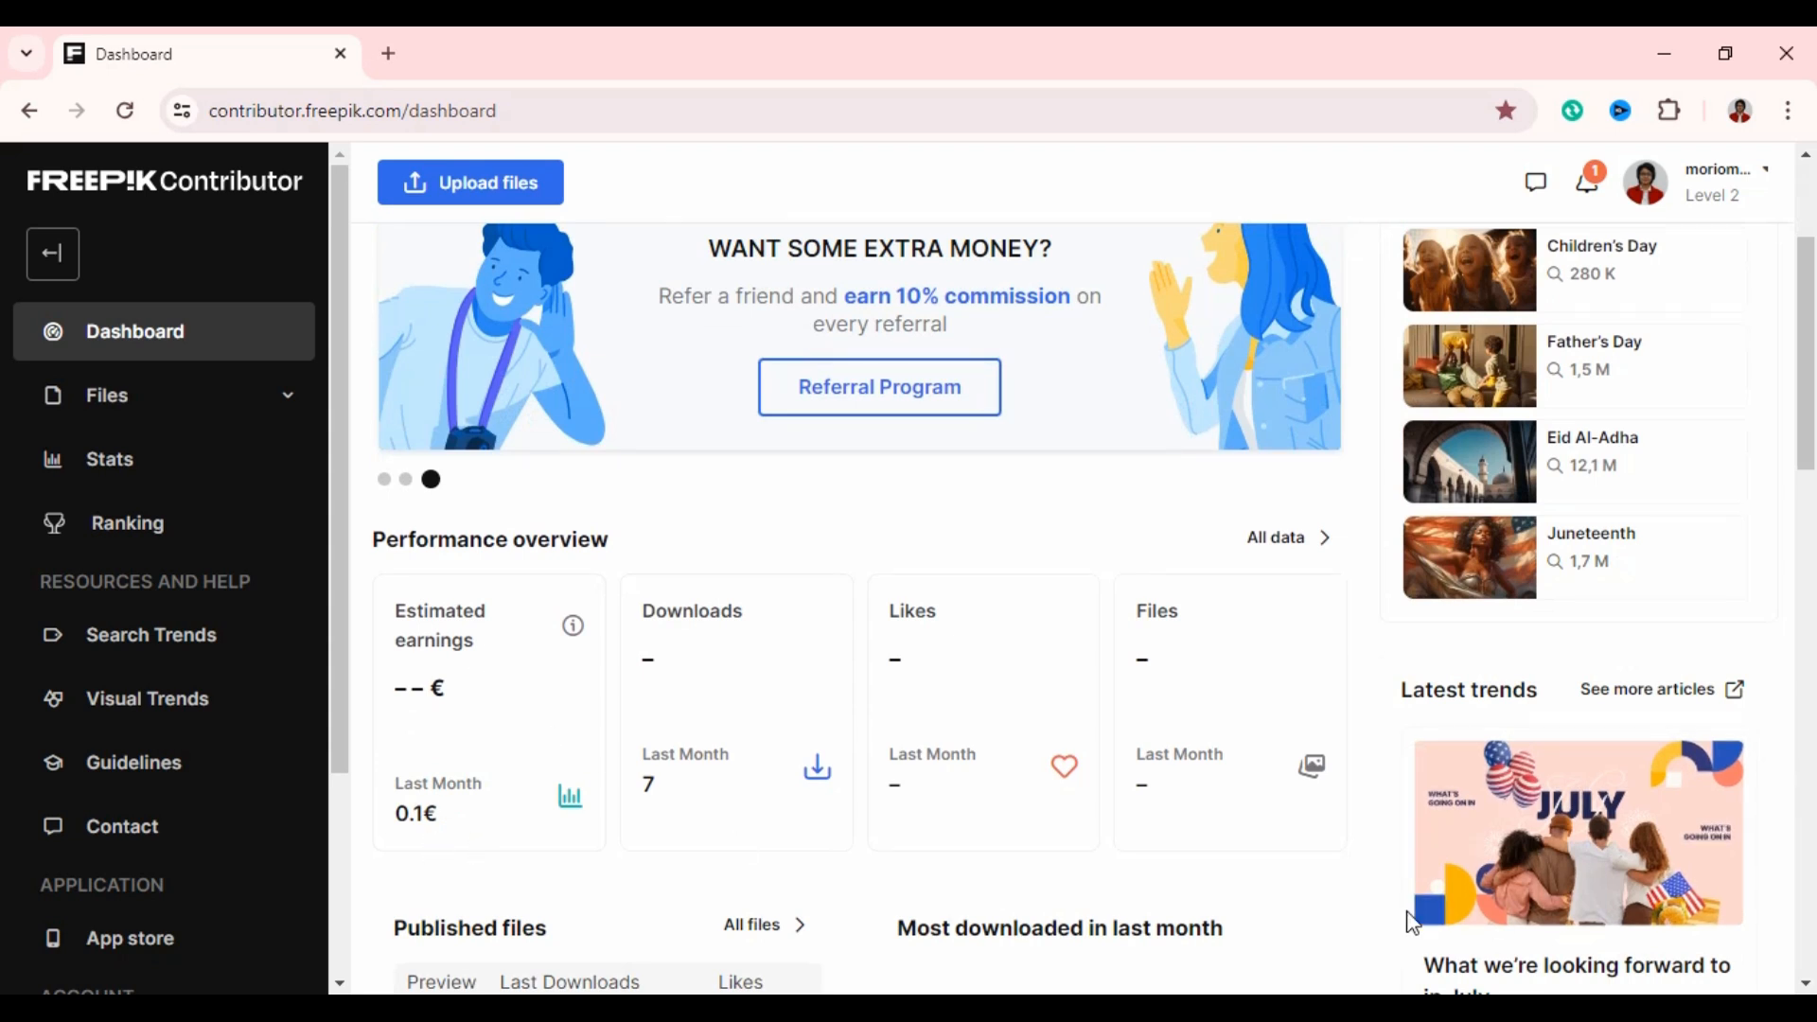
pyautogui.scroll(3, 999, 333)
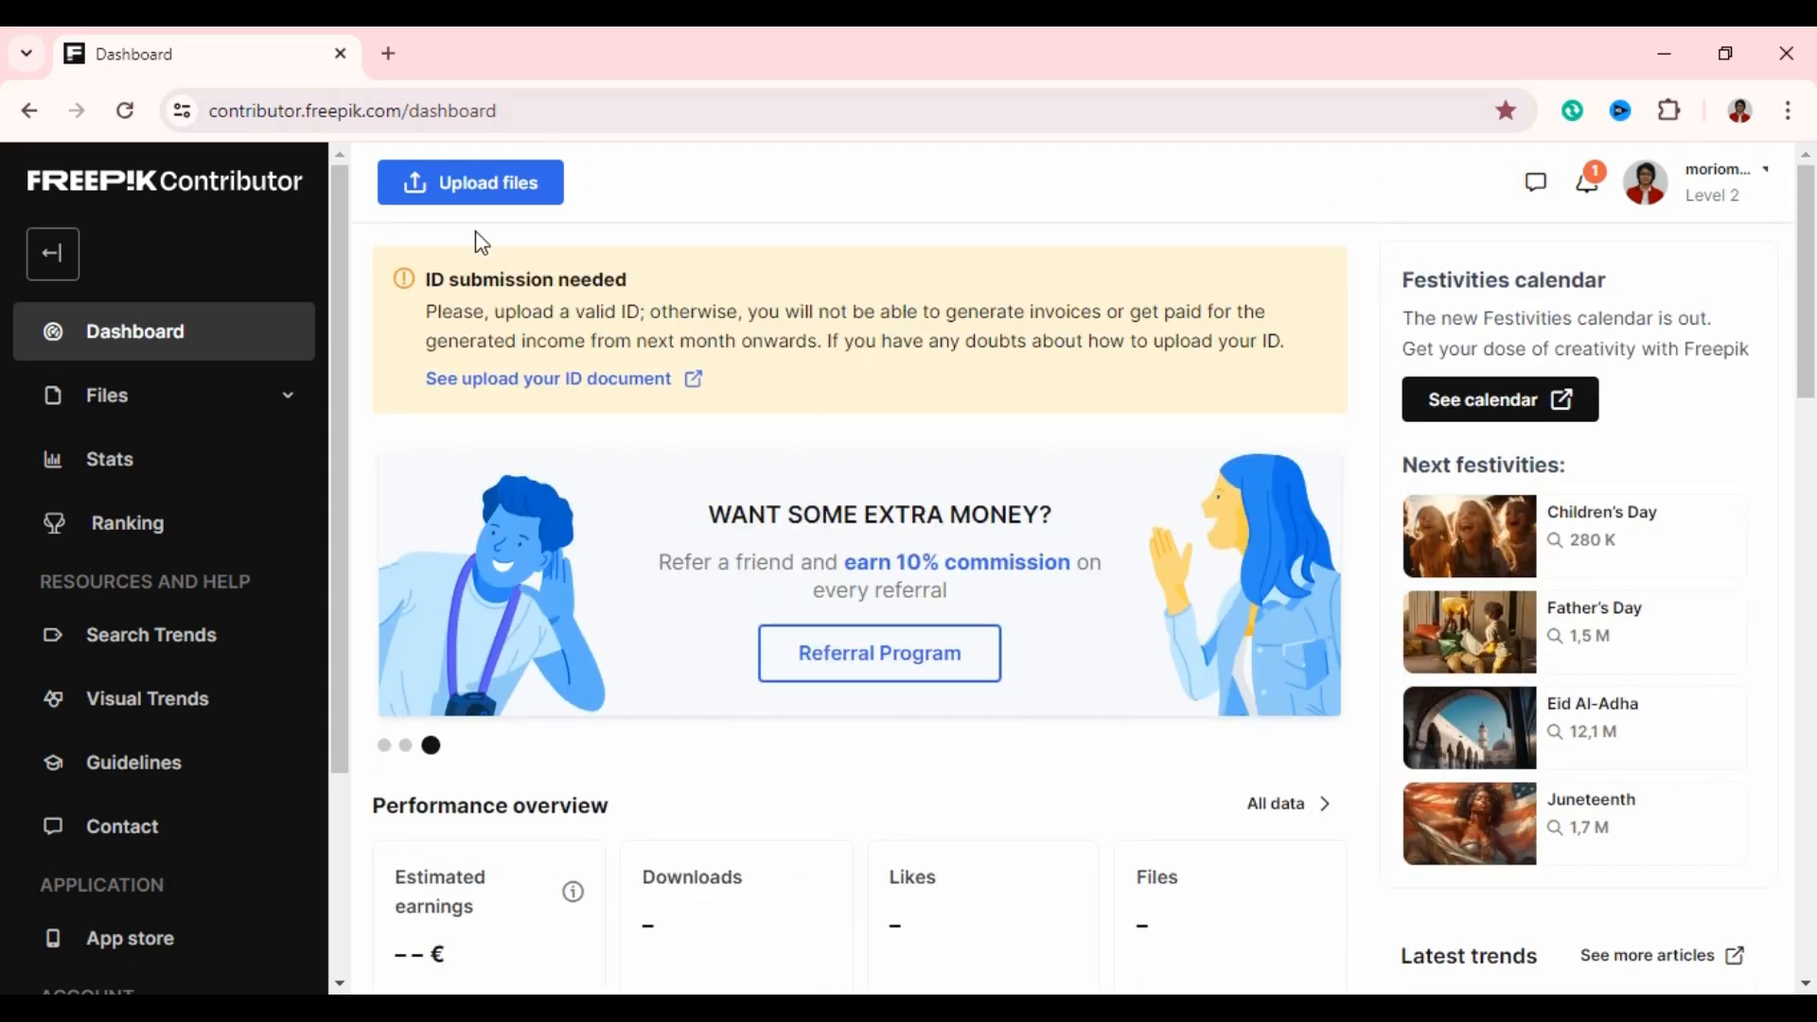
# Open the file upload form and review the technical requirements for vector, PSD and photo files.
pyautogui.click(490, 186)
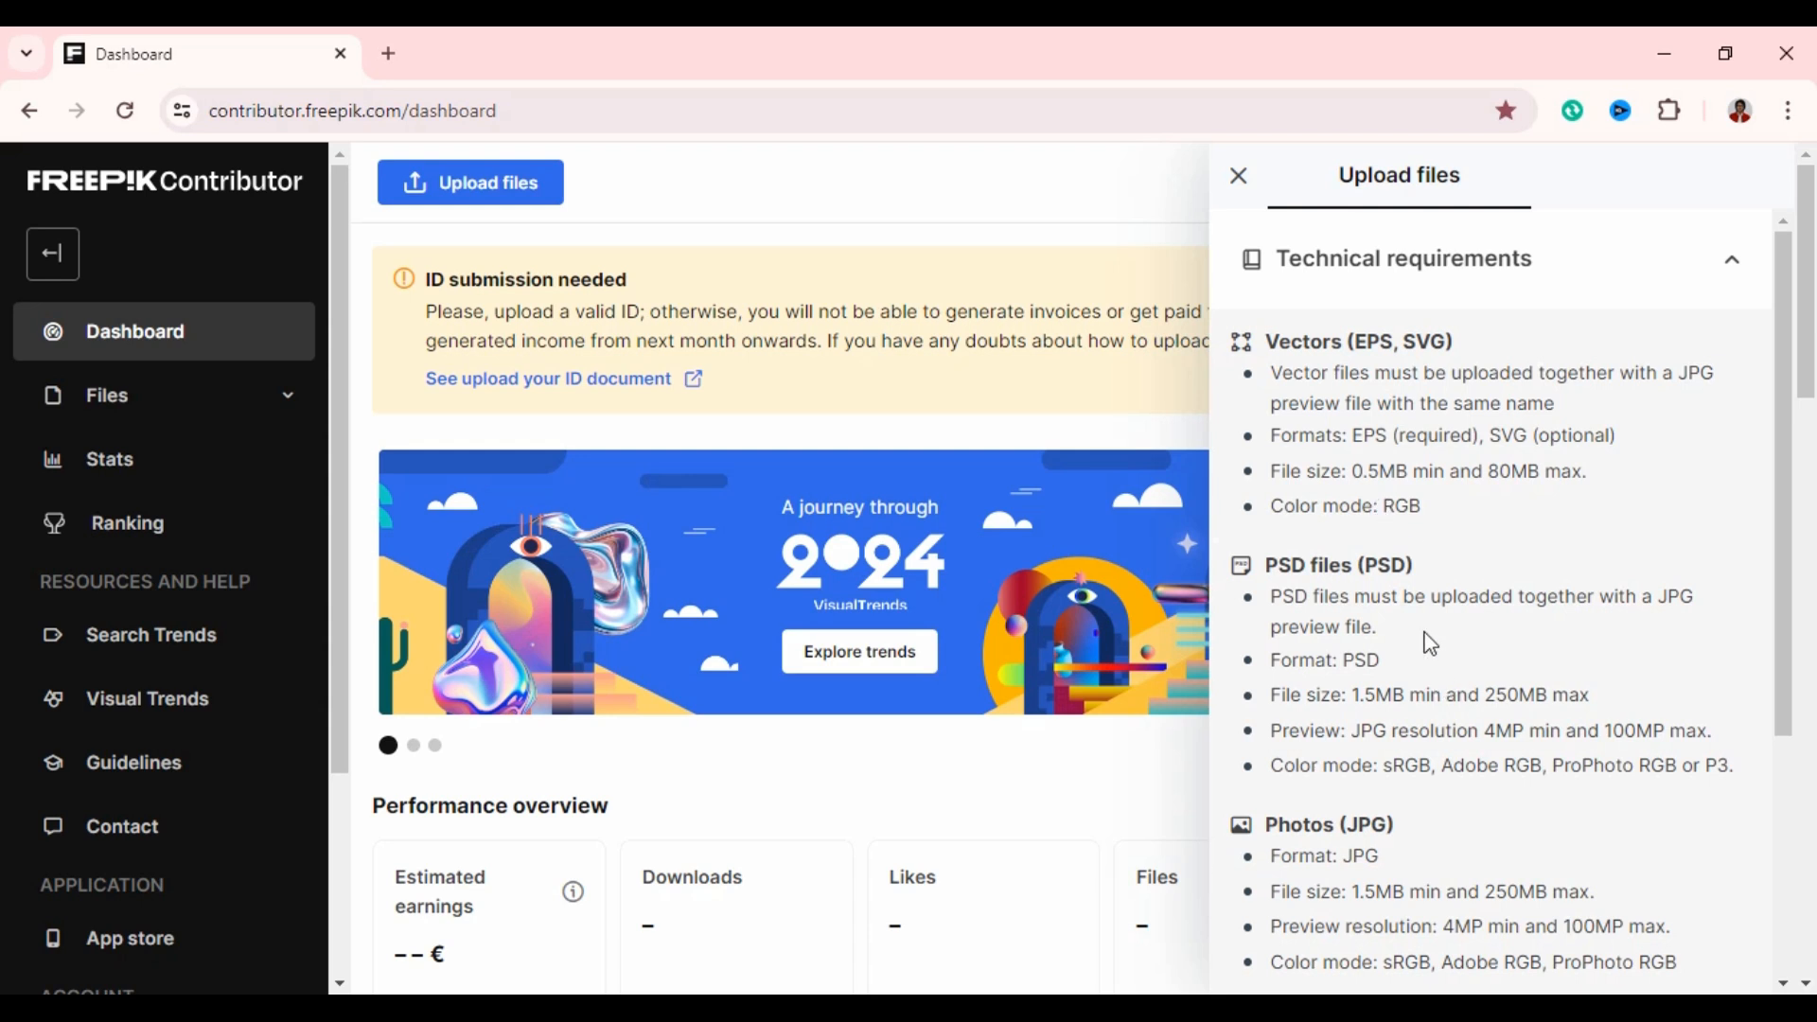
pyautogui.scroll(-3, 1425, 836)
pyautogui.scroll(3, 1448, 851)
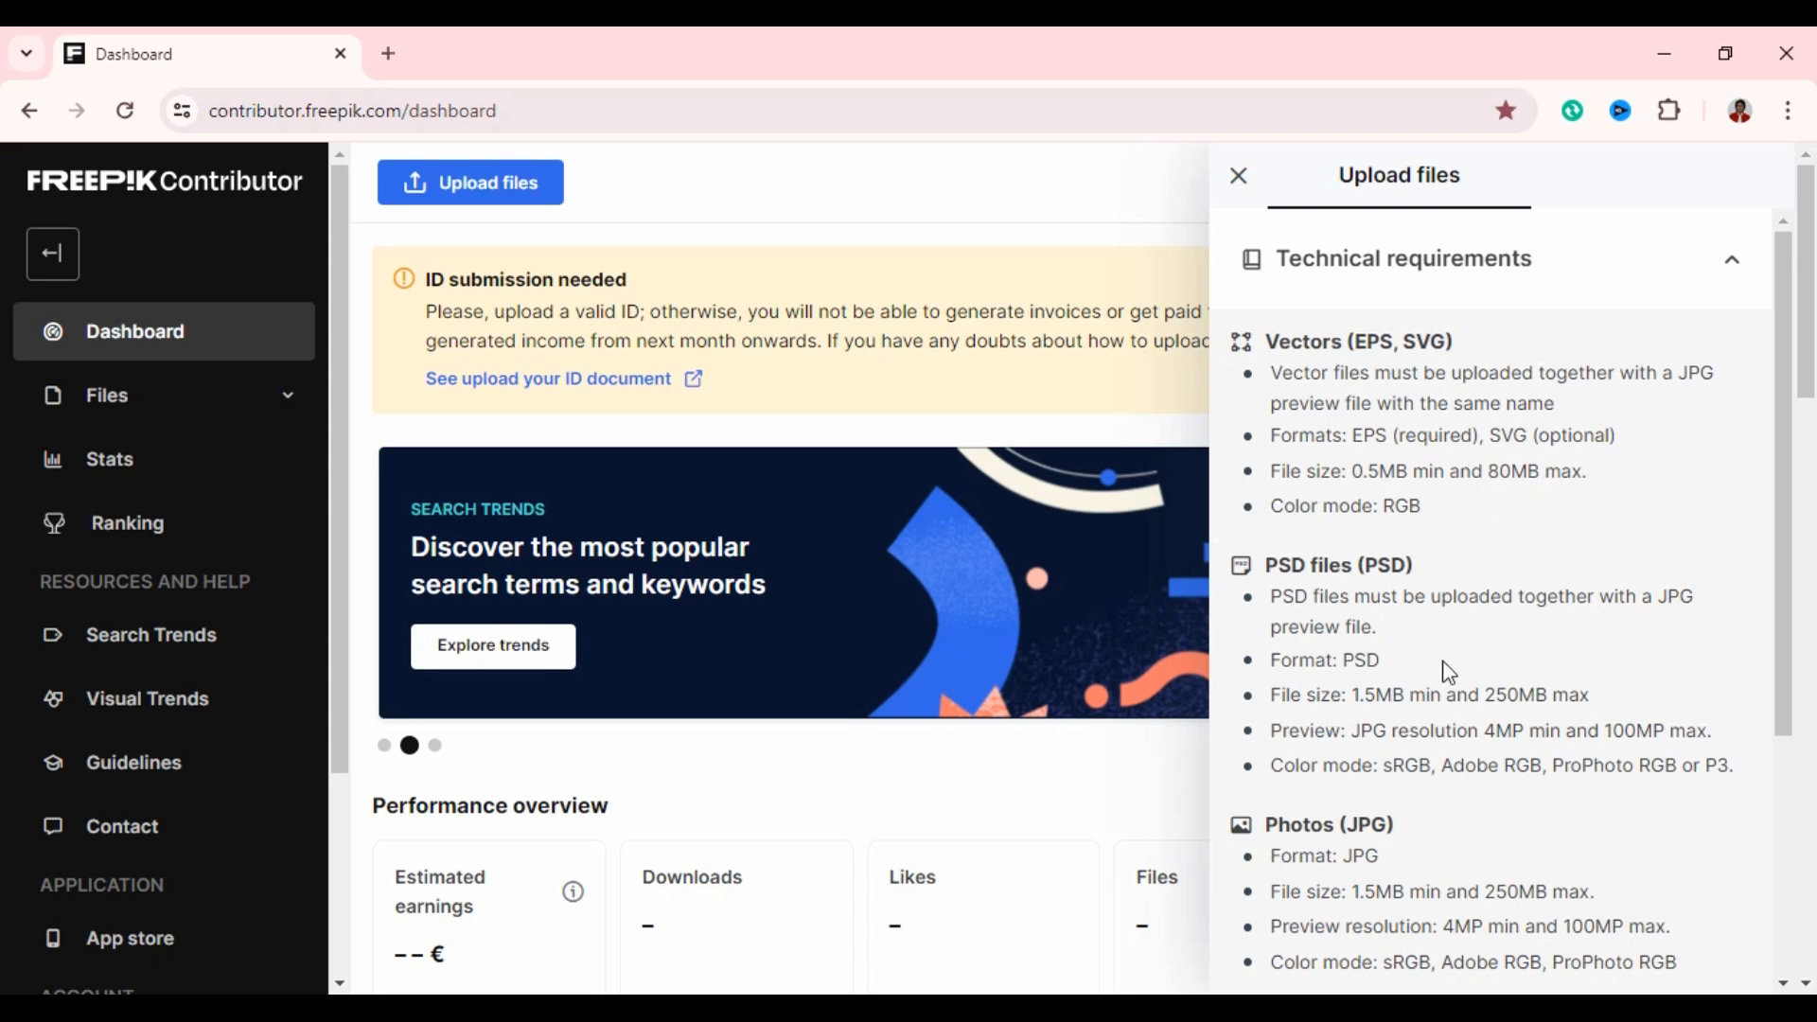
pyautogui.scroll(-3, 1448, 652)
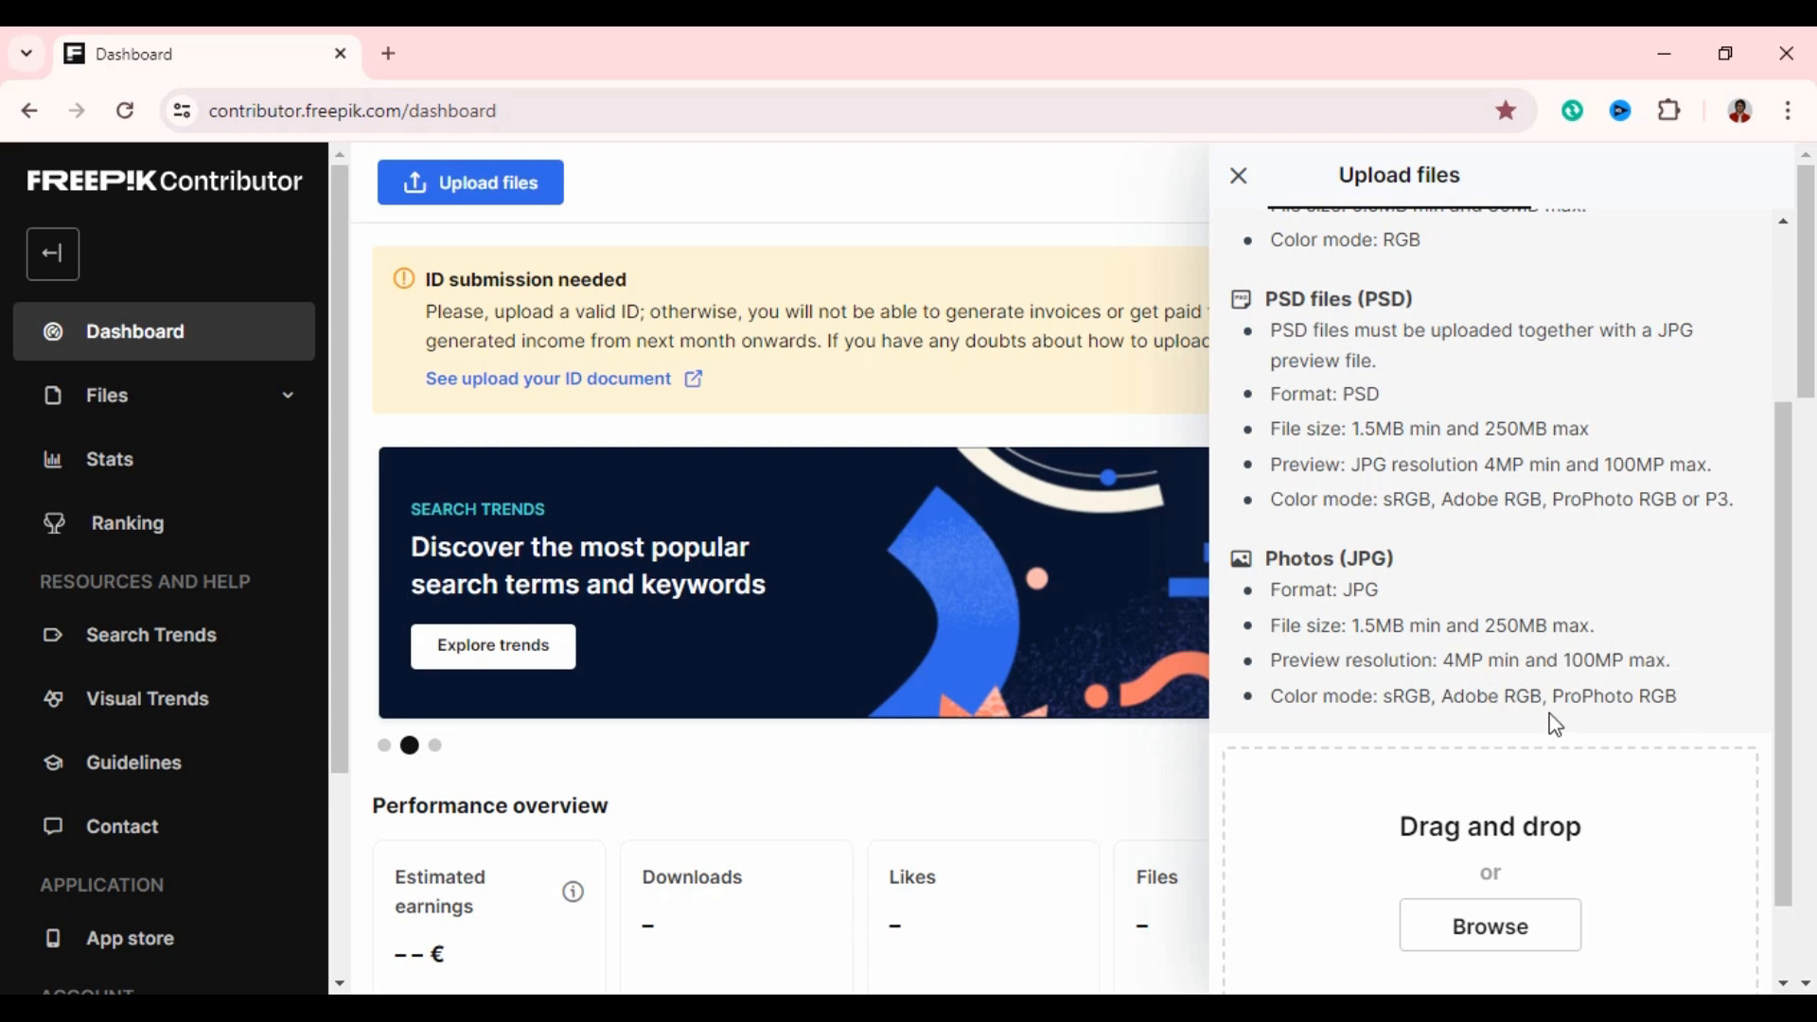
pyautogui.scroll(3, 1484, 504)
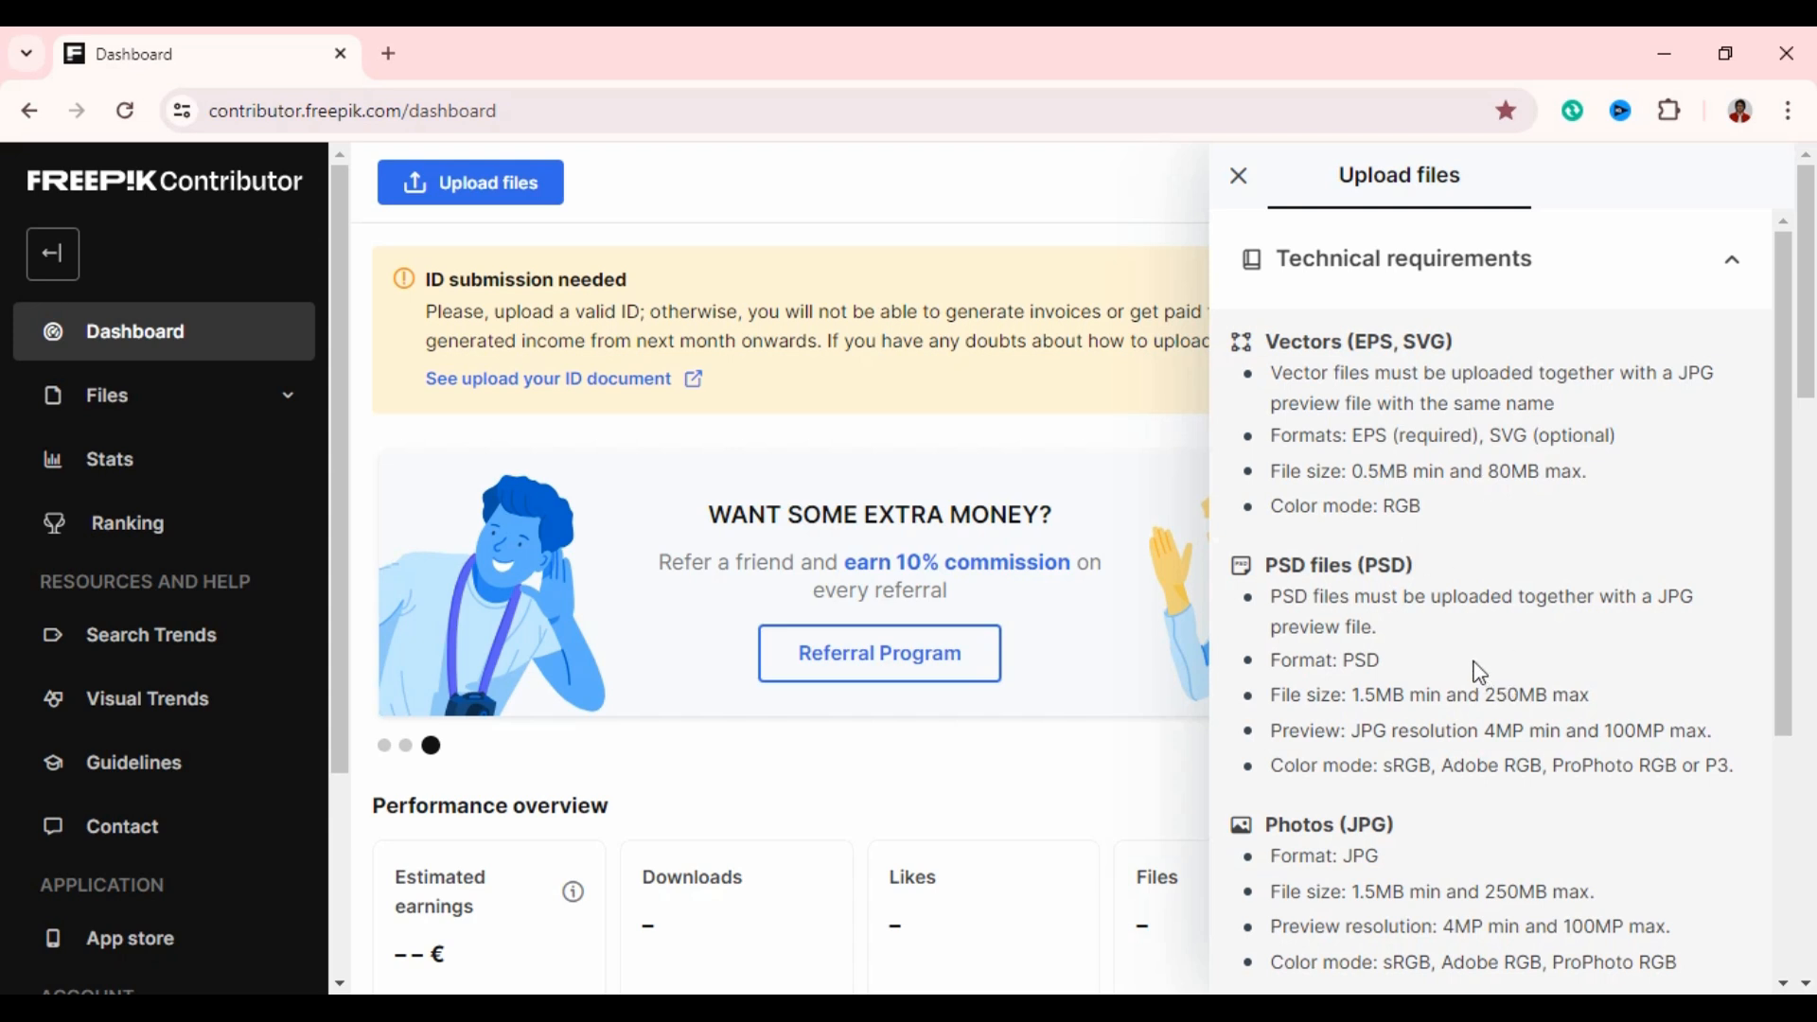
# Browse for the files to upload and open the Downloads folder in the file chooser.
pyautogui.scroll(-4, 1513, 804)
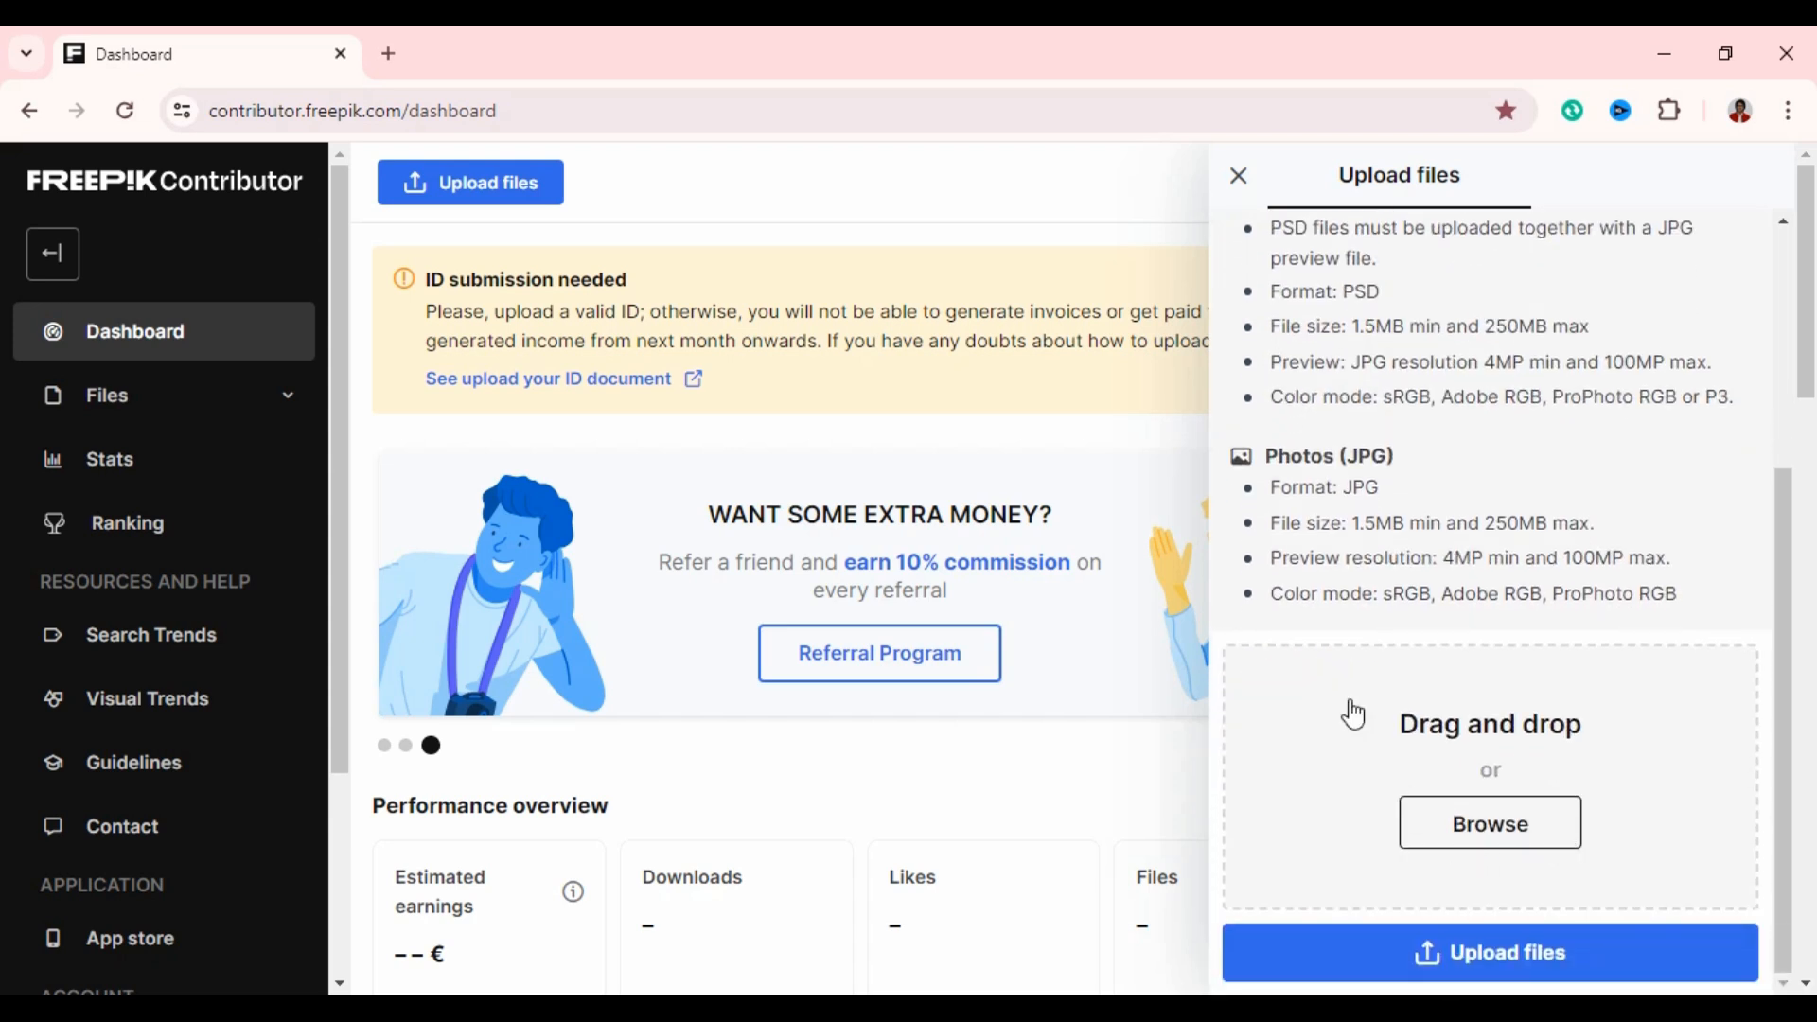
pyautogui.scroll(-7, 1353, 714)
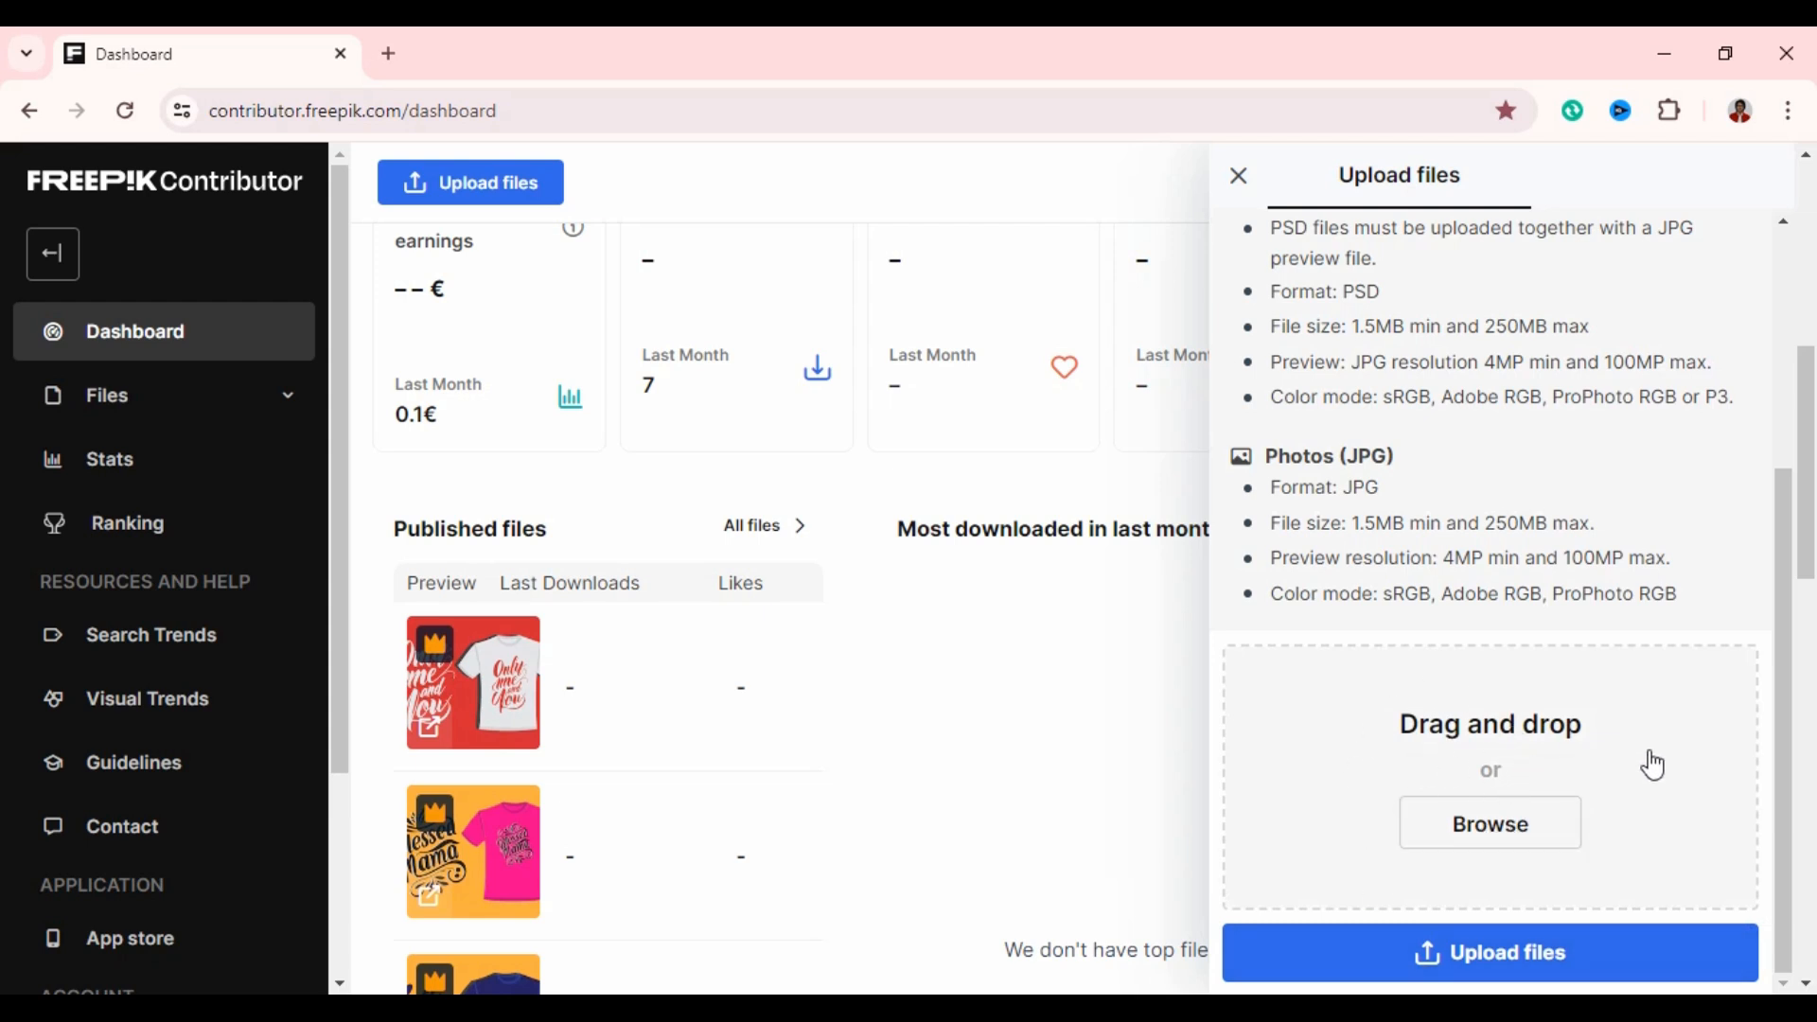
pyautogui.click(1498, 835)
pyautogui.click(1502, 836)
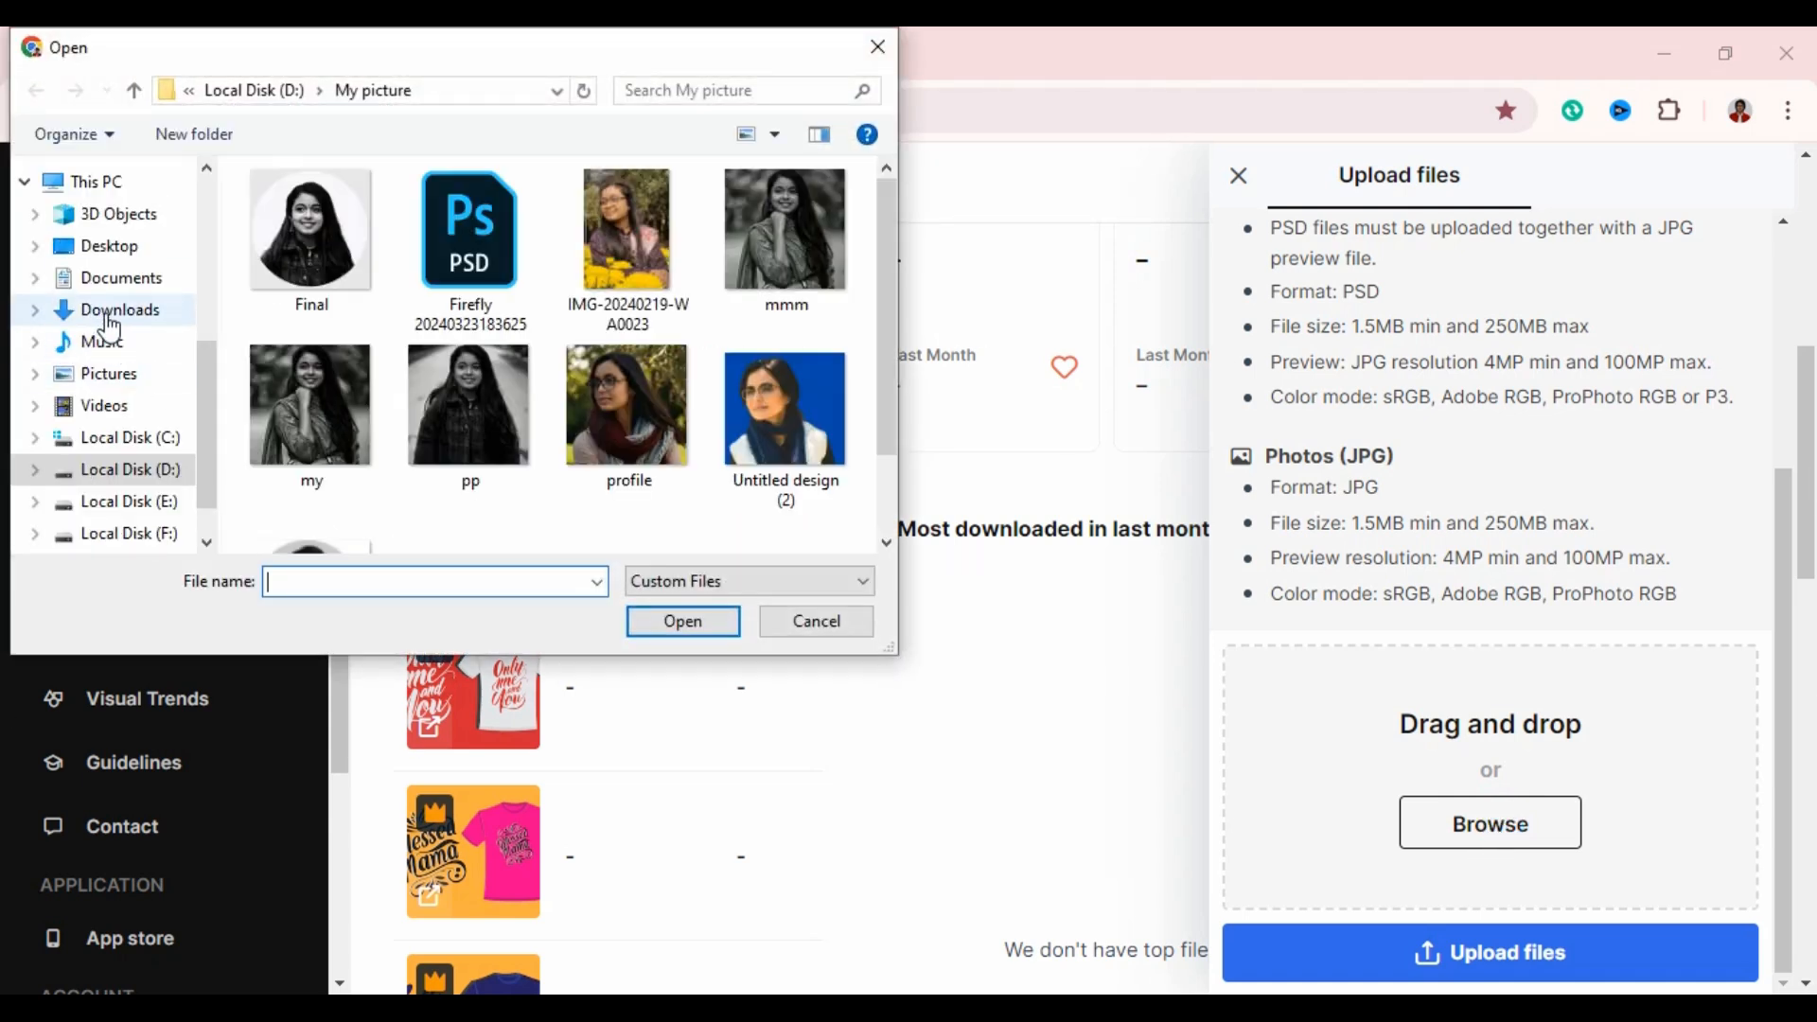
pyautogui.click(104, 317)
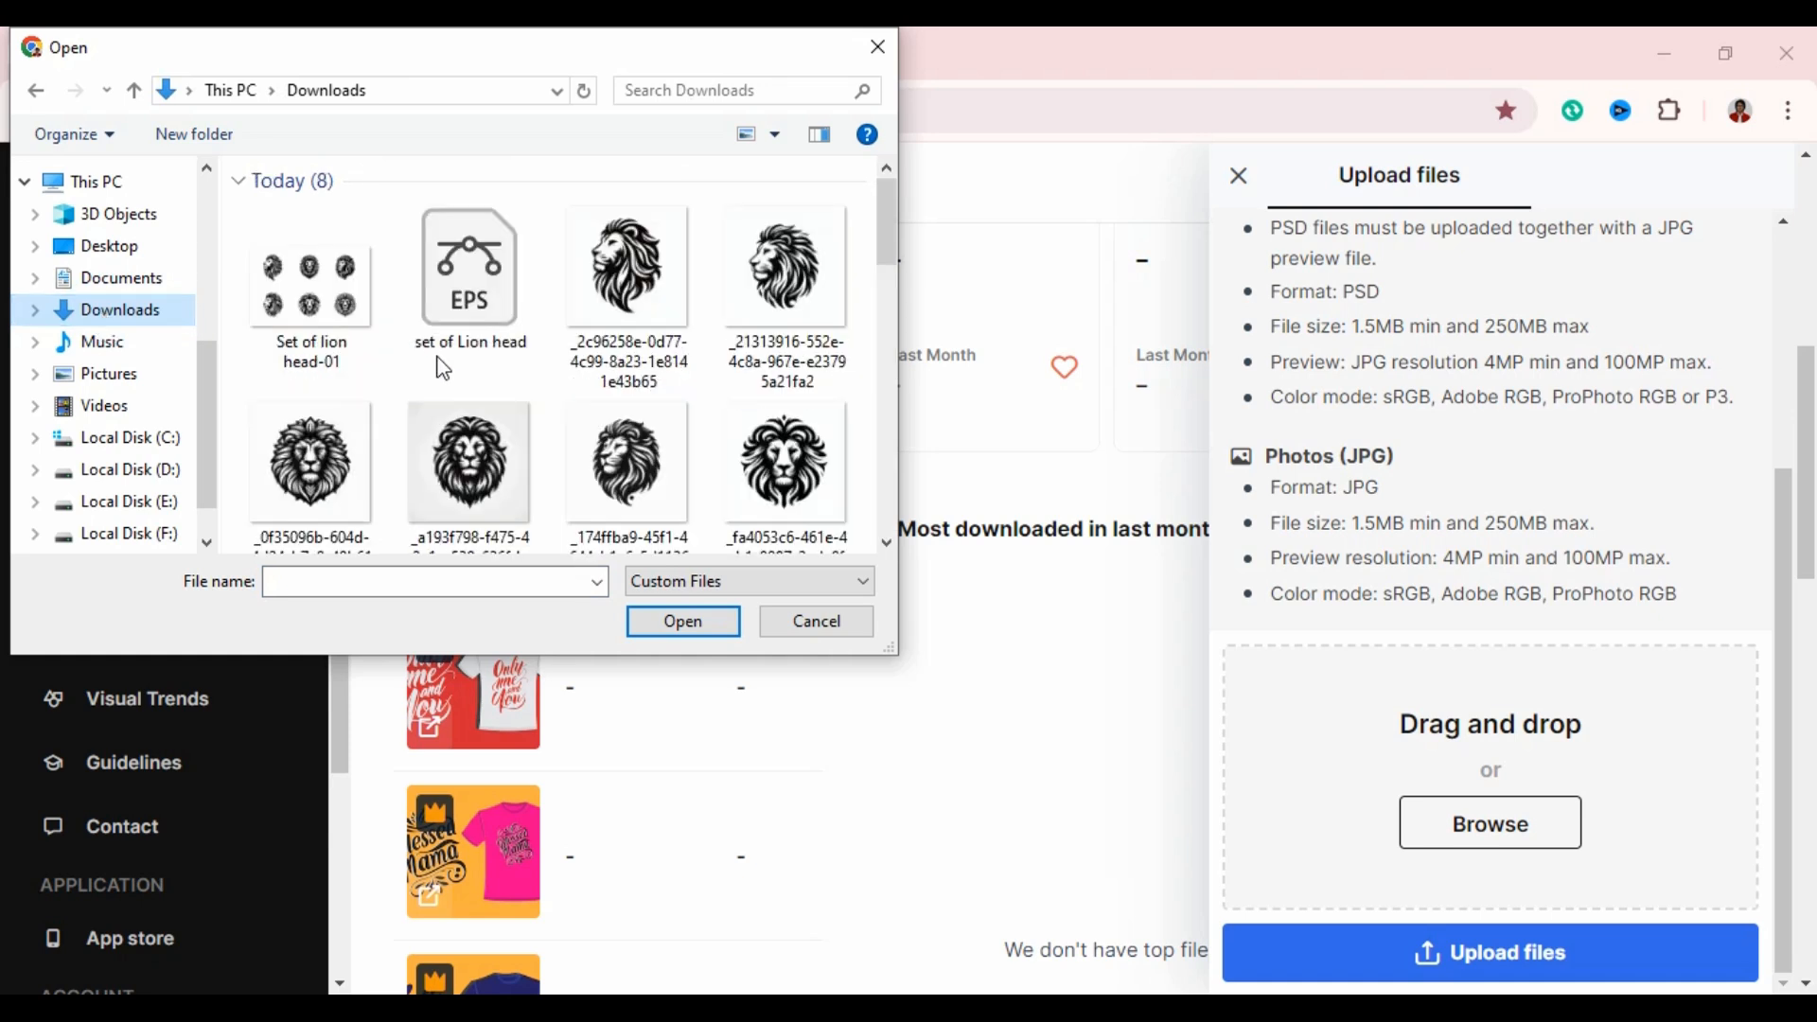
pyautogui.click(120, 312)
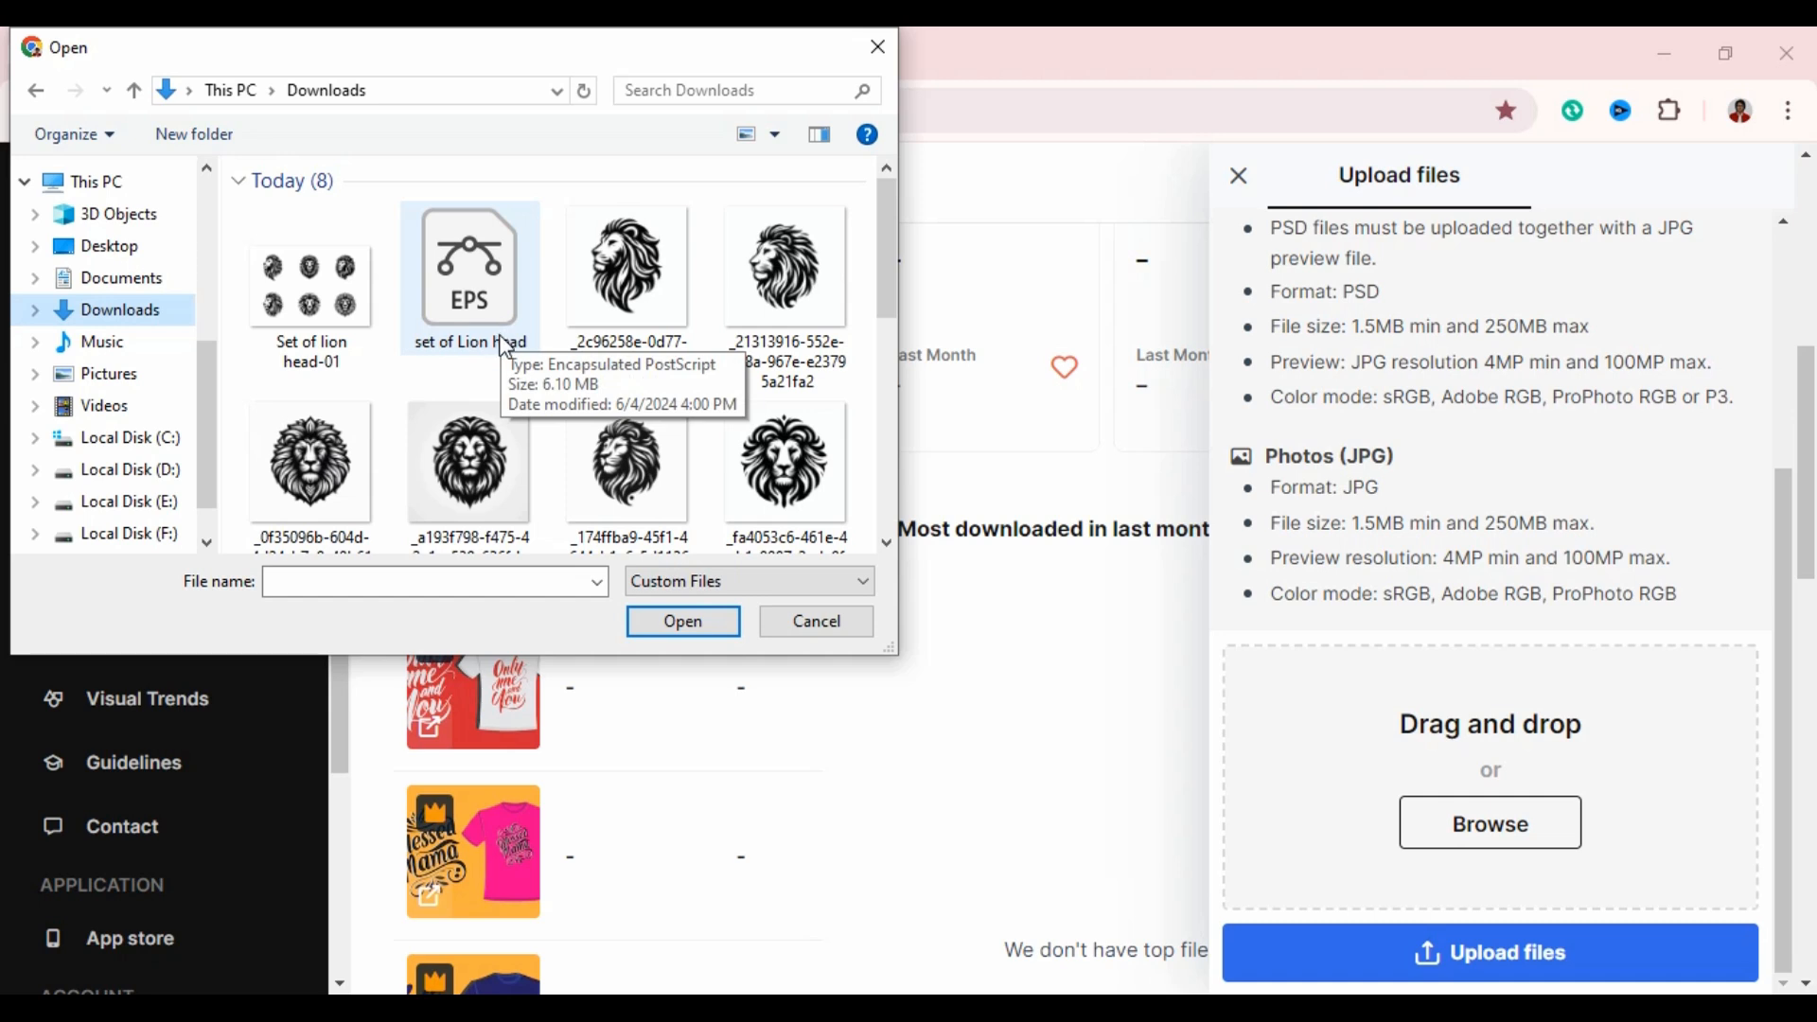
# Rename the JPG file "Set of lion head-01" as "Set of lion head" in the file chooser.
pyautogui.click(353, 349)
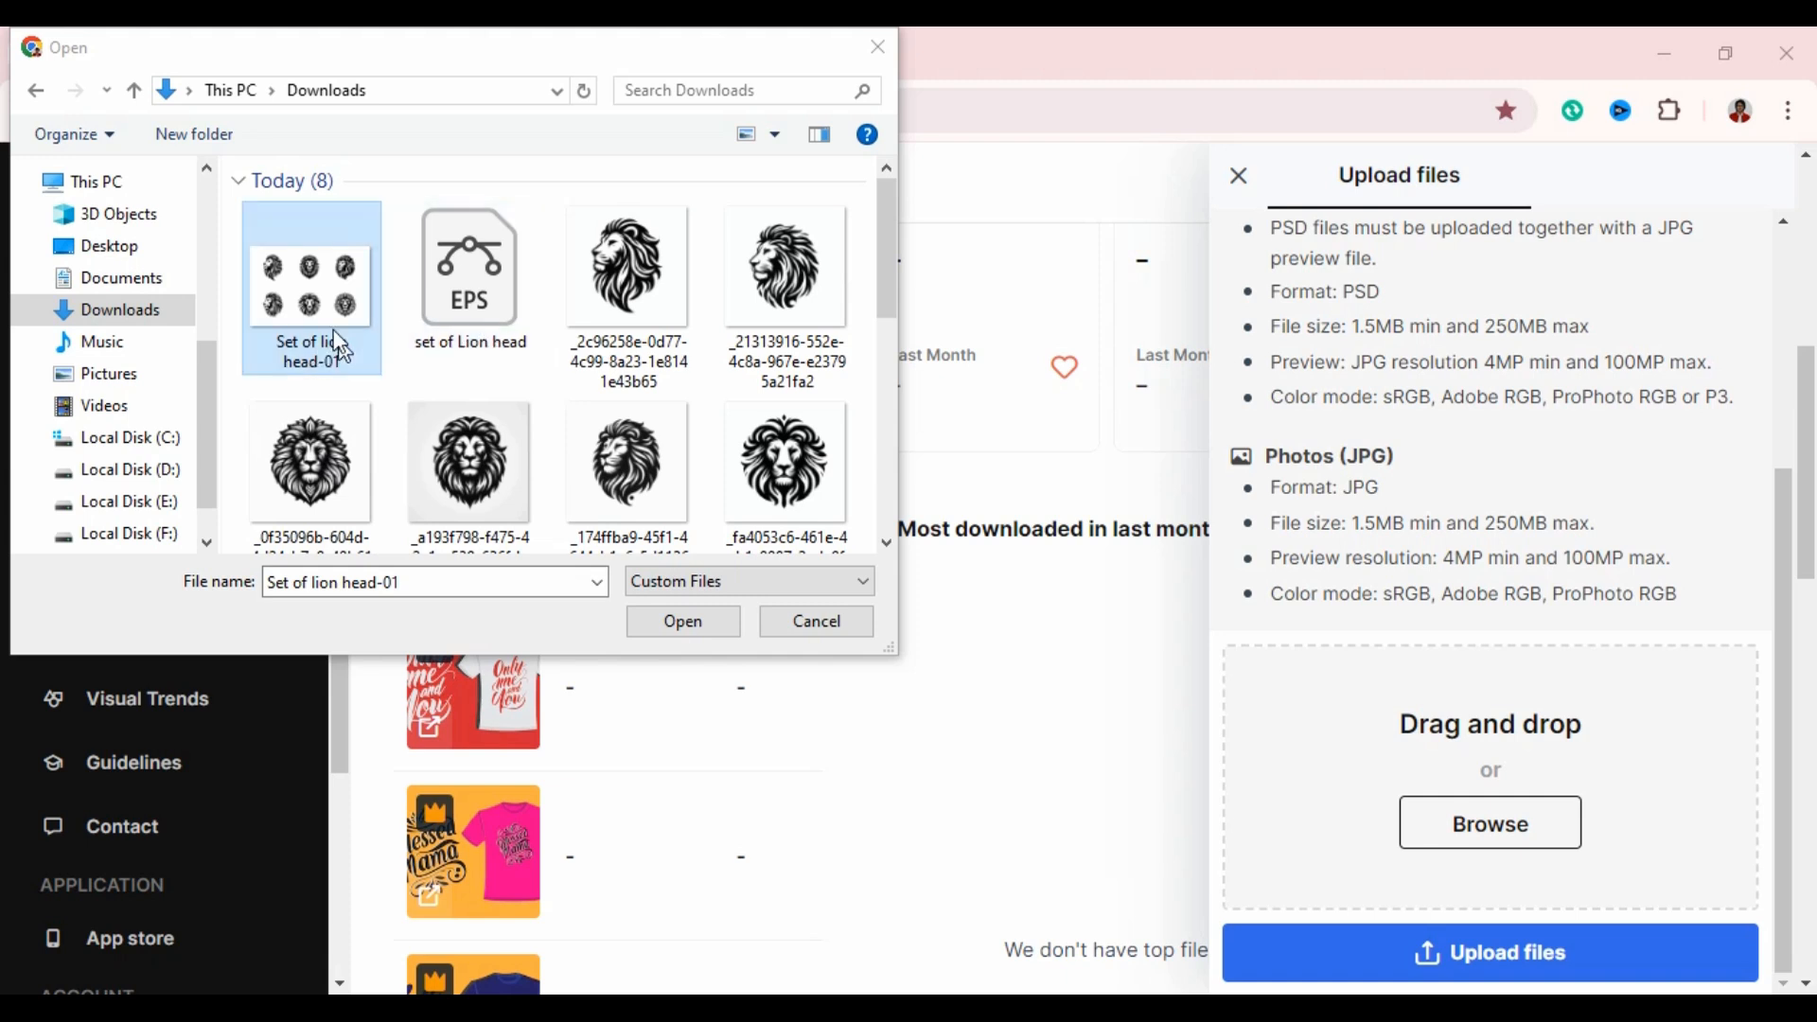
pyautogui.click(336, 361)
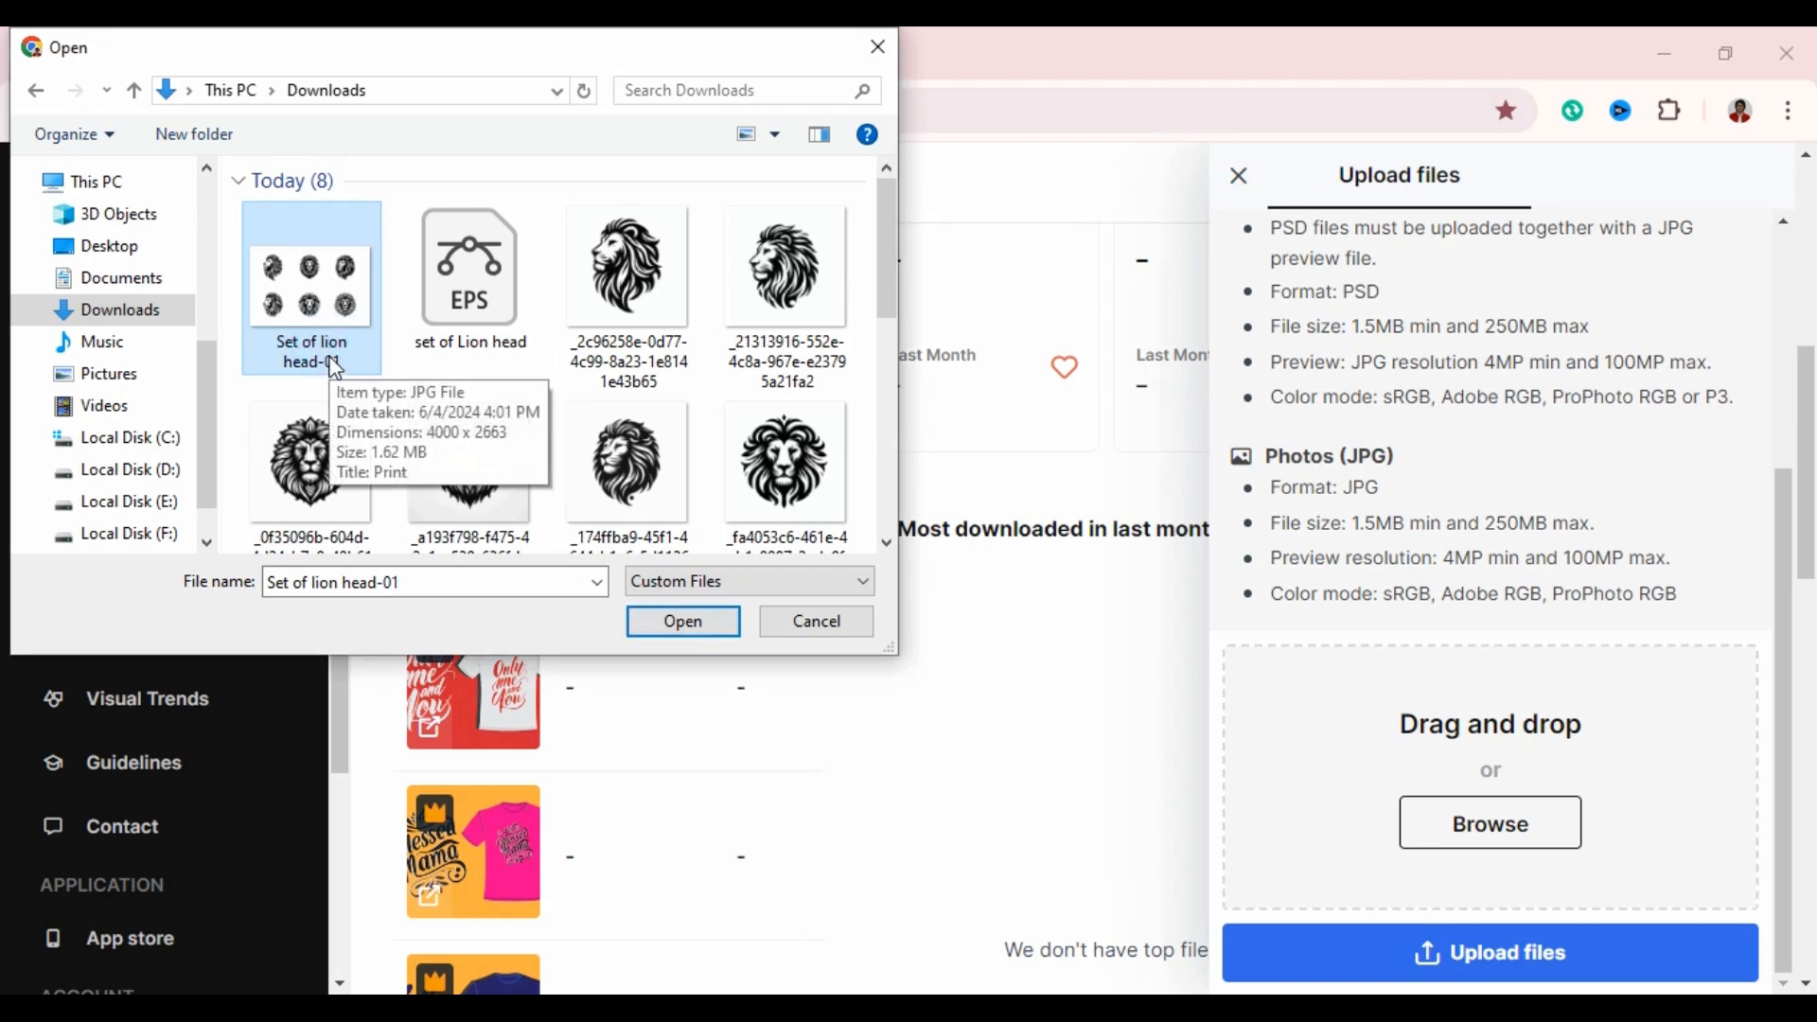
pyautogui.click(336, 374)
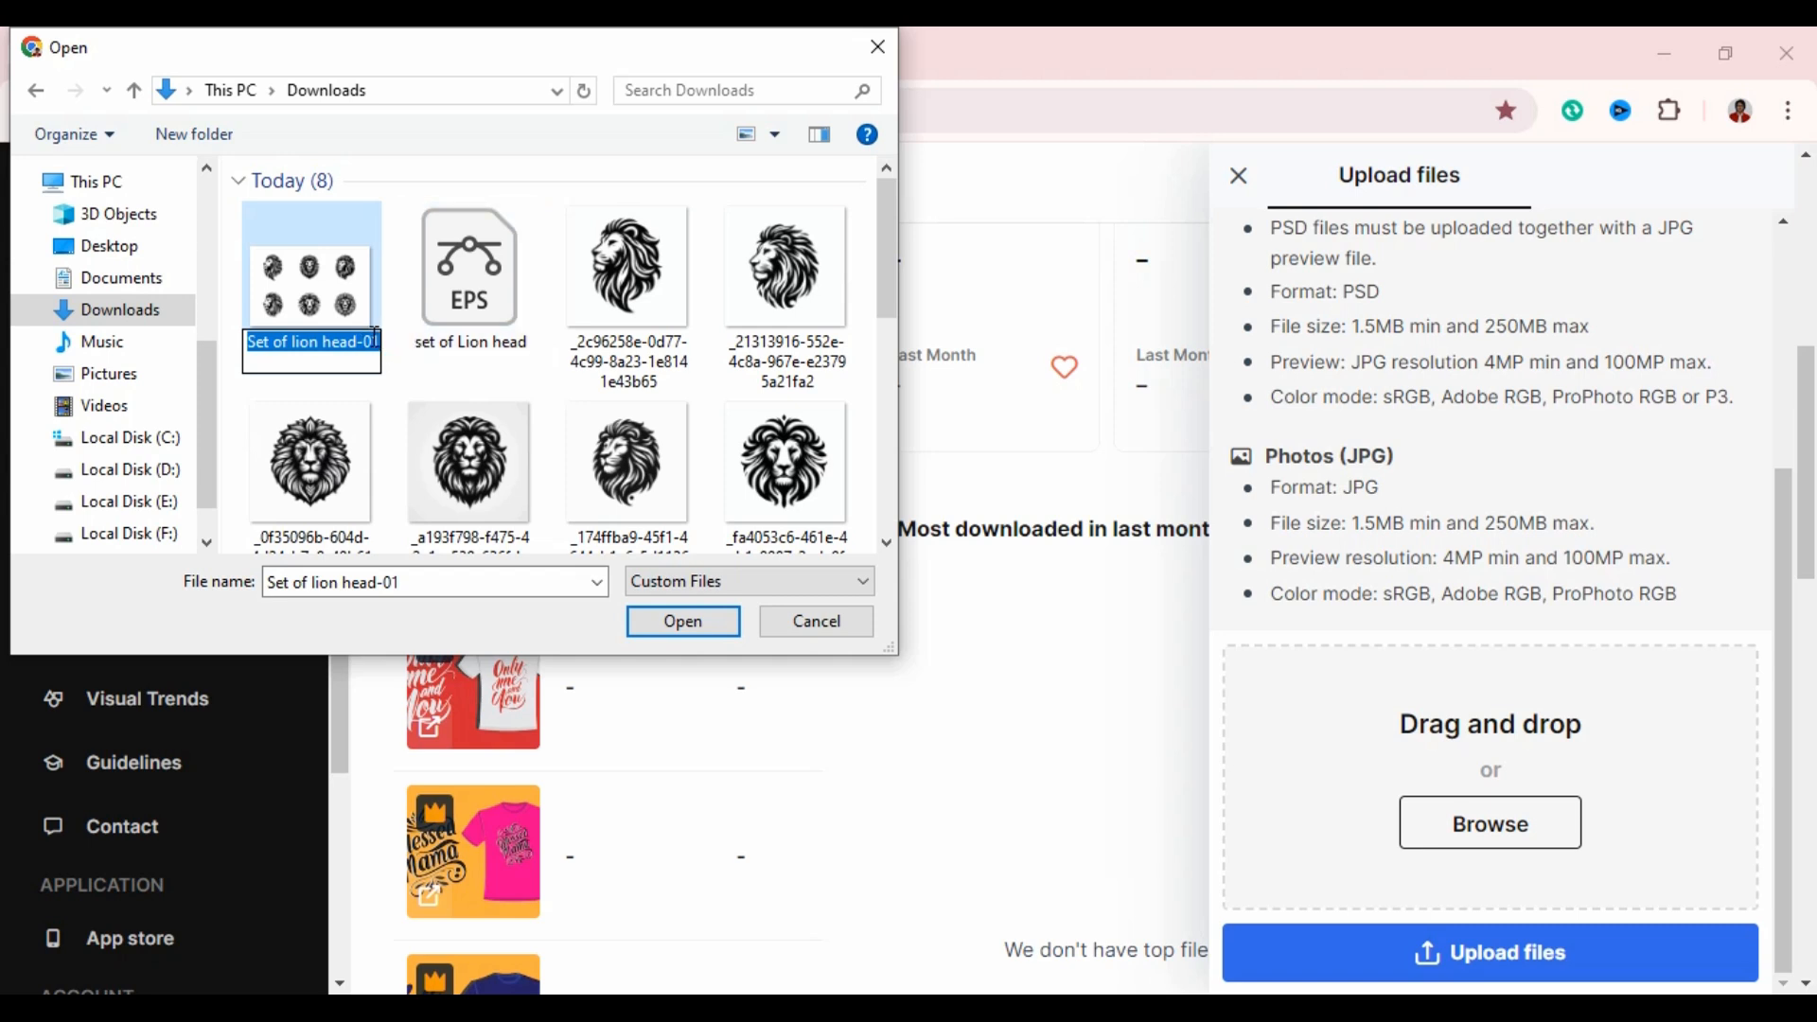
pyautogui.click(373, 340)
pyautogui.press('BackSpace')
pyautogui.press('BackSpace')
pyautogui.press('BackSpace')
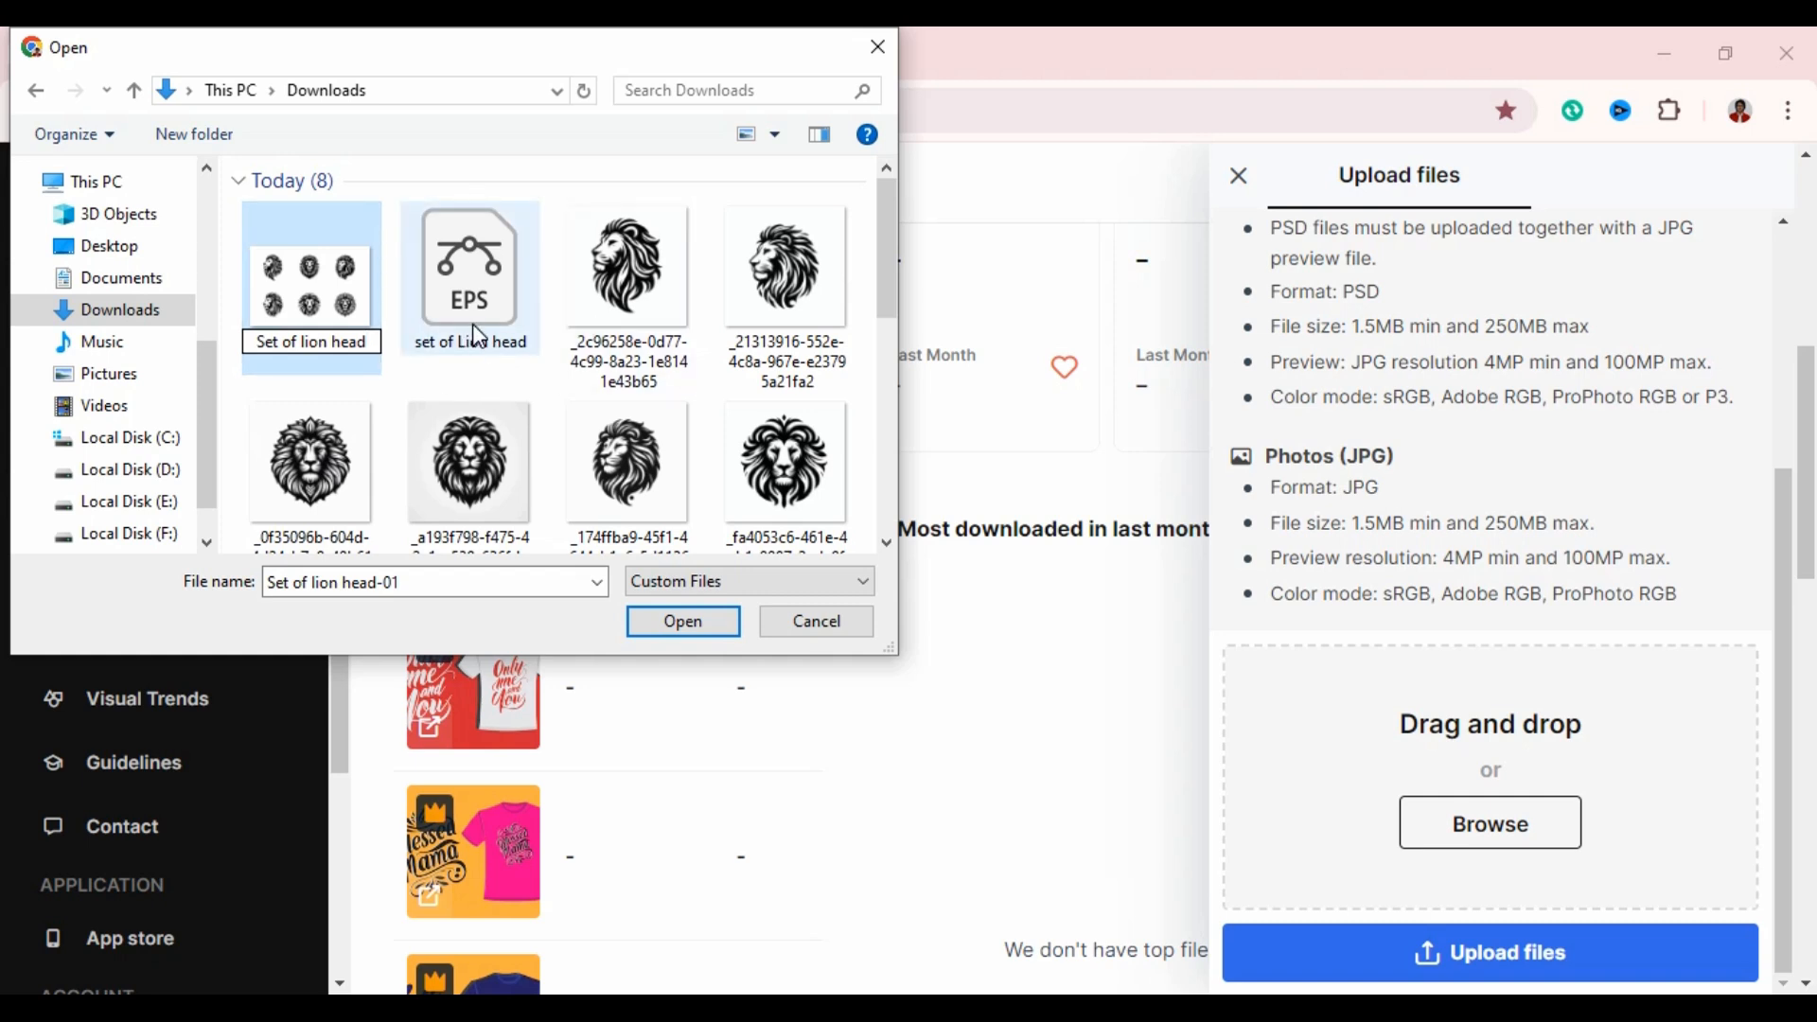
pyautogui.click(461, 378)
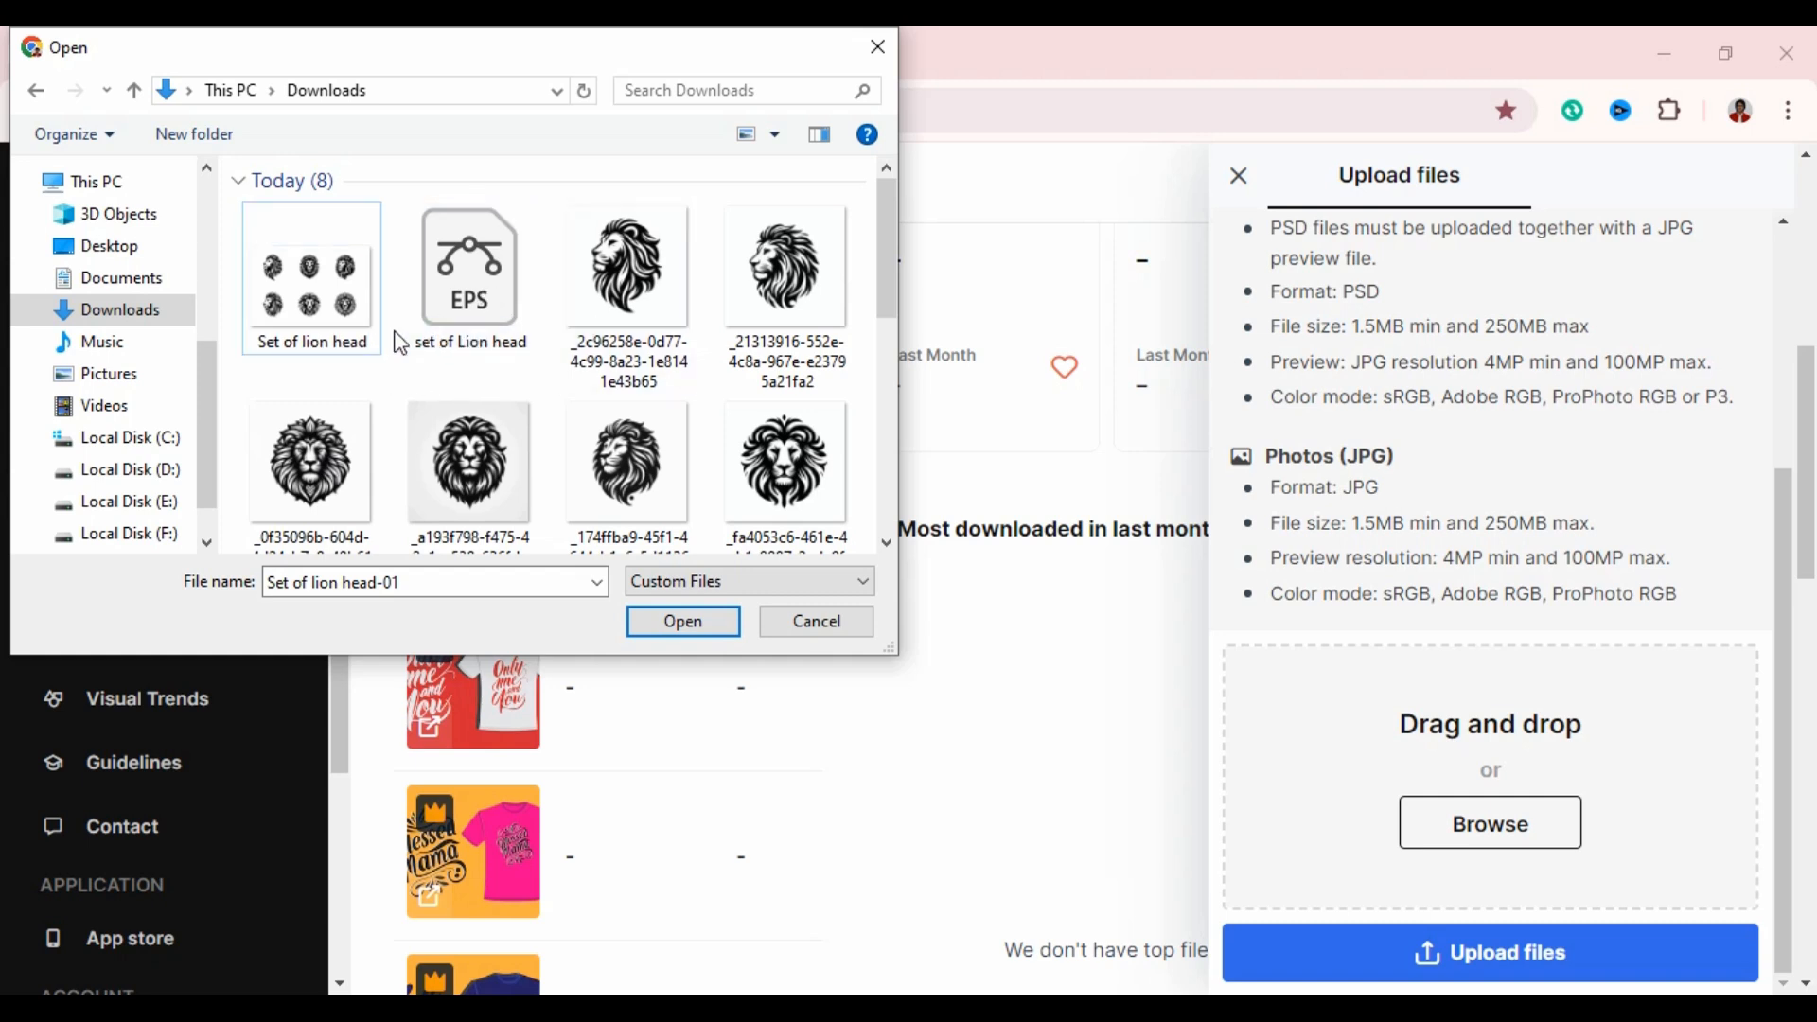
# Upload the "Set of lion head" JPG and EPS files together, and remove the EPS from the upload list.
pyautogui.click(372, 333)
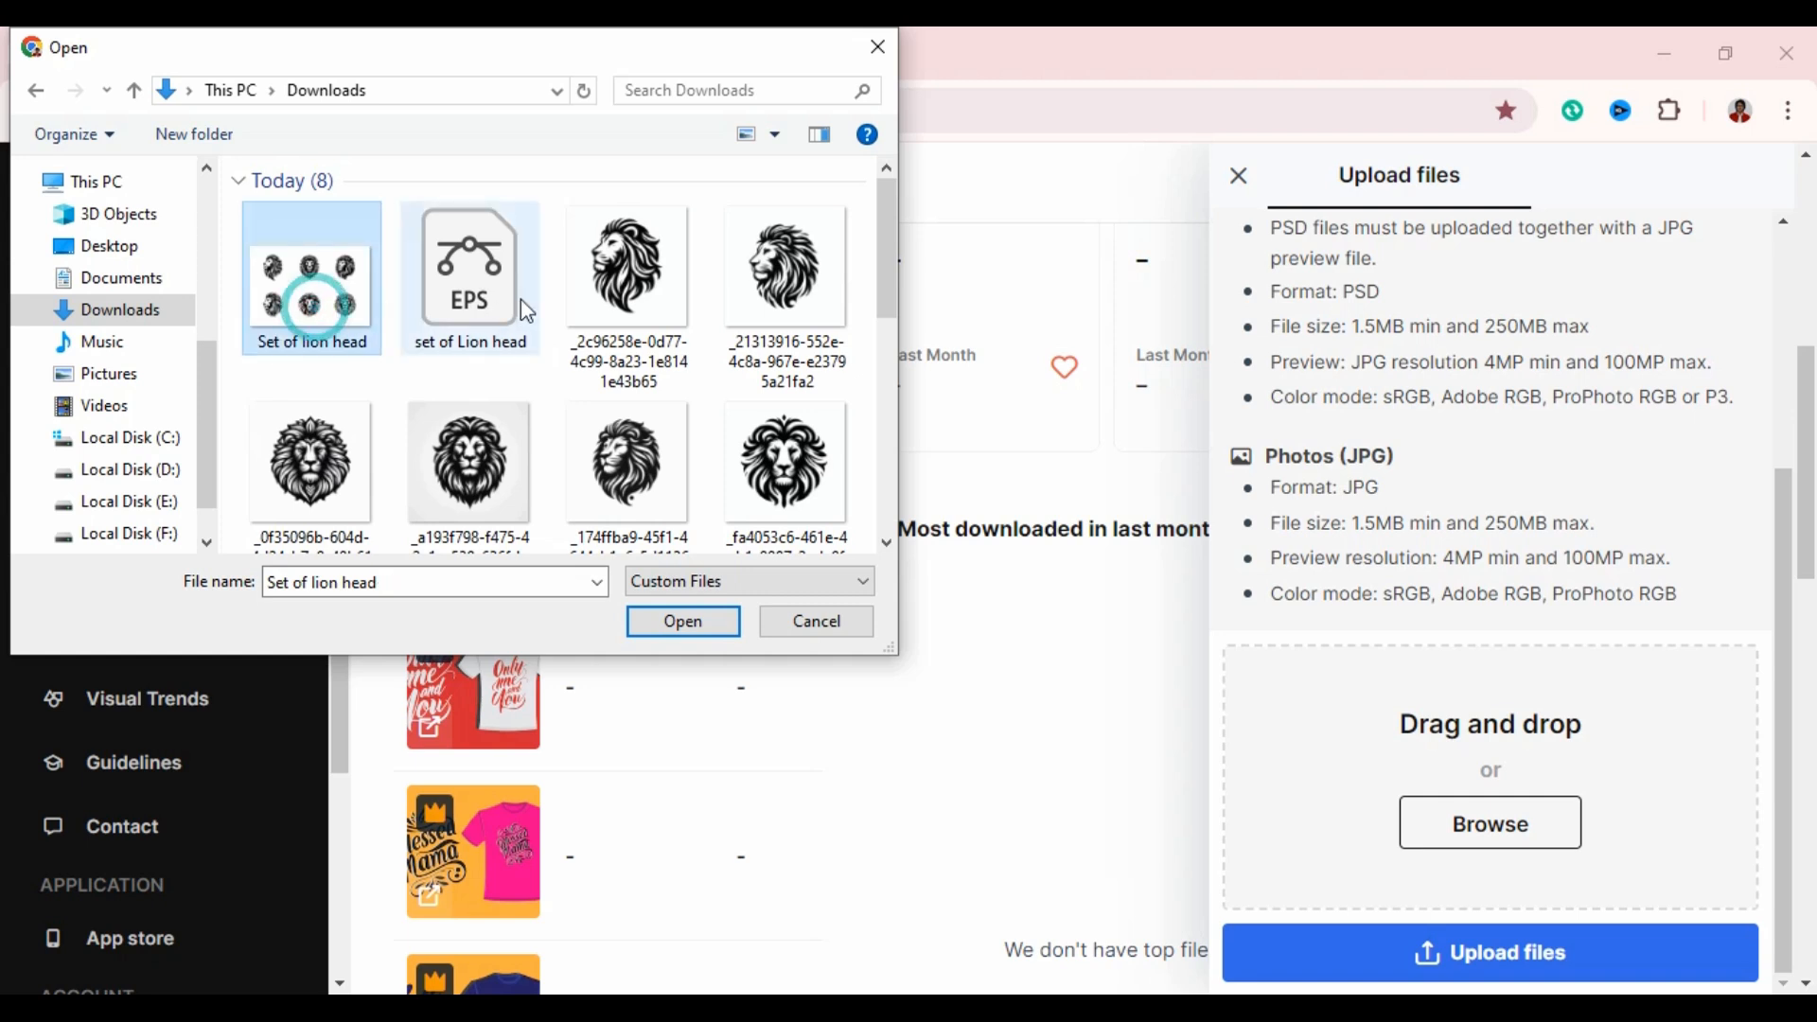
pyautogui.keyDown('ctrl'); pyautogui.click(485, 311); pyautogui.keyUp('ctrl')
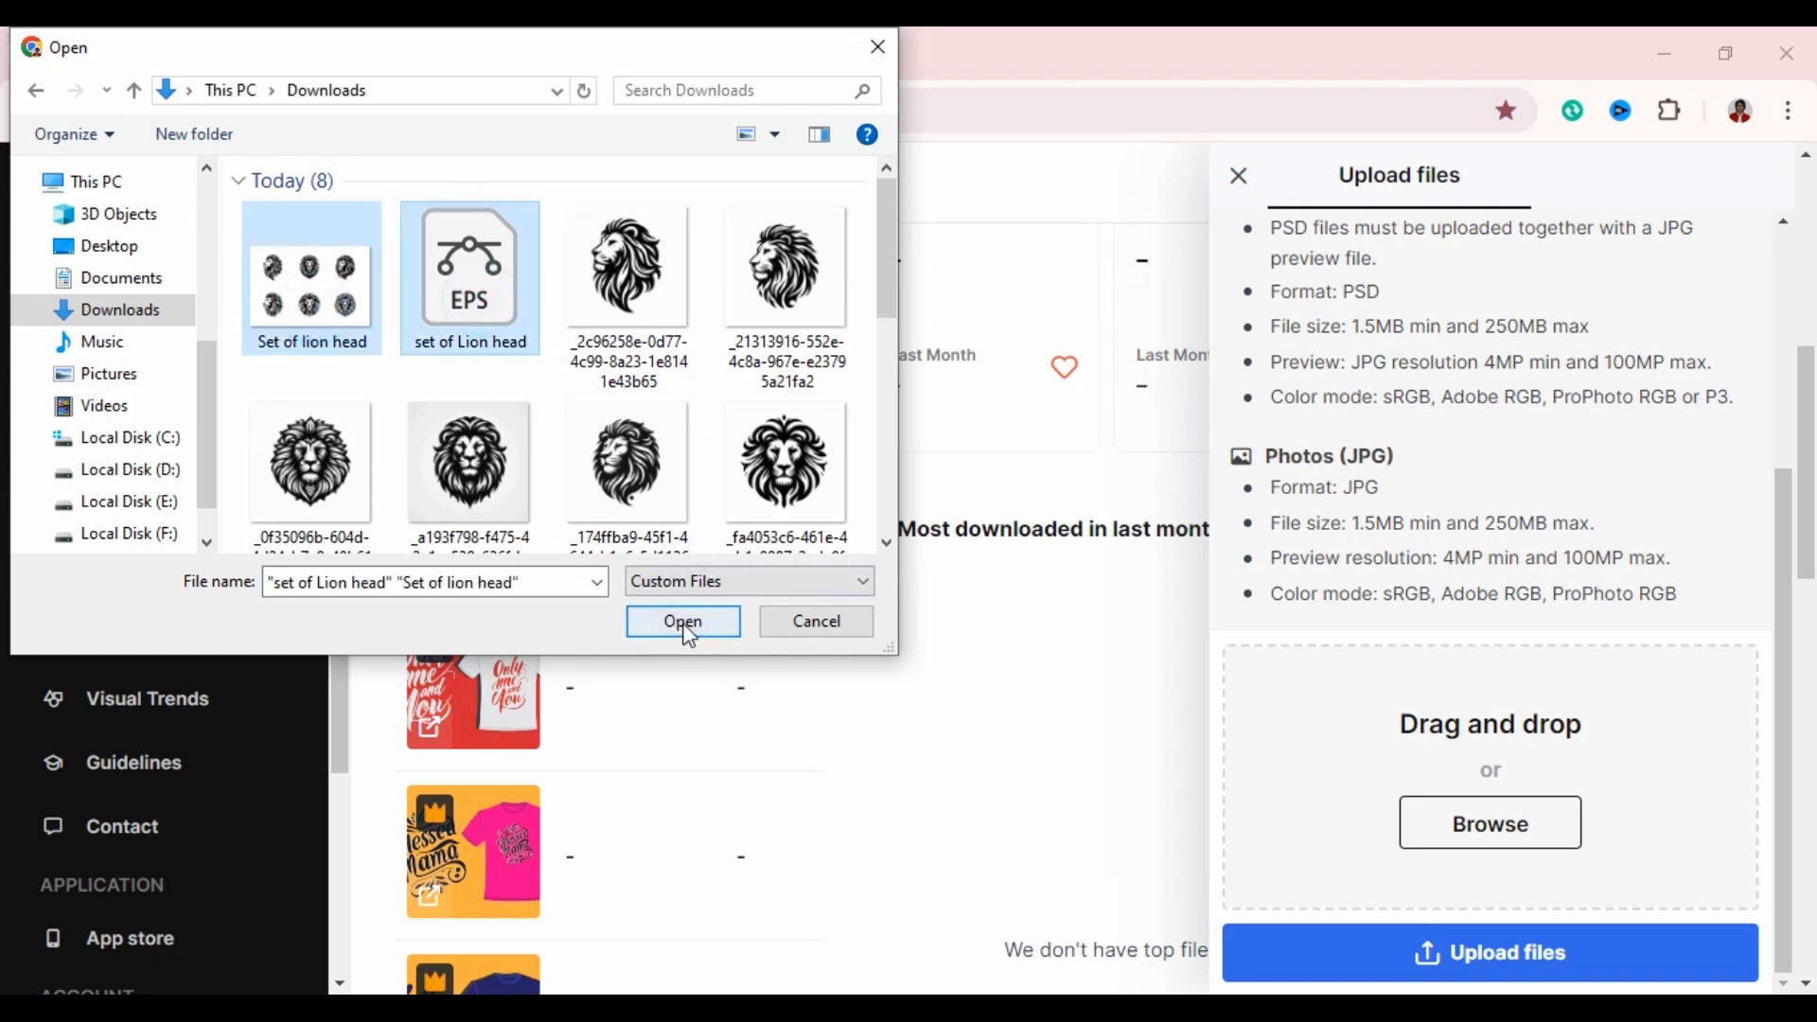
pyautogui.click(719, 624)
pyautogui.moveTo(1509, 551)
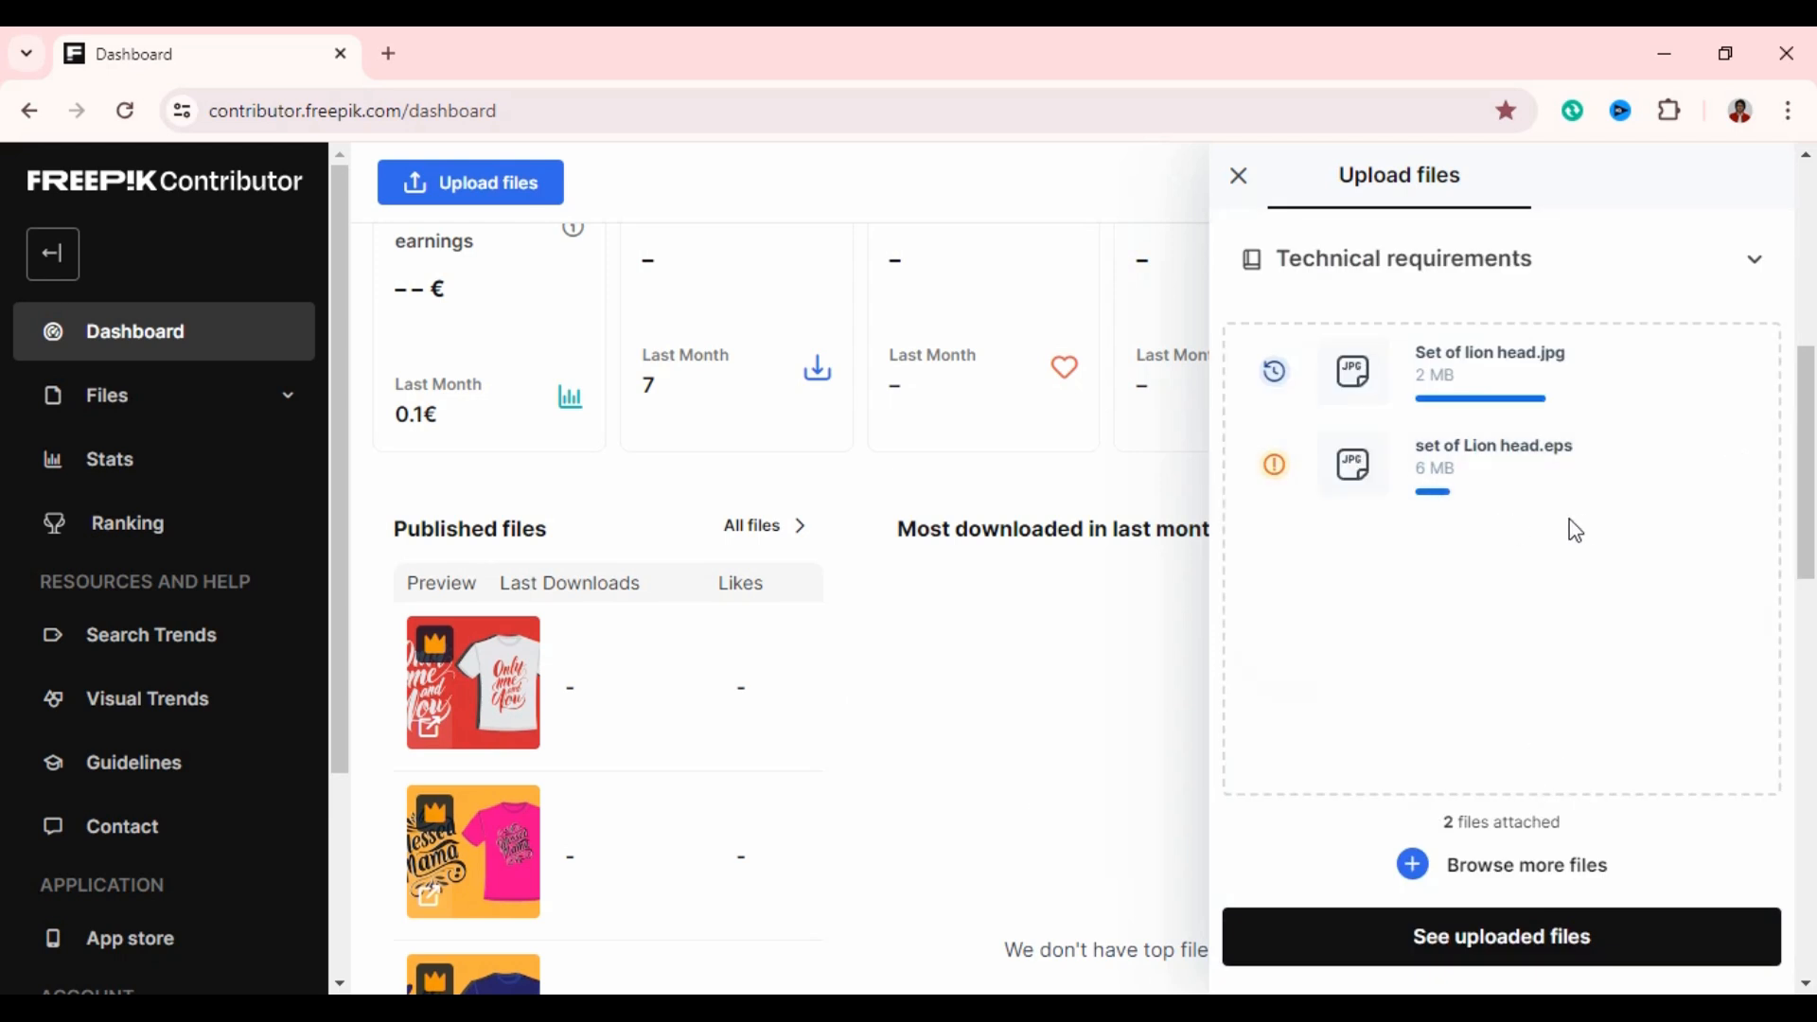
pyautogui.moveTo(1457, 506)
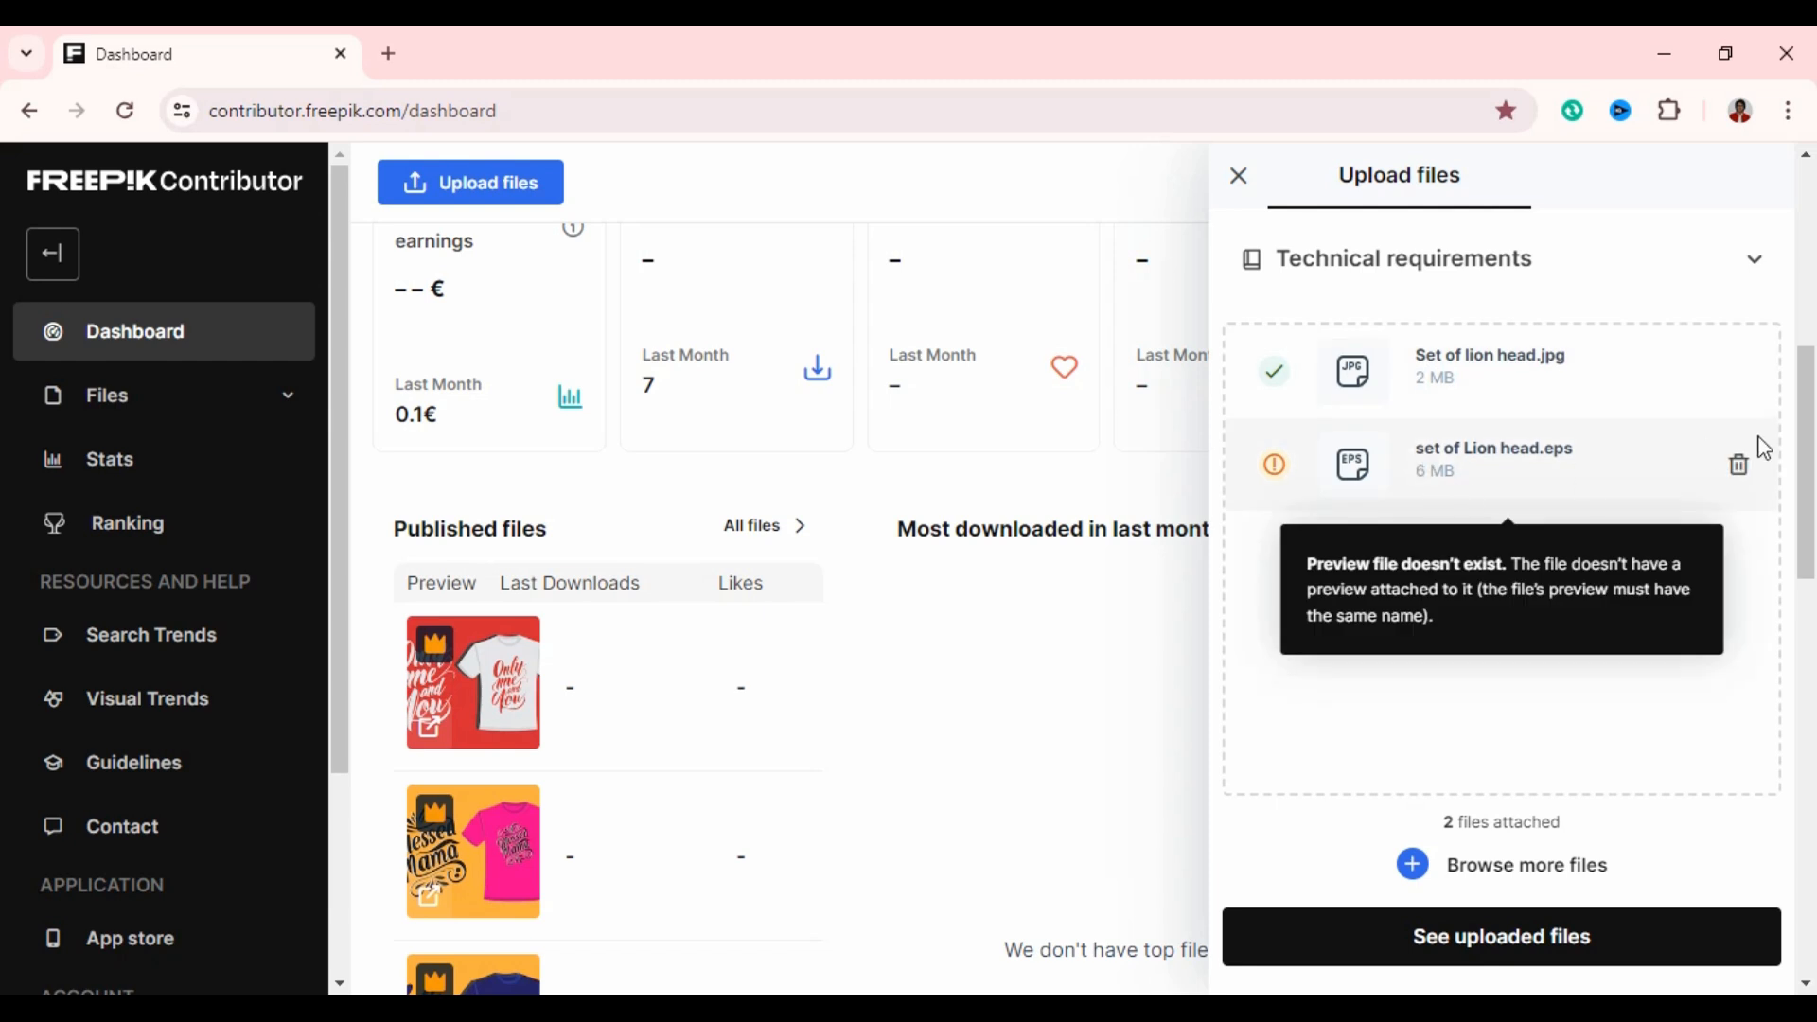
pyautogui.click(1744, 473)
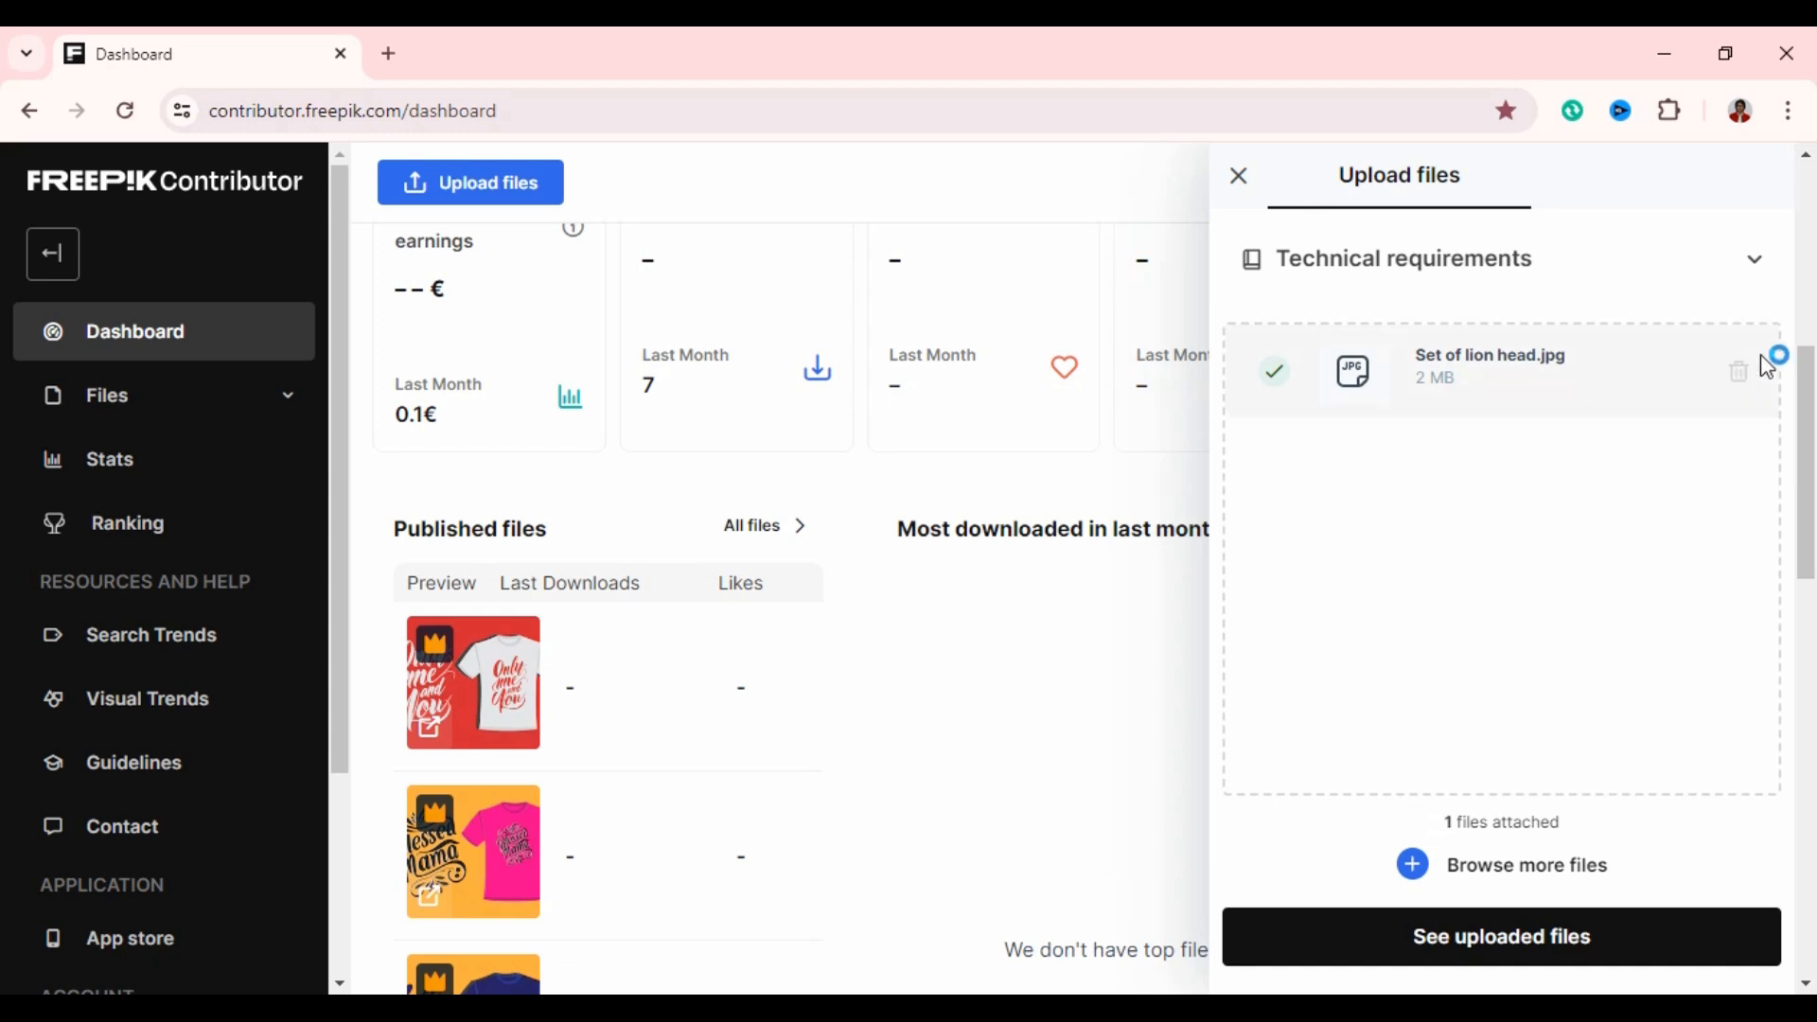
# Switch to File Explorer and rename the lion set's JPG and EPS files in Downloads together as "Set of lionhead".
pyautogui.hotkey('alt', 'Tab')
pyautogui.click(619, 289)
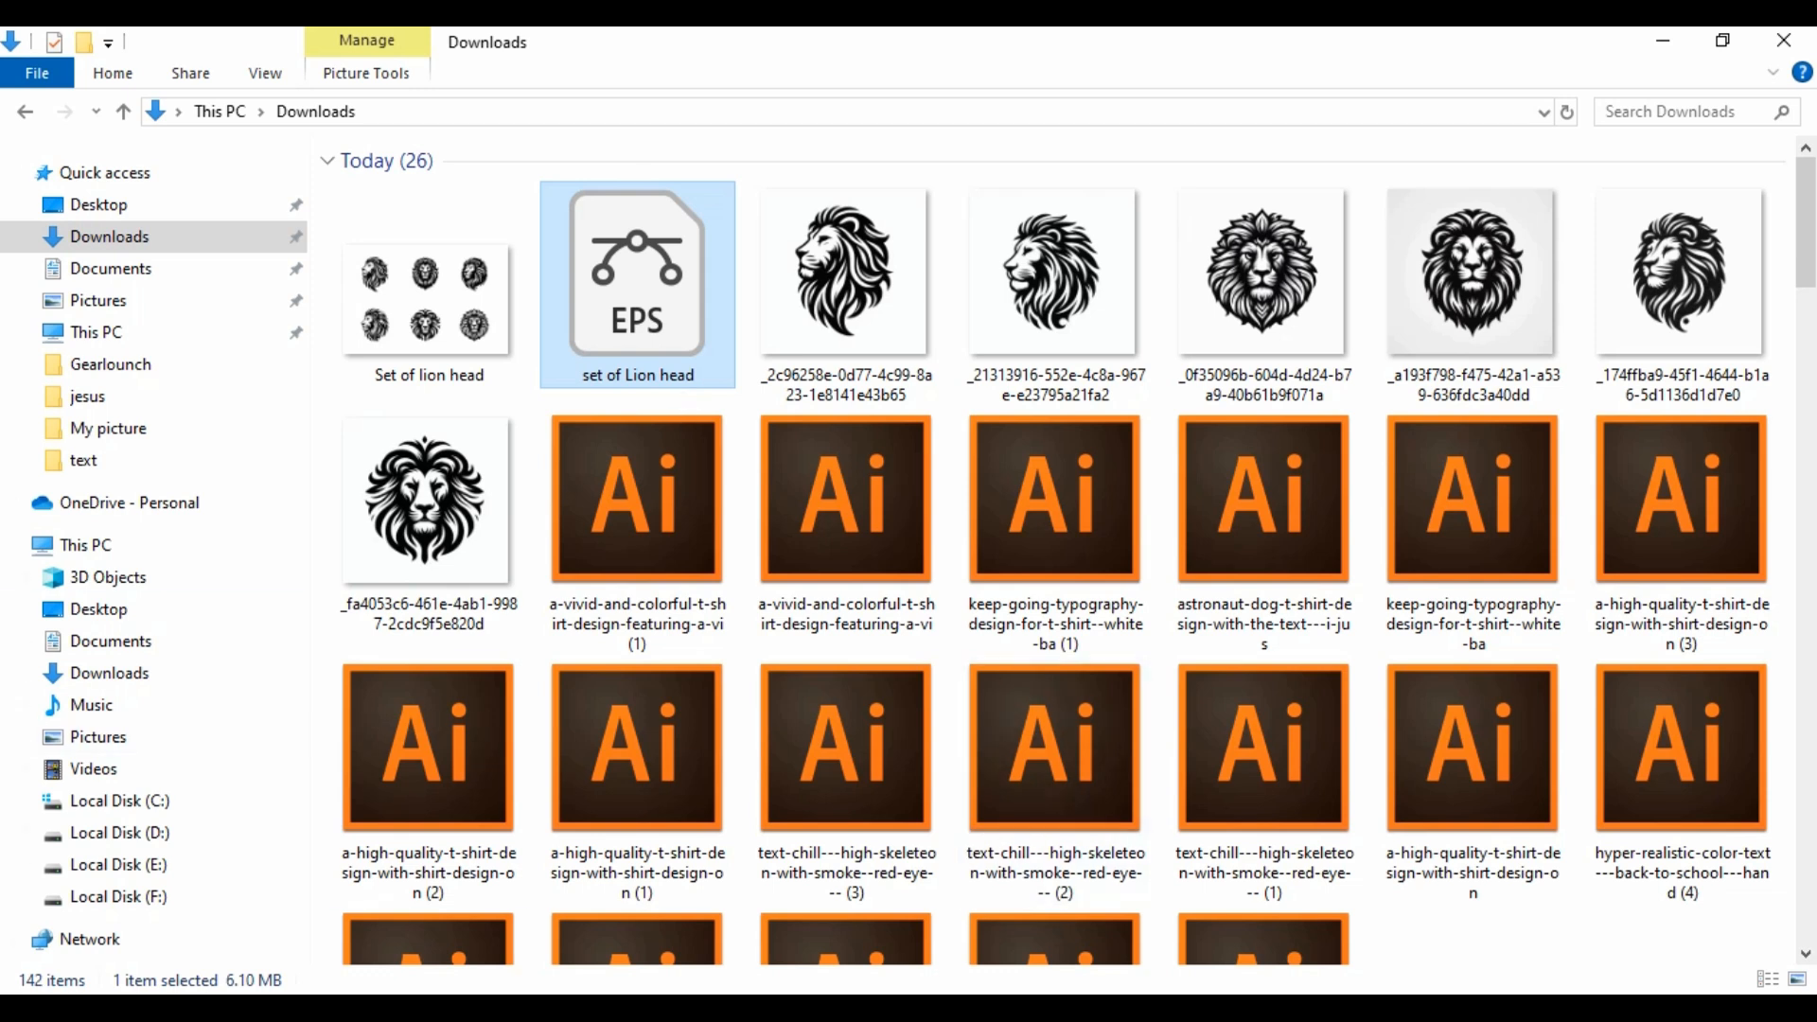
pyautogui.click(161, 238)
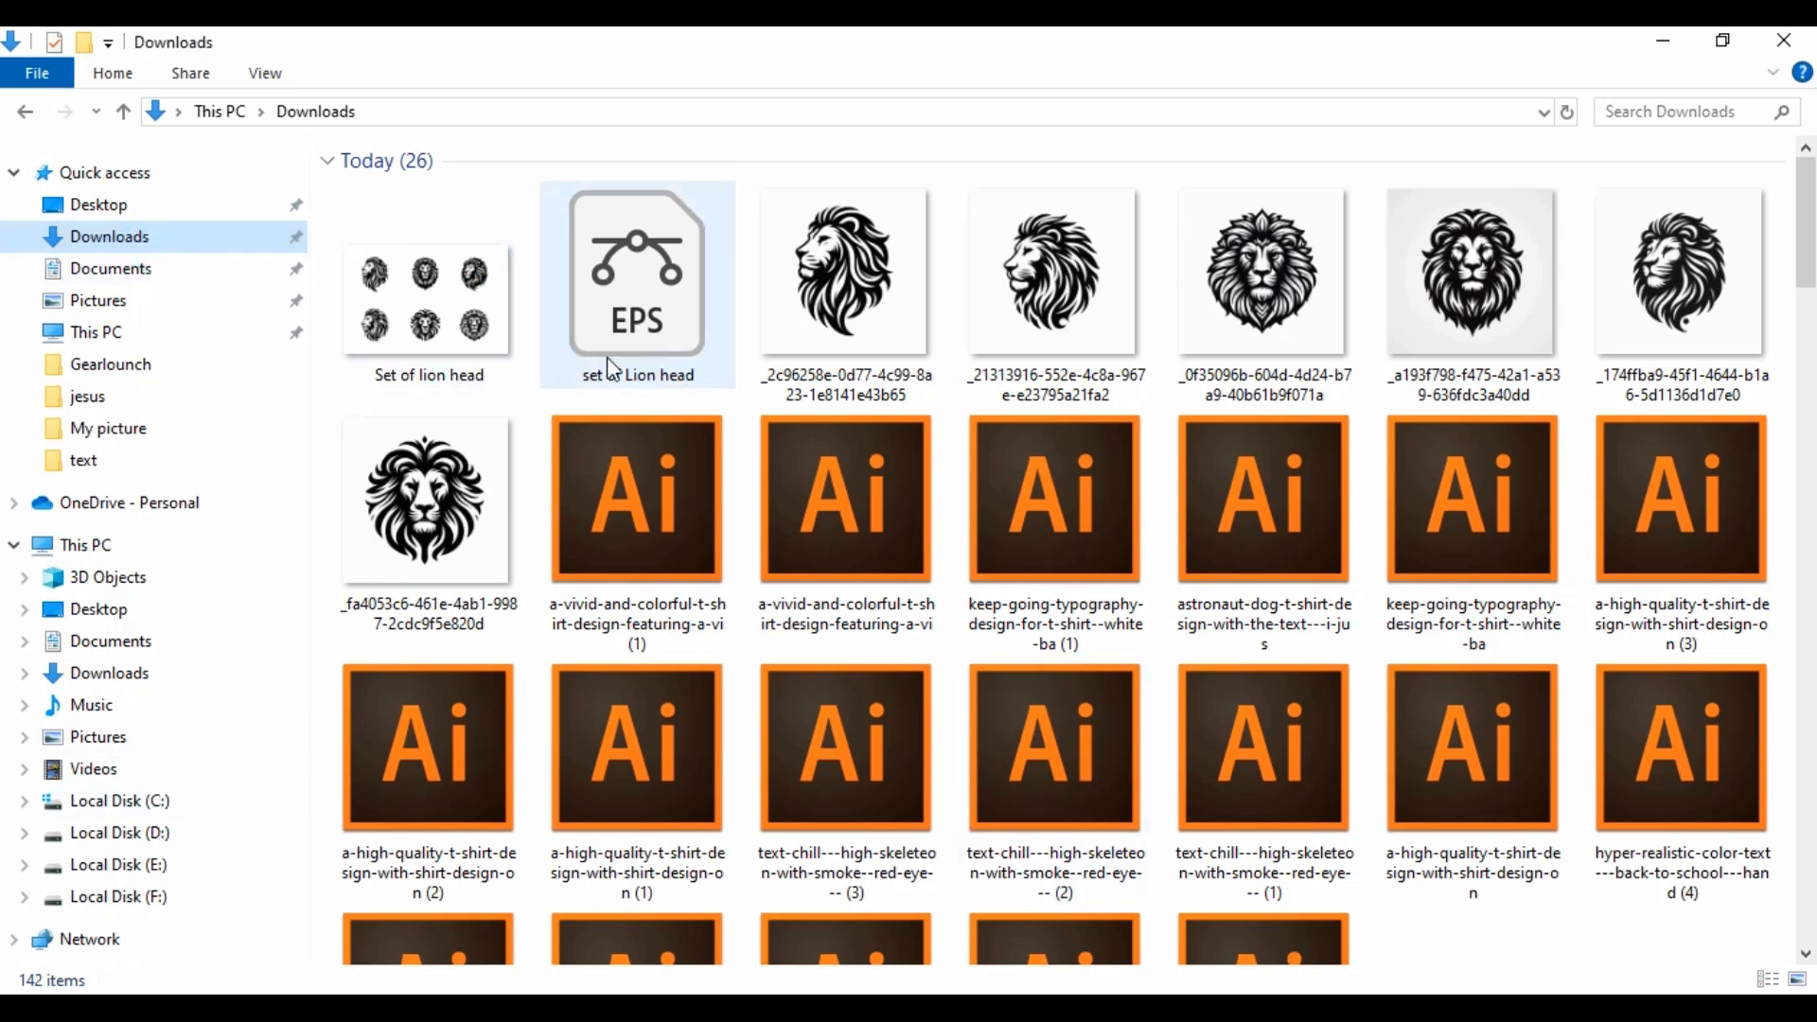
pyautogui.click(429, 327)
pyautogui.keyDown('ctrl'); pyautogui.click(676, 267); pyautogui.keyUp('ctrl')
pyautogui.rightClick(466, 344)
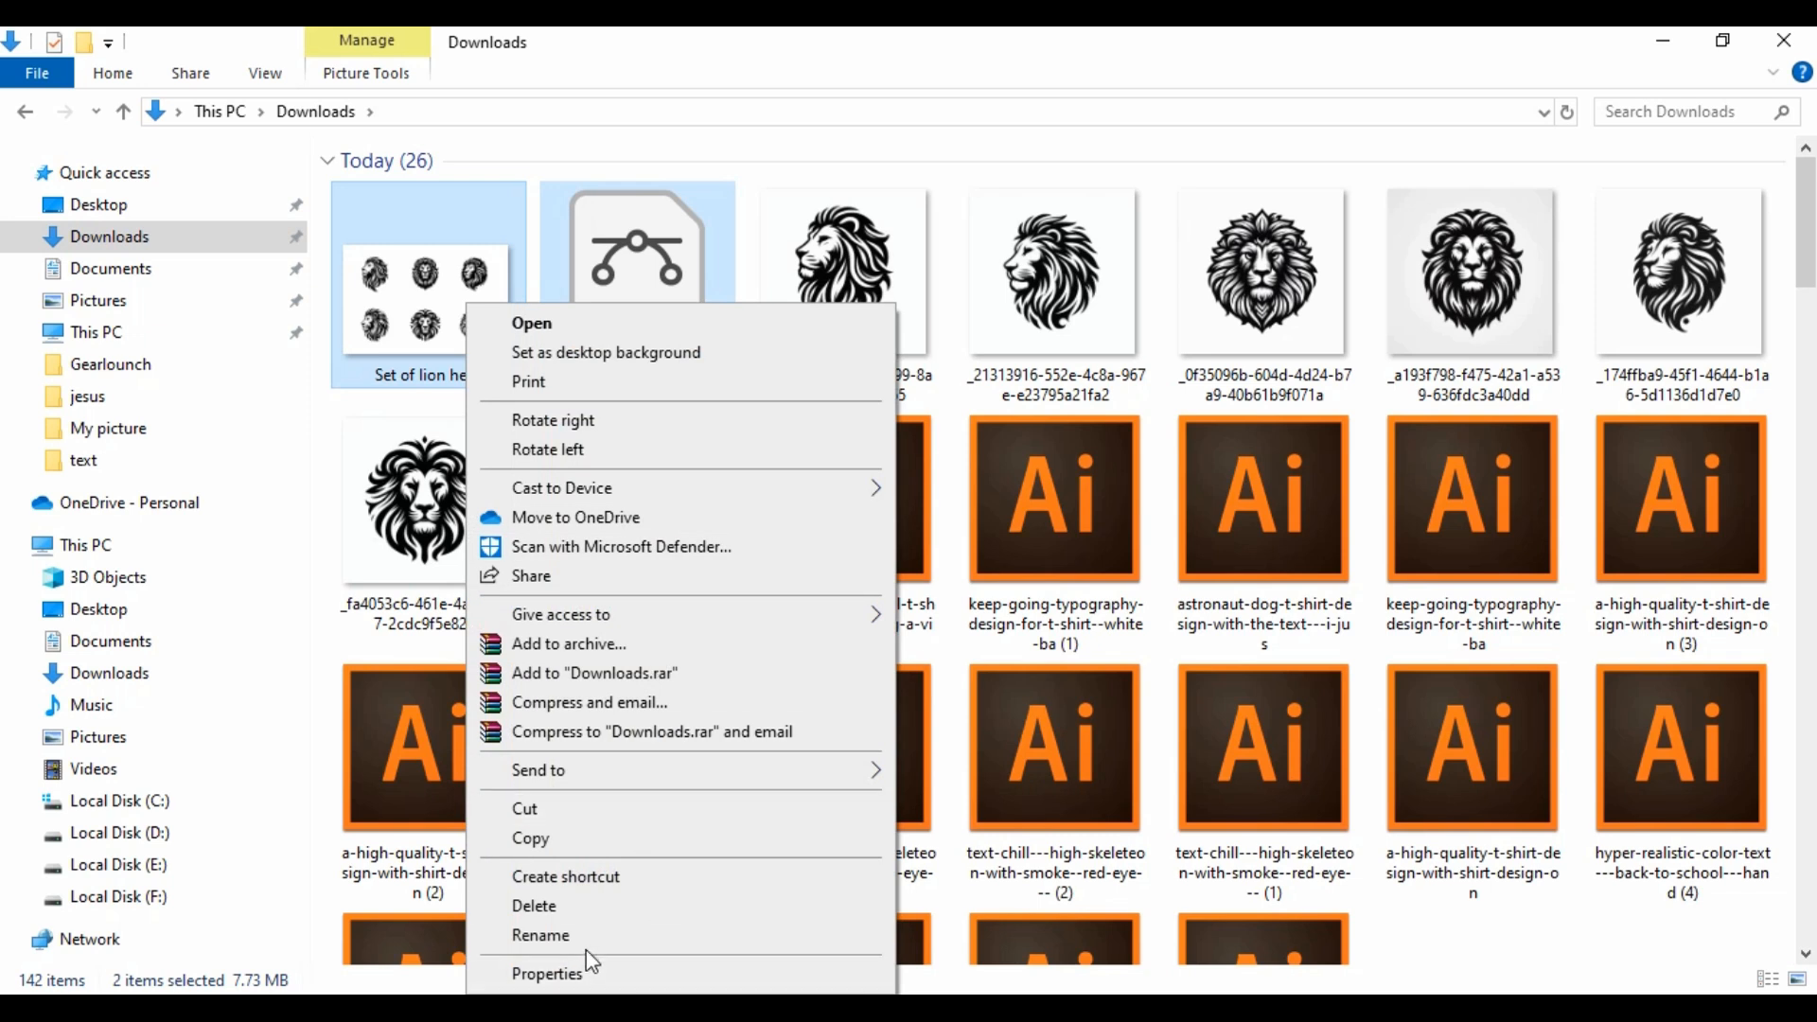
pyautogui.click(540, 935)
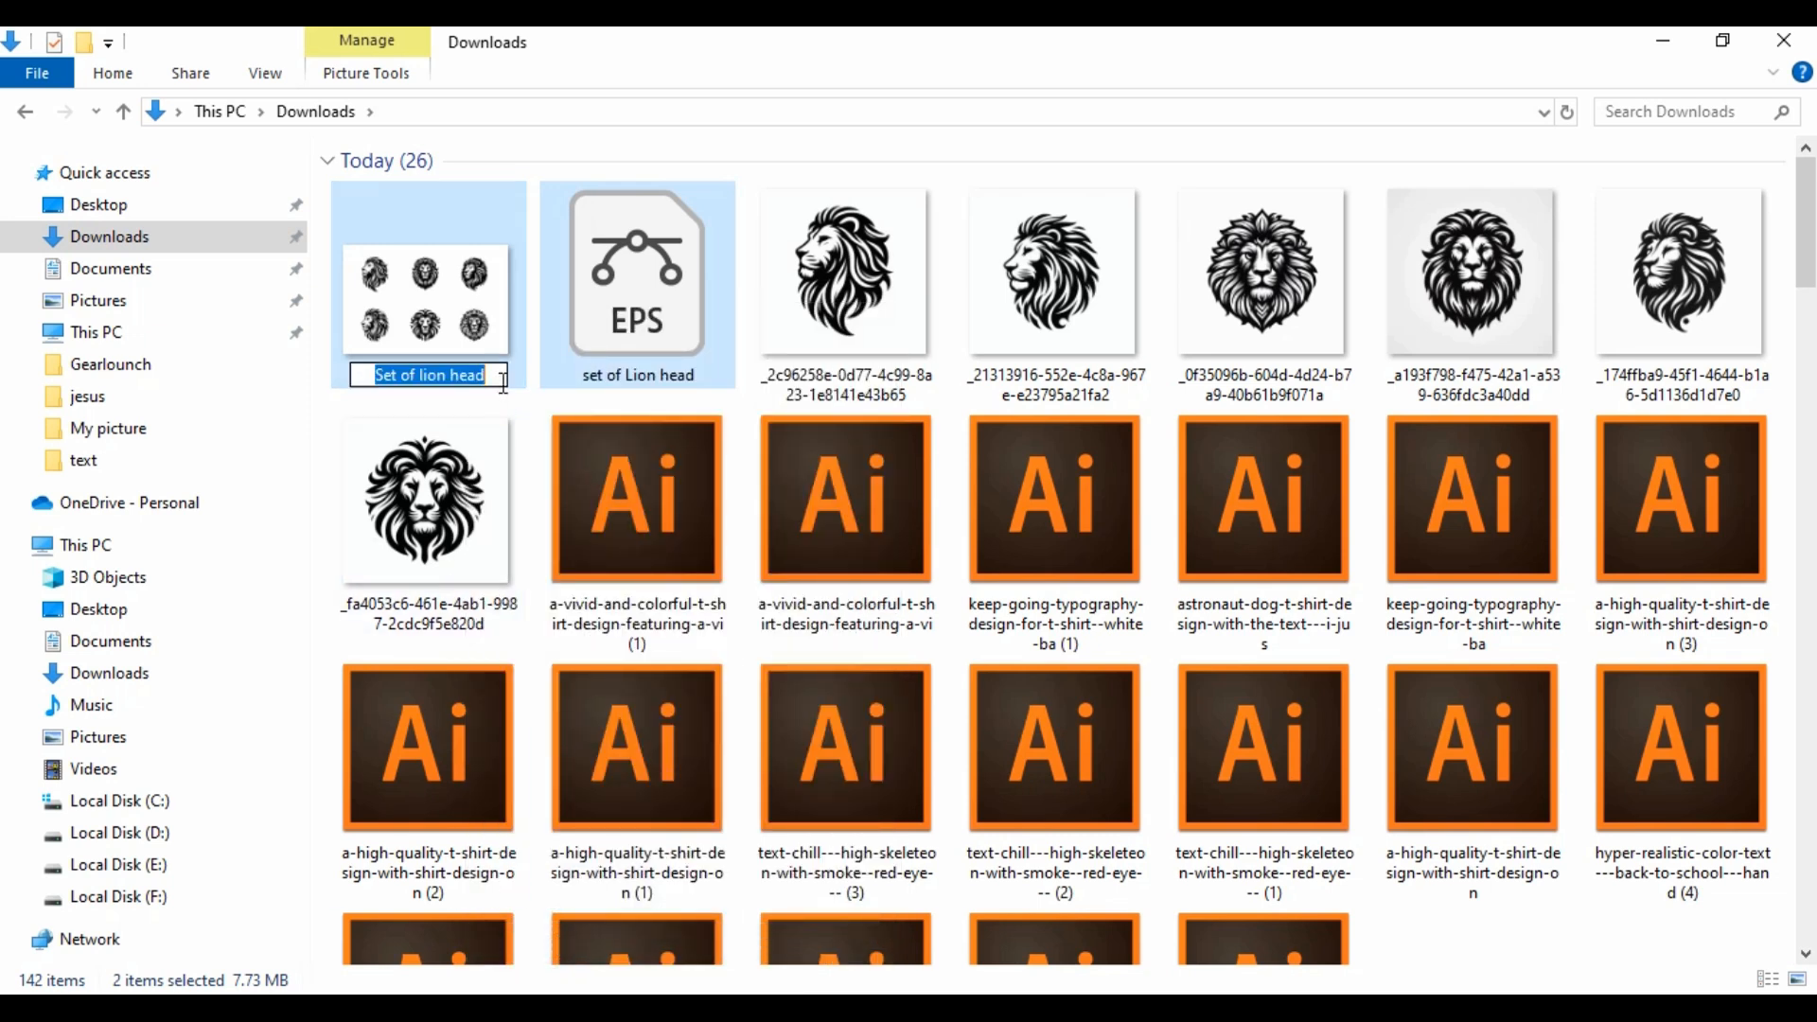
pyautogui.press('BackSpace')
pyautogui.write('Set o')
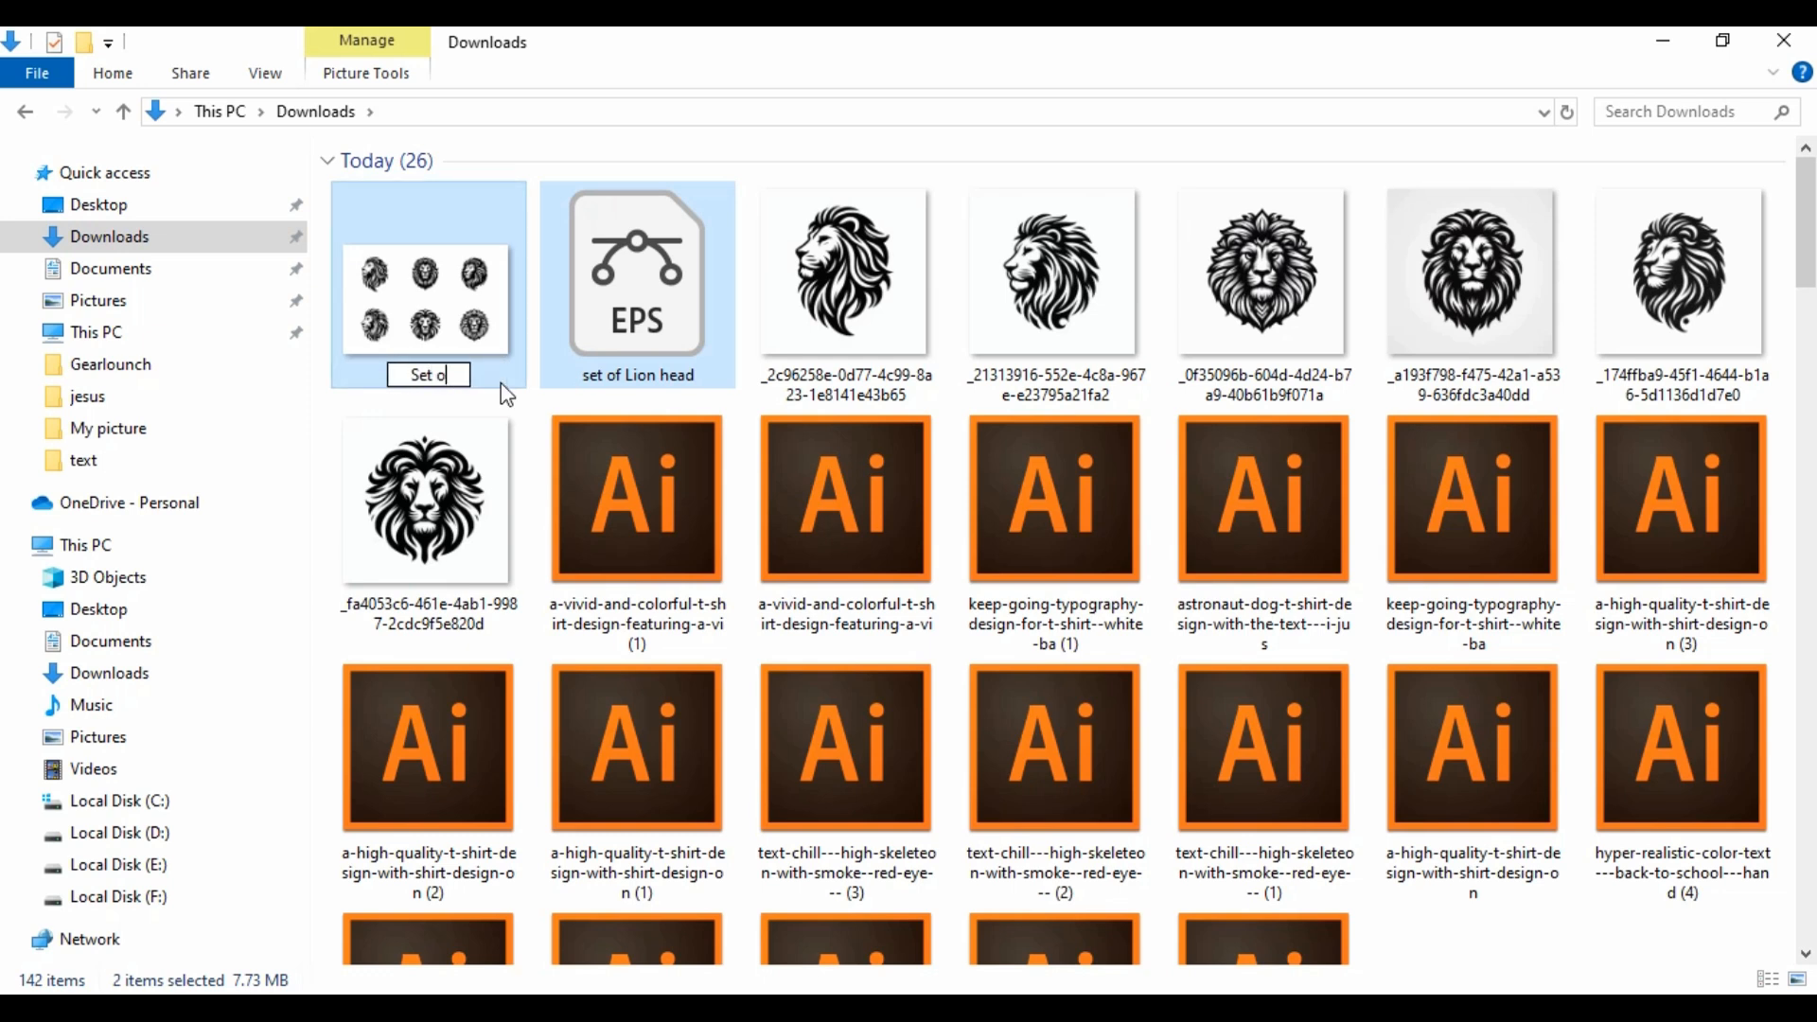
pyautogui.write('f lion head')
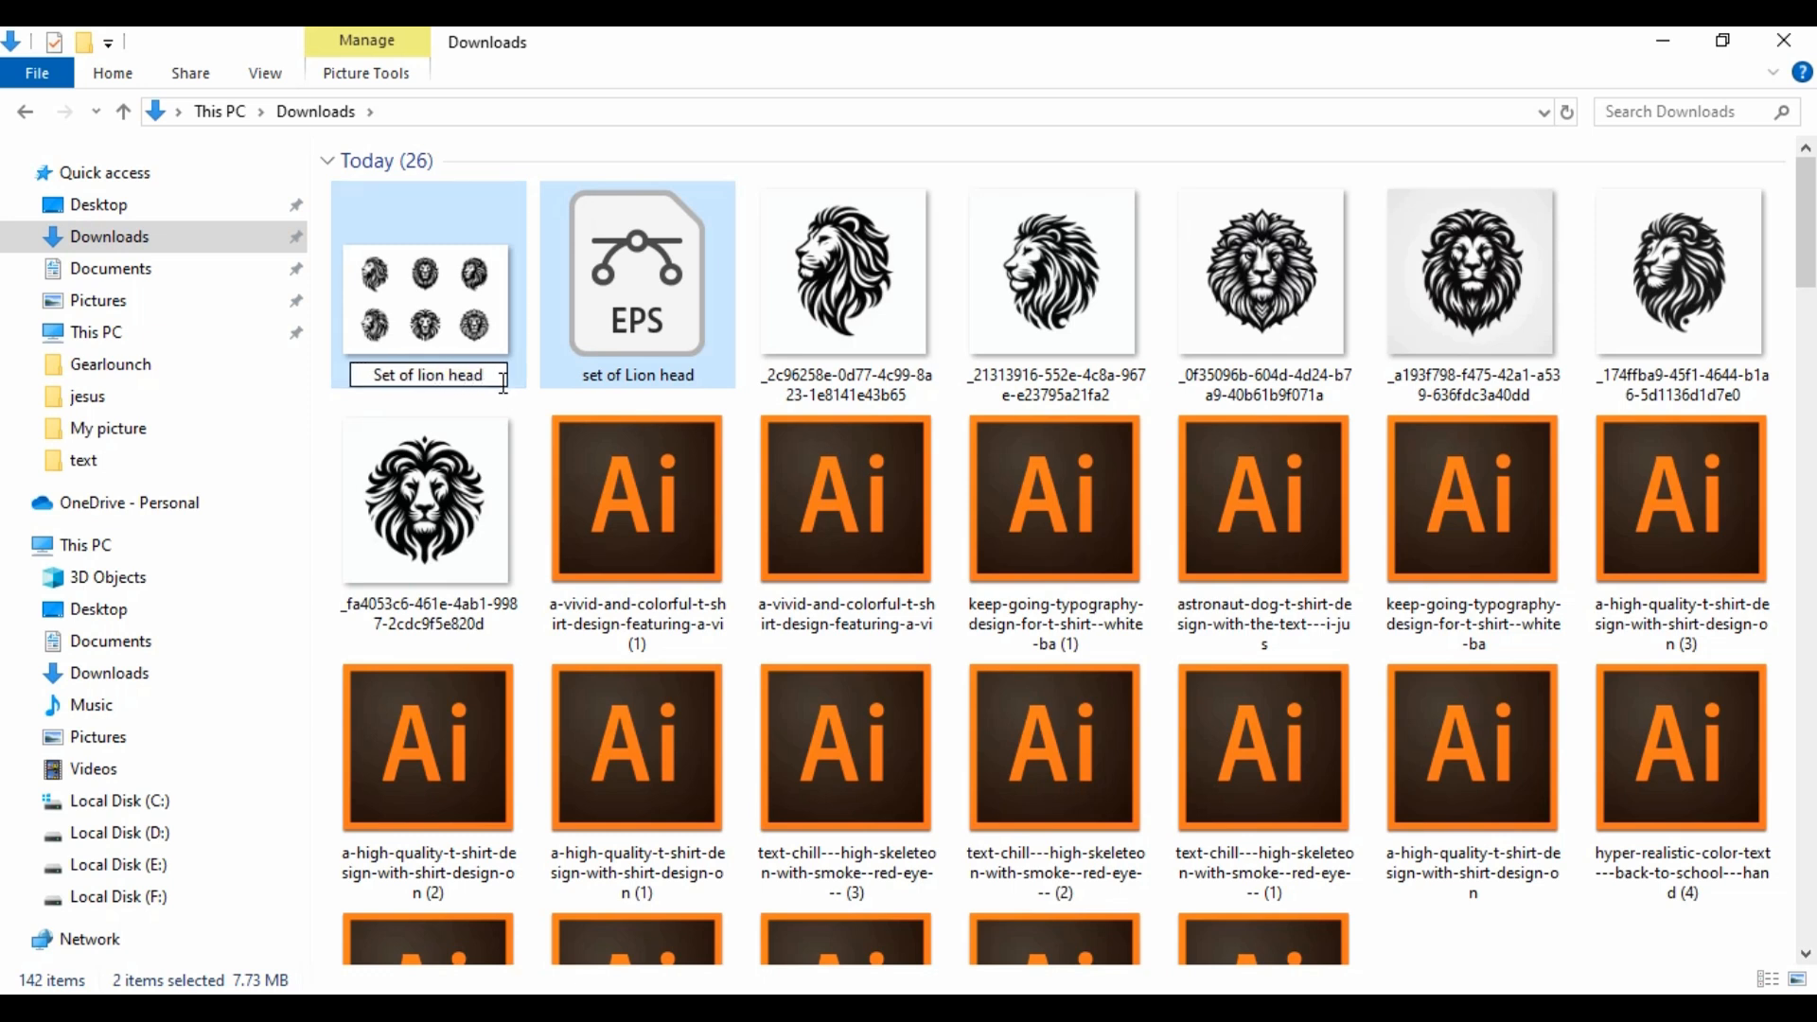
pyautogui.press('Return')
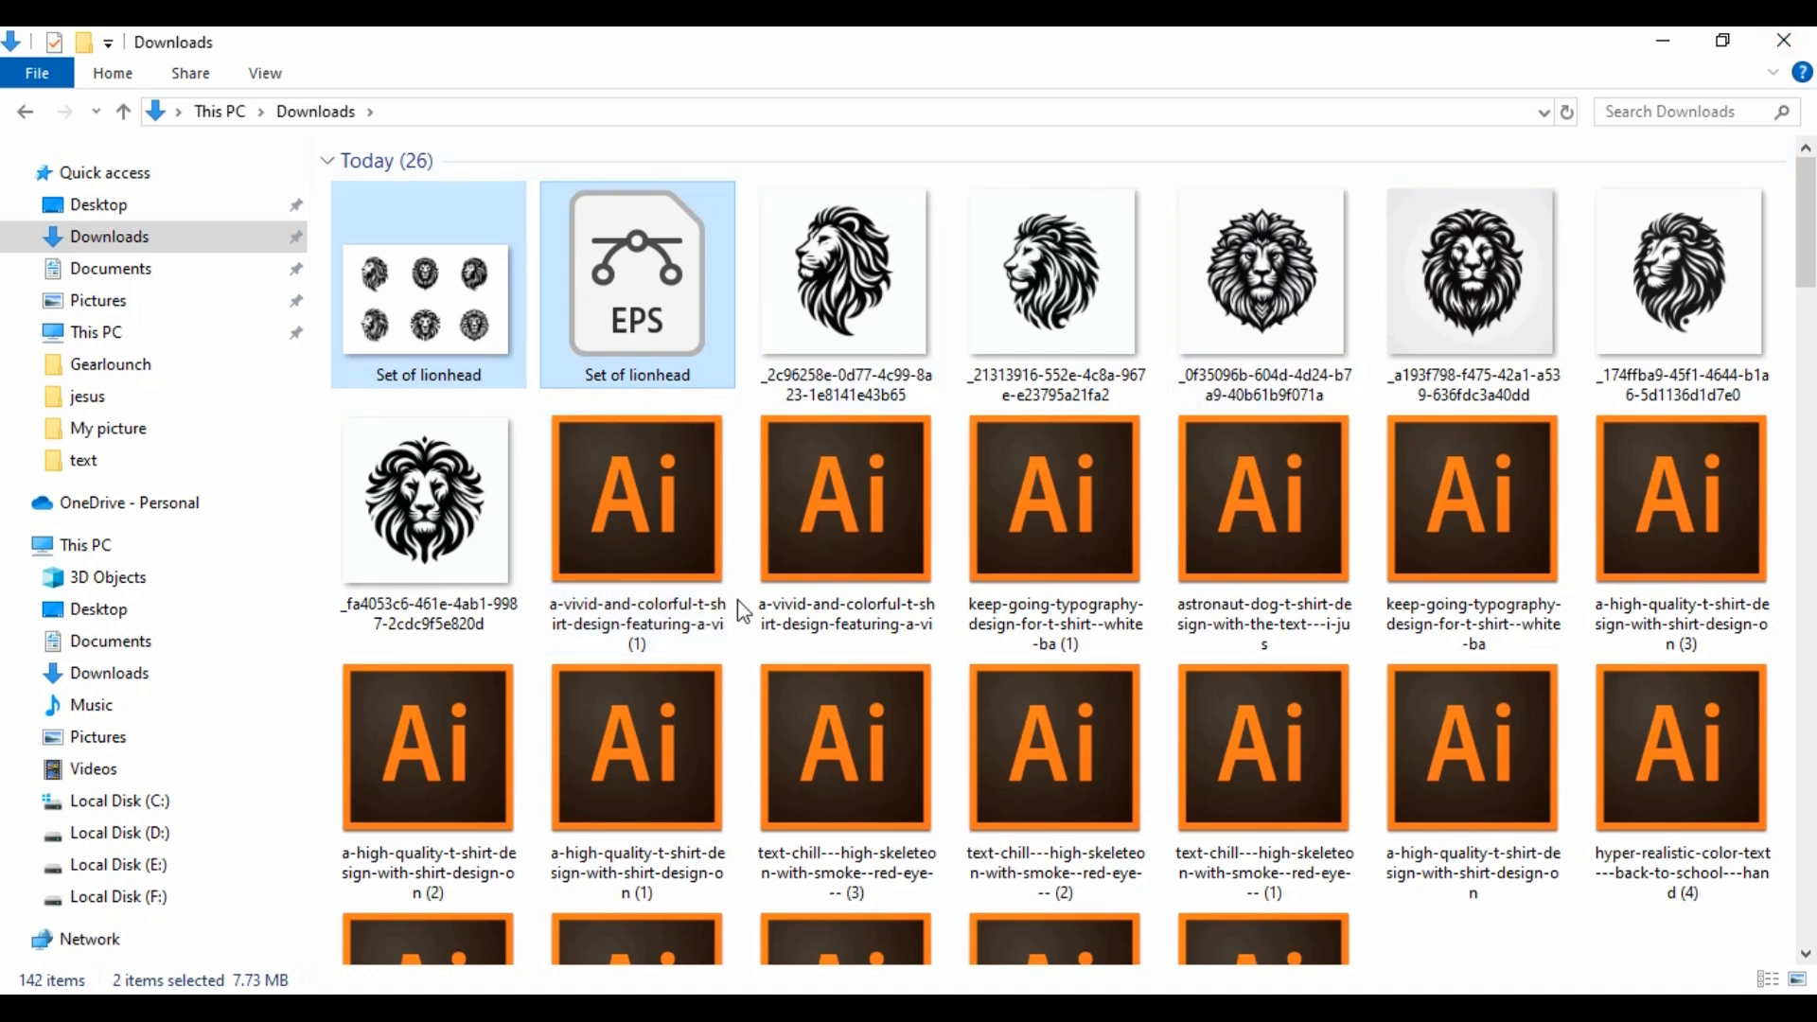
# Return to Freepik Contributor in Chrome and upload the "Set of lionhead" JPG and EPS files together.
pyautogui.hotkey('alt', 'Tab')
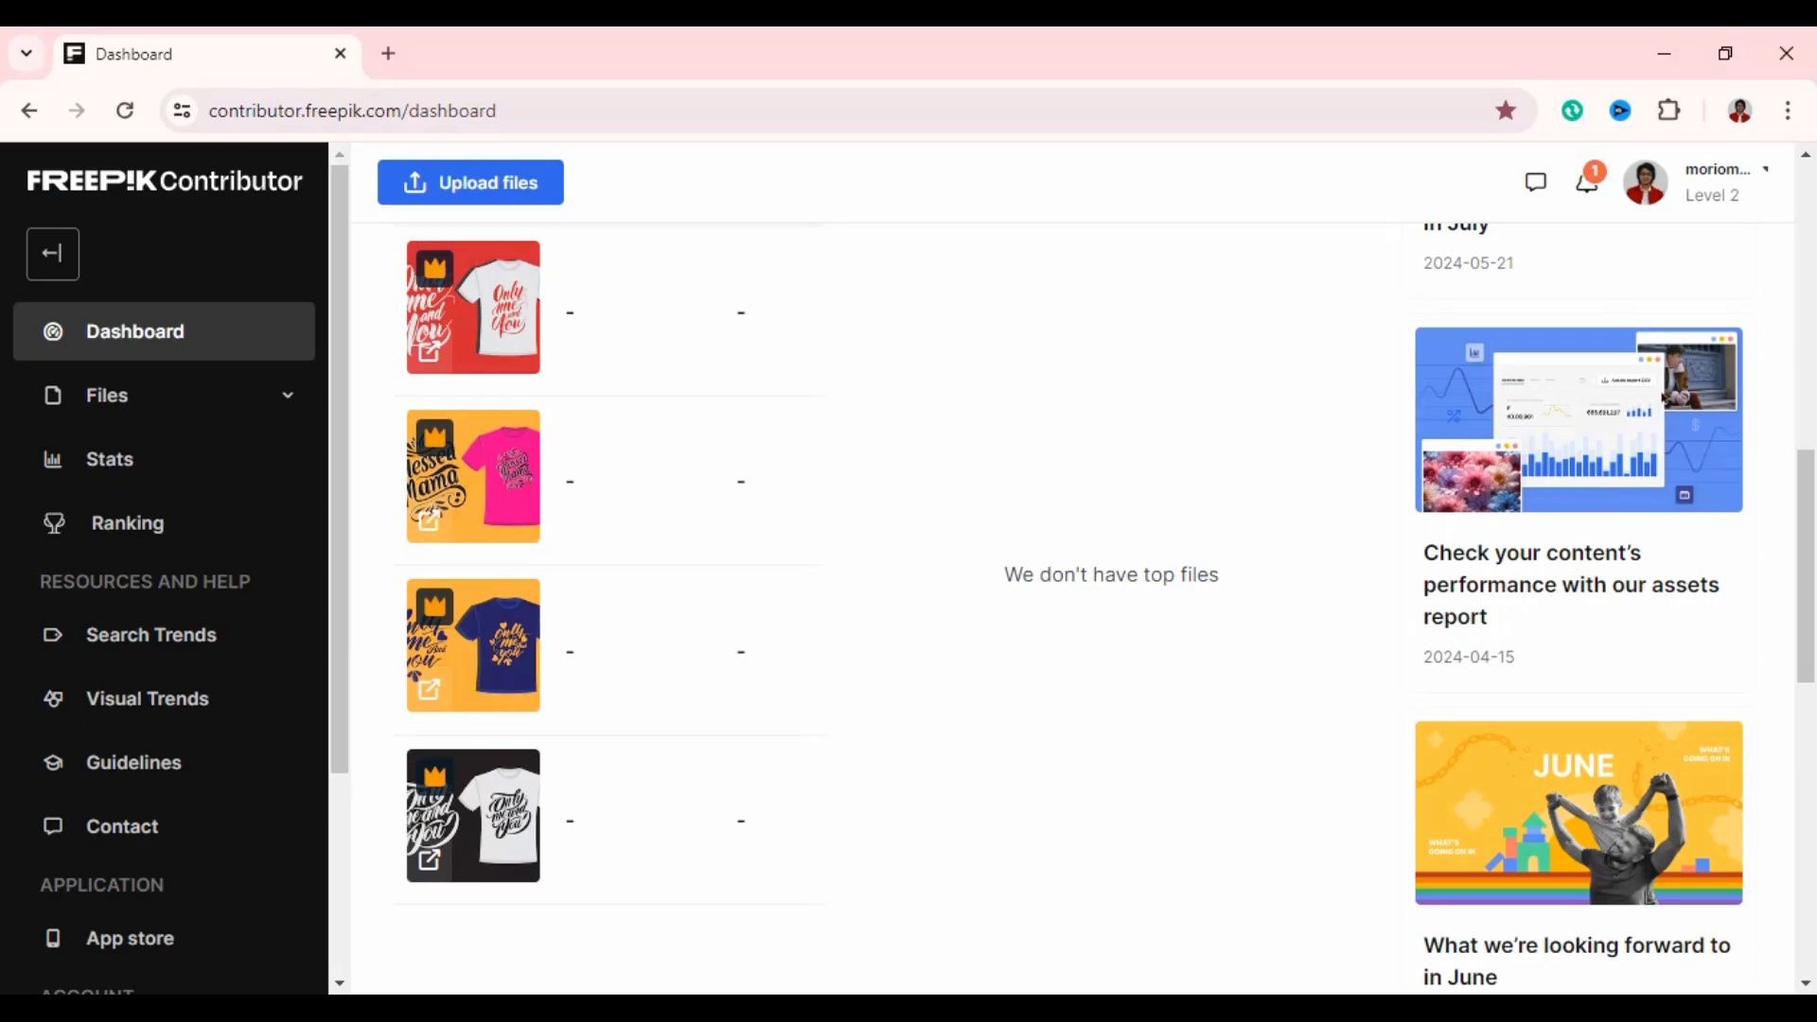
pyautogui.scroll(5, 1029, 495)
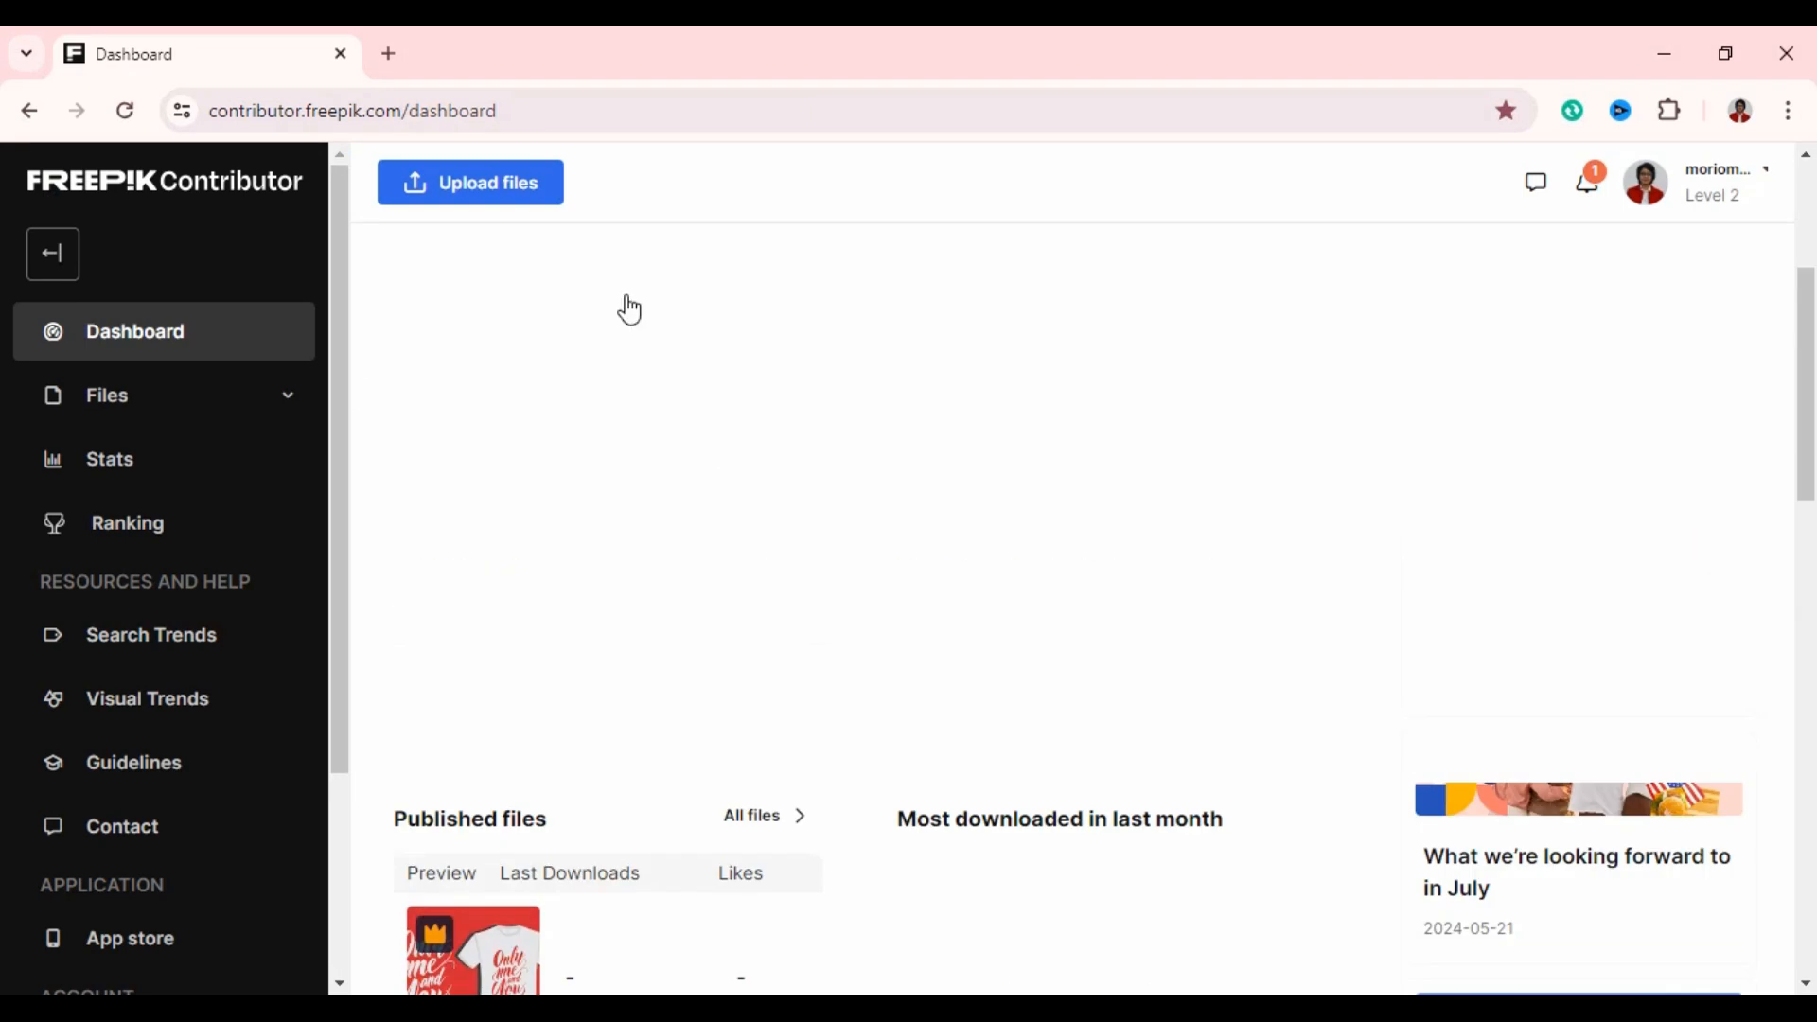
pyautogui.click(537, 185)
pyautogui.click(1491, 653)
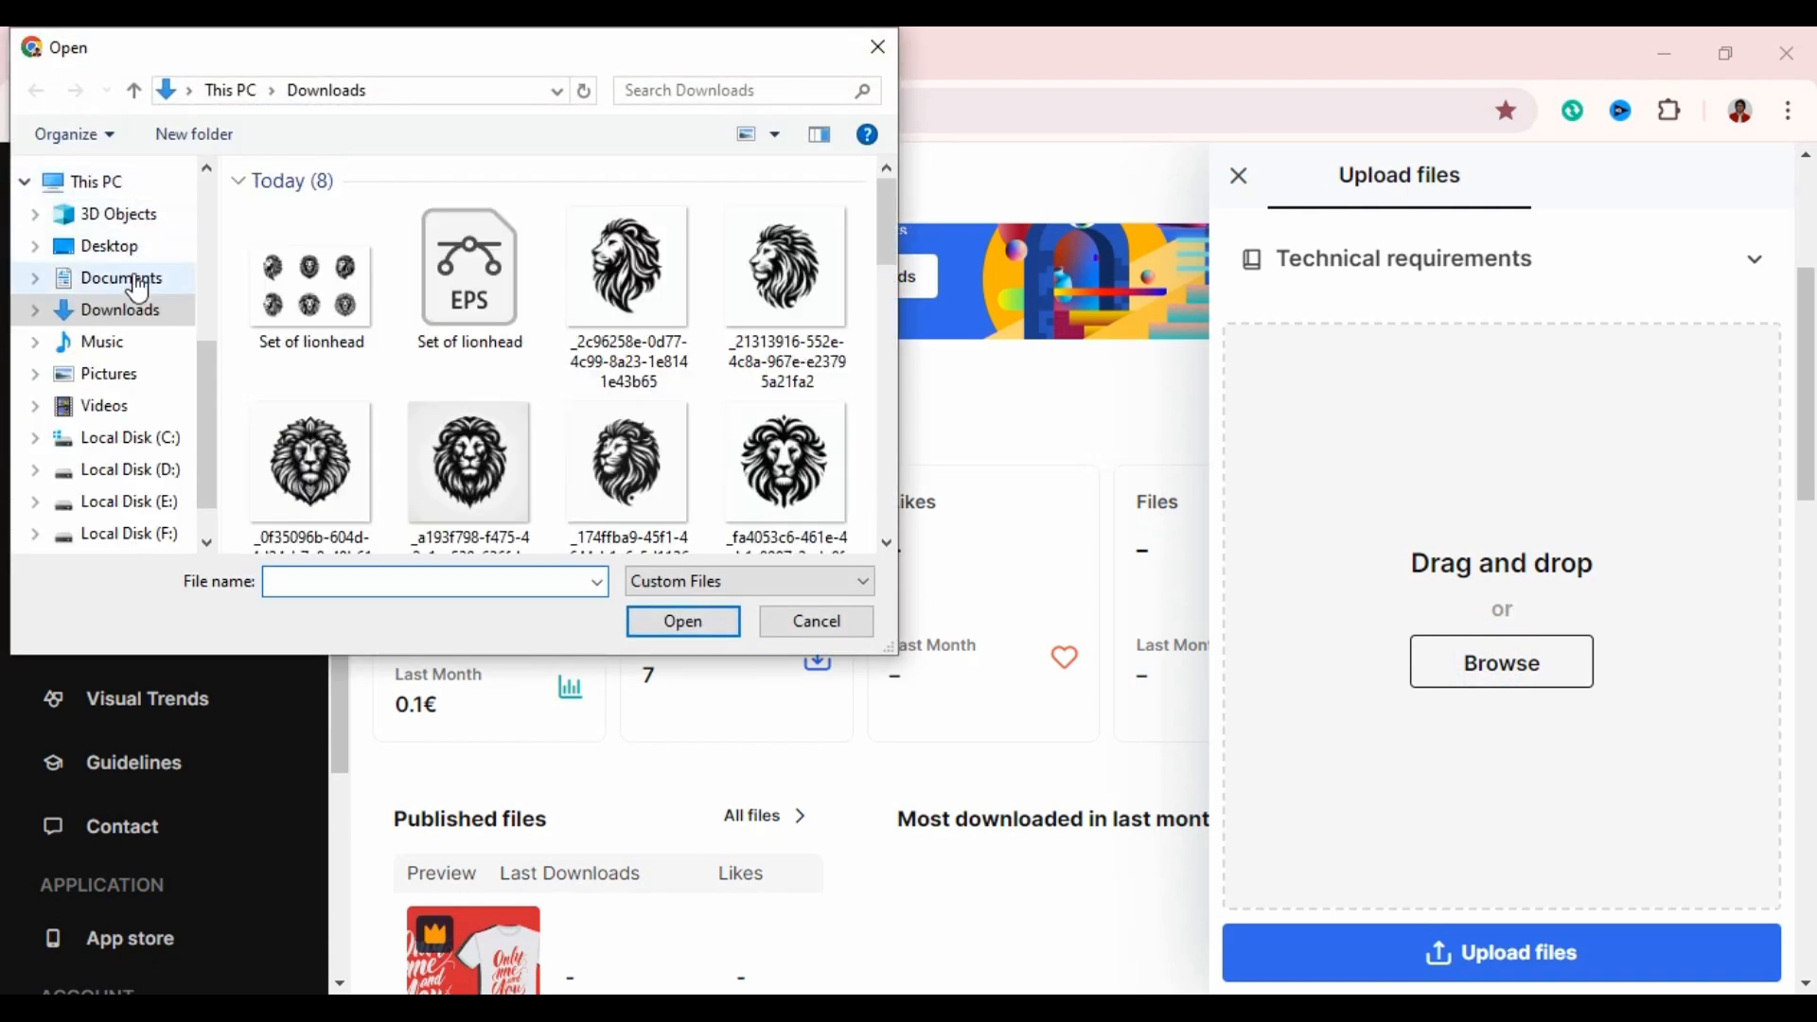
pyautogui.click(278, 315)
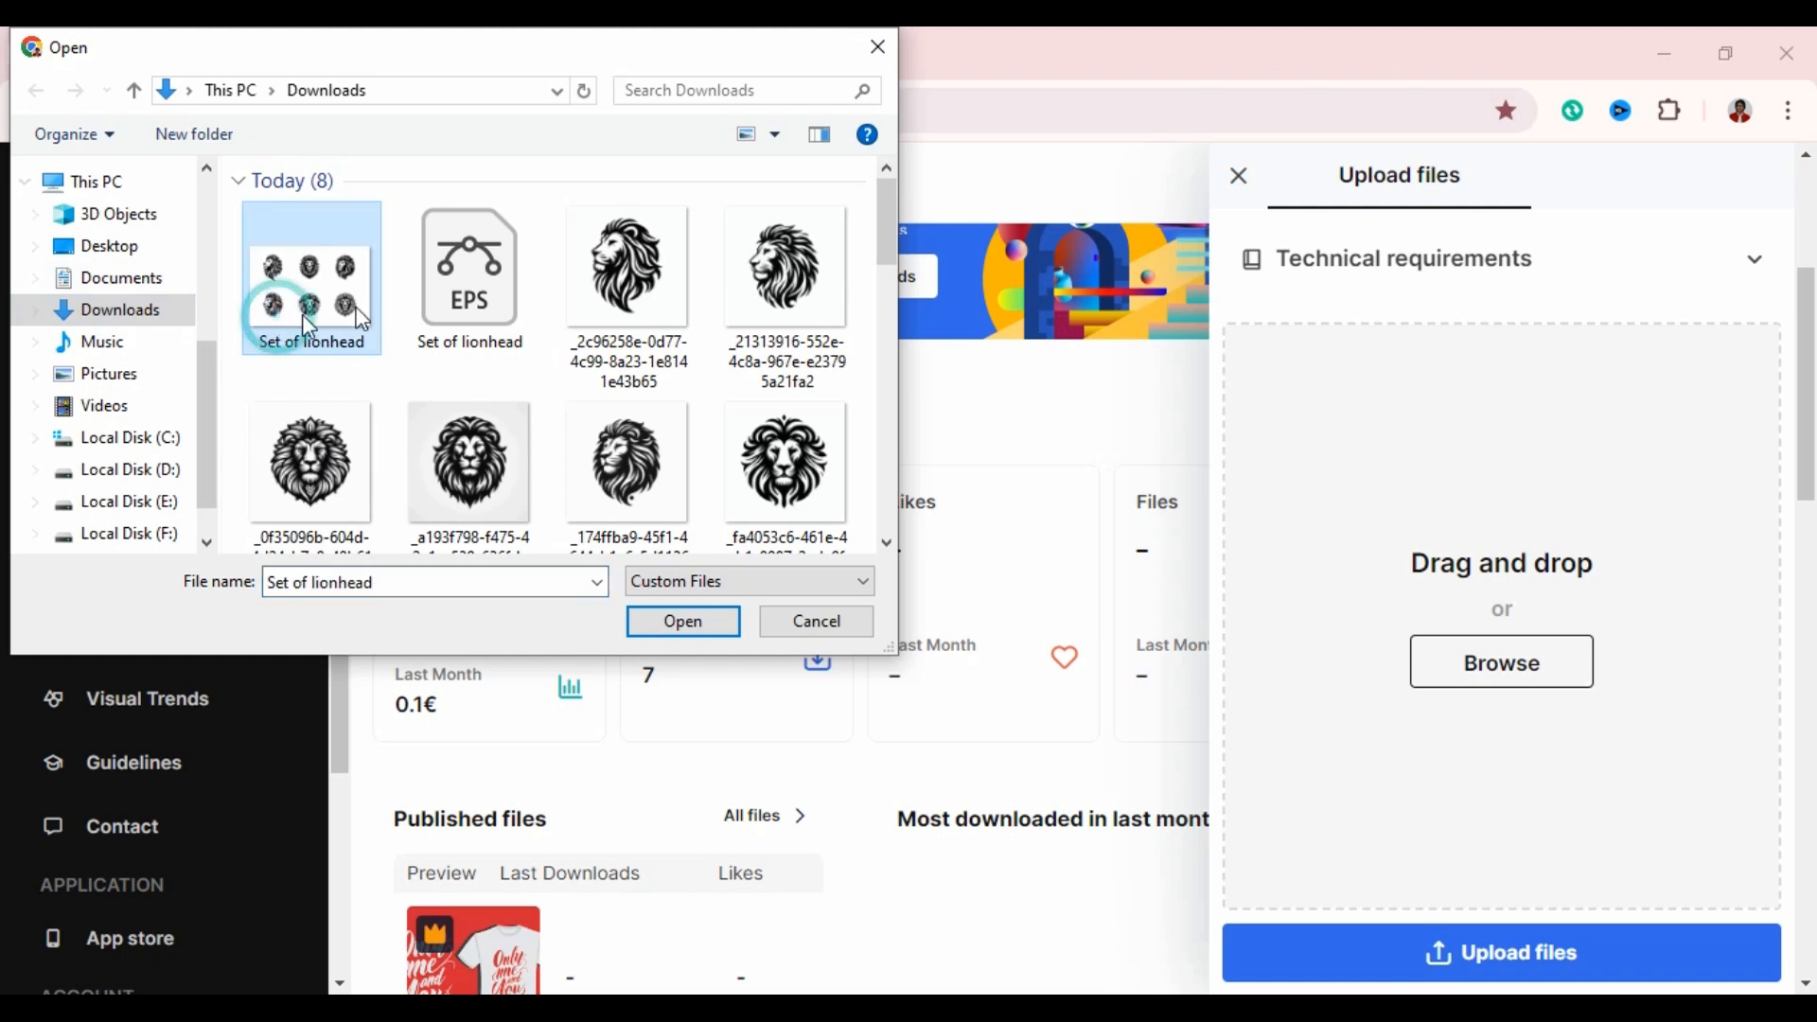
pyautogui.keyDown('ctrl'); pyautogui.click(487, 269); pyautogui.keyUp('ctrl')
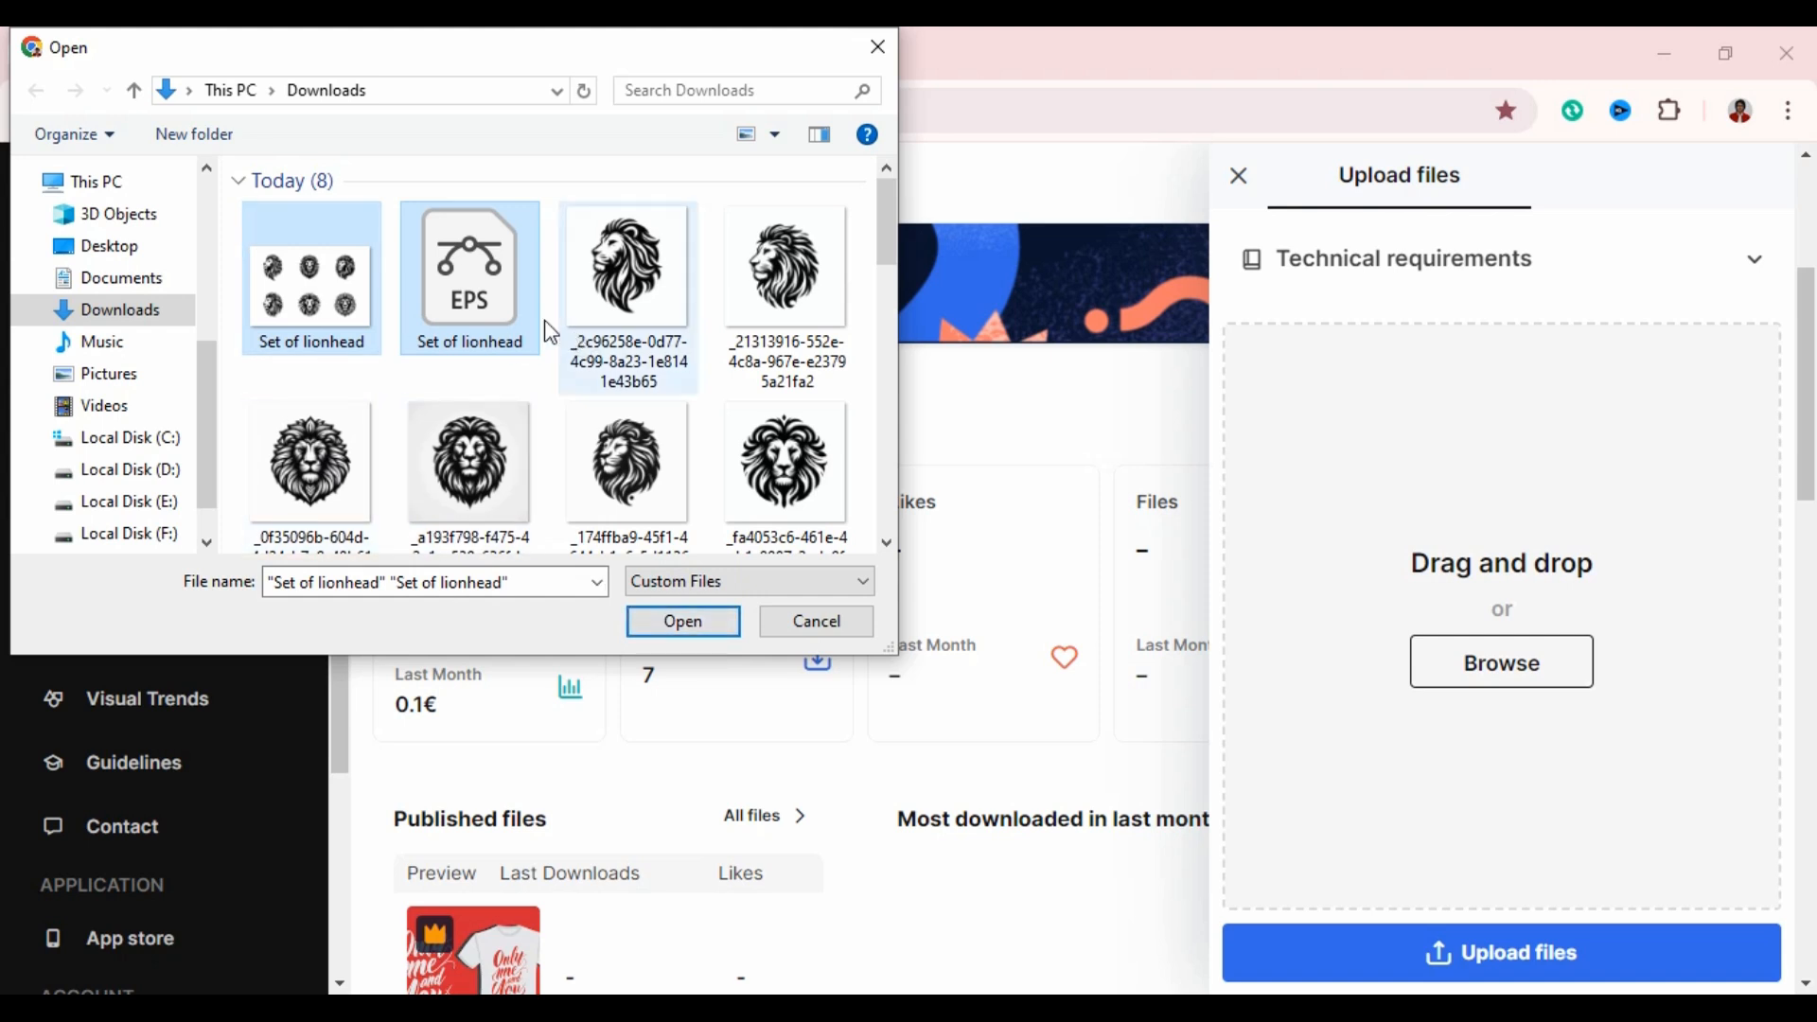
pyautogui.click(688, 626)
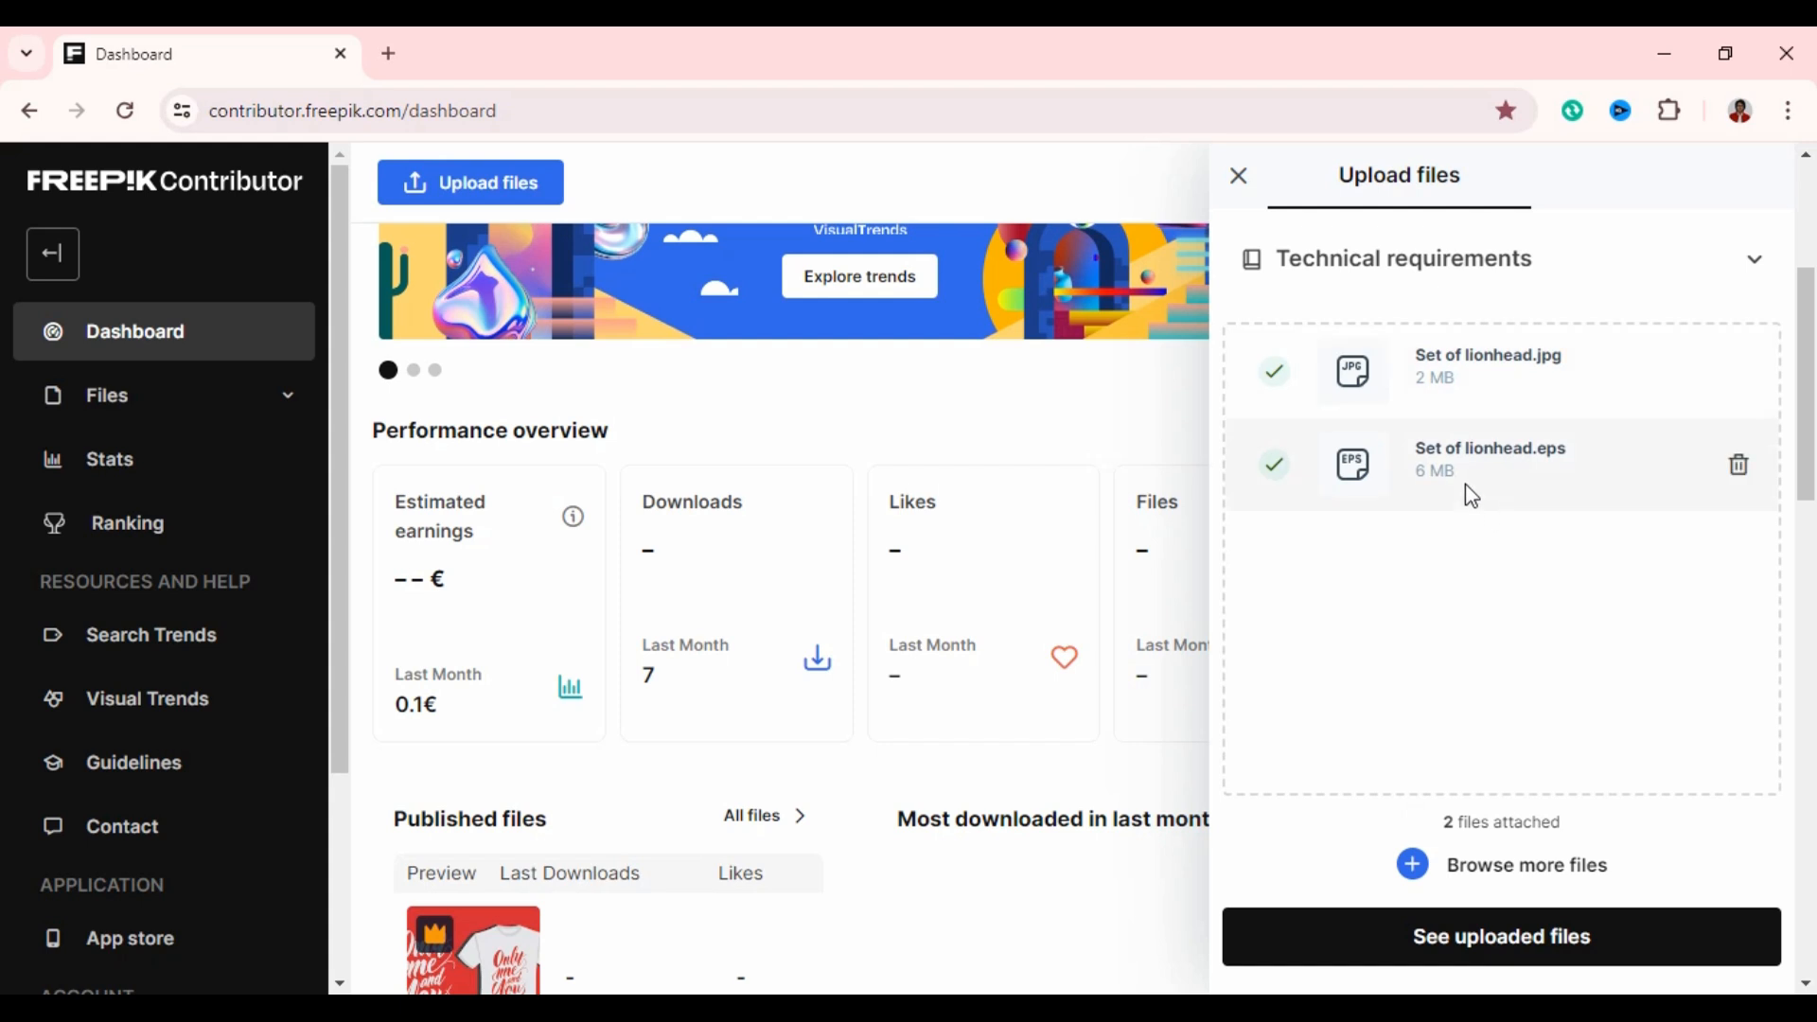
# Open the list of uploaded files and select the "Set of lionhead" file for editing its details.
pyautogui.click(1457, 949)
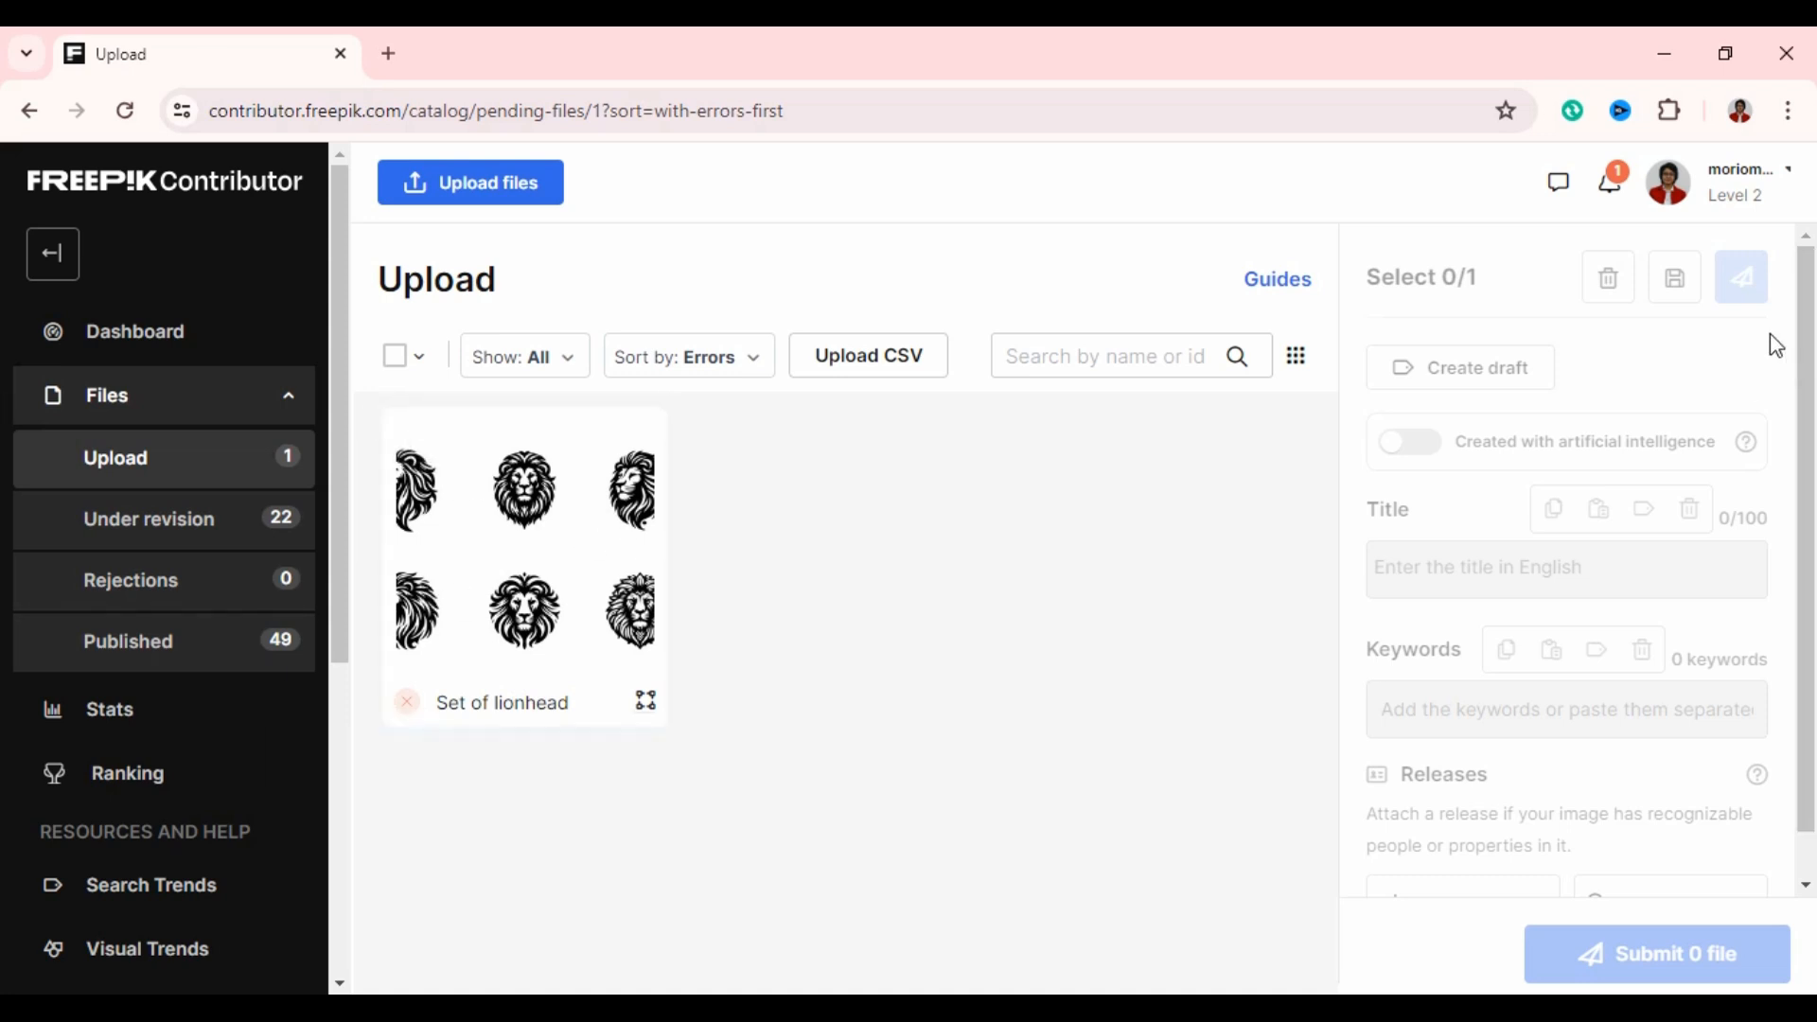
pyautogui.scroll(-1, 1701, 559)
pyautogui.scroll(1, 1703, 634)
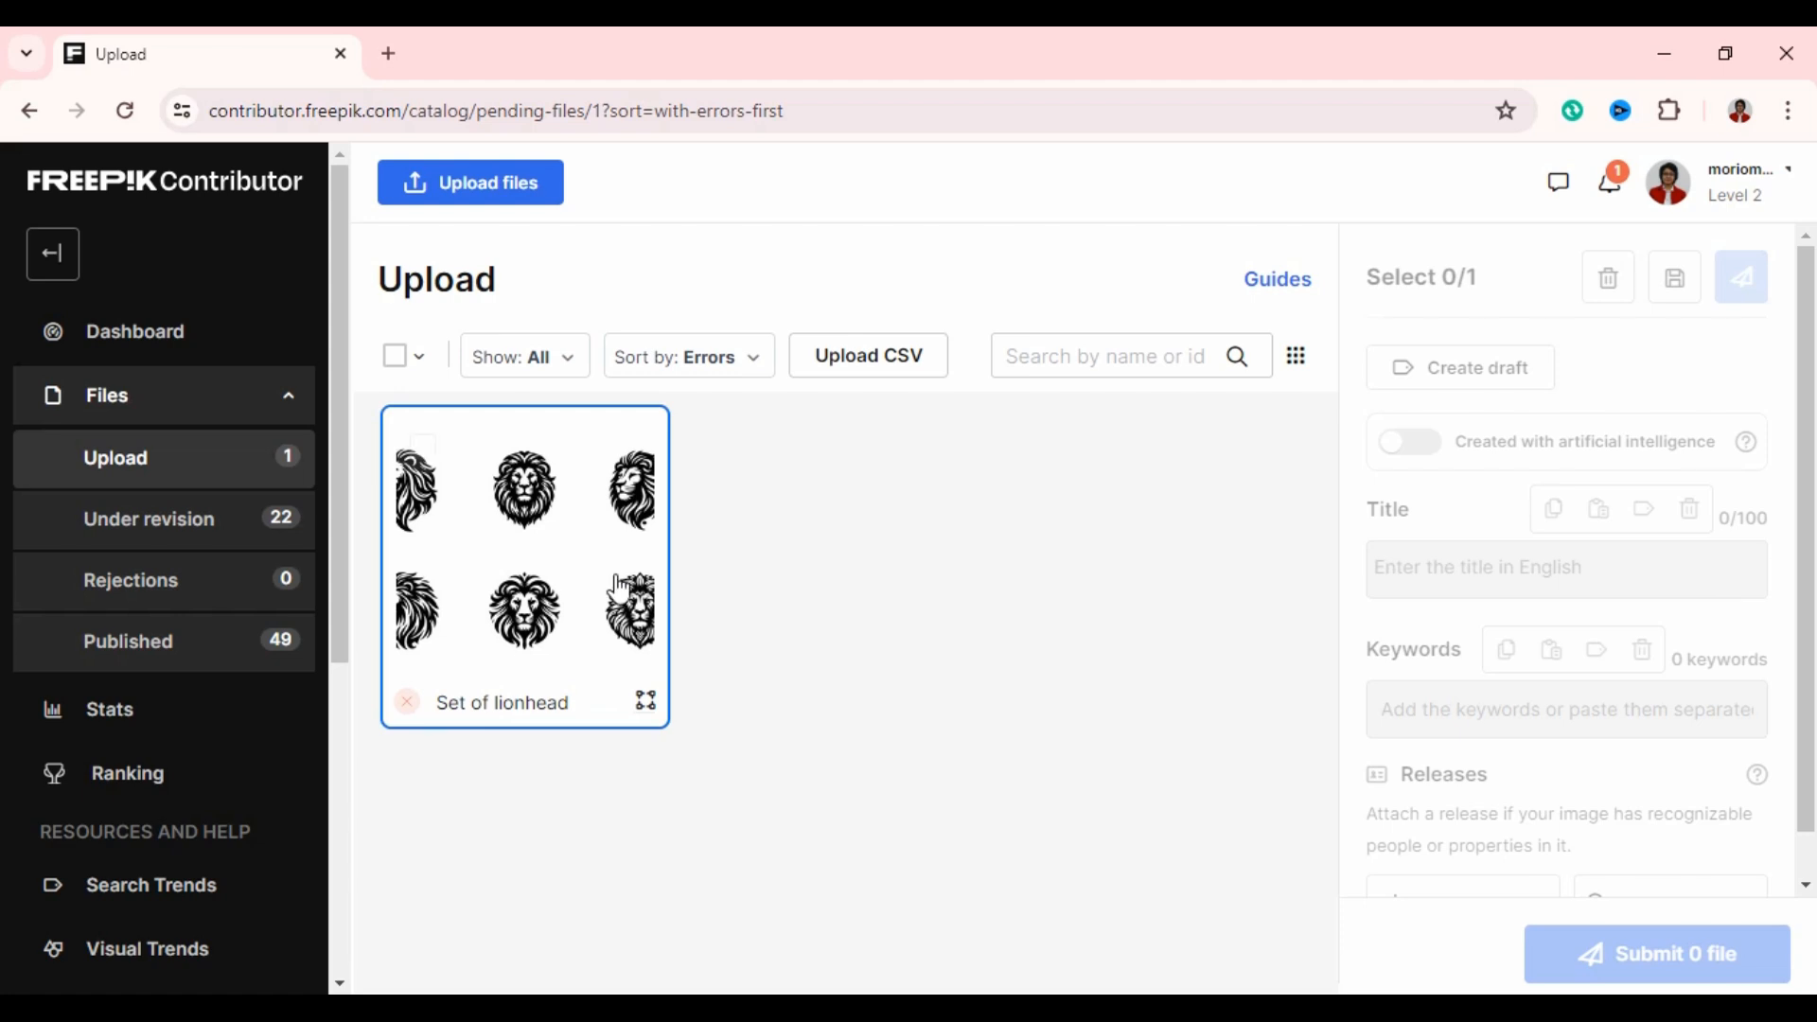
pyautogui.scroll(-1, 1500, 640)
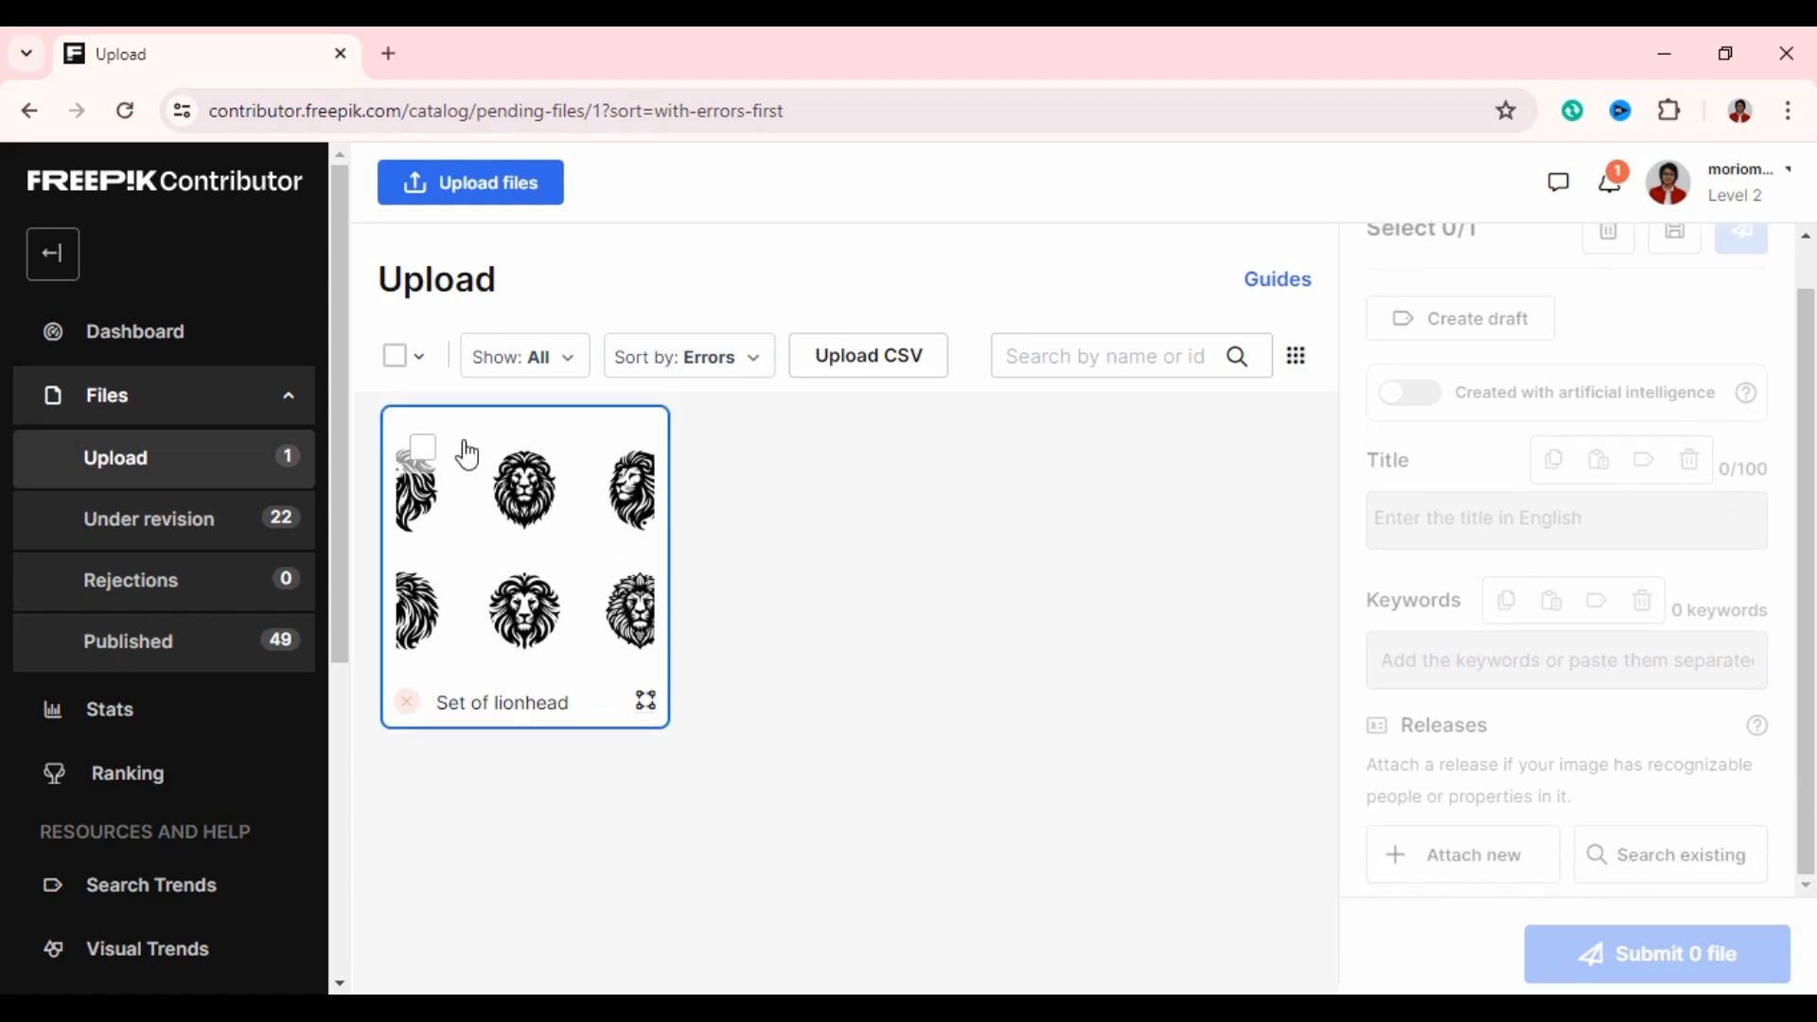
pyautogui.click(422, 447)
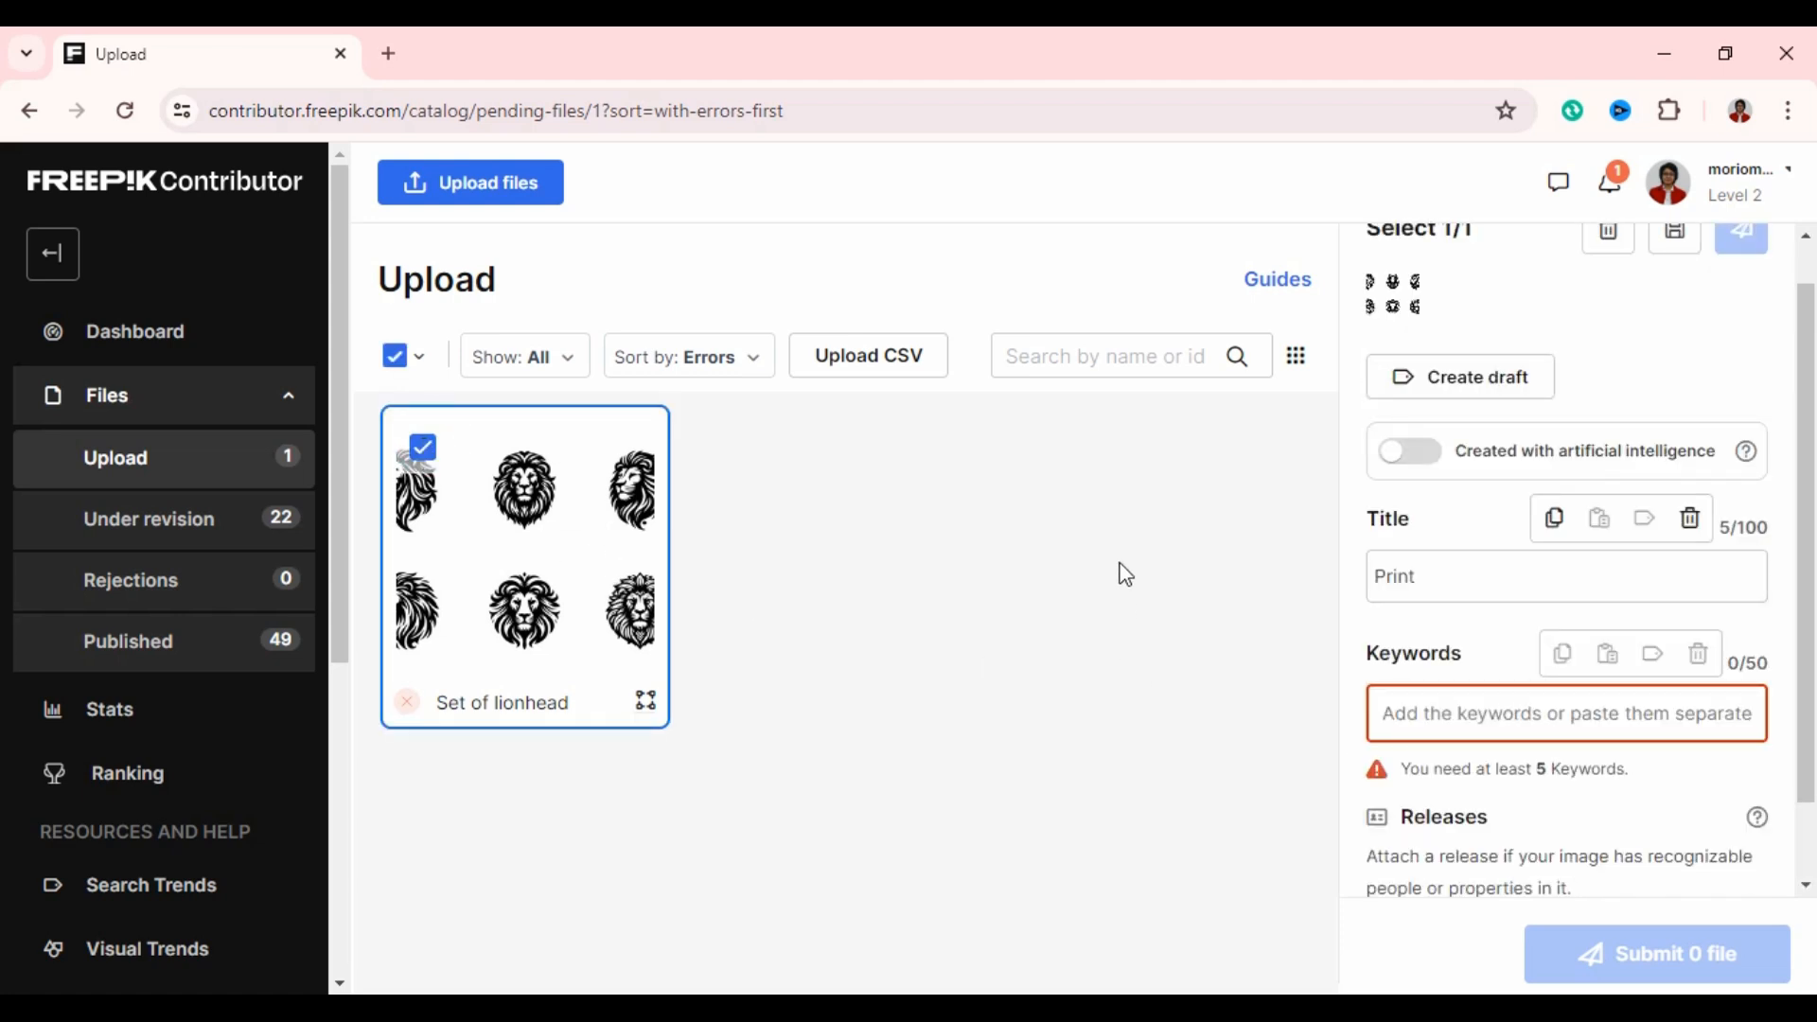
# Review the title and keywords fields of the selected lion set.
pyautogui.scroll(-1, 1613, 515)
pyautogui.scroll(2, 1612, 636)
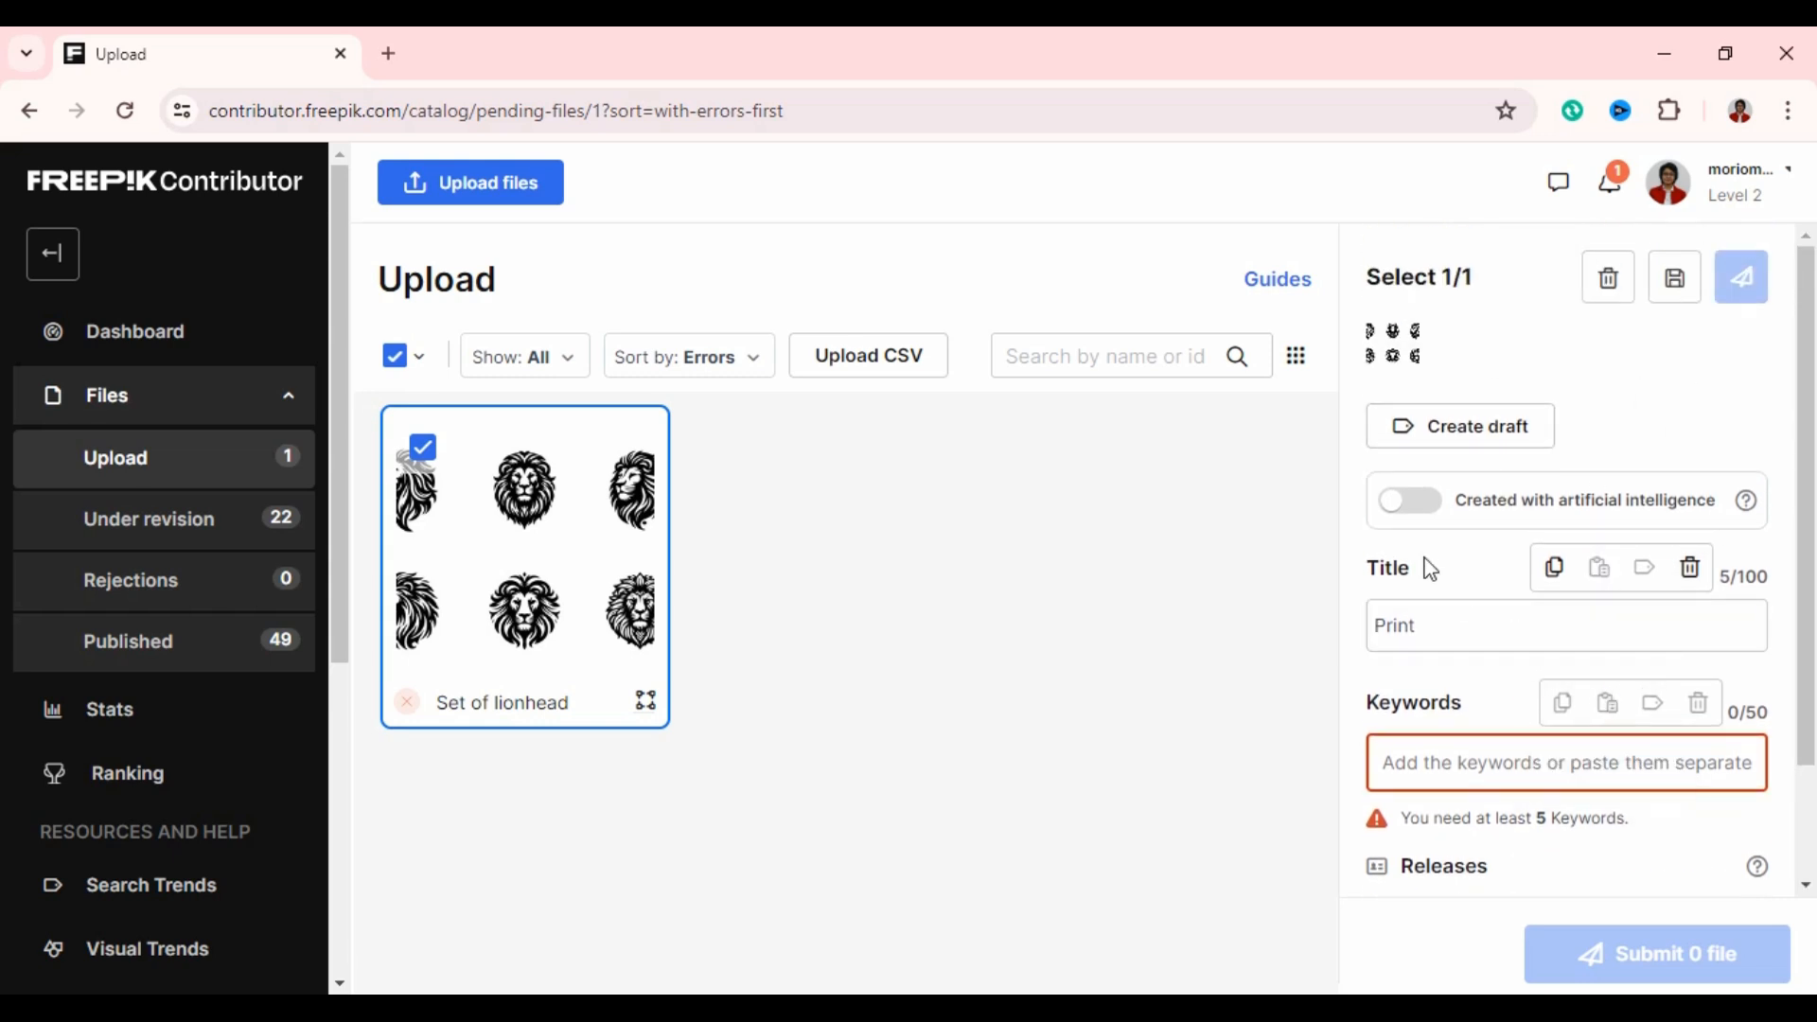
pyautogui.moveTo(1463, 625); pyautogui.dragTo(1338, 616)
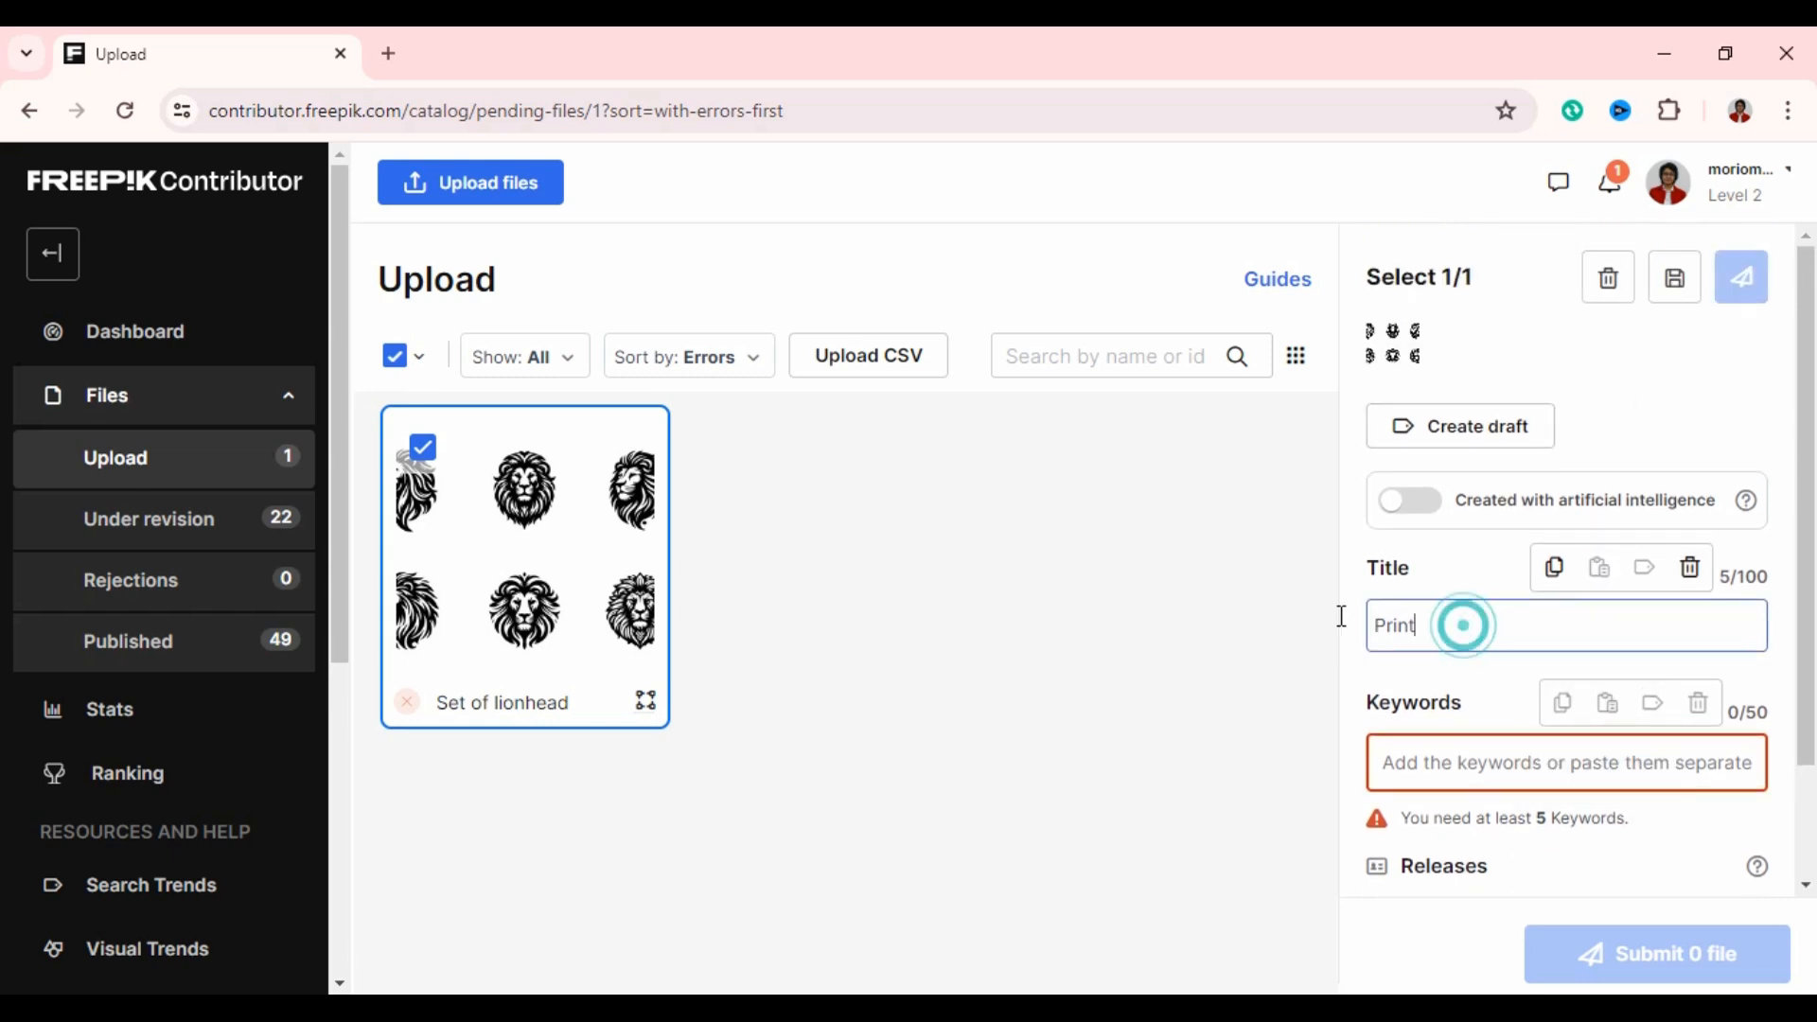
pyautogui.click(1443, 748)
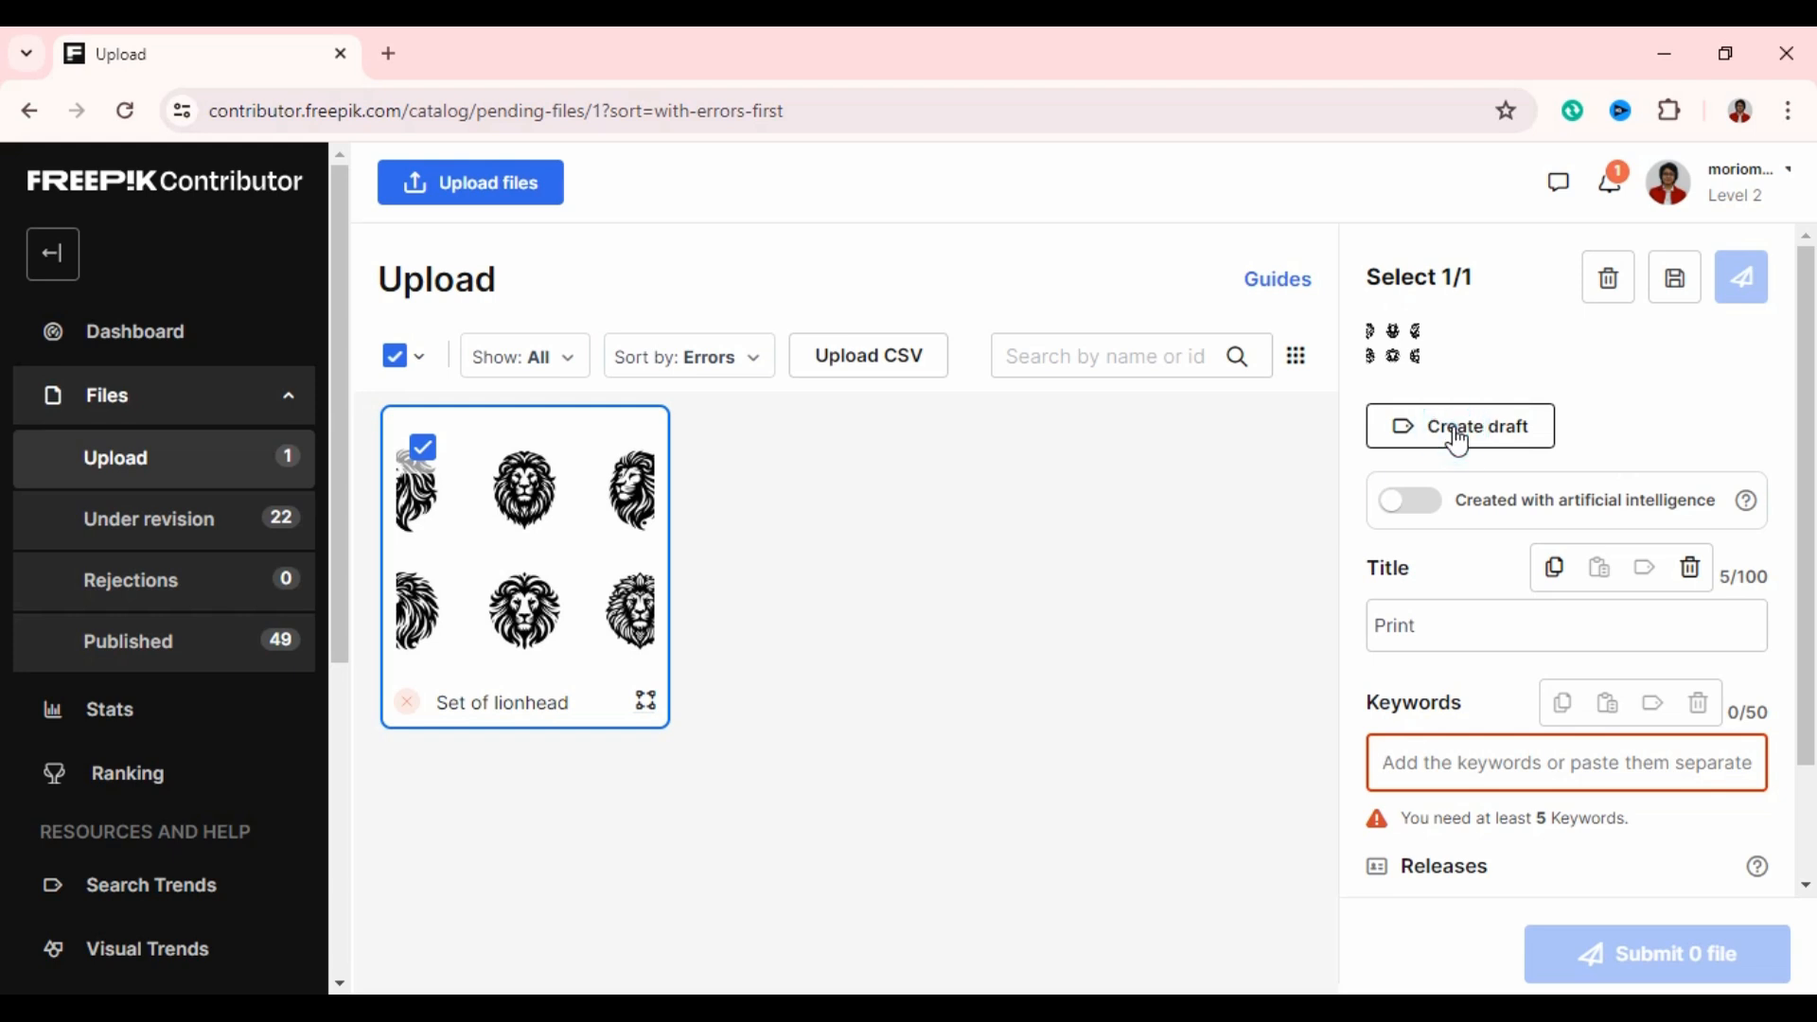
# Open the metadata draft editor and clear the pizza title and all its pizza keywords.
pyautogui.click(1487, 428)
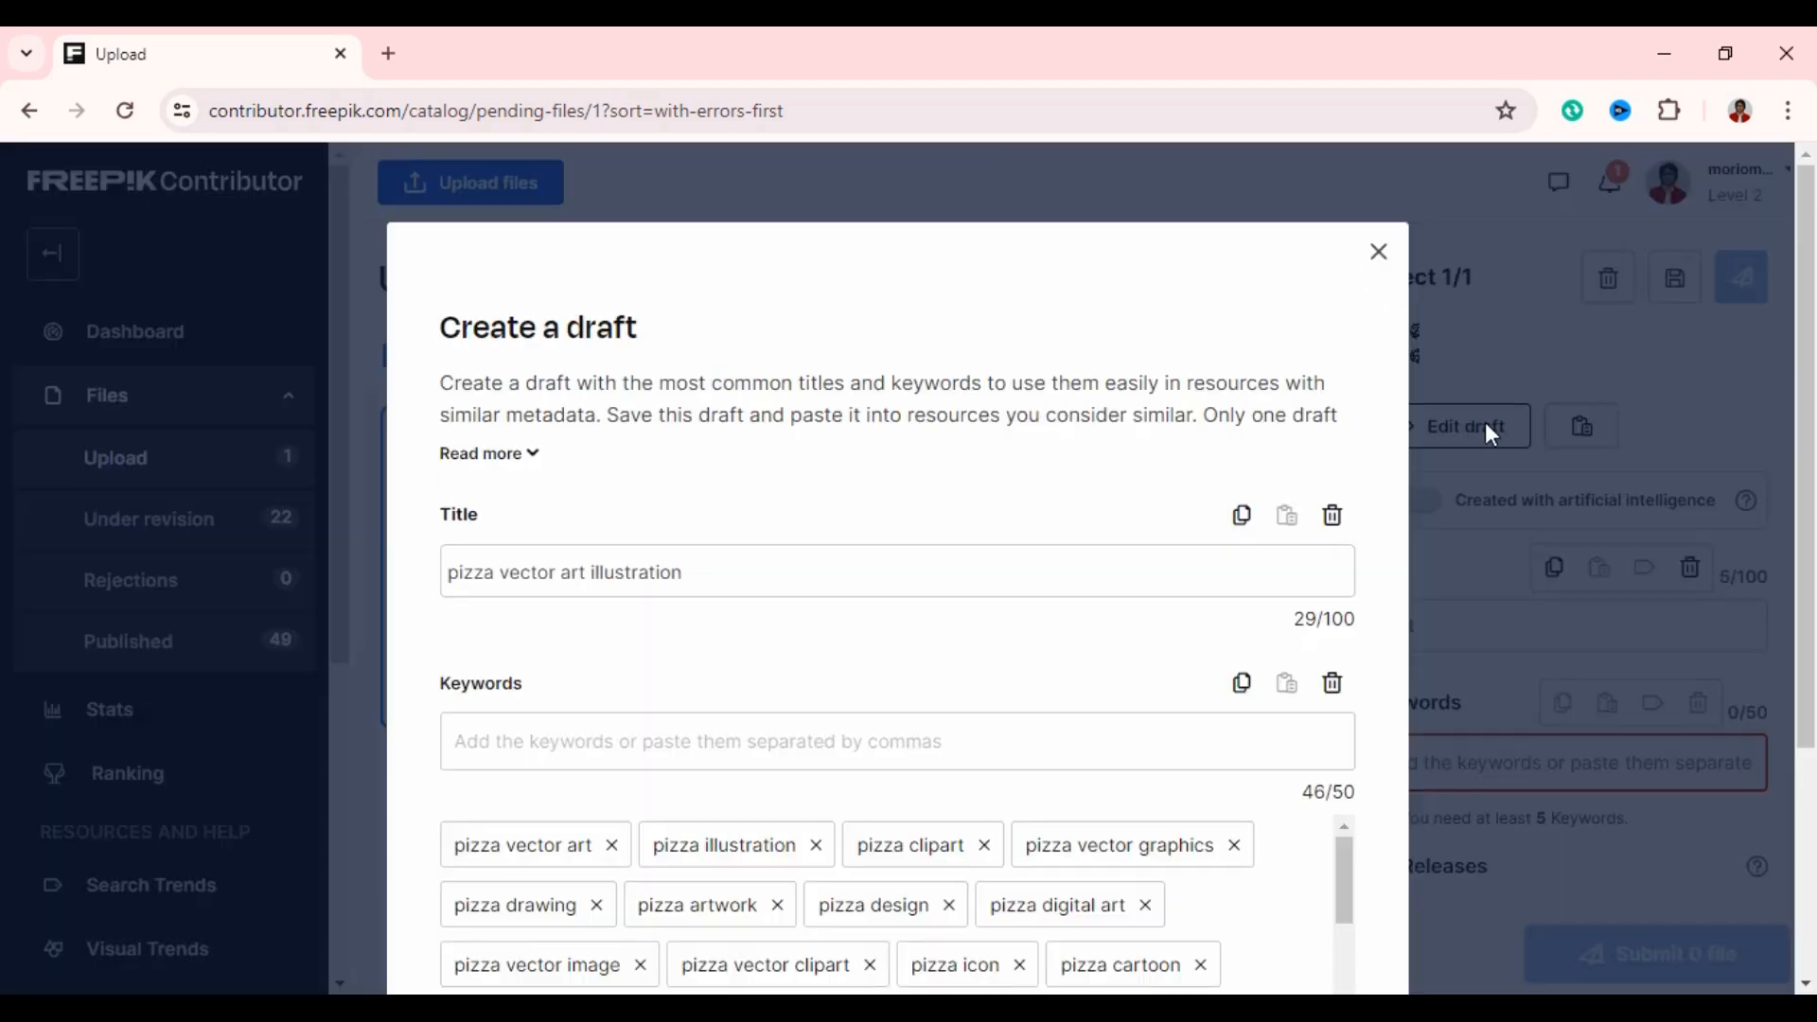
pyautogui.scroll(-3, 785, 596)
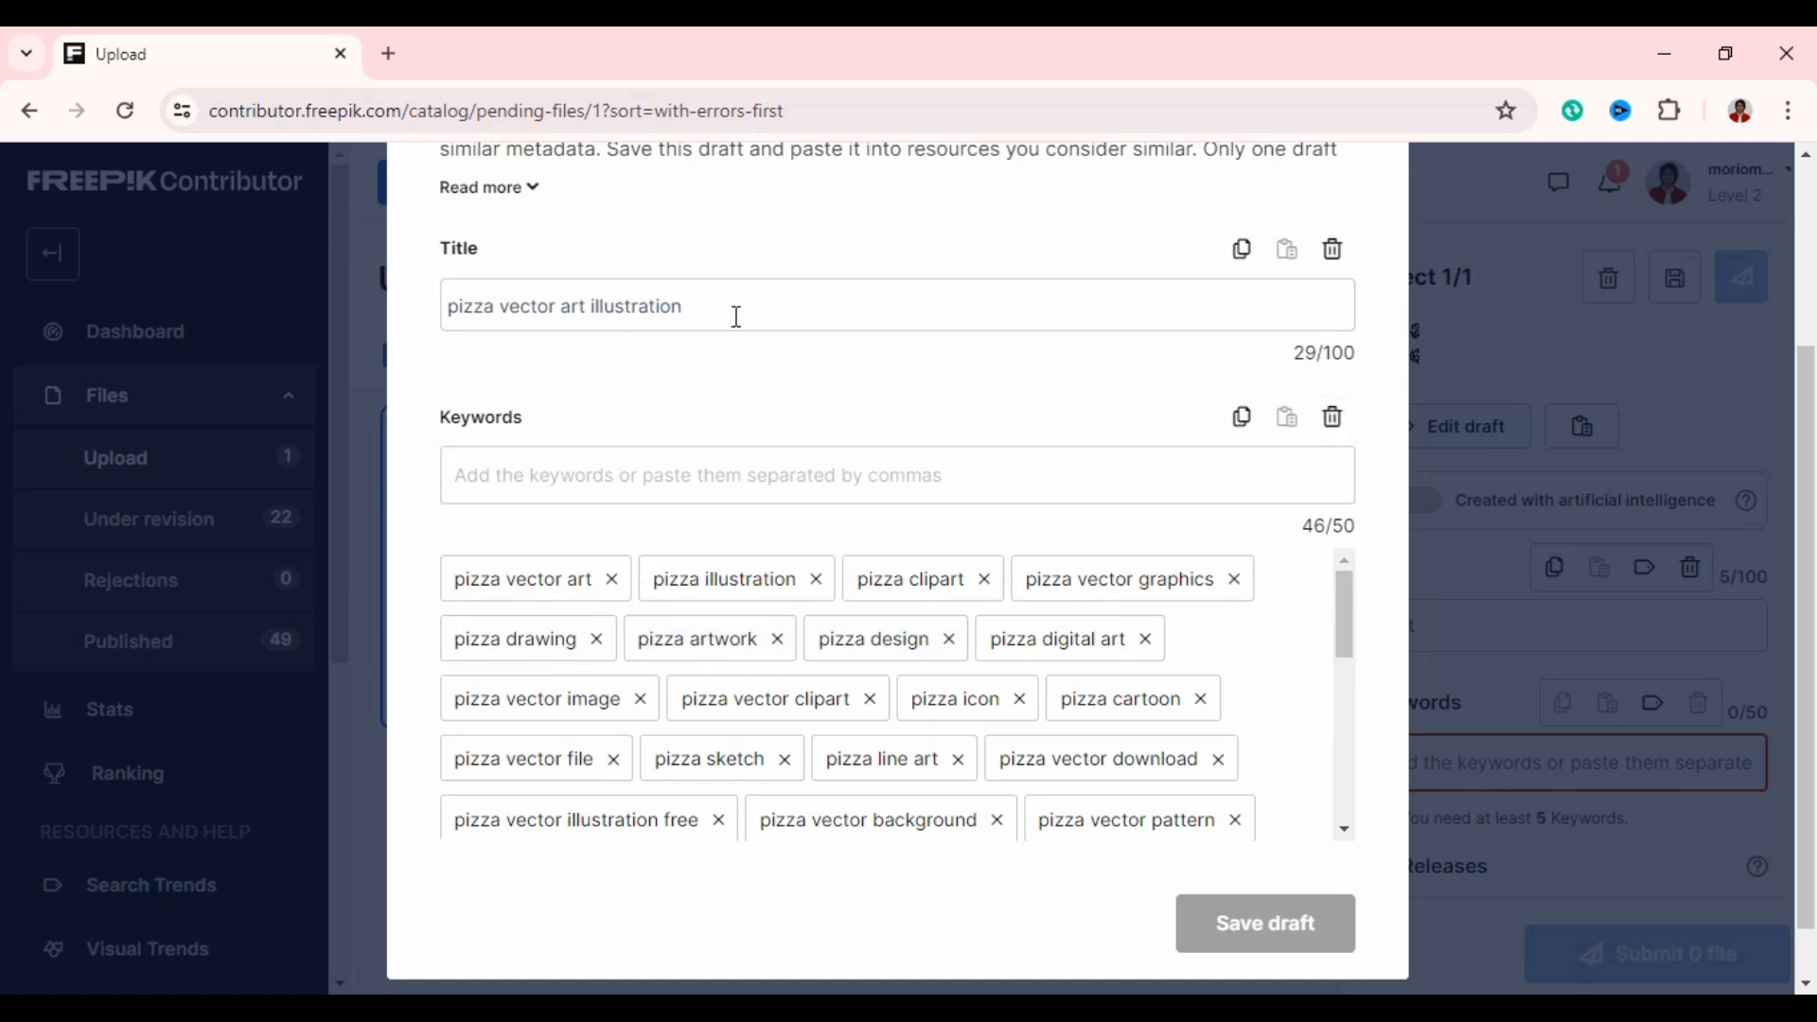
pyautogui.click(1330, 252)
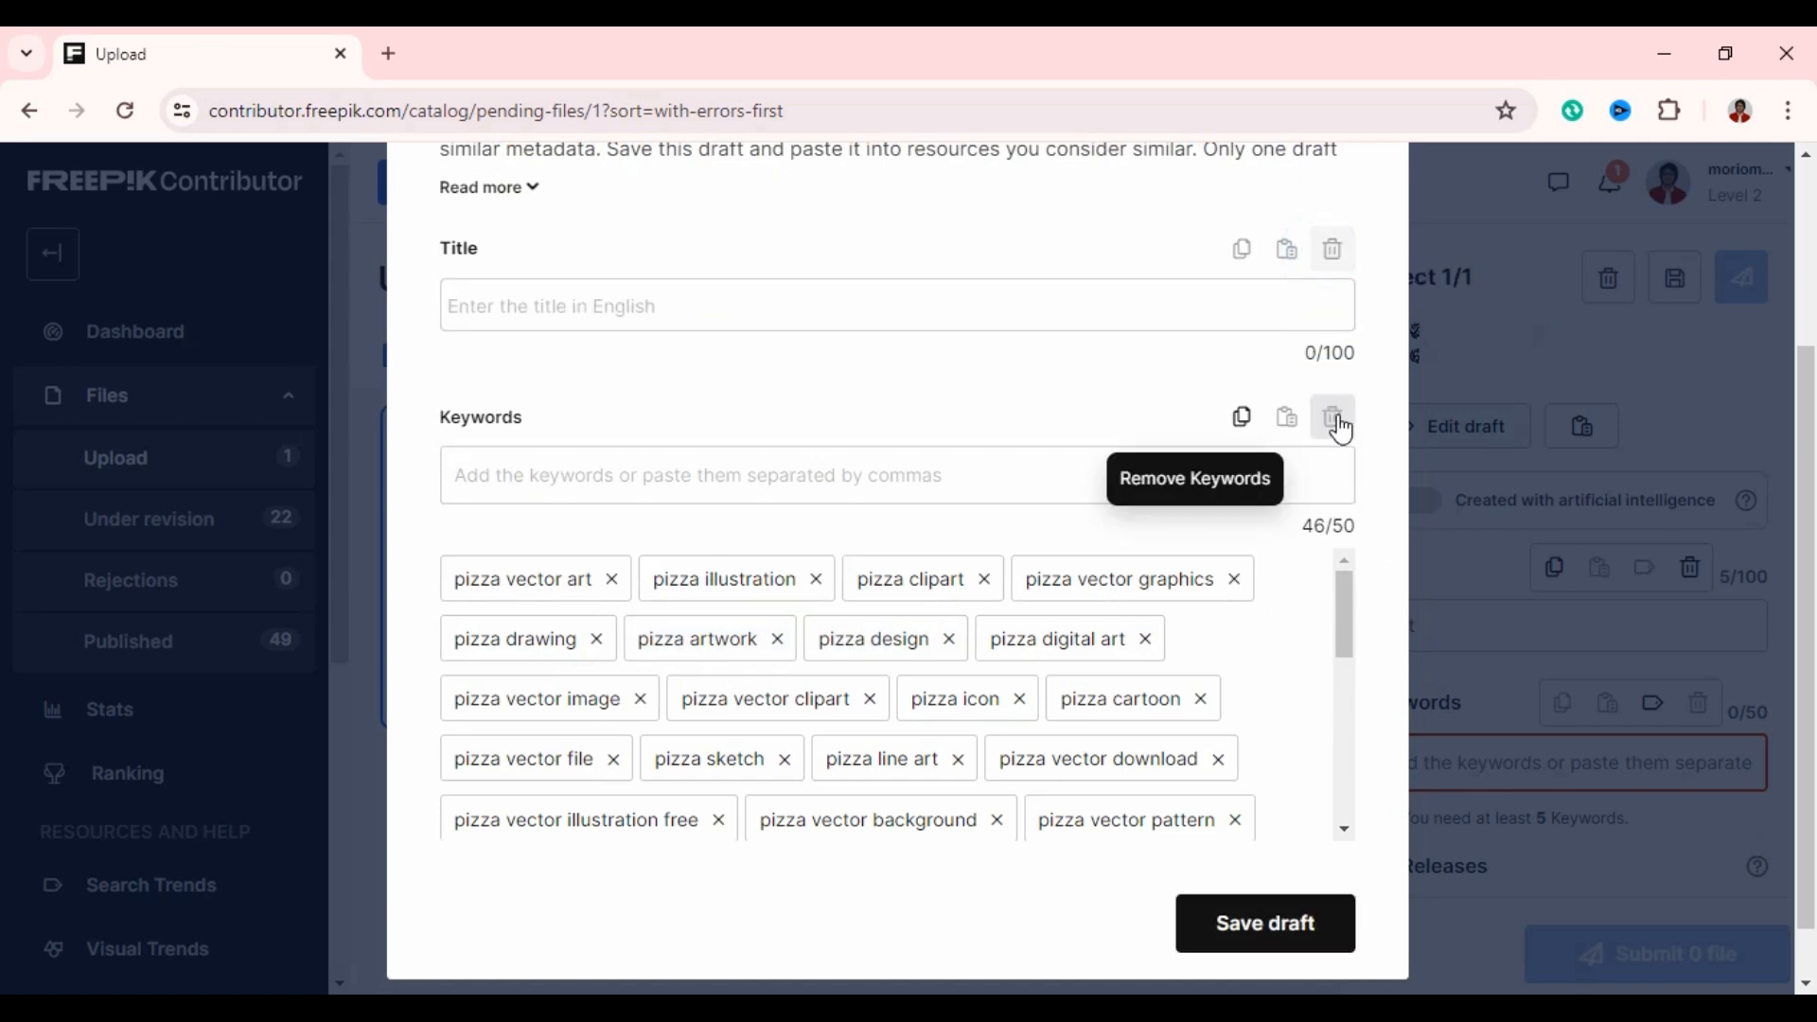
pyautogui.click(1331, 416)
# Enter "set of lion head silhouette vector art illustration" as the draft's title.
pyautogui.click(650, 580)
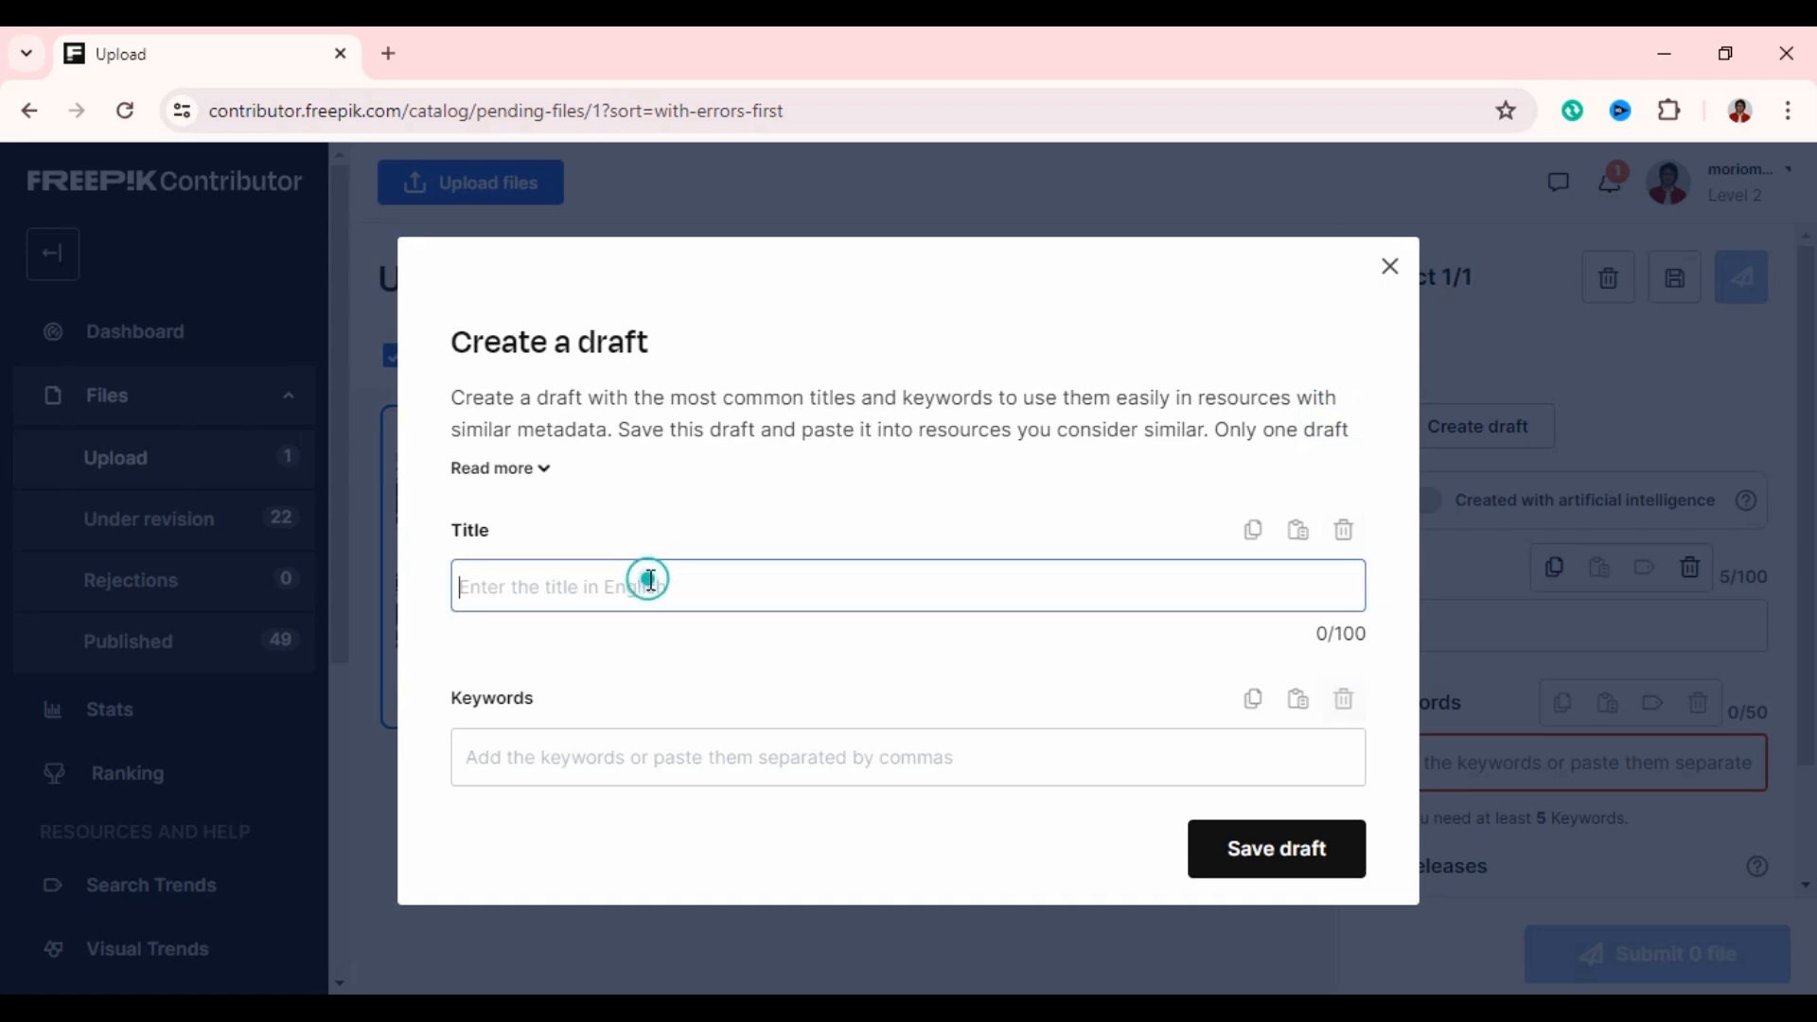
pyautogui.write('set of lion head ')
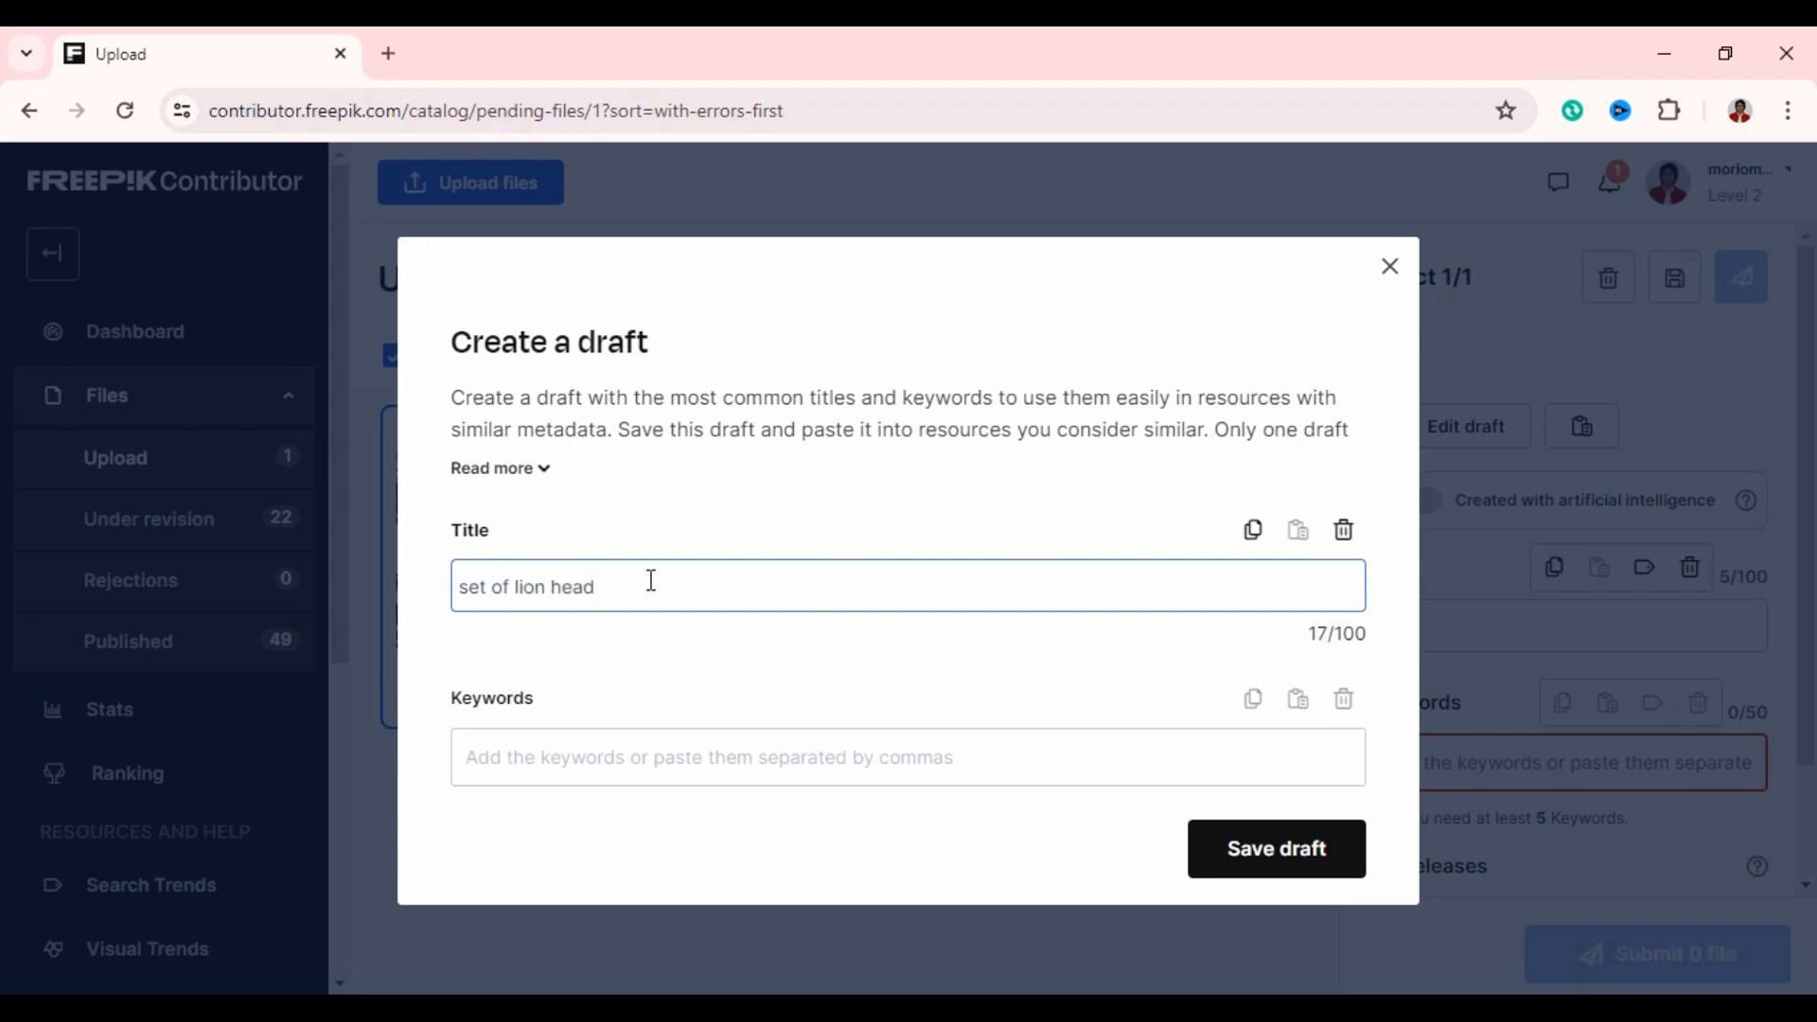
pyautogui.write('silhouette vecto')
pyautogui.press('BackSpace')
pyautogui.write('r art illustr')
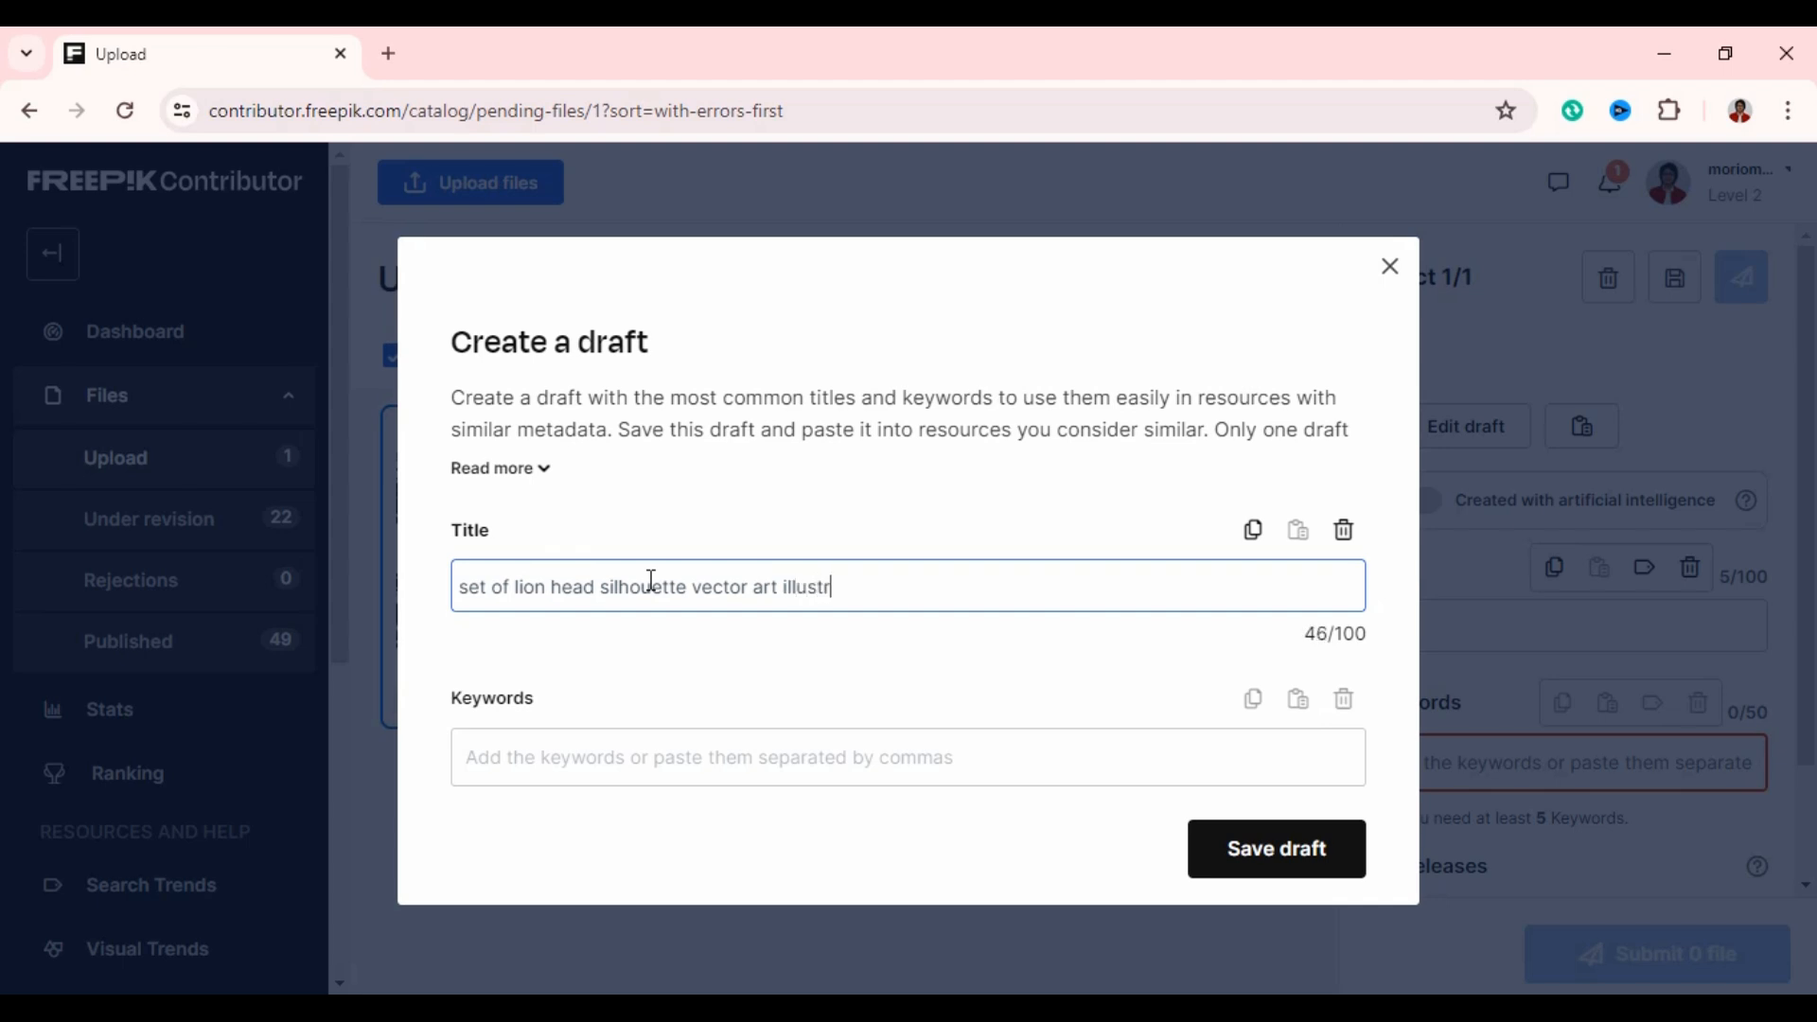
pyautogui.write('ation')
pyautogui.tripleClick(927, 592)
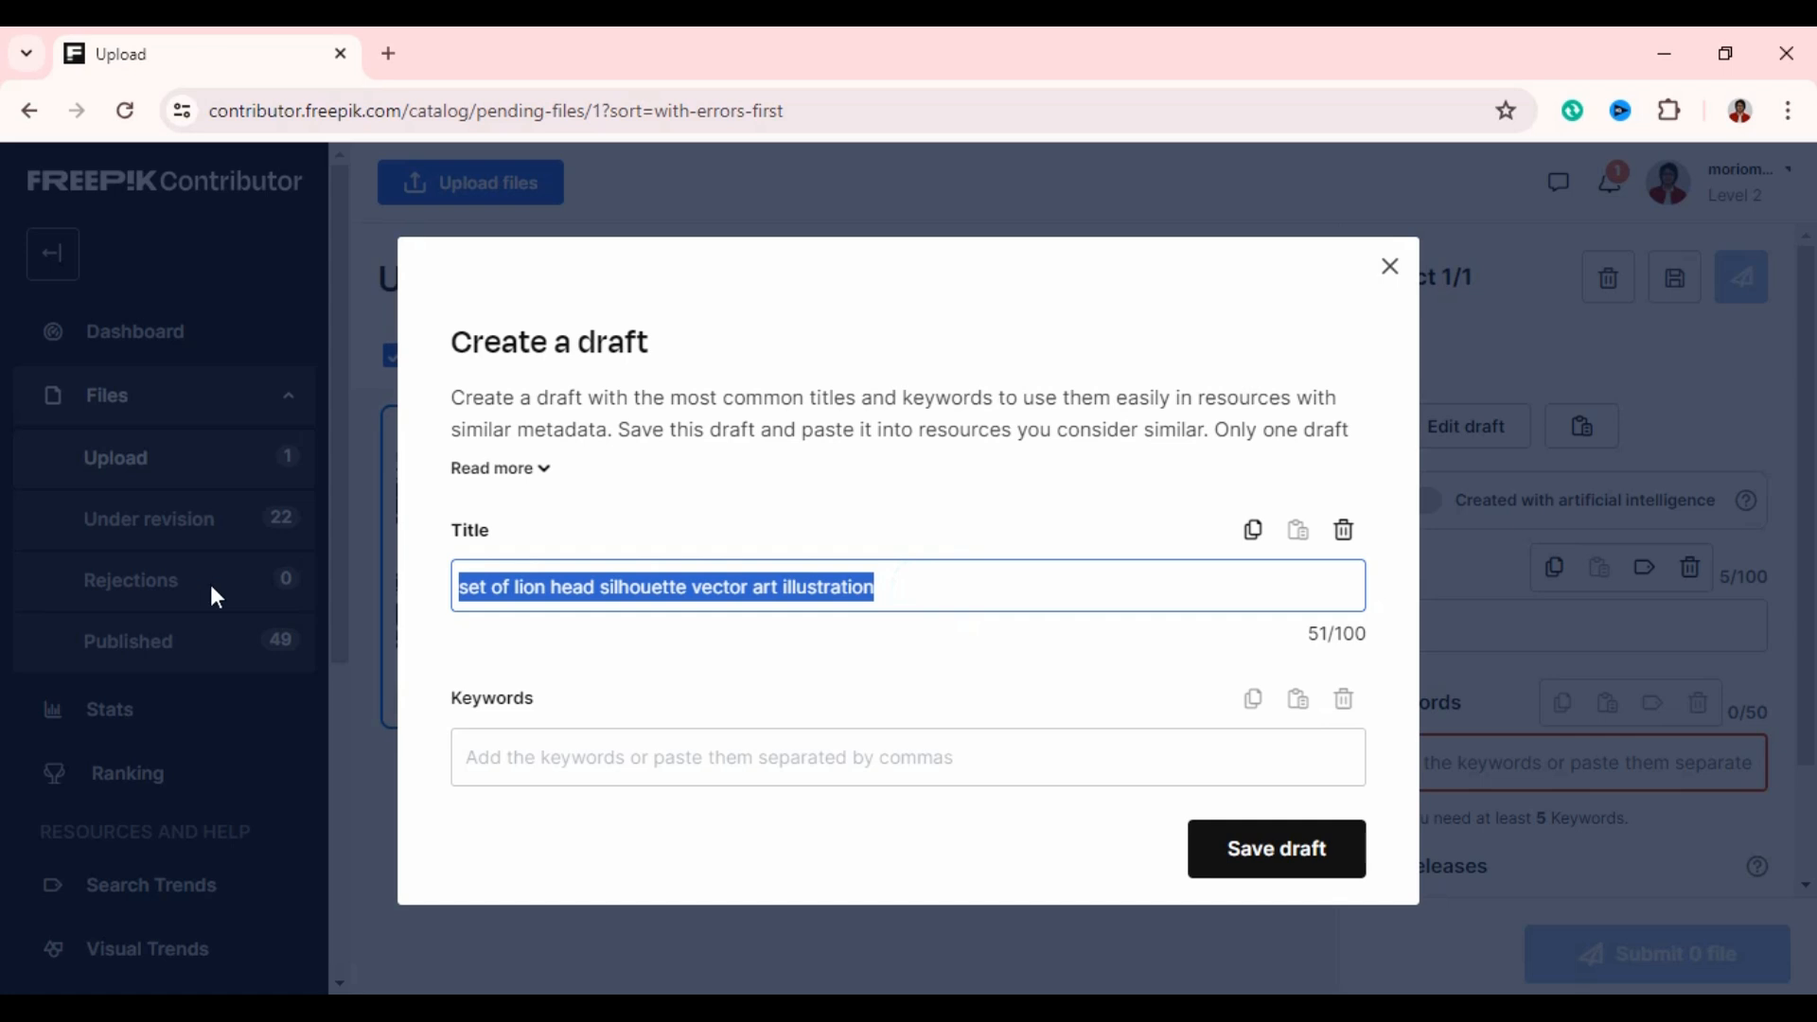
pyautogui.click(989, 586)
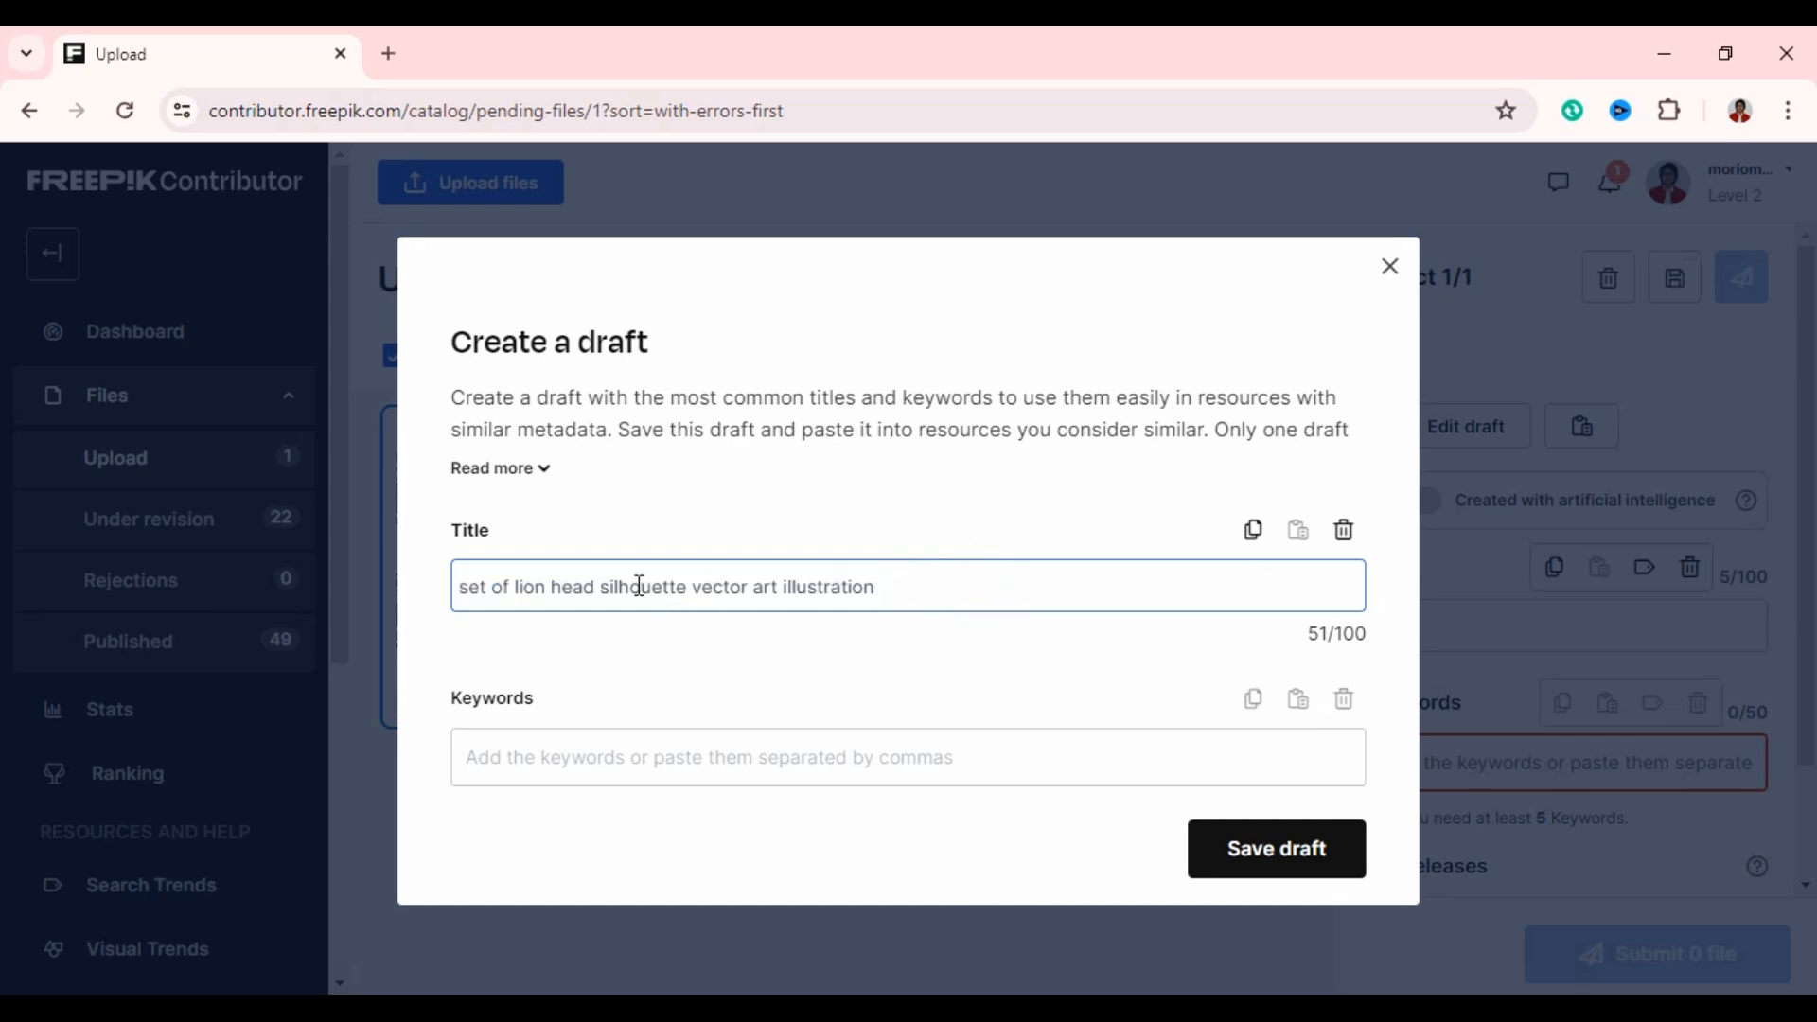
pyautogui.moveTo(599, 587); pyautogui.dragTo(477, 588)
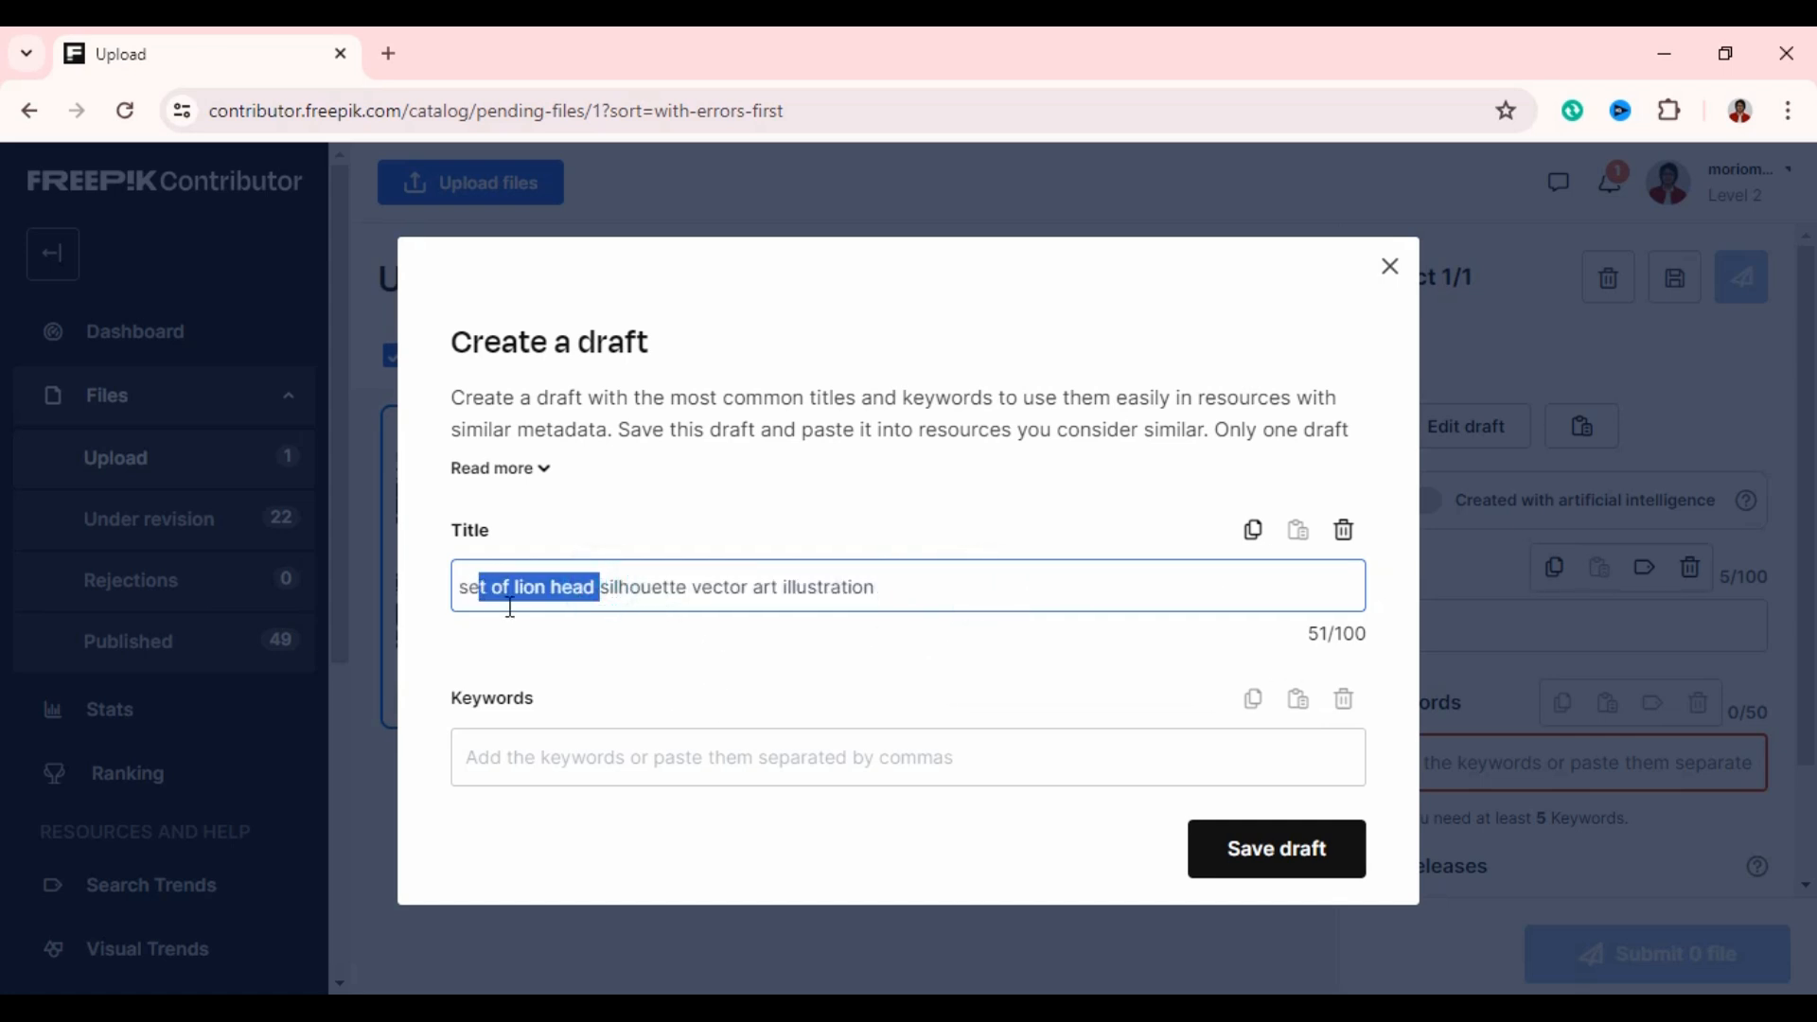
pyautogui.click(580, 587)
pyautogui.tripleClick(945, 590)
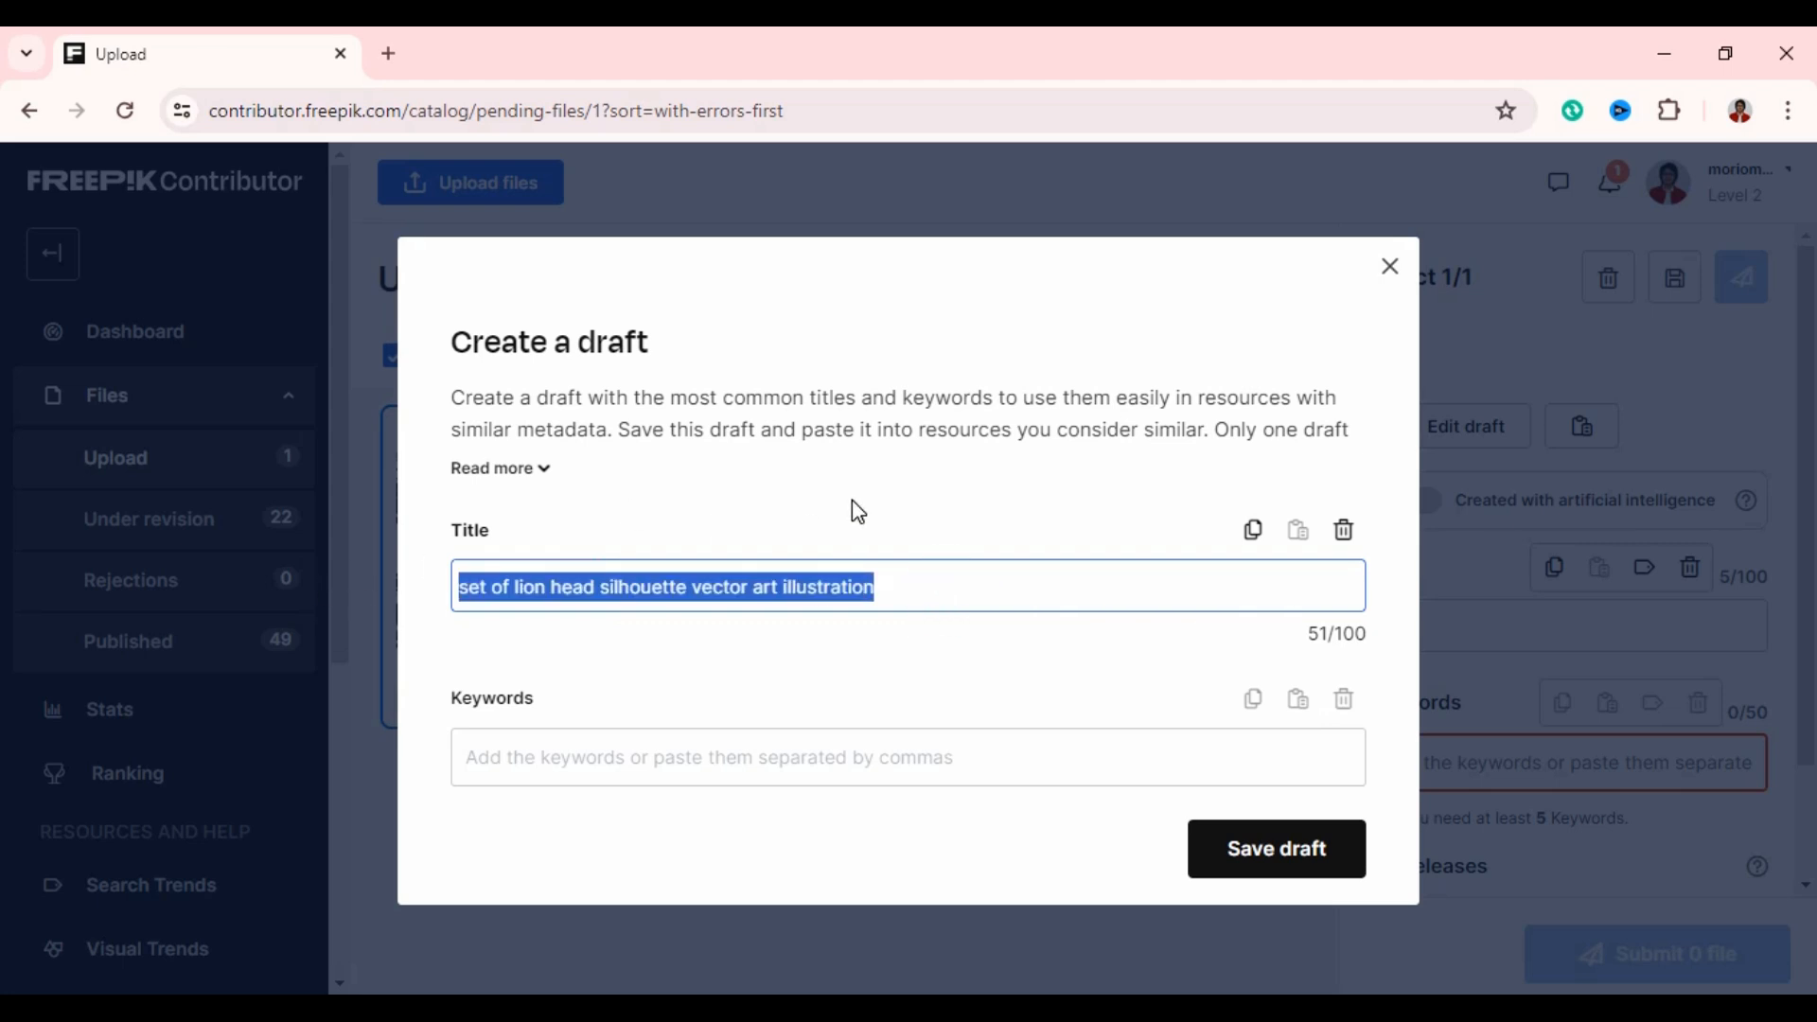
pyautogui.click(542, 768)
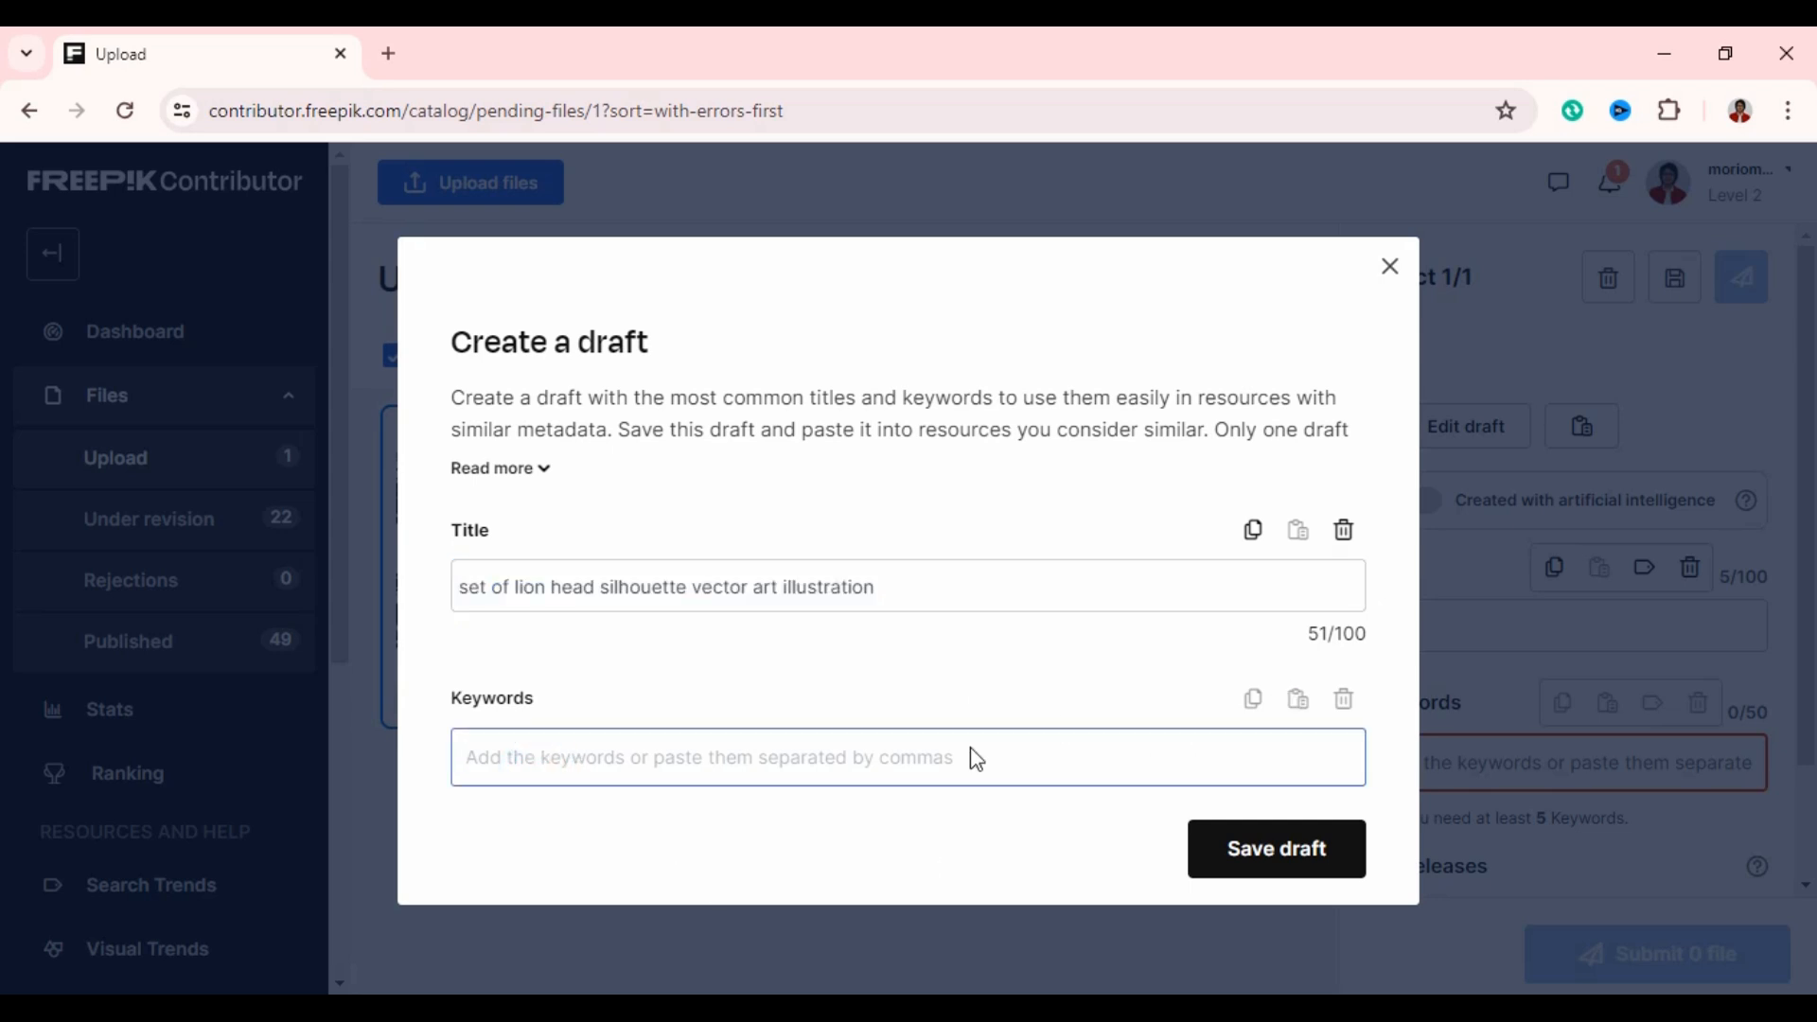
# Try entering "lion head" as a draft keyword, and remove the word "head" again.
pyautogui.click(694, 747)
pyautogui.write('lion ')
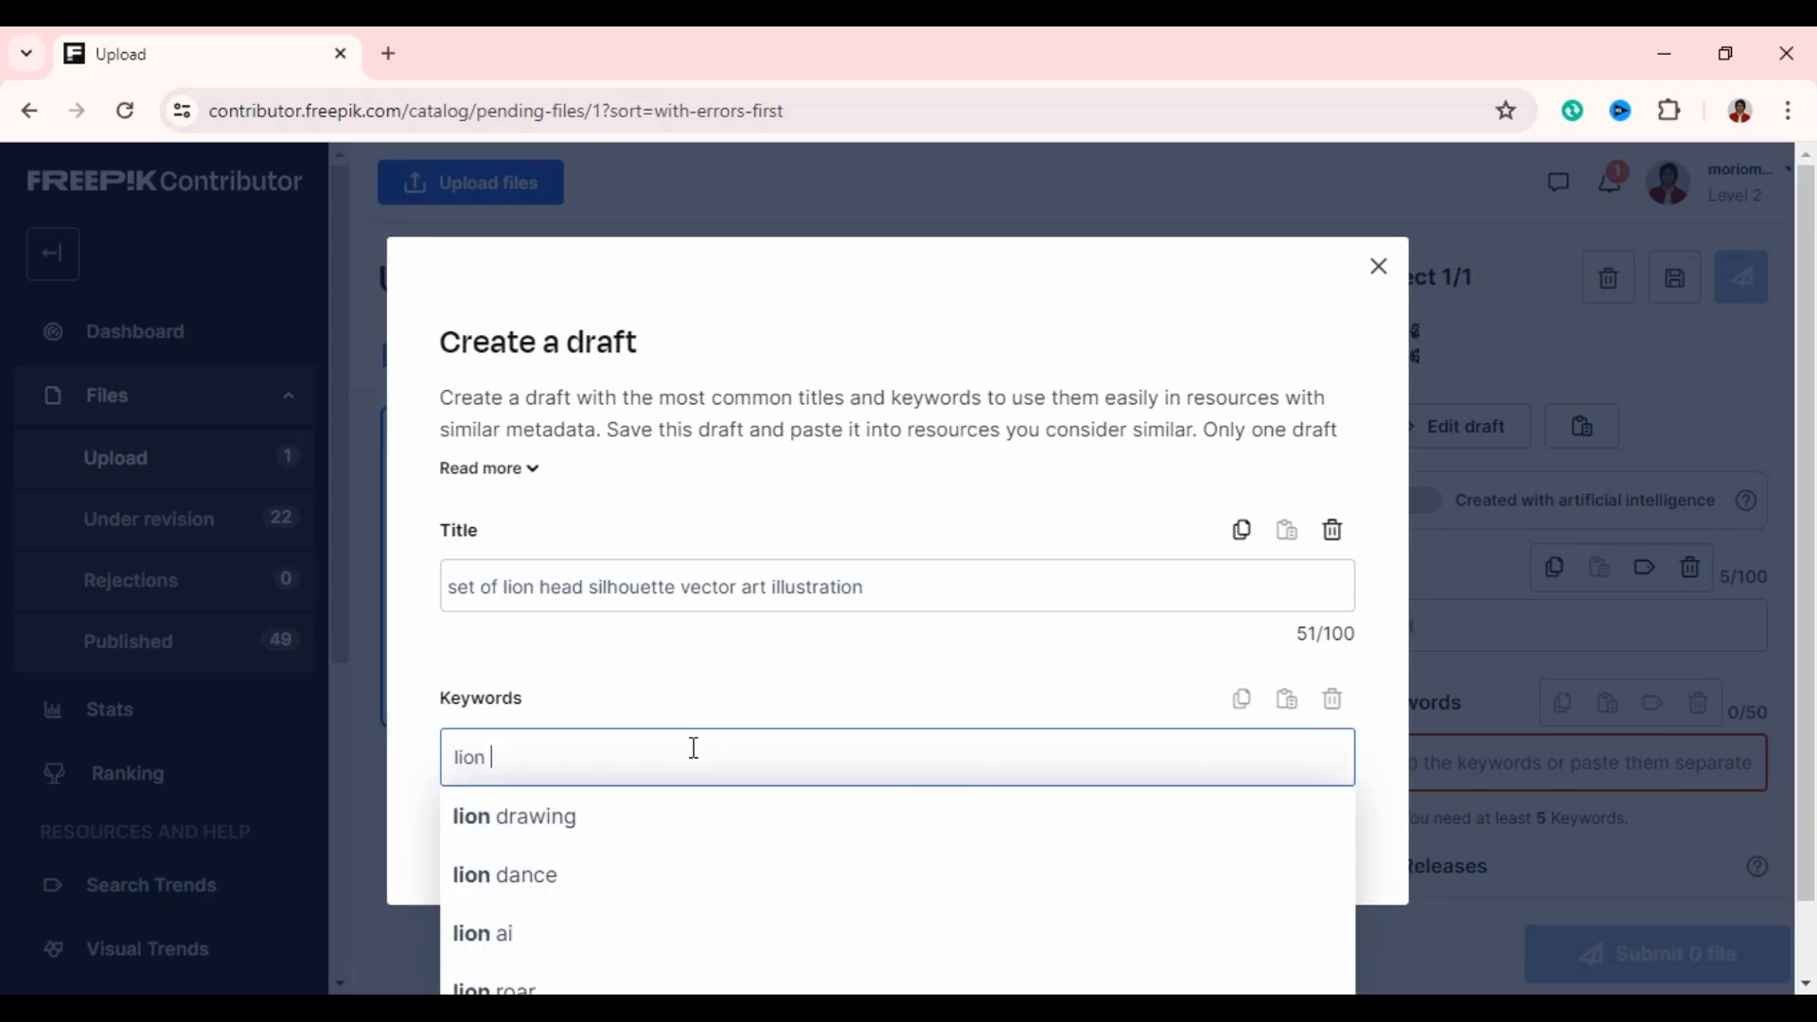
pyautogui.write('head')
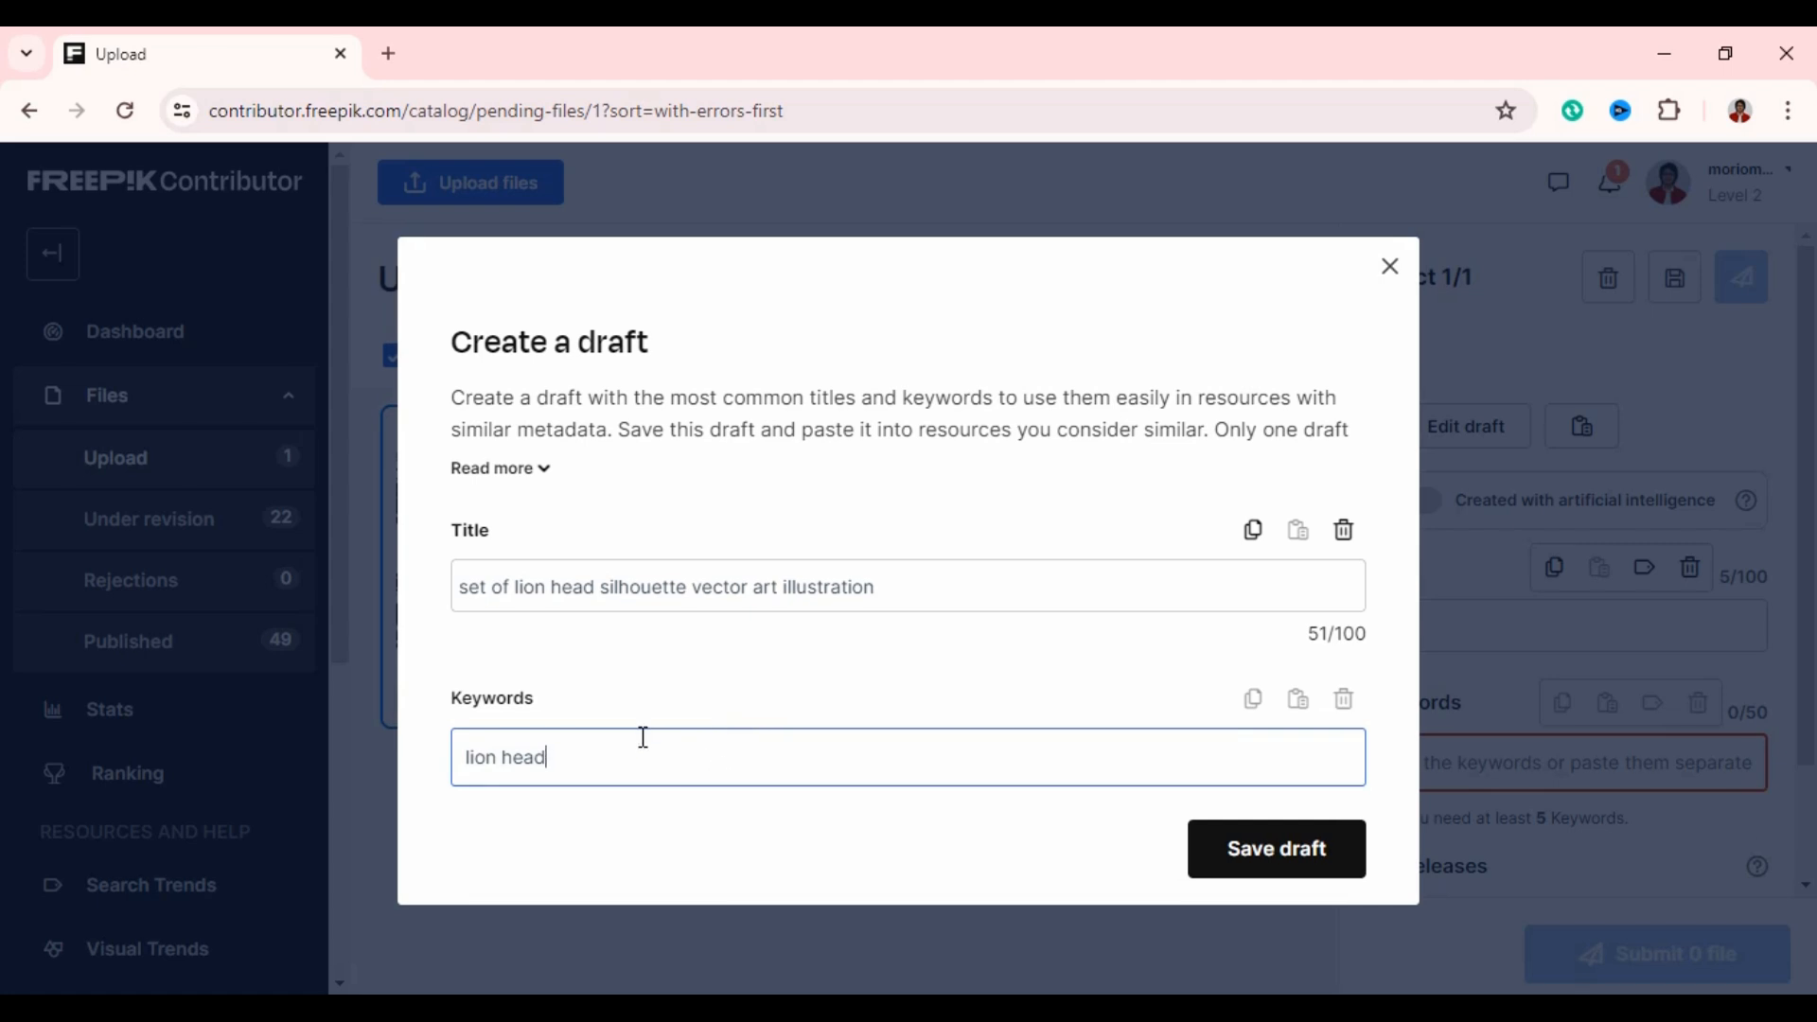
pyautogui.press('BackSpace')
pyautogui.press('BackSpace')
pyautogui.press('BackSpace')
pyautogui.press('BackSpace')
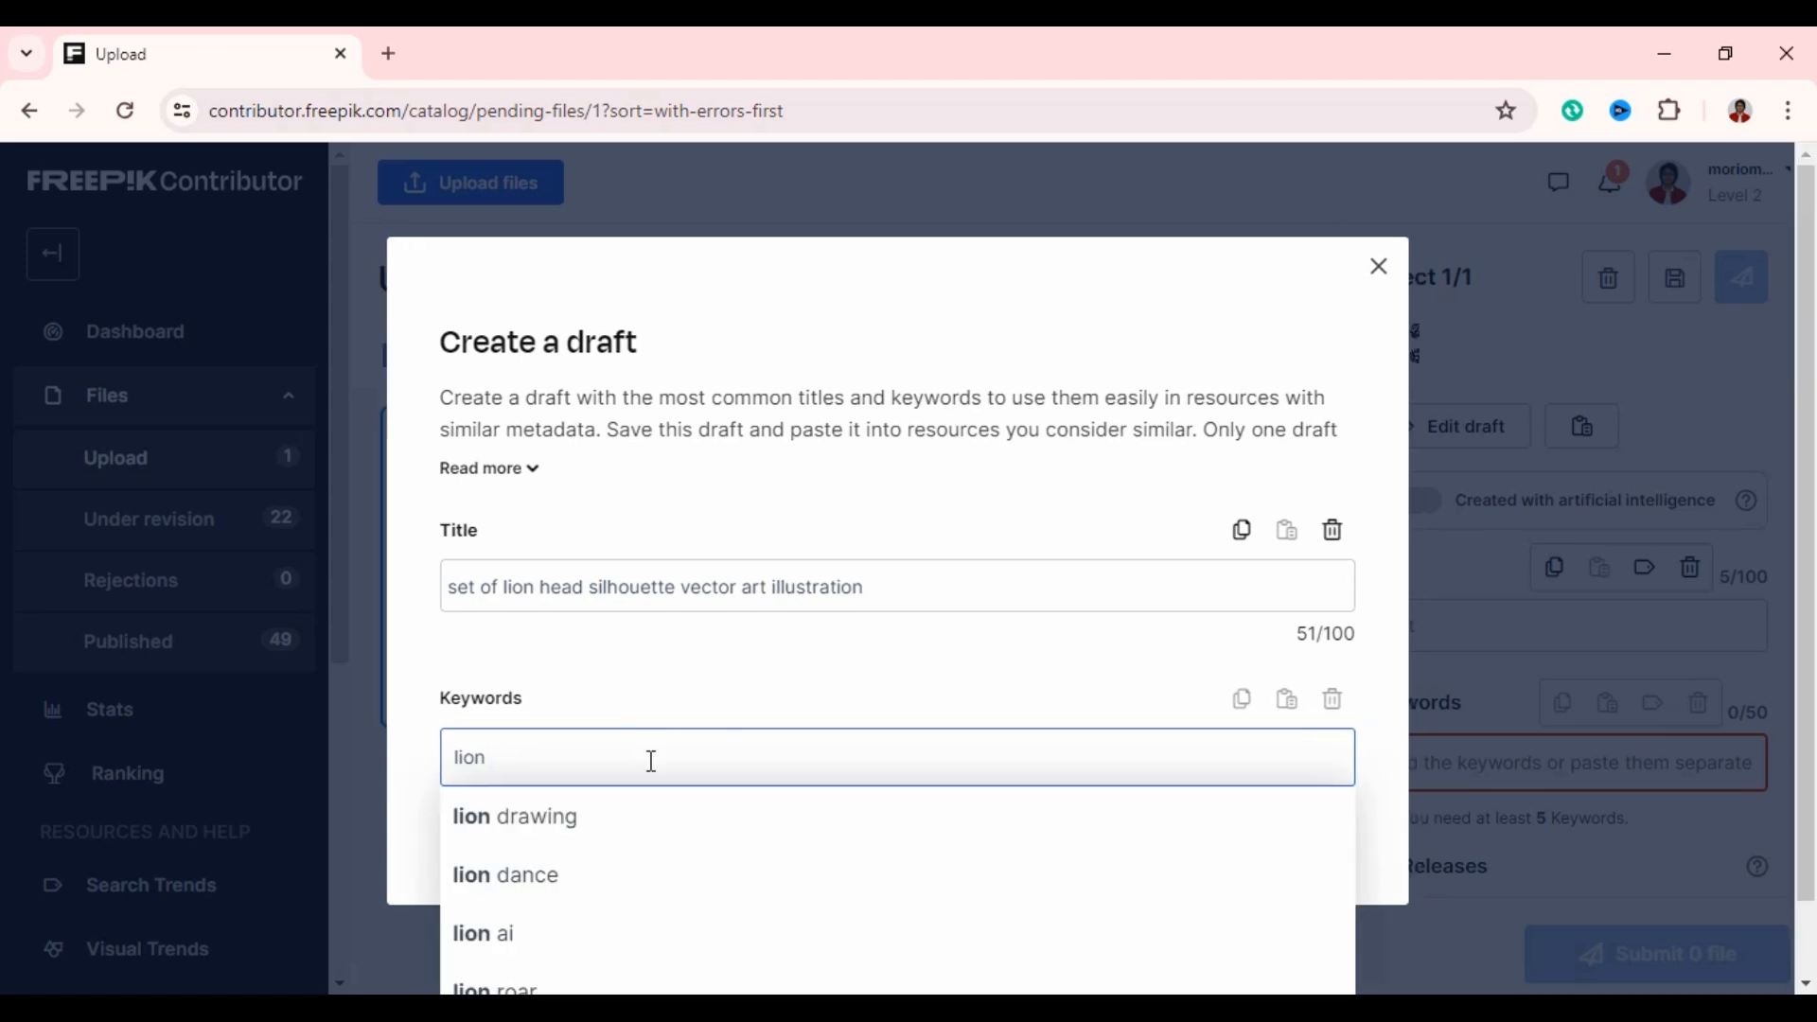
# Try out the keyword suggestions for "lion" by adding "lion ai" to the draft, and remove that keyword again.
pyautogui.scroll(-1, 595, 880)
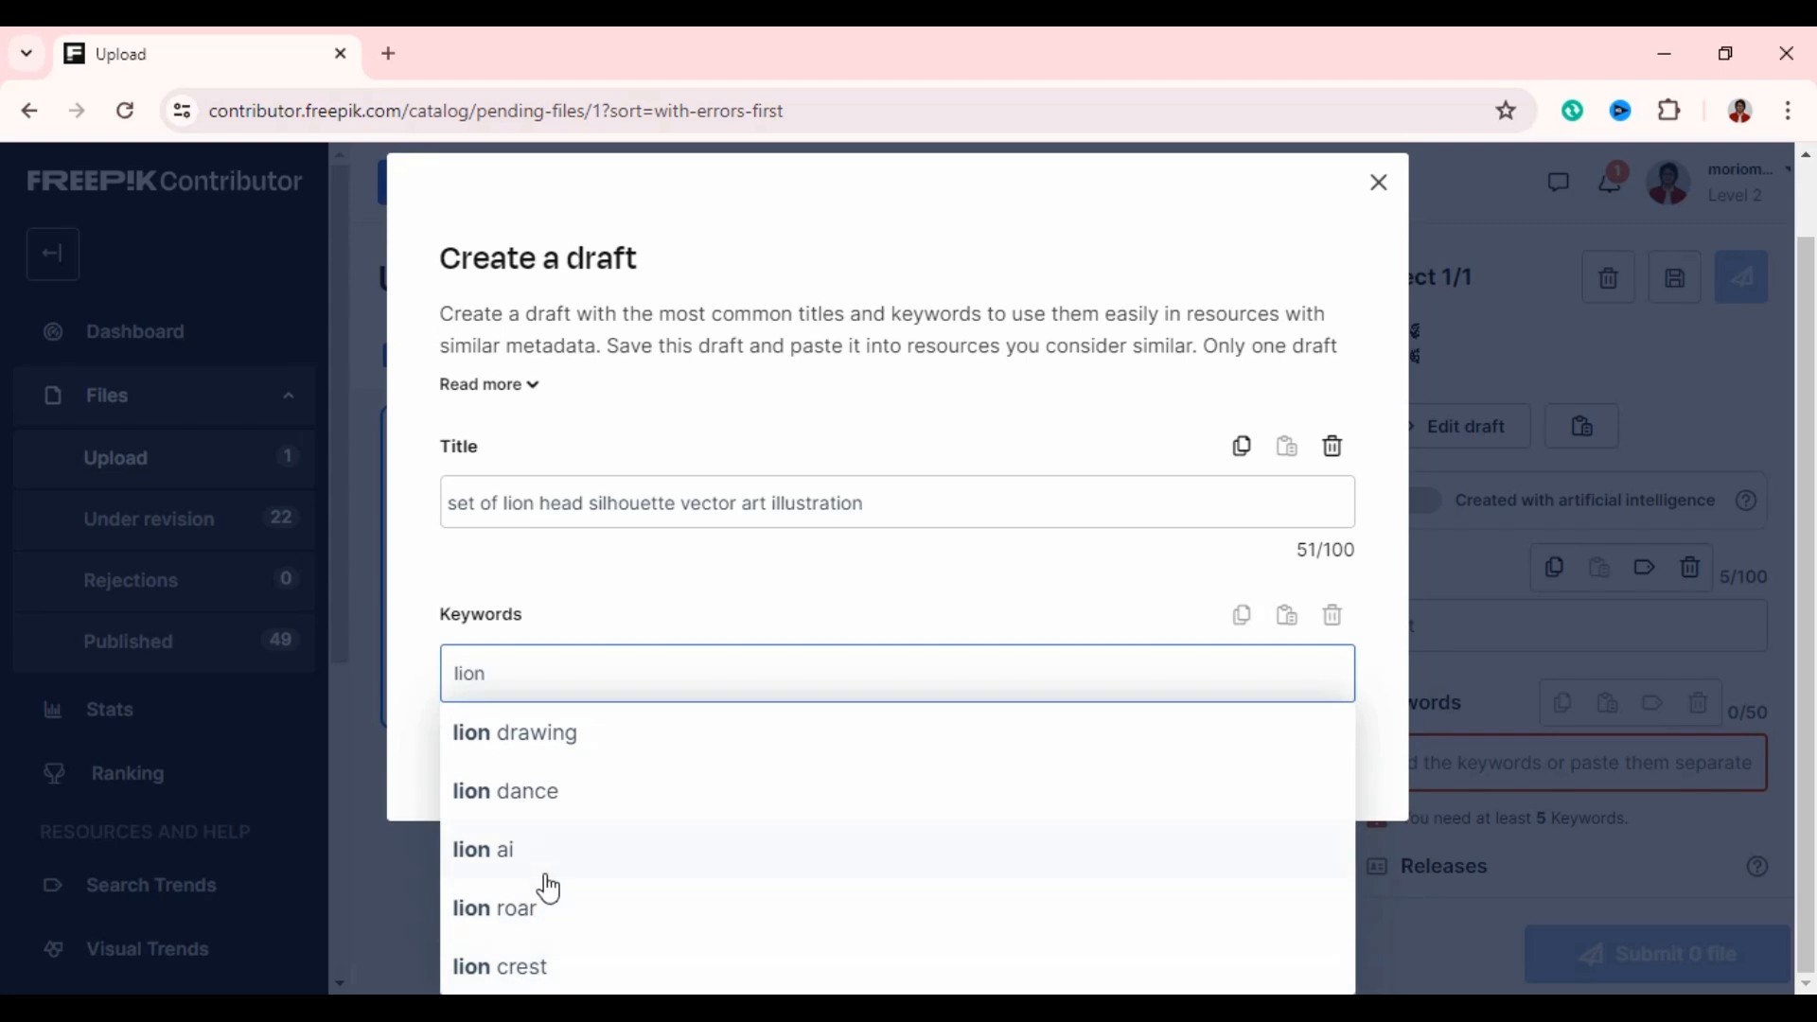
pyautogui.click(525, 673)
pyautogui.scroll(1, 498, 877)
pyautogui.click(534, 756)
pyautogui.write('lion')
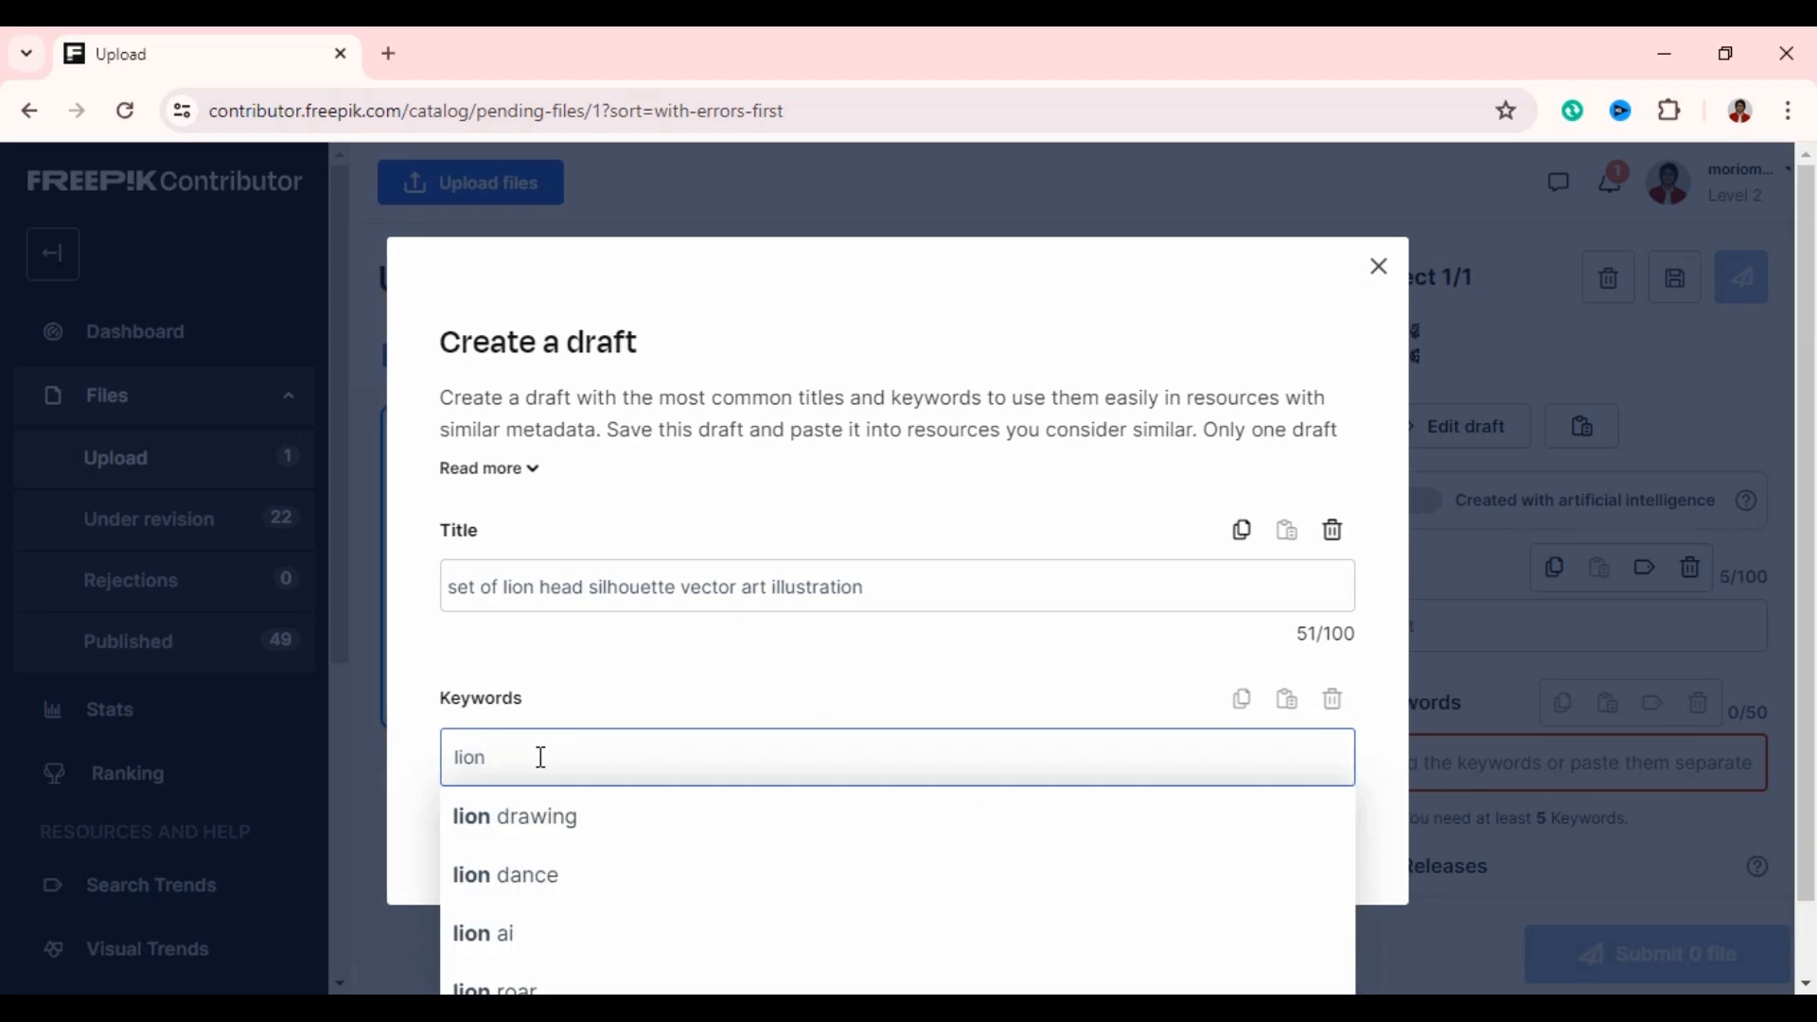
pyautogui.click(485, 937)
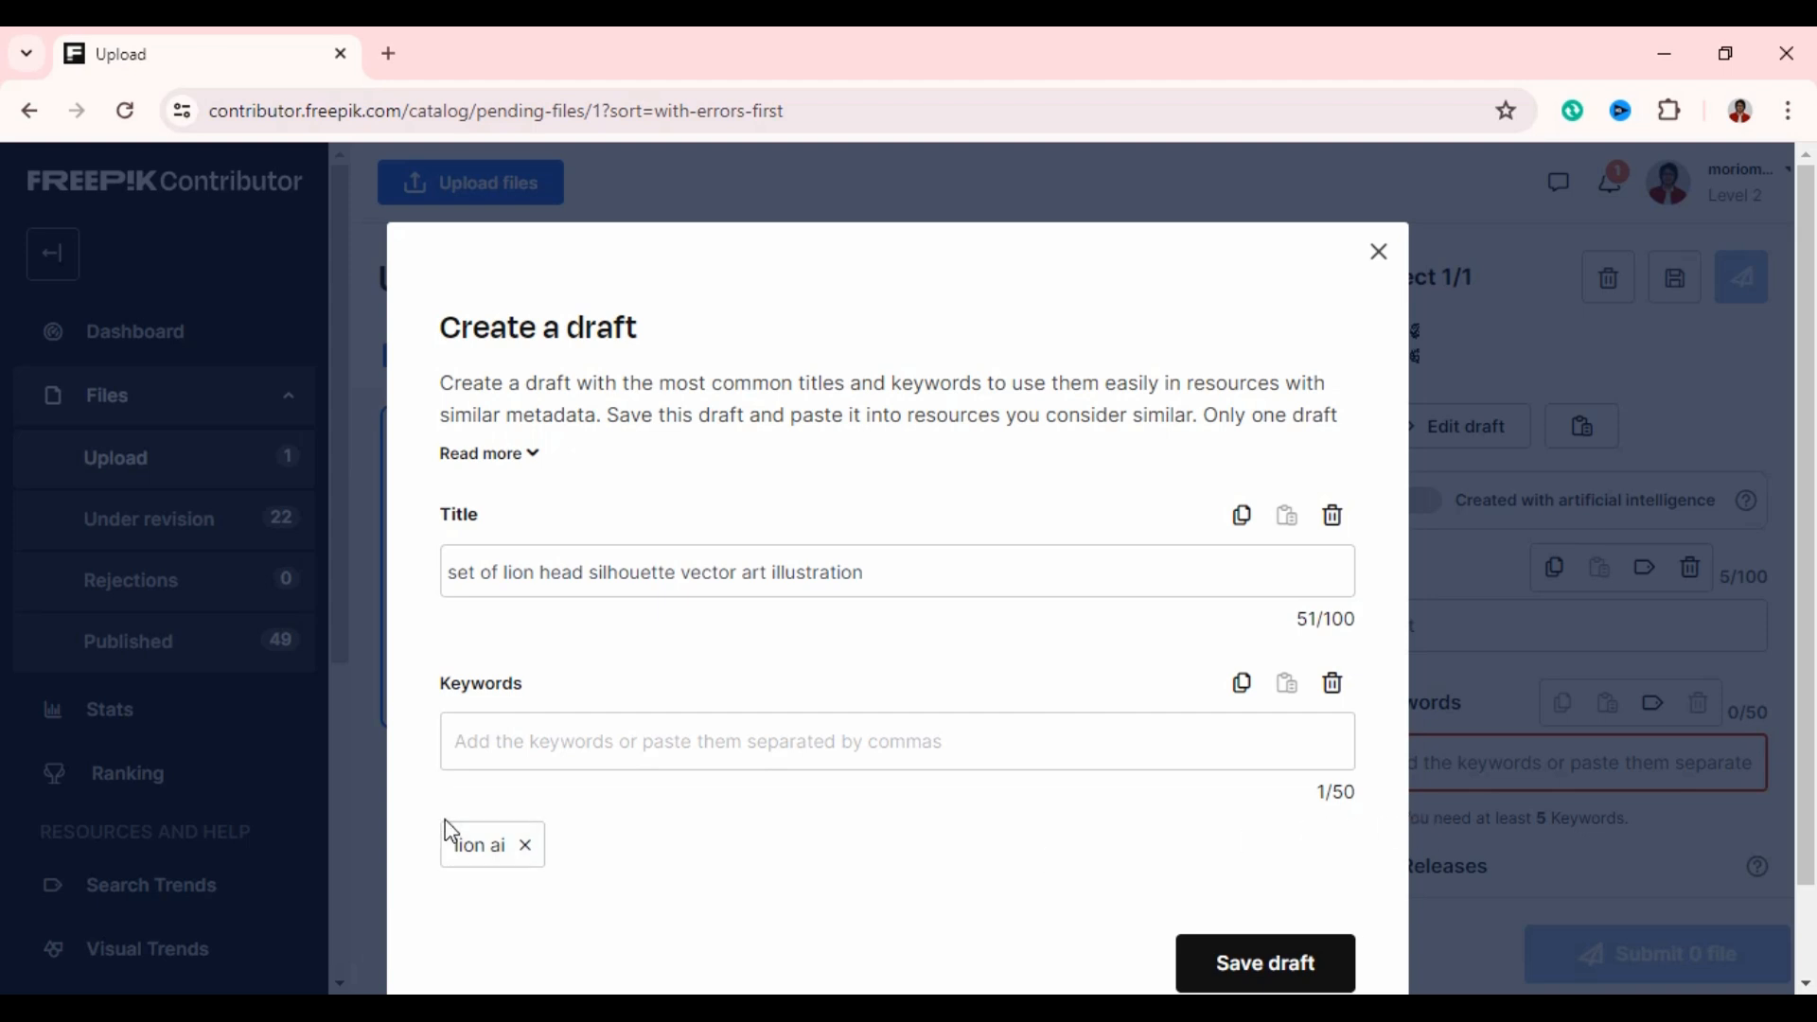
pyautogui.click(525, 845)
pyautogui.click(674, 771)
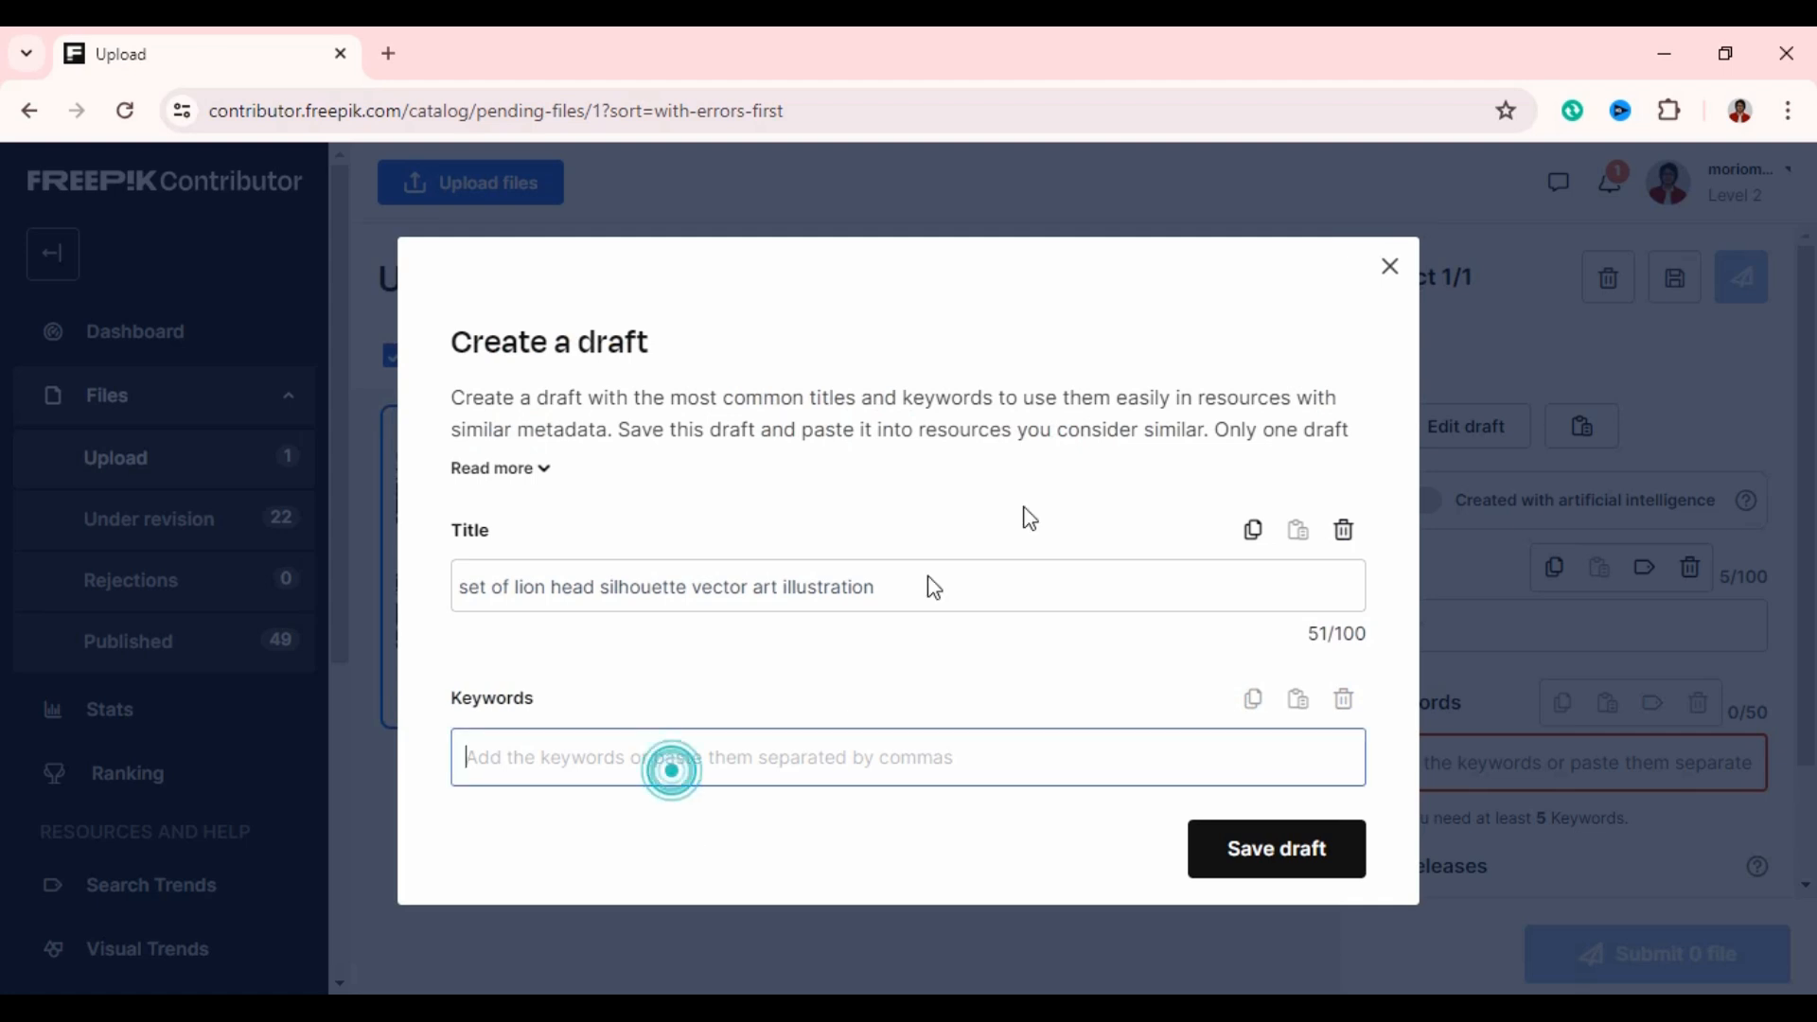
# Switch to ChatGPT, start a new chat and write "i need 45 SEO tags" in the message.
pyautogui.moveTo(954, 583); pyautogui.dragTo(521, 805)
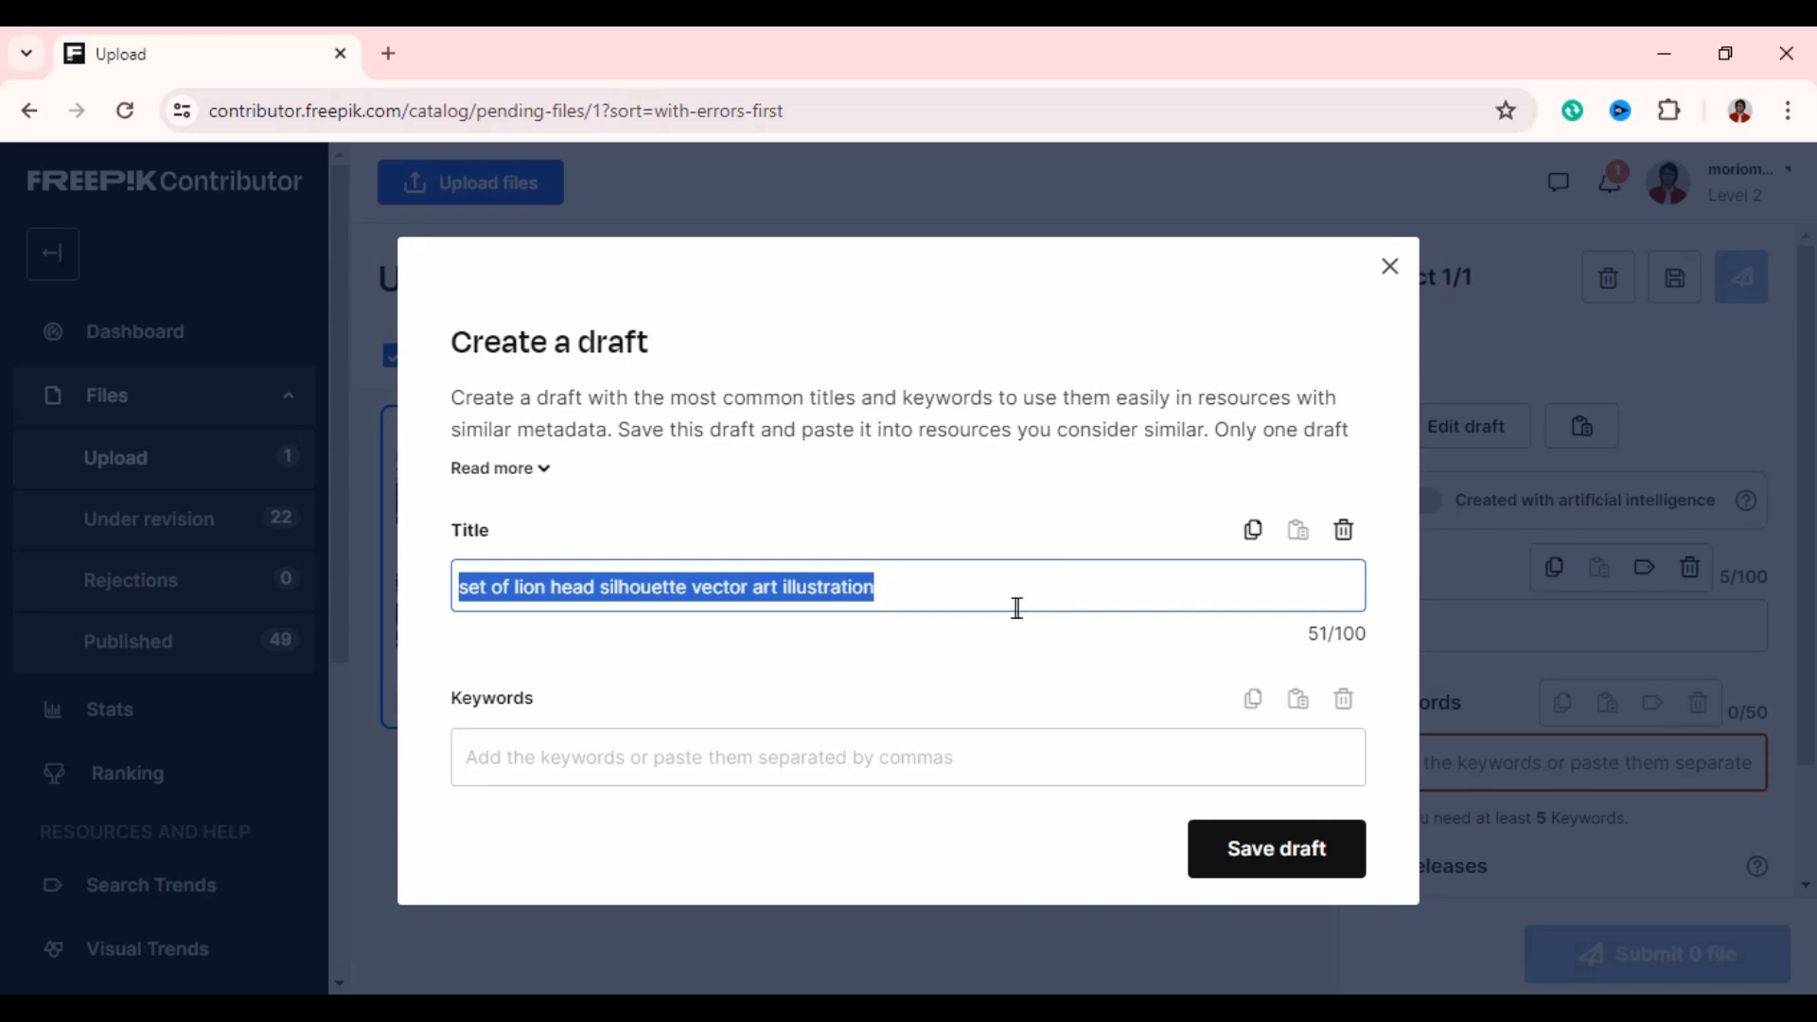
pyautogui.hotkey('alt', 'Tab')
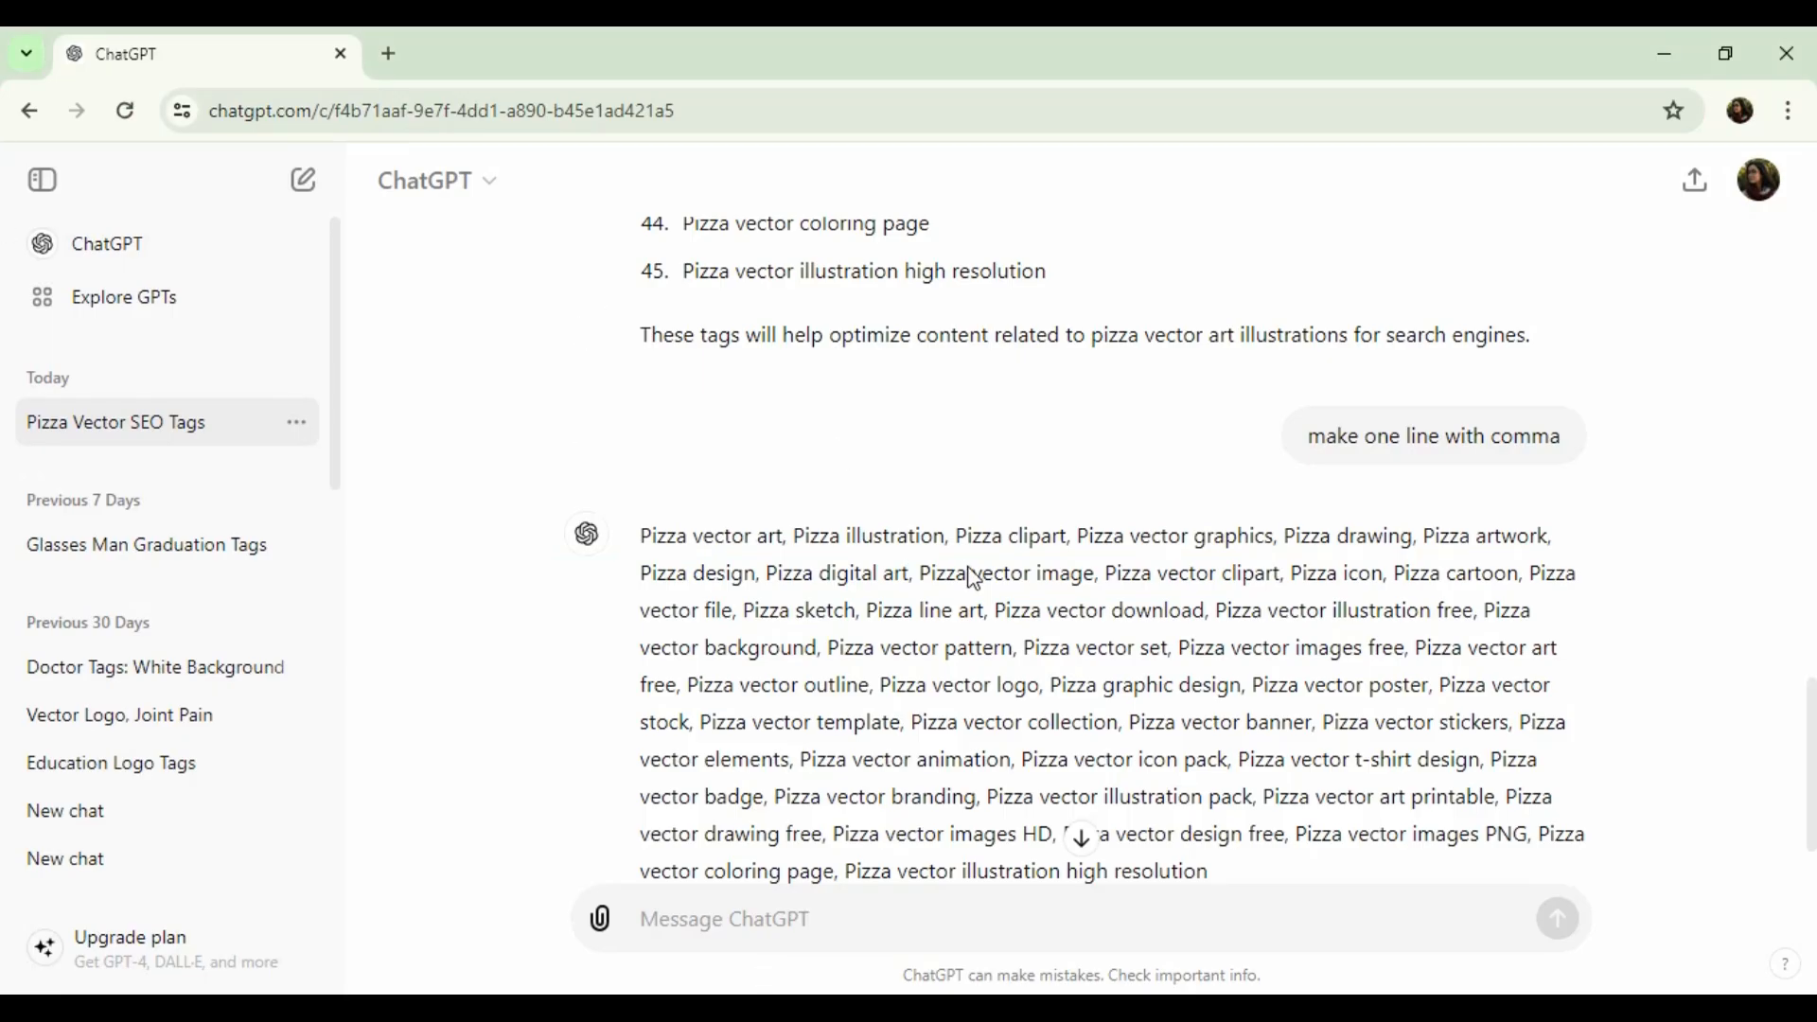
pyautogui.click(43, 182)
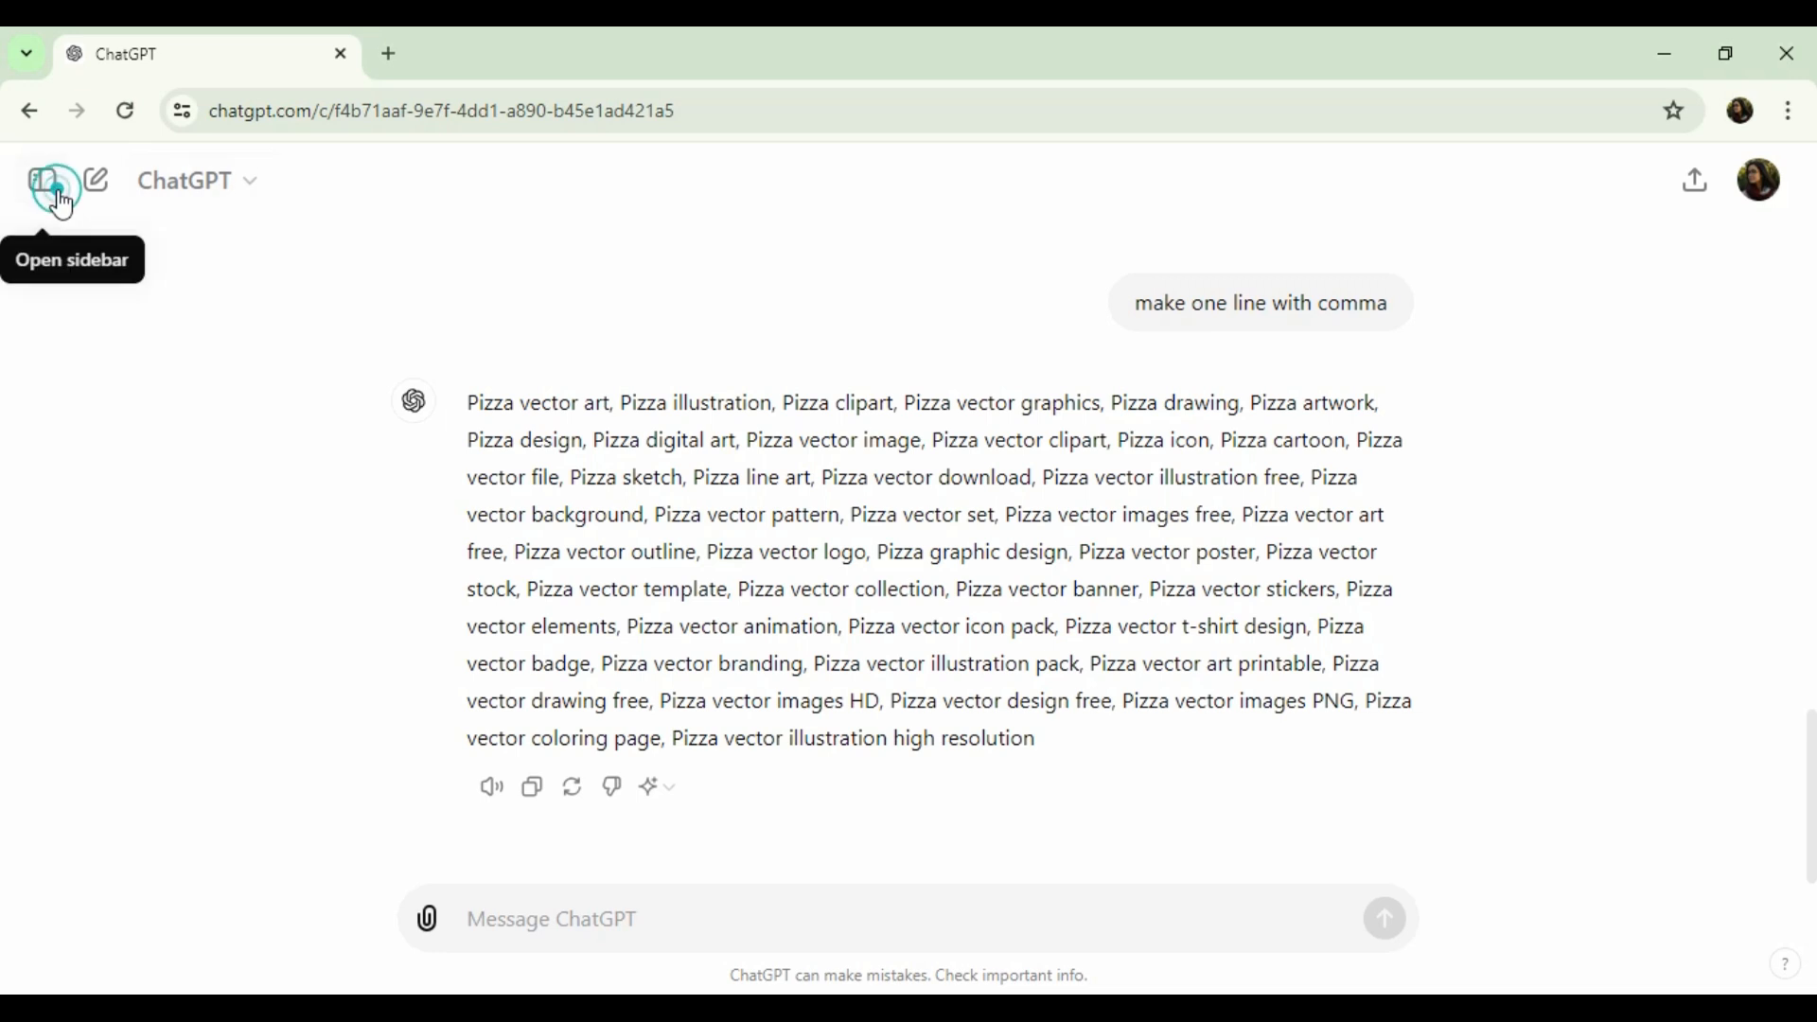
pyautogui.click(53, 194)
pyautogui.click(305, 189)
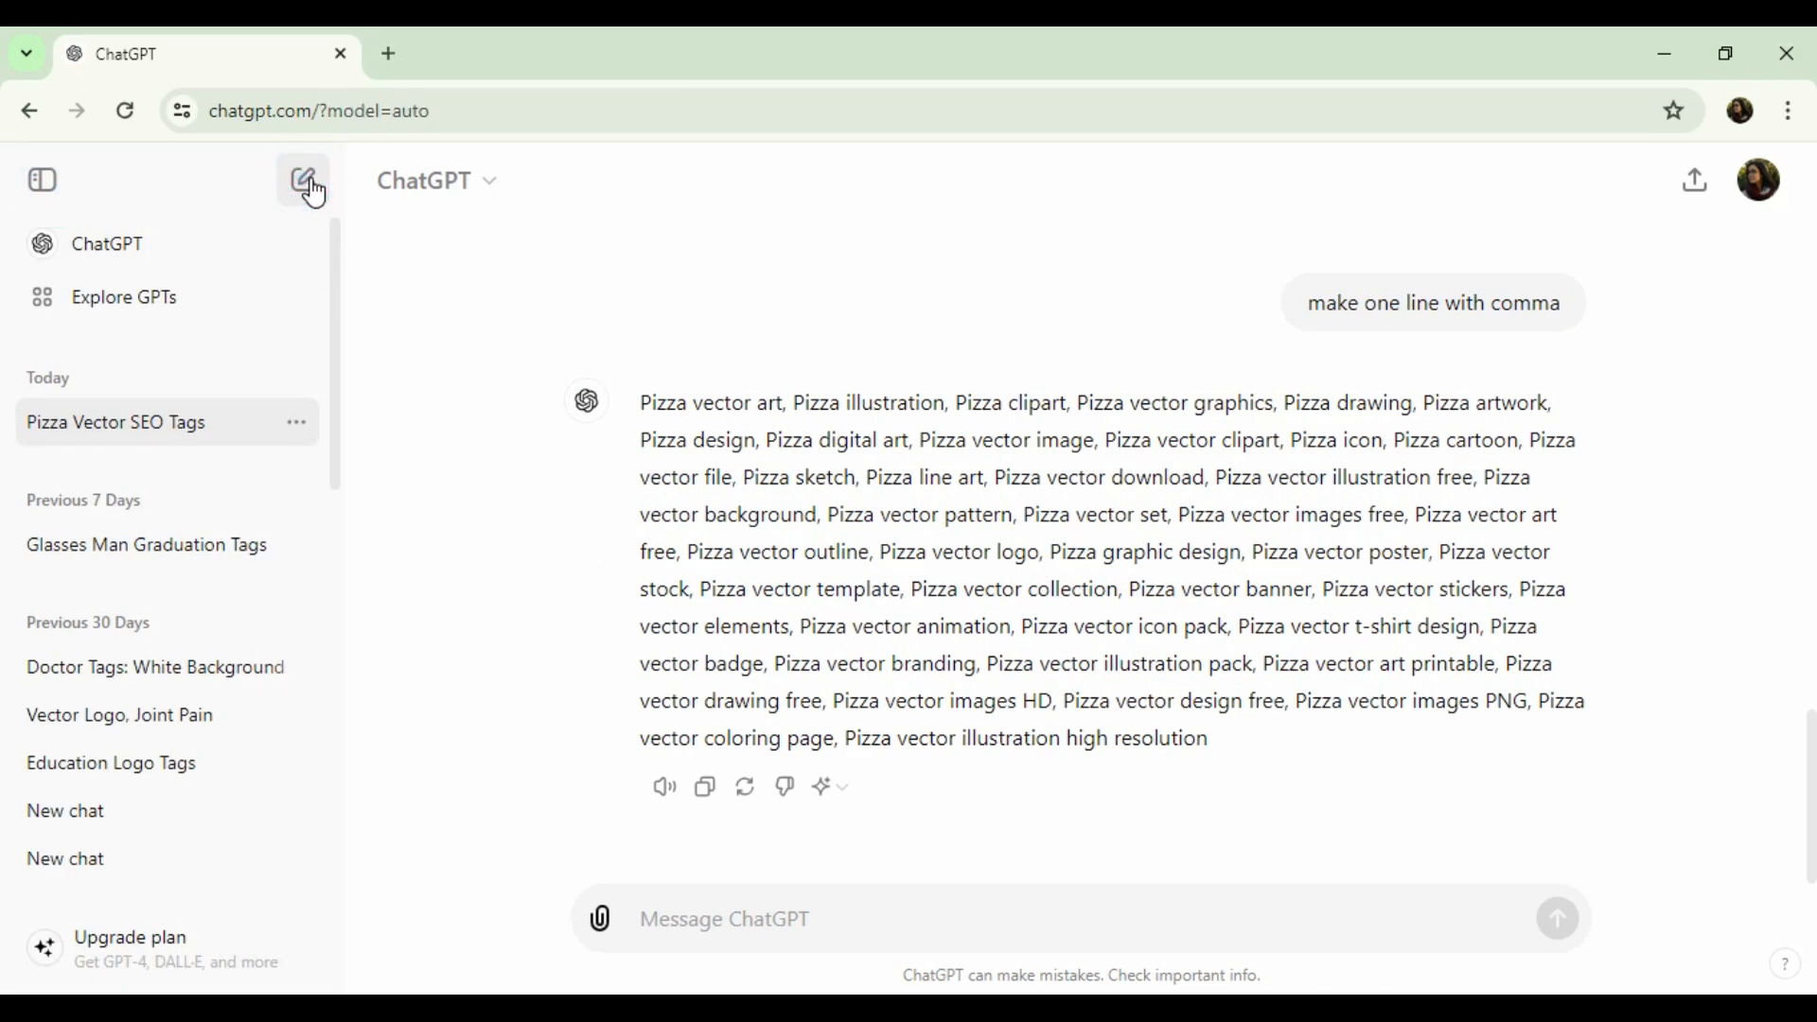
pyautogui.click(812, 917)
pyautogui.write('i need 45 SEO tags')
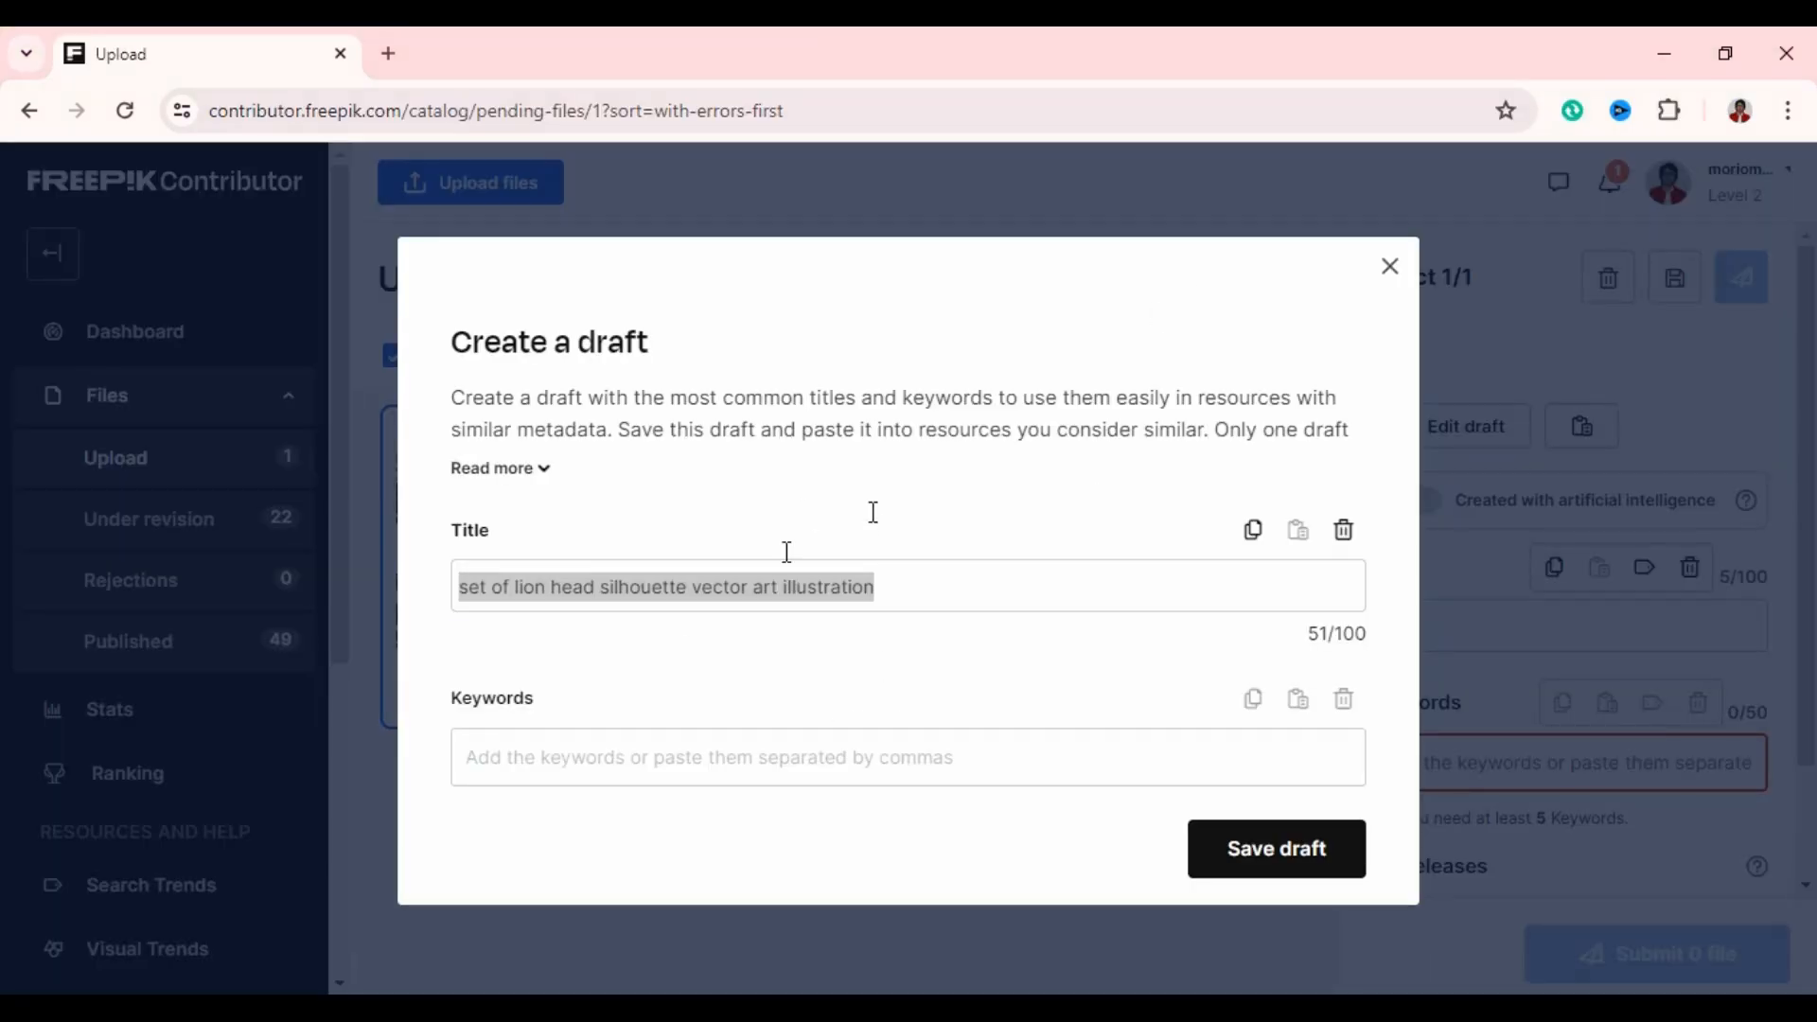
# Copy the full draft title from Freepik Contributor and paste it after the unfinished prompt in ChatGPT.
pyautogui.click(936, 583)
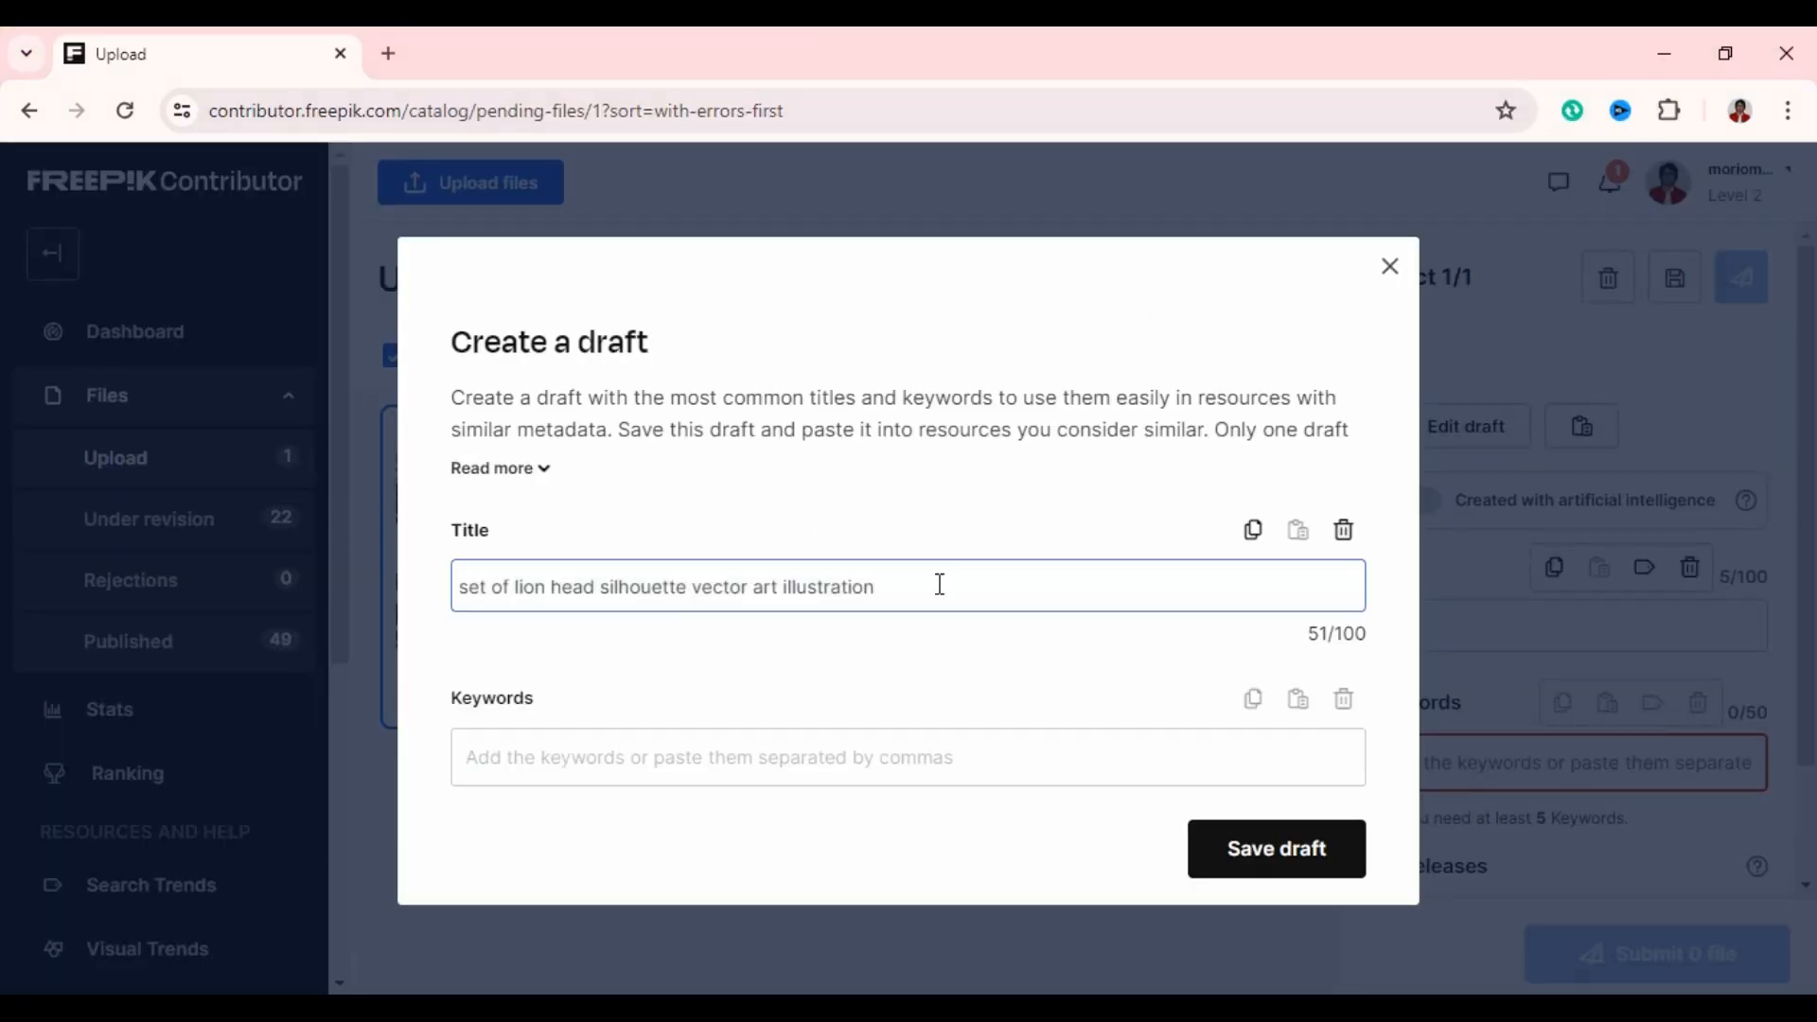
pyautogui.moveTo(943, 586); pyautogui.dragTo(431, 549)
pyautogui.hotkey('ctrl', 'c')
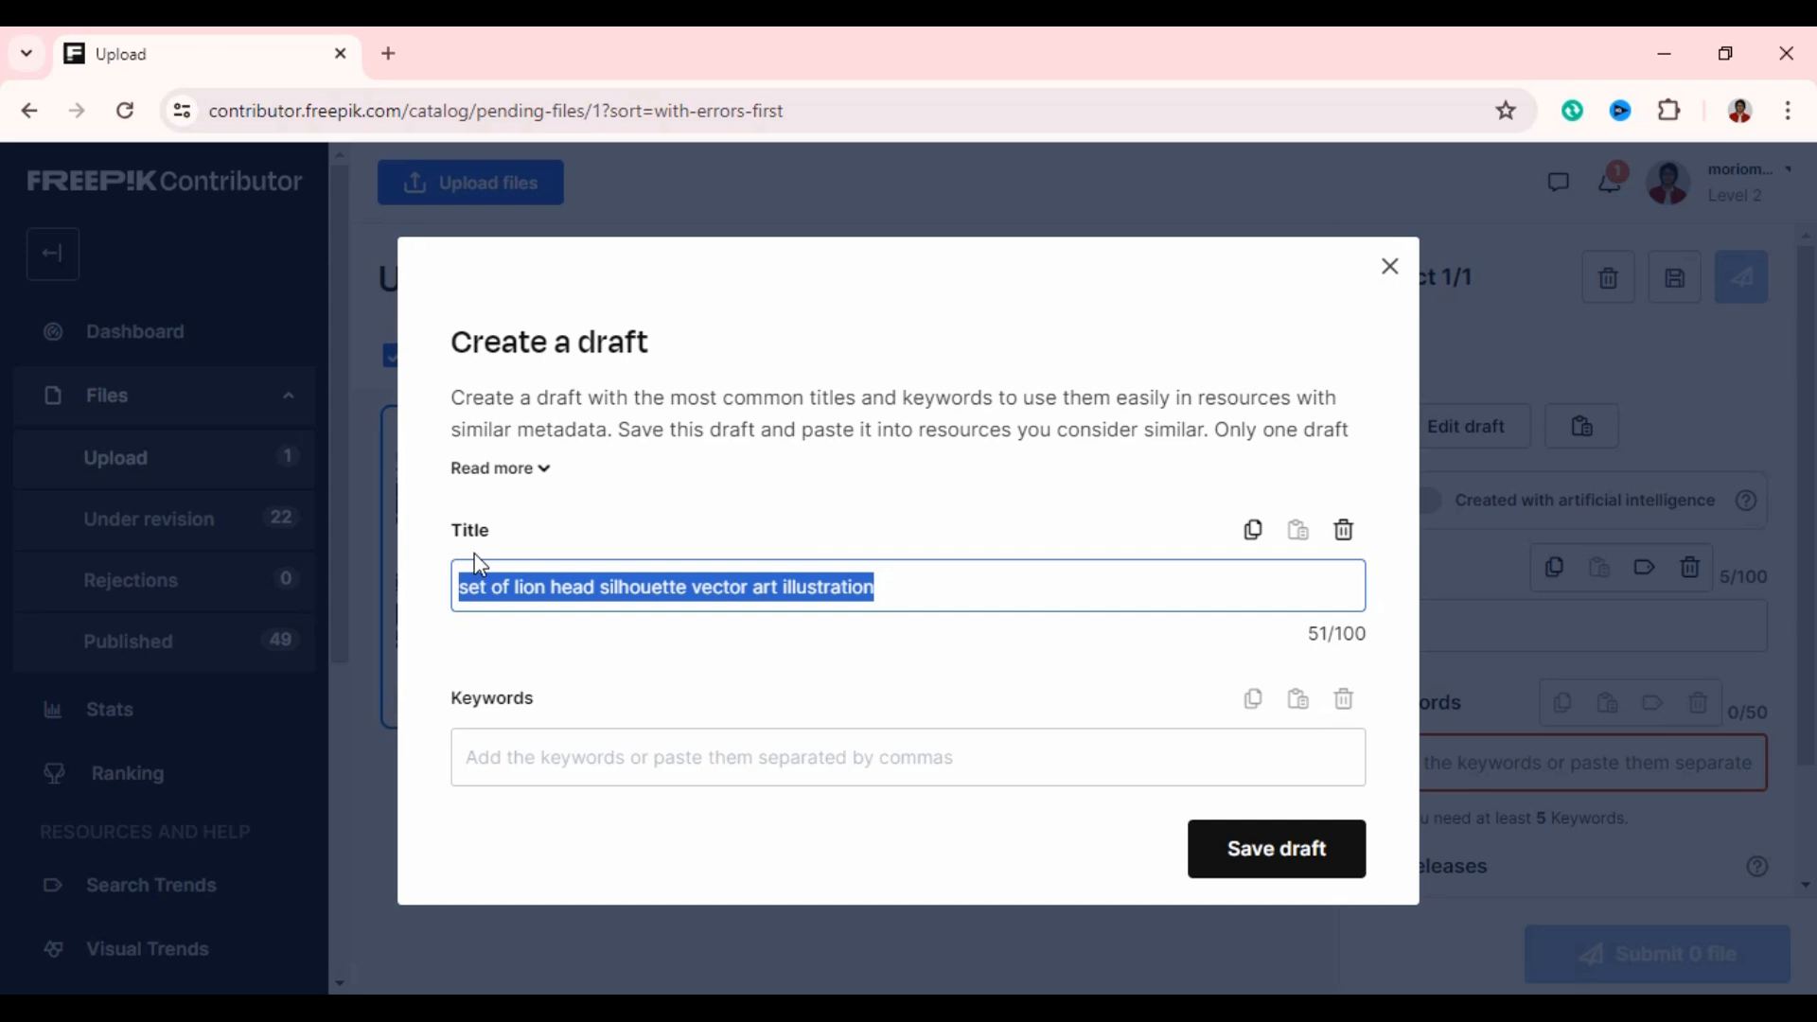
pyautogui.hotkey('alt', 'Tab')
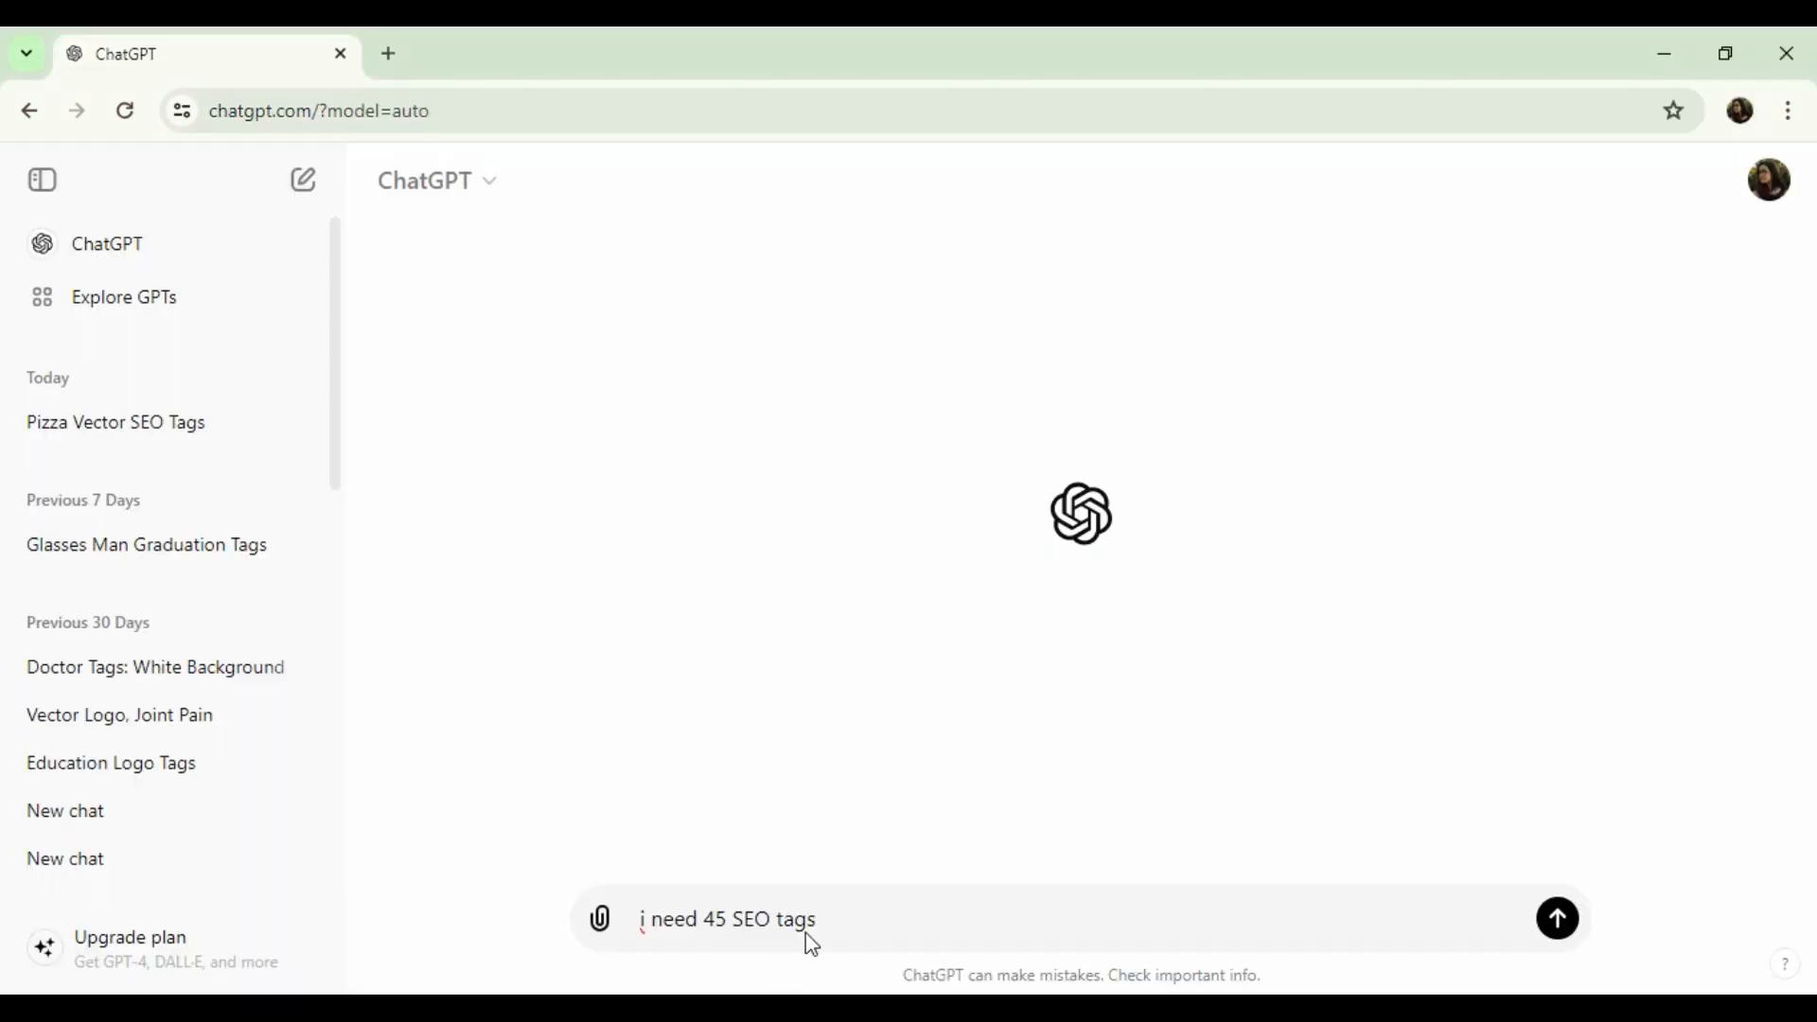
pyautogui.click(871, 915)
pyautogui.hotkey('ctrl', 'v')
# Enclose the pasted title in double quotation marks and send the prompt.
pyautogui.click(823, 915)
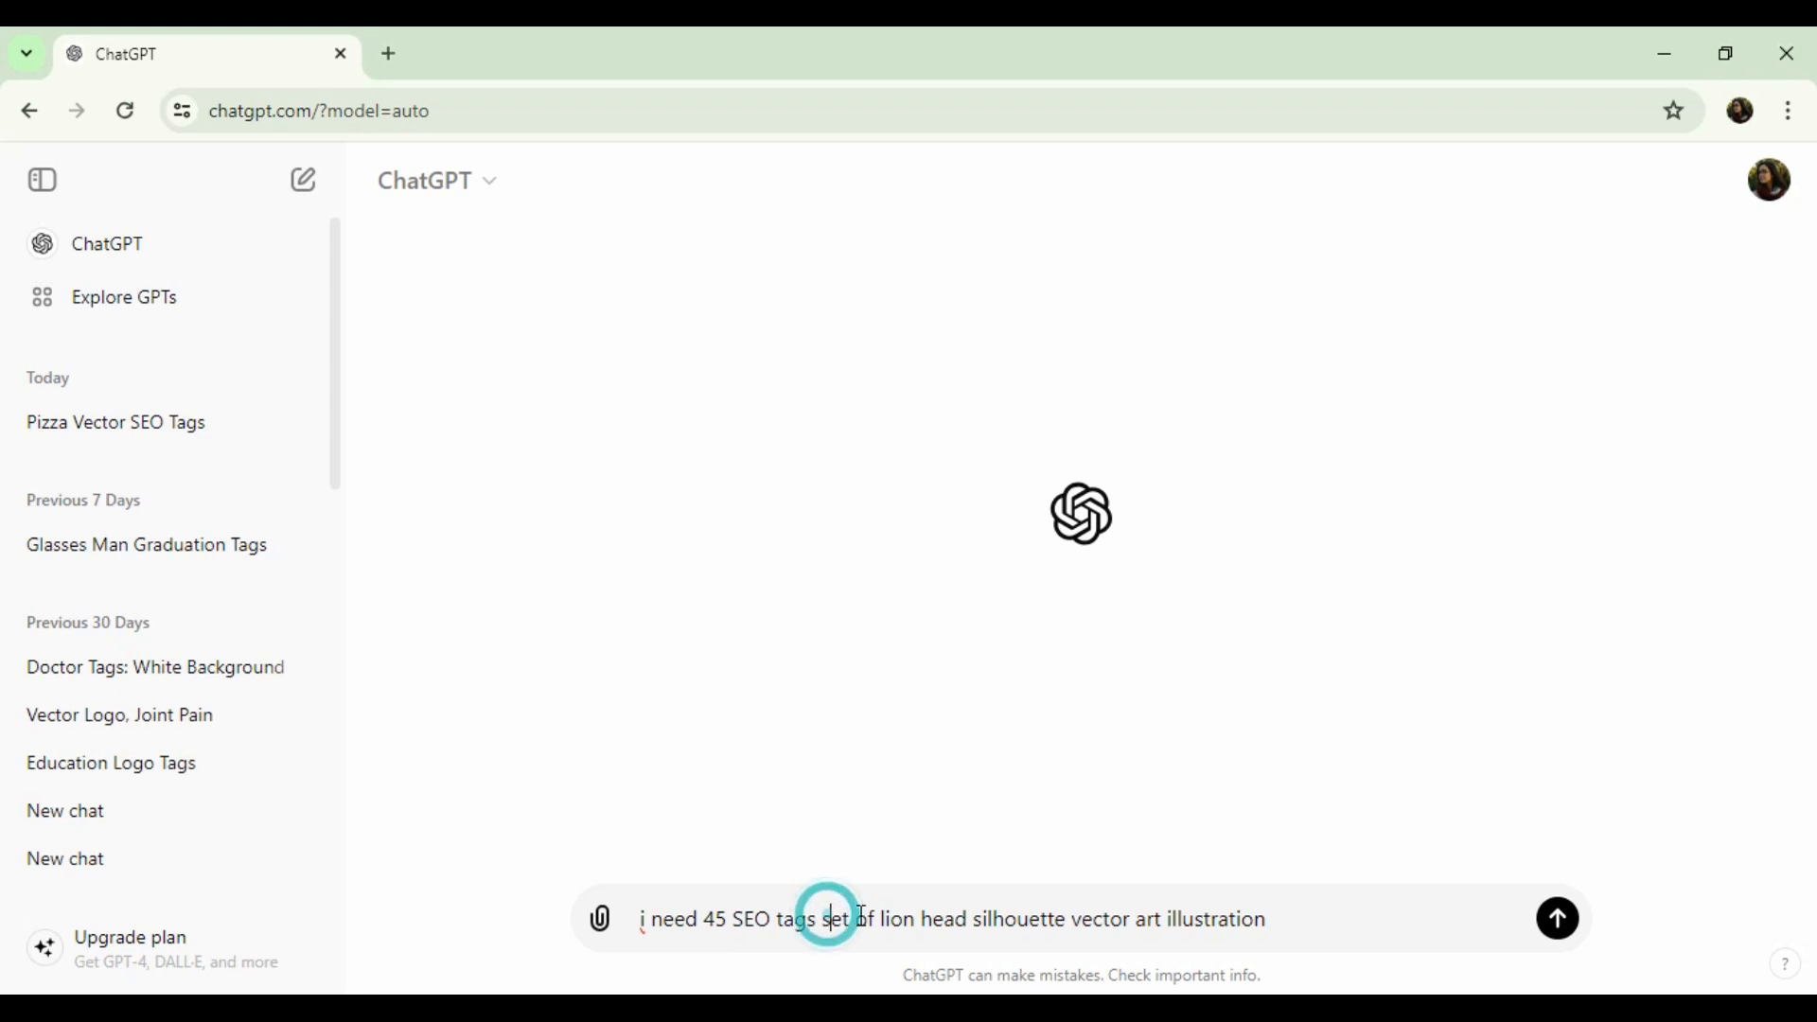
pyautogui.click(821, 915)
pyautogui.write('"')
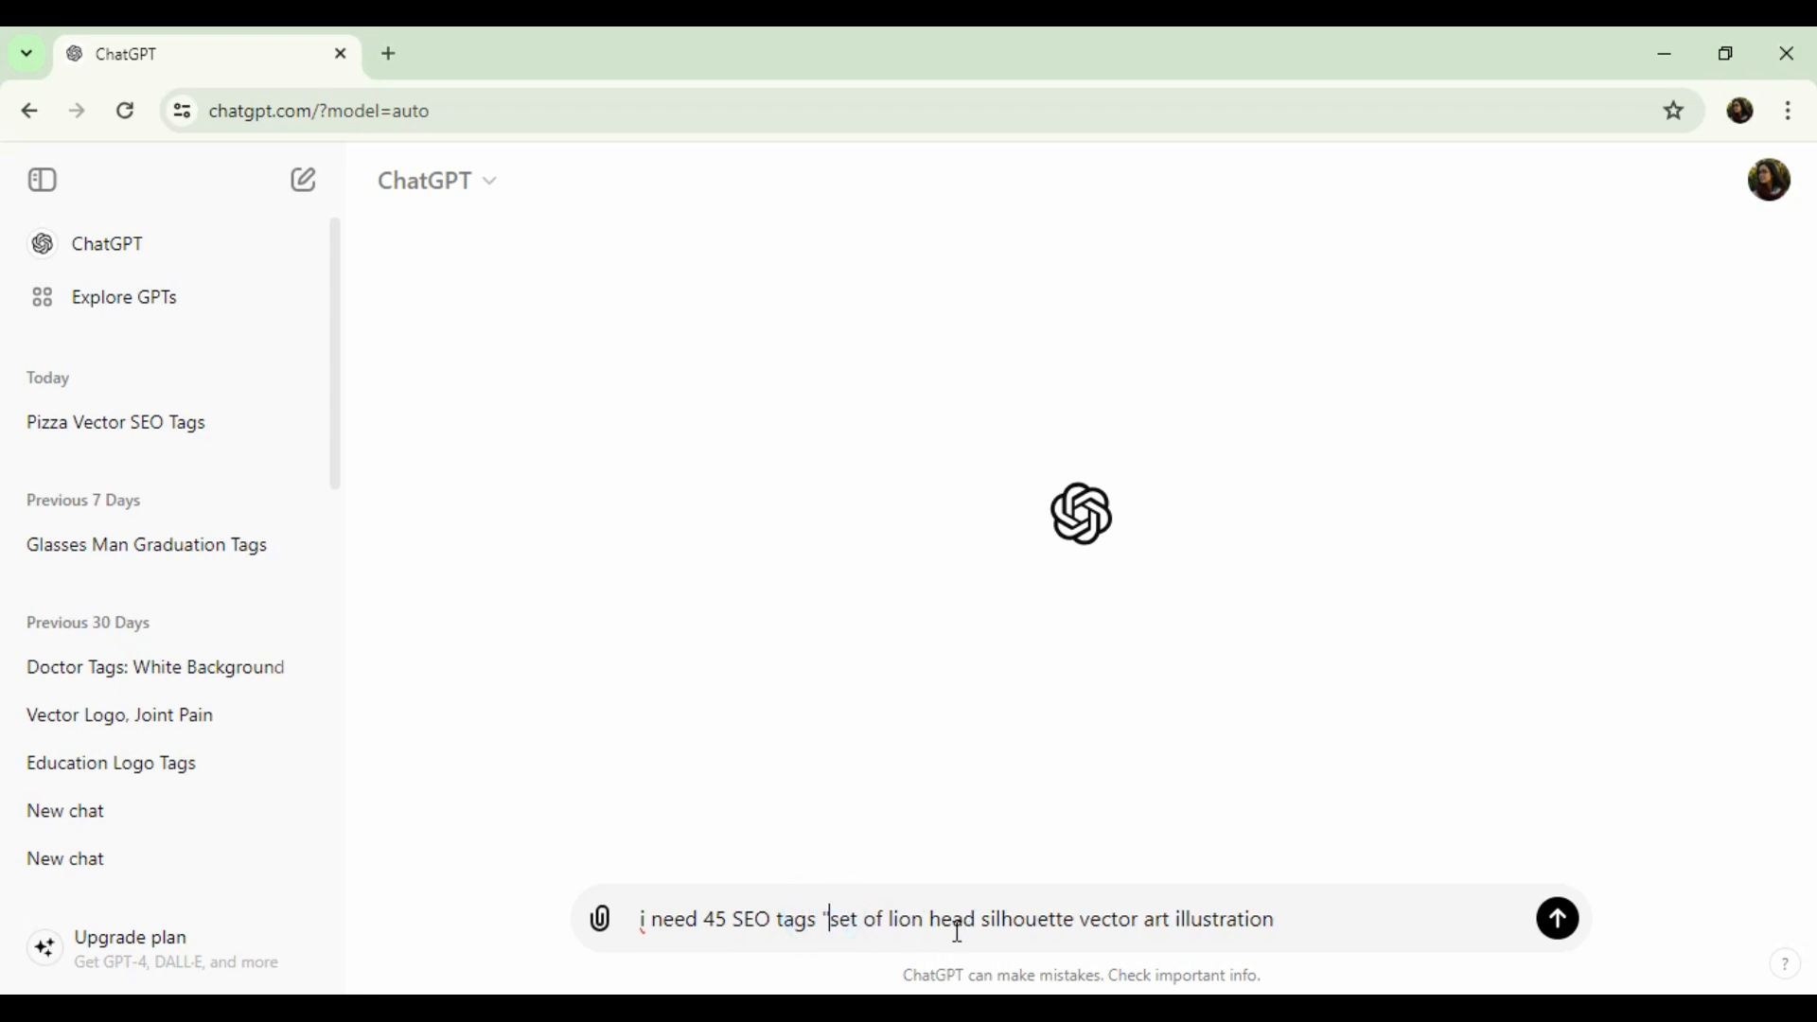
pyautogui.doubleClick(1309, 917)
pyautogui.click(1304, 916)
pyautogui.click(1560, 922)
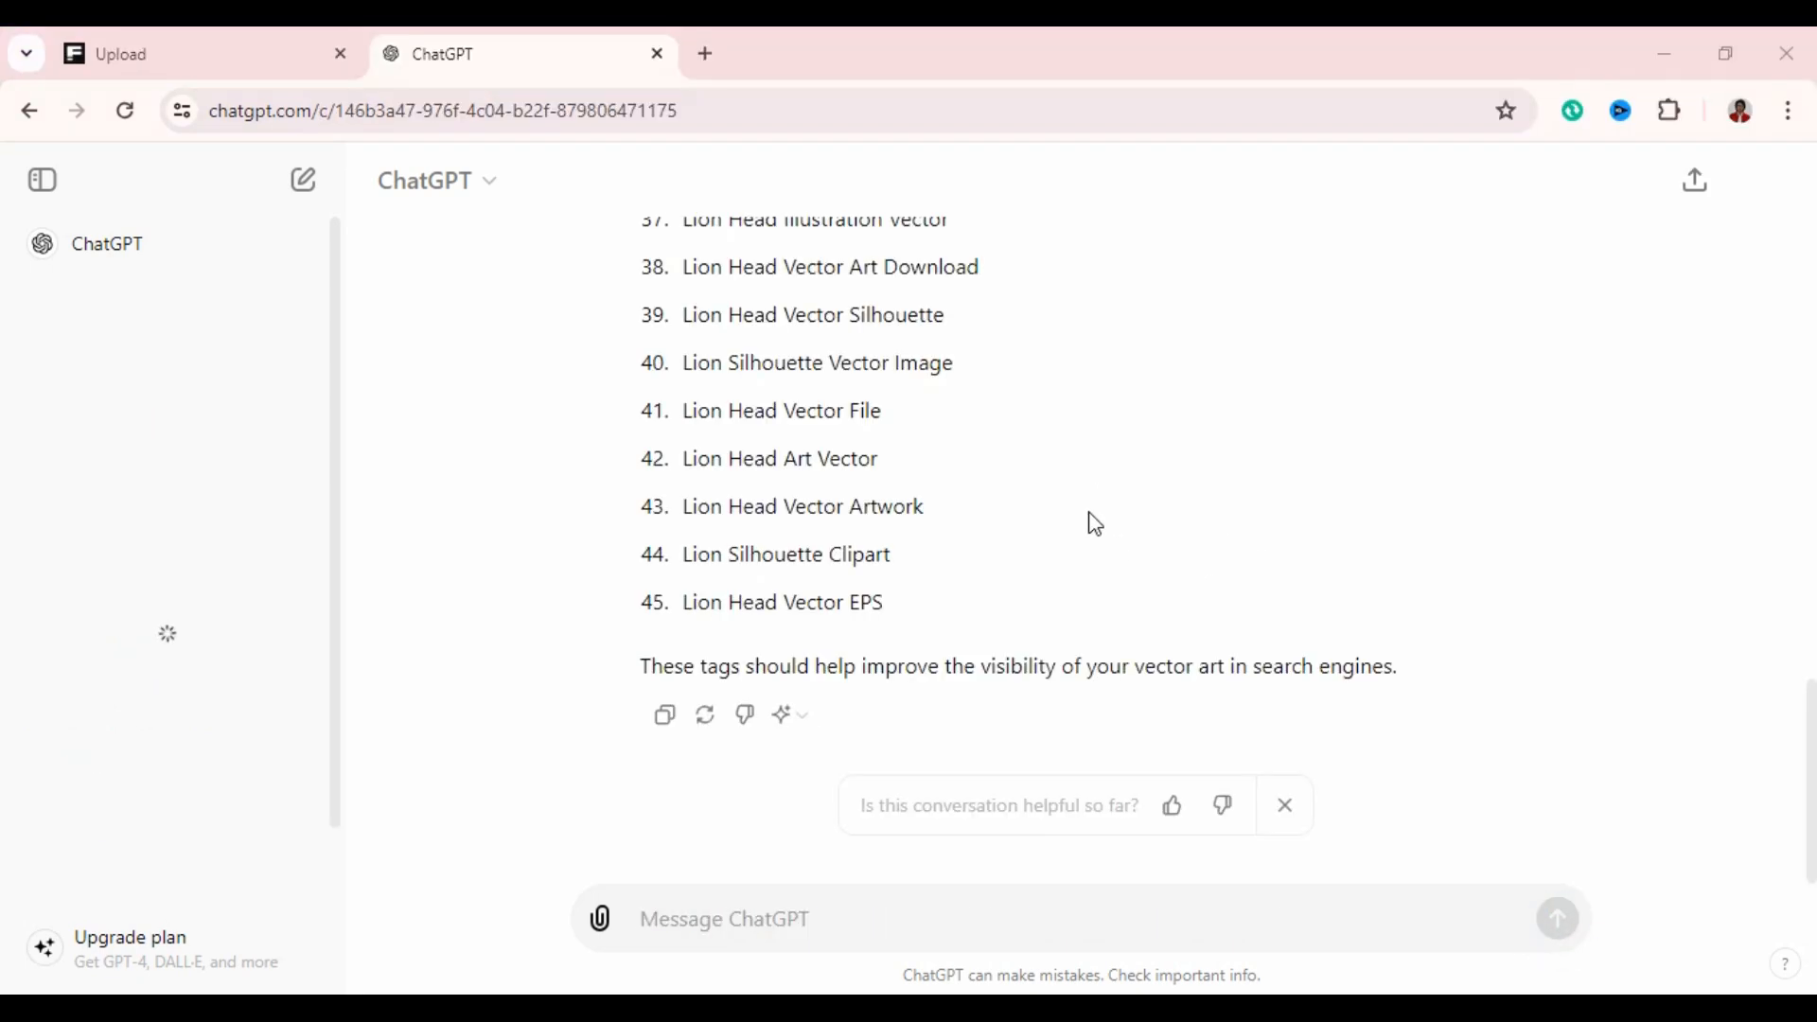
# Dismiss the Explore GPTs notice and review the generated list of lion head SEO tags.
pyautogui.scroll(5, 519, 560)
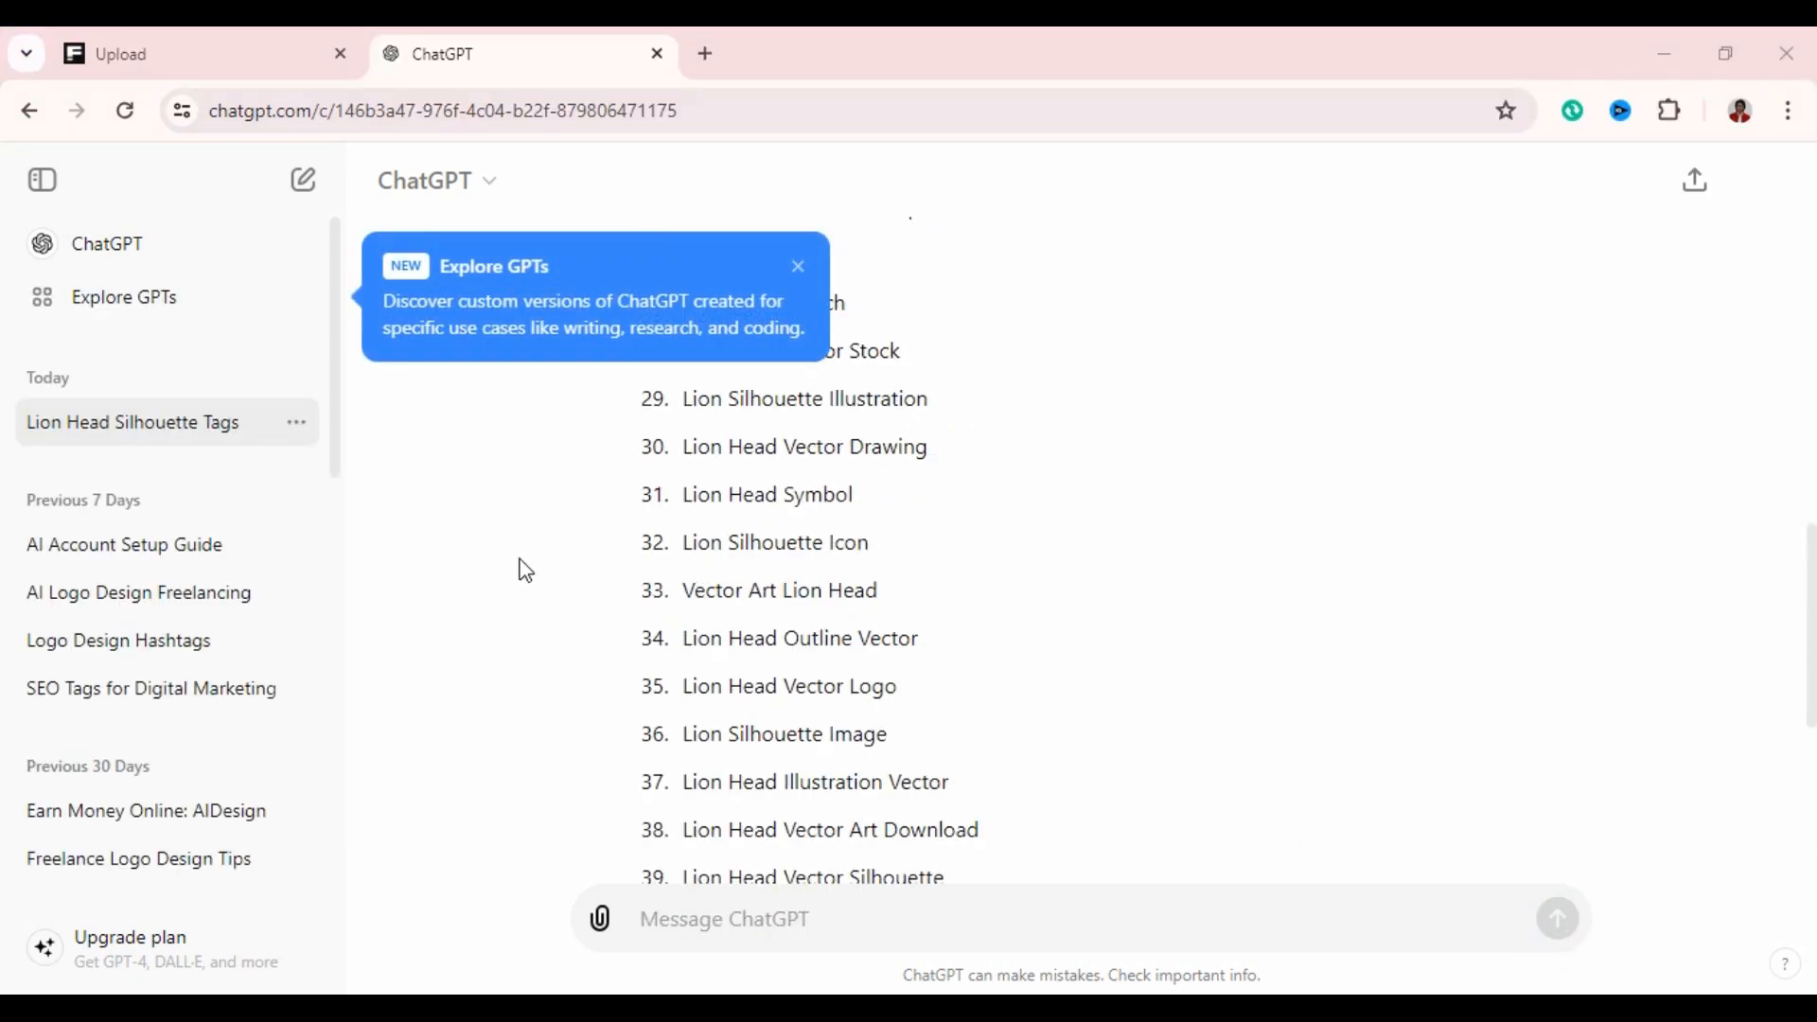
pyautogui.click(799, 268)
pyautogui.scroll(10, 1107, 425)
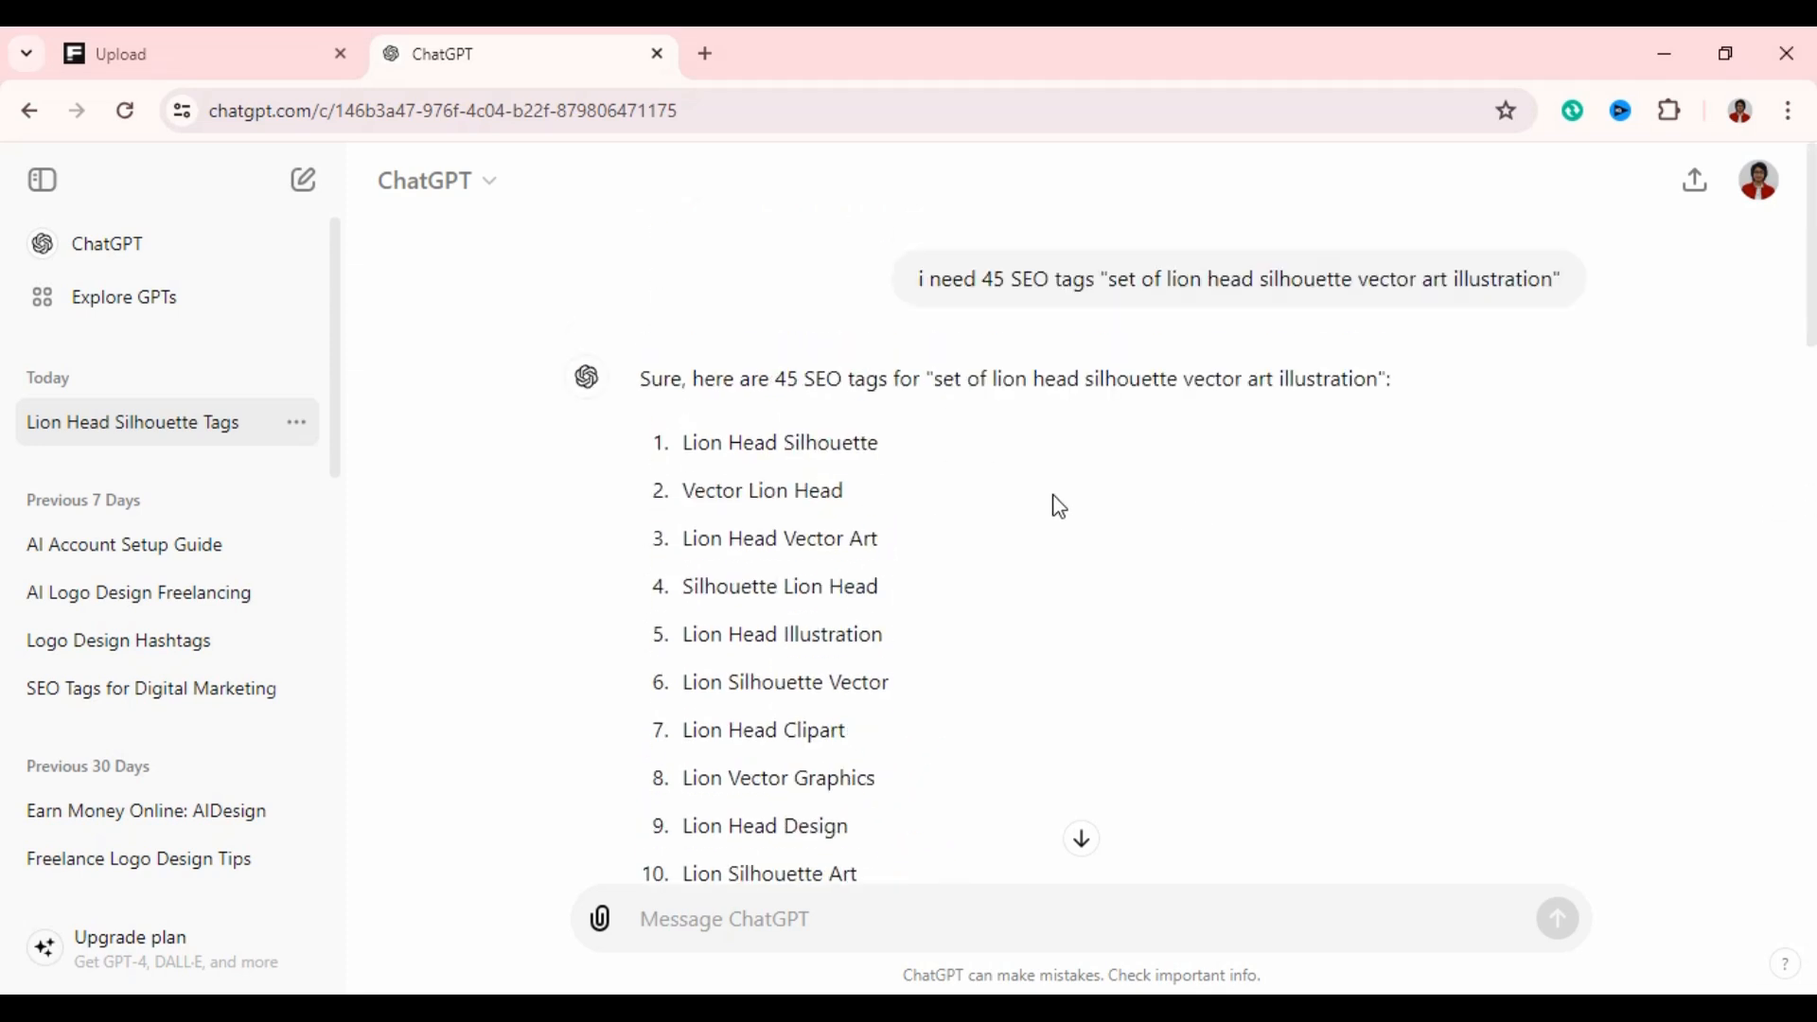
pyautogui.scroll(-15, 1054, 507)
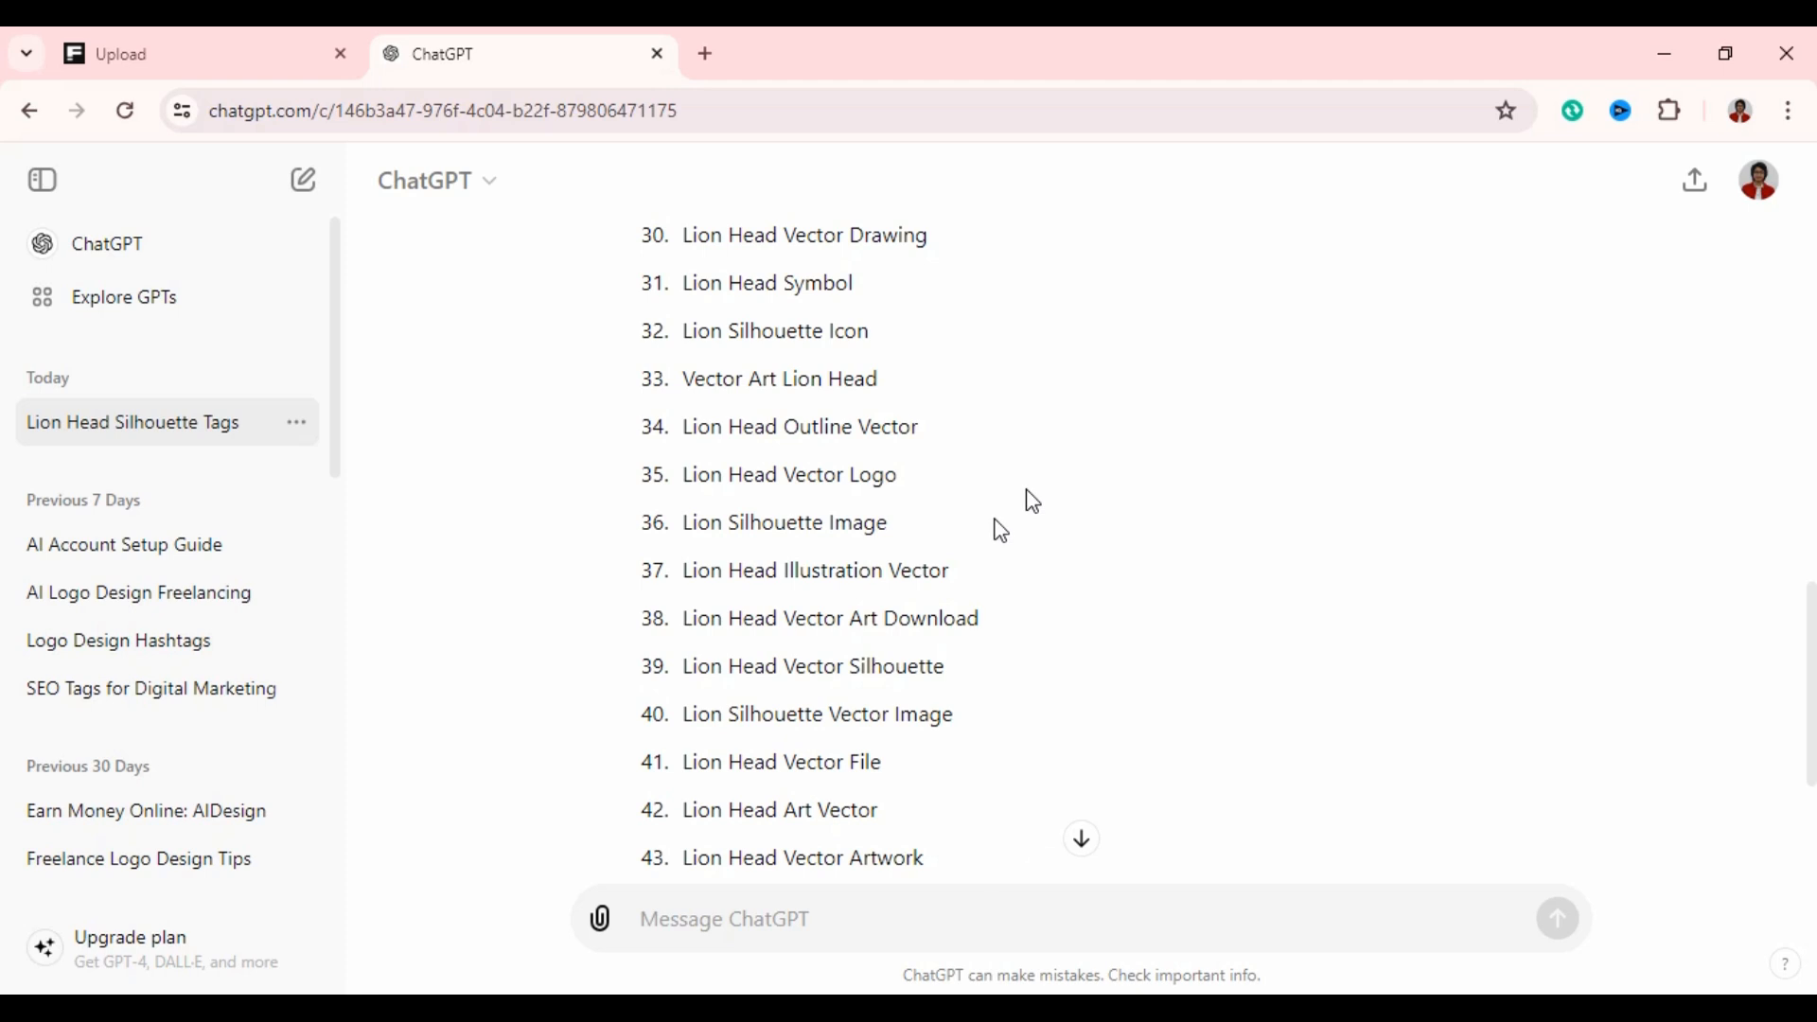
pyautogui.scroll(-2, 662, 662)
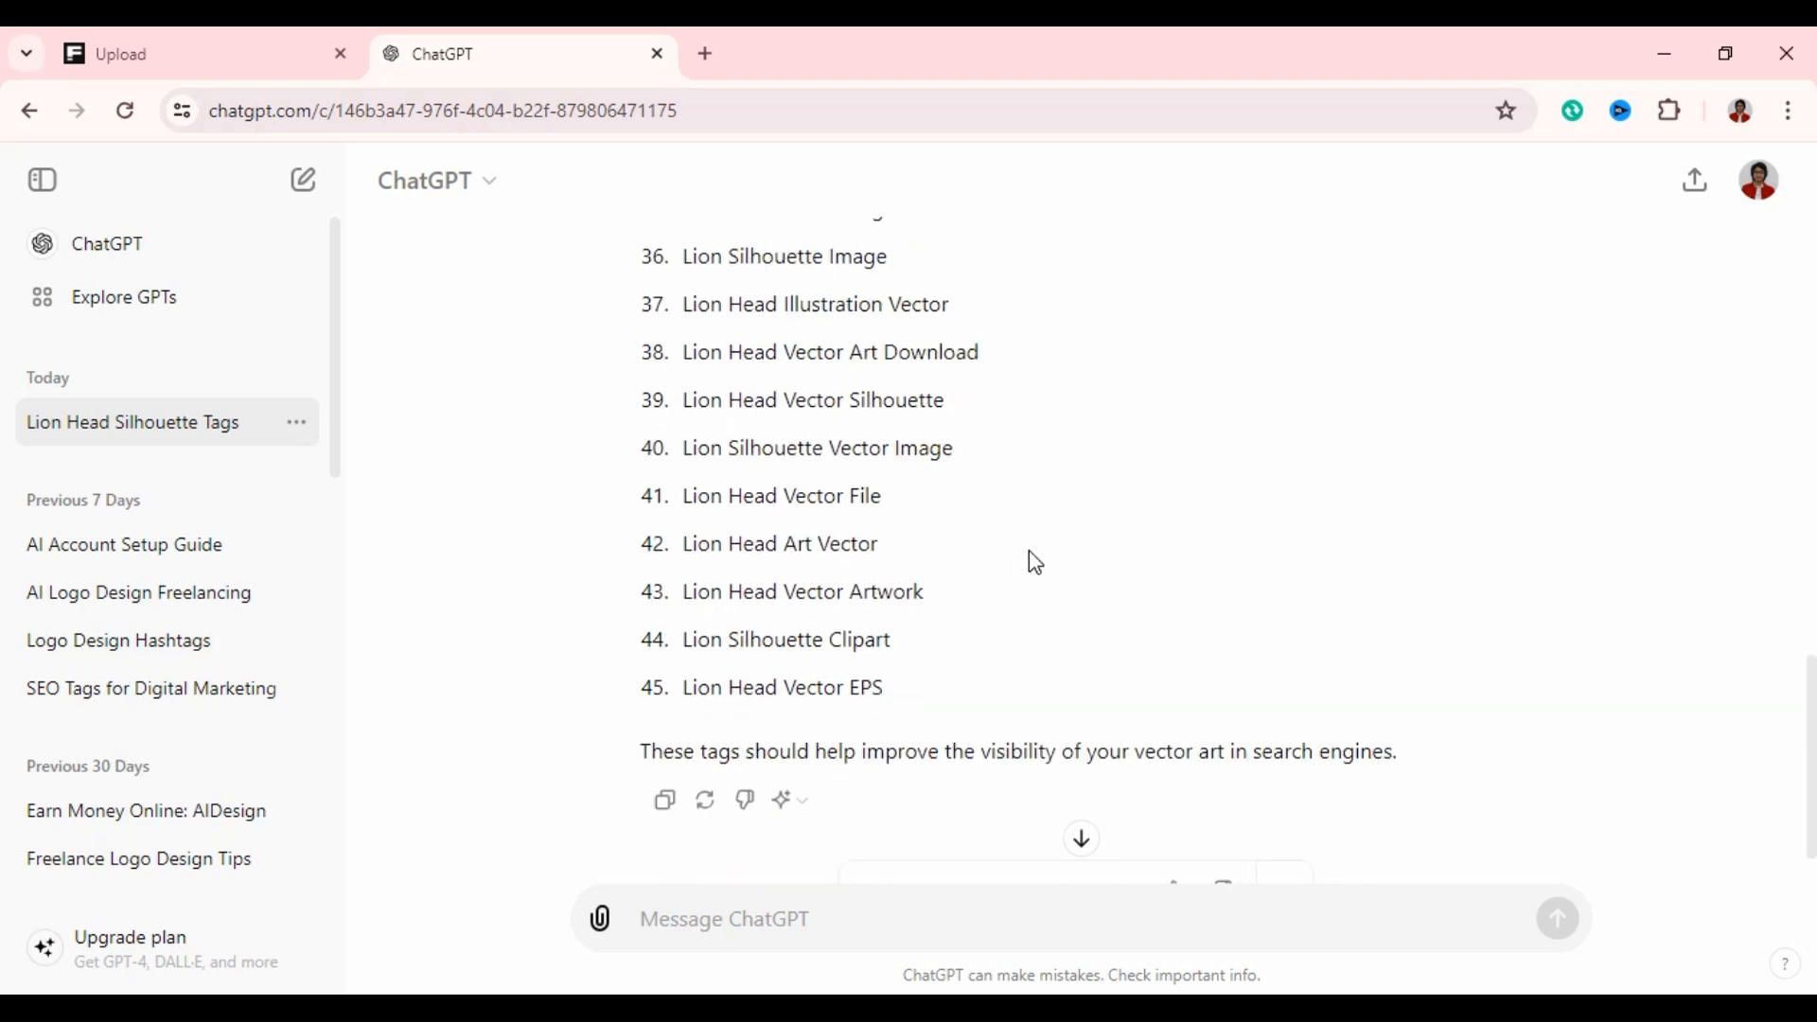
pyautogui.scroll(14, 1036, 563)
pyautogui.scroll(6, 1052, 555)
pyautogui.scroll(-7, 1120, 580)
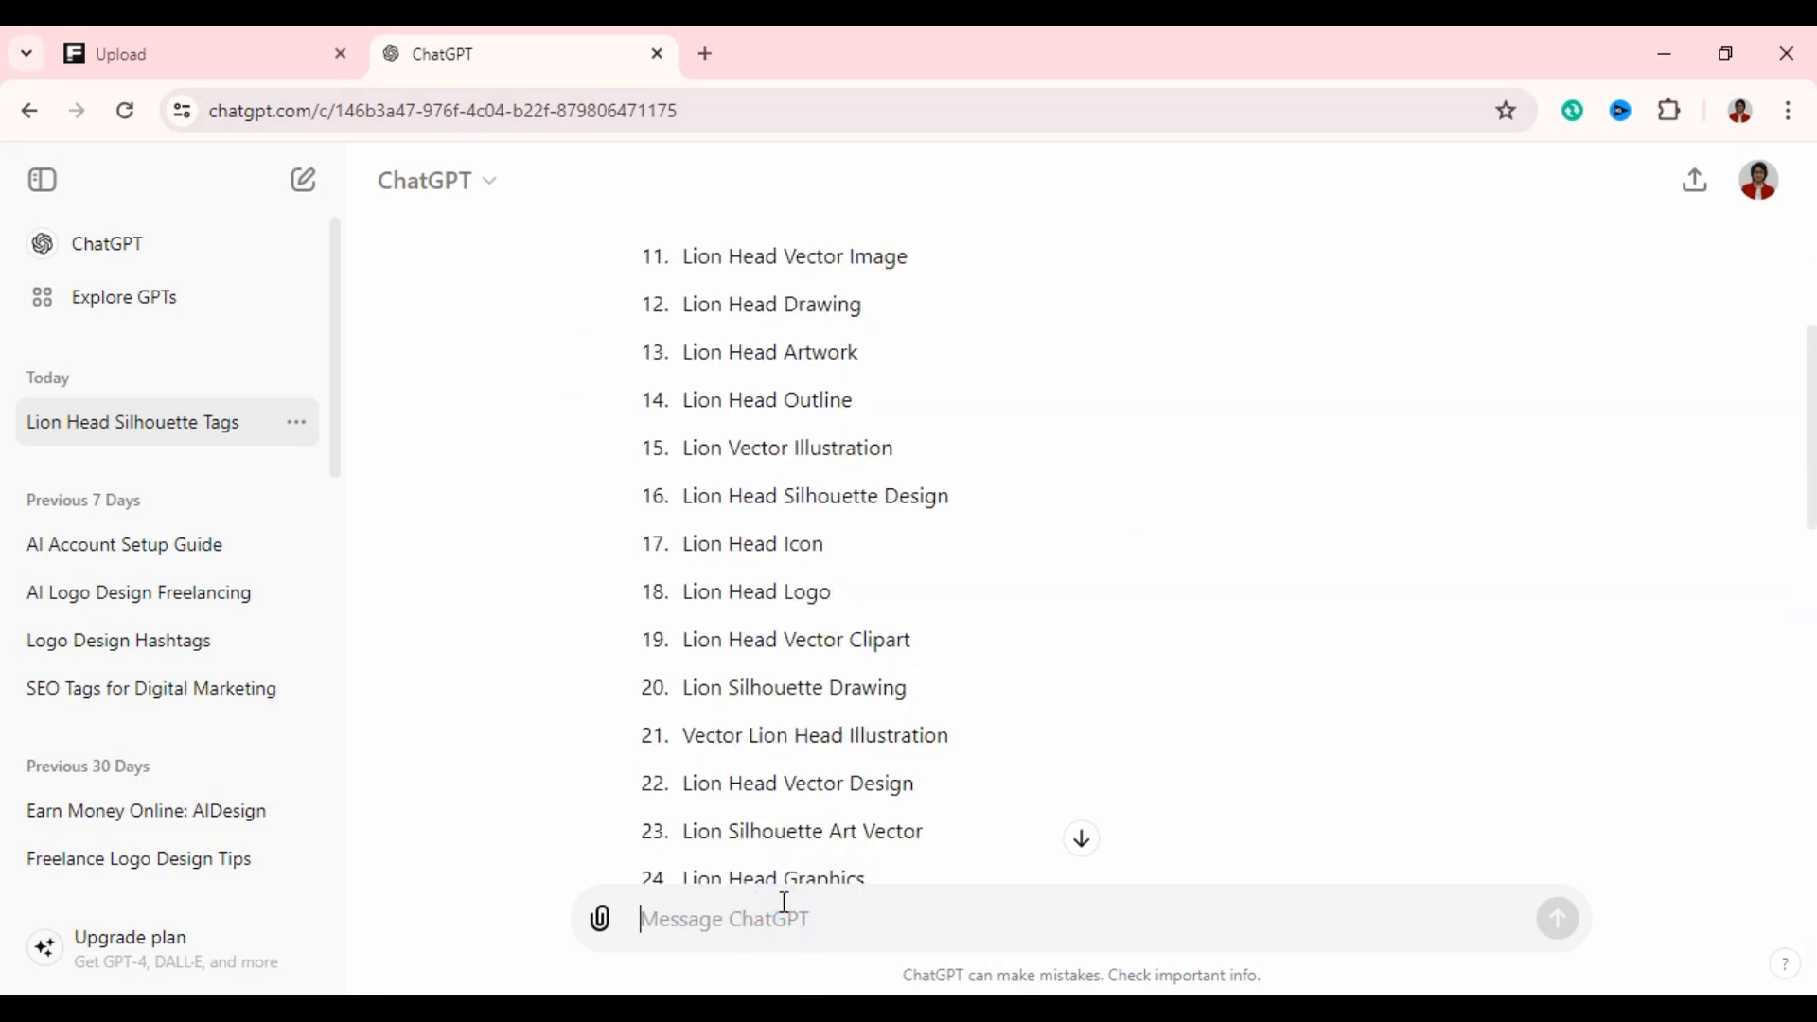
# Send ChatGPT the prompt "make one line with comma" and go through the resulting comma-separated tag line.
pyautogui.write('make one line with co')
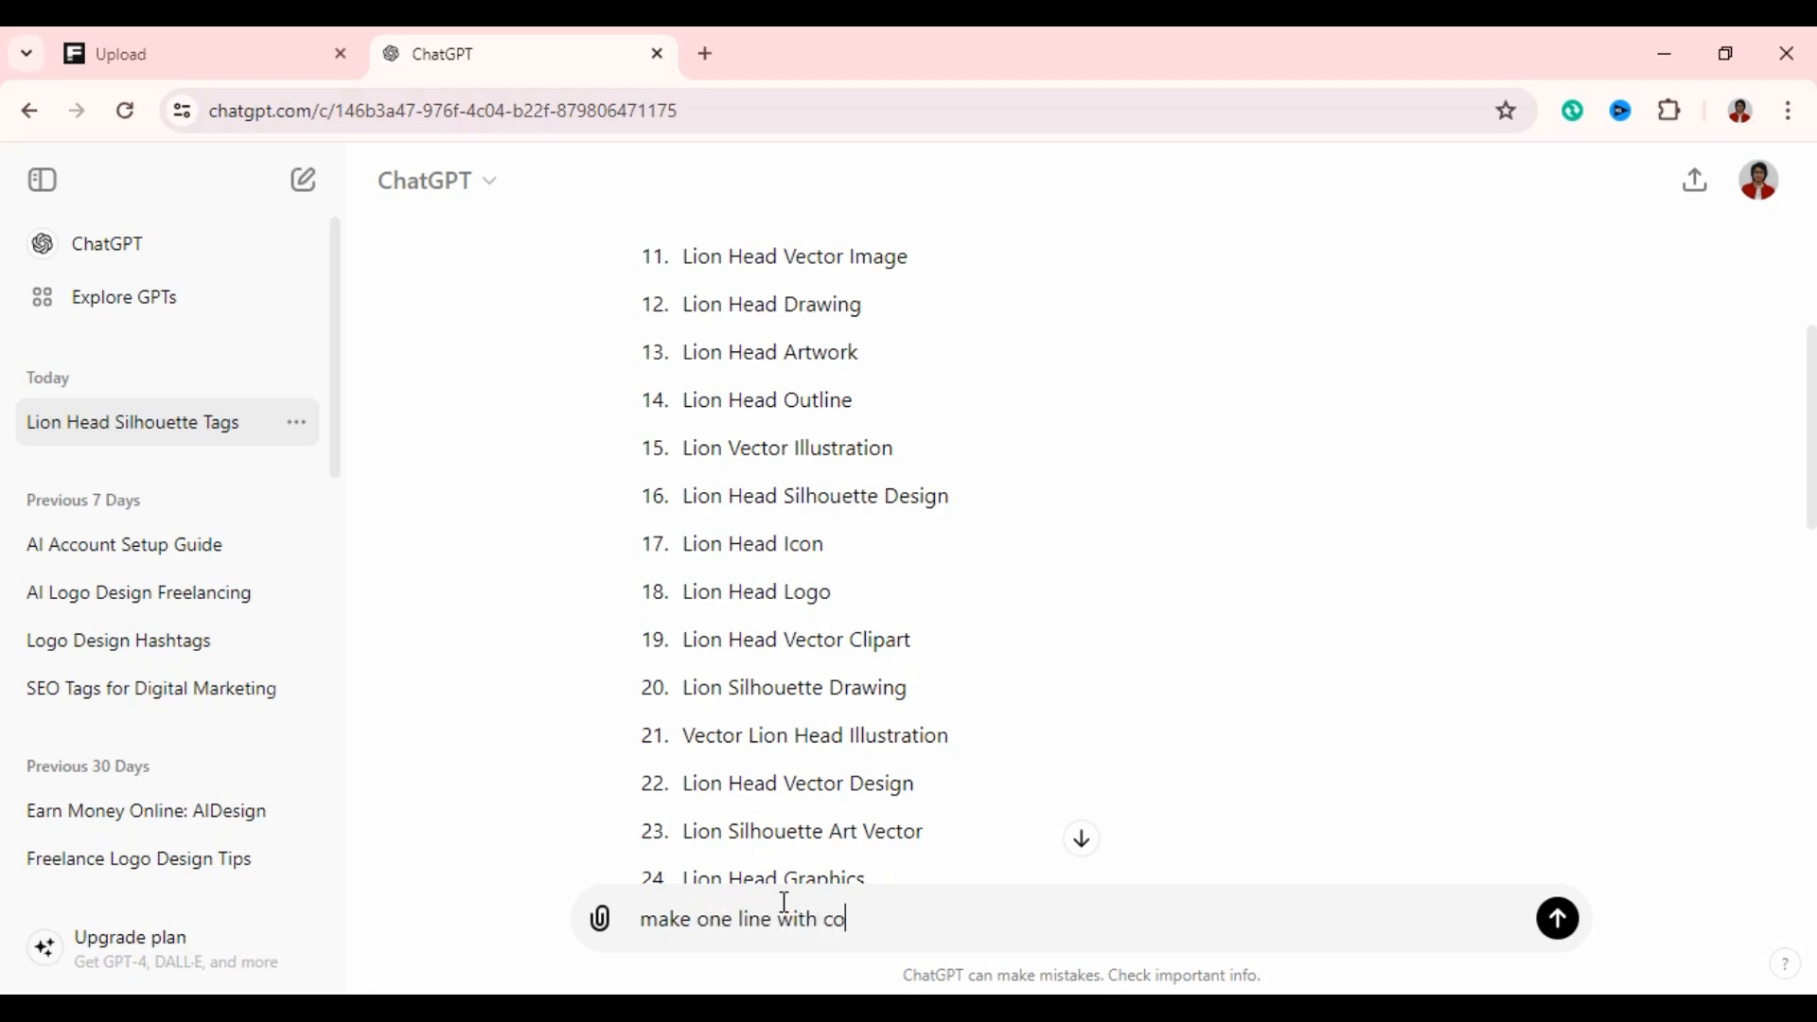
pyautogui.press('Return')
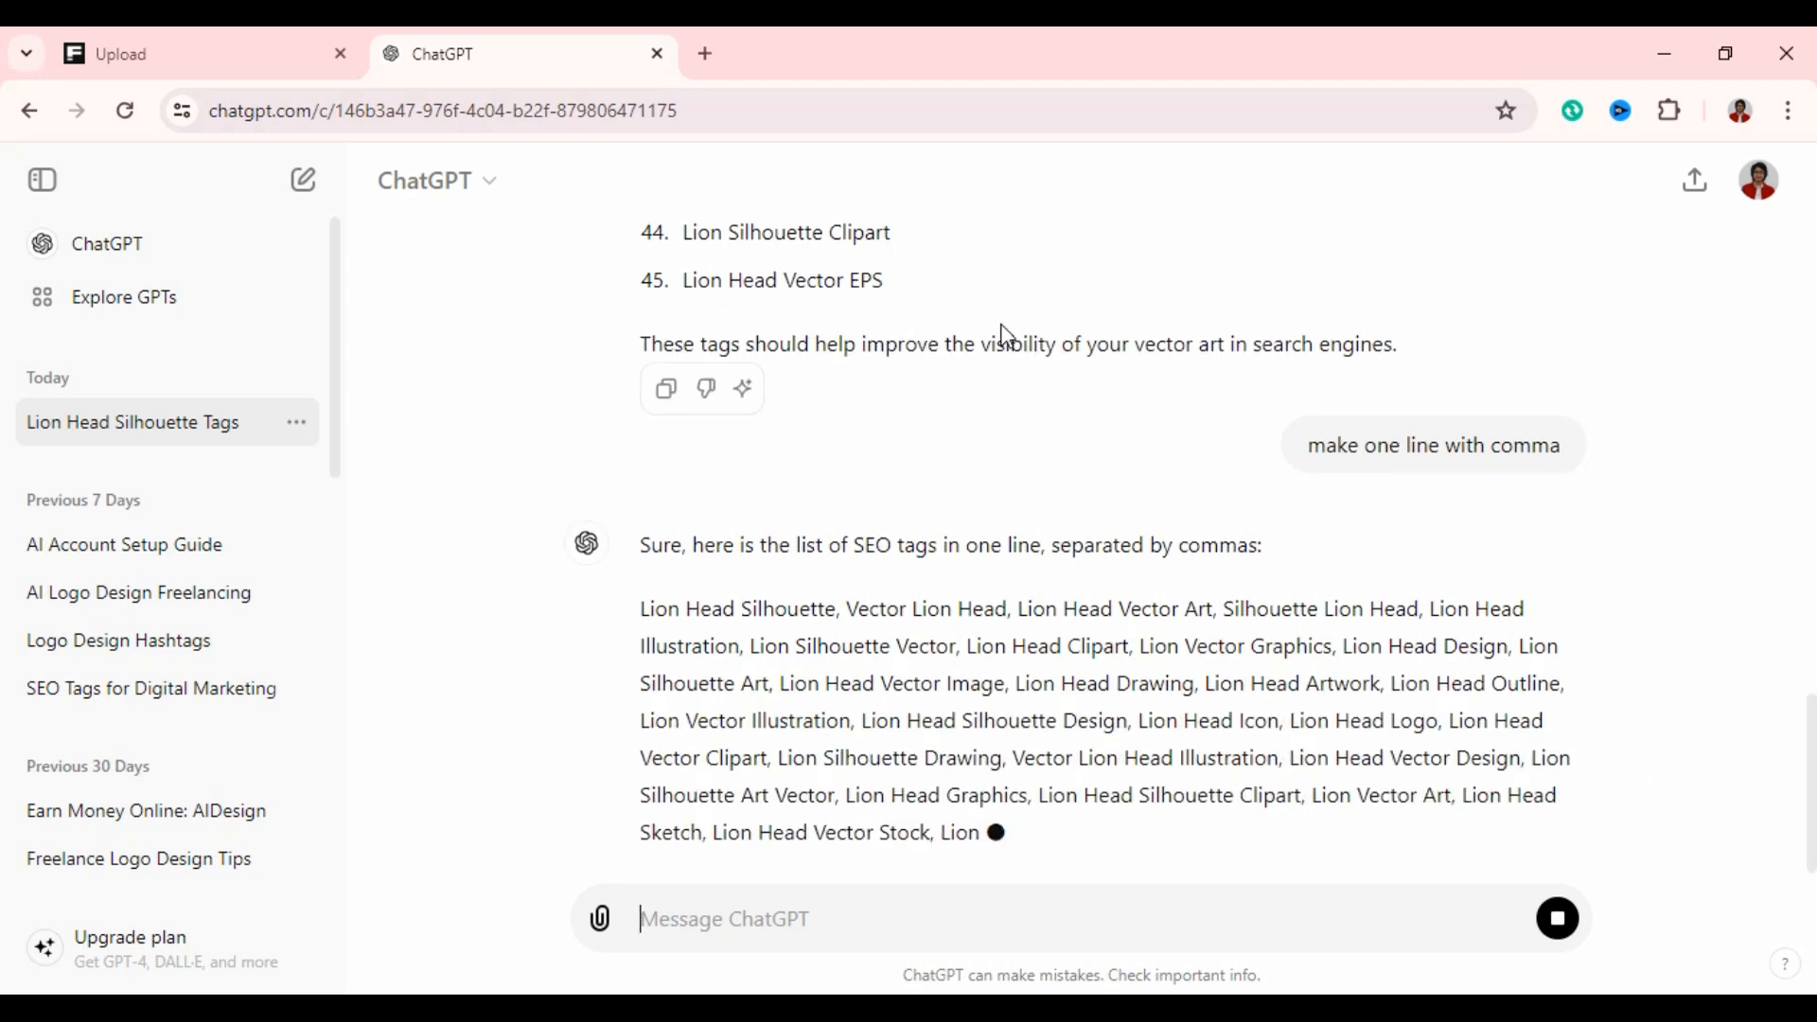
pyautogui.scroll(5, 998, 326)
pyautogui.scroll(5, 998, 326)
pyautogui.scroll(-15, 993, 325)
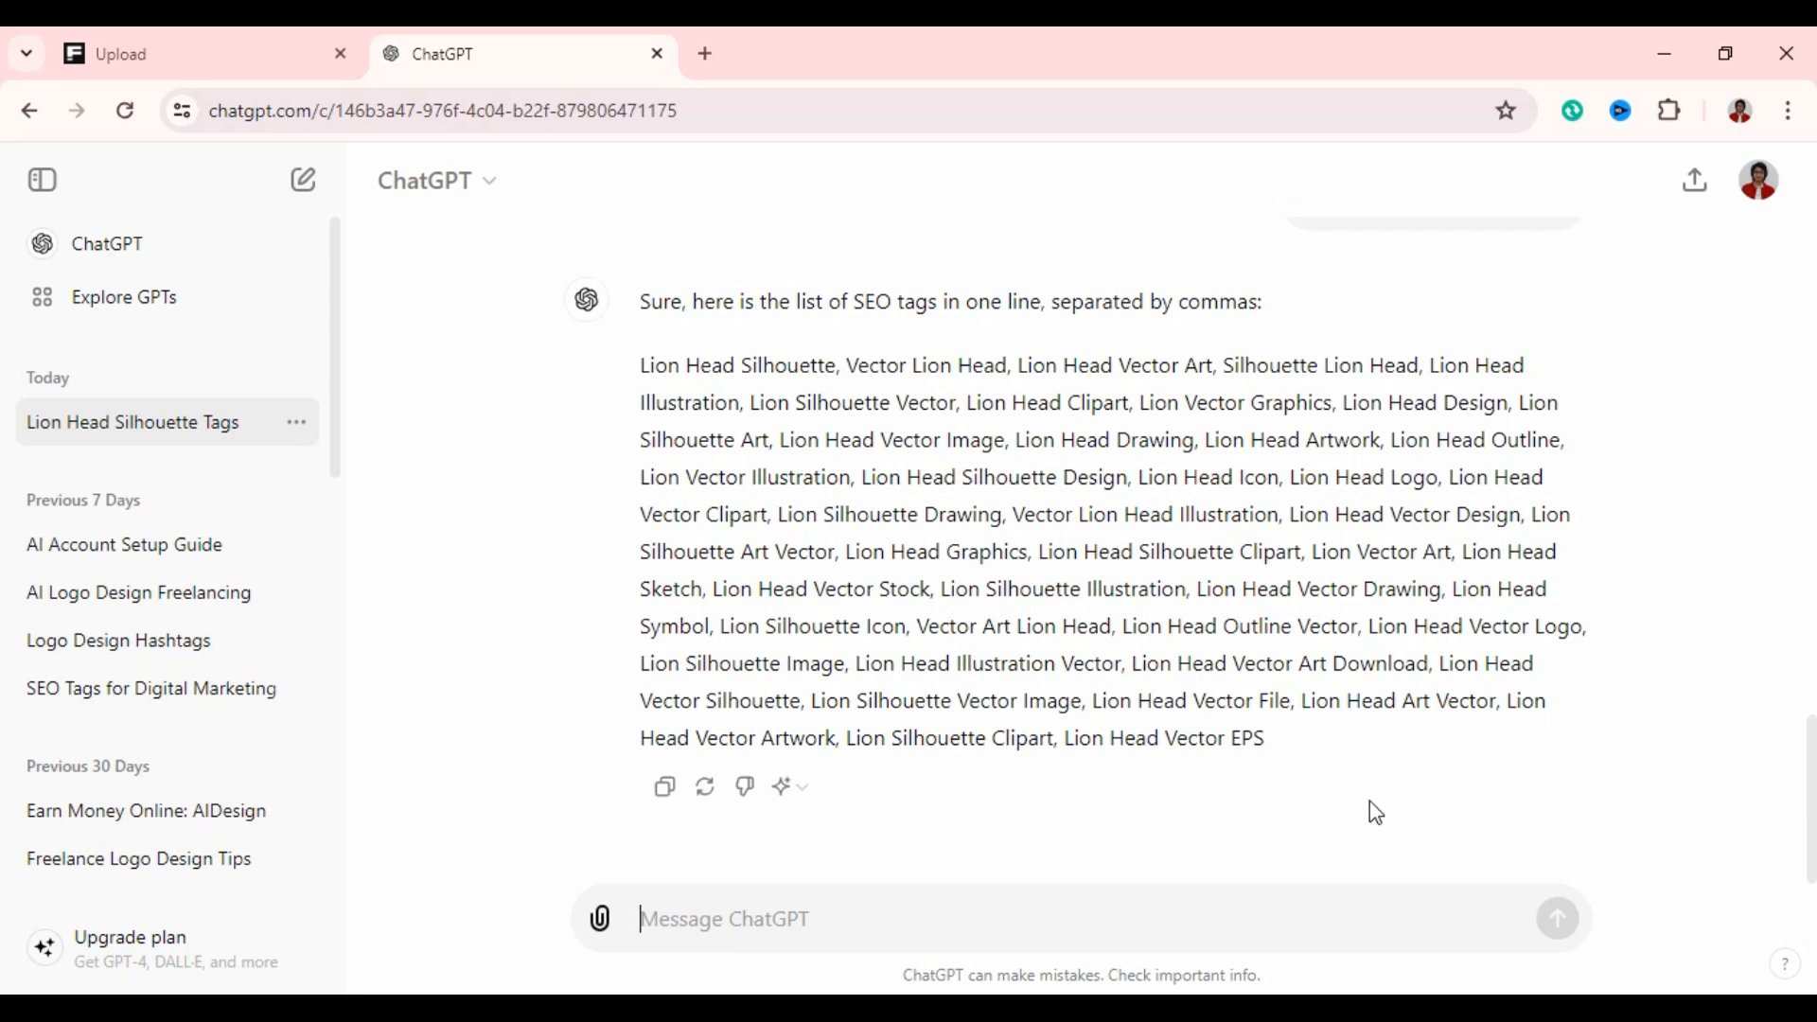
# Copy the whole comma-separated tag line from ChatGPT and add it as the draft's keywords in Freepik Contributor.
pyautogui.moveTo(644, 366); pyautogui.dragTo(1280, 709)
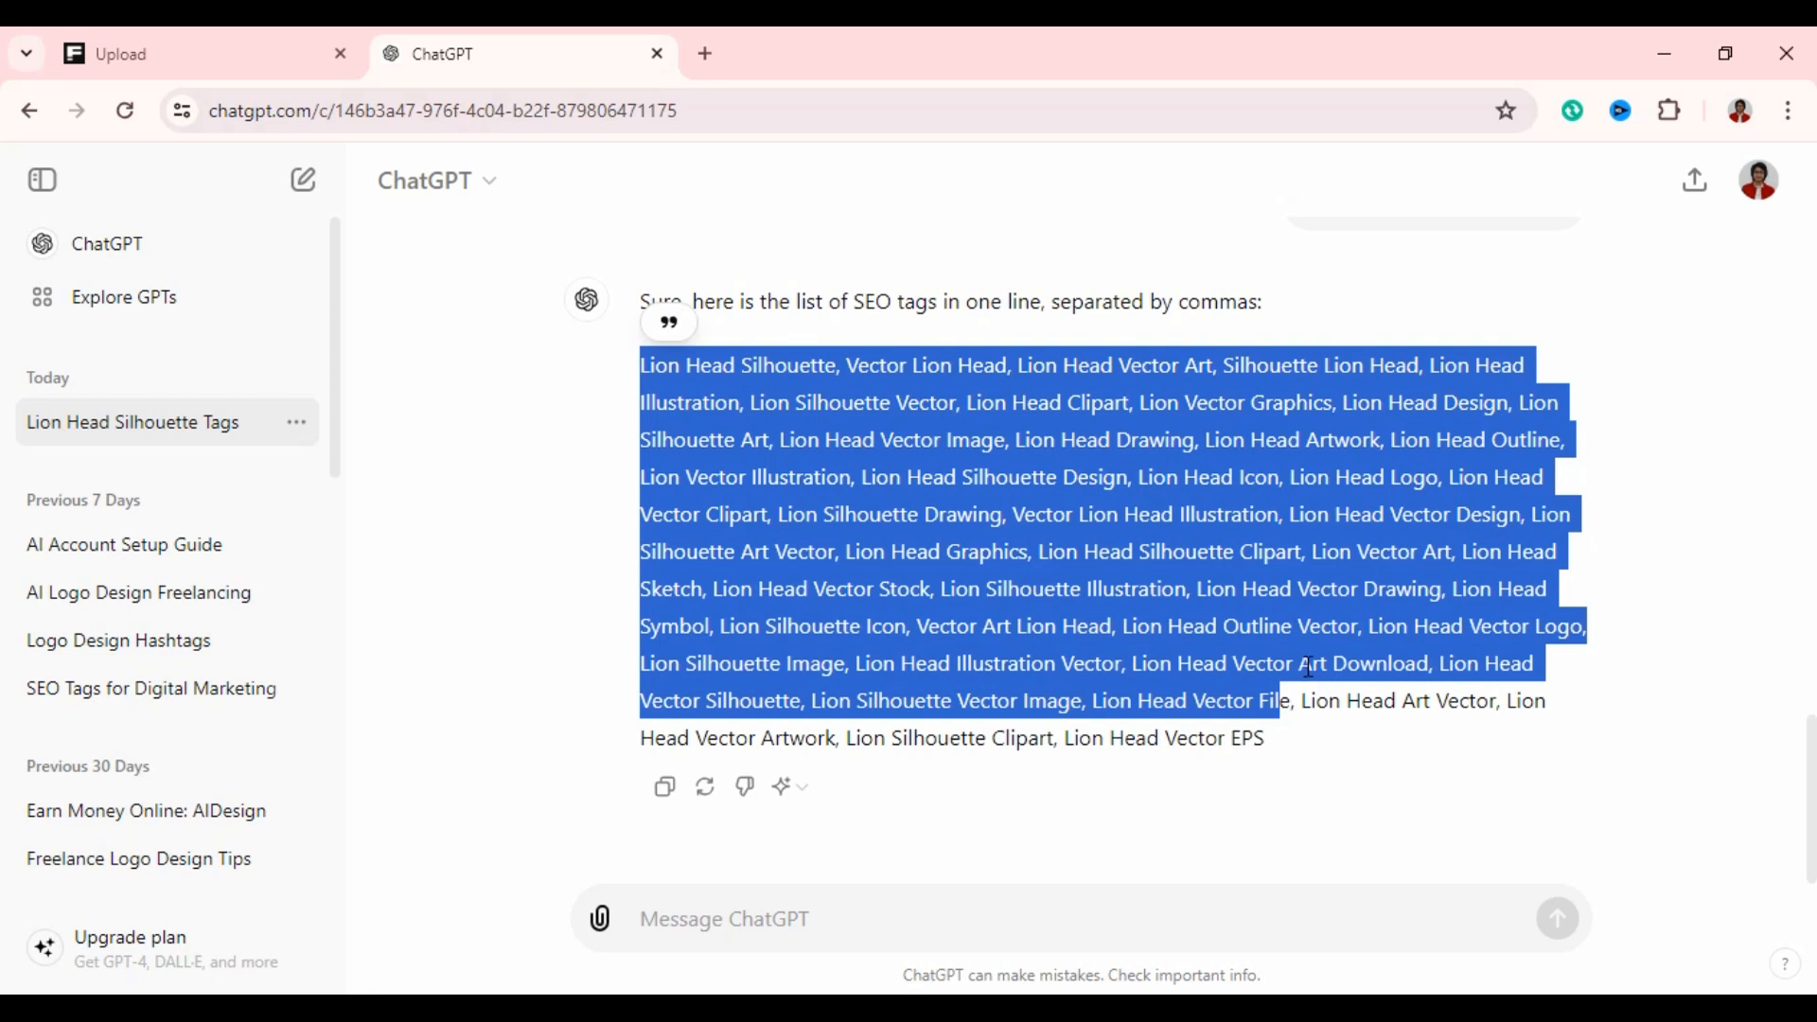
pyautogui.click(1279, 731)
pyautogui.moveTo(644, 365); pyautogui.dragTo(1255, 735)
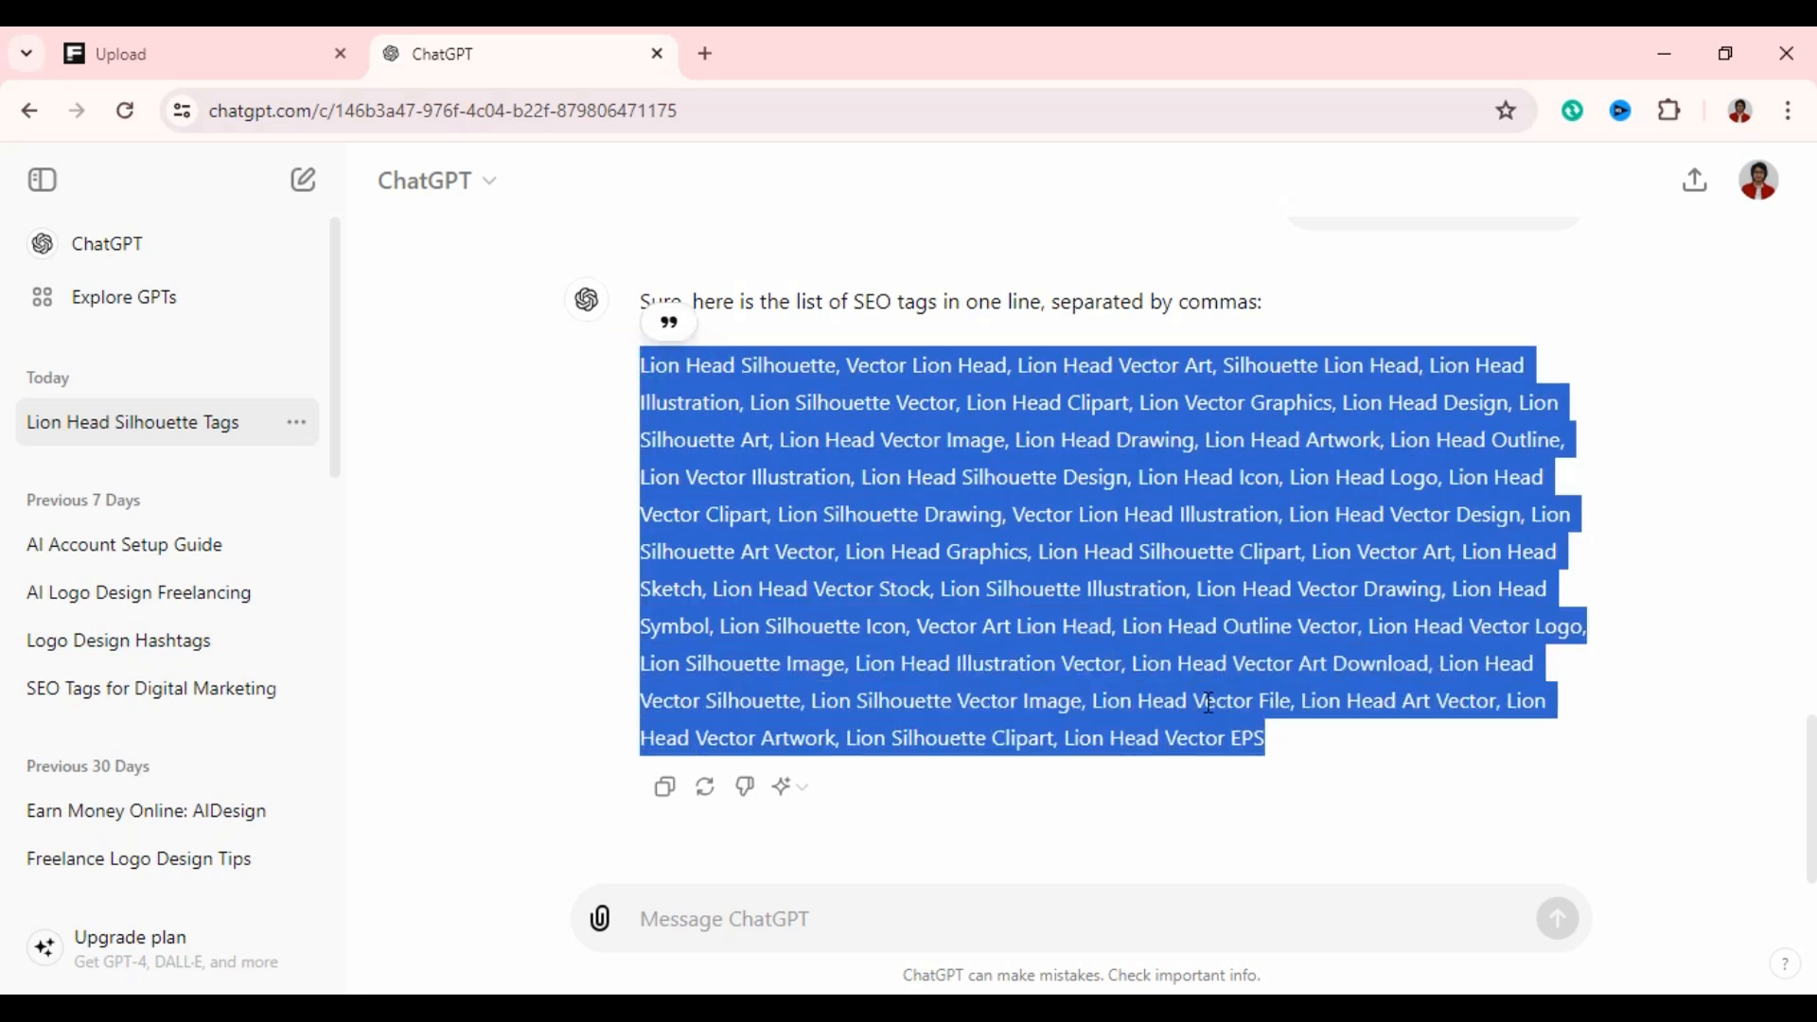
pyautogui.click(272, 57)
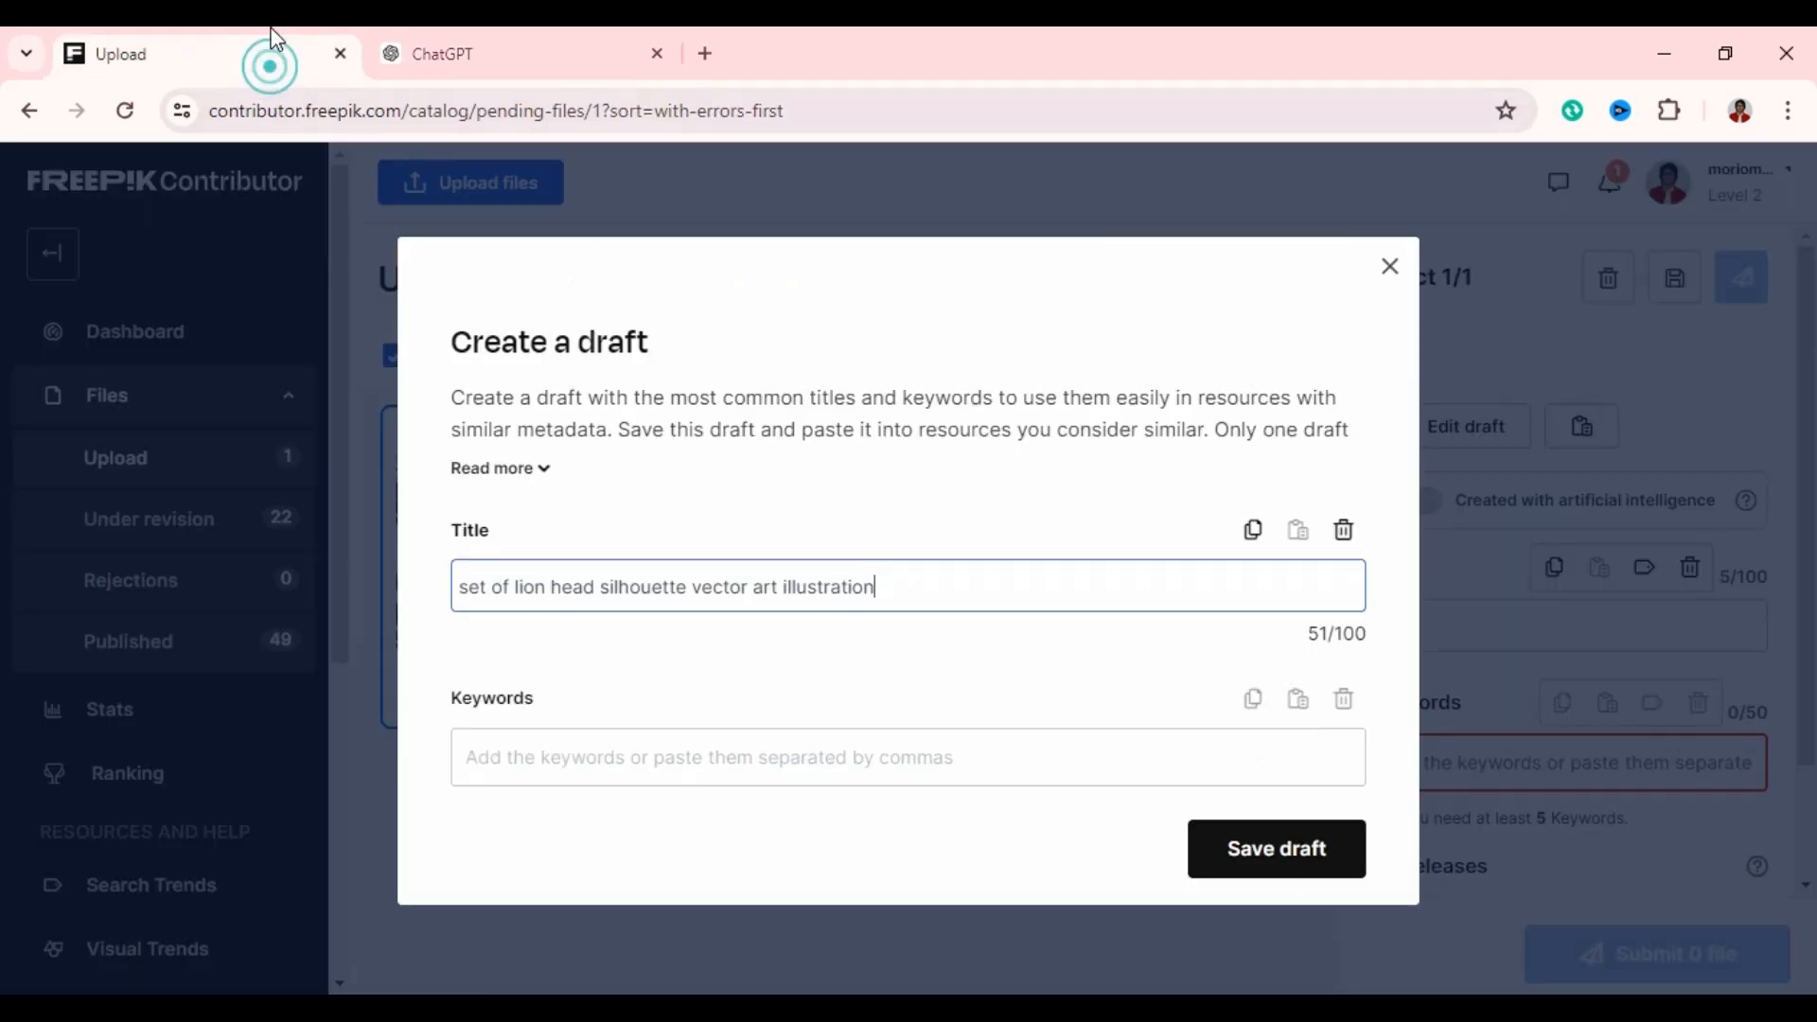
pyautogui.click(626, 757)
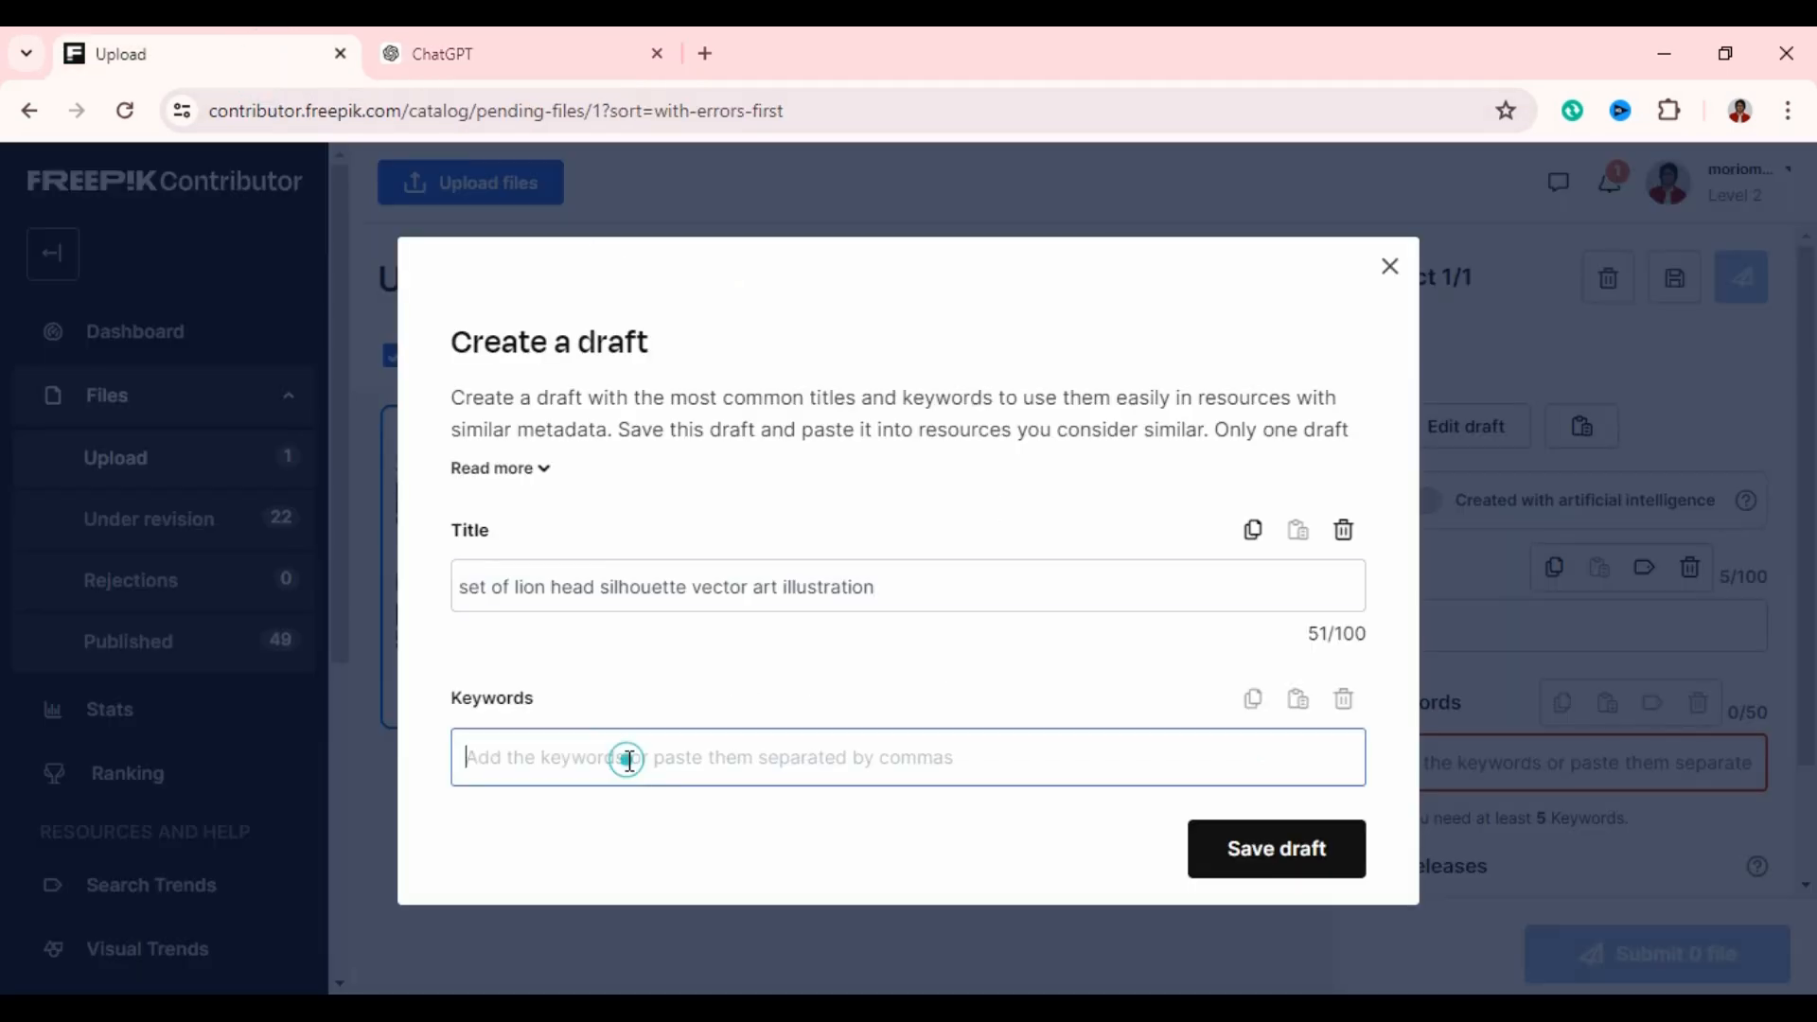
pyautogui.hotkey('ctrl', 'v')
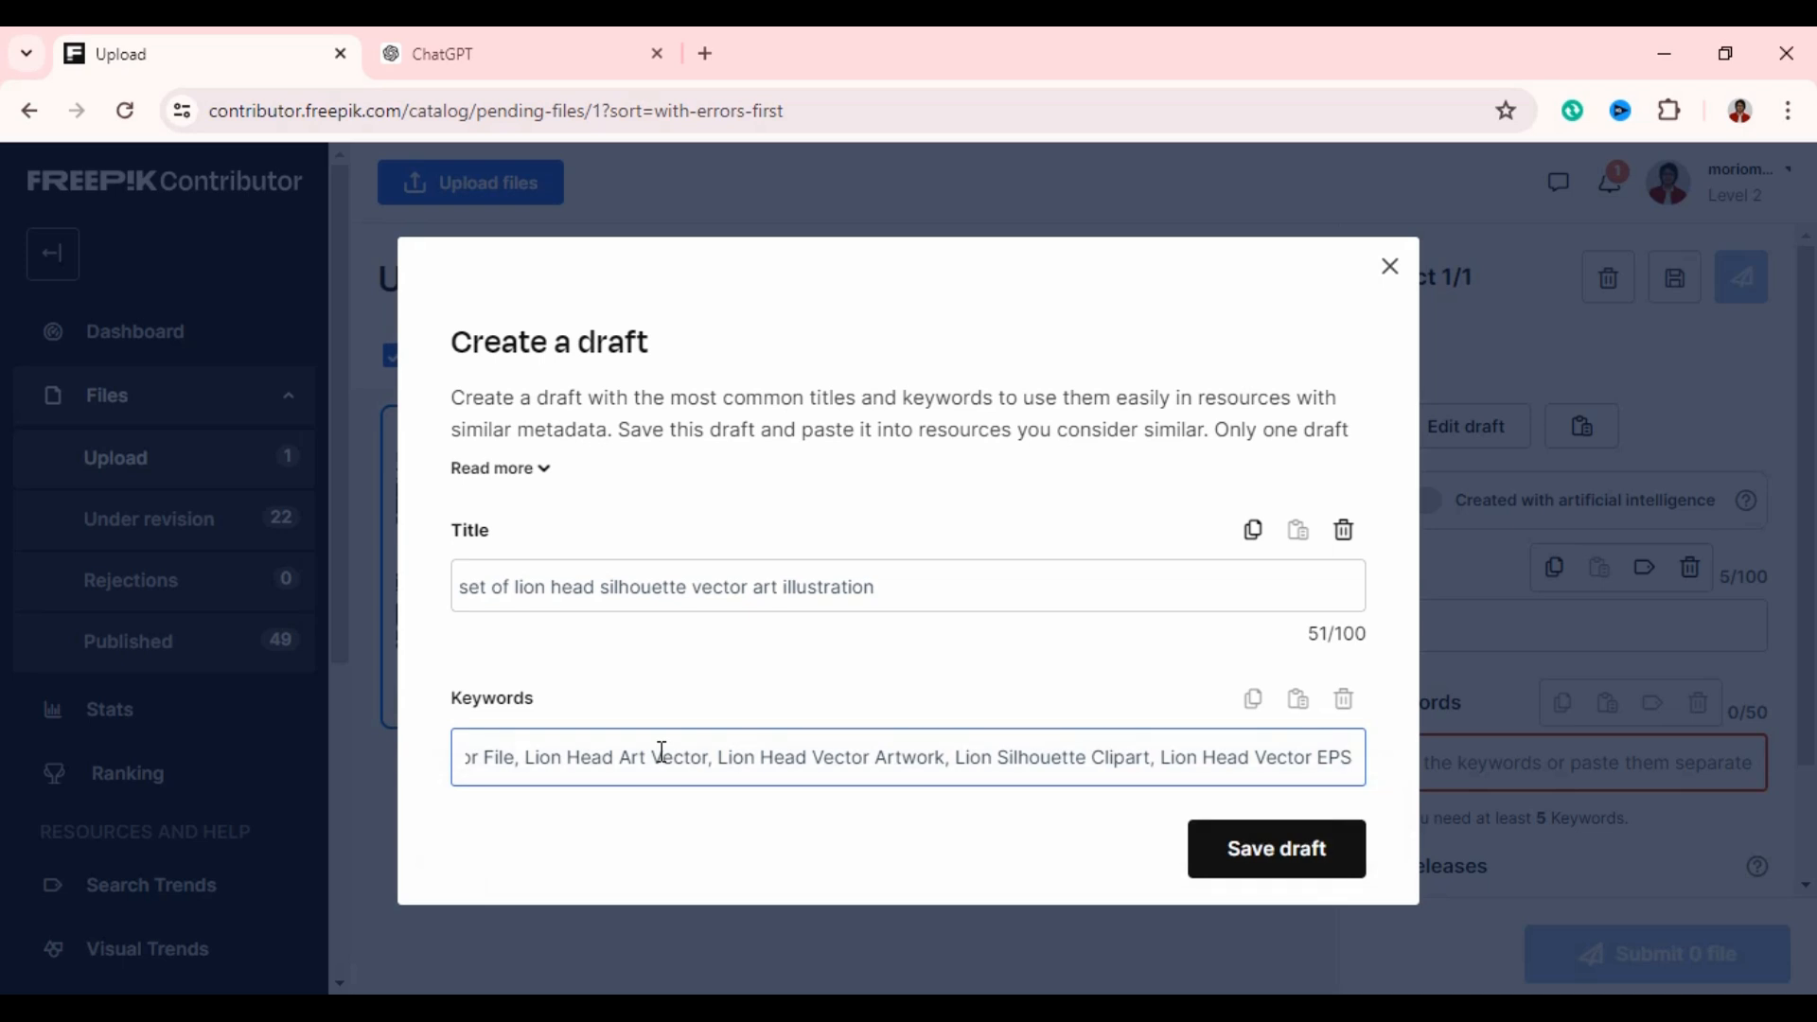
pyautogui.press('Return')
# Check the draft's title and keyword list, then save the draft.
pyautogui.scroll(-3, 1062, 741)
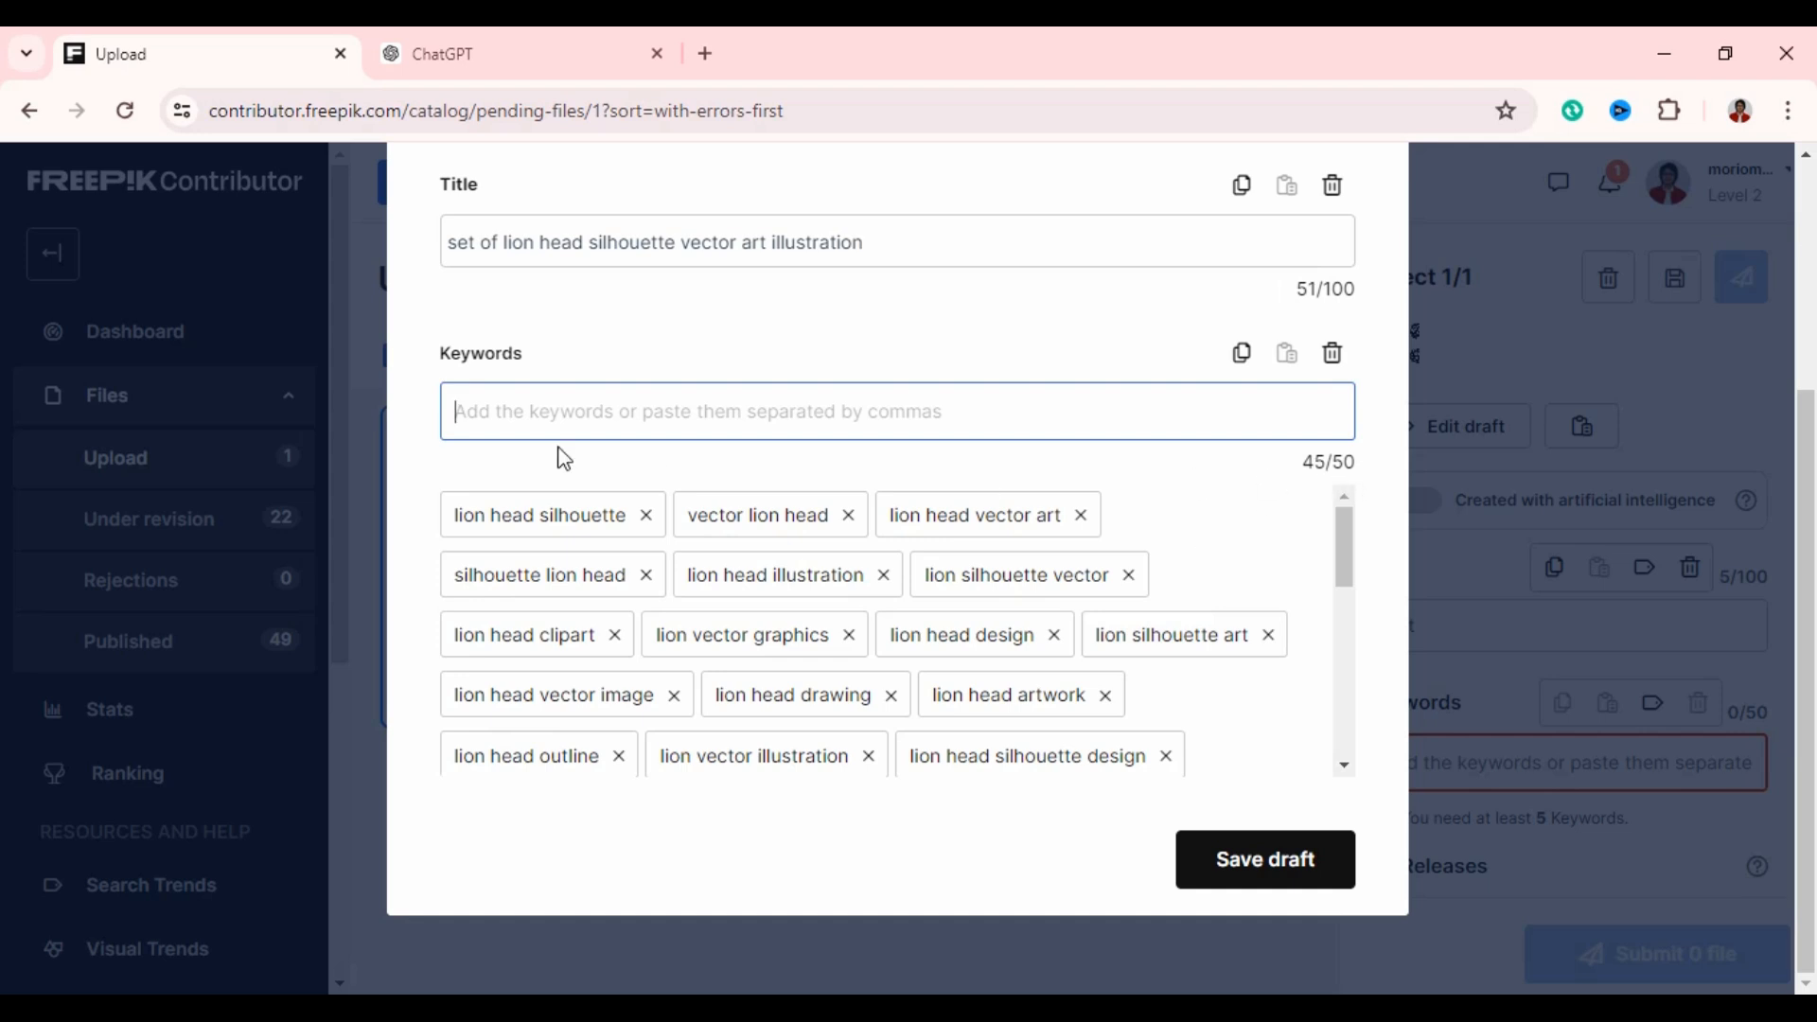
pyautogui.click(584, 417)
pyautogui.scroll(3, 1046, 621)
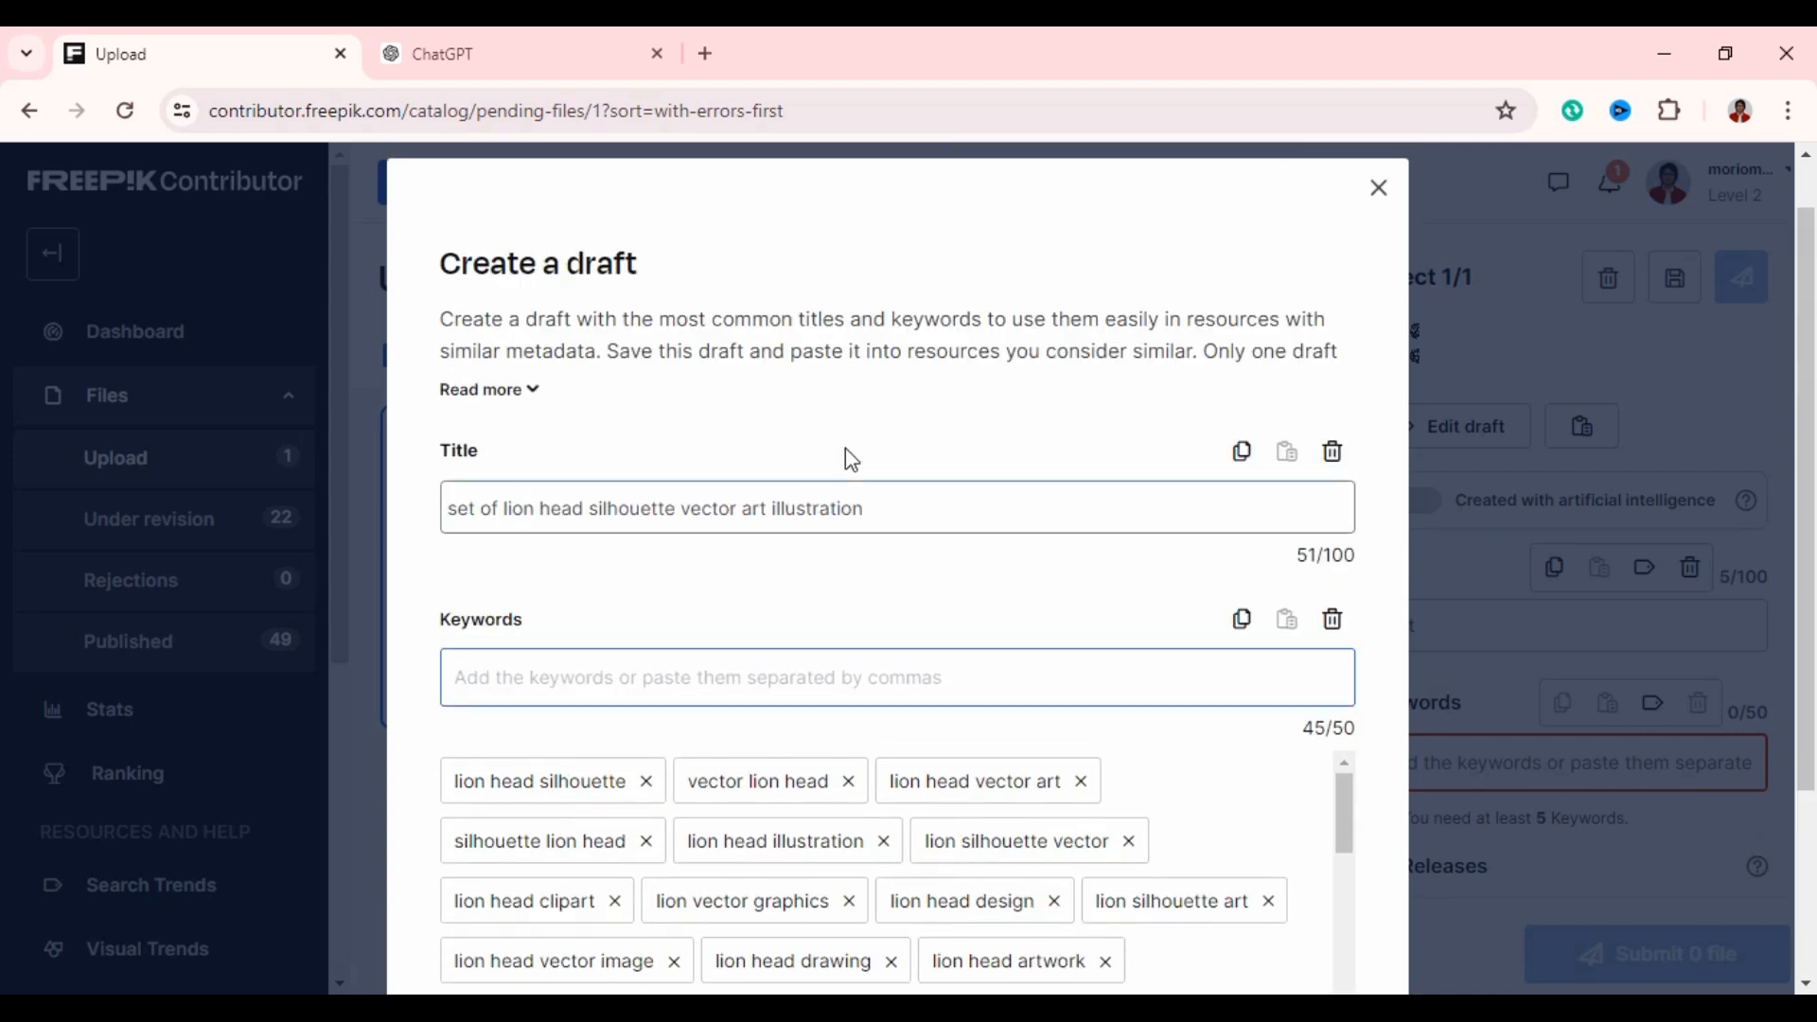
pyautogui.scroll(-3, 1235, 823)
pyautogui.click(1249, 861)
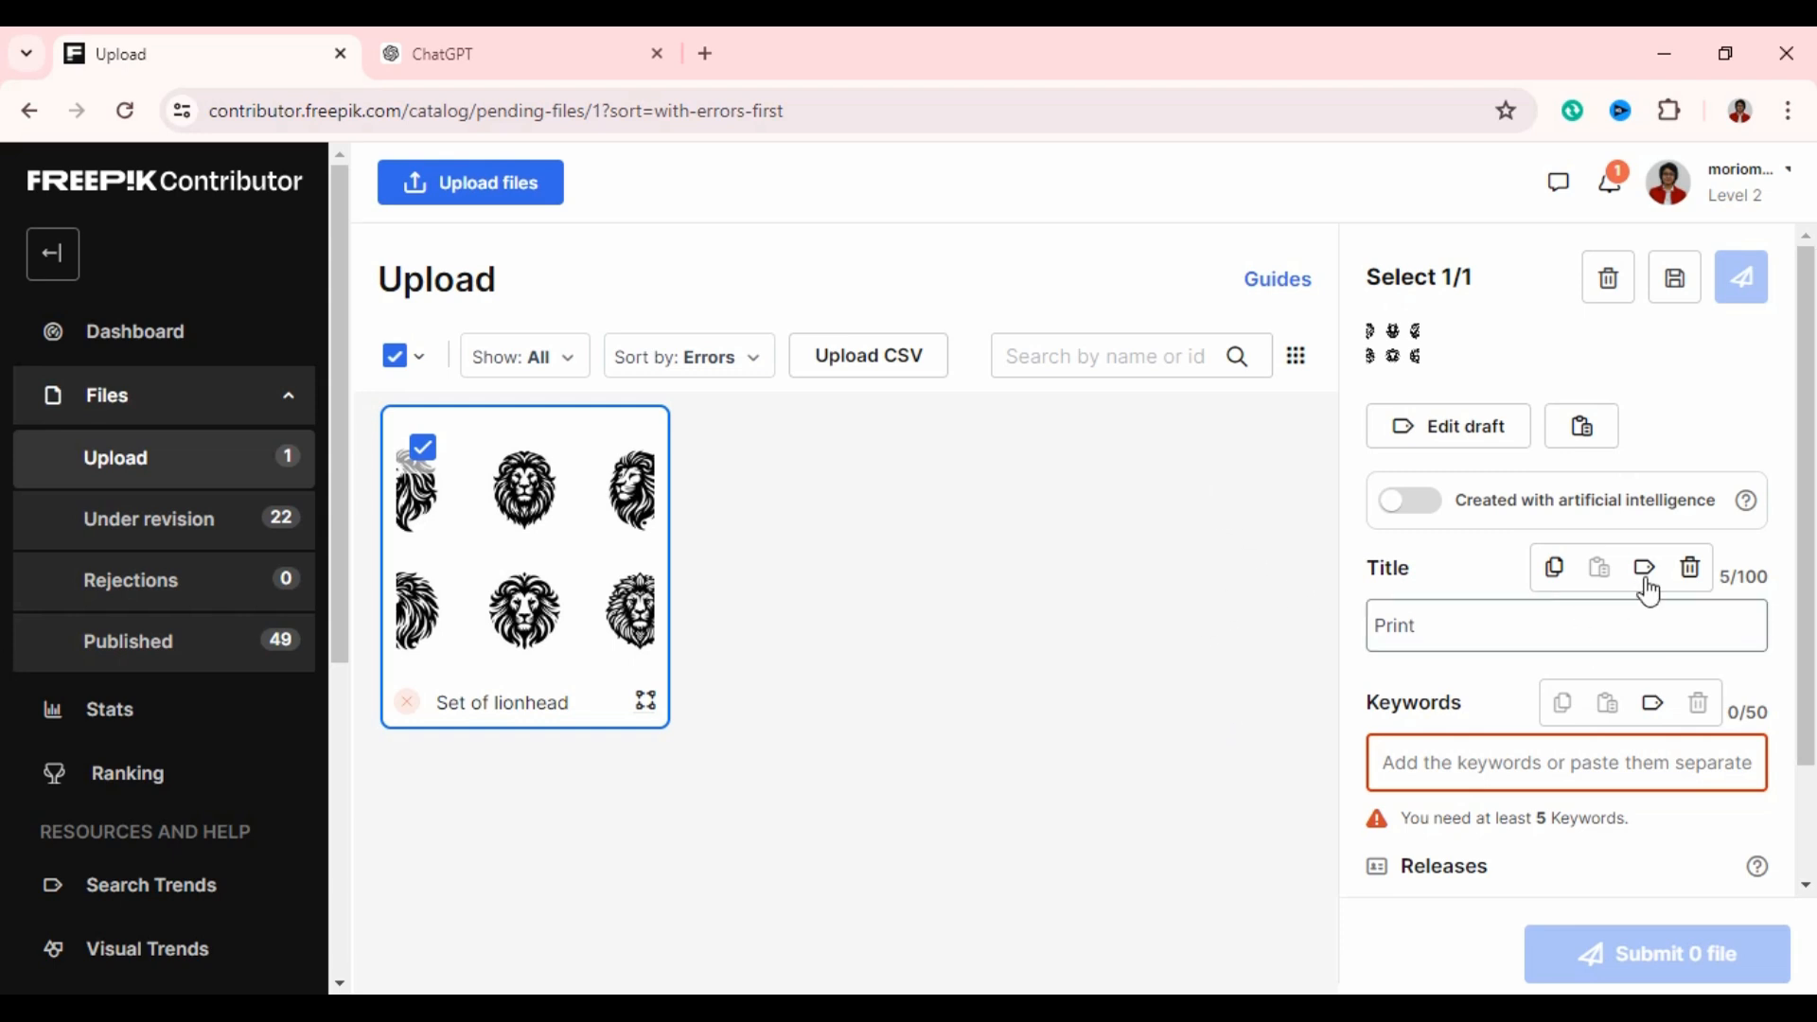
# Clear the lion head file's "Print" title and paste the saved draft's title and keywords into the file.
pyautogui.moveTo(1495, 620); pyautogui.dragTo(1344, 626)
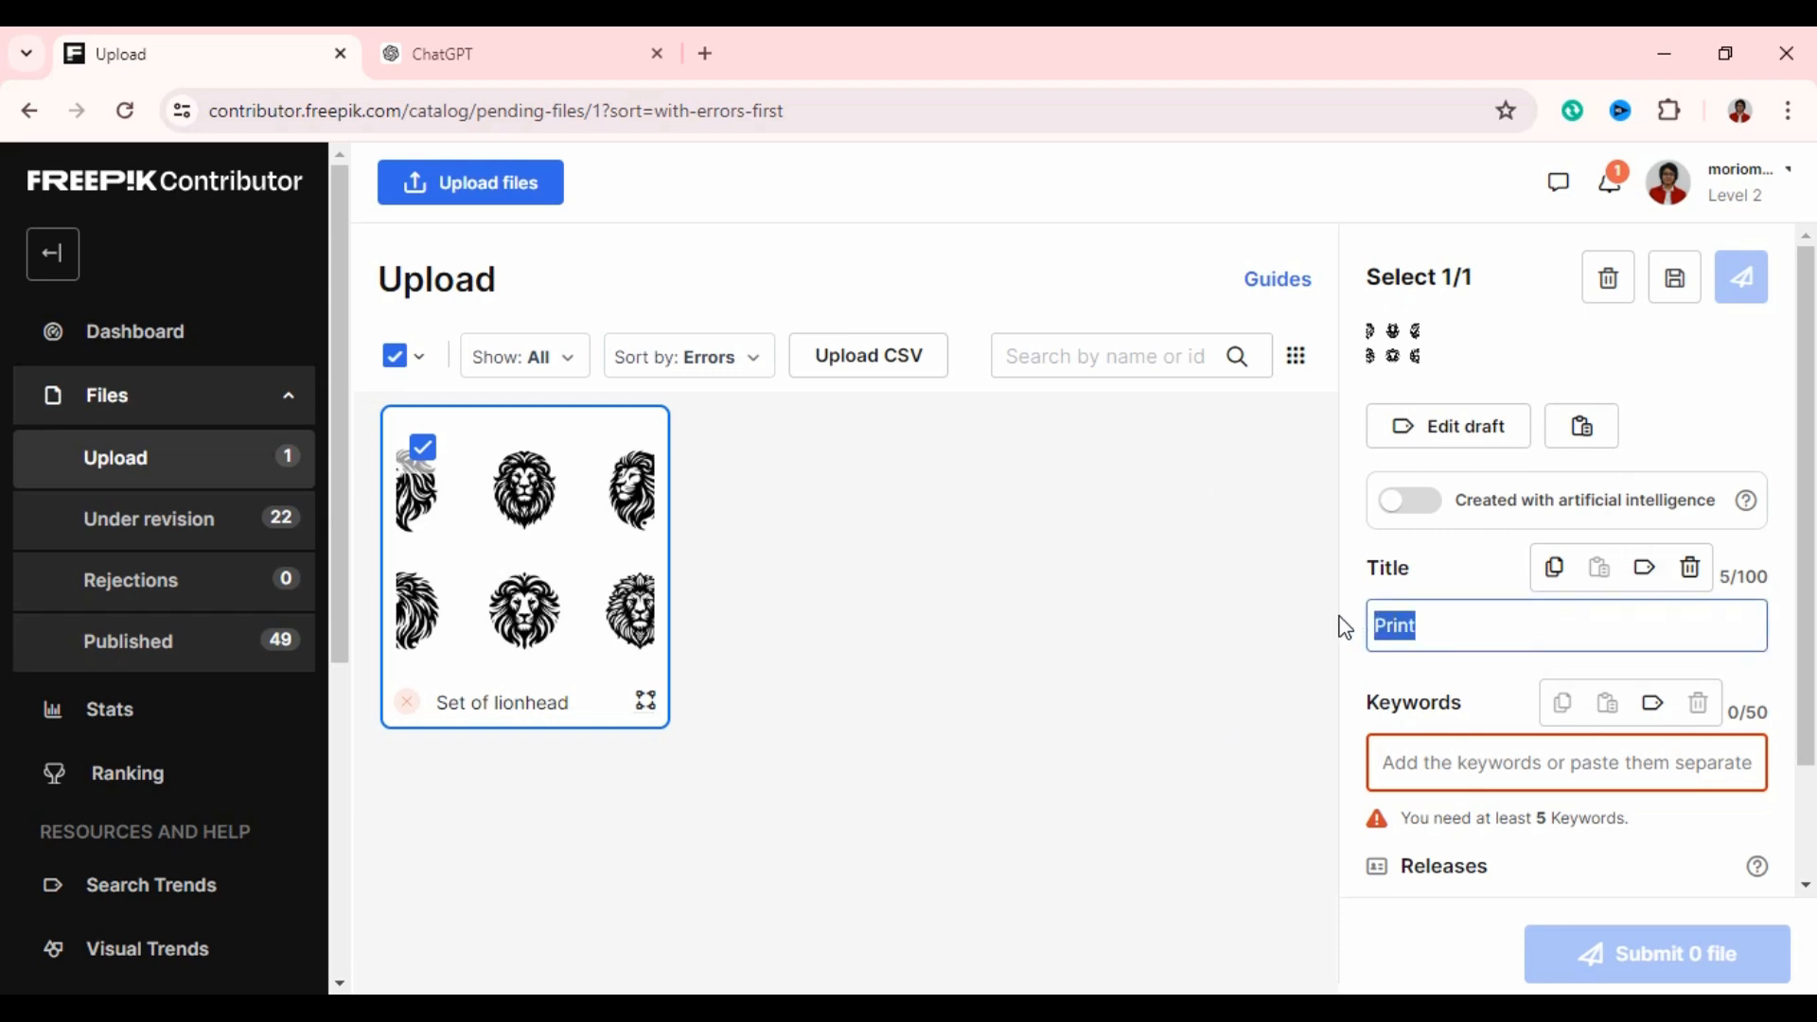
pyautogui.press('BackSpace')
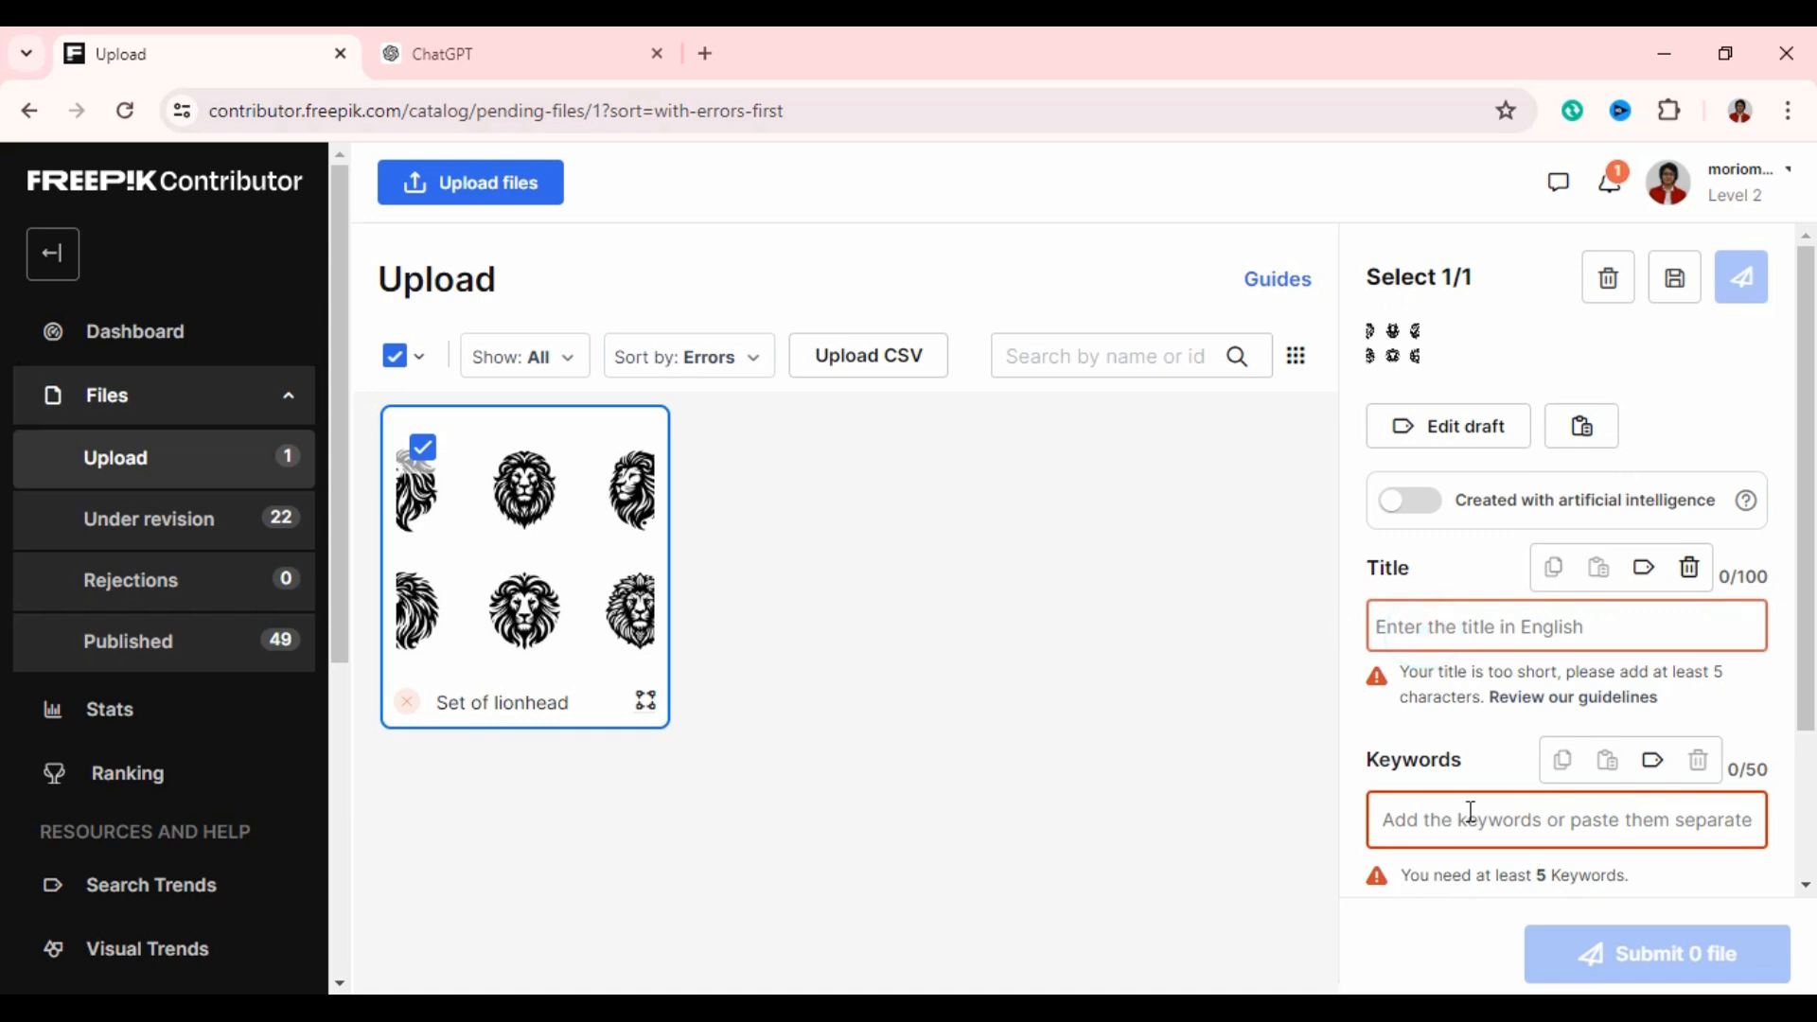
pyautogui.click(1582, 433)
pyautogui.click(1581, 434)
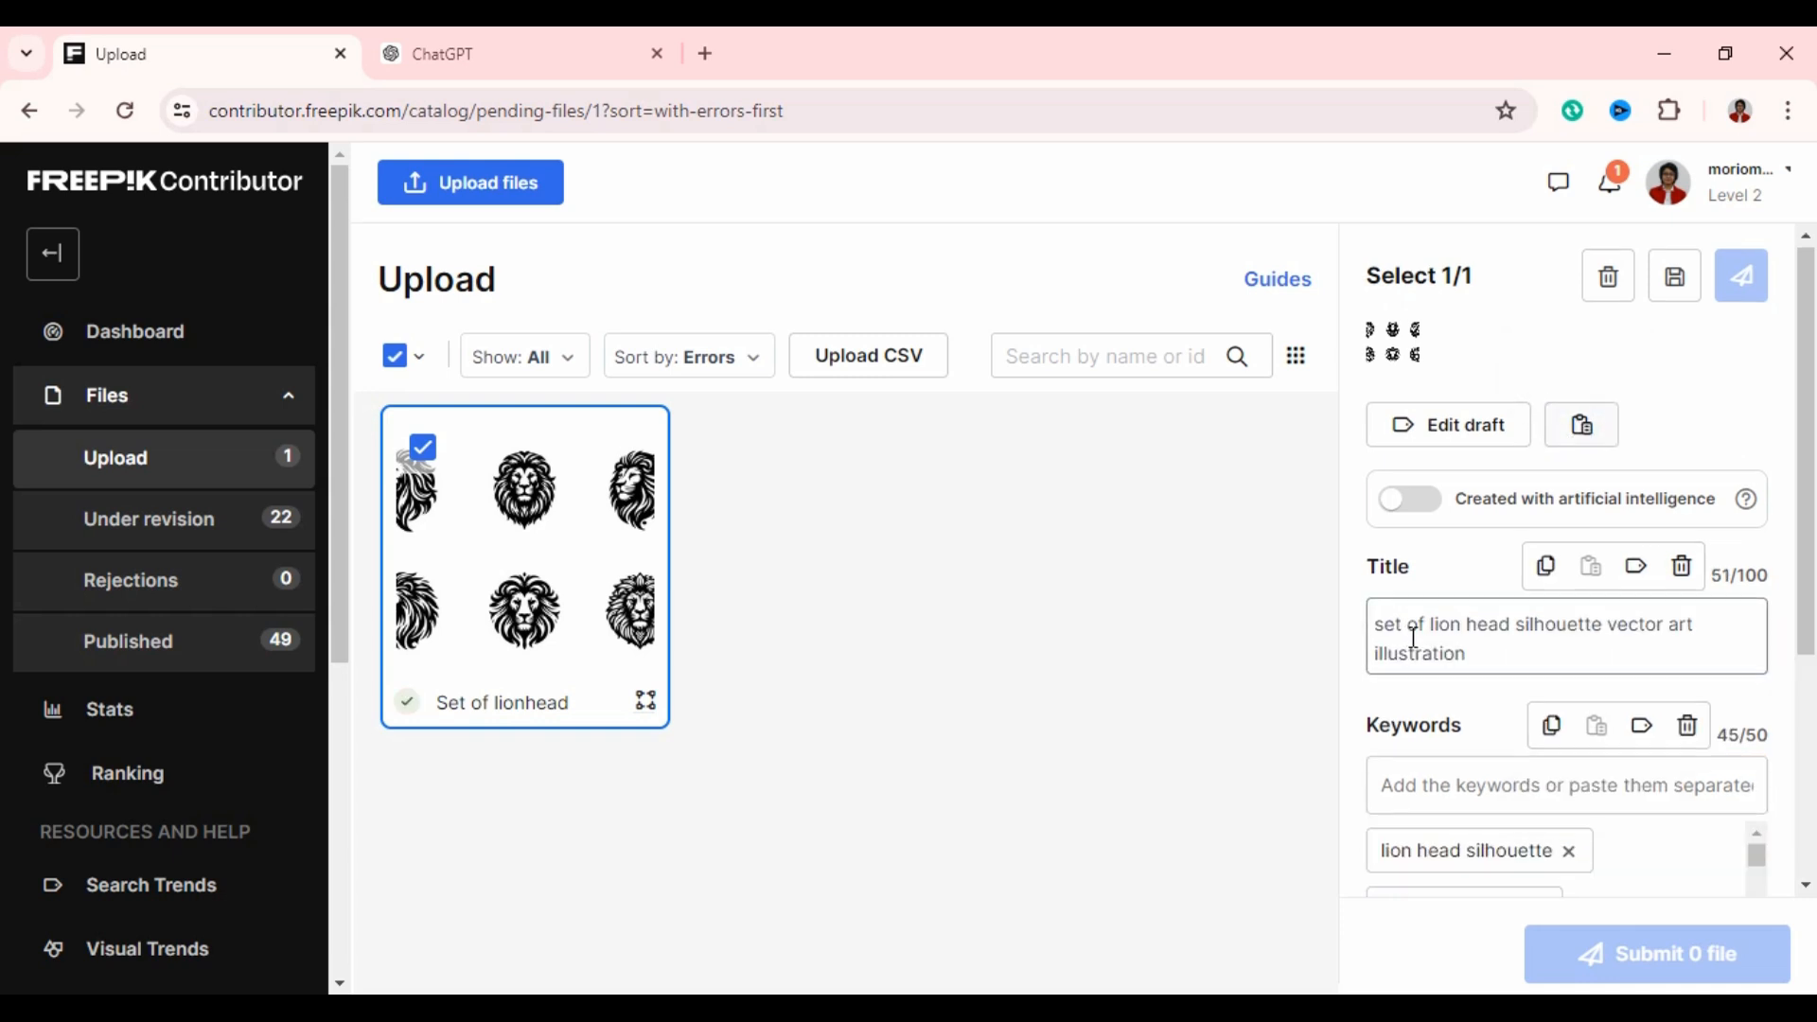
# Review the title, keyword list and keyword count filled in for the lion head file.
pyautogui.scroll(-4, 1457, 681)
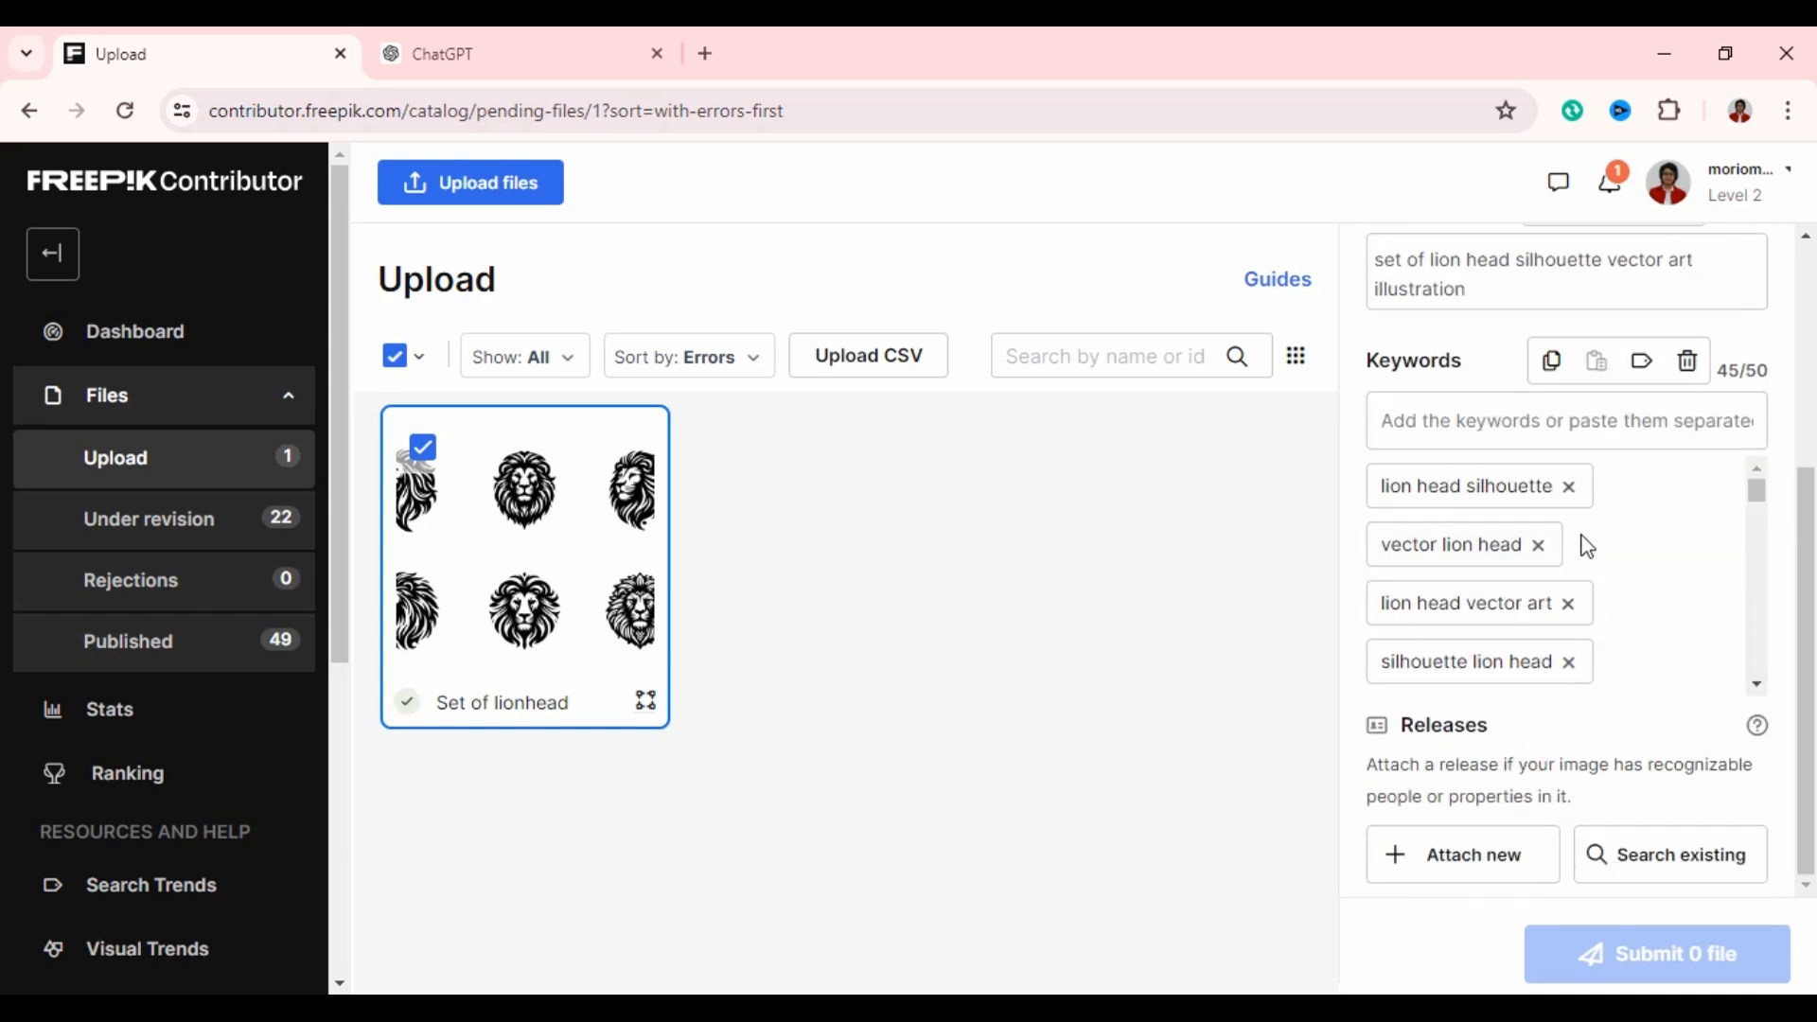
pyautogui.scroll(4, 1582, 540)
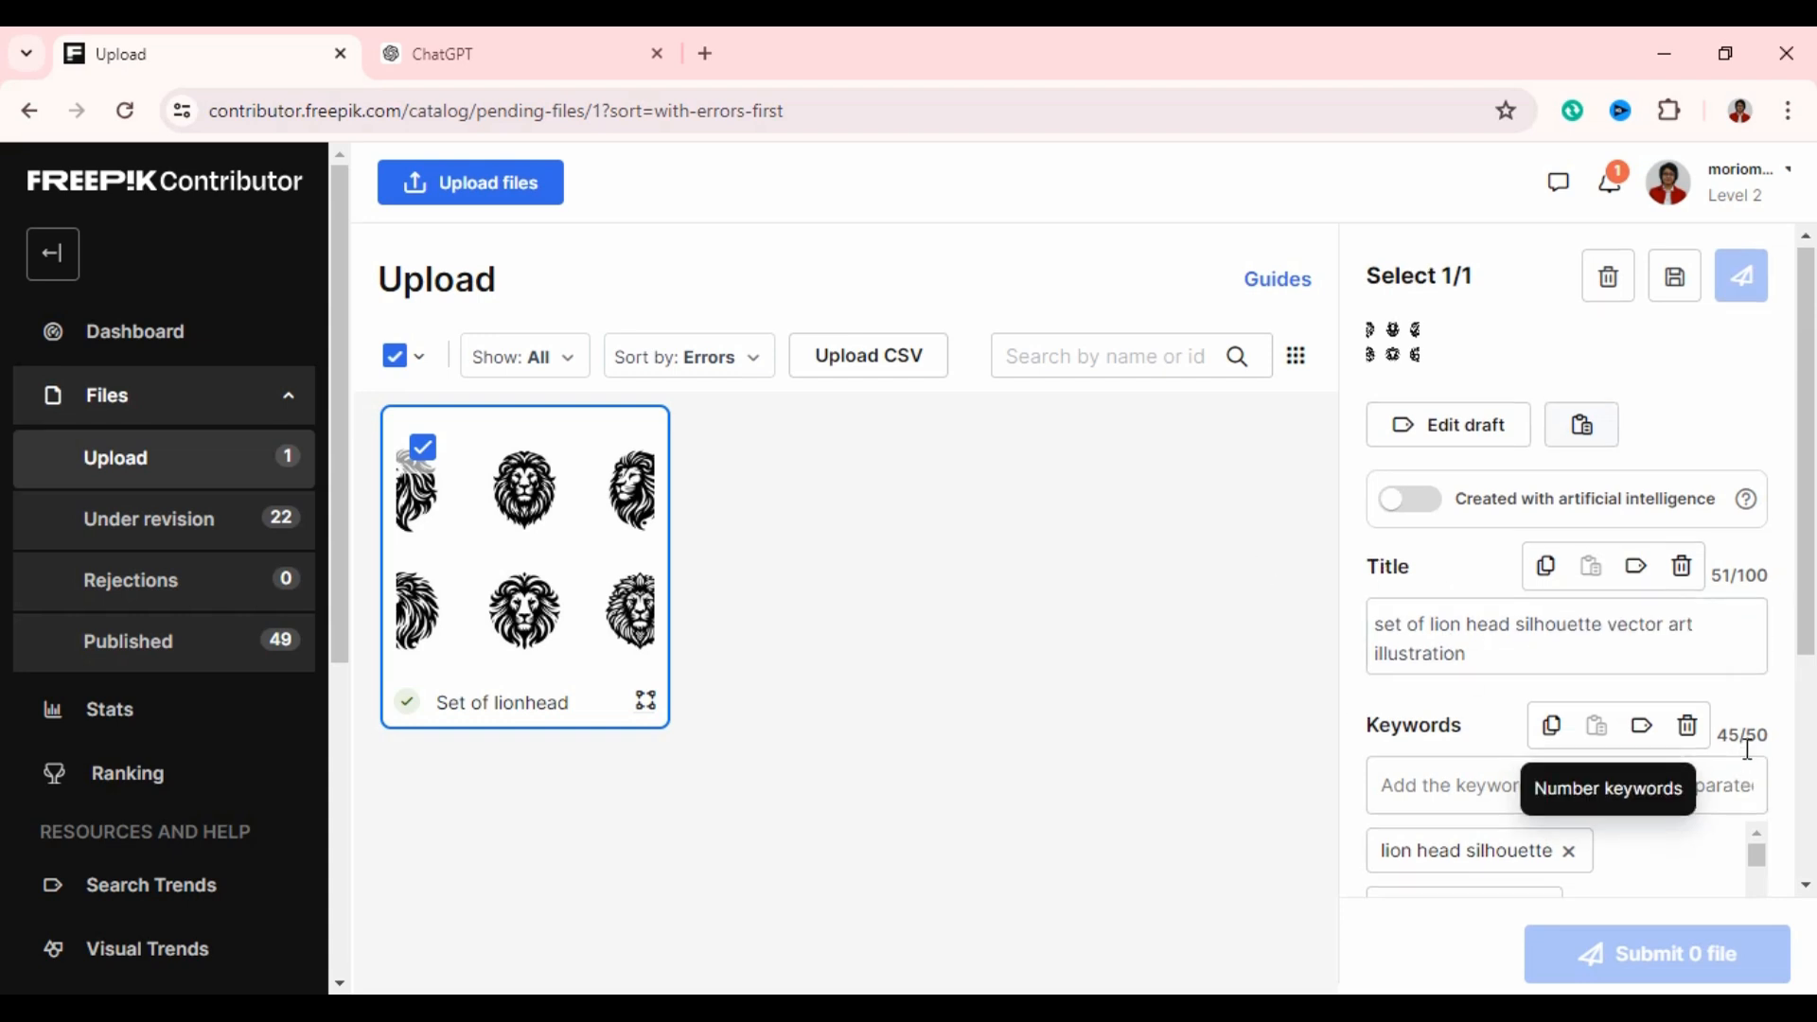
pyautogui.scroll(-4, 1609, 690)
pyautogui.scroll(4, 1639, 809)
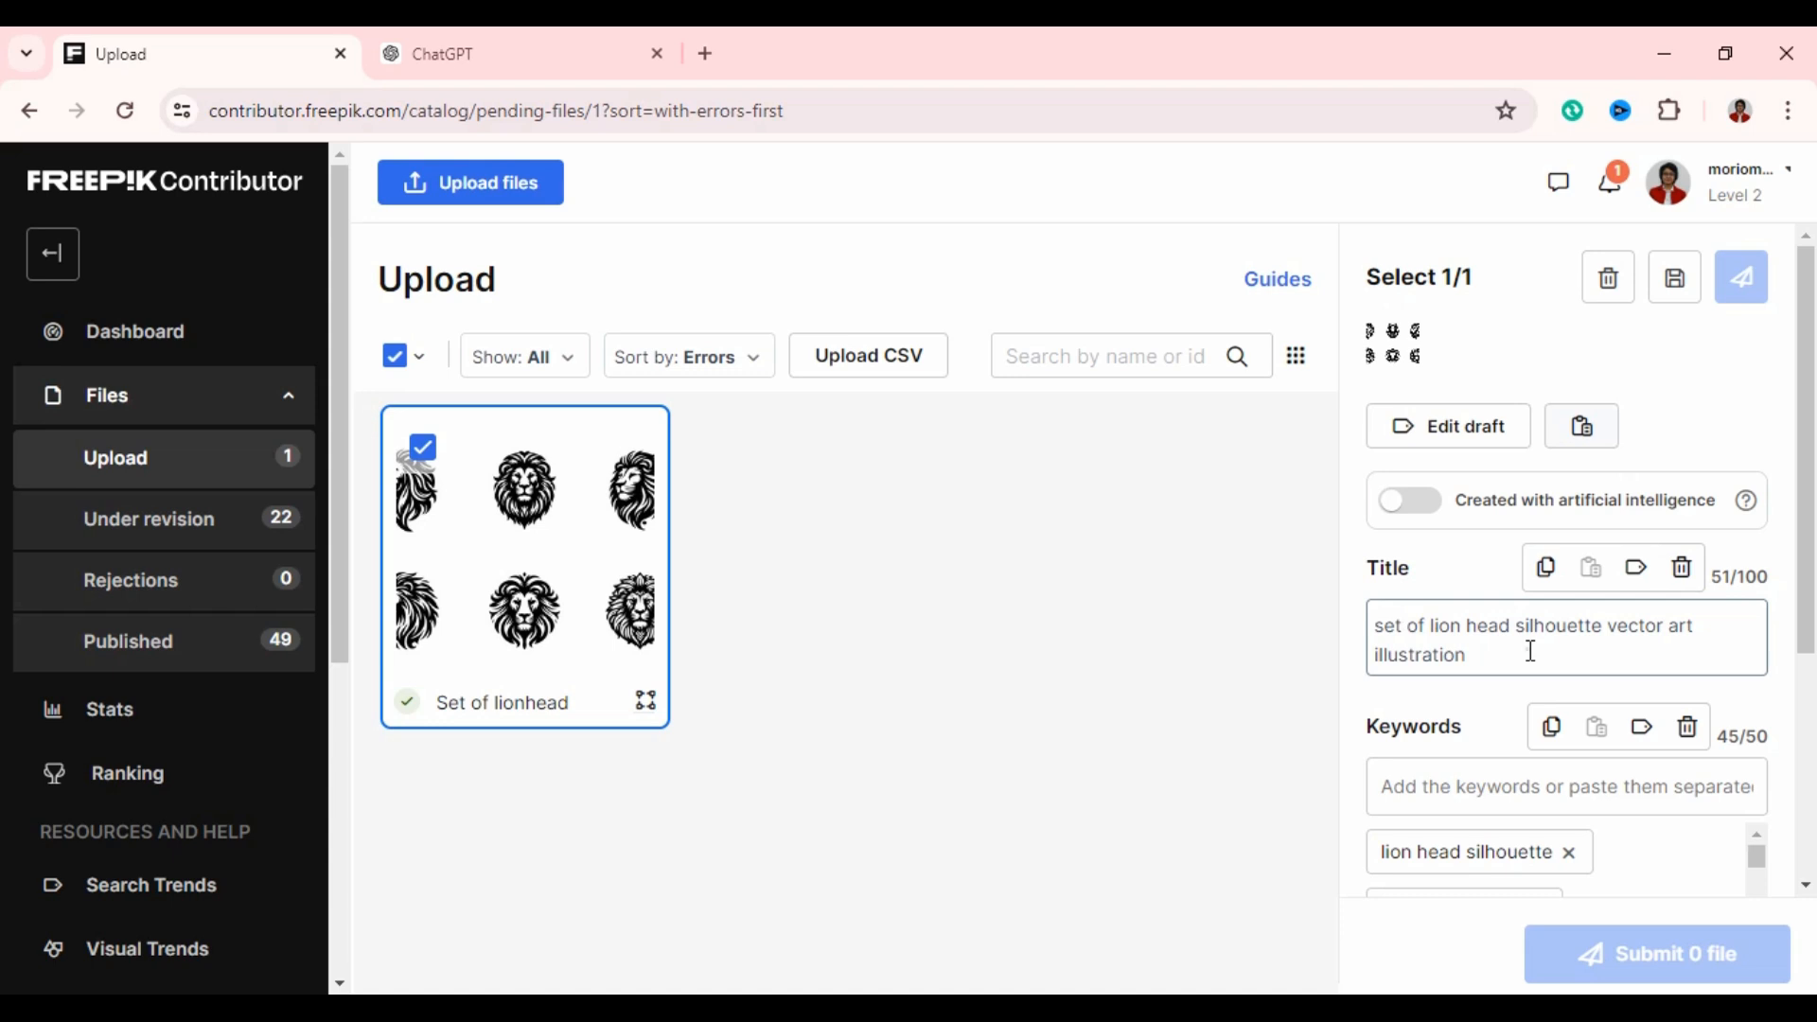
pyautogui.moveTo(1530, 651); pyautogui.dragTo(1380, 621)
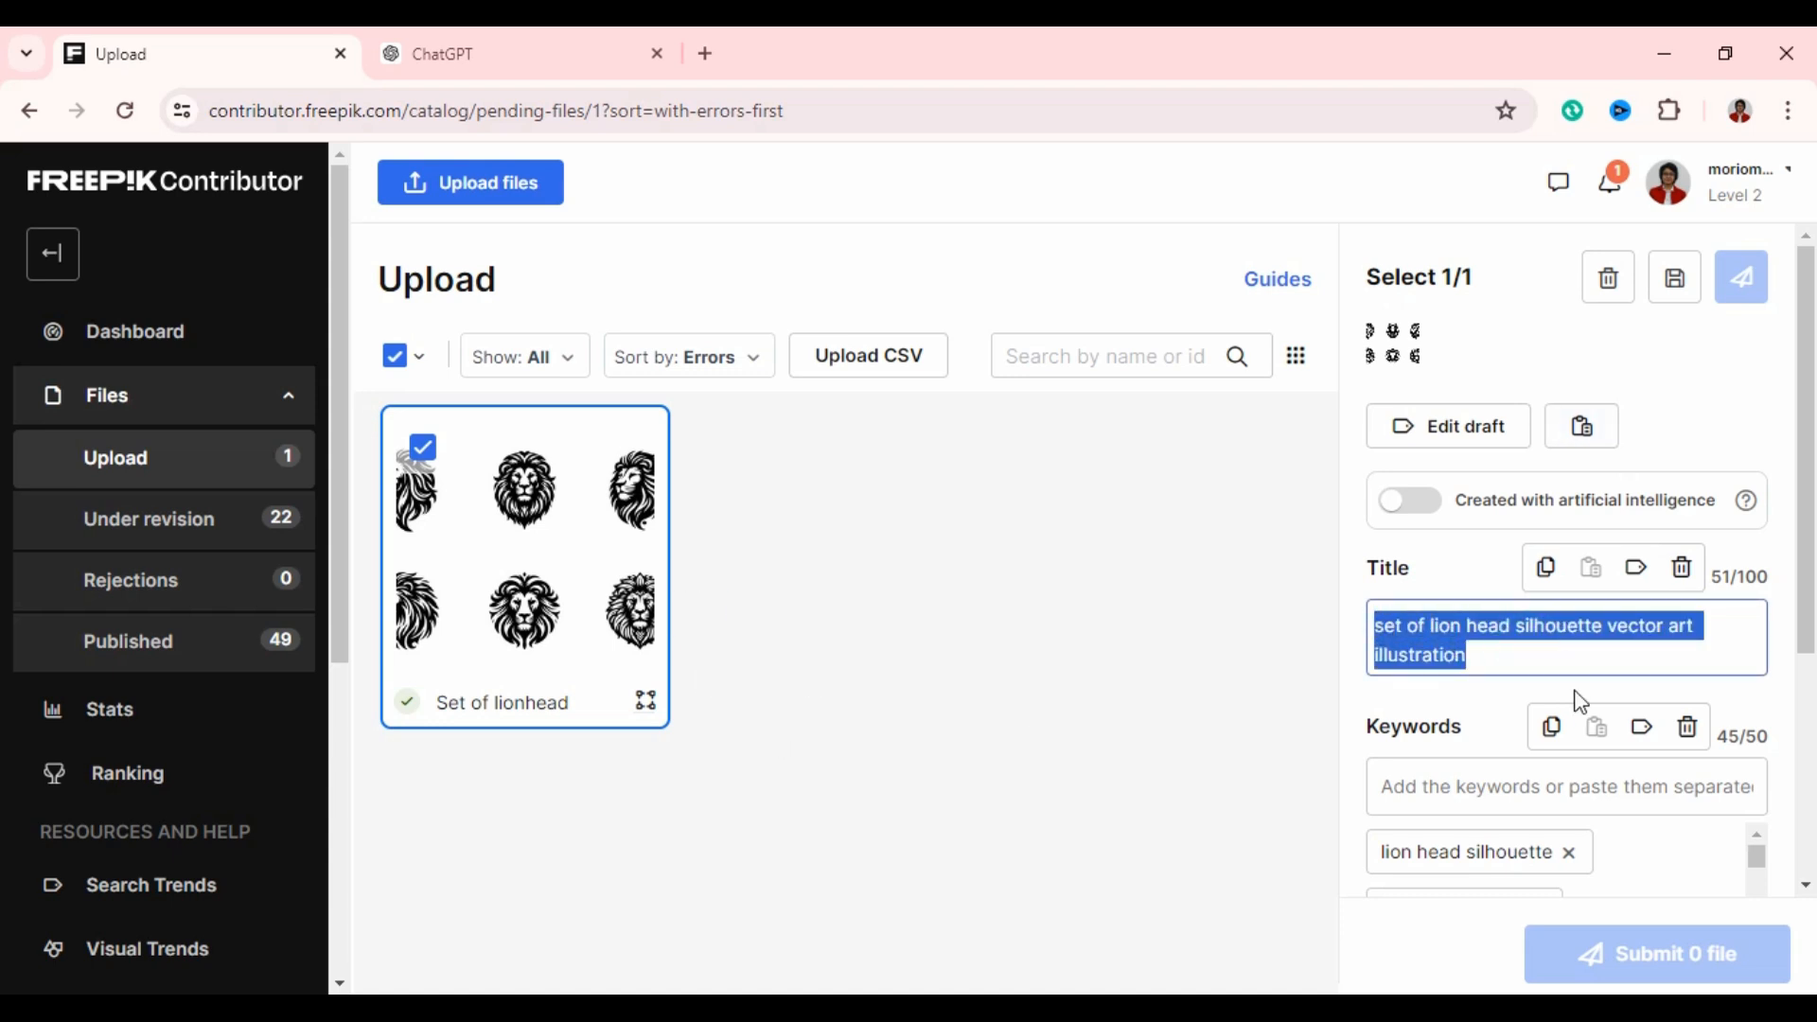
pyautogui.click(1527, 655)
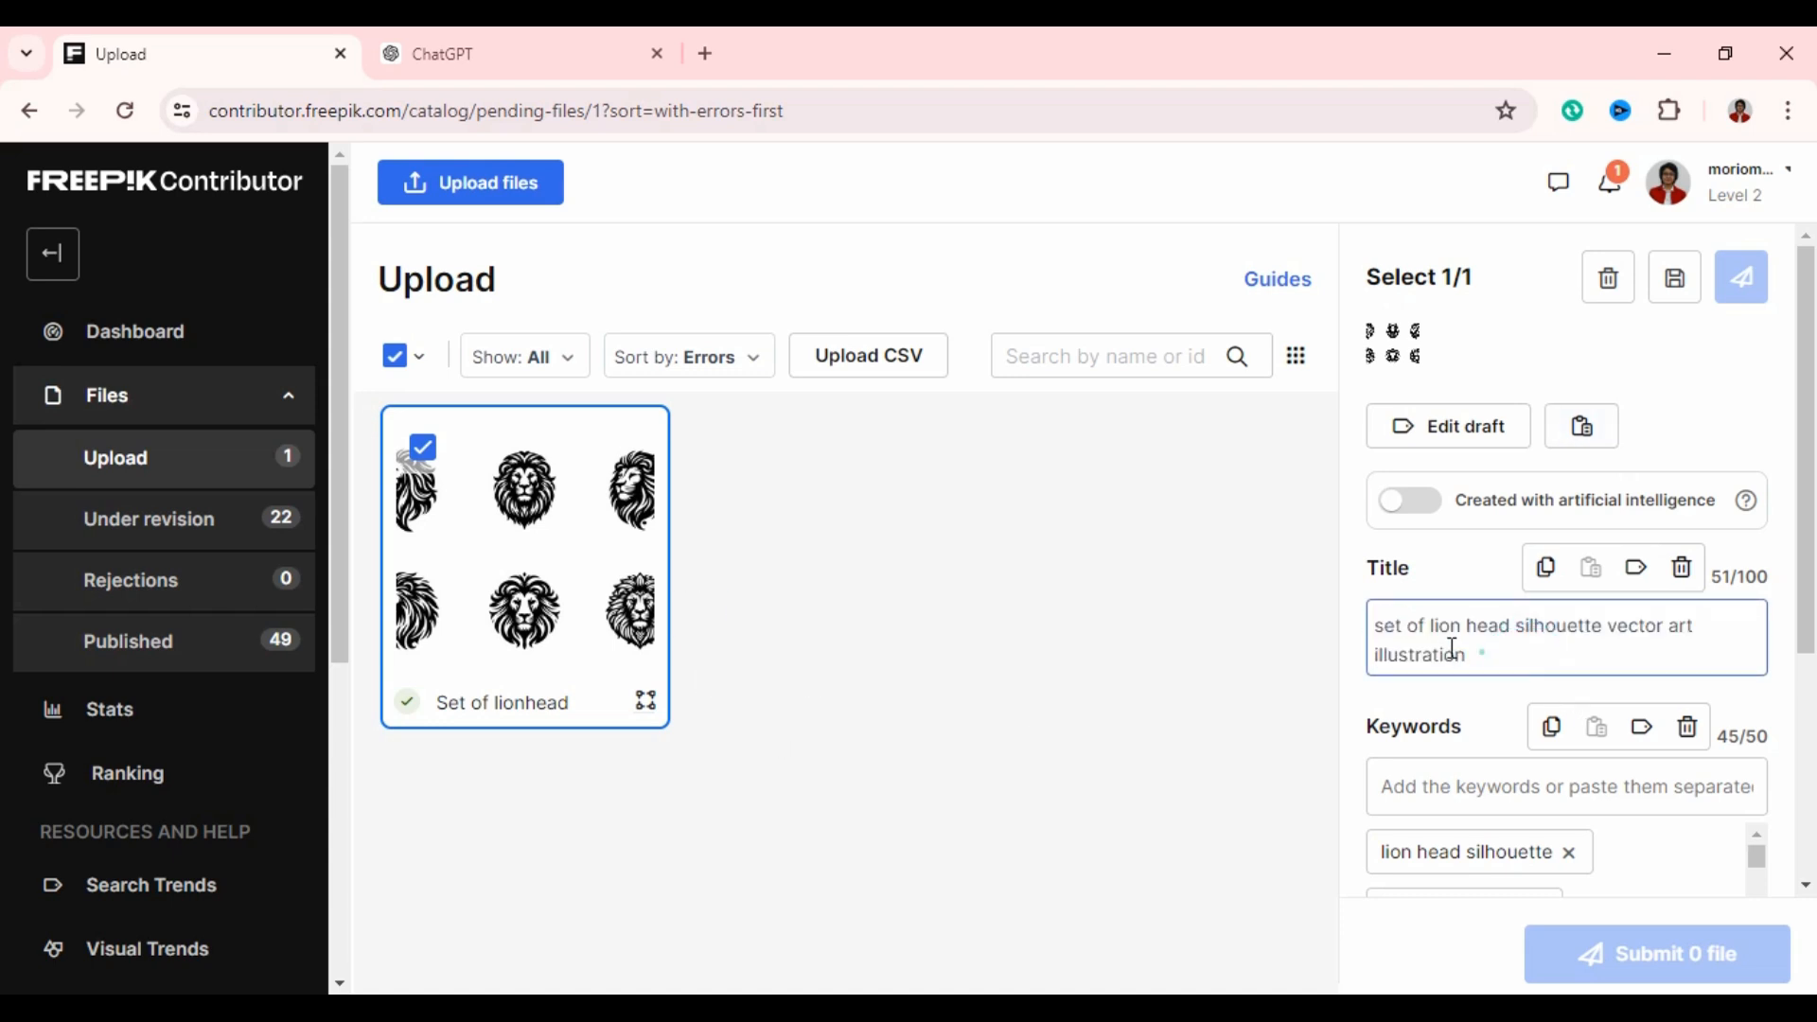
pyautogui.moveTo(1452, 649); pyautogui.dragTo(1352, 636)
pyautogui.scroll(-4, 1579, 438)
pyautogui.click(1577, 430)
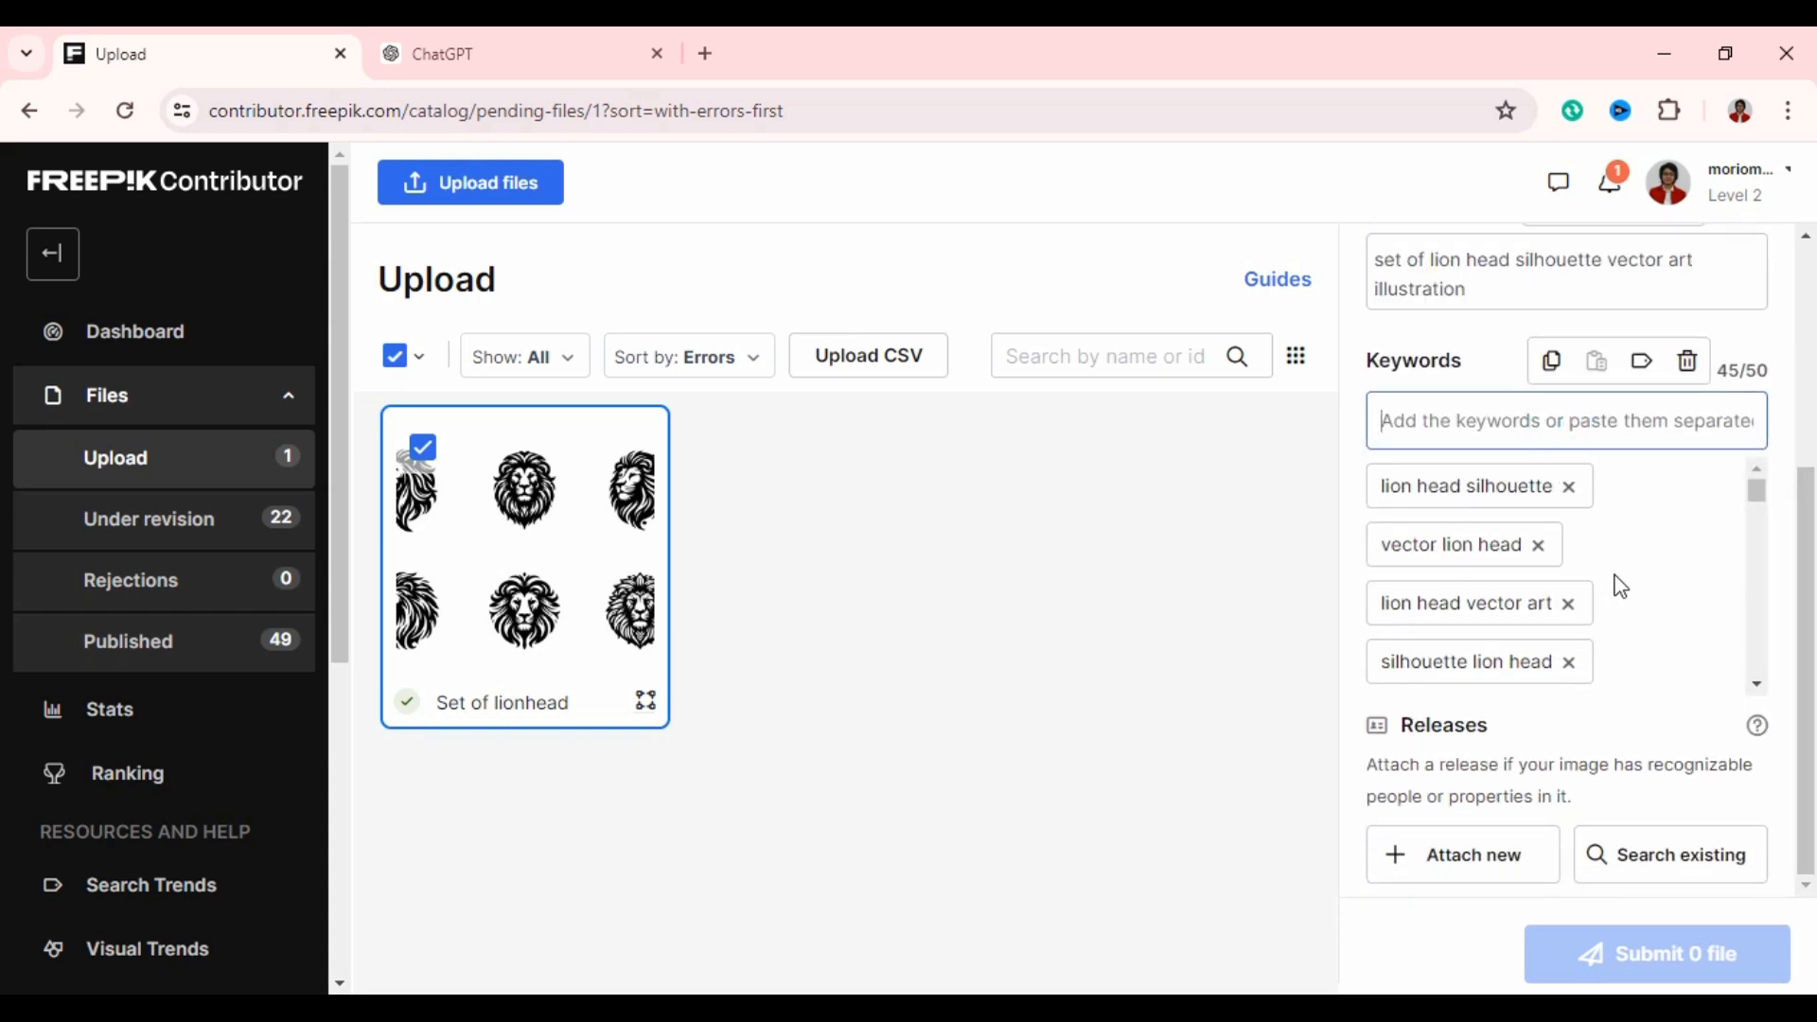
pyautogui.scroll(4, 1620, 587)
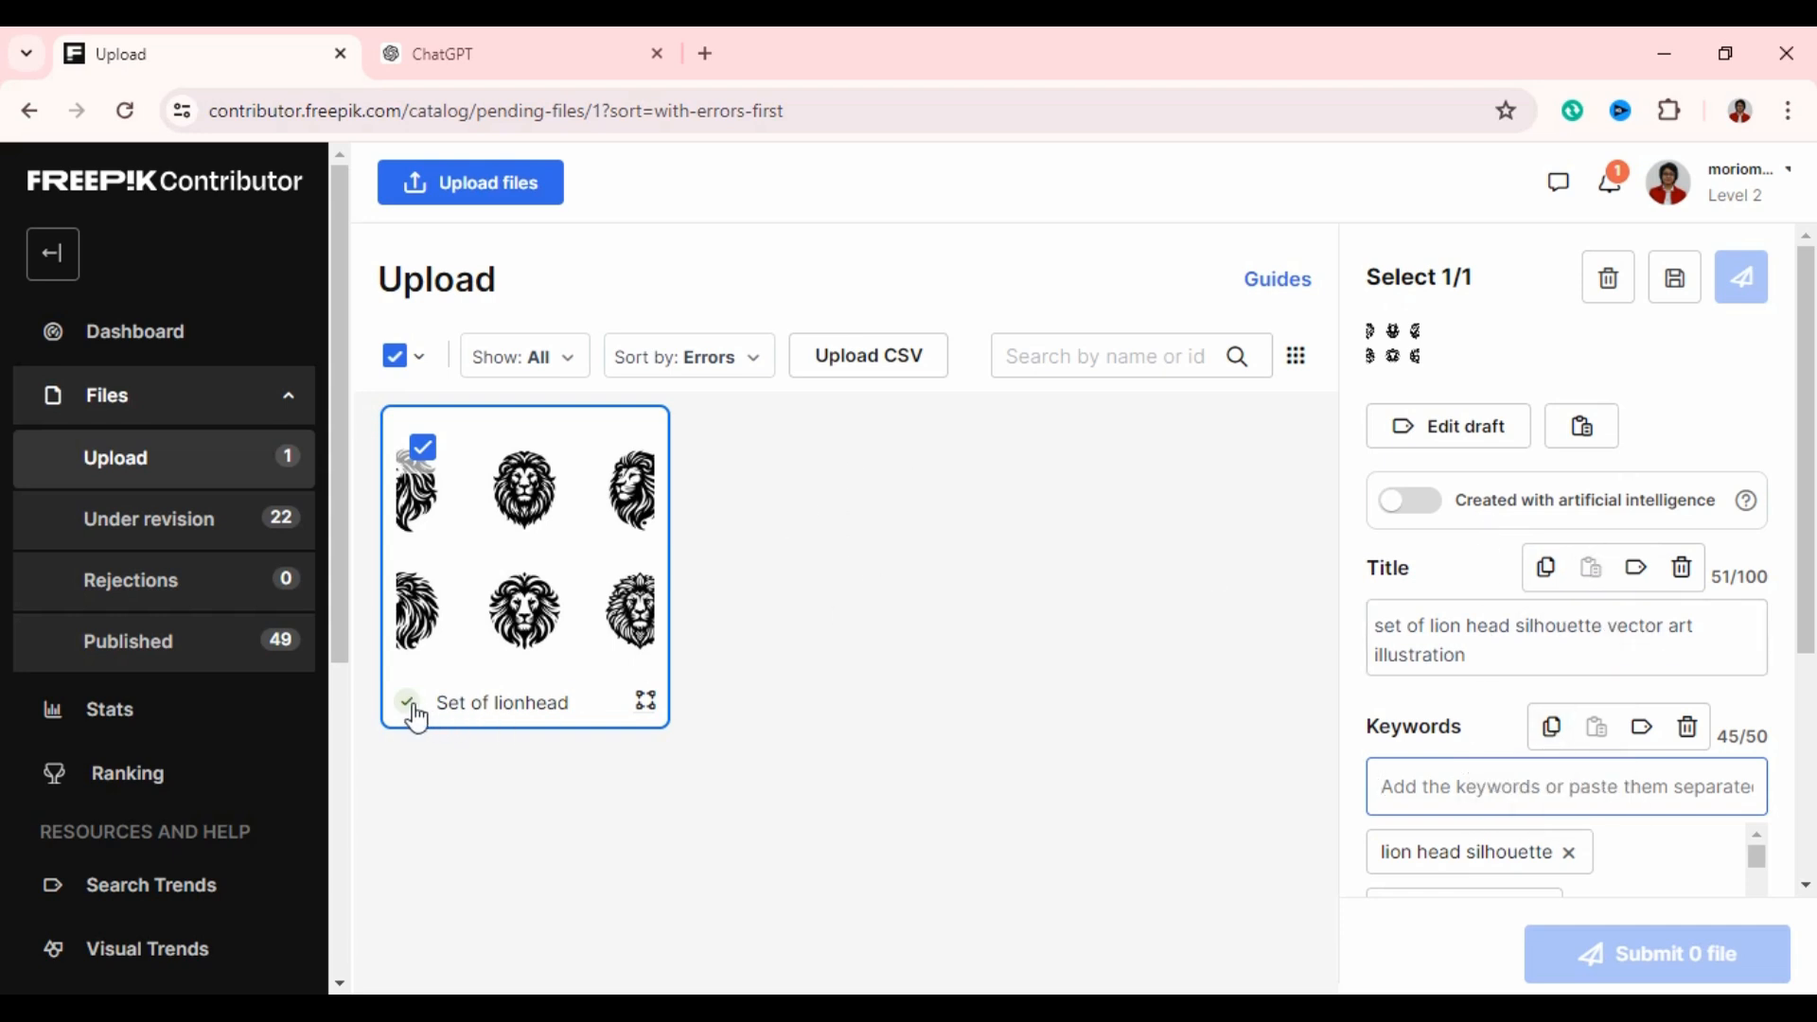
# Delete the file's title and paste "set of lion head silhouette vector art illustration" back in its place.
pyautogui.click(1446, 651)
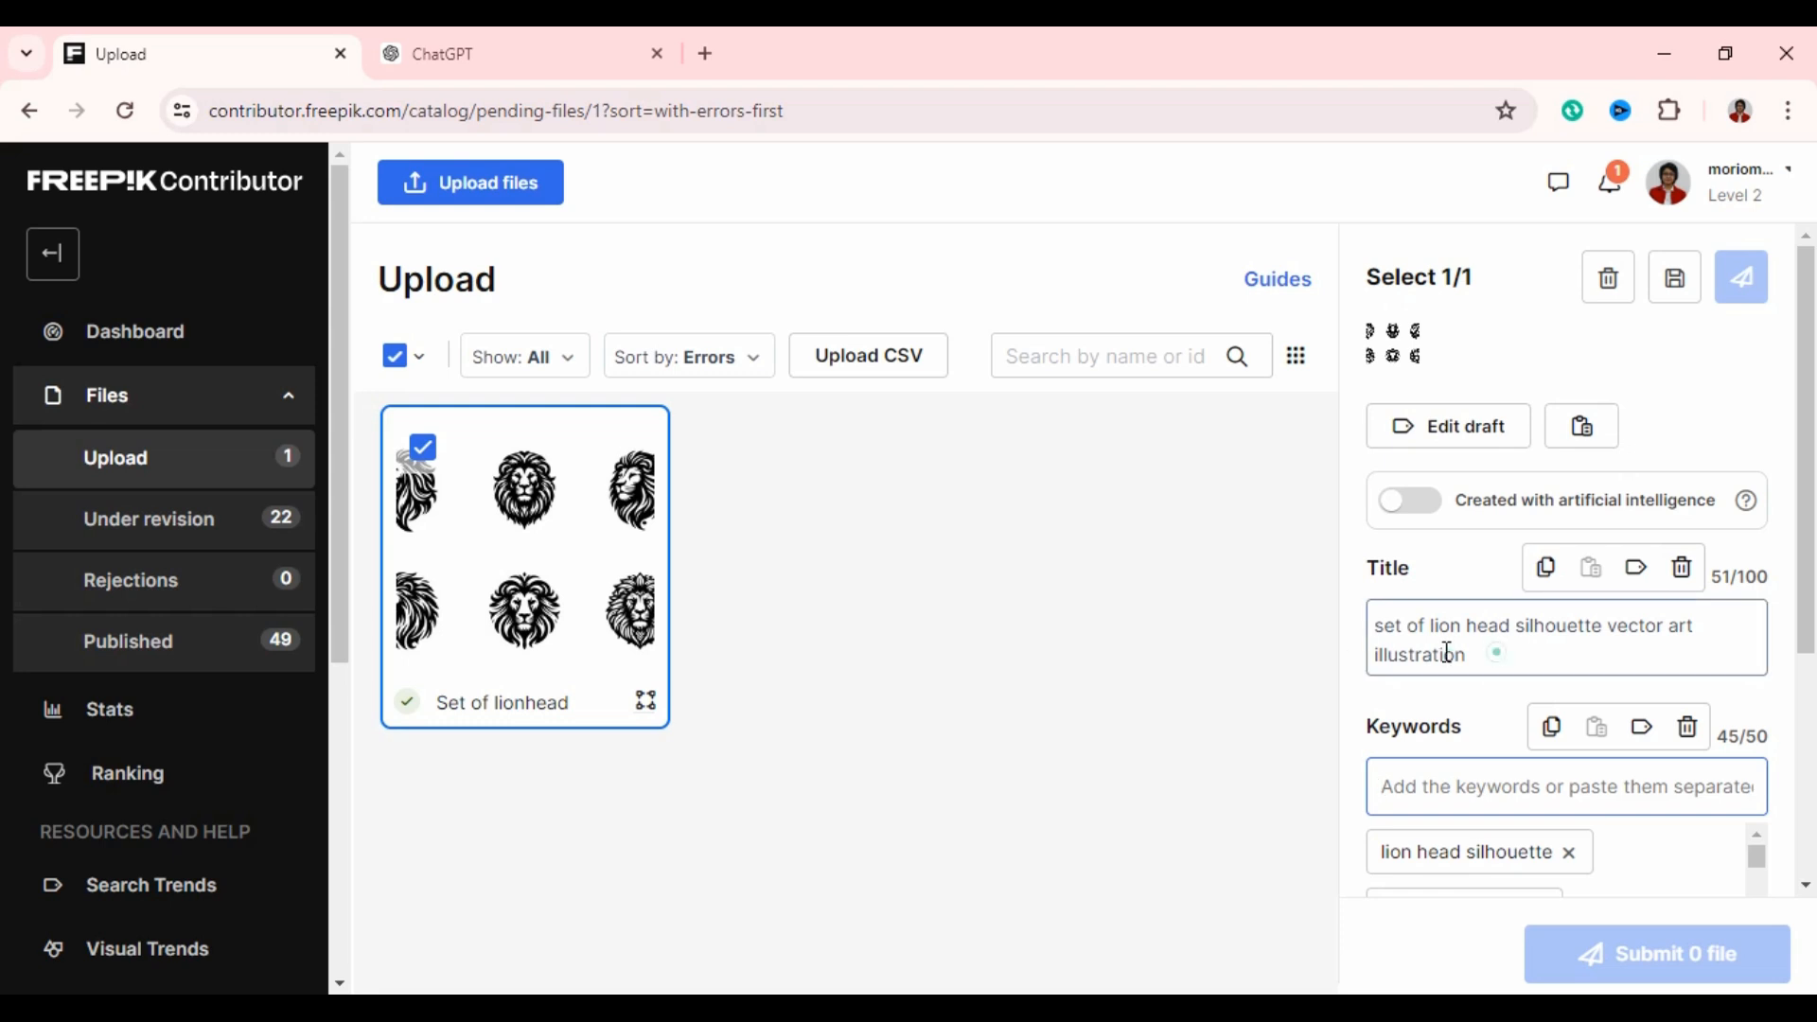
pyautogui.hotkey('ctrl', 'a')
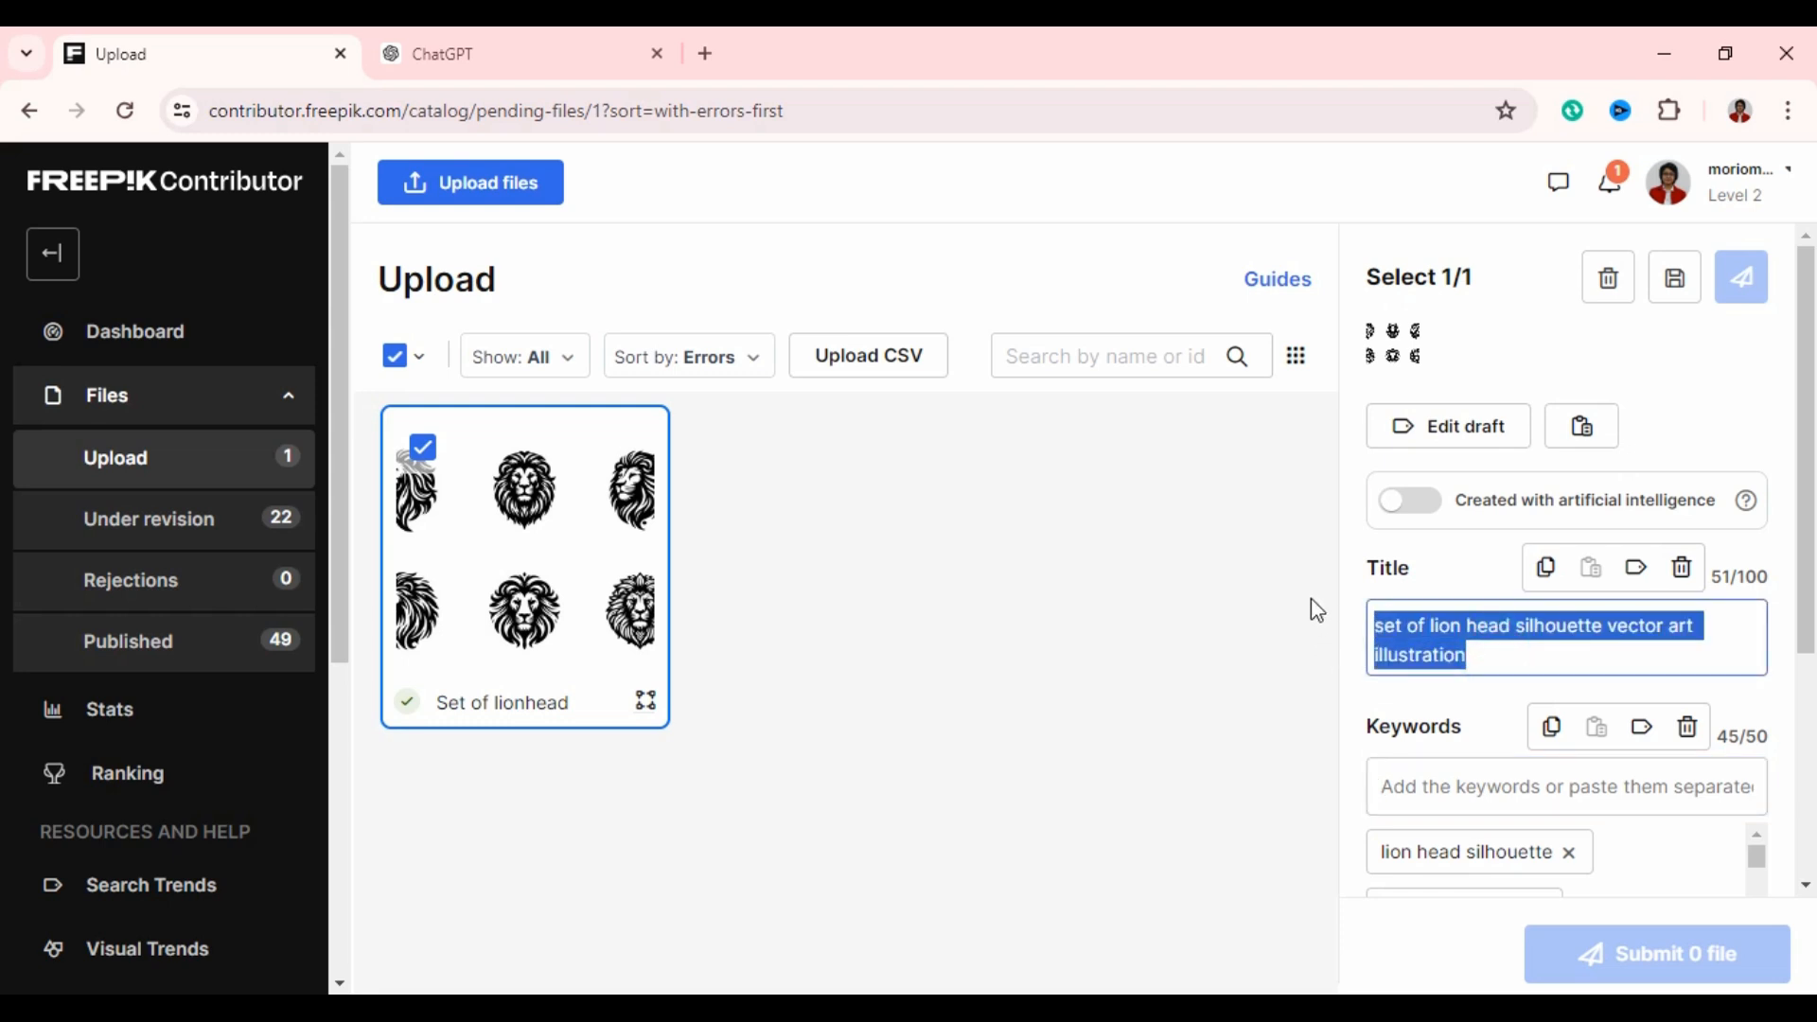
pyautogui.press('BackSpace')
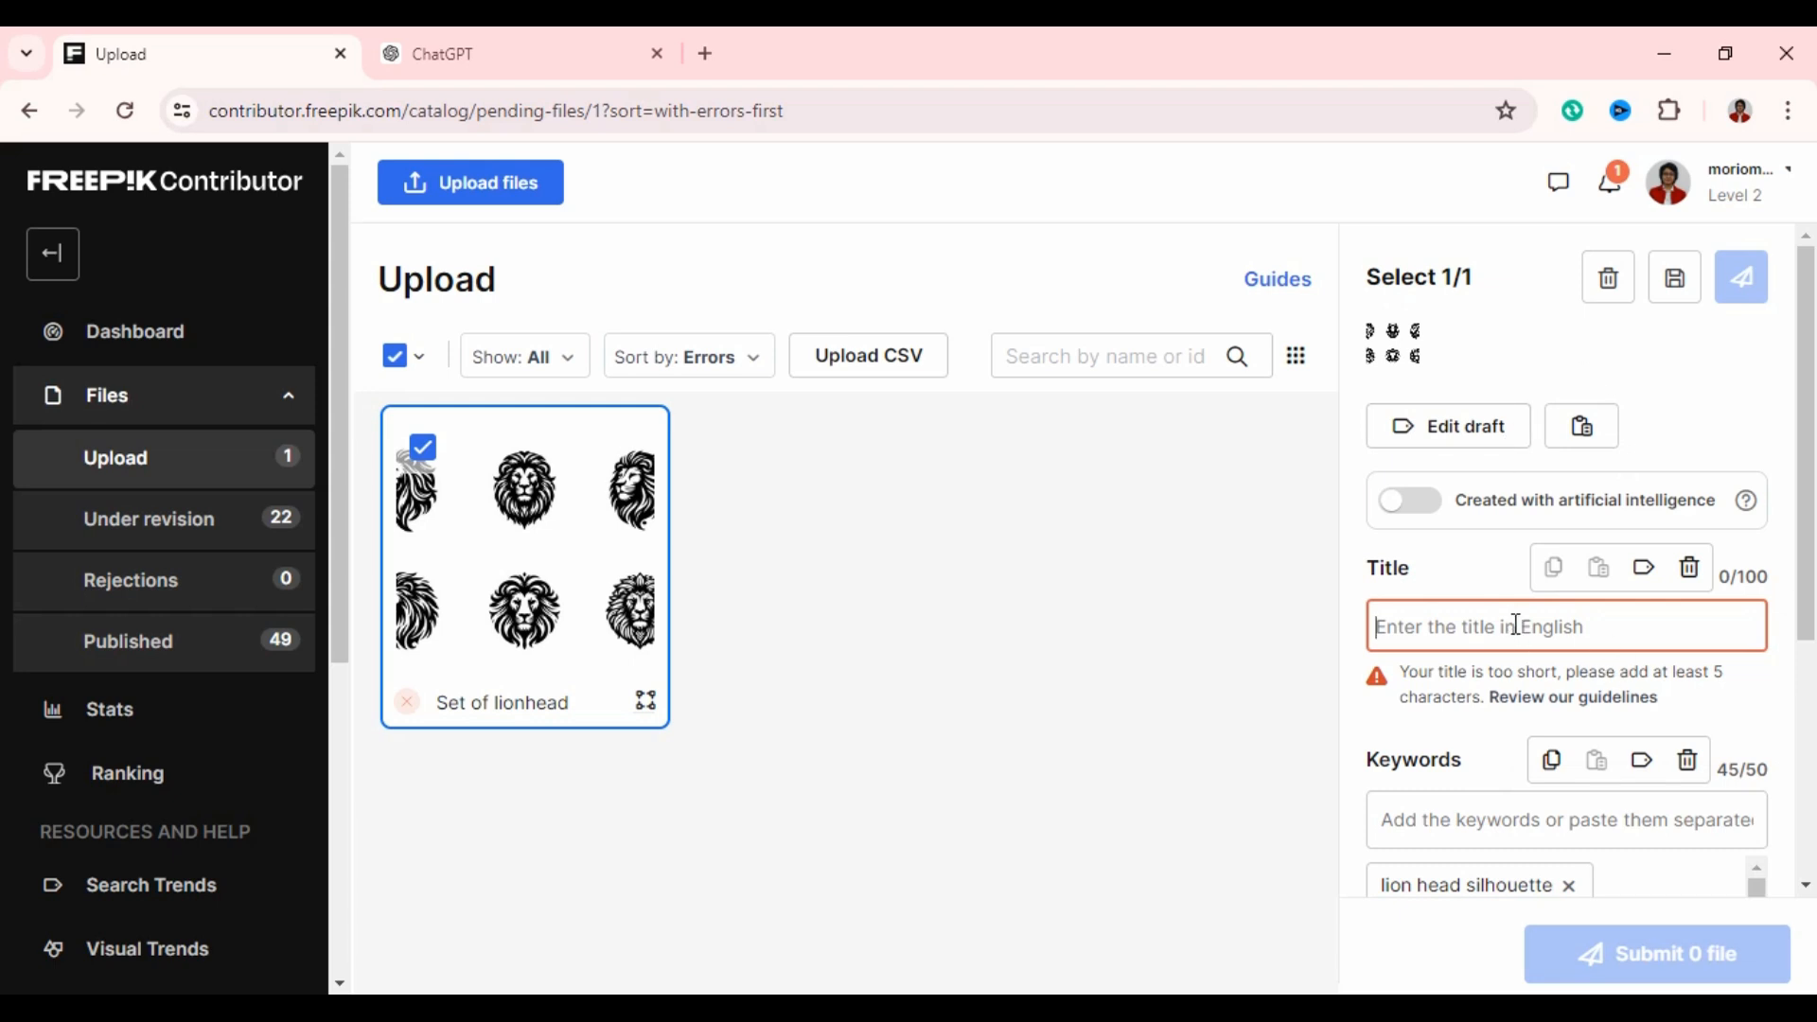
pyautogui.click(1437, 627)
pyautogui.hotkey('ctrl', 'v')
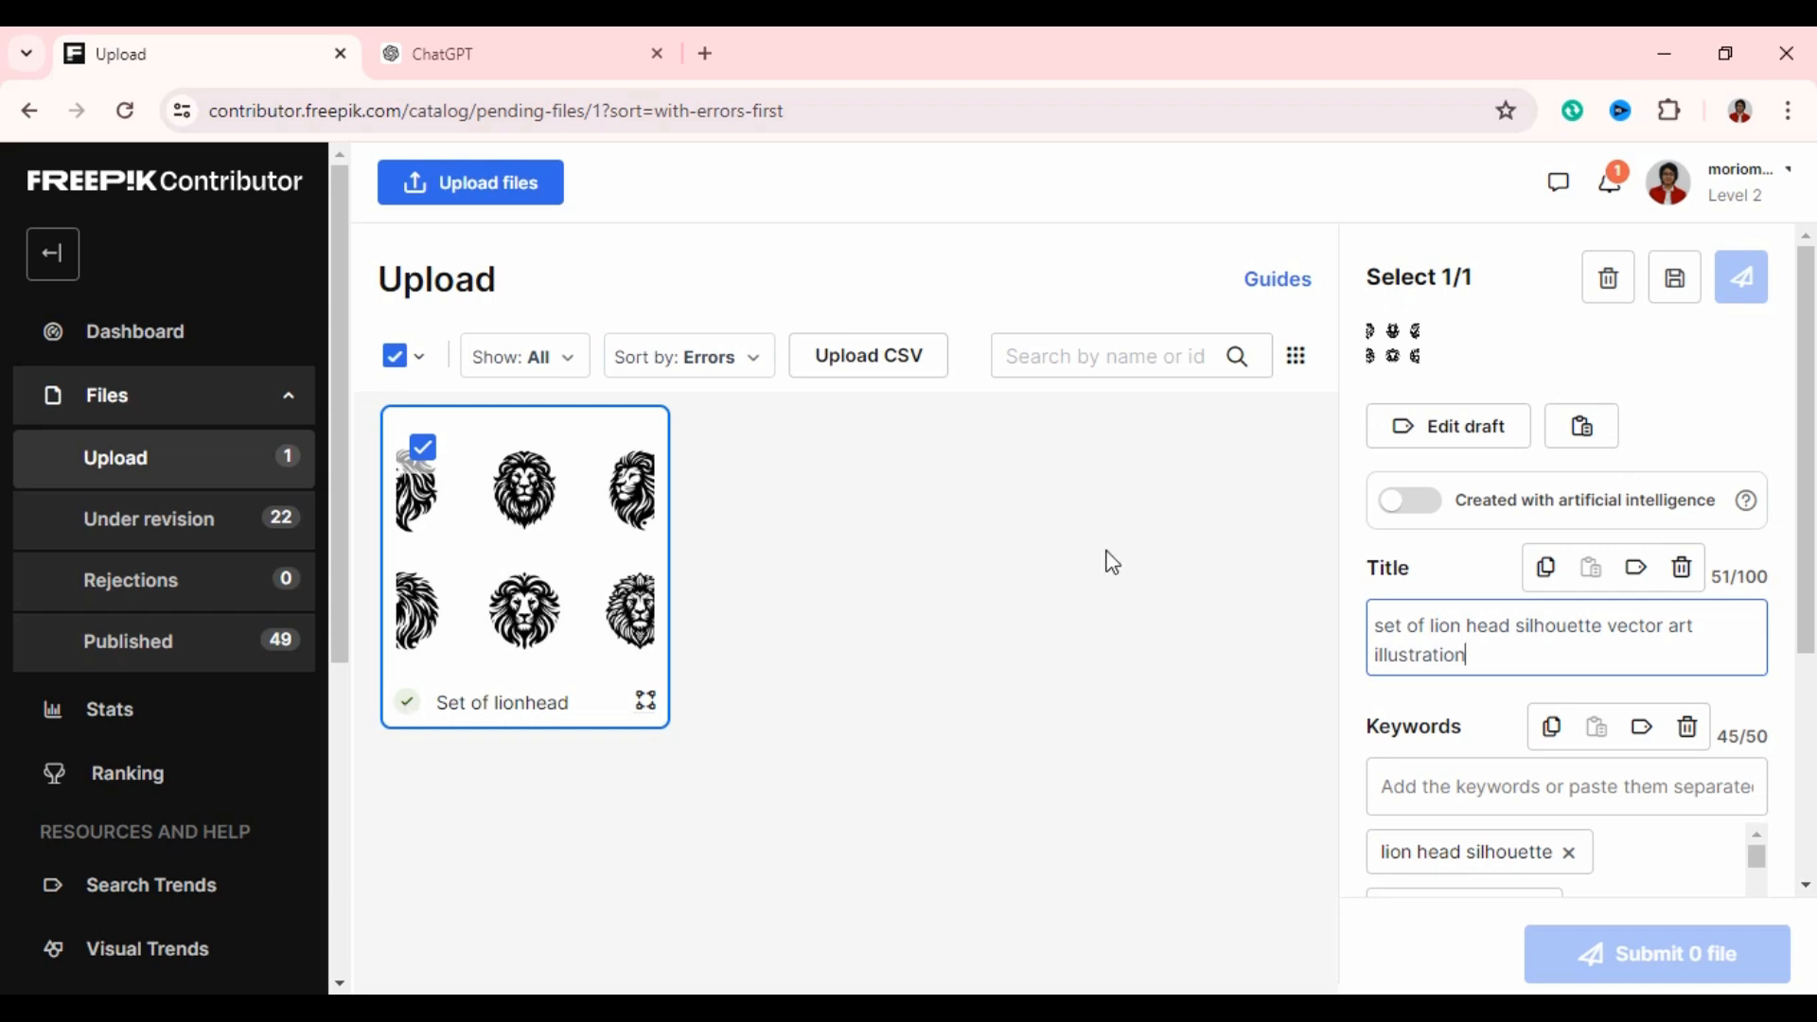
# Save the lion head file's details and submit the file for review.
pyautogui.click(1670, 289)
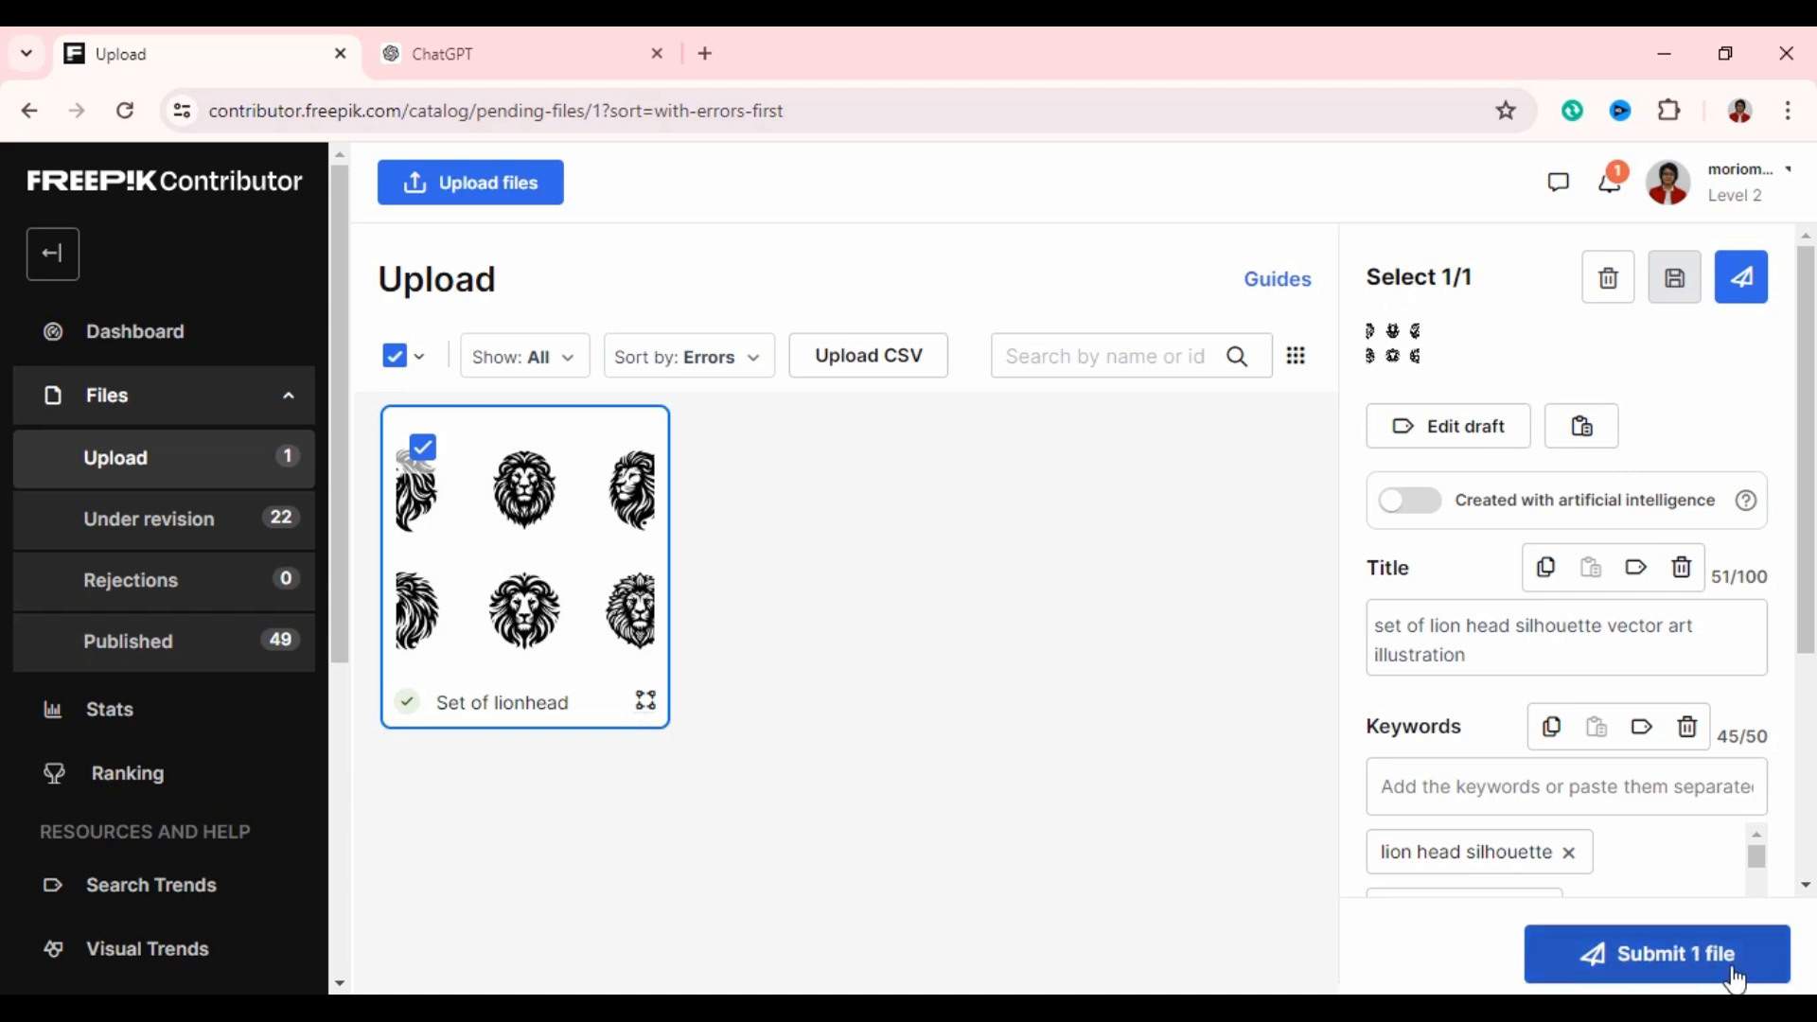
pyautogui.click(1651, 960)
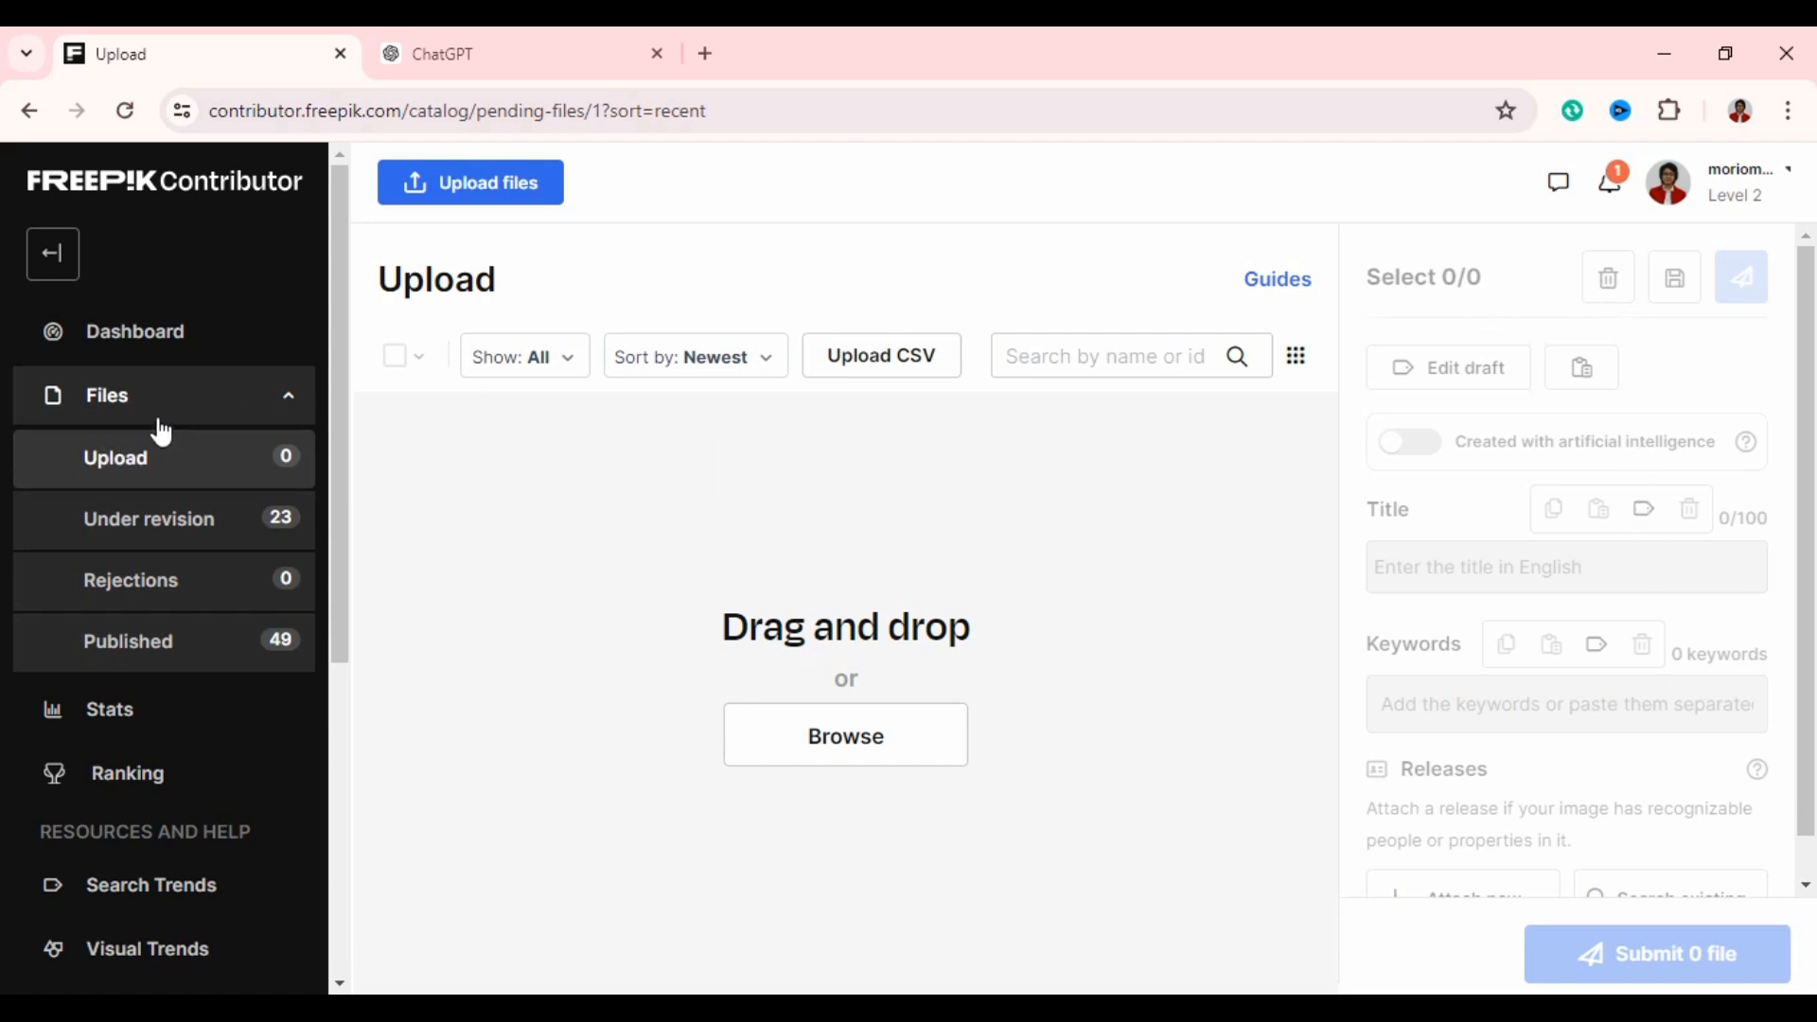
# Open the list of files under revision and look for the submitted lion head set.
pyautogui.click(280, 396)
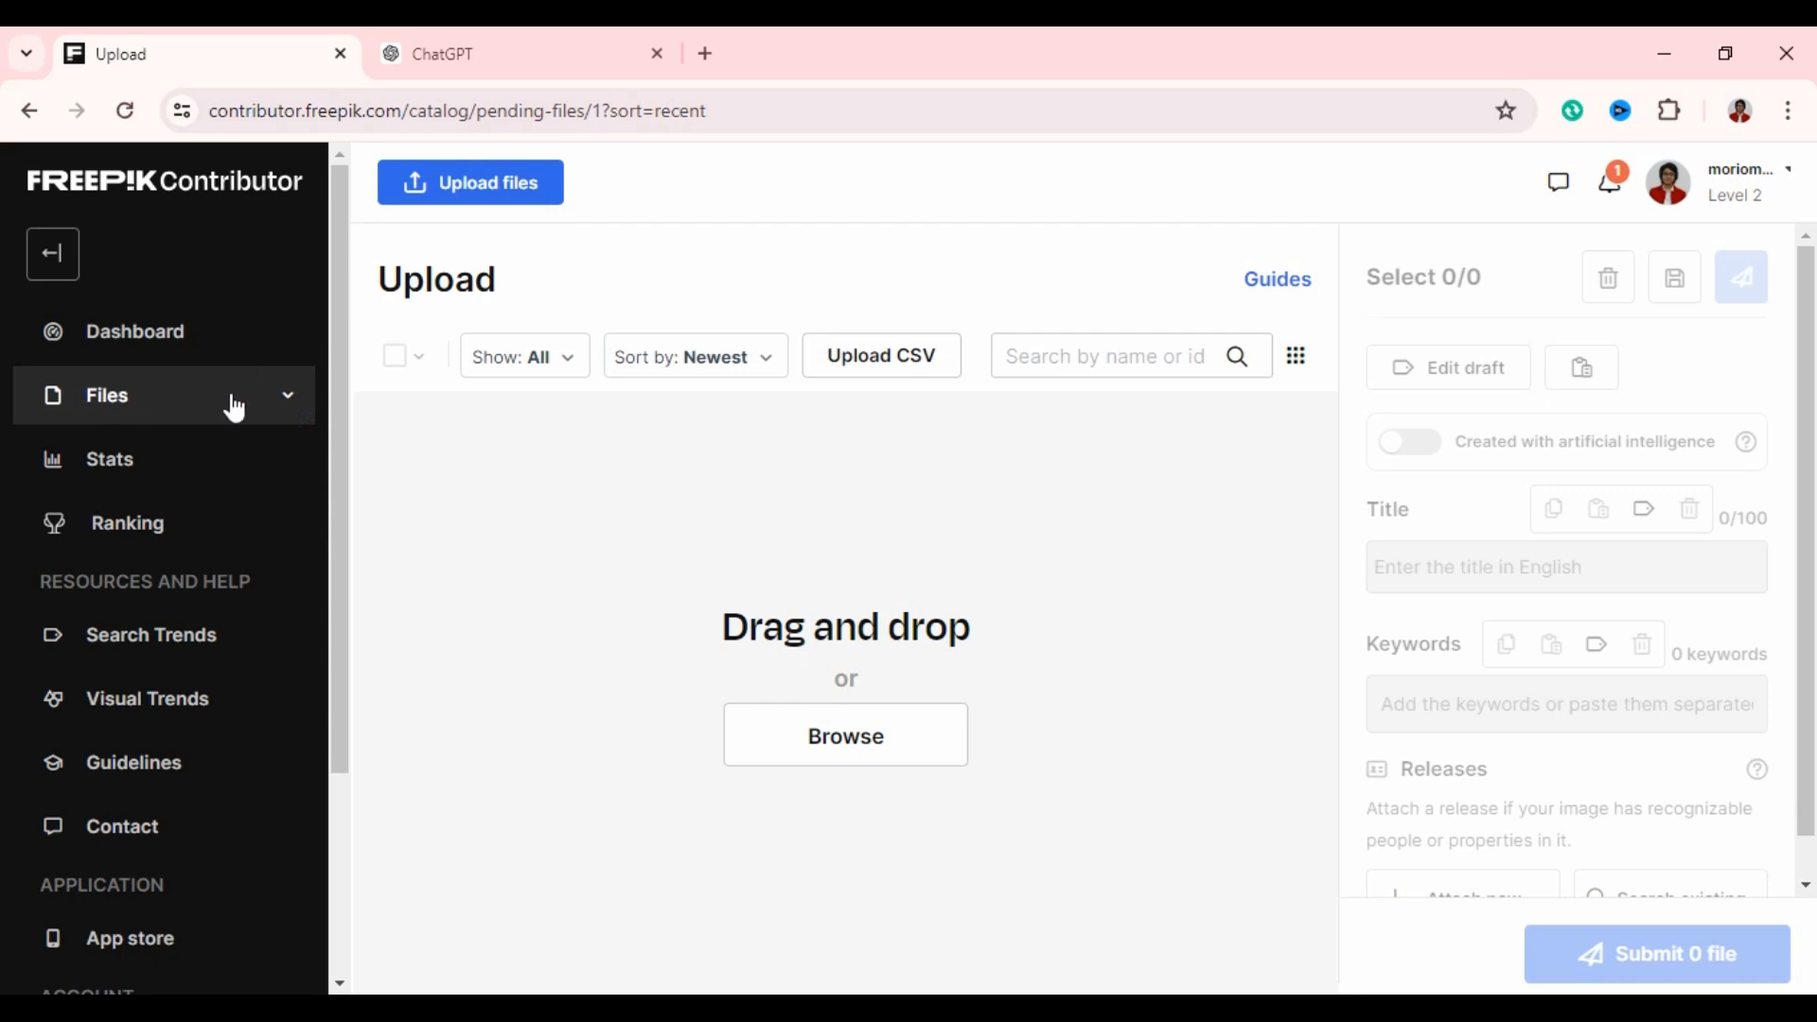
pyautogui.click(282, 398)
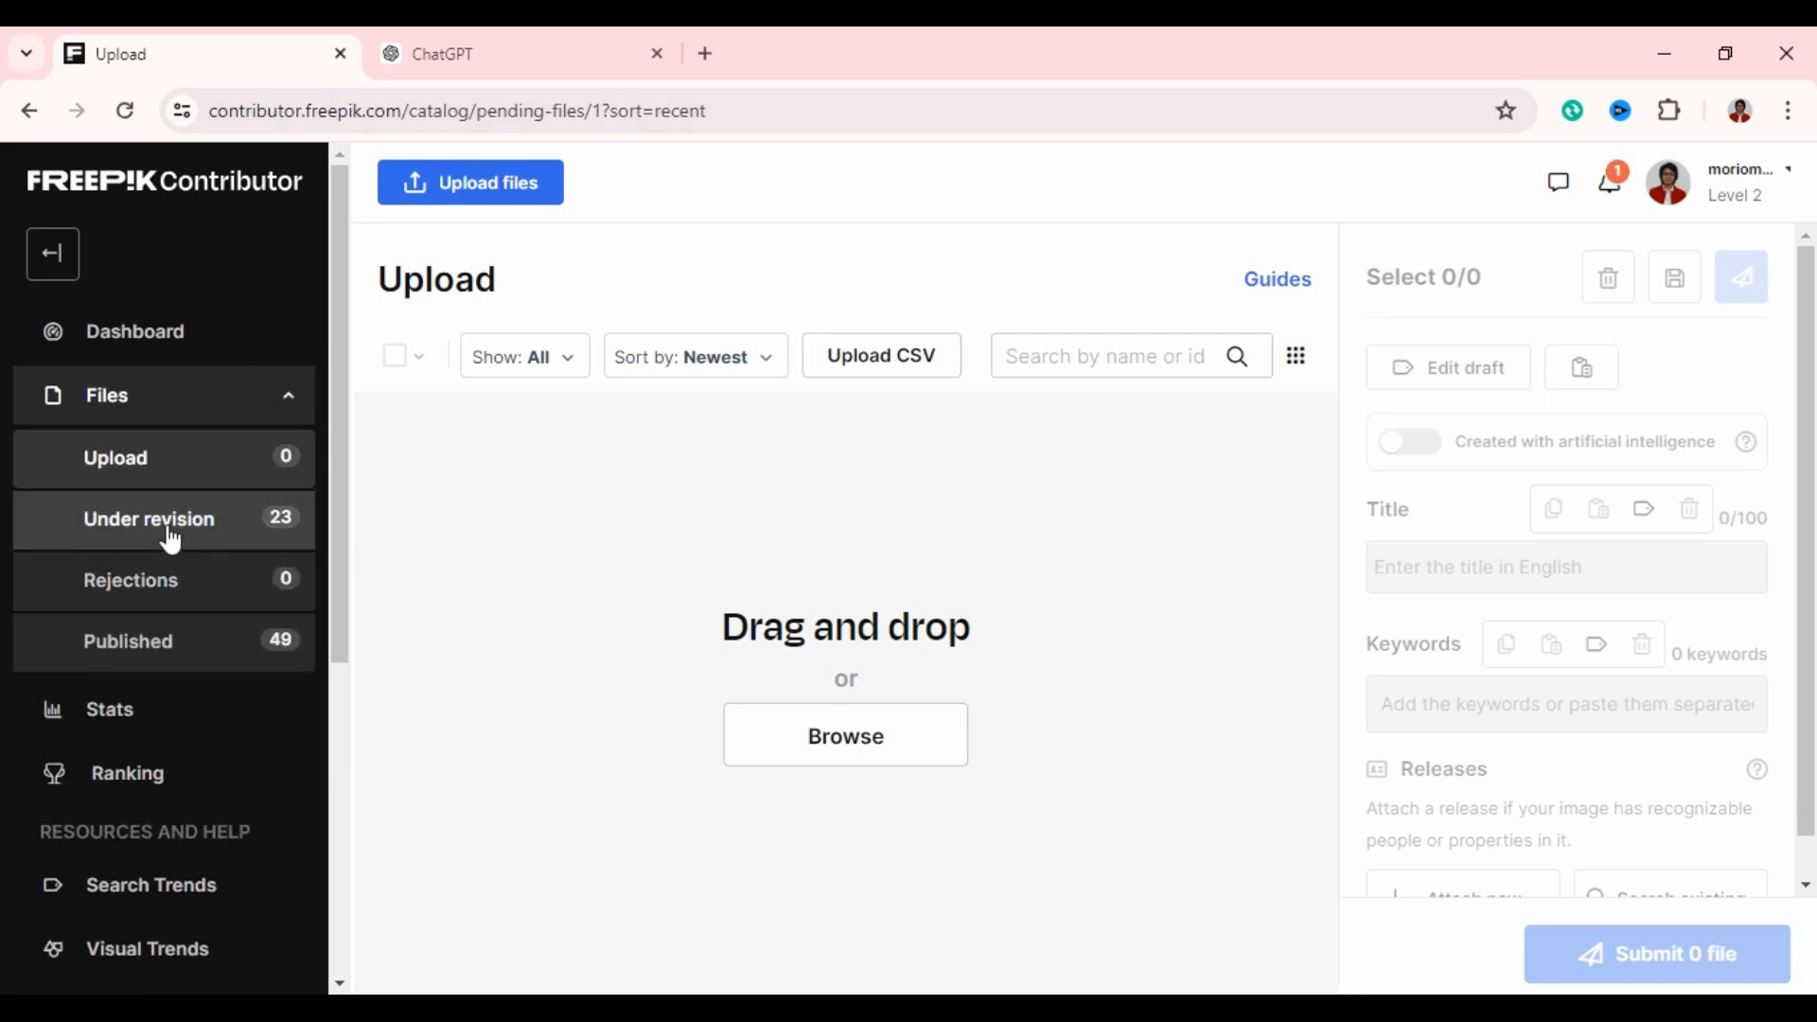
pyautogui.click(163, 526)
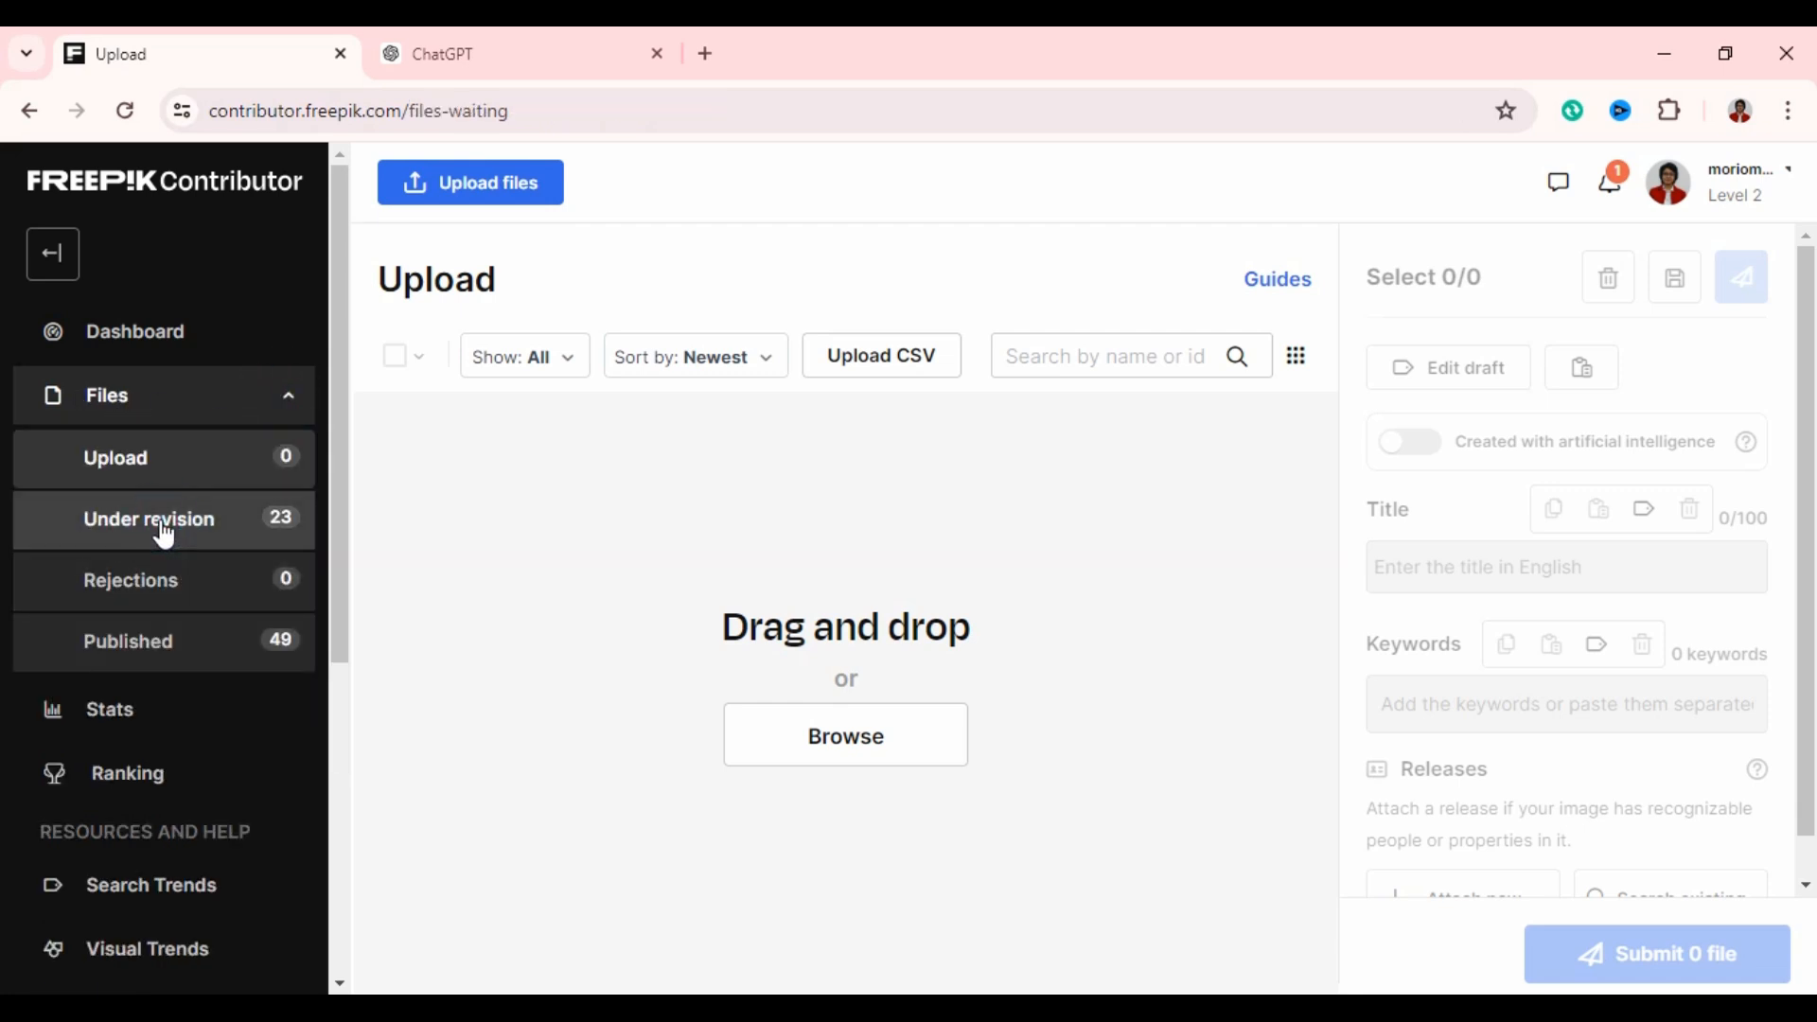
pyautogui.scroll(-7, 797, 609)
pyautogui.scroll(7, 798, 610)
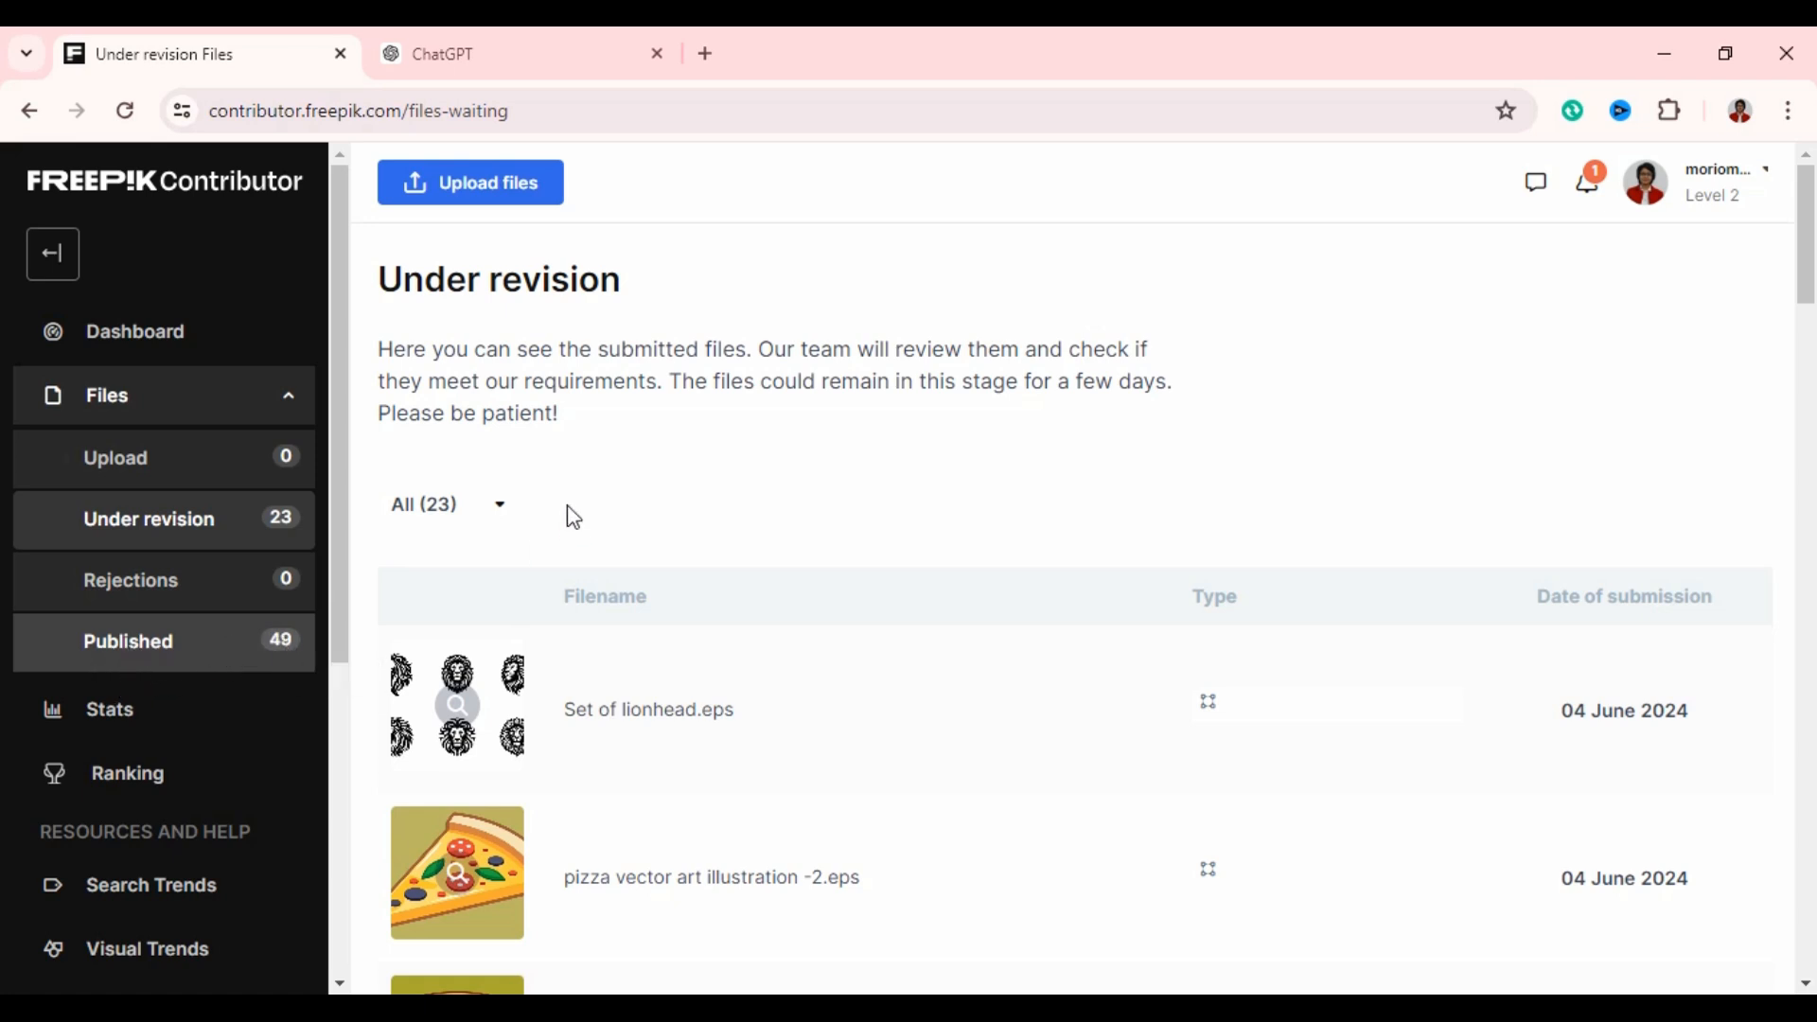
pyautogui.scroll(-1, 807, 487)
pyautogui.scroll(1, 807, 487)
# Open the contributor dashboard and examine the performance overview, published files and most downloaded sections.
pyautogui.doubleClick(168, 333)
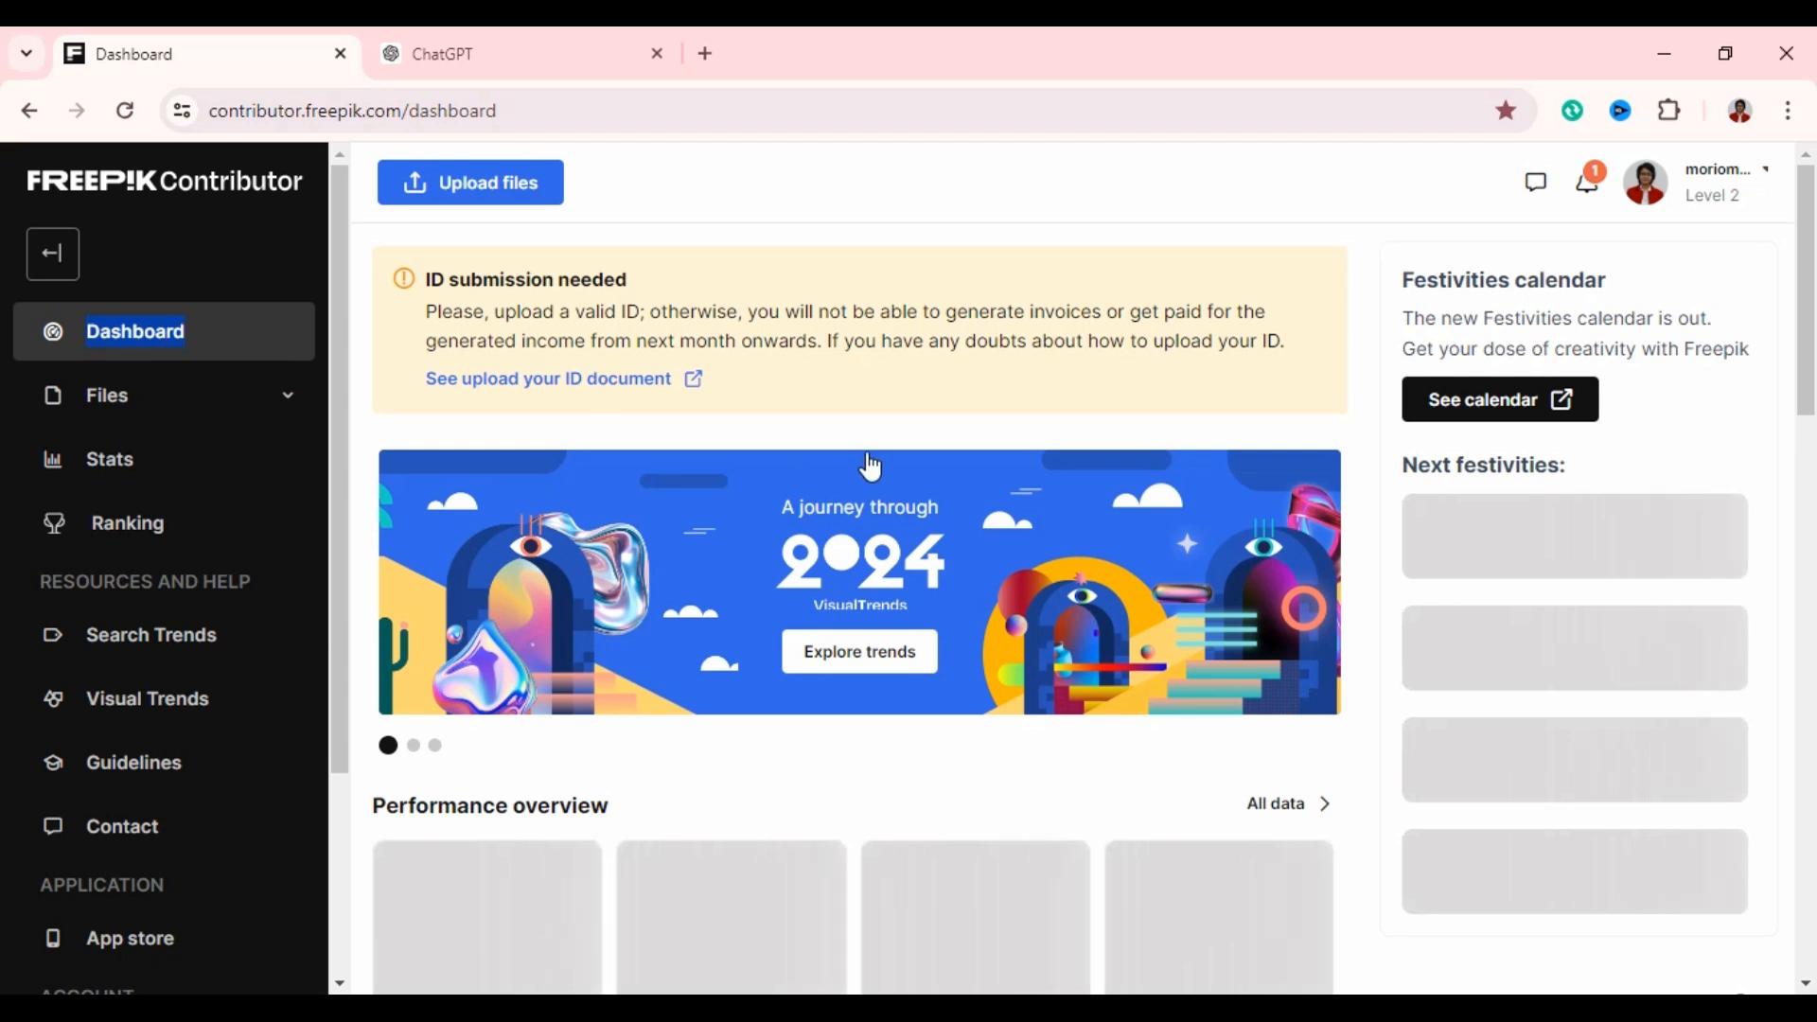
pyautogui.scroll(-3, 1074, 499)
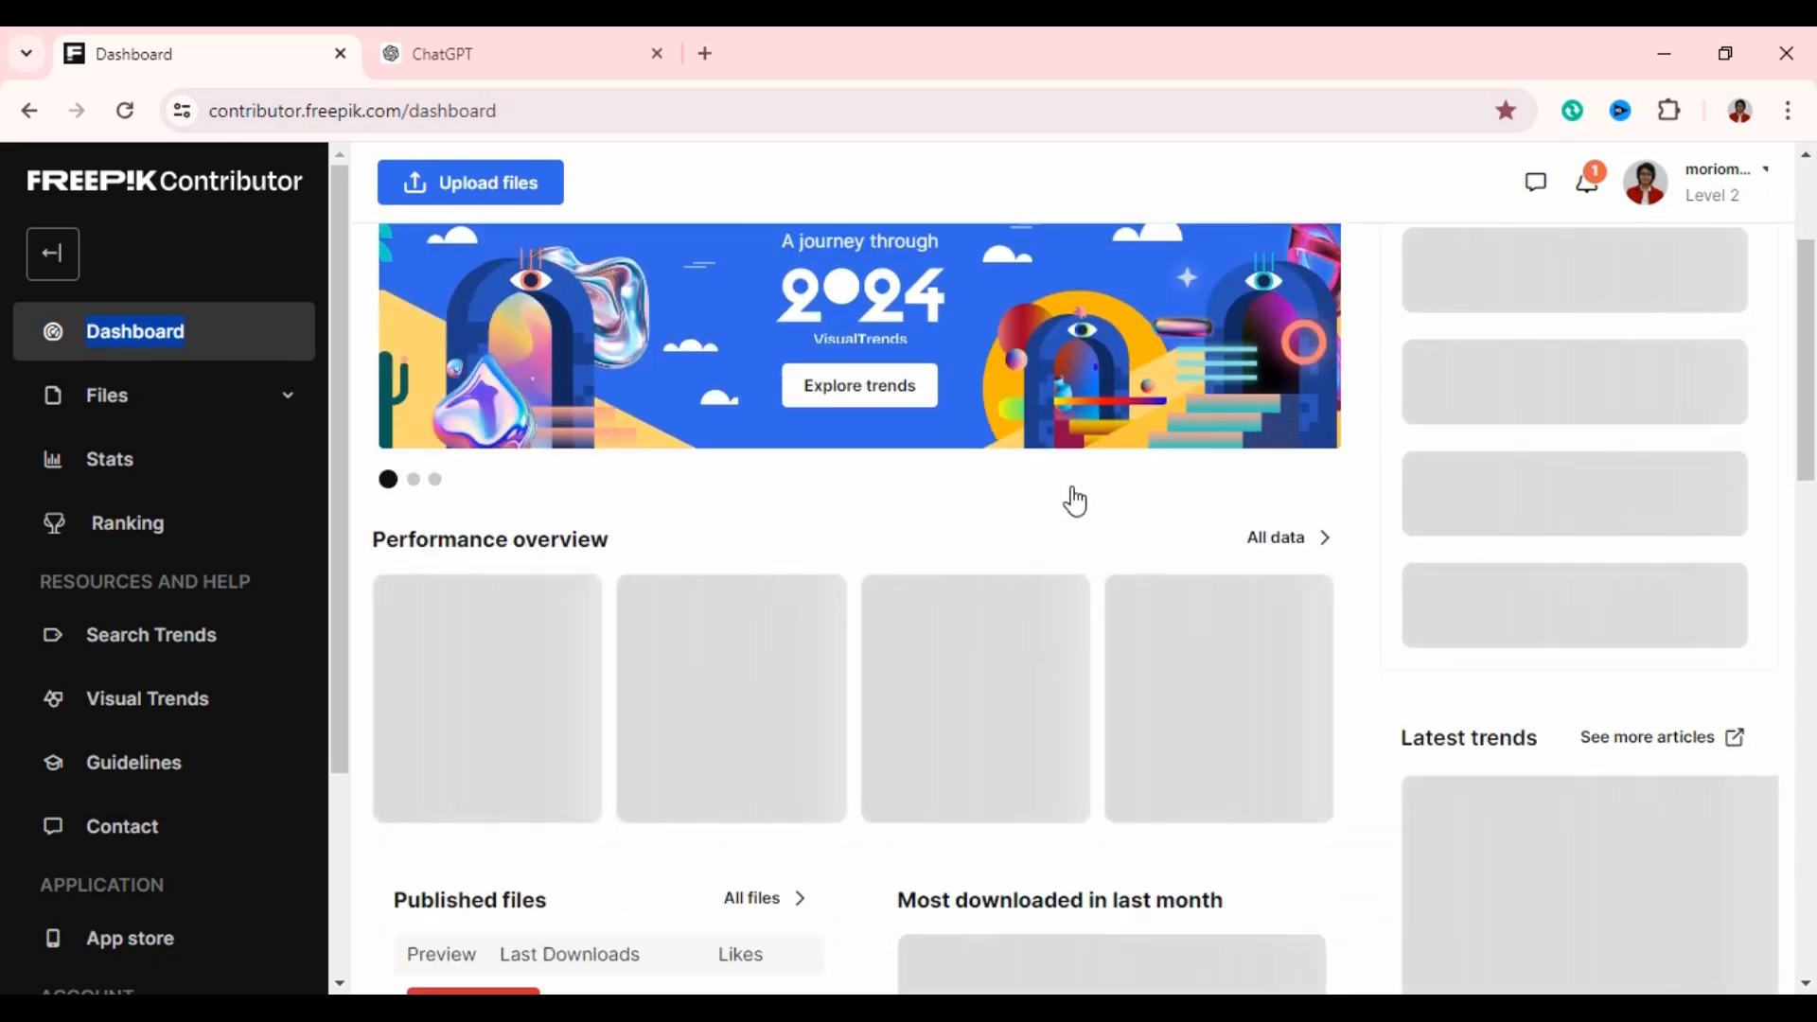
pyautogui.scroll(-3, 1074, 502)
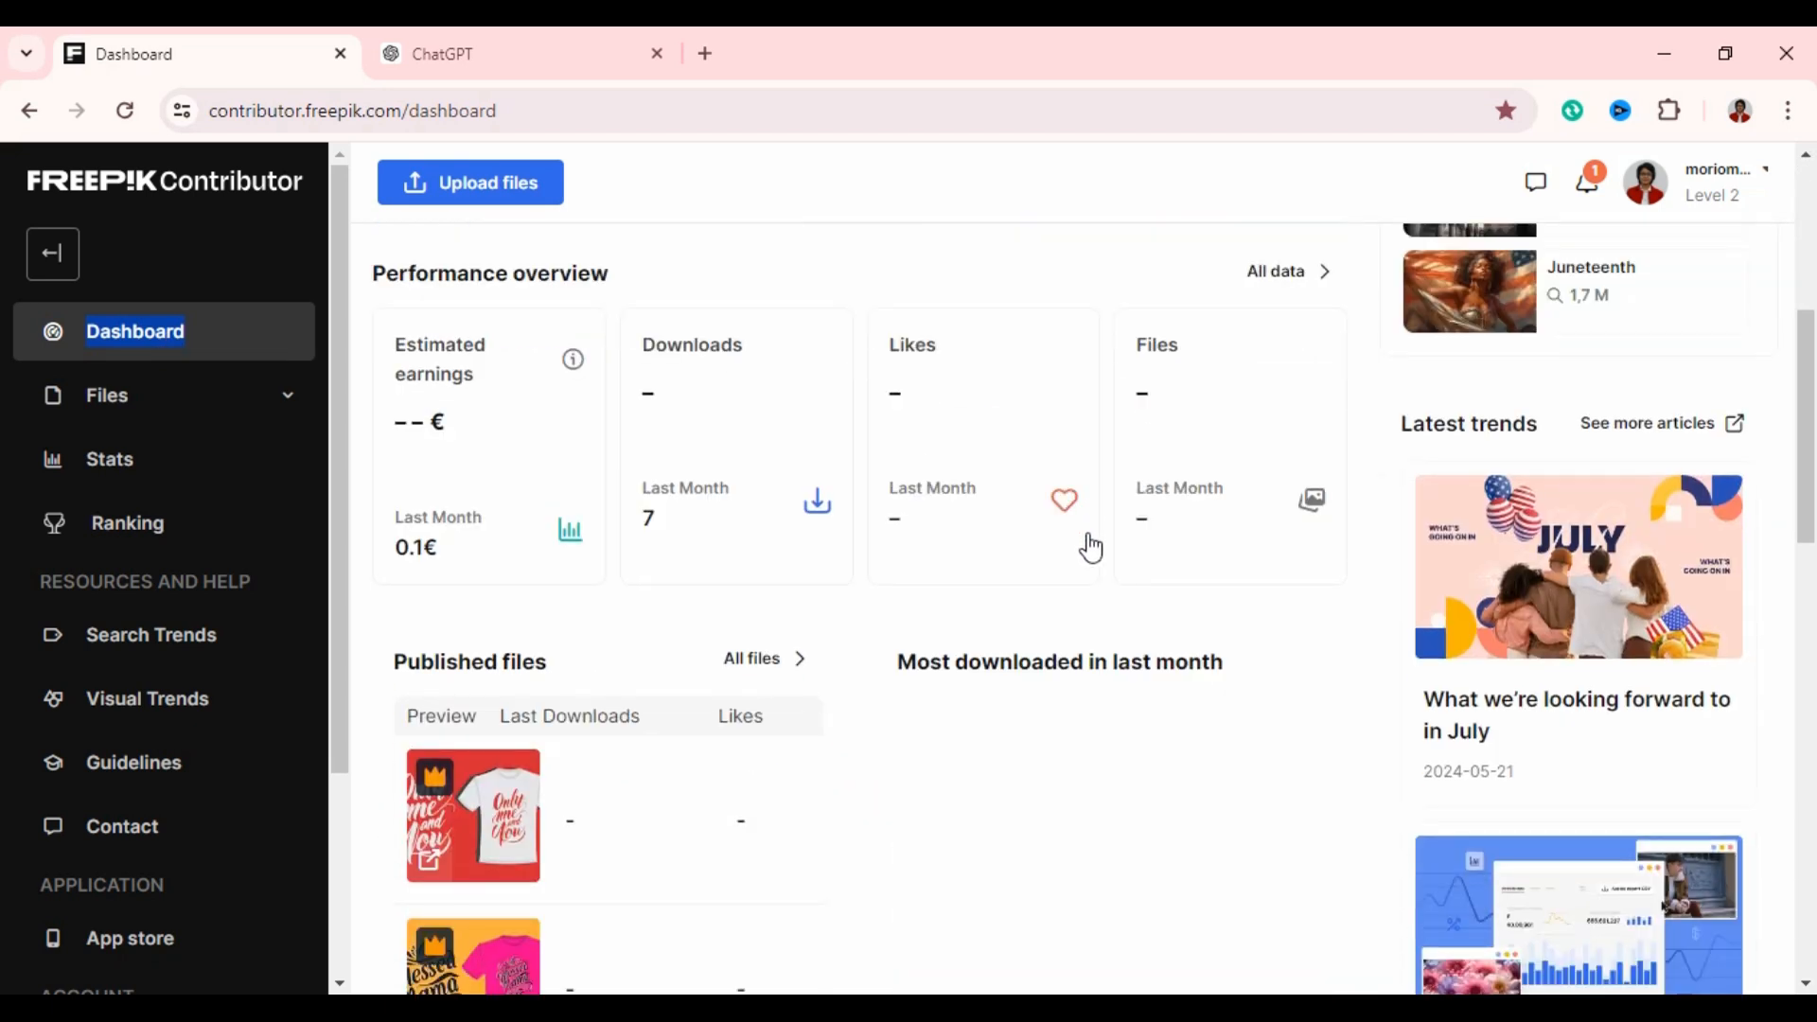
pyautogui.scroll(-2, 1088, 545)
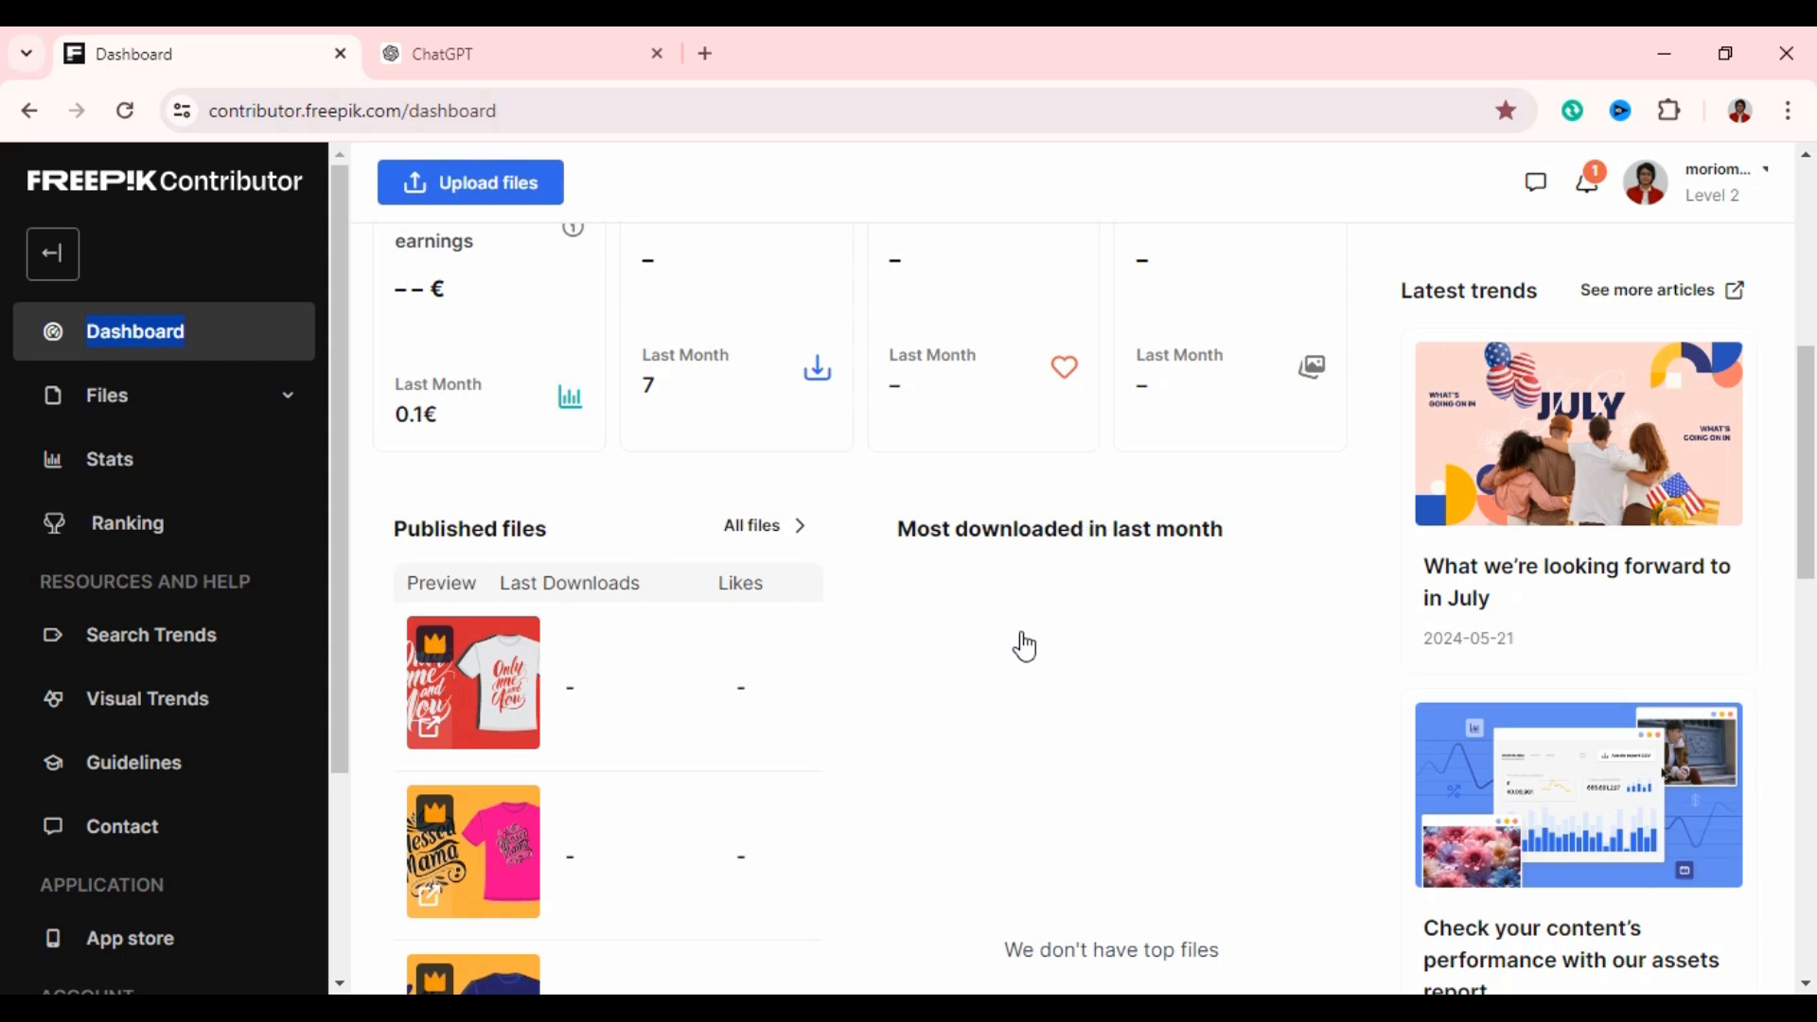
pyautogui.click(1138, 456)
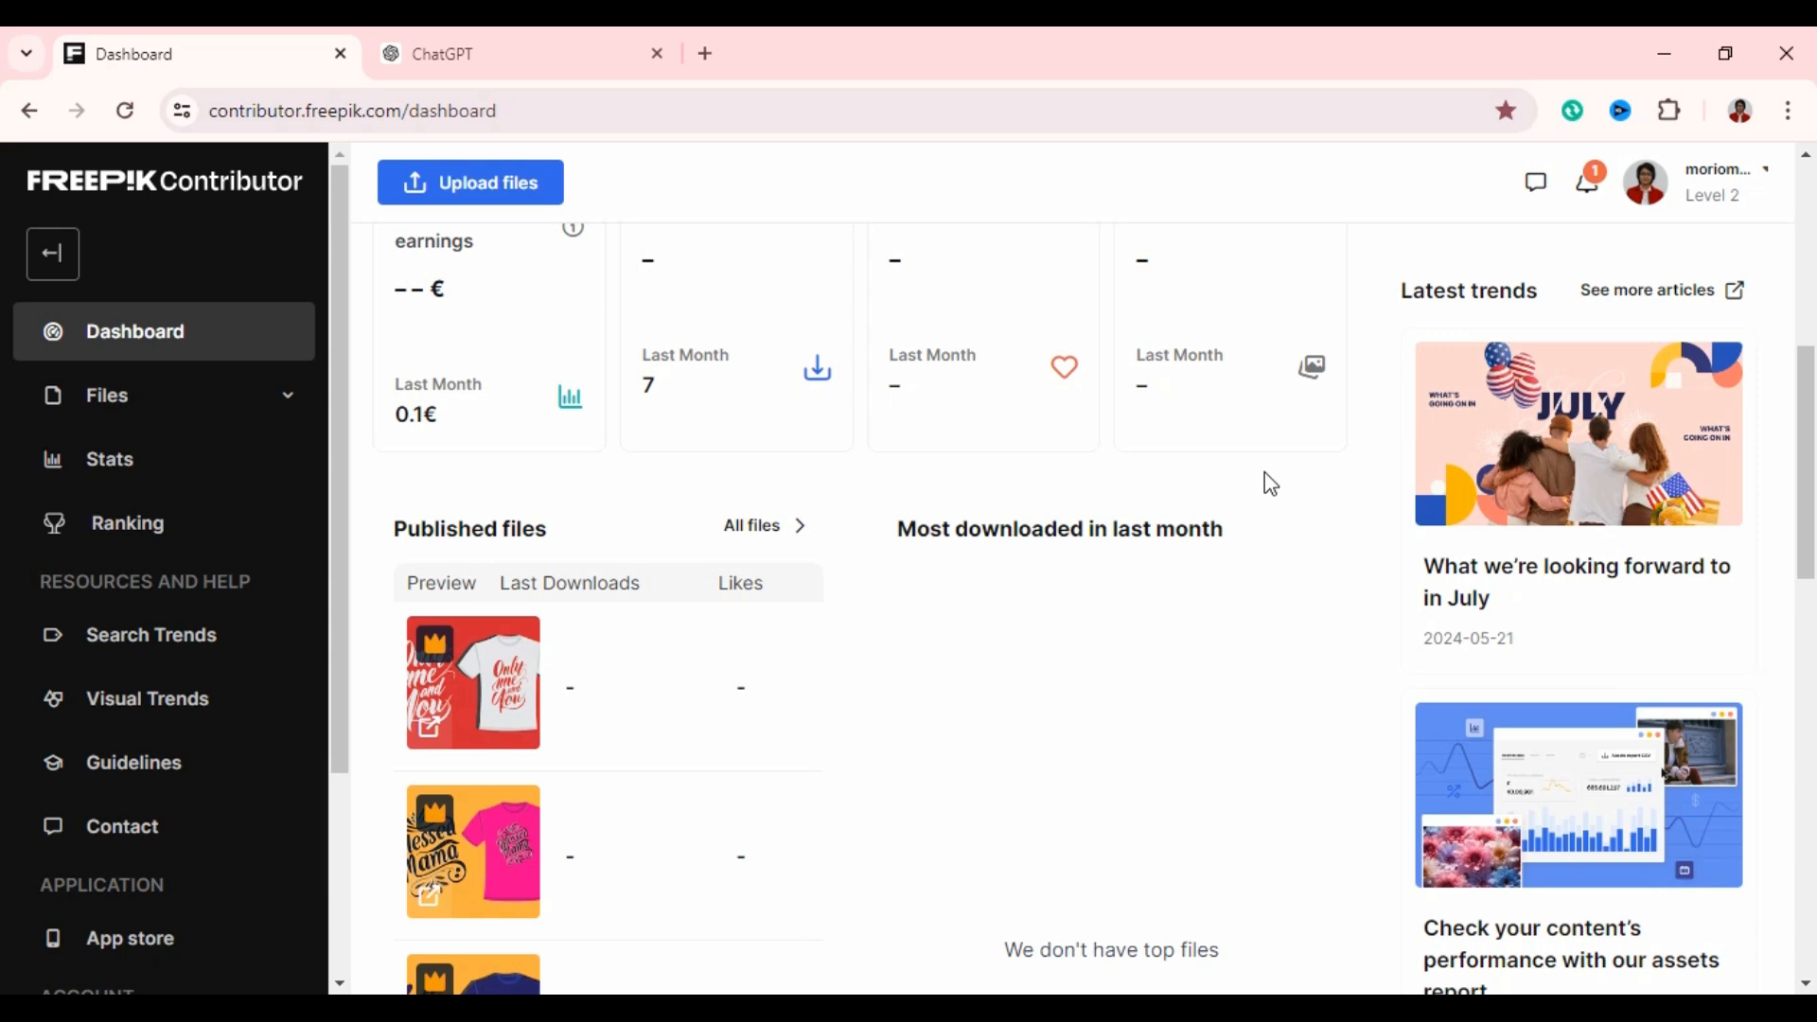
pyautogui.scroll(5, 1270, 544)
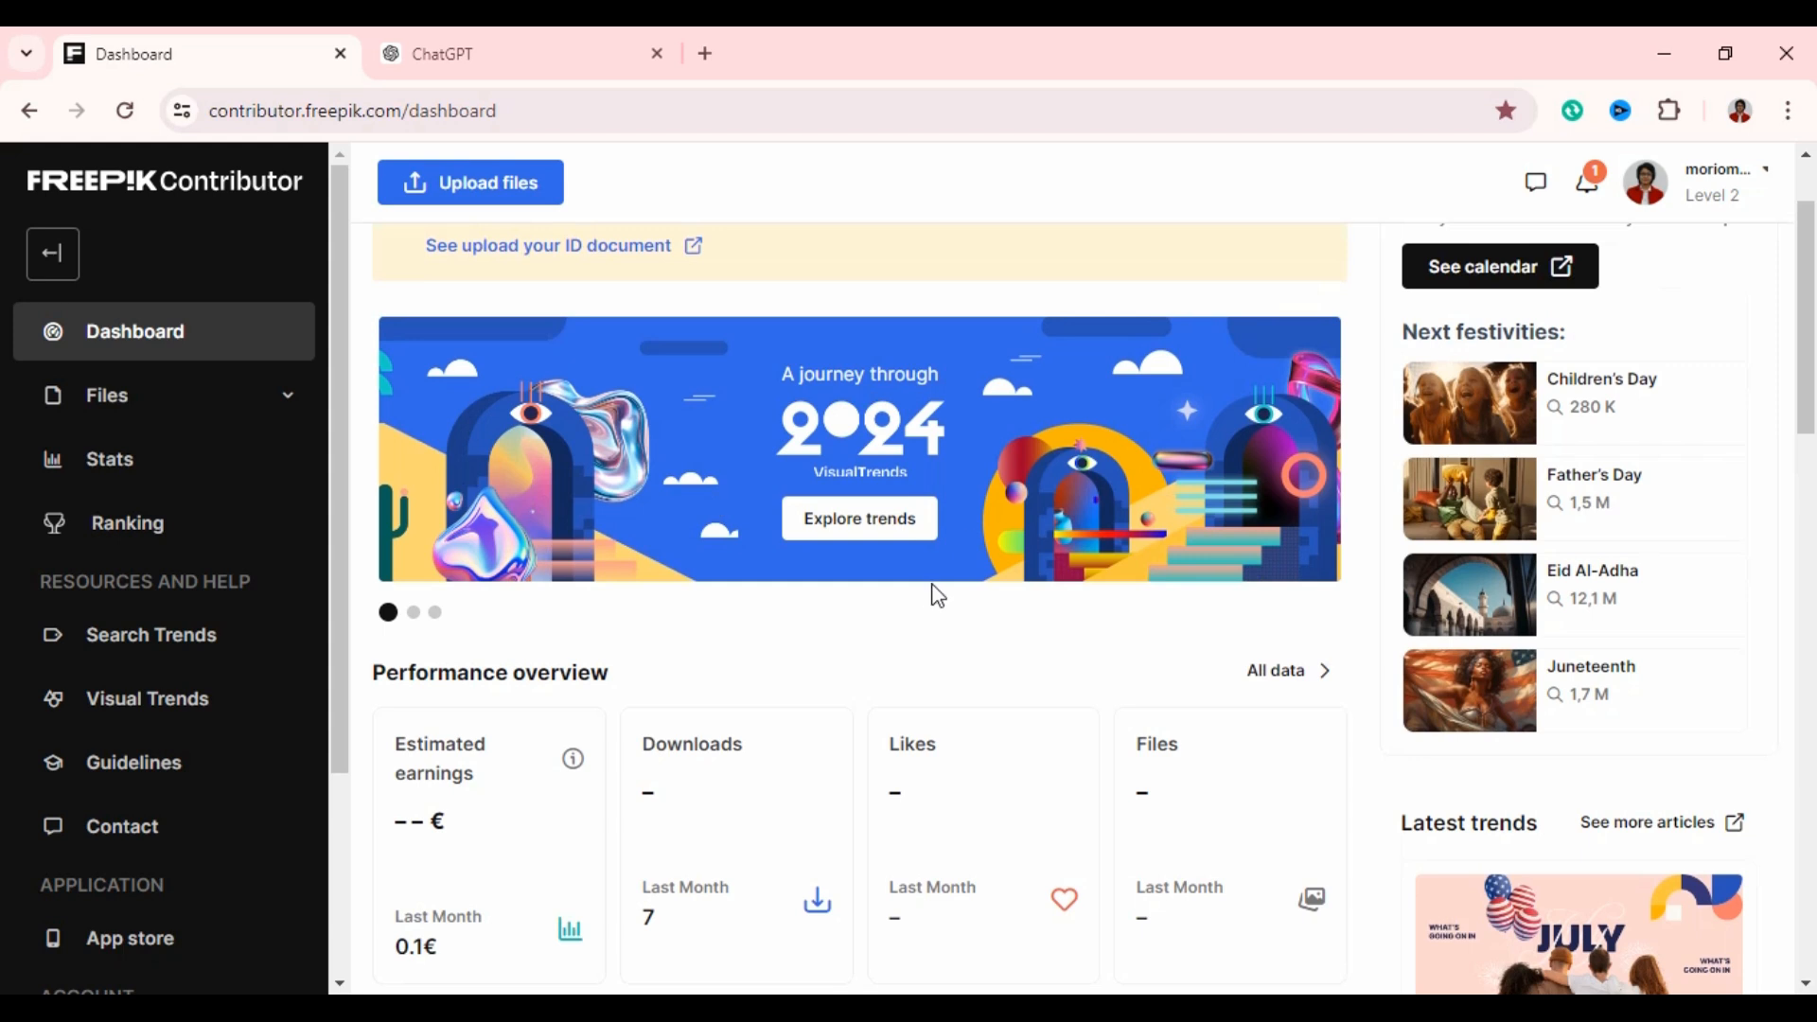
pyautogui.scroll(-3, 935, 596)
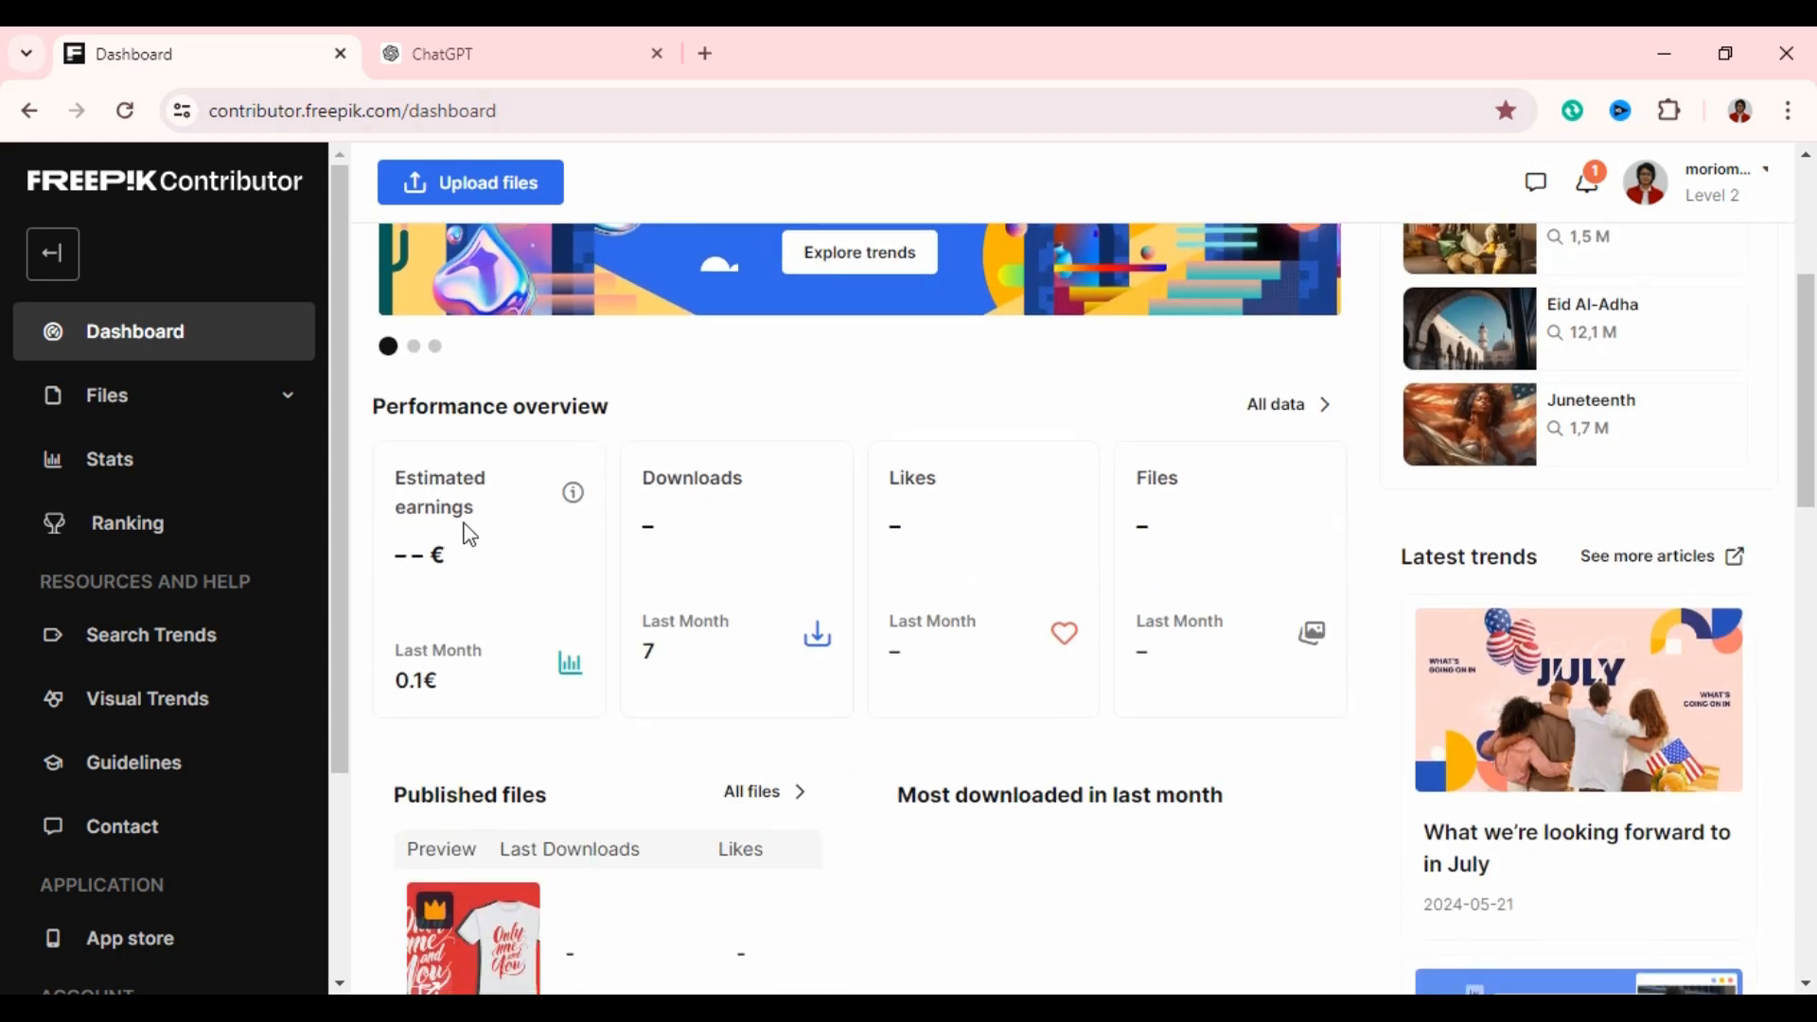
pyautogui.scroll(-3, 984, 765)
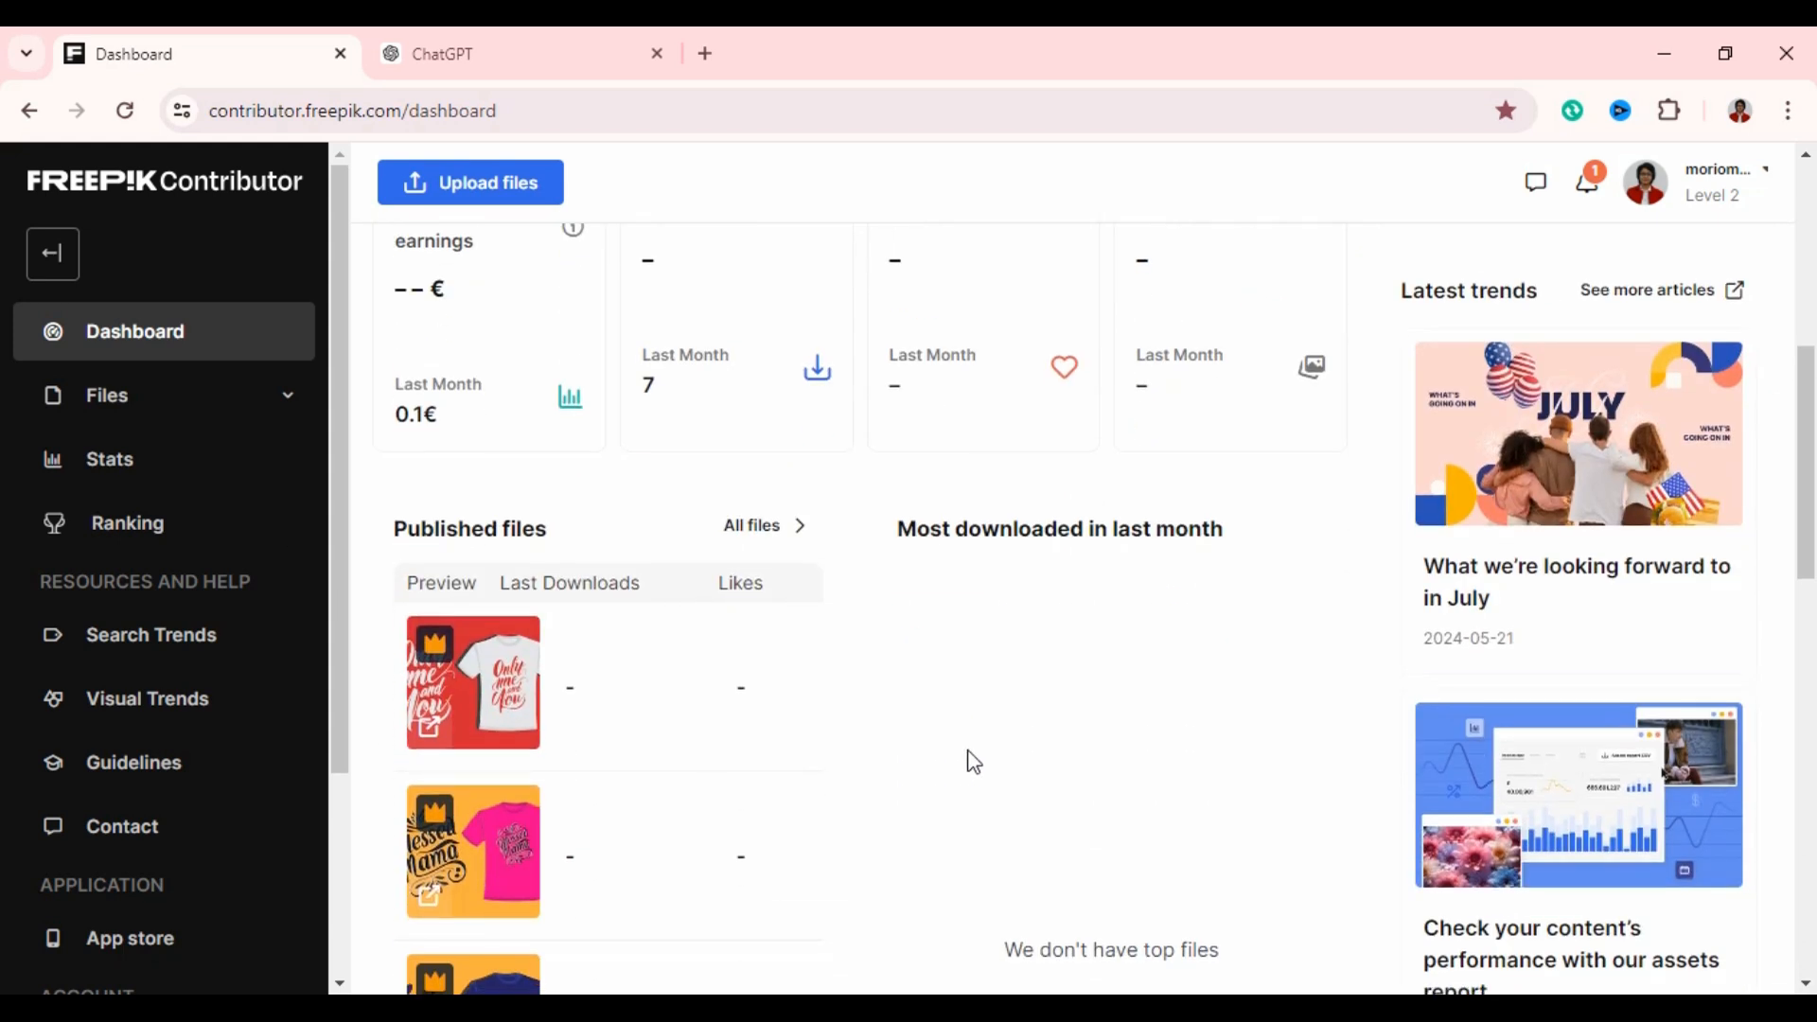
pyautogui.scroll(-1, 949, 701)
pyautogui.scroll(-1, 953, 698)
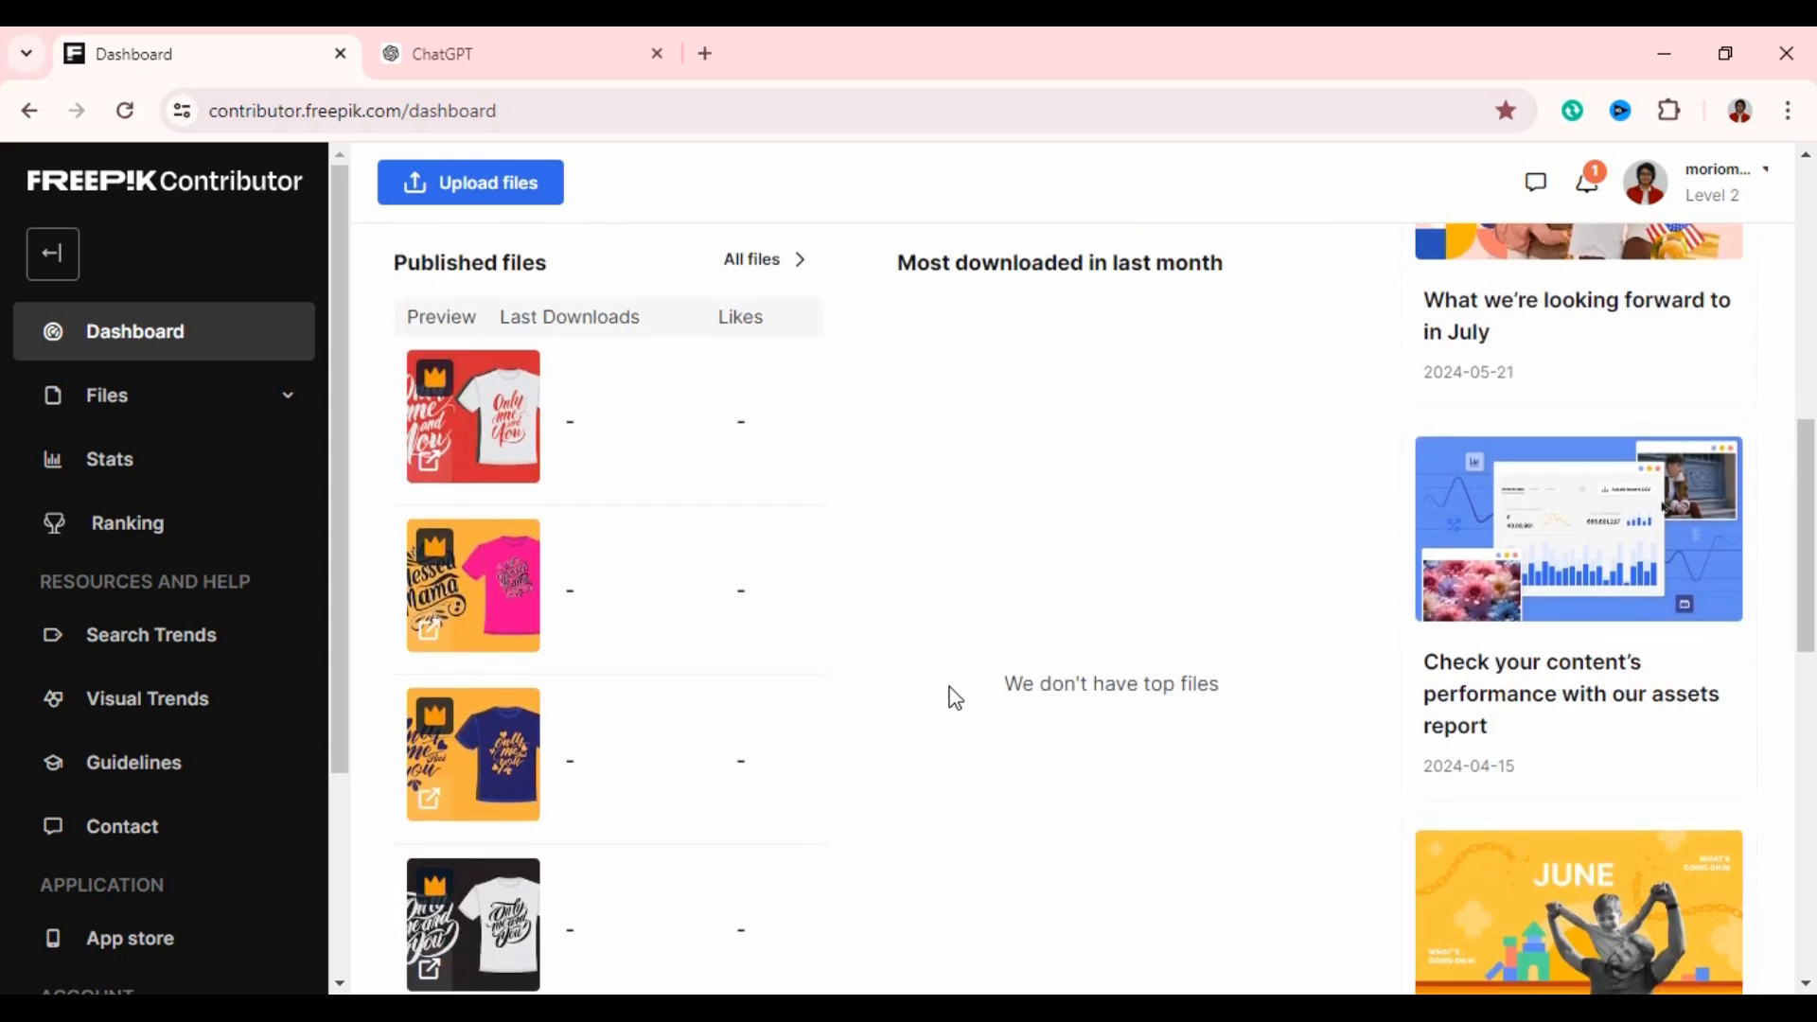